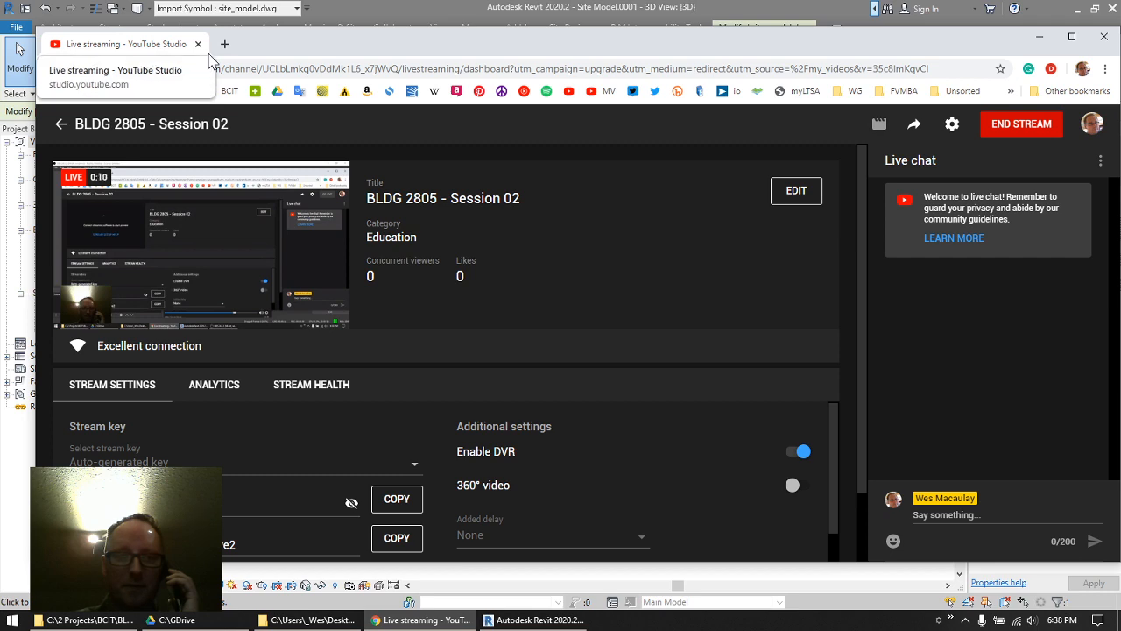
# - Open the Quick Zen Phasing Exercise - Complete project from the Session 02 folder in Revit
pyautogui.click(1040, 40)
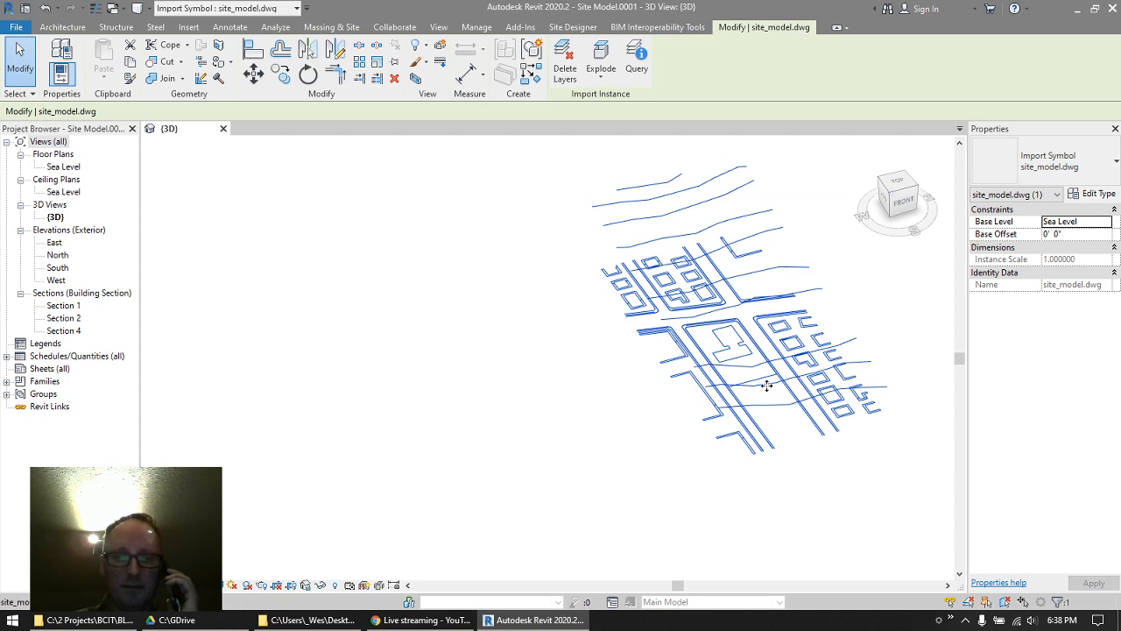
pyautogui.moveTo(688, 391); pyautogui.dragTo(473, 420)
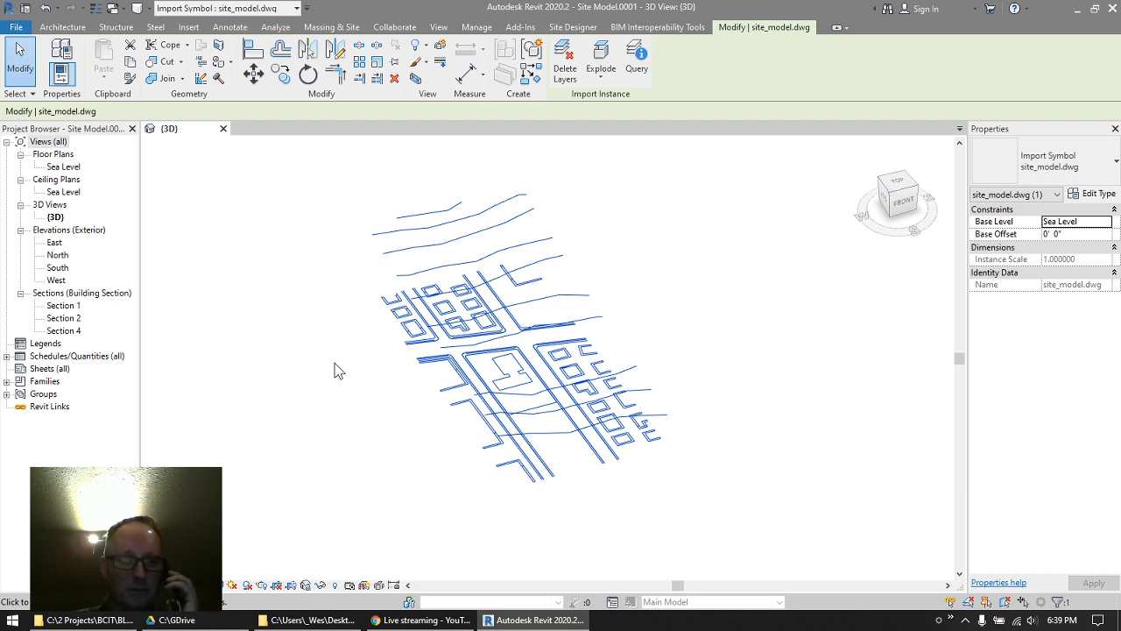
pyautogui.click(135, 624)
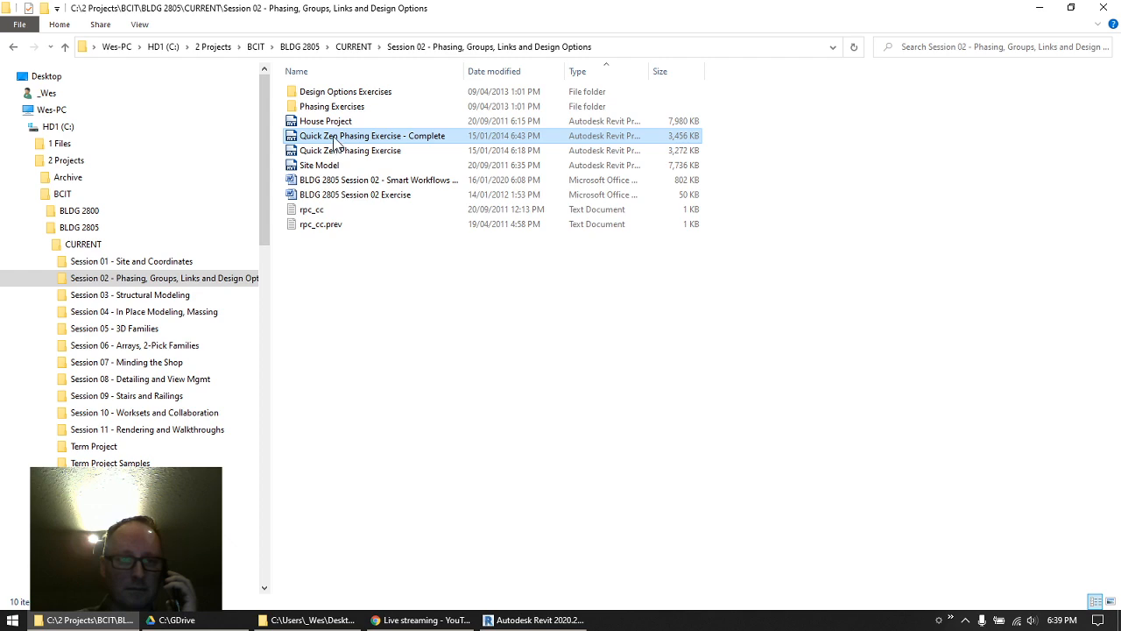
pyautogui.doubleClick(336, 142)
pyautogui.click(497, 282)
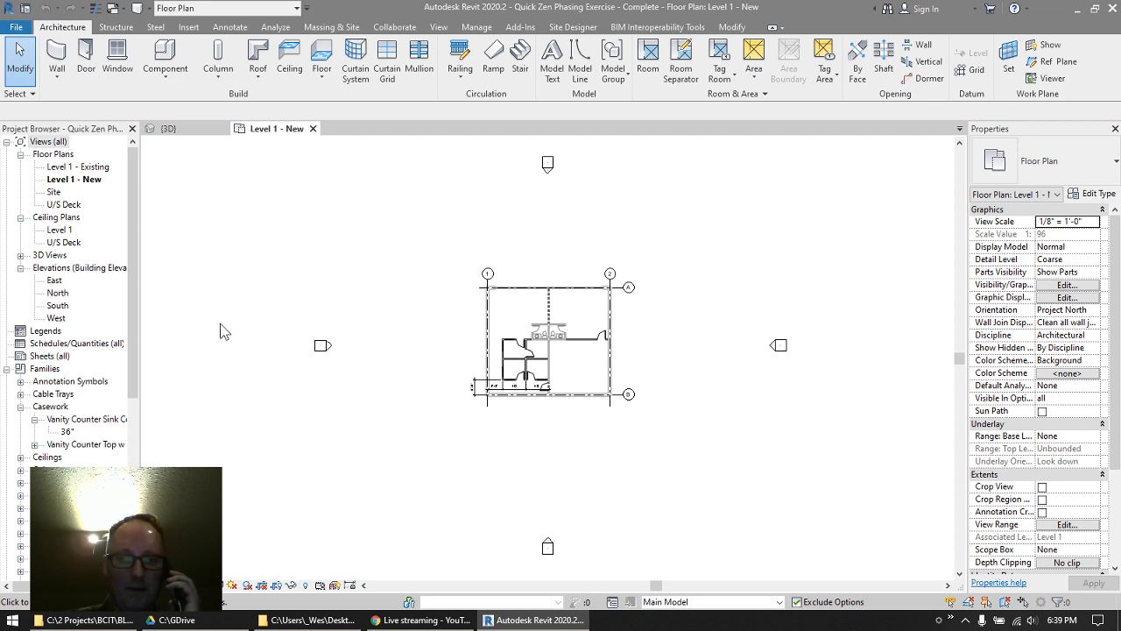
pyautogui.moveTo(545, 258); pyautogui.dragTo(506, 271, button='middle')
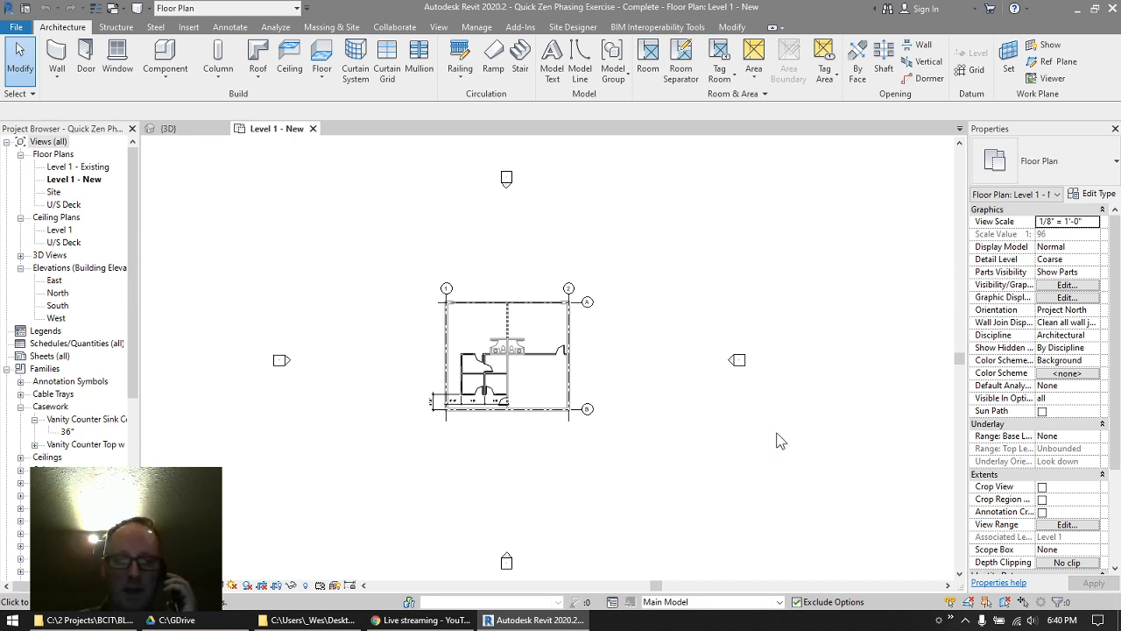
# - Check the live stream's status and audio levels in OBS, and return to the Revit floor plan
pyautogui.click(965, 620)
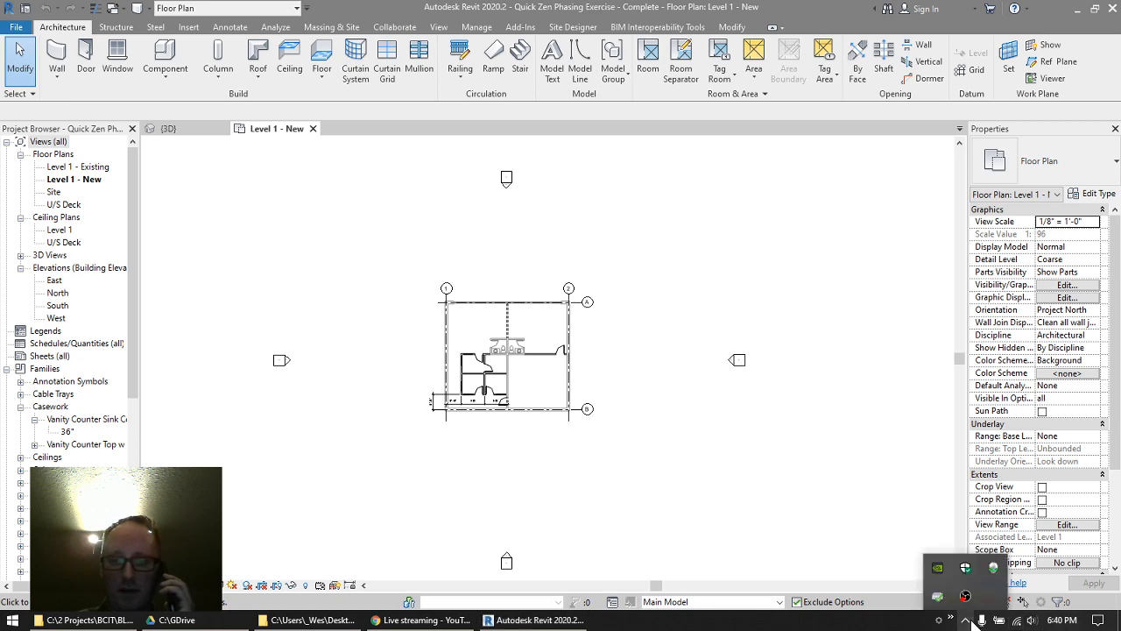
pyautogui.click(966, 597)
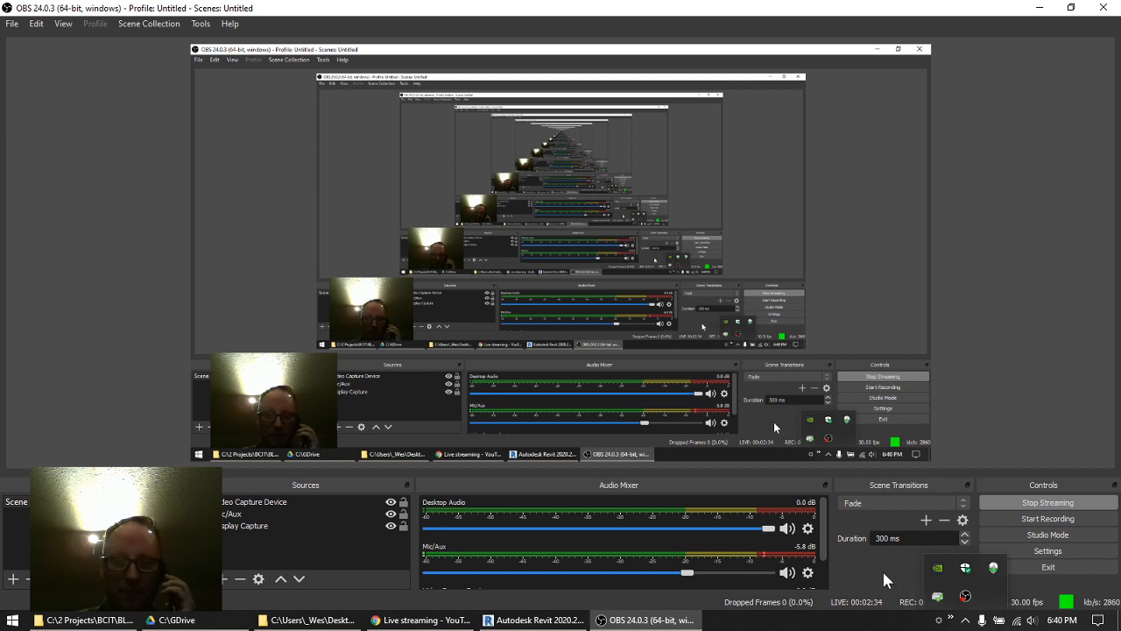
pyautogui.click(1025, 260)
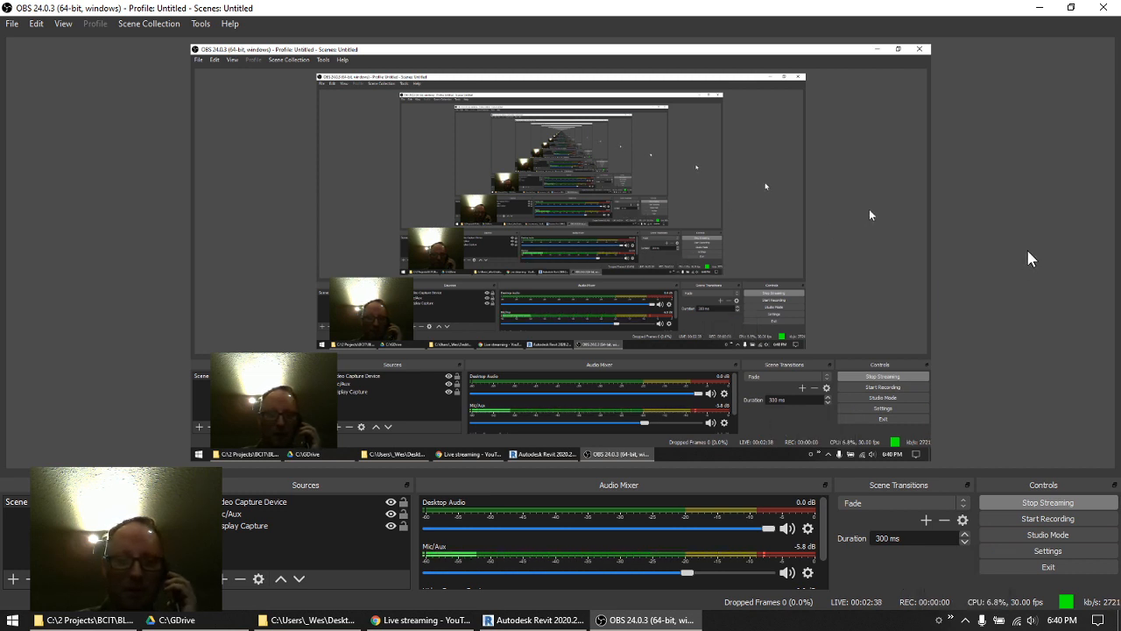
pyautogui.click(1043, 8)
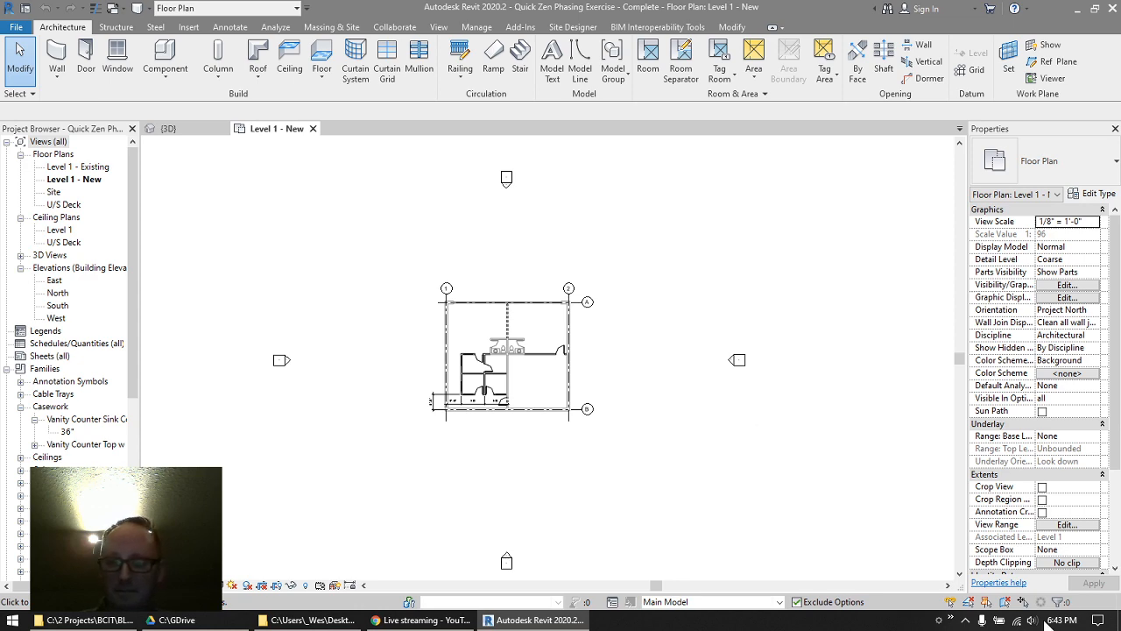
pyautogui.click(965, 619)
pyautogui.click(965, 596)
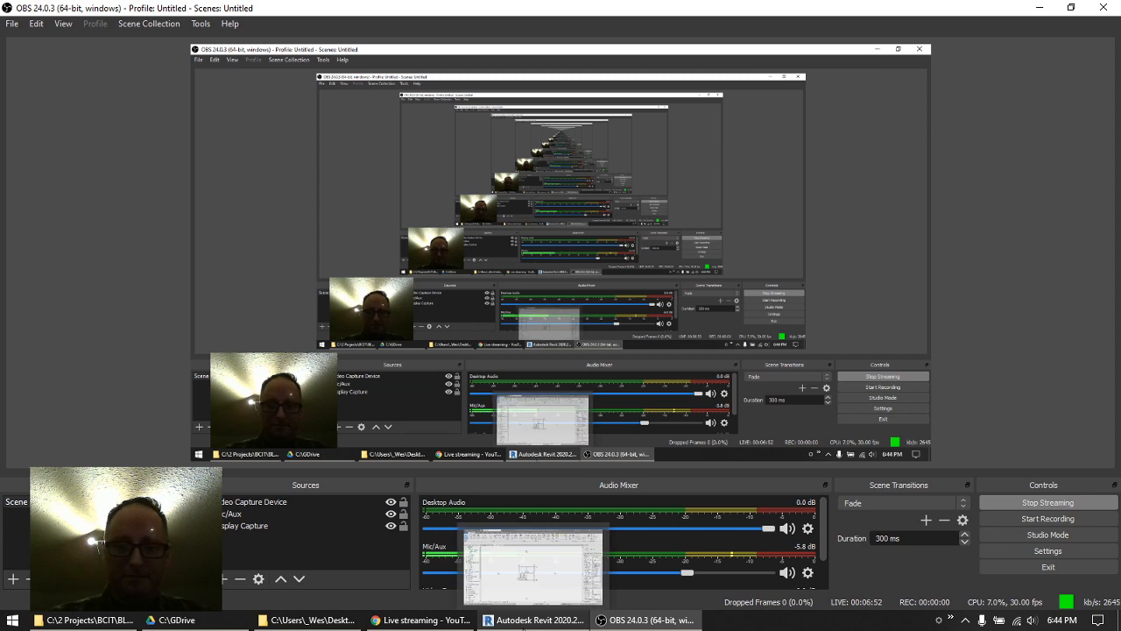
pyautogui.click(524, 626)
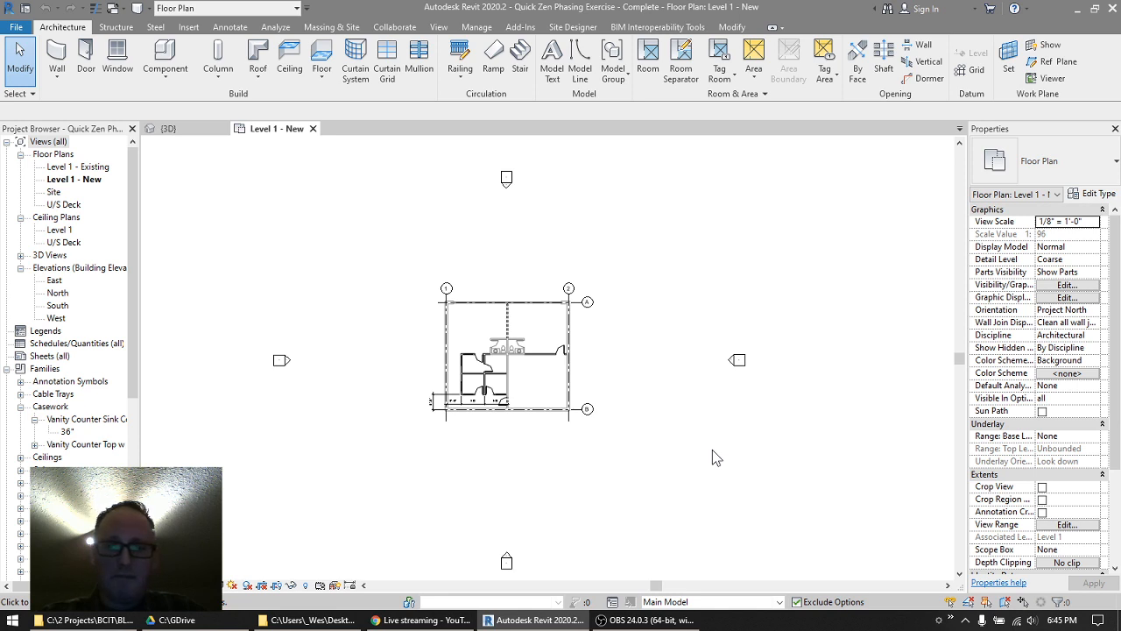
pyautogui.click(966, 620)
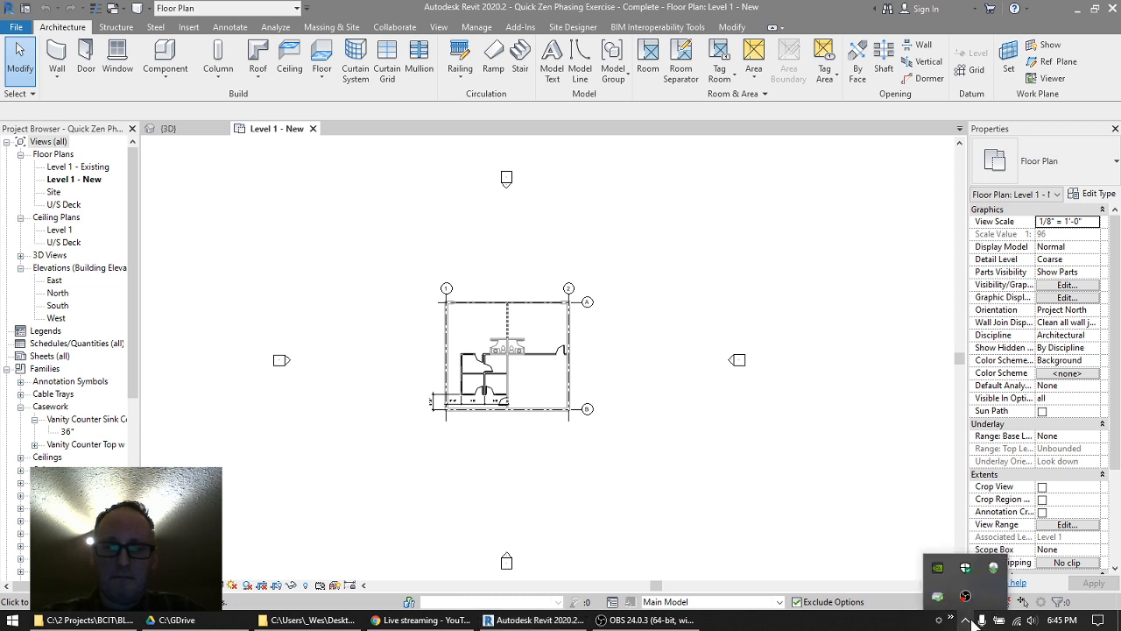
pyautogui.click(967, 621)
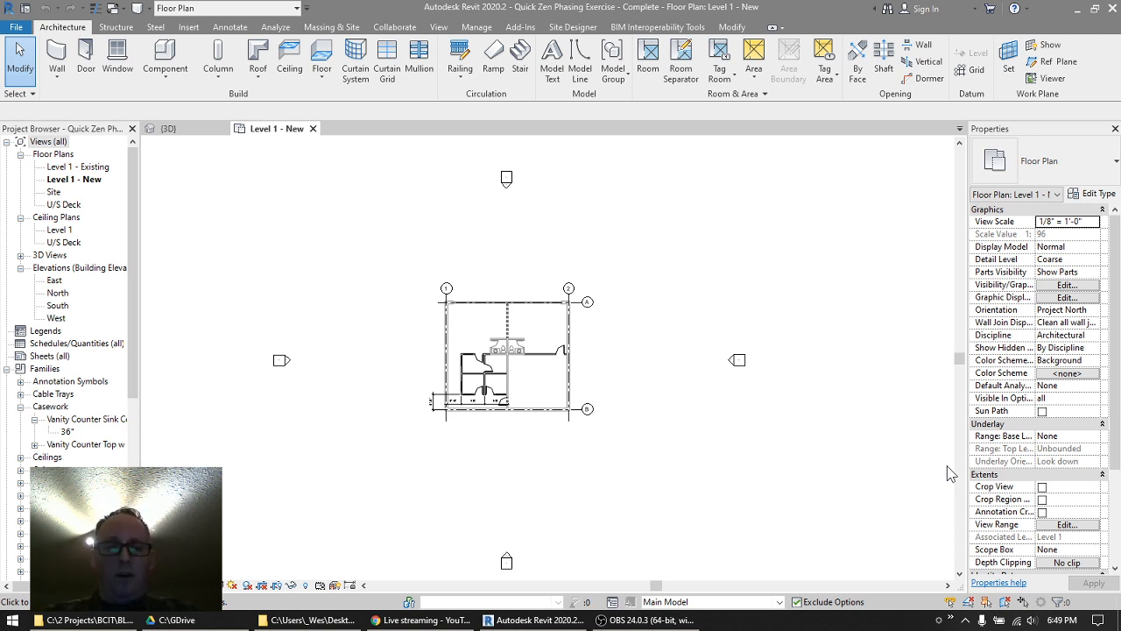
# - Rename the project's first phase to Old and its second phase to New
pyautogui.click(488, 29)
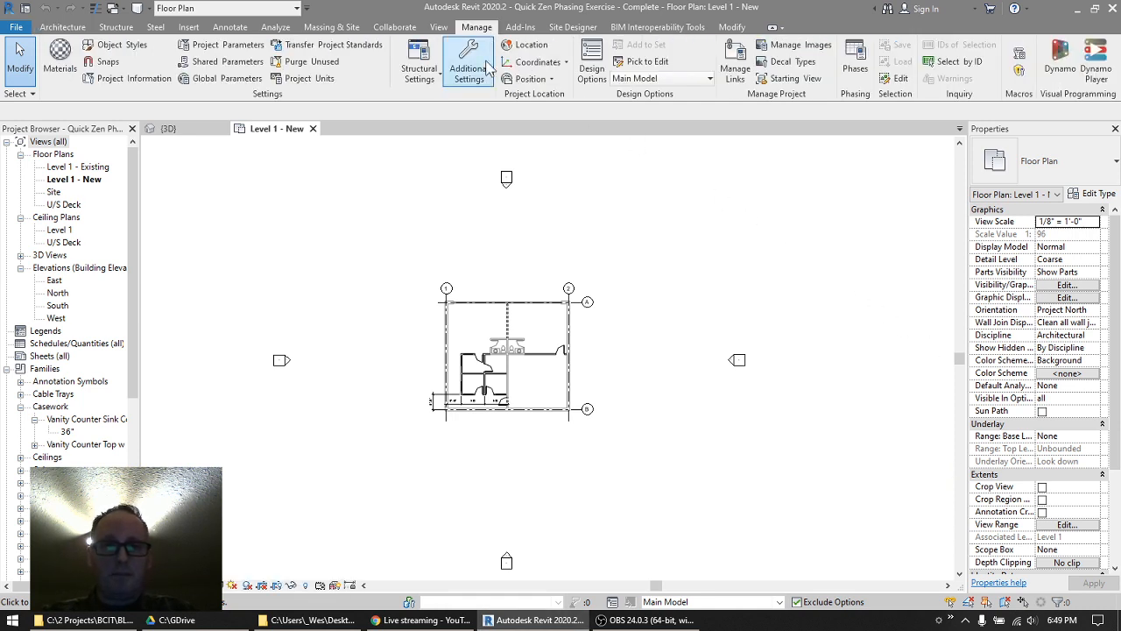
pyautogui.click(857, 70)
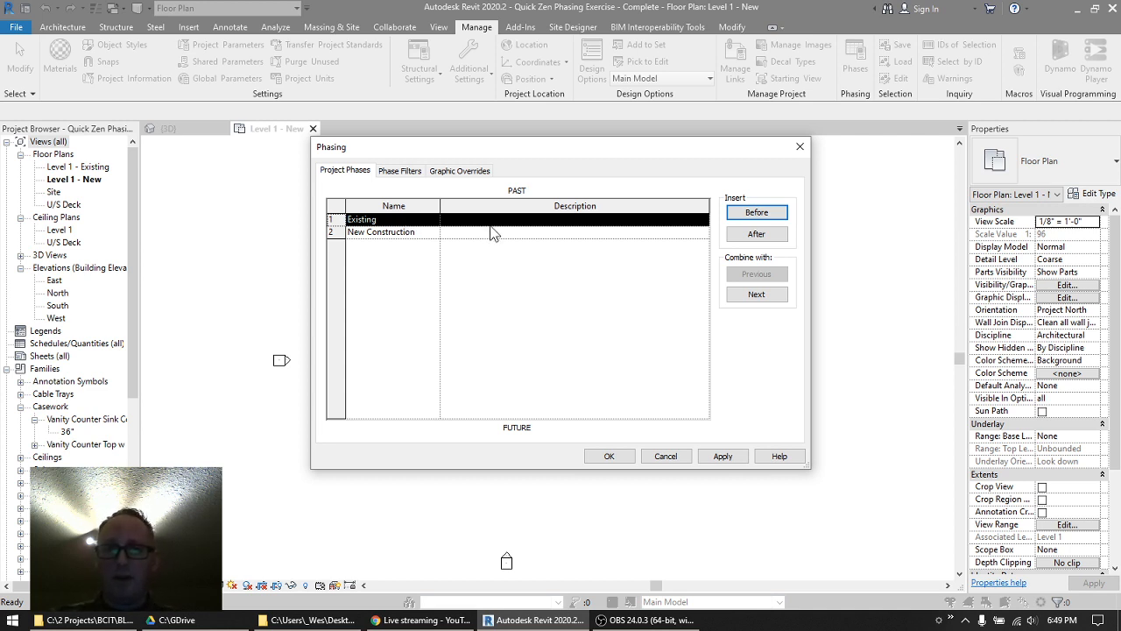
pyautogui.click(387, 226)
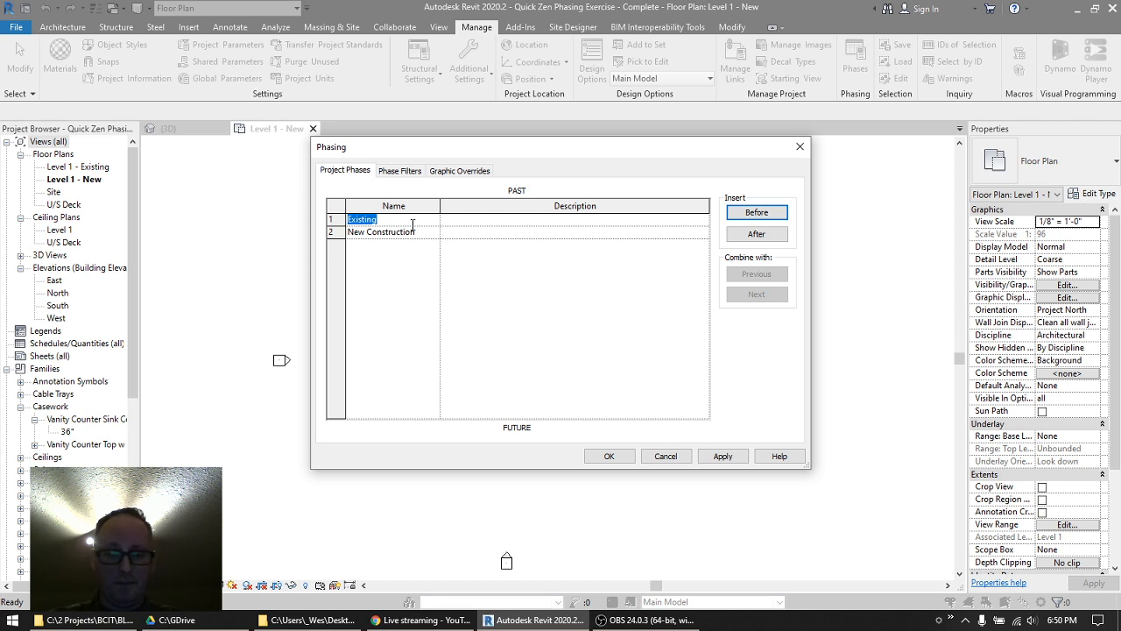
pyautogui.write('Old')
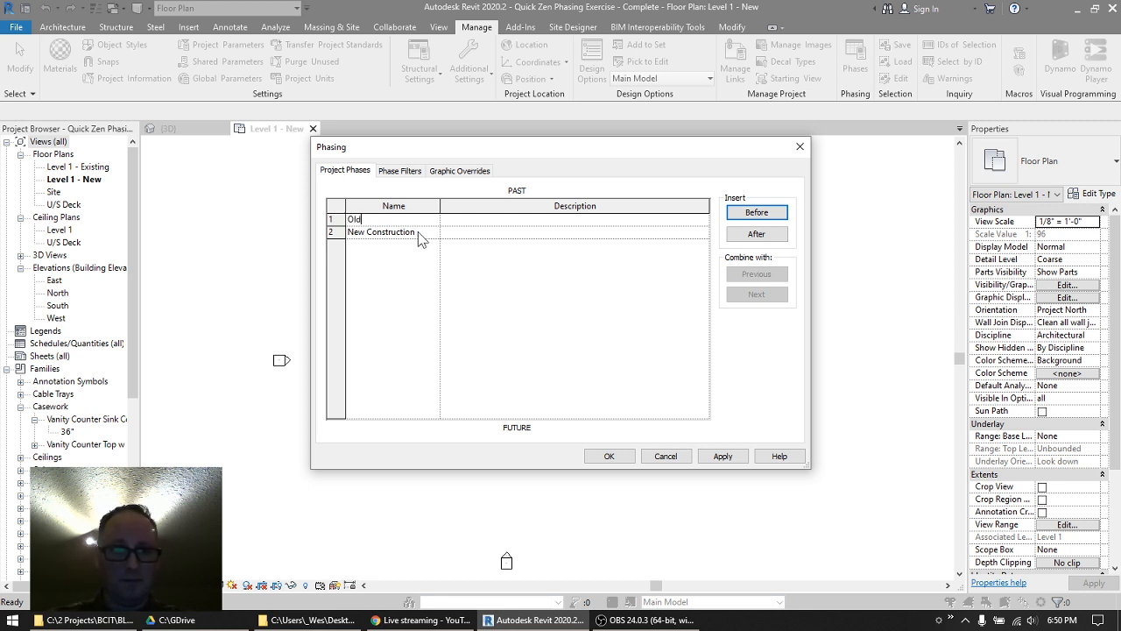
pyautogui.click(417, 232)
pyautogui.moveTo(417, 232); pyautogui.dragTo(290, 235)
pyautogui.write('New')
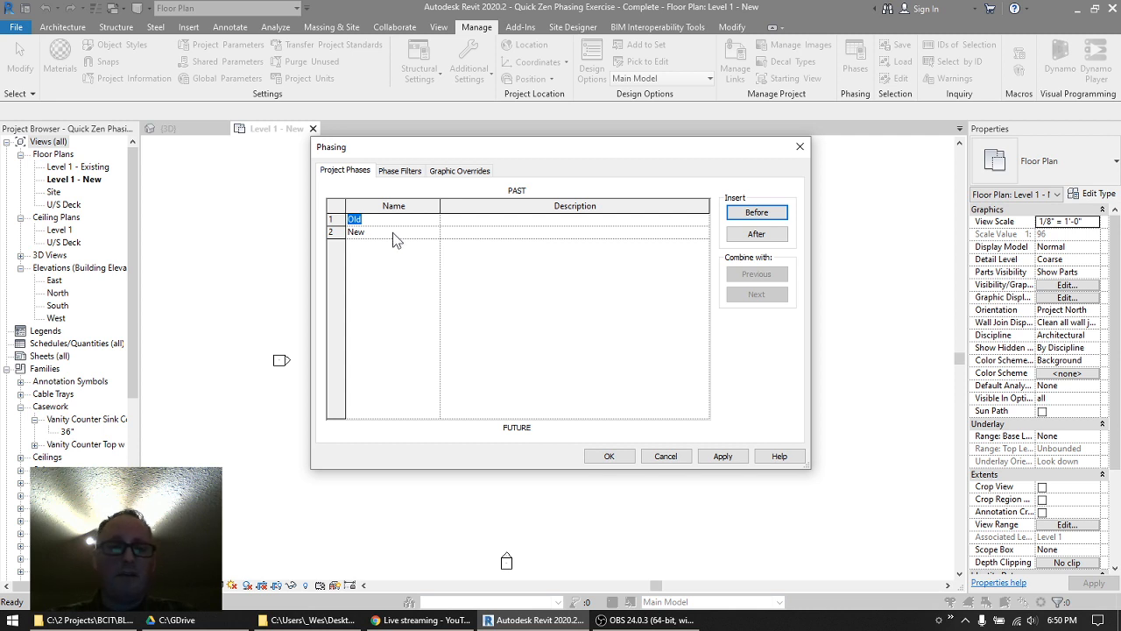
pyautogui.click(385, 235)
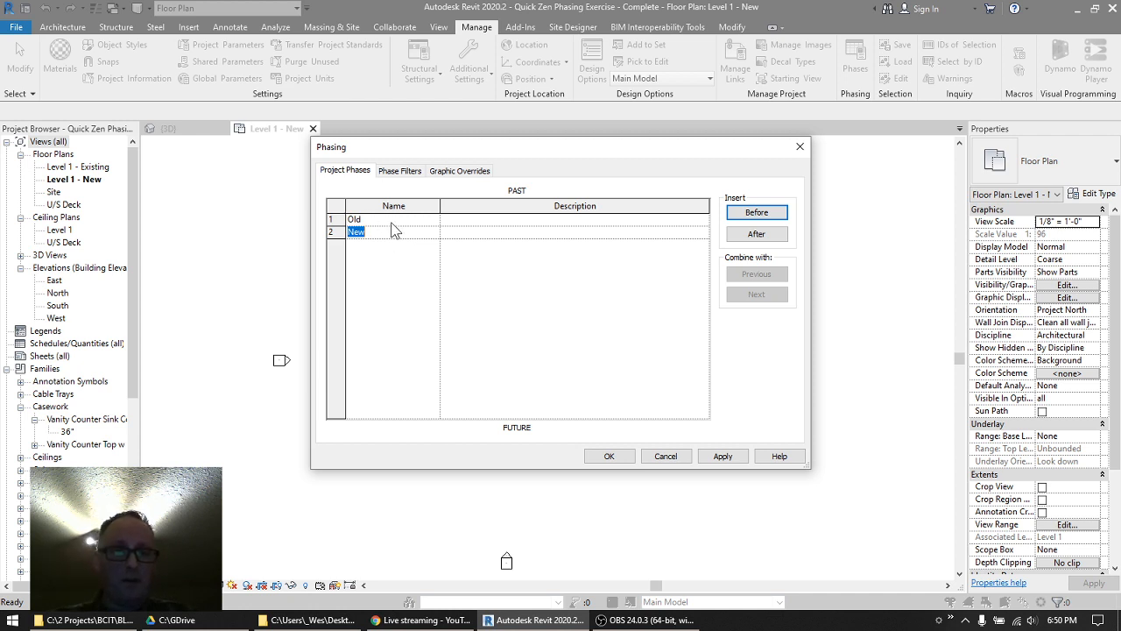
pyautogui.click(610, 457)
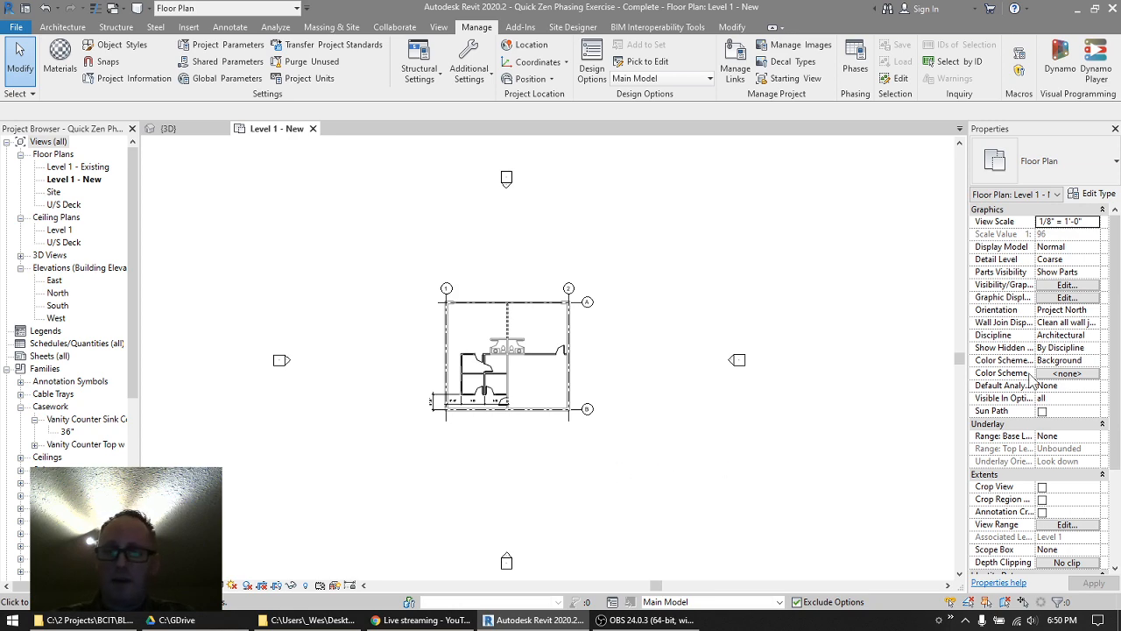
# - Set the phase of the Level 1 - New floor plan view to Old and apply it
pyautogui.scroll(-4, 1102, 317)
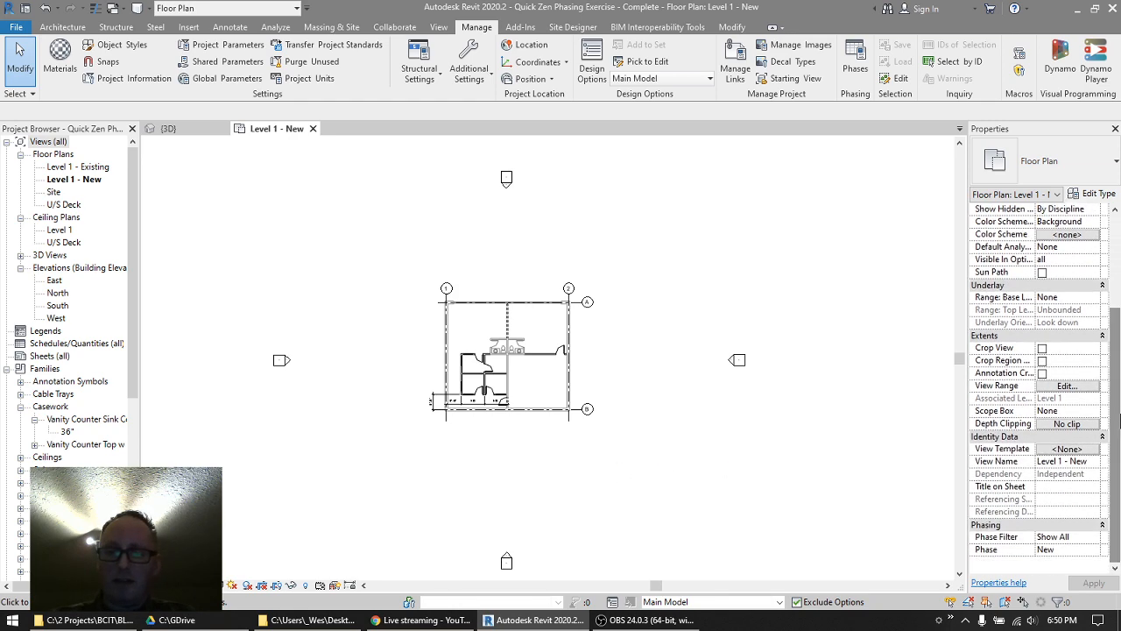
pyautogui.click(1074, 551)
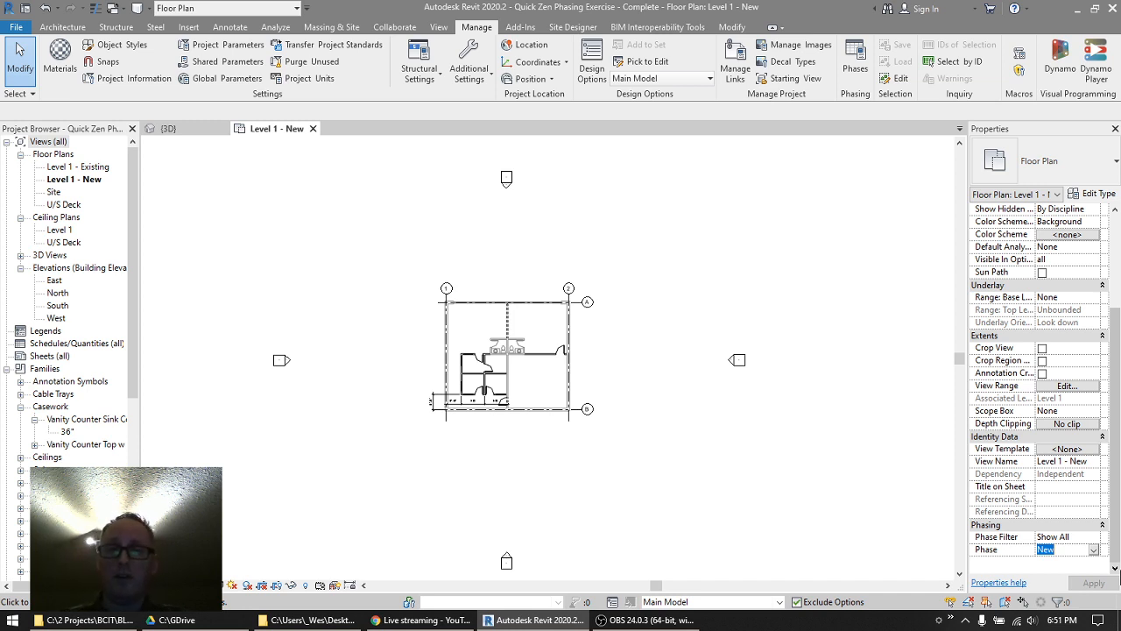
pyautogui.click(1095, 550)
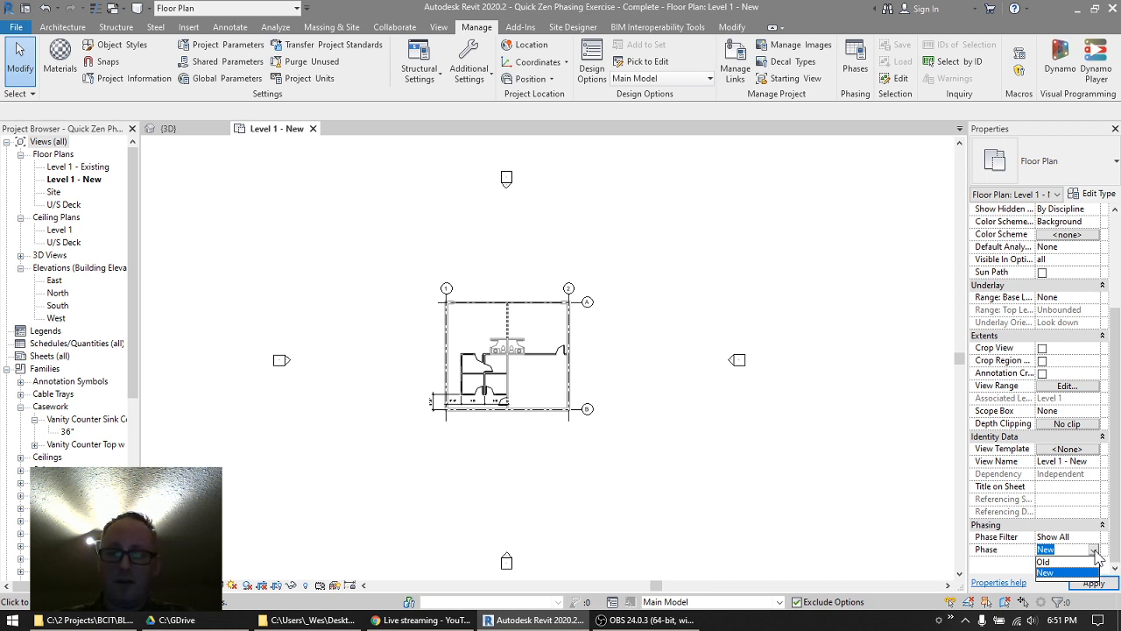
pyautogui.click(687, 459)
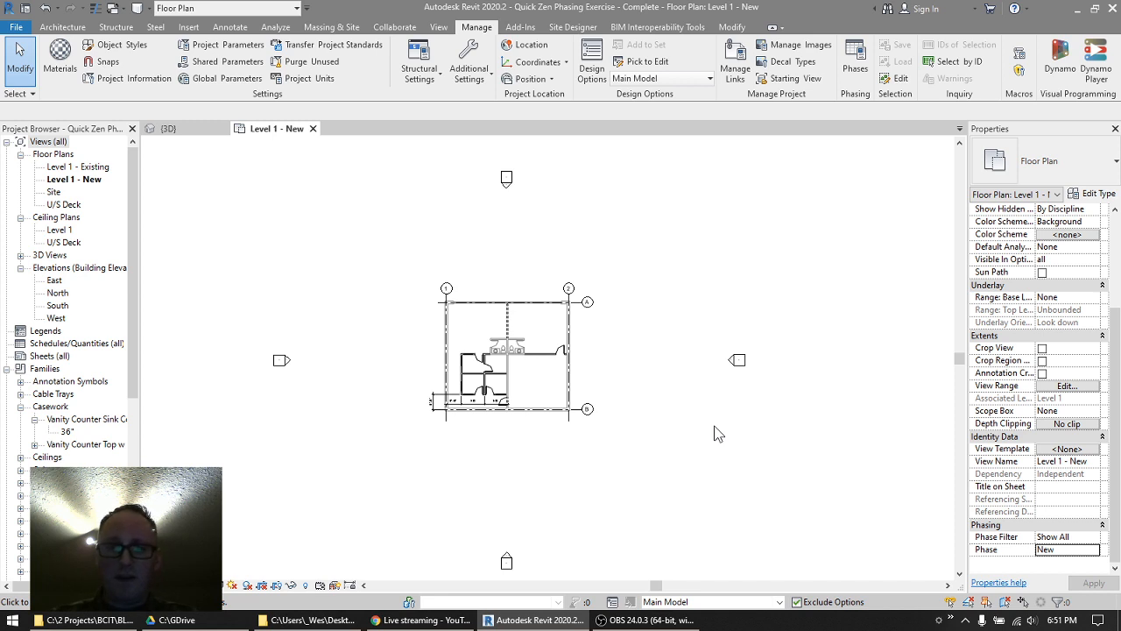
pyautogui.click(1095, 552)
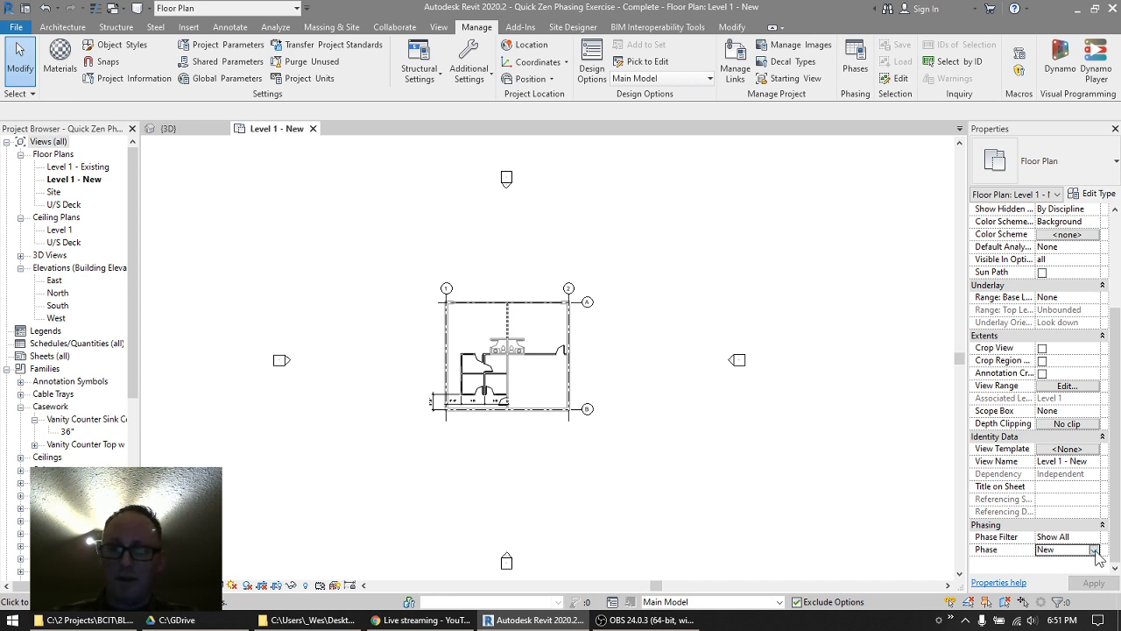
pyautogui.click(1096, 550)
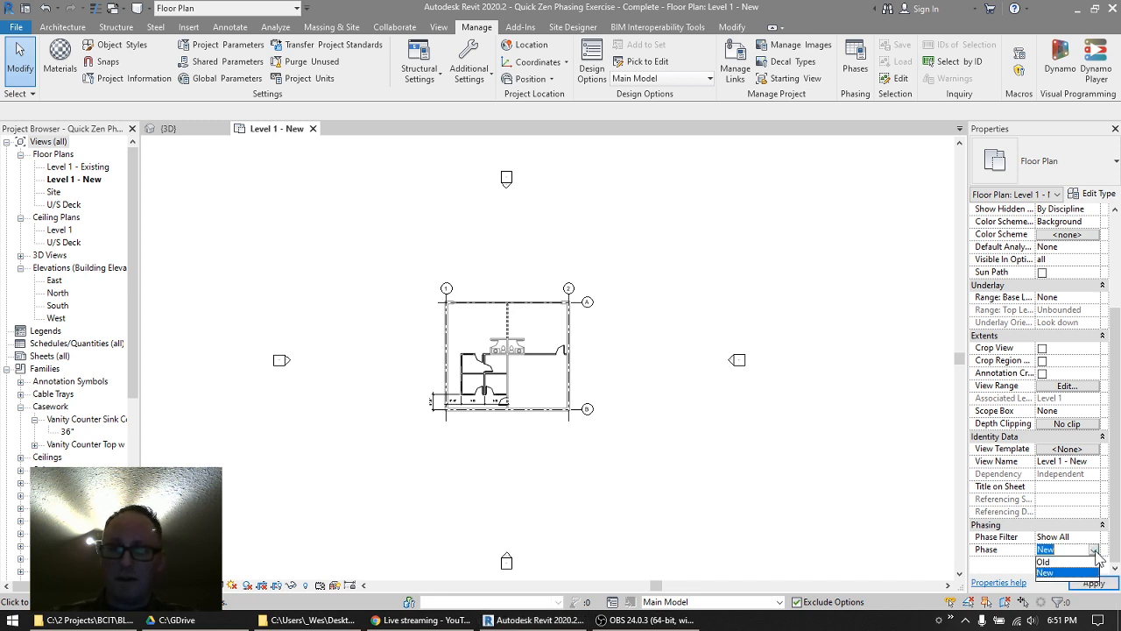
pyautogui.click(1062, 562)
pyautogui.click(1078, 585)
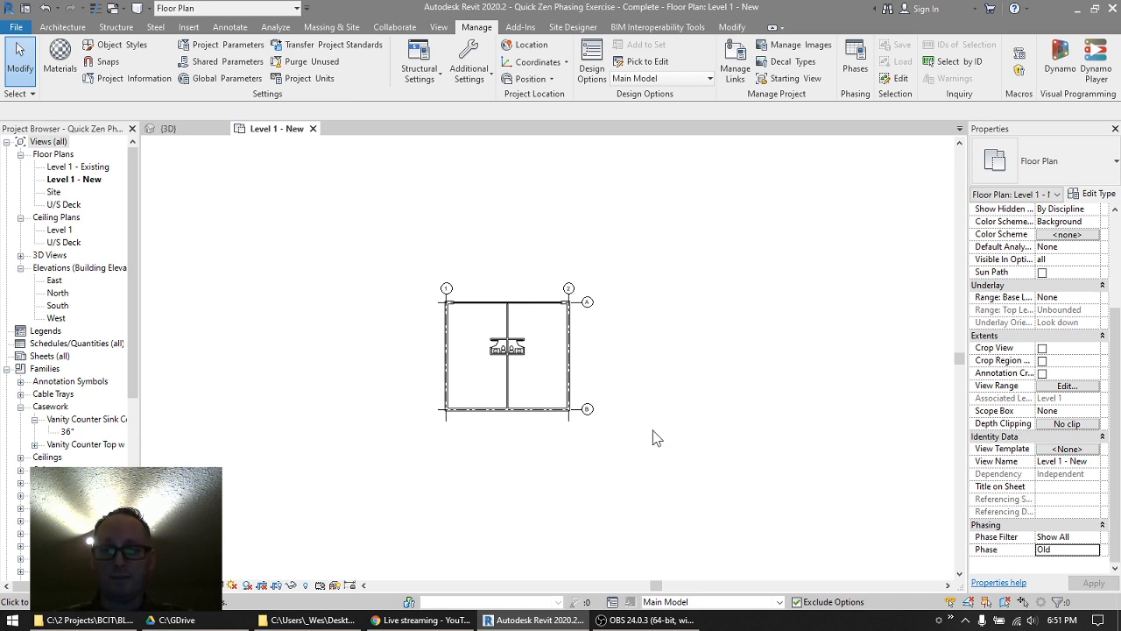
# - Examine the names and past-to-future order of the project phases in the Phasing settings
pyautogui.click(852, 68)
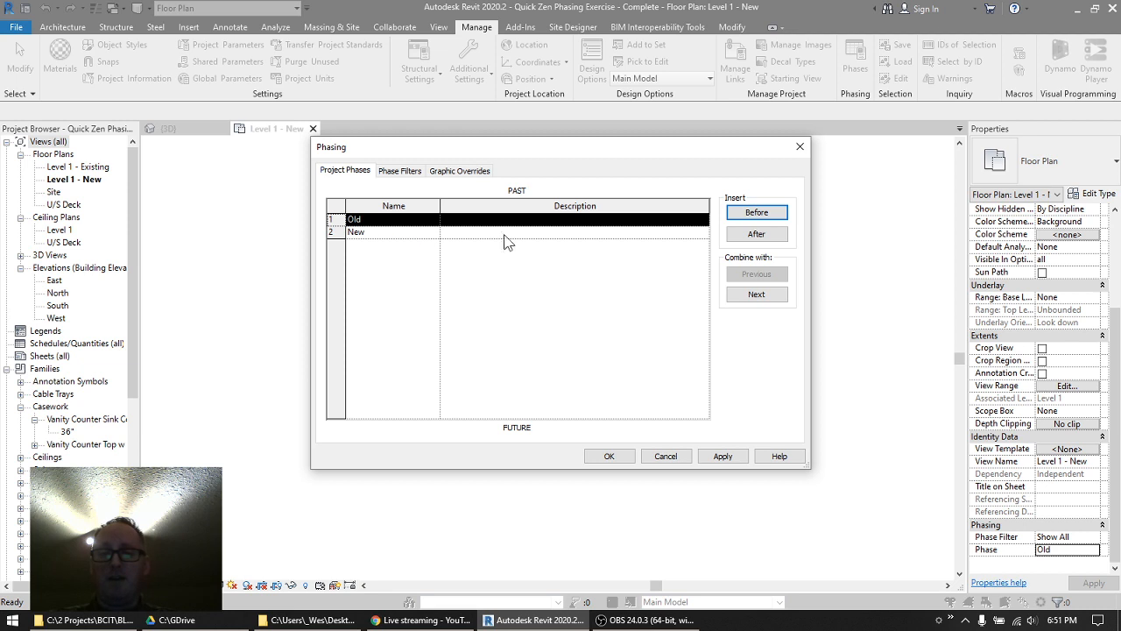
pyautogui.click(376, 232)
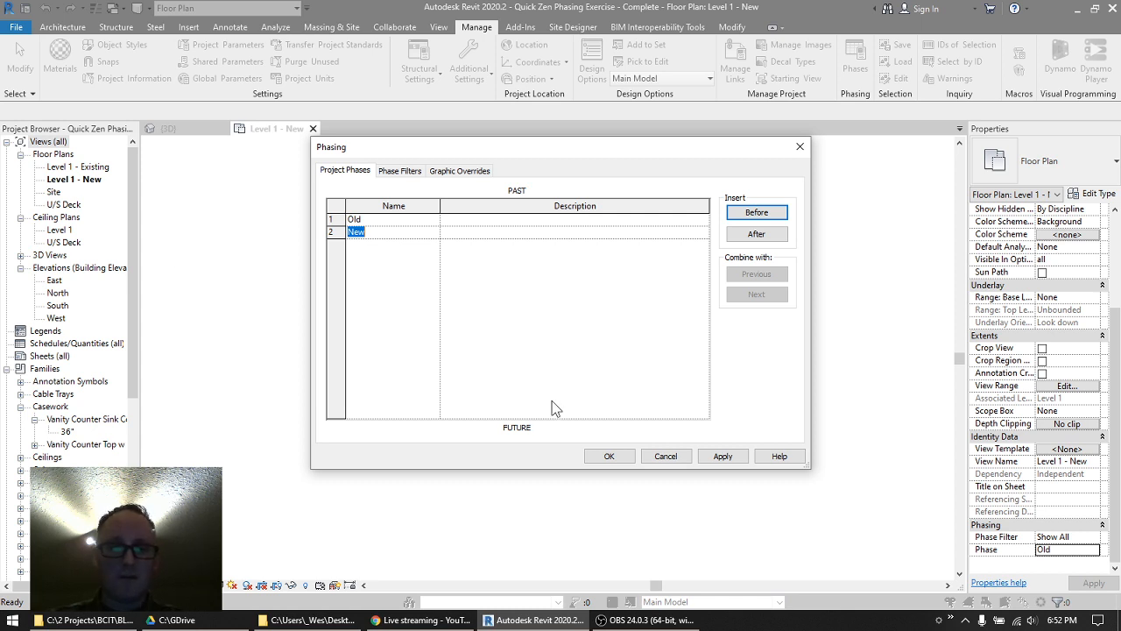
pyautogui.click(667, 456)
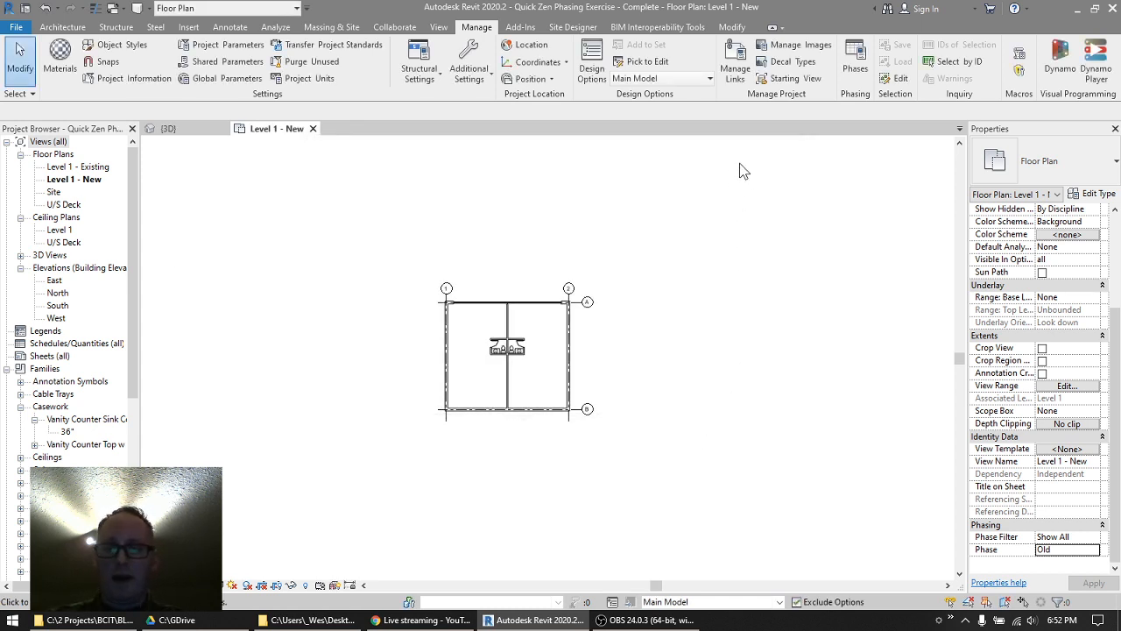
pyautogui.click(855, 63)
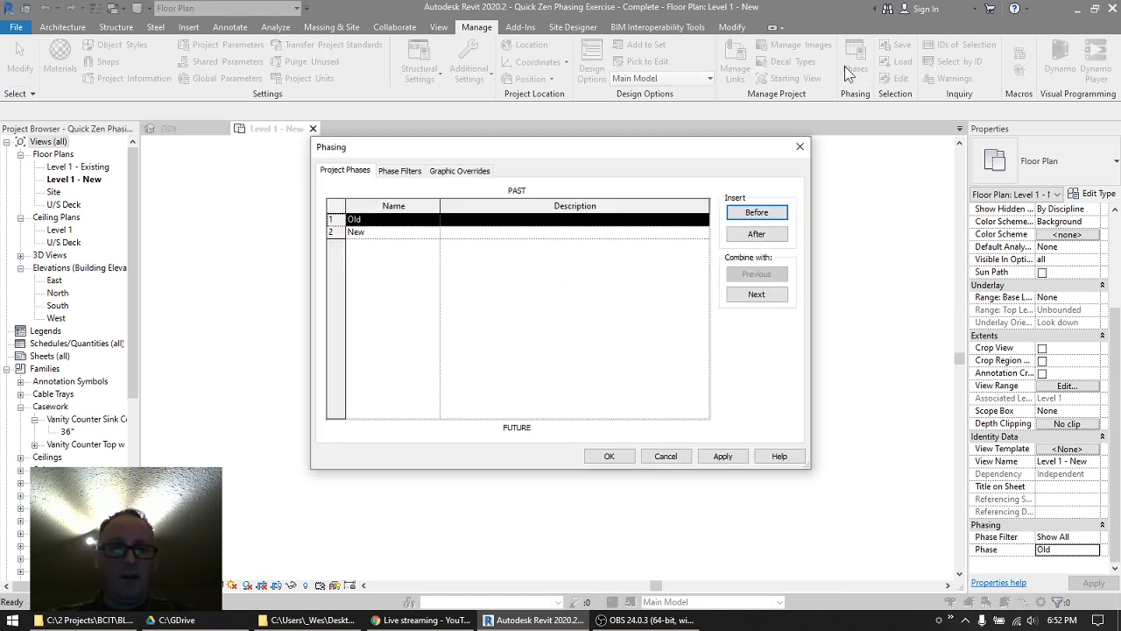
pyautogui.click(375, 233)
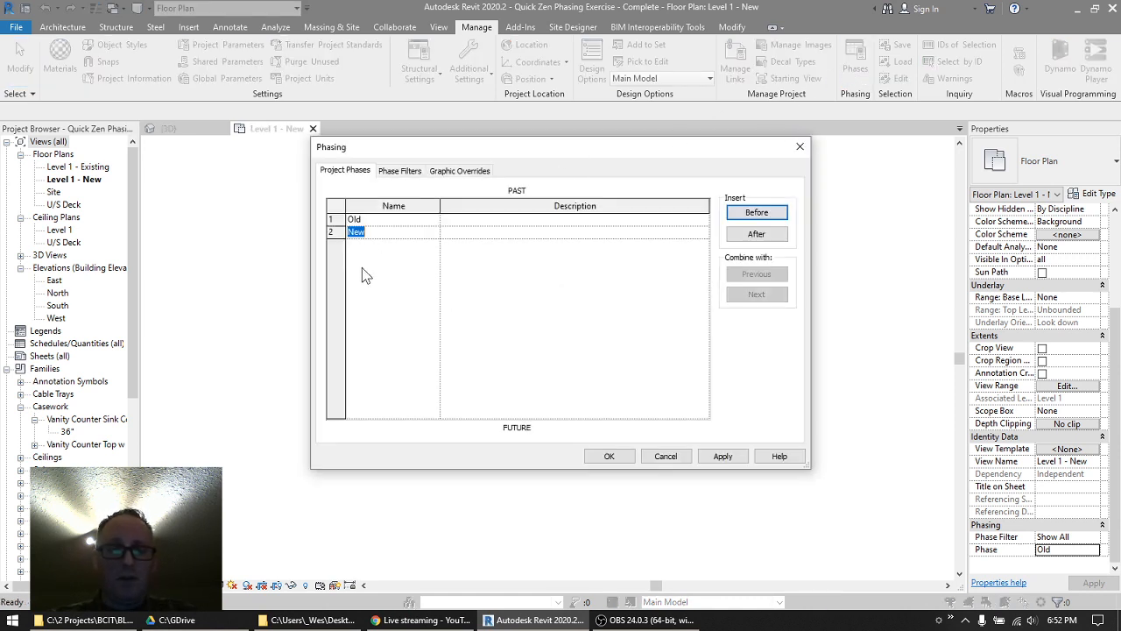
pyautogui.click(377, 220)
pyautogui.click(495, 220)
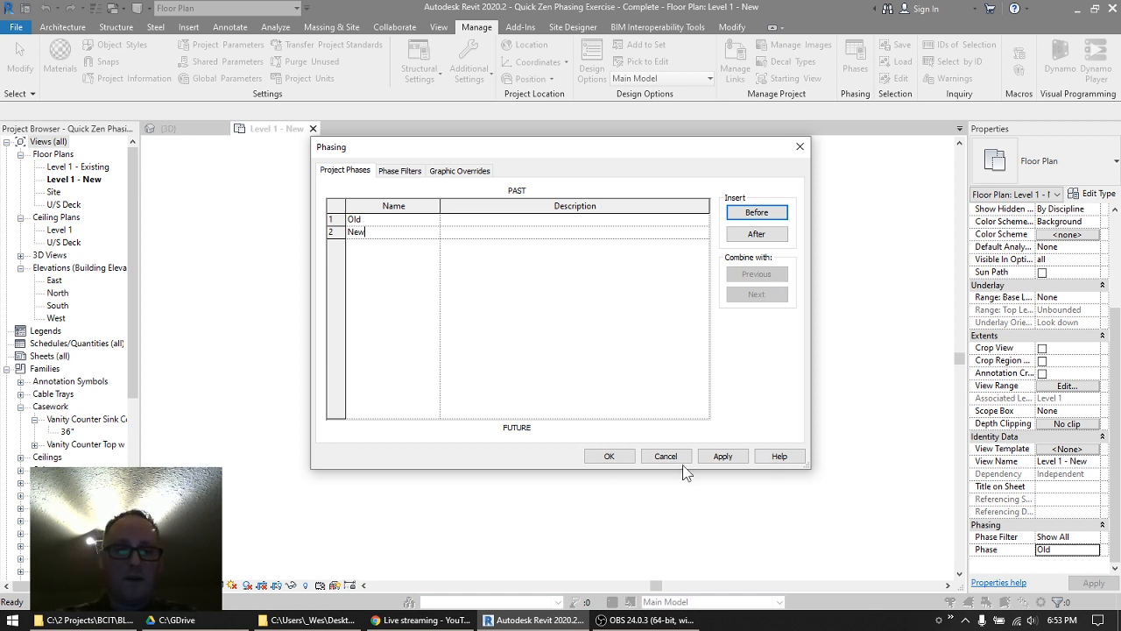
pyautogui.click(620, 456)
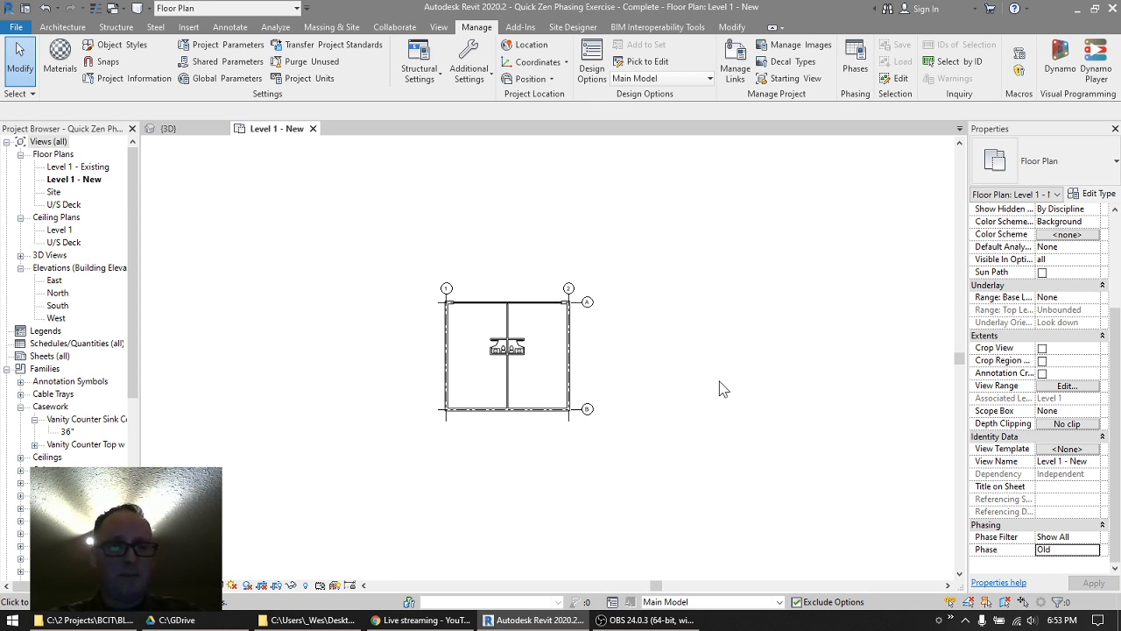
# - Create a new project from the Architectural Template
pyautogui.click(91, 170)
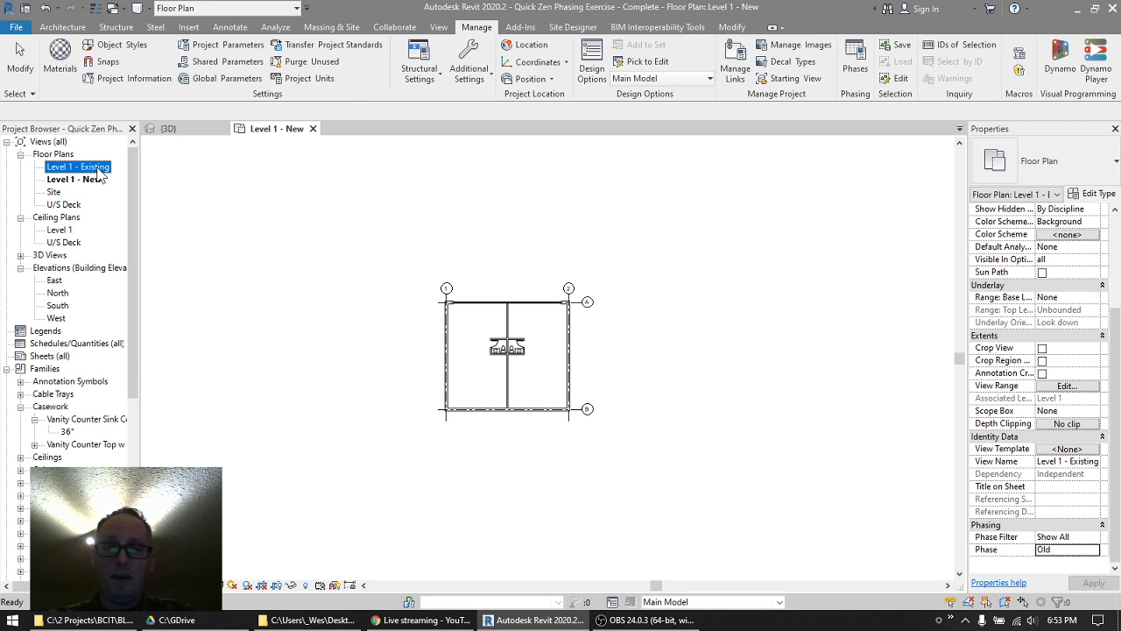
pyautogui.click(251, 237)
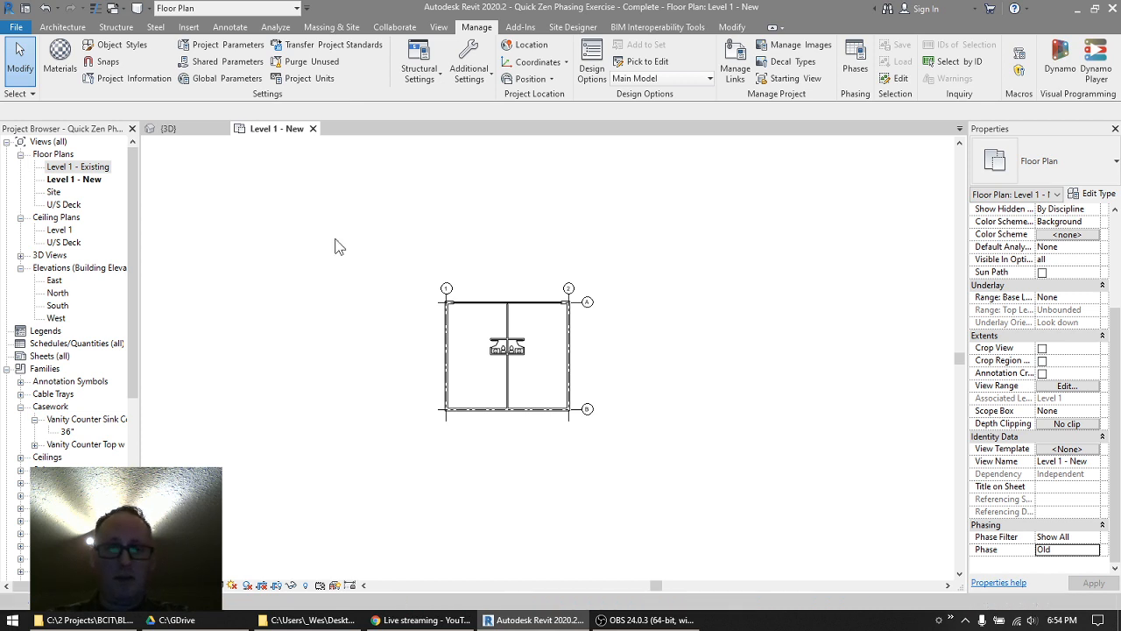
pyautogui.hotkey('ctrl', 'n')
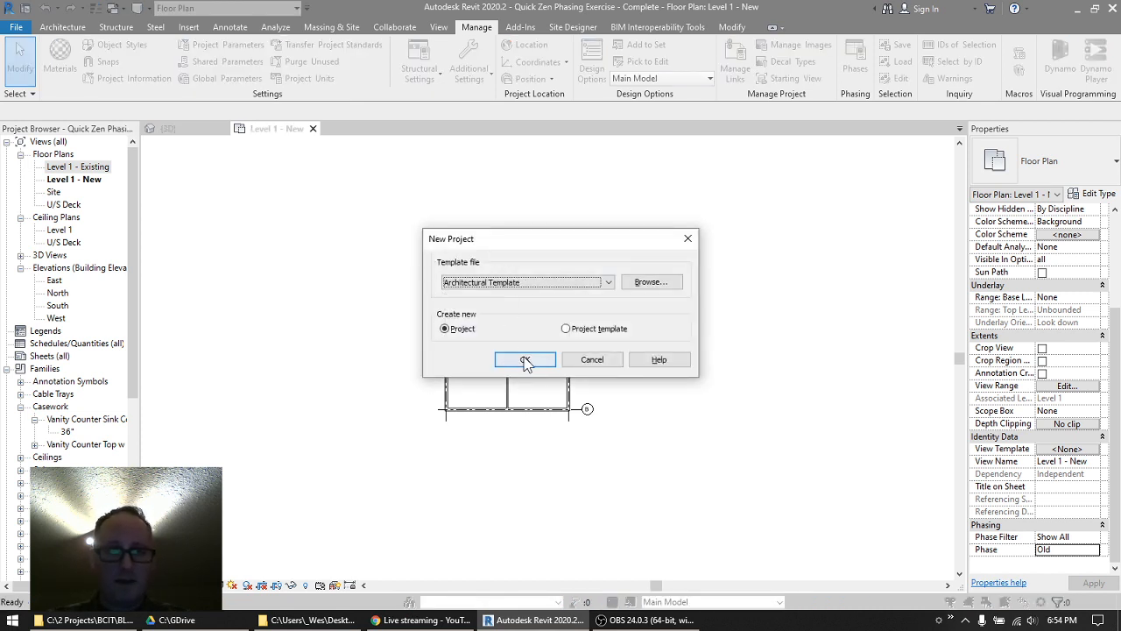
pyautogui.click(523, 359)
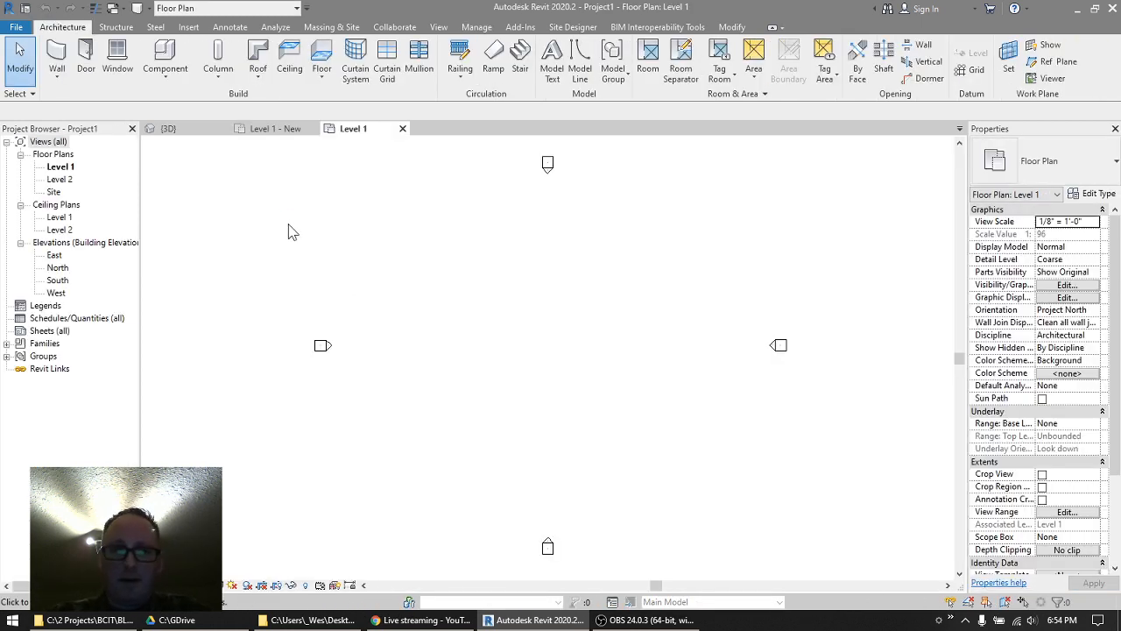
# - Examine the phase options available for the new project's Level 1 floor plan view
pyautogui.click(1116, 561)
pyautogui.click(1094, 549)
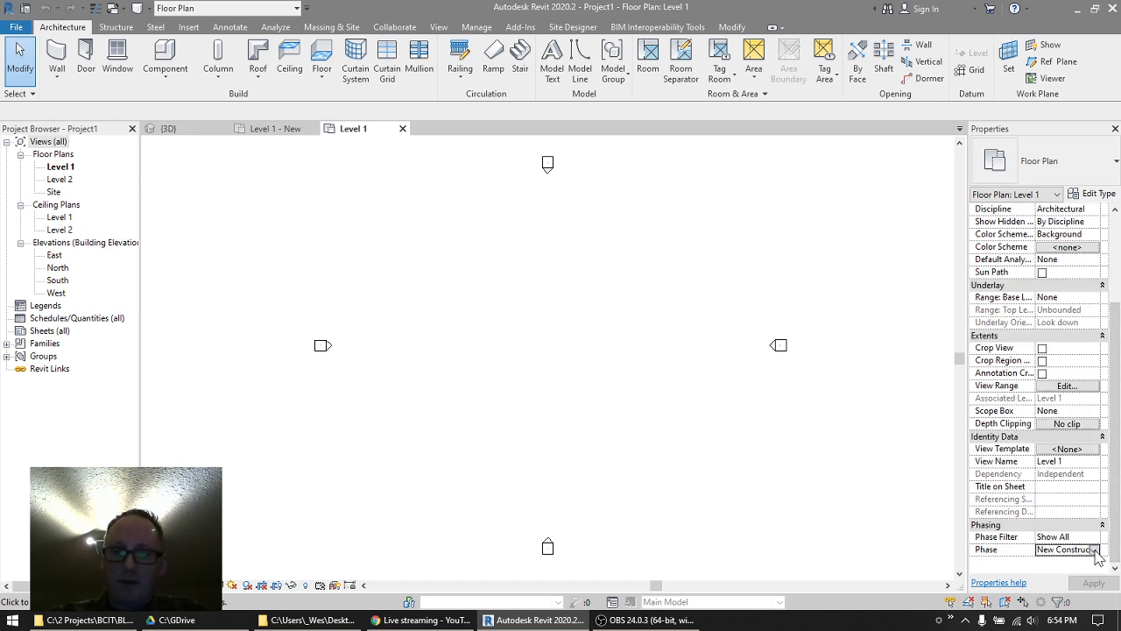
pyautogui.click(1094, 549)
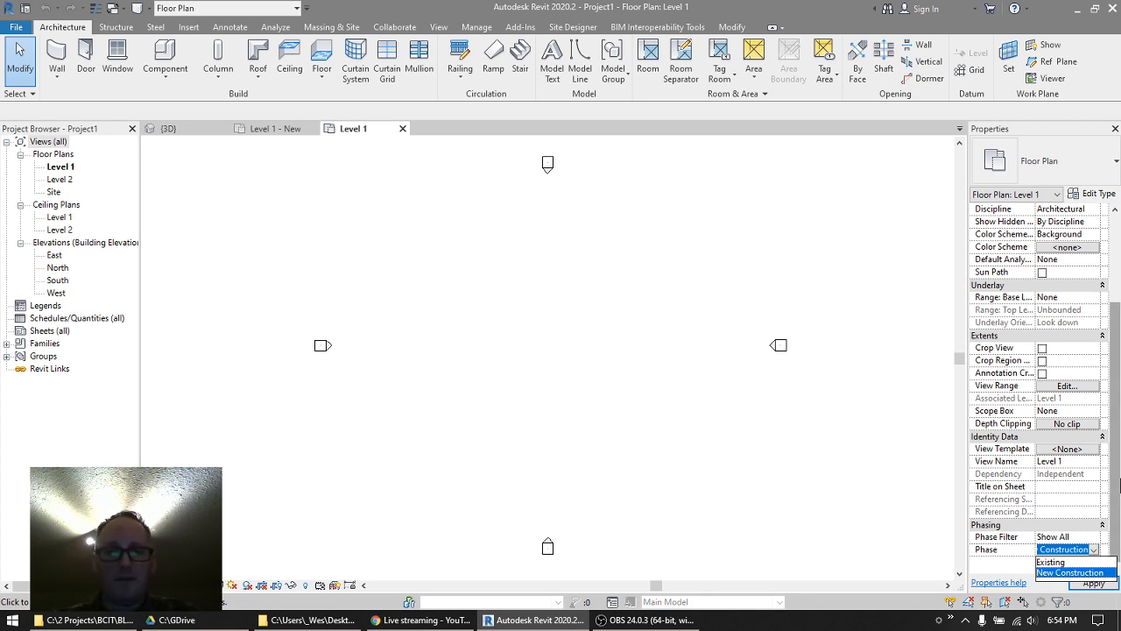
pyautogui.click(1084, 554)
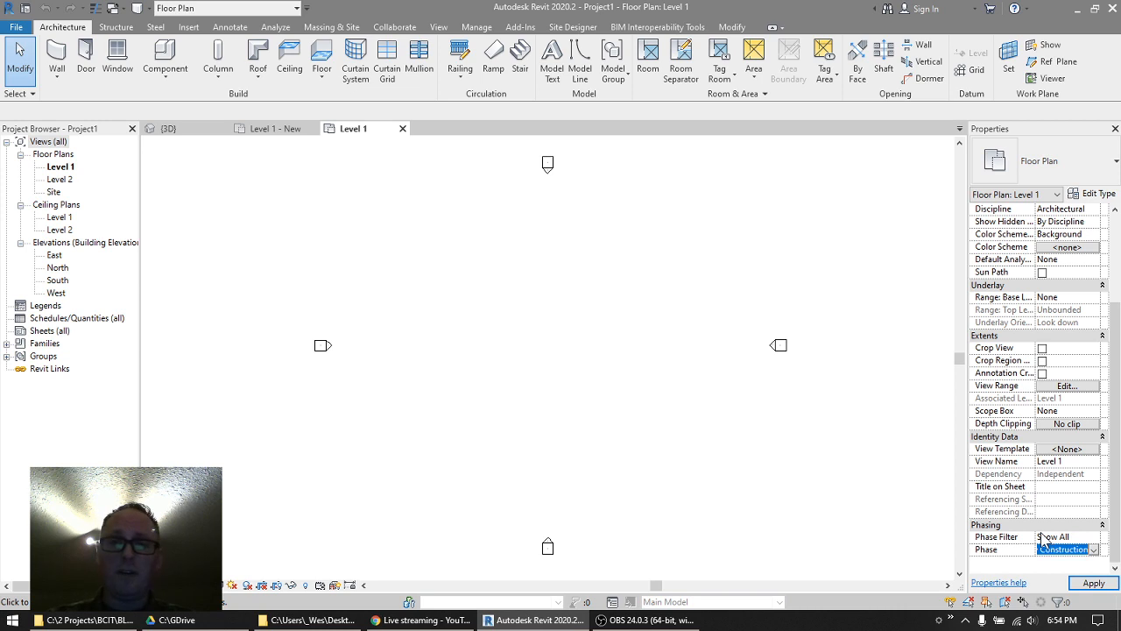
# - Duplicate the Level 1 floor plan view and rename the copy as Level 1 Existing
pyautogui.rightClick(62, 167)
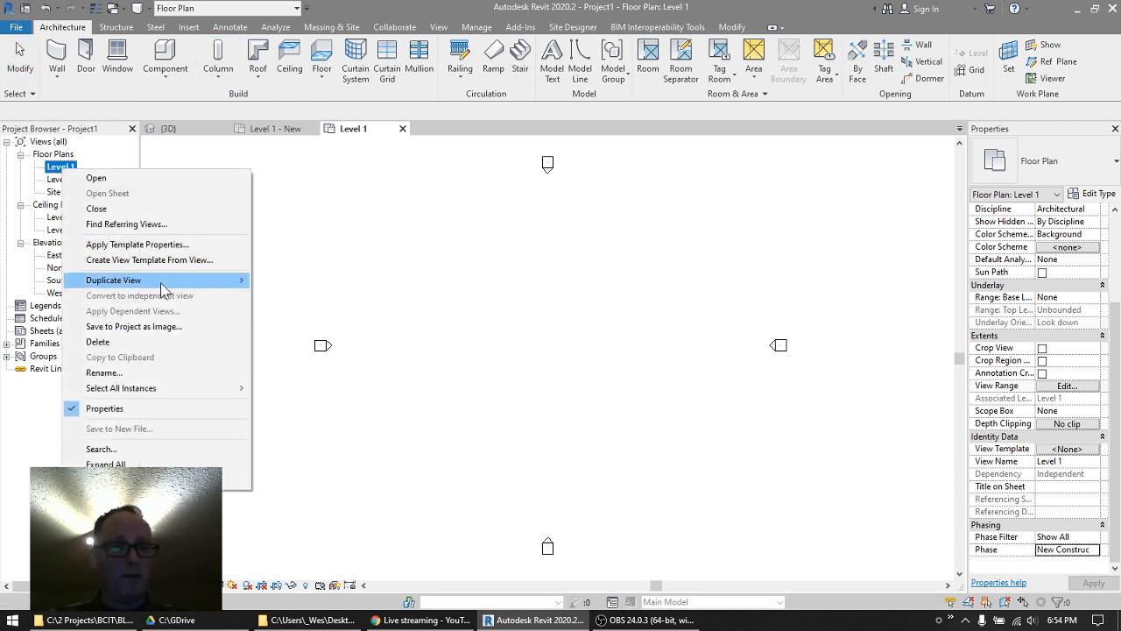
pyautogui.moveTo(162, 283)
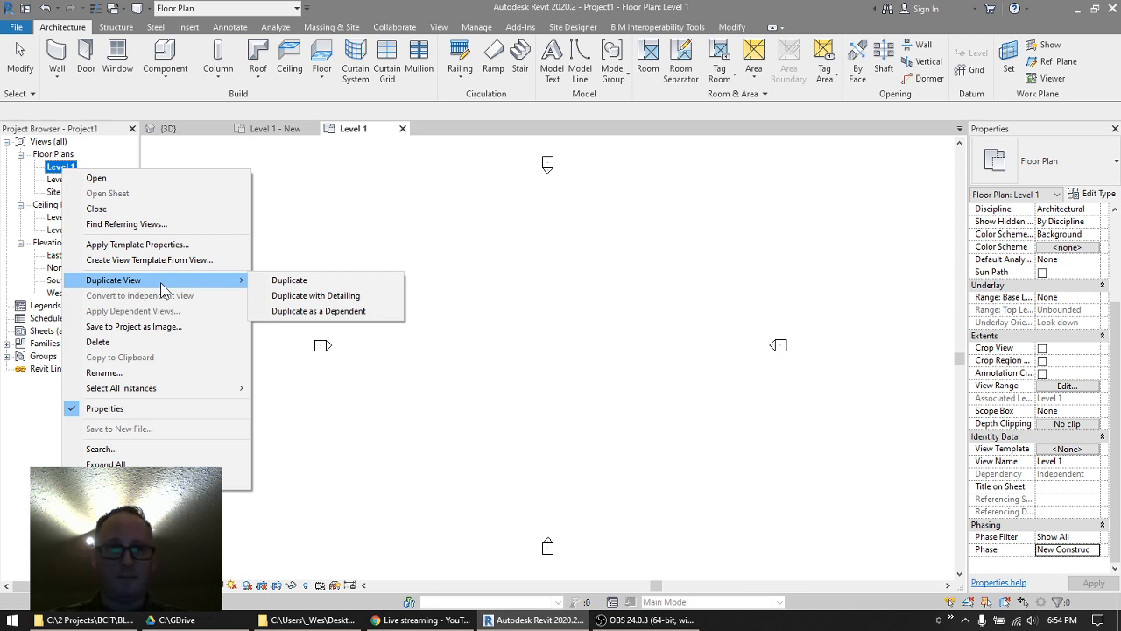
pyautogui.click(289, 280)
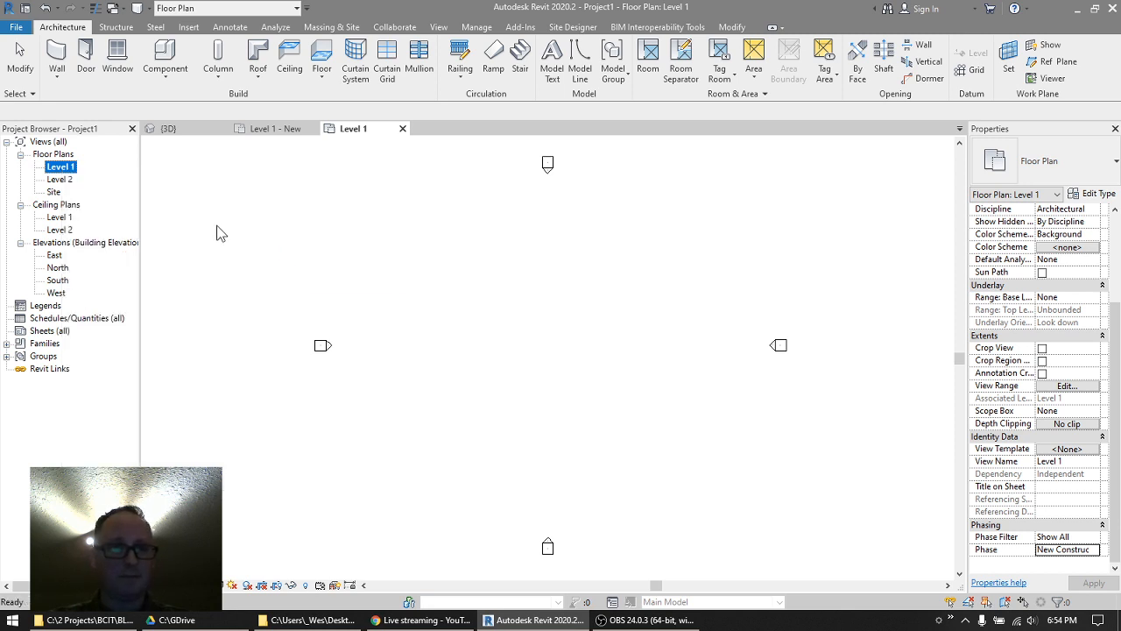
pyautogui.rightClick(105, 180)
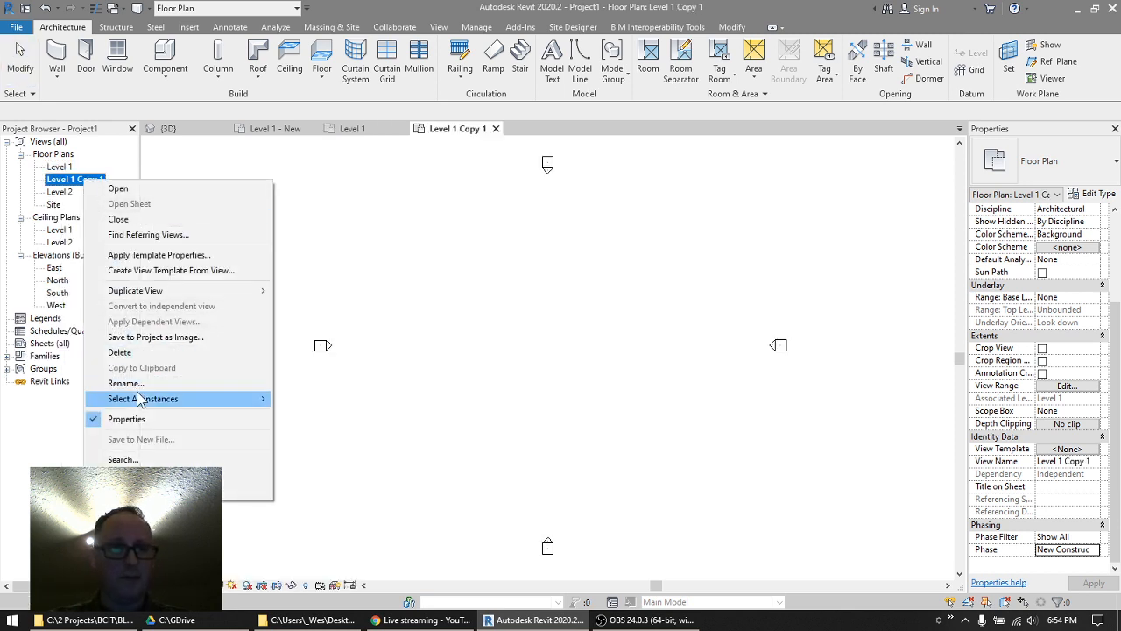
pyautogui.click(138, 383)
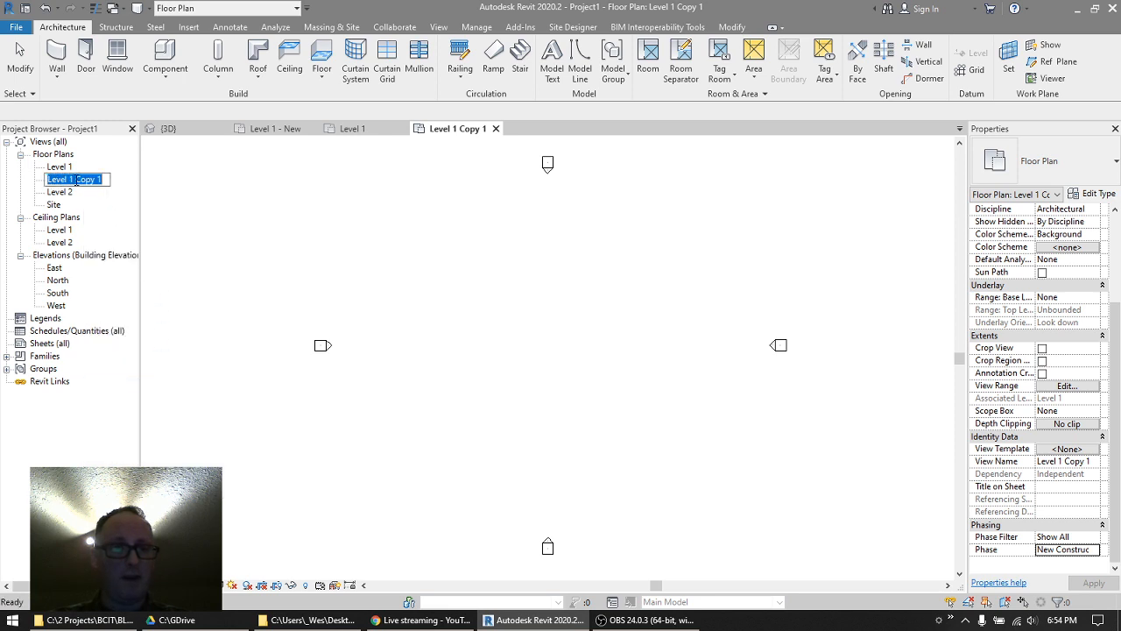
pyautogui.moveTo(77, 180); pyautogui.dragTo(150, 184)
pyautogui.write('E')
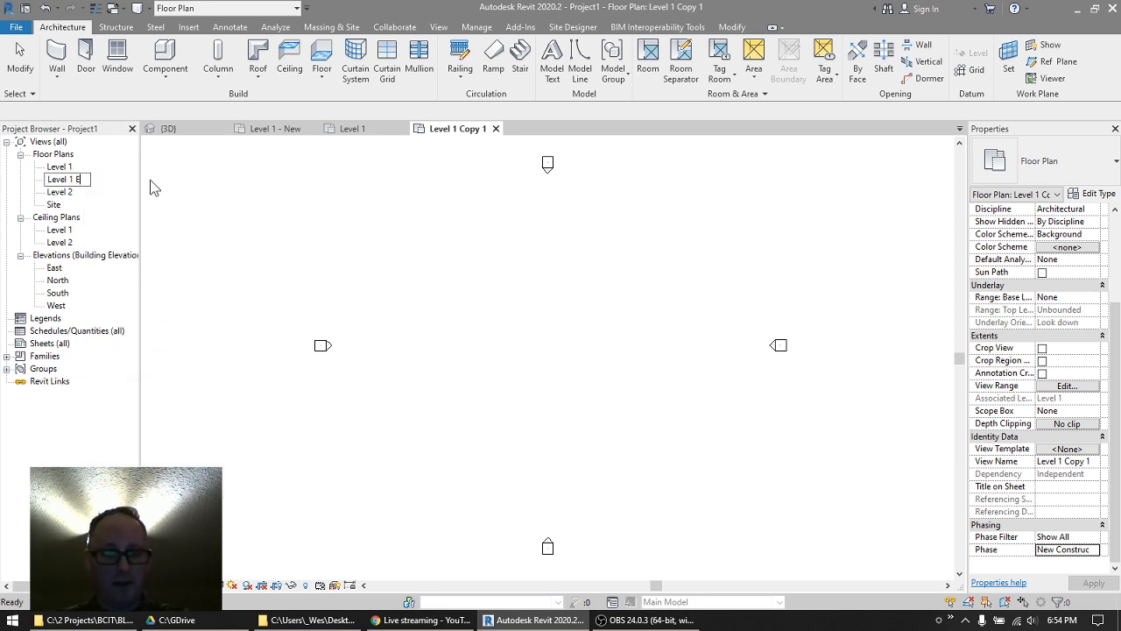
pyautogui.write('xisting')
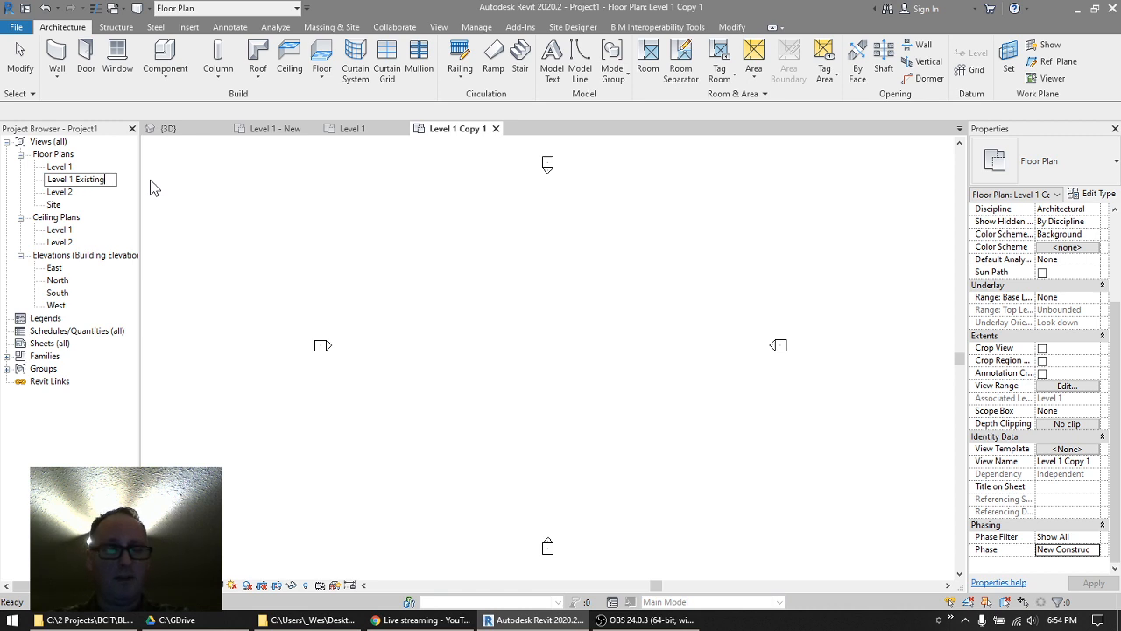
pyautogui.press('Return')
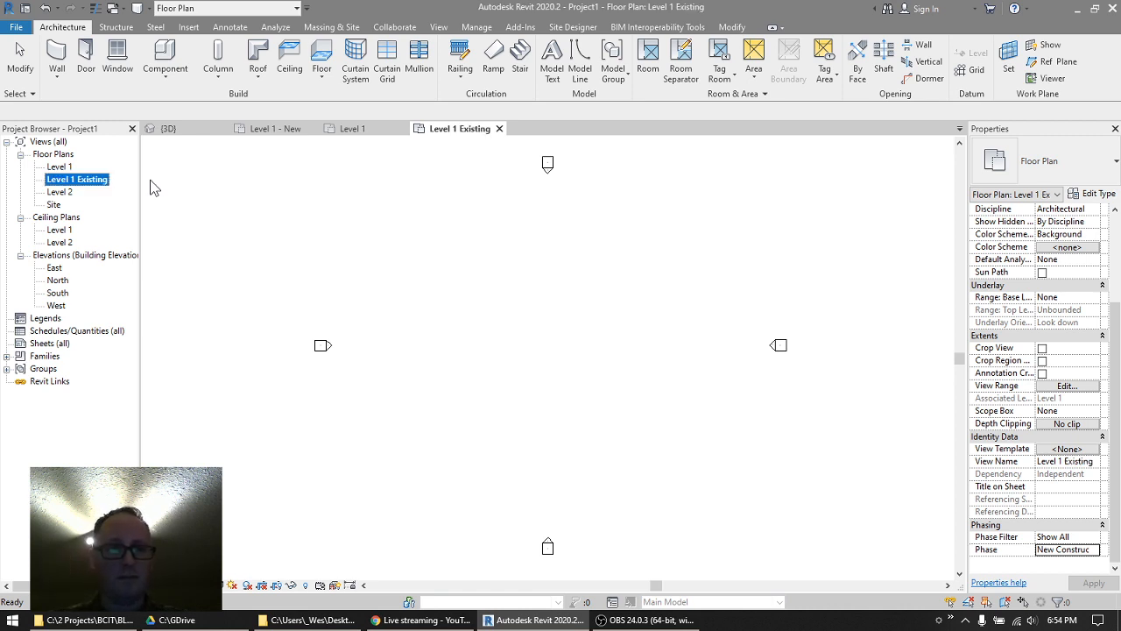
# - Duplicate the Level 2 floor plan view and rename the copy as Level 2 Existing
pyautogui.rightClick(61, 192)
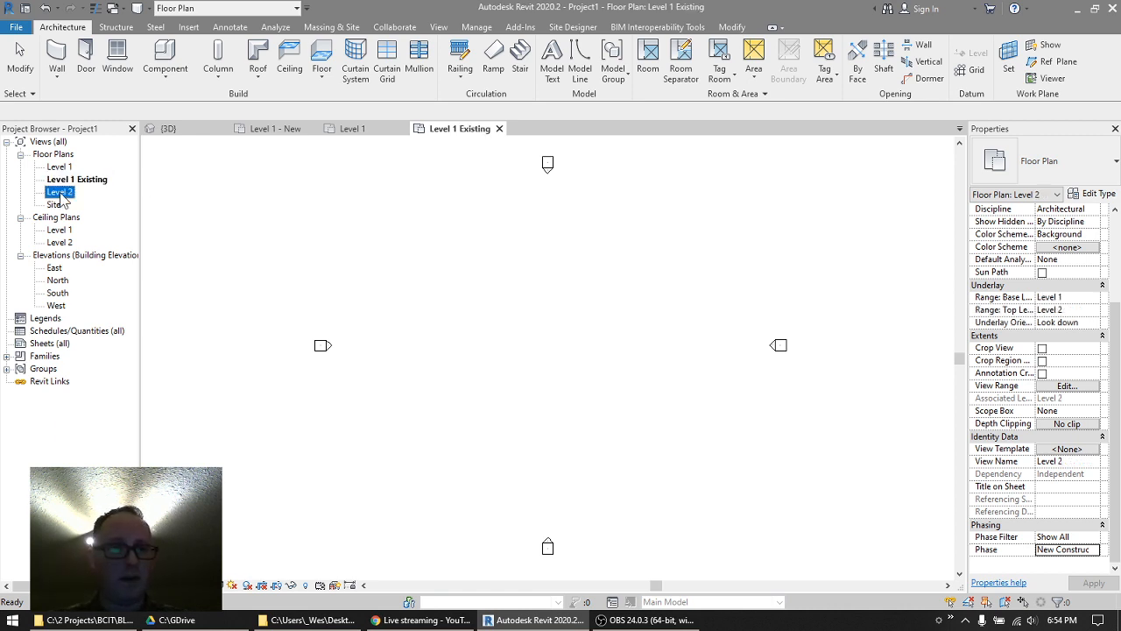
pyautogui.moveTo(121, 306)
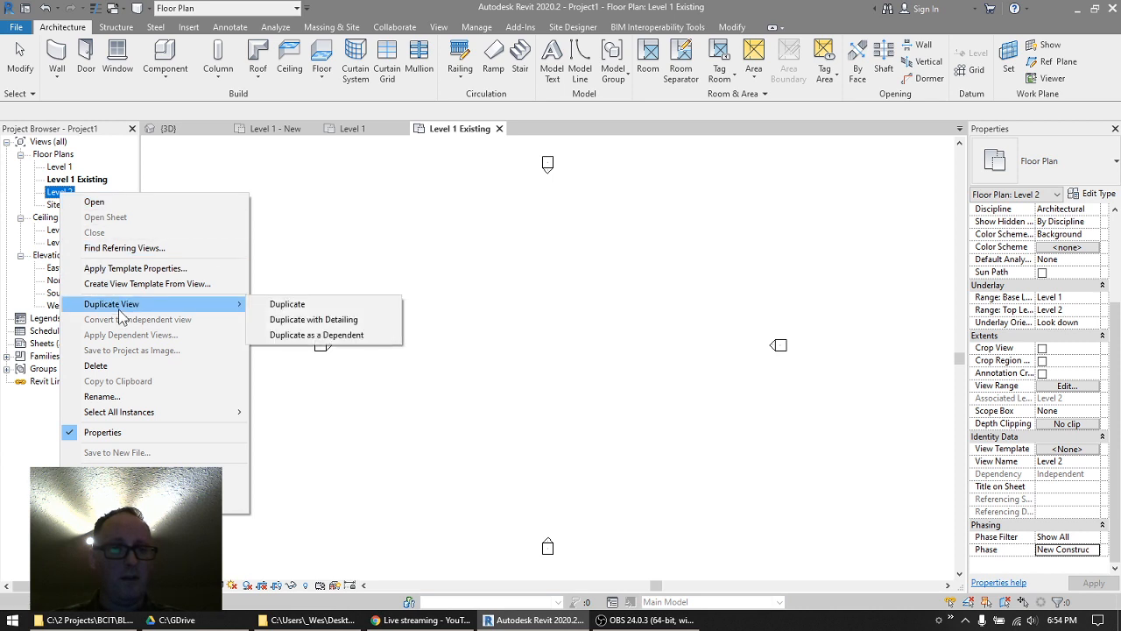
pyautogui.click(271, 306)
pyautogui.click(88, 205)
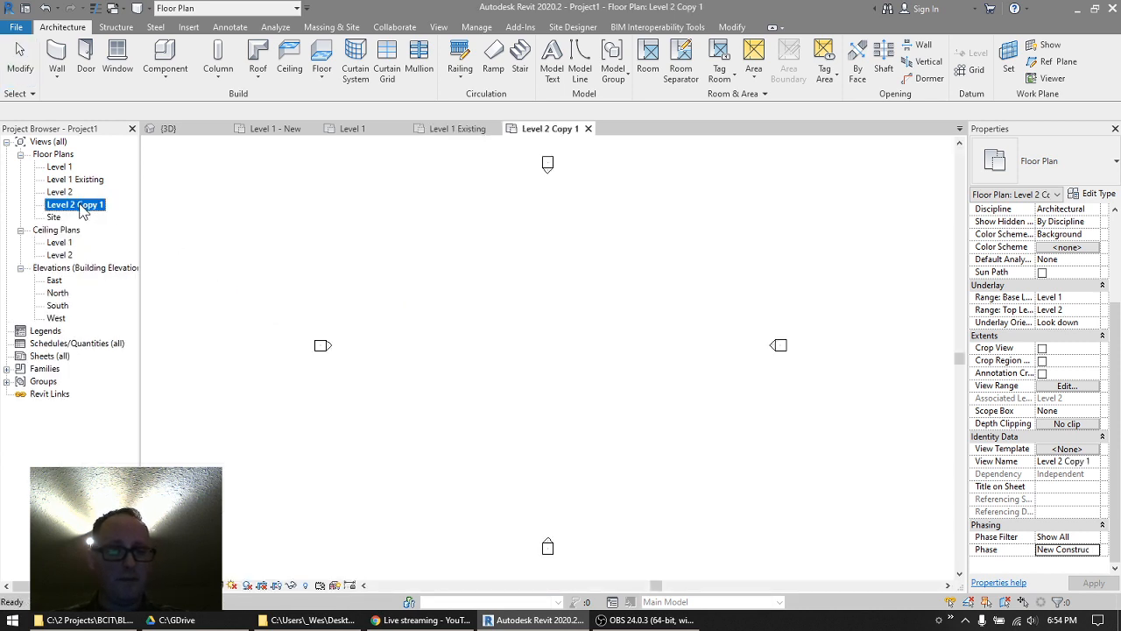
pyautogui.click(79, 205)
pyautogui.write('Level 2 Ex')
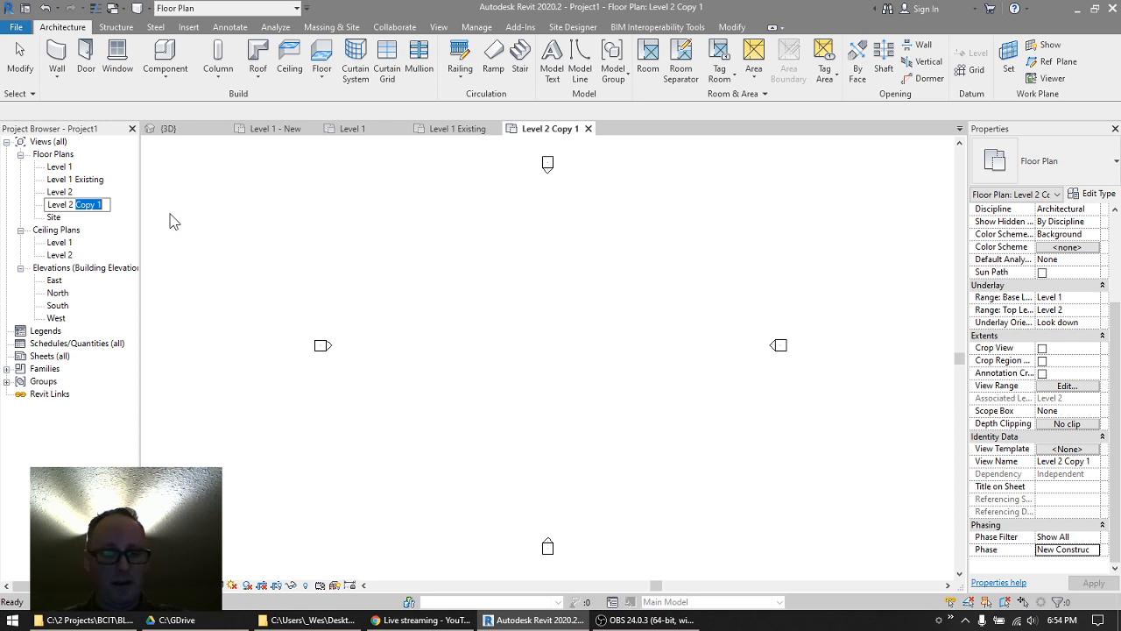
pyautogui.write('isting')
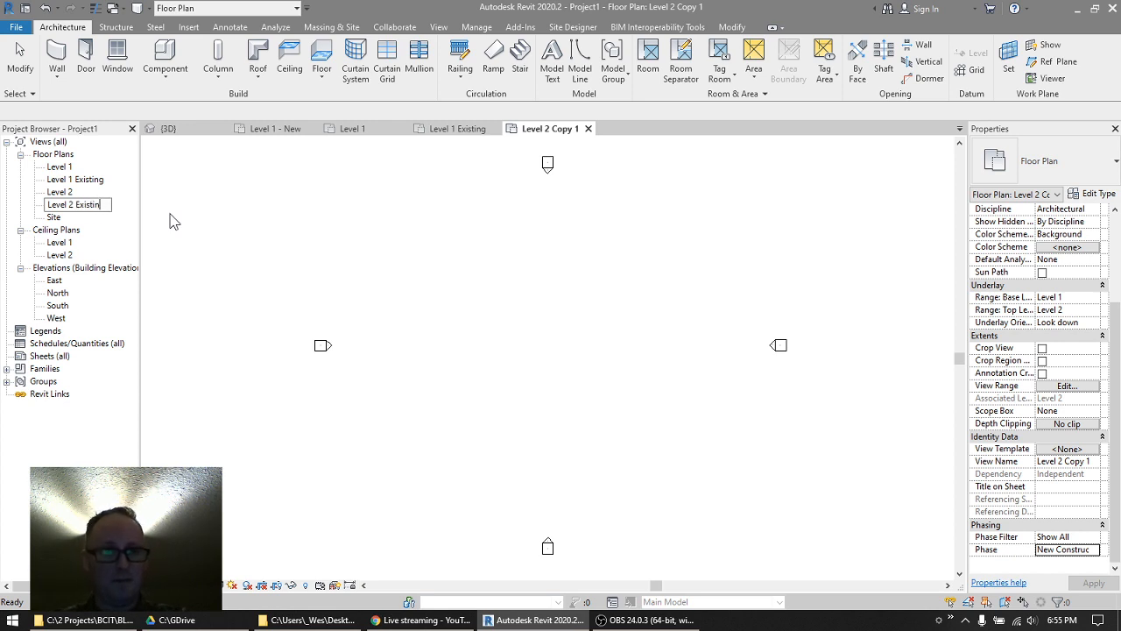
pyautogui.press('Return')
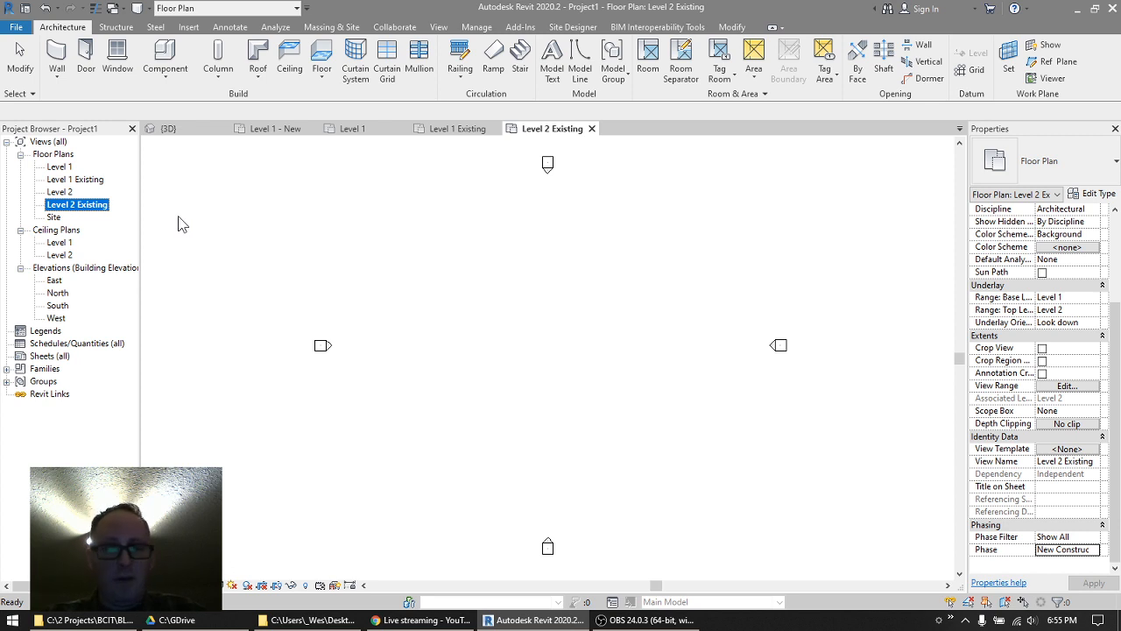
# - Open the Level 1 Existing floor plan and set its phase to Existing
pyautogui.click(60, 179)
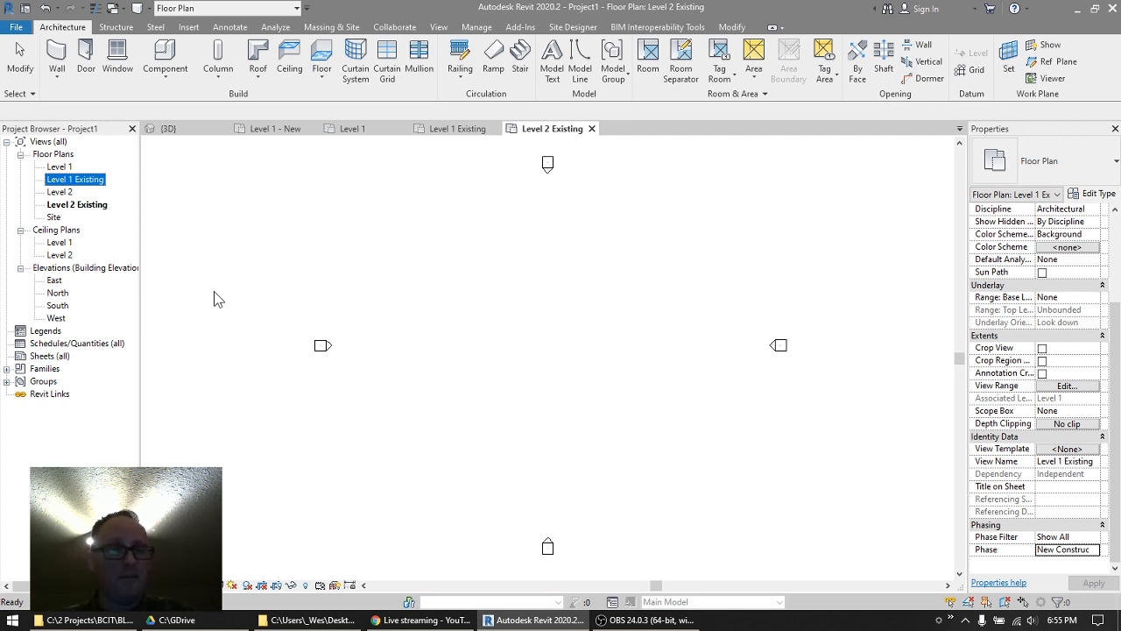
pyautogui.doubleClick(64, 181)
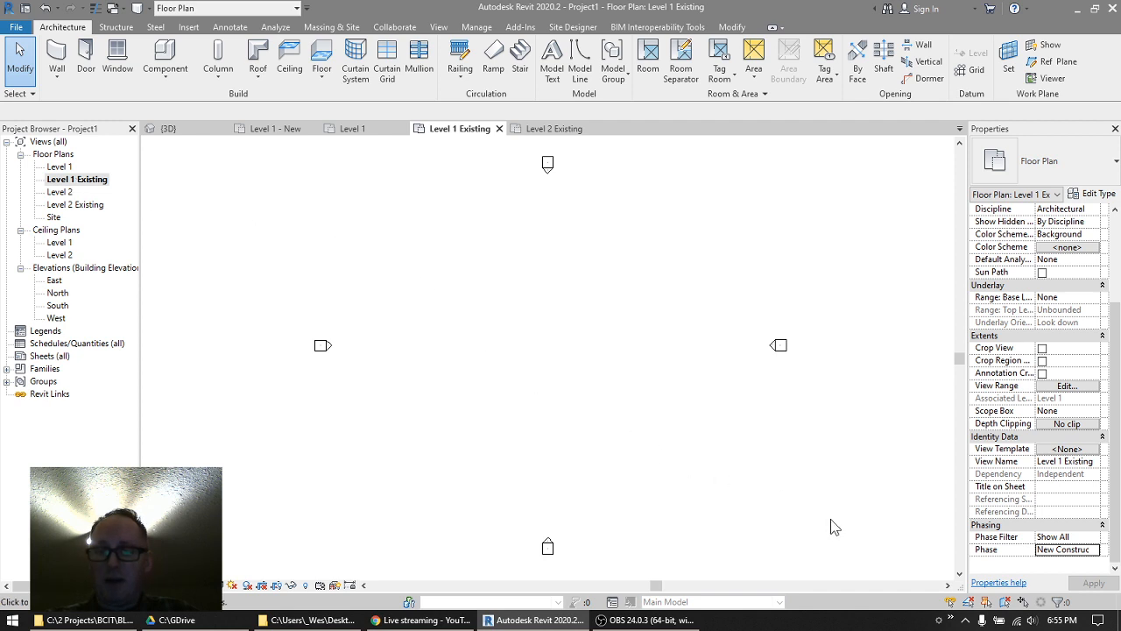
pyautogui.click(1093, 550)
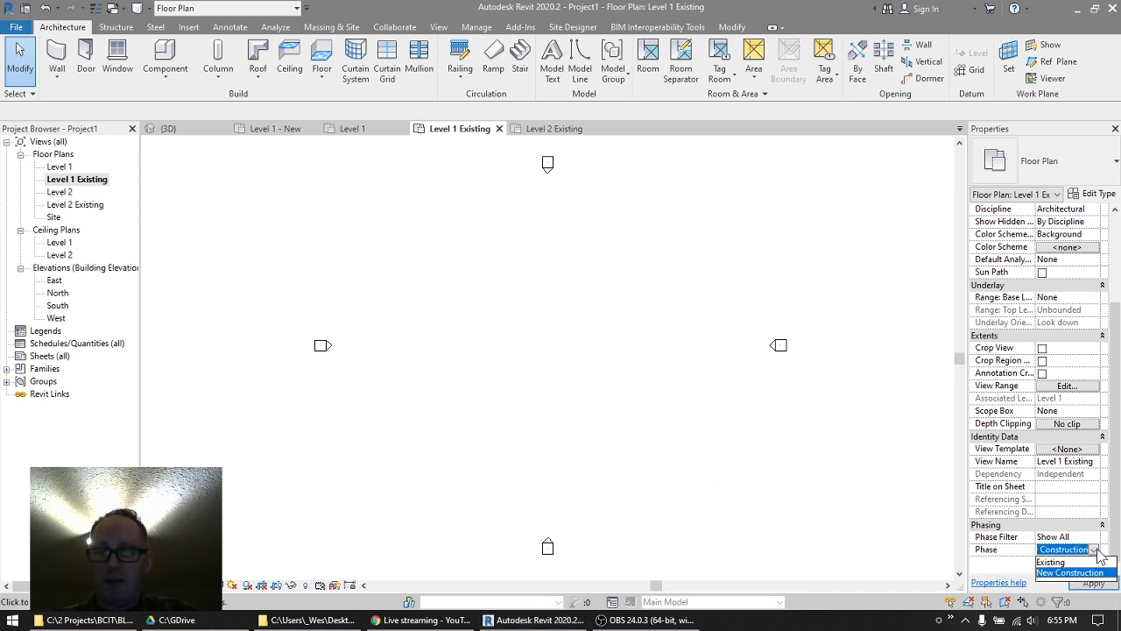
pyautogui.click(1054, 562)
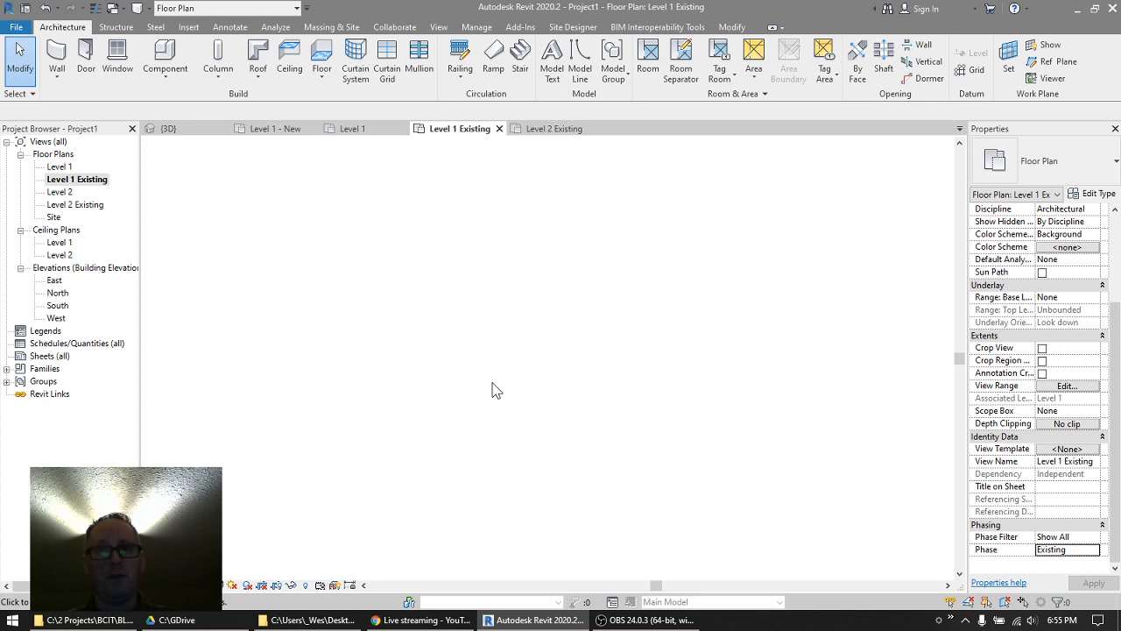
# - Compare the elevation markers in the Level 1 floor plan with those in Level 1 Existing
pyautogui.click(61, 168)
pyautogui.doubleClick(61, 168)
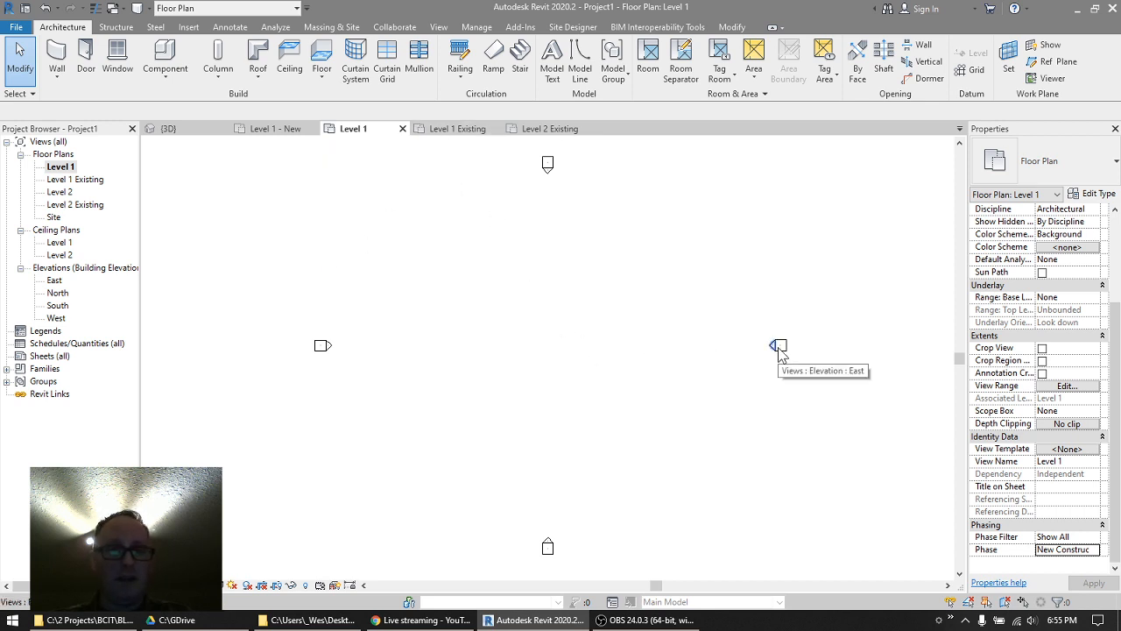
pyautogui.click(448, 129)
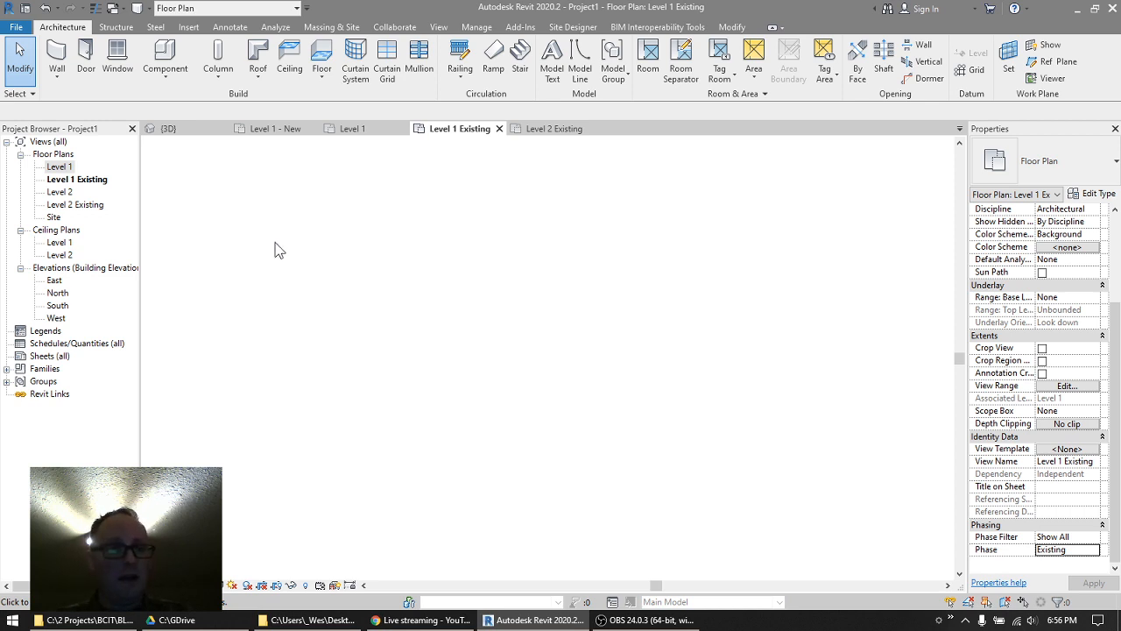
# - Set the phase of the Level 2 Existing floor plan view to Existing
pyautogui.click(63, 208)
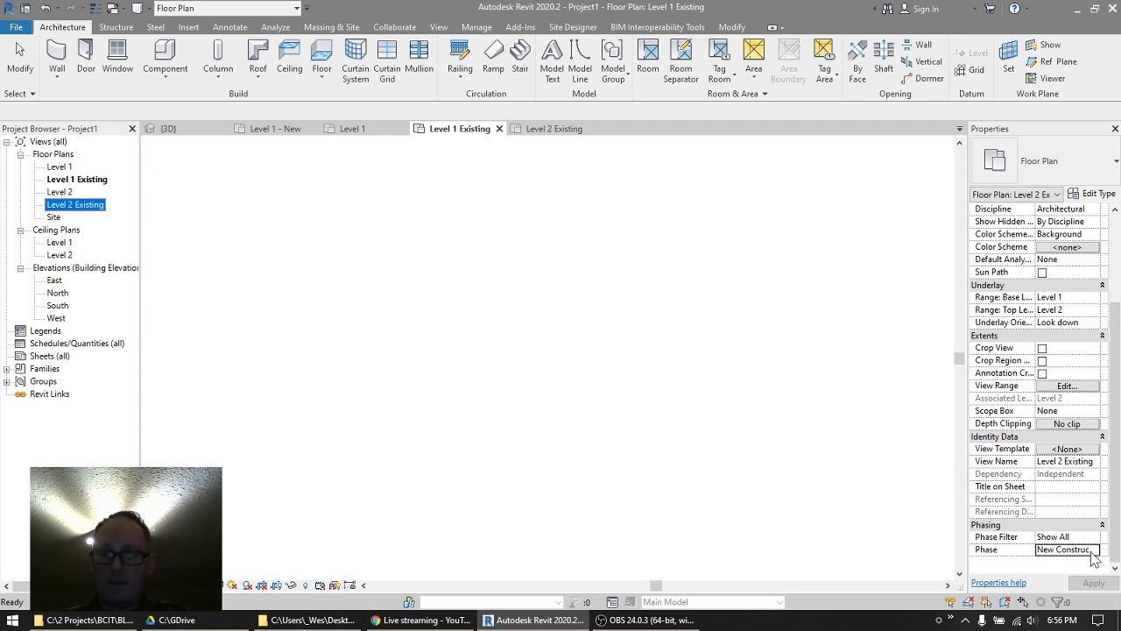
pyautogui.click(1094, 550)
pyautogui.click(1054, 562)
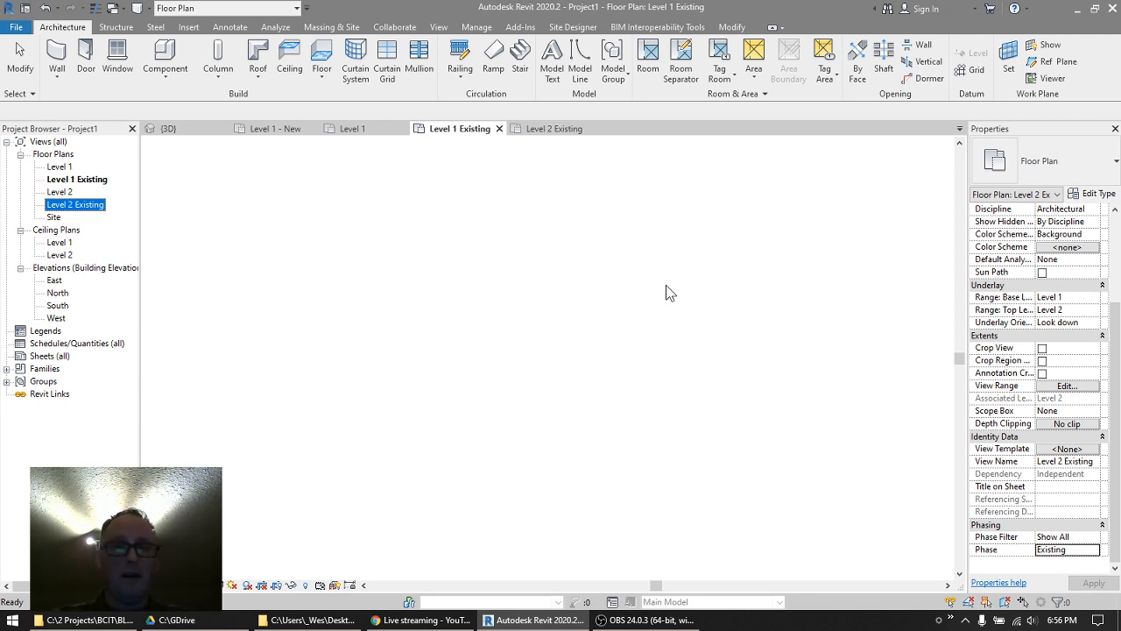
# - Check which phase is assigned to the Level 1 Existing floor plan view
pyautogui.click(57, 57)
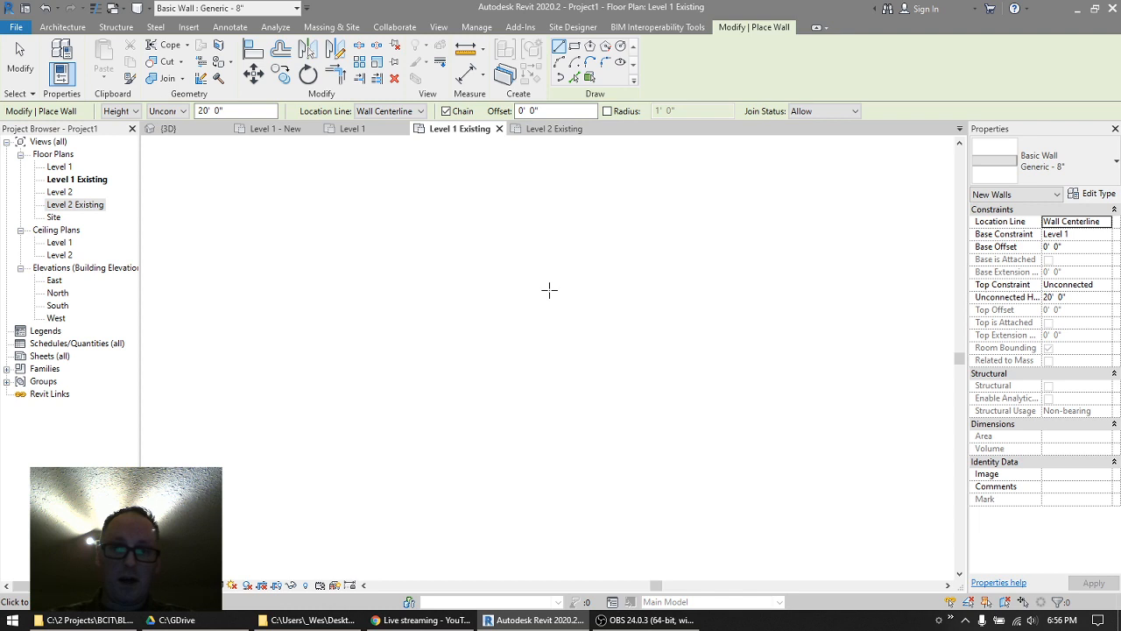
pyautogui.click(58, 180)
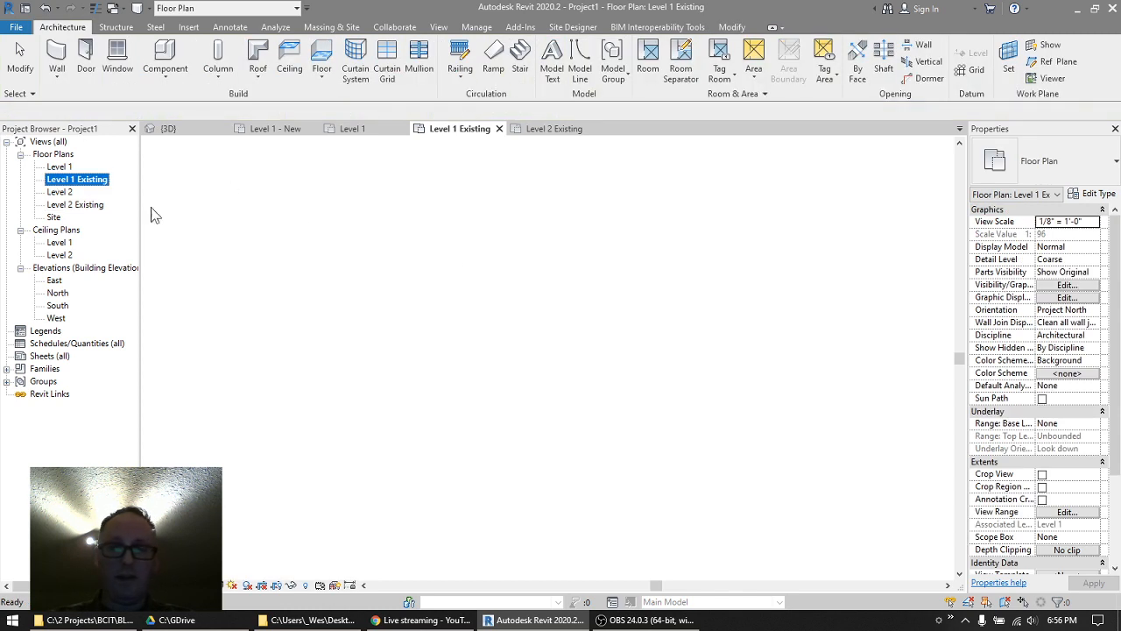
pyautogui.scroll(-5, 1048, 530)
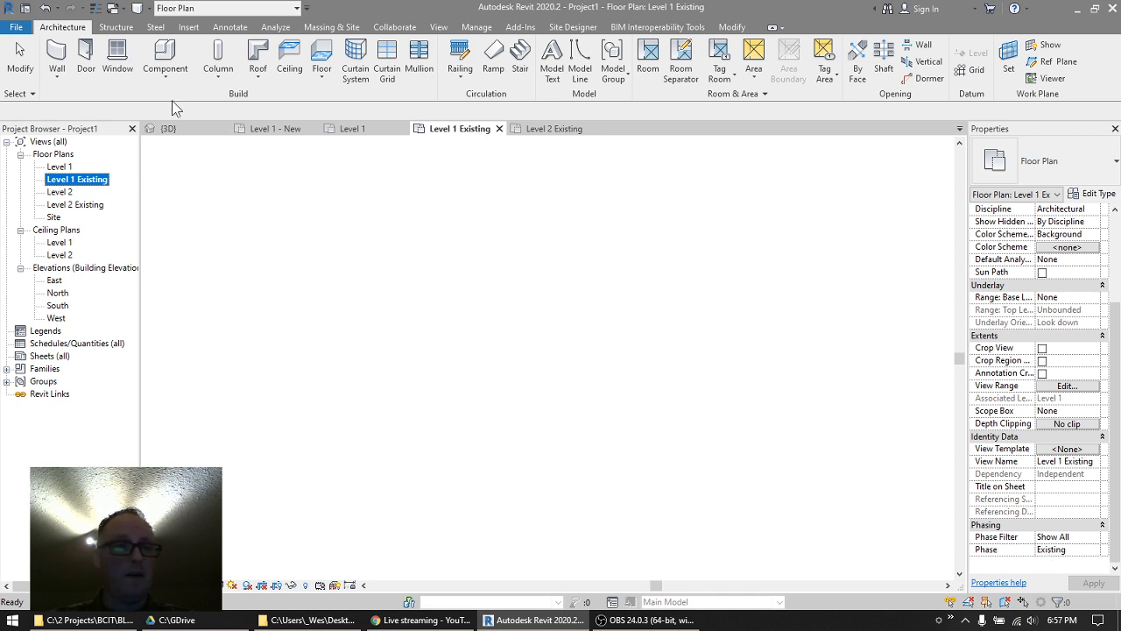
# - Draw a rectangle of Generic - 8" walls, about 64' by 56', in the Level 1 Existing floor plan
pyautogui.click(56, 57)
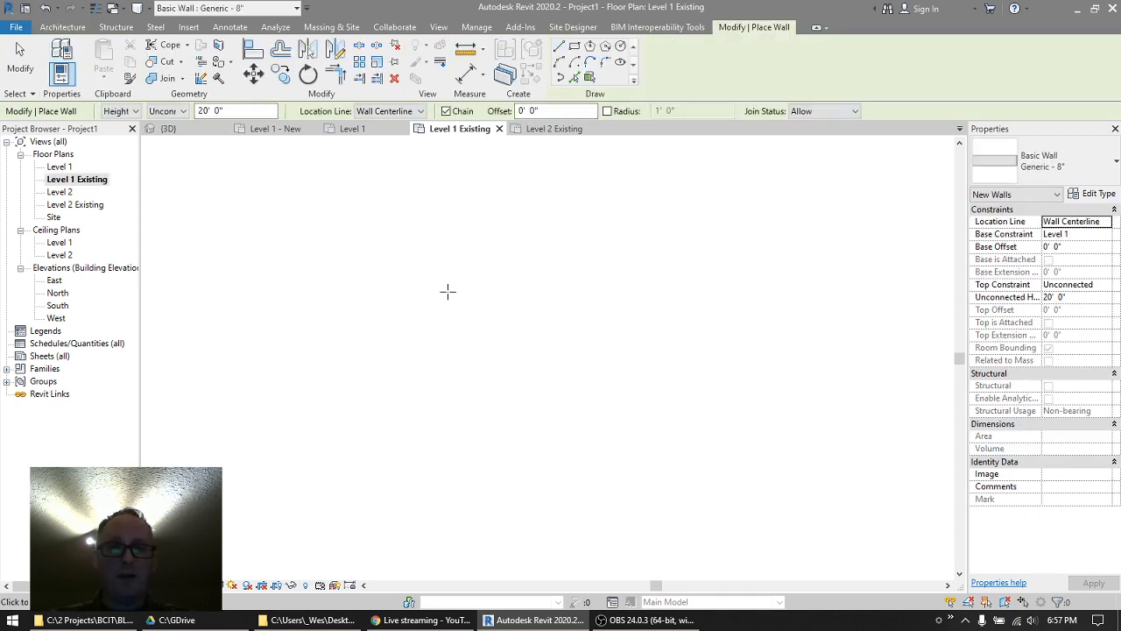
pyautogui.click(574, 45)
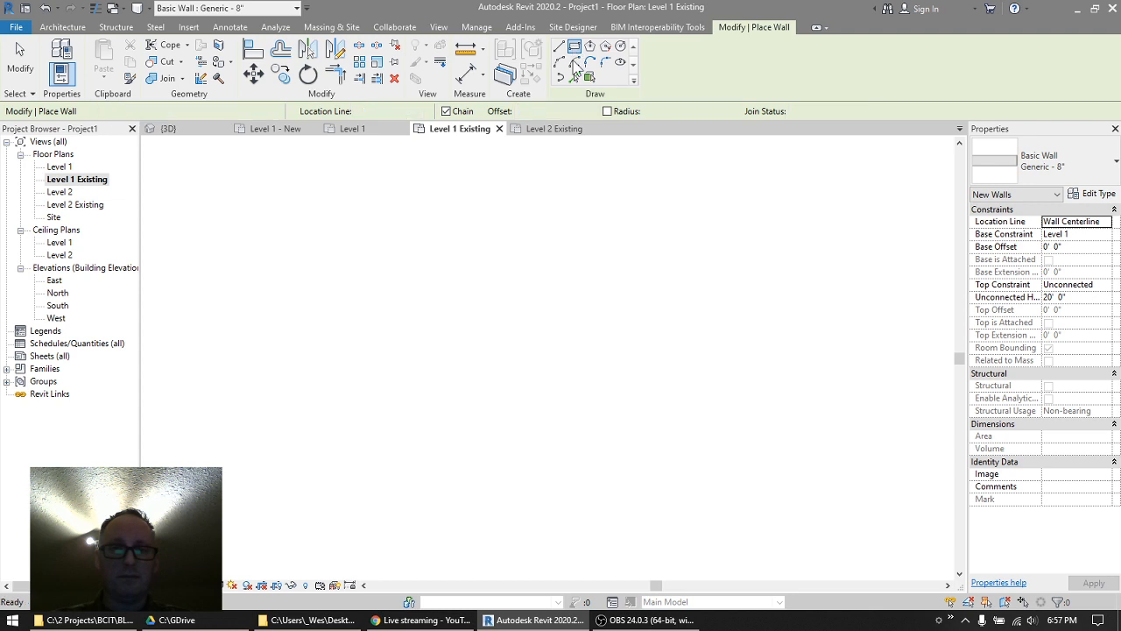
pyautogui.click(384, 268)
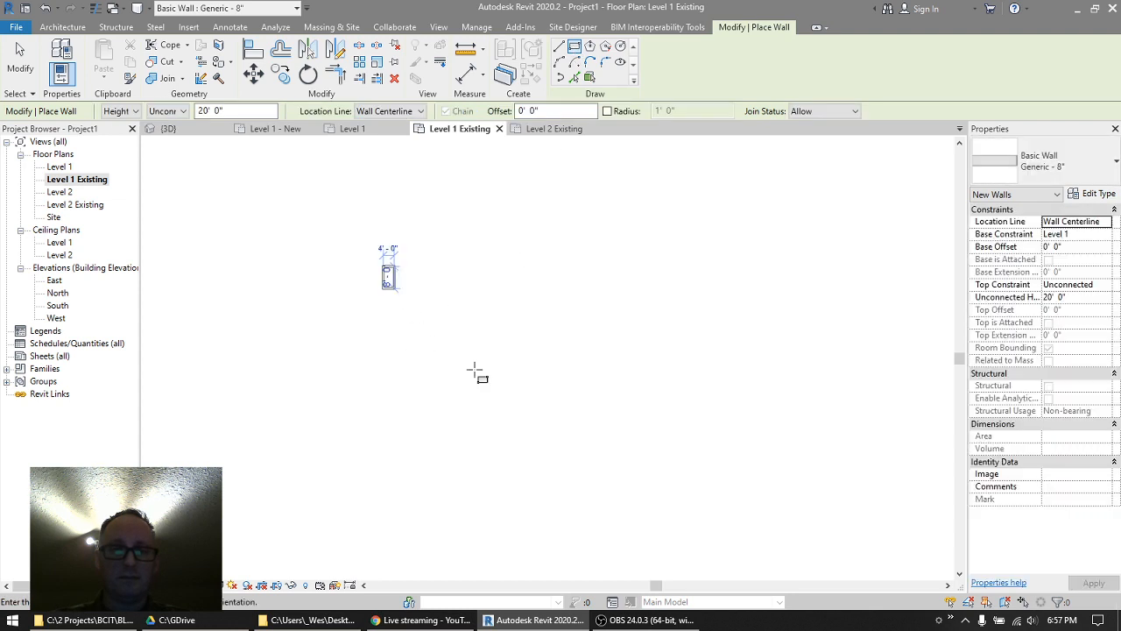
pyautogui.click(594, 430)
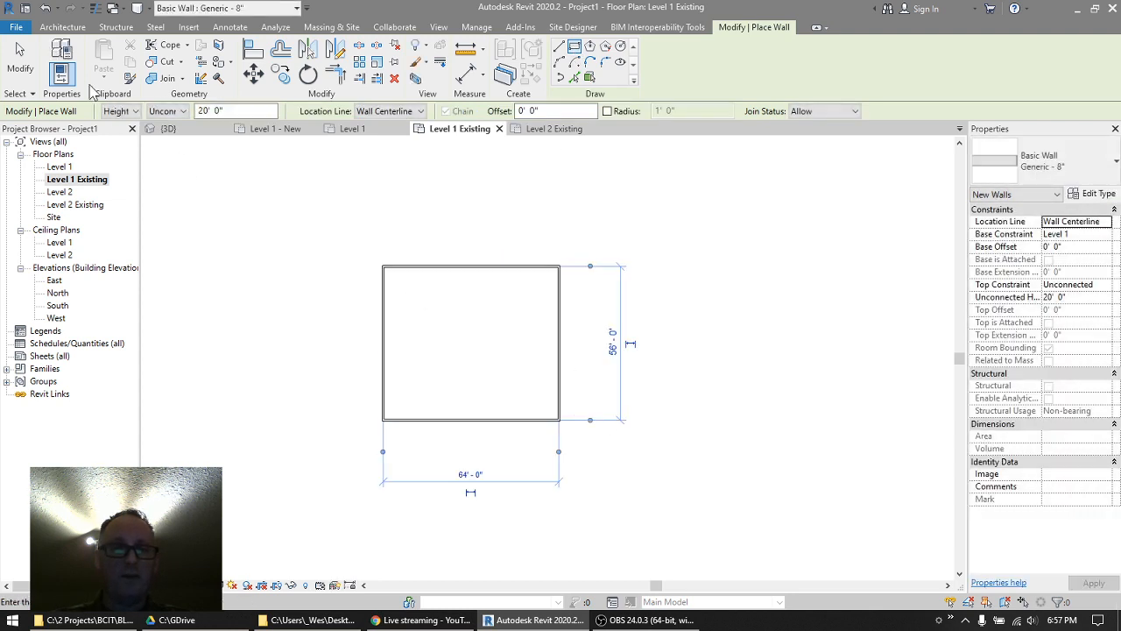
pyautogui.click(19, 57)
# - Check the creation phase of the rectangle's upper wall and compare how the walls display in Level 1 and Level 1 Existing
pyautogui.click(460, 267)
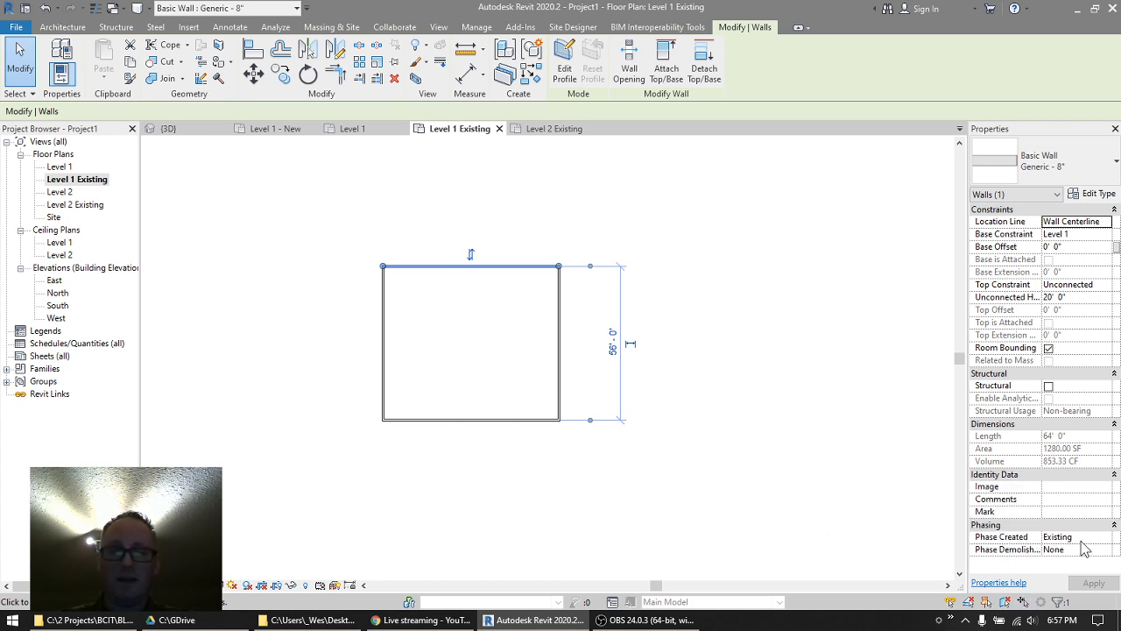
pyautogui.click(746, 421)
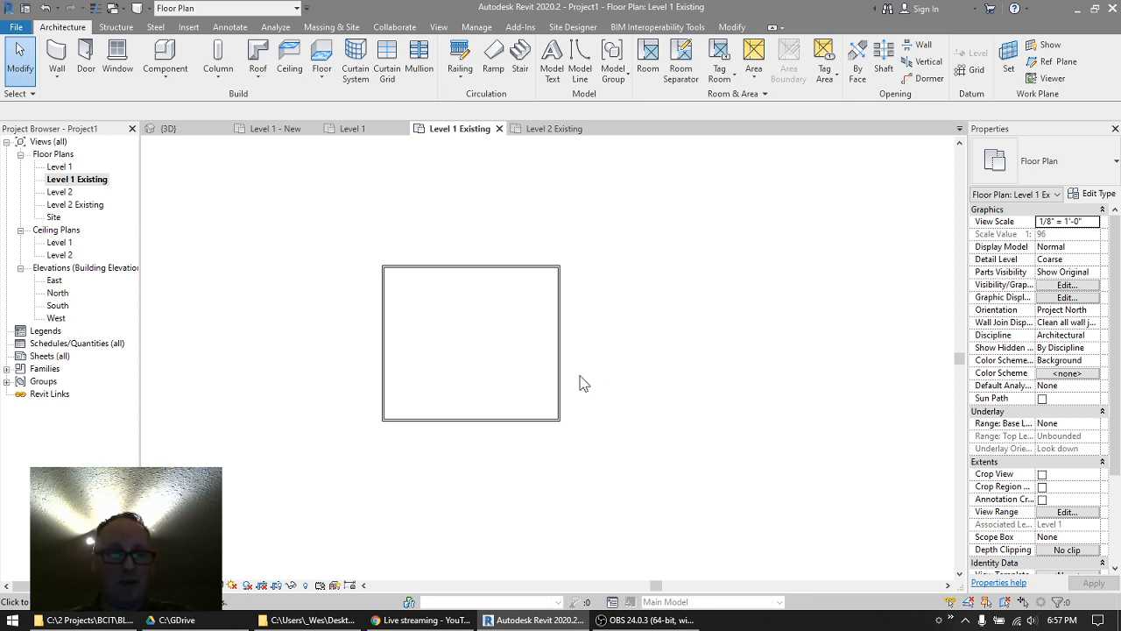
pyautogui.doubleClick(59, 166)
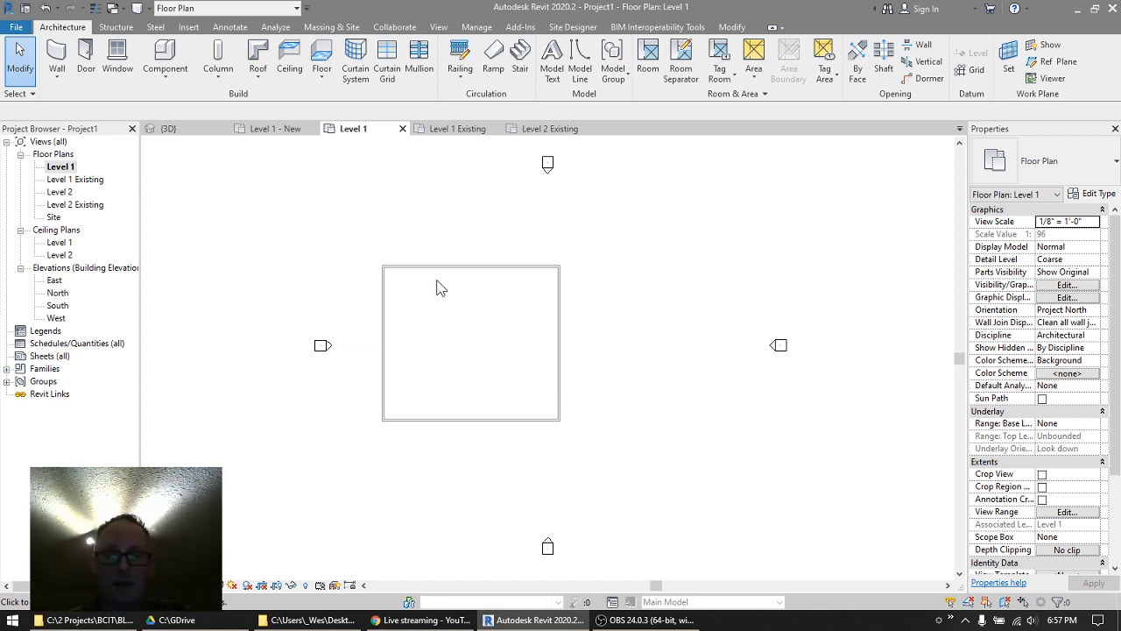
pyautogui.scroll(-5, 1095, 501)
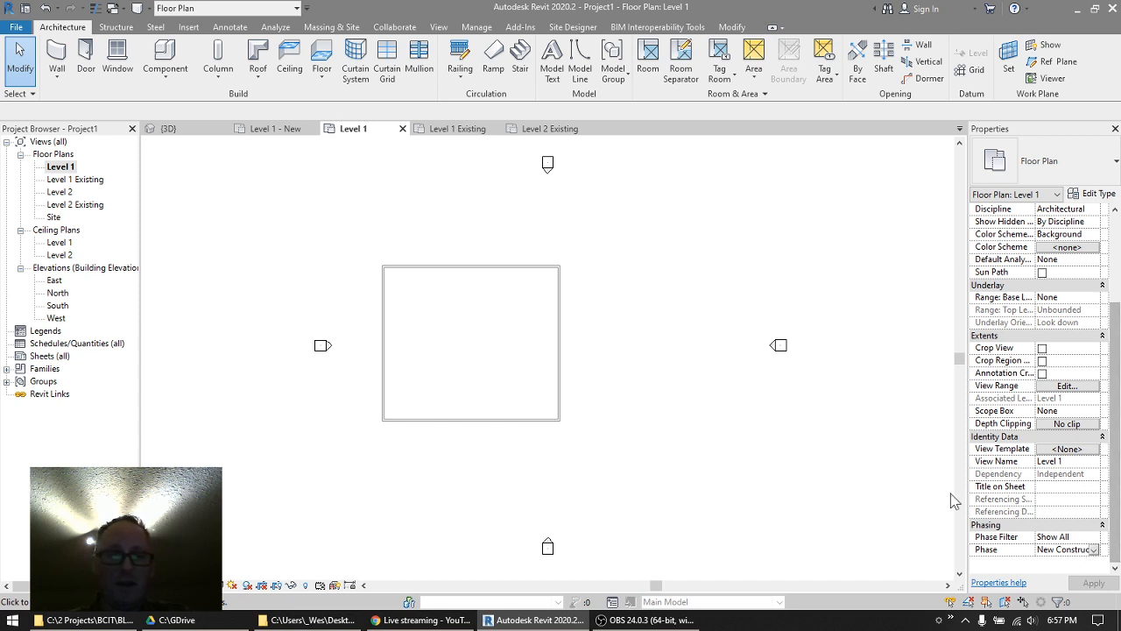
pyautogui.click(463, 131)
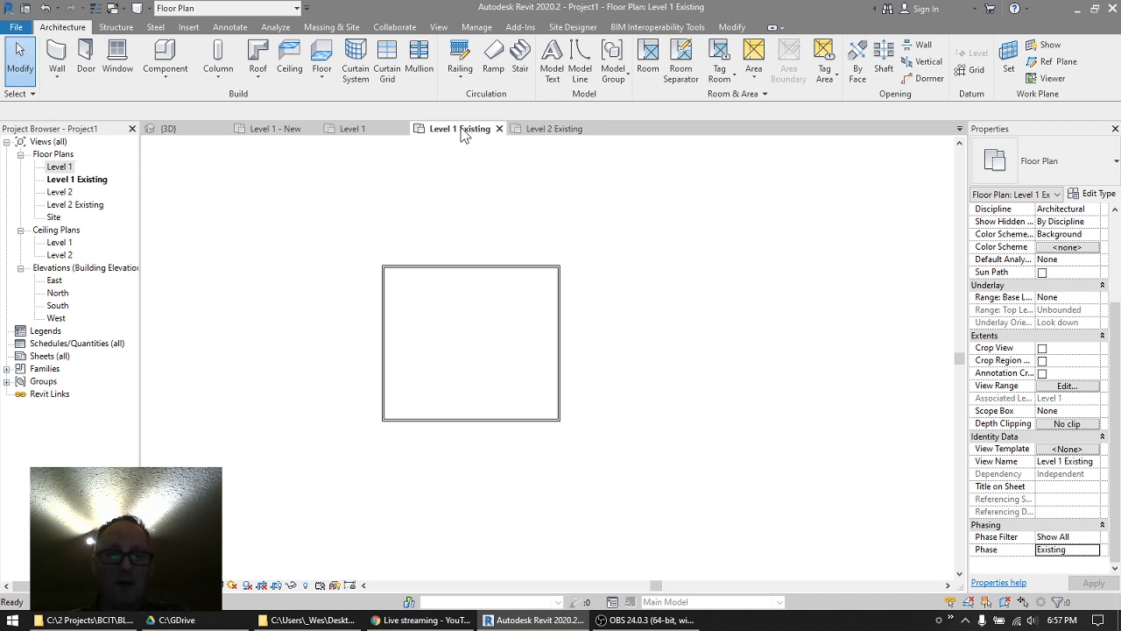
# - Draw three chained walls in Level 1 forming an addition about 48' by 28' against the existing rectangle's right wall
pyautogui.click(367, 129)
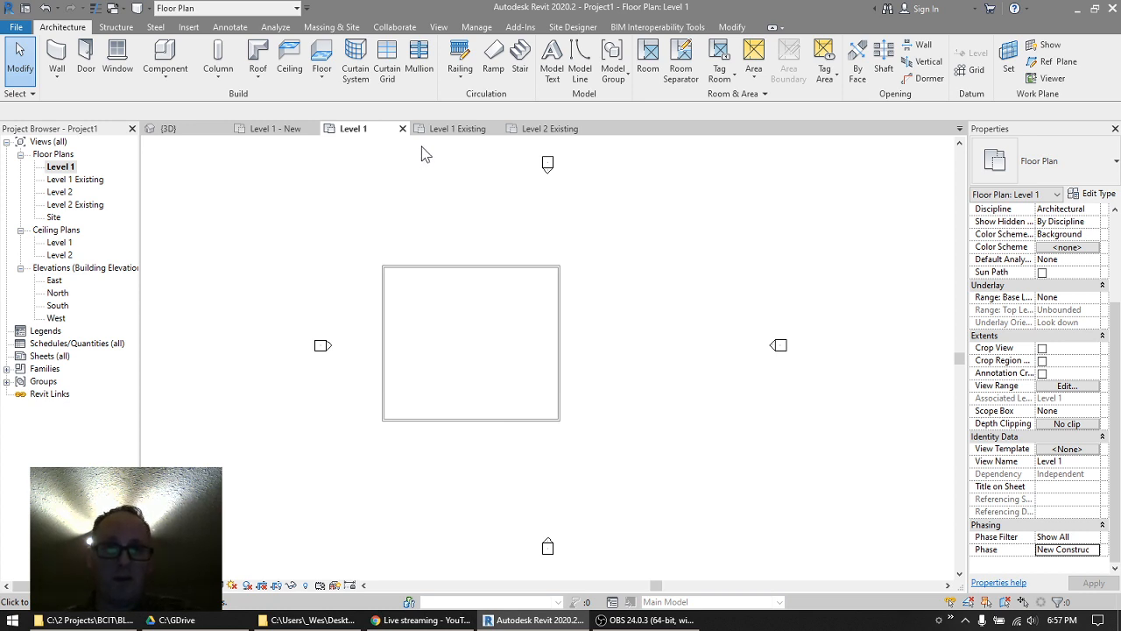
pyautogui.click(56, 58)
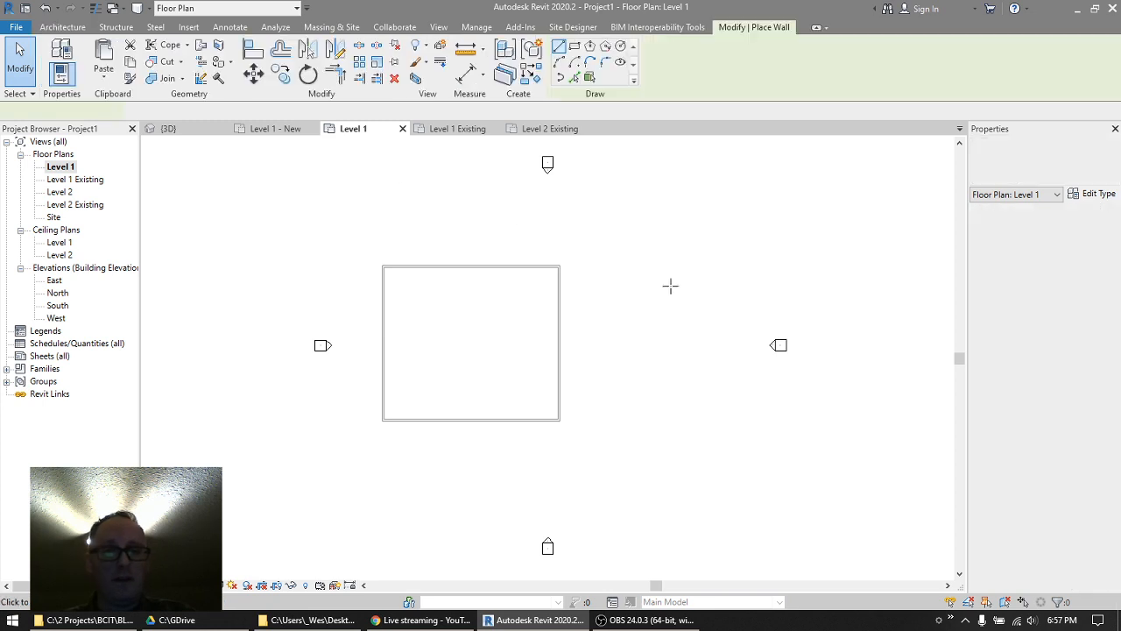
pyautogui.click(559, 321)
pyautogui.click(690, 322)
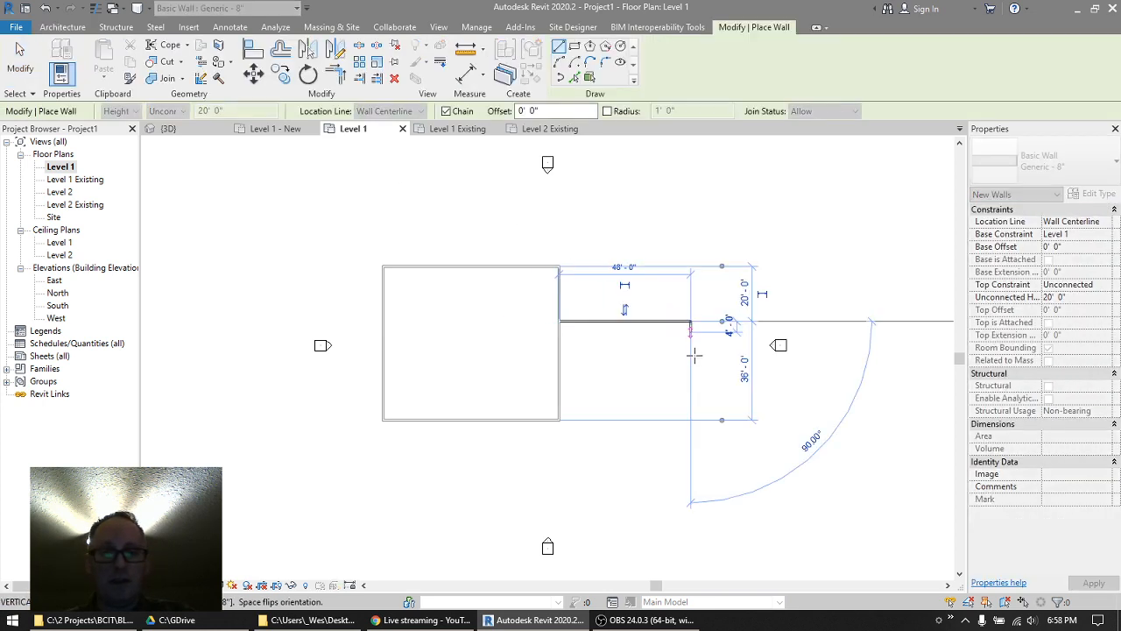
pyautogui.click(692, 397)
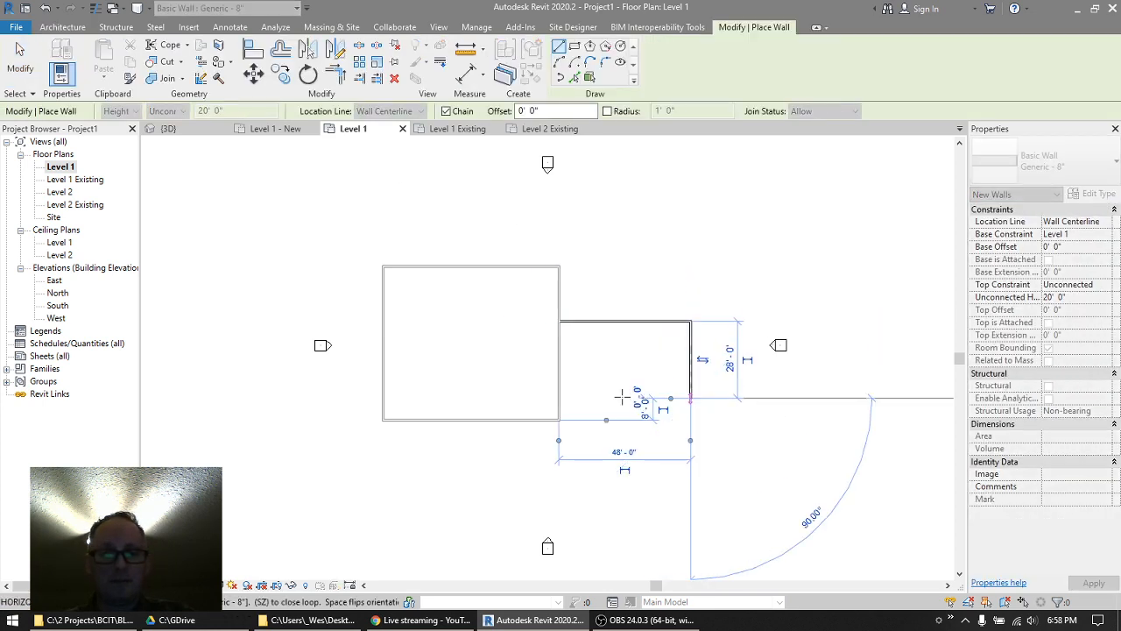
pyautogui.click(559, 399)
pyautogui.press('Escape')
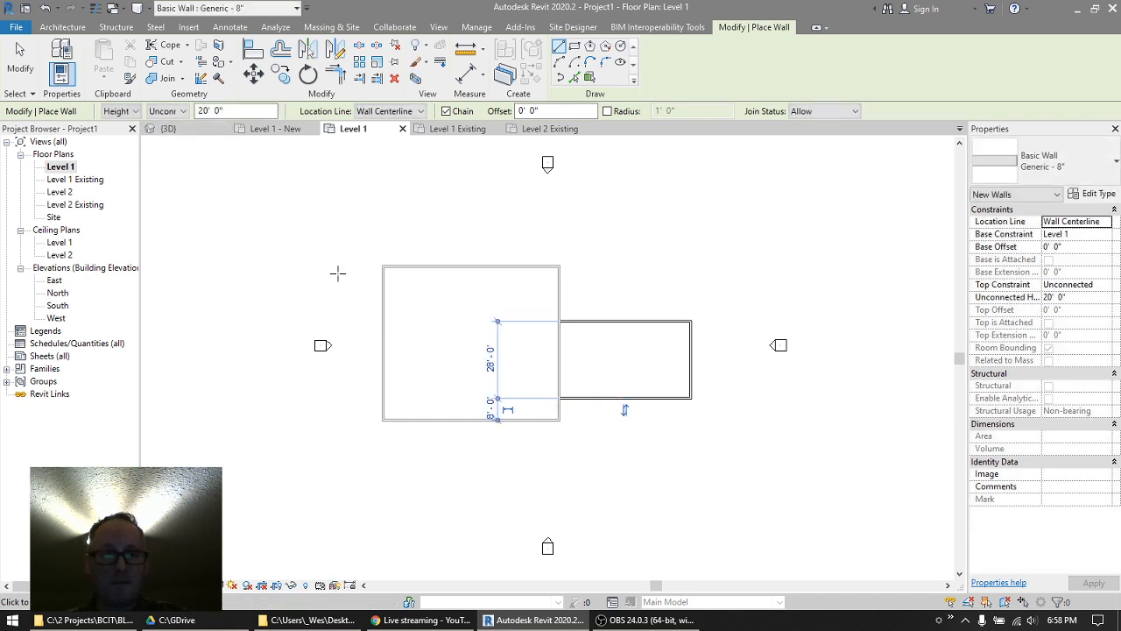
pyautogui.press('Escape')
# - Examine the junction between the addition and the existing building, and compare the creation phases of the two meeting walls
pyautogui.scroll(6, 579, 353)
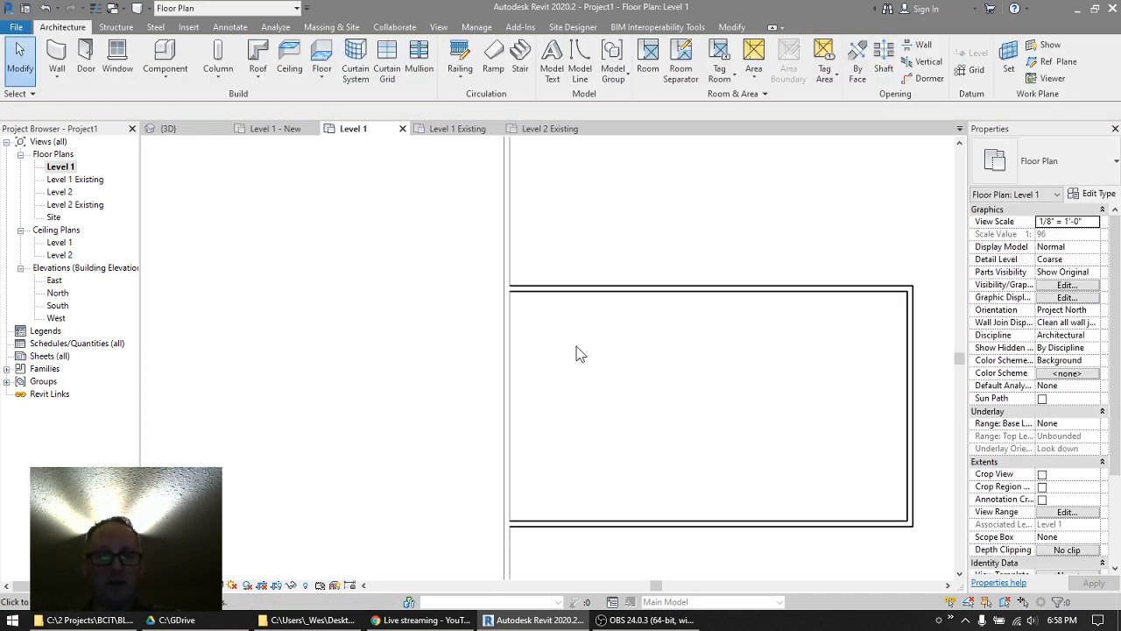
pyautogui.moveTo(547, 266); pyautogui.dragTo(534, 347, button='middle')
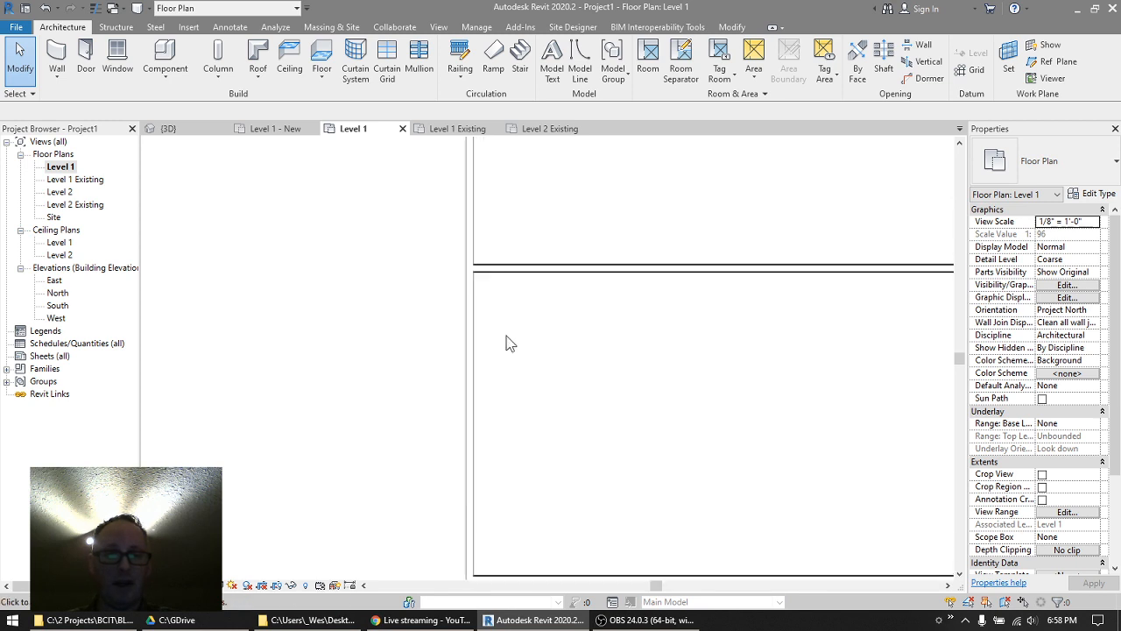
pyautogui.scroll(2, 467, 298)
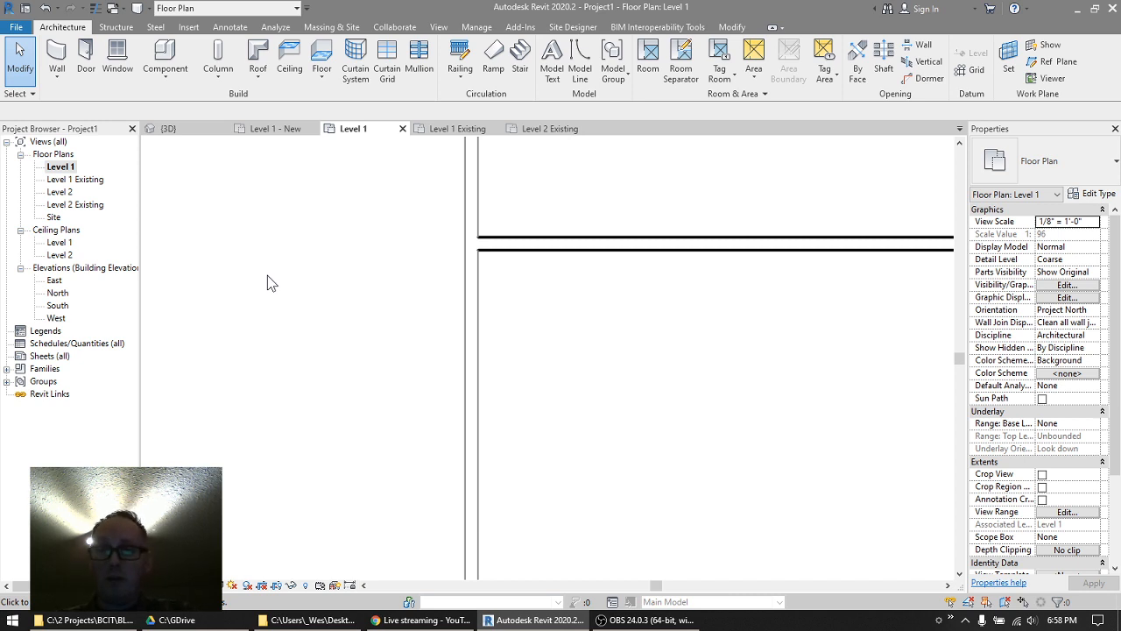
pyautogui.click(617, 238)
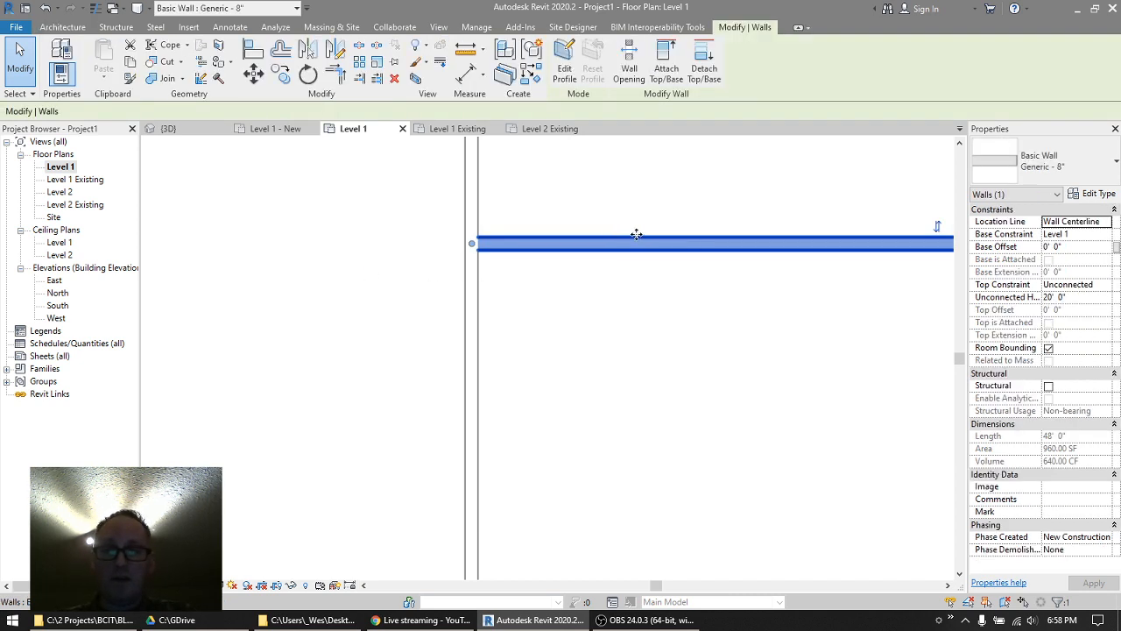
pyautogui.click(470, 184)
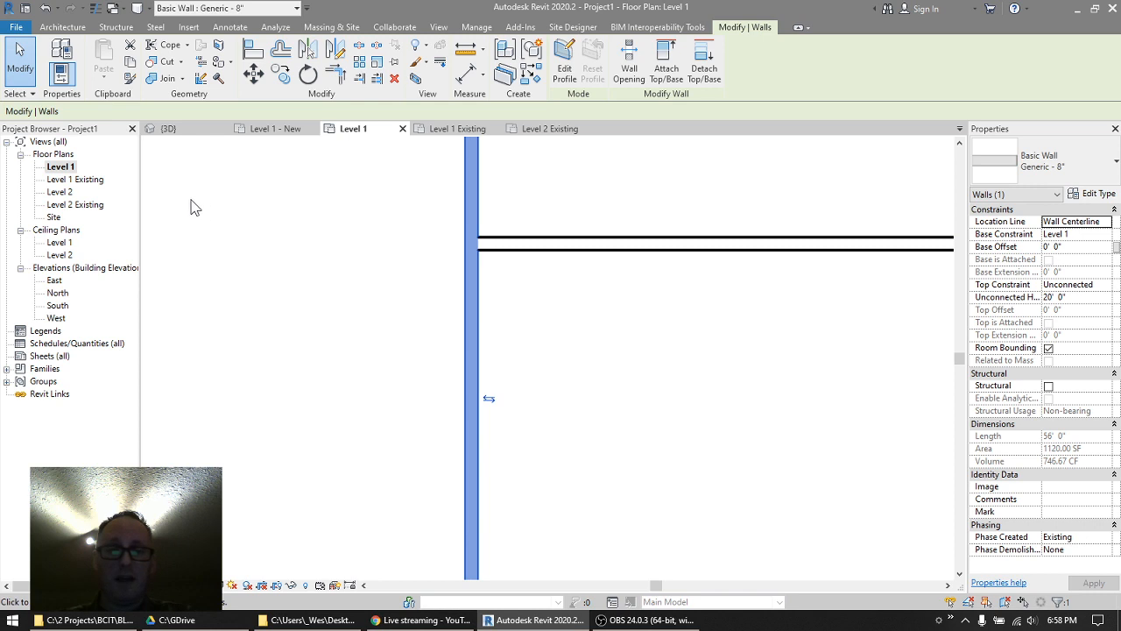
# - Change all seven walls of the existing building and the addition to the Exterior - Brick on Mtl. Stud type
pyautogui.scroll(-5, 398, 298)
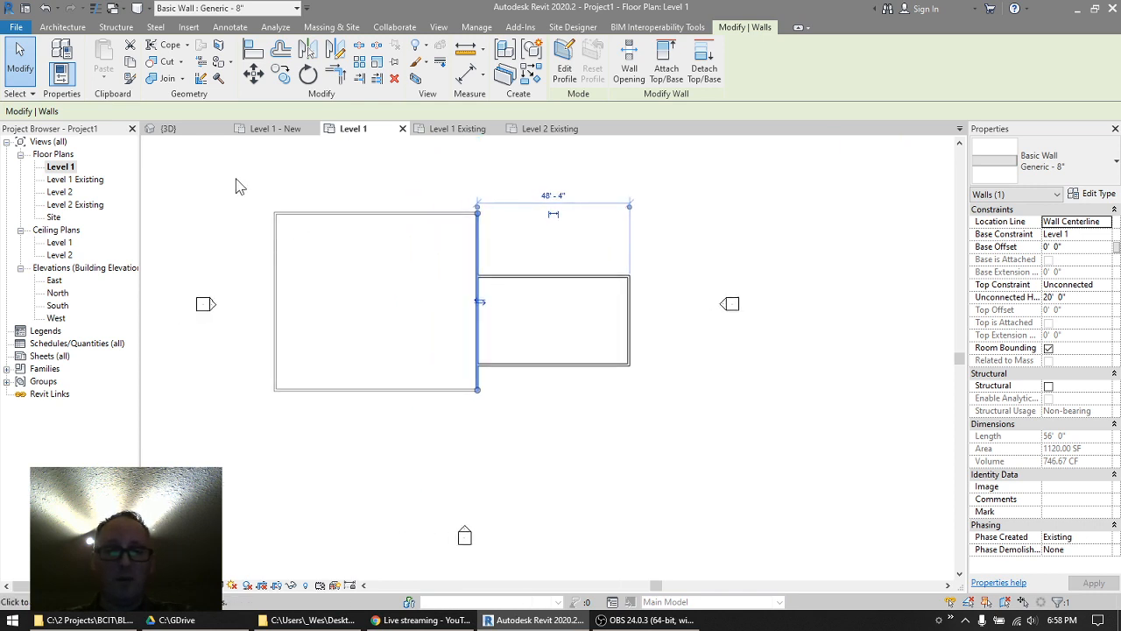
pyautogui.moveTo(237, 166); pyautogui.dragTo(666, 440)
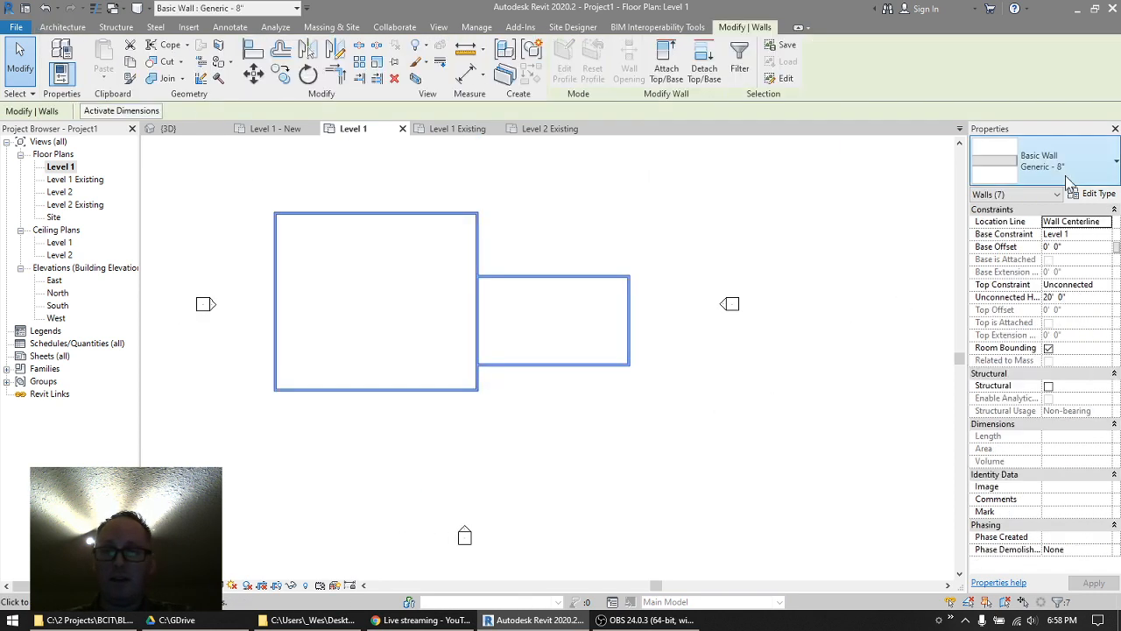
pyautogui.click(1054, 174)
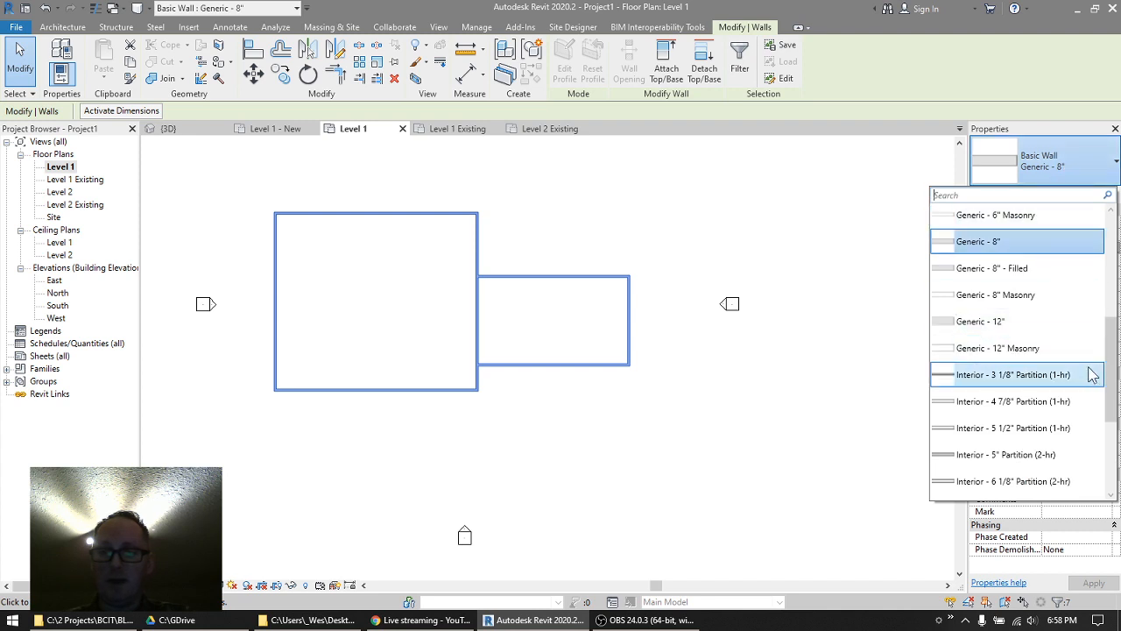
pyautogui.moveTo(1112, 368); pyautogui.dragTo(1115, 248)
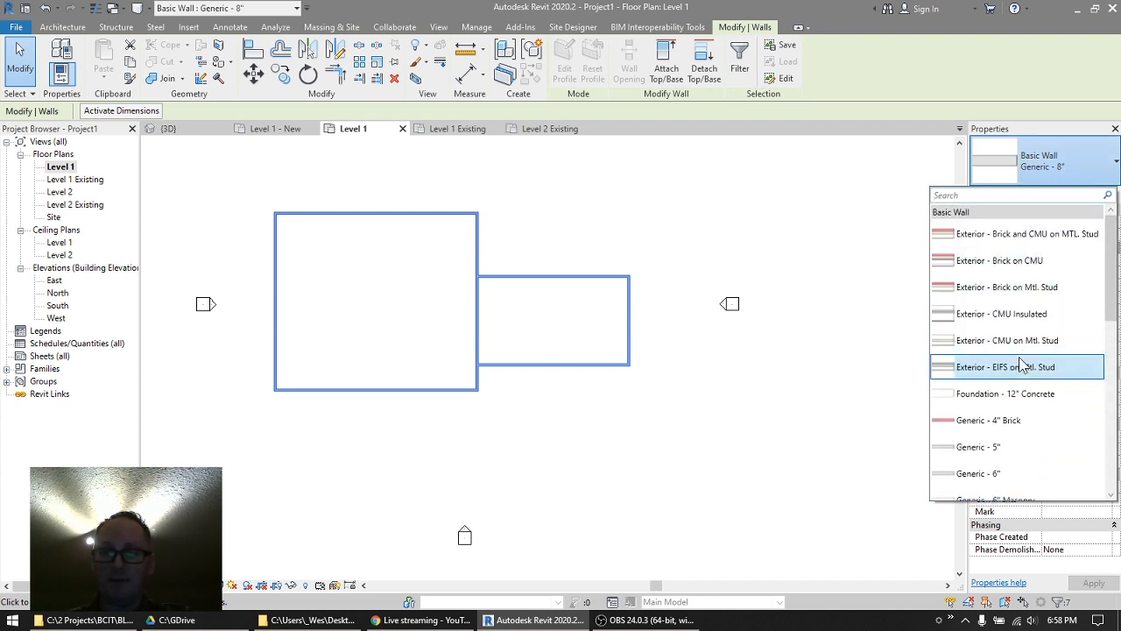
pyautogui.click(1007, 286)
pyautogui.click(618, 192)
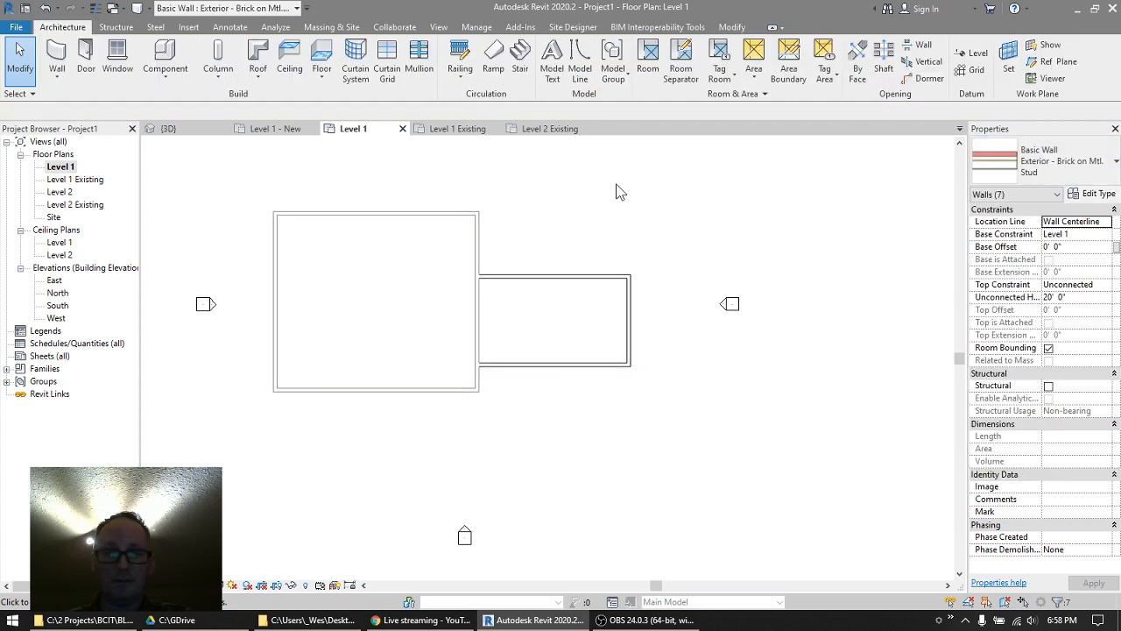
# - Set the Level 1 view's detail level to Medium and inspect the junction of new and existing walls
pyautogui.scroll(1, 451, 280)
pyautogui.click(166, 585)
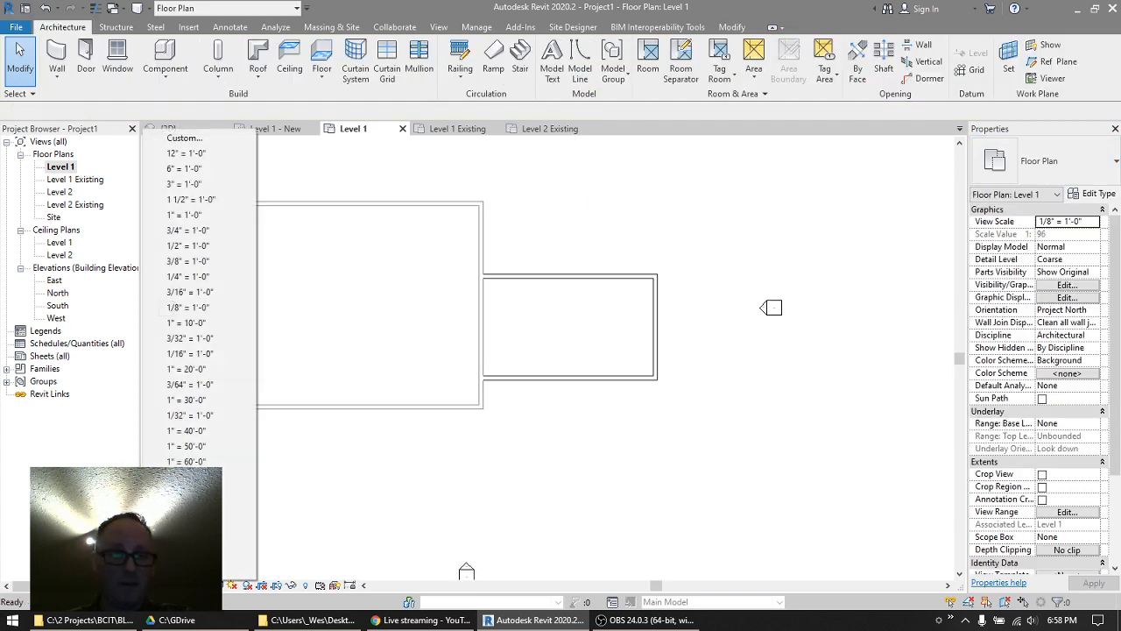
pyautogui.click(202, 585)
pyautogui.click(216, 557)
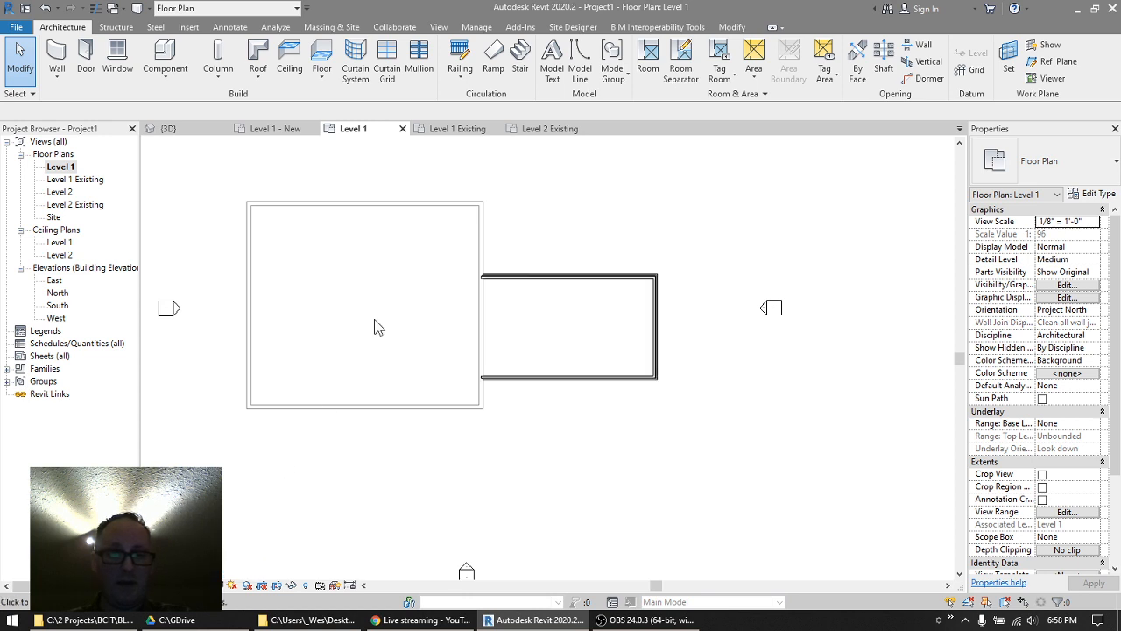
pyautogui.scroll(1, 492, 266)
pyautogui.scroll(2, 504, 265)
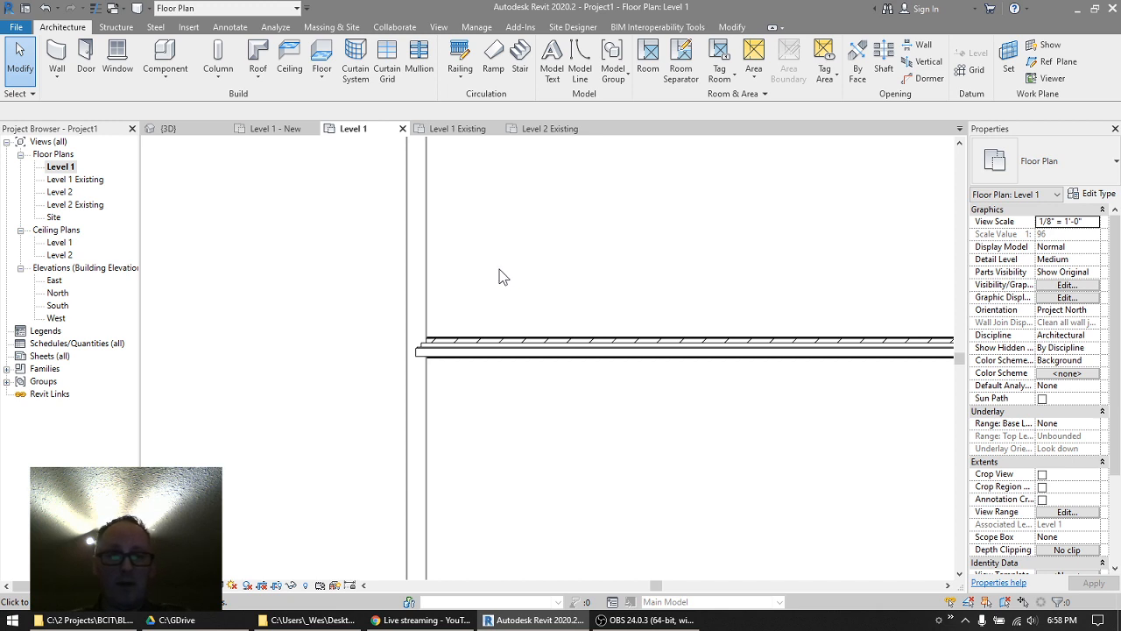
# - Set the Level 1 Existing view's detail level to Medium and inspect the right wall's layers and properties
pyautogui.click(447, 128)
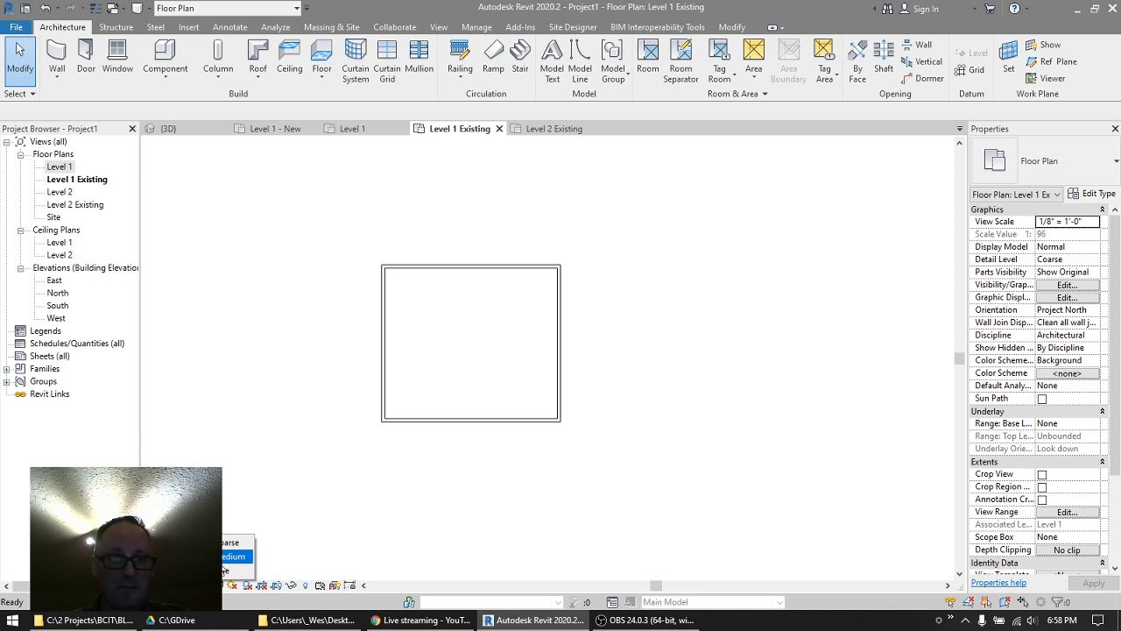
pyautogui.click(235, 556)
pyautogui.scroll(4, 565, 276)
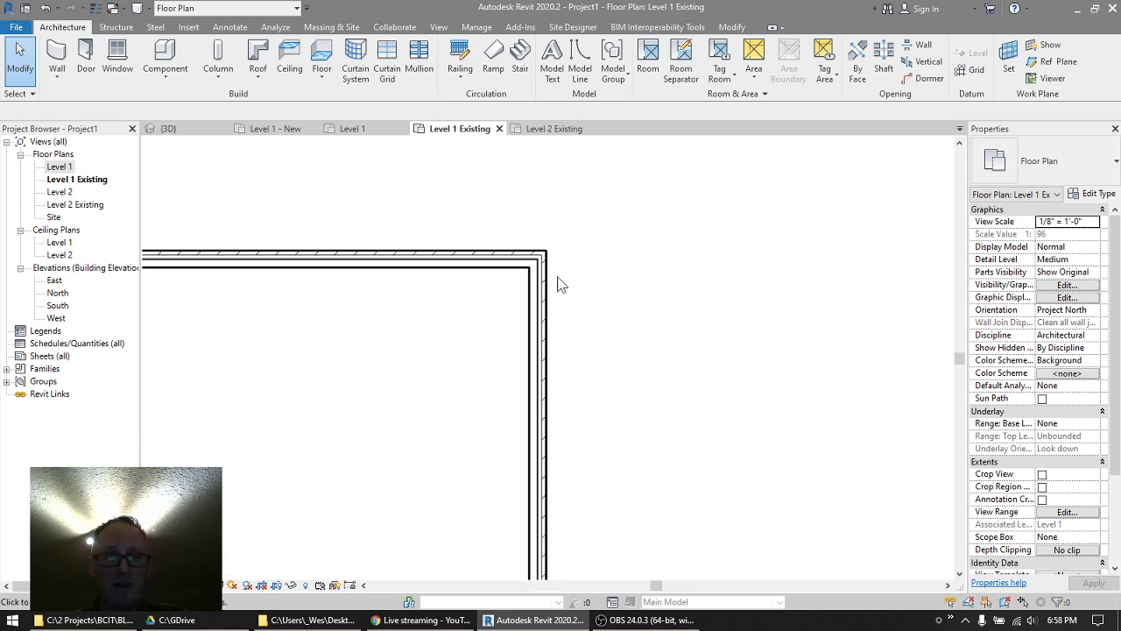
pyautogui.click(544, 291)
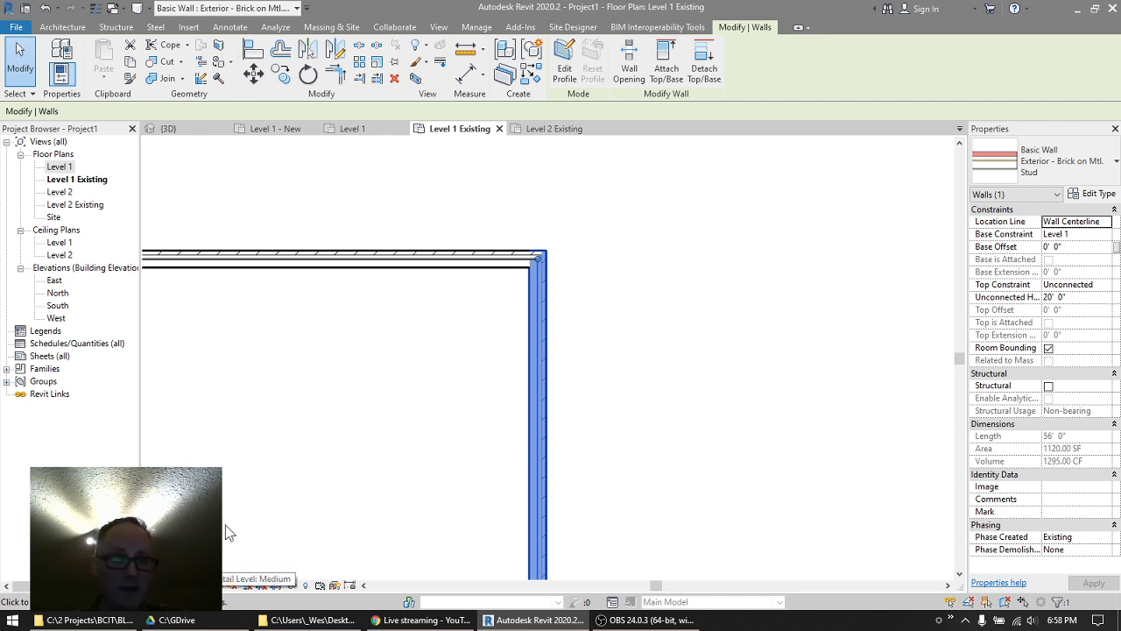
# - Examine how the existing right wall's layers display in Level 1 beside the new addition wall
pyautogui.click(371, 130)
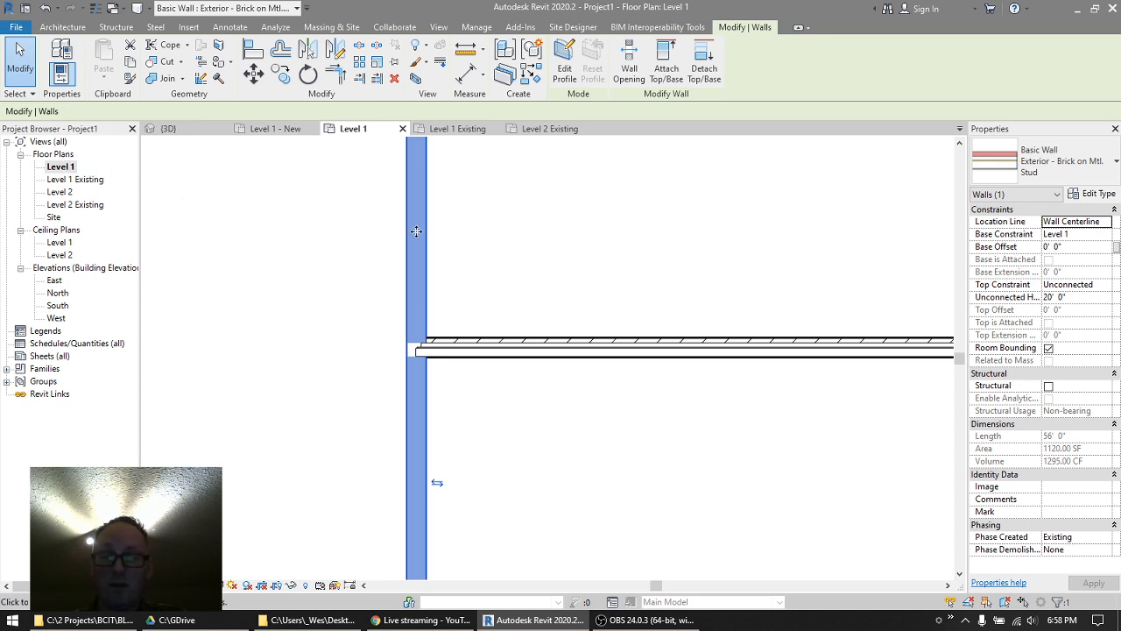
pyautogui.click(472, 233)
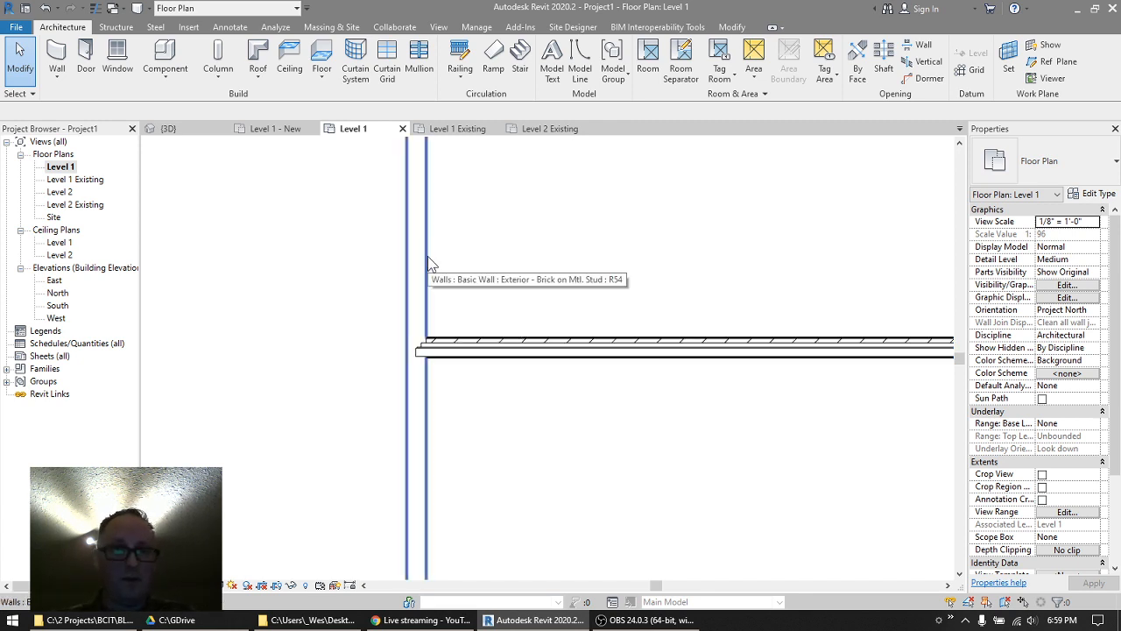
pyautogui.scroll(-2, 473, 262)
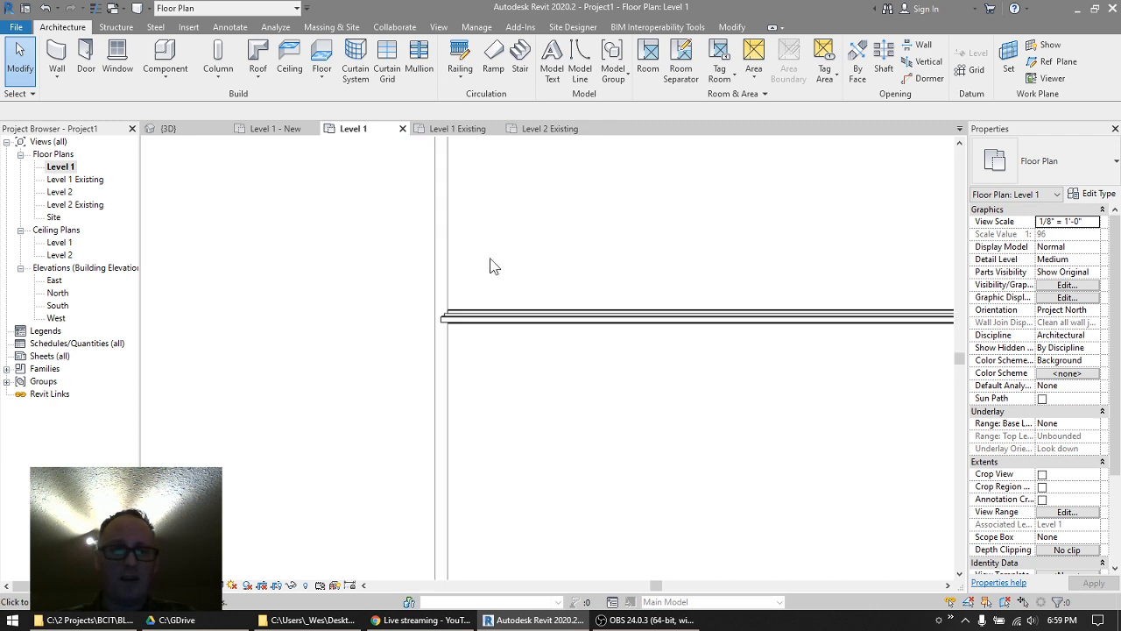
pyautogui.moveTo(531, 263); pyautogui.dragTo(541, 384, button='middle')
pyautogui.scroll(2, 526, 358)
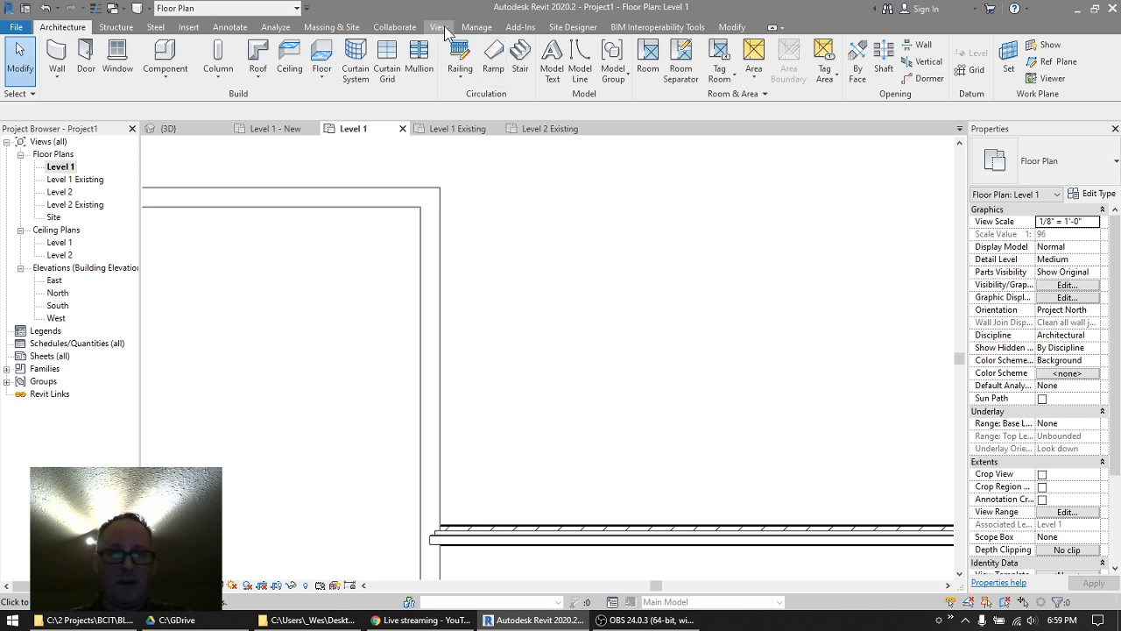
# - Open the project's phasing settings and review the project phases and the phase filter table
pyautogui.click(476, 27)
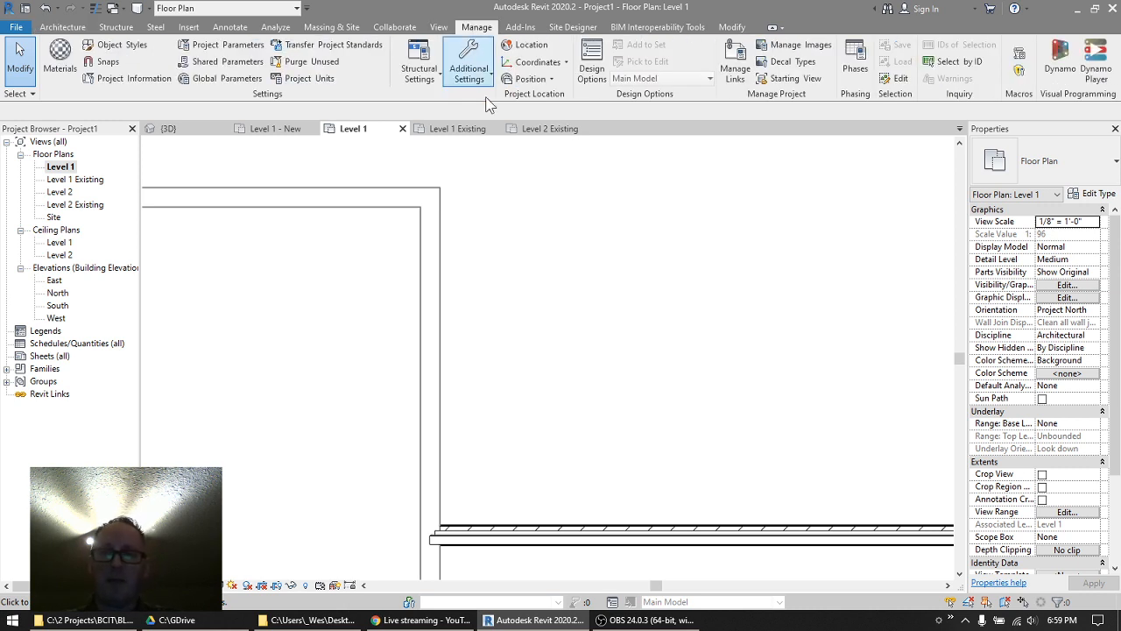
pyautogui.click(855, 66)
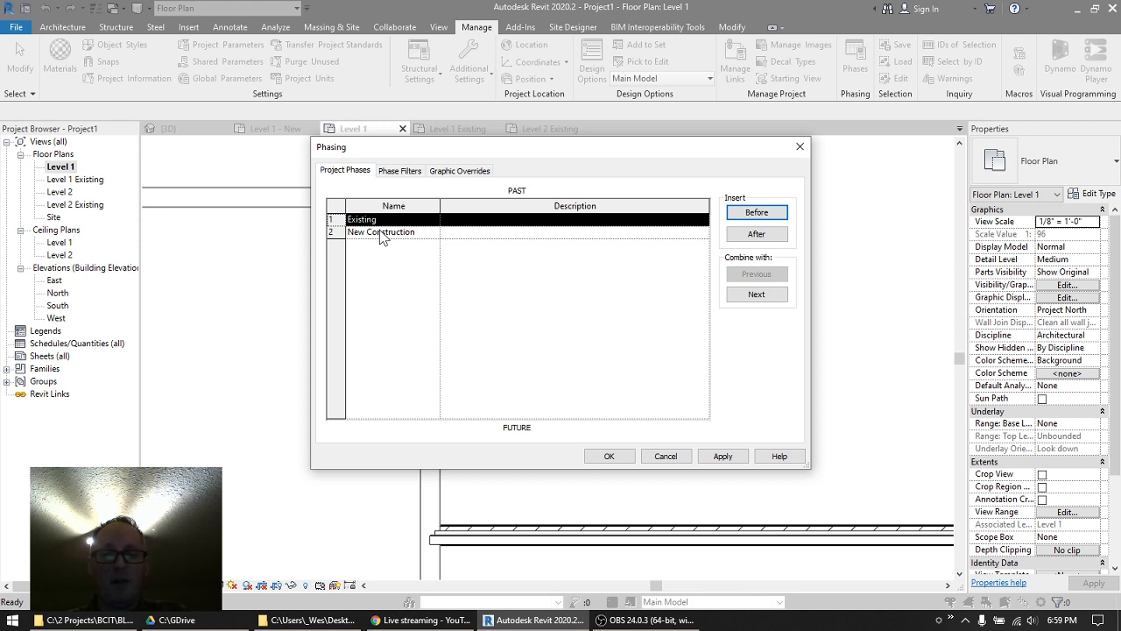
pyautogui.click(395, 171)
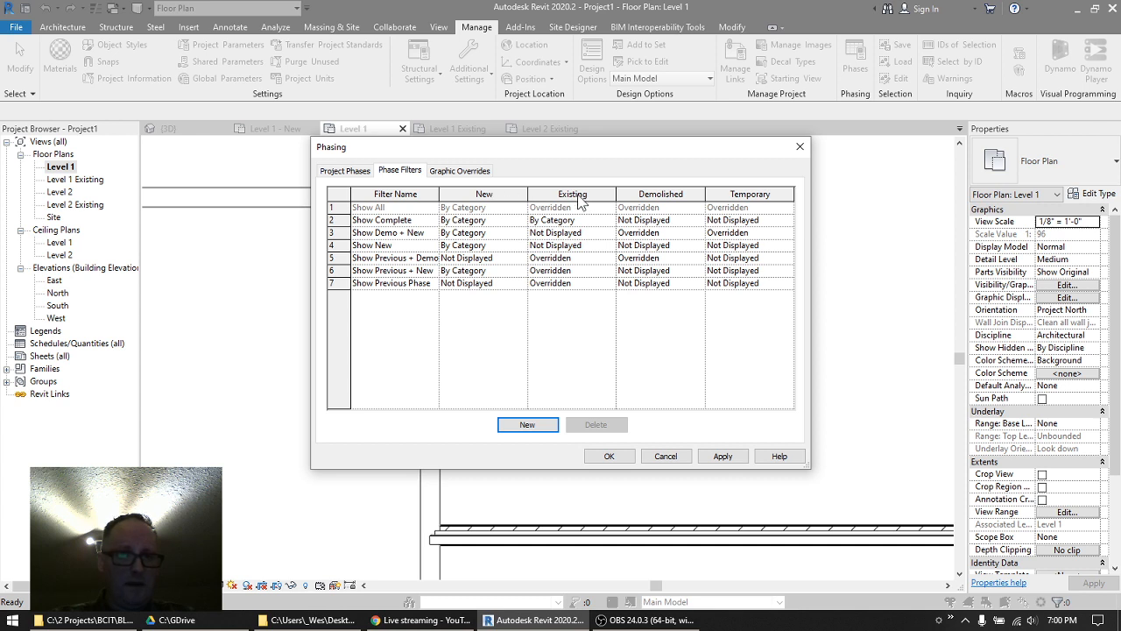
pyautogui.click(357, 172)
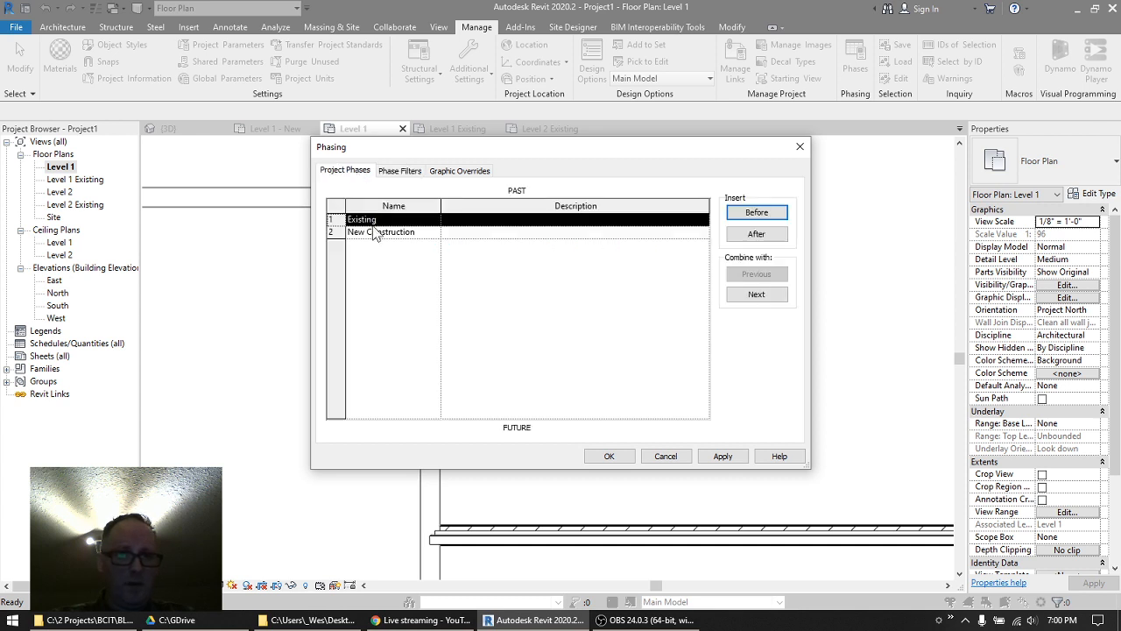
# - Rename the Existing phase as Ye Olde and the New Construction phase as Spankin New, and apply the phasing settings
pyautogui.click(422, 222)
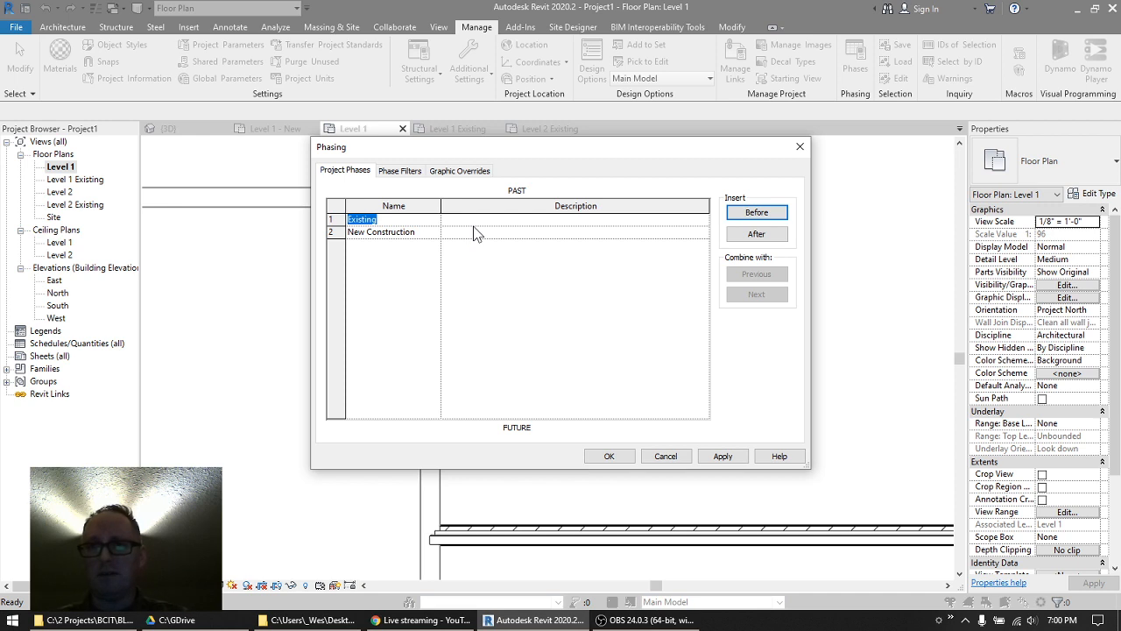
pyautogui.write('Ye Olde')
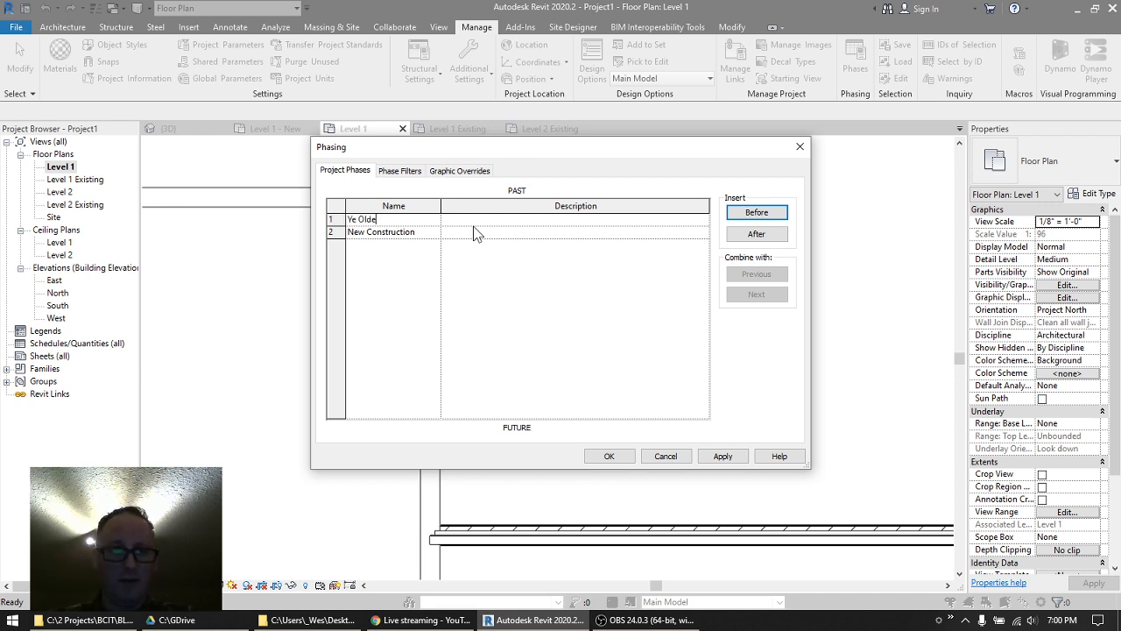
pyautogui.press('Tab')
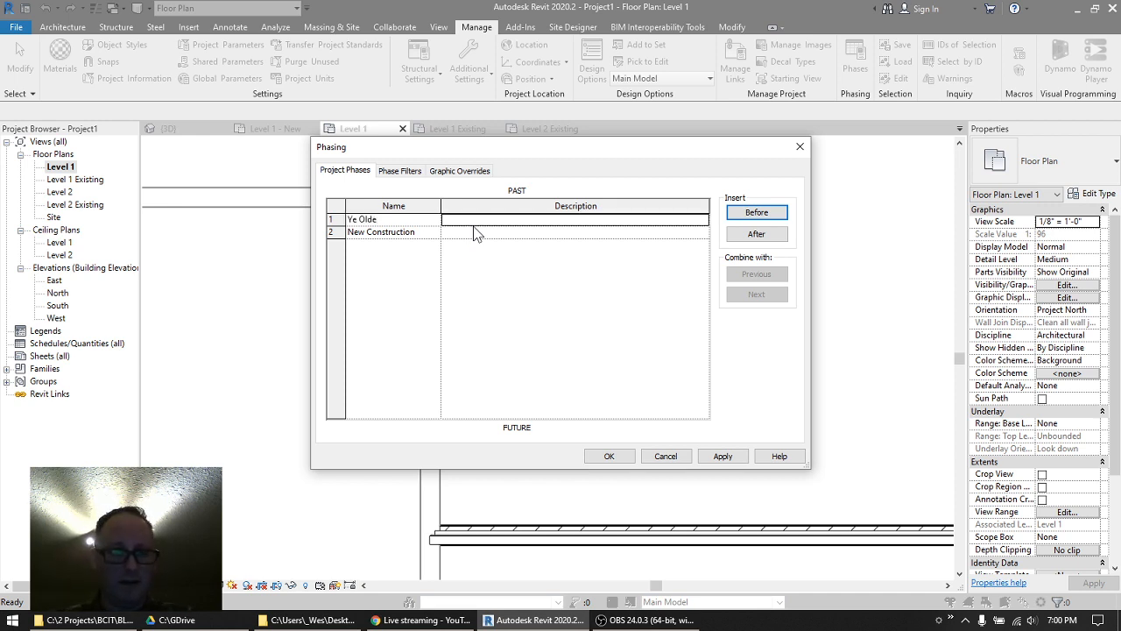
pyautogui.press('Tab')
pyautogui.write('Sp')
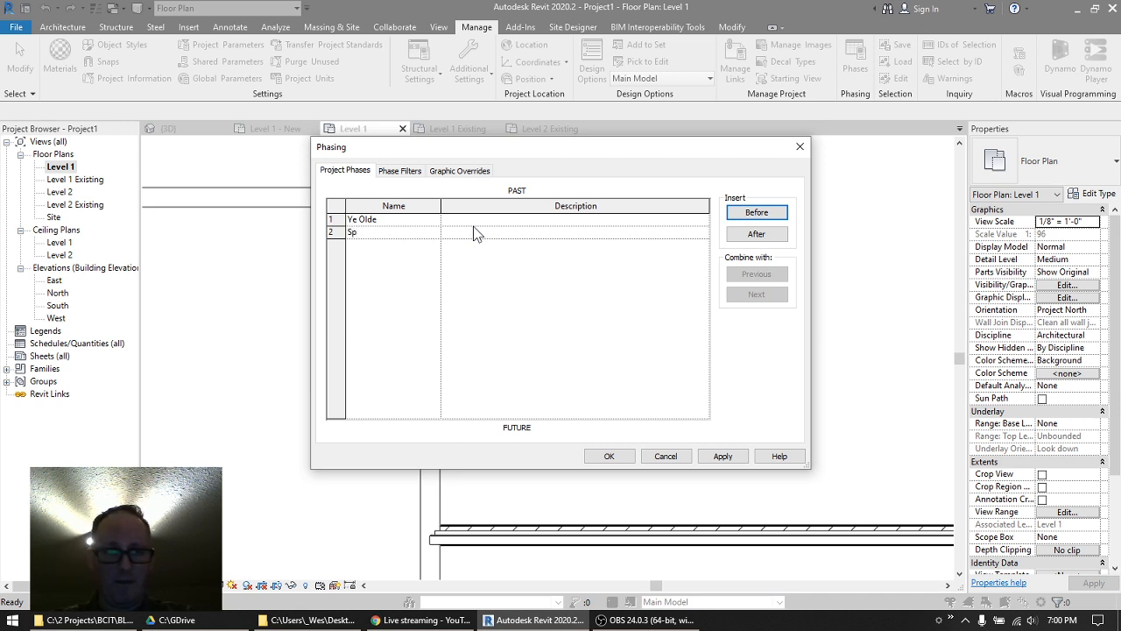
pyautogui.write('ankin New')
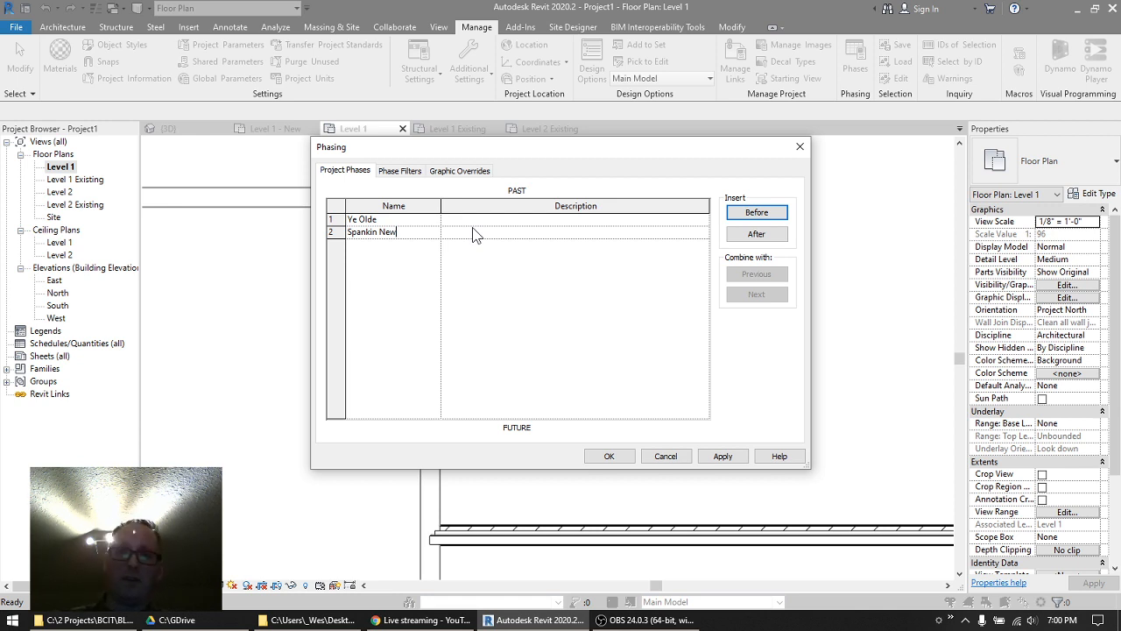
pyautogui.click(400, 170)
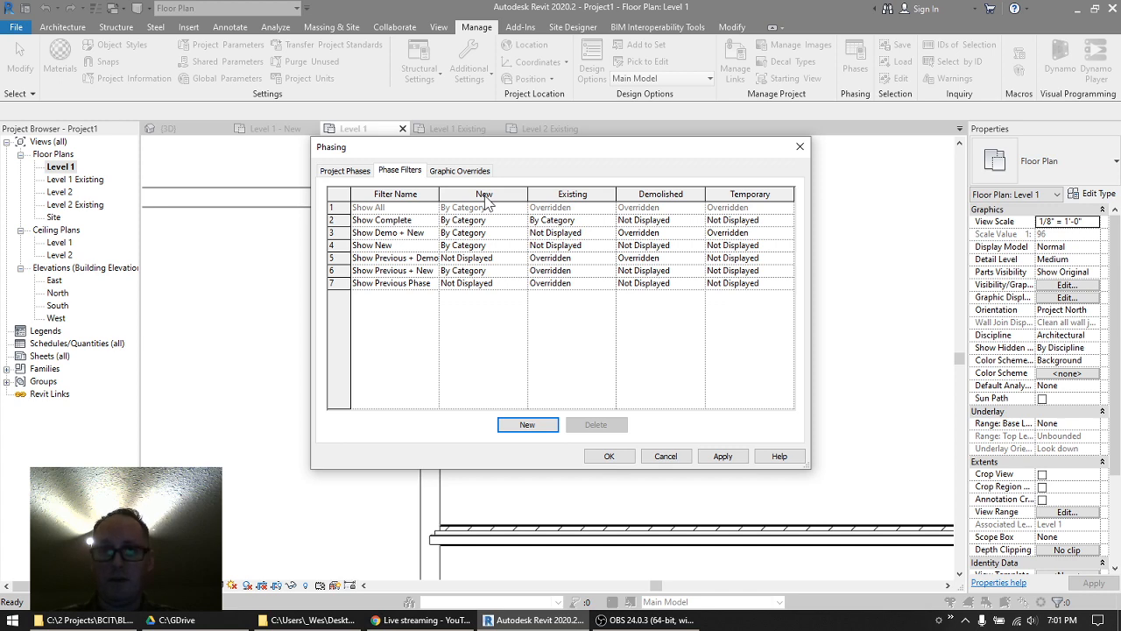
pyautogui.click(608, 455)
# - In the Level 1 Existing view, check the upper wall's creation phase and the view's own phase and phase filter
pyautogui.click(442, 129)
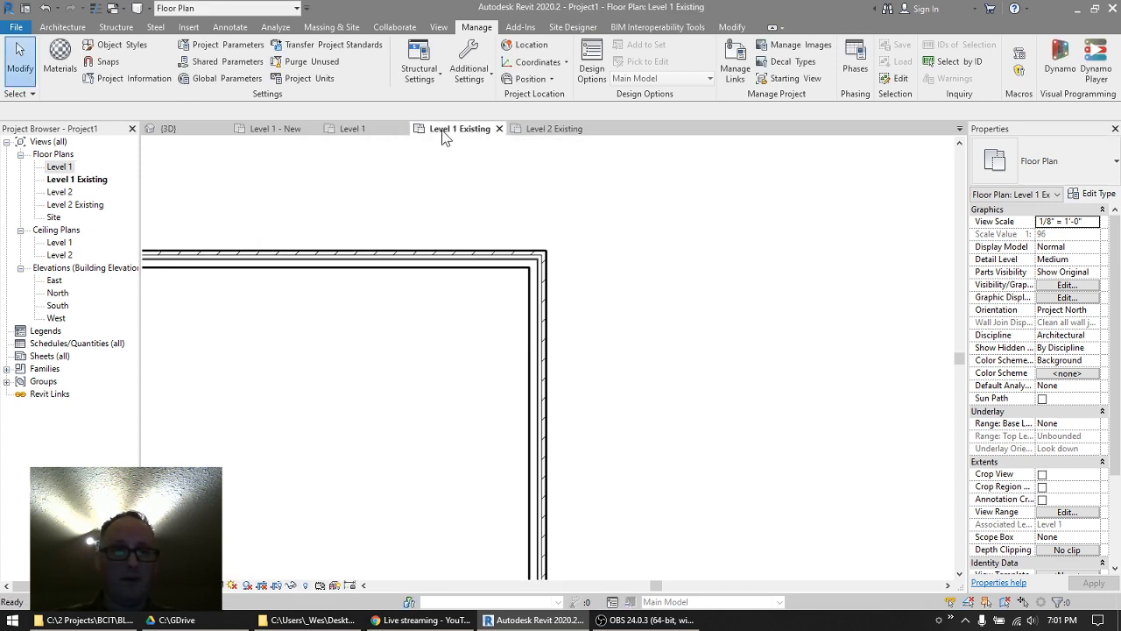
pyautogui.scroll(-2, 428, 195)
pyautogui.moveTo(338, 238); pyautogui.dragTo(465, 248, button='middle')
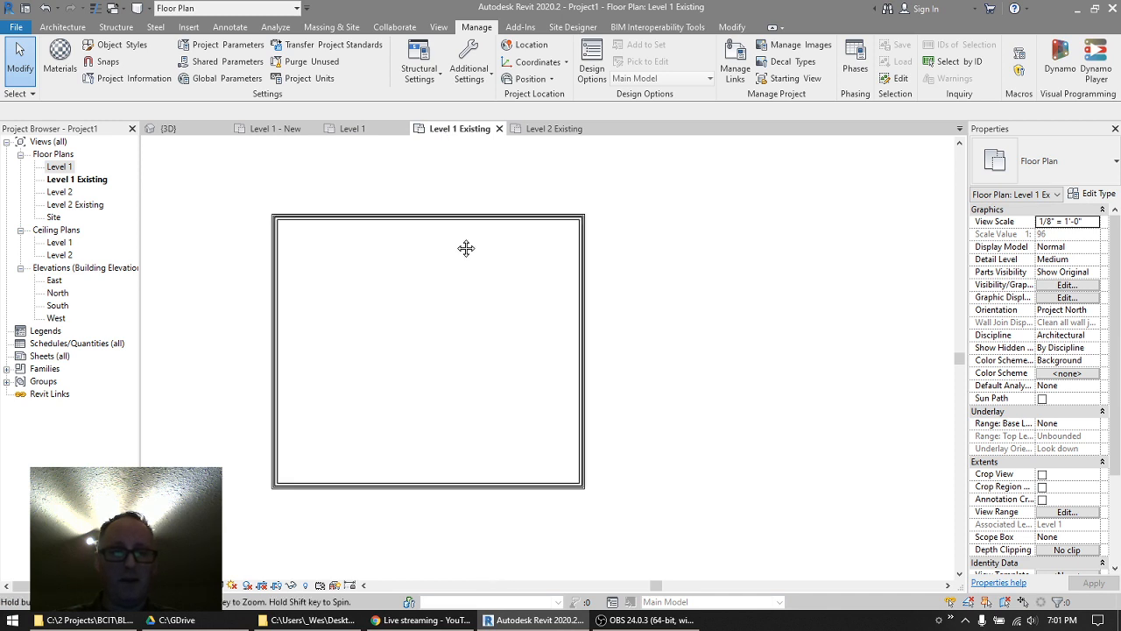
pyautogui.click(481, 224)
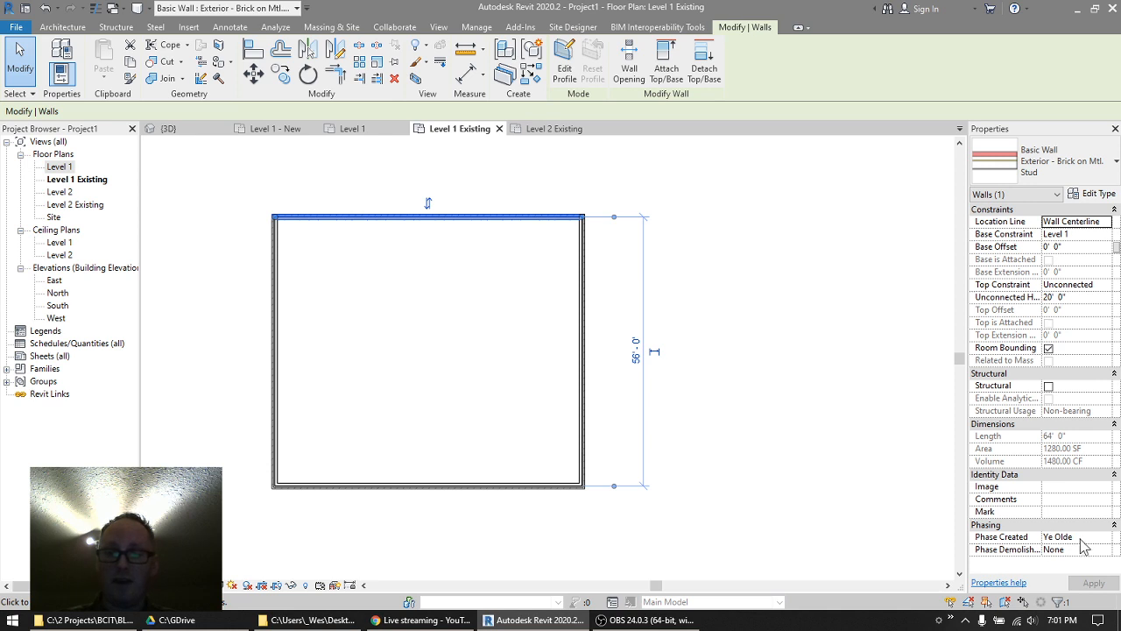
pyautogui.click(846, 459)
pyautogui.moveTo(1117, 455); pyautogui.dragTo(1117, 557)
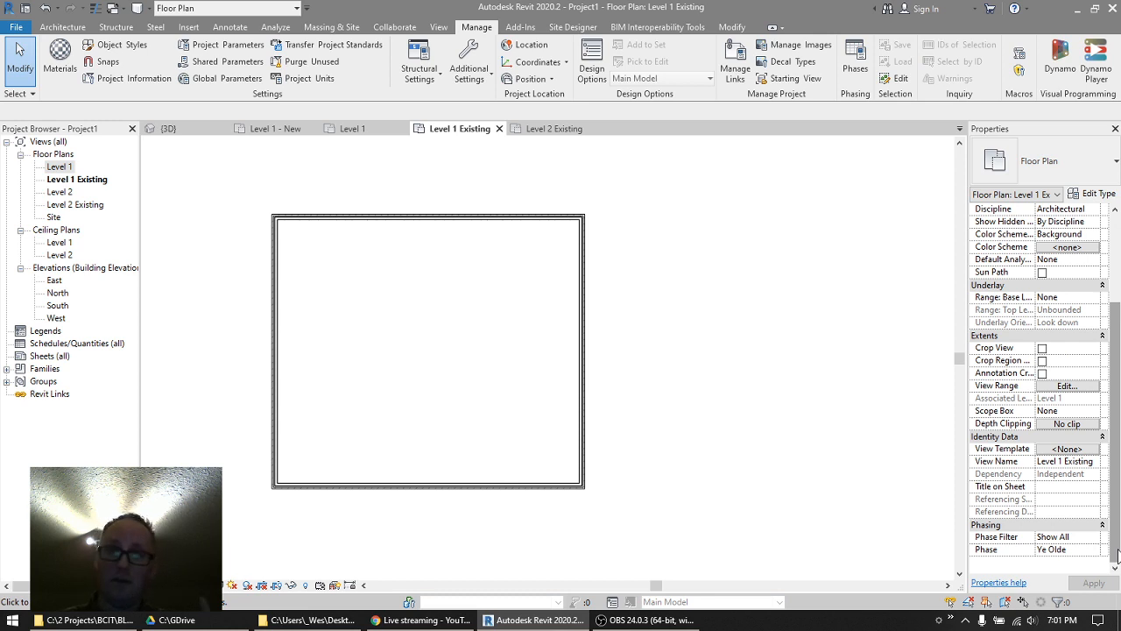
# - Review how the phase filters treat new elements in the project's phasing settings
pyautogui.click(854, 57)
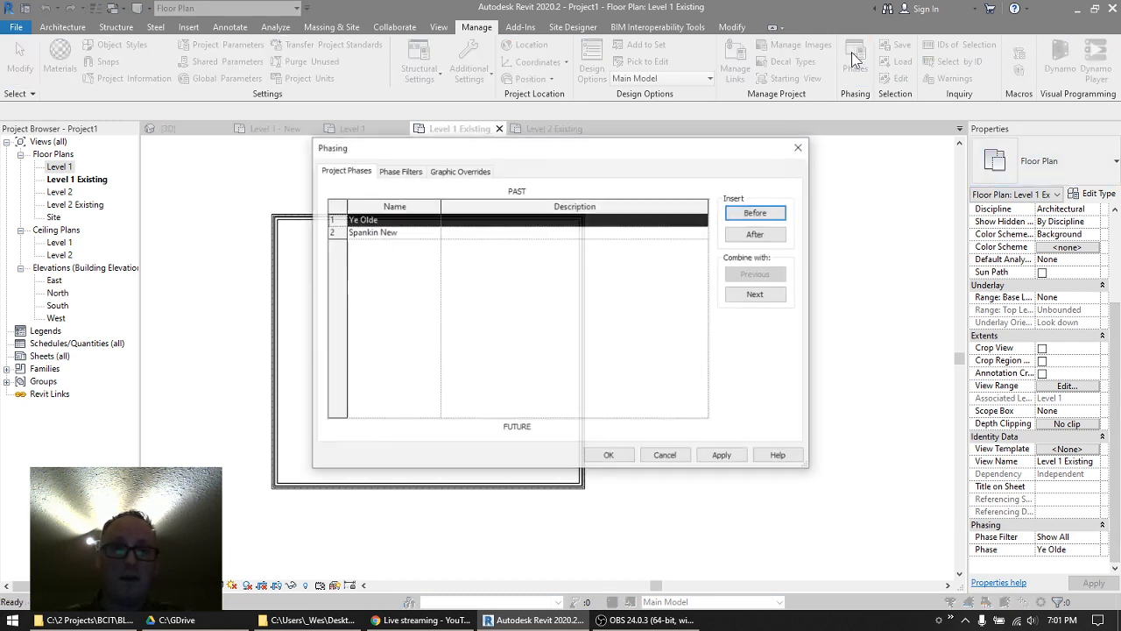
pyautogui.click(399, 172)
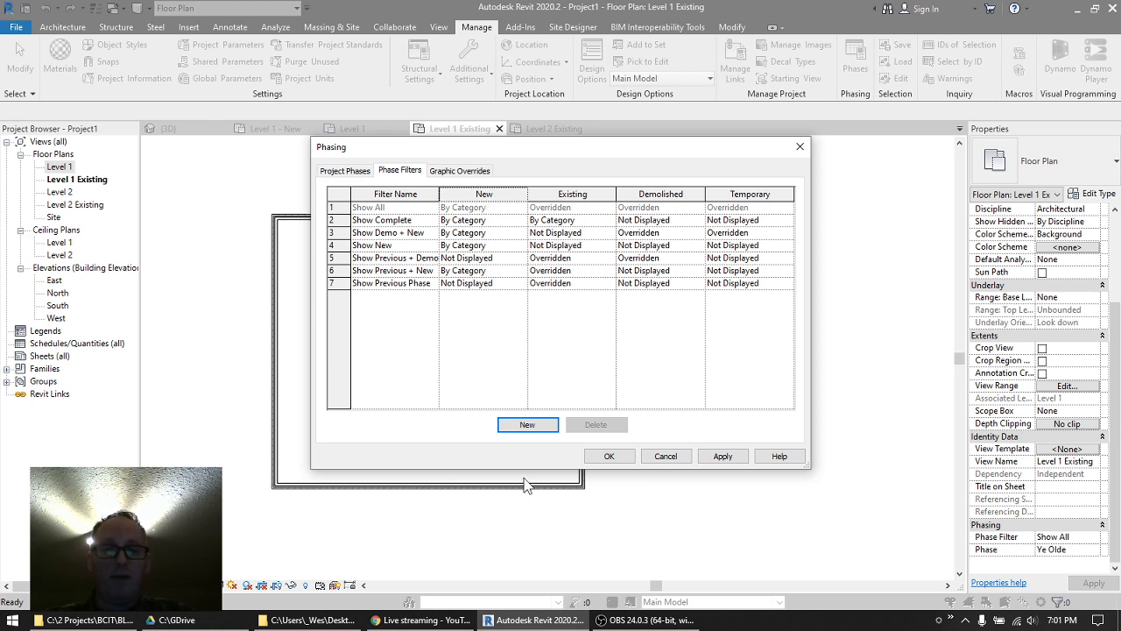
pyautogui.click(613, 458)
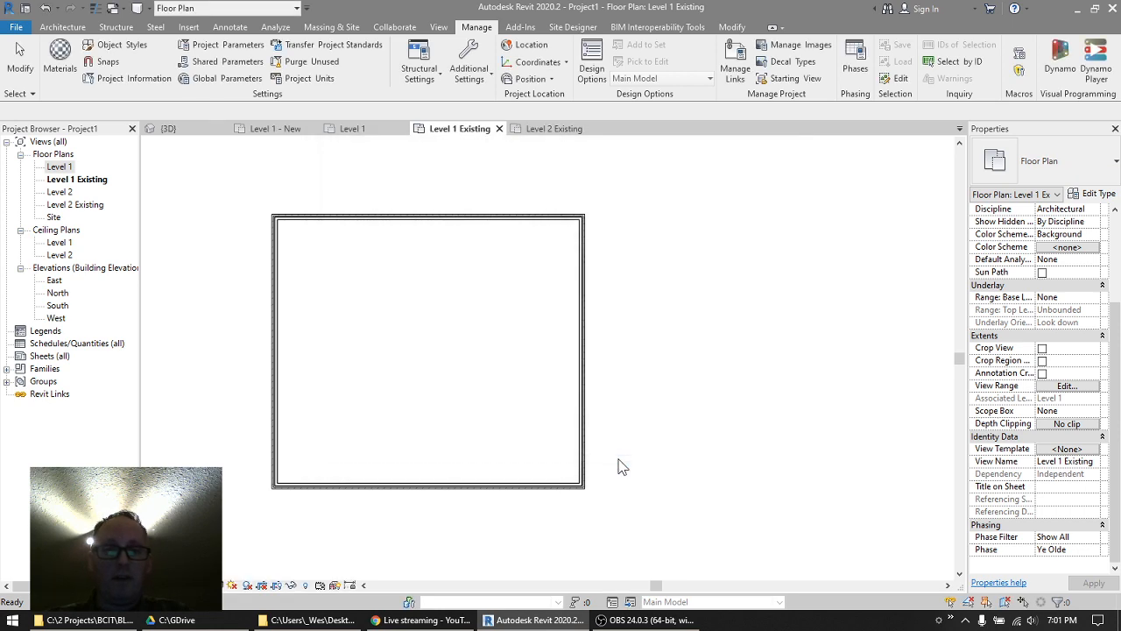
# - In the Level 1 view, check the existing right wall's creation phase and compare it with the phase filters' Existing settings
pyautogui.click(355, 129)
pyautogui.scroll(-2, 380, 315)
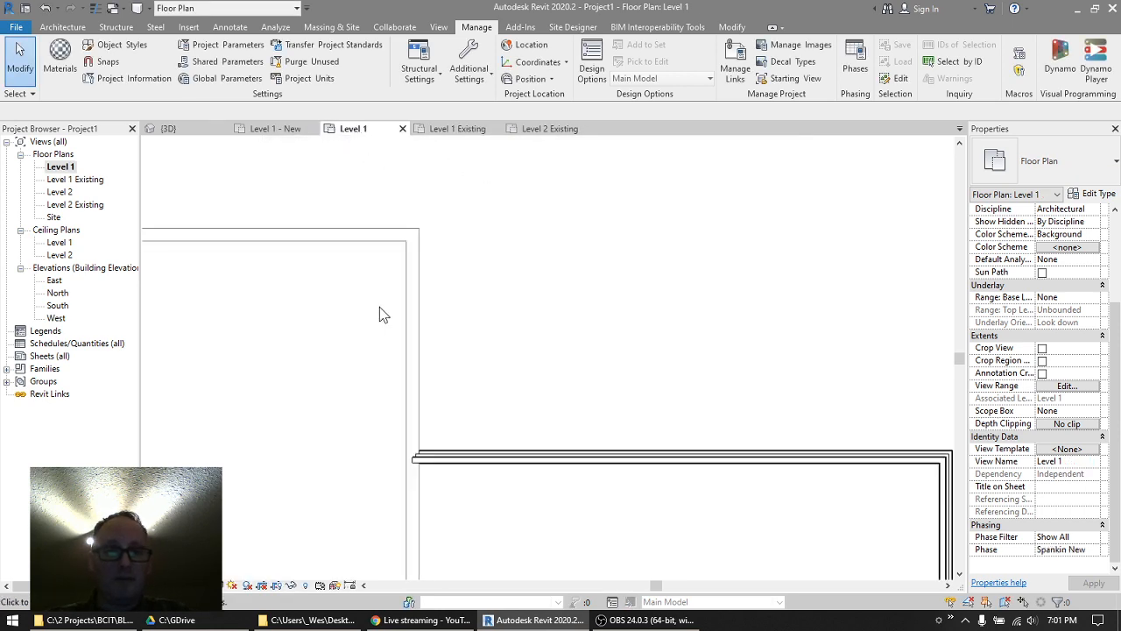
pyautogui.click(411, 347)
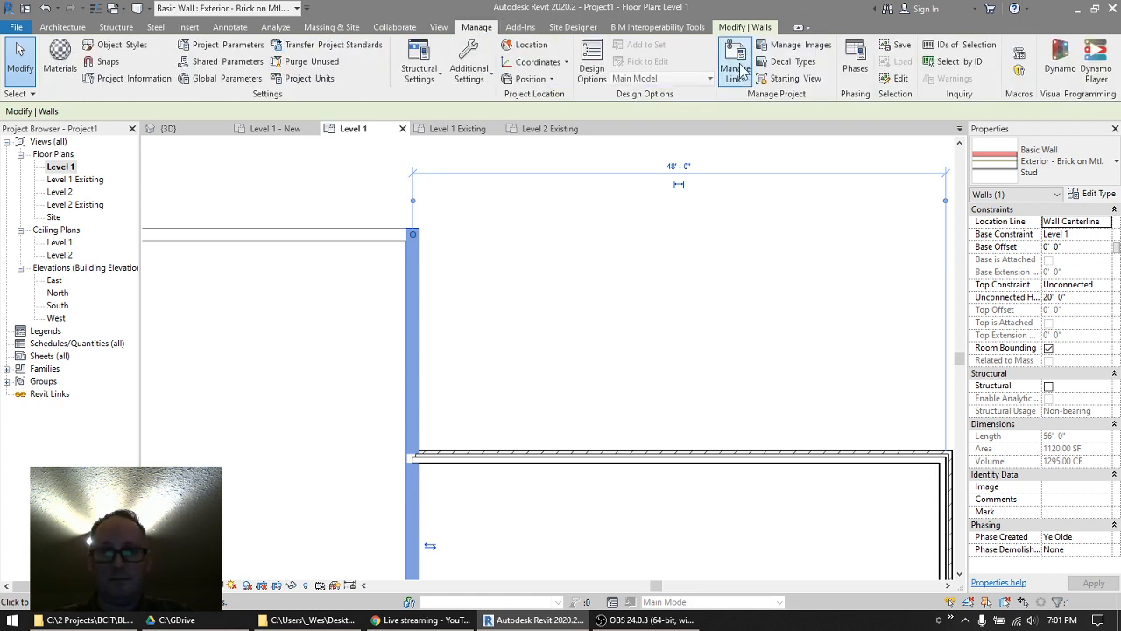
pyautogui.click(855, 63)
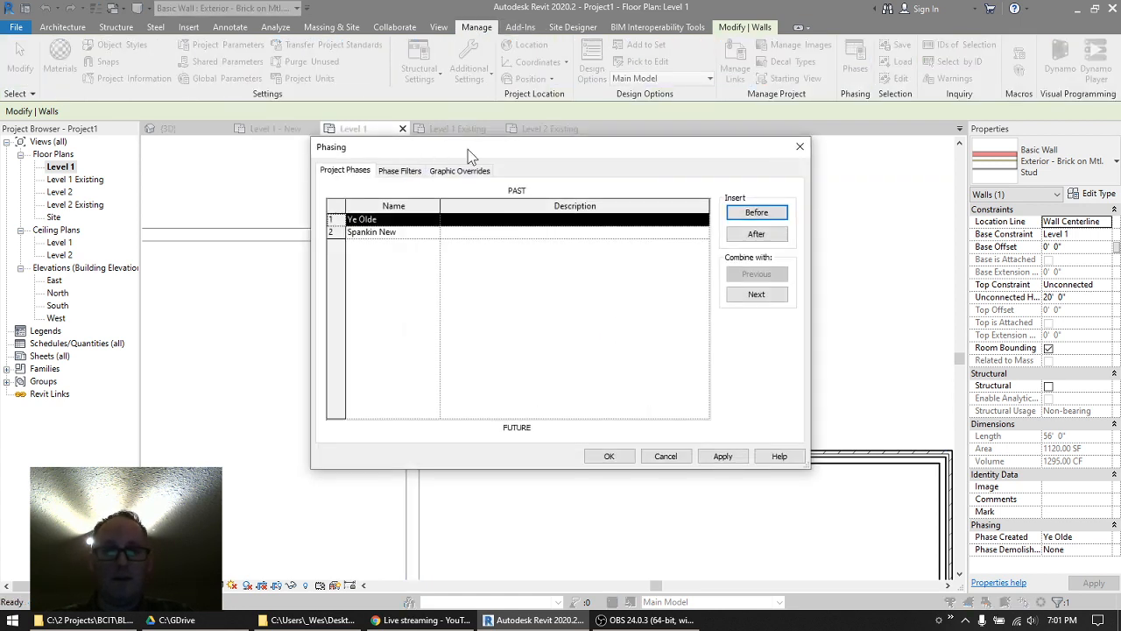
pyautogui.moveTo(469, 156); pyautogui.dragTo(602, 85)
pyautogui.click(569, 163)
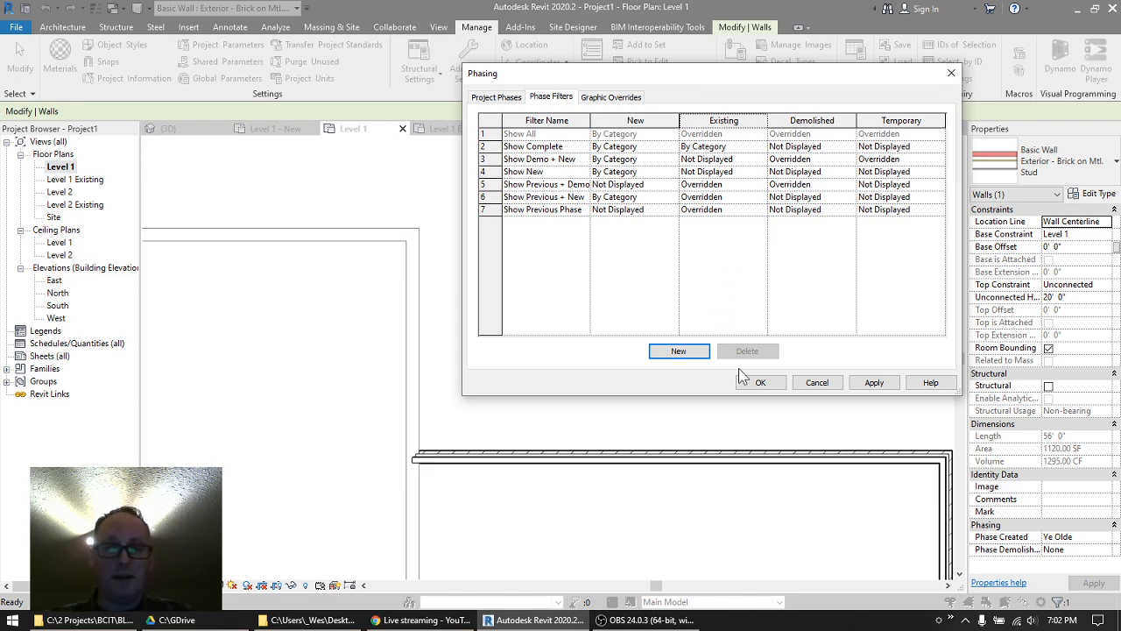
pyautogui.click(758, 382)
# - Compare the creation phase of the addition's upper wall with the Level 1 view's phase and the existing right wall
pyautogui.moveTo(623, 287); pyautogui.dragTo(619, 235, button='middle')
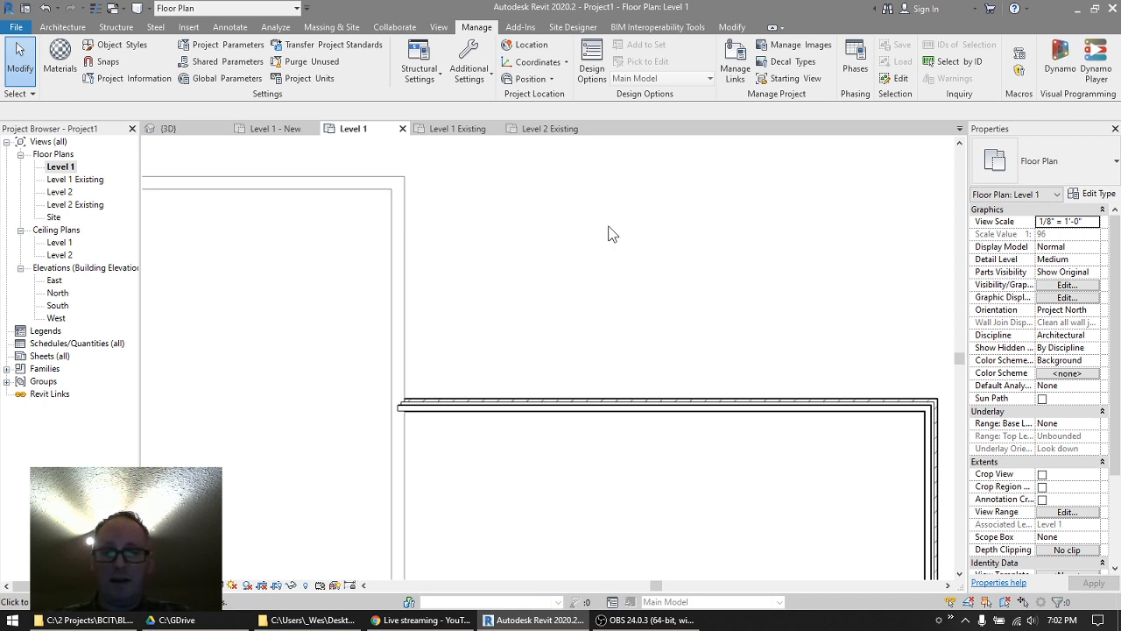
pyautogui.click(643, 408)
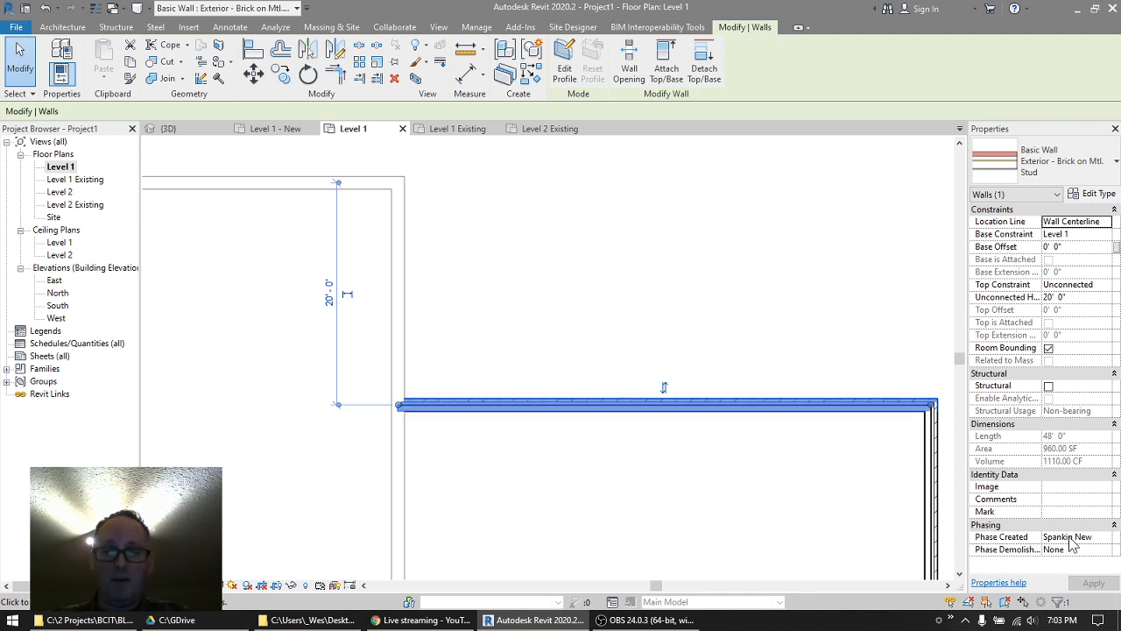
pyautogui.click(782, 494)
pyautogui.scroll(-3, 1030, 496)
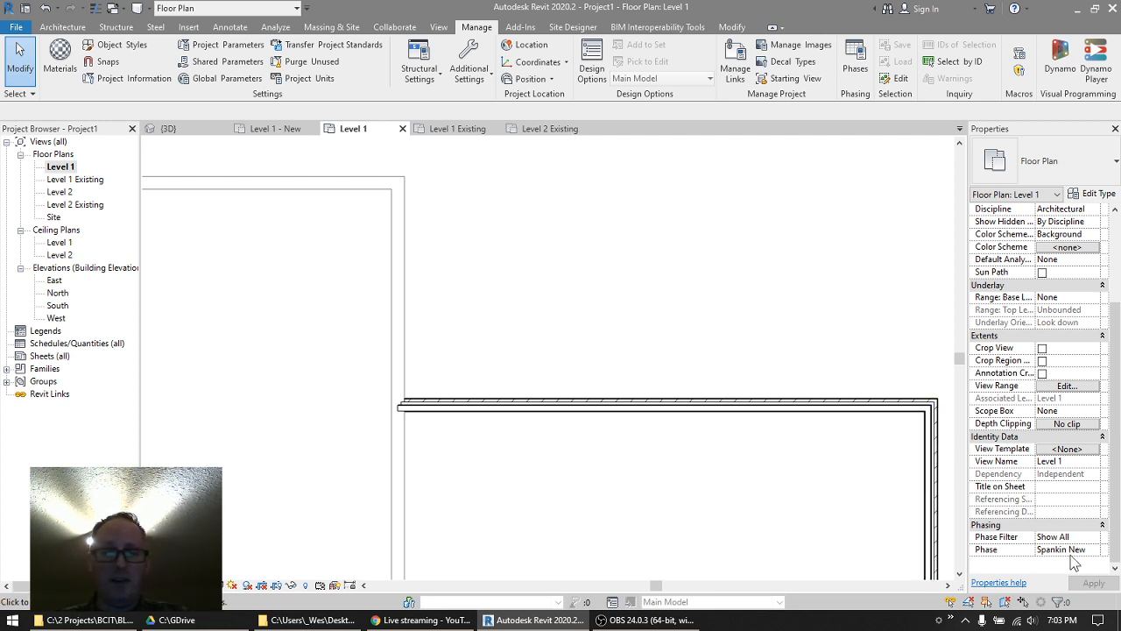
pyautogui.click(743, 405)
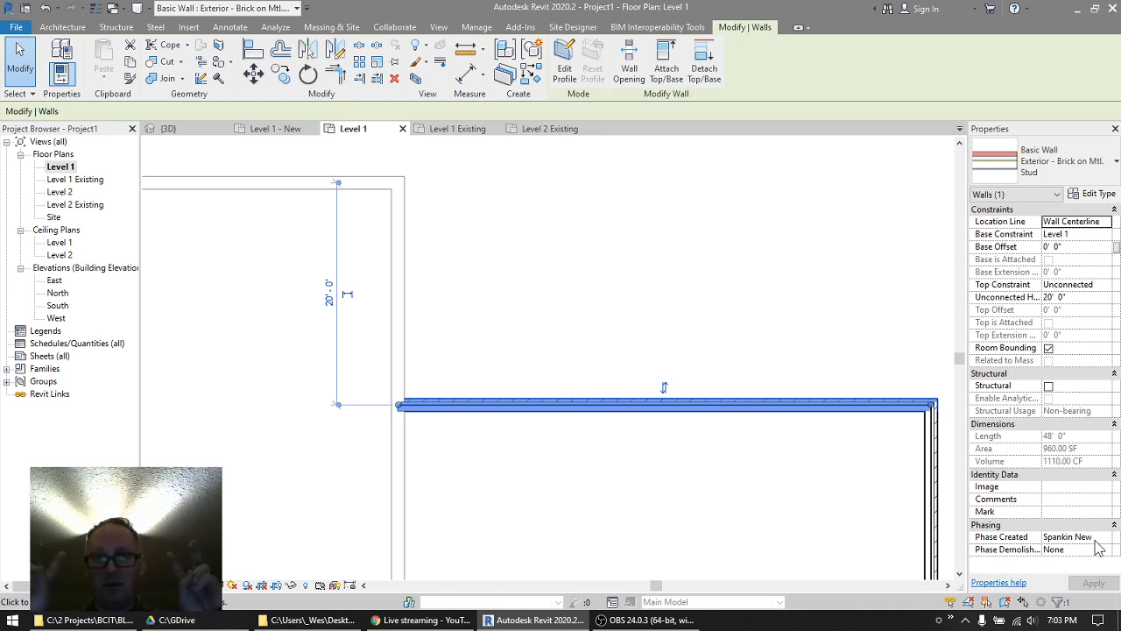
pyautogui.click(398, 331)
pyautogui.click(552, 330)
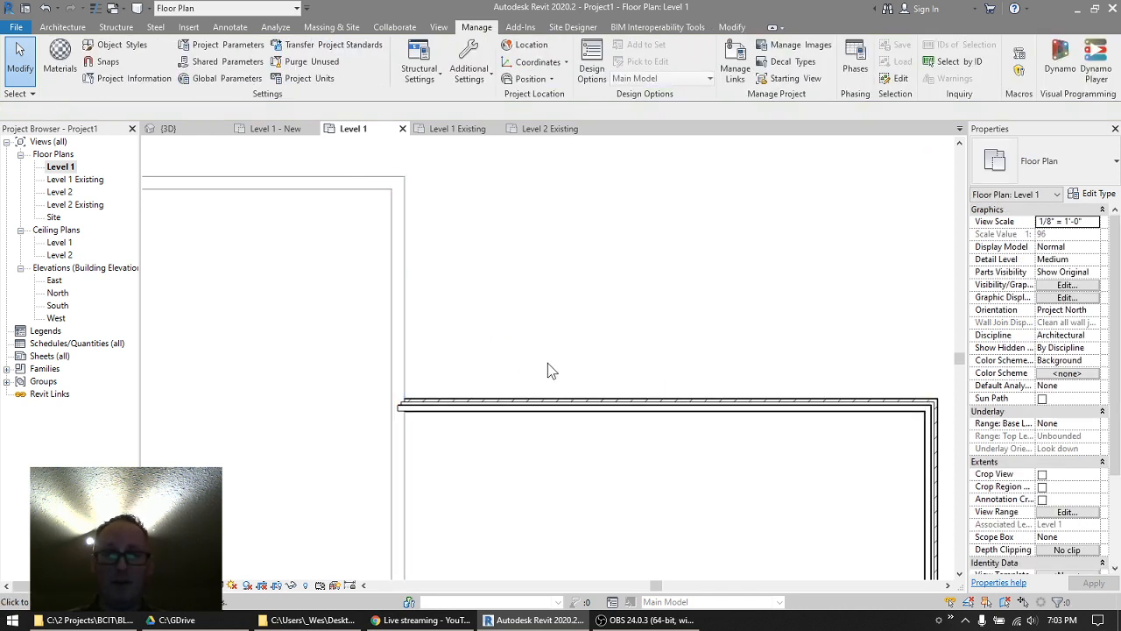
# - Demolish the existing building's right wall, where the addition joins it, in the Level 1 view
pyautogui.scroll(-5, 534, 358)
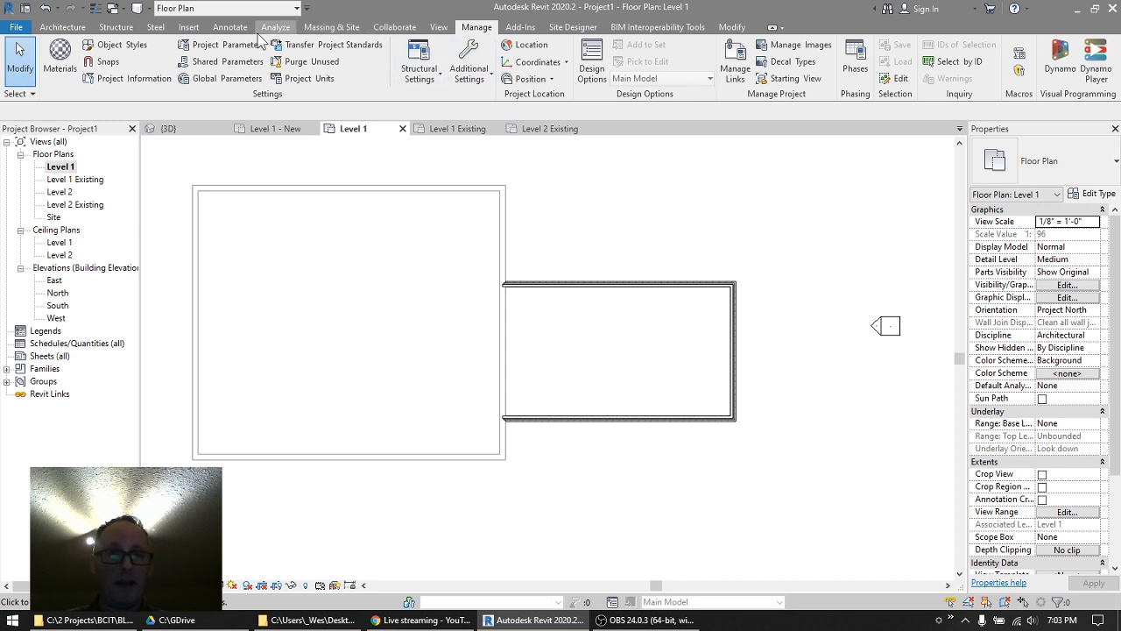
pyautogui.click(725, 28)
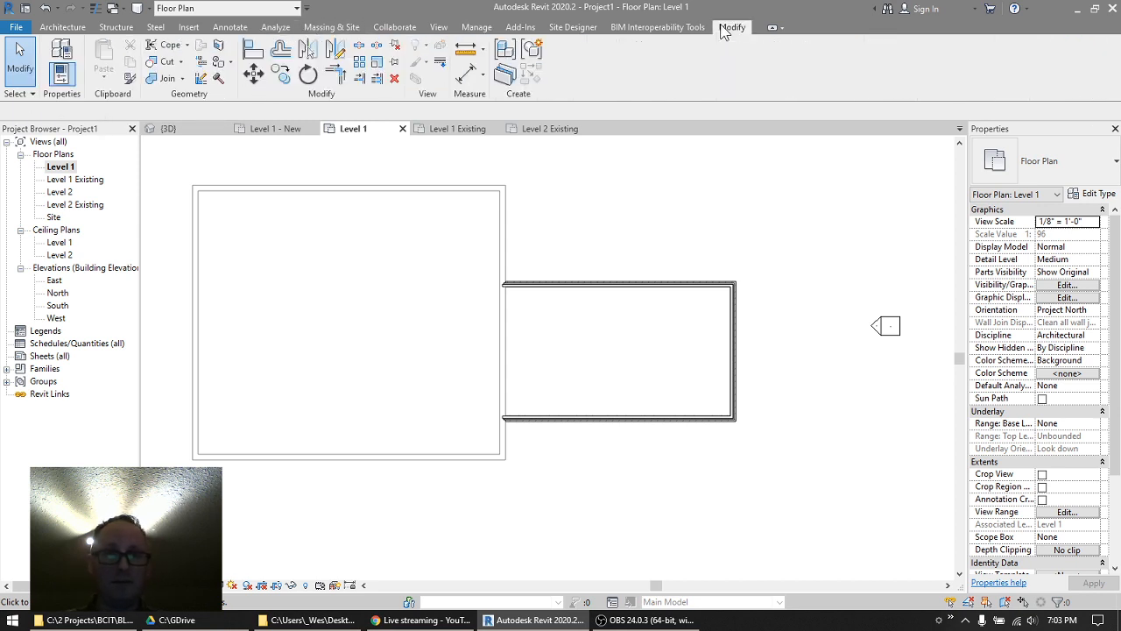
pyautogui.click(219, 80)
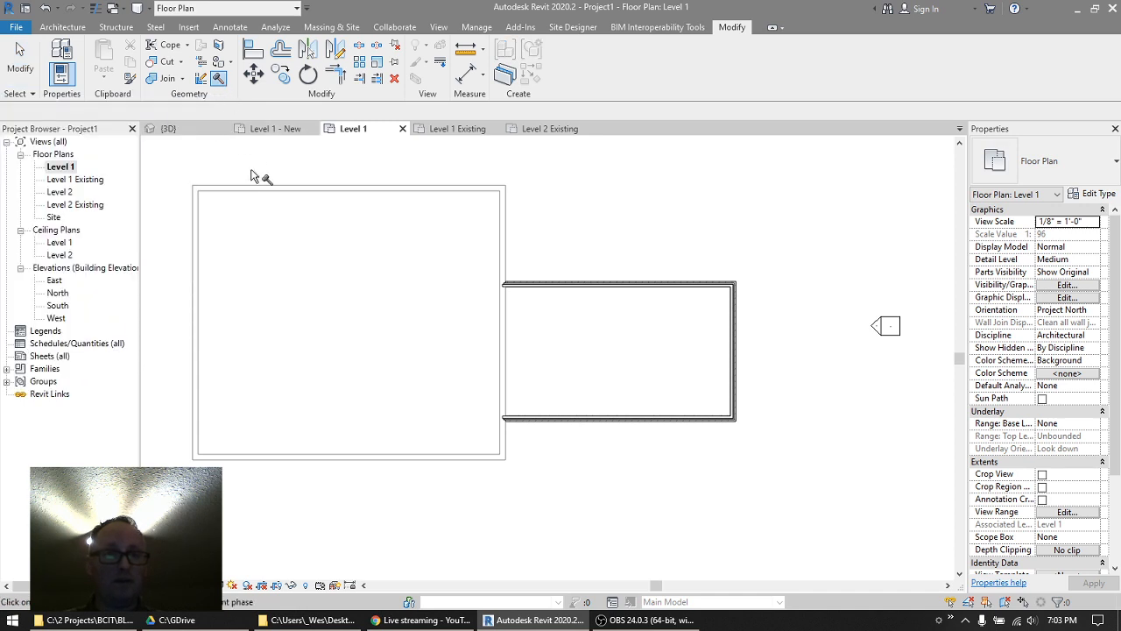
pyautogui.click(507, 340)
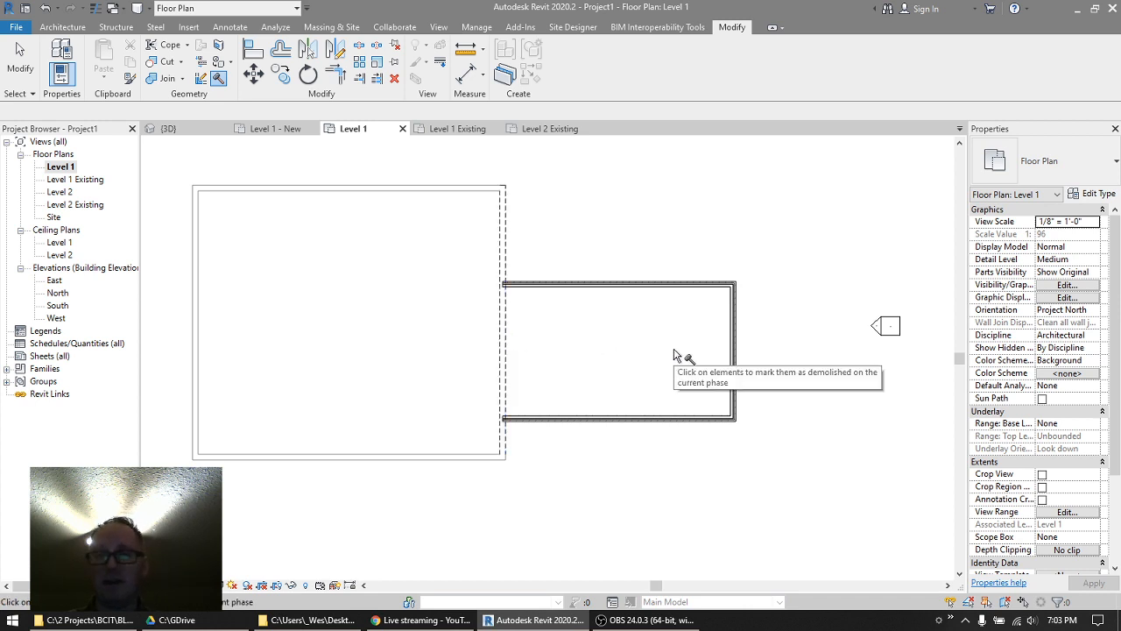
pyautogui.scroll(4, 546, 330)
pyautogui.scroll(-3, 546, 330)
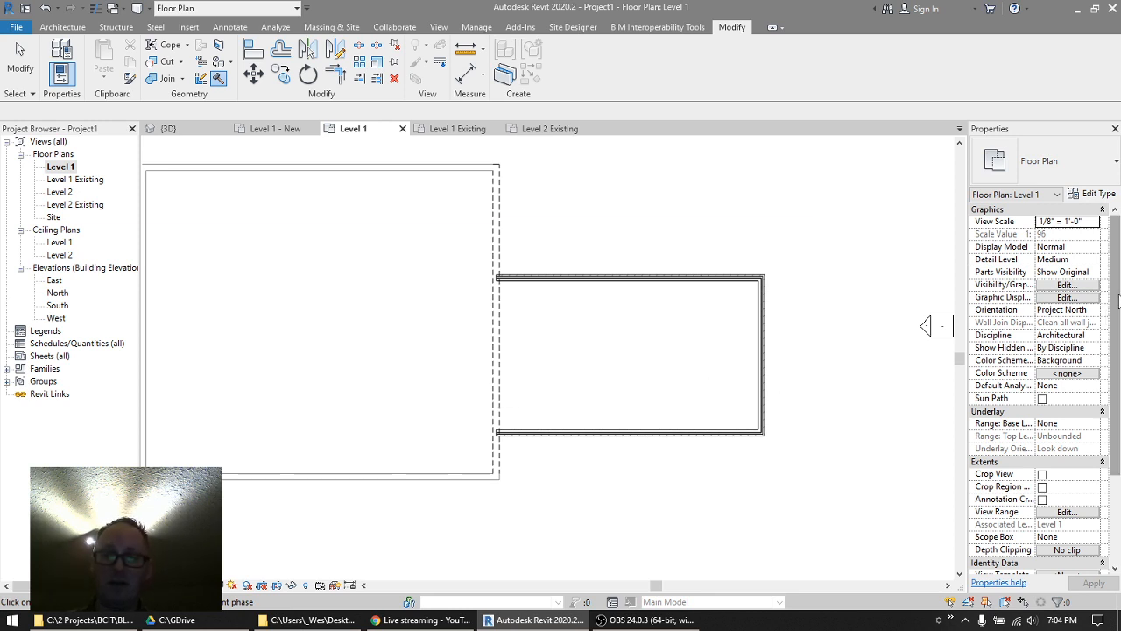
# - Check the Level 1 view's phase and the demolished wall's created and demolished phases
pyautogui.moveTo(1119, 303); pyautogui.dragTo(1120, 403)
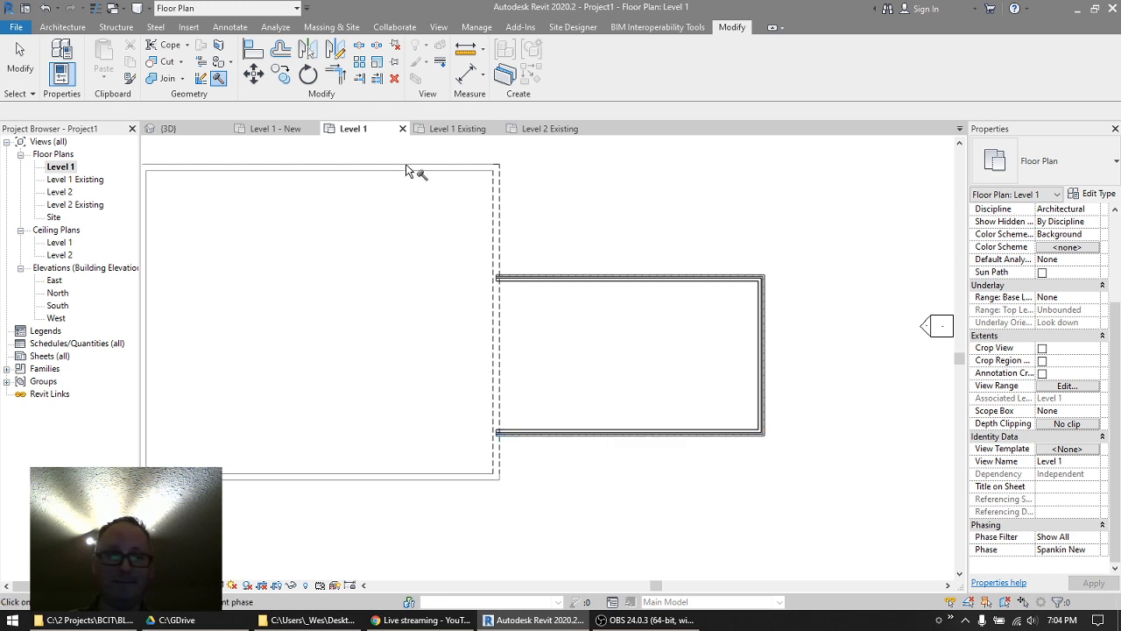
pyautogui.press('Escape')
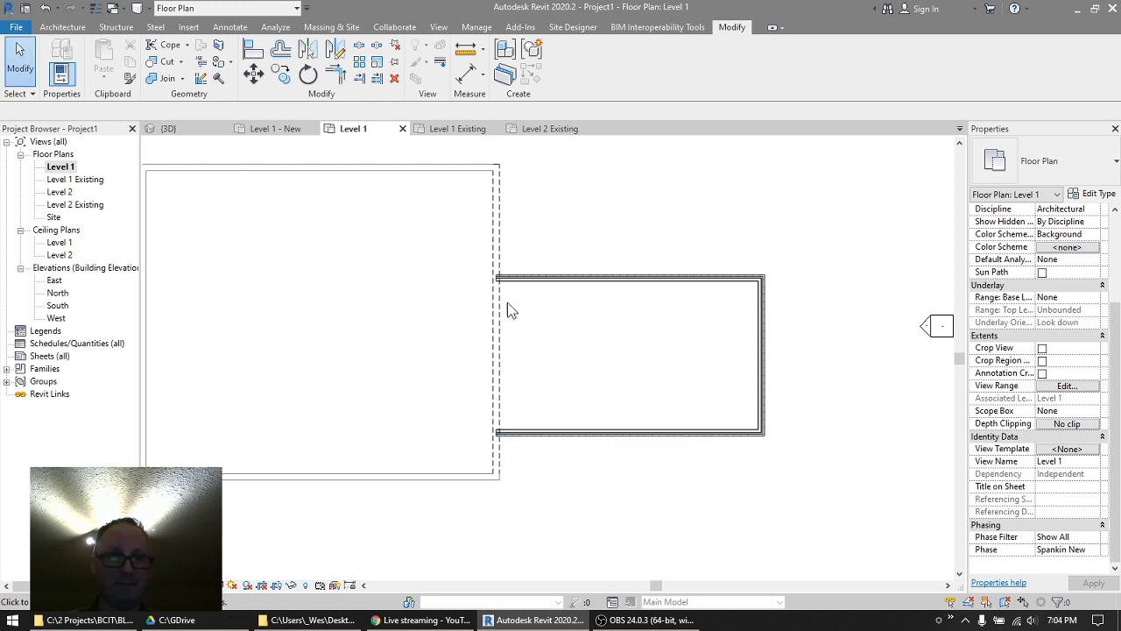
pyautogui.click(497, 203)
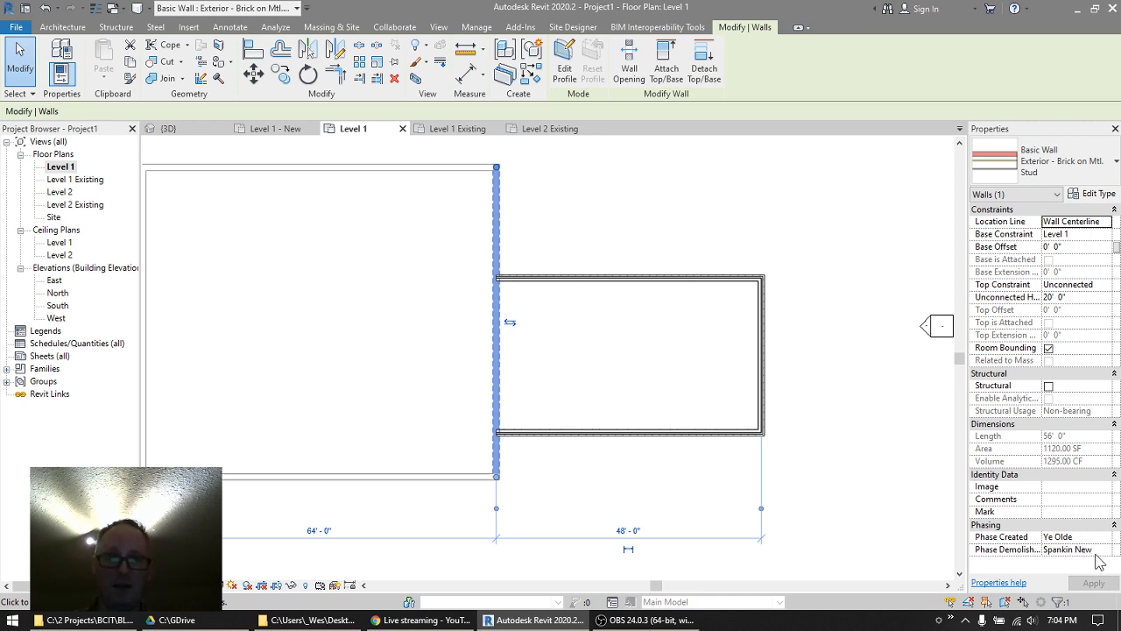
pyautogui.click(643, 344)
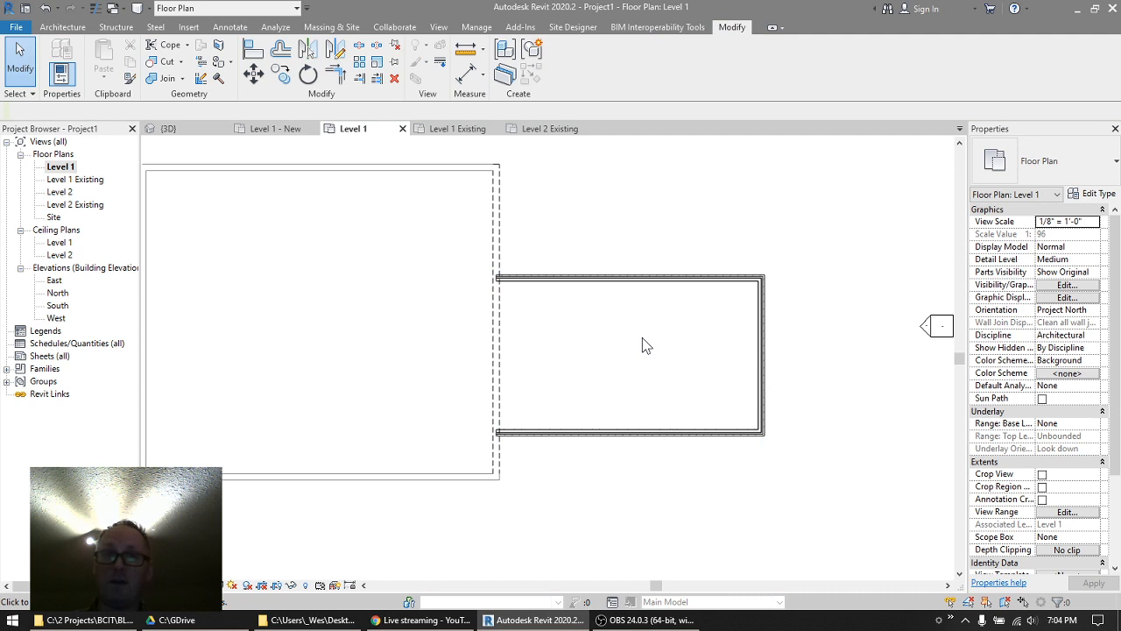
# - Compare the created and demolished phases of the addition's upper wall, the existing upper wall and the demolished right wall
pyautogui.click(634, 280)
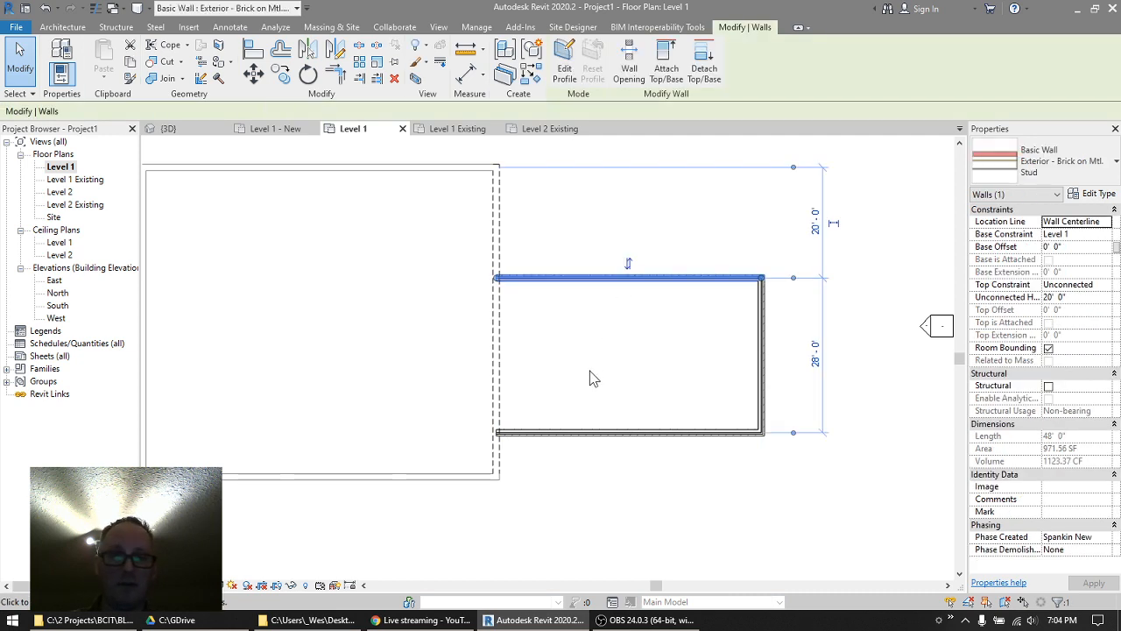
pyautogui.click(441, 168)
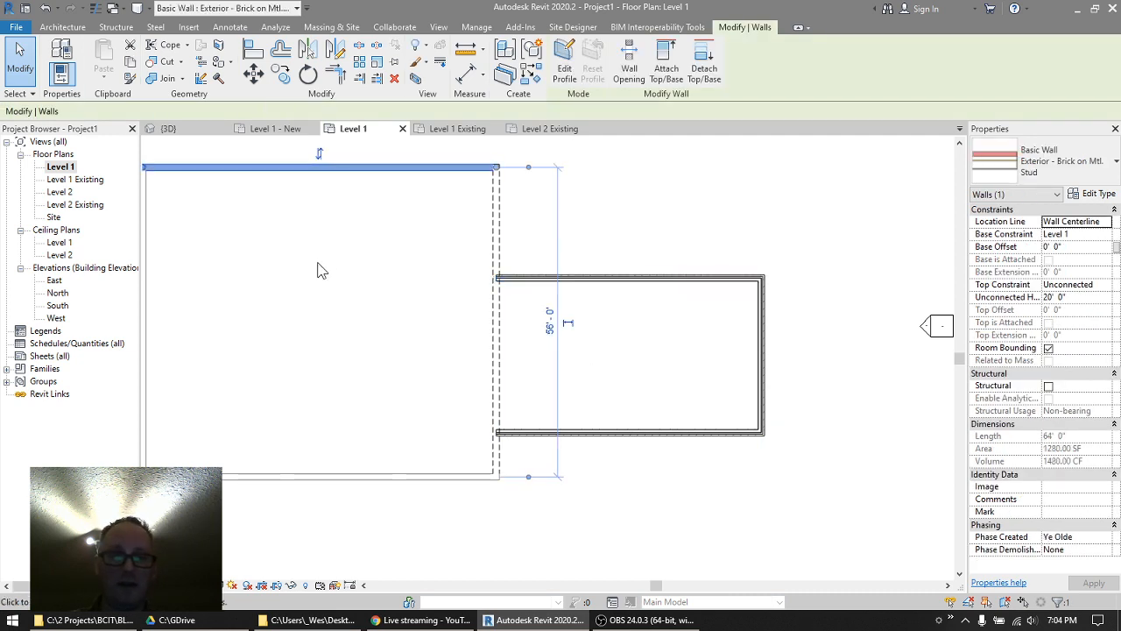
pyautogui.click(496, 245)
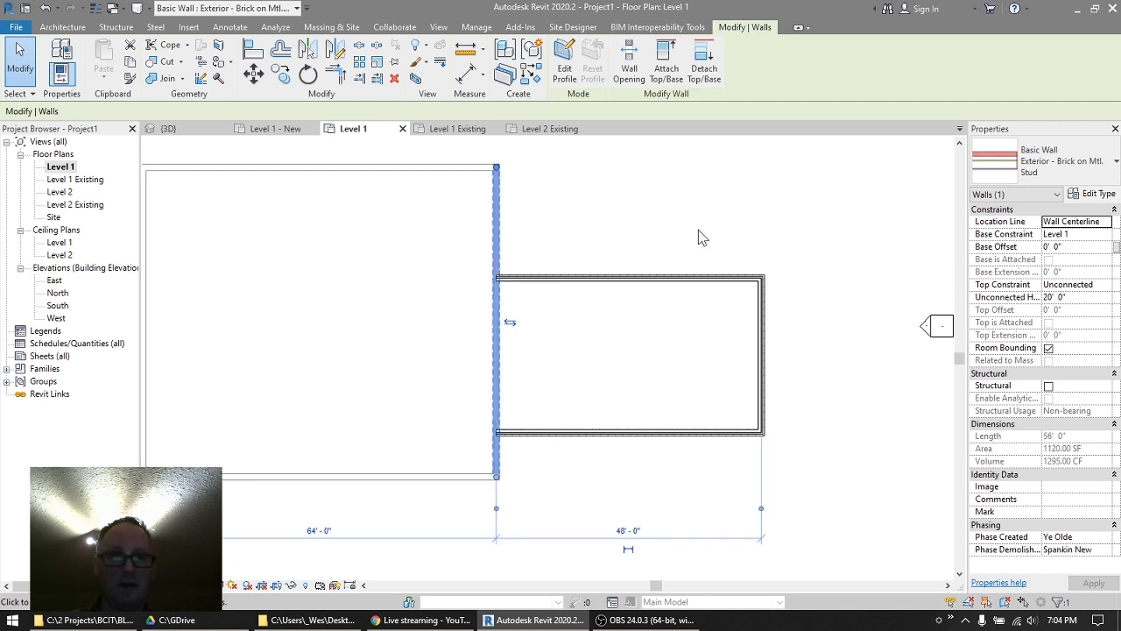
pyautogui.click(648, 194)
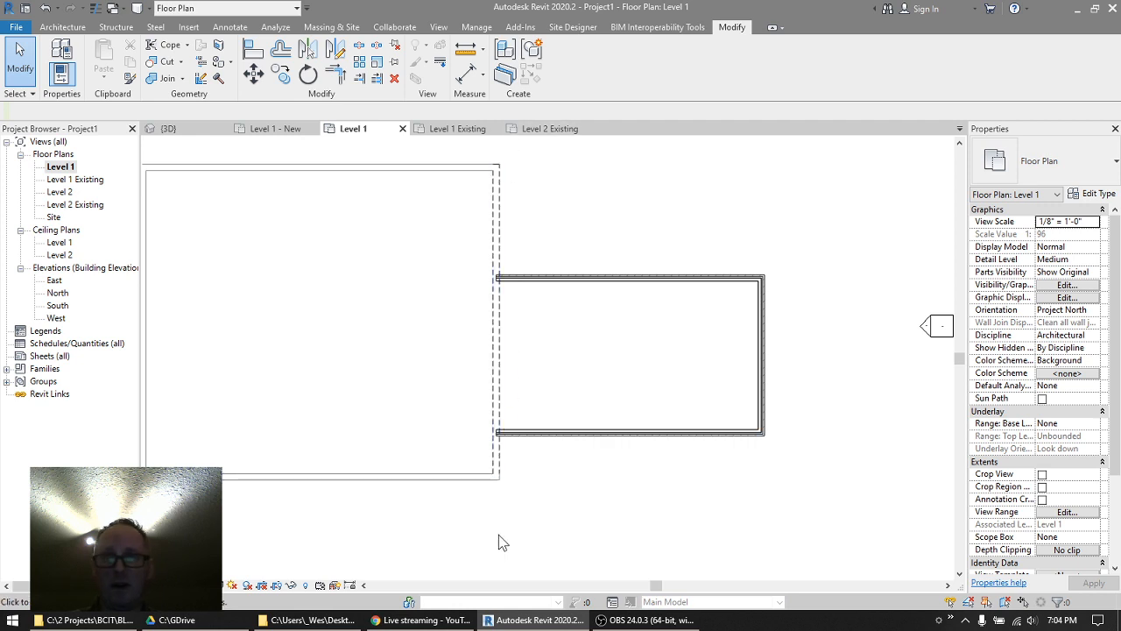
# - Undo the demolition of the existing building's right wall
pyautogui.scroll(-1, 506, 532)
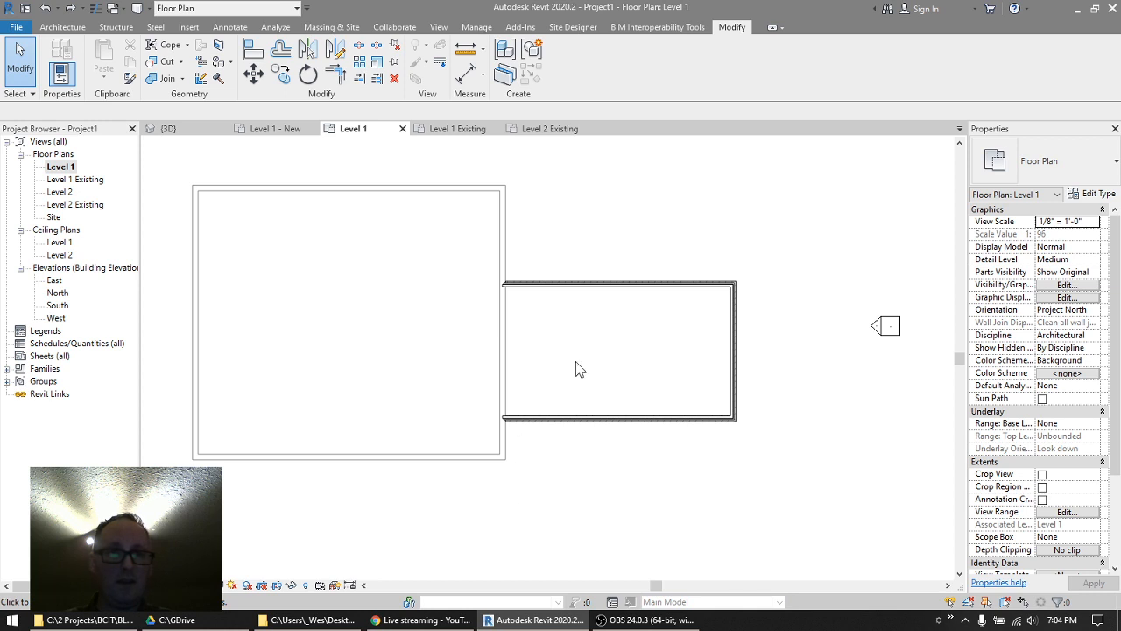
pyautogui.press('s')
pyautogui.press('s')
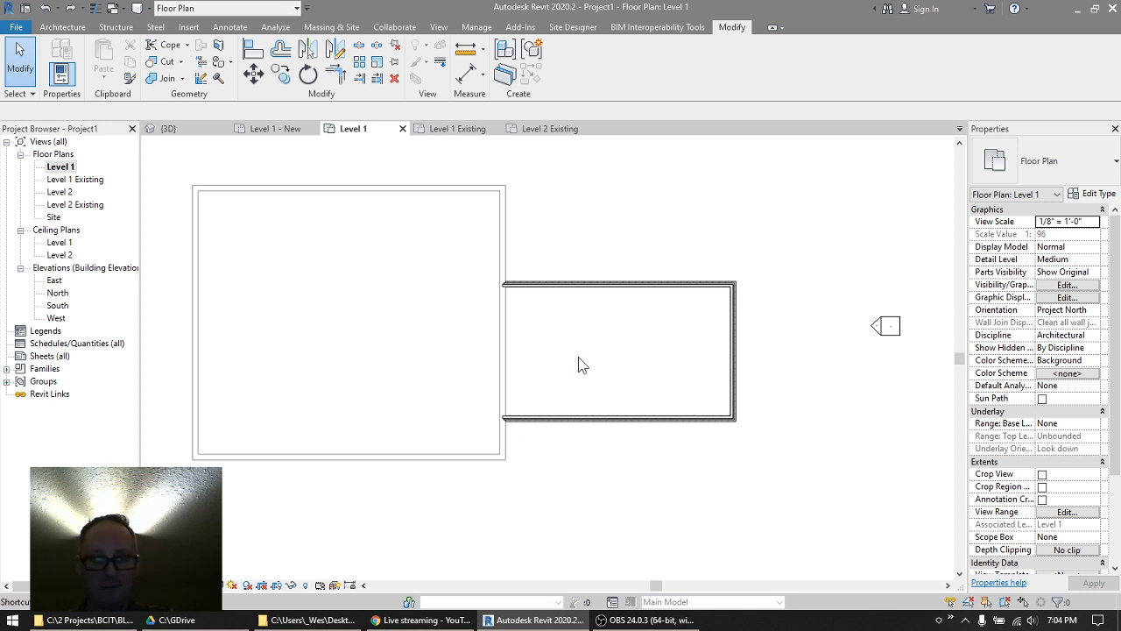
pyautogui.press('Escape')
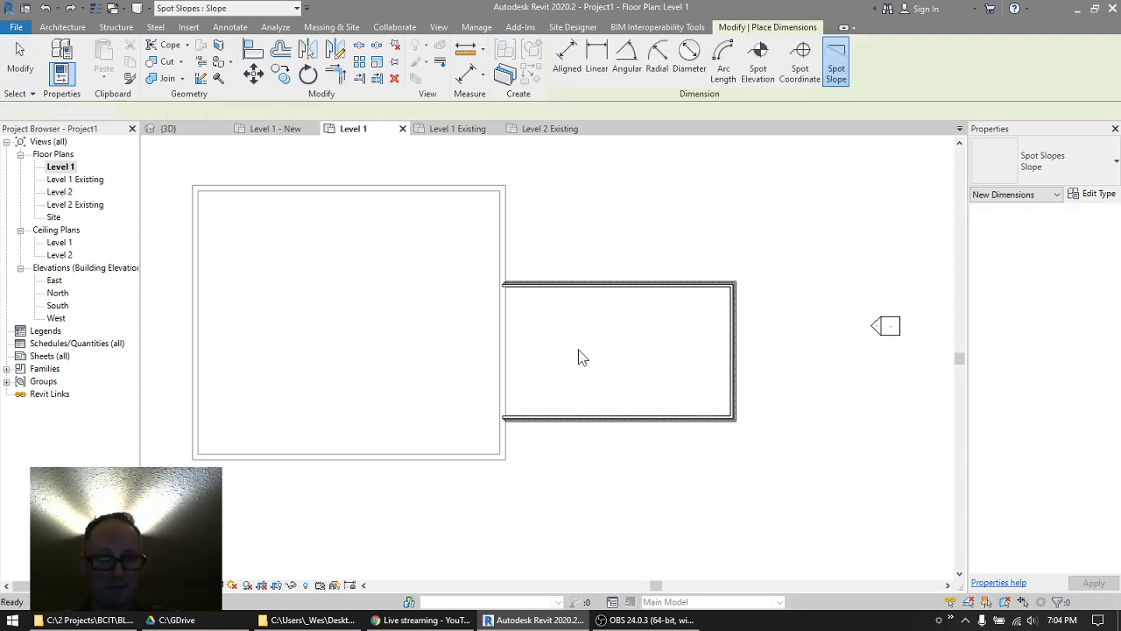
pyautogui.press('s')
pyautogui.press('l')
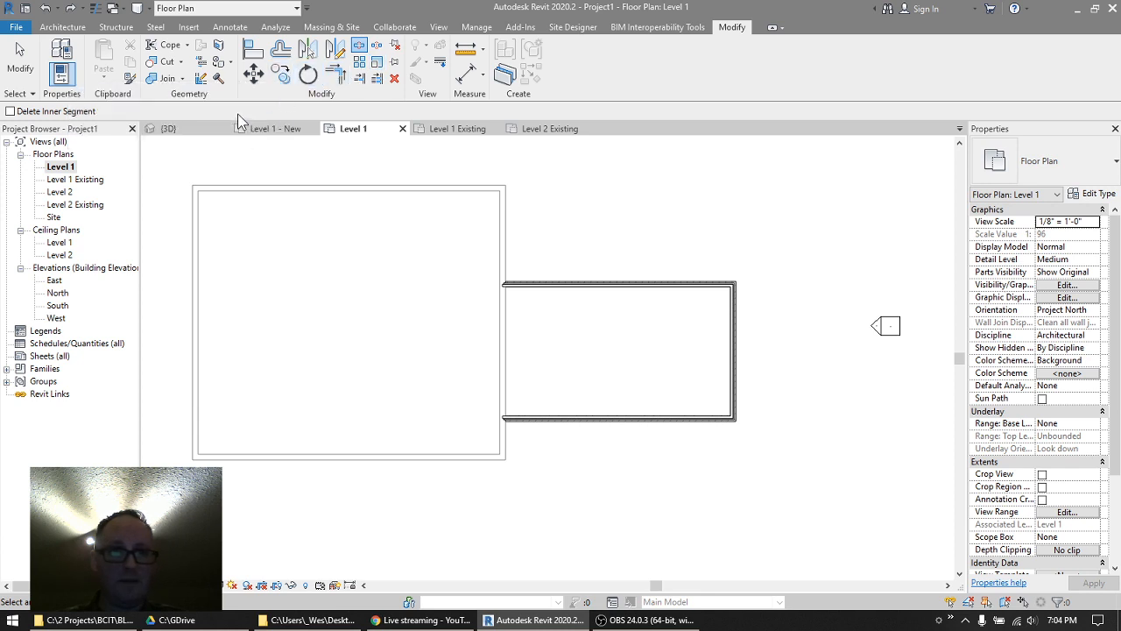
pyautogui.click(21, 60)
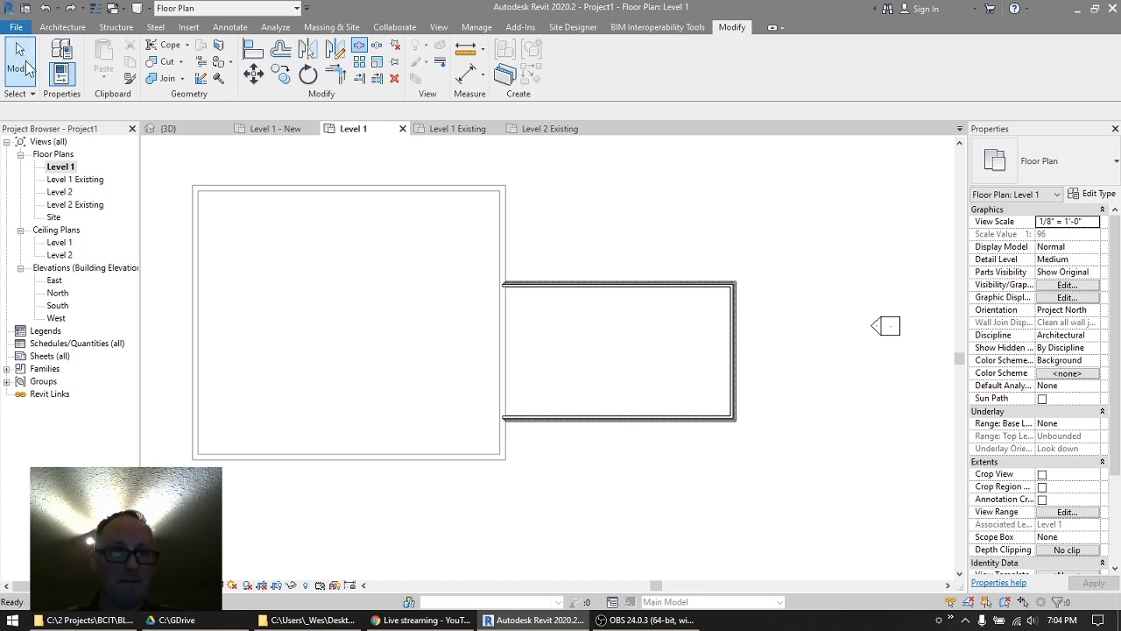
# - Split the existing building's right wall where the addition's upper and lower walls meet it
pyautogui.click(506, 245)
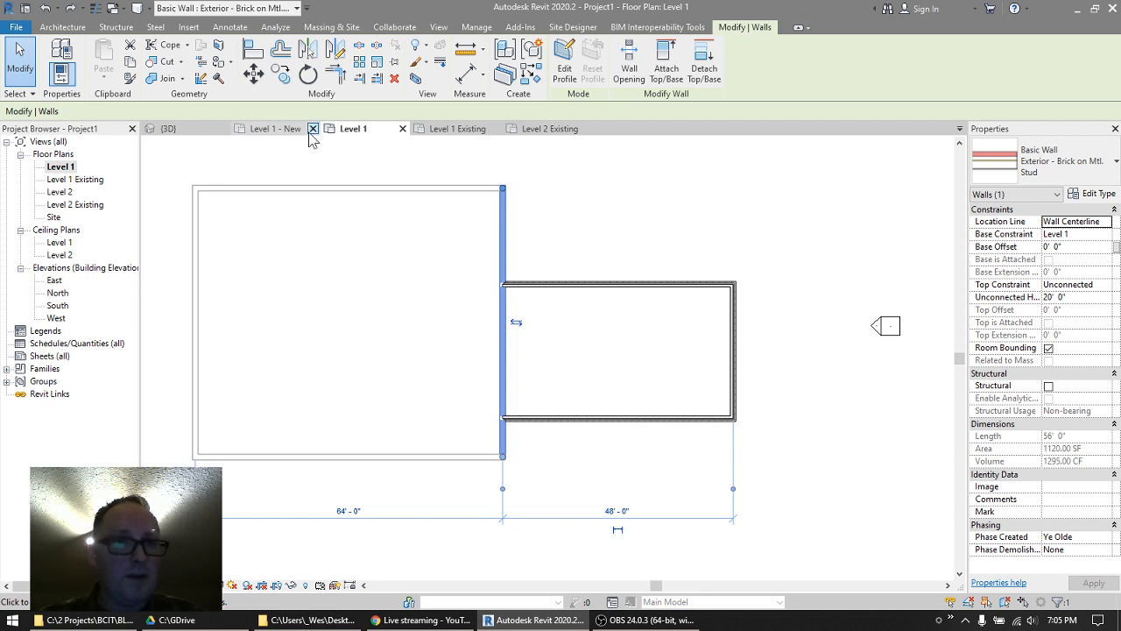
pyautogui.click(358, 53)
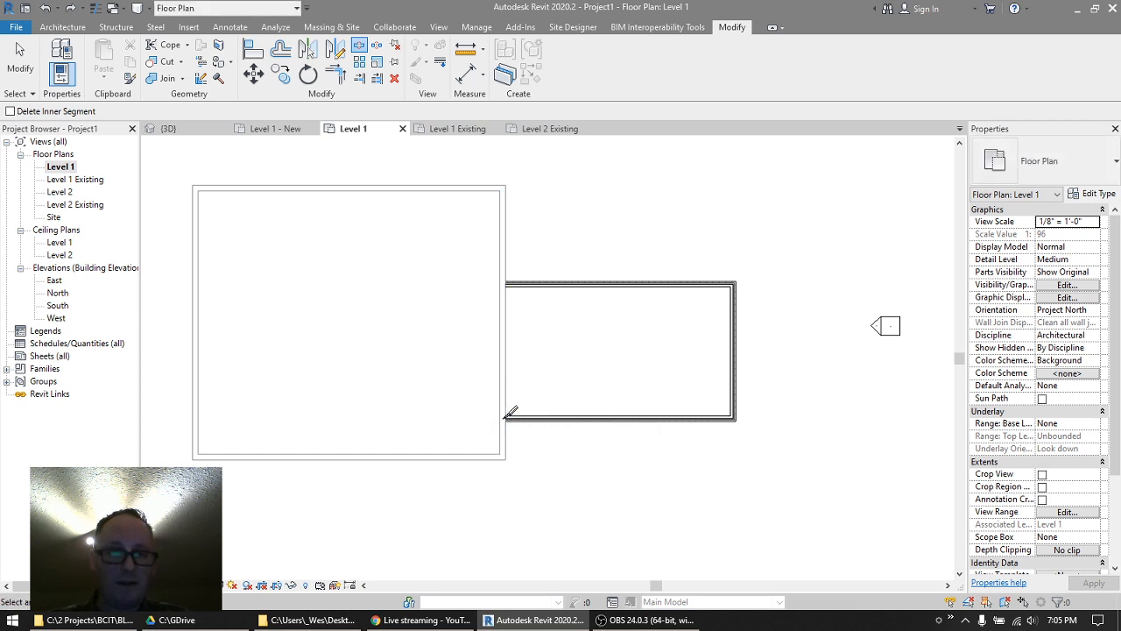
pyautogui.click(26, 70)
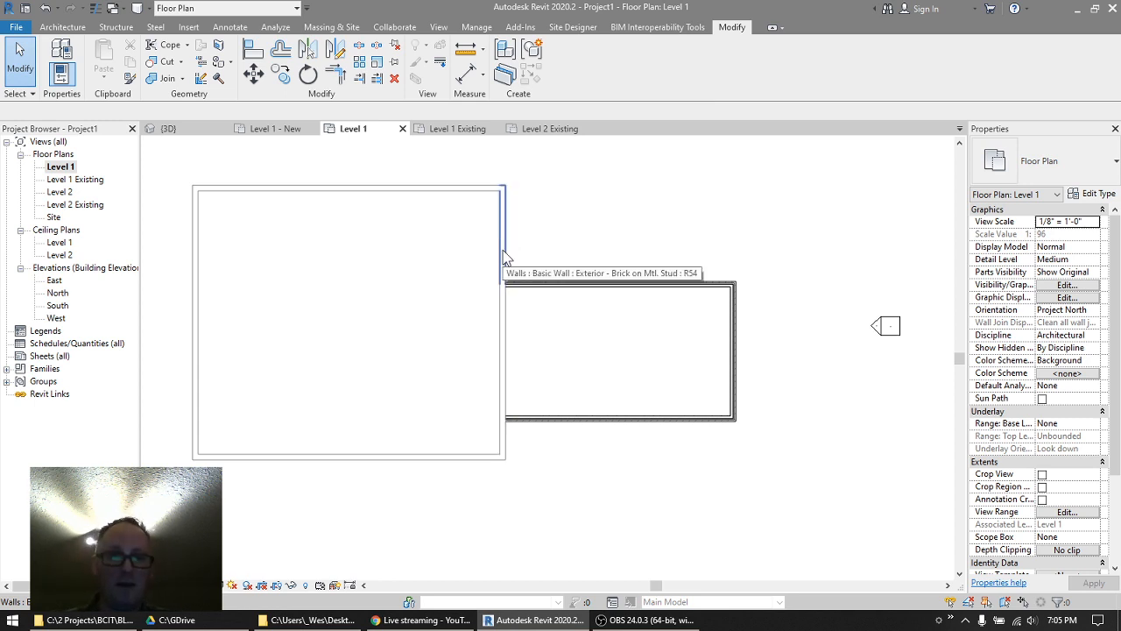
# - Demolish the existing right wall's middle segment between the addition's walls, and the addition's right end wall
pyautogui.click(218, 78)
pyautogui.click(496, 366)
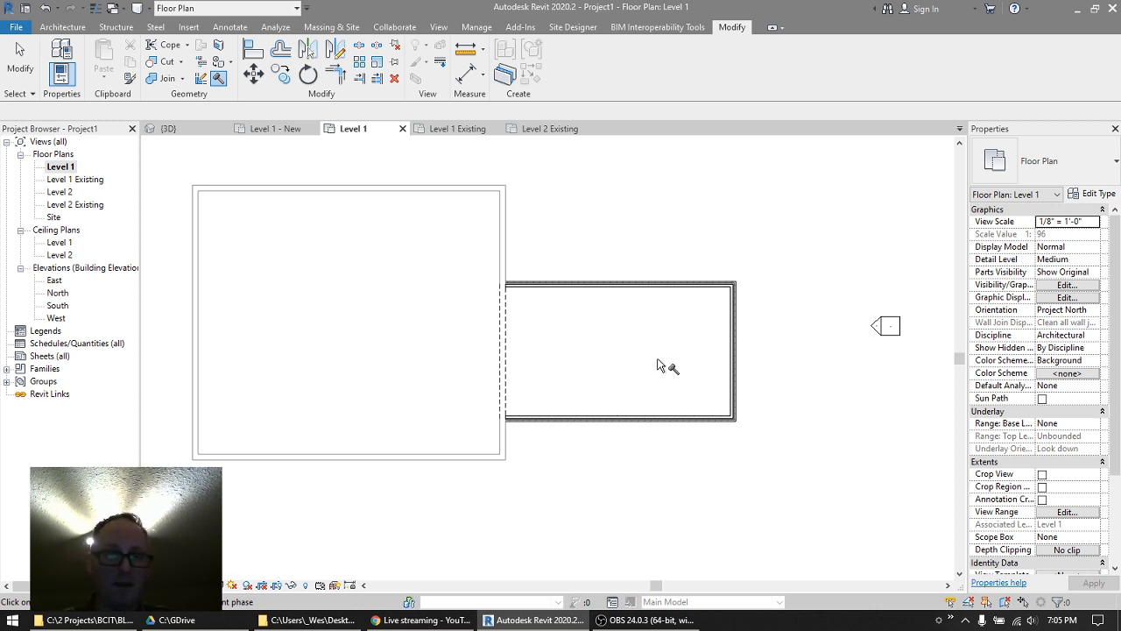
pyautogui.click(733, 350)
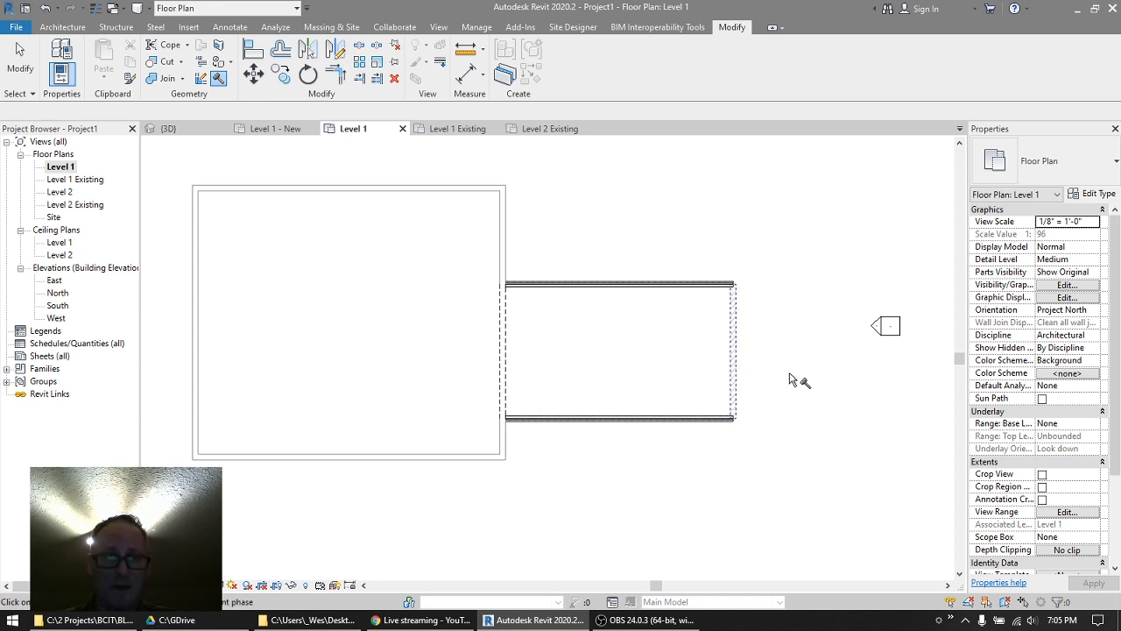
# - Compare the linework and hatching of the demolished existing wall segment with those of the addition's demolished end wall
pyautogui.moveTo(818, 363); pyautogui.dragTo(701, 362, button='middle')
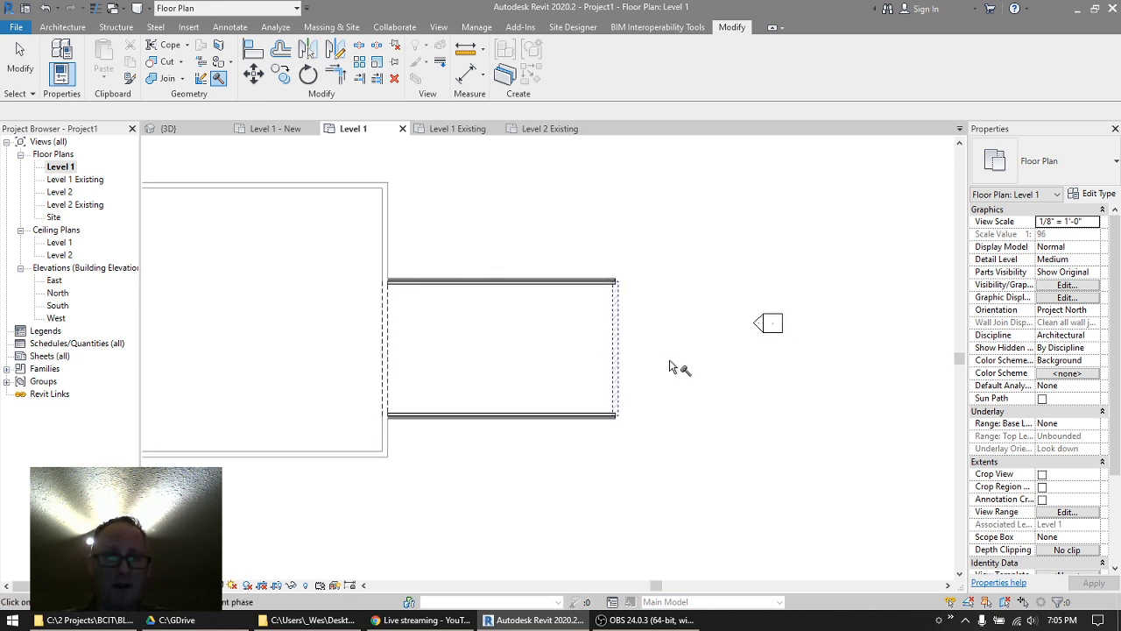
pyautogui.scroll(4, 670, 367)
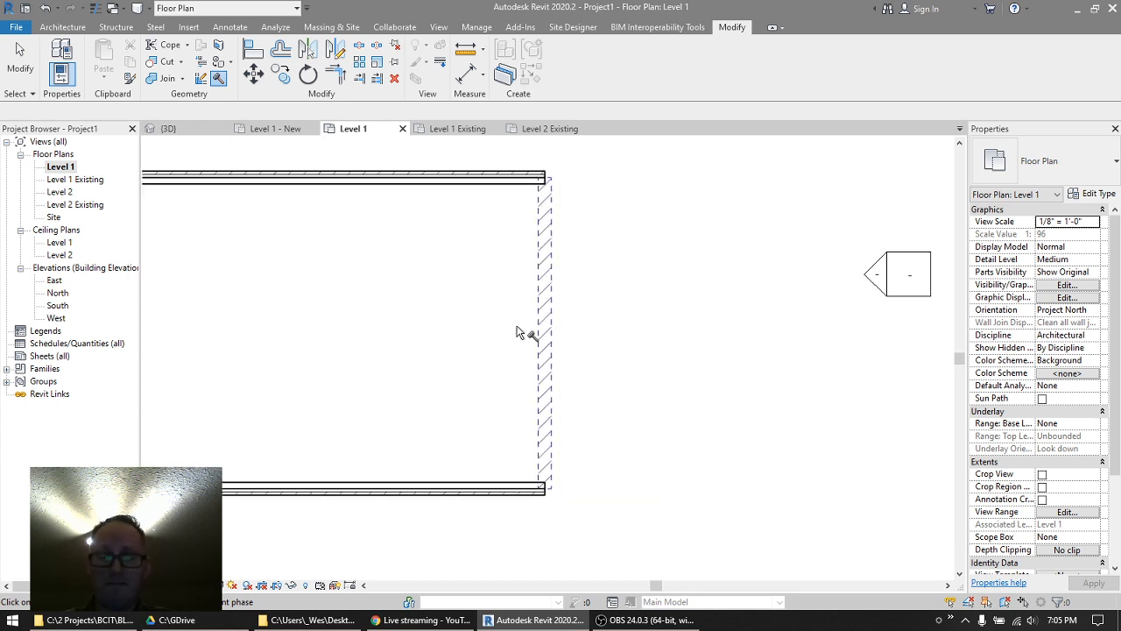
pyautogui.moveTo(448, 313); pyautogui.dragTo(730, 337, button='middle')
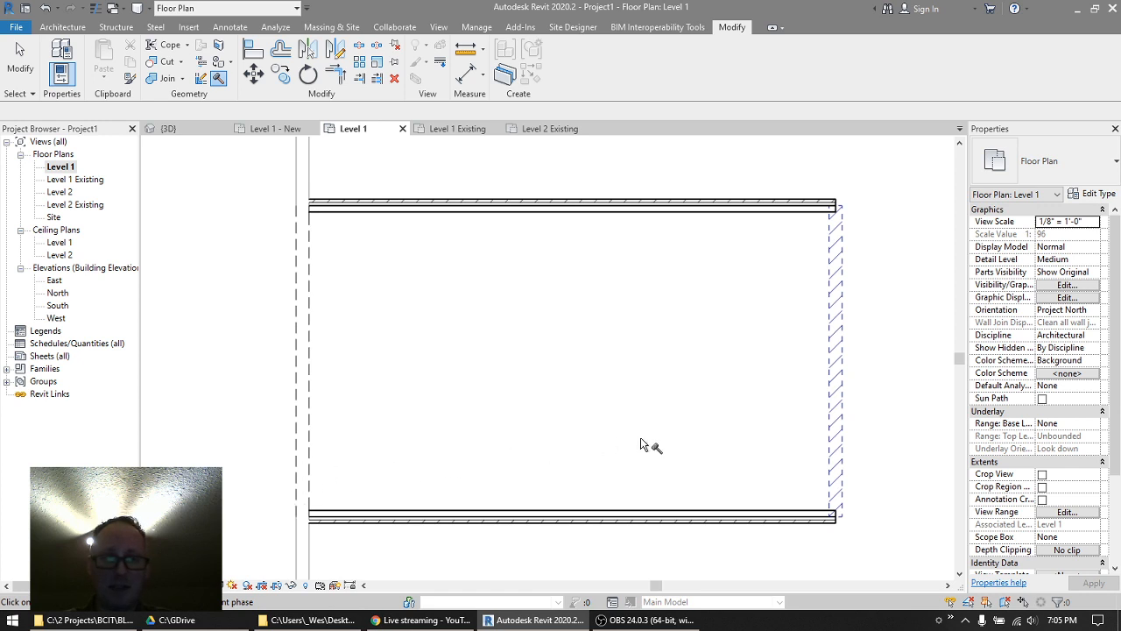
pyautogui.moveTo(650, 442); pyautogui.dragTo(401, 433, button='middle')
pyautogui.scroll(3, 543, 441)
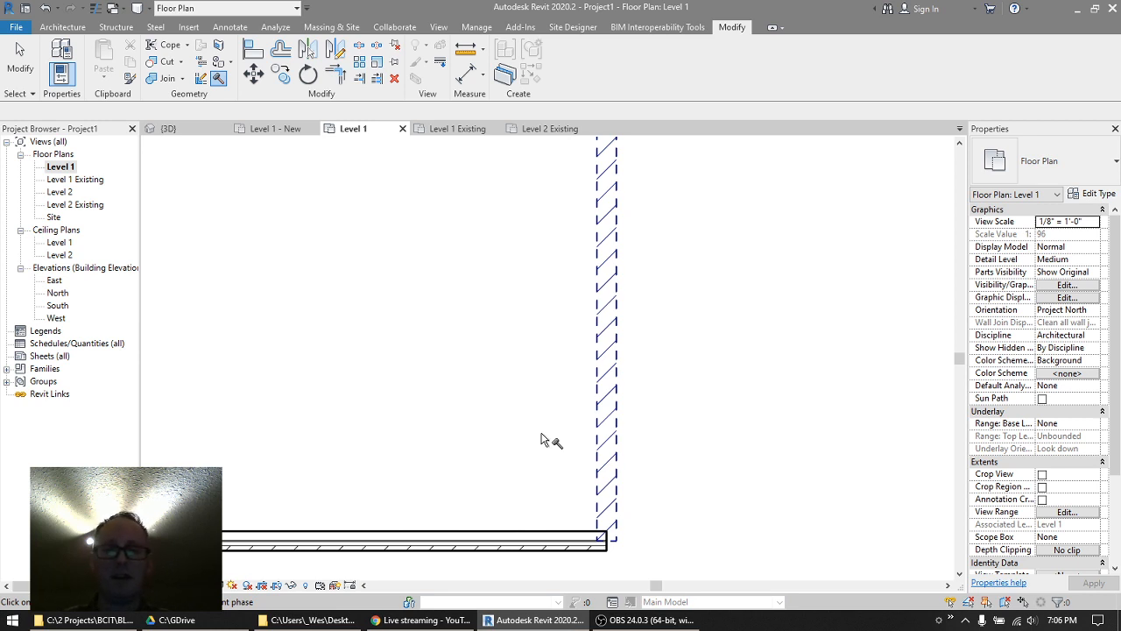
pyautogui.scroll(-4, 542, 440)
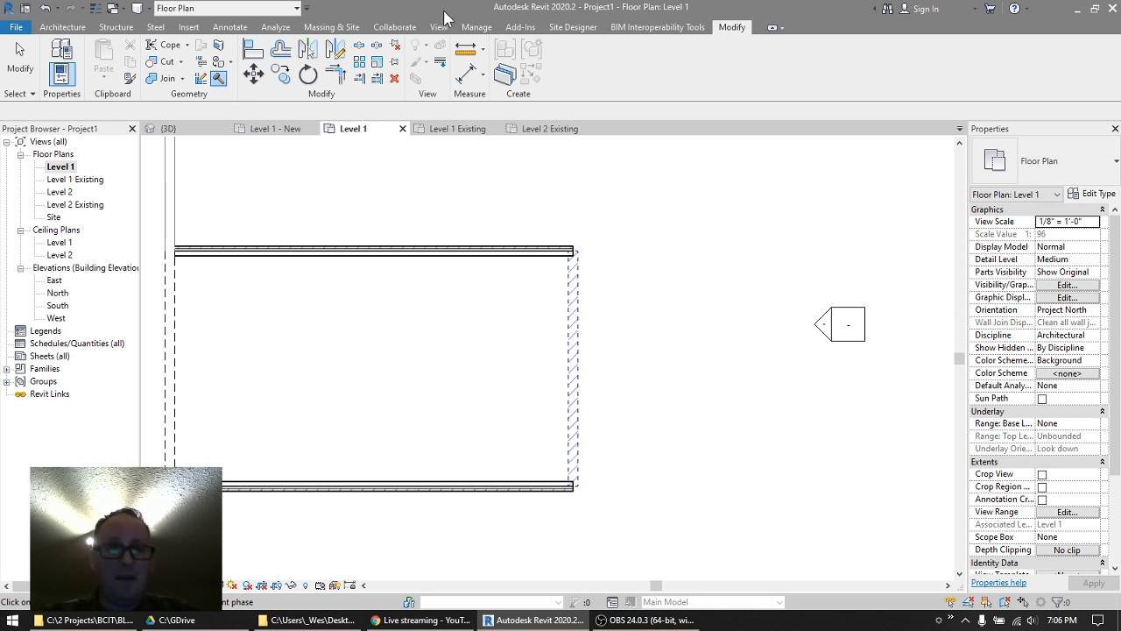
# - Review the project's phase filters and the display options offered for New elements in the Show Complete filter
pyautogui.click(484, 32)
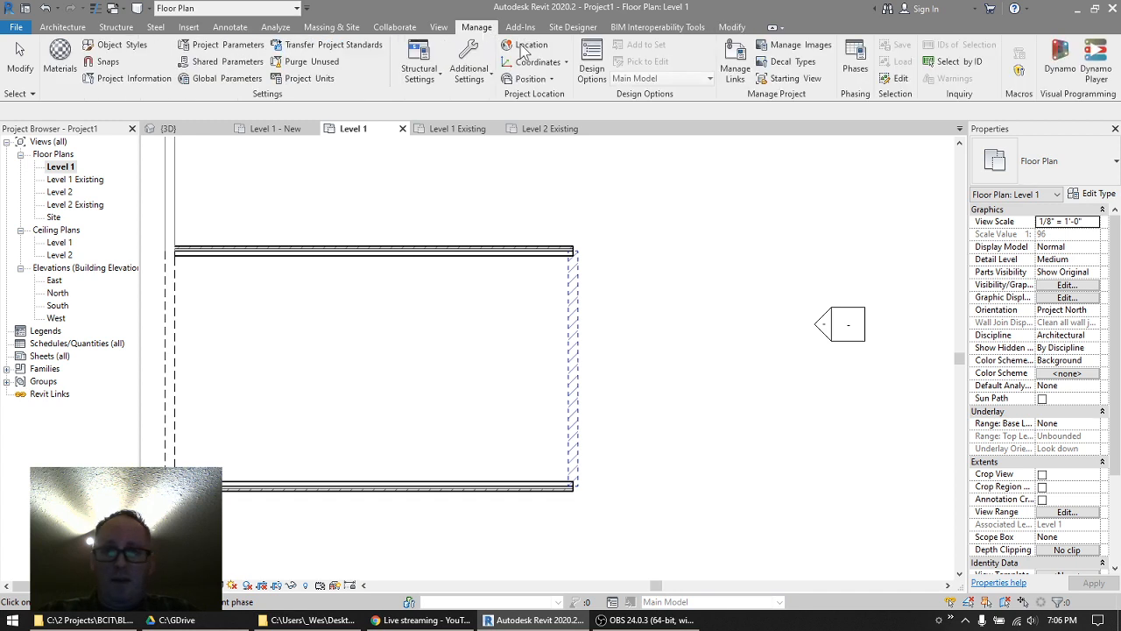
pyautogui.click(856, 61)
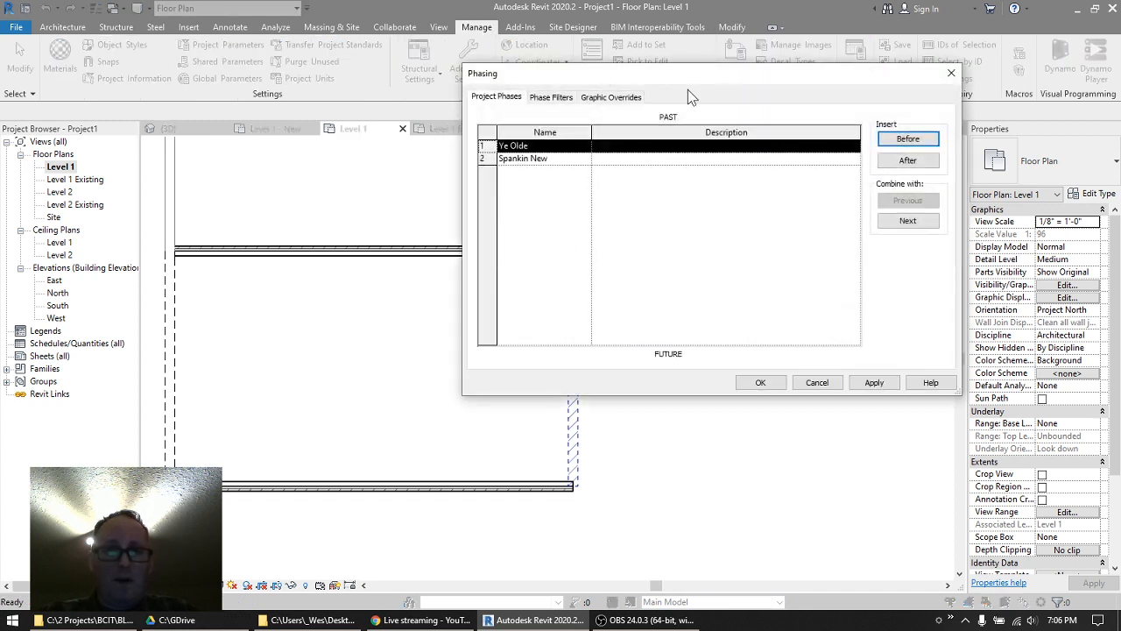
pyautogui.click(552, 98)
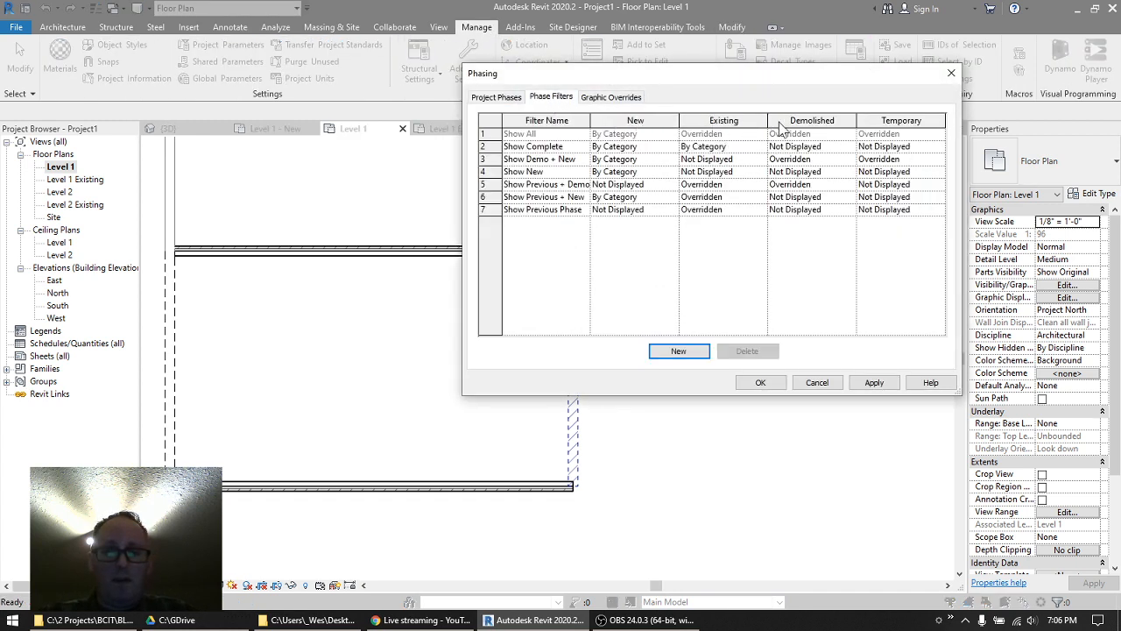
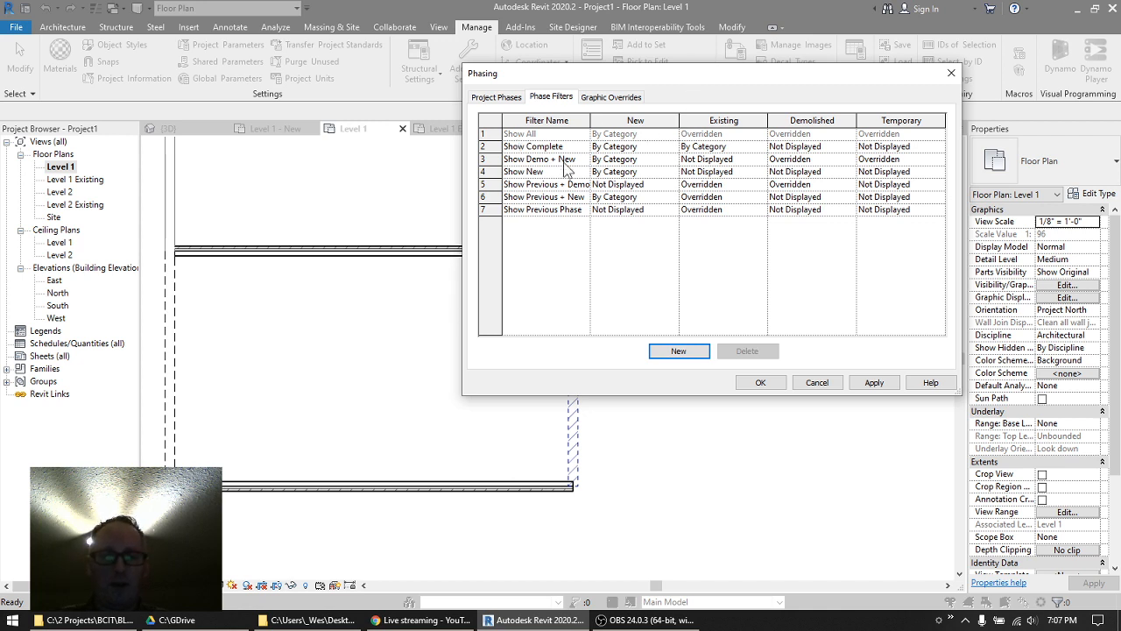
pyautogui.click(652, 147)
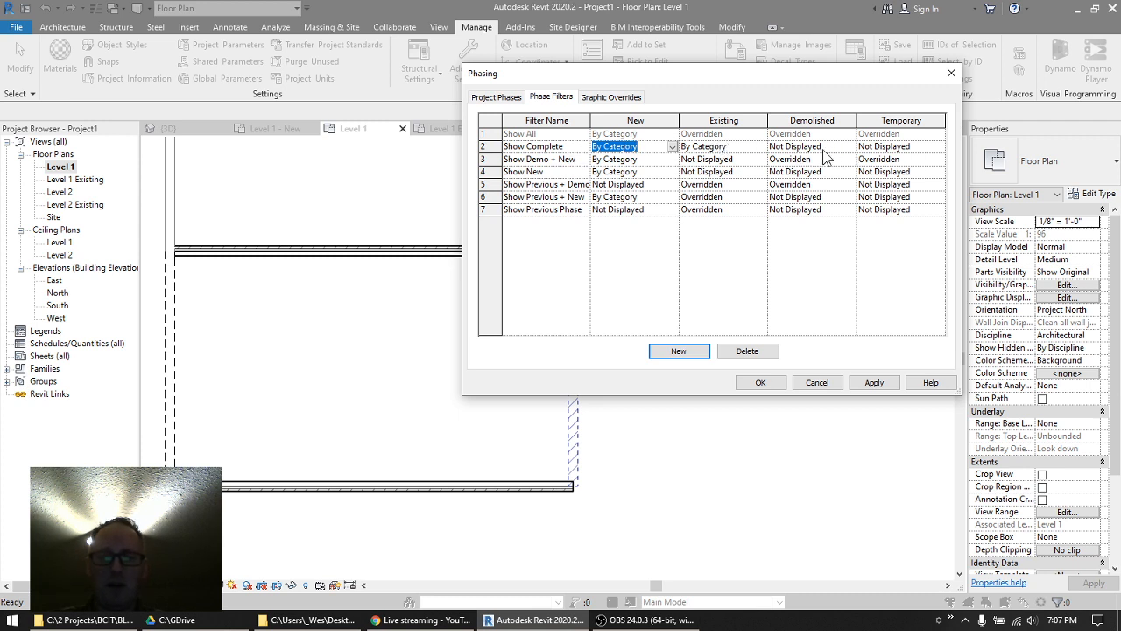
pyautogui.click(672, 147)
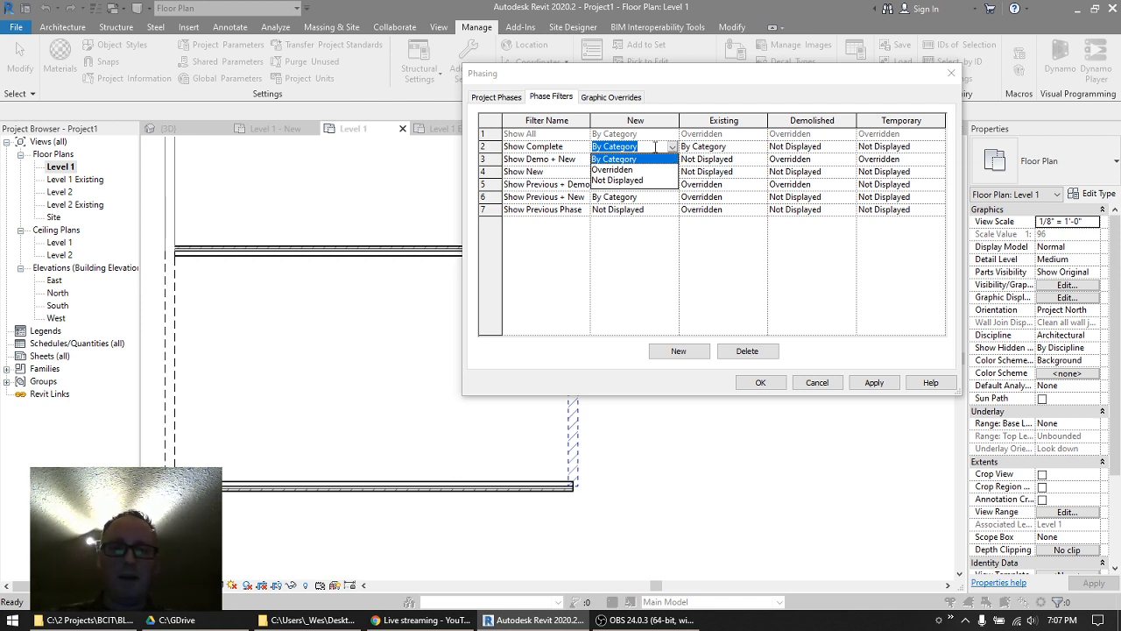
pyautogui.click(655, 147)
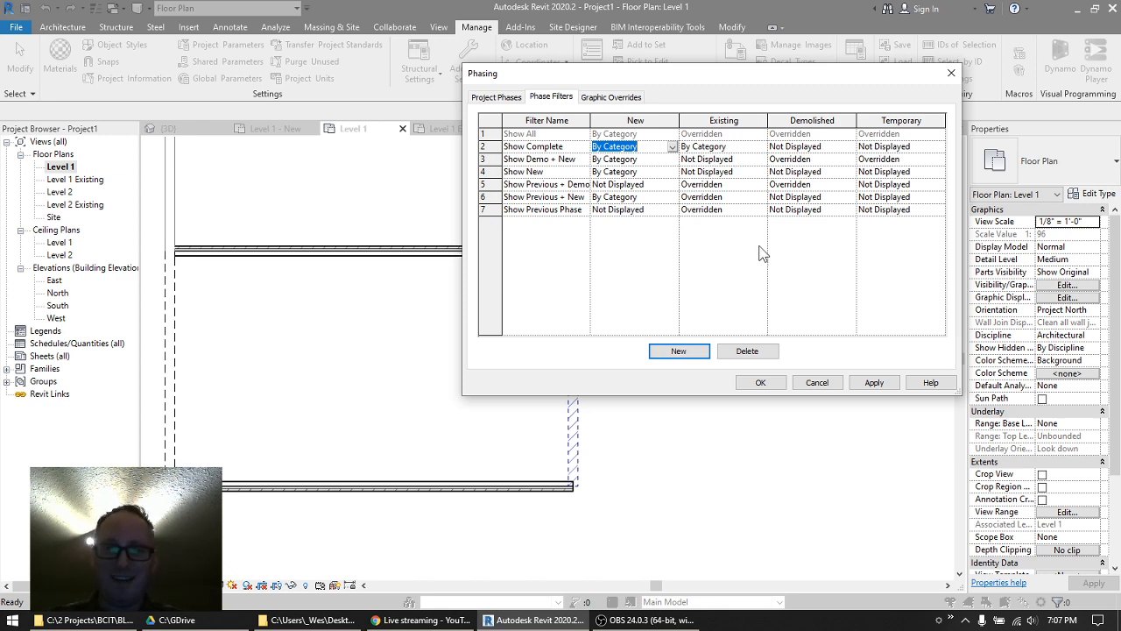
pyautogui.click(760, 382)
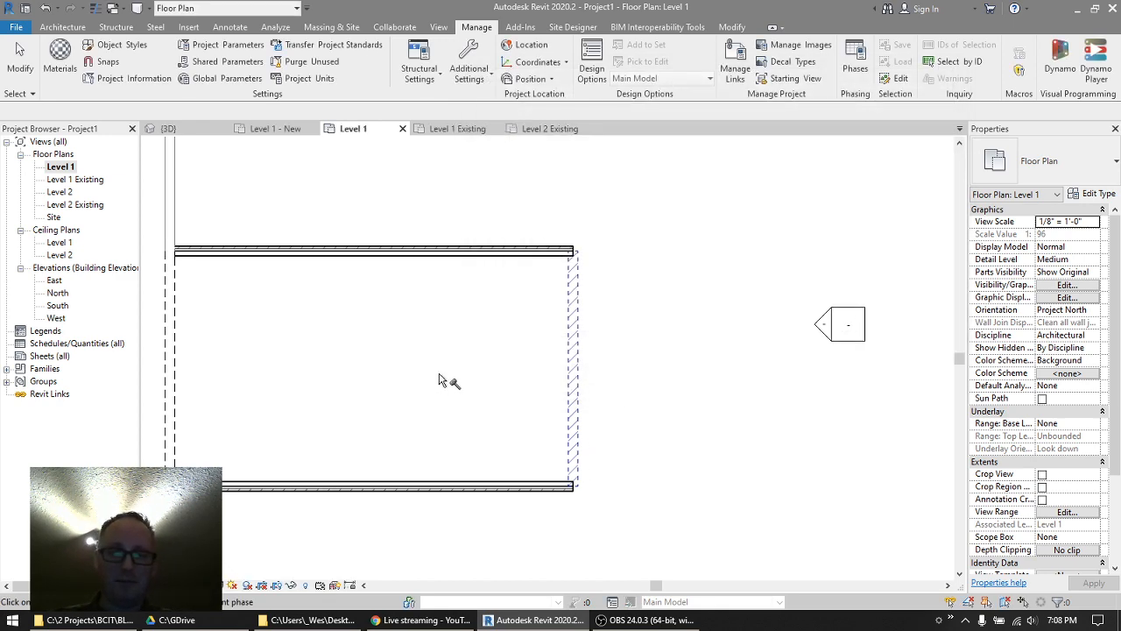
# - Set the Level 1 view's phase filter to Show Complete and inspect the walls around the opening to the addition
pyautogui.click(1116, 558)
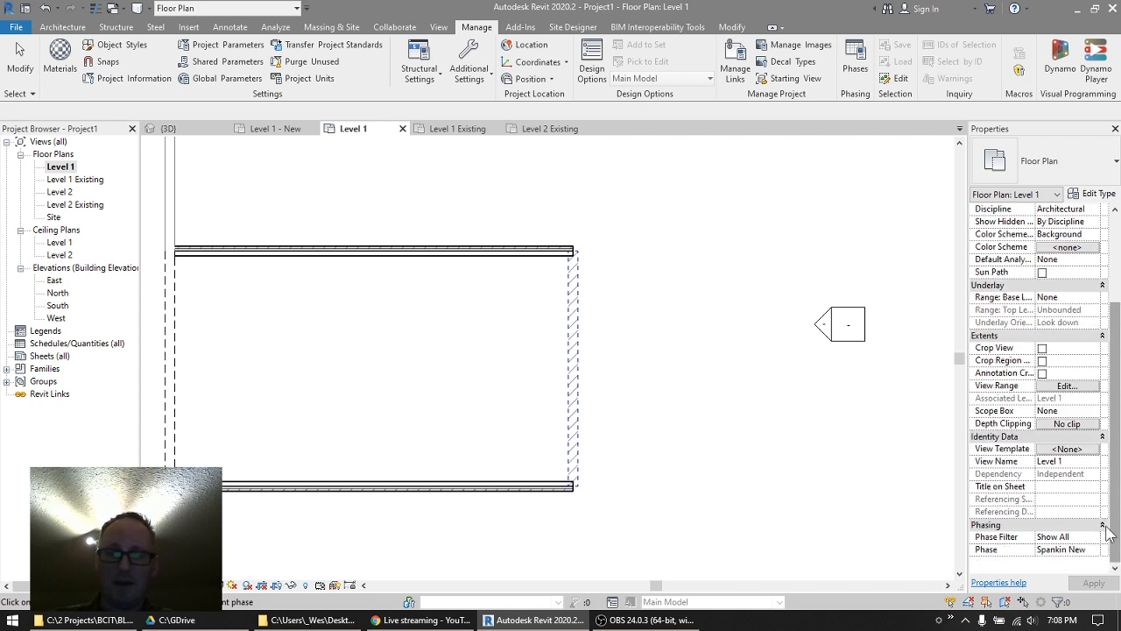
pyautogui.click(1085, 551)
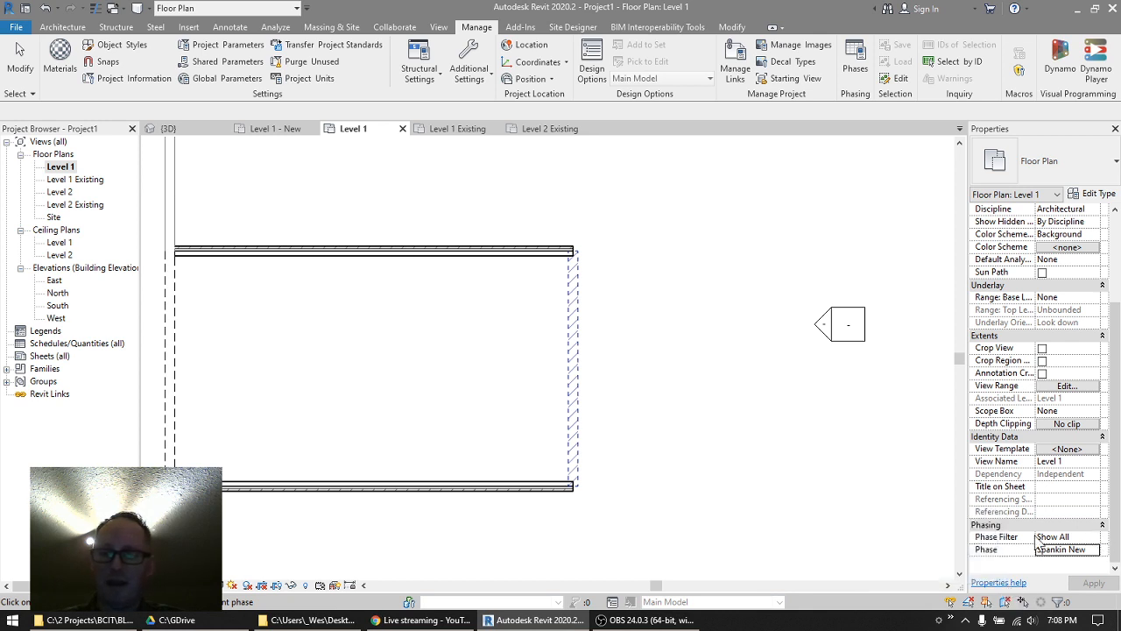
pyautogui.click(1094, 537)
pyautogui.click(1094, 537)
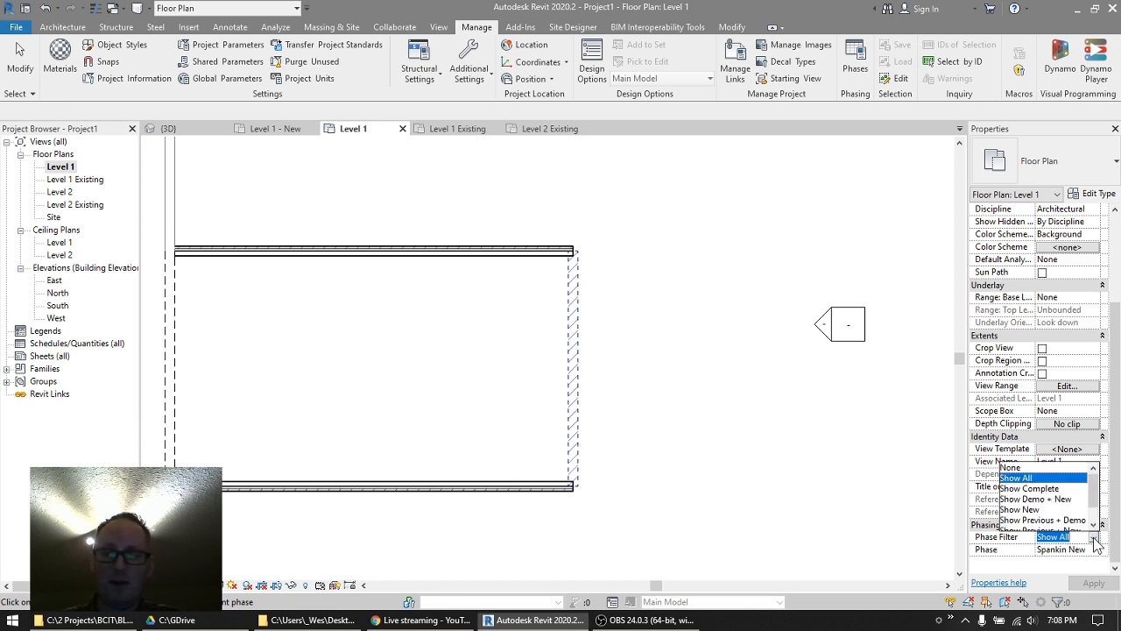
pyautogui.click(1094, 537)
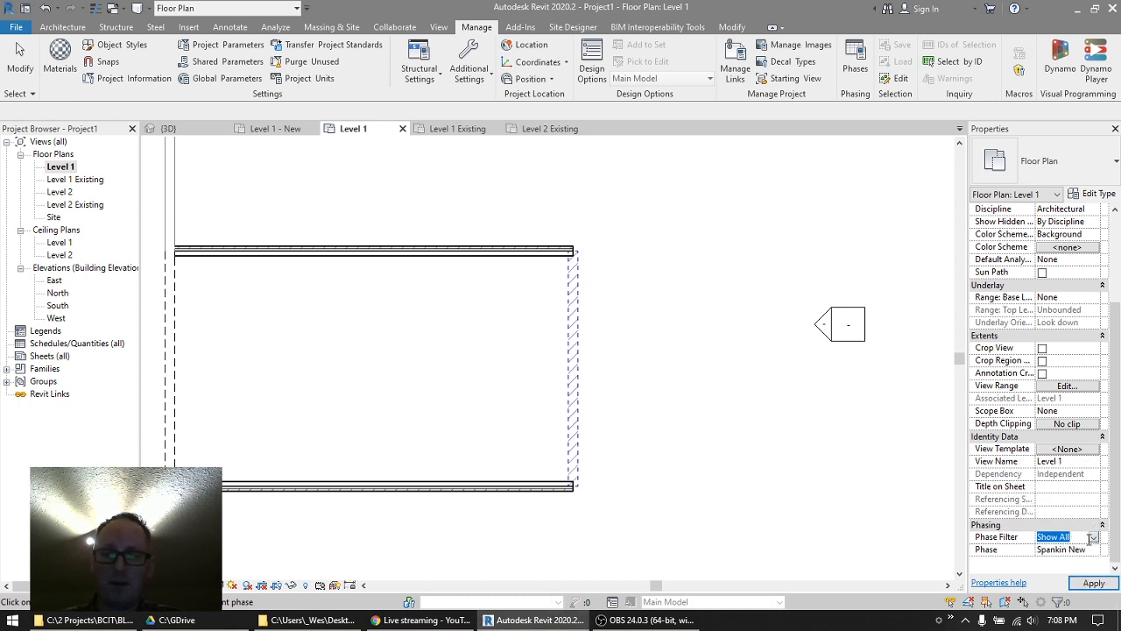
pyautogui.click(1094, 538)
pyautogui.click(1065, 489)
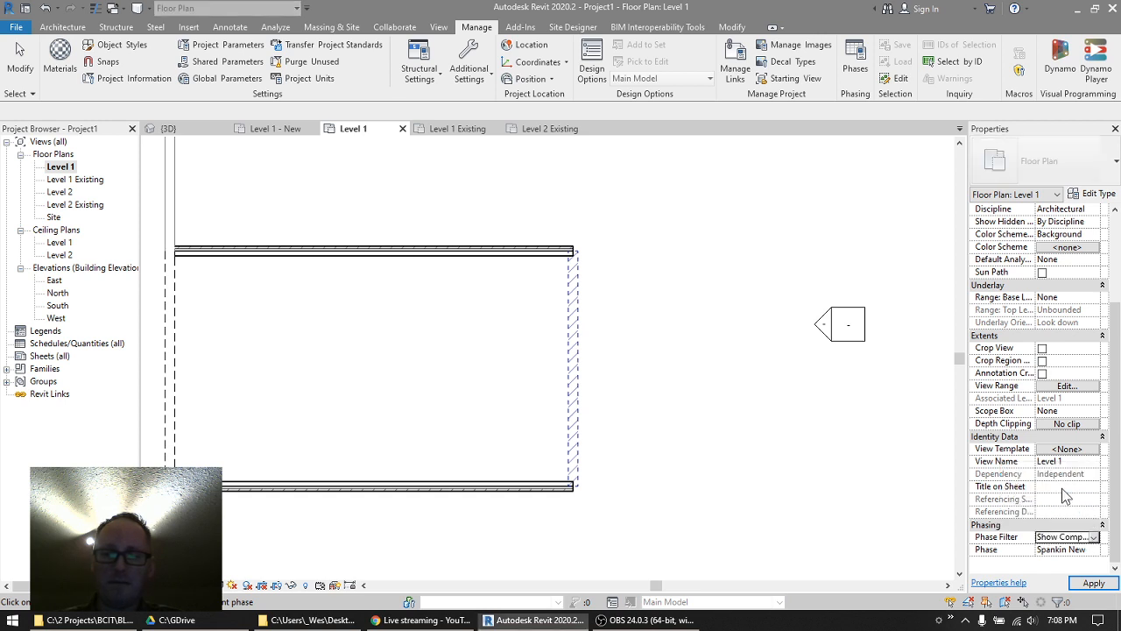
pyautogui.scroll(-3, 531, 329)
pyautogui.moveTo(432, 324); pyautogui.dragTo(712, 373, button='middle')
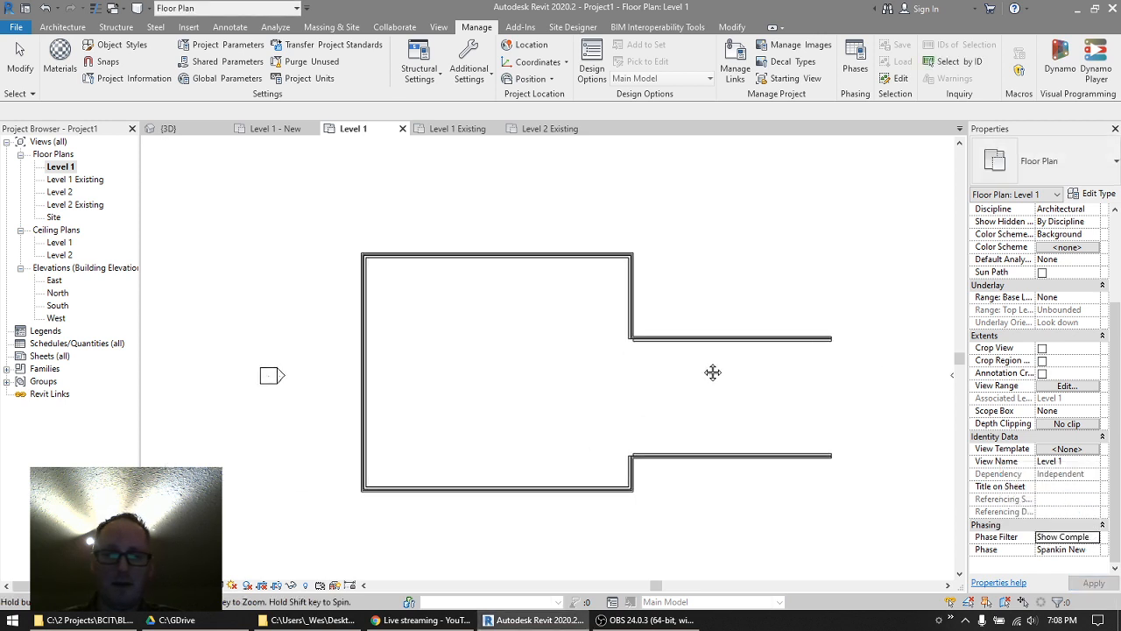
pyautogui.scroll(3, 669, 332)
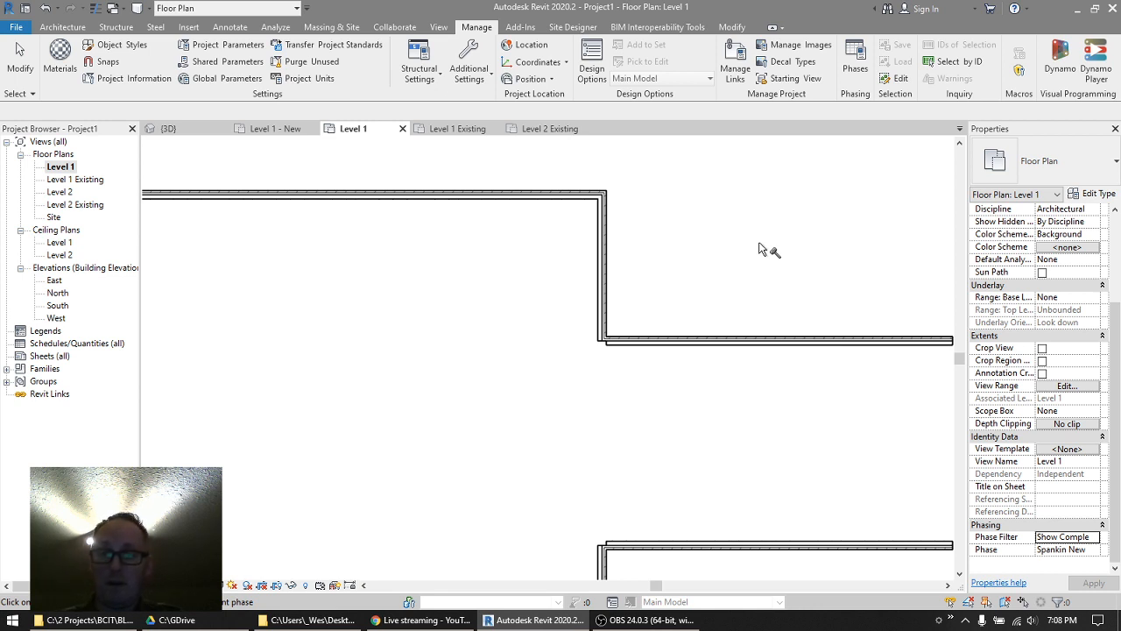
pyautogui.moveTo(791, 195); pyautogui.dragTo(625, 183, button='middle')
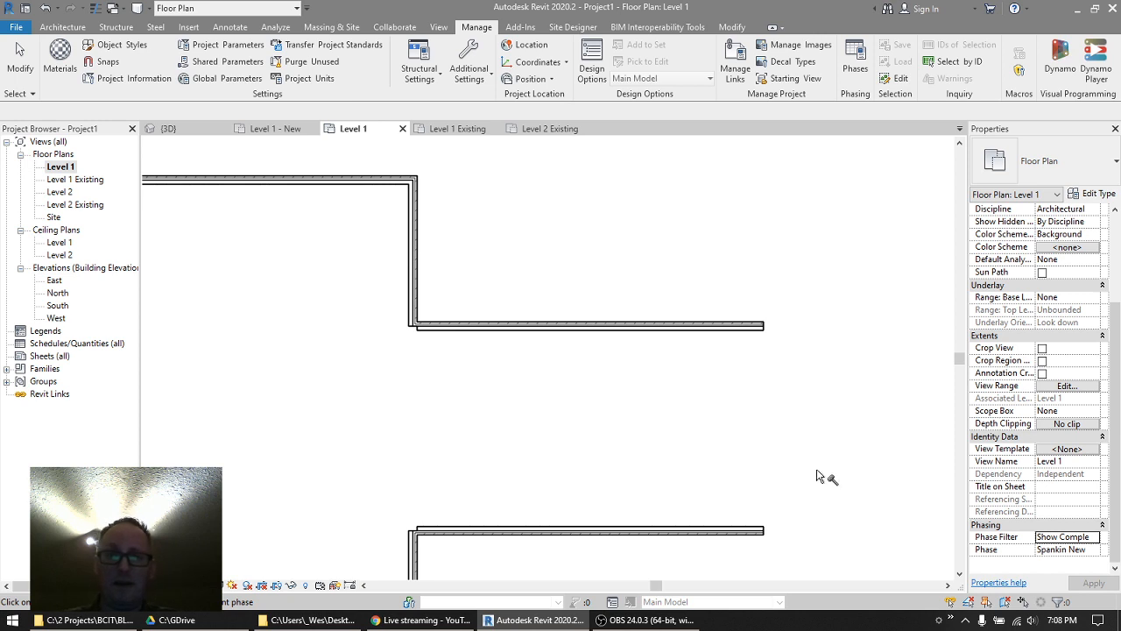
# - Compare how the Show All, Show Complete and Show Previous Phase filters treat New, Existing, Demolished and Temporary elements
pyautogui.click(855, 69)
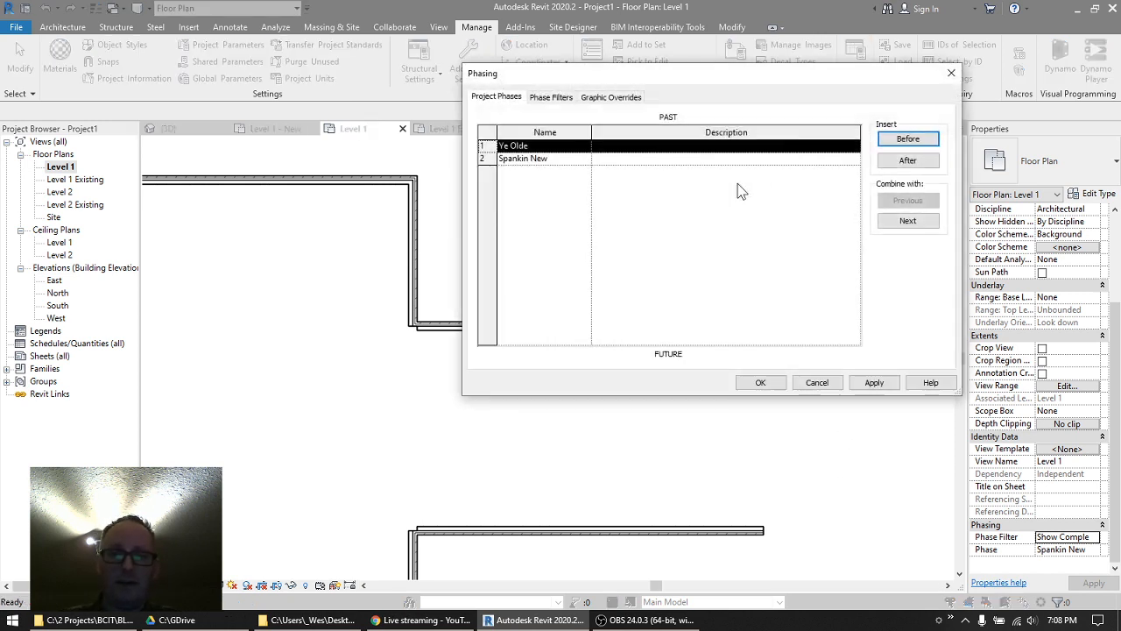
pyautogui.click(551, 99)
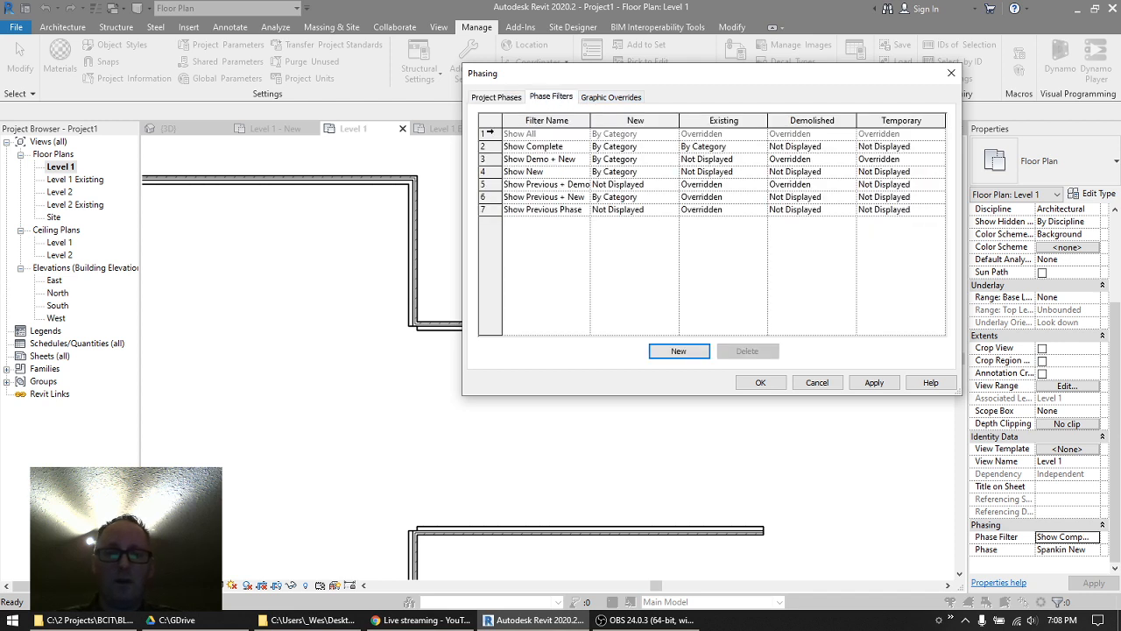
pyautogui.click(488, 134)
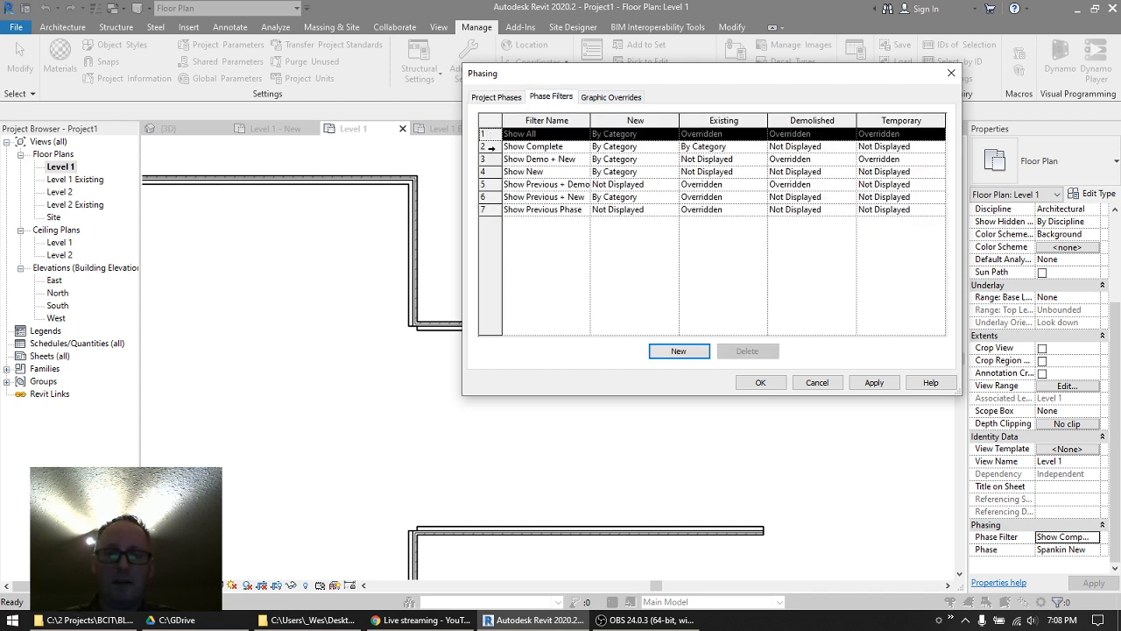
pyautogui.click(489, 148)
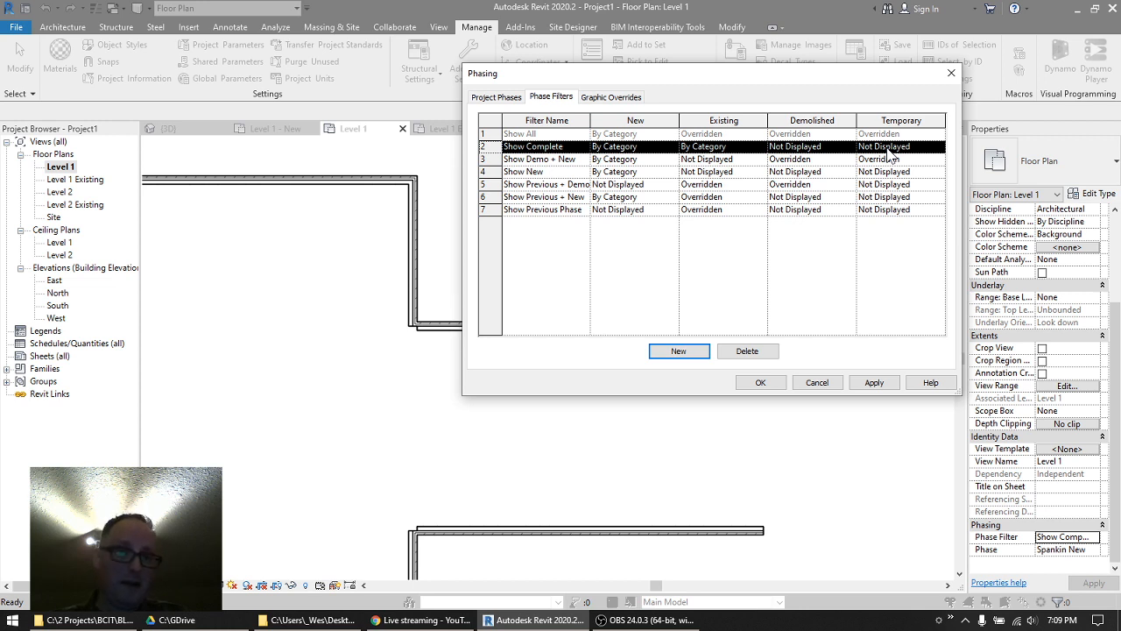
pyautogui.click(485, 134)
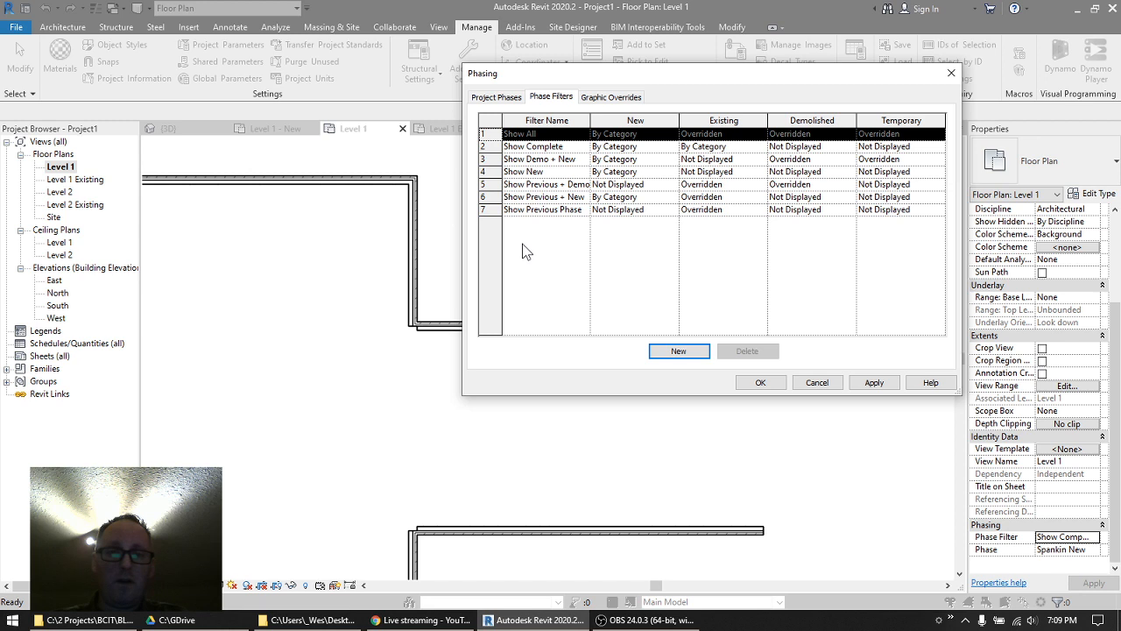
pyautogui.click(530, 210)
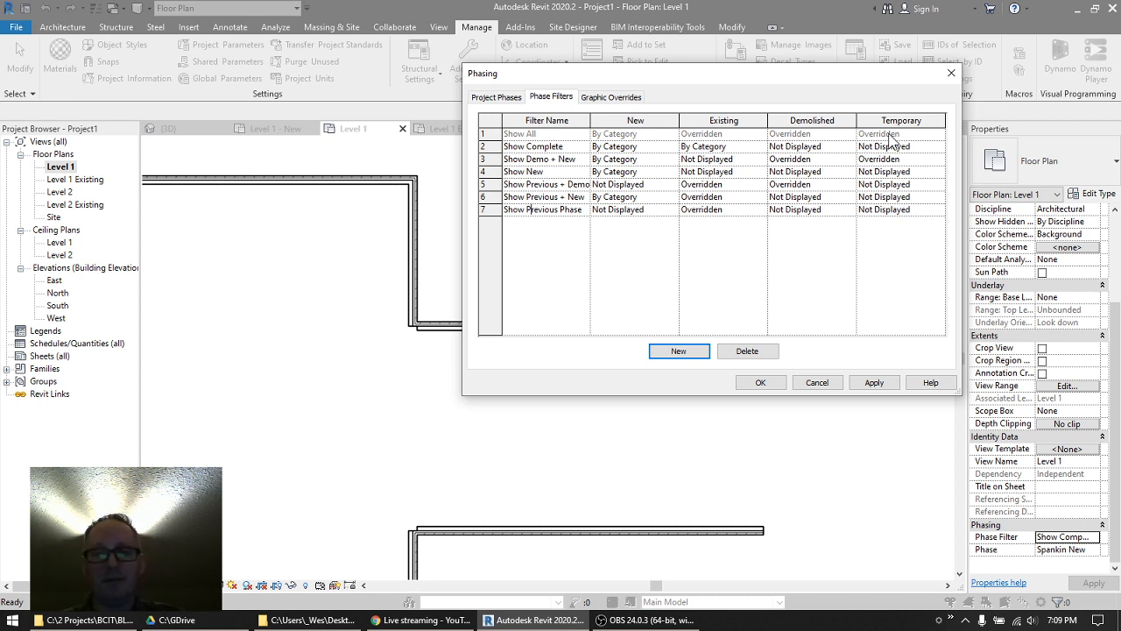
# - Relate the filters' Overridden setting to the phase graphic overrides, and examine the pattern, color and weight of the Demolished status's cut lines
pyautogui.click(623, 98)
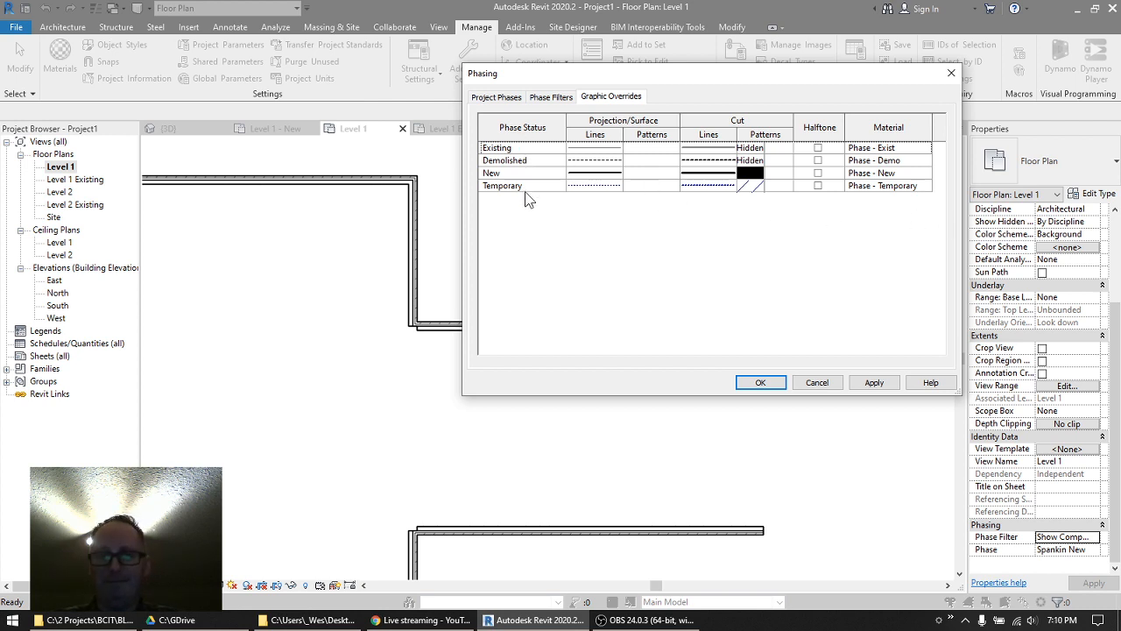
pyautogui.click(557, 98)
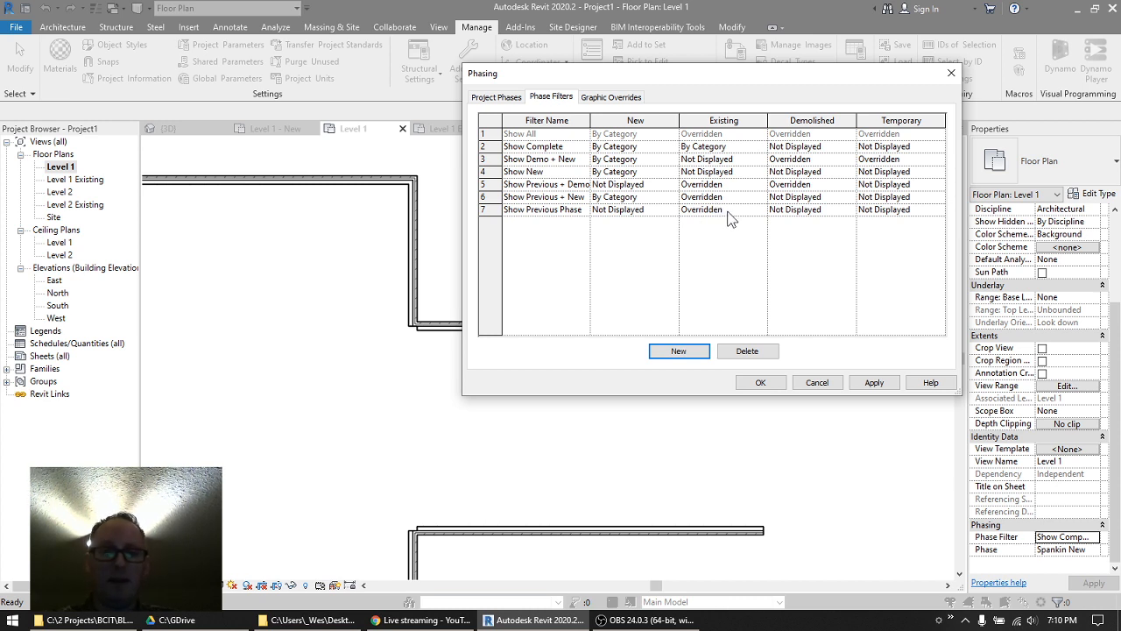
pyautogui.click(617, 97)
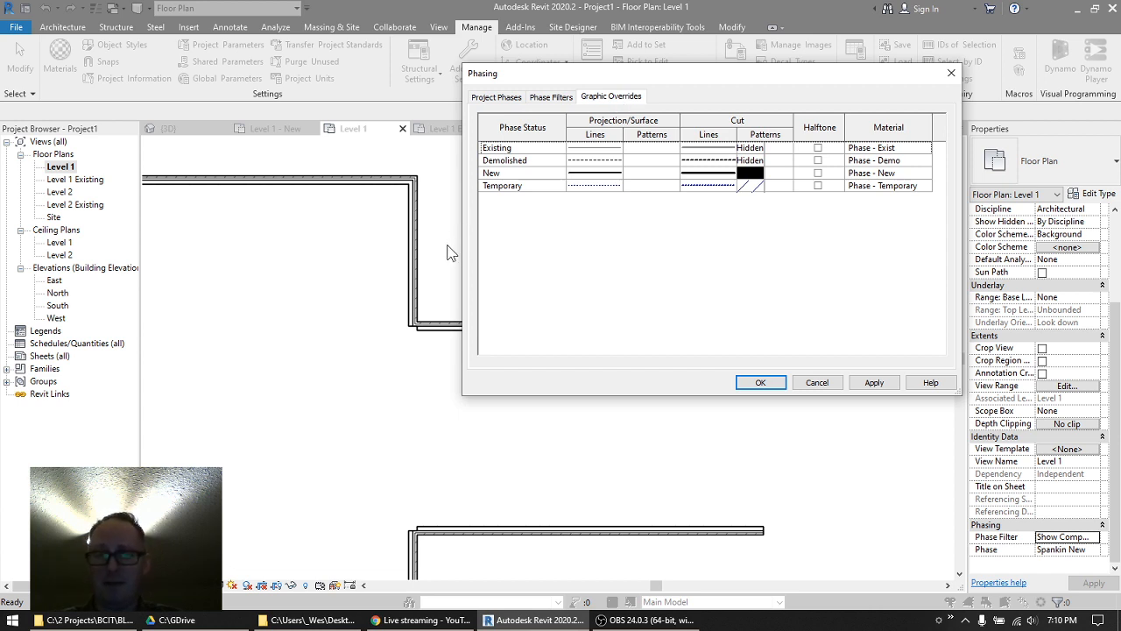
pyautogui.click(539, 161)
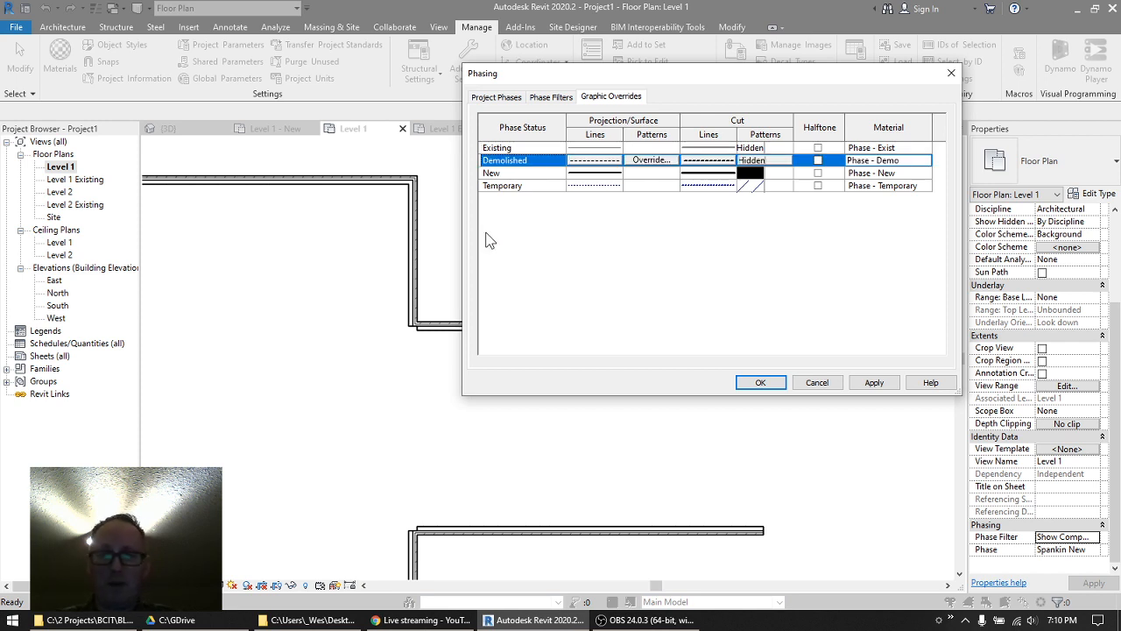
pyautogui.click(706, 168)
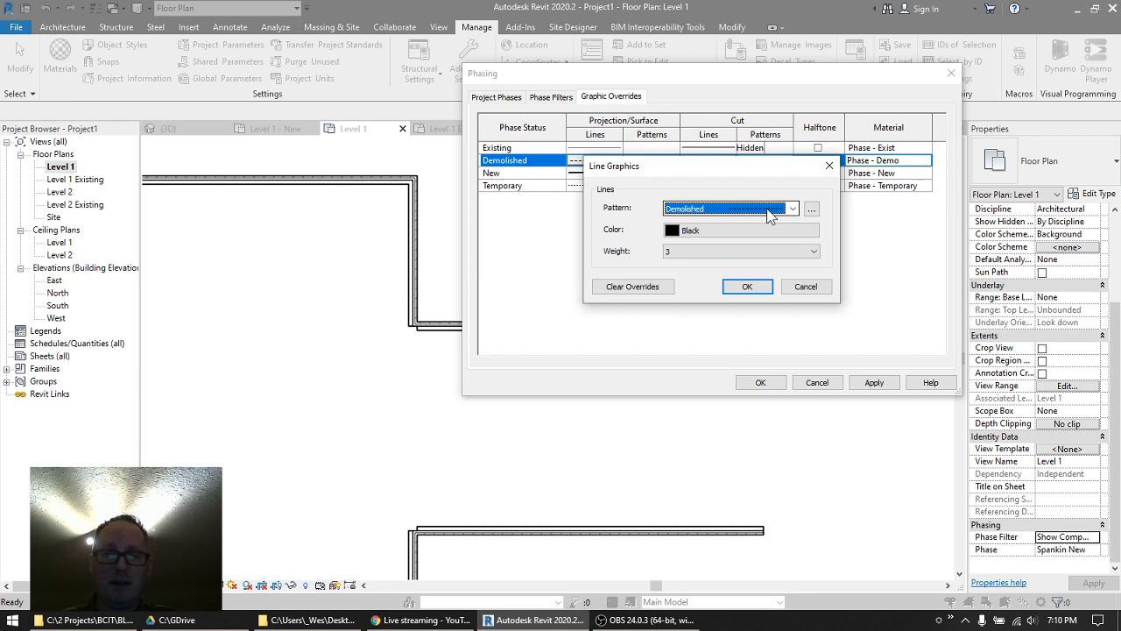
pyautogui.click(752, 287)
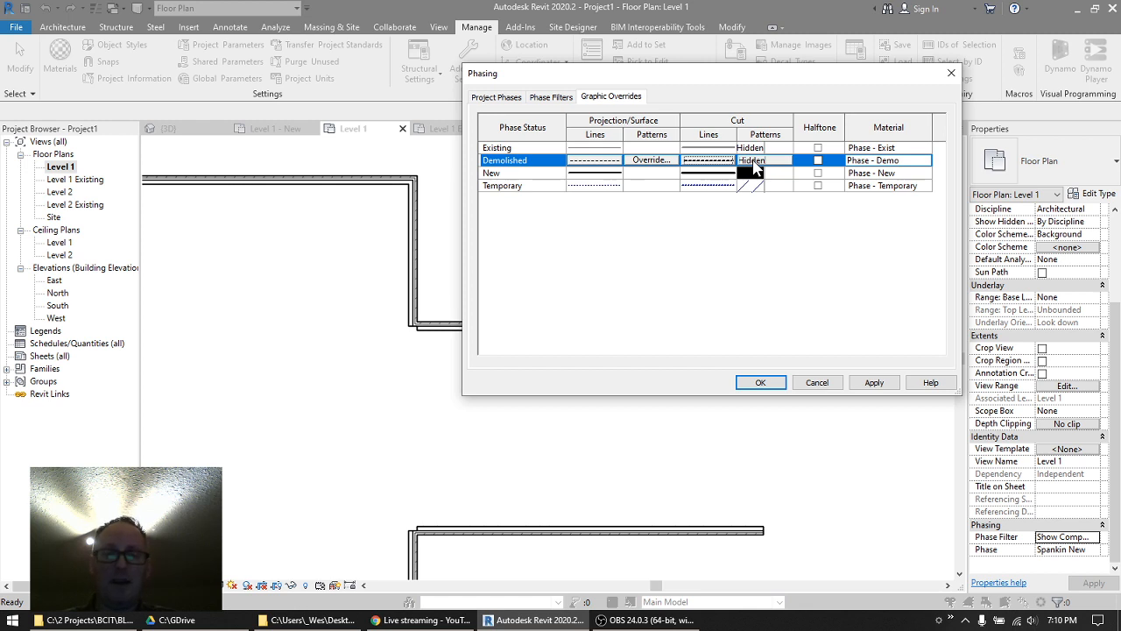
pyautogui.click(693, 162)
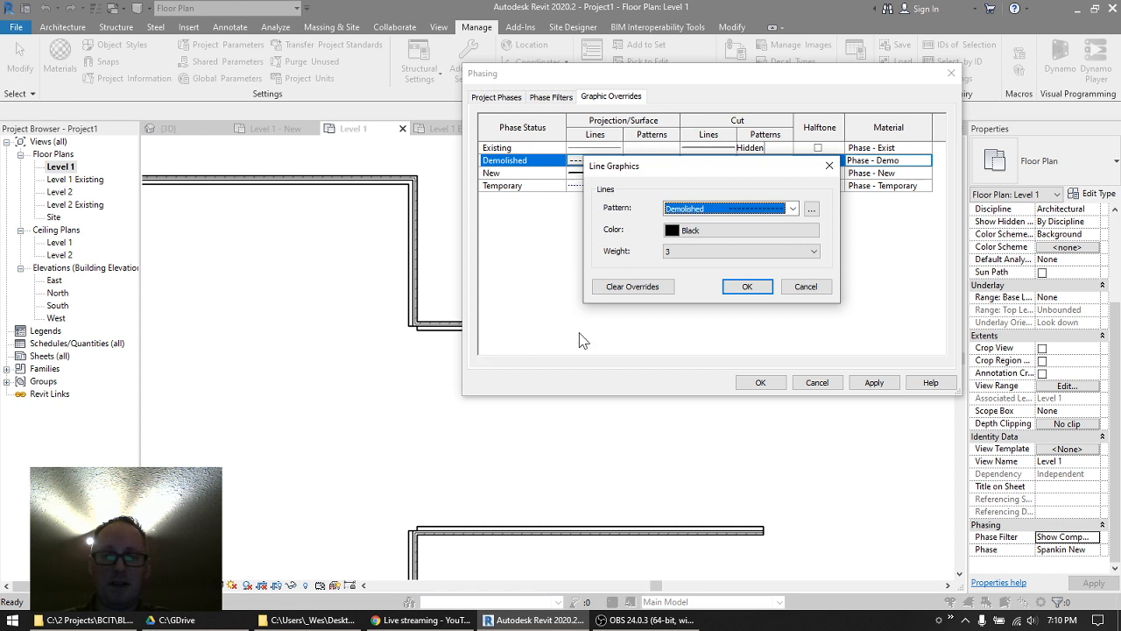
pyautogui.click(806, 286)
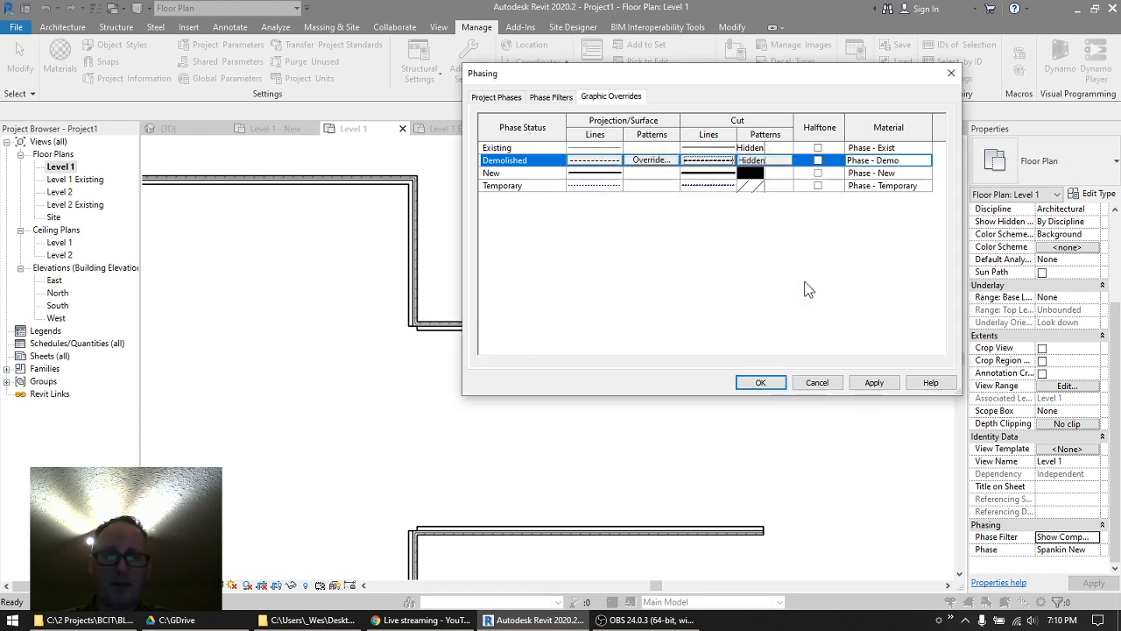
# - Examine the cut line graphics of the Existing and Temporary phase statuses, and close the phasing settings without saving changes
pyautogui.click(502, 148)
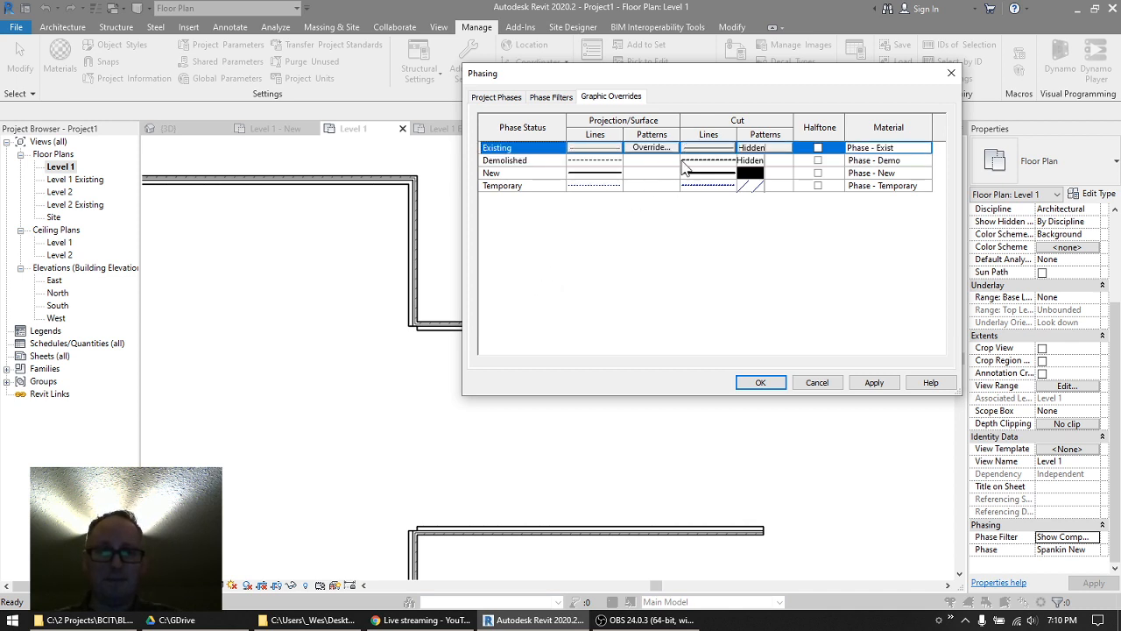
pyautogui.doubleClick(705, 151)
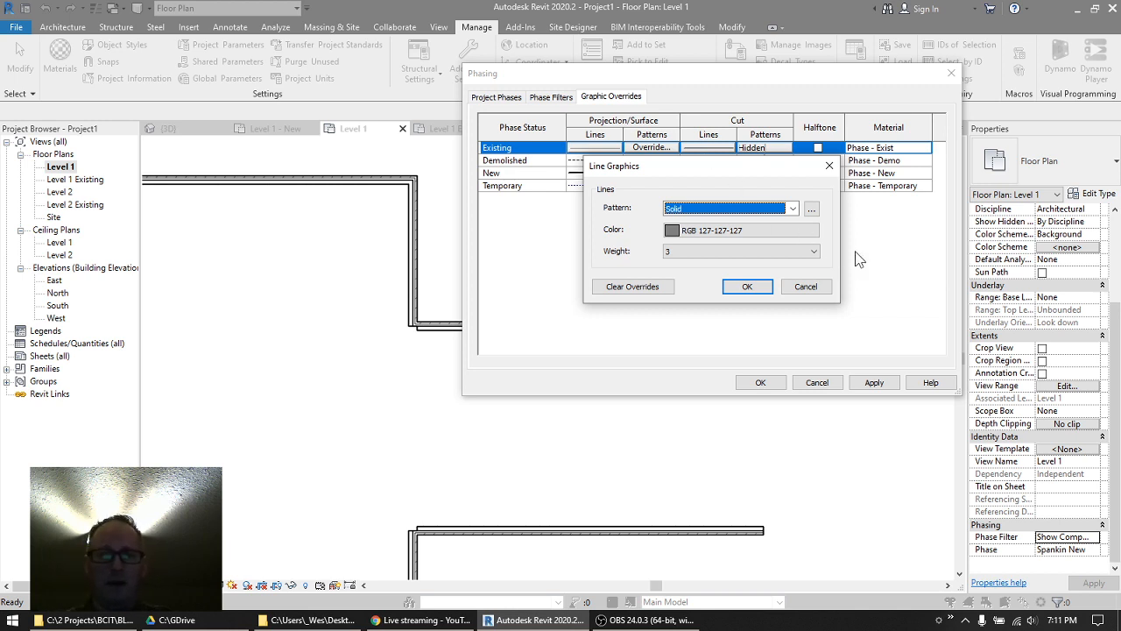
pyautogui.click(759, 291)
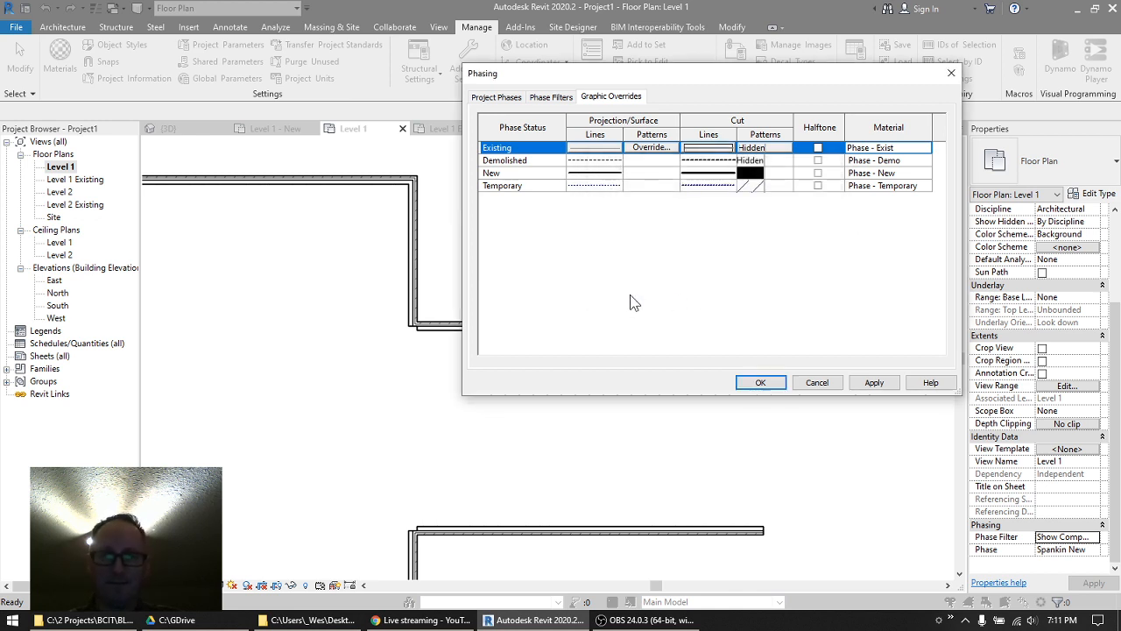
pyautogui.click(500, 174)
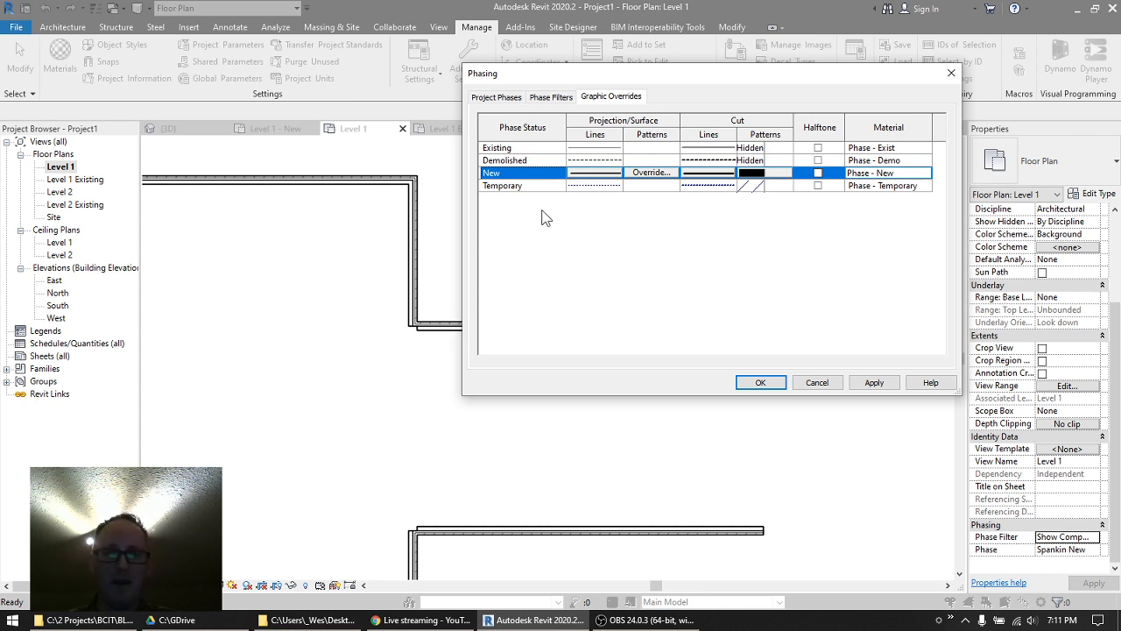
pyautogui.click(718, 193)
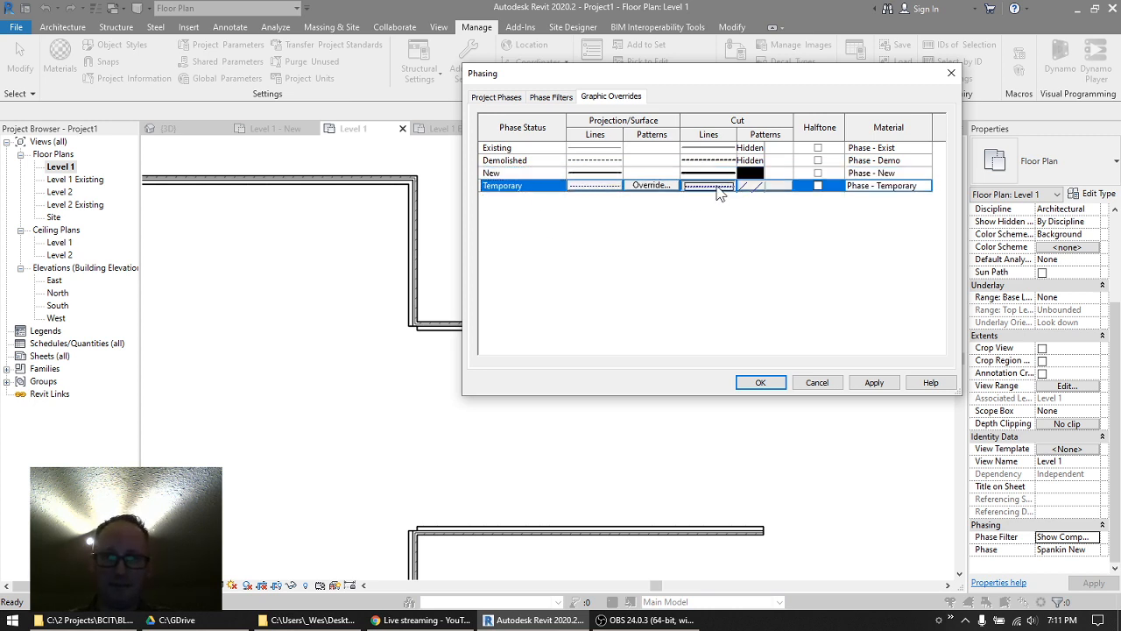
pyautogui.click(718, 186)
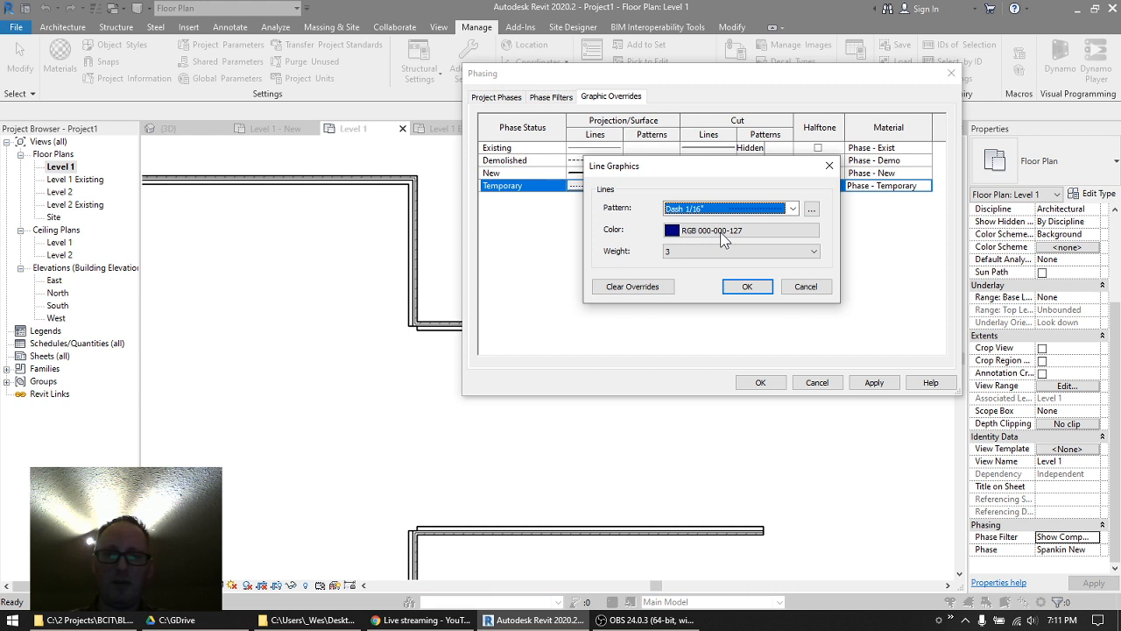
pyautogui.click(806, 286)
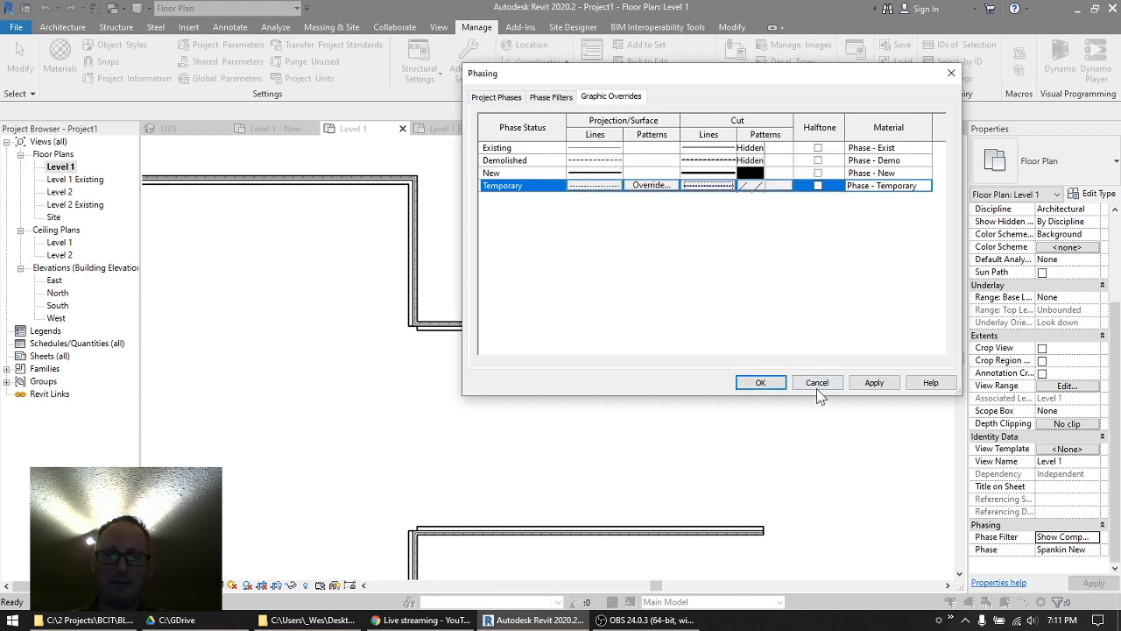
pyautogui.click(817, 382)
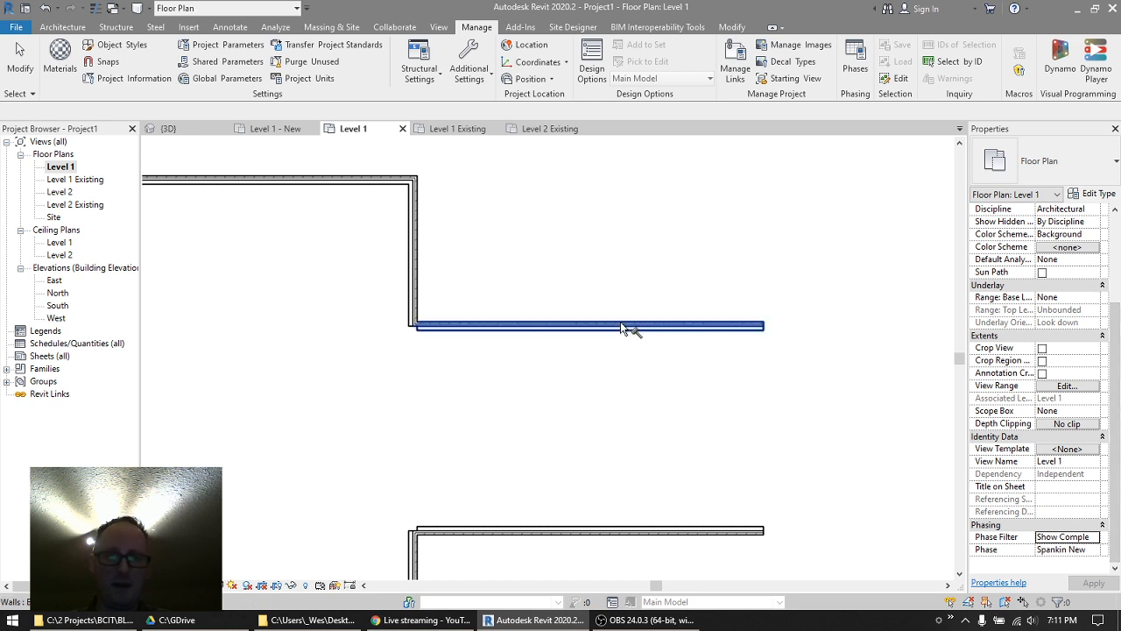
# - Check the Phase Created and Phase Demolished properties of the addition's upper wall
pyautogui.click(548, 325)
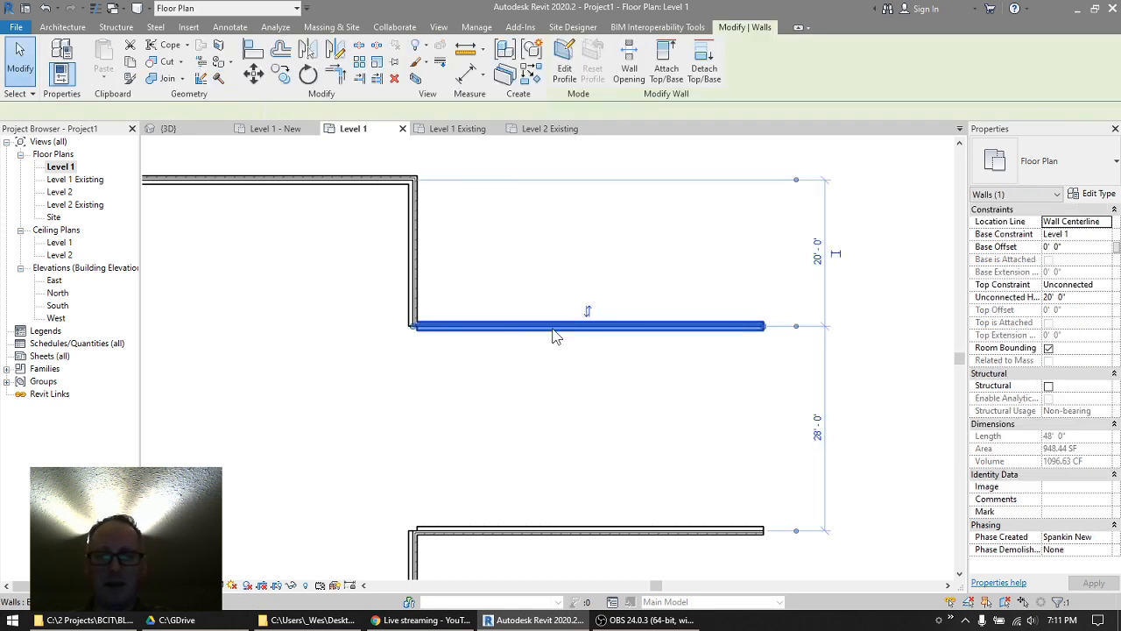
pyautogui.click(1105, 537)
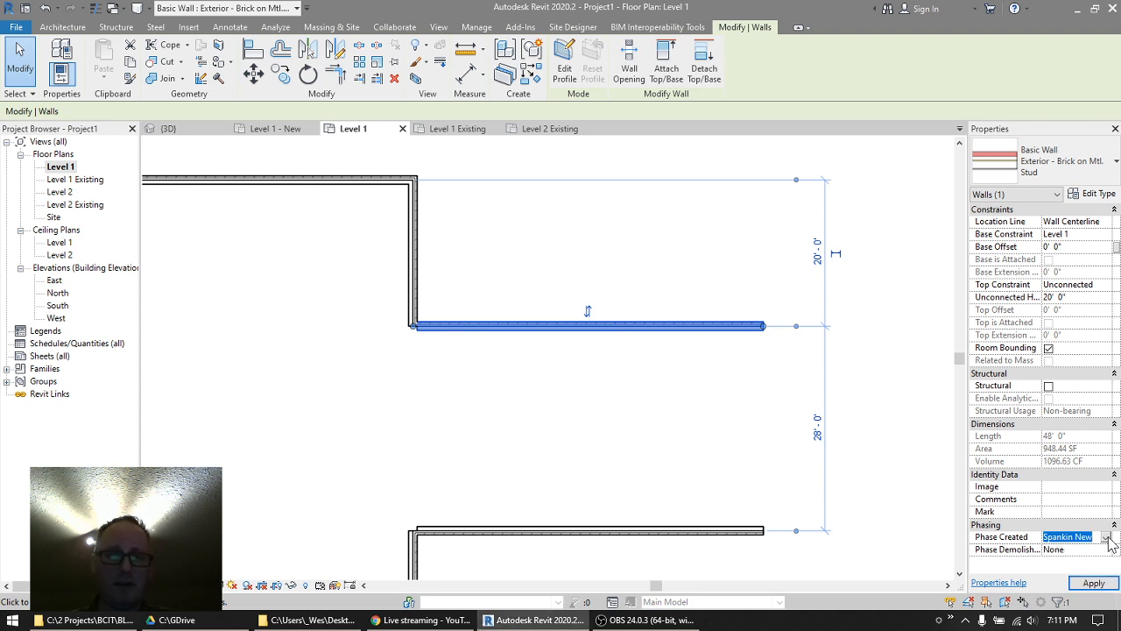
pyautogui.click(1087, 549)
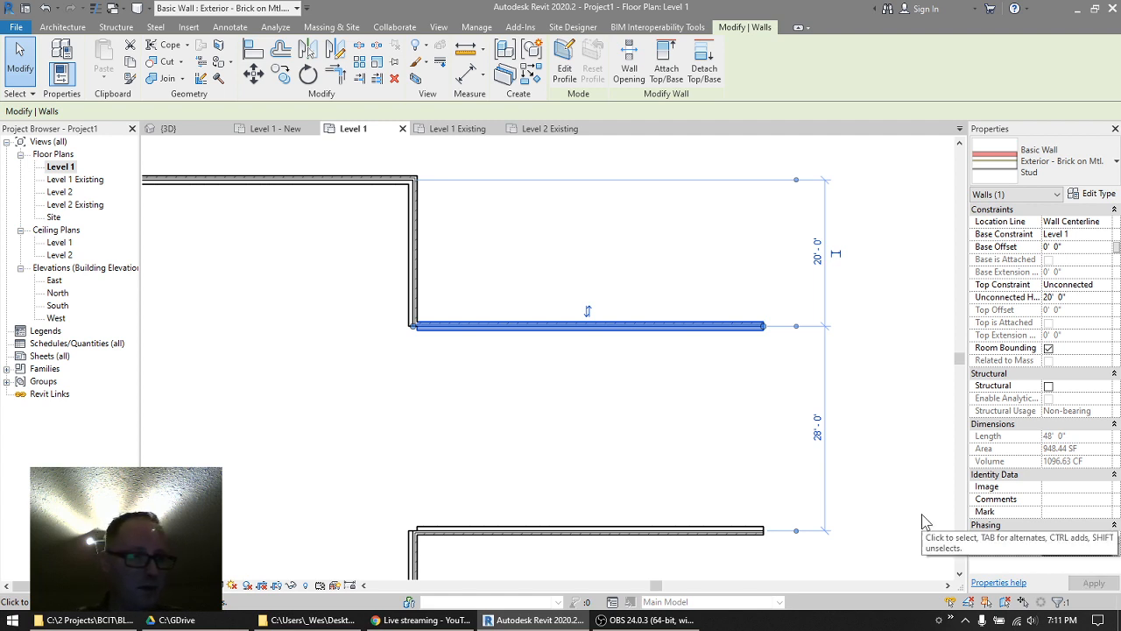
pyautogui.click(915, 465)
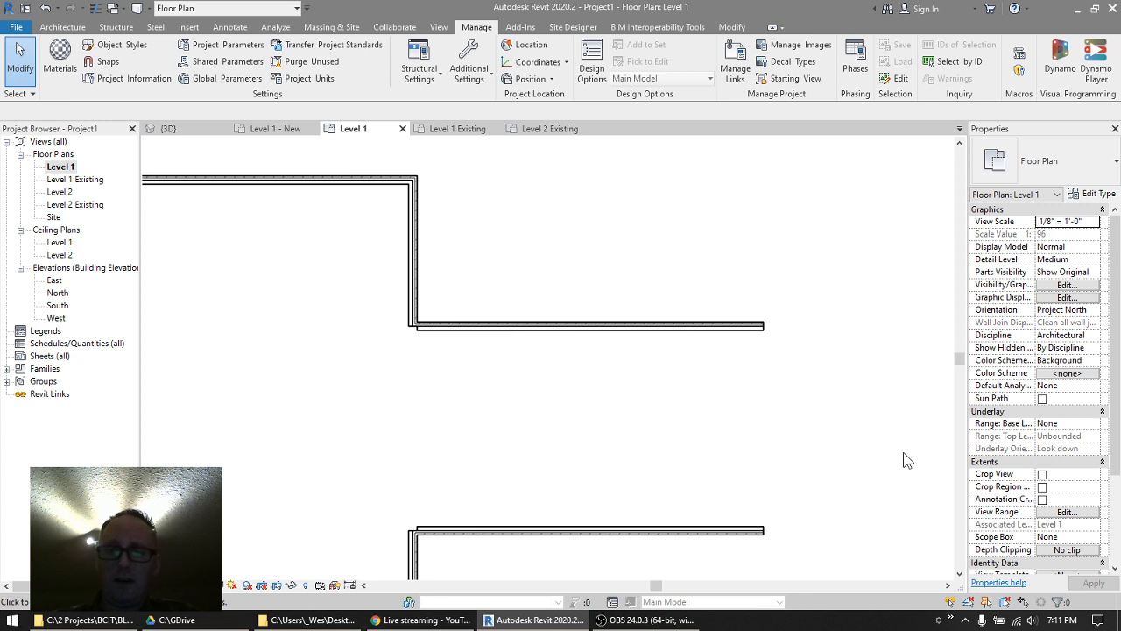
# - Set the Level 1 view's phase filter to Show All
pyautogui.scroll(-3, 1086, 545)
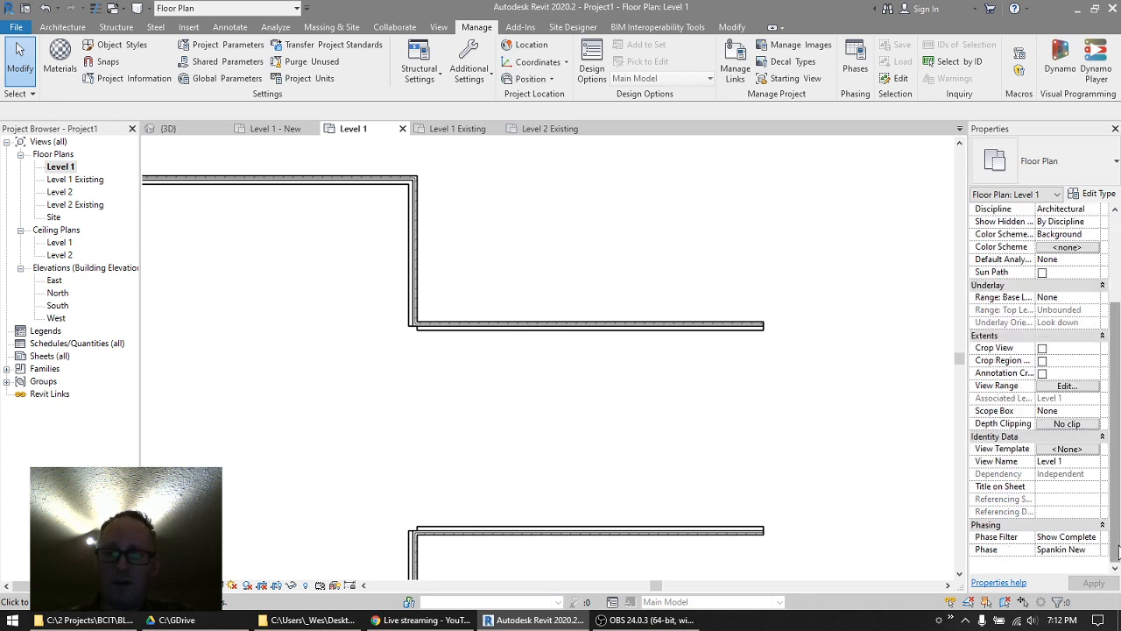
pyautogui.click(1067, 536)
pyautogui.click(1096, 536)
pyautogui.click(1038, 467)
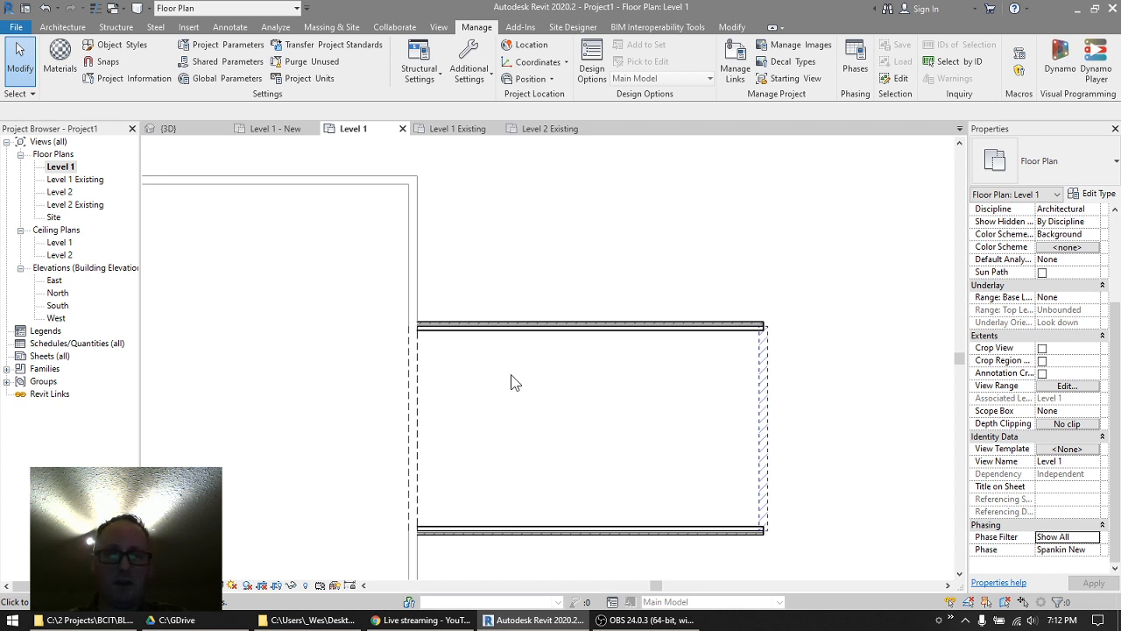
# - Restore the addition's demolished right end wall by setting its Phase Demolished property to None
pyautogui.click(732, 26)
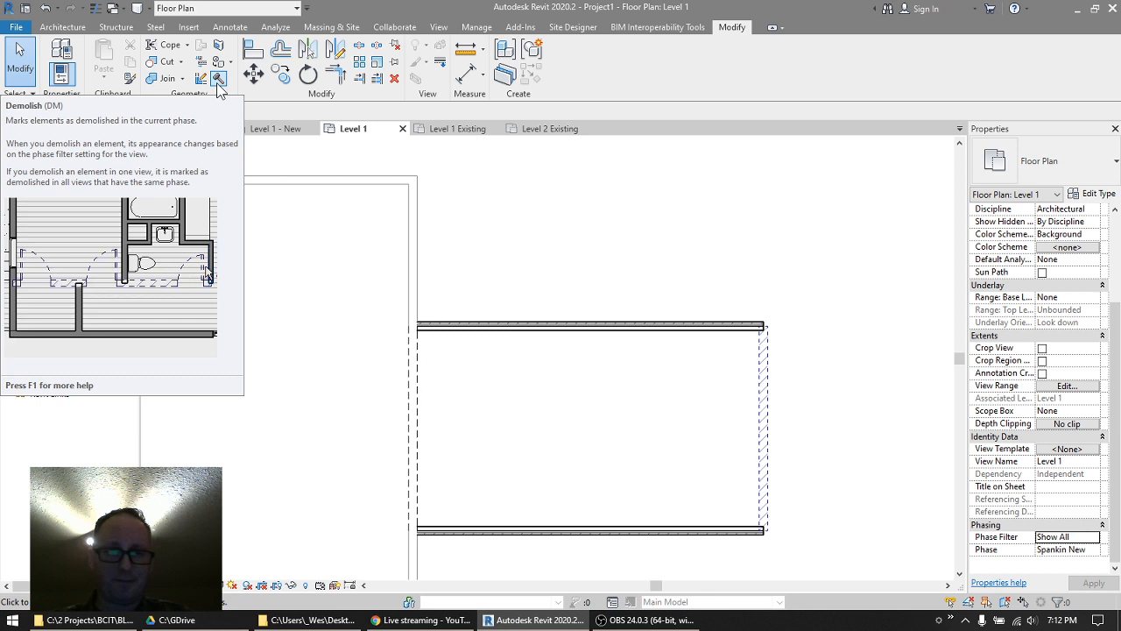
pyautogui.click(763, 410)
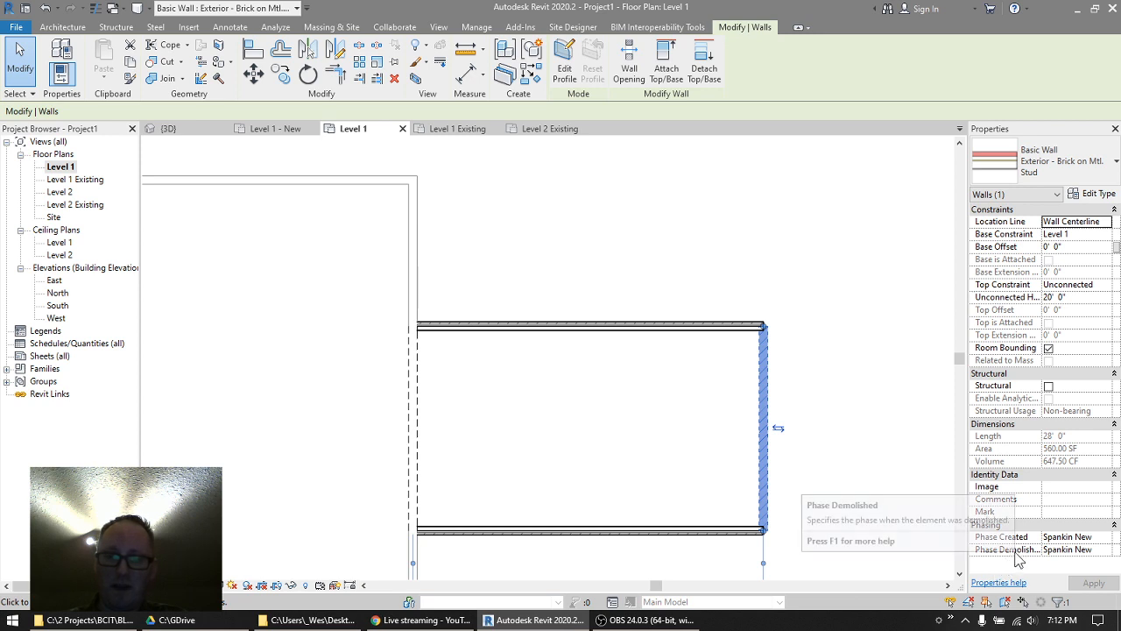
pyautogui.click(1102, 550)
pyautogui.click(1107, 549)
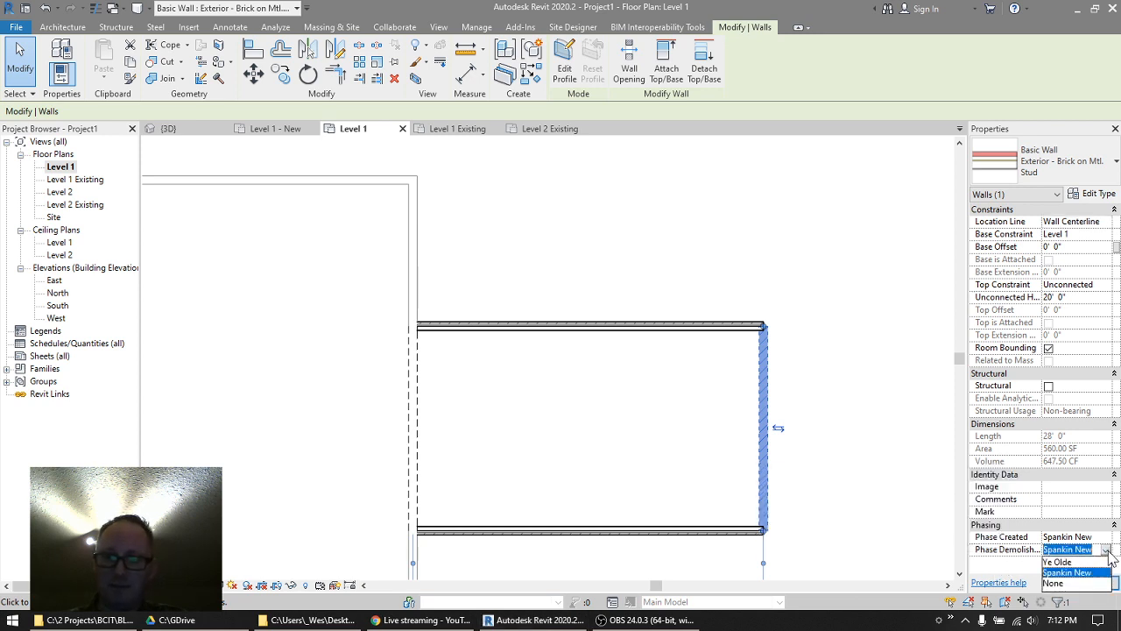
pyautogui.click(1059, 583)
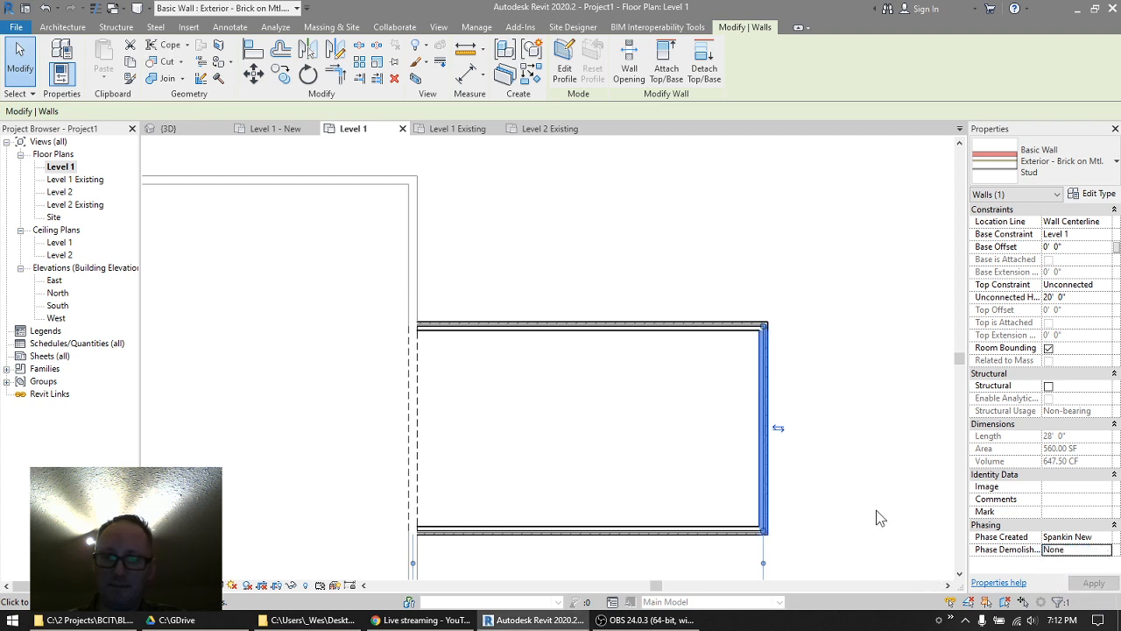
pyautogui.click(840, 564)
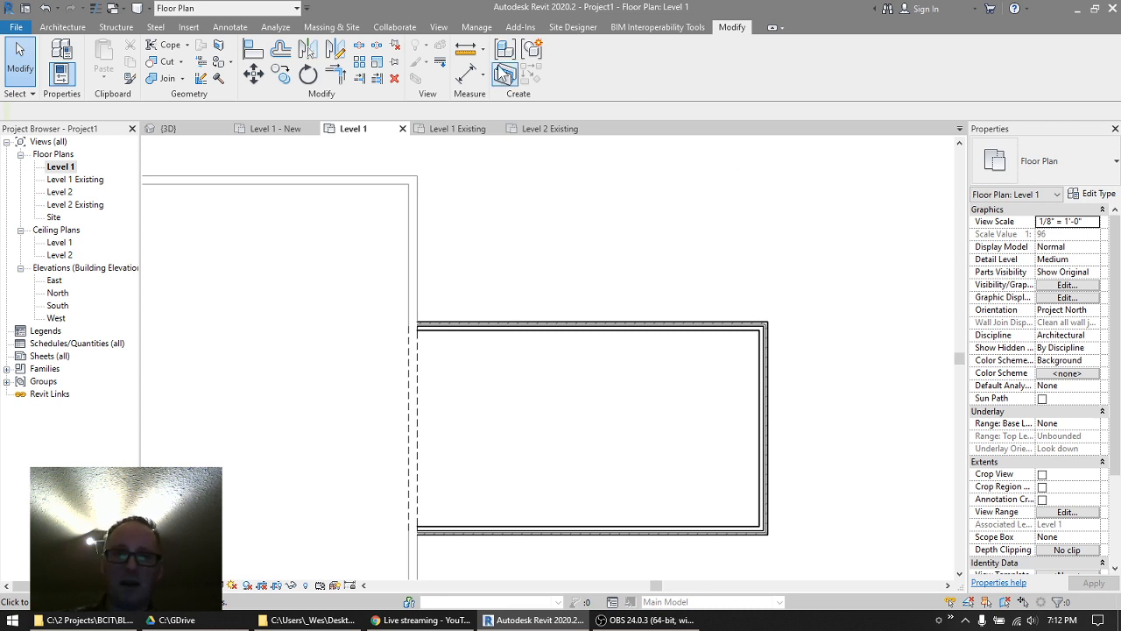
# - Review the project's phase filters in the phasing settings, and check the Level 1 view's phase filter and phase
pyautogui.click(477, 27)
pyautogui.click(856, 55)
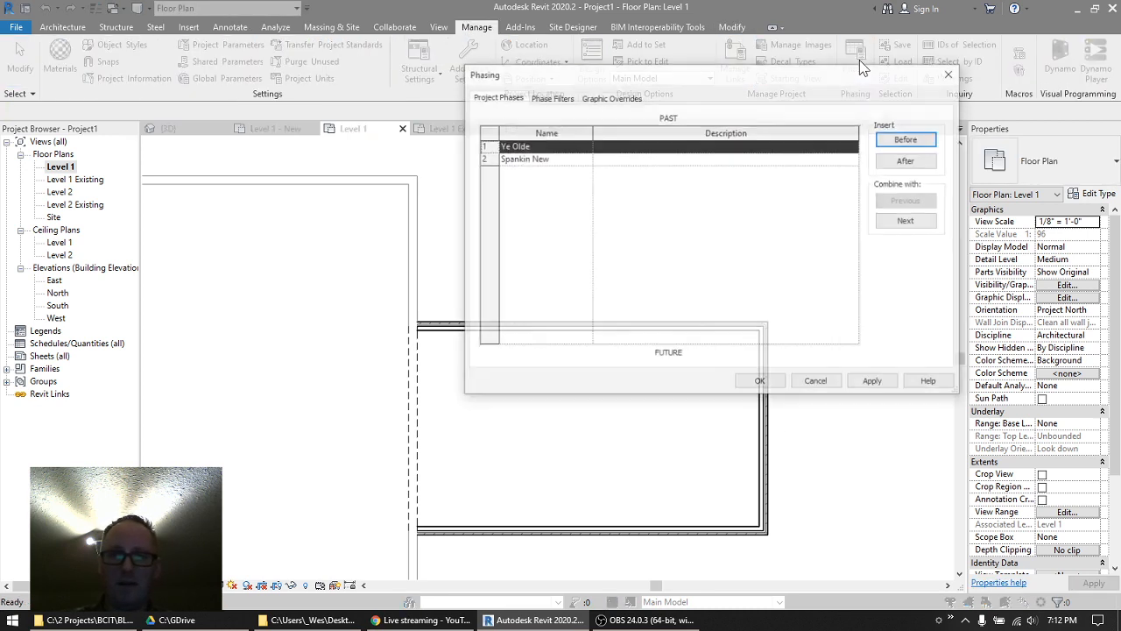
pyautogui.click(554, 98)
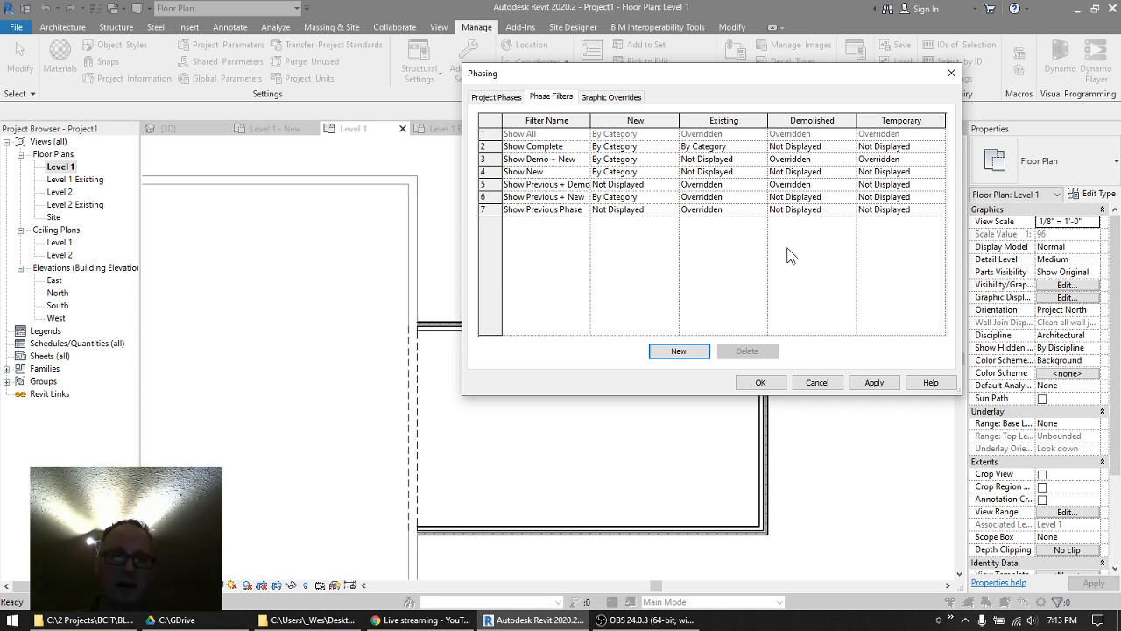
pyautogui.click(761, 383)
pyautogui.click(1117, 554)
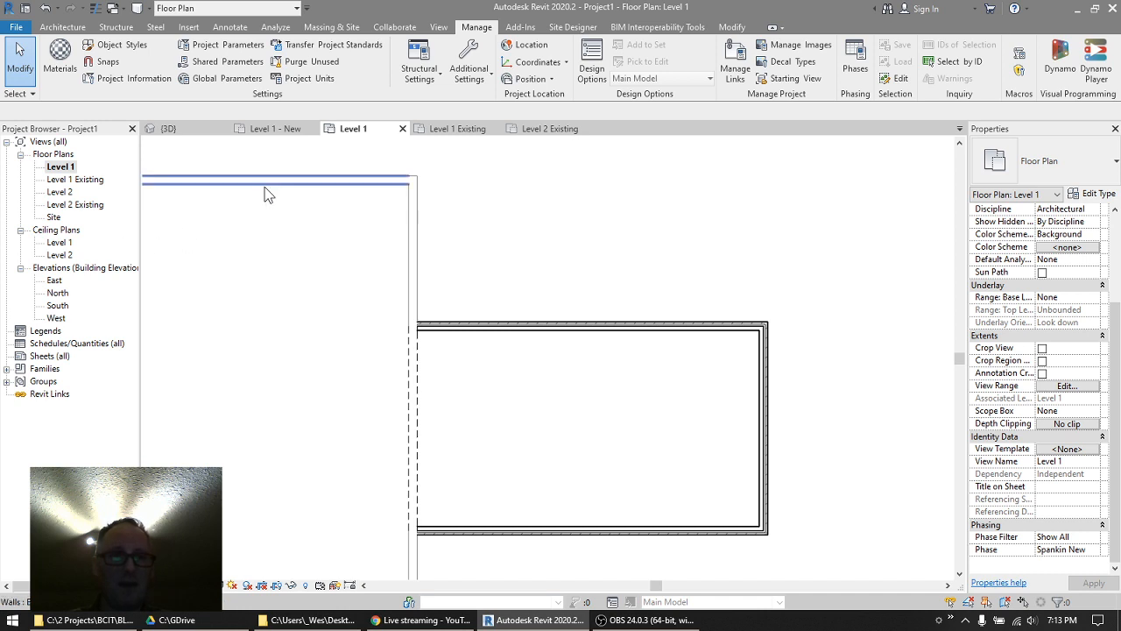
# - Open the Level 1 Existing plan and set its phase filter to None
pyautogui.click(455, 128)
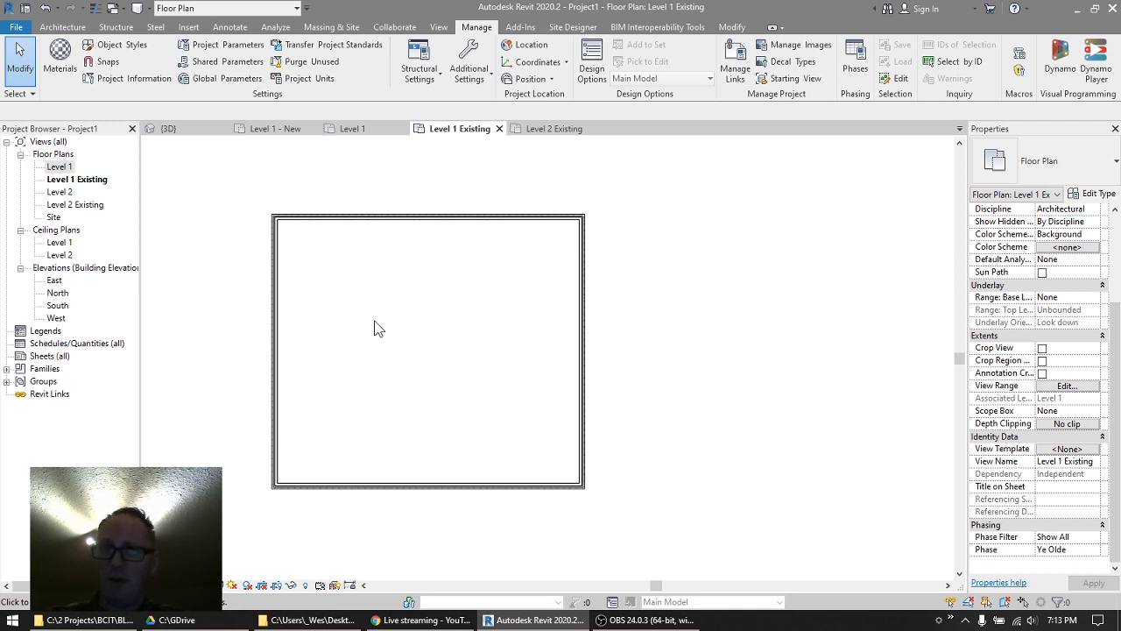
pyautogui.click(1095, 538)
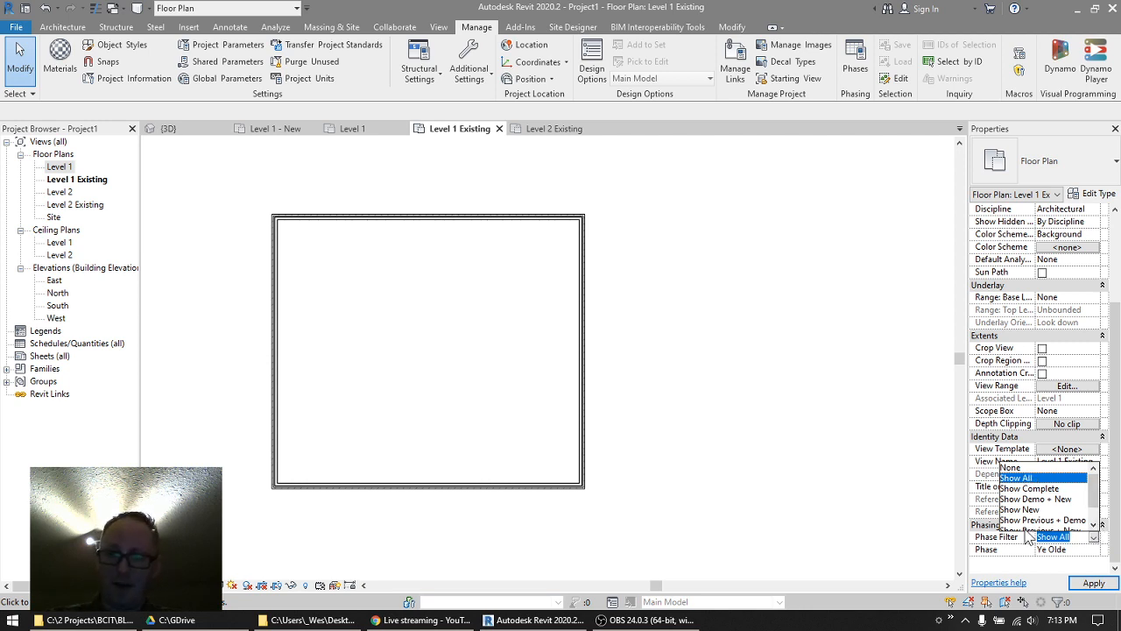
pyautogui.click(1014, 468)
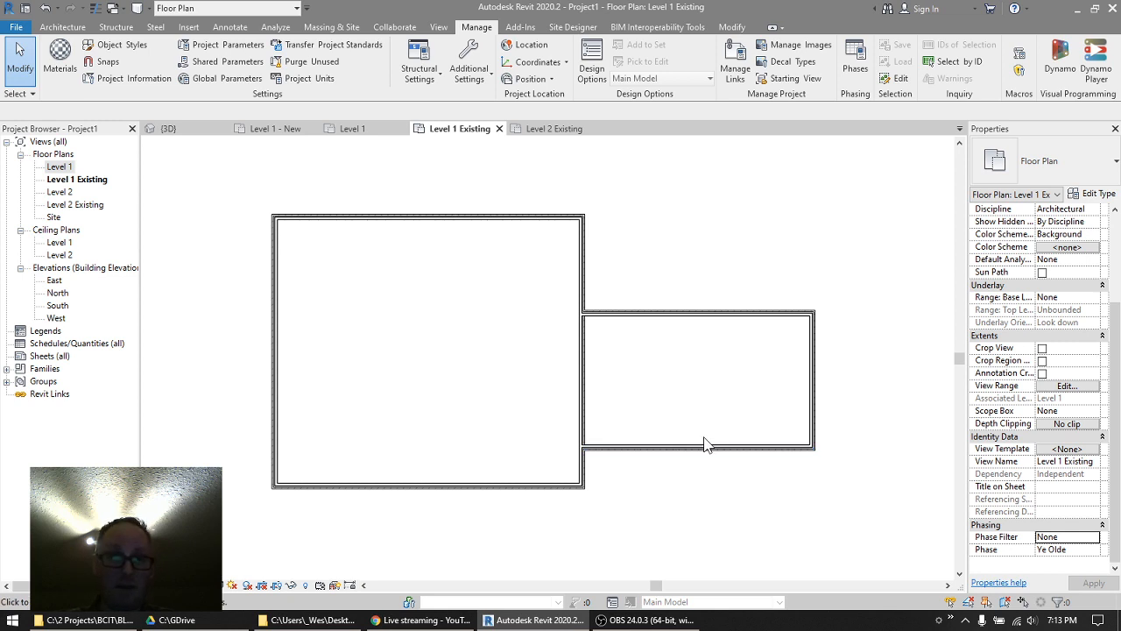
# - Check the phasing properties of the wall between building and addition, and keep the addition's right end wall's Phase Demolished at None
pyautogui.click(588, 384)
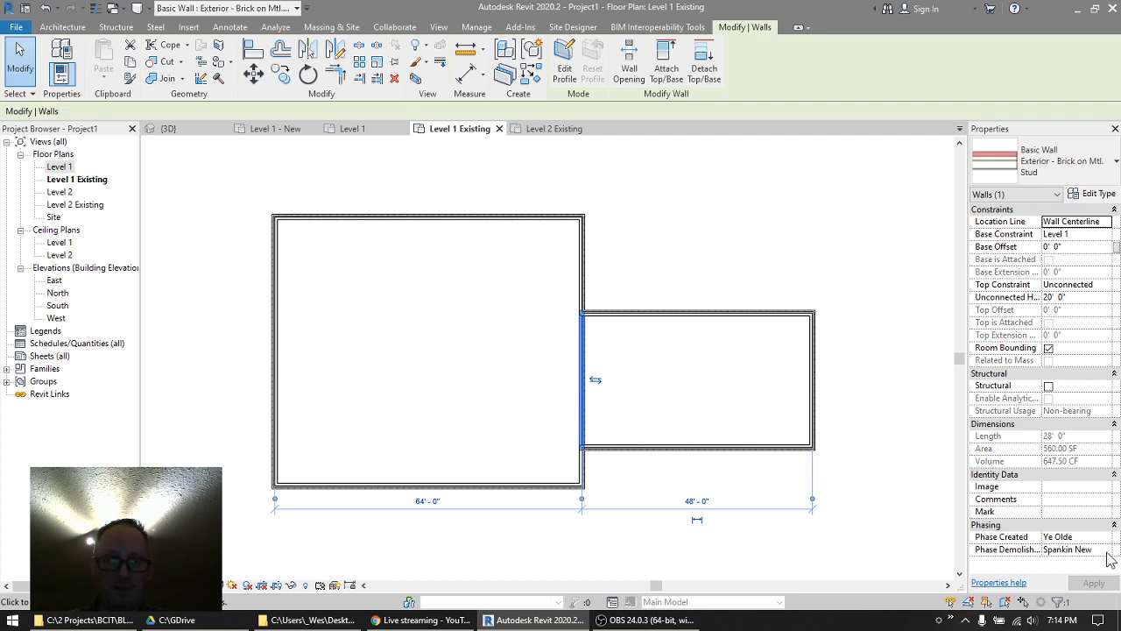
pyautogui.click(810, 388)
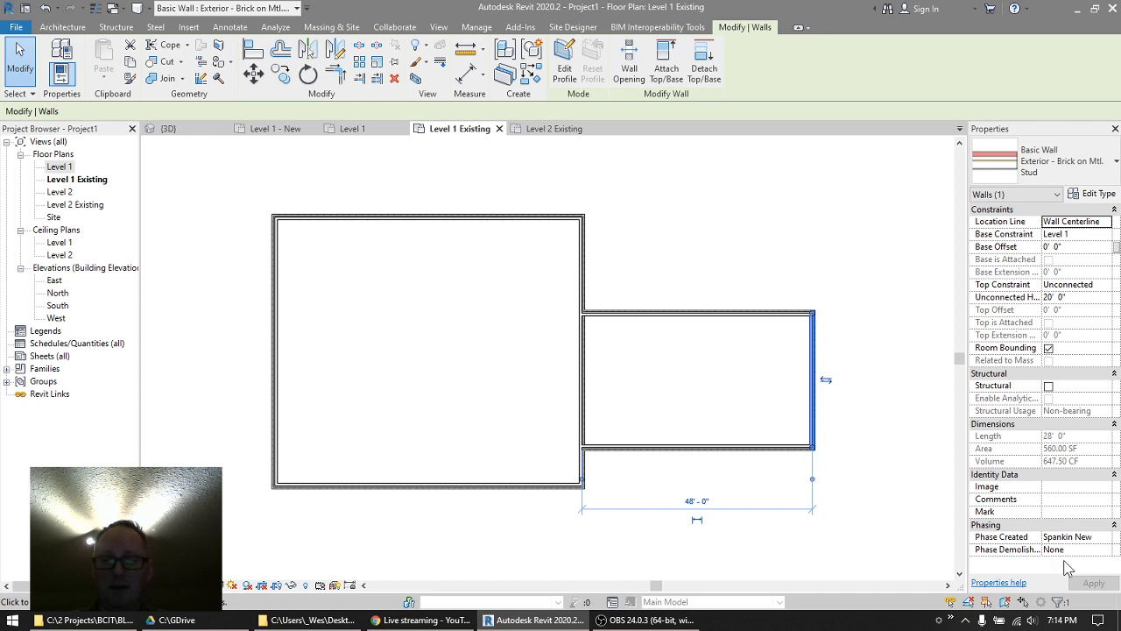
pyautogui.click(1106, 550)
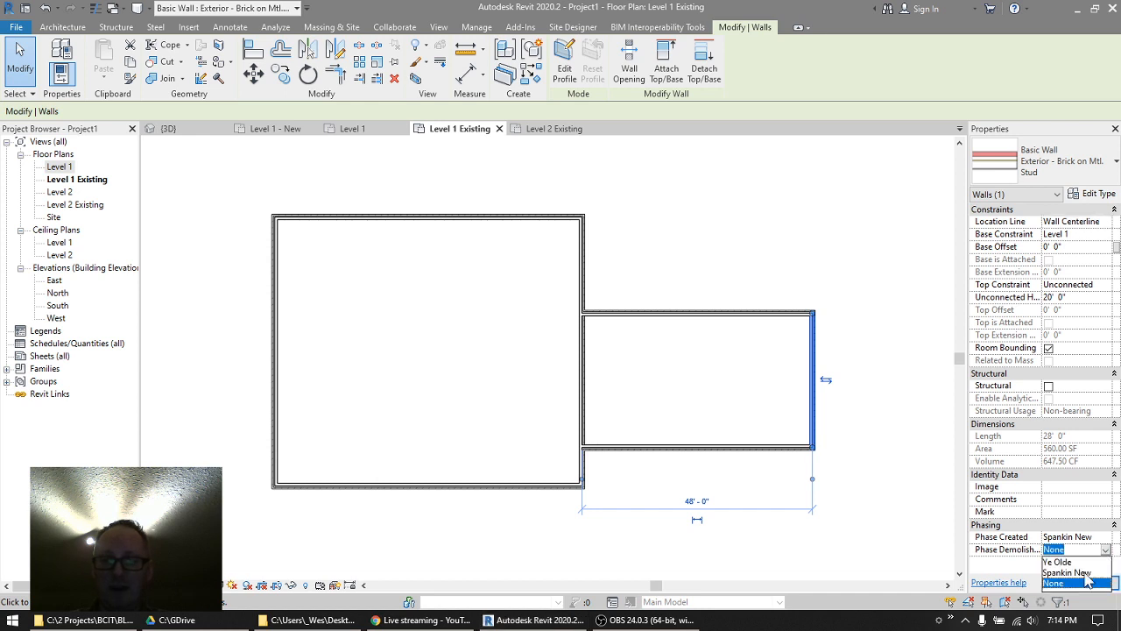
pyautogui.click(1091, 585)
pyautogui.click(885, 527)
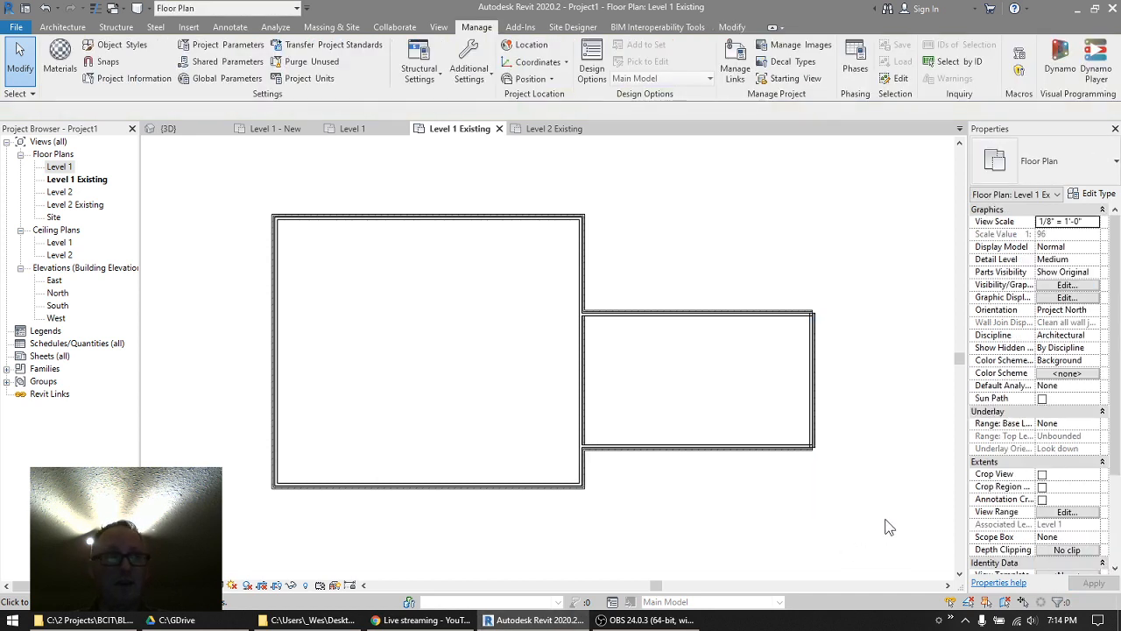
# - Set the Level 1 Existing view's phase filter to Show All
pyautogui.scroll(-3, 877, 516)
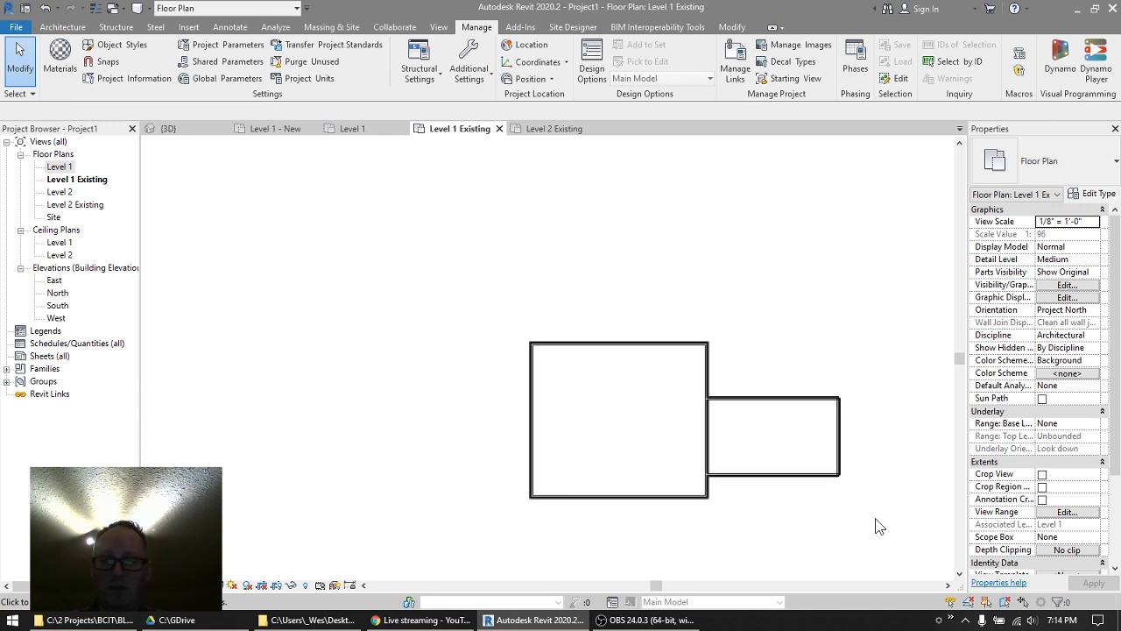
pyautogui.scroll(5, 878, 522)
pyautogui.scroll(-5, 1034, 526)
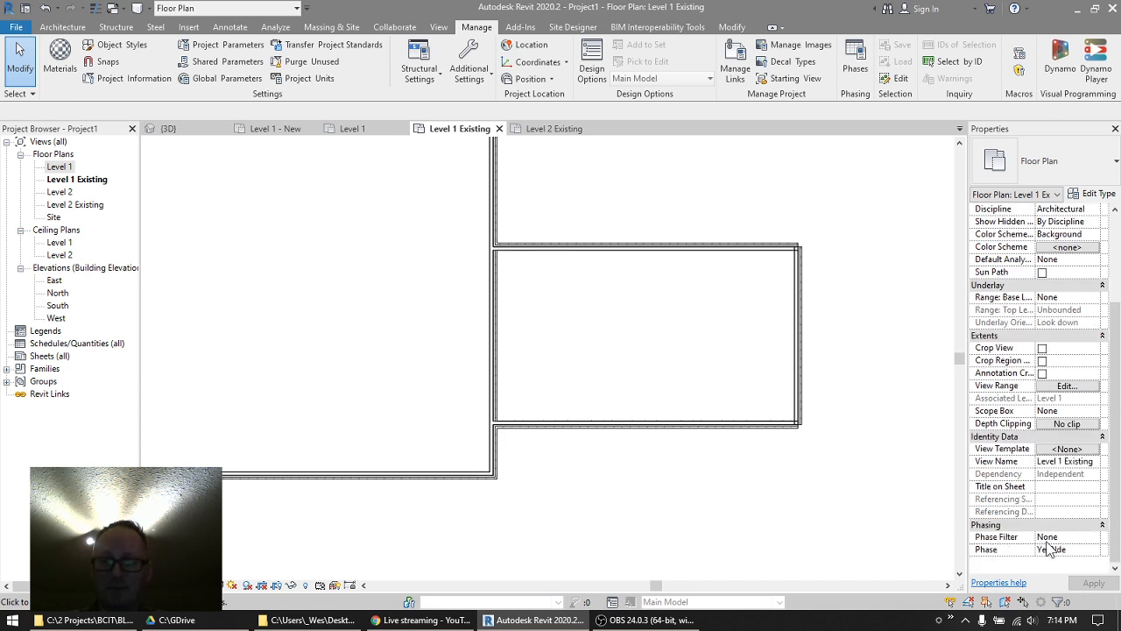
pyautogui.click(1079, 539)
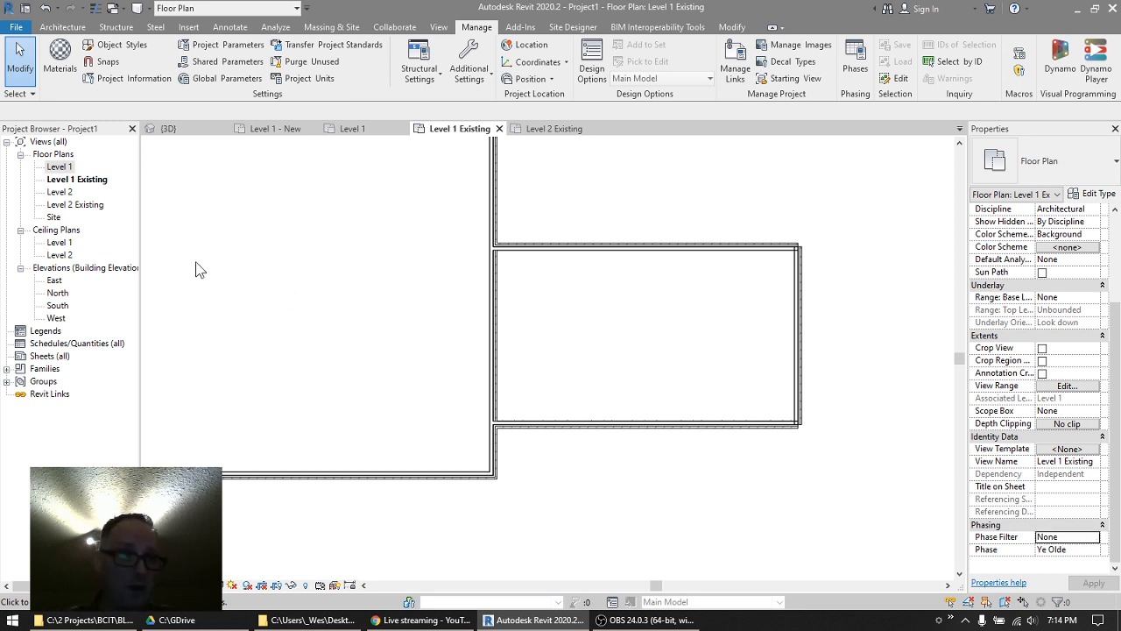
pyautogui.click(1095, 538)
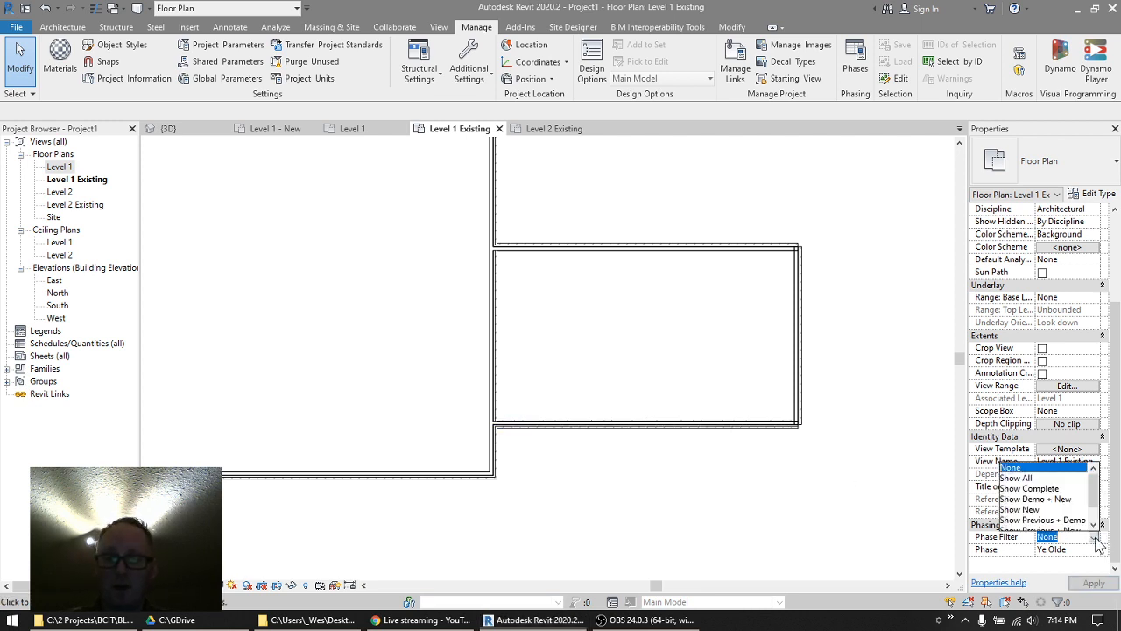
pyautogui.click(1030, 478)
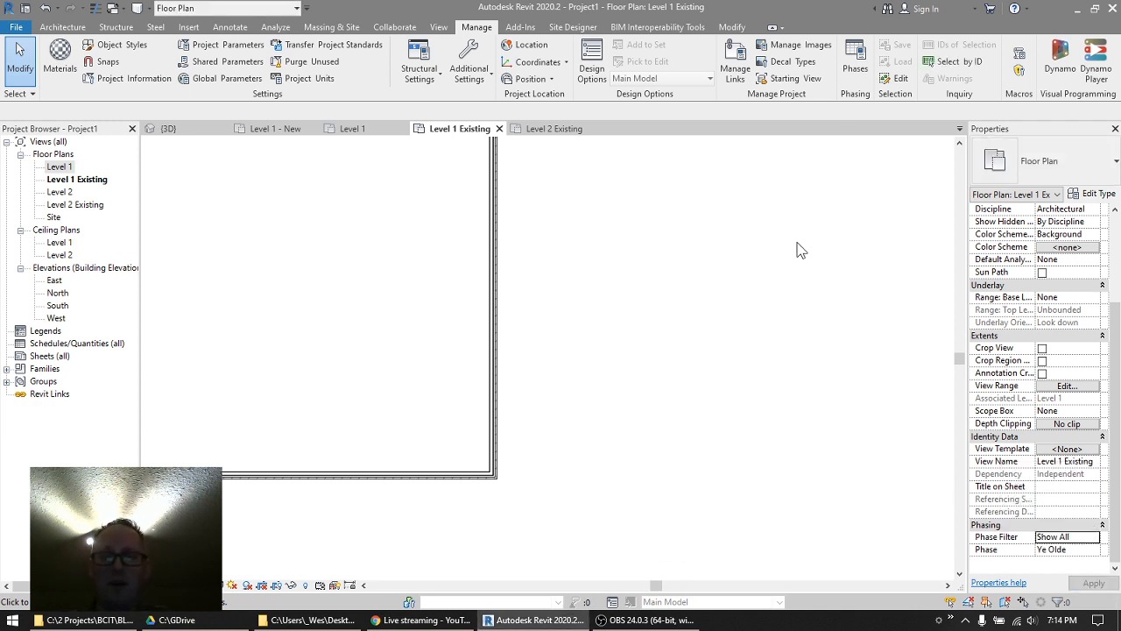
# - Examine how the Show All phase filter treats each phase status, and close the phasing settings without changes
pyautogui.click(856, 58)
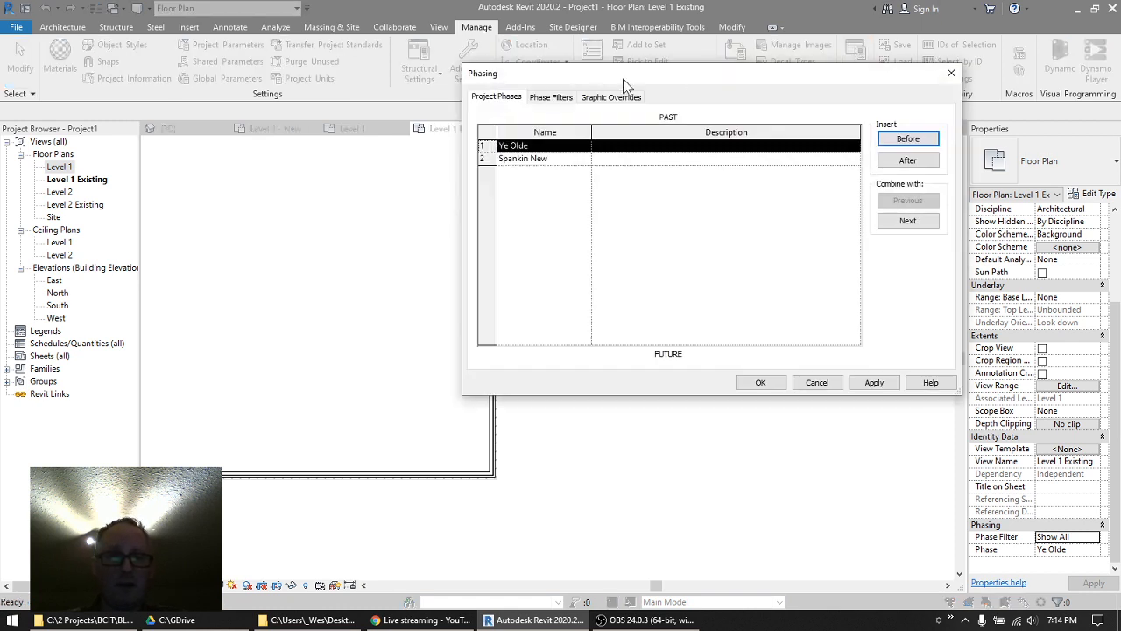
pyautogui.click(550, 96)
pyautogui.click(496, 132)
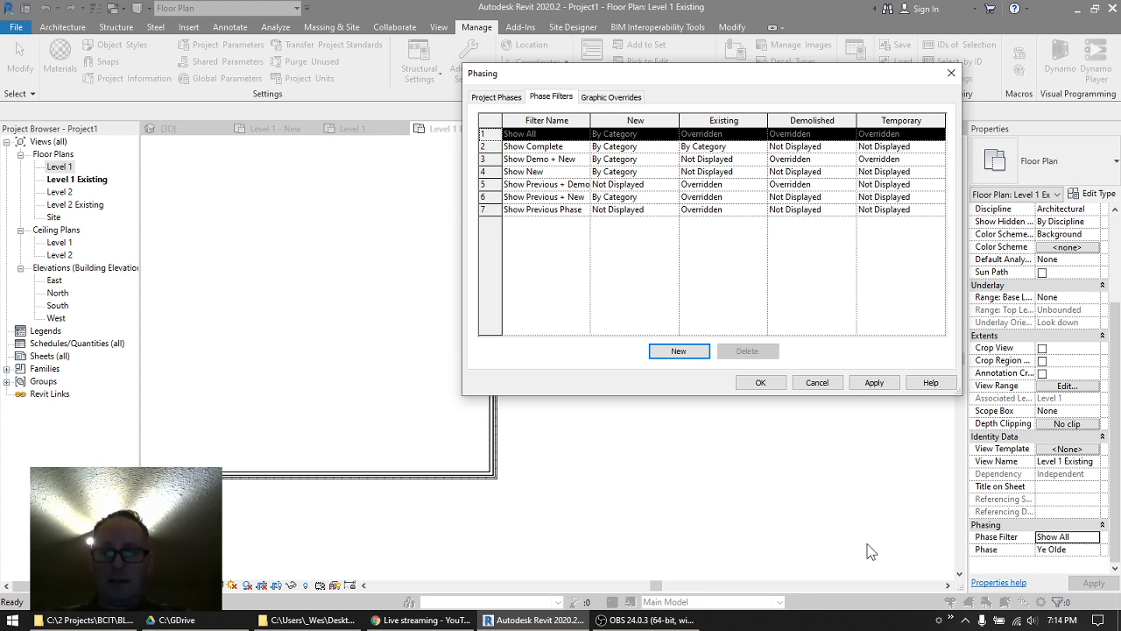
pyautogui.click(817, 383)
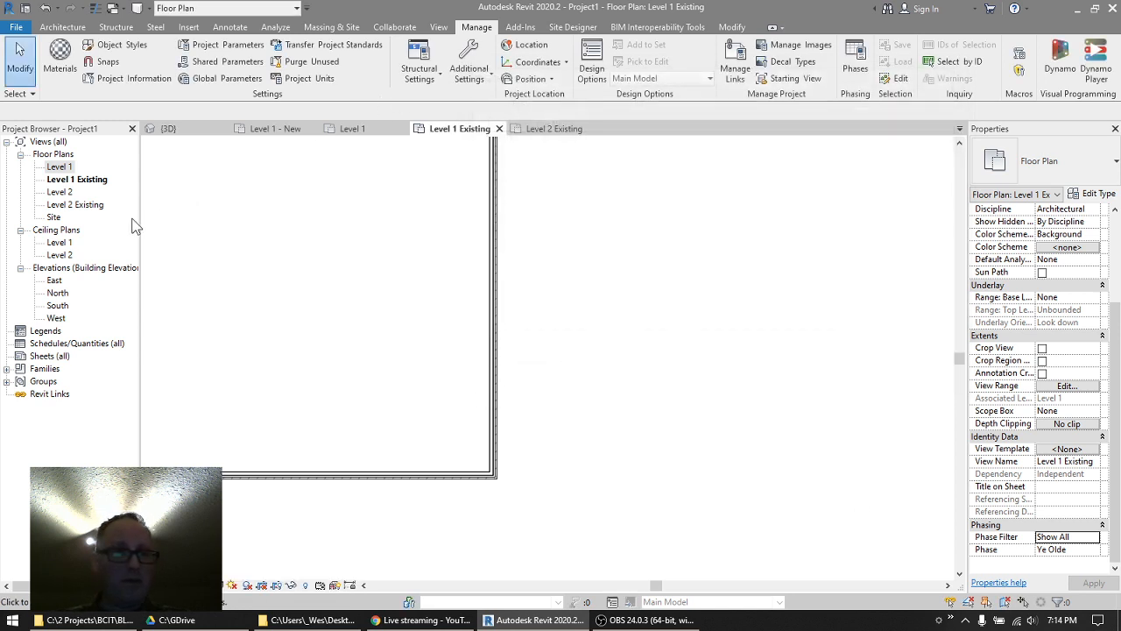
# - Compare the phase properties of the Level 2 Existing and Level 1 Existing views
pyautogui.click(87, 206)
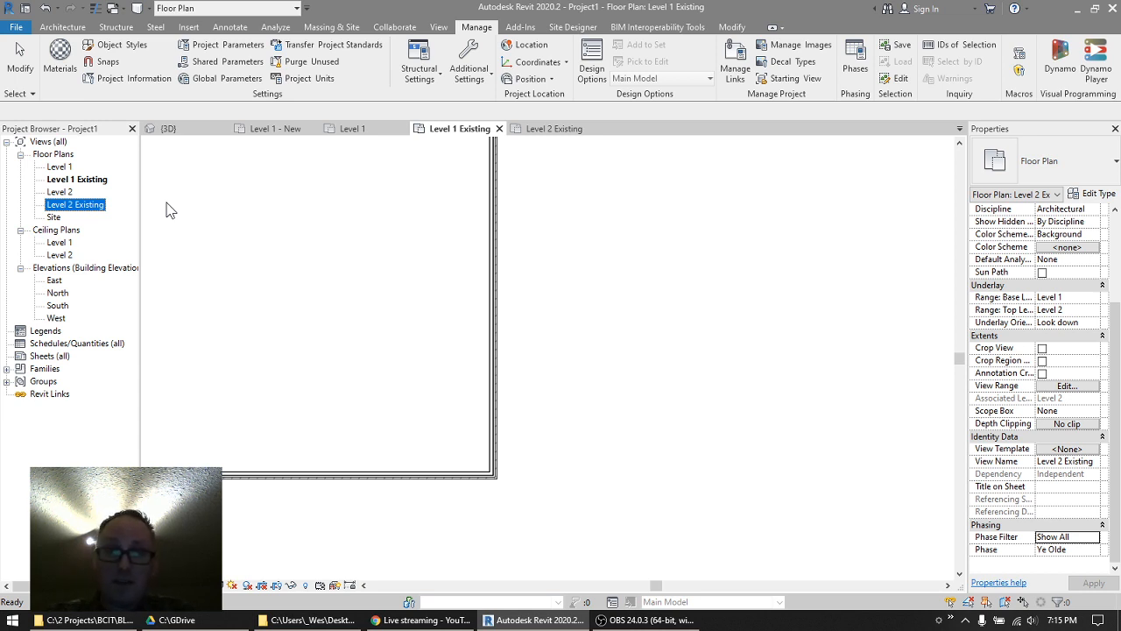
pyautogui.click(646, 225)
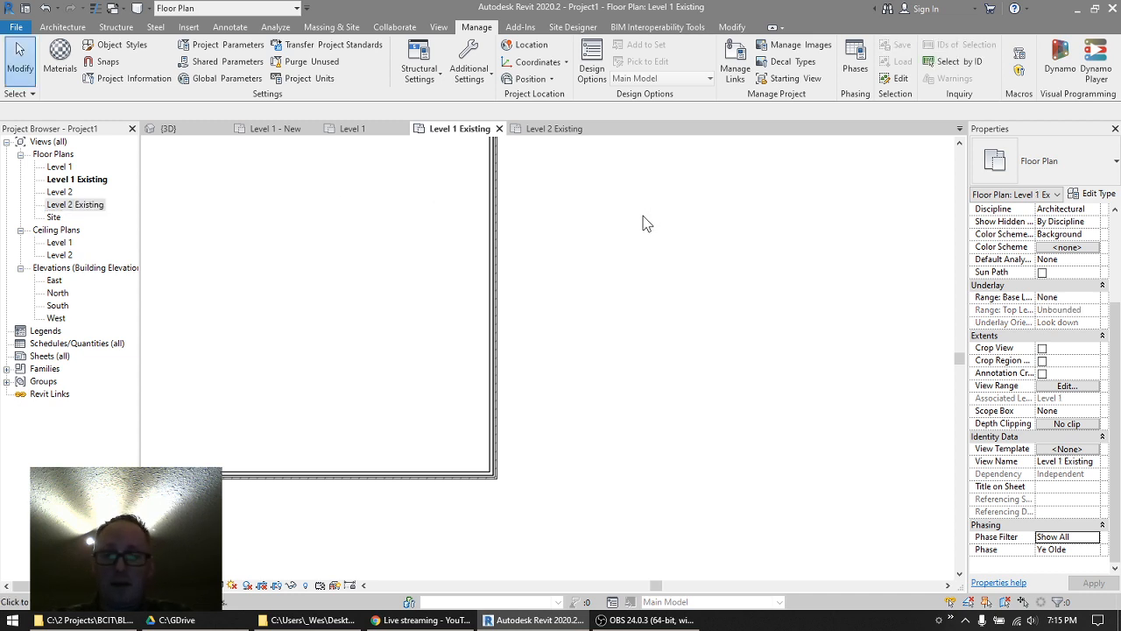
pyautogui.click(1093, 549)
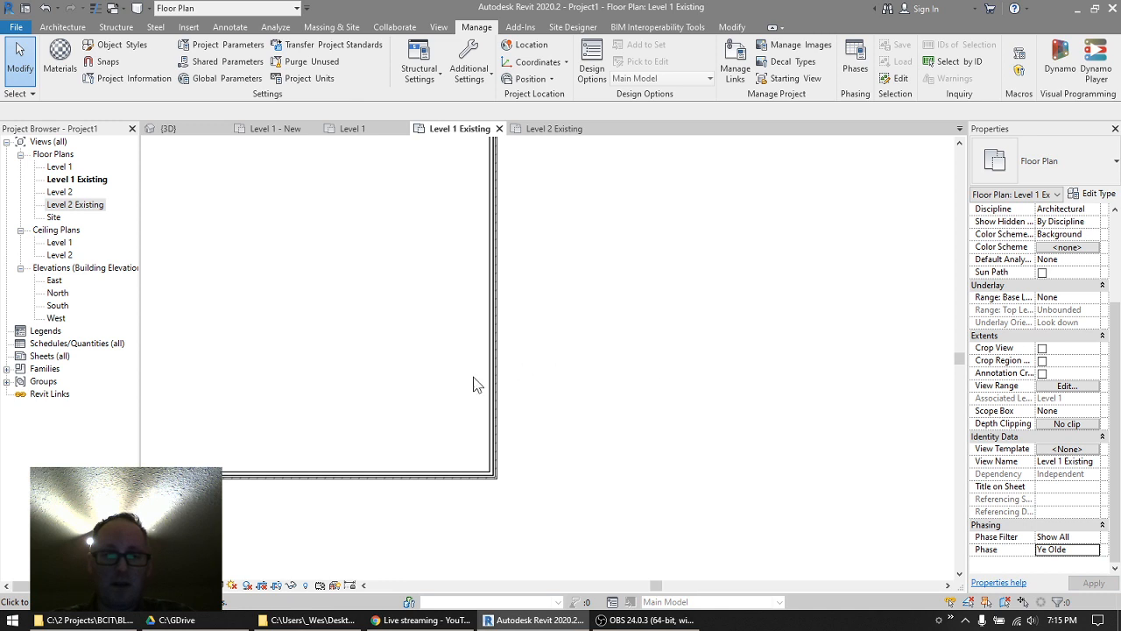
# - Check the Phase Created and Phase Demolished properties of the building's lower wall and of all its walls together
pyautogui.click(369, 478)
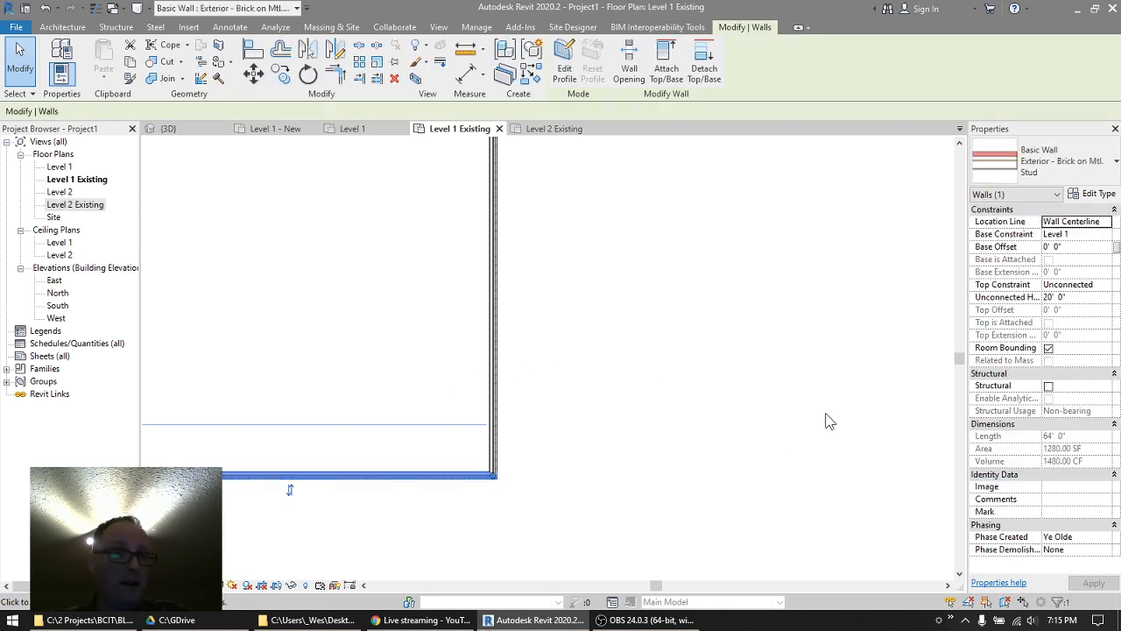
pyautogui.scroll(-2, 744, 394)
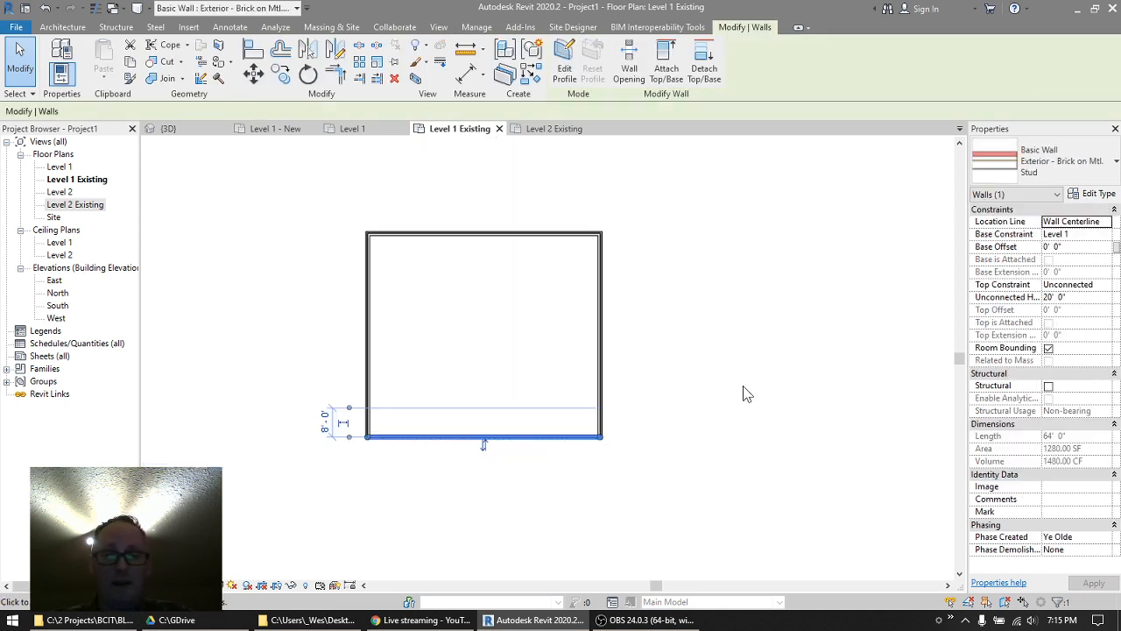
pyautogui.click(743, 393)
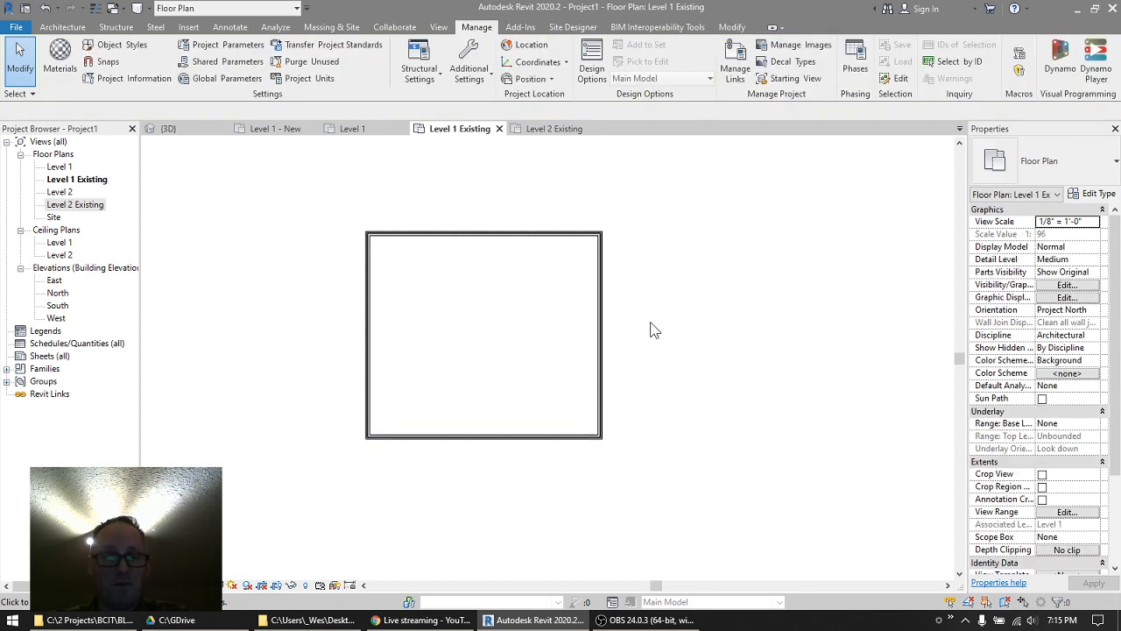
pyautogui.moveTo(315, 195); pyautogui.dragTo(645, 507)
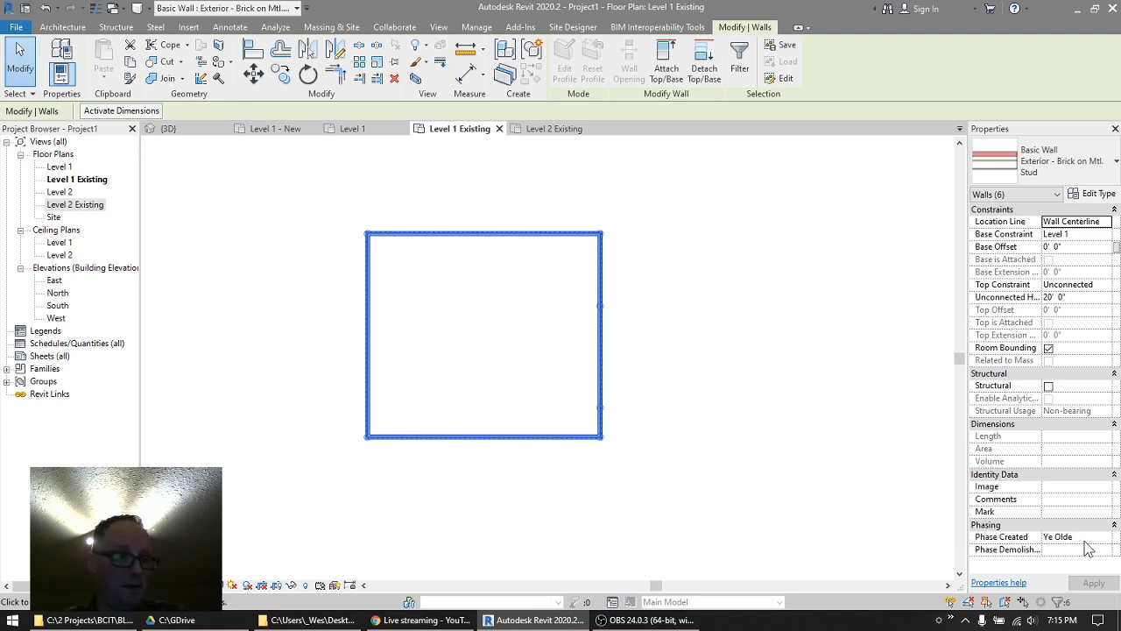
pyautogui.click(810, 353)
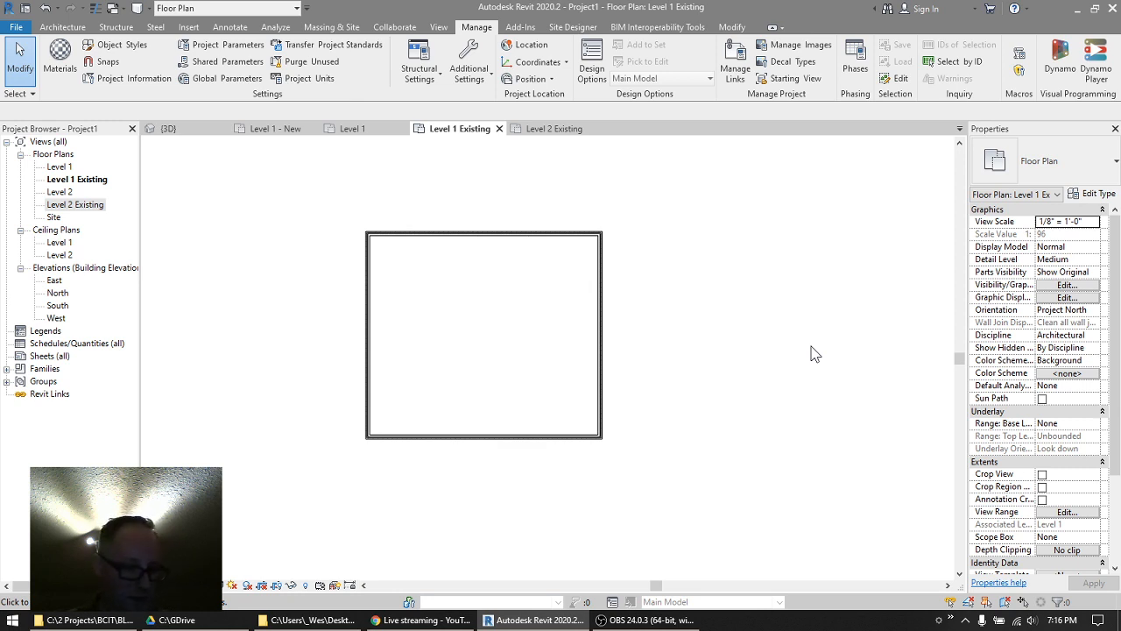
# - Close Project1 and Quick Zen Phasing Exercise - Complete without saving either file
pyautogui.click(23, 32)
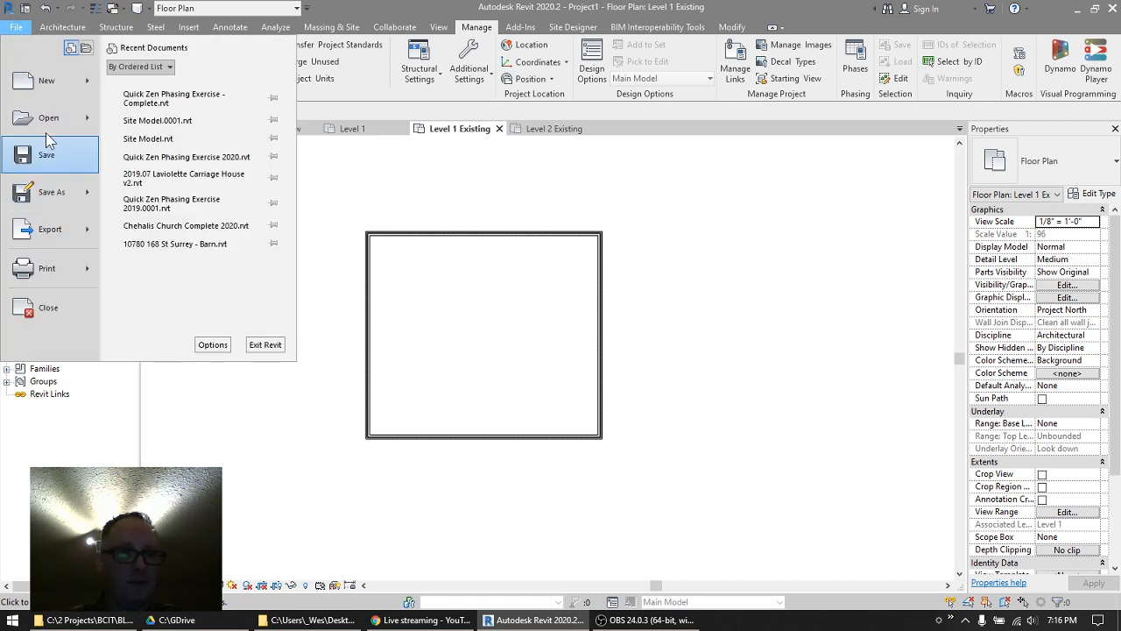
pyautogui.click(40, 310)
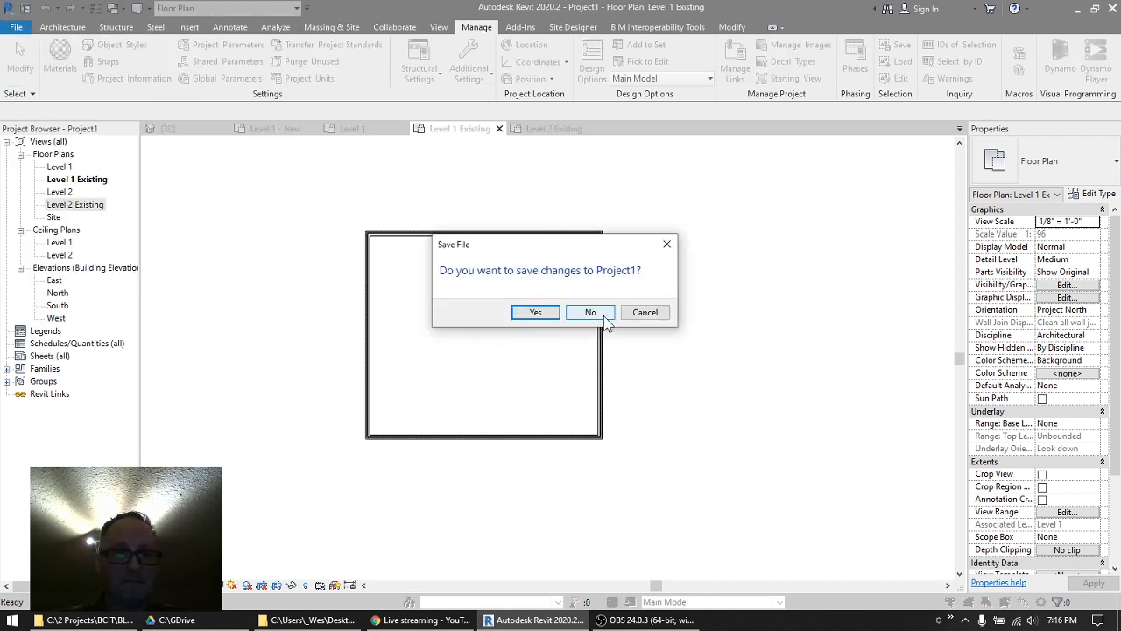
pyautogui.click(603, 317)
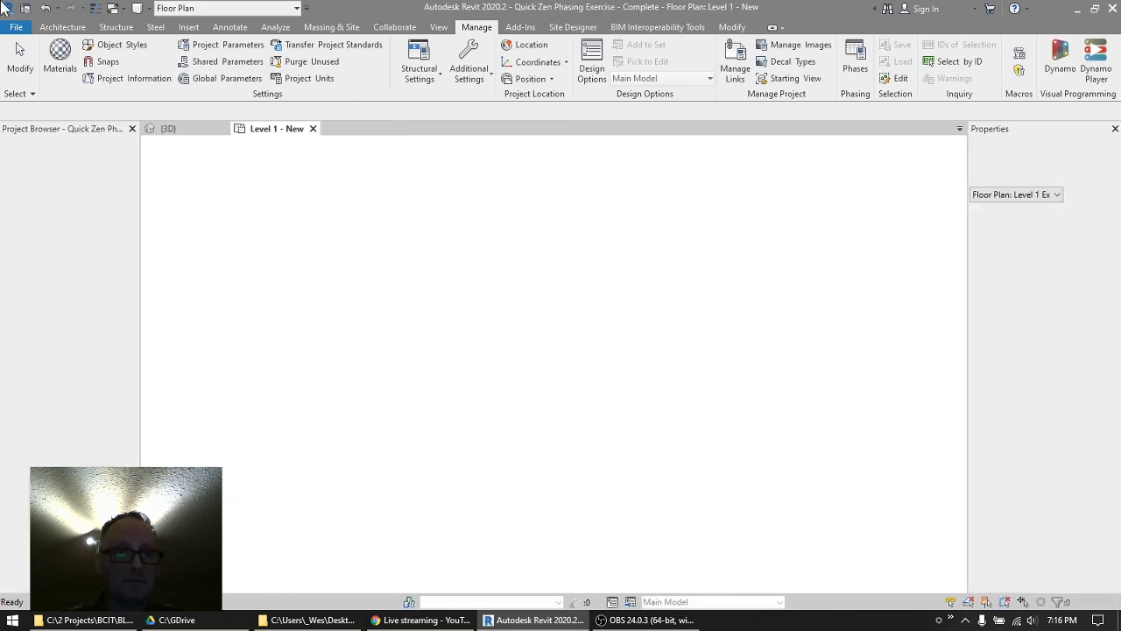
pyautogui.click(16, 27)
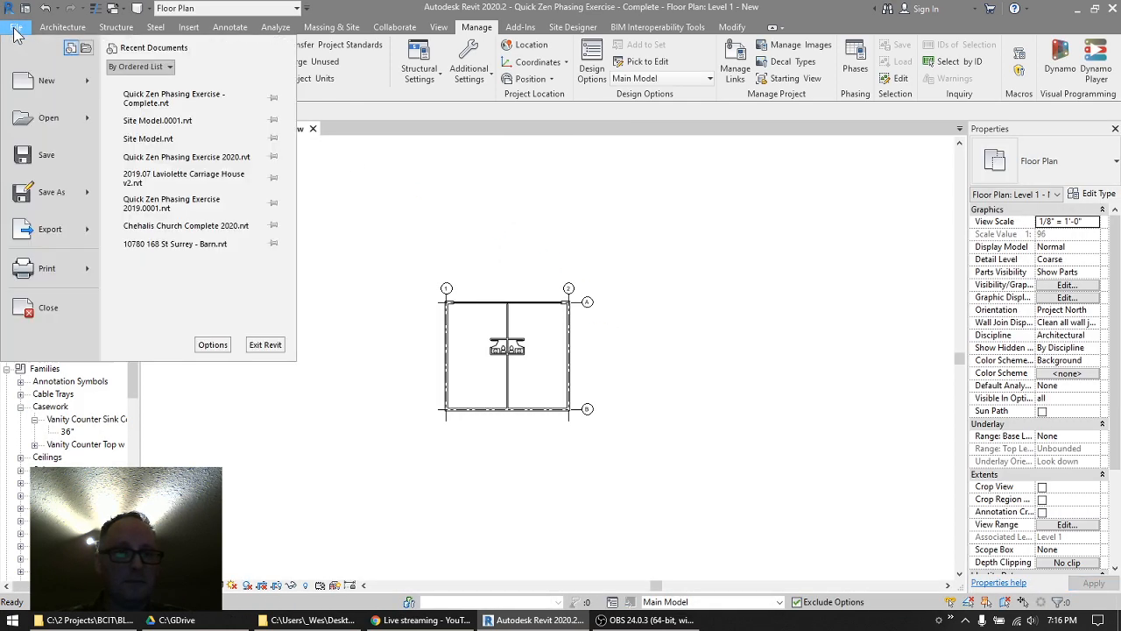
pyautogui.click(51, 305)
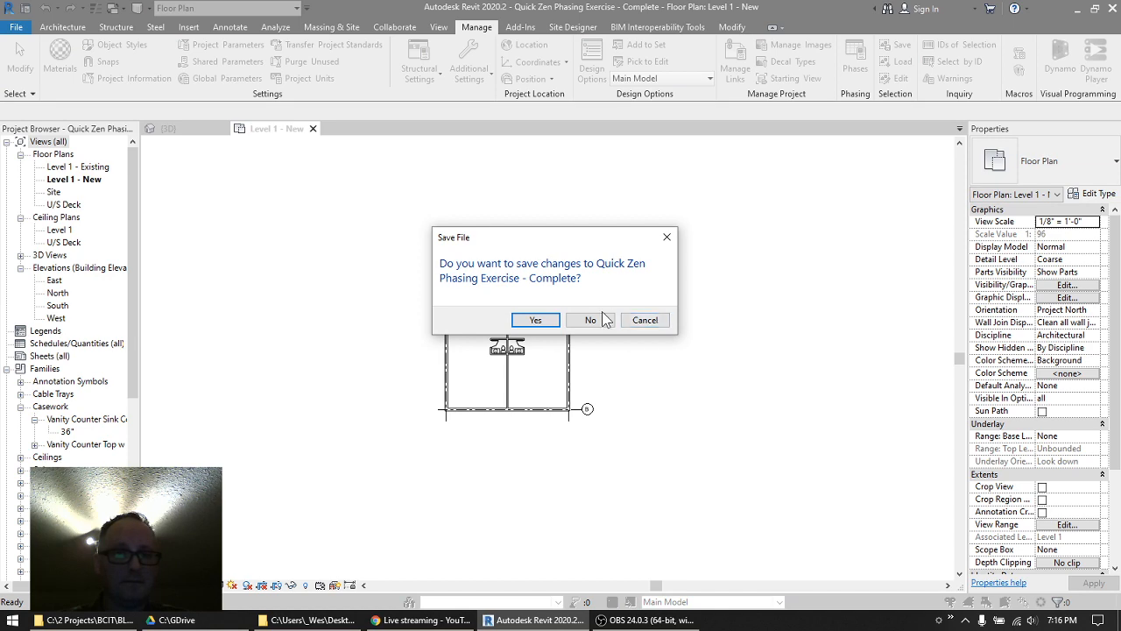
pyautogui.click(593, 320)
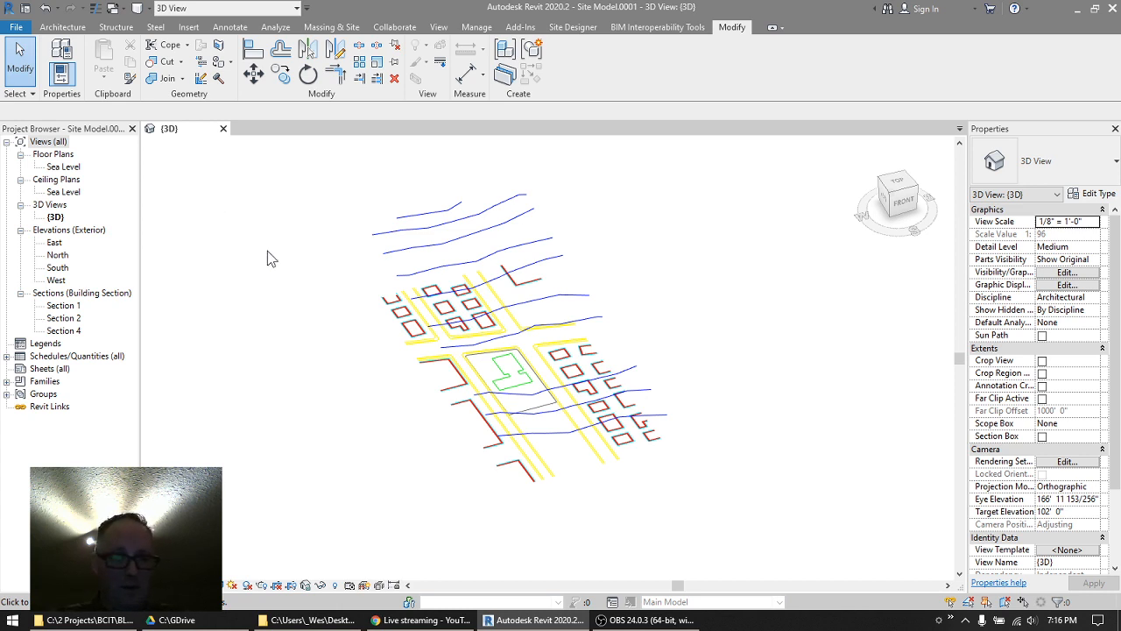
# - Switch to File Explorer and bring up the Session 02 folder with the exercise files
pyautogui.click(348, 619)
pyautogui.click(375, 438)
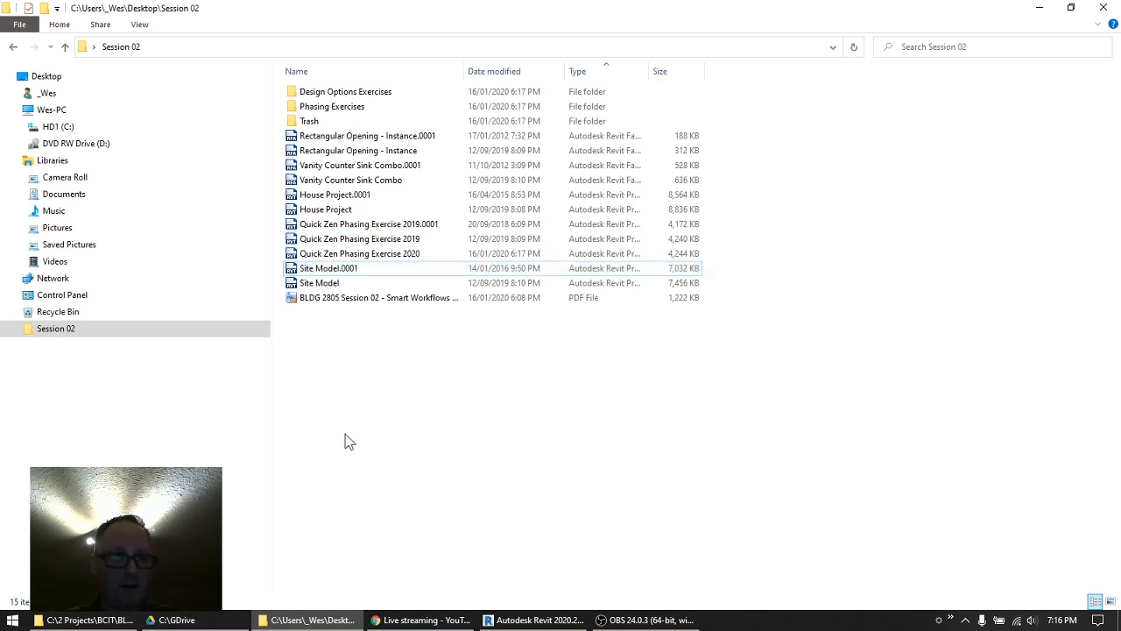
pyautogui.click(13, 620)
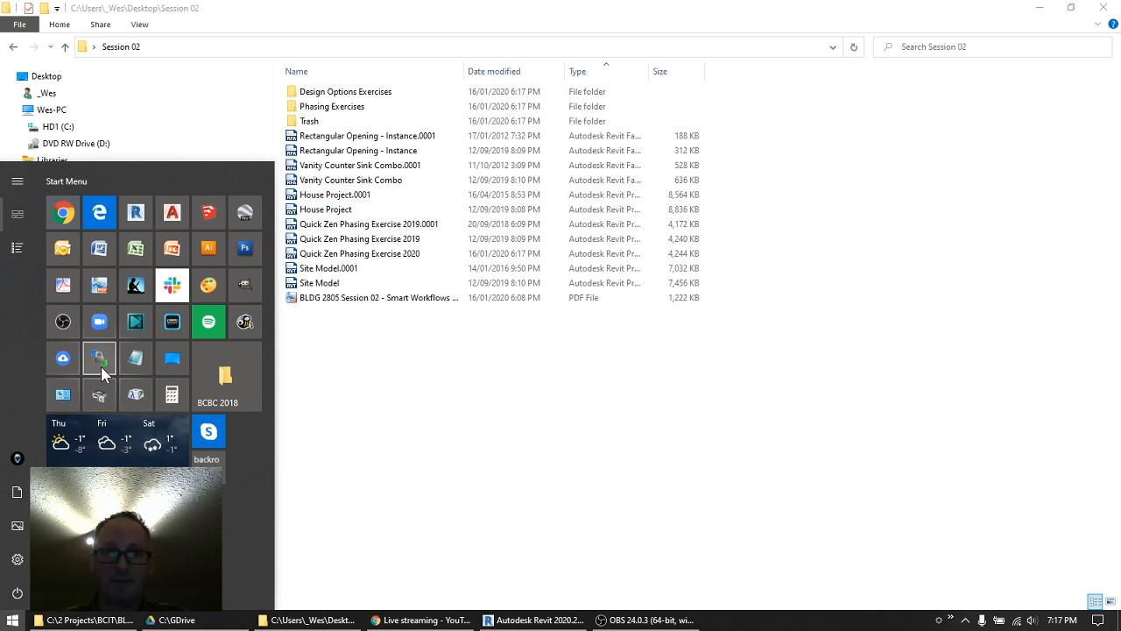
pyautogui.click(373, 422)
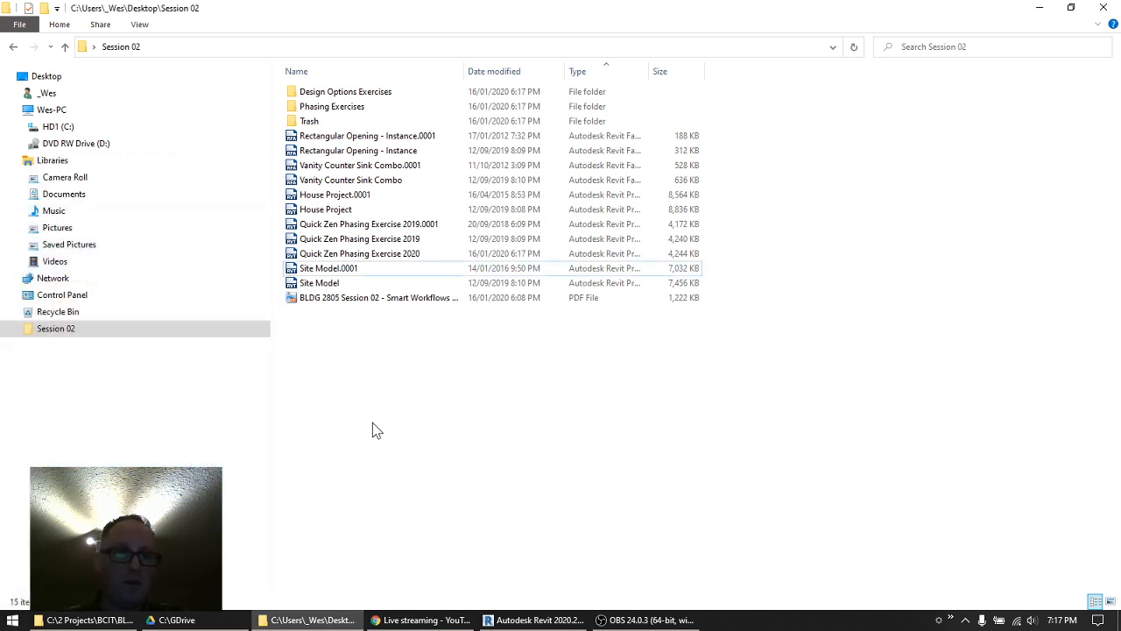
# - Launch WinSCP, delete its past temporary folder and log in to the saved BCIT site
pyautogui.click(13, 620)
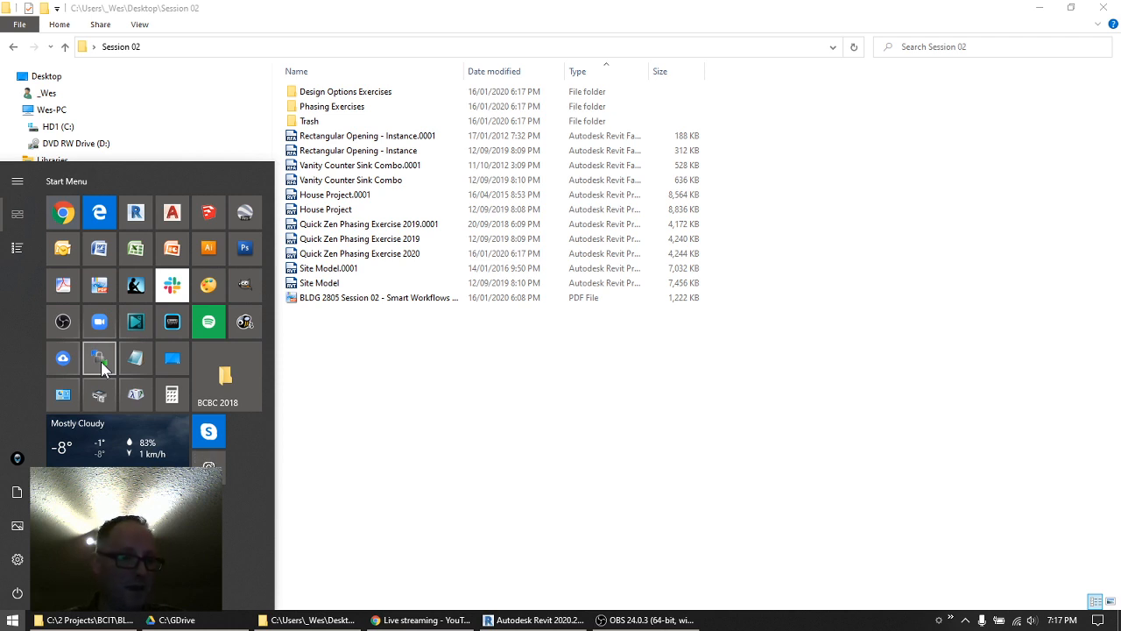
pyautogui.click(105, 369)
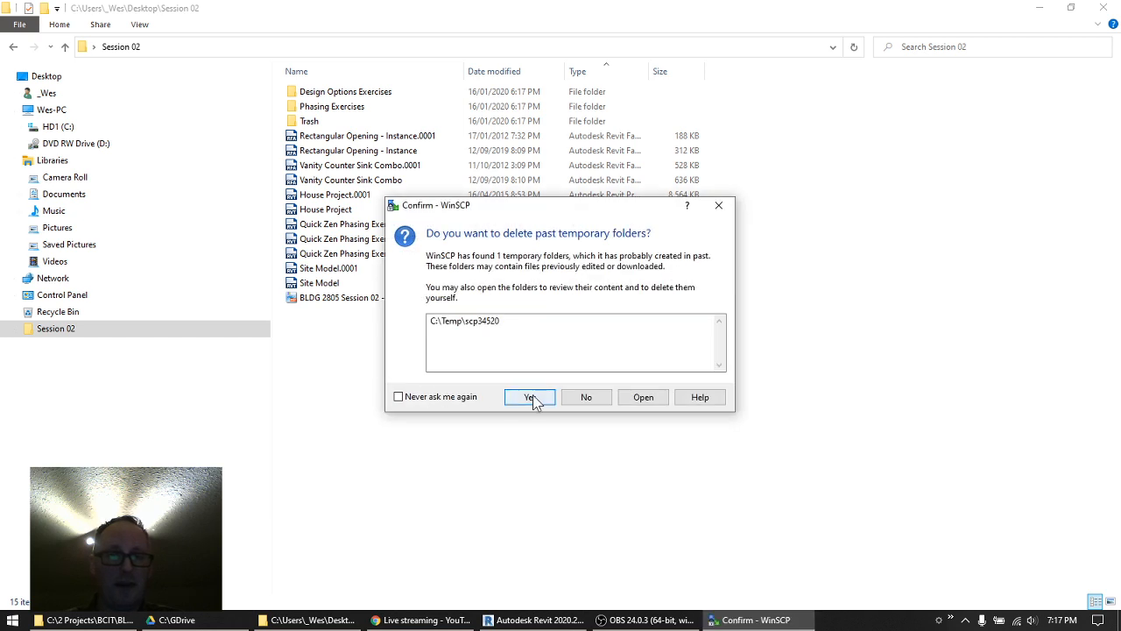
pyautogui.click(529, 396)
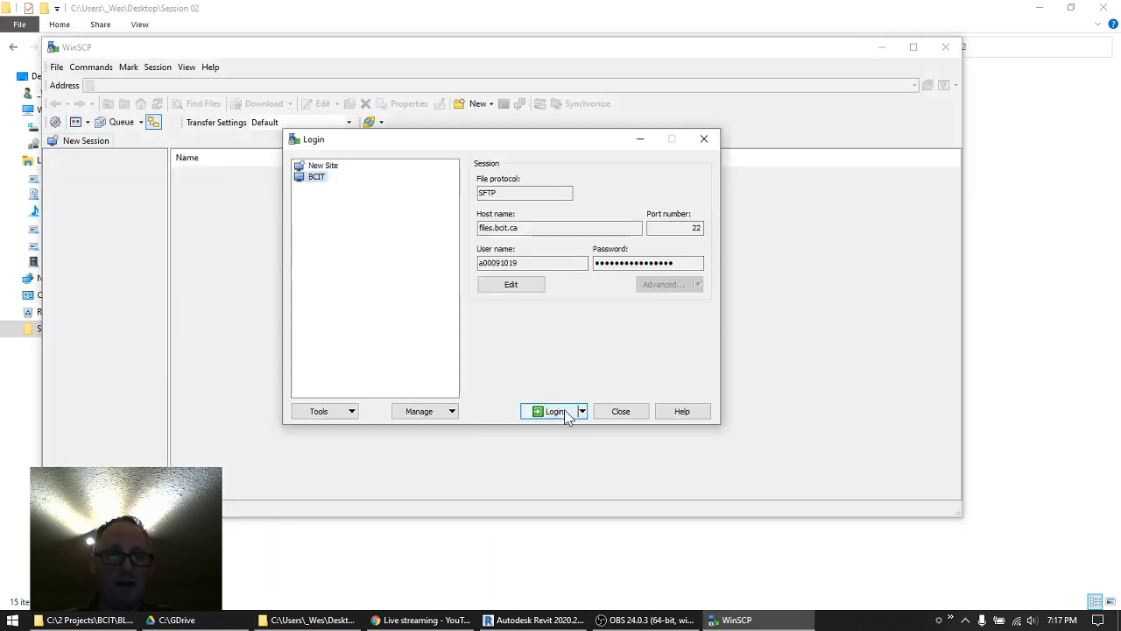
pyautogui.click(565, 415)
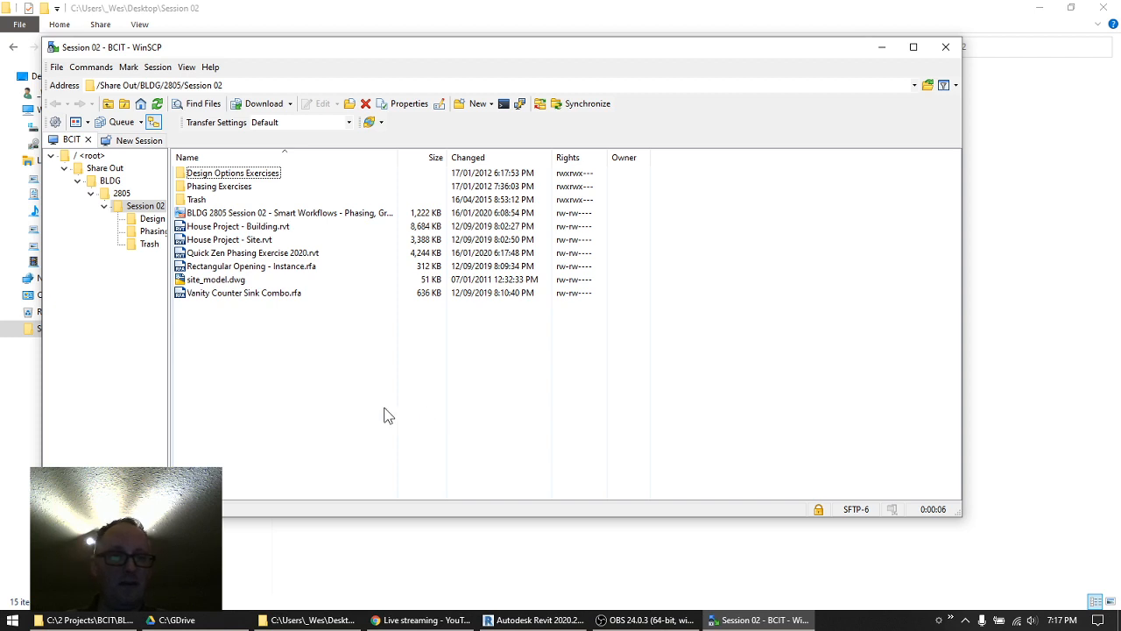
# - Download site_model.dwg from the remote Session 02 folder to the local Desktop
pyautogui.click(211, 281)
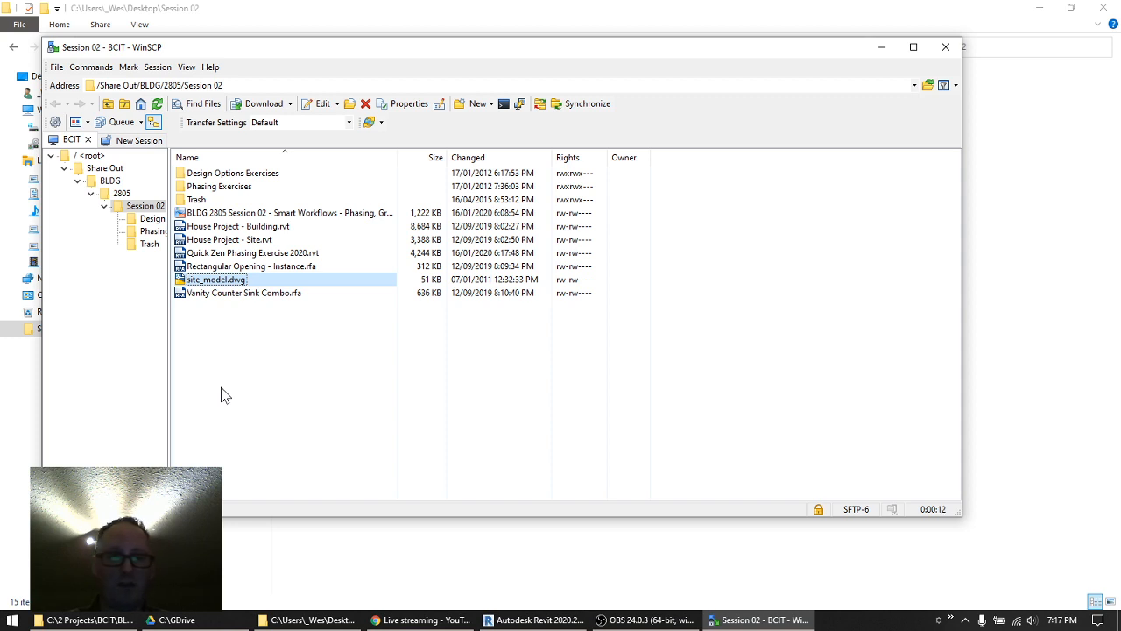
pyautogui.rightClick(223, 280)
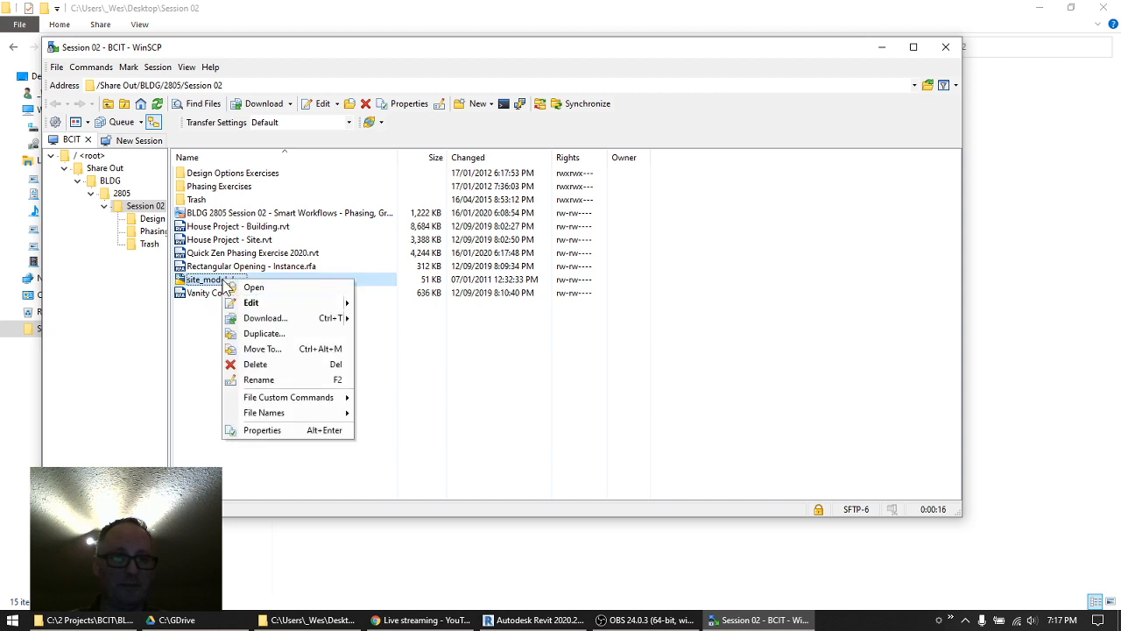
pyautogui.click(282, 319)
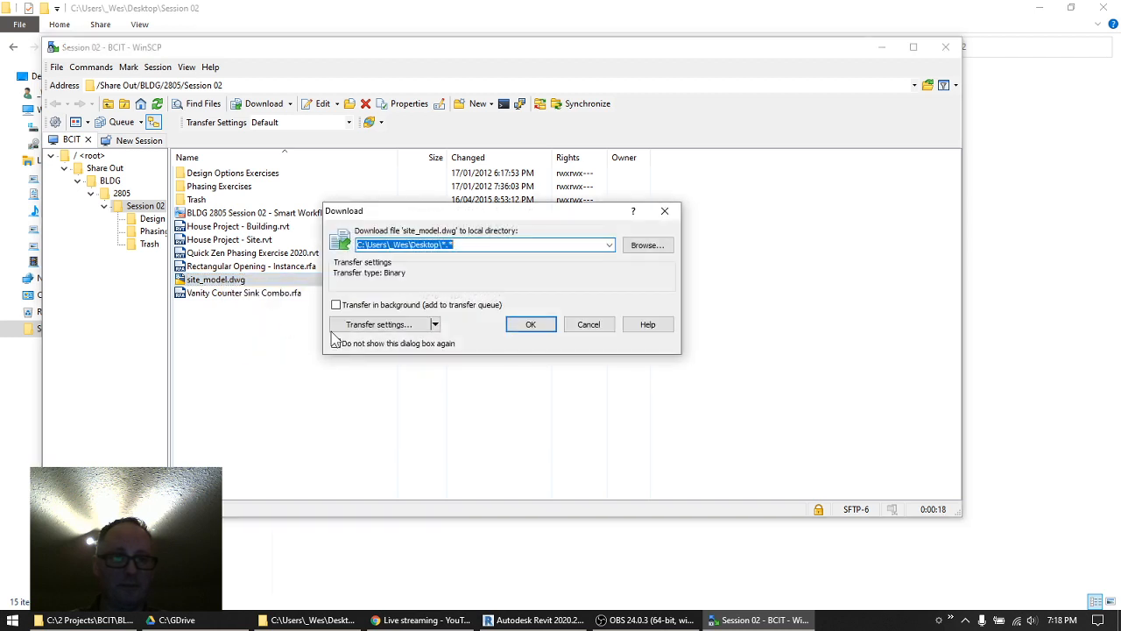
pyautogui.click(531, 325)
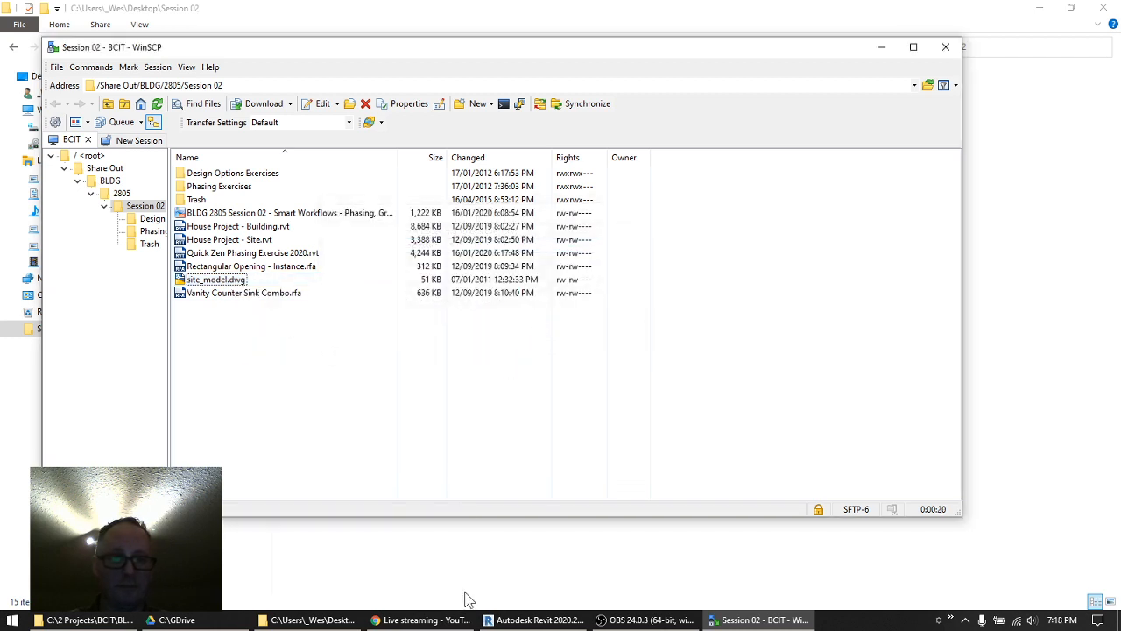
# - Switch to Revit and close the Site Model.0001 project
pyautogui.click(536, 621)
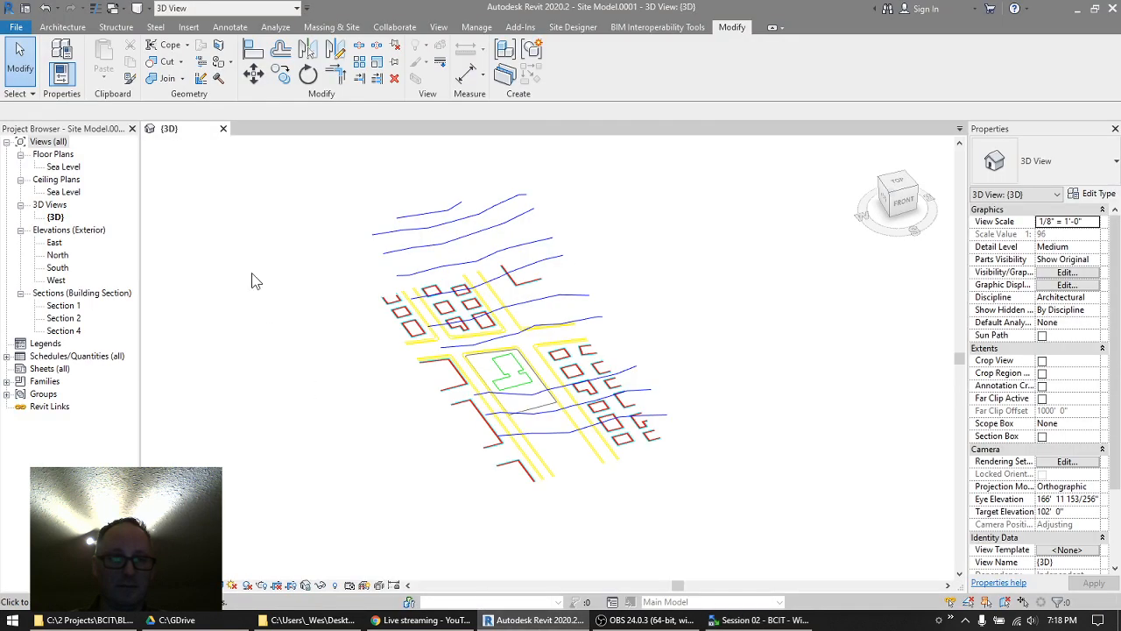
pyautogui.click(223, 129)
pyautogui.click(597, 321)
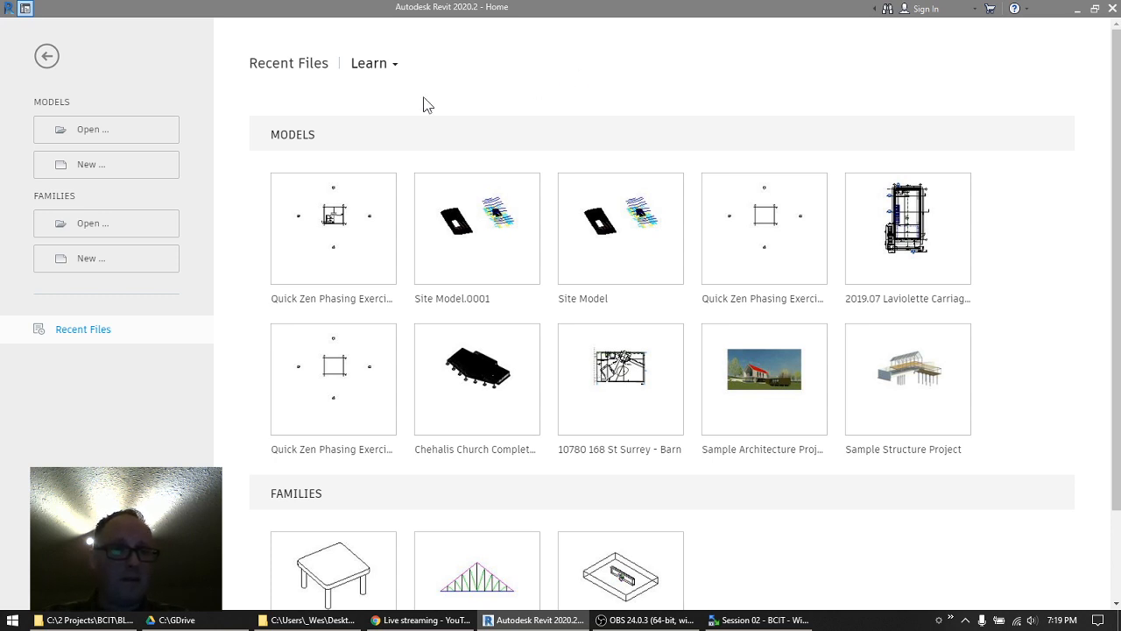
# - Create a new project from the Architectural Template, and check site_model.dwg in the WinSCP window before returning to Revit
pyautogui.click(89, 166)
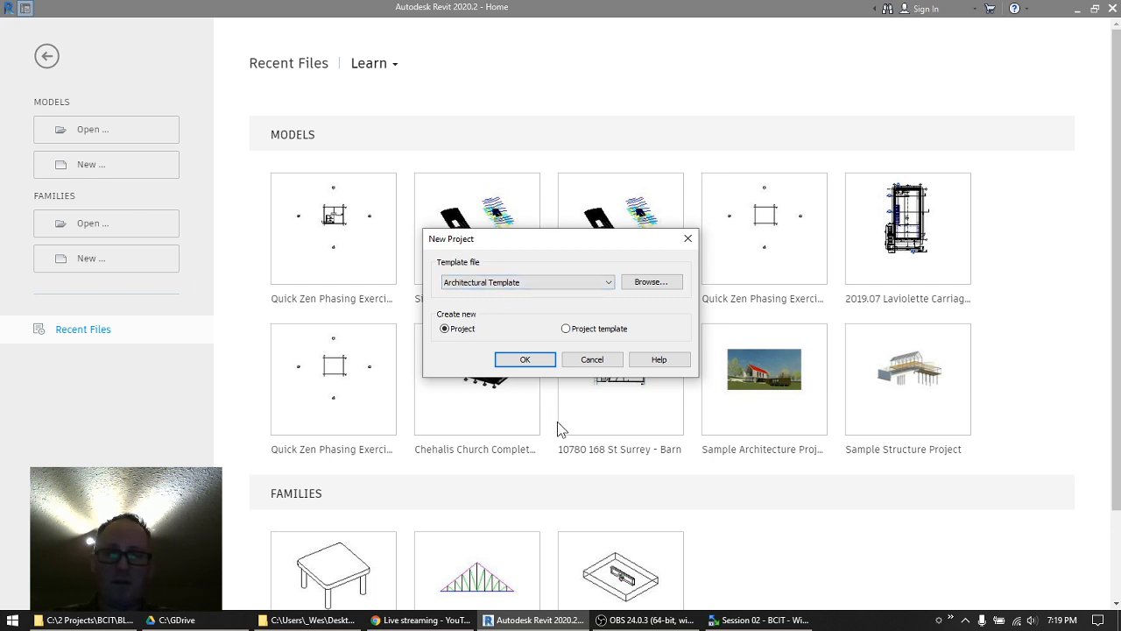
pyautogui.click(524, 360)
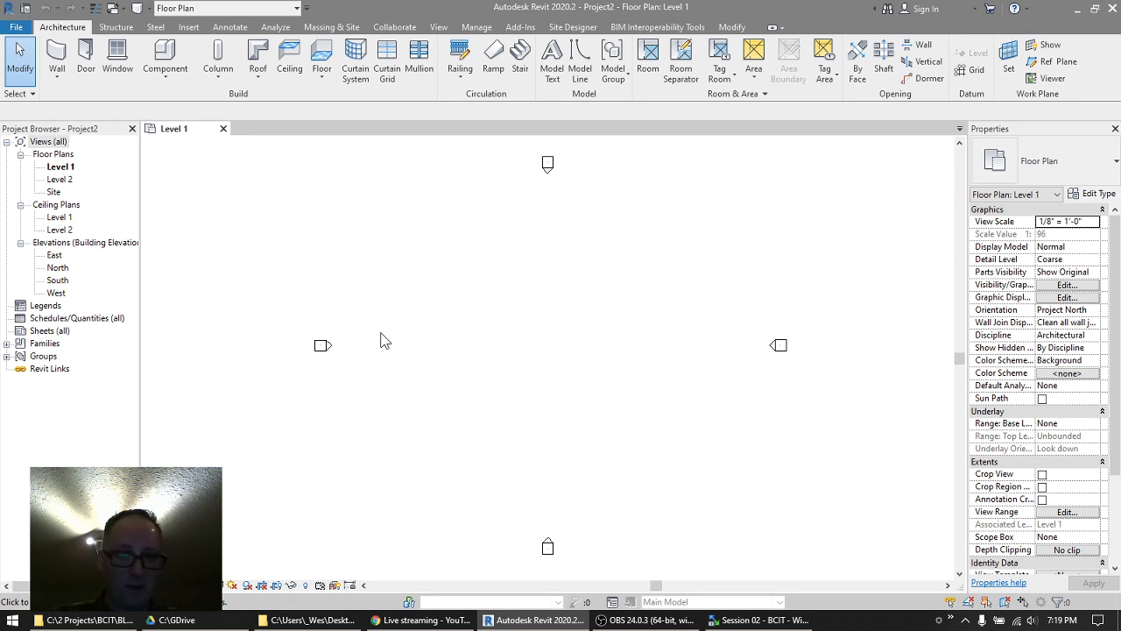
pyautogui.click(799, 620)
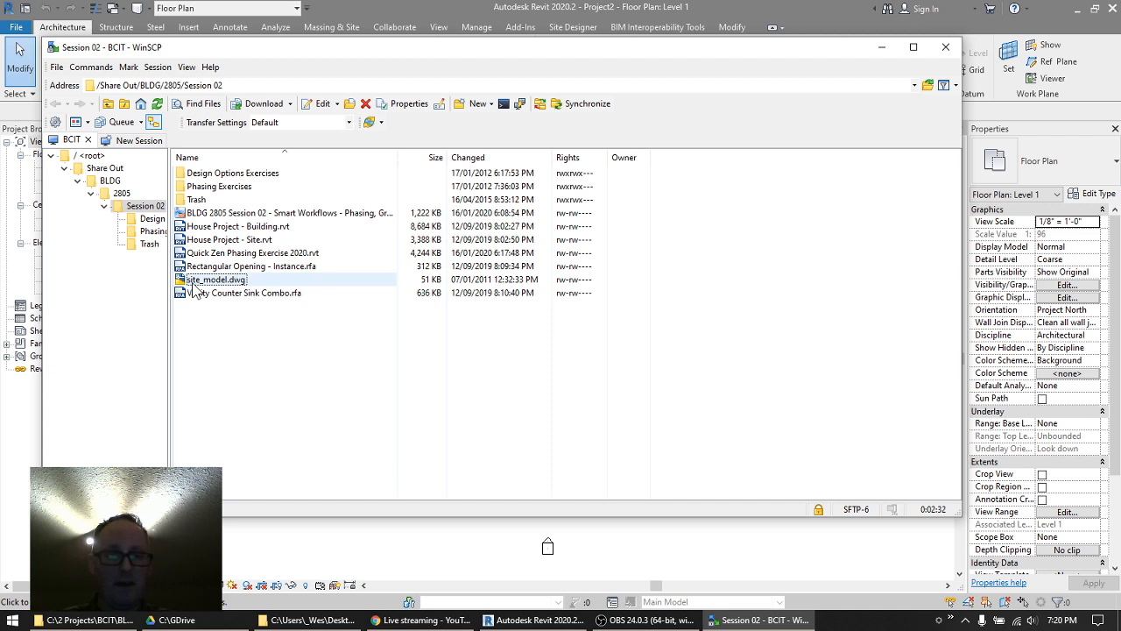
pyautogui.click(354, 541)
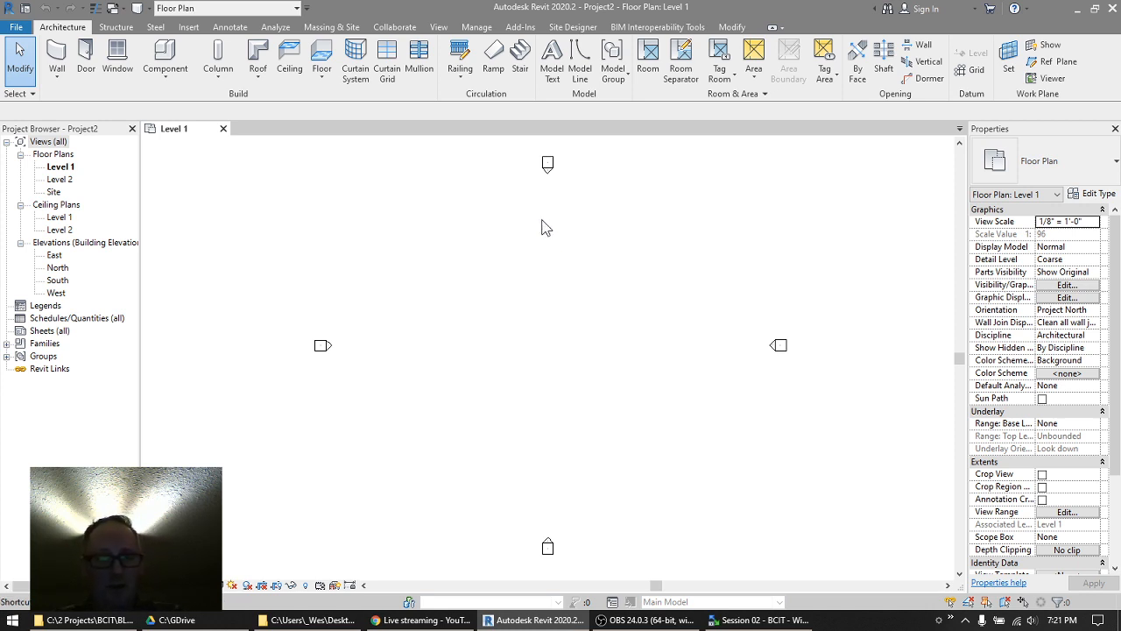
# - Check the Topography category's visibility in the Level 1 plan's Visibility/Graphic Overrides and close them
pyautogui.press('v')
pyautogui.press('g')
pyautogui.click(320, 374)
pyautogui.press('t')
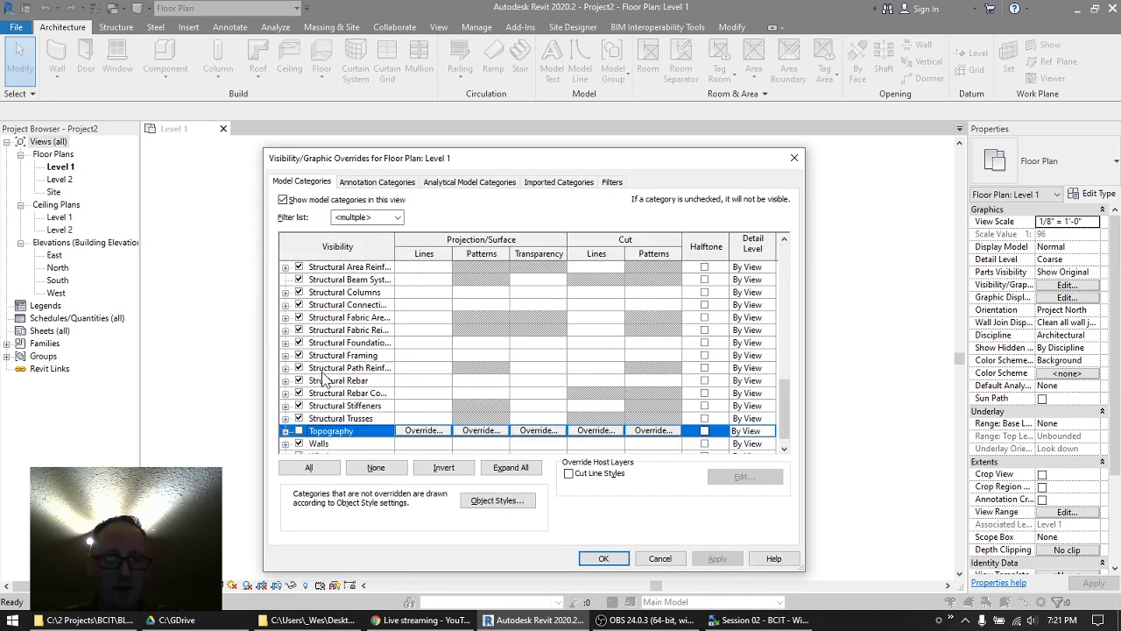
pyautogui.scroll(-1, 338, 342)
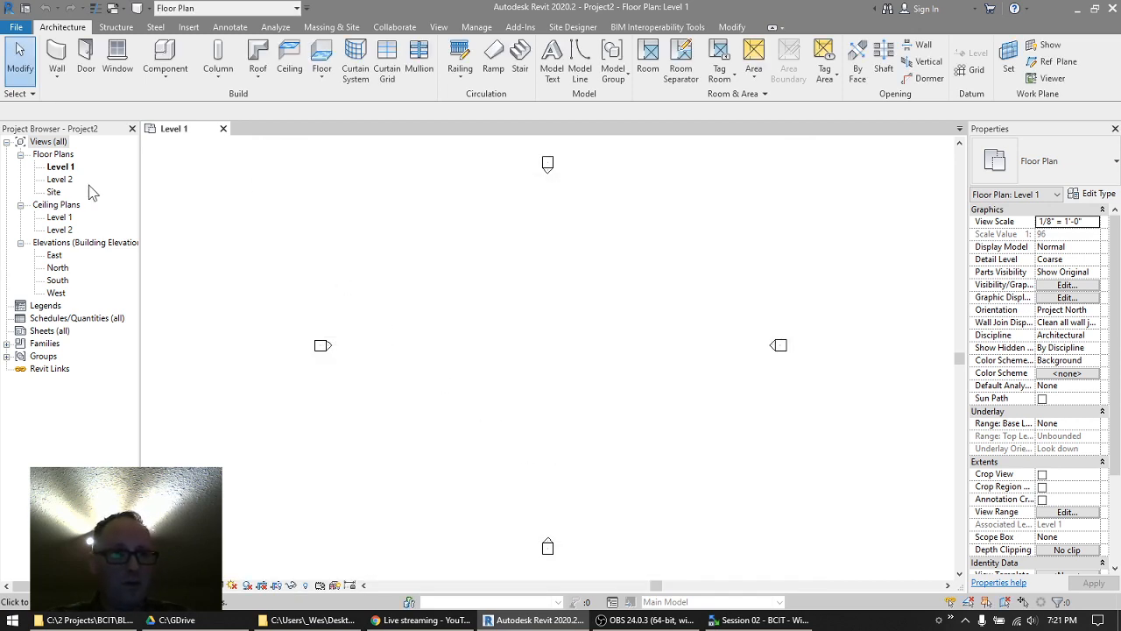
# - Import site_model.dwg from the Desktop into the Site floor plan, with the correction of slightly off-axis lines turned off
pyautogui.click(53, 193)
pyautogui.doubleClick(53, 193)
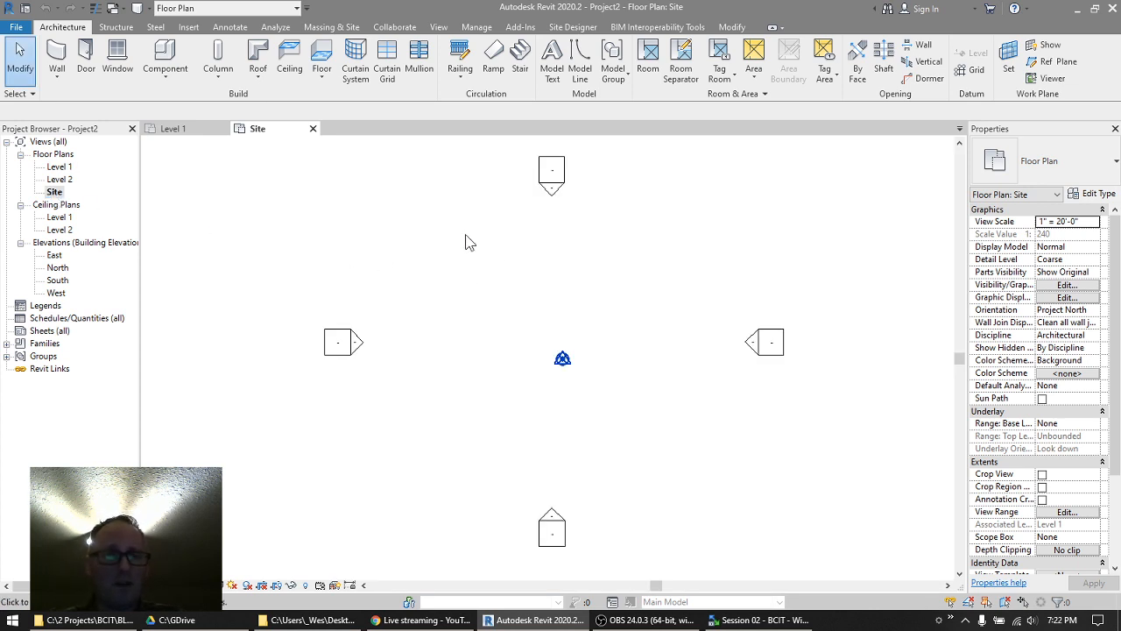
pyautogui.click(194, 27)
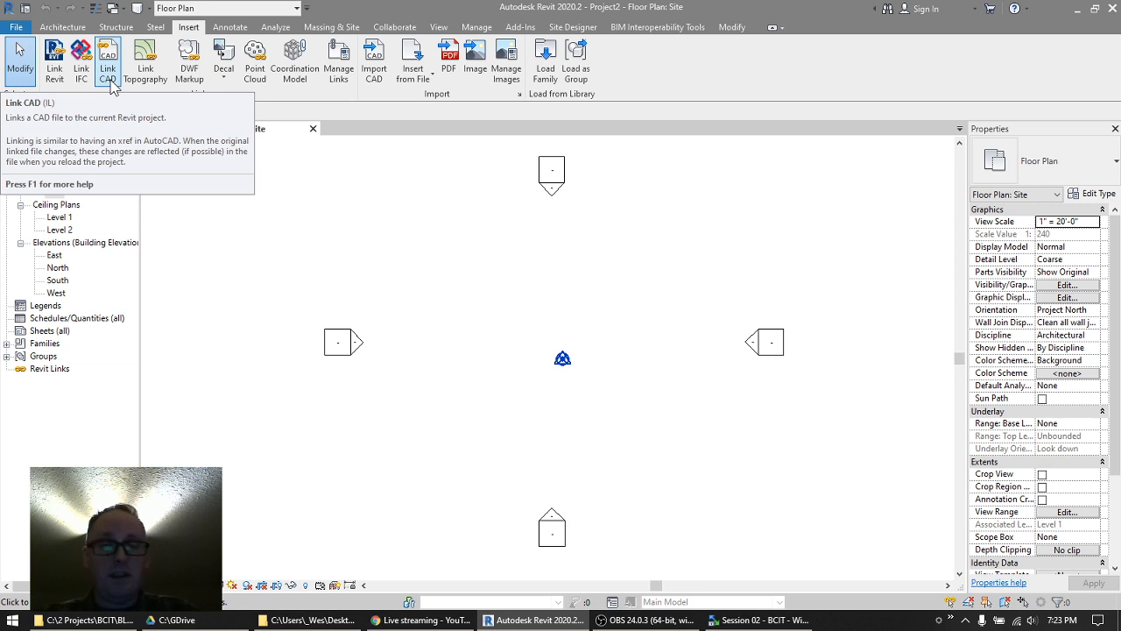
pyautogui.click(374, 74)
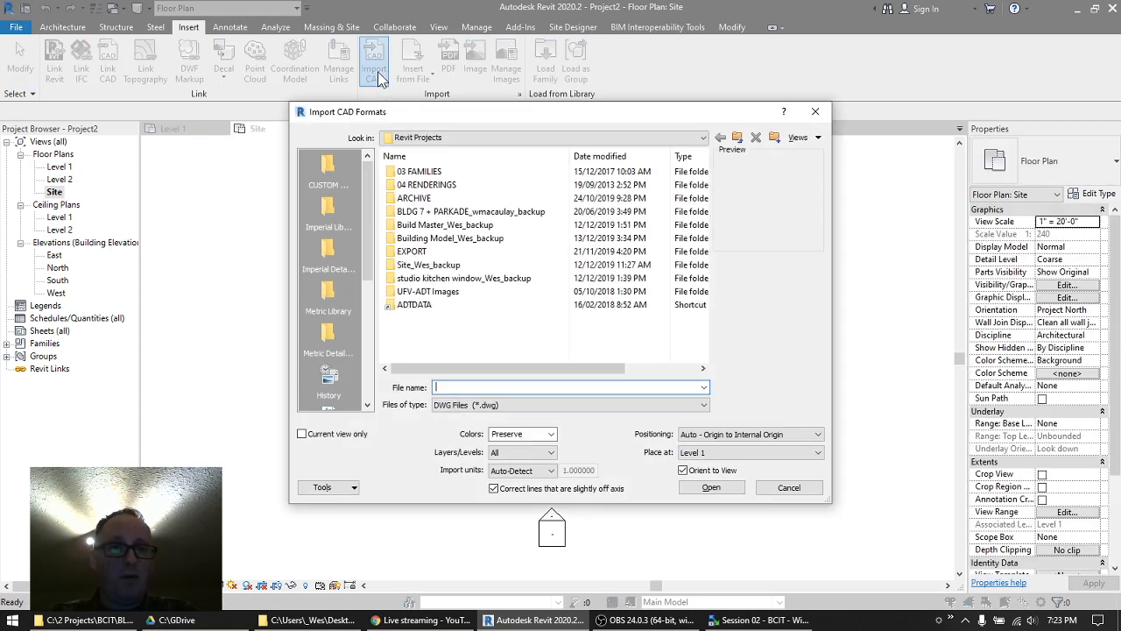
pyautogui.click(435, 138)
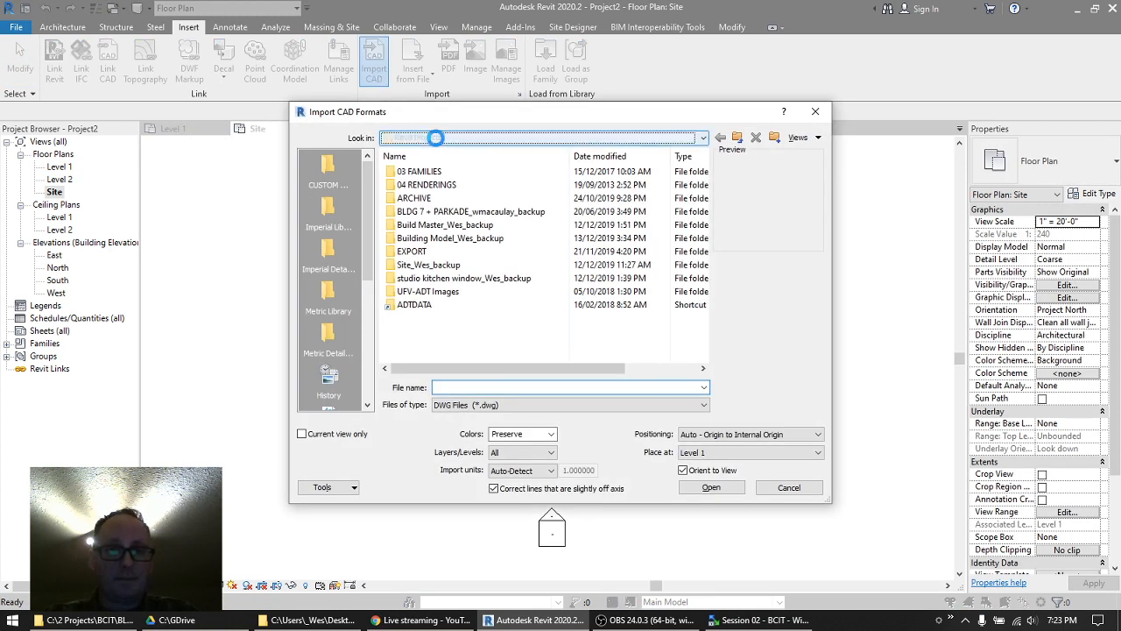
pyautogui.click(431, 153)
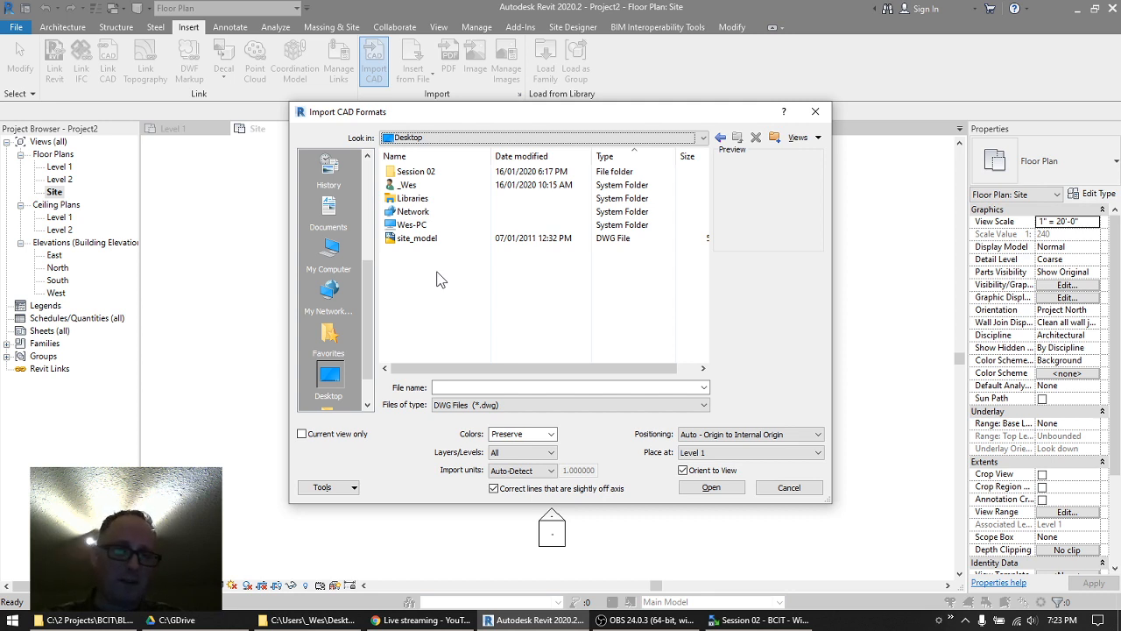
pyautogui.click(417, 239)
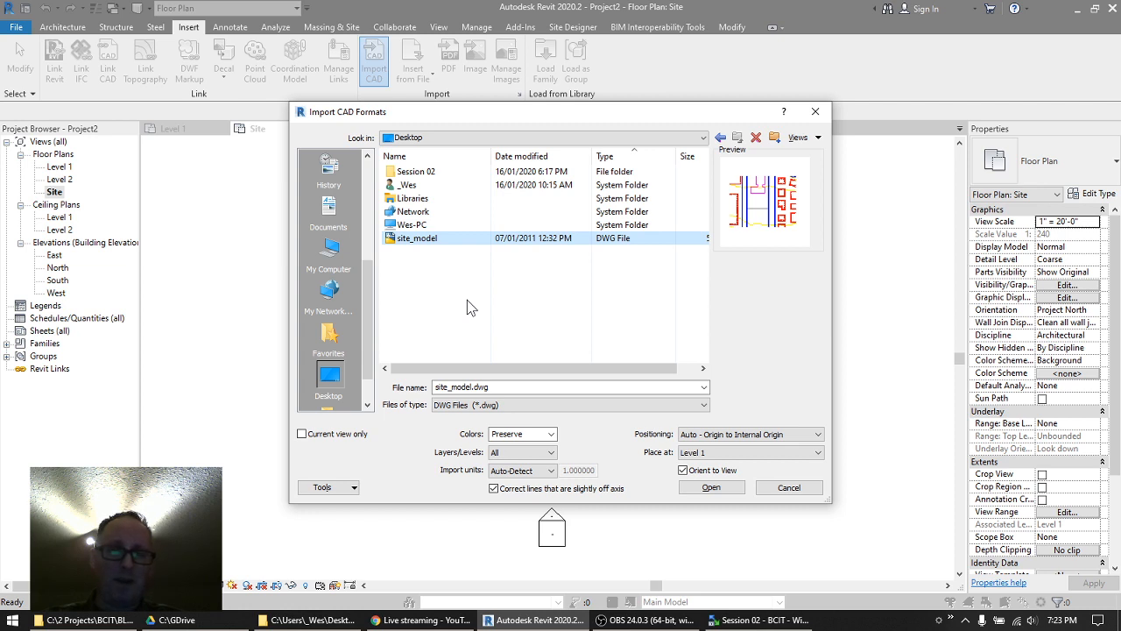
pyautogui.click(507, 491)
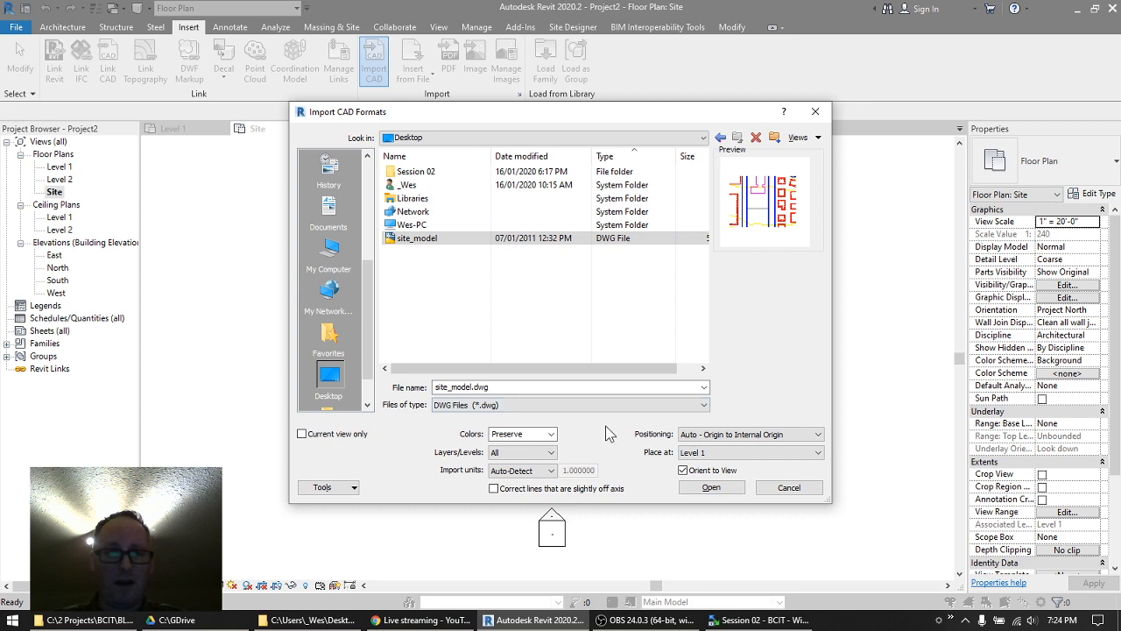
pyautogui.click(708, 488)
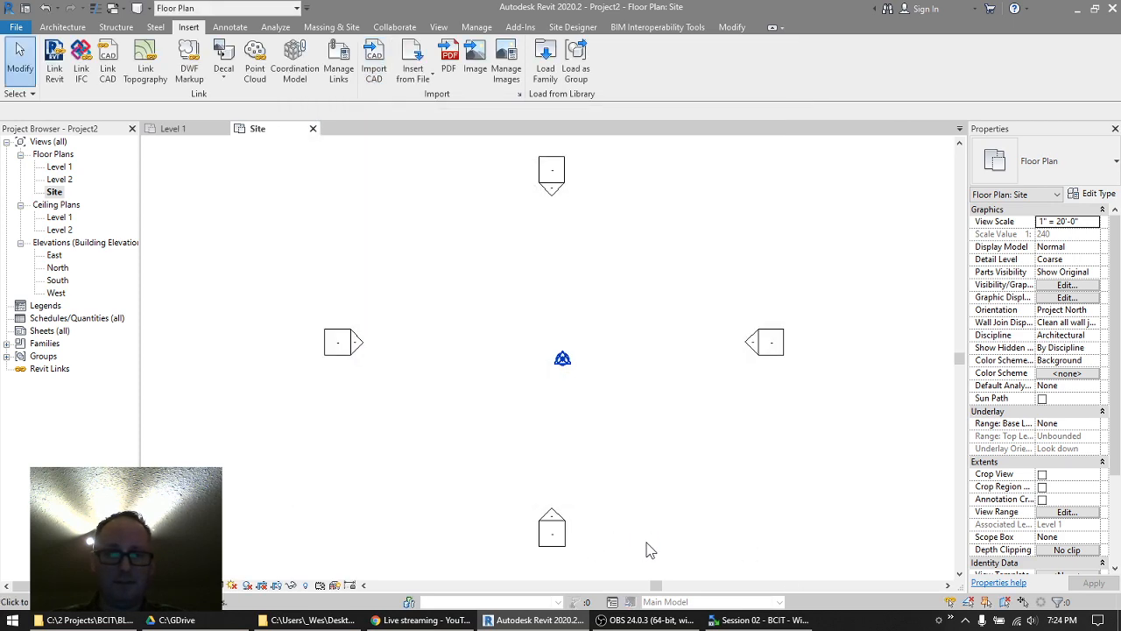
# - Select the imported site_model.dwg drawing in the Site plan and unpin it
pyautogui.scroll(-7, 635, 460)
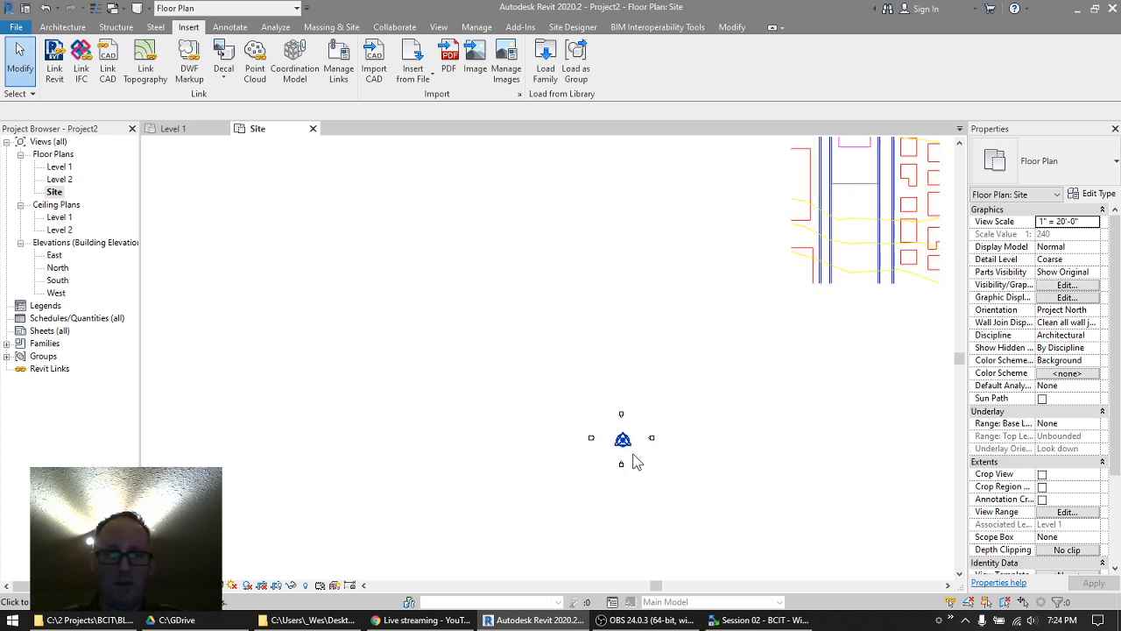
pyautogui.moveTo(751, 481); pyautogui.dragTo(680, 482, button='middle')
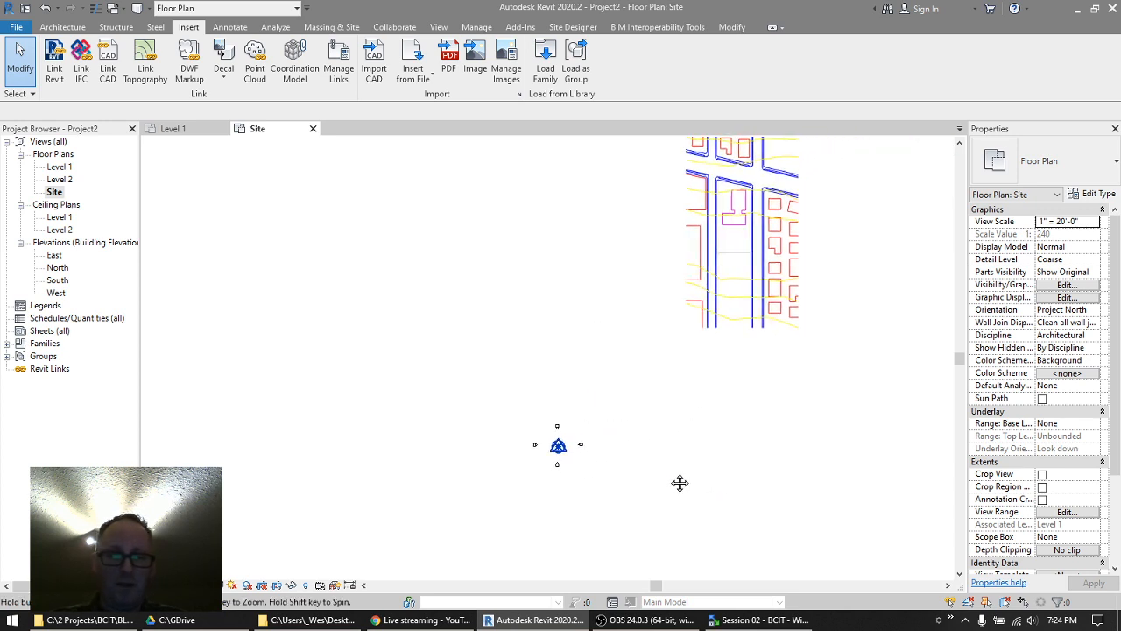
pyautogui.click(756, 324)
pyautogui.scroll(-3, 733, 419)
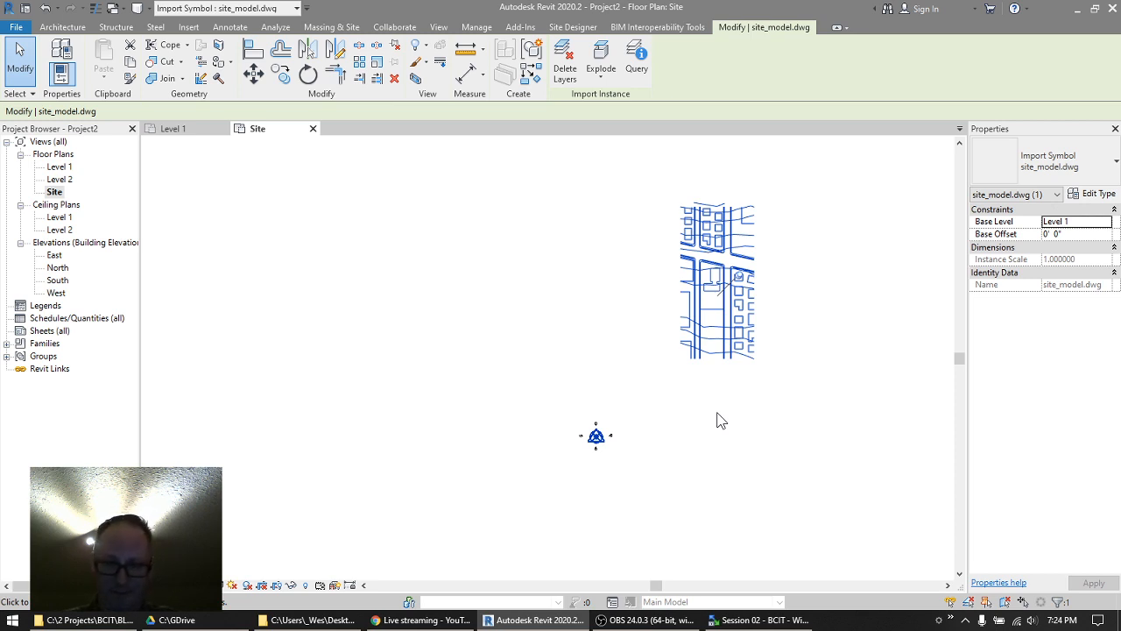
pyautogui.click(739, 279)
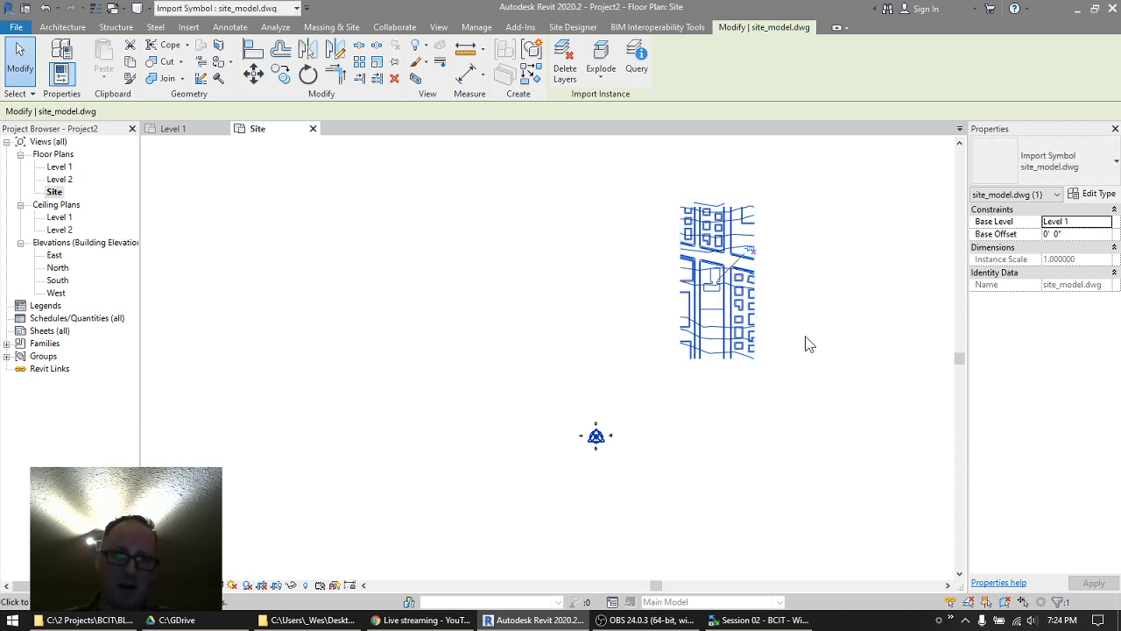
# - Move the imported site drawing so its magenta building outline sits over the project base point, between the elevation markers
pyautogui.moveTo(737, 290); pyautogui.dragTo(686, 425)
pyautogui.scroll(3, 686, 425)
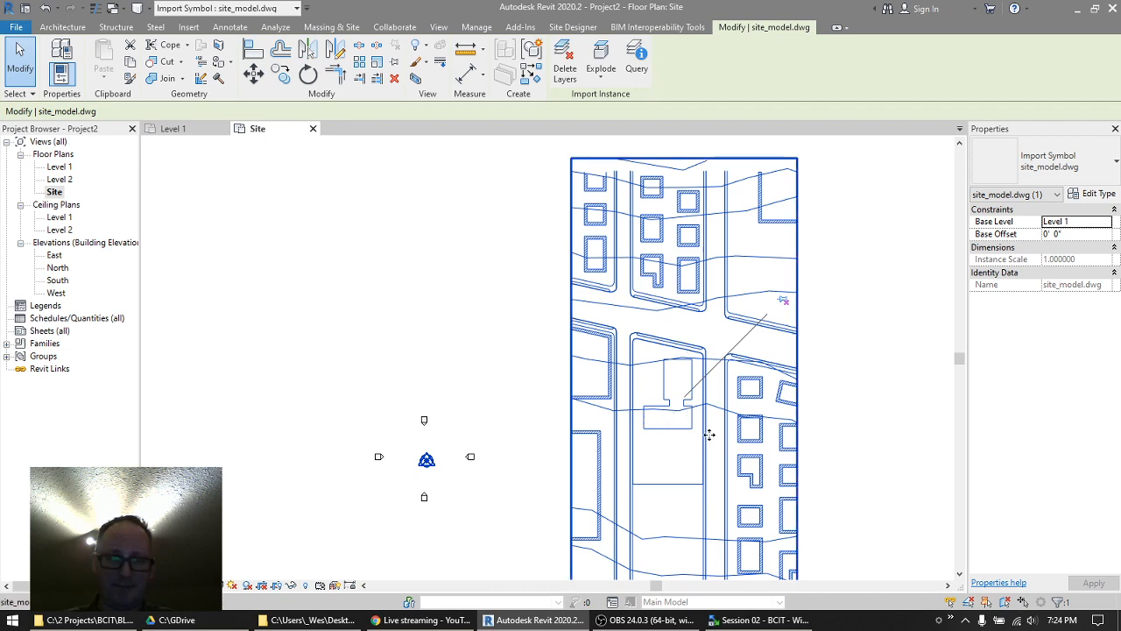
pyautogui.moveTo(708, 436); pyautogui.dragTo(694, 334, button='middle')
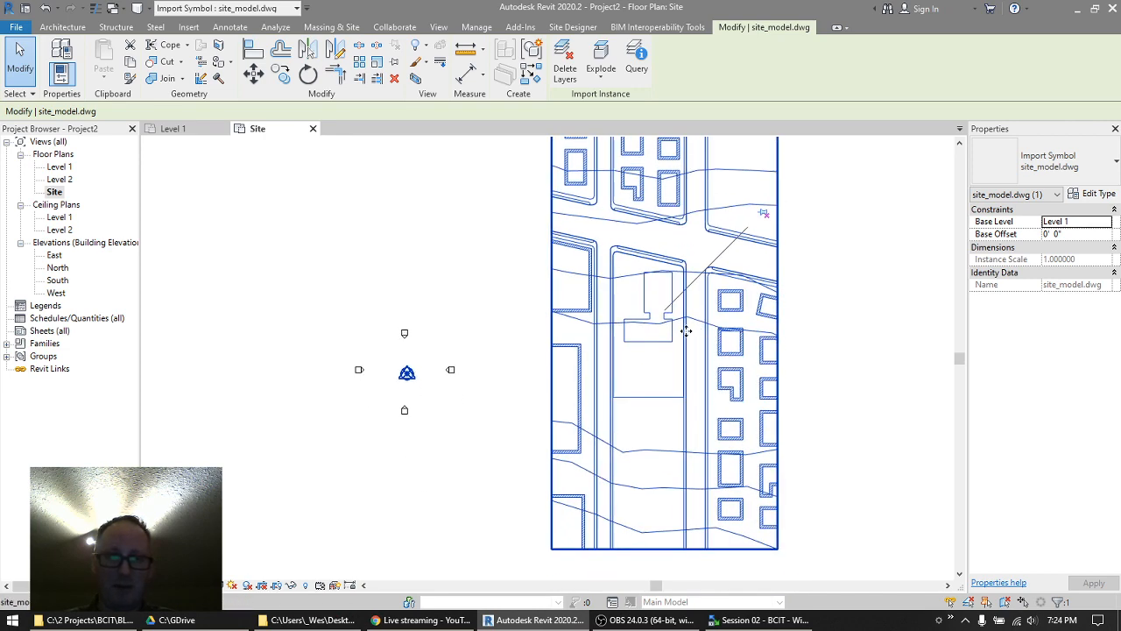
pyautogui.moveTo(681, 333); pyautogui.dragTo(436, 382)
pyautogui.click(715, 382)
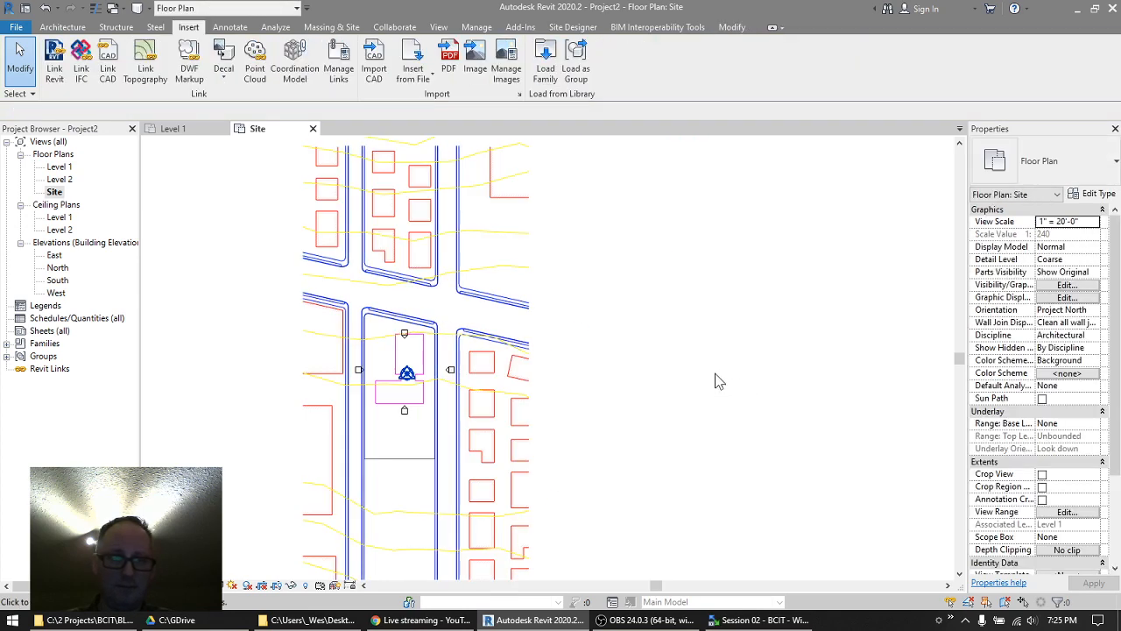
# - Query the line along the lower edge of the central lot in the imported drawing to check its layer
pyautogui.moveTo(636, 390); pyautogui.dragTo(837, 323, button='middle')
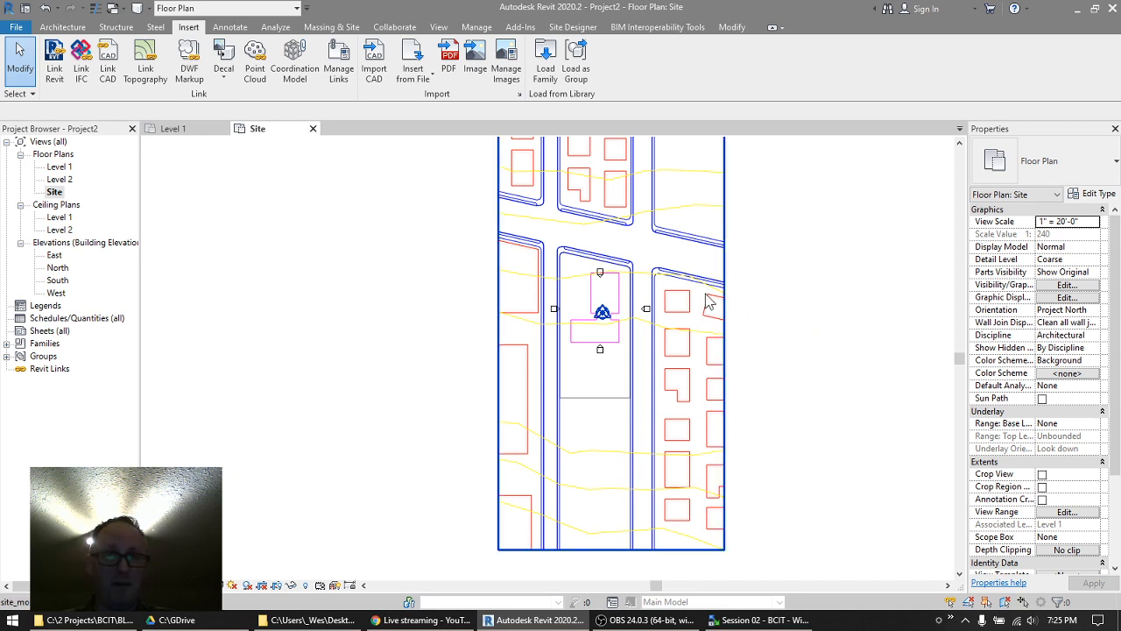
pyautogui.scroll(6, 574, 395)
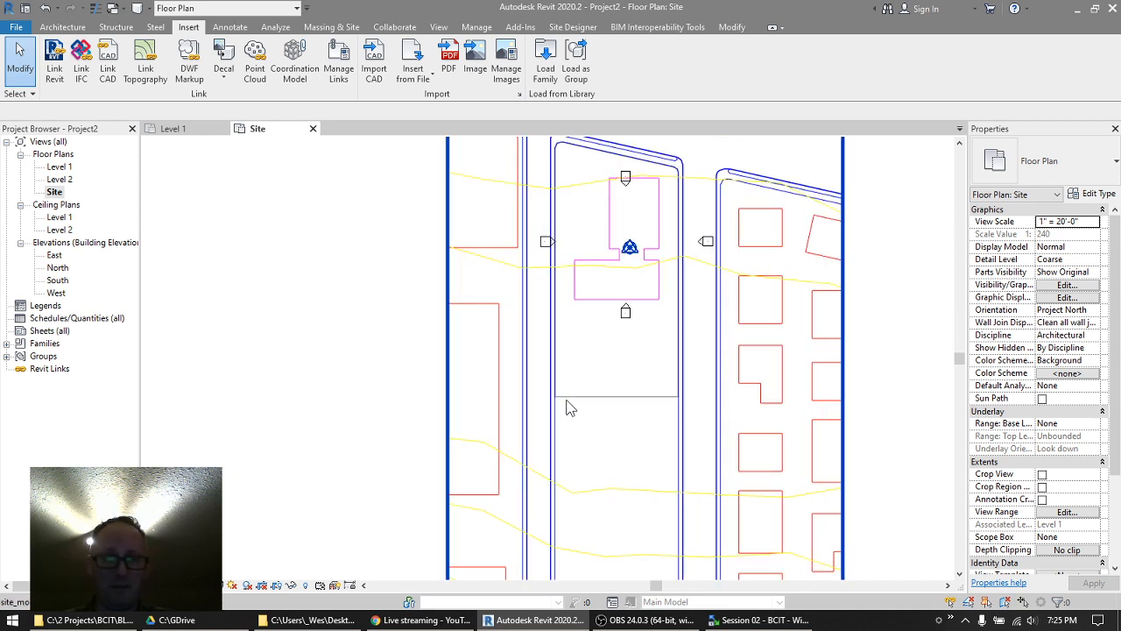
pyautogui.scroll(4, 521, 399)
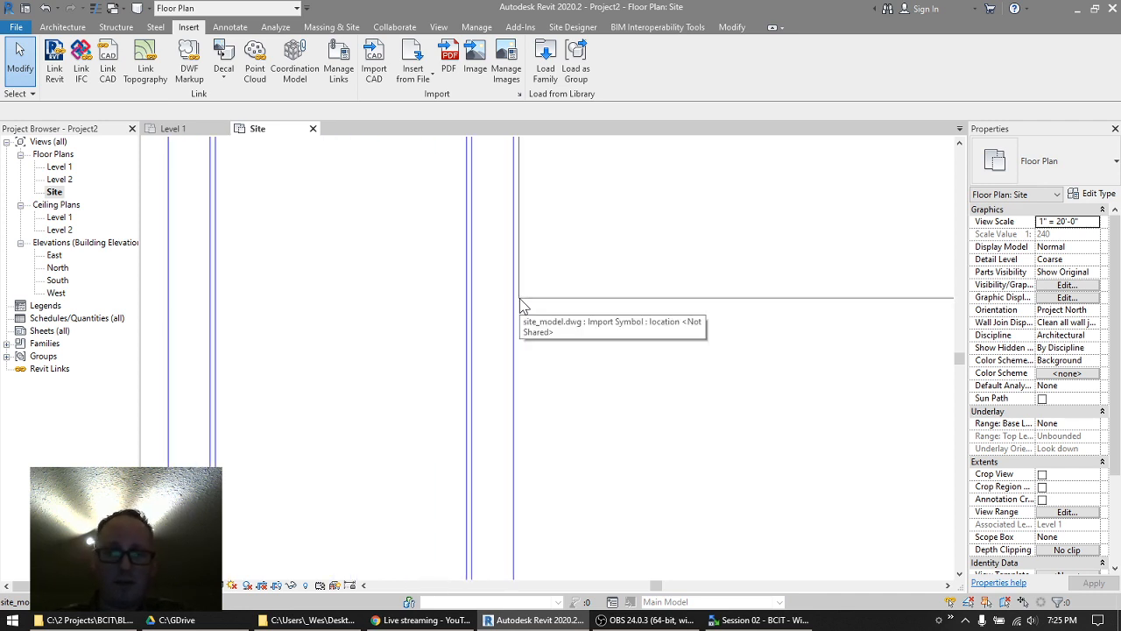
pyautogui.click(523, 307)
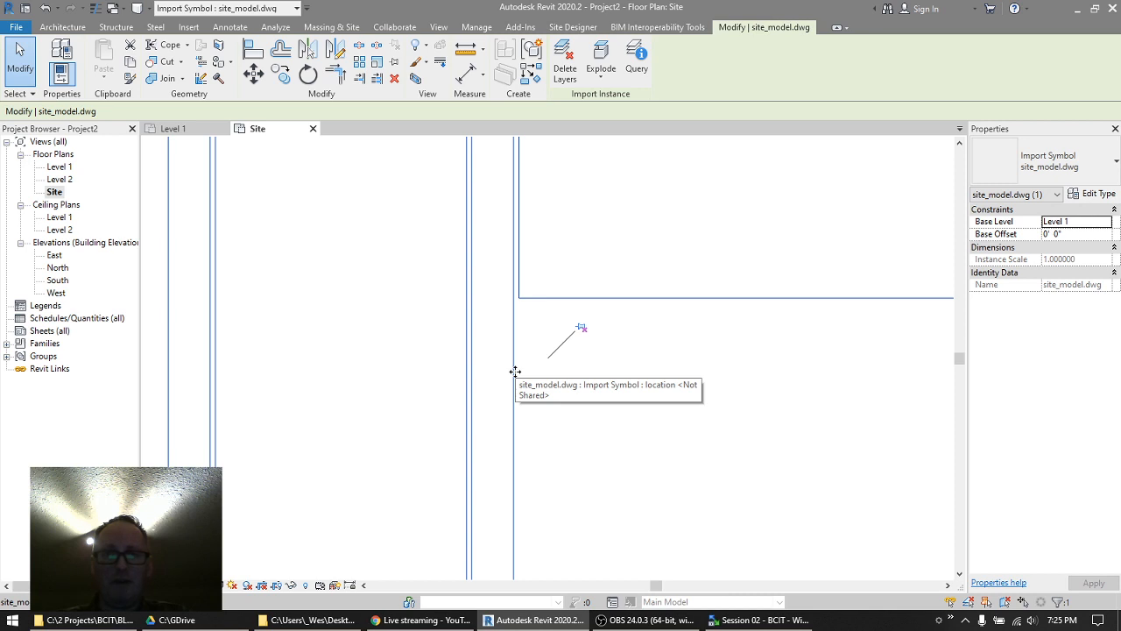
pyautogui.click(639, 63)
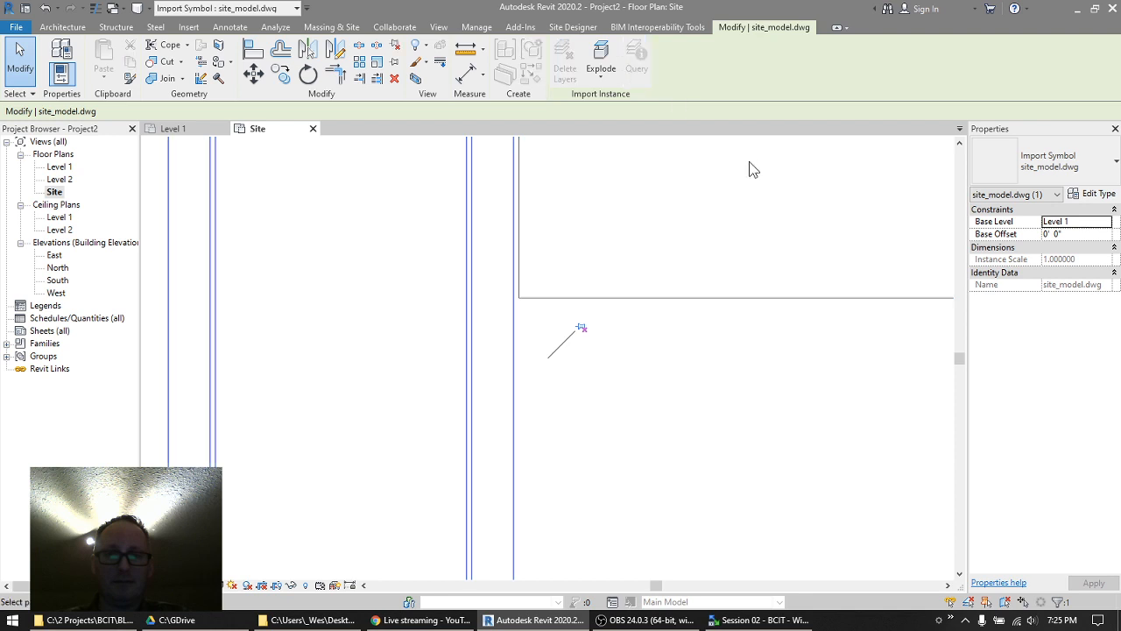
pyautogui.click(654, 298)
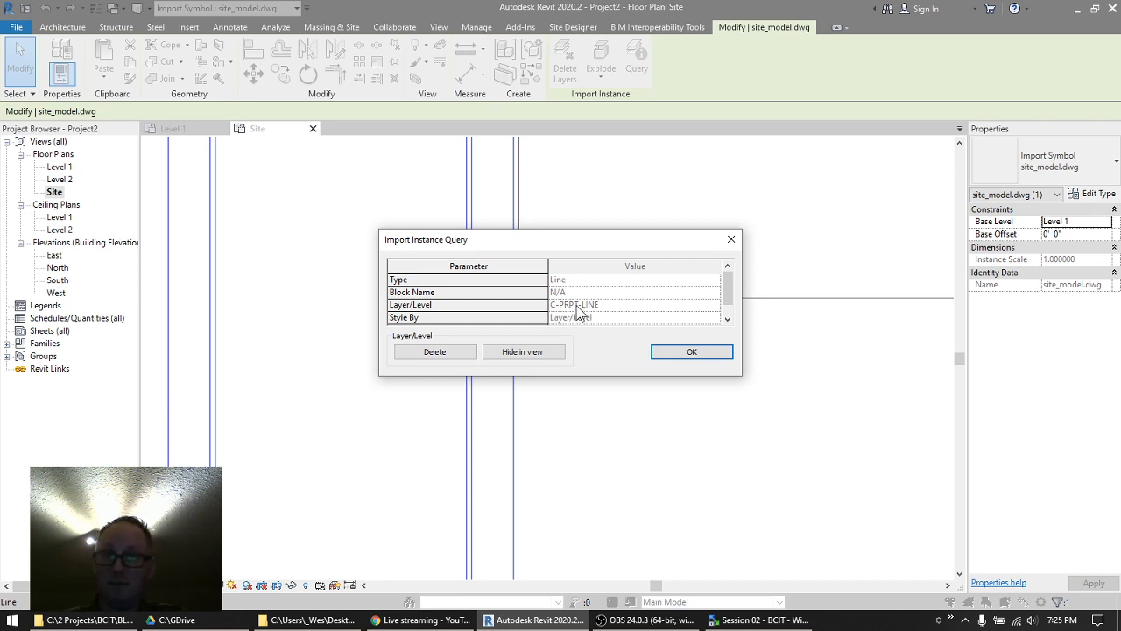
pyautogui.click(693, 351)
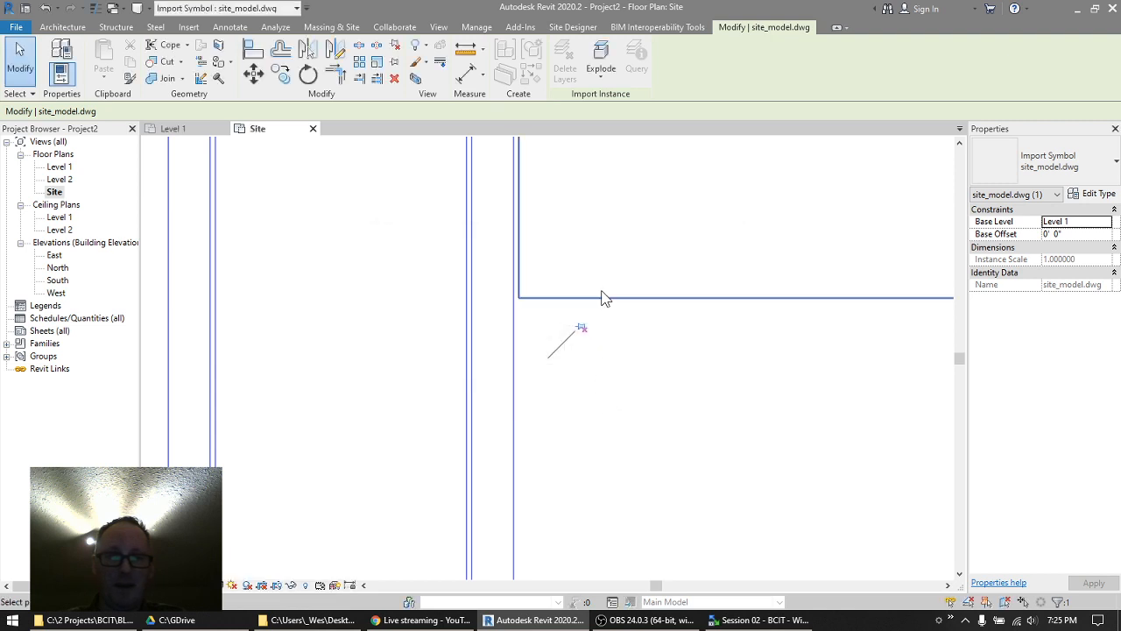
# - Examine the property line around the central lot, its rounded street corner and the building outline inside it
pyautogui.scroll(-2, 602, 278)
pyautogui.scroll(-3, 603, 273)
pyautogui.moveTo(627, 262)
pyautogui.mouseDown(button='middle')
pyautogui.moveTo(626, 506)
pyautogui.moveTo(613, 411)
pyautogui.mouseUp(button='middle')
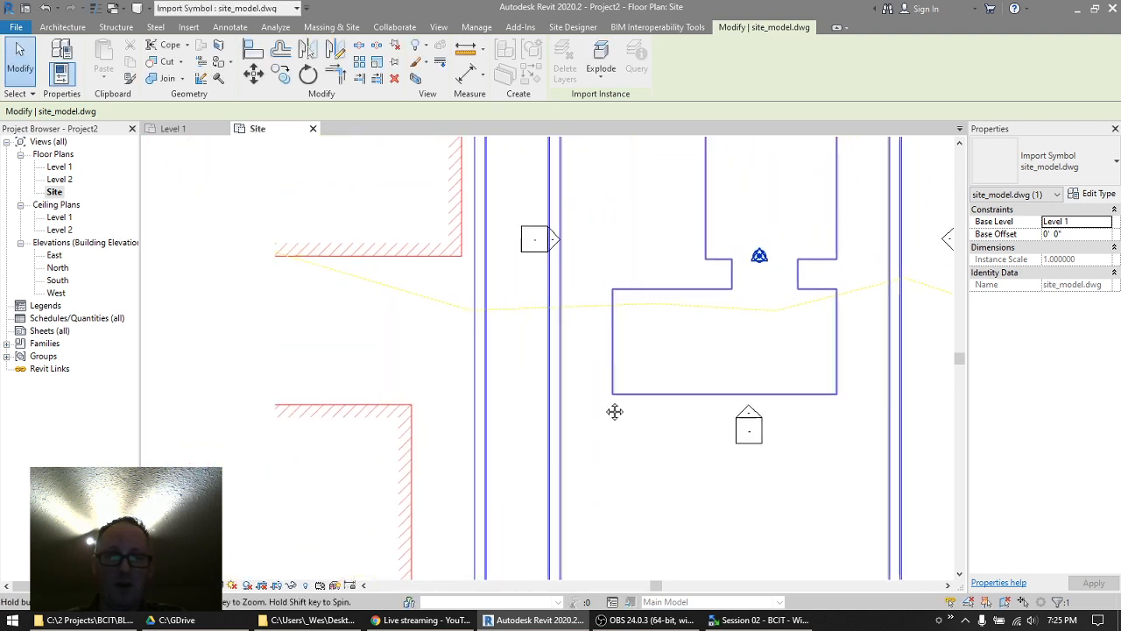
pyautogui.moveTo(609, 231); pyautogui.dragTo(591, 461, button='middle')
pyautogui.scroll(4, 551, 237)
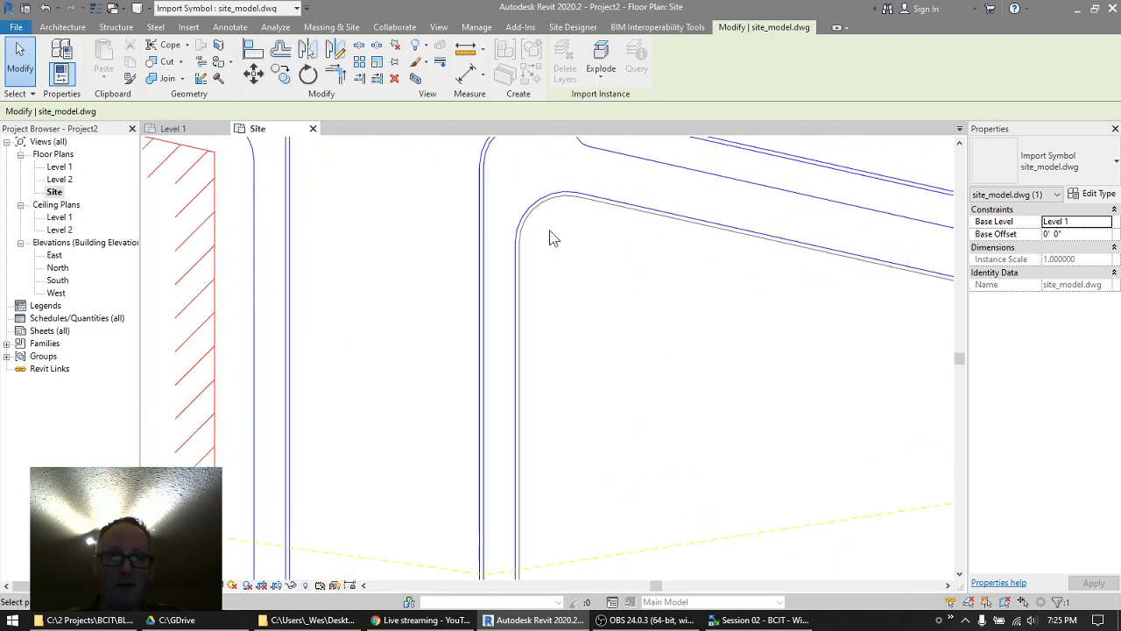
pyautogui.scroll(-2, 809, 368)
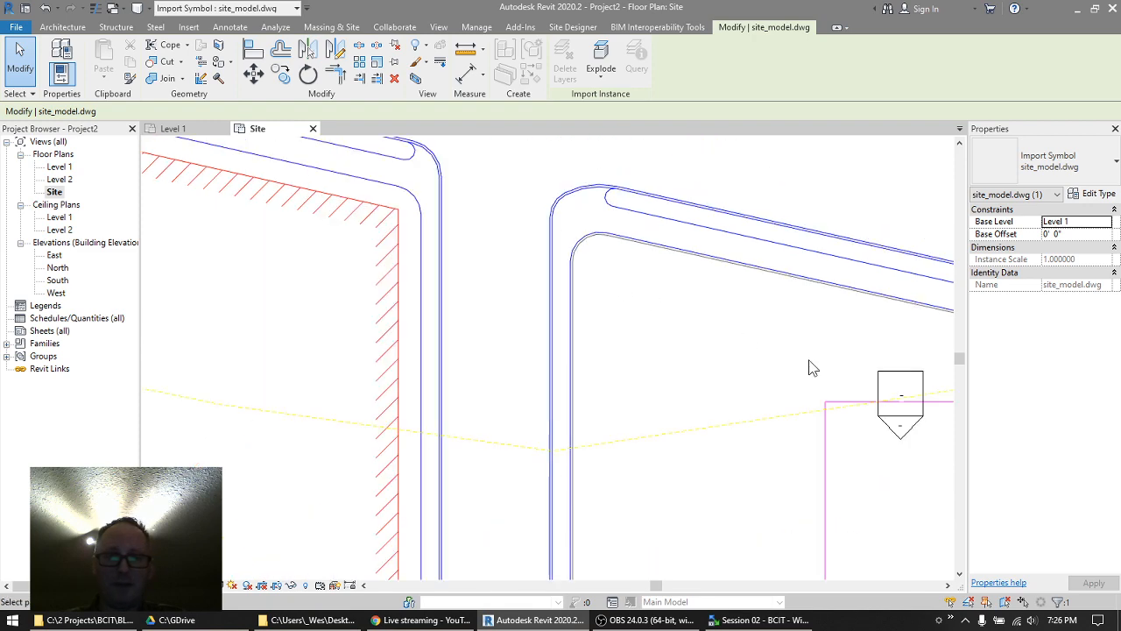
pyautogui.moveTo(808, 368); pyautogui.dragTo(388, 272, button='middle')
pyautogui.scroll(-4, 581, 317)
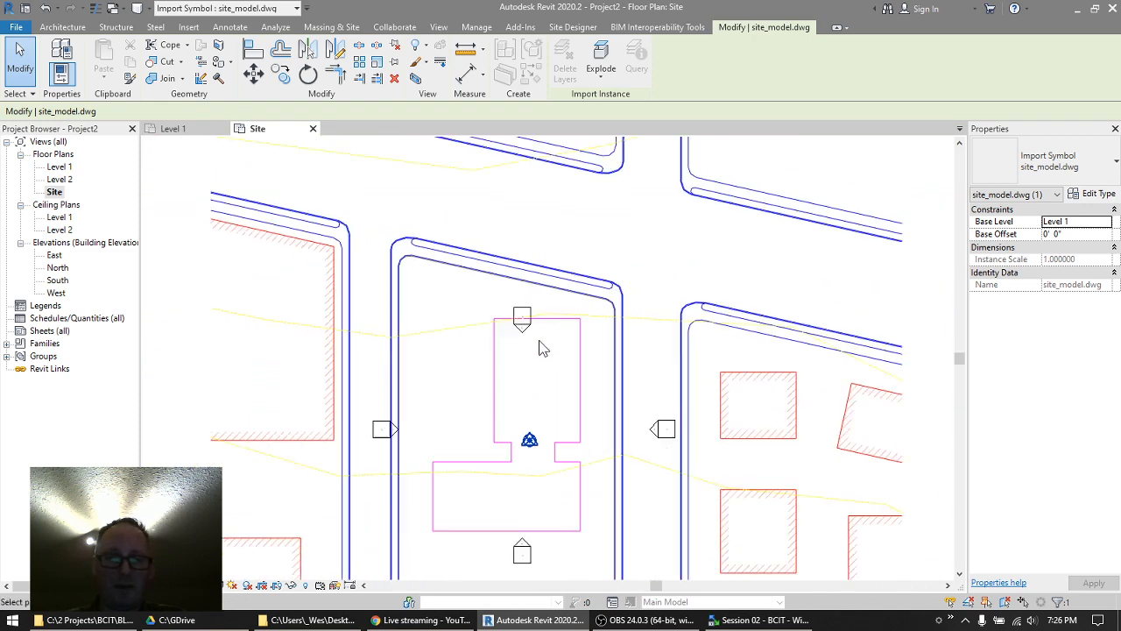
pyautogui.moveTo(551, 352); pyautogui.dragTo(610, 186, button='middle')
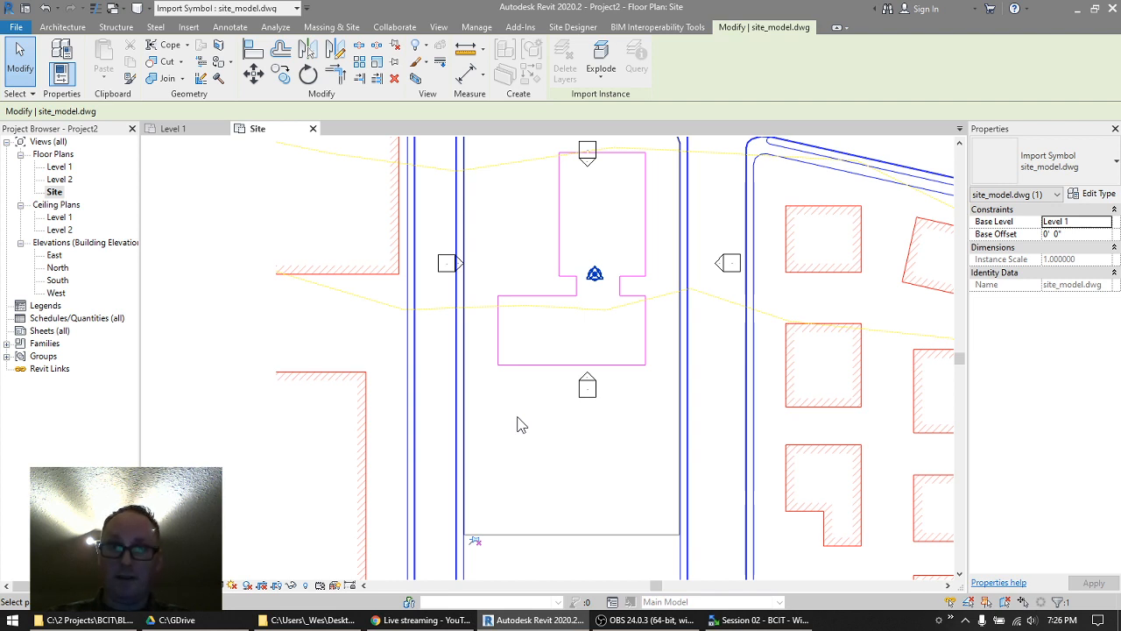
pyautogui.scroll(-4, 515, 412)
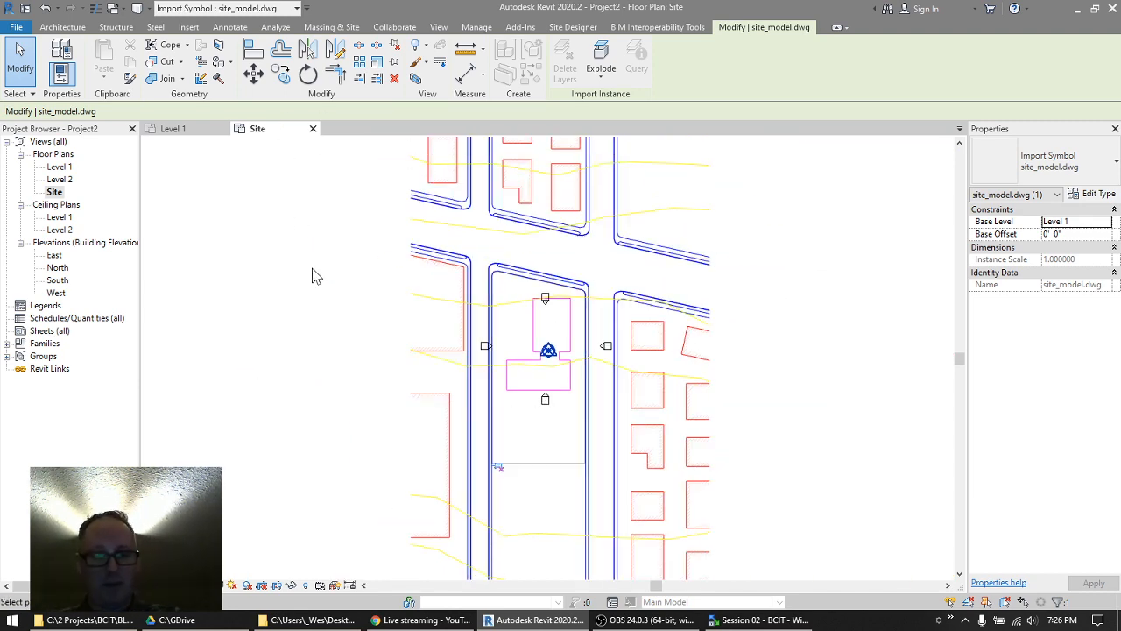
# - Open the default 3D view and look at the imported contour lines from a low side angle
pyautogui.press('3')
pyautogui.press('d')
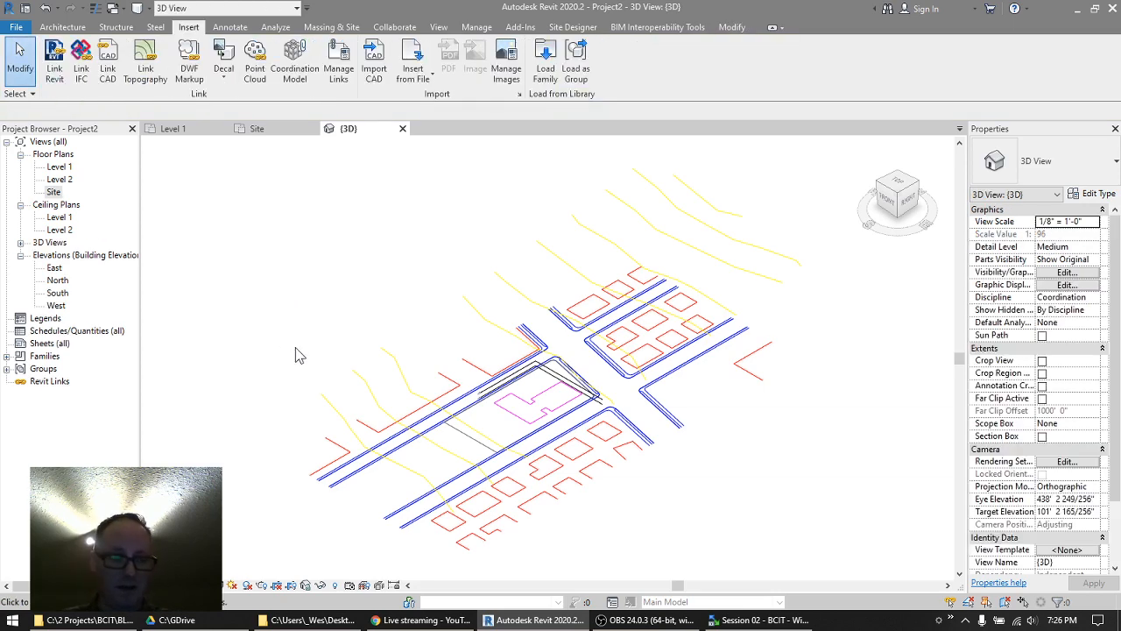
pyautogui.keyDown('shift'); pyautogui.moveTo(296, 354); pyautogui.dragTo(299, 250, button='middle'); pyautogui.keyUp('shift')
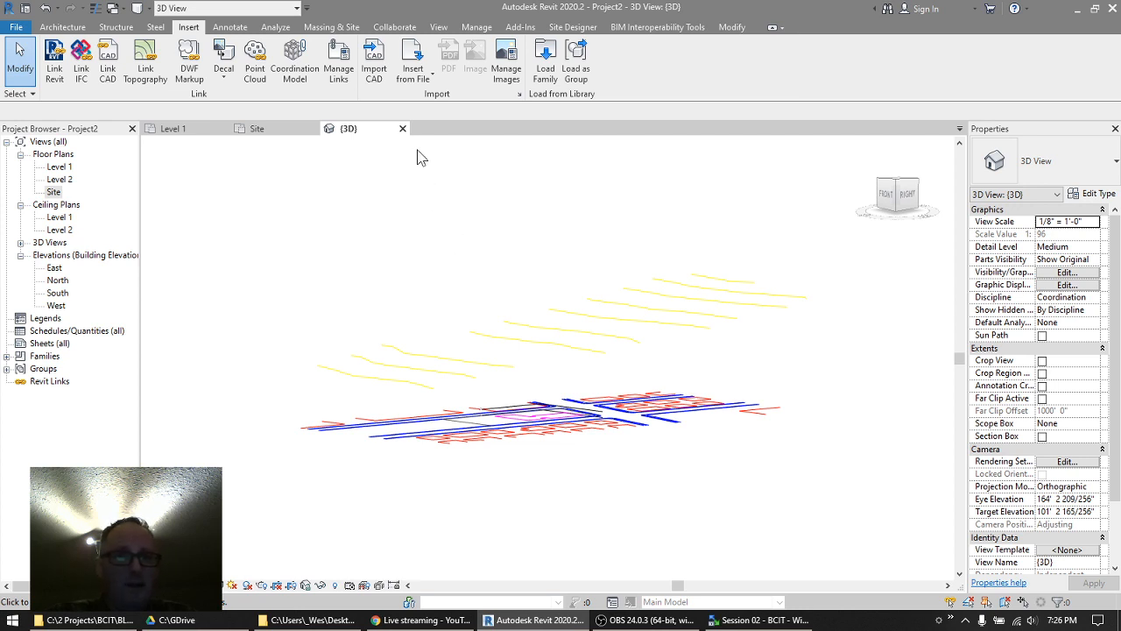
# - Start a toposurface created from an import instance and pick the imported site_model.dwg as its source
pyautogui.click(333, 27)
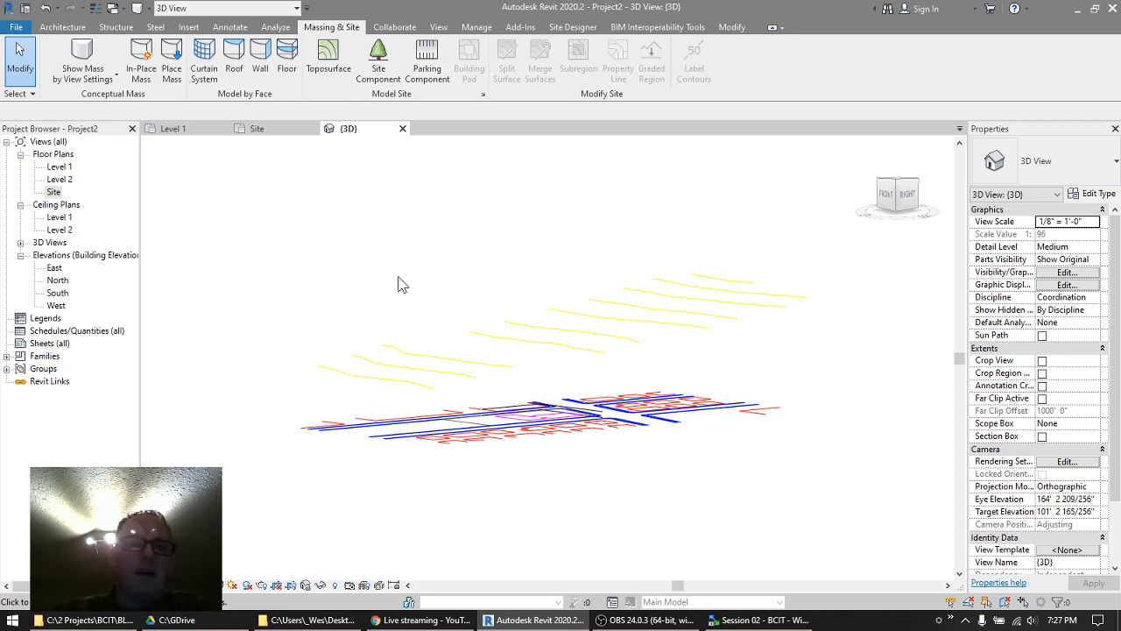
pyautogui.click(327, 67)
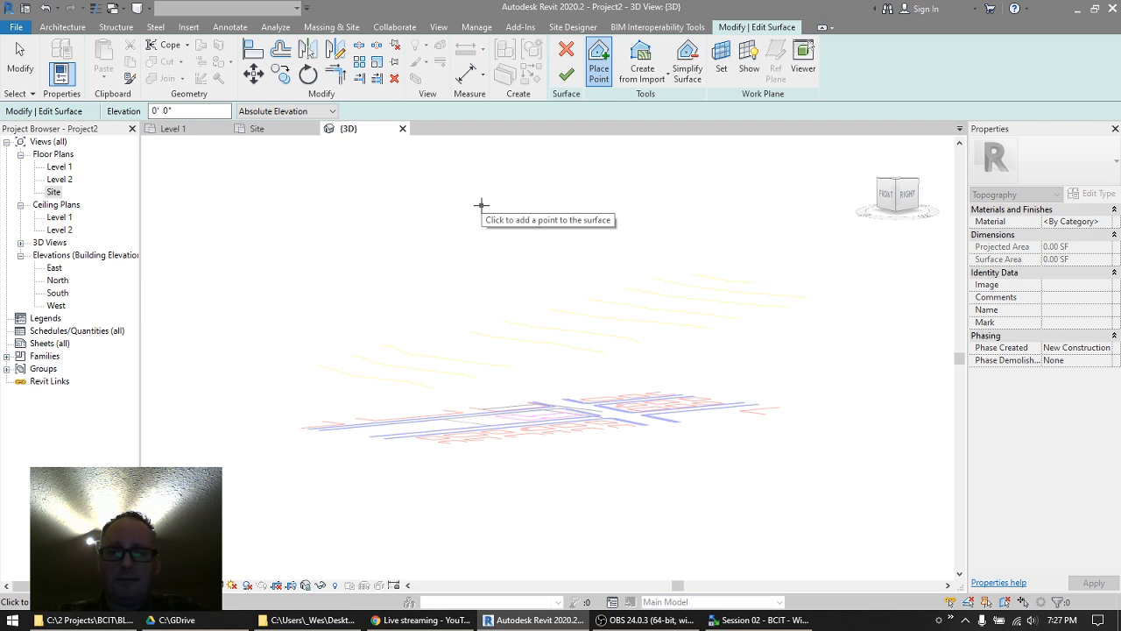
pyautogui.click(650, 79)
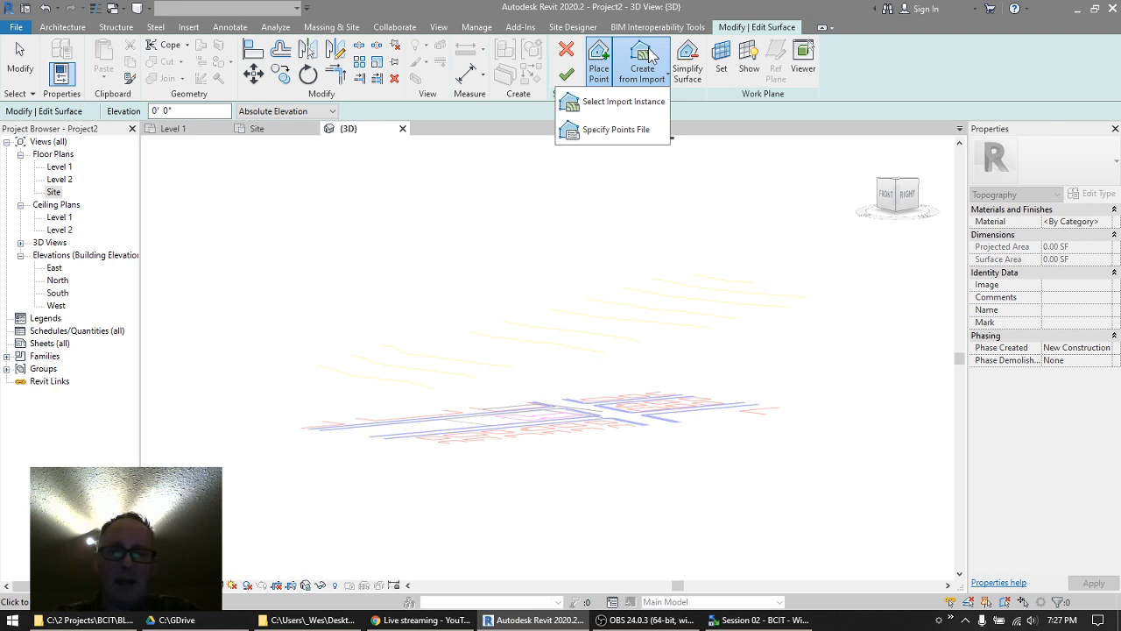
pyautogui.click(640, 103)
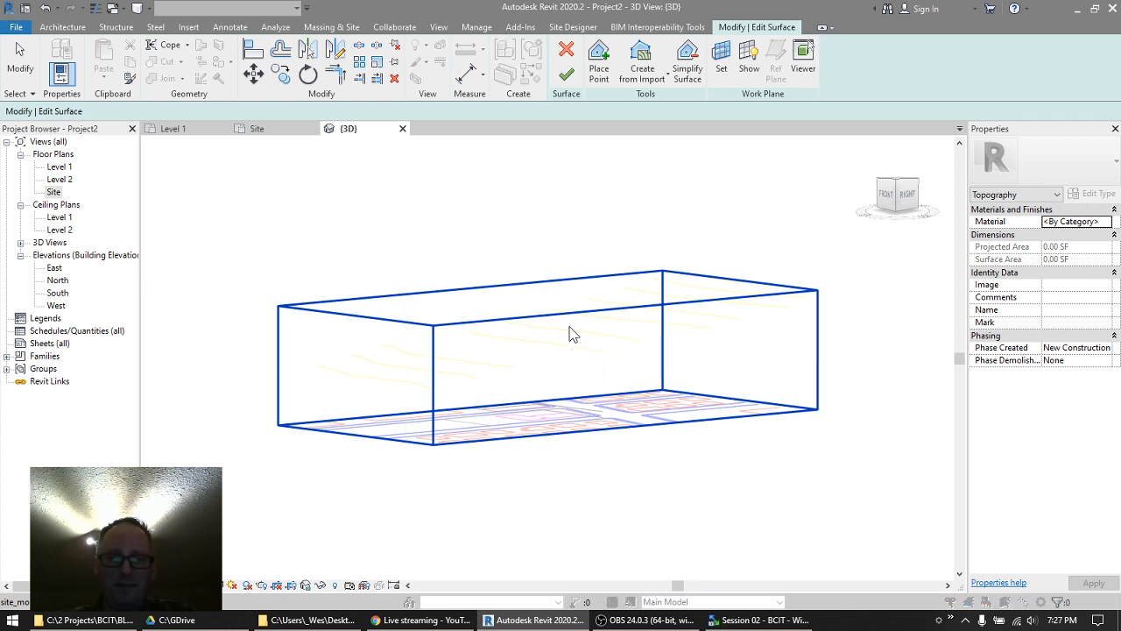
pyautogui.click(570, 333)
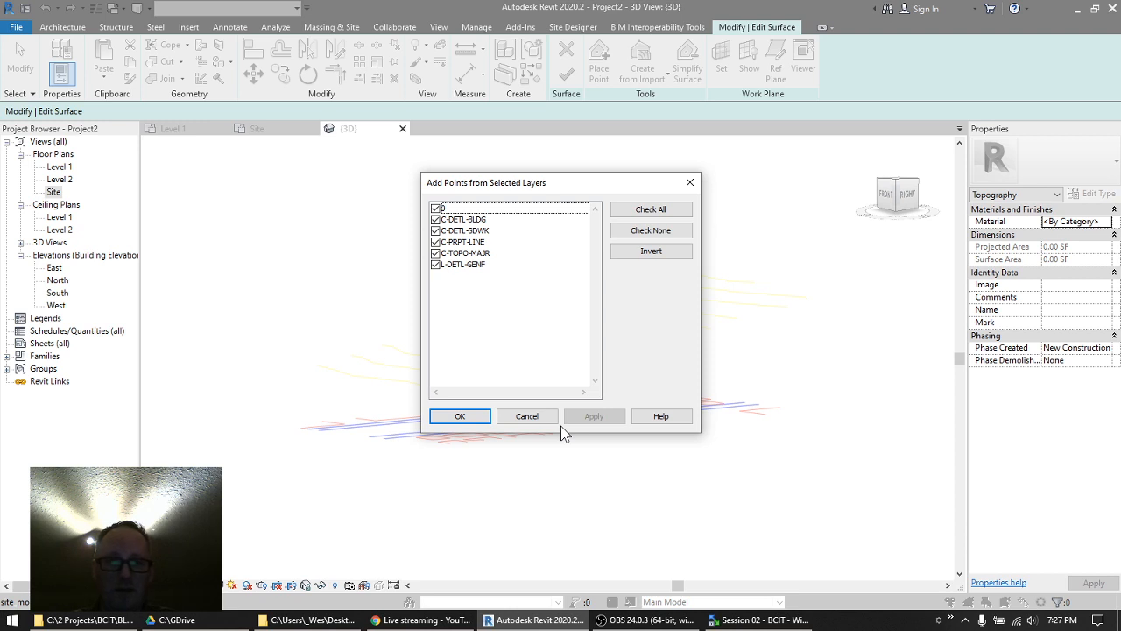
# - Restrict the layers used for surface points to C-TOPO-MAJR only
pyautogui.click(456, 254)
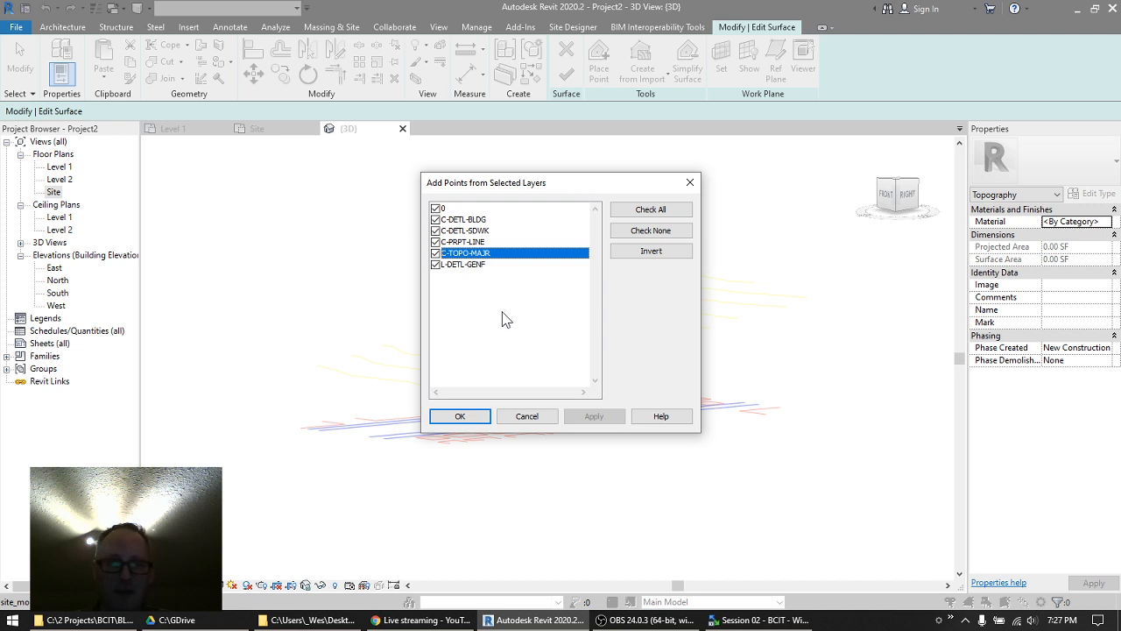
pyautogui.click(659, 235)
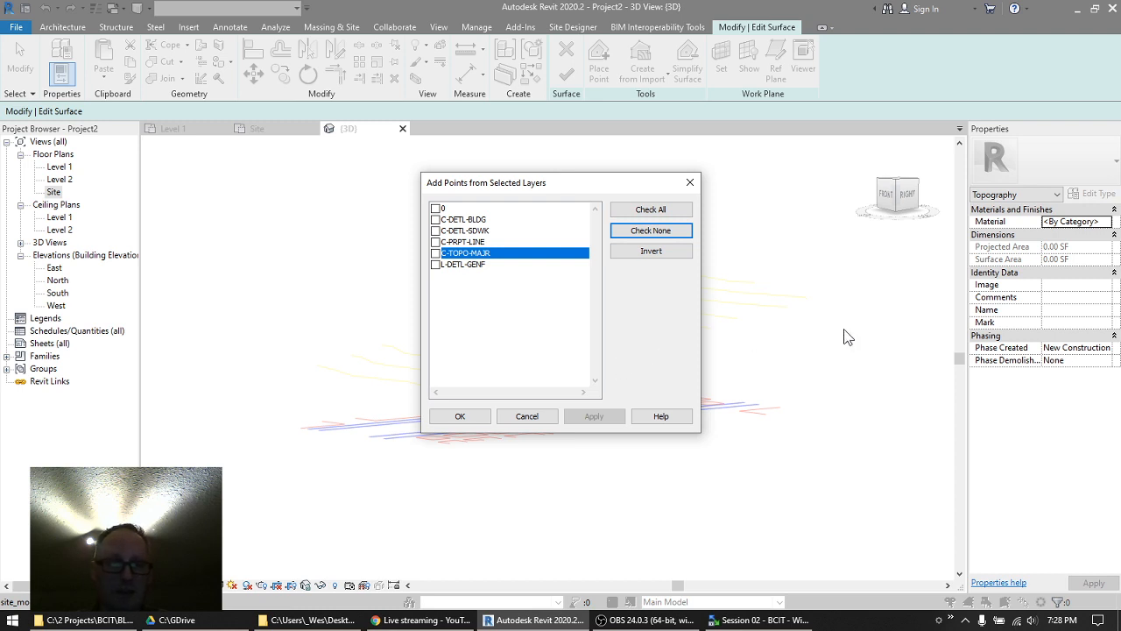
pyautogui.click(436, 253)
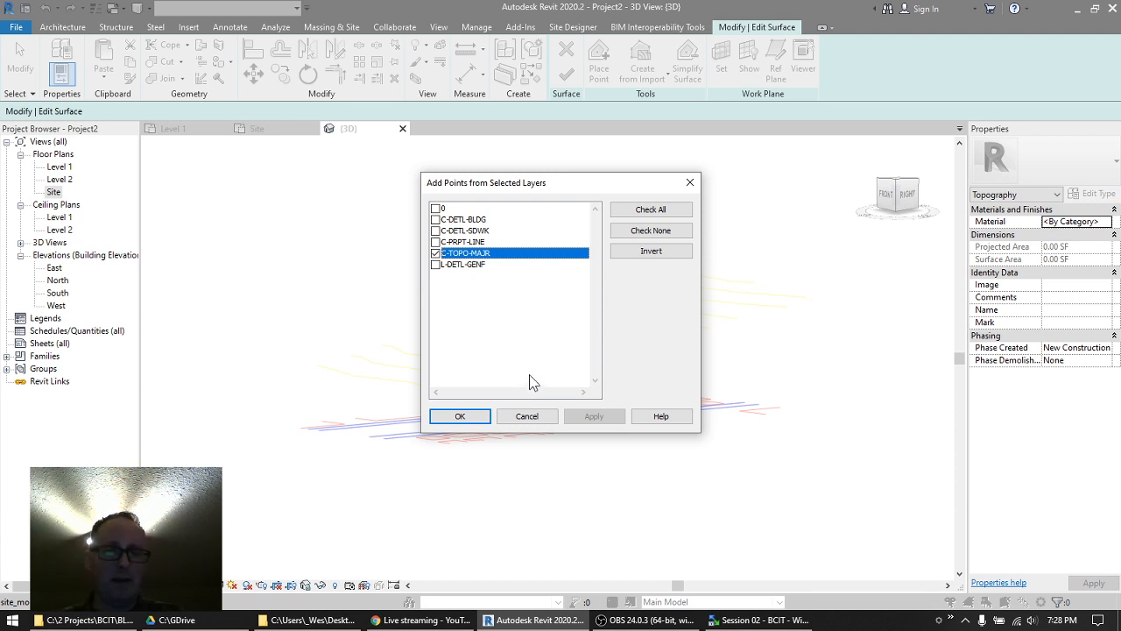
# - Generate the surface points from all layers of the imported drawing
pyautogui.click(644, 210)
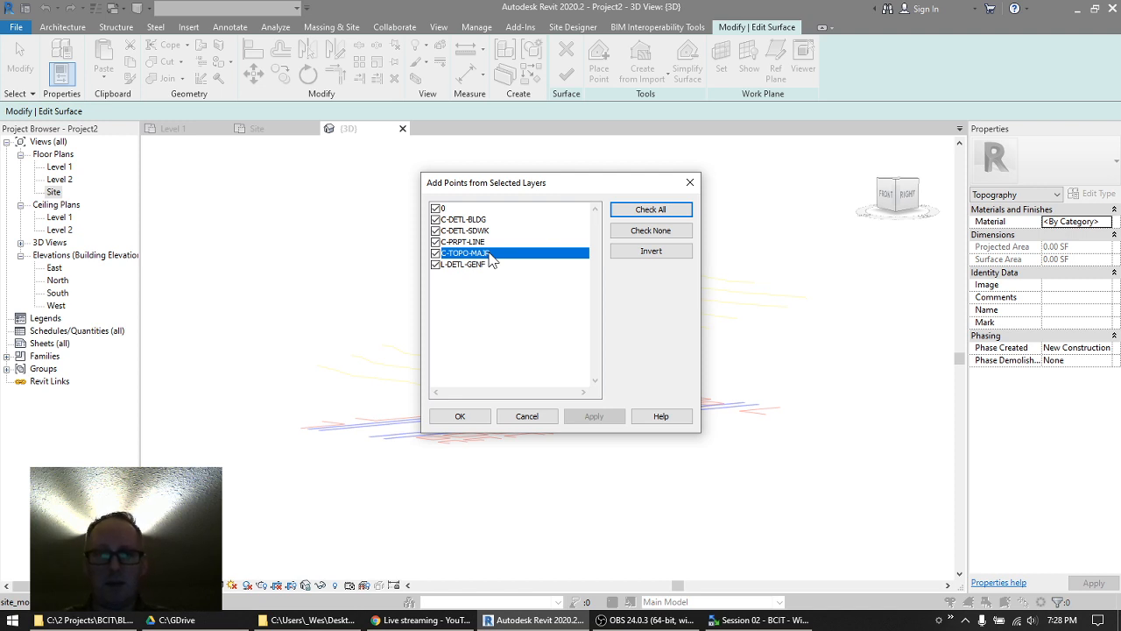
pyautogui.click(460, 417)
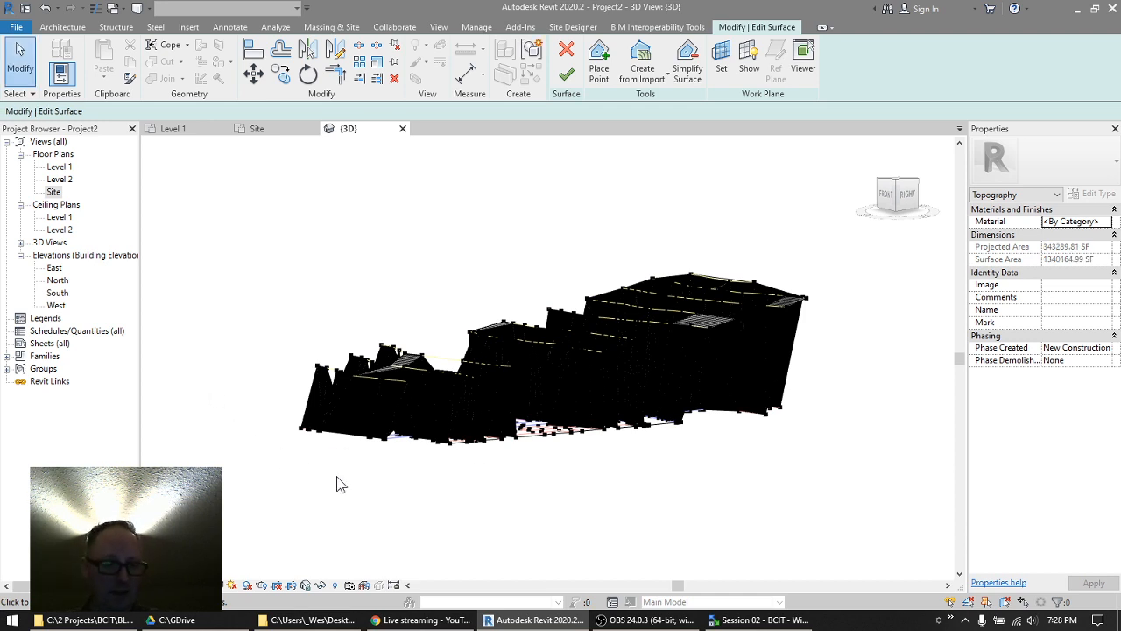
# - Delete all surface points at the flat base level below the contours, including the instances outside the surface boundary
pyautogui.keyDown('shift'); pyautogui.moveTo(448, 509); pyautogui.dragTo(358, 483, button='middle'); pyautogui.keyUp('shift')
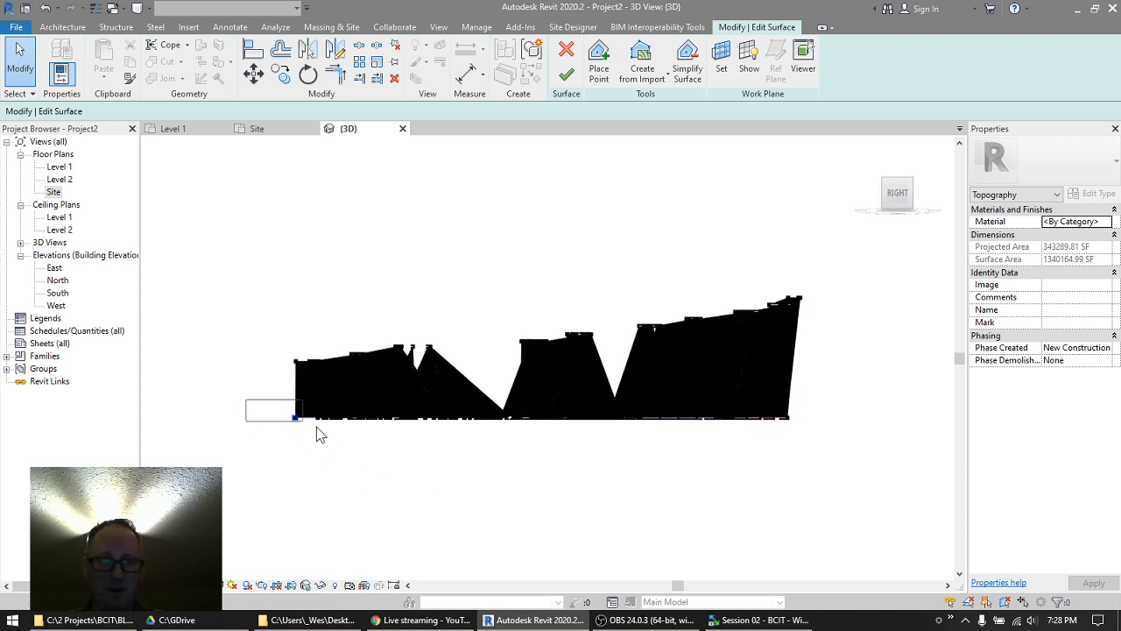
pyautogui.moveTo(318, 436); pyautogui.dragTo(842, 479)
pyautogui.press('Delete')
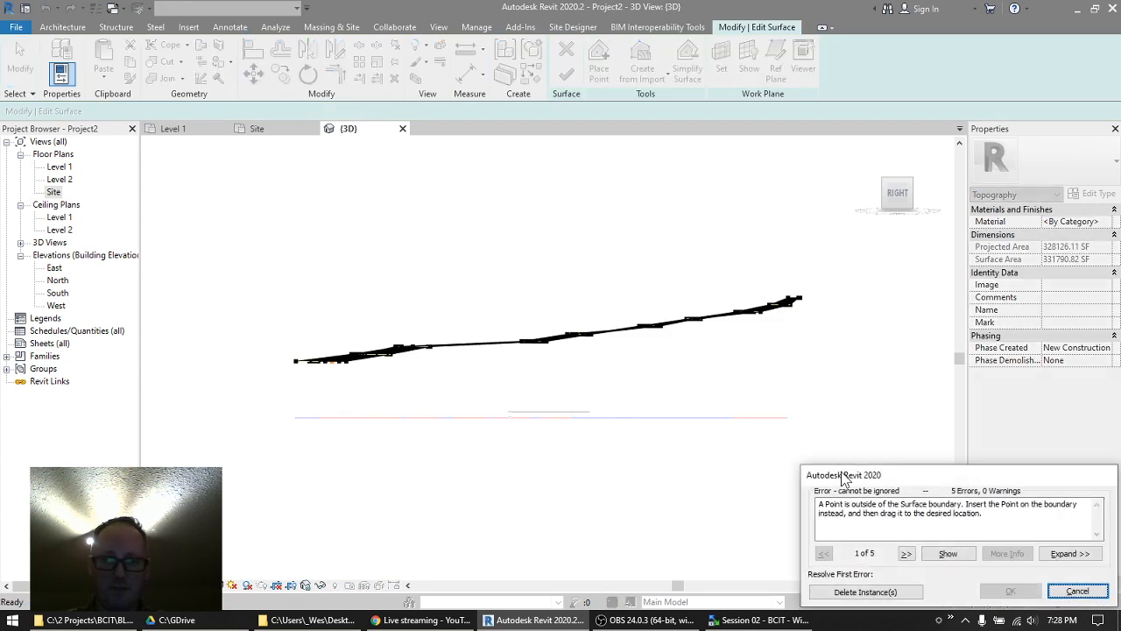
pyautogui.click(848, 591)
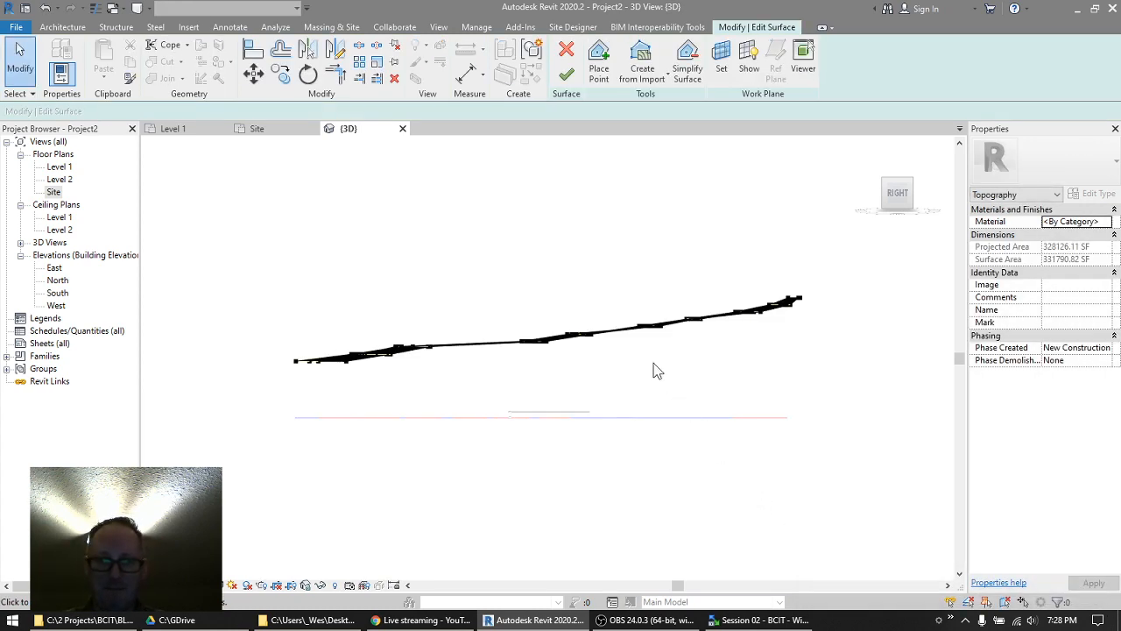
# - Set the toposurface's Phase Created to Existing and finish the surface
pyautogui.keyDown('shift'); pyautogui.moveTo(658, 371); pyautogui.dragTo(689, 421, button='middle'); pyautogui.keyUp('shift')
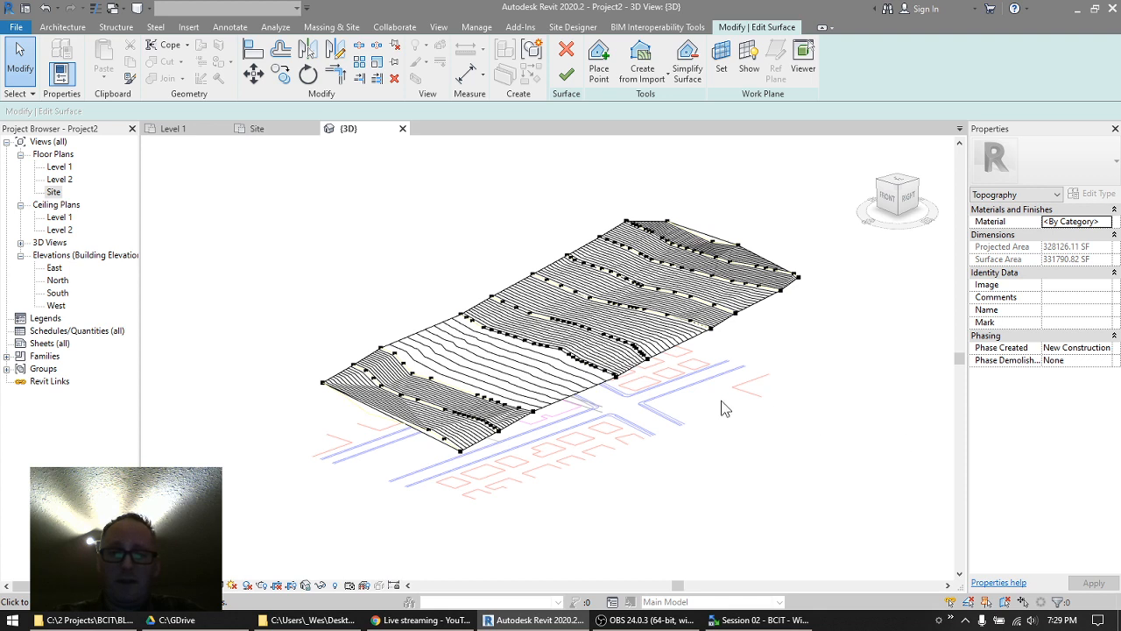
pyautogui.click(1109, 355)
pyautogui.click(1056, 363)
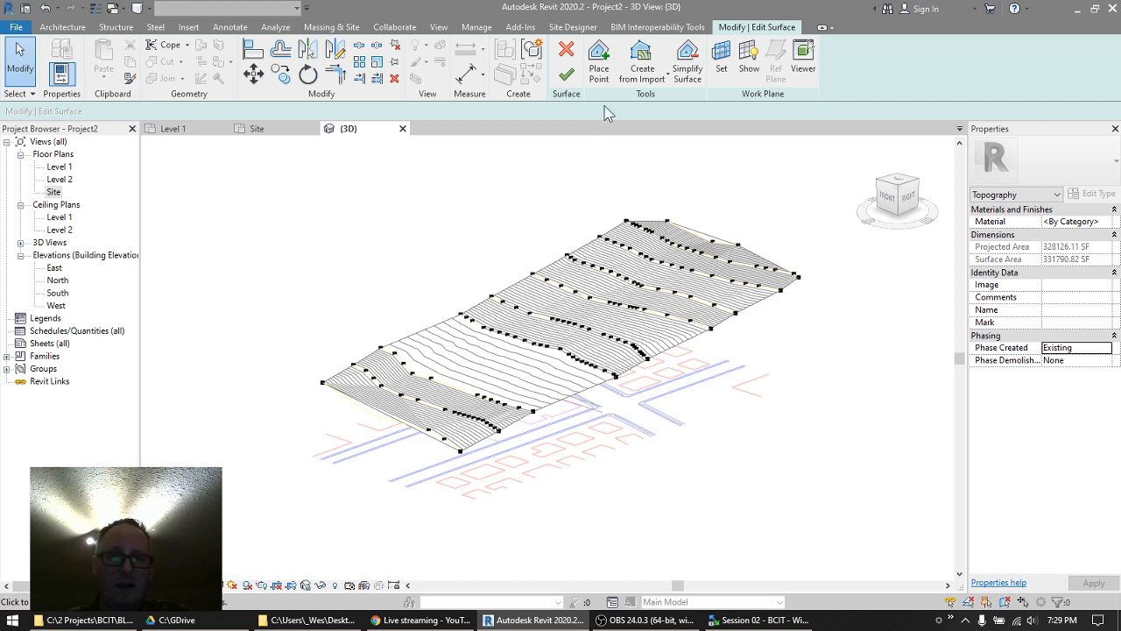
pyautogui.click(567, 74)
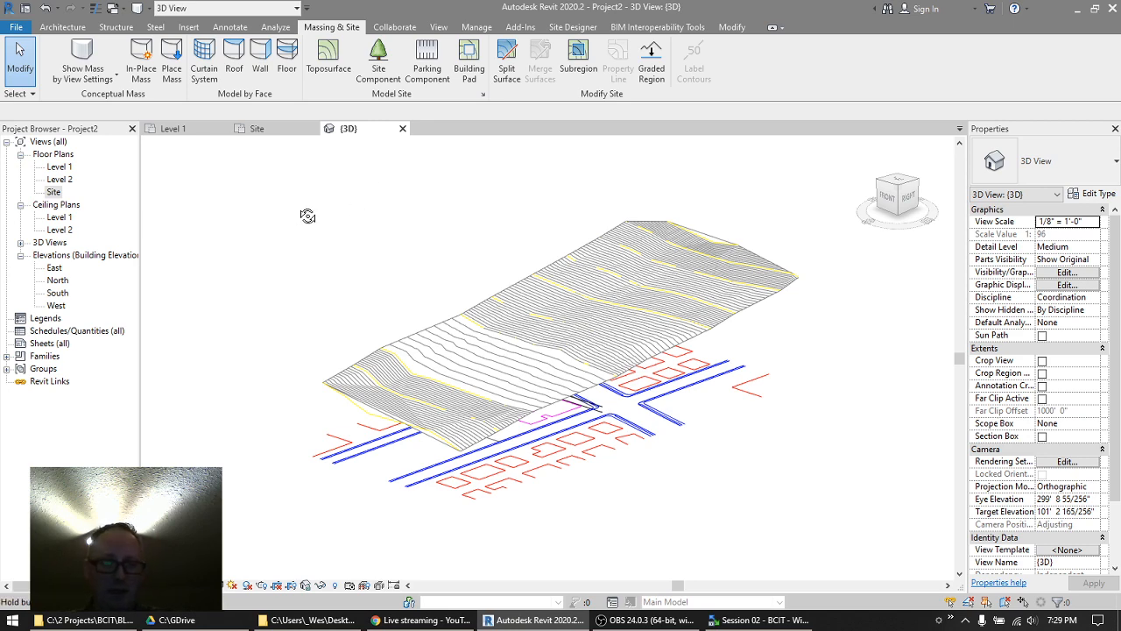
# - Switch to the Site floor plan and set its visual style to Wireframe
pyautogui.click(269, 130)
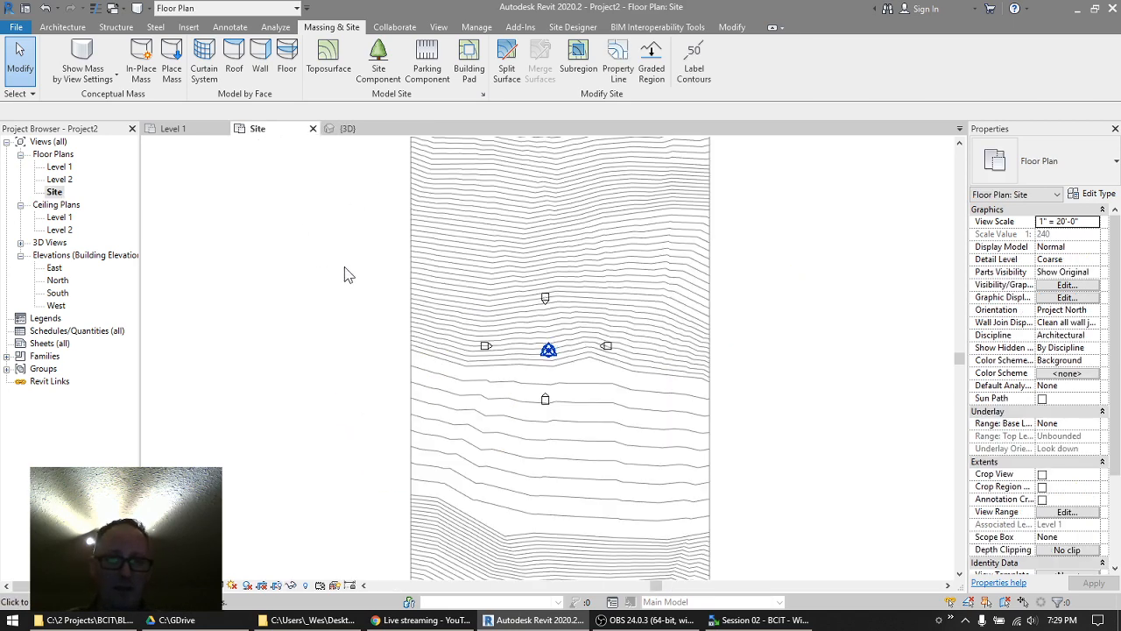
pyautogui.scroll(-3, 346, 273)
pyautogui.moveTo(337, 259)
pyautogui.mouseDown(button='middle')
pyautogui.moveTo(342, 280)
pyautogui.moveTo(420, 262)
pyautogui.mouseUp(button='middle')
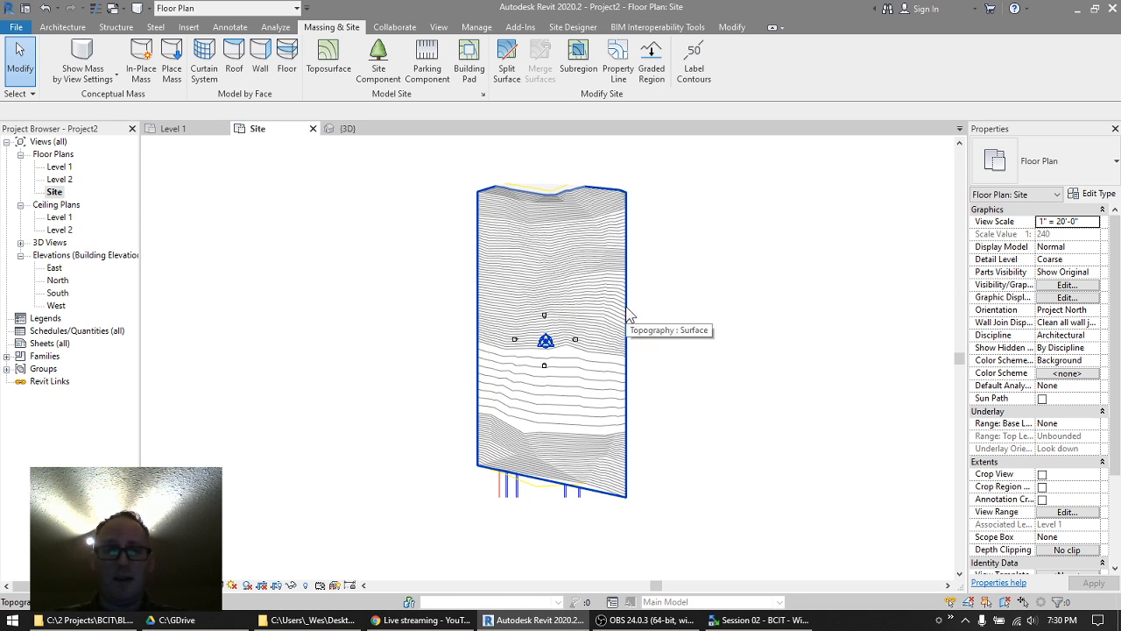
pyautogui.click(232, 585)
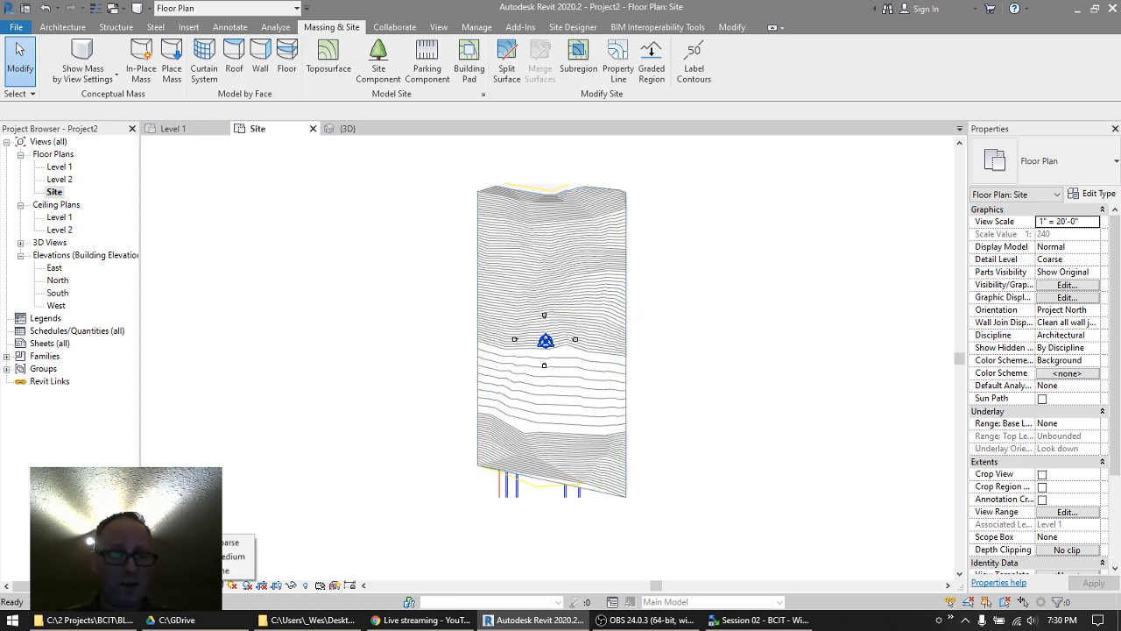
pyautogui.click(247, 586)
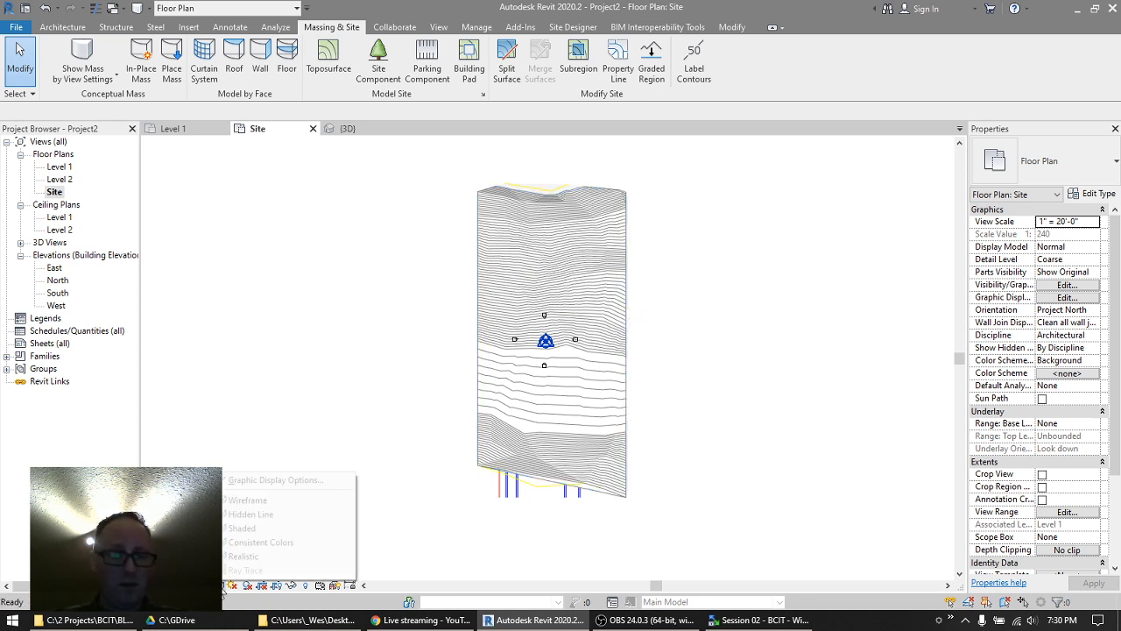
pyautogui.click(247, 501)
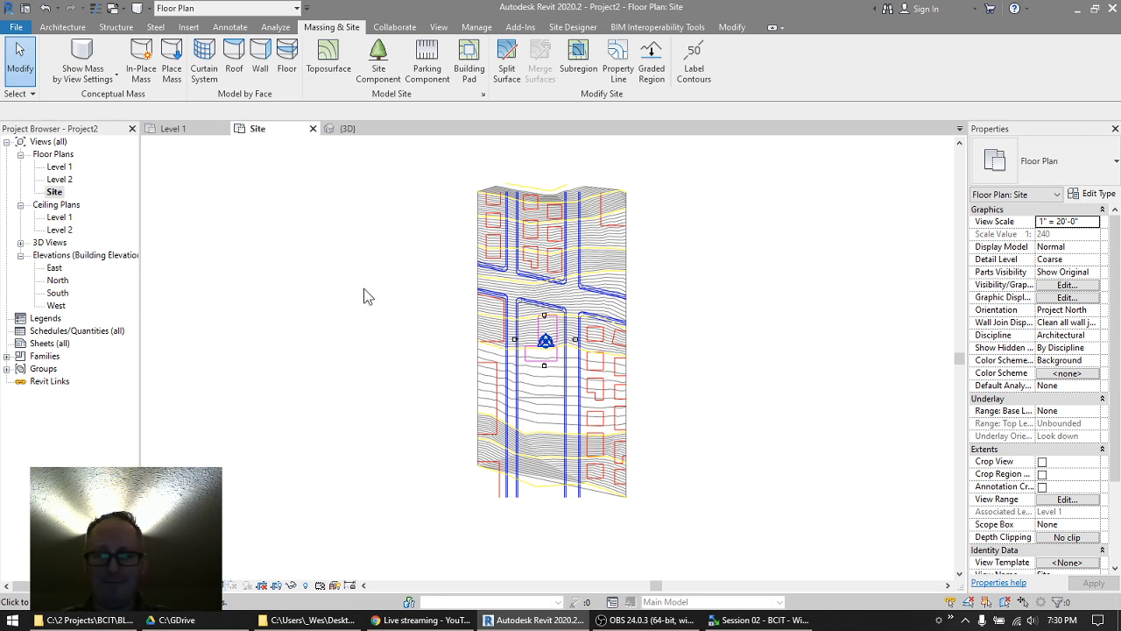
# - Delete the toposurface and generate a new one from the imported drawing, using points from the C-TOPO-MAJR layer only
pyautogui.click(585, 191)
pyautogui.press('Delete')
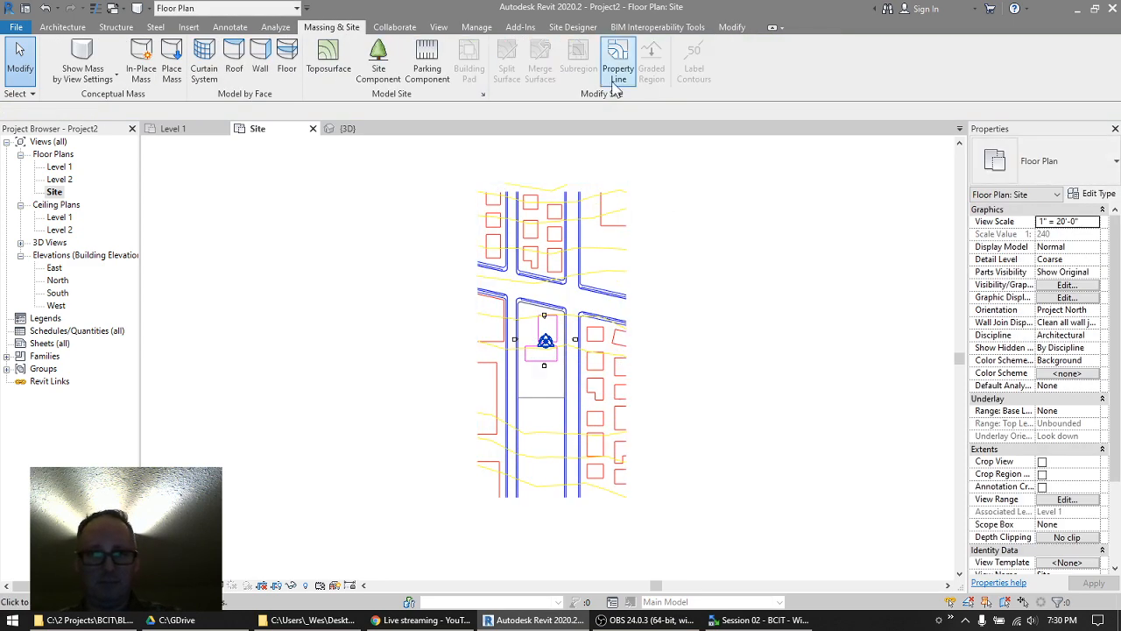
pyautogui.click(329, 60)
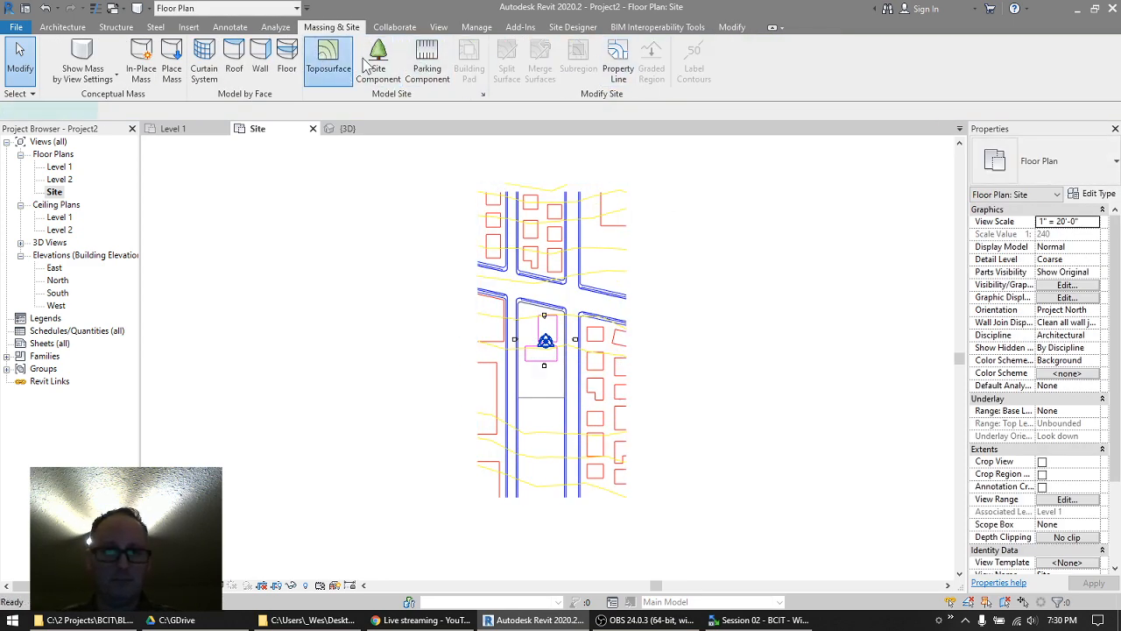
pyautogui.click(643, 73)
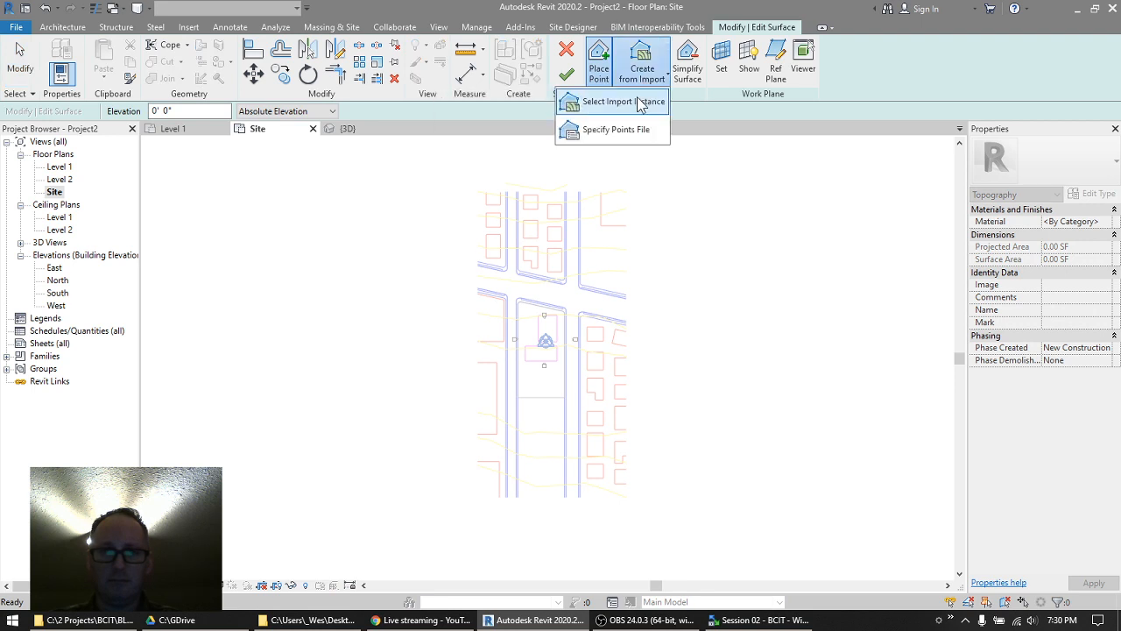
pyautogui.click(614, 101)
pyautogui.click(607, 250)
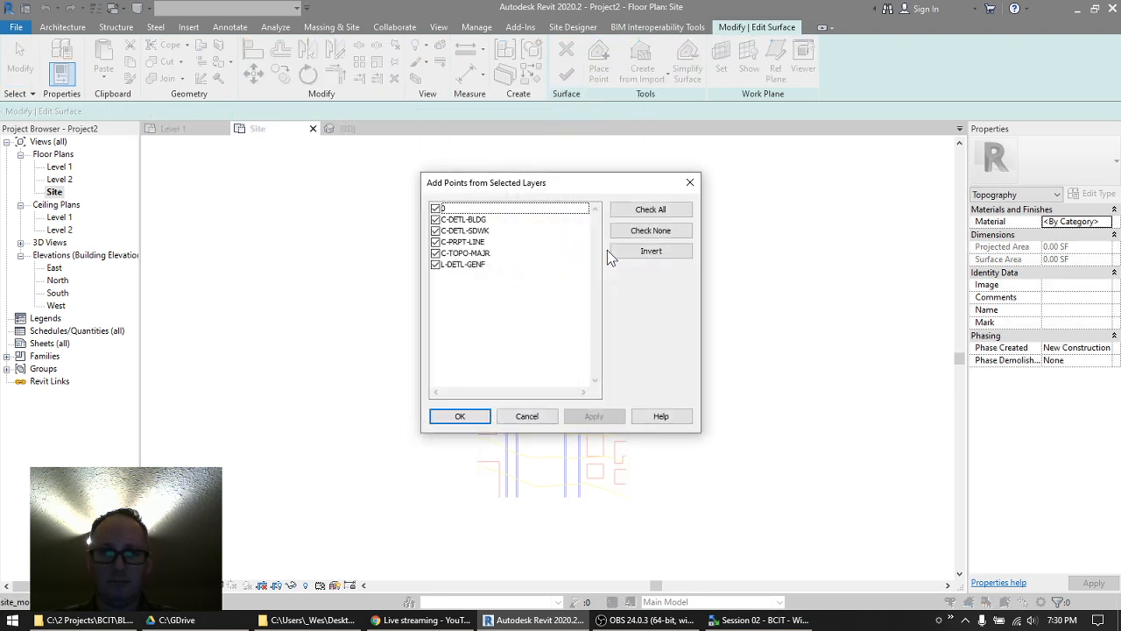
pyautogui.click(650, 229)
pyautogui.click(436, 254)
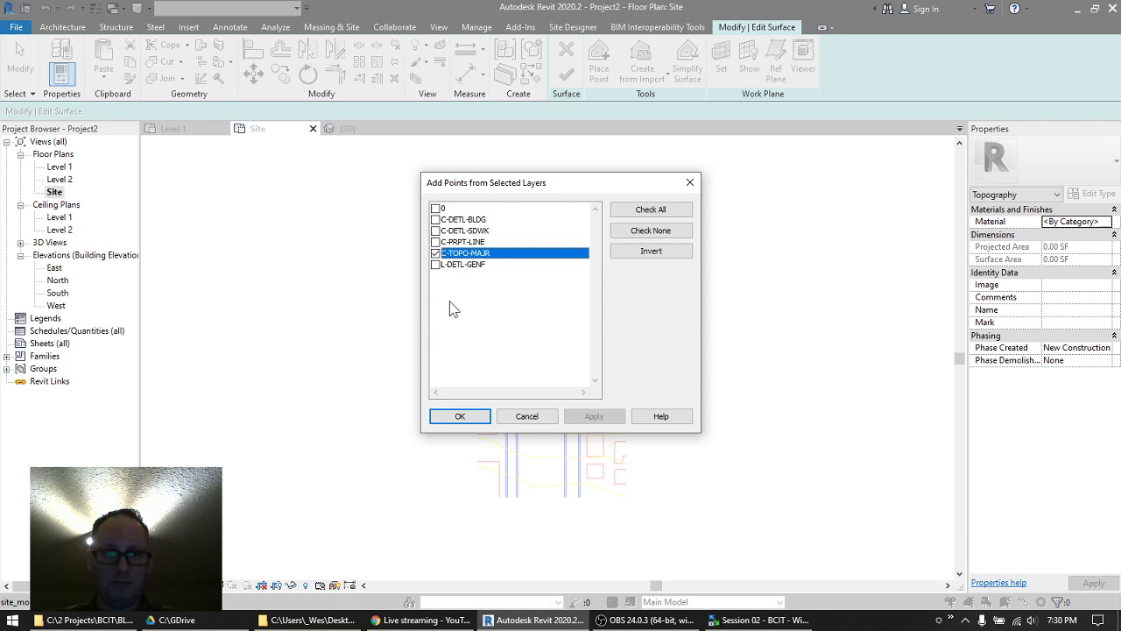
pyautogui.click(460, 417)
# - Set the new toposurface's Phase Created to Existing and finish the surface
pyautogui.click(1095, 348)
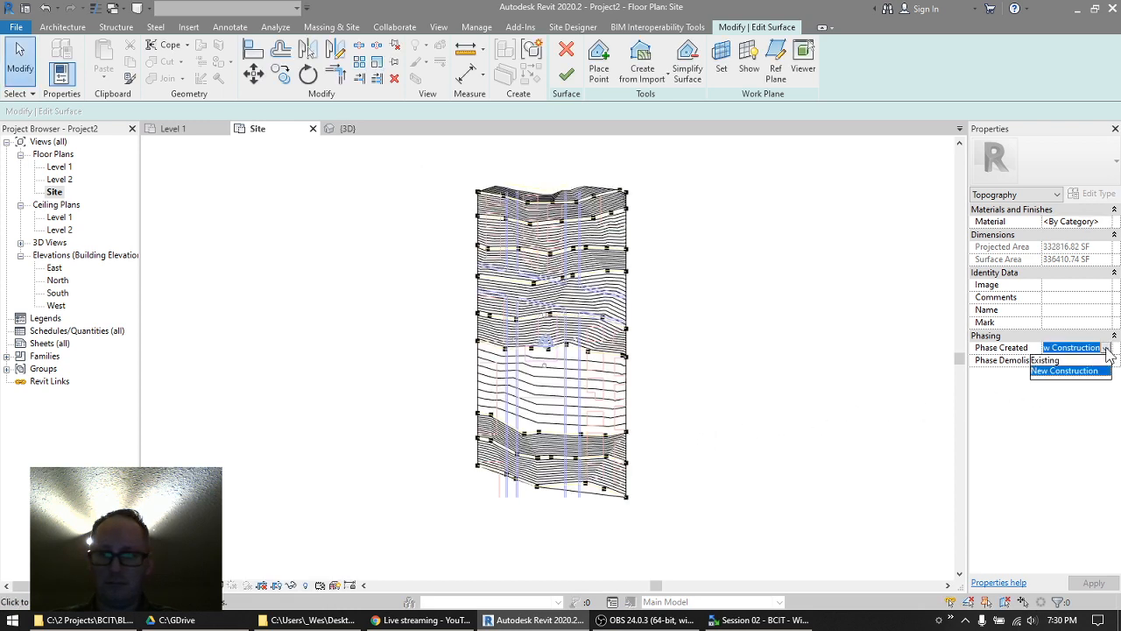
pyautogui.click(1069, 362)
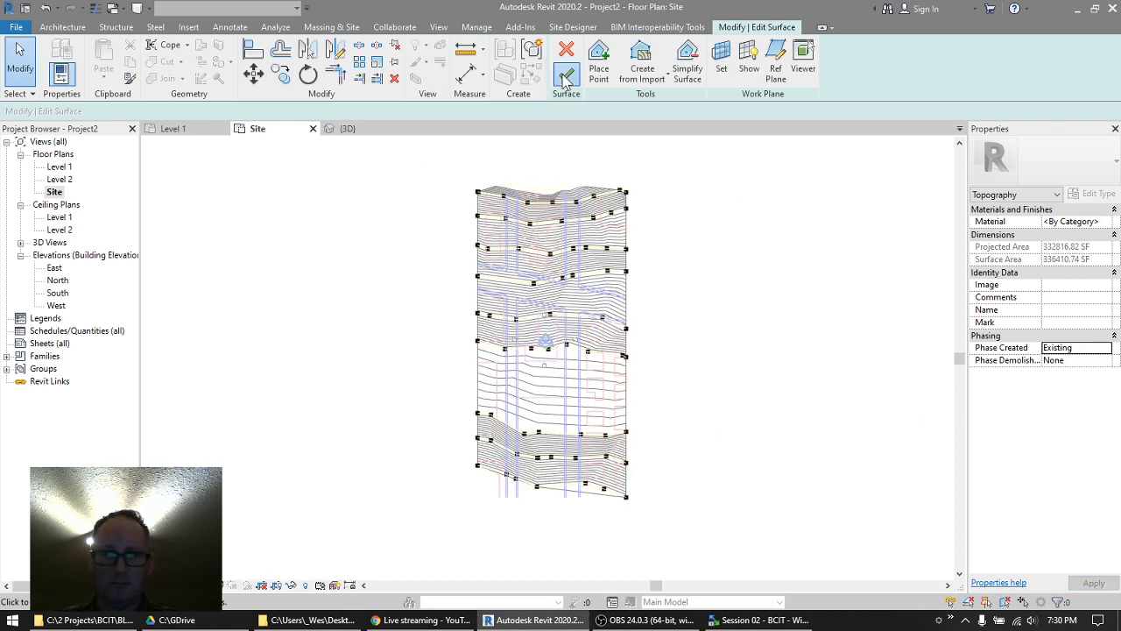
pyautogui.click(566, 74)
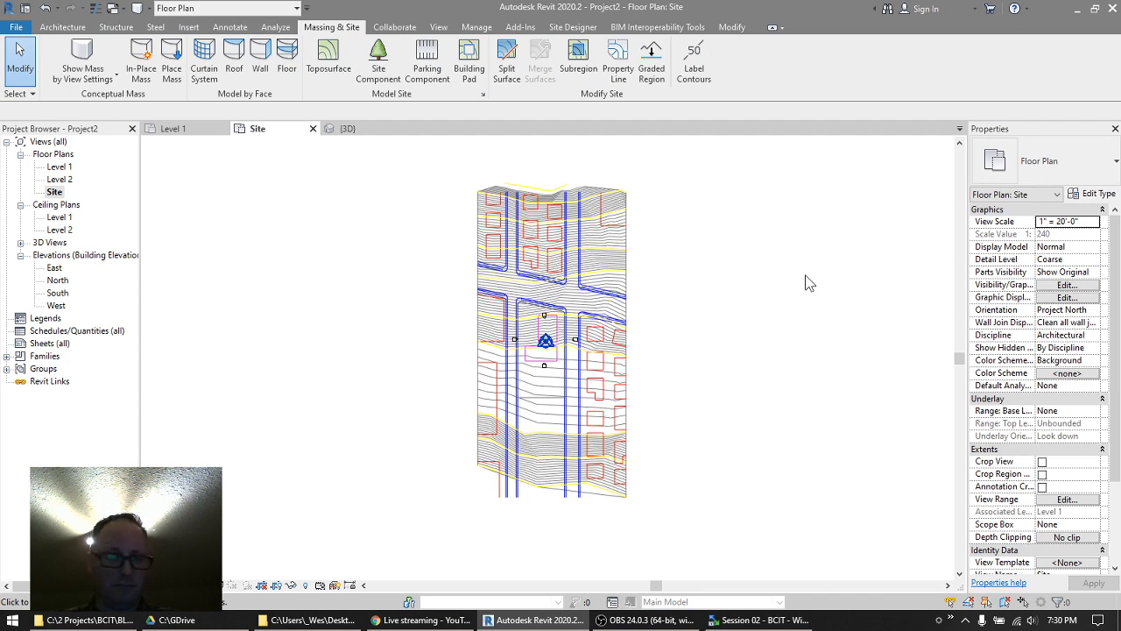
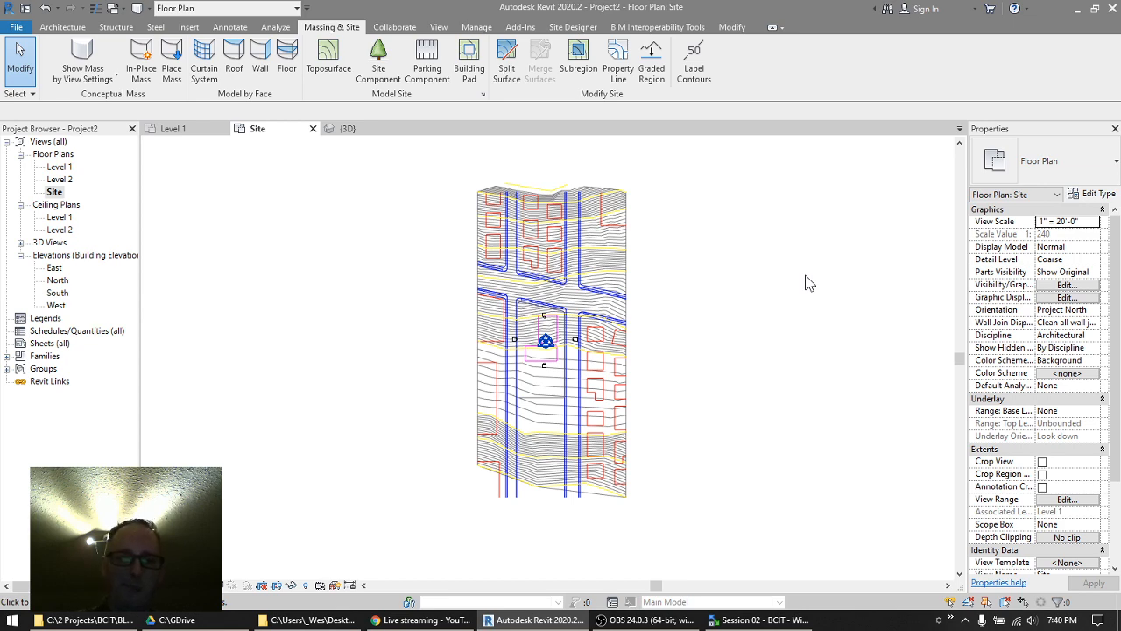
pyautogui.click(429, 620)
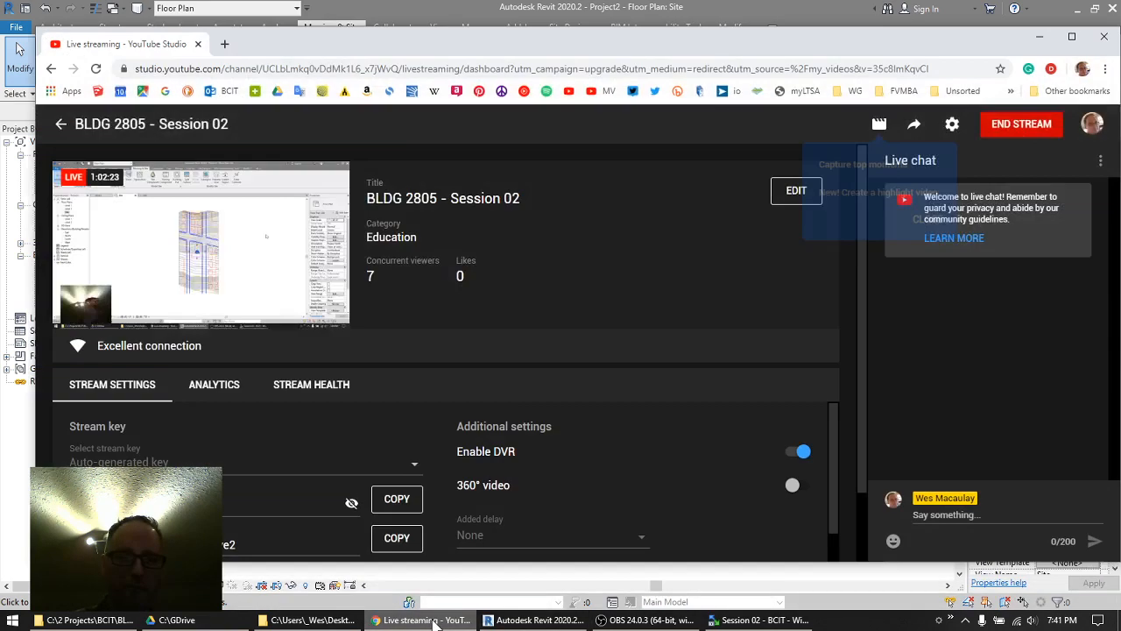
pyautogui.click(1040, 38)
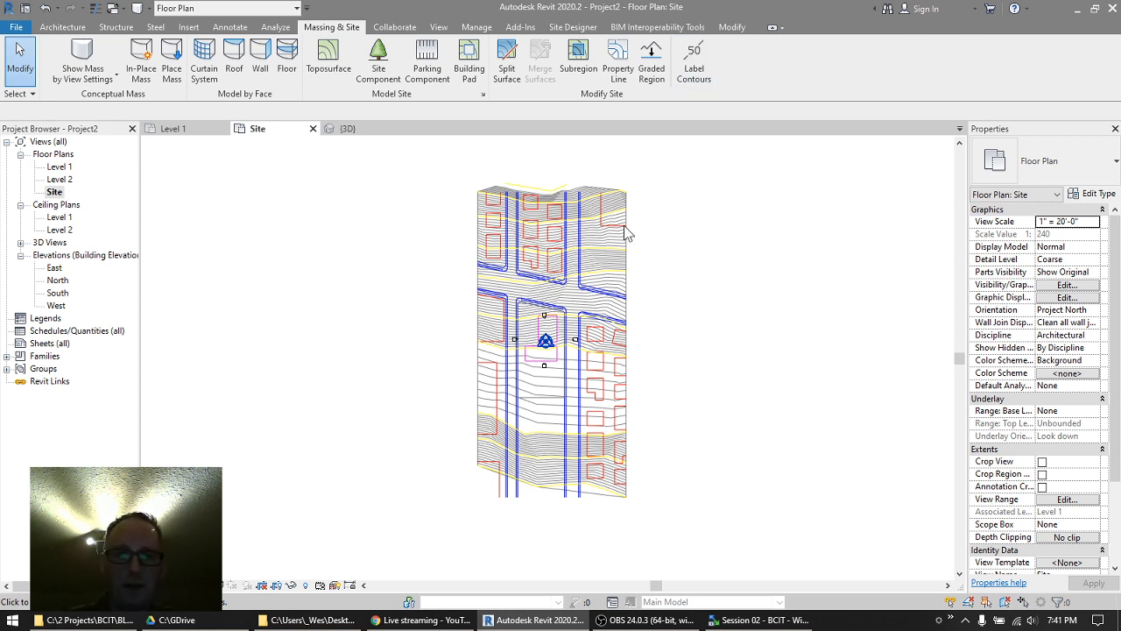
# - Check the phasing properties of the toposurface in the Site plan
pyautogui.click(624, 267)
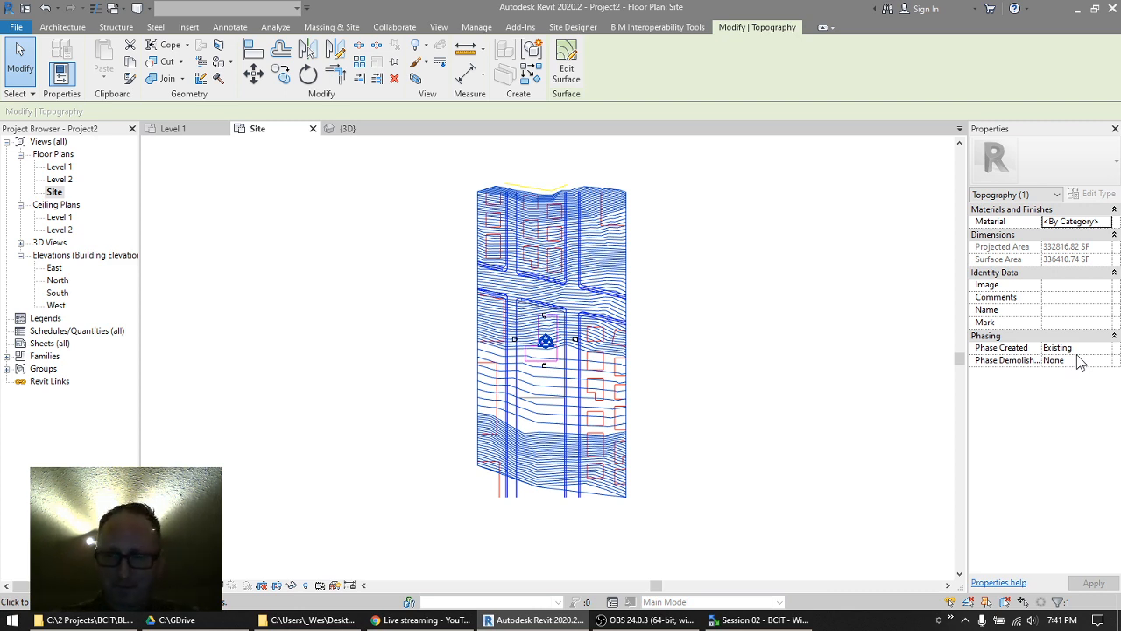
pyautogui.click(876, 303)
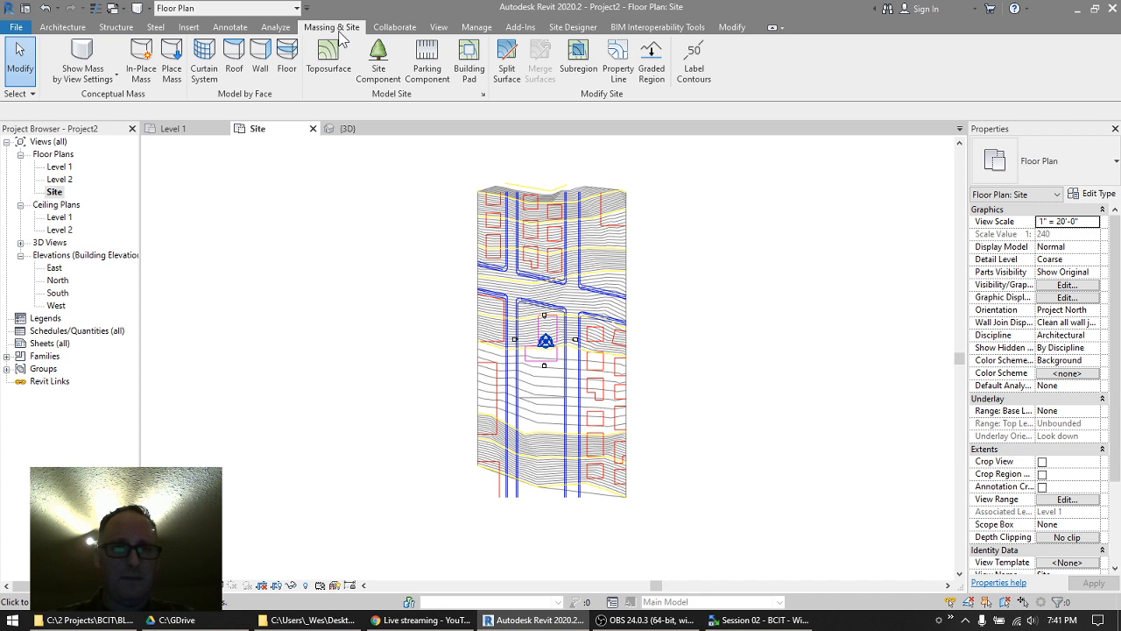
pyautogui.click(652, 70)
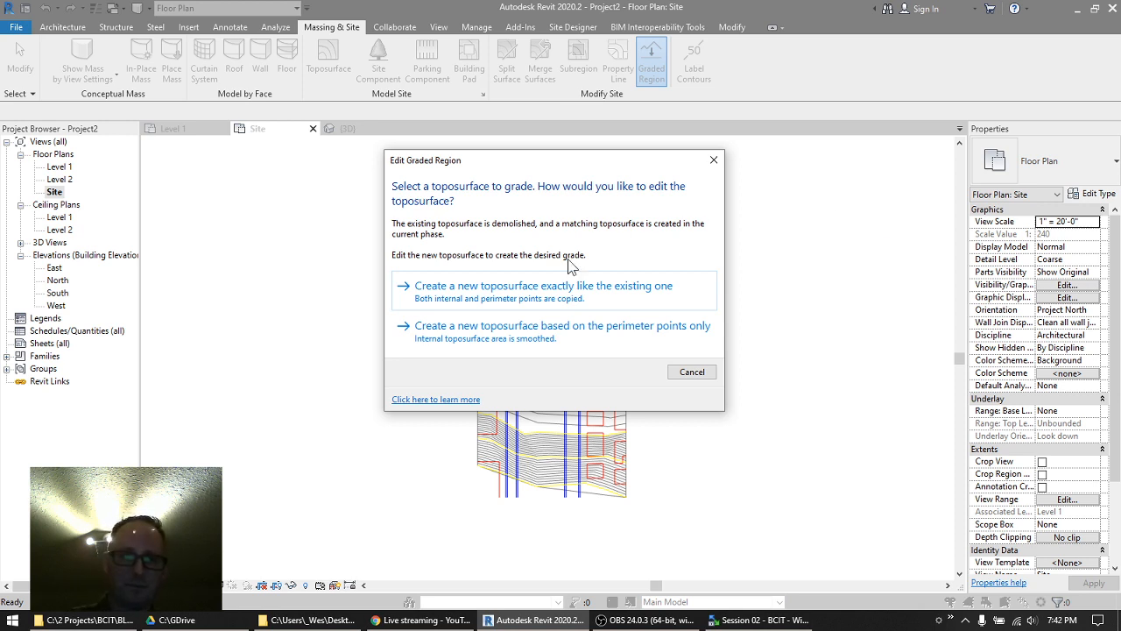
pyautogui.click(561, 292)
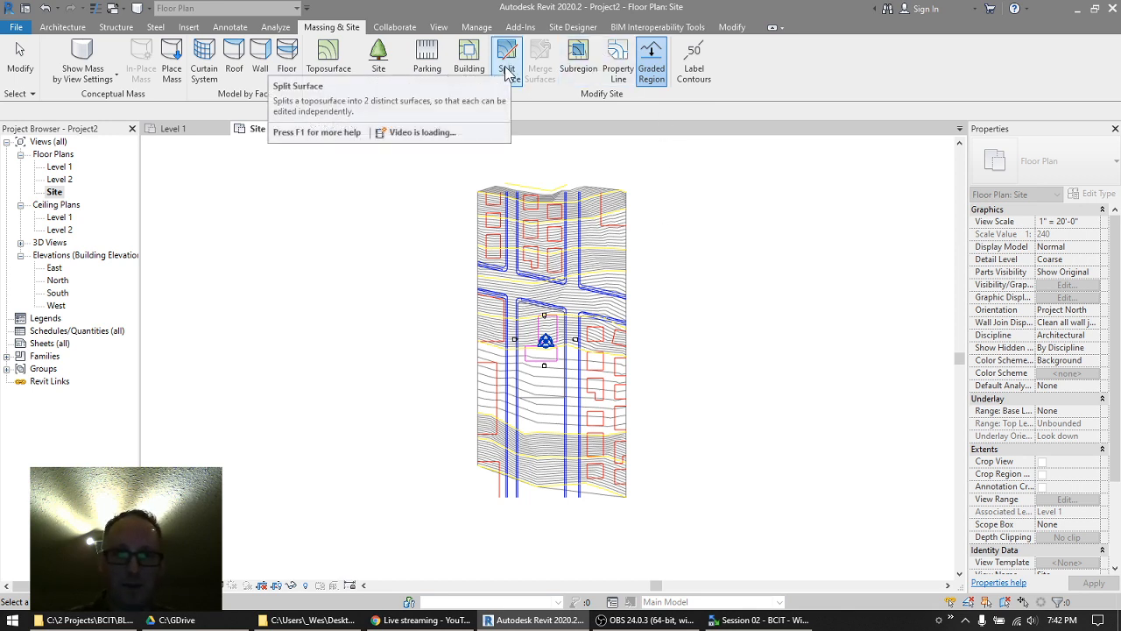
pyautogui.click(664, 74)
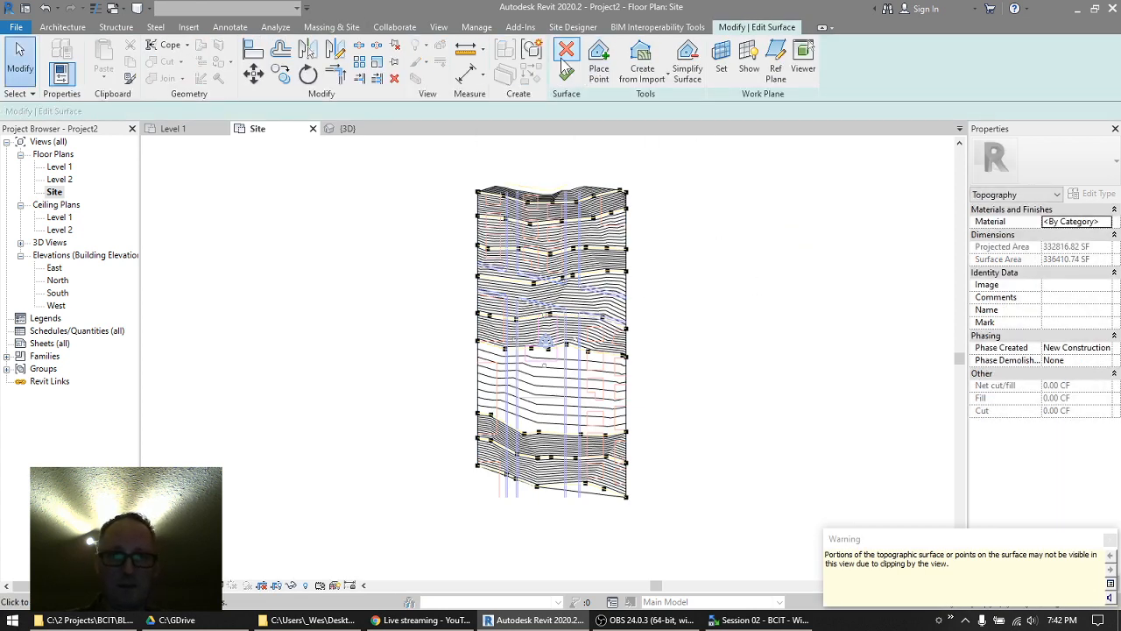
pyautogui.click(566, 65)
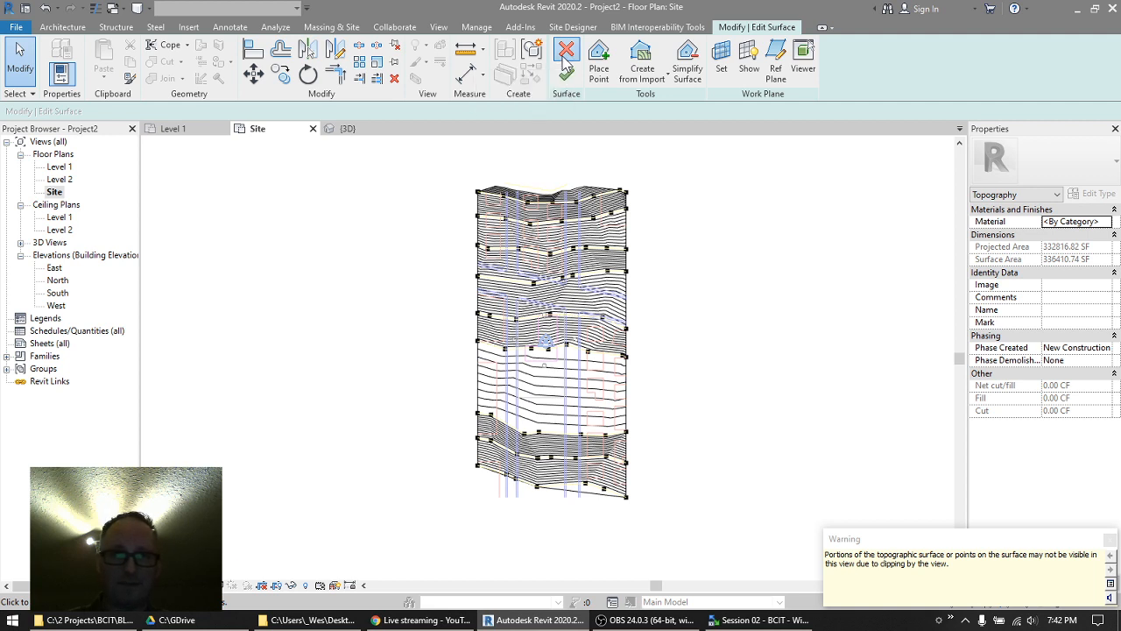
pyautogui.click(57, 9)
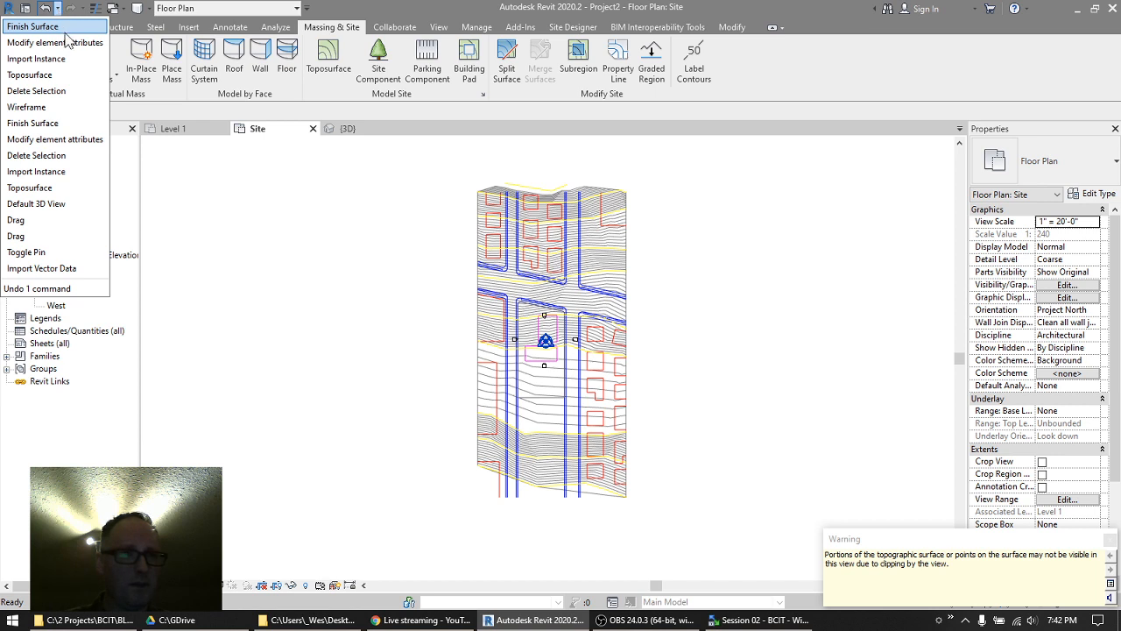
pyautogui.click(319, 270)
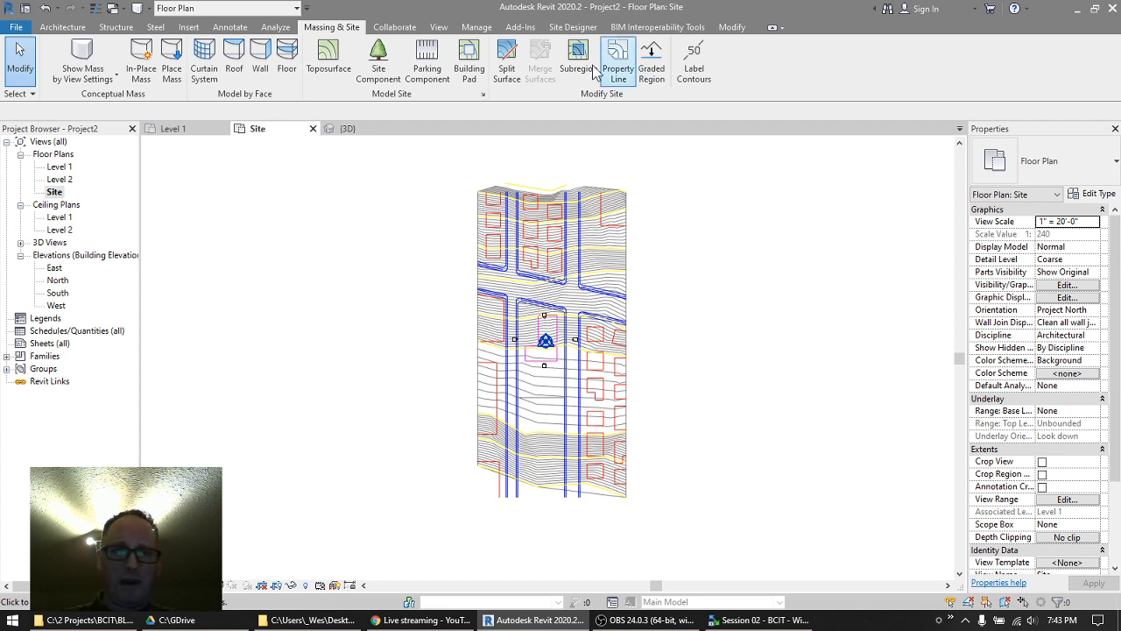
# - Start a Split Surface on the toposurface and pick the whole chain of imported property lines around the central building lot as its boundary
pyautogui.click(508, 73)
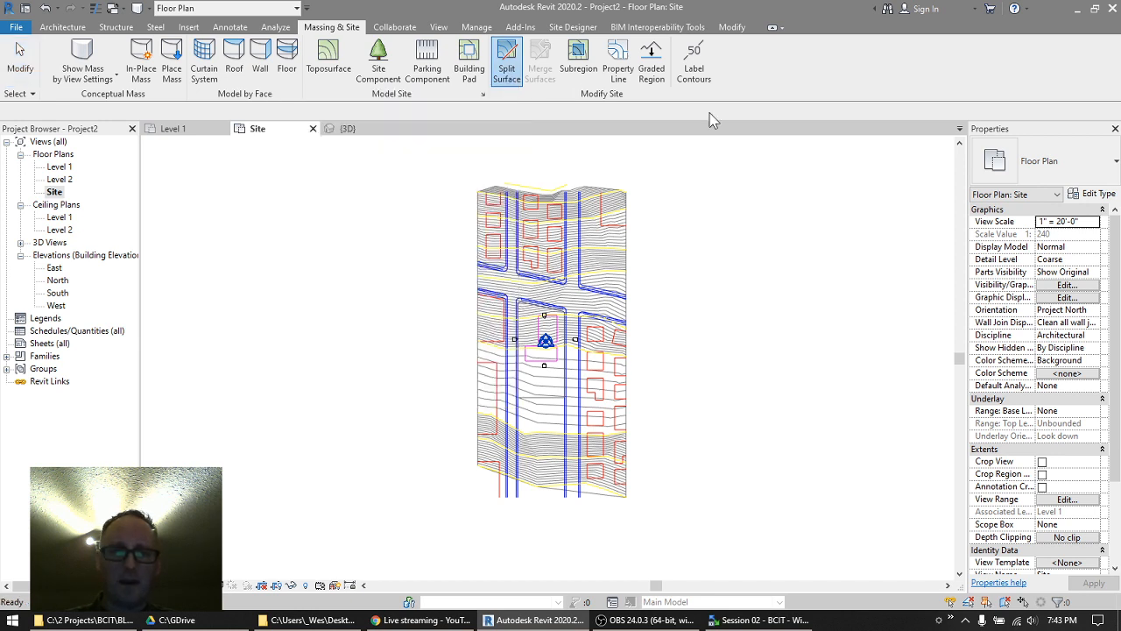
pyautogui.click(616, 195)
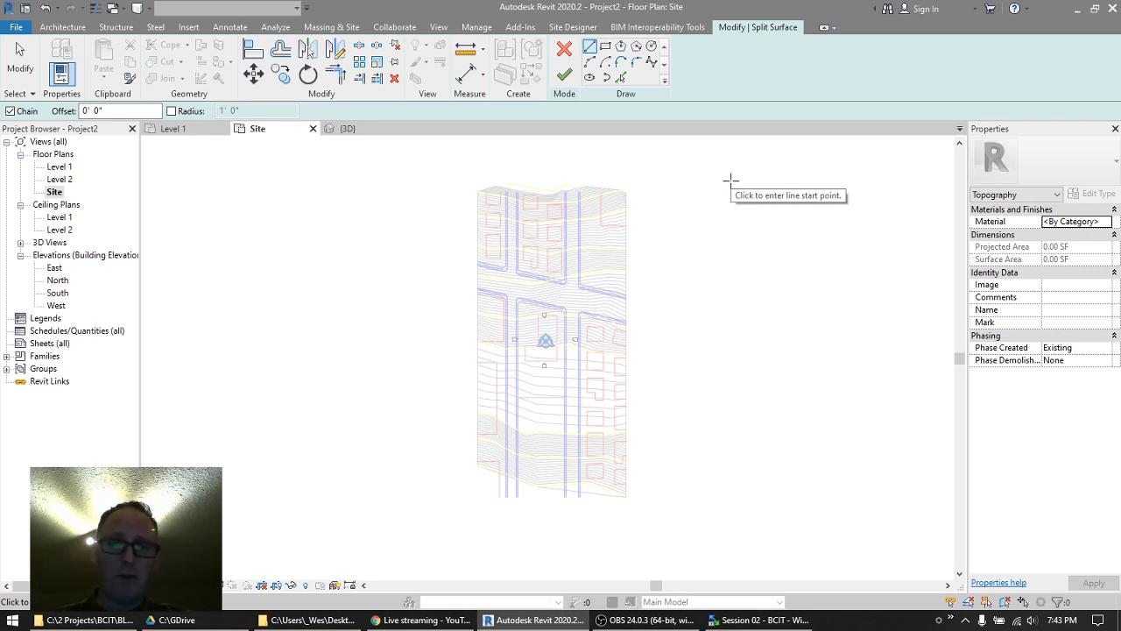
pyautogui.click(621, 78)
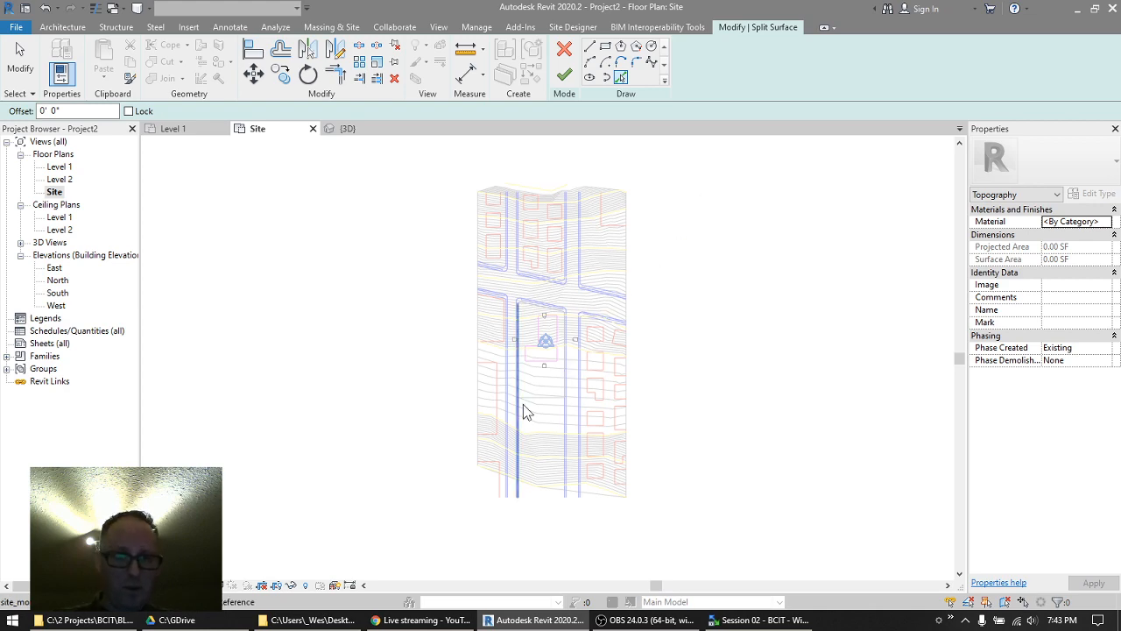
pyautogui.scroll(1, 544, 411)
pyautogui.scroll(6, 544, 411)
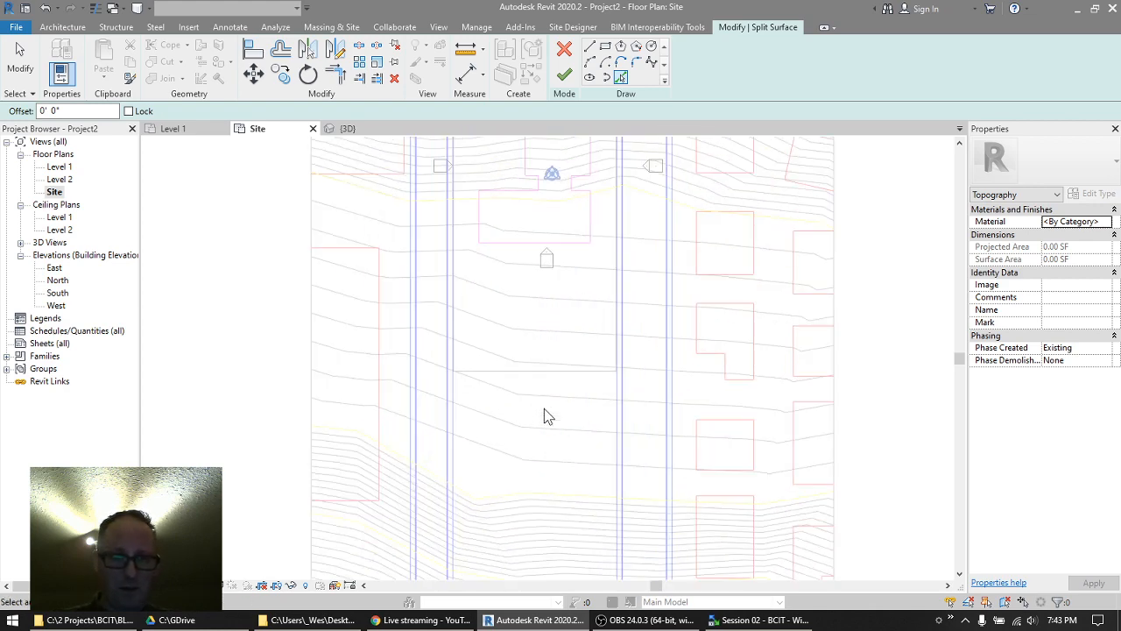
pyautogui.moveTo(501, 404); pyautogui.dragTo(549, 481, button='middle')
pyautogui.scroll(-5, 548, 481)
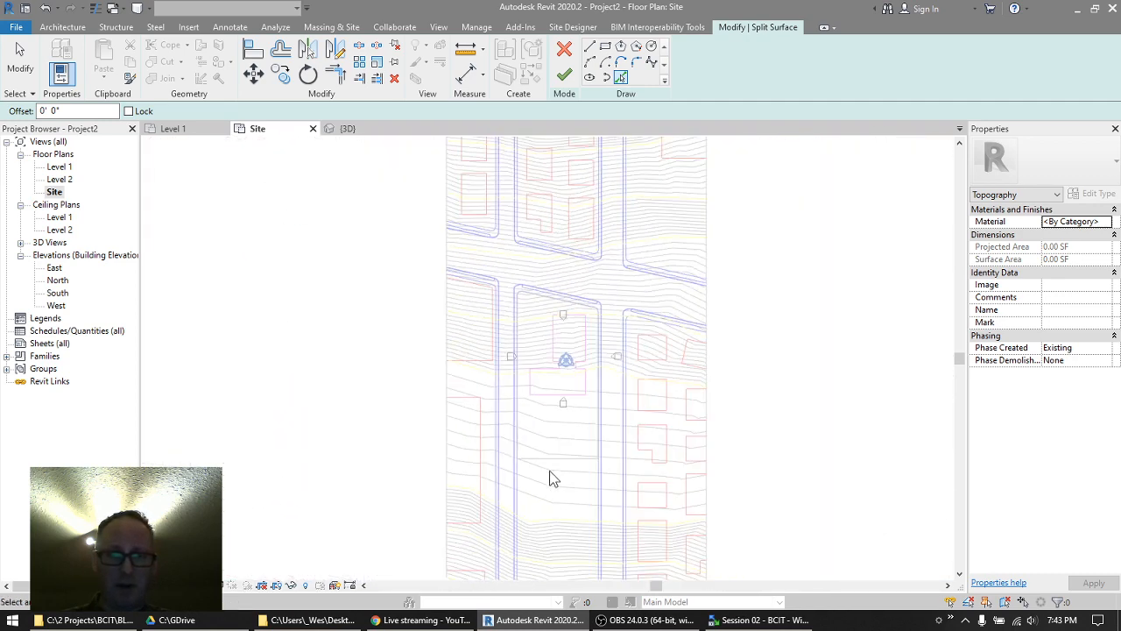
pyautogui.scroll(8, 550, 477)
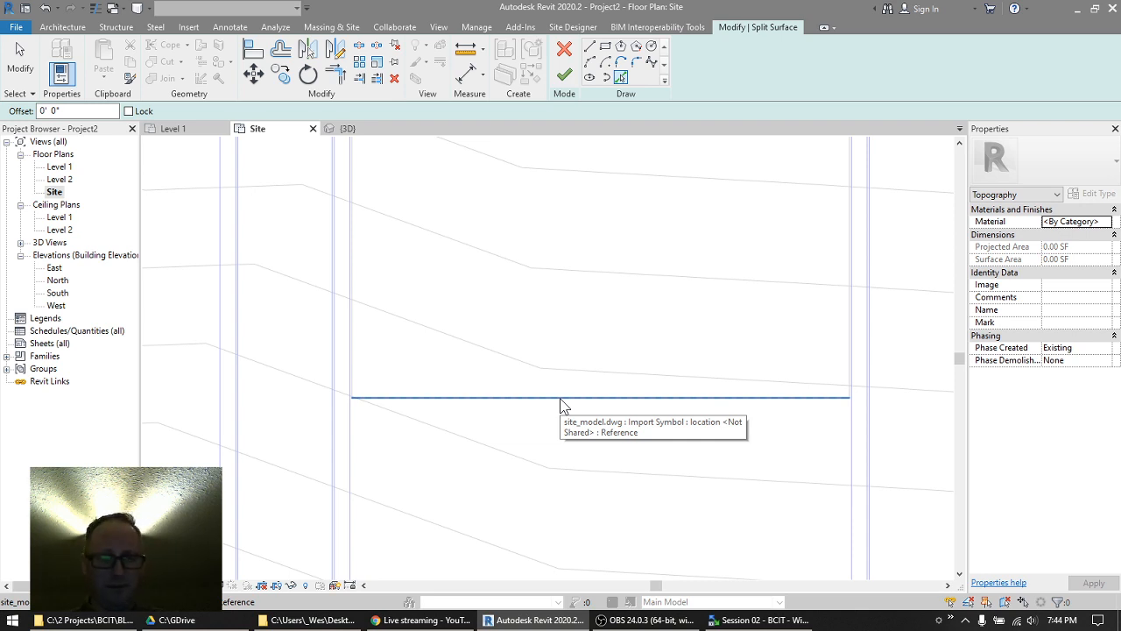
pyautogui.press('Tab')
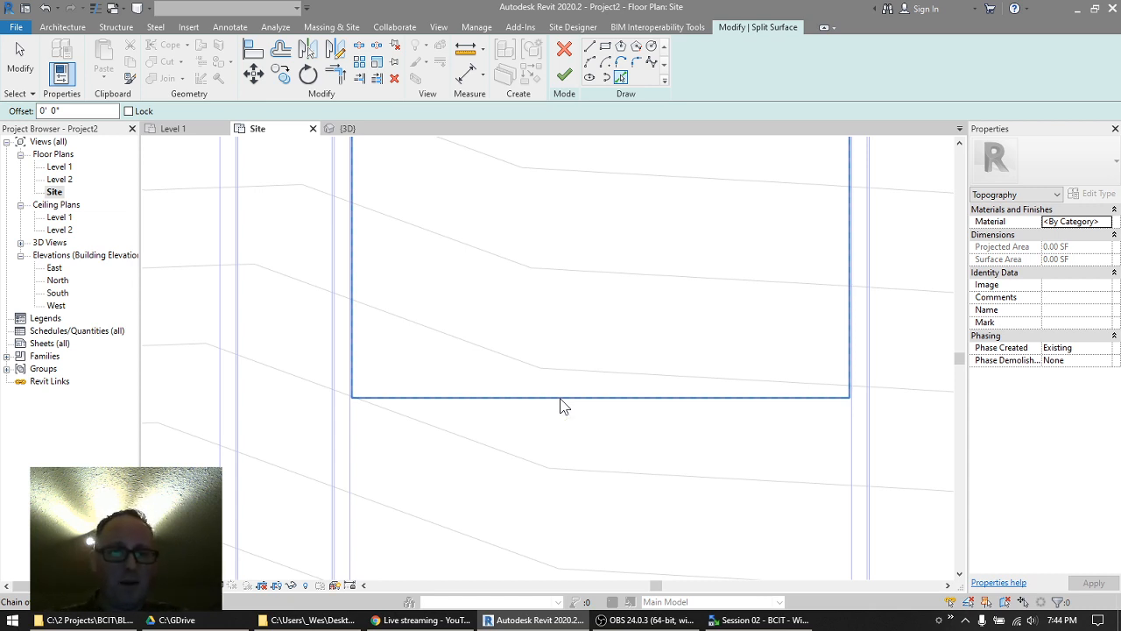
pyautogui.click(560, 399)
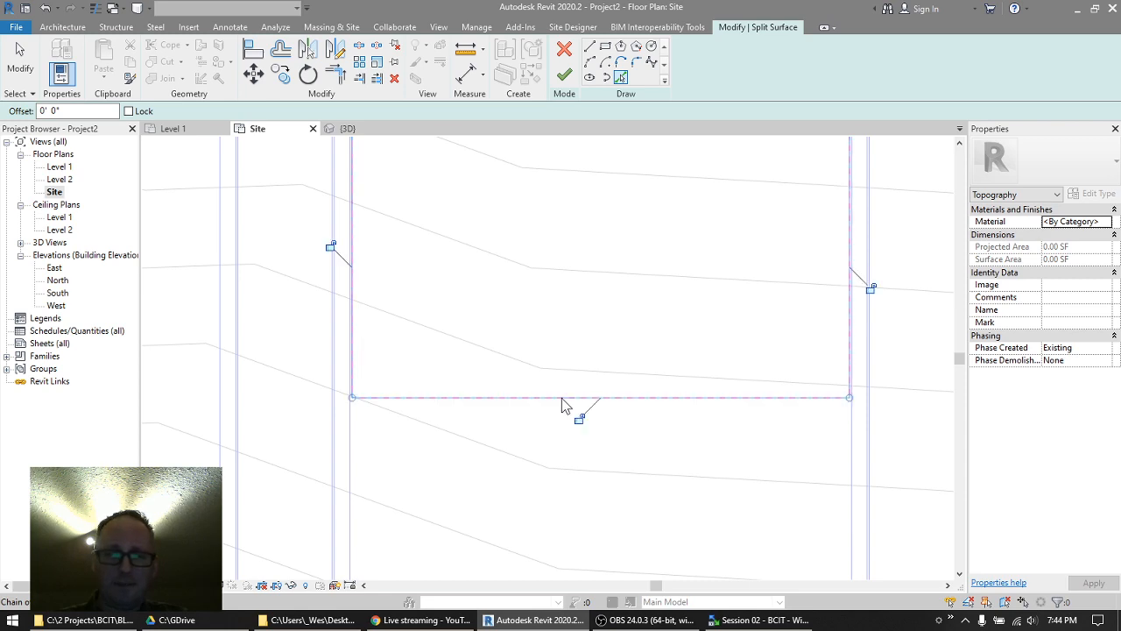
pyautogui.scroll(-4, 524, 340)
pyautogui.moveTo(533, 275); pyautogui.dragTo(538, 446, button='middle')
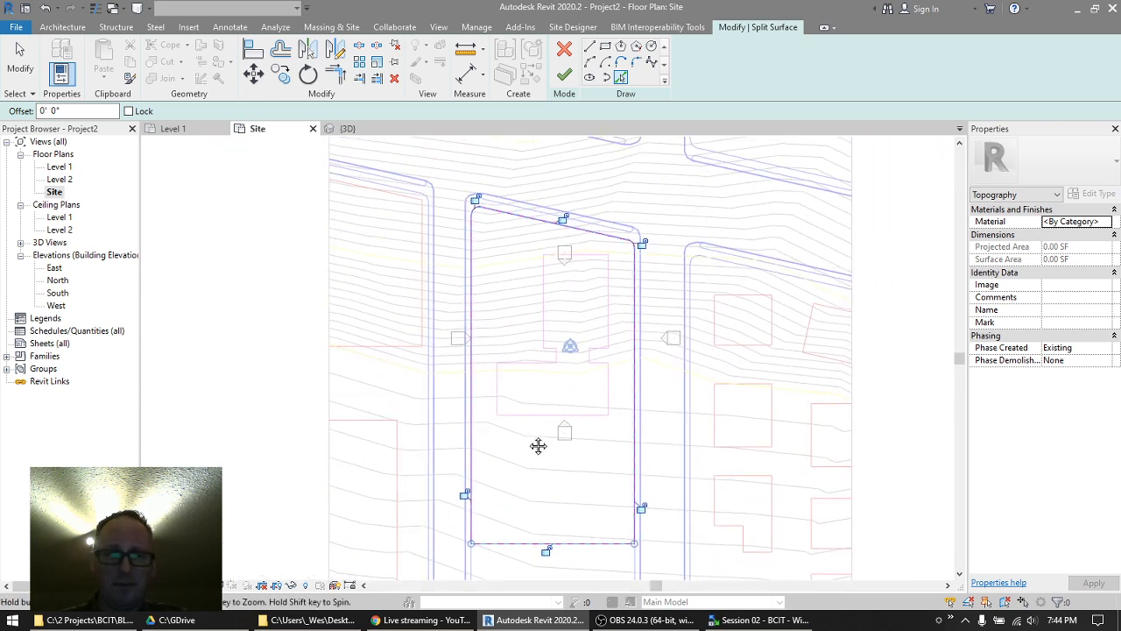
pyautogui.scroll(5, 469, 223)
pyautogui.moveTo(507, 184); pyautogui.dragTo(521, 327, button='middle')
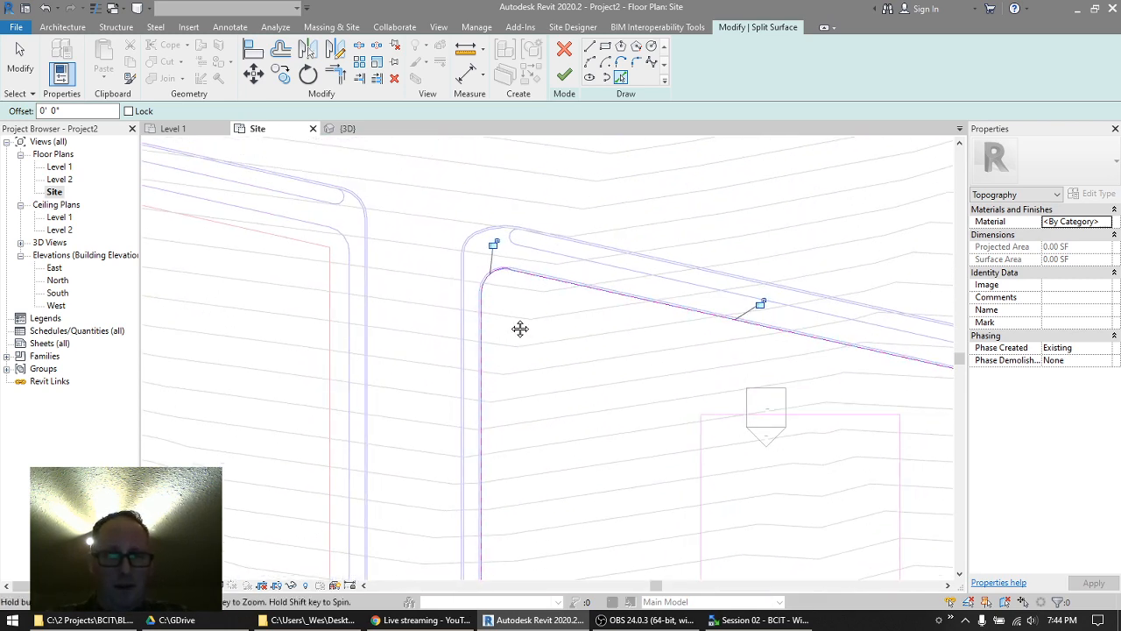
# - Check the closed split boundary around the central lot and finish the Split Surface sketch
pyautogui.moveTo(693, 363); pyautogui.dragTo(585, 322, button='middle')
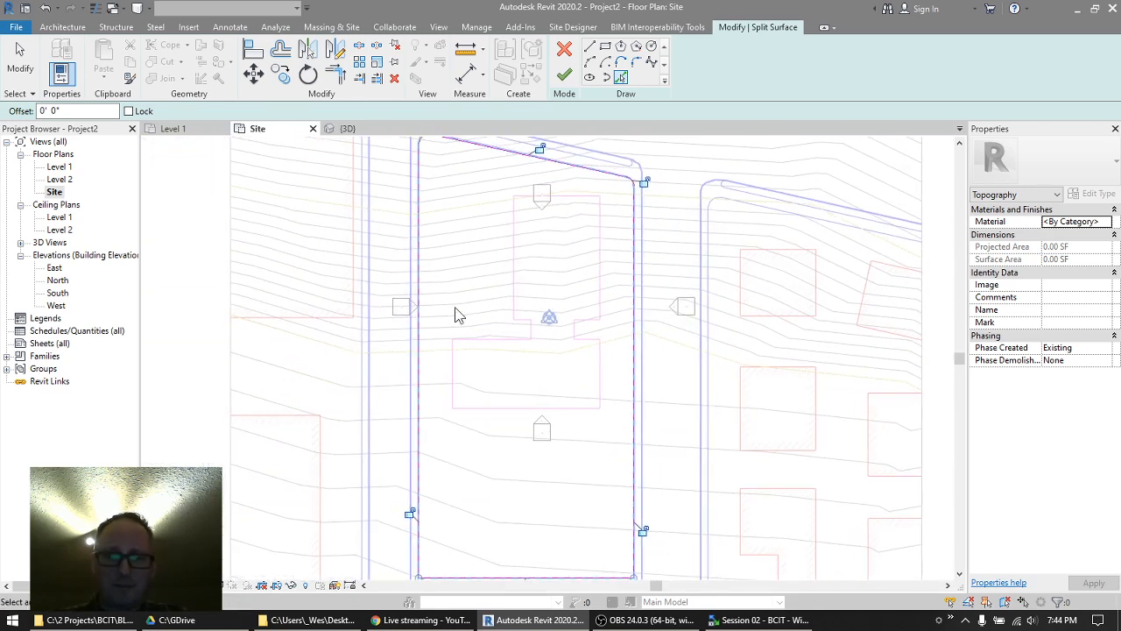
pyautogui.moveTo(483, 312); pyautogui.dragTo(529, 304, button='middle')
pyautogui.scroll(-1, 528, 304)
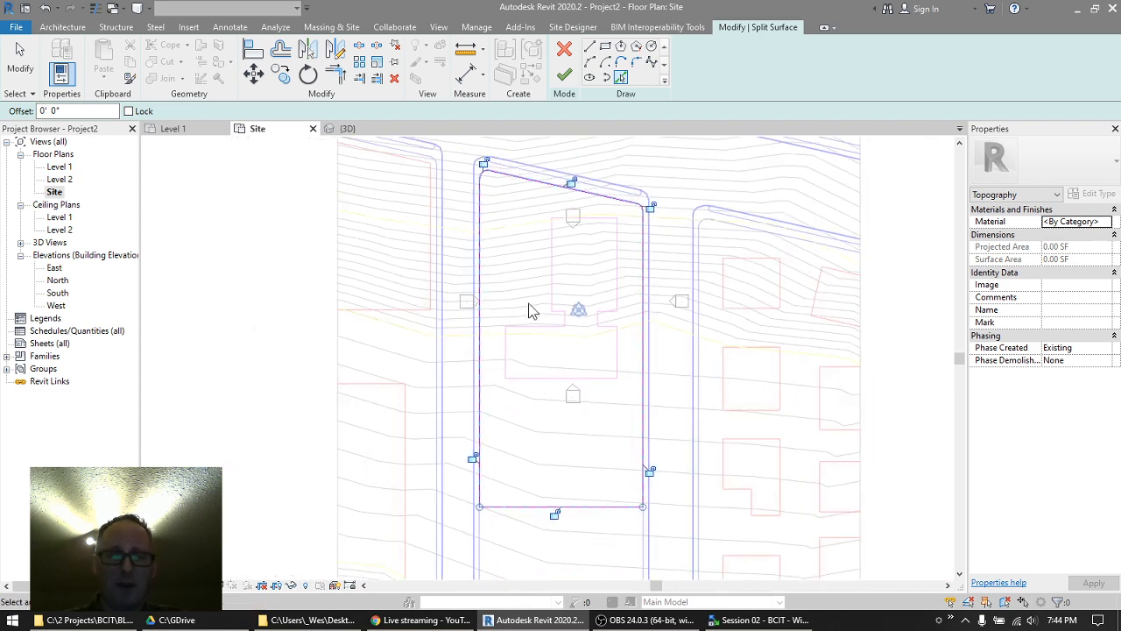
pyautogui.click(561, 79)
pyautogui.press('Escape')
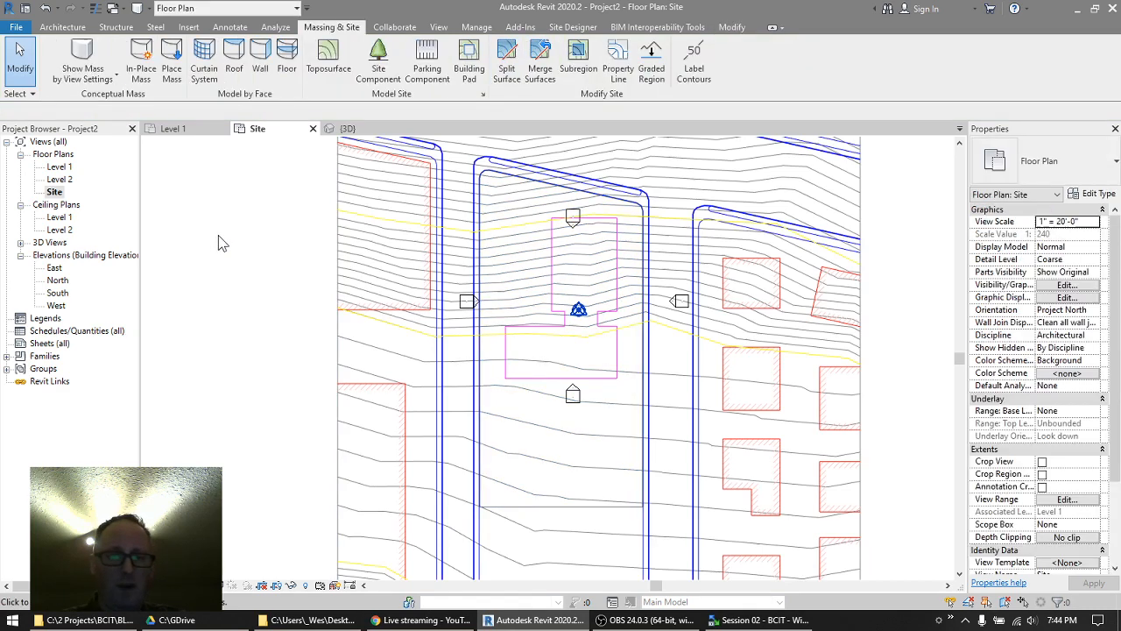
# - Examine the surrounding toposurface and the split-off lot surface in the site plan and the 3D view
pyautogui.scroll(-2, 220, 240)
pyautogui.scroll(-1, 250, 238)
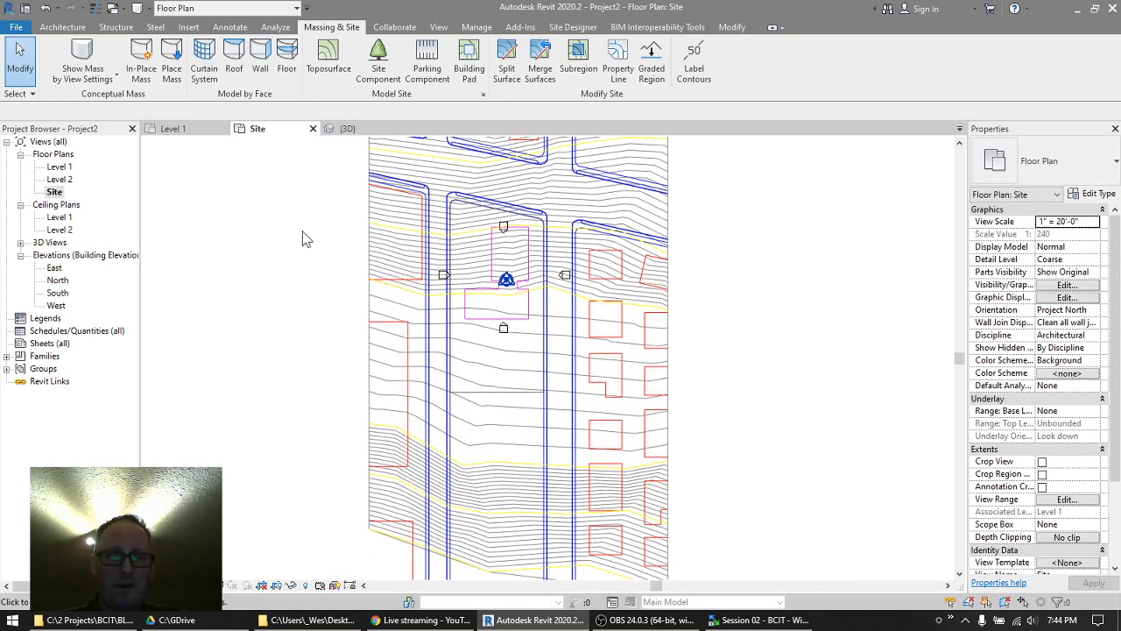
pyautogui.click(533, 464)
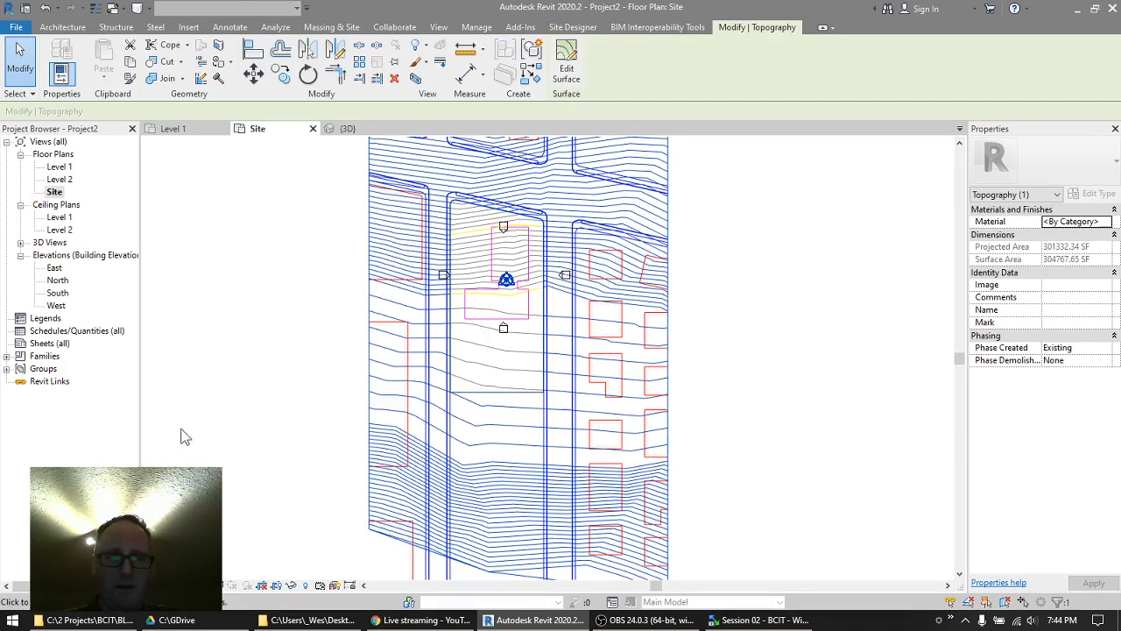
pyautogui.click(260, 308)
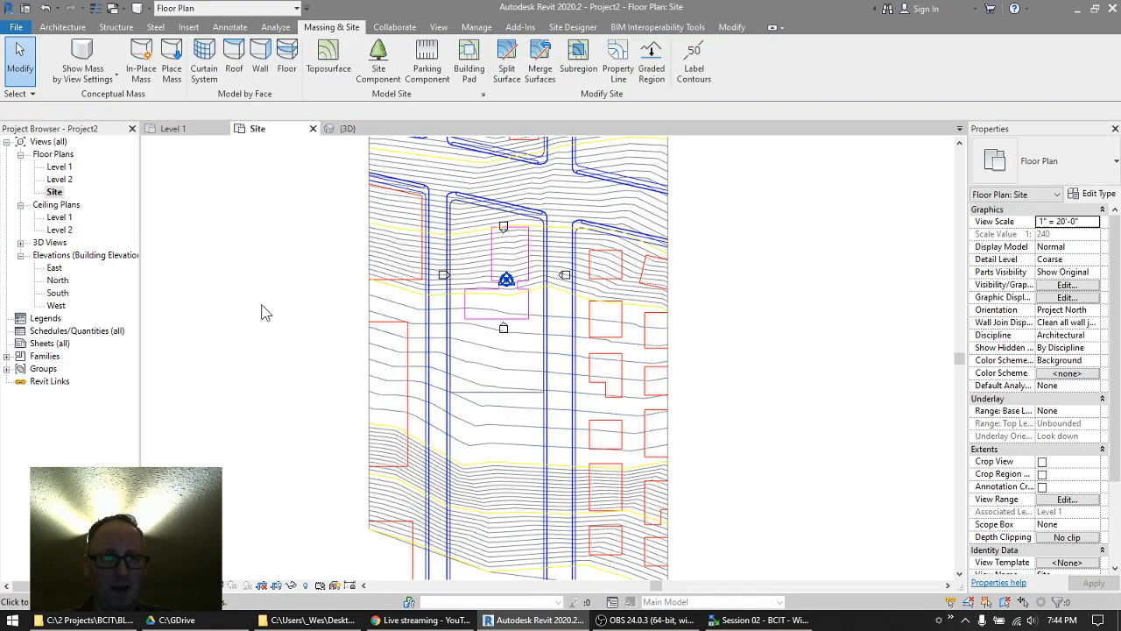
pyautogui.click(336, 130)
pyautogui.click(513, 258)
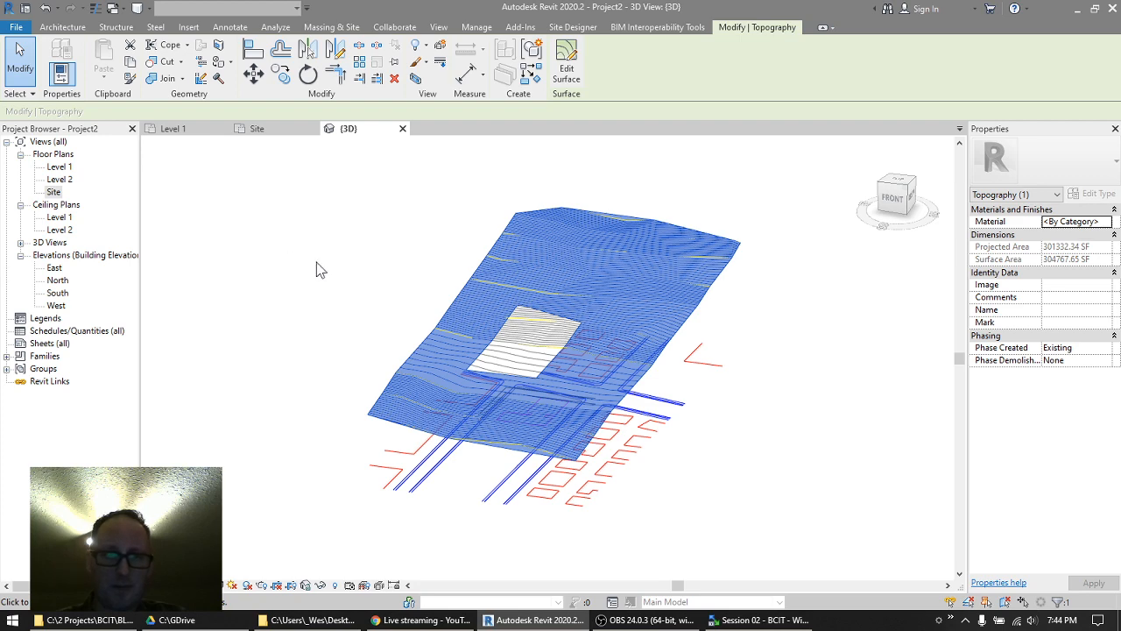
pyautogui.click(538, 344)
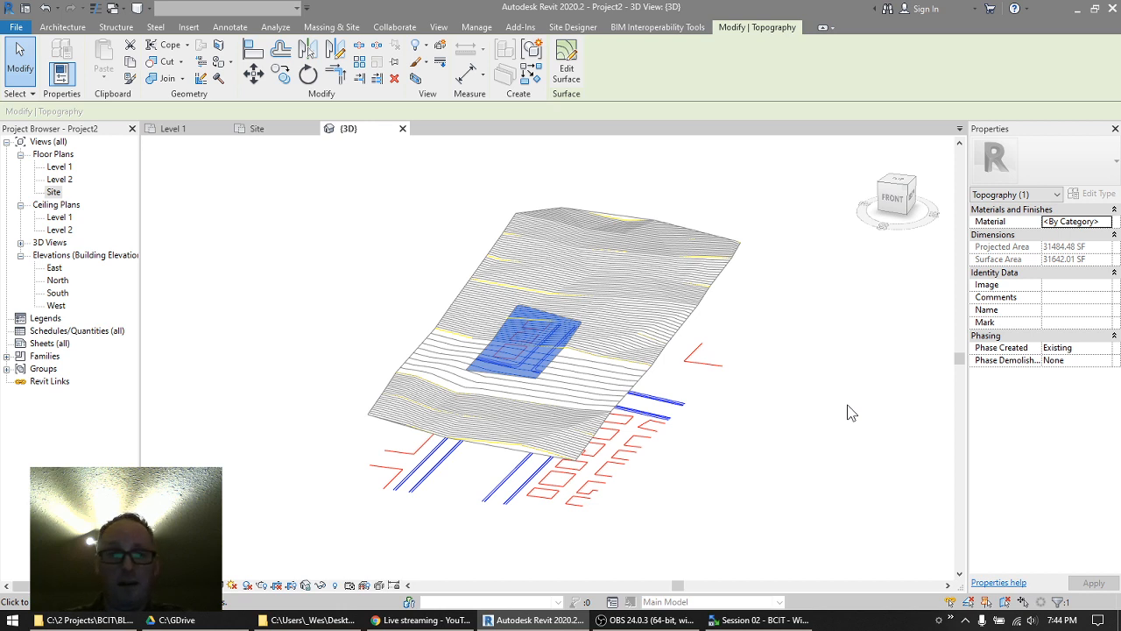
# - In the Site plan, create a graded region from the lot's toposurface, as a new toposurface exactly like the existing one
pyautogui.click(253, 129)
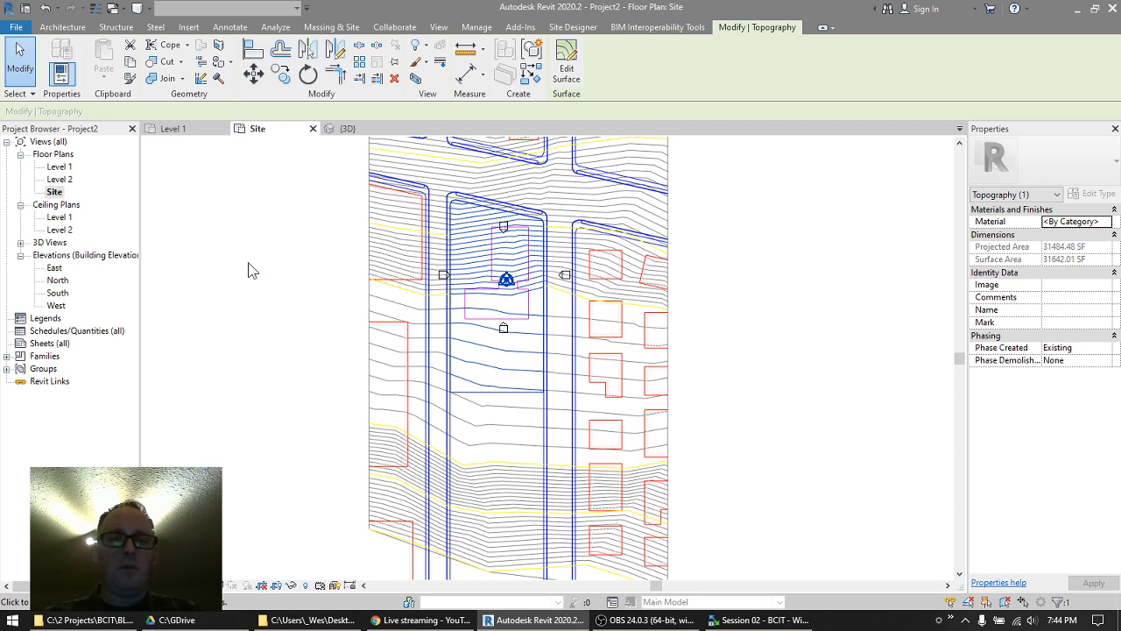
pyautogui.click(317, 28)
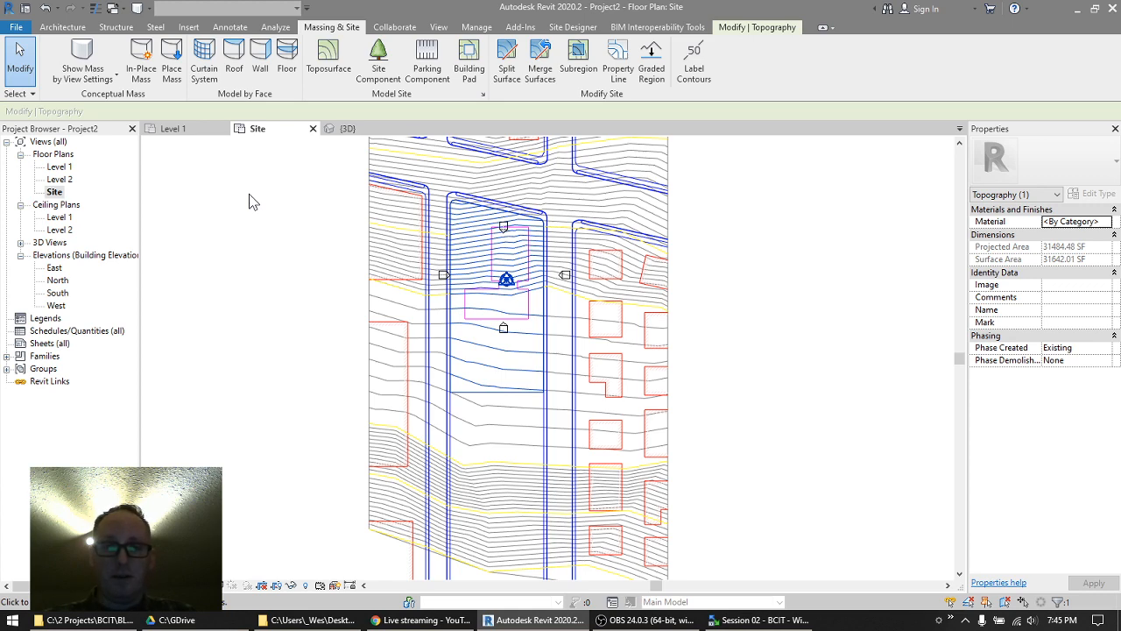
pyautogui.click(651, 61)
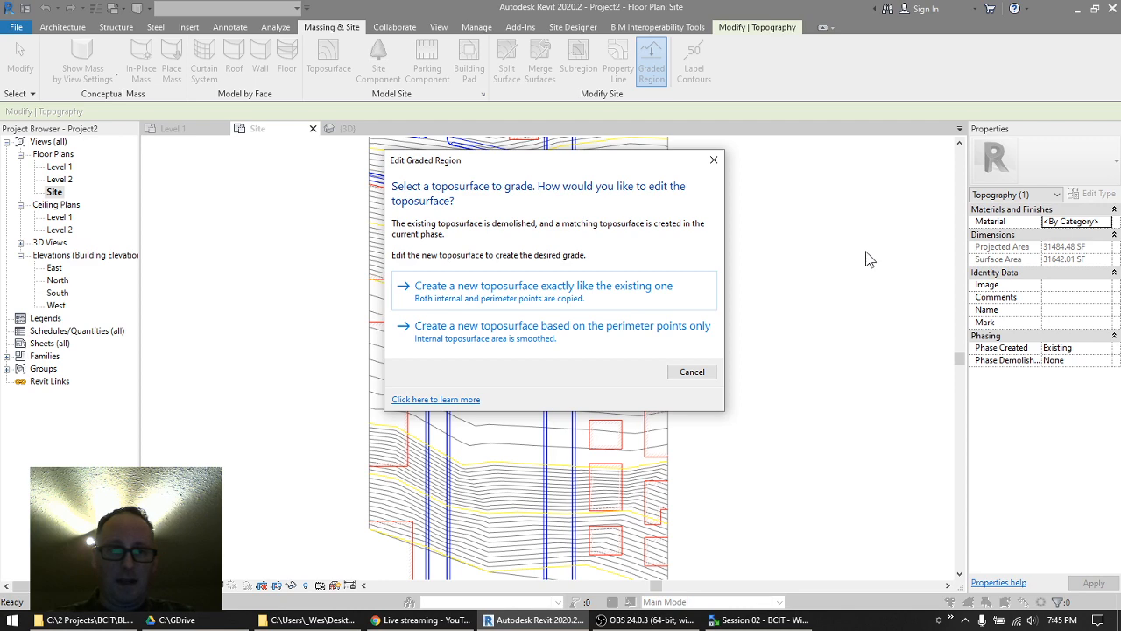
pyautogui.click(524, 295)
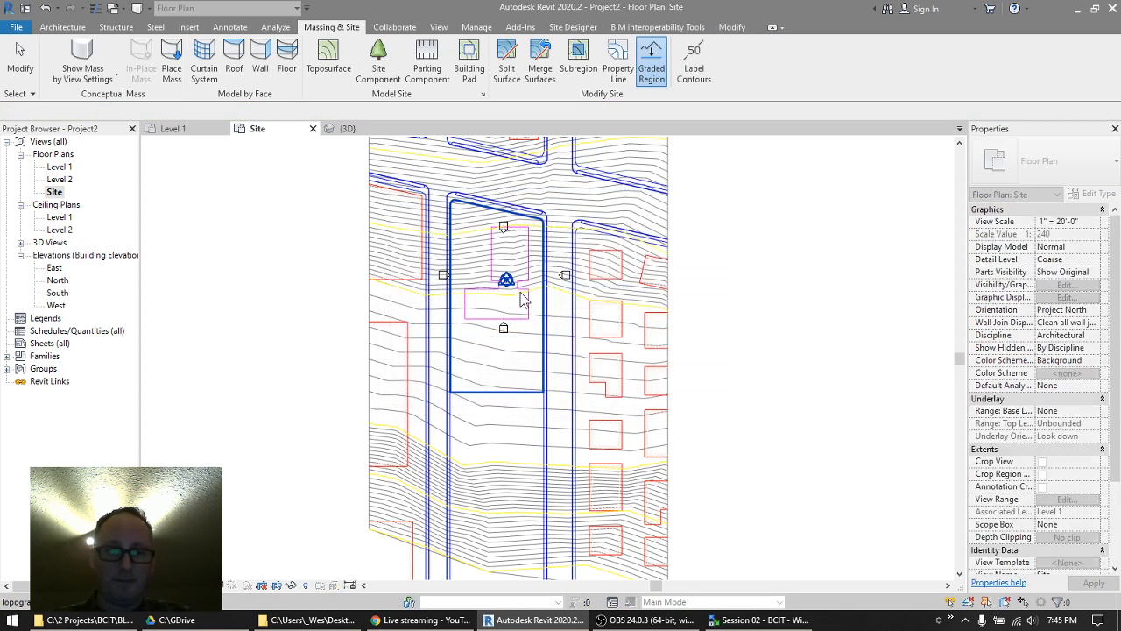
pyautogui.doubleClick(480, 251)
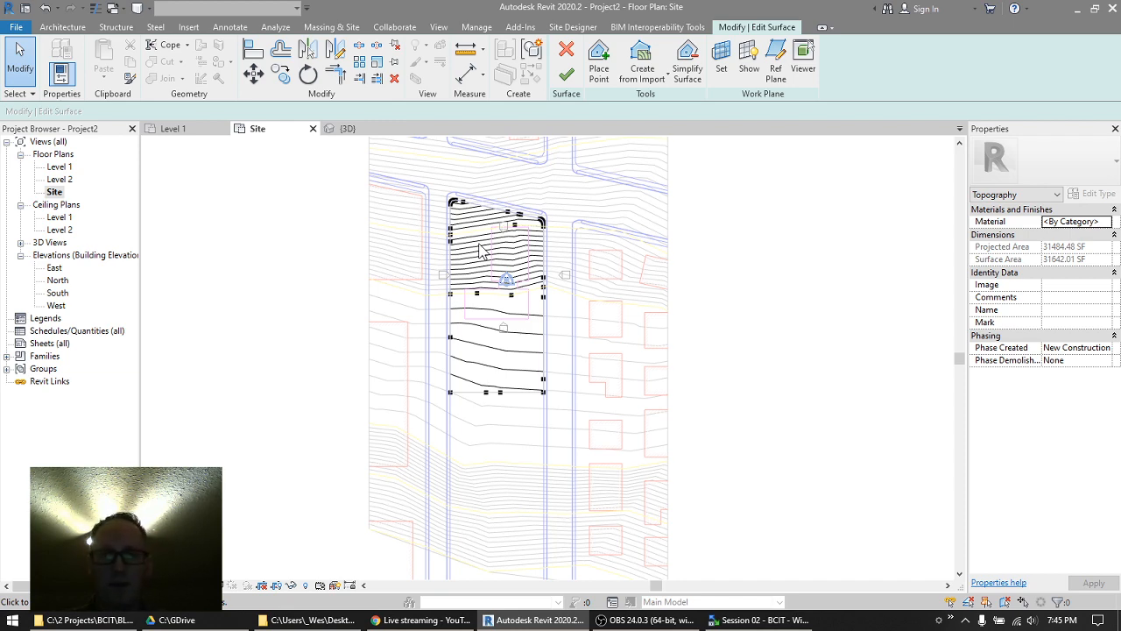
# - Delete the two interior points at 130' and the interior point at 142' from the lot's graded surface
pyautogui.scroll(1, 481, 252)
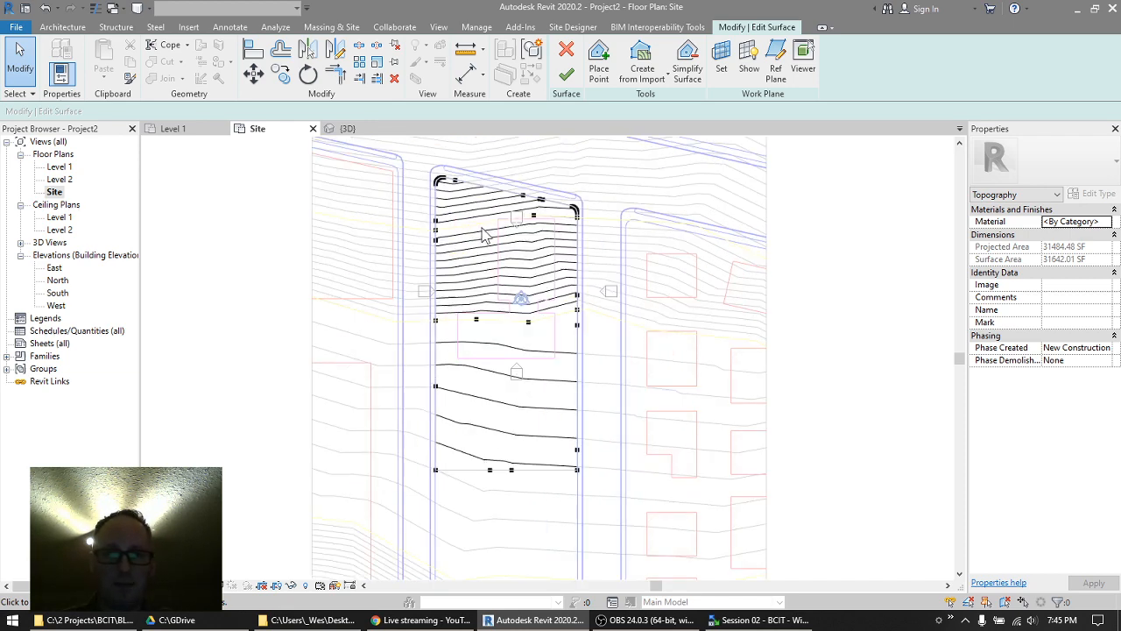
pyautogui.scroll(1, 485, 255)
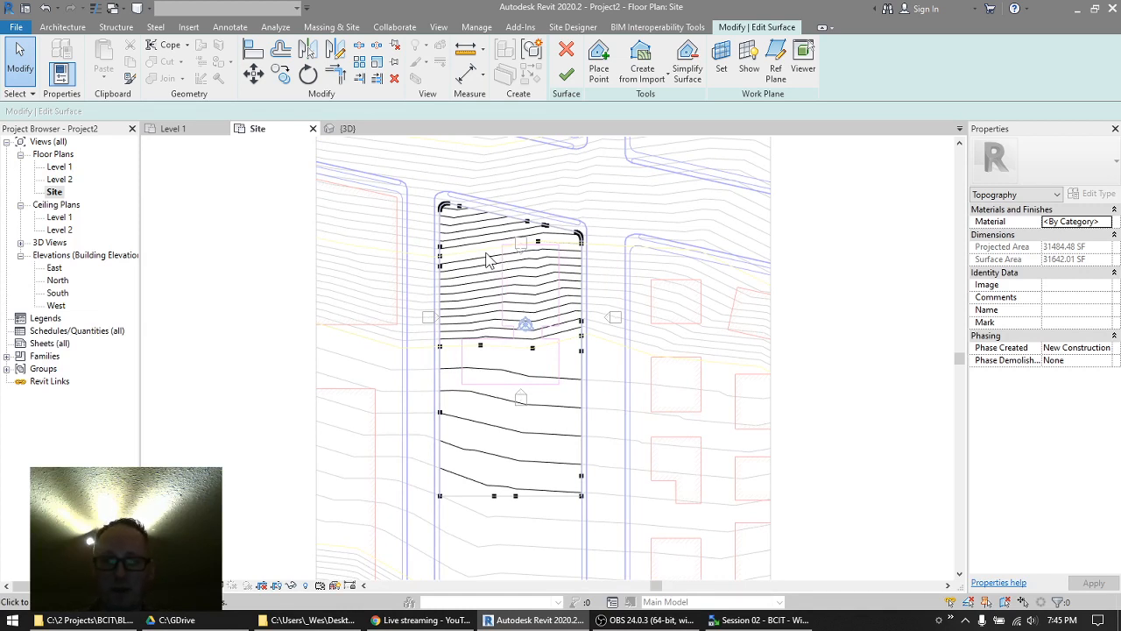
pyautogui.scroll(1, 486, 343)
pyautogui.click(481, 346)
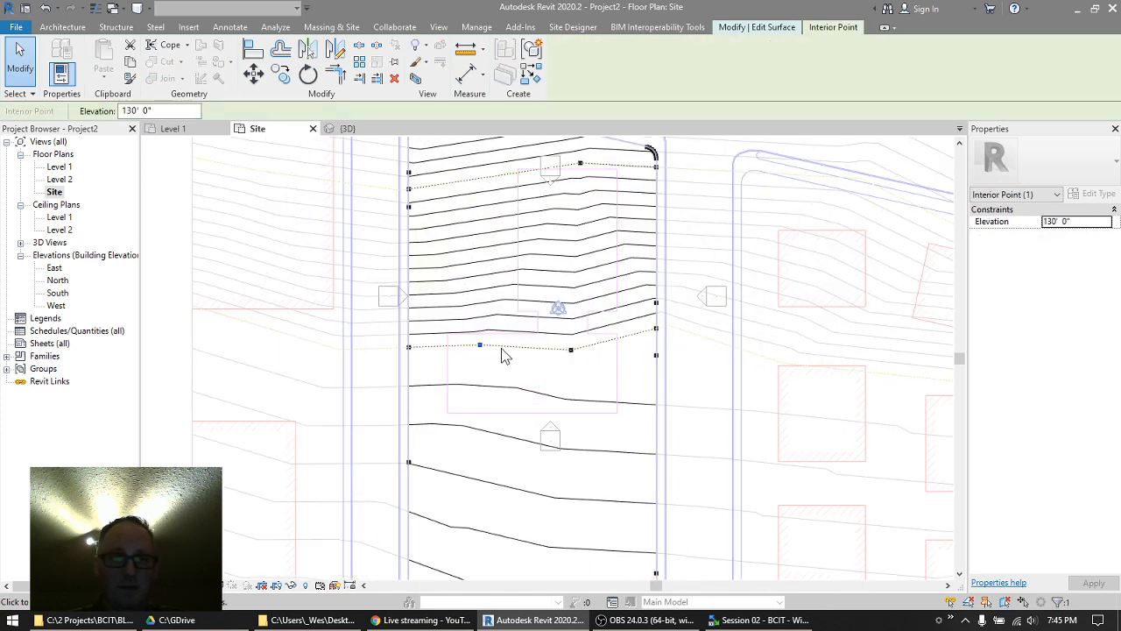
pyautogui.scroll(-1, 502, 351)
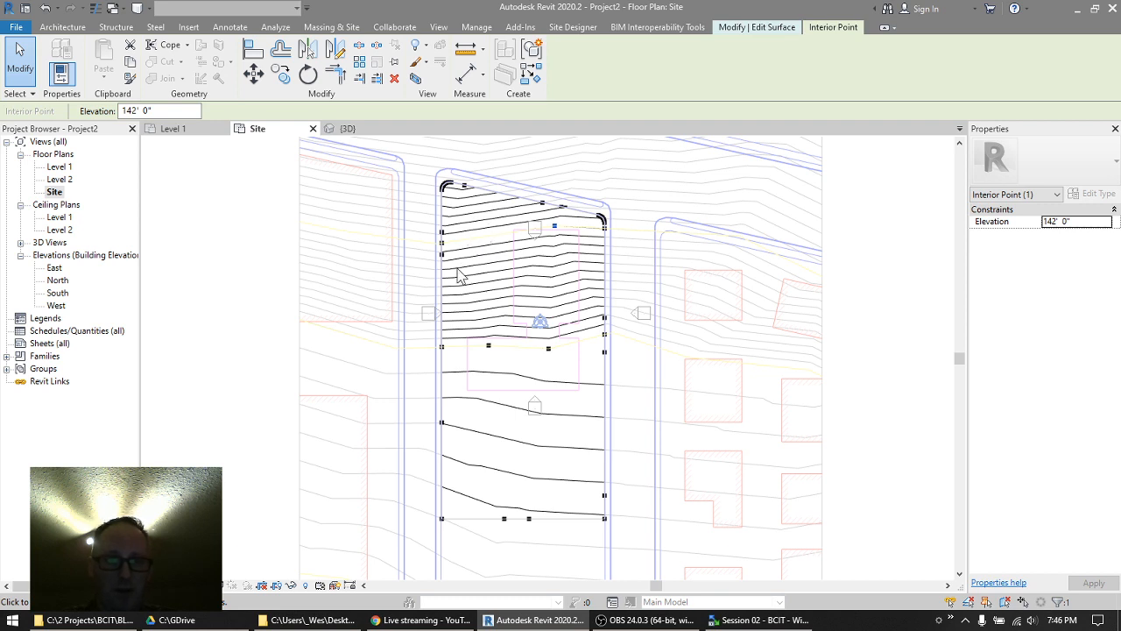
pyautogui.moveTo(476, 319); pyautogui.dragTo(566, 377)
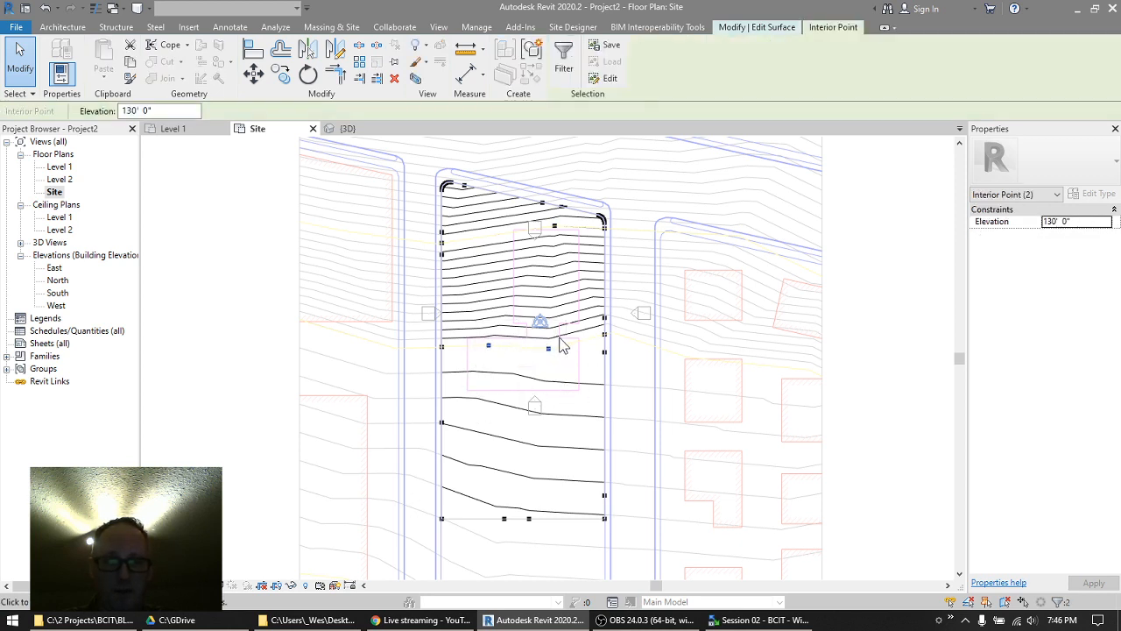
pyautogui.click(731, 311)
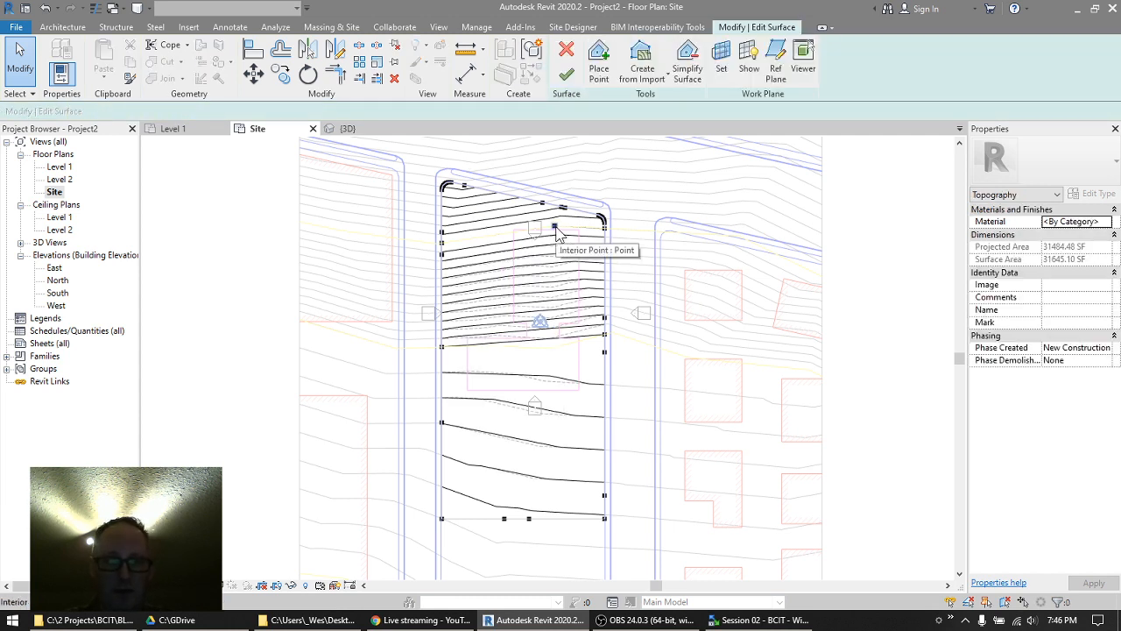
pyautogui.click(555, 226)
pyautogui.click(765, 283)
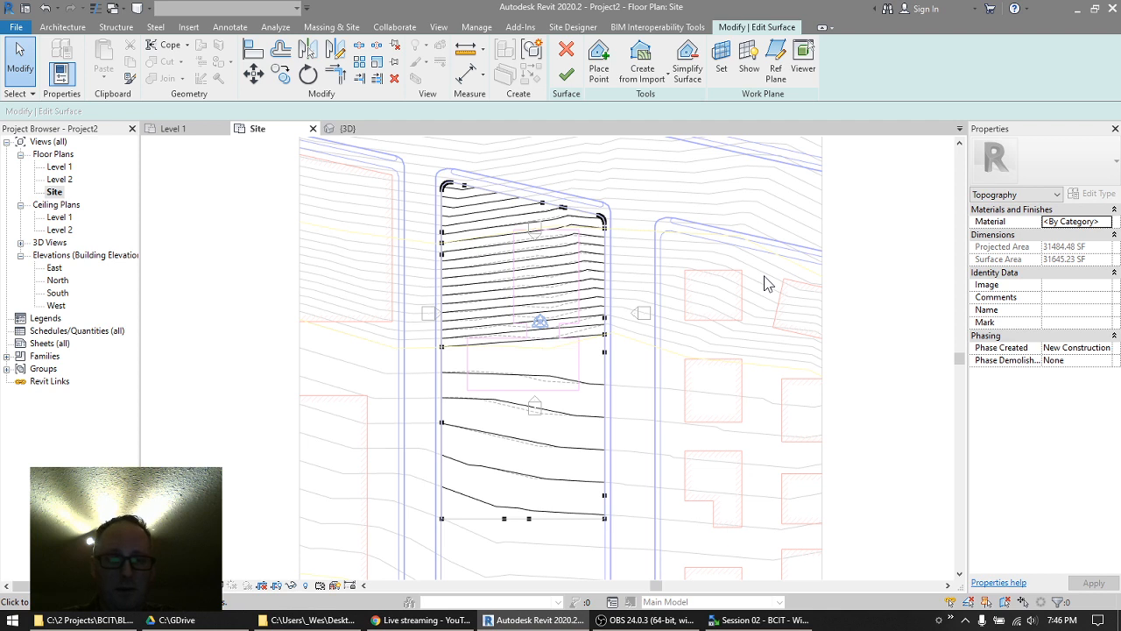
# - Check the elevations of the boundary points along the east and west edges of the lot
pyautogui.click(605, 352)
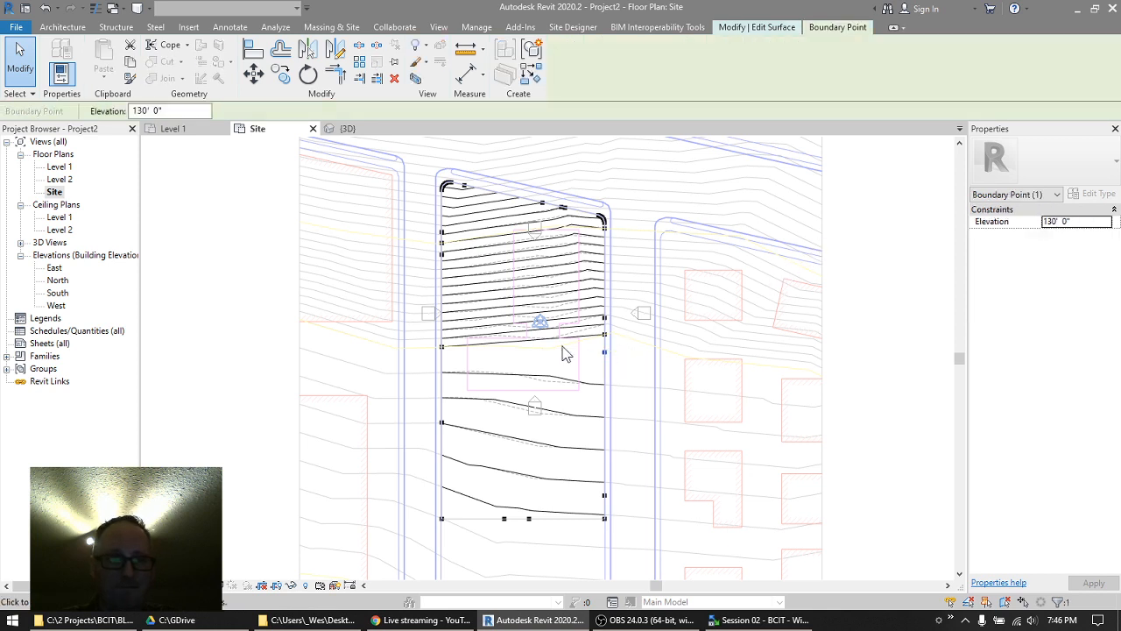
pyautogui.click(506, 353)
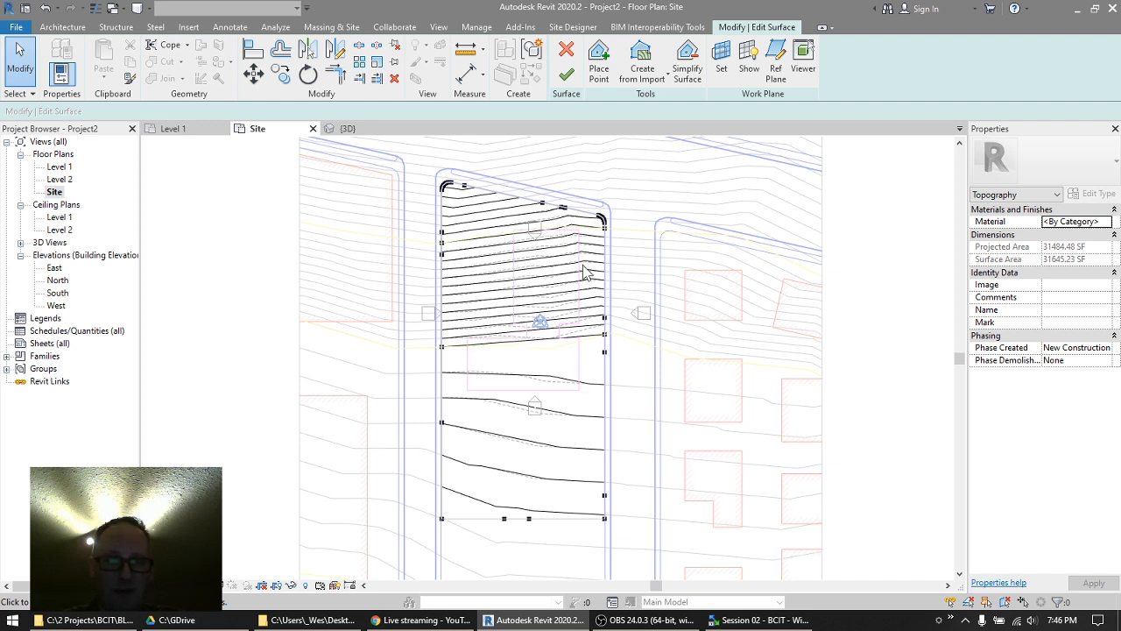
pyautogui.click(443, 255)
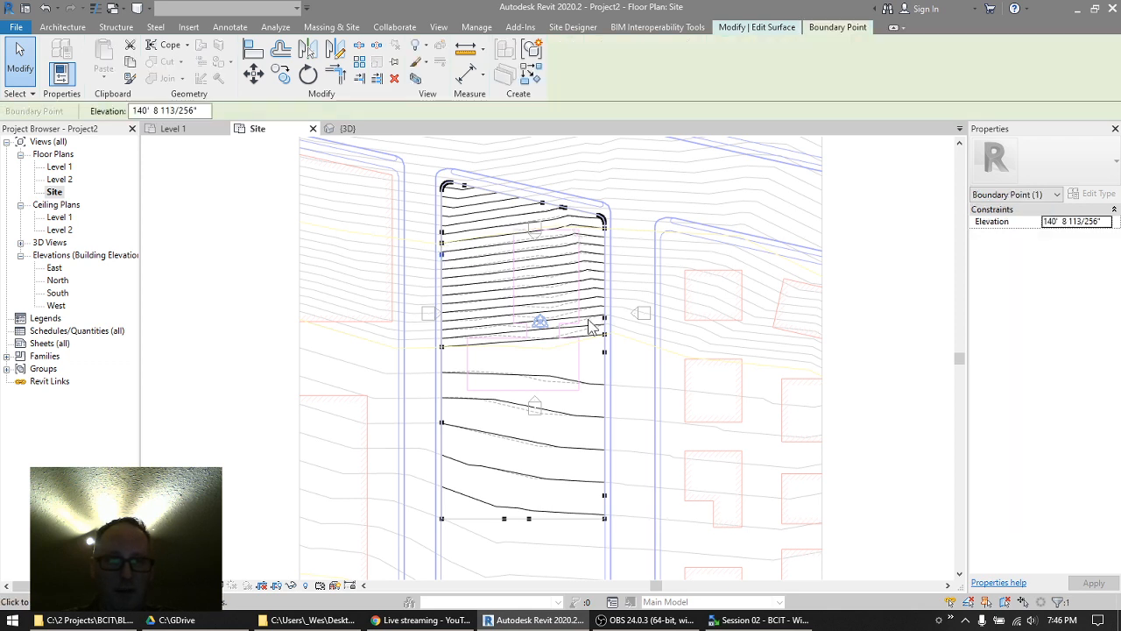
pyautogui.click(444, 347)
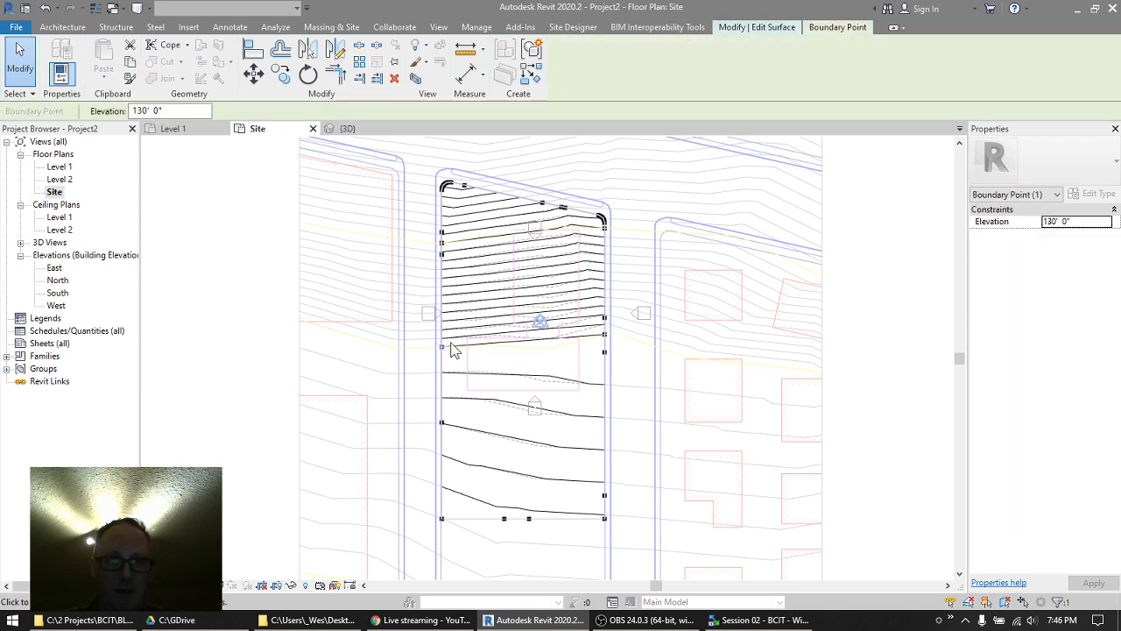
pyautogui.click(443, 423)
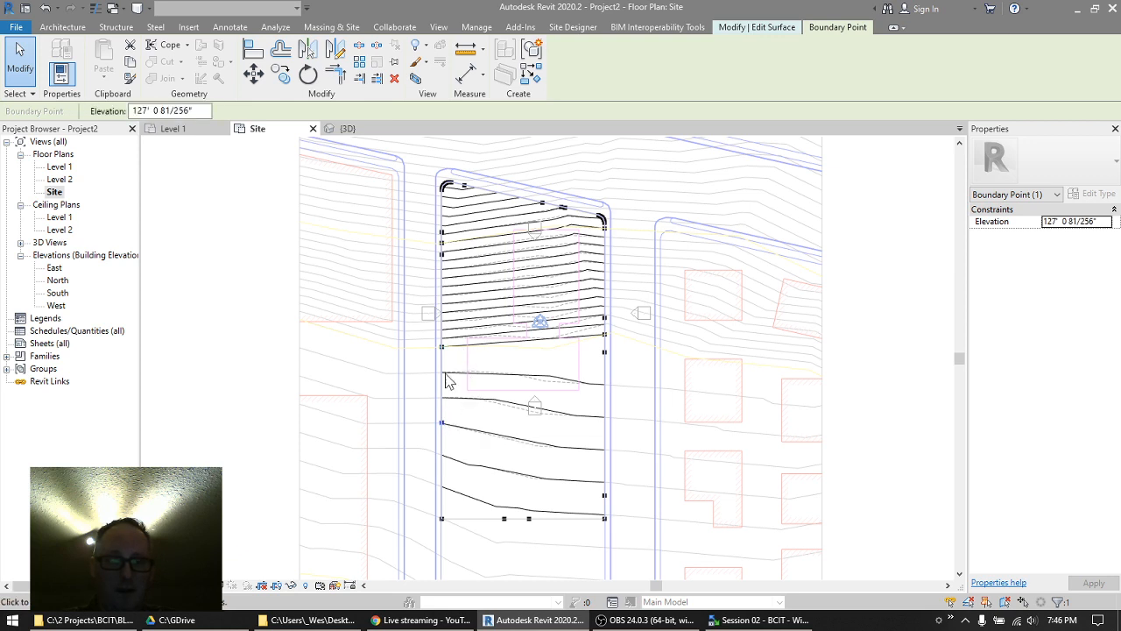
pyautogui.click(441, 346)
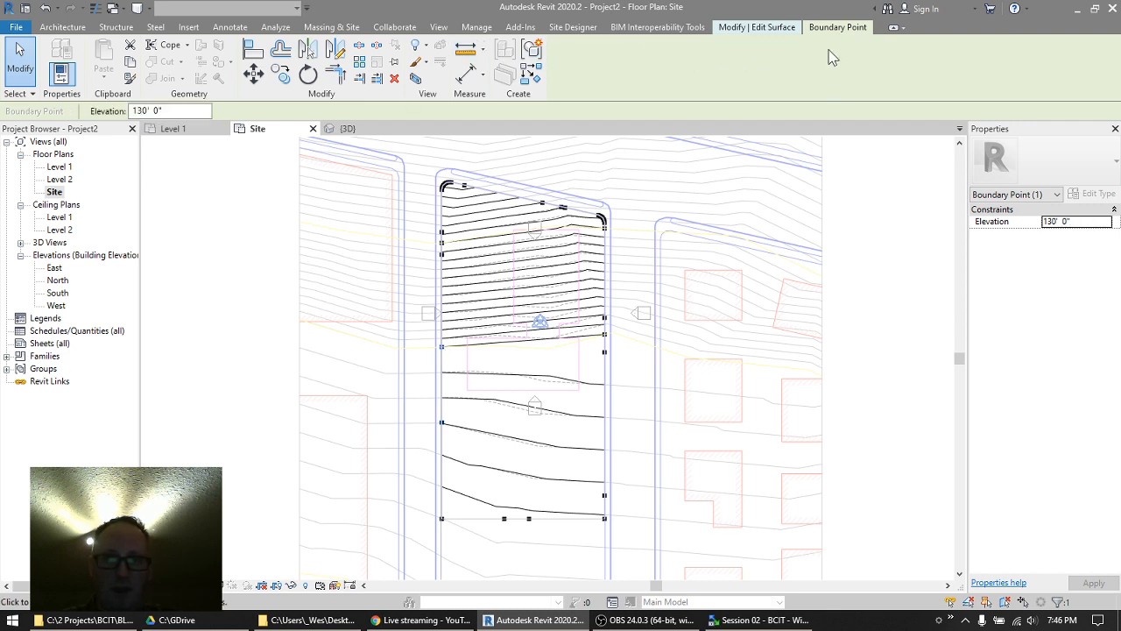
# - Place points at an absolute elevation of 130' on the west-side corners of the building outline, from the southwest to the northwest corner
pyautogui.click(758, 26)
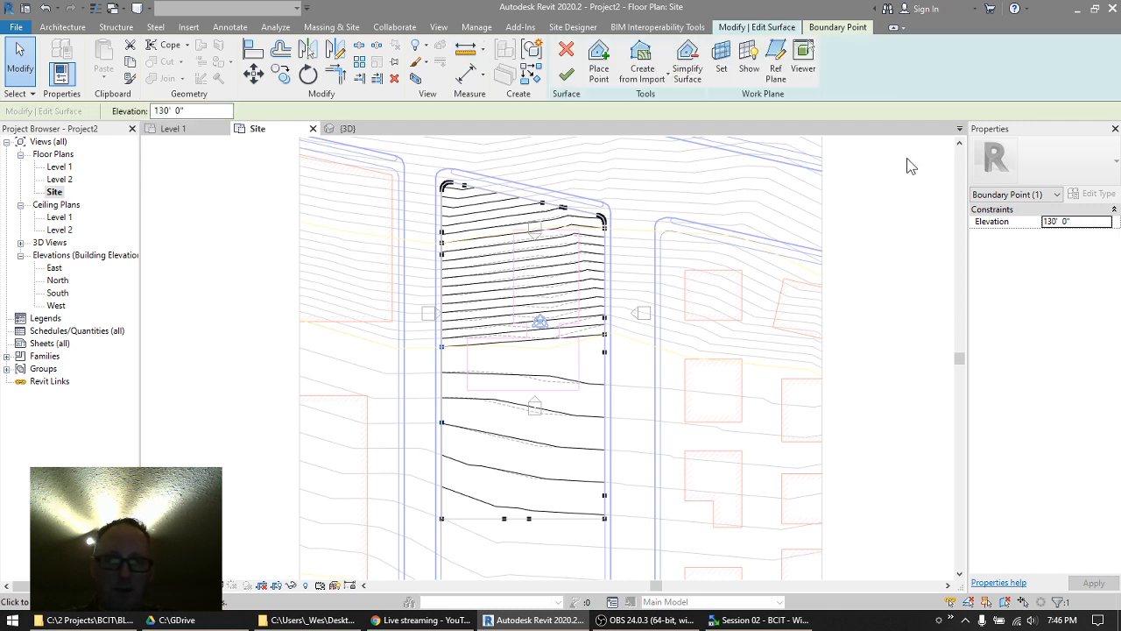
pyautogui.click(599, 61)
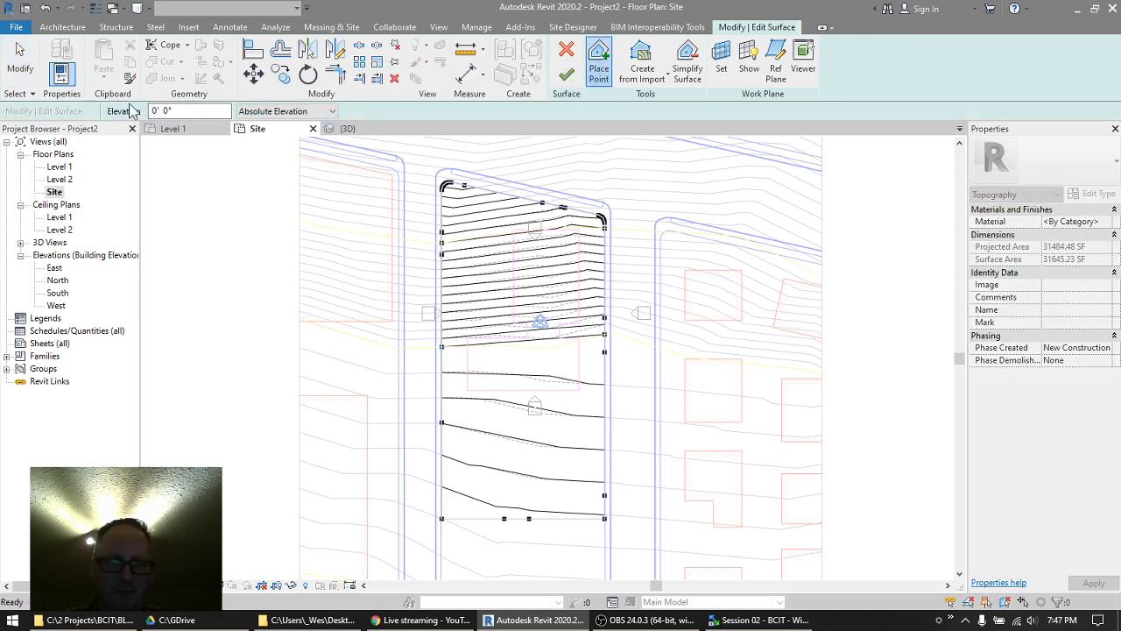
pyautogui.click(128, 112)
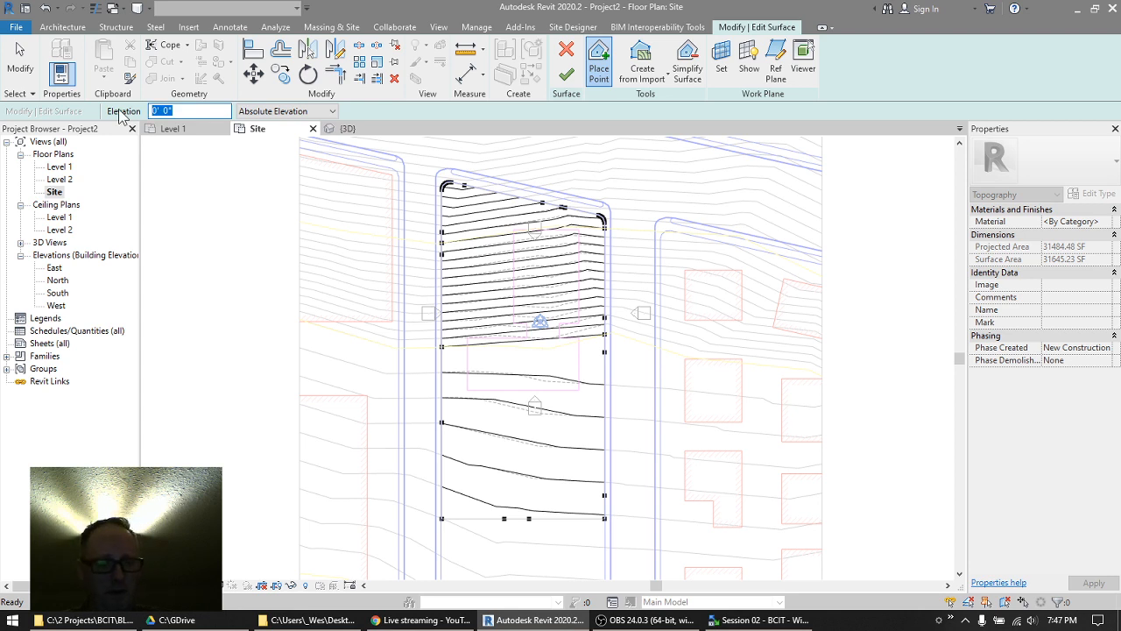
pyautogui.write('13')
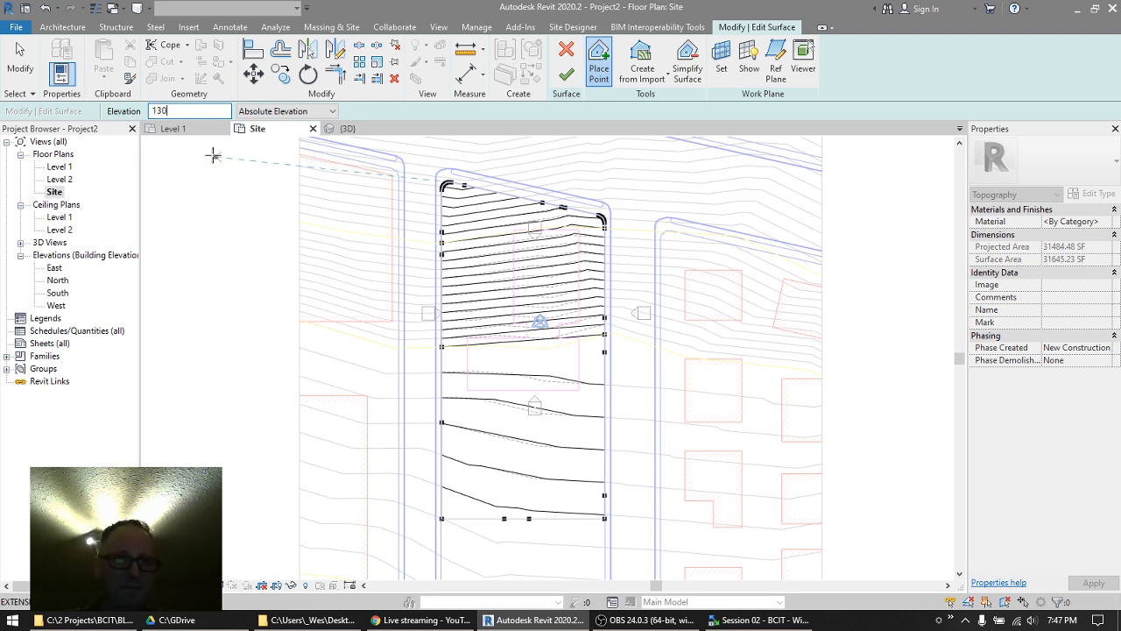
pyautogui.write('0\' 0"')
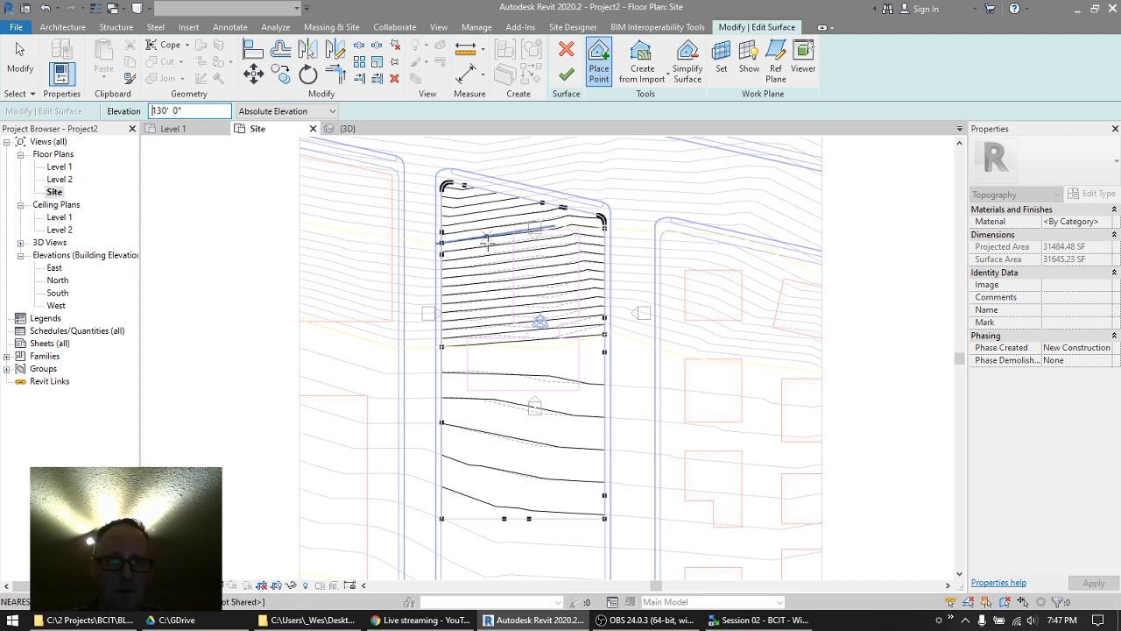
pyautogui.click(467, 389)
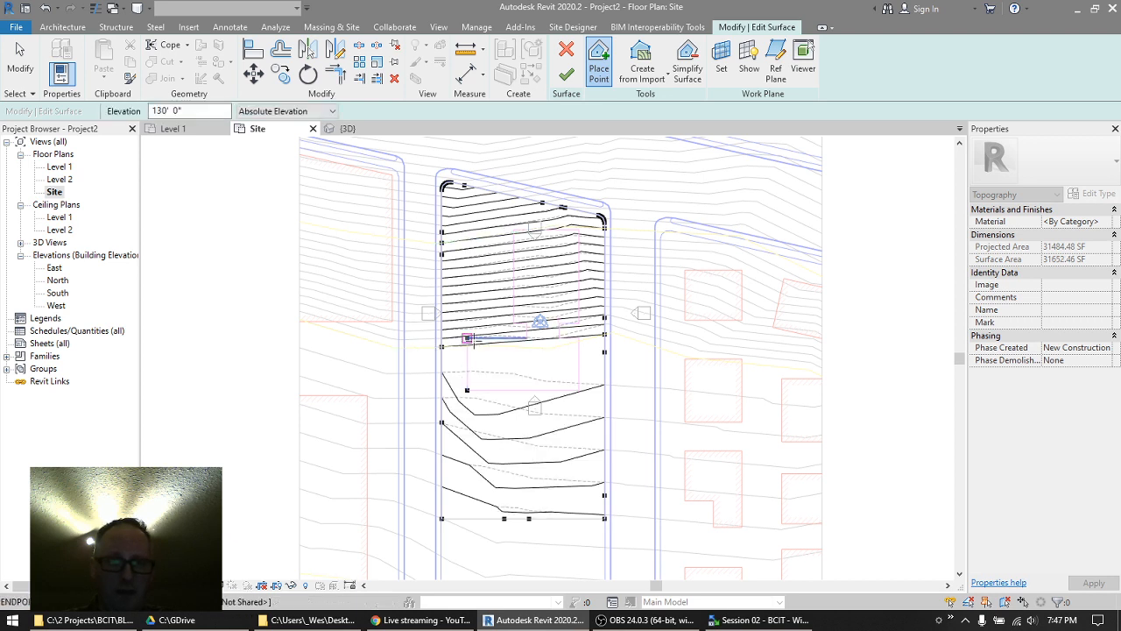
pyautogui.click(467, 339)
pyautogui.click(526, 337)
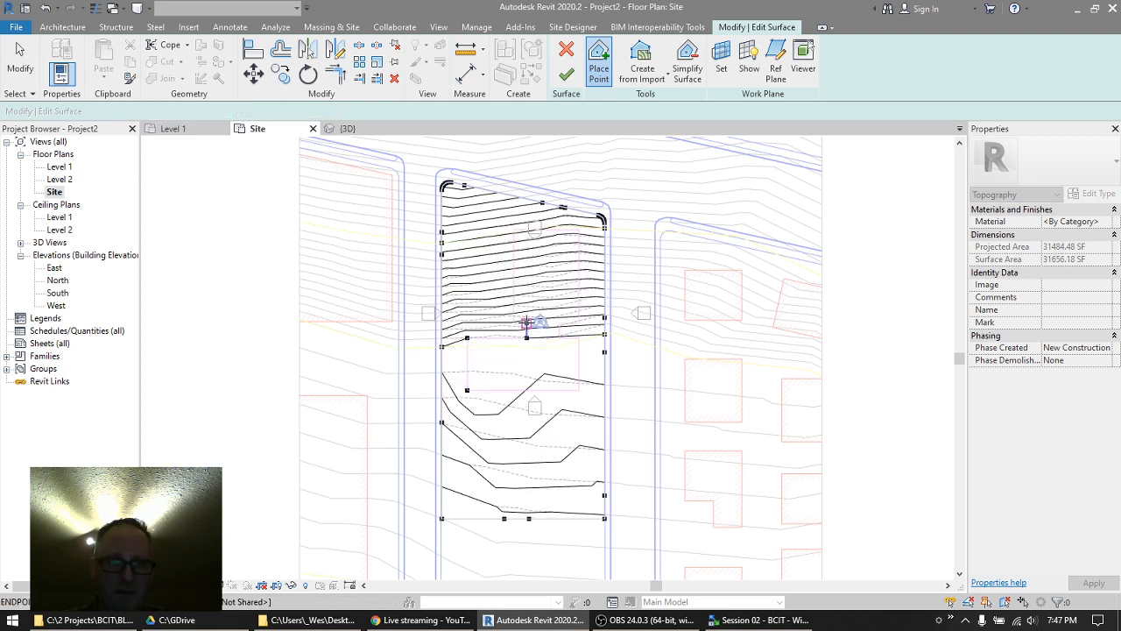
pyautogui.click(527, 322)
pyautogui.click(513, 323)
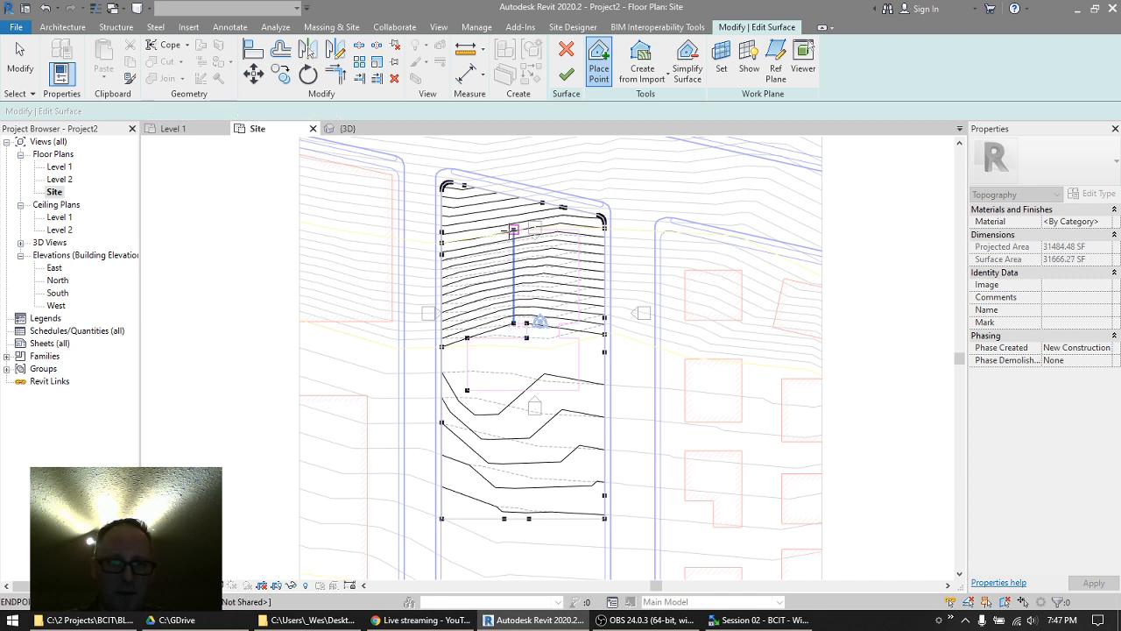
pyautogui.click(514, 230)
# - Place points at 130' on the east-side corners of the building outline, from the northeast to the southeast corner
pyautogui.click(579, 230)
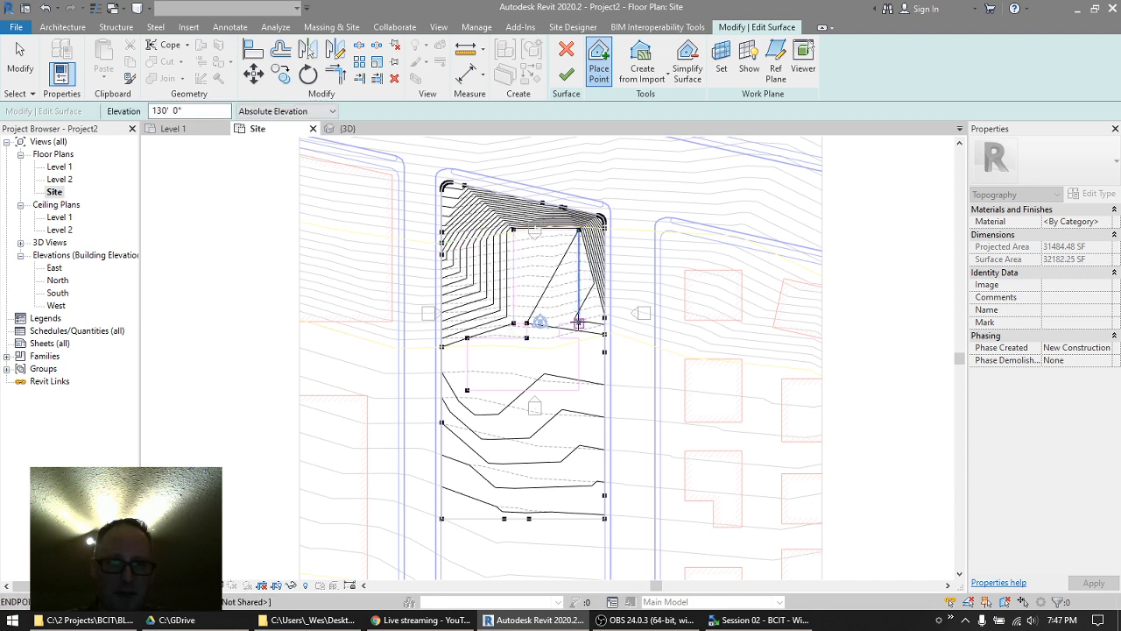
pyautogui.click(579, 323)
pyautogui.click(578, 338)
pyautogui.click(578, 390)
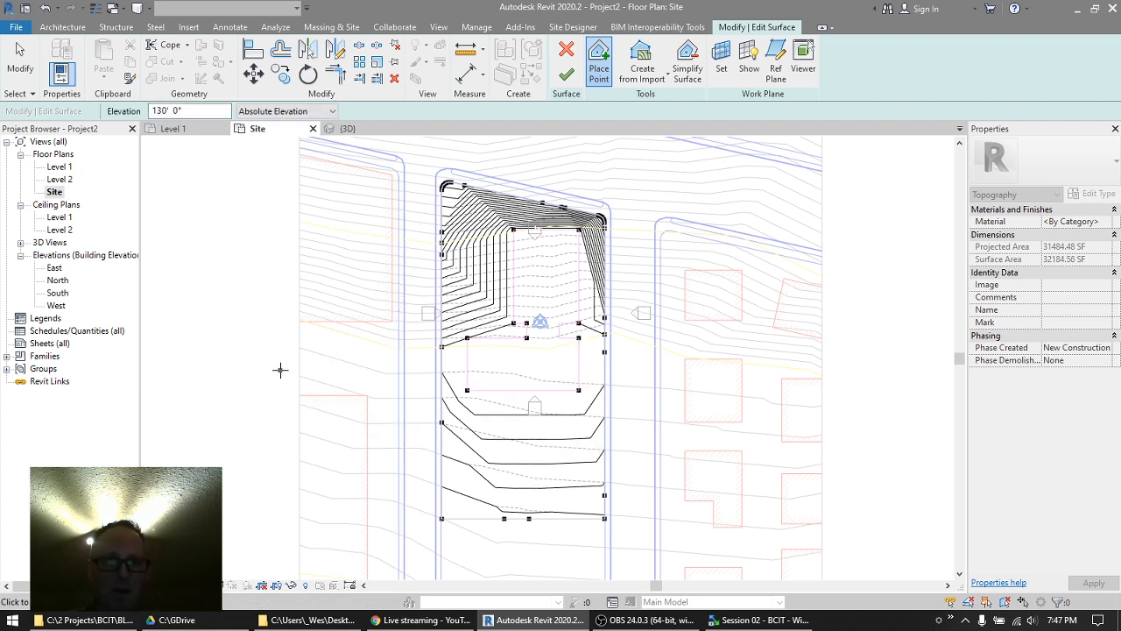
# - Examine the regraded contours around the building outline in the Site plan and the 3D view
pyautogui.scroll(4, 526, 315)
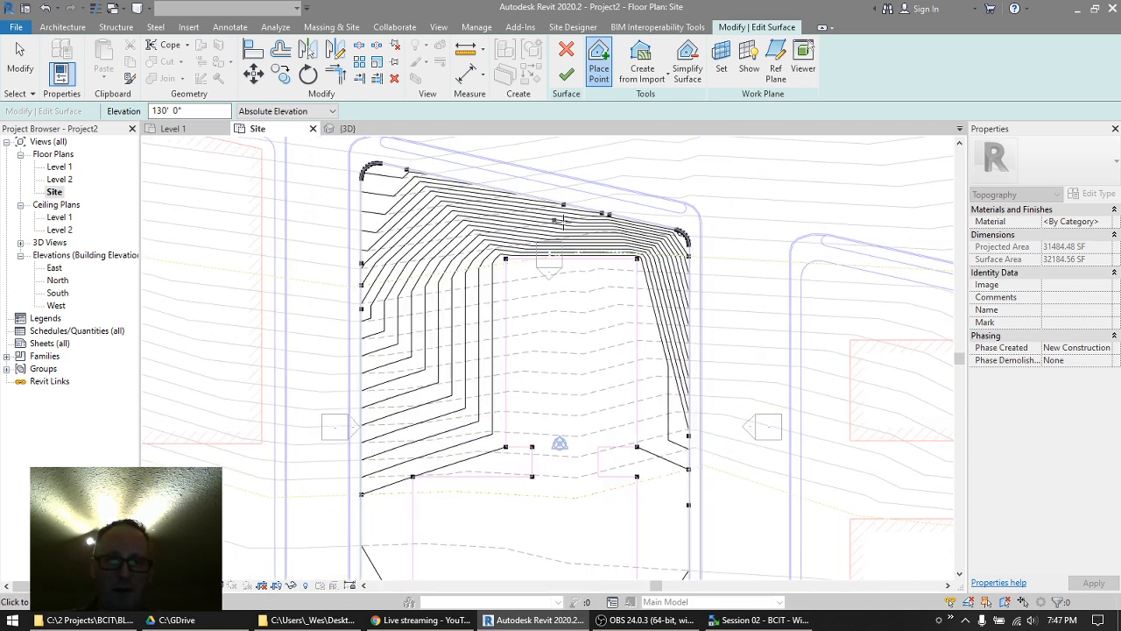
pyautogui.scroll(-2, 460, 238)
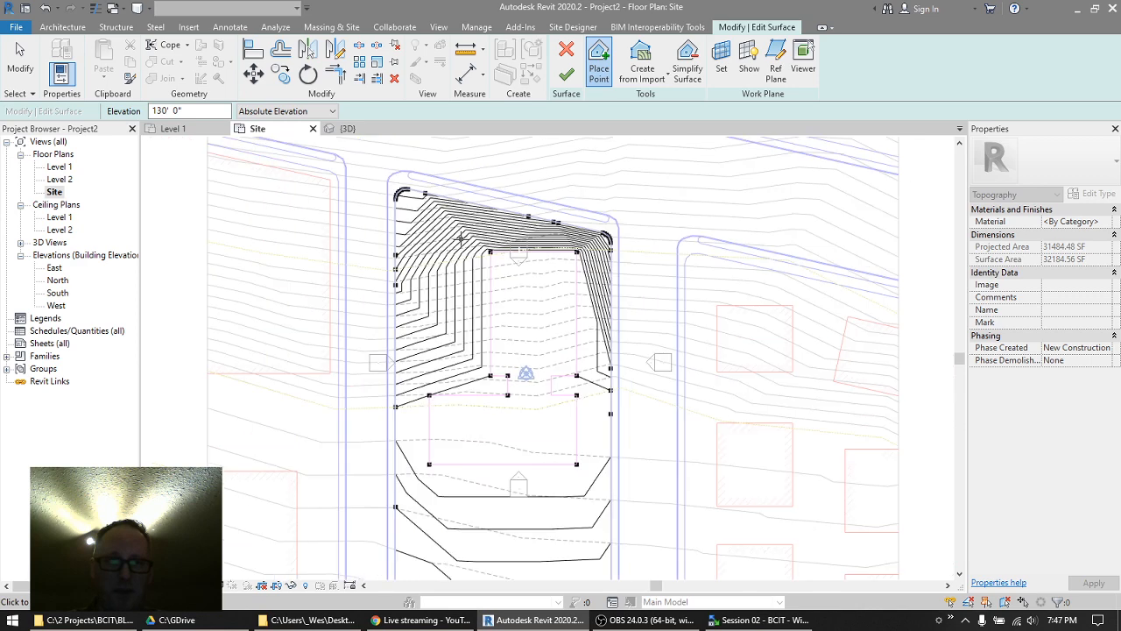
pyautogui.click(342, 128)
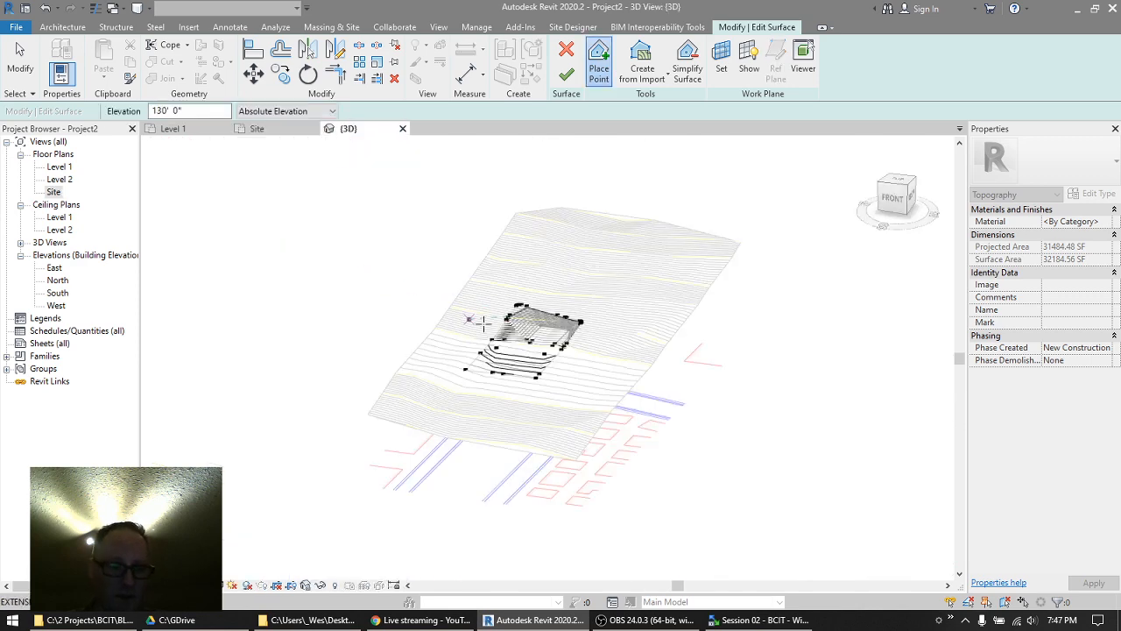
pyautogui.keyDown('shift'); pyautogui.moveTo(483, 324); pyautogui.dragTo(470, 379, button='middle'); pyautogui.keyUp('shift')
pyautogui.scroll(4, 486, 324)
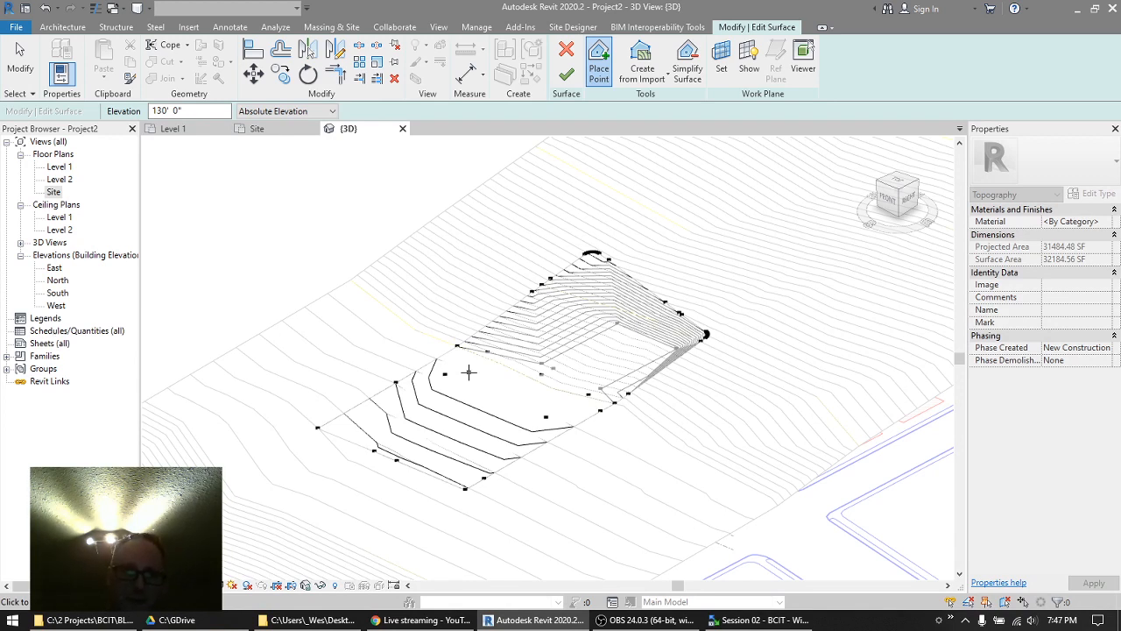
# - Check the elevation of the interior points around the building outline in the Site plan and finish editing the surface
pyautogui.click(260, 129)
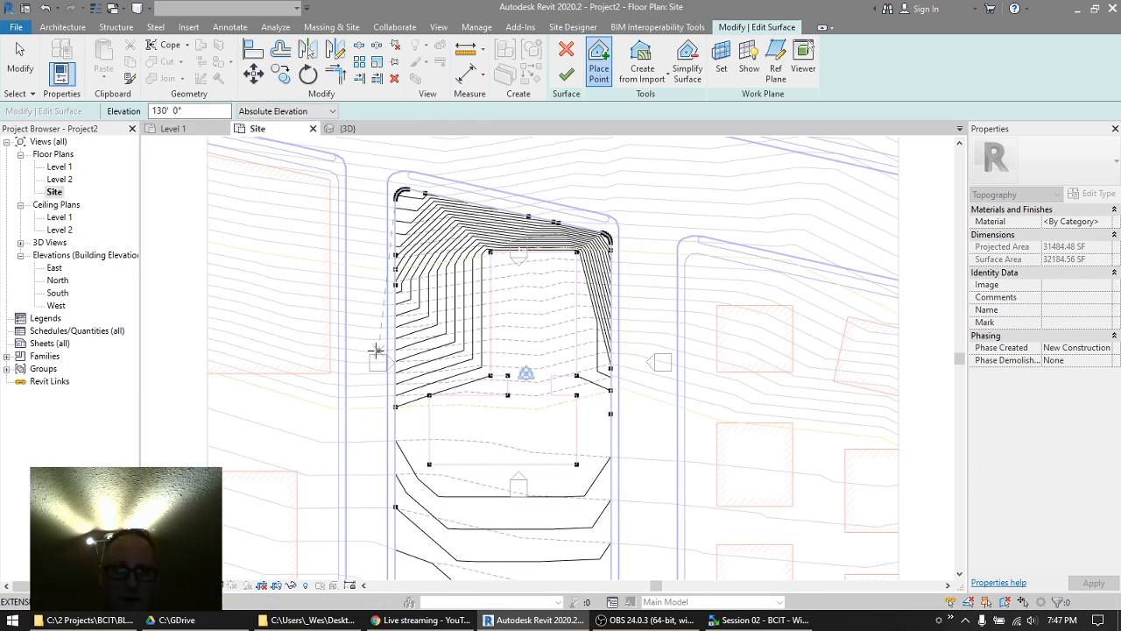
pyautogui.scroll(2, 376, 350)
pyautogui.press('Escape')
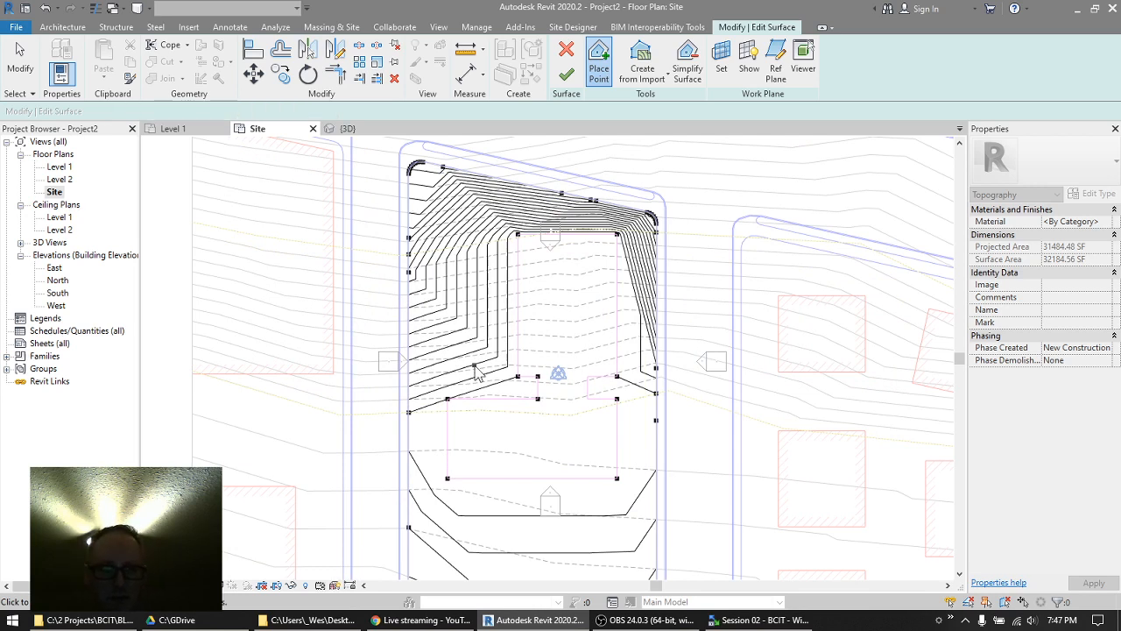
pyautogui.moveTo(444, 213); pyautogui.dragTo(636, 499)
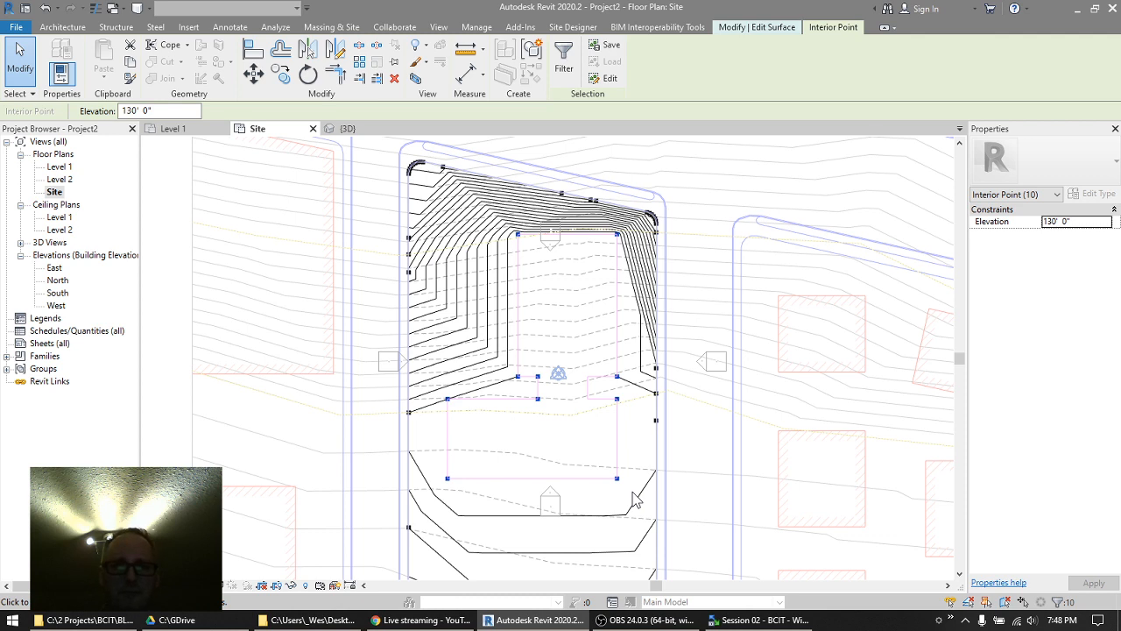
pyautogui.click(775, 27)
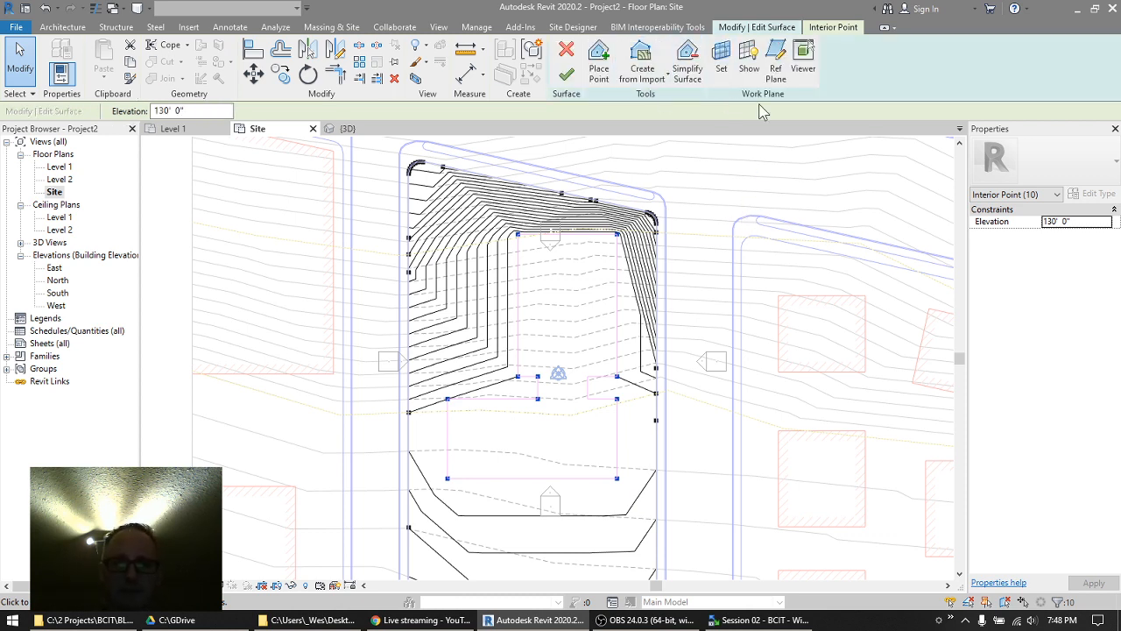
pyautogui.click(567, 79)
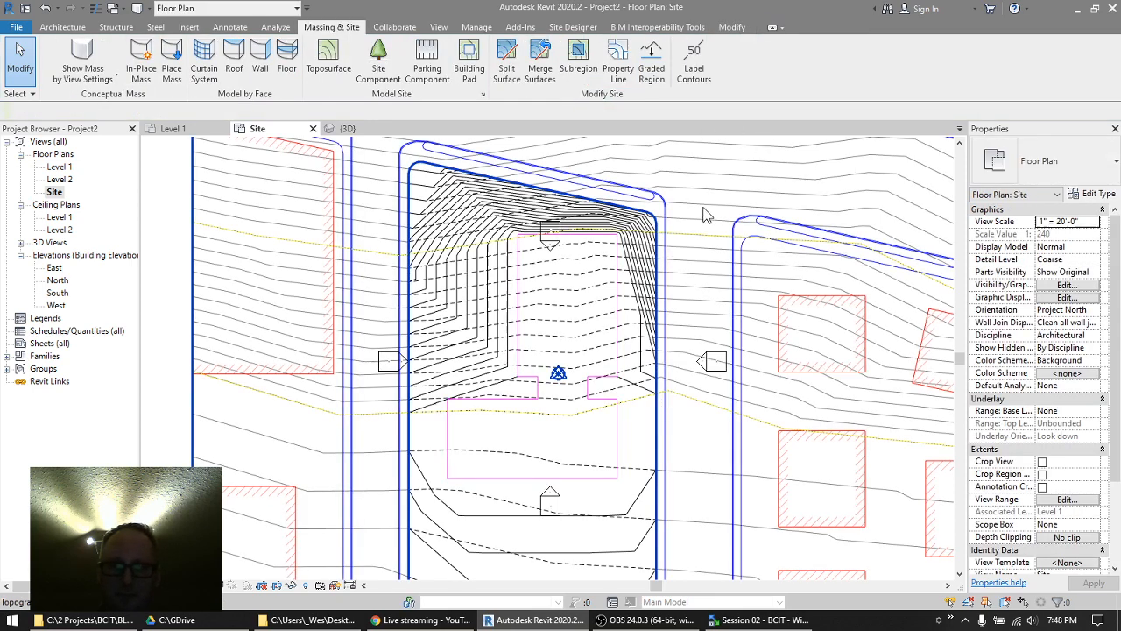
# - Compare the area and phasing properties of the original lot surface, the graded lot surface and the surrounding toposurface in the Site plan
pyautogui.click(480, 355)
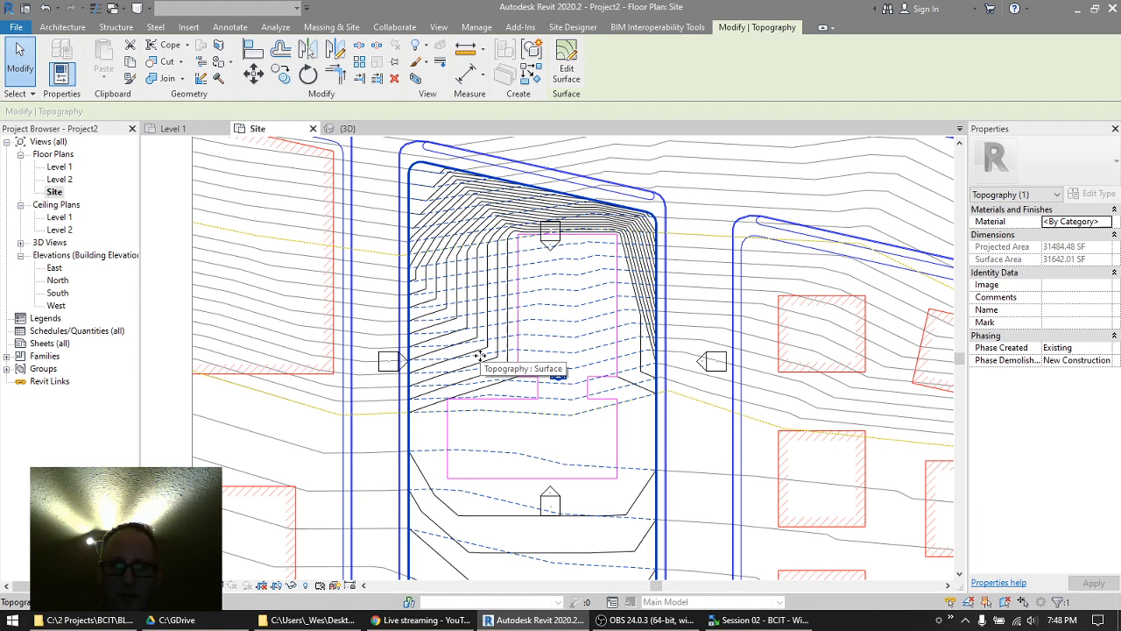
pyautogui.scroll(-3, 457, 298)
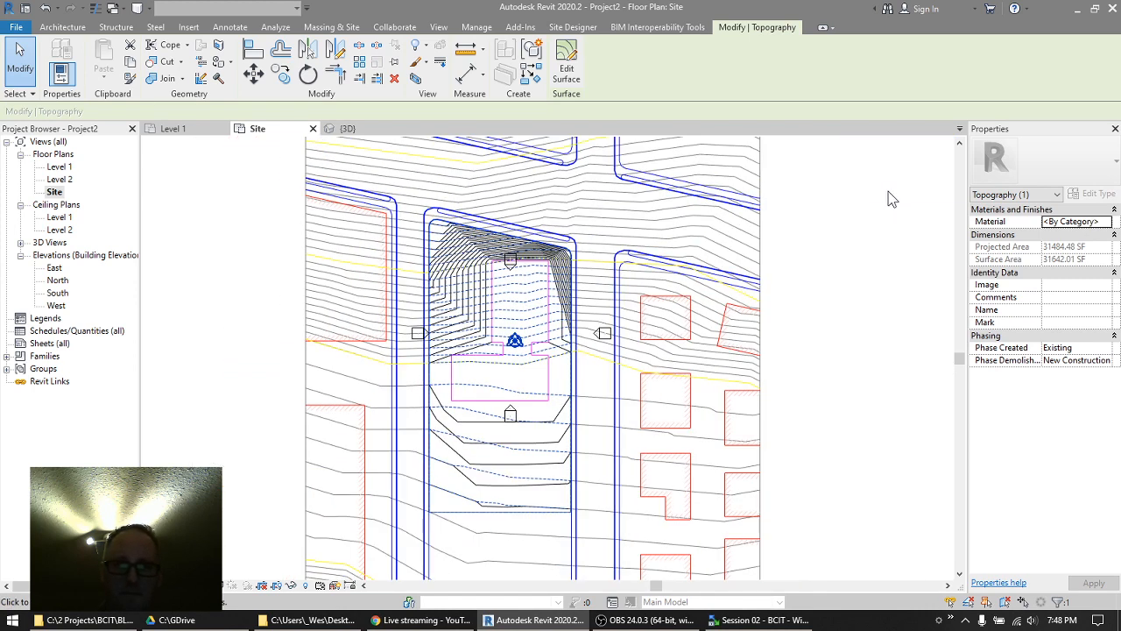
pyautogui.click(871, 271)
pyautogui.click(547, 450)
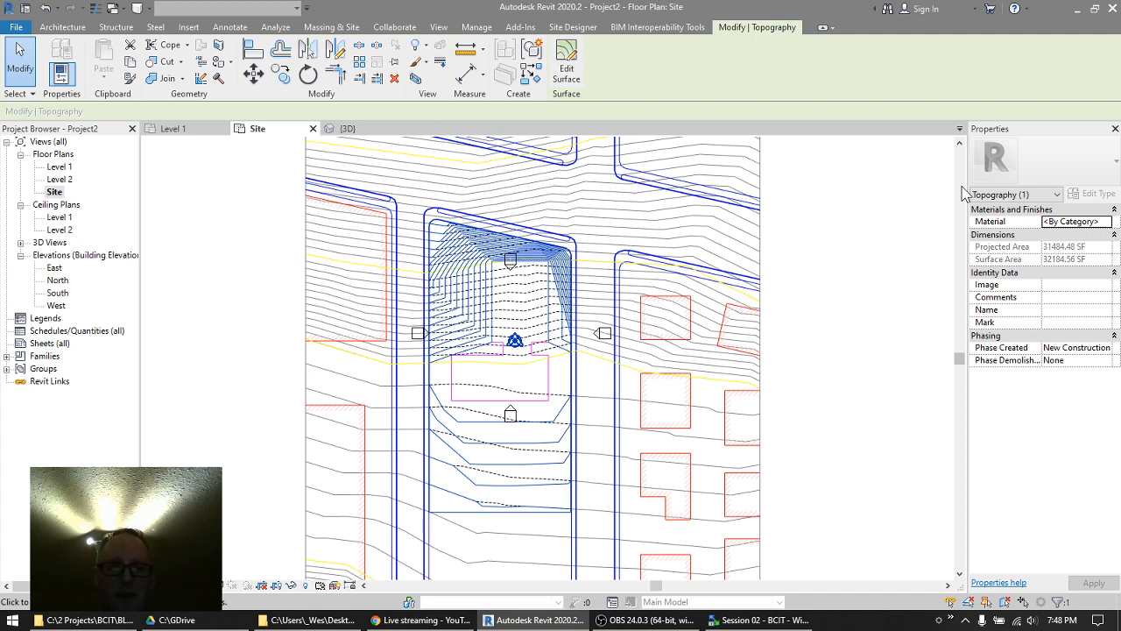
pyautogui.moveTo(818, 185); pyautogui.dragTo(809, 288, button='middle')
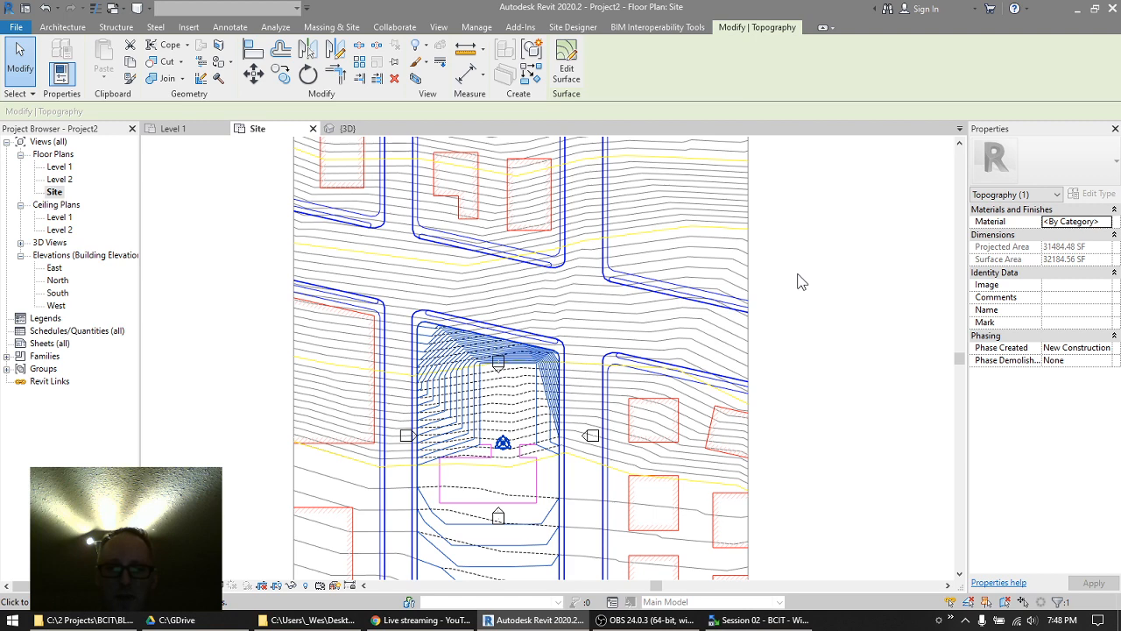
pyautogui.click(748, 343)
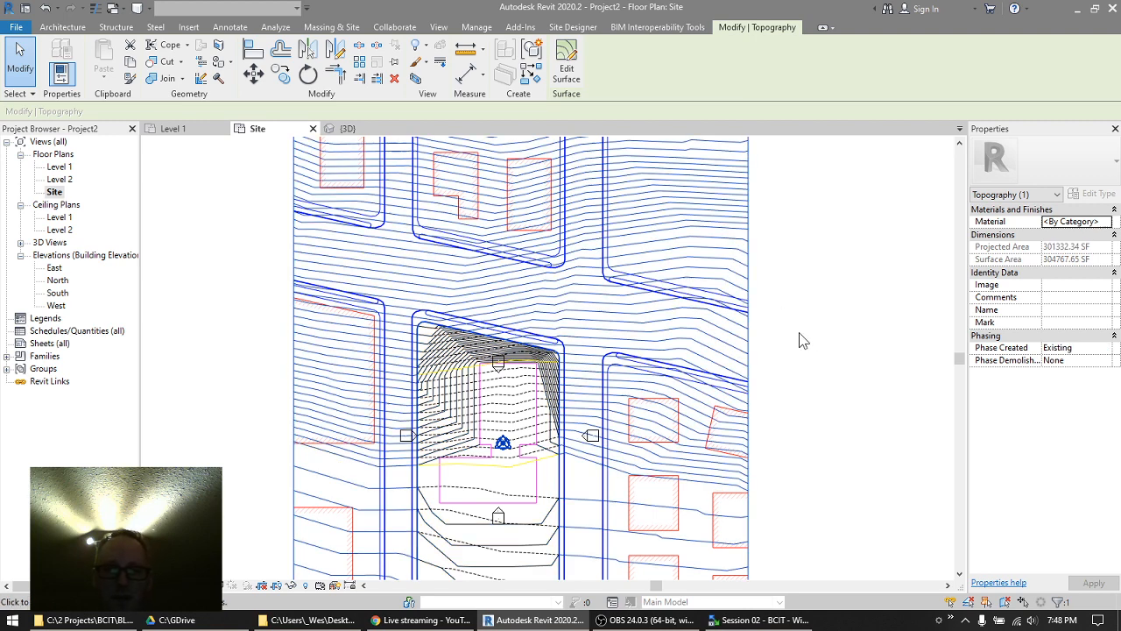
pyautogui.moveTo(803, 340); pyautogui.dragTo(836, 290, button='middle')
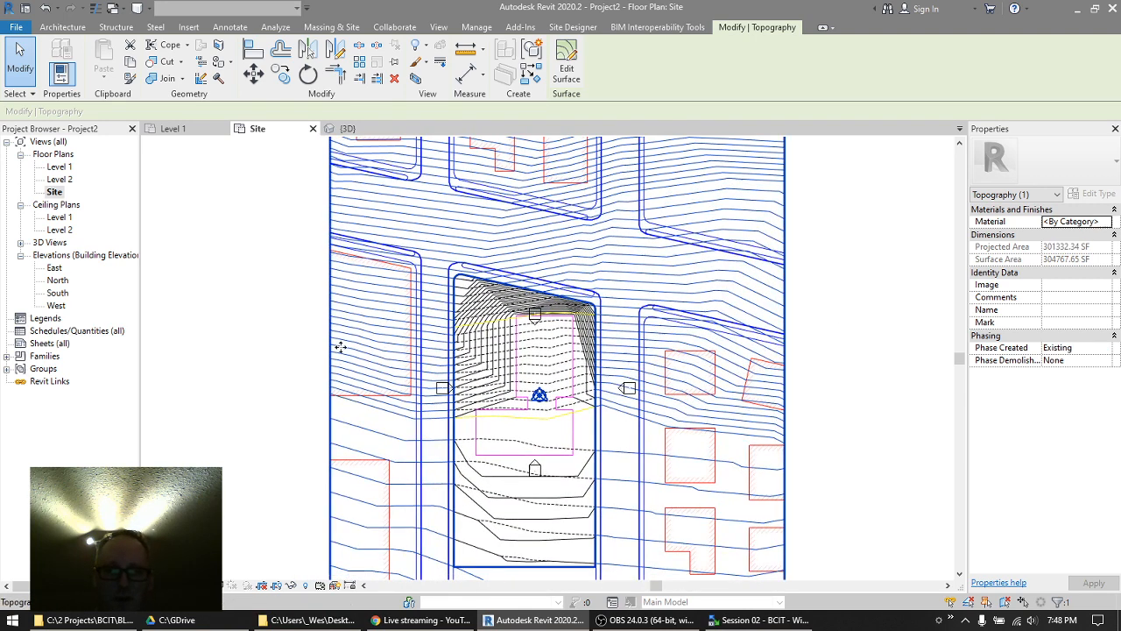
pyautogui.scroll(-2, 694, 391)
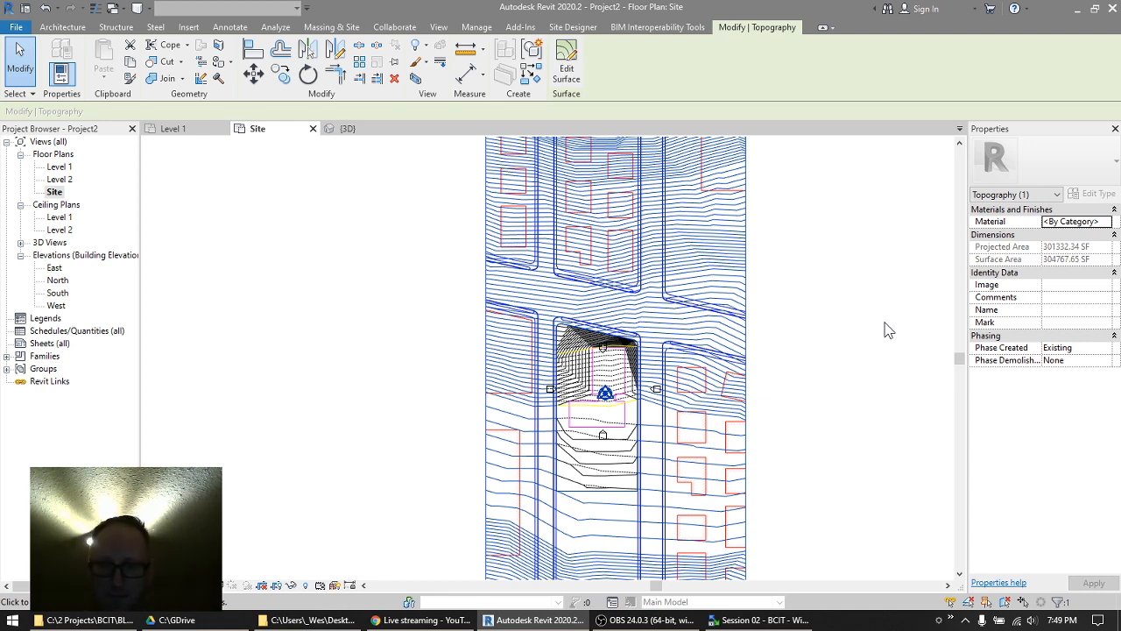
pyautogui.scroll(-2, 883, 330)
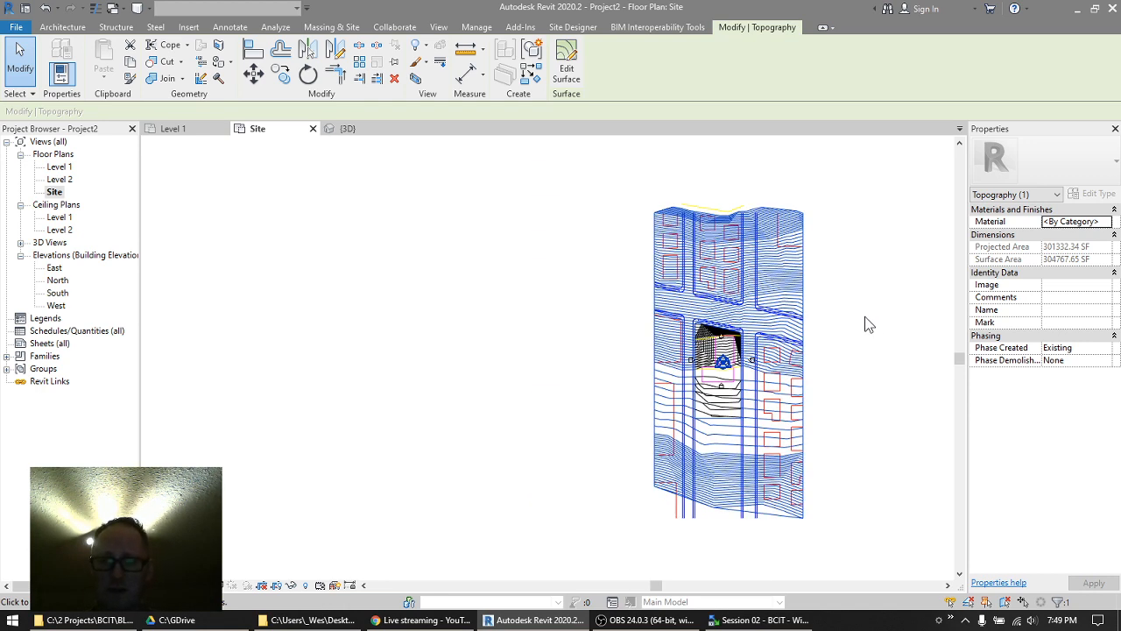
pyautogui.click(865, 324)
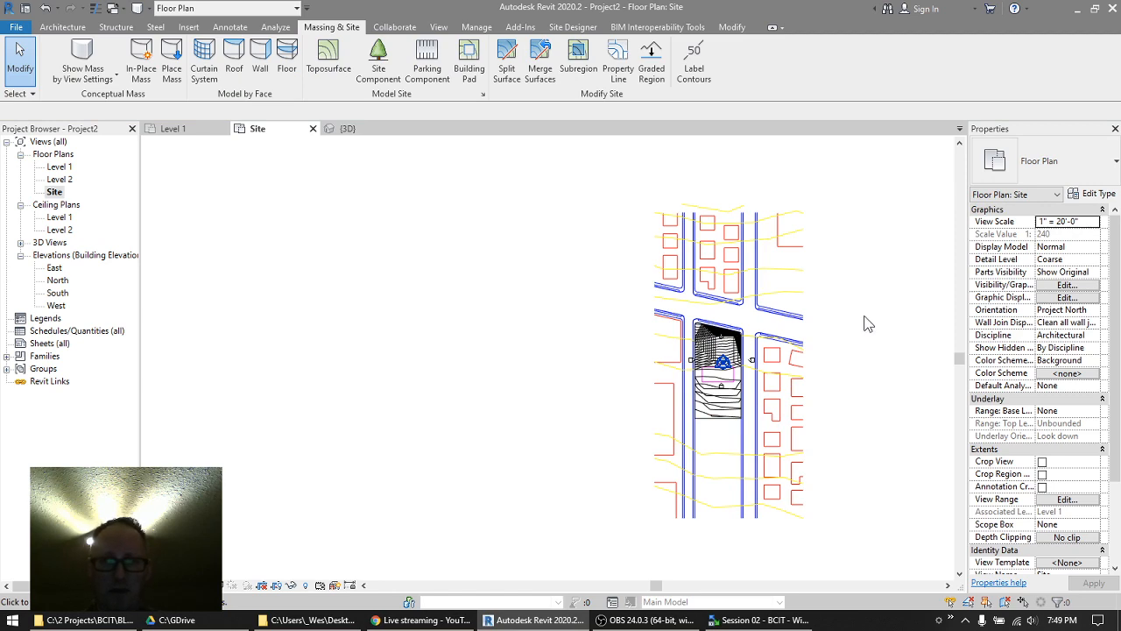
# - Inspect the overlapping original and graded lot surfaces and their phases in the 3D view
pyautogui.click(343, 128)
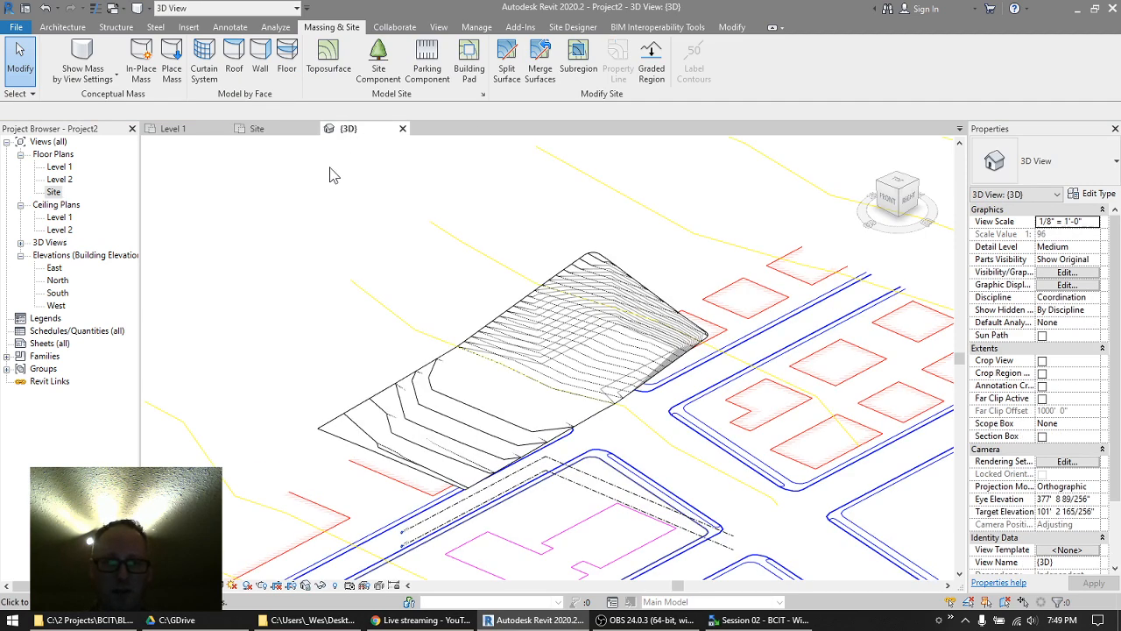
pyautogui.keyDown('shift'); pyautogui.moveTo(406, 230); pyautogui.dragTo(372, 206, button='middle'); pyautogui.keyUp('shift')
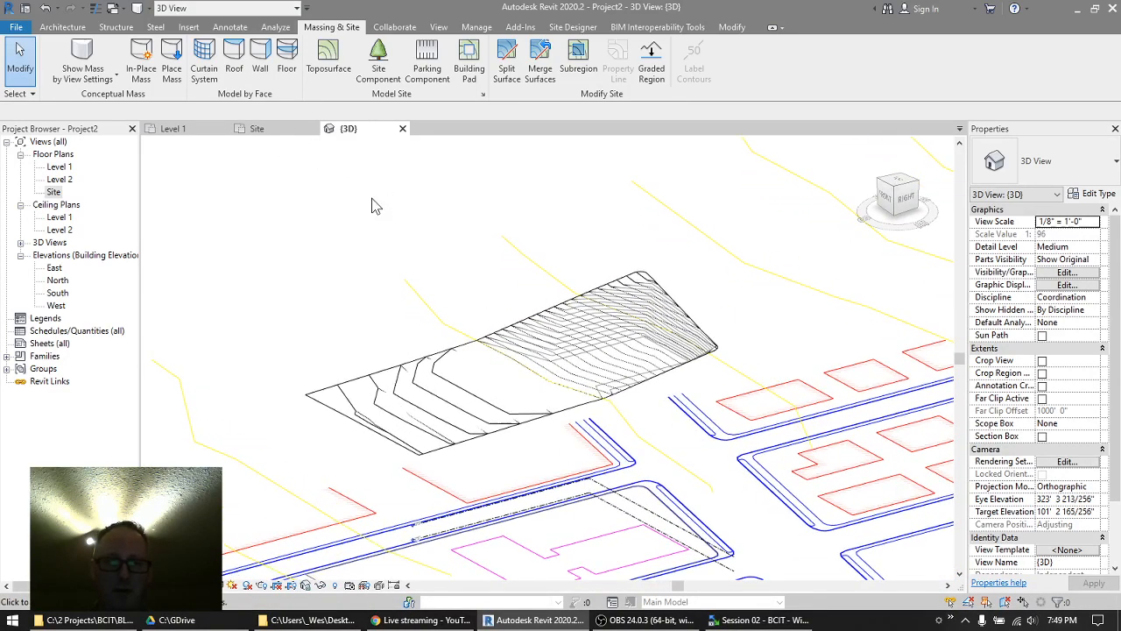
pyautogui.click(571, 366)
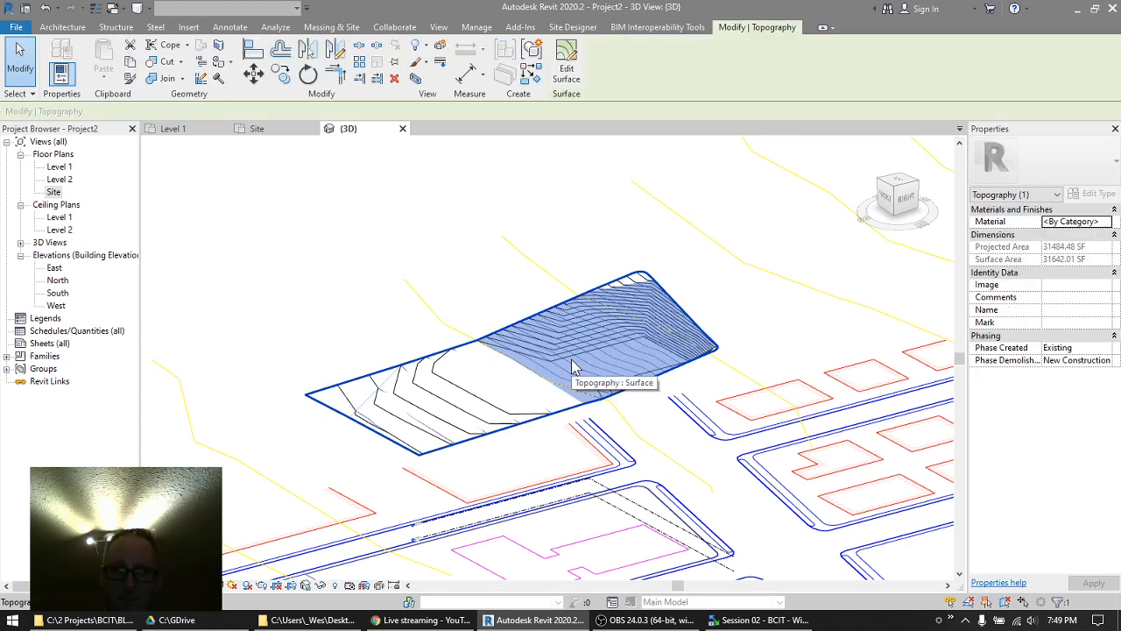
pyautogui.click(495, 409)
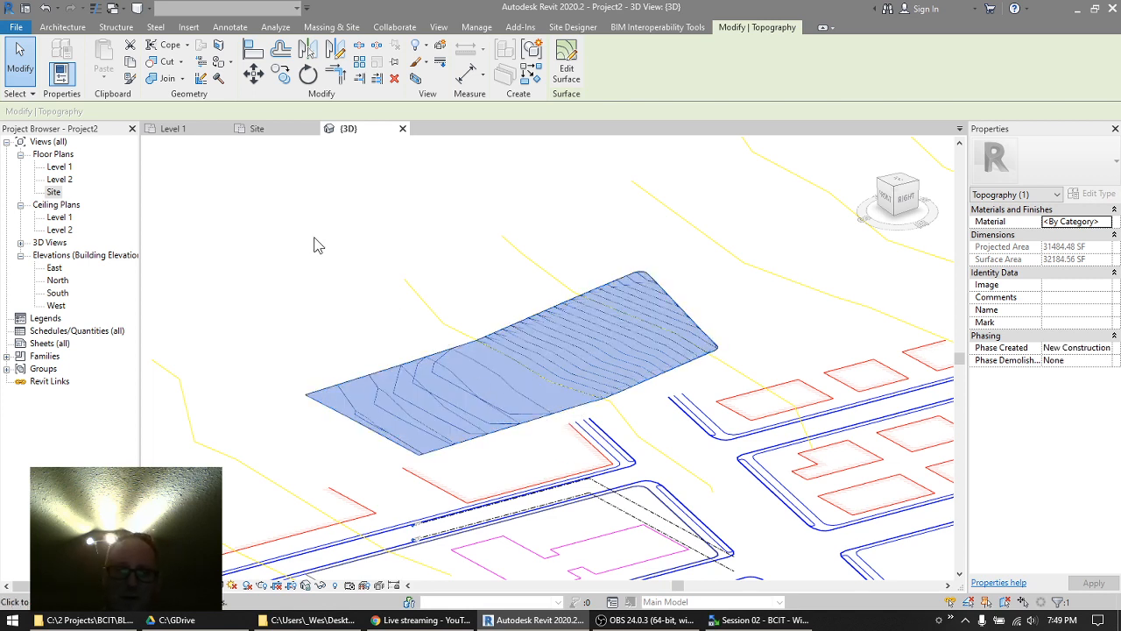
pyautogui.click(418, 219)
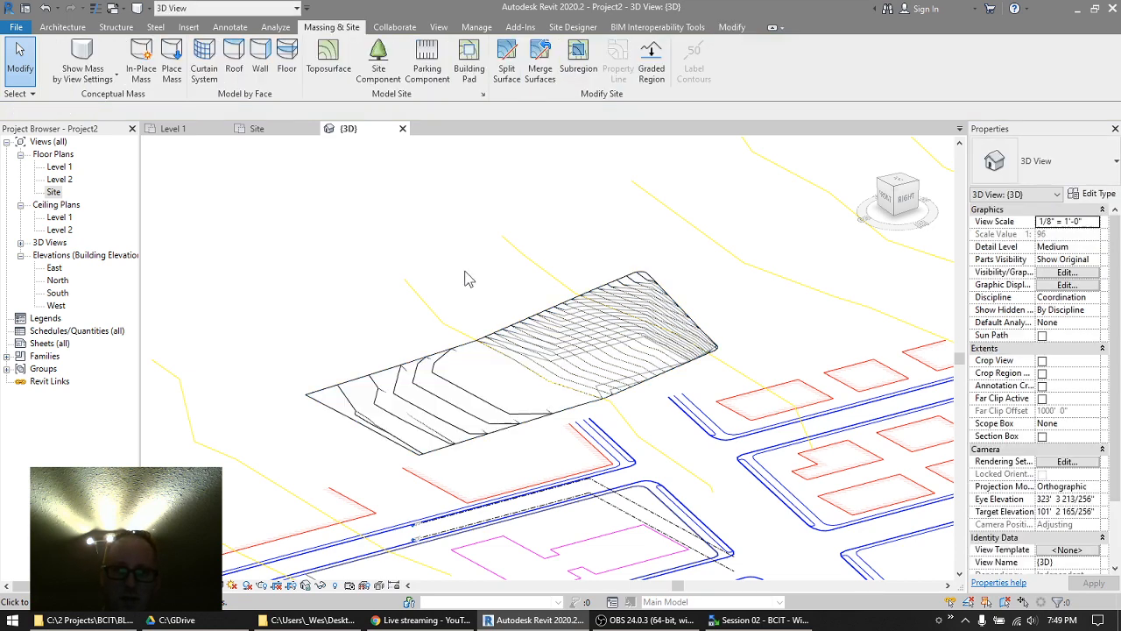
# - Temporarily isolate the original lot surface in the 3D view to examine its contours, and restore the full view
pyautogui.click(575, 362)
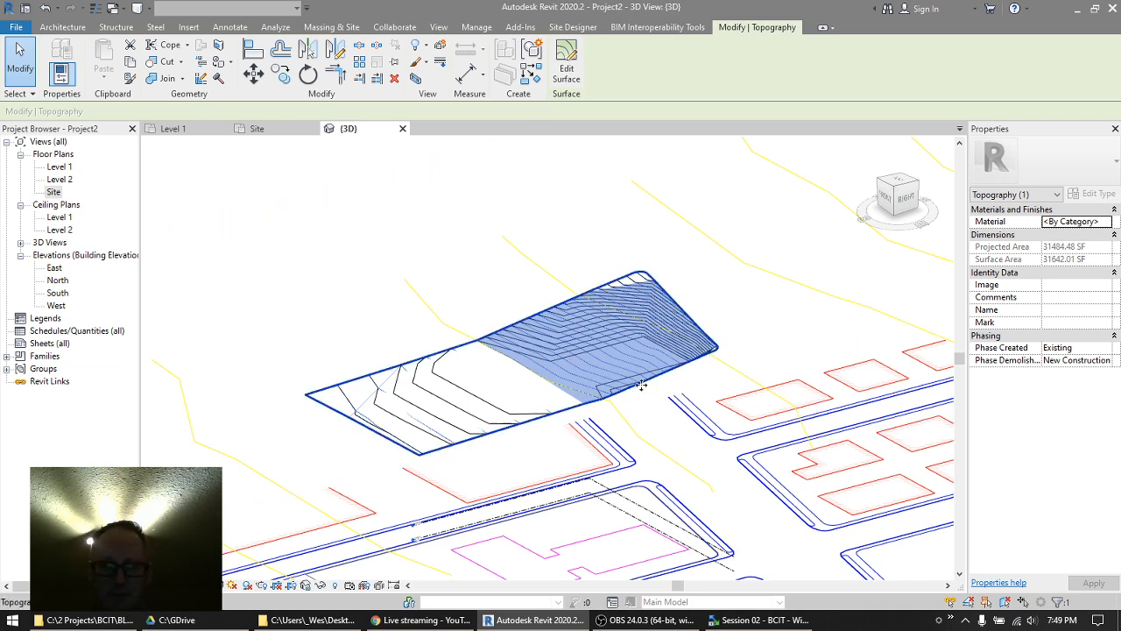
pyautogui.click(322, 585)
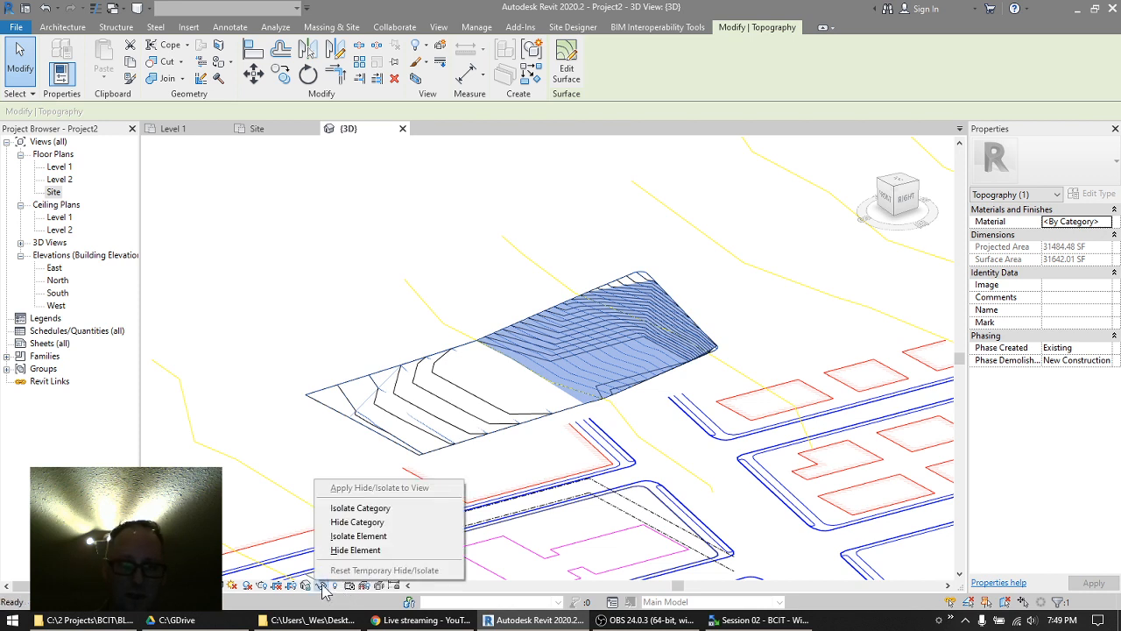
pyautogui.click(351, 537)
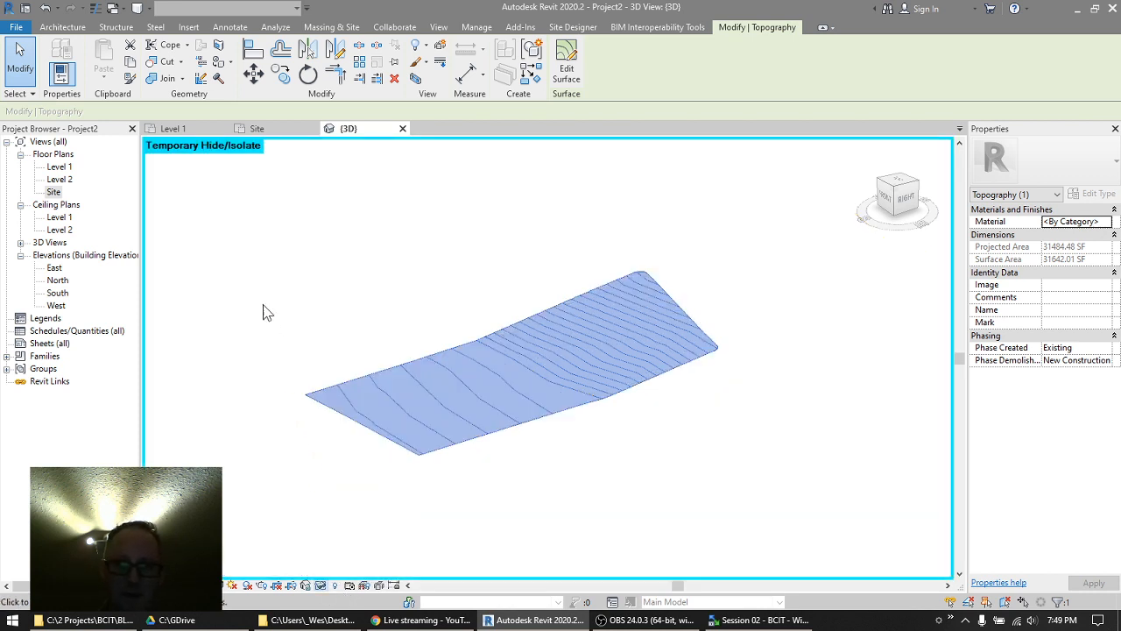
pyautogui.hotkey('ctrl', 'z')
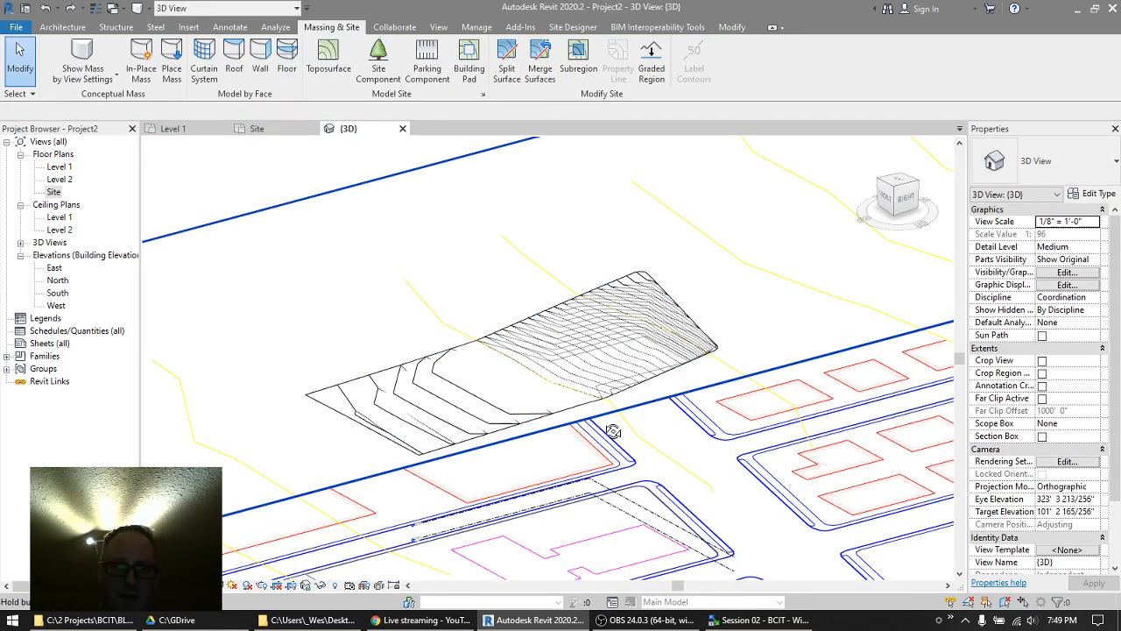
# - Compare the created and demolished phases of the original and graded lot surfaces in the 3D view
pyautogui.keyDown('shift'); pyautogui.moveTo(613, 430); pyautogui.dragTo(651, 456, button='middle'); pyautogui.keyUp('shift')
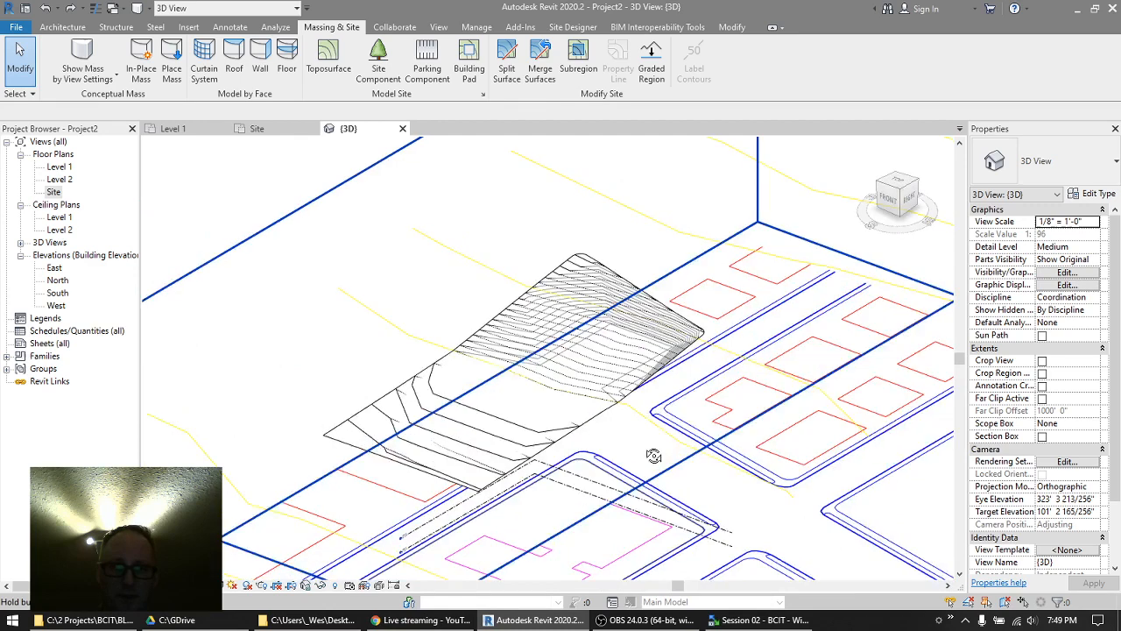
pyautogui.click(616, 346)
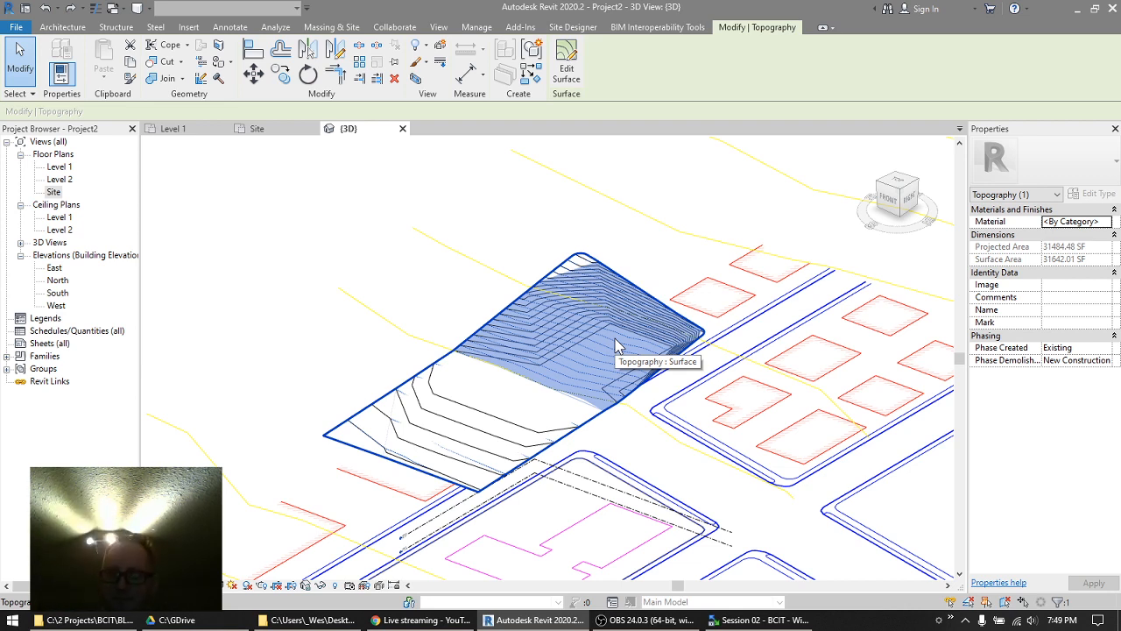
pyautogui.click(493, 221)
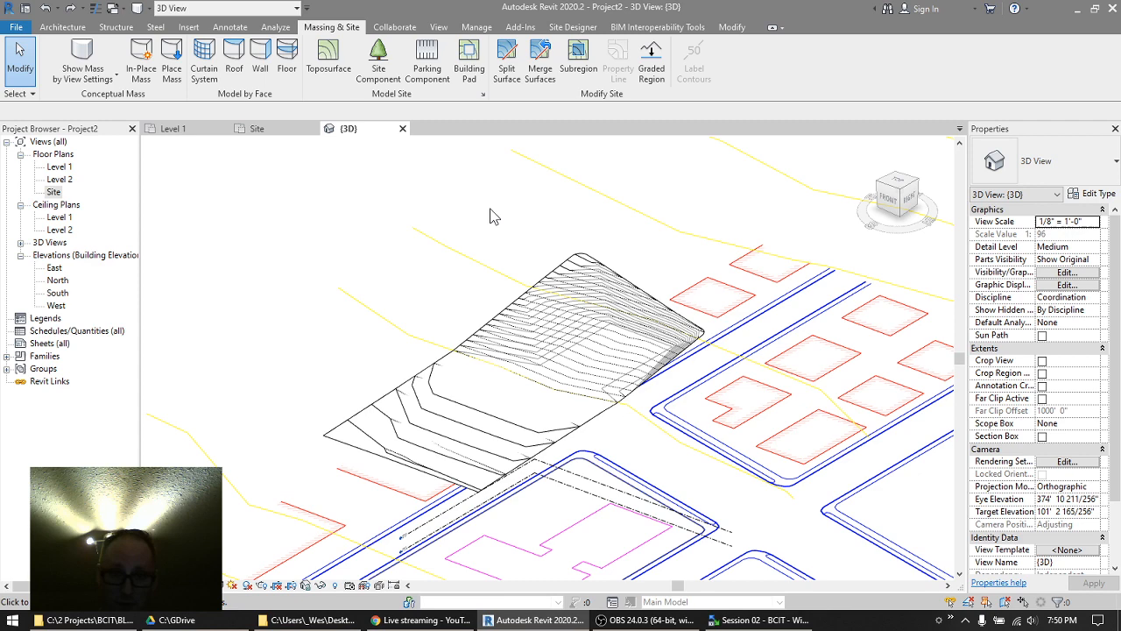
pyautogui.click(567, 261)
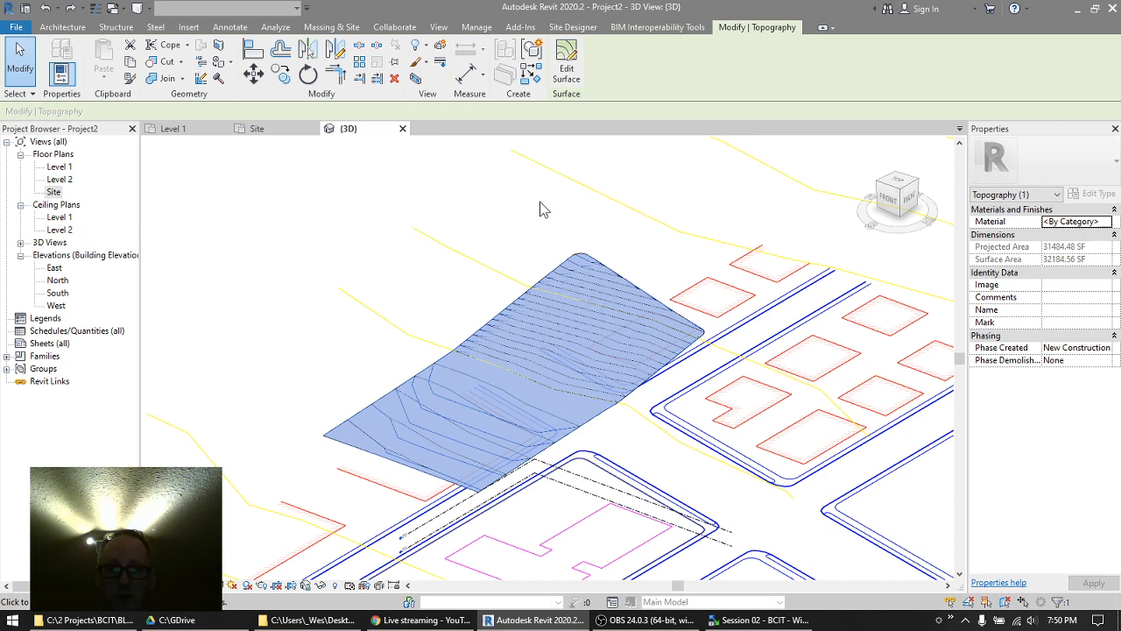
pyautogui.press('Escape')
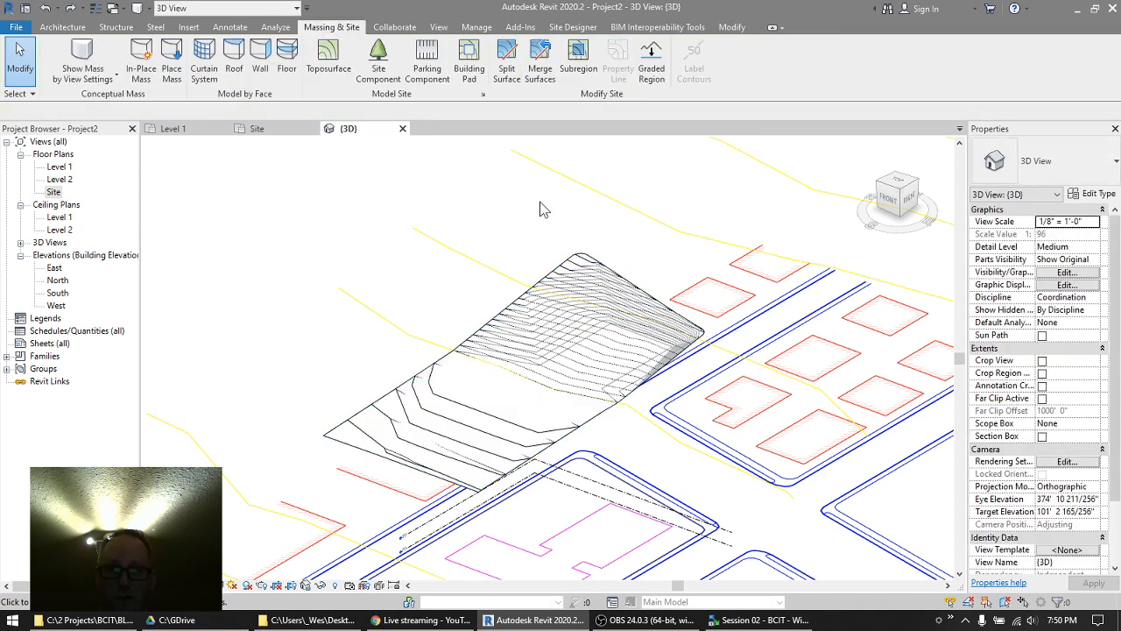
pyautogui.click(569, 271)
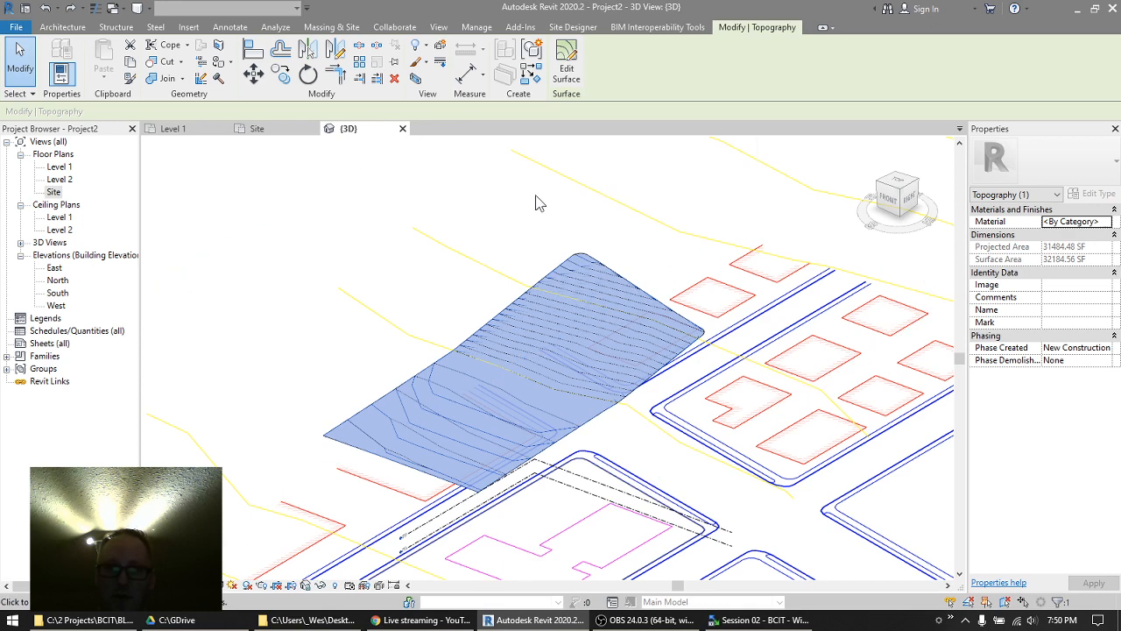
pyautogui.click(505, 212)
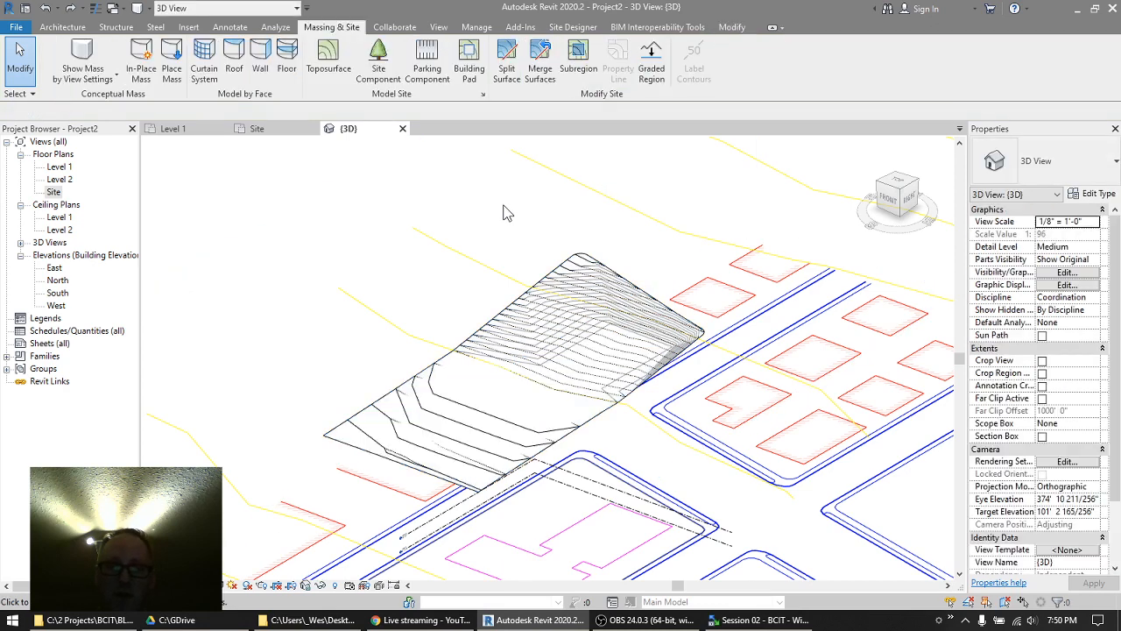
pyautogui.click(570, 269)
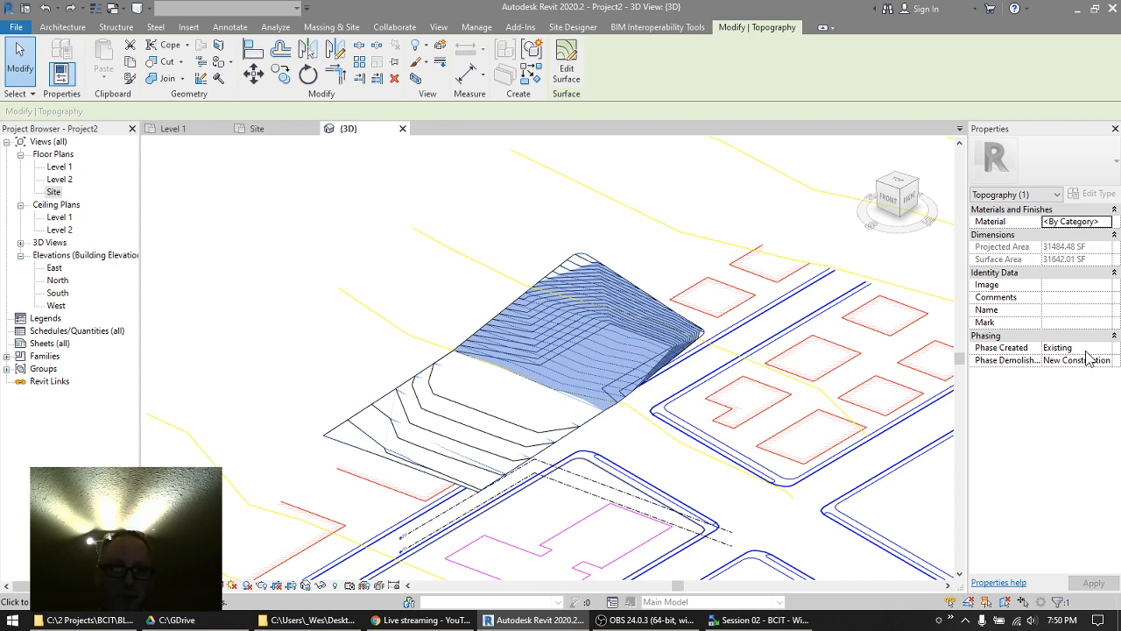
pyautogui.click(533, 187)
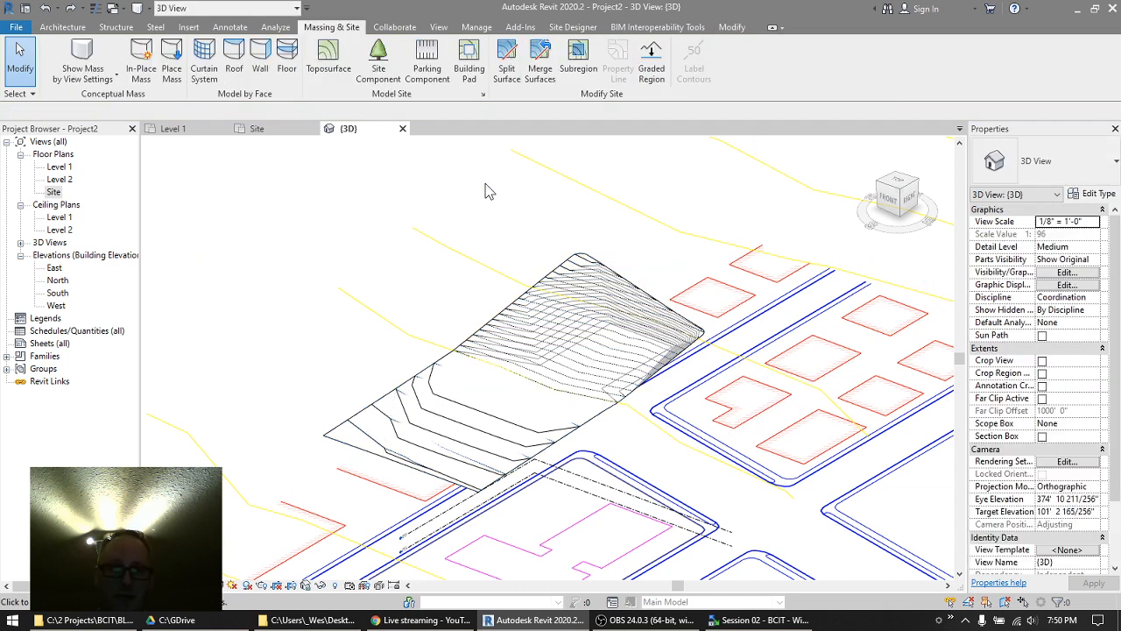
# - Delete the graded lot surface and set the original lot surface's Phase Demolished to None
pyautogui.click(574, 259)
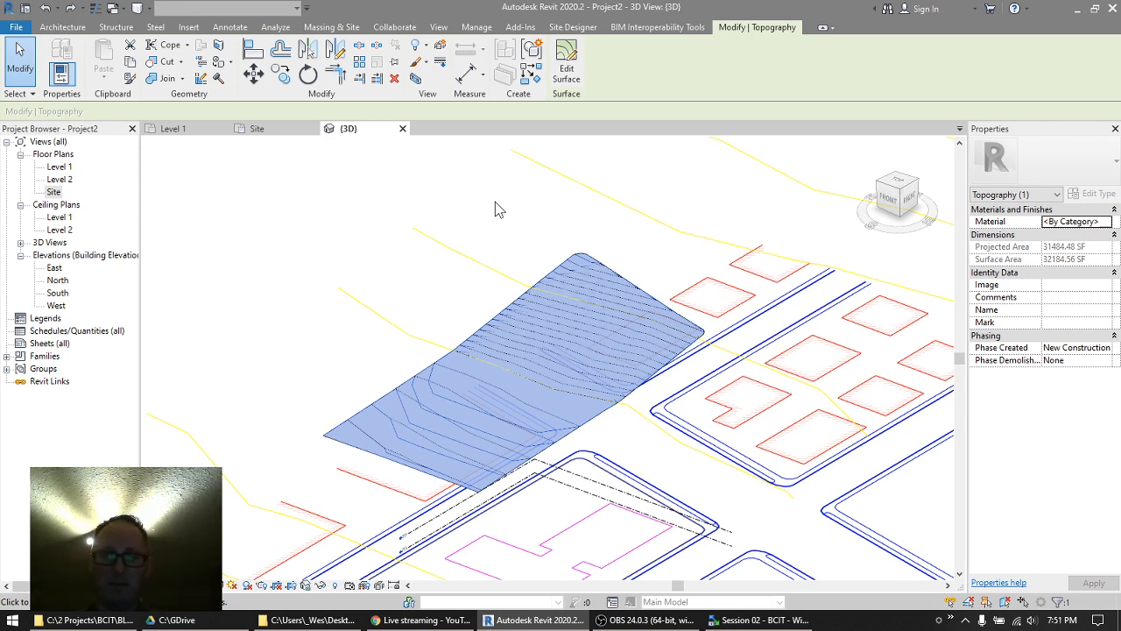
pyautogui.press('Escape')
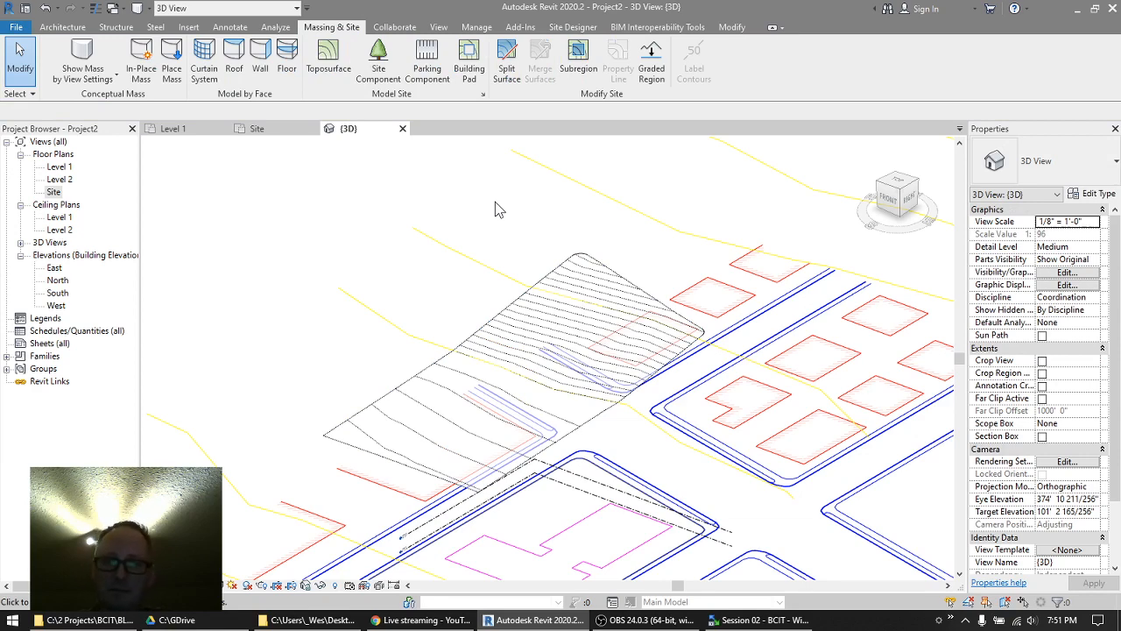
pyautogui.click(585, 262)
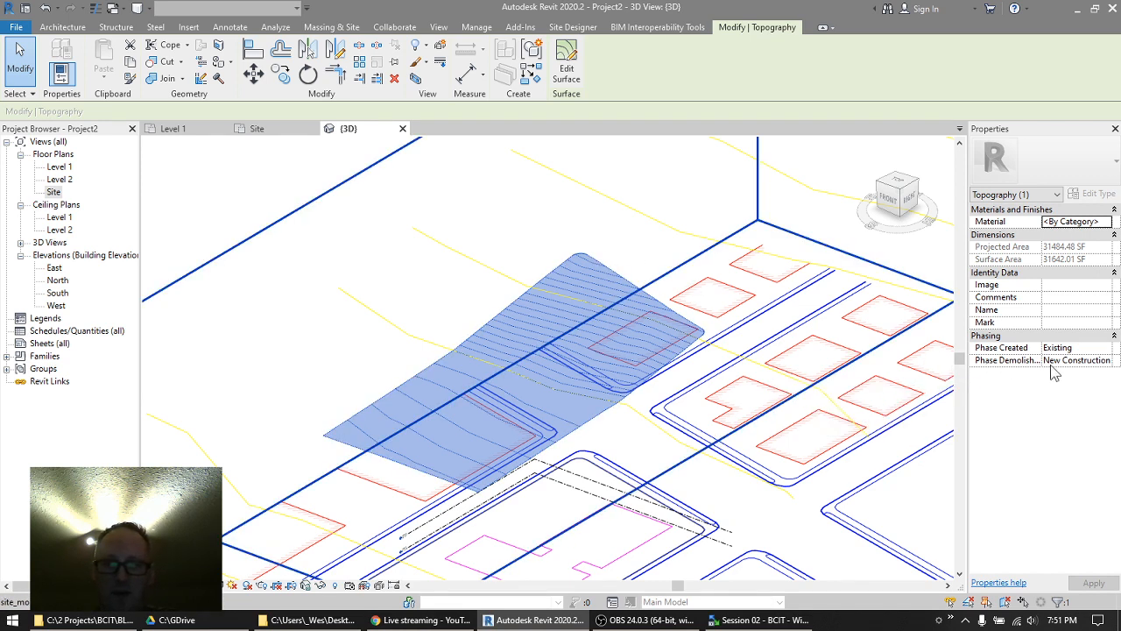
pyautogui.click(1105, 361)
pyautogui.click(1106, 361)
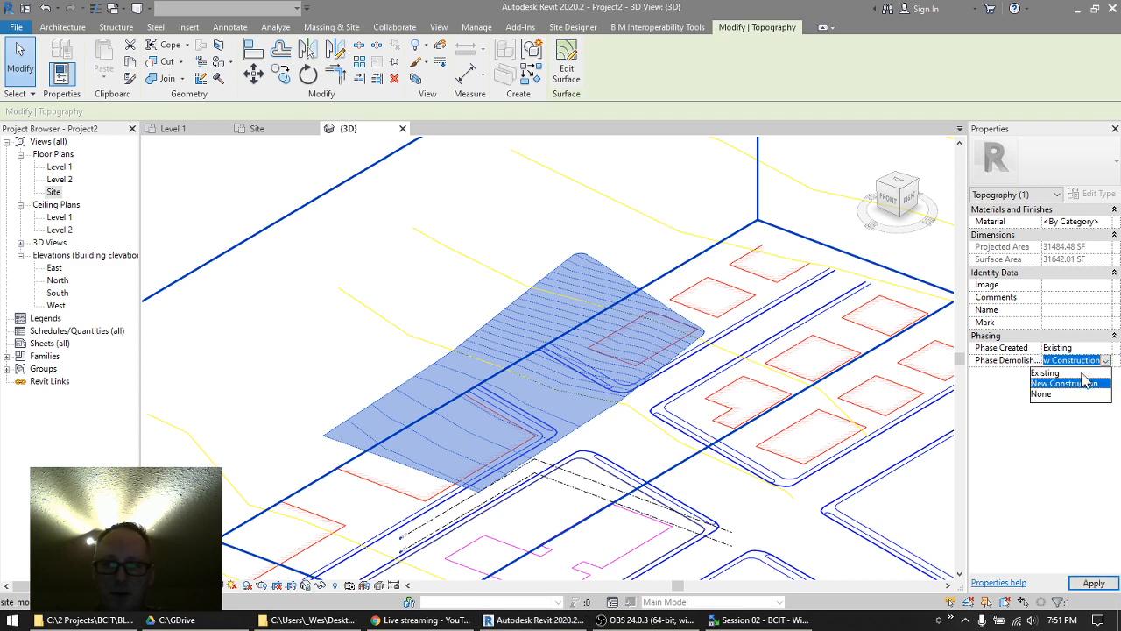
pyautogui.click(1053, 395)
pyautogui.click(464, 200)
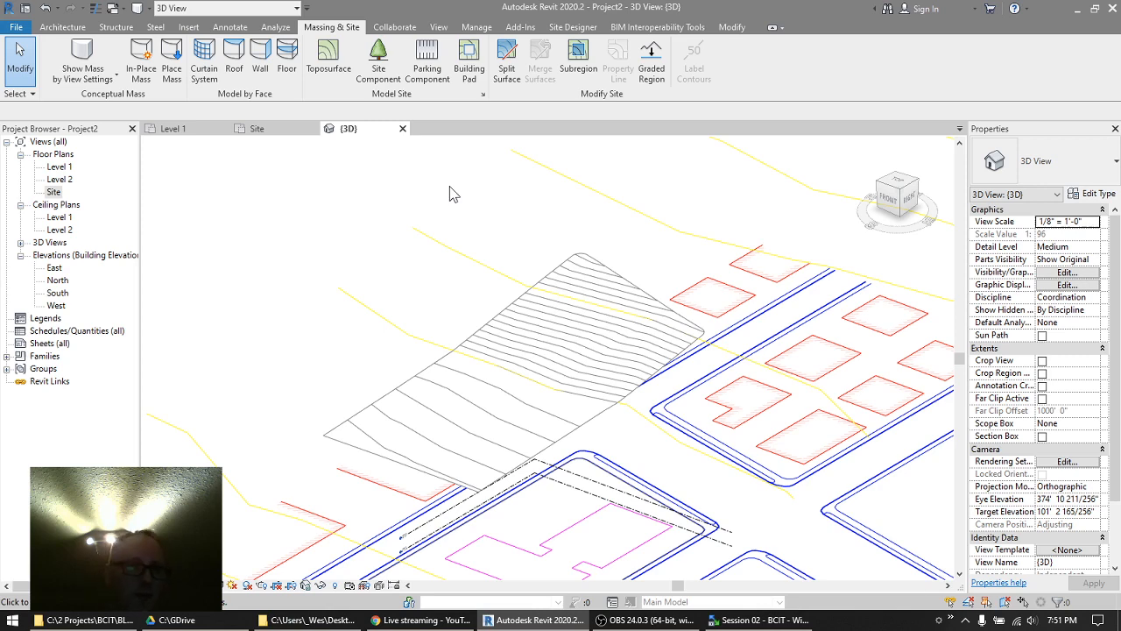
# - Create a graded region from the lot surface in the Site plan, making the new toposurface exactly like the existing one
pyautogui.click(273, 129)
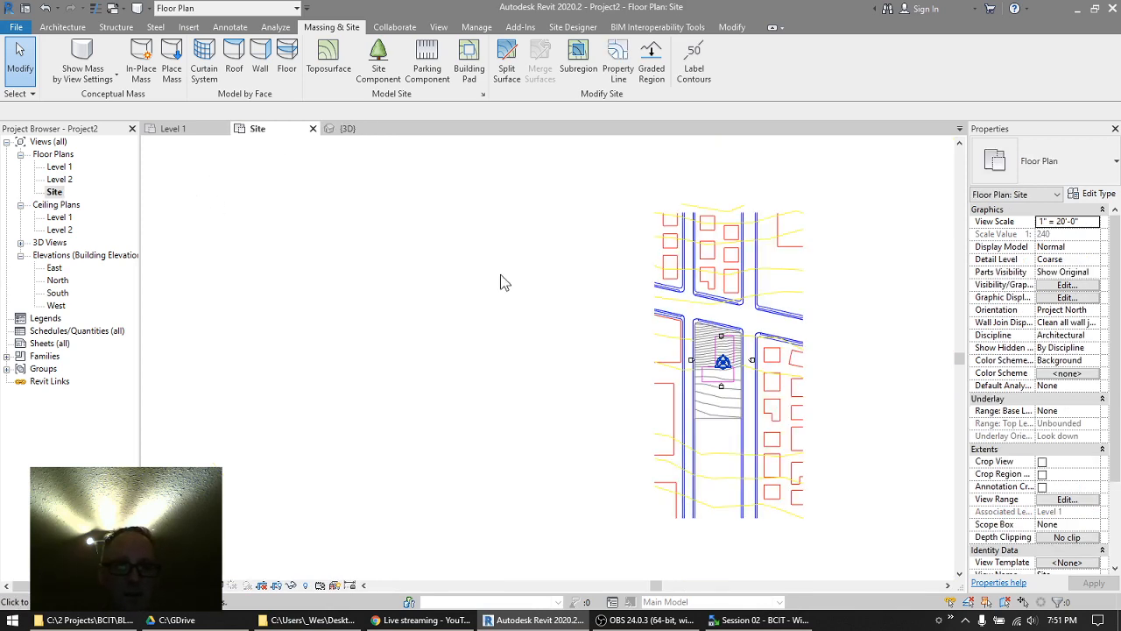
pyautogui.scroll(3, 775, 333)
pyautogui.moveTo(769, 307); pyautogui.dragTo(713, 237, button='middle')
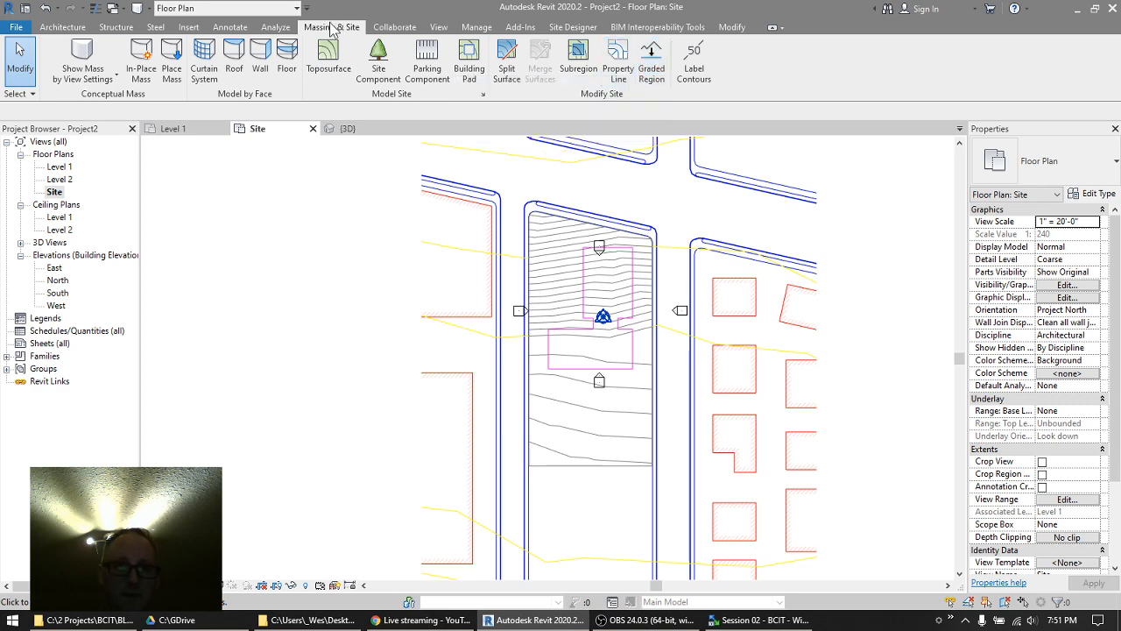
pyautogui.click(655, 57)
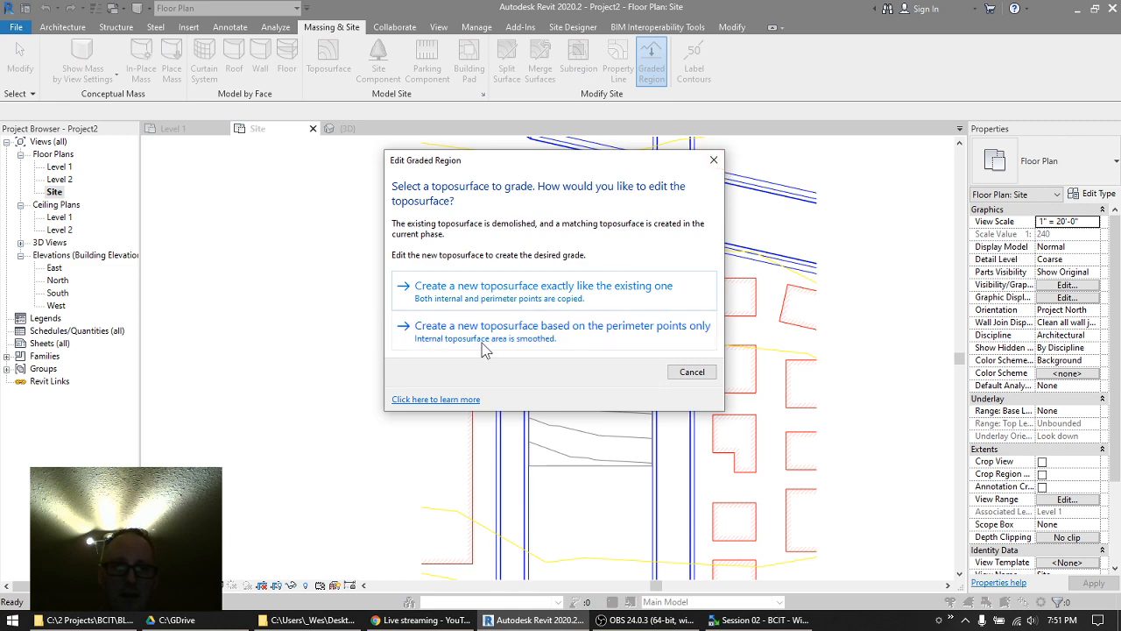
pyautogui.click(550, 298)
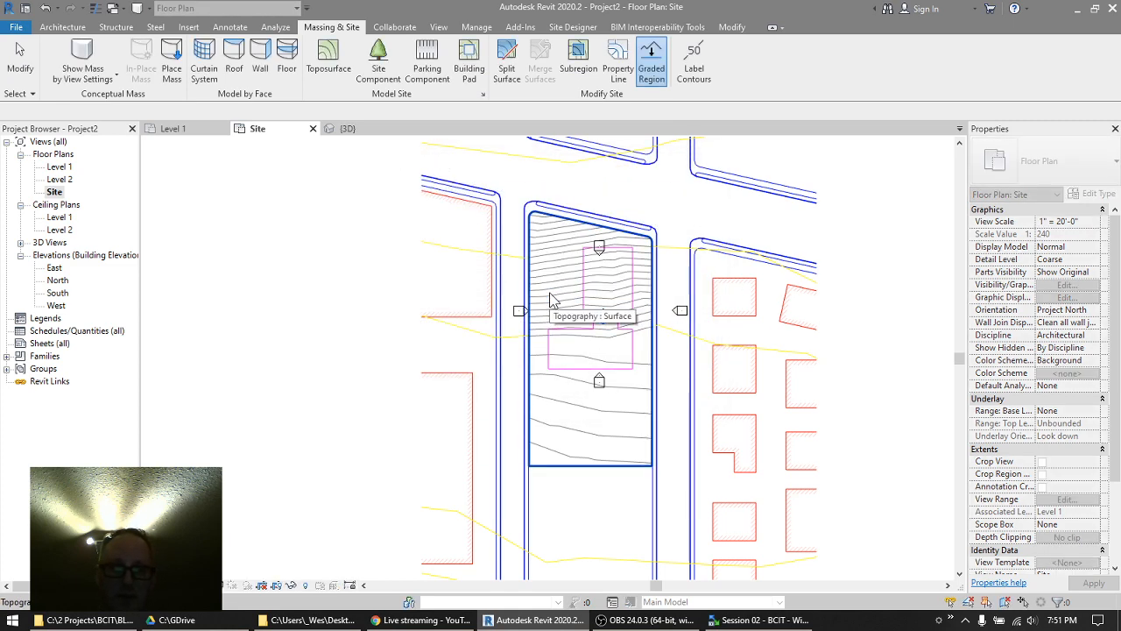
pyautogui.doubleClick(550, 300)
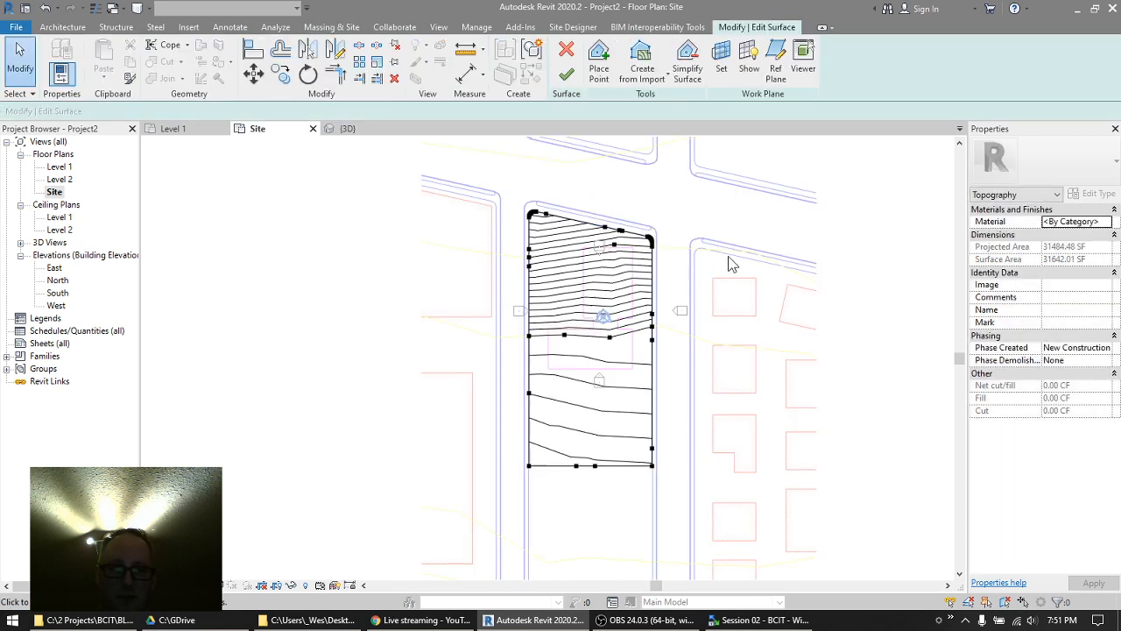
# - Delete the interior points of the new lot surface in and around the building outline
pyautogui.scroll(2, 728, 256)
pyautogui.moveTo(460, 348); pyautogui.dragTo(571, 402)
pyautogui.press('Delete')
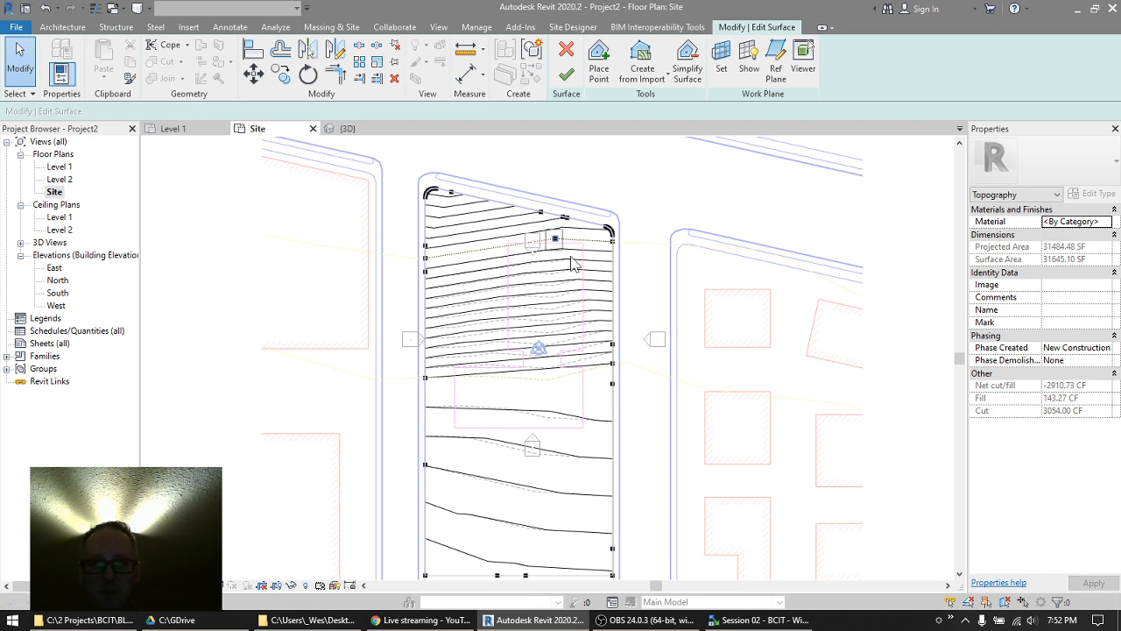
pyautogui.moveTo(545, 229); pyautogui.dragTo(582, 272)
pyautogui.press('Delete')
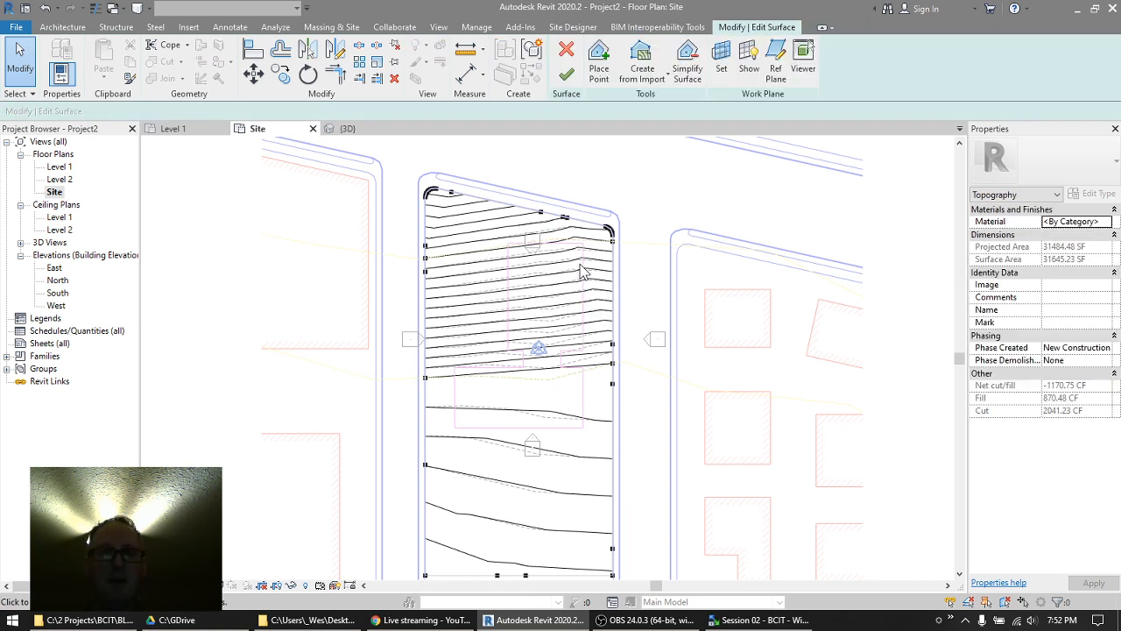
# - Place surface points at 130' 0" absolute elevation on the corners of the building outline
pyautogui.click(599, 61)
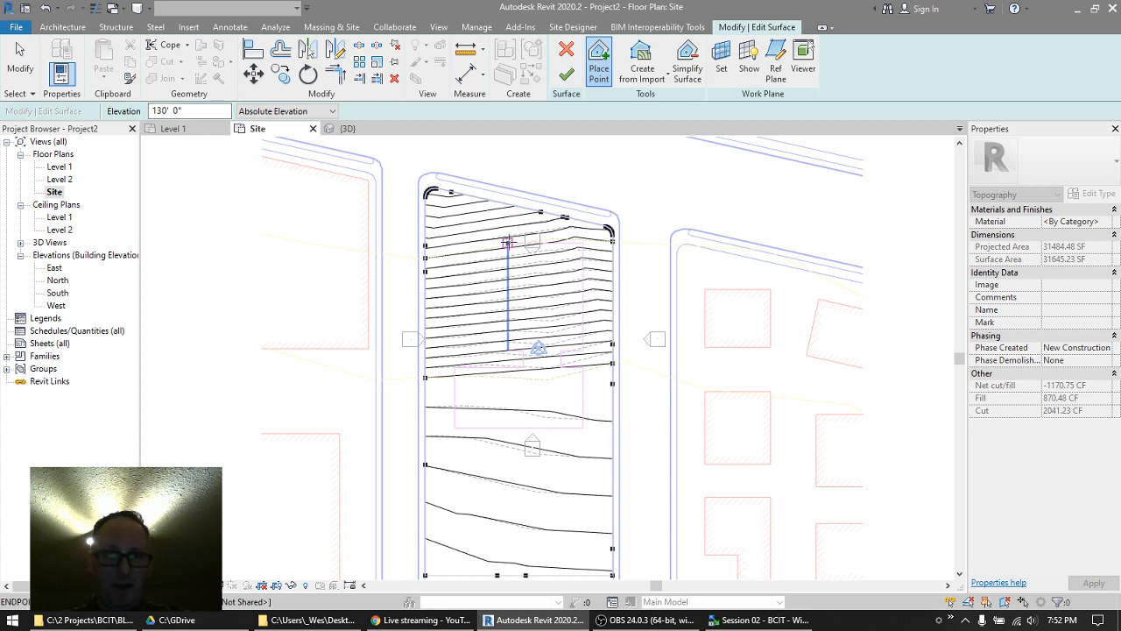
pyautogui.click(506, 345)
pyautogui.click(509, 350)
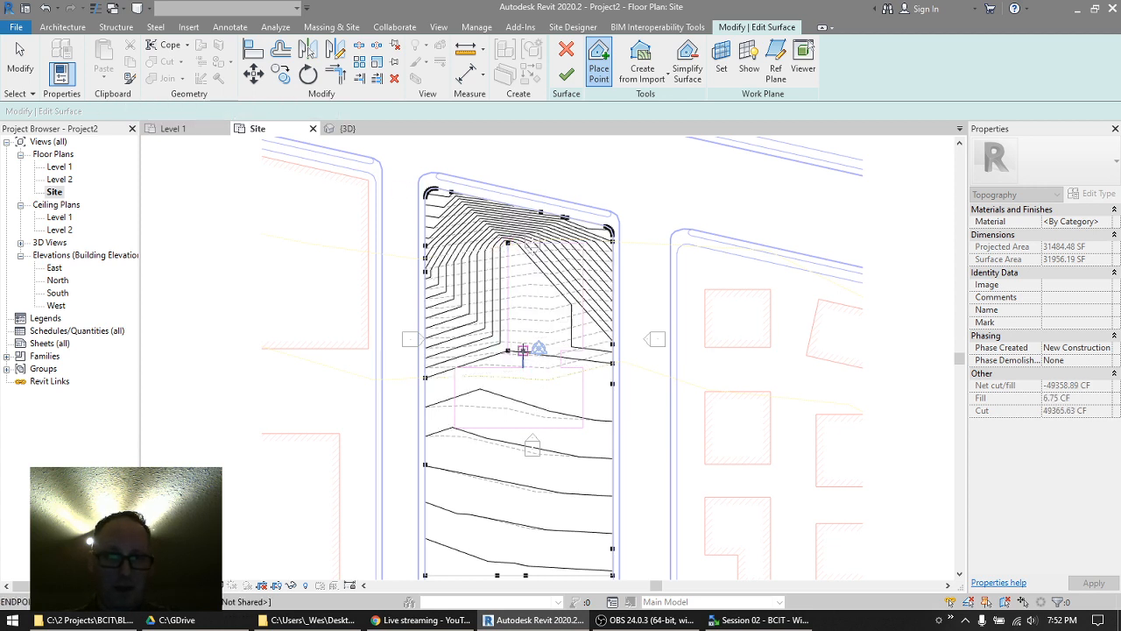
pyautogui.click(523, 350)
pyautogui.click(523, 368)
pyautogui.click(455, 368)
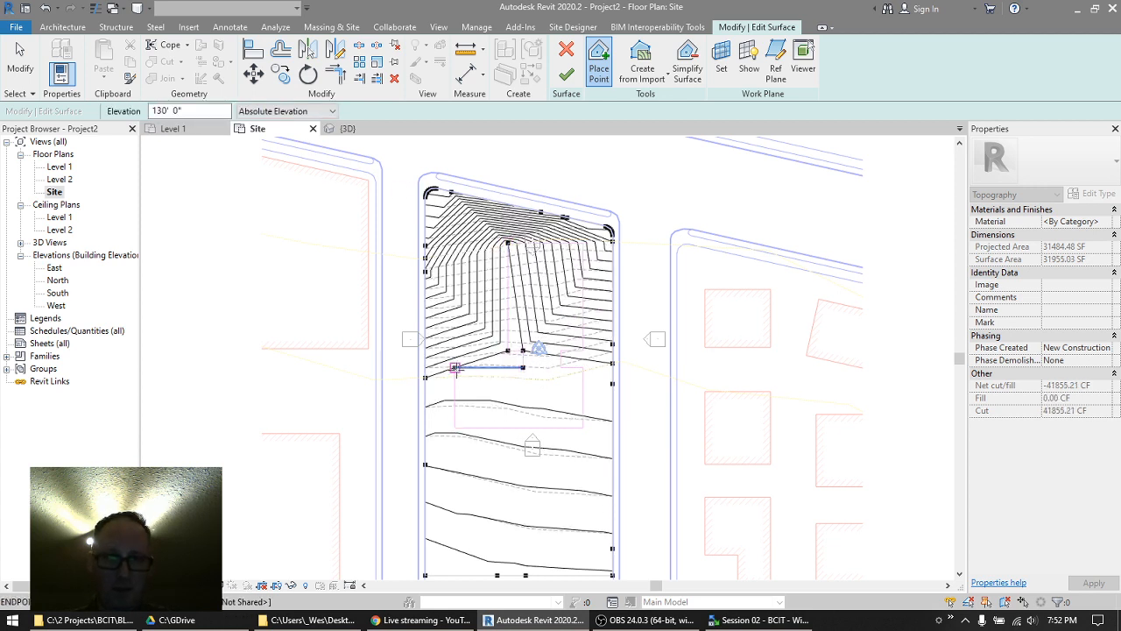
pyautogui.click(455, 427)
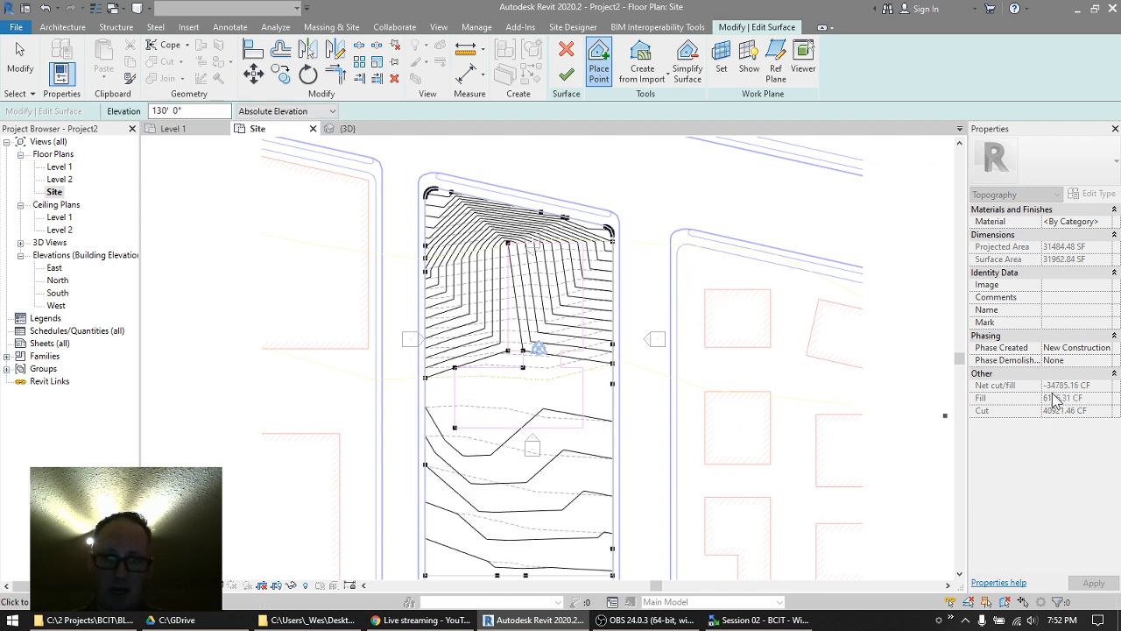
pyautogui.click(582, 427)
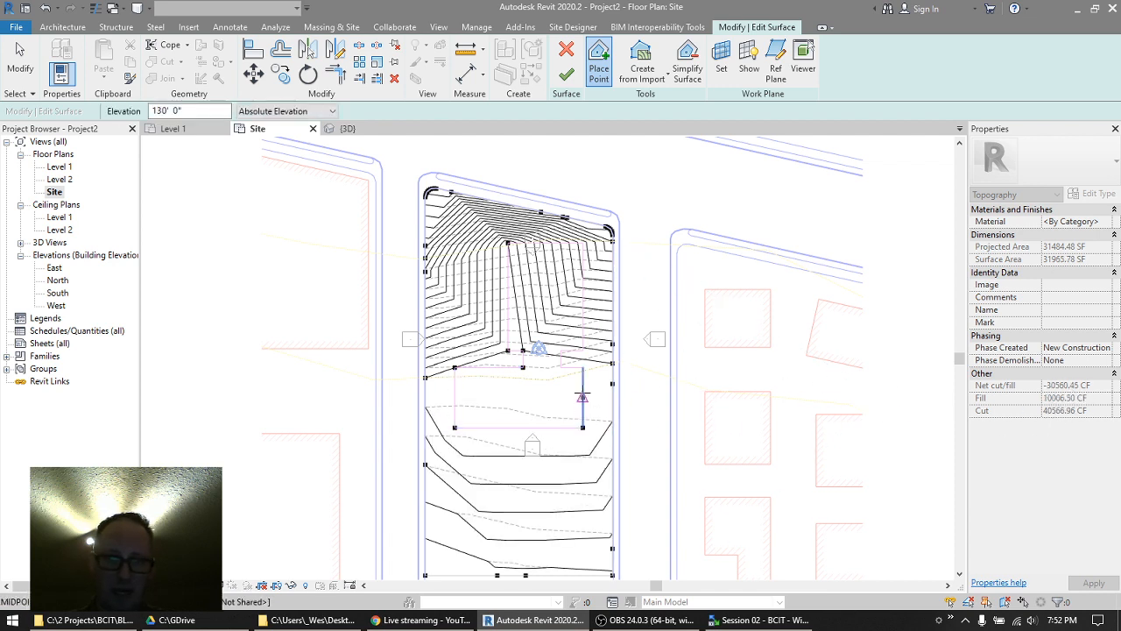
pyautogui.click(561, 350)
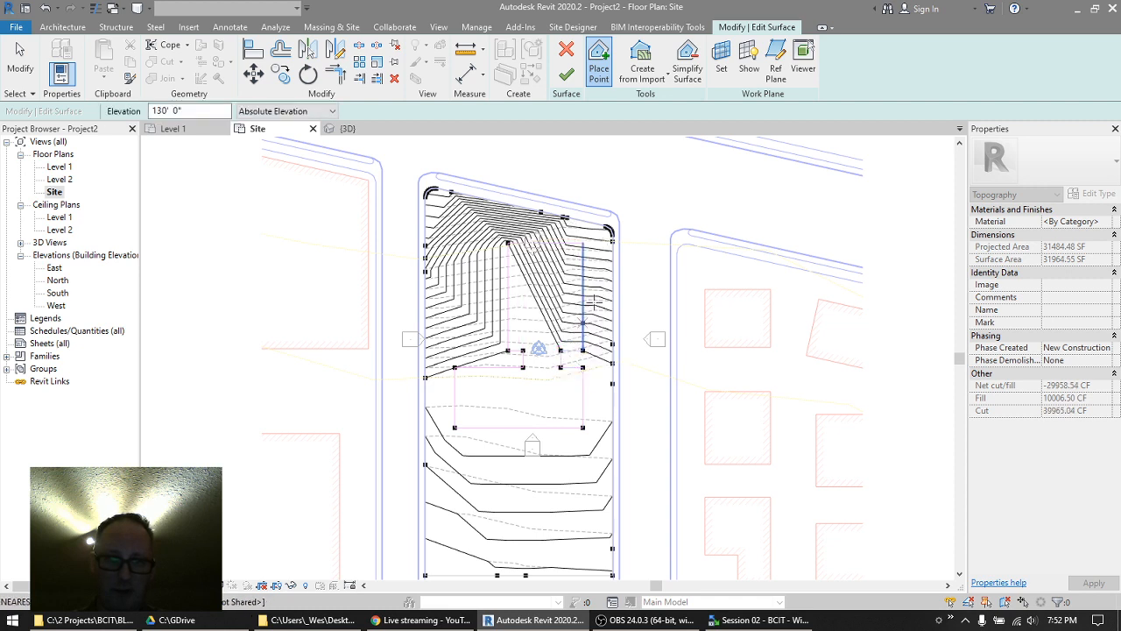
pyautogui.click(583, 243)
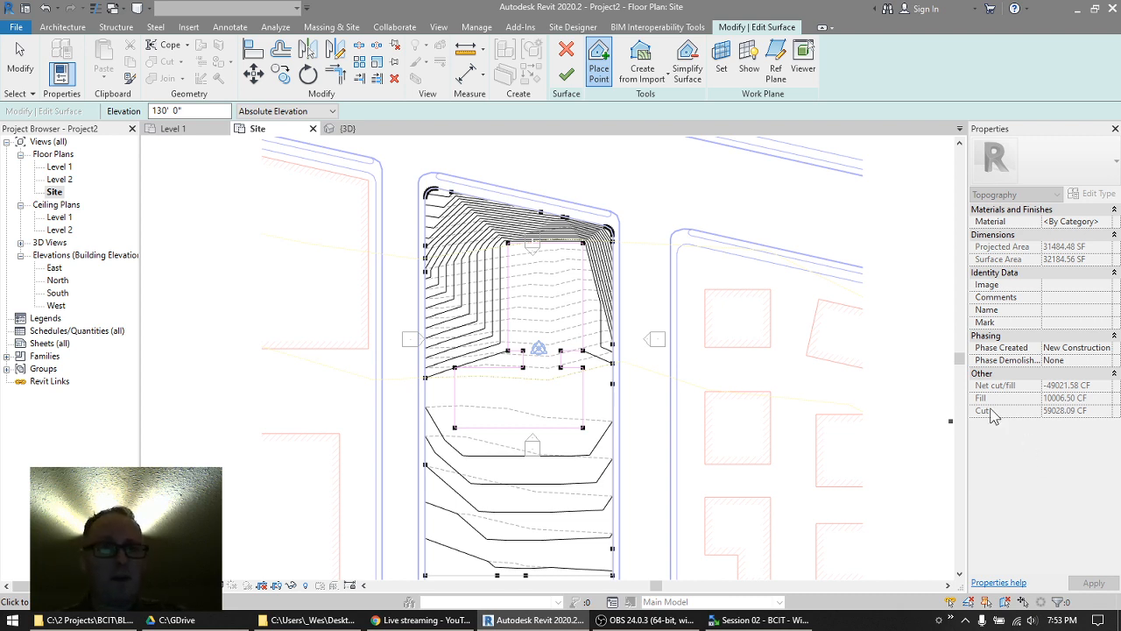
# - Set the project's volume units to cubic meters
pyautogui.click(477, 27)
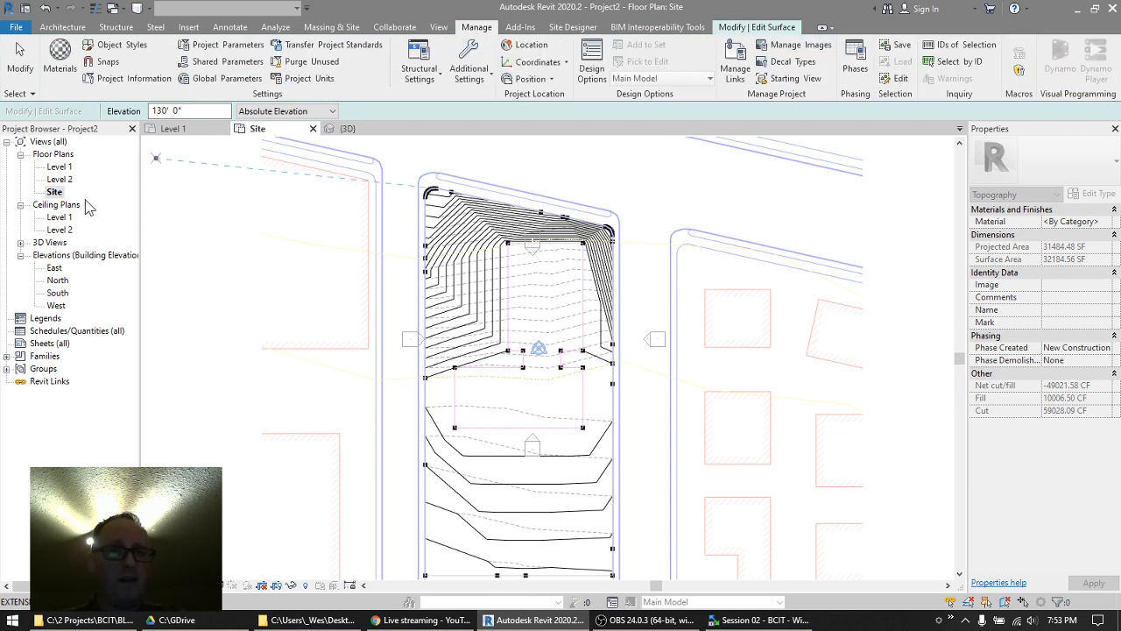
pyautogui.click(305, 83)
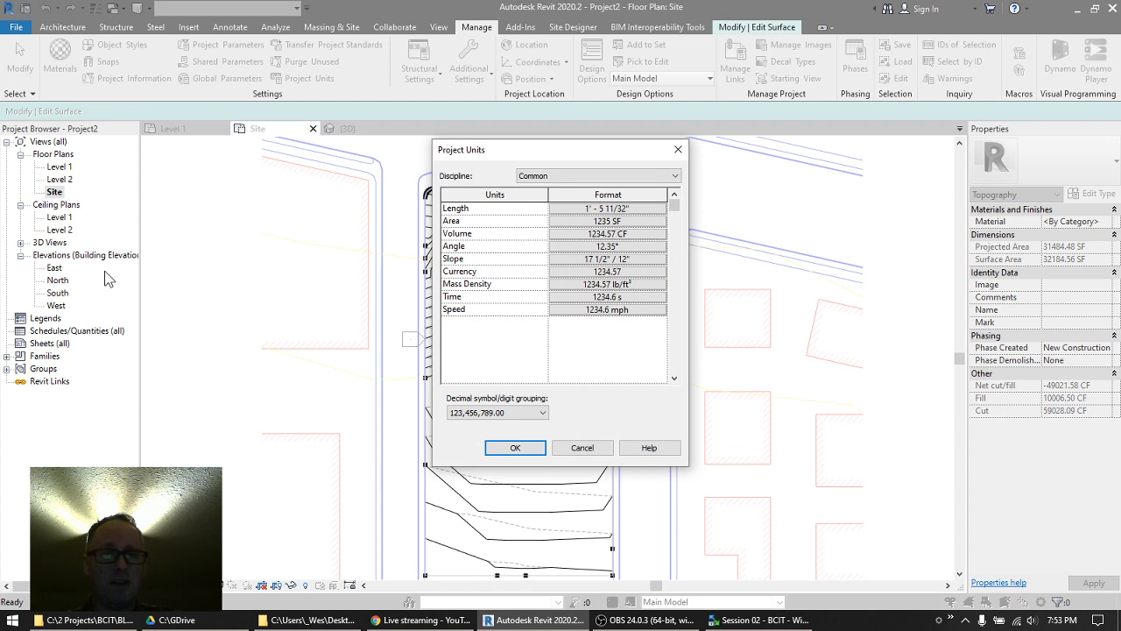
pyautogui.click(619, 234)
pyautogui.click(583, 234)
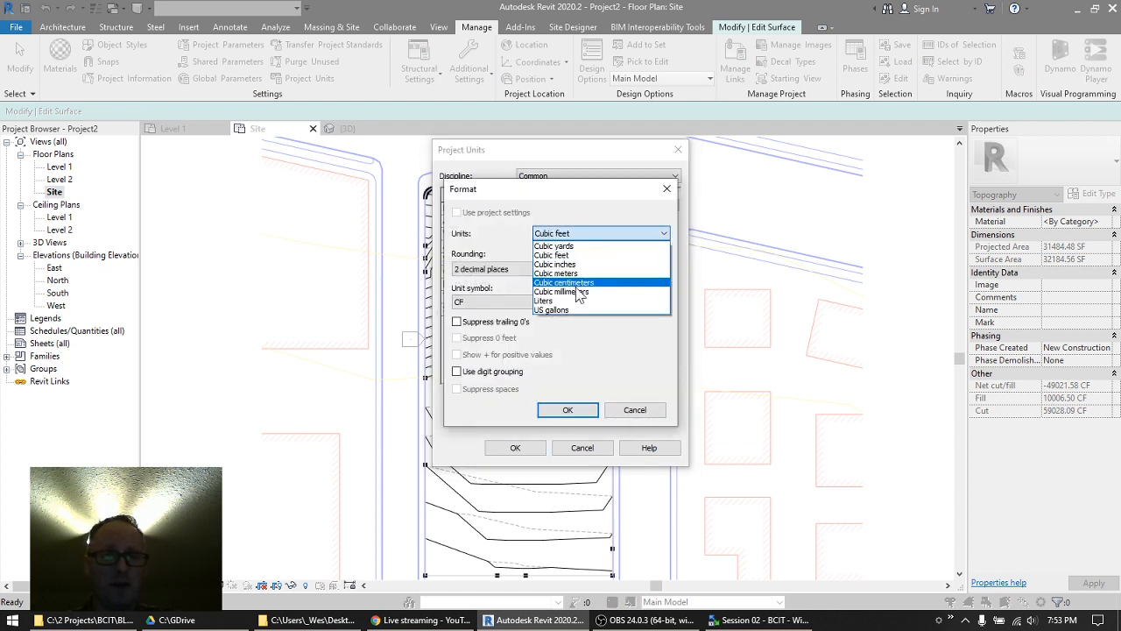
pyautogui.click(581, 272)
pyautogui.click(568, 410)
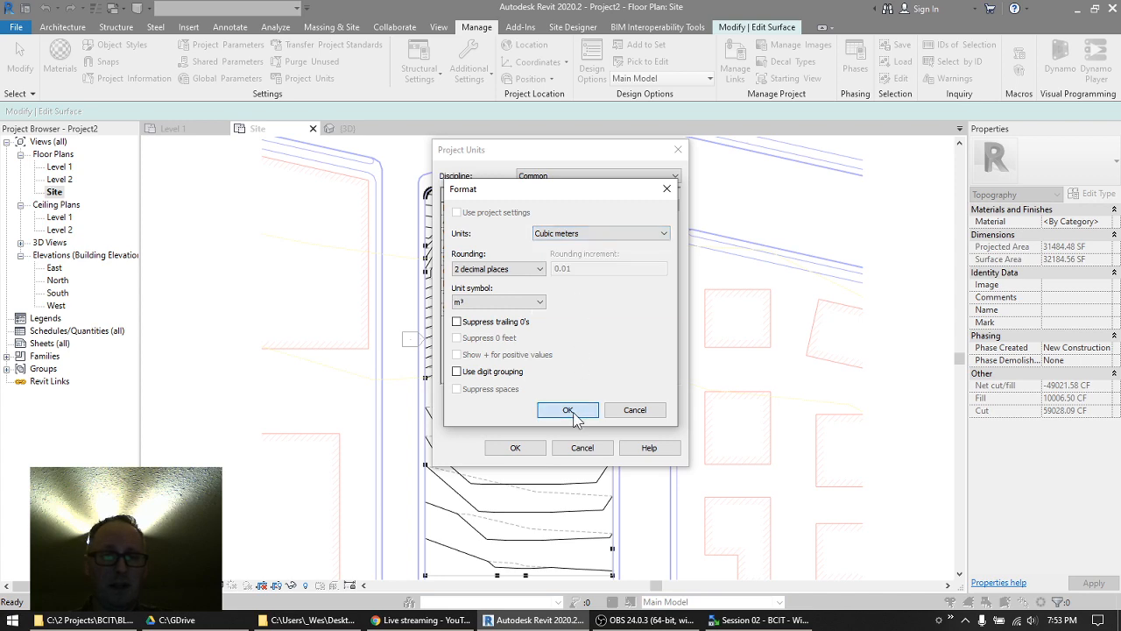
pyautogui.click(517, 453)
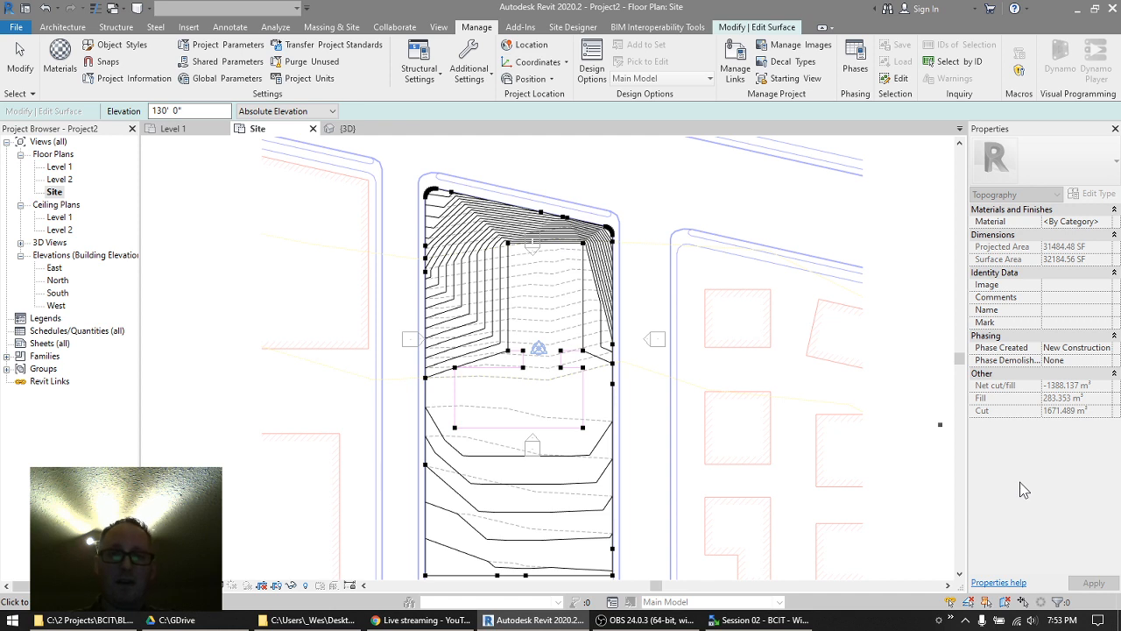
# - Finish the graded surface edit and display the {3D} view in the Shaded visual style
pyautogui.click(752, 27)
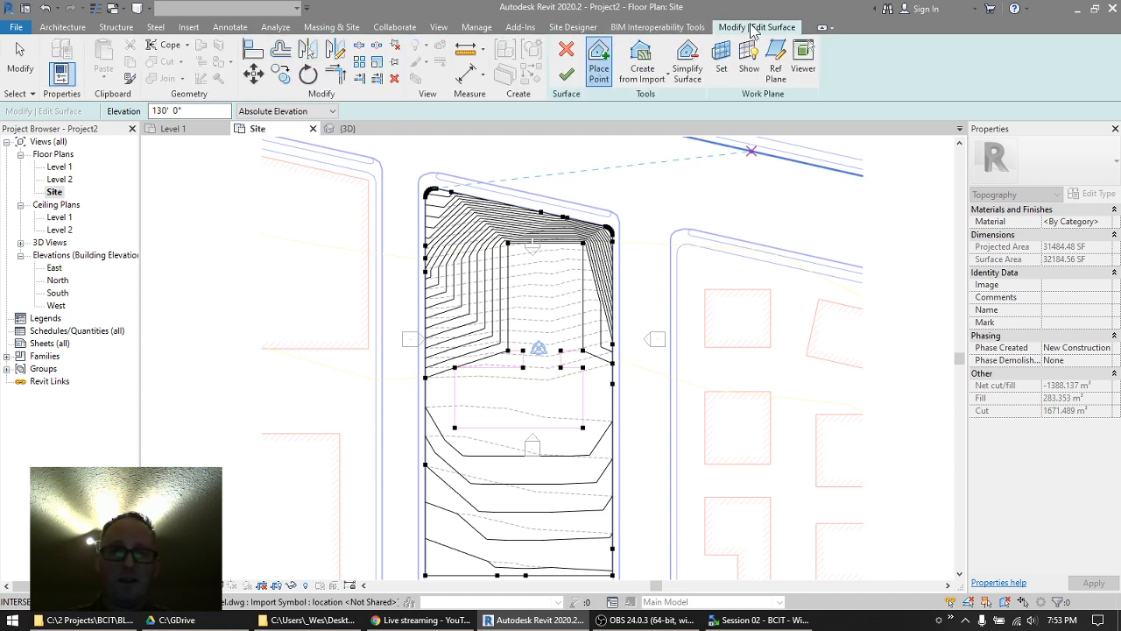
pyautogui.click(568, 81)
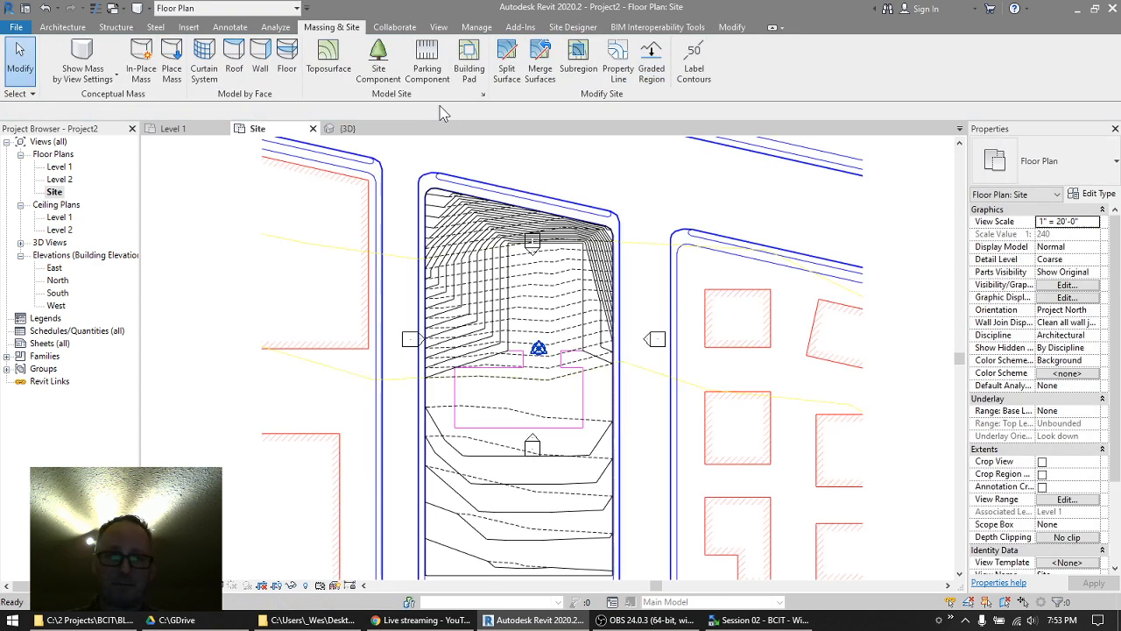
pyautogui.click(347, 128)
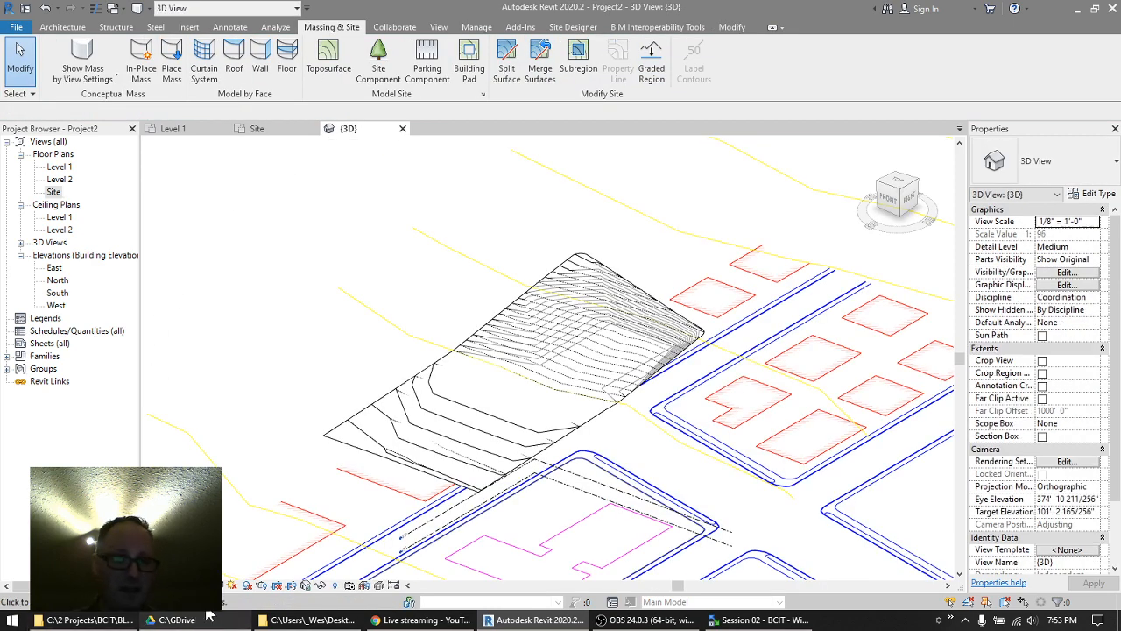
pyautogui.click(230, 586)
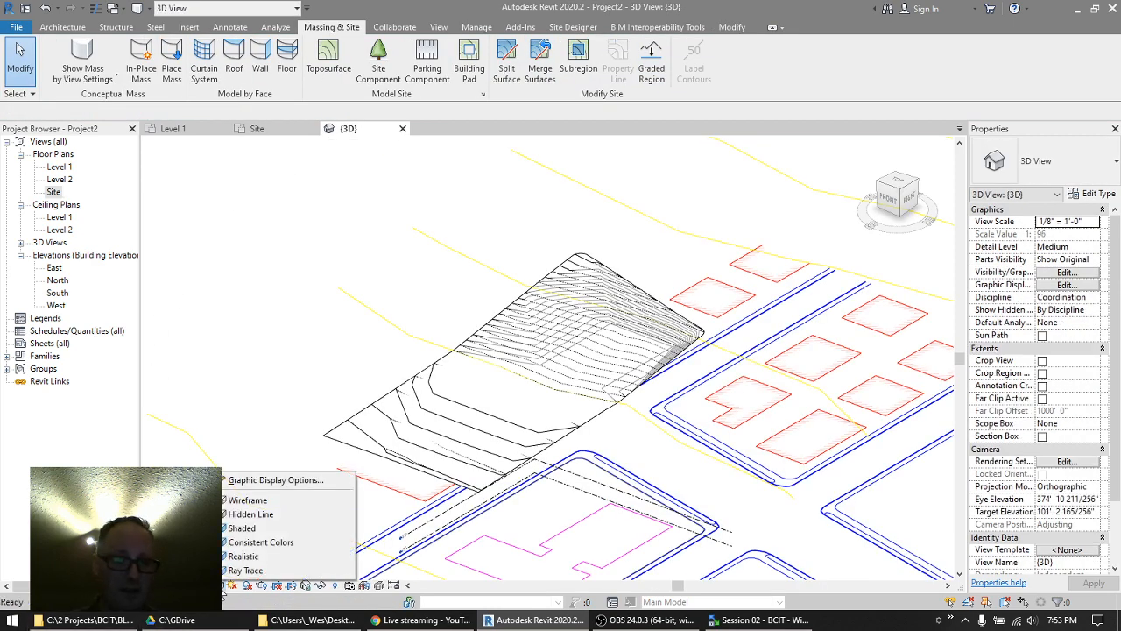
pyautogui.click(241, 529)
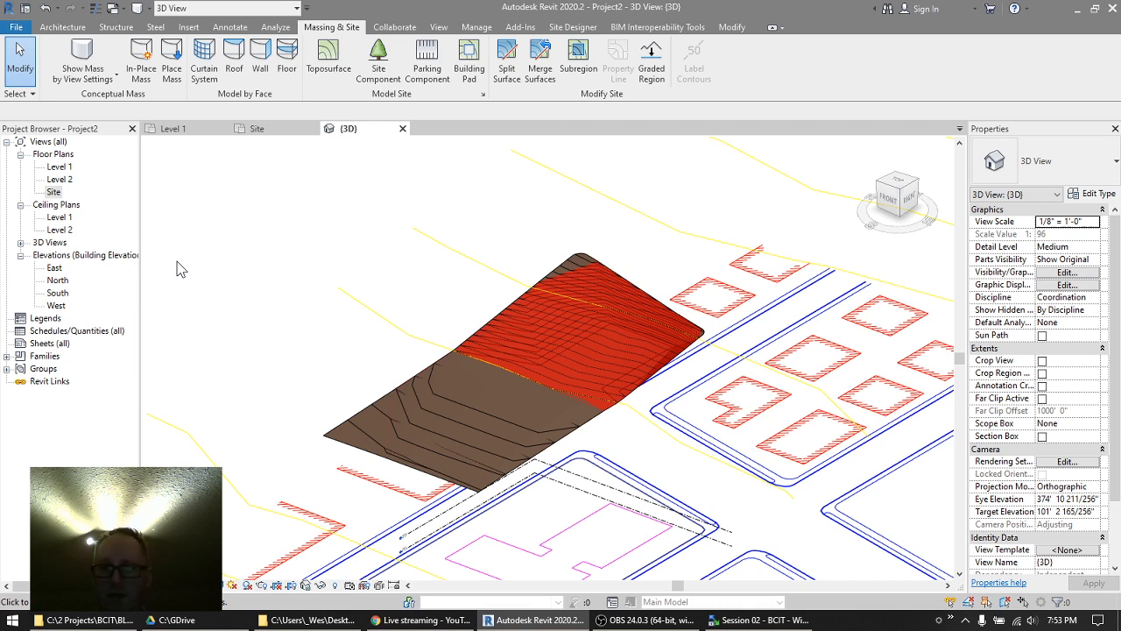
# - Check the phase created and demolished properties of the red lot surface, and the 3D view's phase filter and phase
pyautogui.click(555, 344)
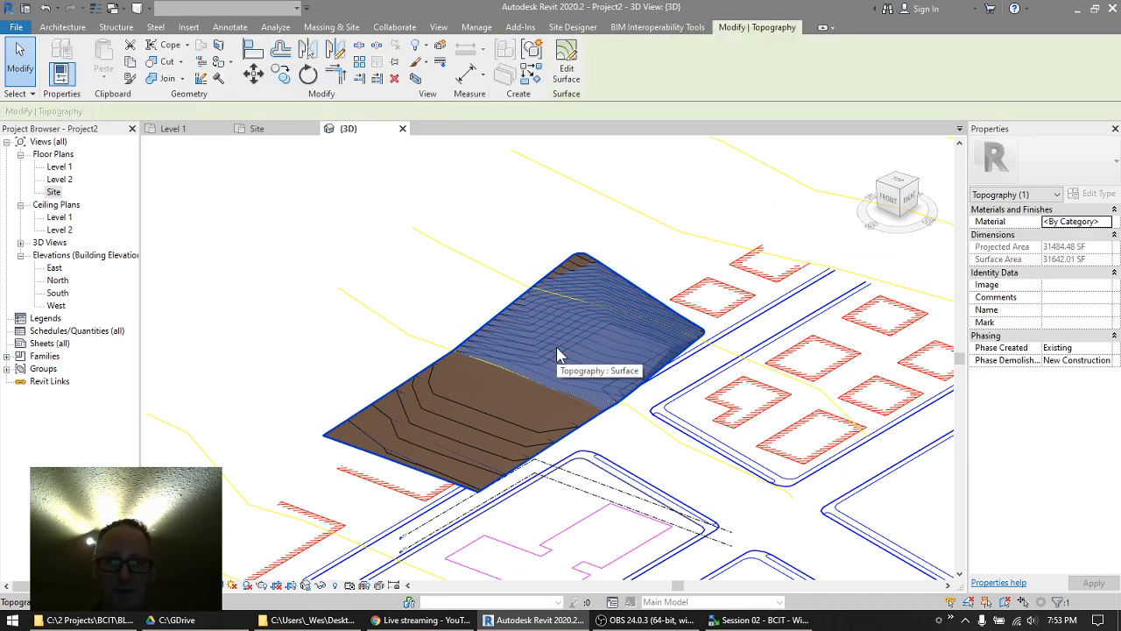
pyautogui.click(436, 295)
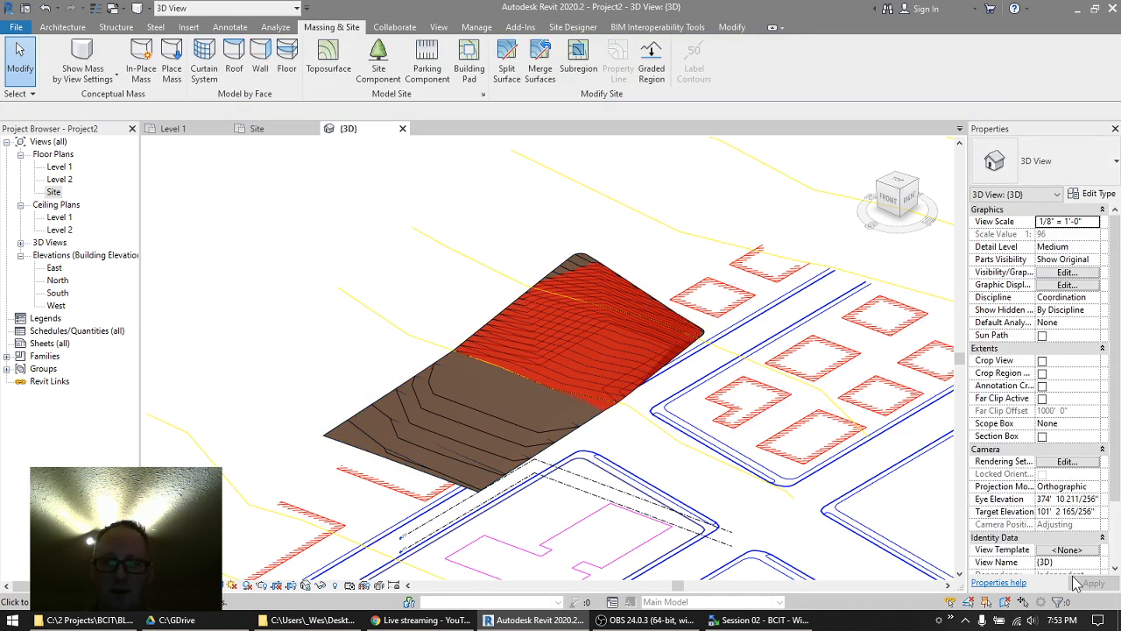
pyautogui.scroll(-2, 1085, 561)
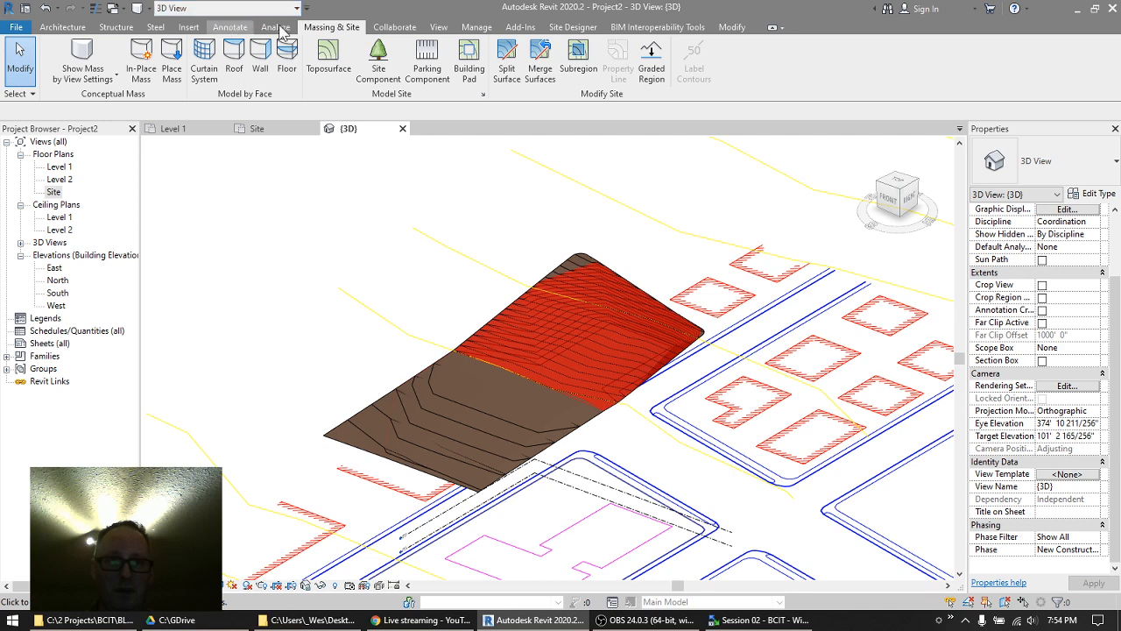
# - Review the project's phase filters and the graphic overrides for each phase status
pyautogui.click(477, 28)
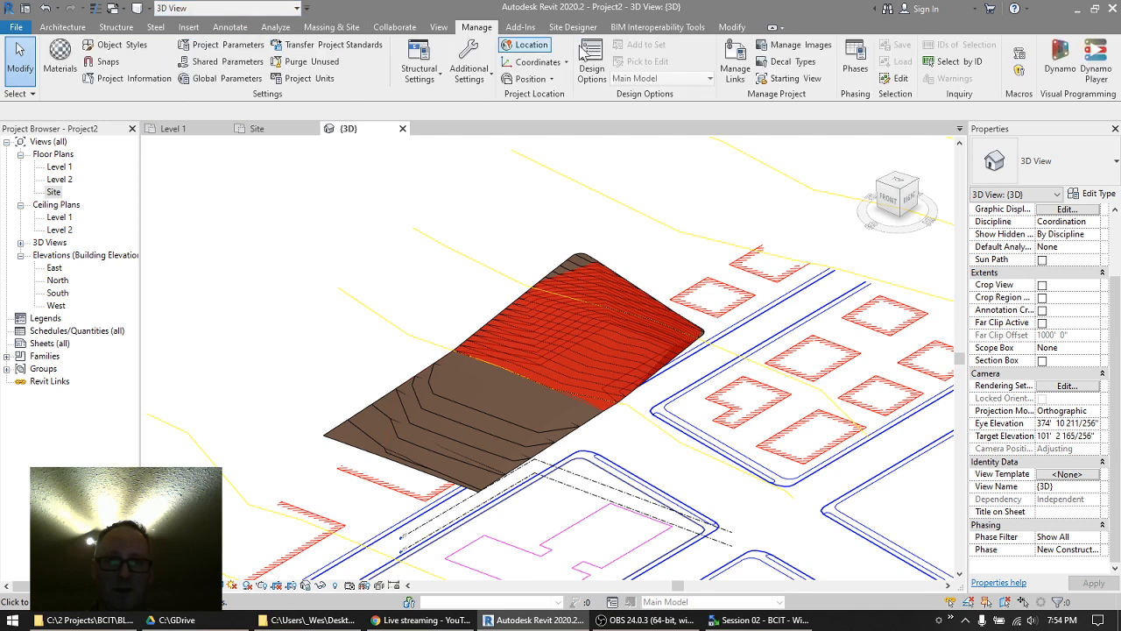
pyautogui.click(855, 63)
pyautogui.click(550, 97)
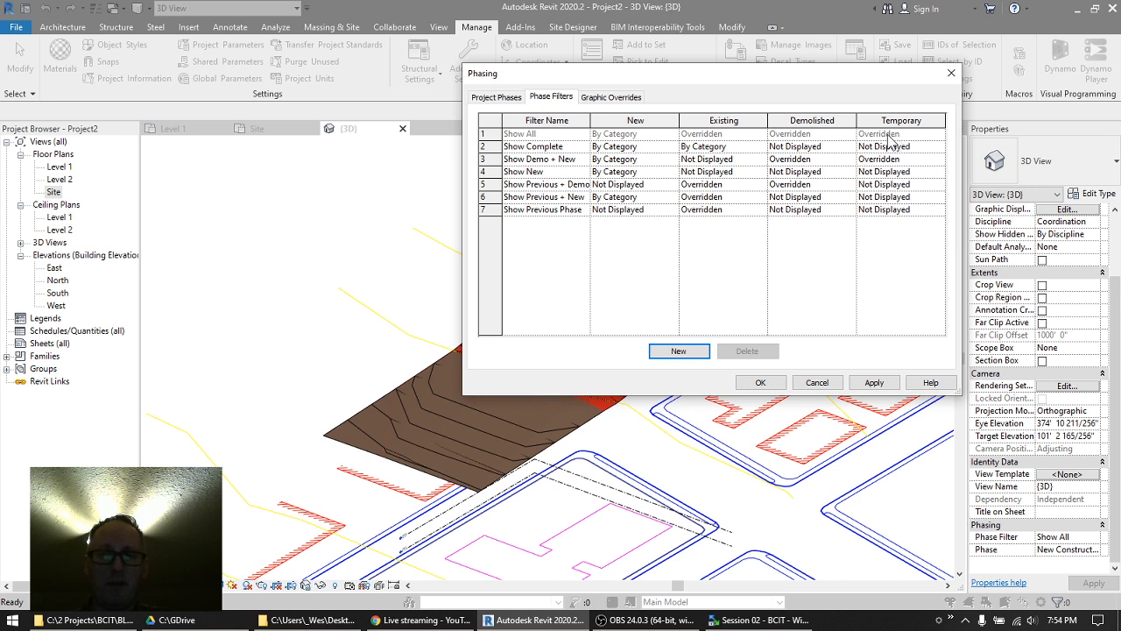
pyautogui.click(624, 99)
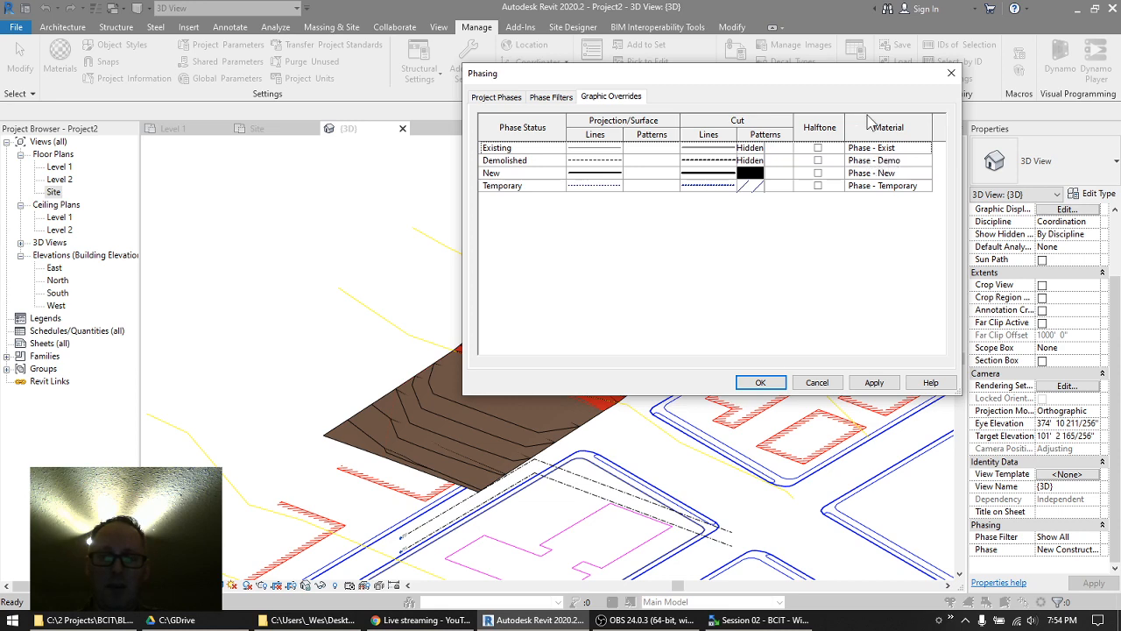
# - Inspect the graphics and appearance of the Phase - Demo material used by the Demolished override, leaving the material unchanged
pyautogui.moveTo(846, 78); pyautogui.dragTo(267, 58)
pyautogui.click(317, 142)
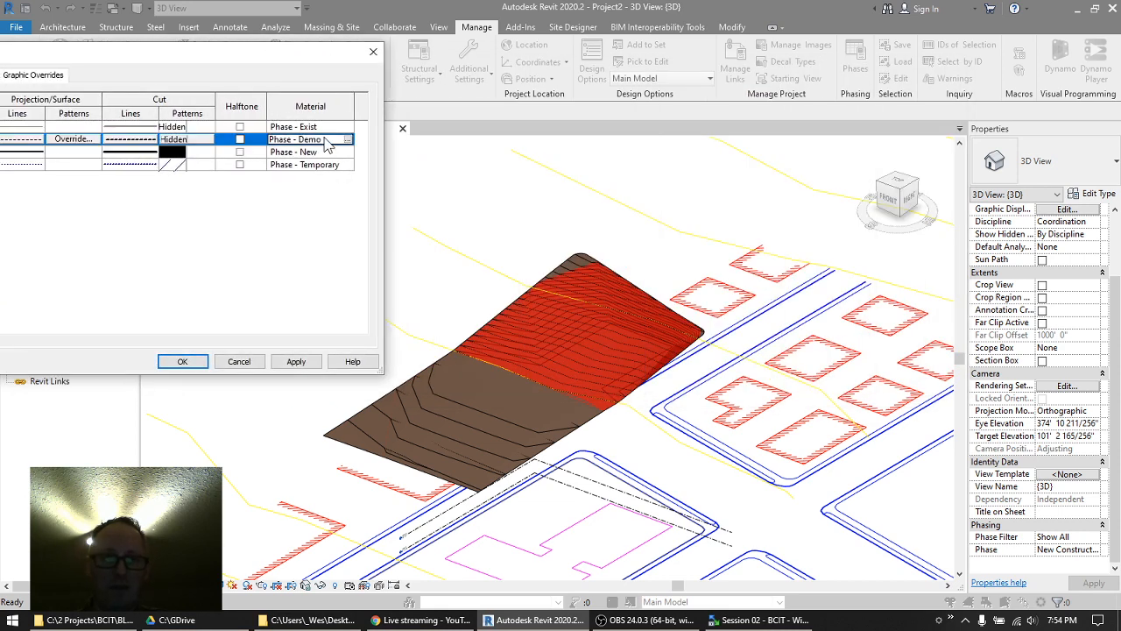
pyautogui.click(348, 139)
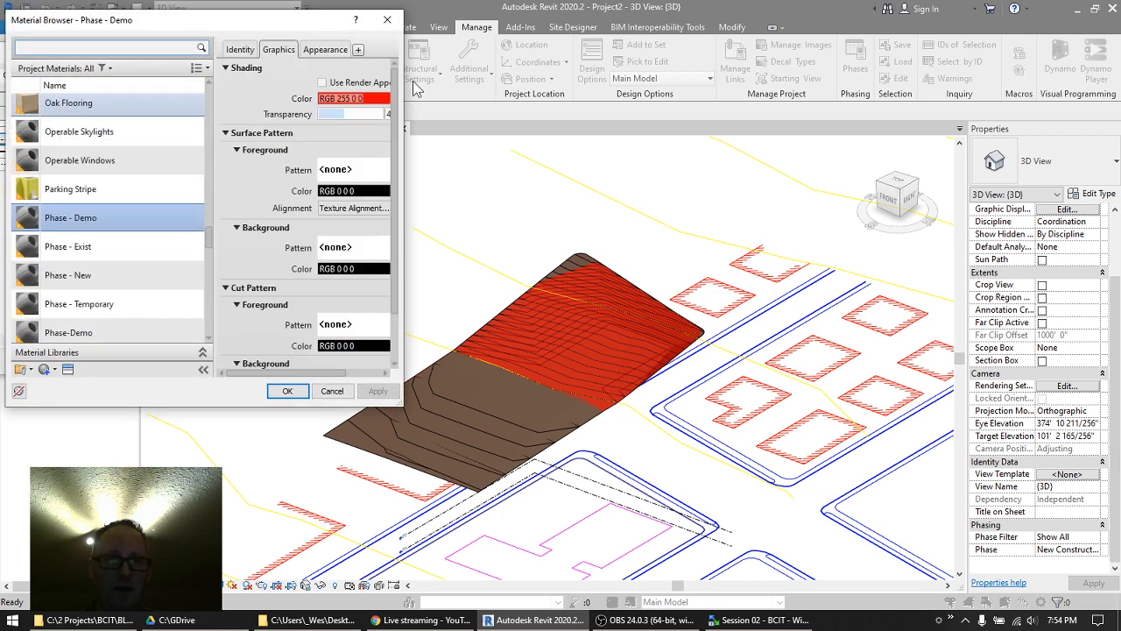
pyautogui.moveTo(403, 82); pyautogui.dragTo(611, 100)
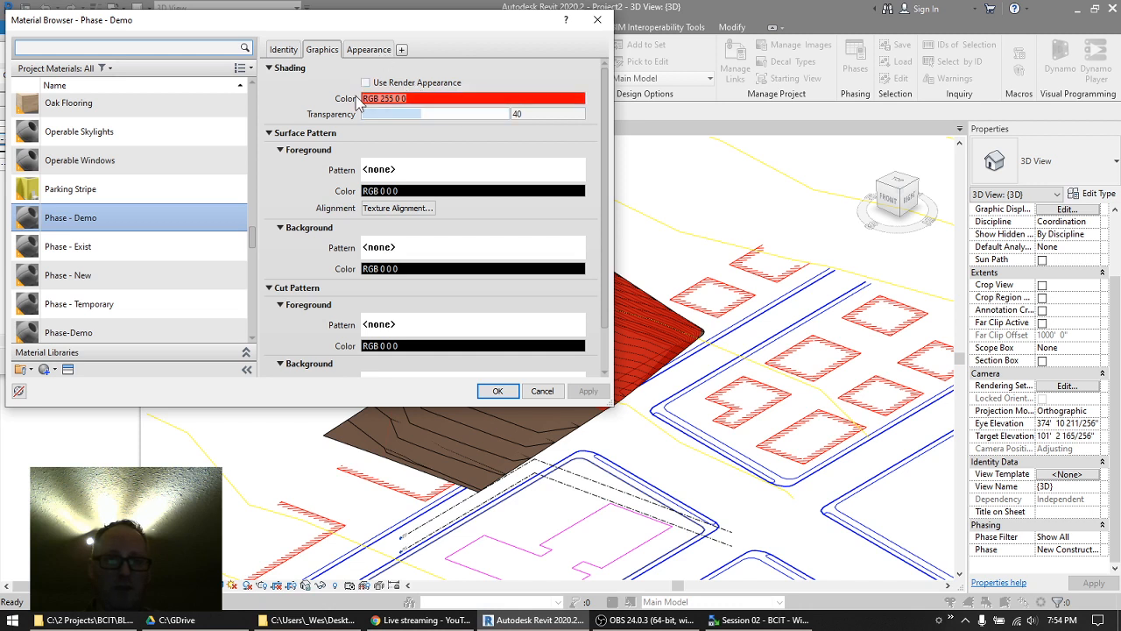
pyautogui.click(369, 49)
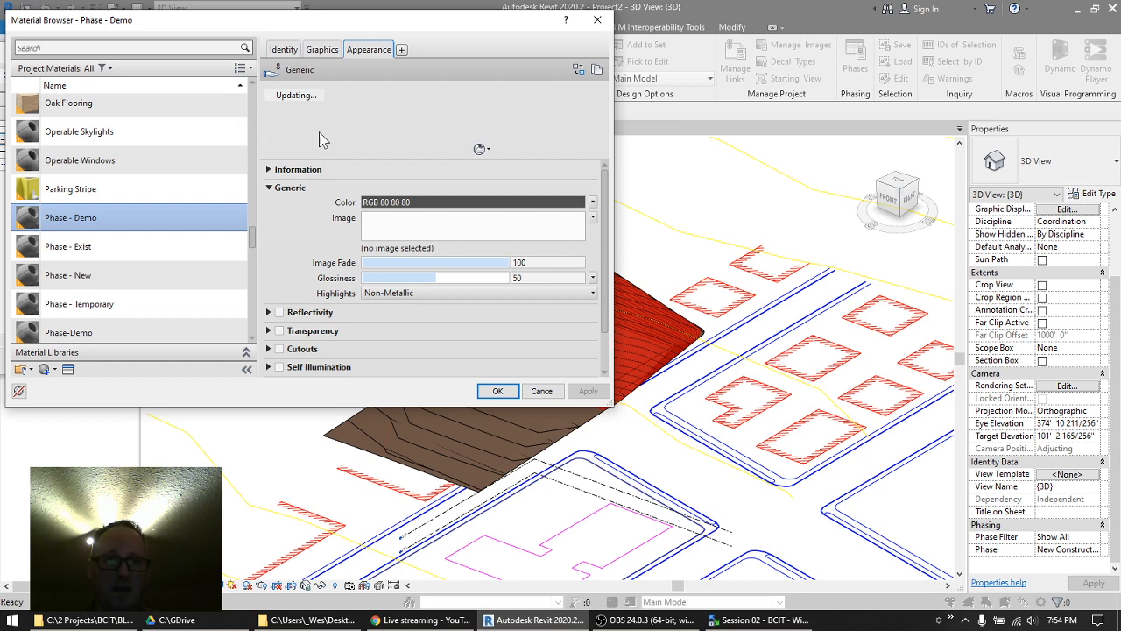
pyautogui.click(541, 392)
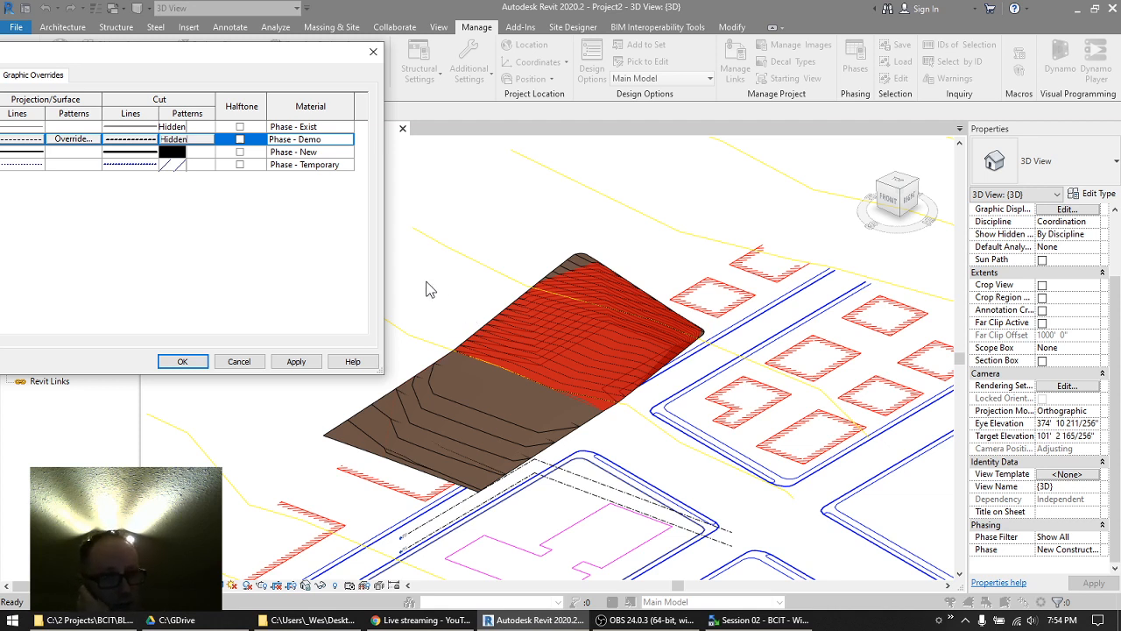
pyautogui.click(182, 361)
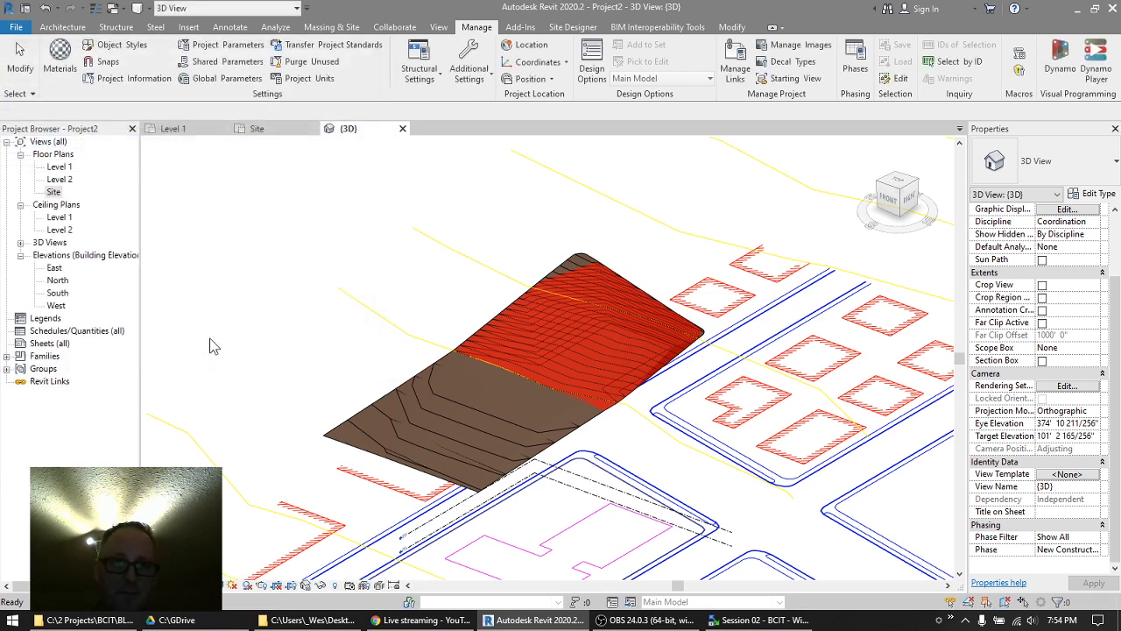
# - Examine the regraded lot's contours and lower boundary in the Site plan
pyautogui.click(656, 366)
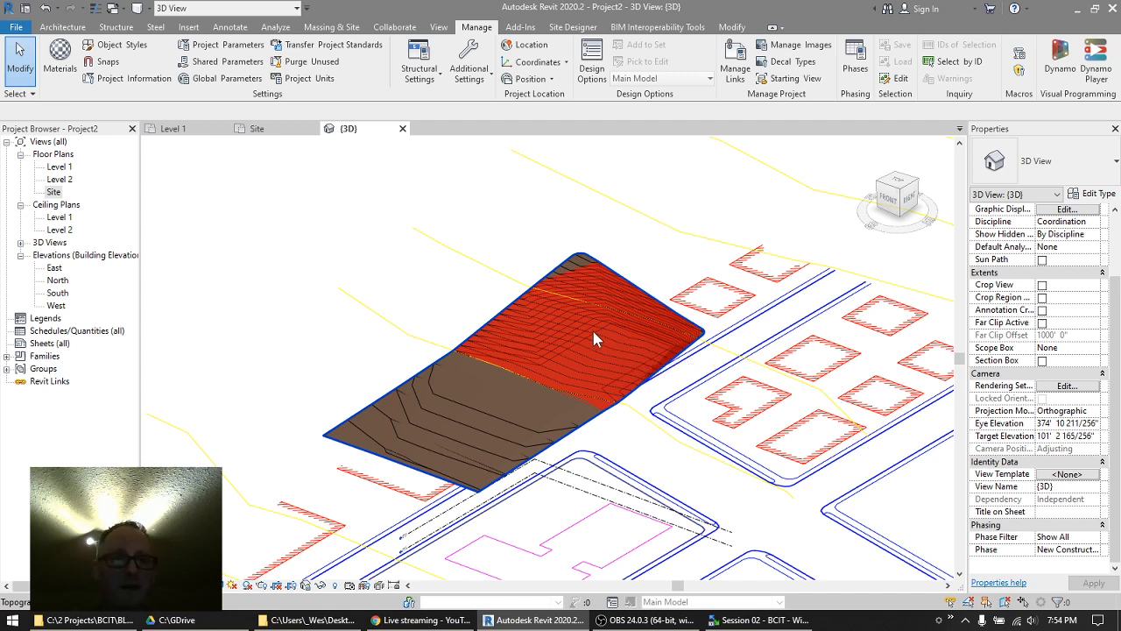
pyautogui.click(263, 129)
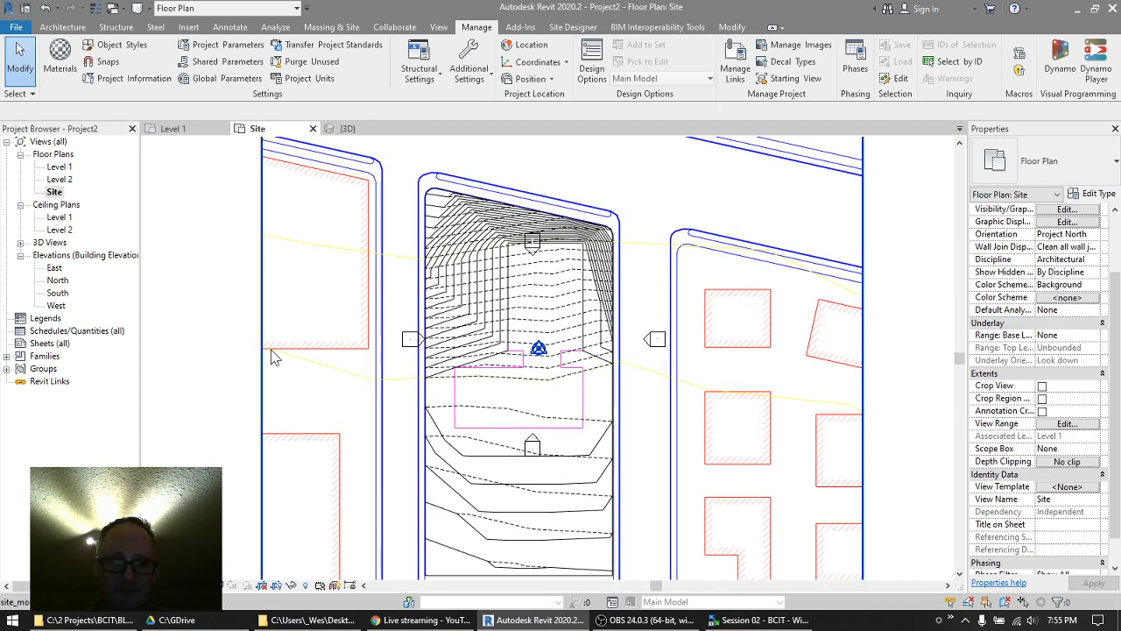
pyautogui.moveTo(274, 352); pyautogui.dragTo(294, 100, button='middle')
pyautogui.moveTo(286, 306); pyautogui.dragTo(287, 166, button='middle')
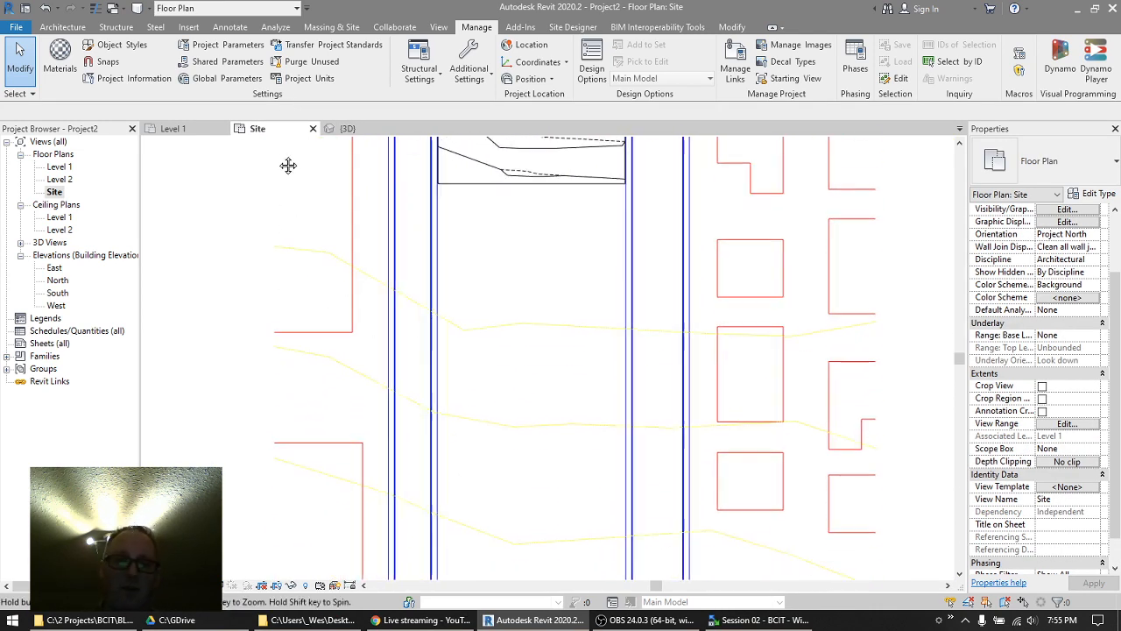
pyautogui.moveTo(503, 261); pyautogui.dragTo(519, 449, button='middle')
pyautogui.scroll(4, 508, 449)
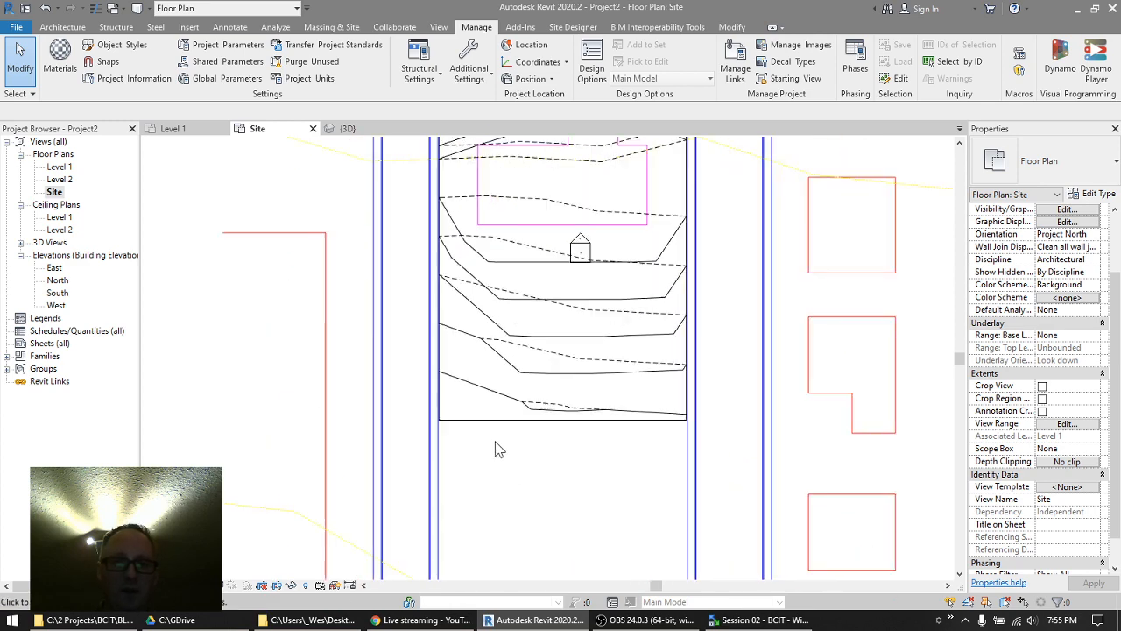
pyautogui.scroll(-4, 441, 428)
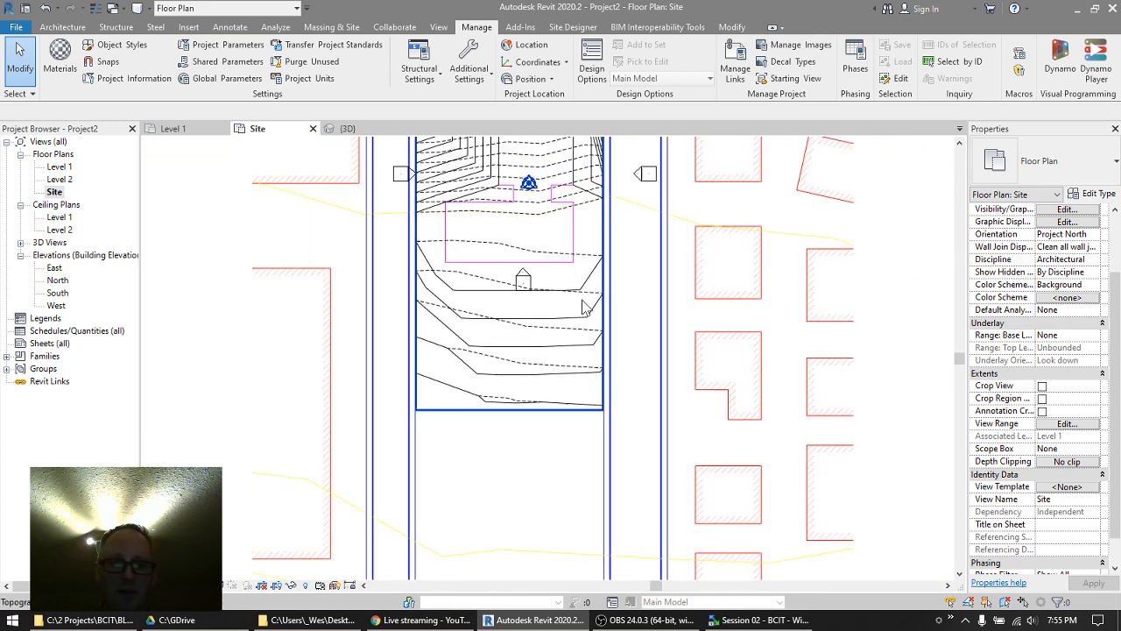
pyautogui.moveTo(583, 233); pyautogui.dragTo(601, 393, button='middle')
pyautogui.moveTo(474, 421); pyautogui.dragTo(502, 379, button='middle')
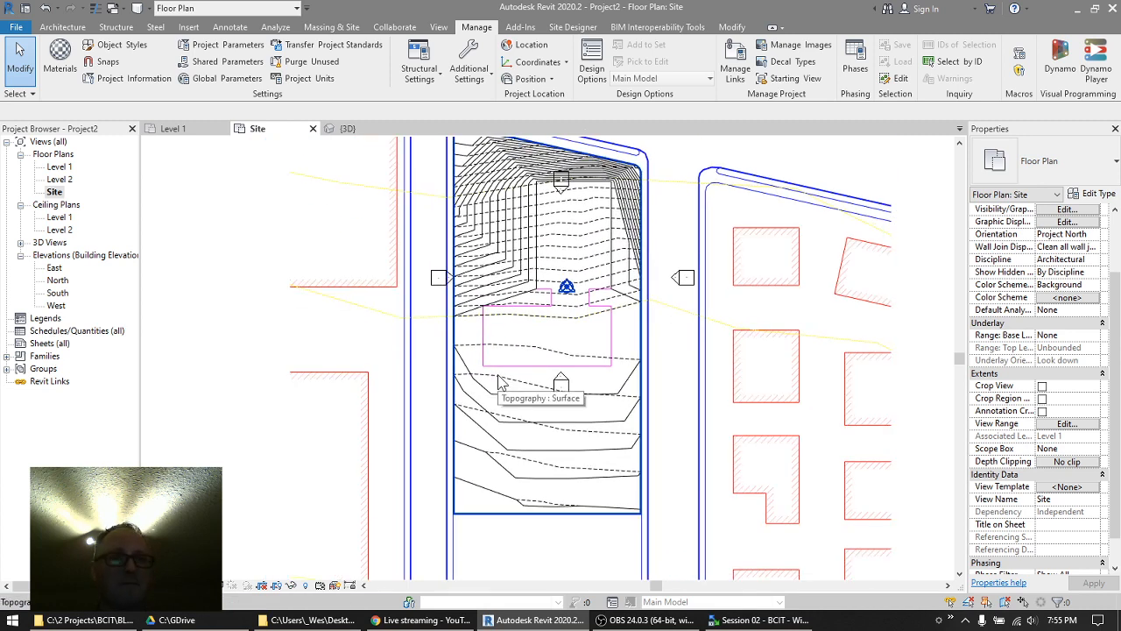
# - Create a property line by sketching, picking the closed chain of boundary lines around the regraded lot
pyautogui.click(322, 27)
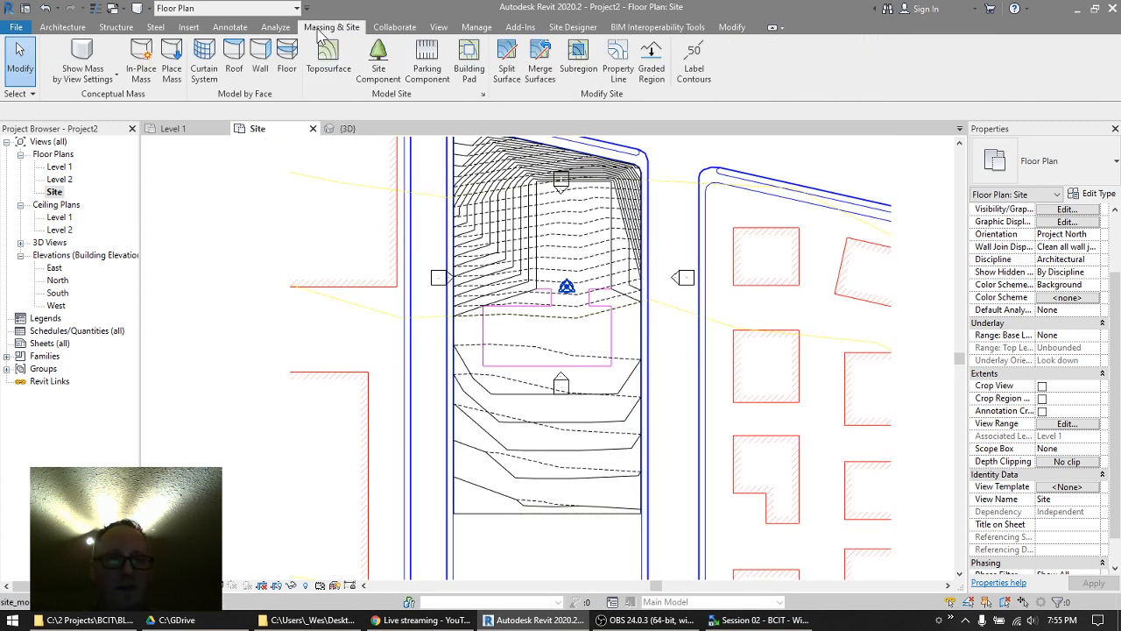
pyautogui.click(619, 82)
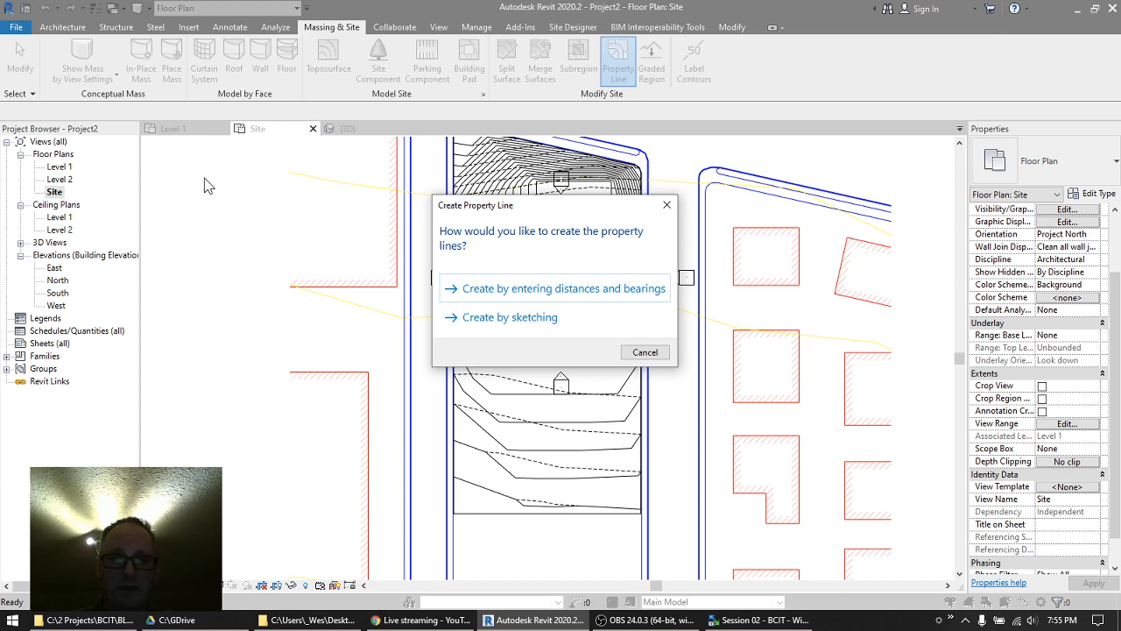
pyautogui.click(493, 318)
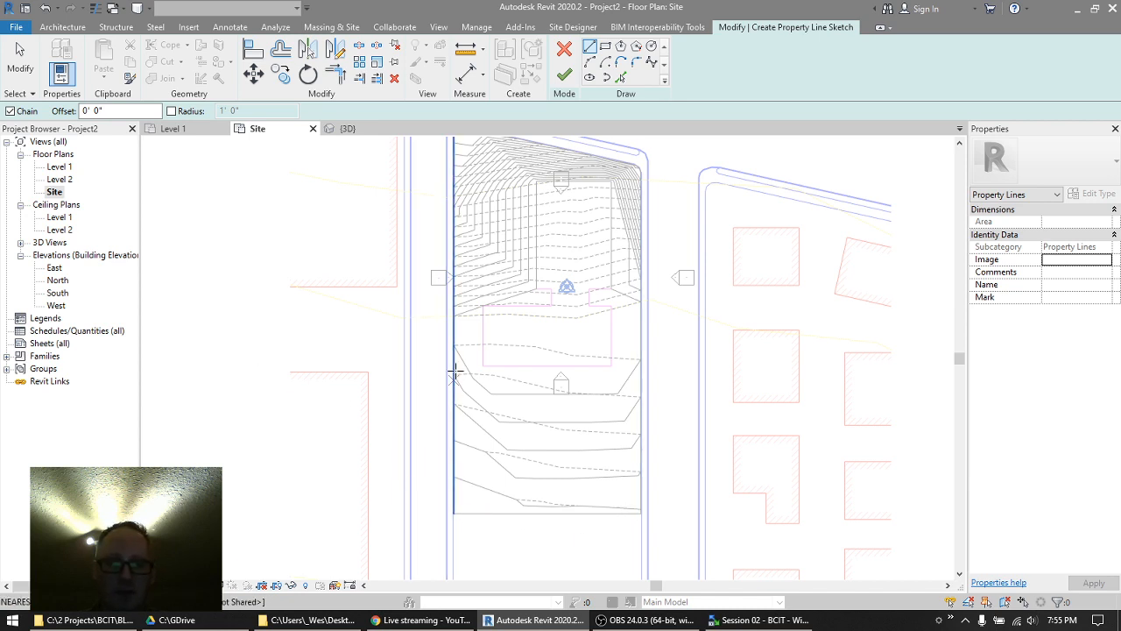
pyautogui.click(622, 77)
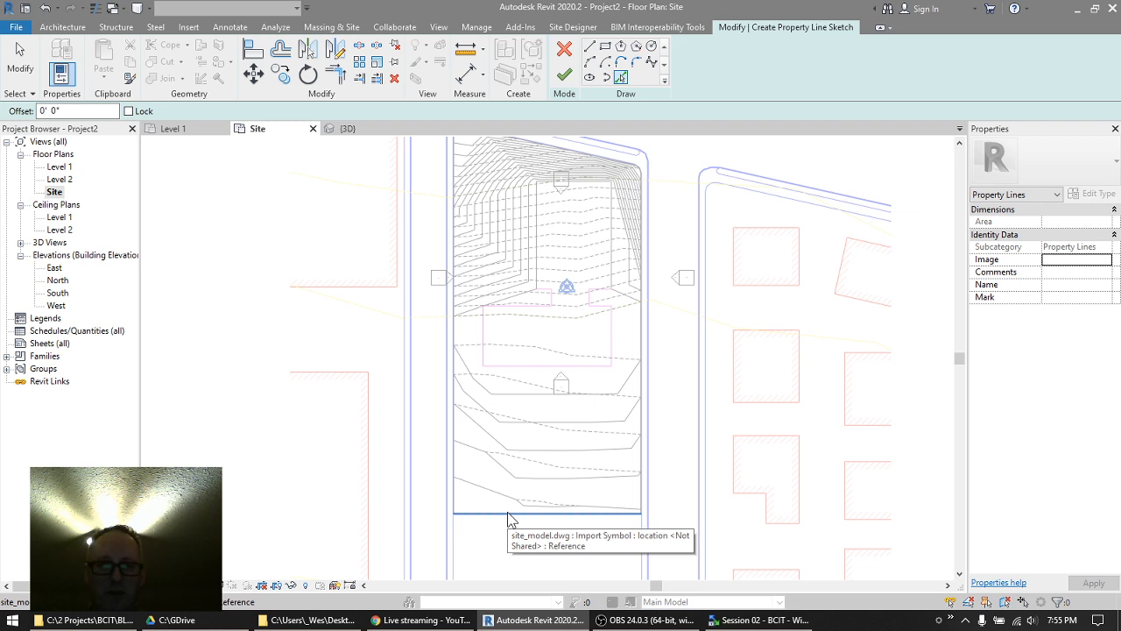
pyautogui.press('Tab')
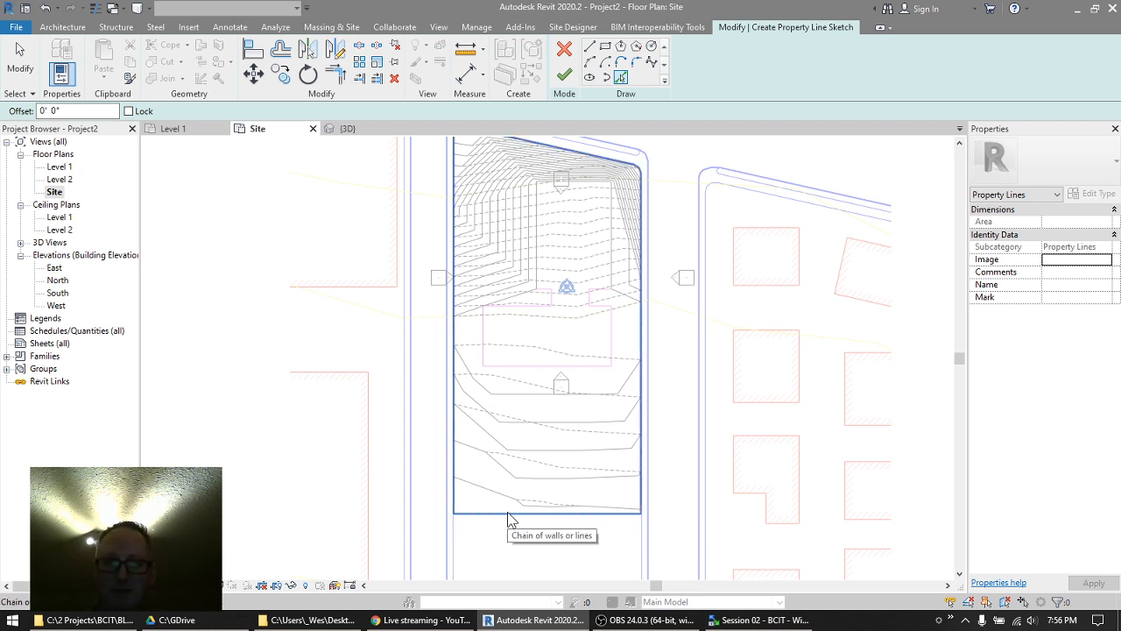
pyautogui.click(508, 512)
# - Check the property line sketch at the lot's lower-left and upper-left corners, then finish the sketch
pyautogui.moveTo(298, 346)
pyautogui.mouseDown(button='middle')
pyautogui.moveTo(329, 469)
pyautogui.moveTo(331, 385)
pyautogui.mouseUp(button='middle')
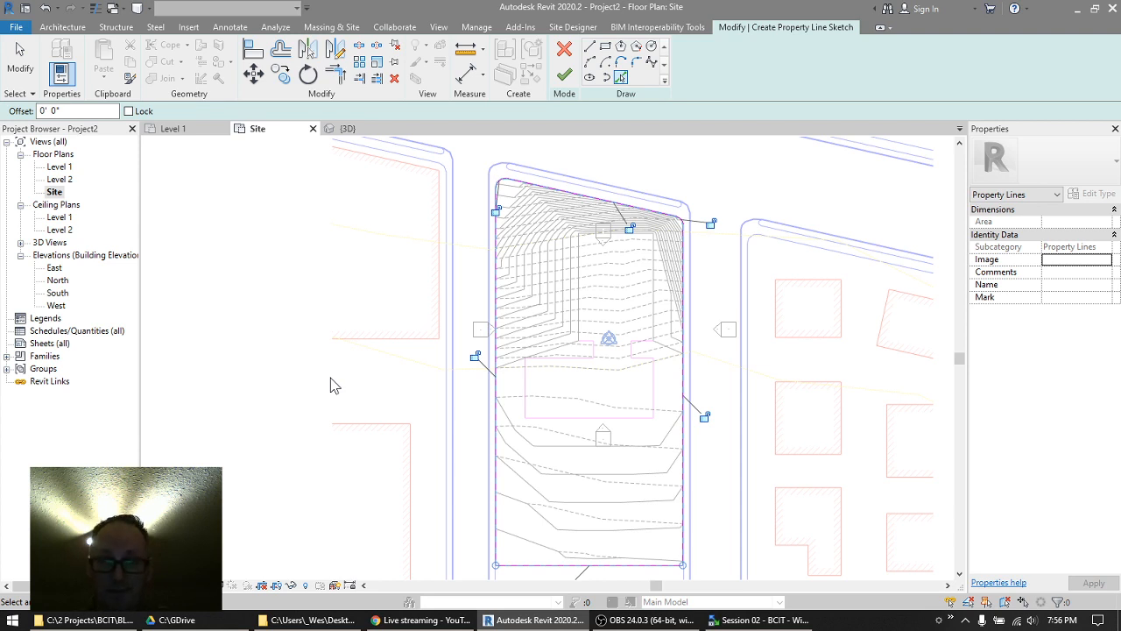
pyautogui.moveTo(425, 555); pyautogui.dragTo(438, 446, button='middle')
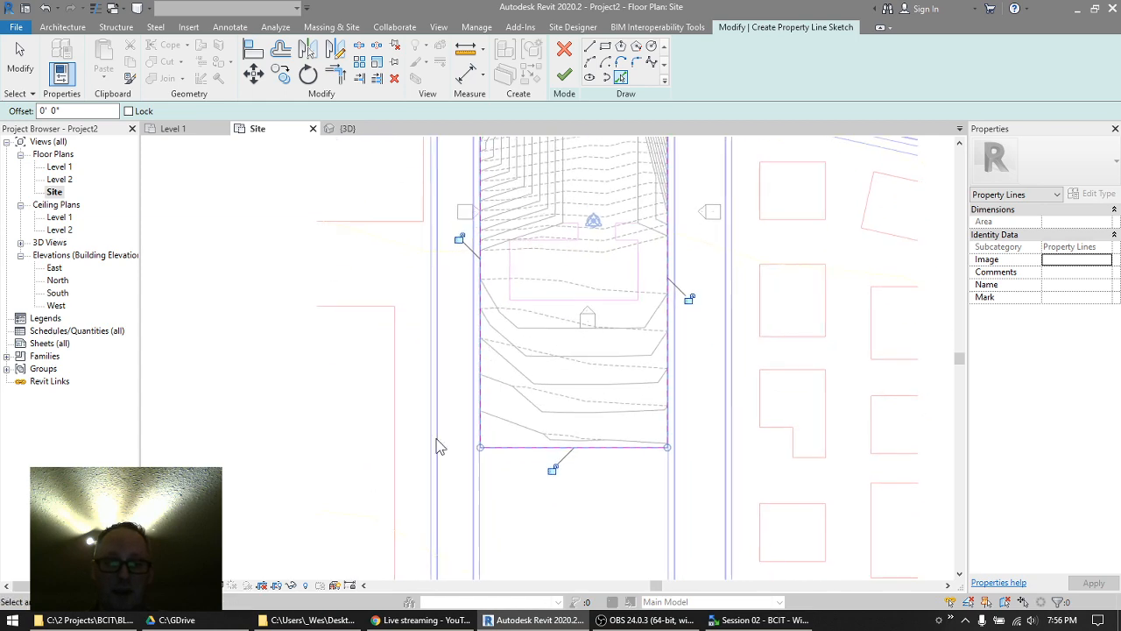
pyautogui.scroll(5, 484, 452)
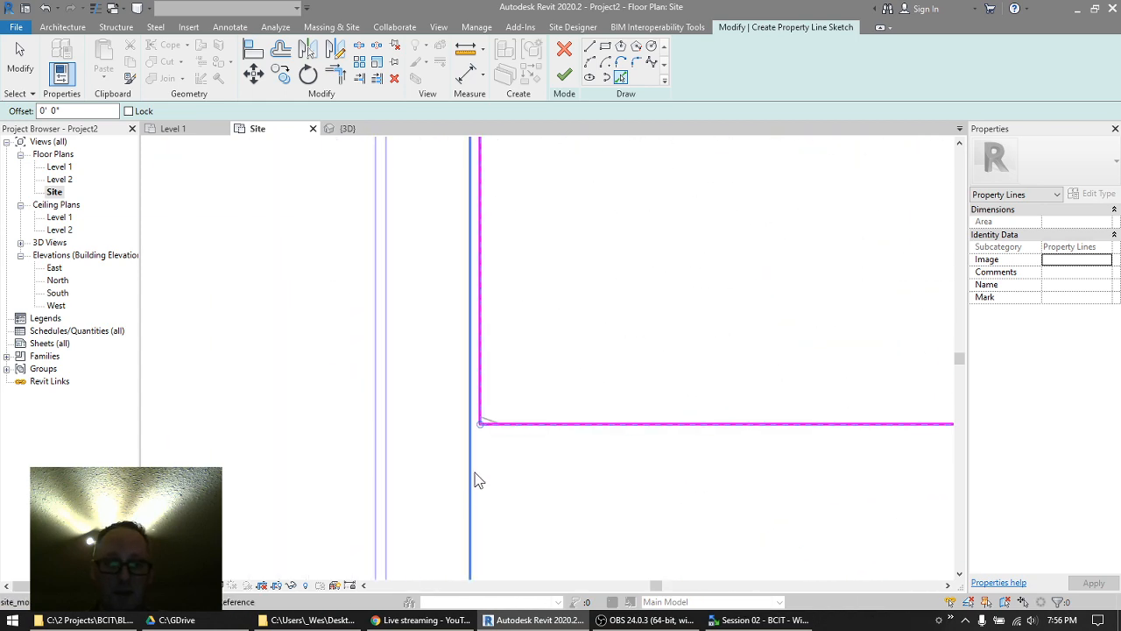
pyautogui.scroll(-3, 479, 480)
pyautogui.moveTo(635, 215); pyautogui.dragTo(646, 418, button='middle')
pyautogui.scroll(-4, 646, 418)
pyautogui.moveTo(647, 319); pyautogui.dragTo(657, 598, button='middle')
pyautogui.scroll(4, 646, 186)
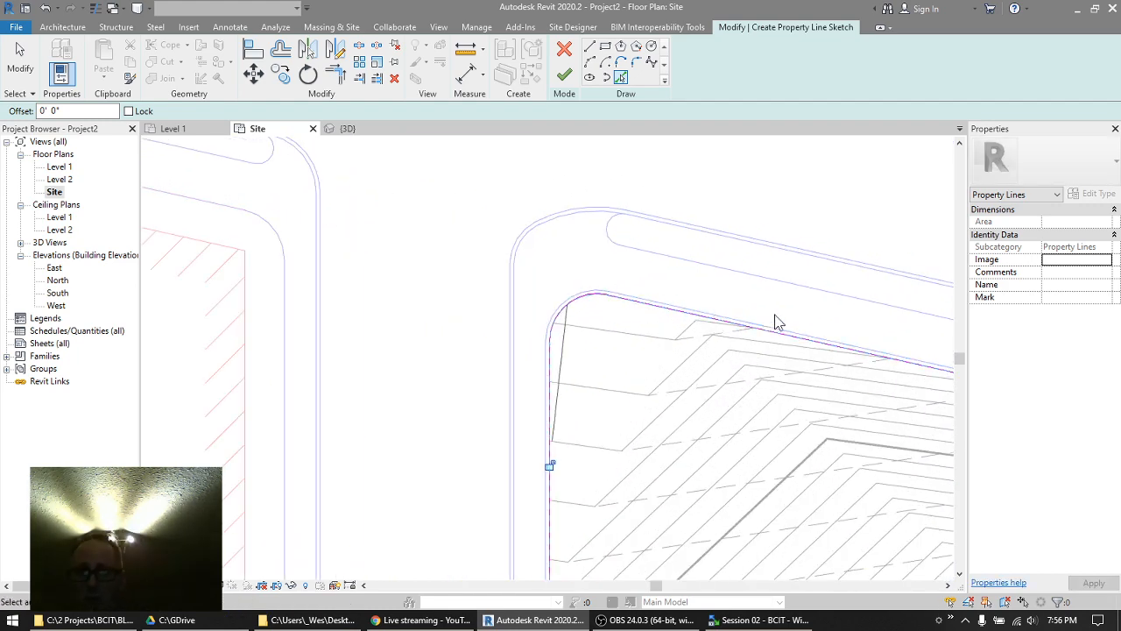
pyautogui.click(565, 77)
# - Examine the property line's dash pattern along the lot's lower edge and select the line
pyautogui.scroll(-3, 381, 220)
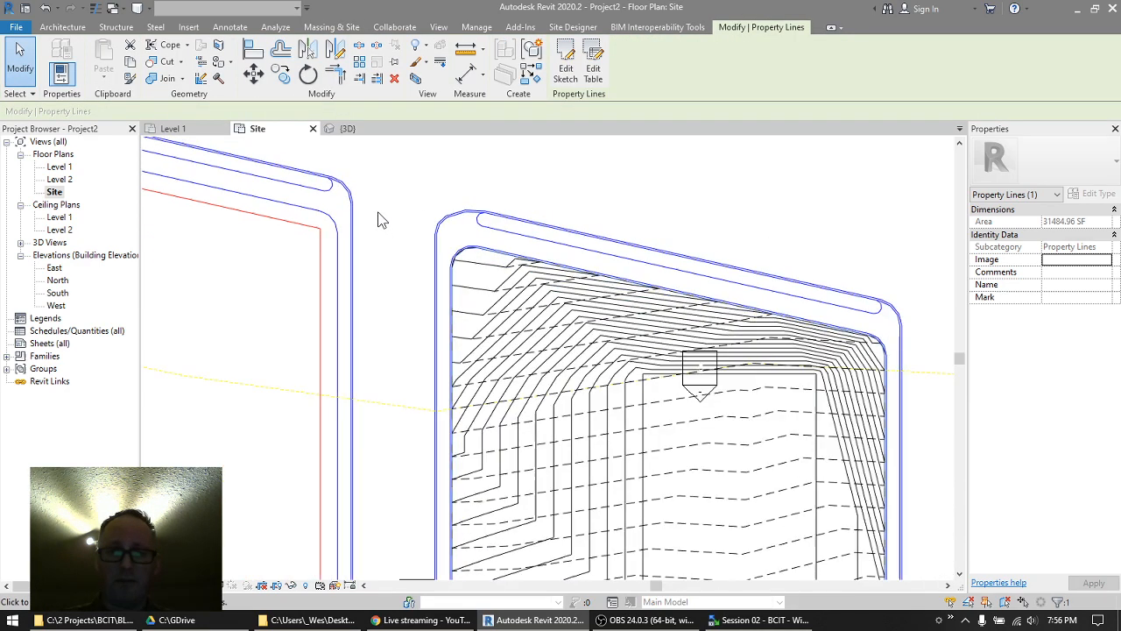
pyautogui.scroll(-3, 378, 217)
pyautogui.moveTo(362, 369); pyautogui.dragTo(376, 167, button='middle')
pyautogui.moveTo(375, 253); pyautogui.dragTo(380, 48, button='middle')
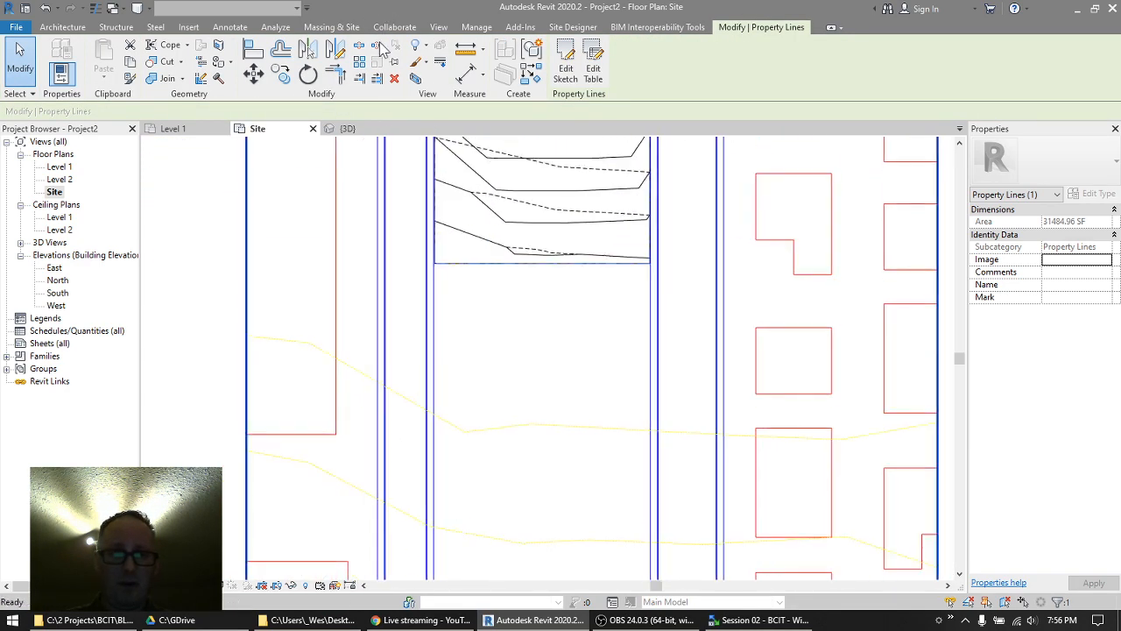
pyautogui.moveTo(399, 370); pyautogui.dragTo(410, 135, button='middle')
pyautogui.moveTo(401, 302); pyautogui.dragTo(418, 166, button='middle')
pyautogui.moveTo(424, 218); pyautogui.dragTo(450, 573, button='middle')
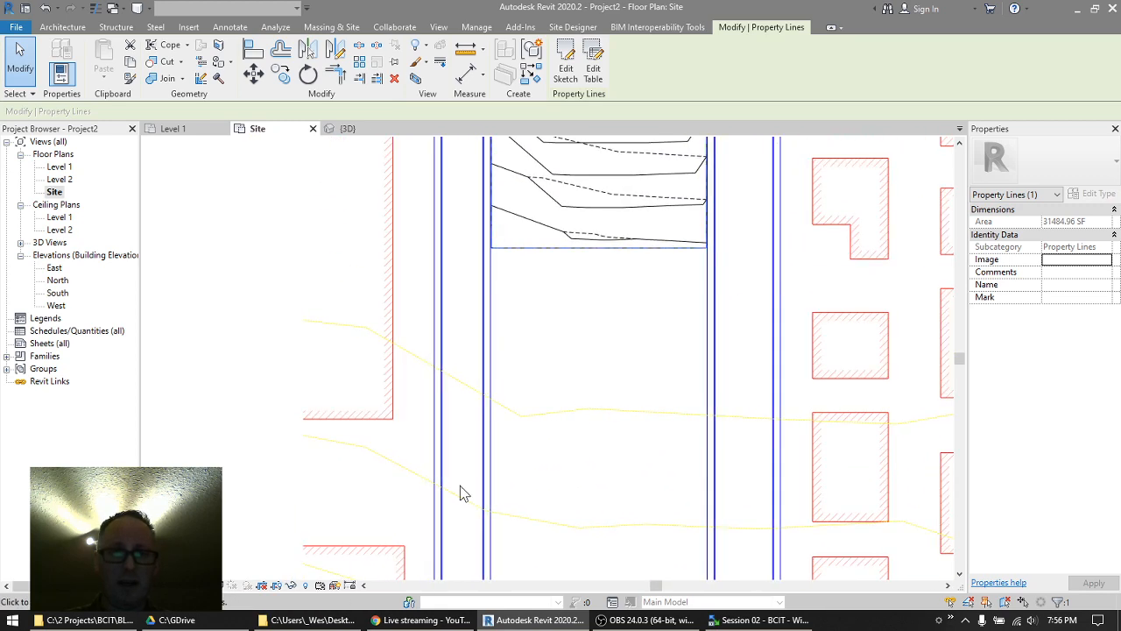
pyautogui.moveTo(493, 257); pyautogui.dragTo(480, 379, button='middle')
pyautogui.click(504, 384)
pyautogui.scroll(6, 503, 370)
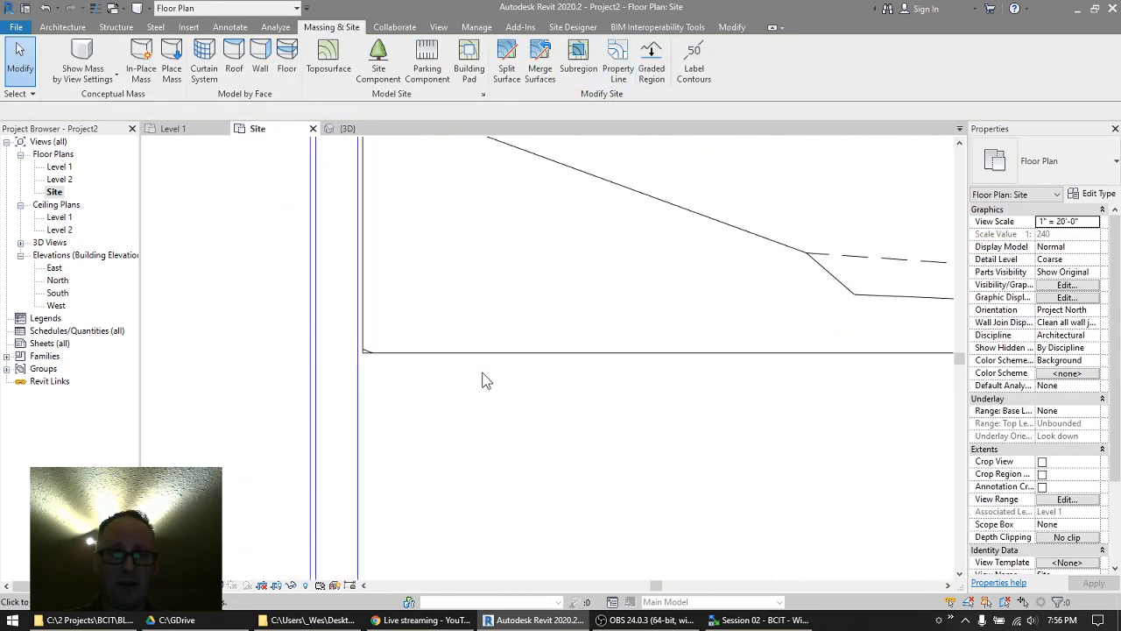
pyautogui.scroll(3, 484, 380)
pyautogui.scroll(3, 481, 373)
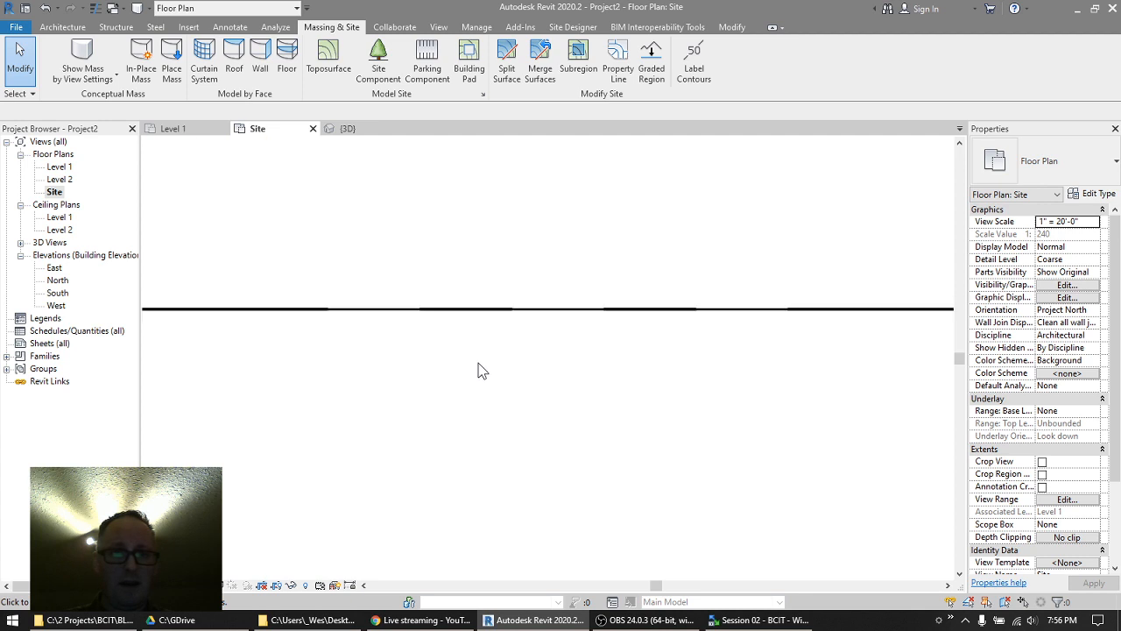
pyautogui.click(491, 312)
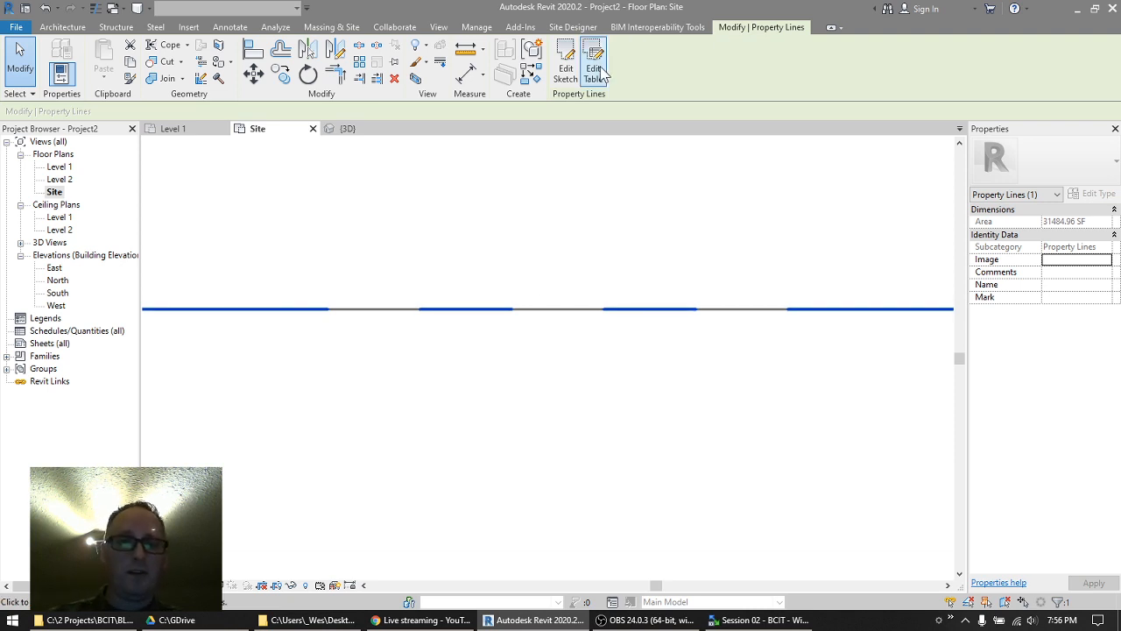
# - Set the projection line weight of the Site category's Property Lines subcategory to 7 in Object Styles
pyautogui.click(478, 28)
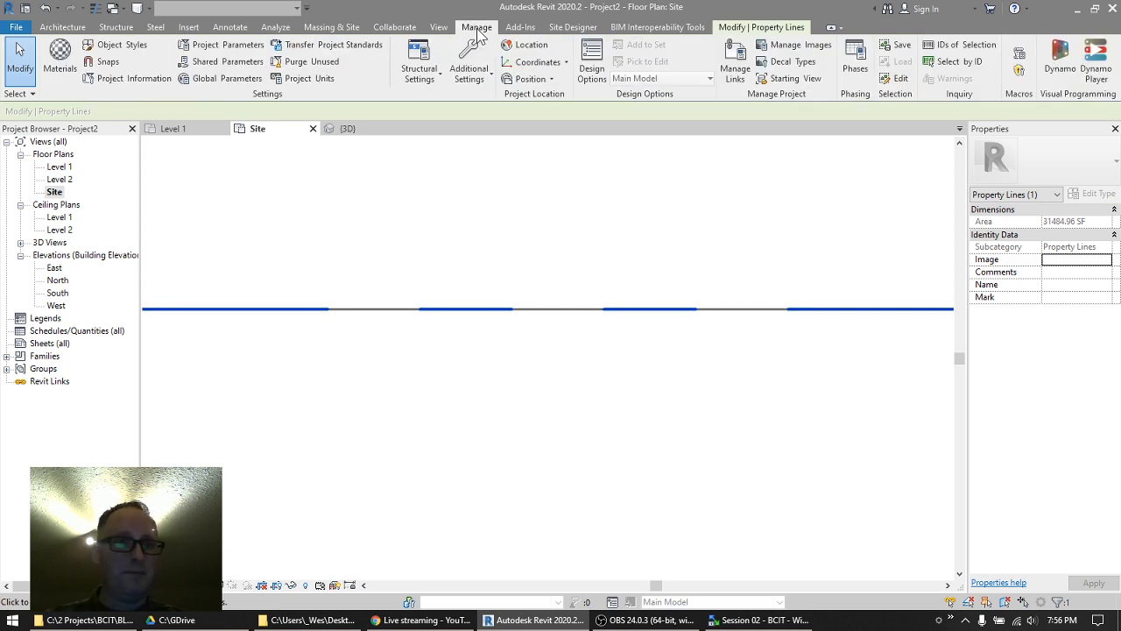
pyautogui.click(120, 49)
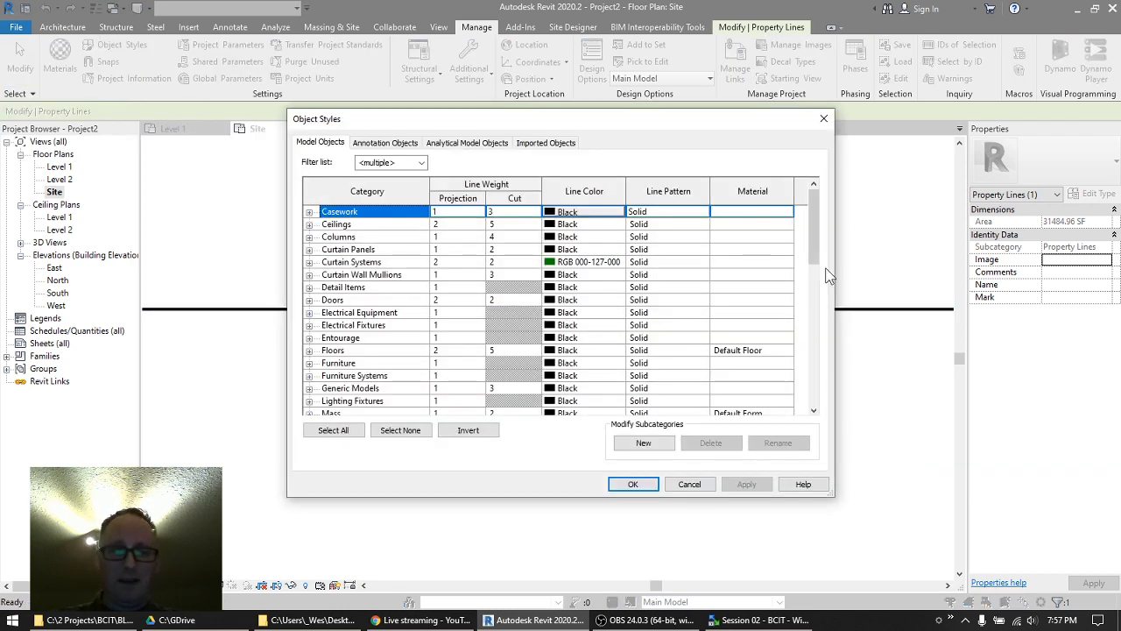
pyautogui.scroll(-3, 814, 259)
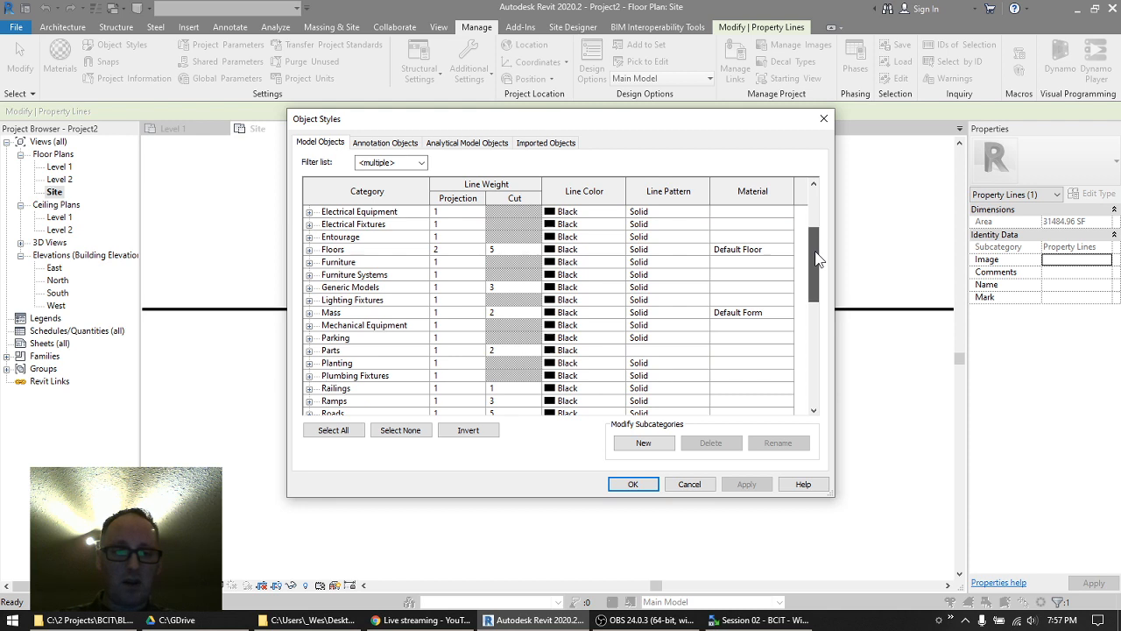
pyautogui.scroll(-4, 816, 259)
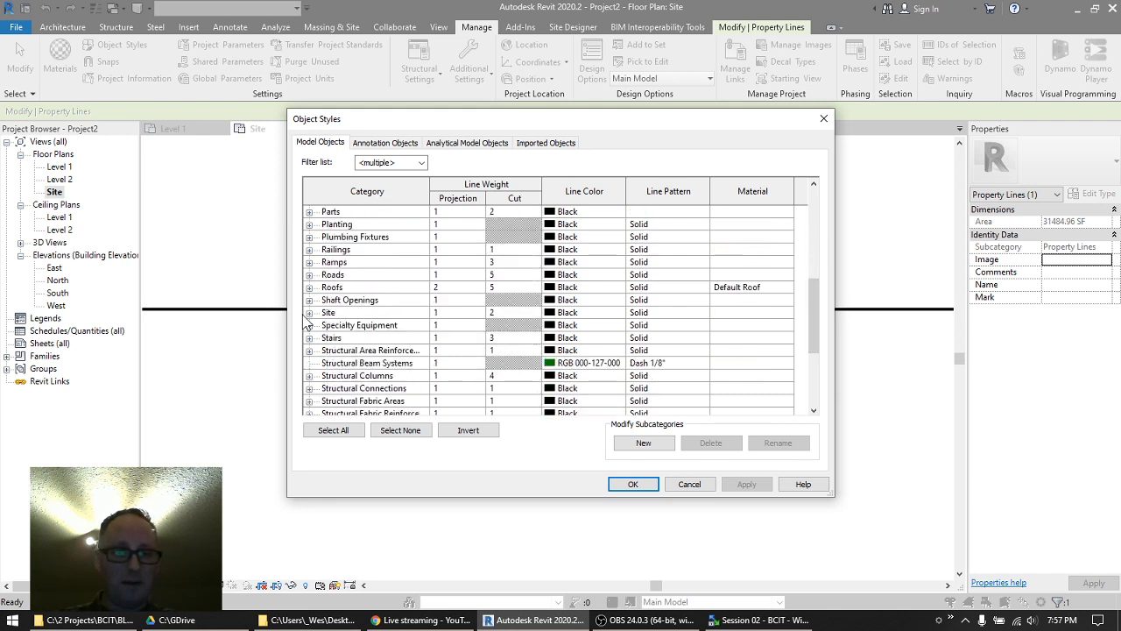
pyautogui.click(308, 313)
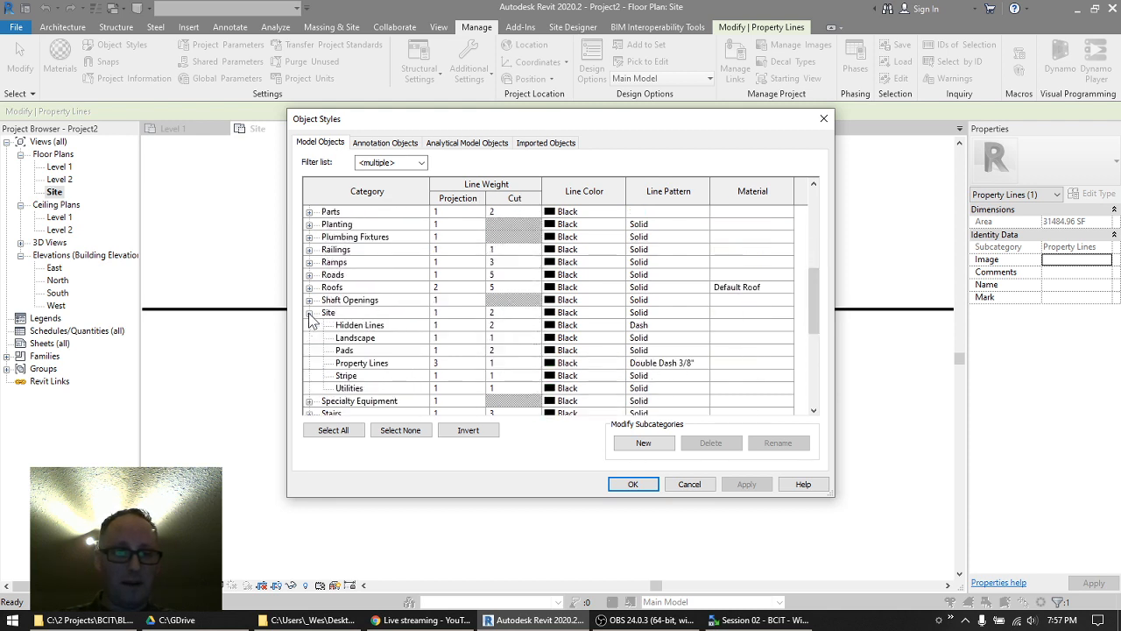
pyautogui.click(453, 368)
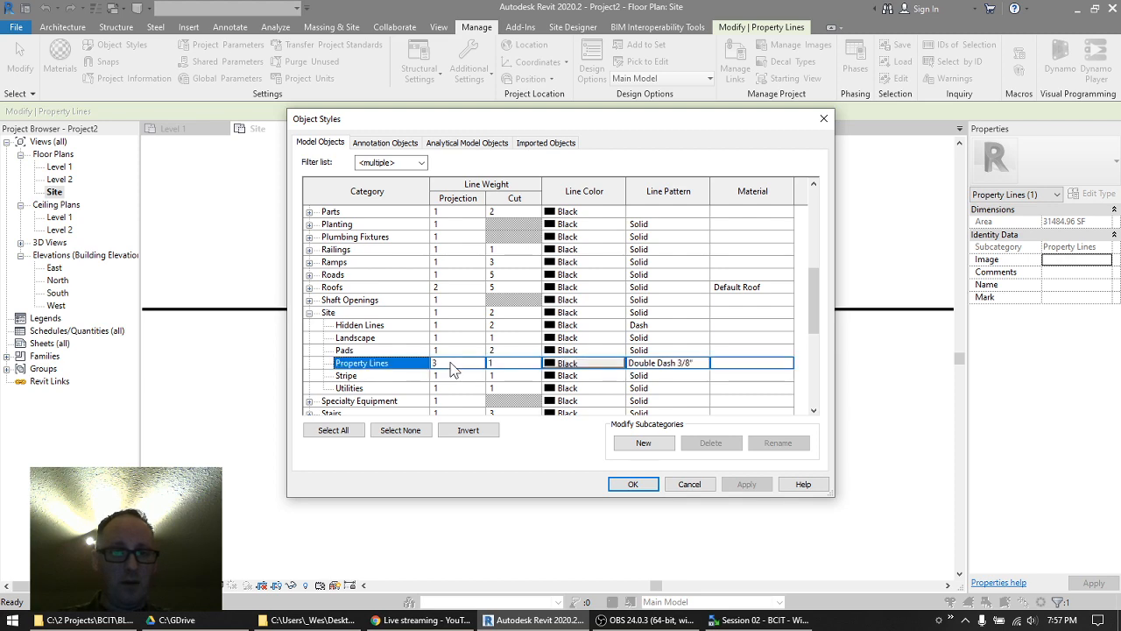
pyautogui.click(453, 368)
pyautogui.write('7')
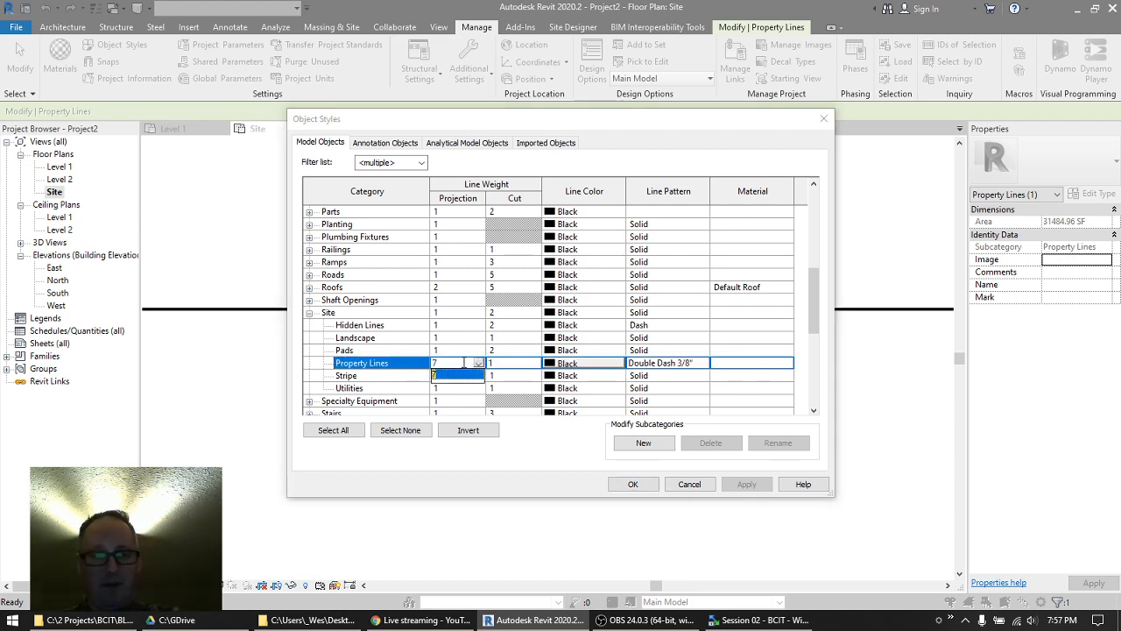
pyautogui.click(632, 484)
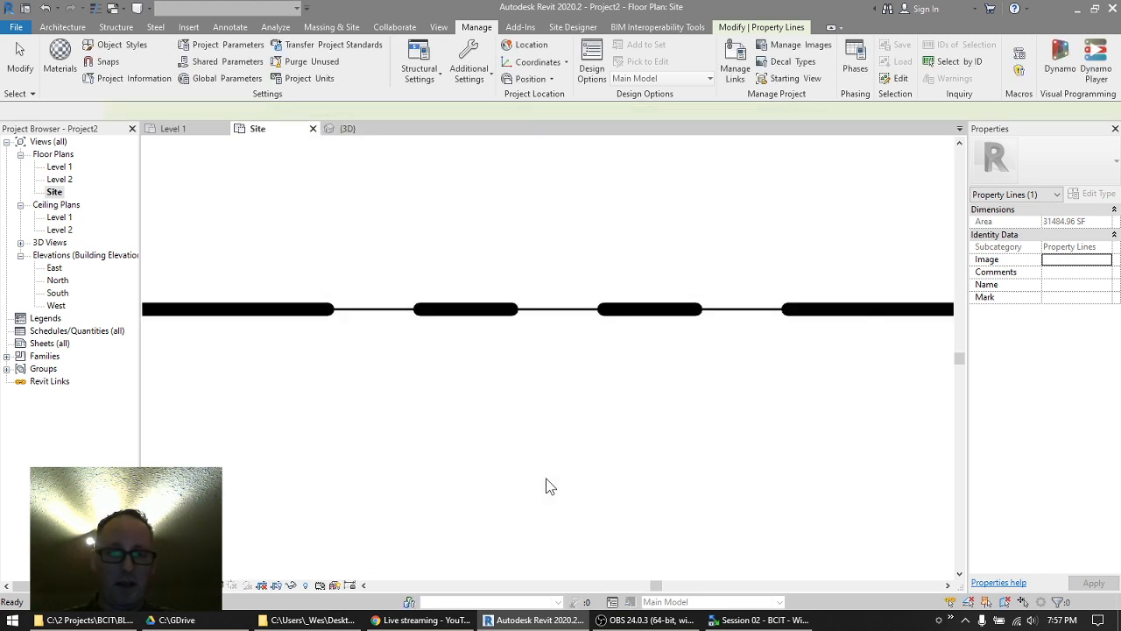
pyautogui.click(514, 450)
pyautogui.scroll(-2, 513, 450)
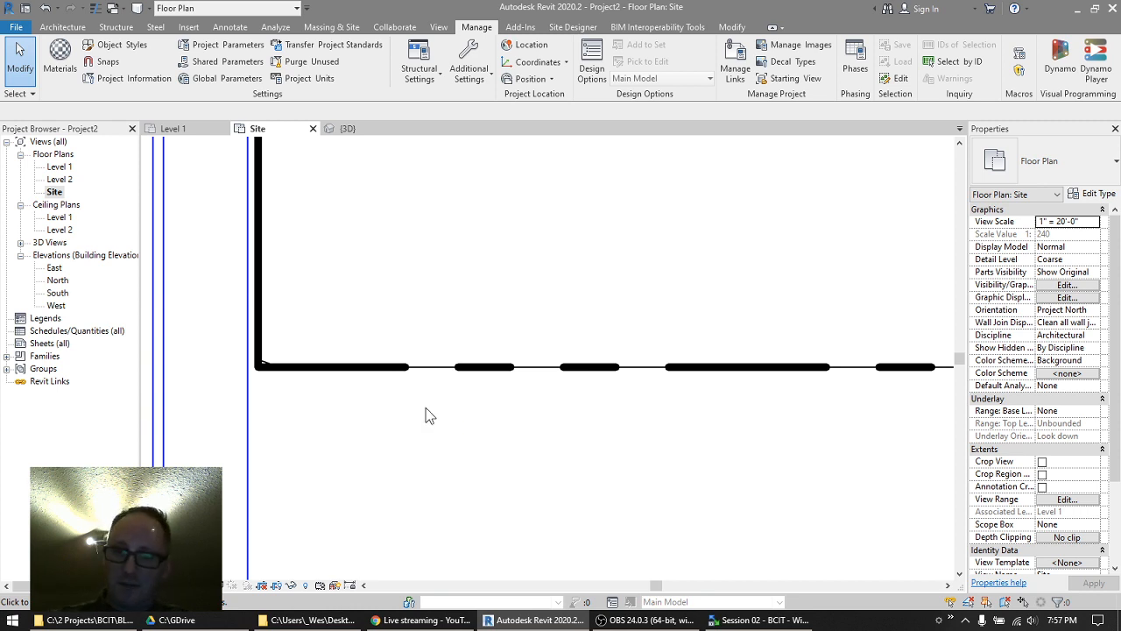
pyautogui.scroll(-4, 425, 416)
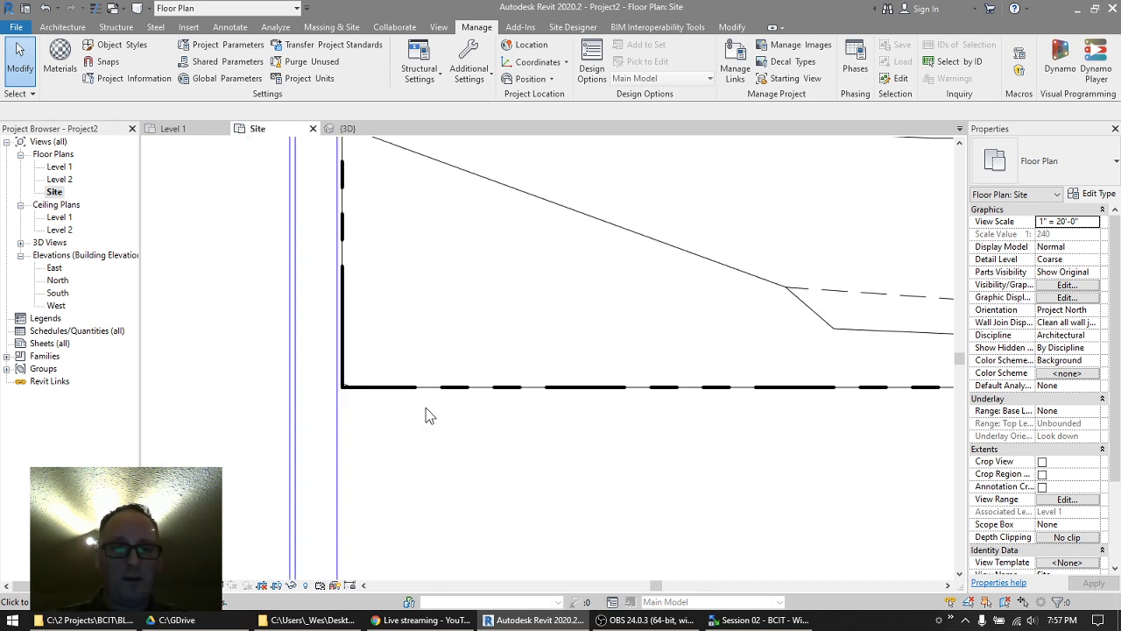
pyautogui.moveTo(510, 206); pyautogui.dragTo(429, 267, button='middle')
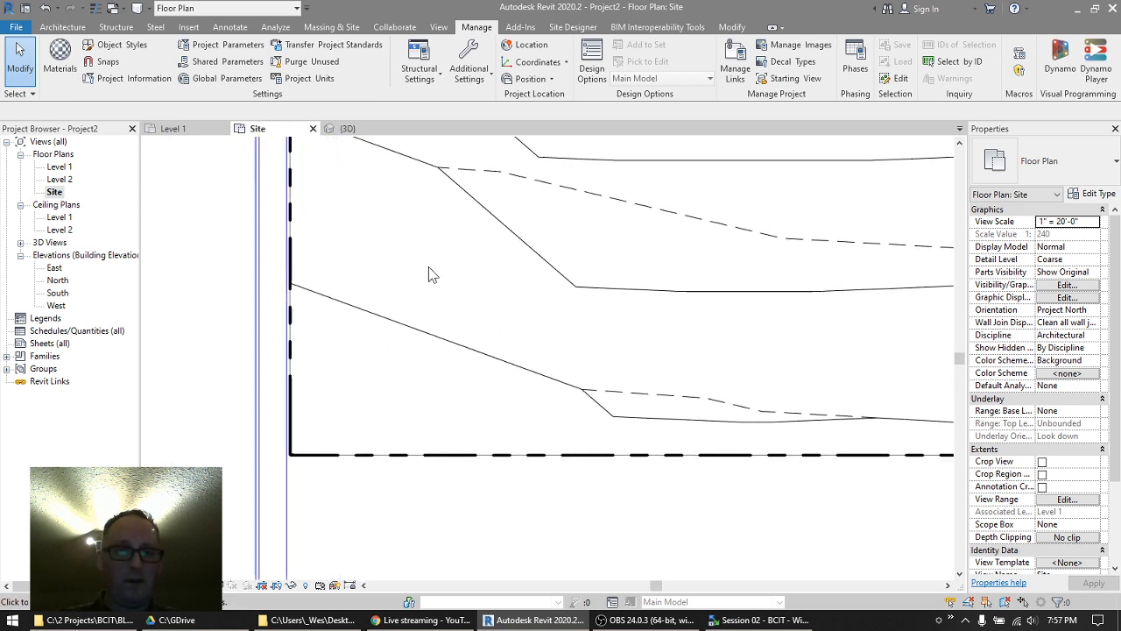
# - Close the Project2 site model without saving the changes
pyautogui.click(16, 28)
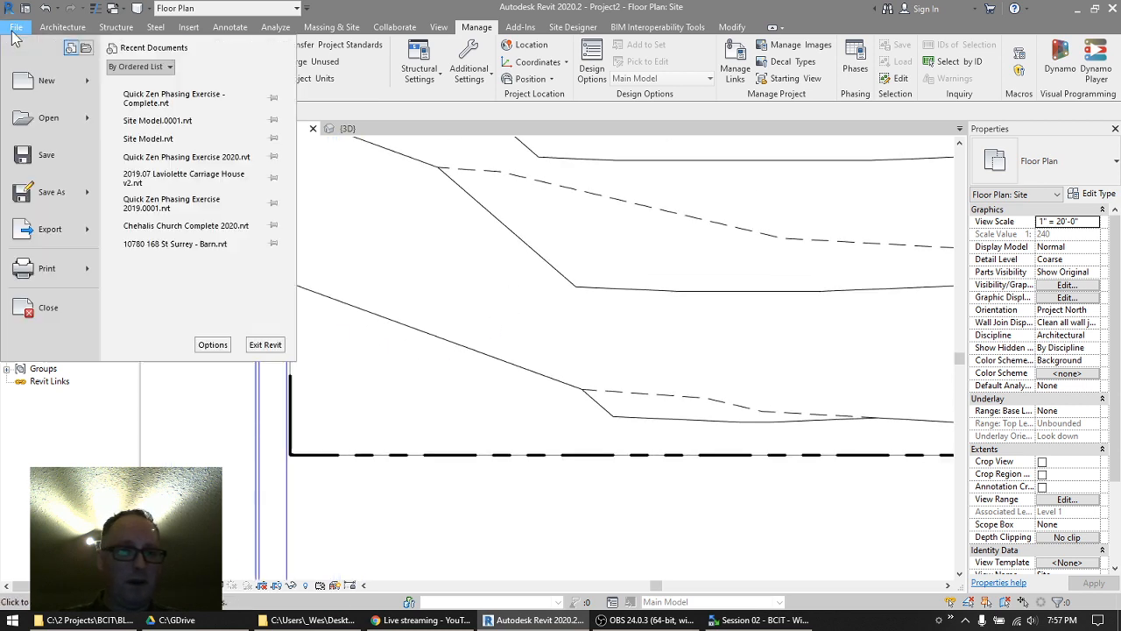
pyautogui.click(37, 296)
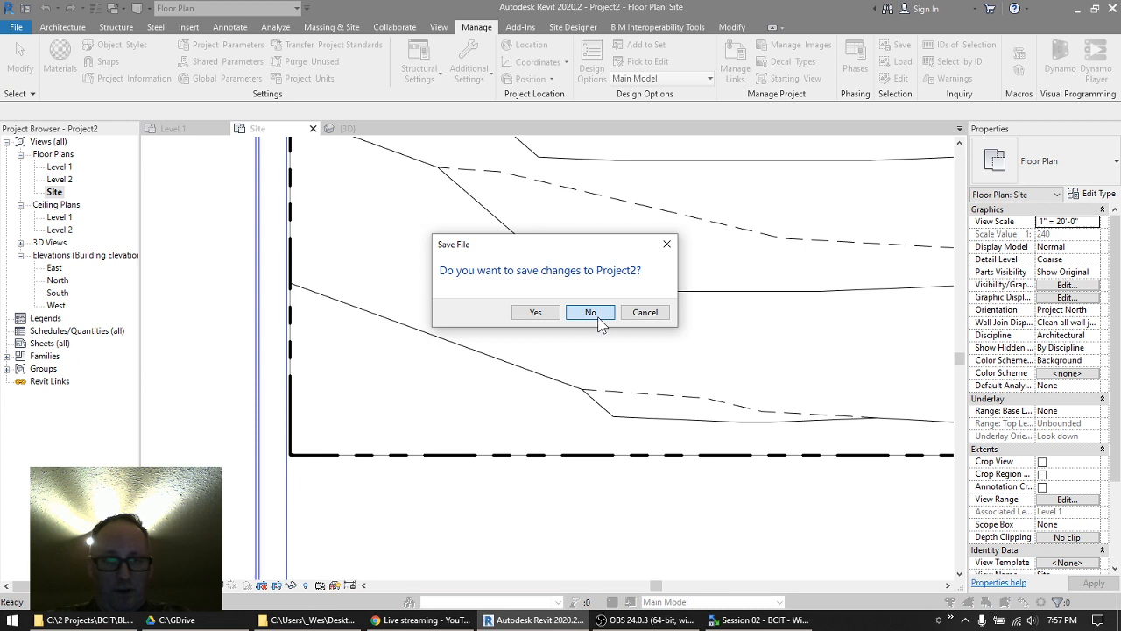
pyautogui.click(585, 311)
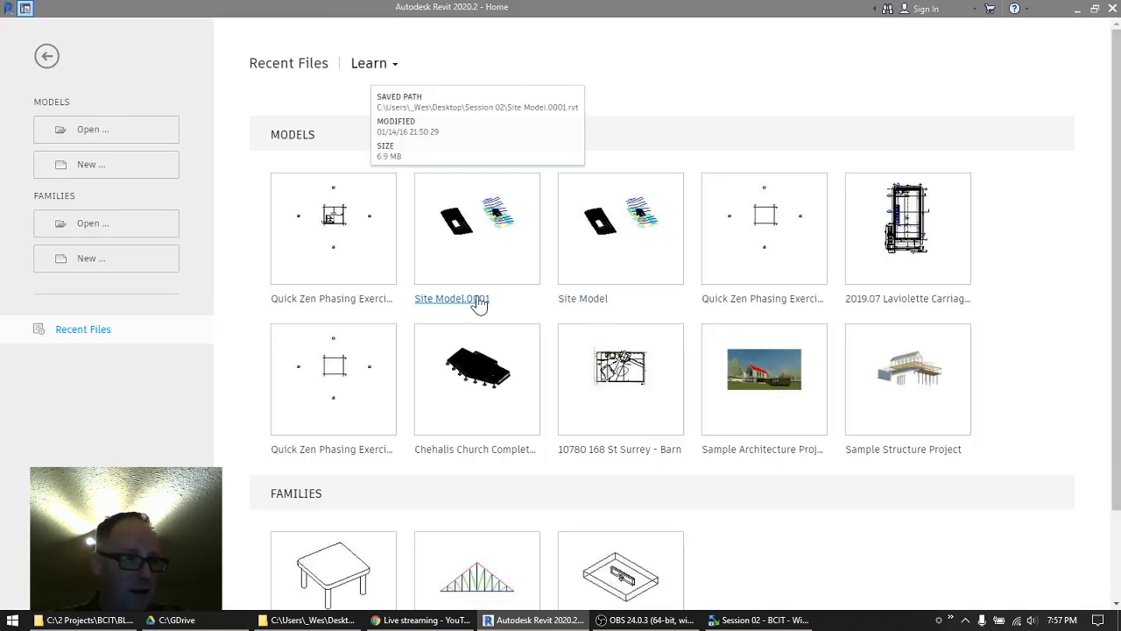
# - Switch to File Explorer and open the Quick Zen Phasing Exercise 2020 project from the Session 02 folder
pyautogui.click(312, 620)
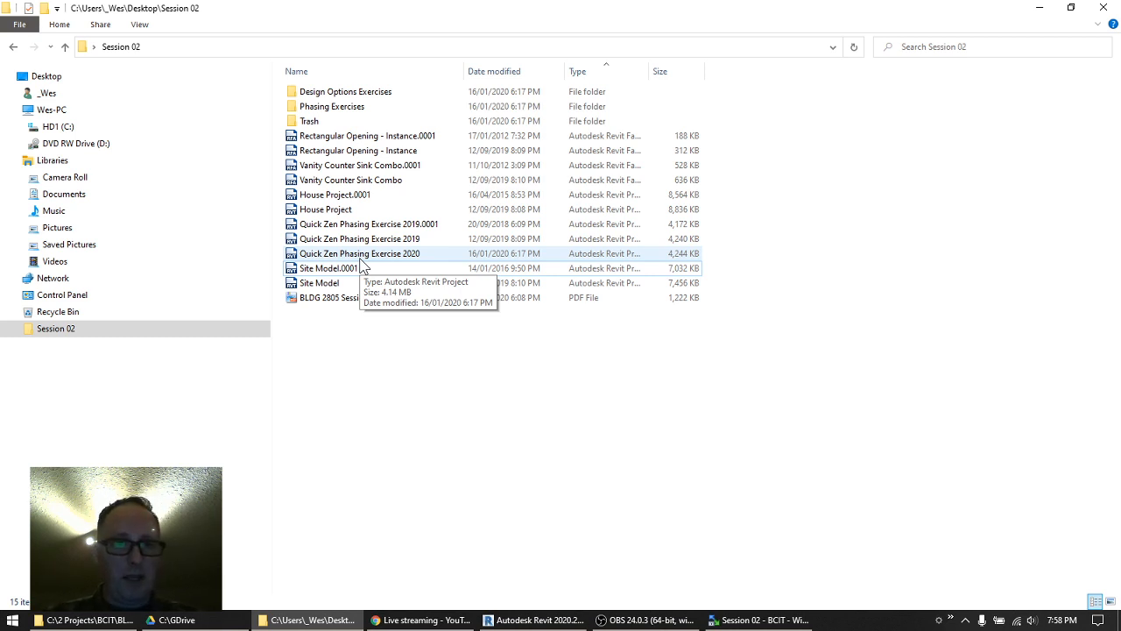
pyautogui.doubleClick(360, 258)
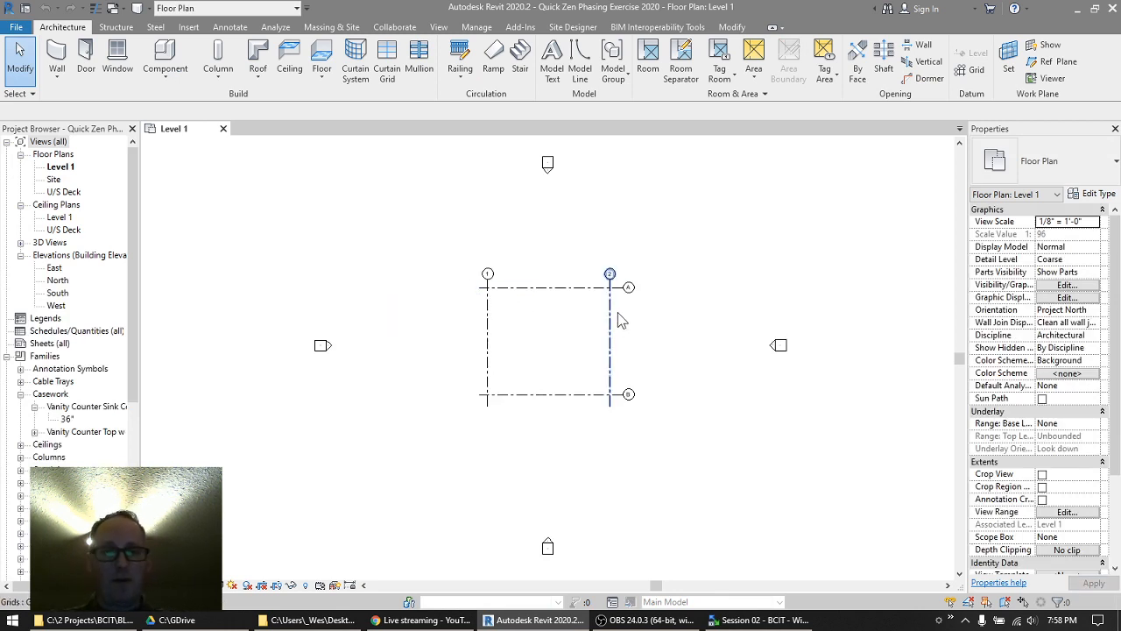
pyautogui.scroll(5, 619, 320)
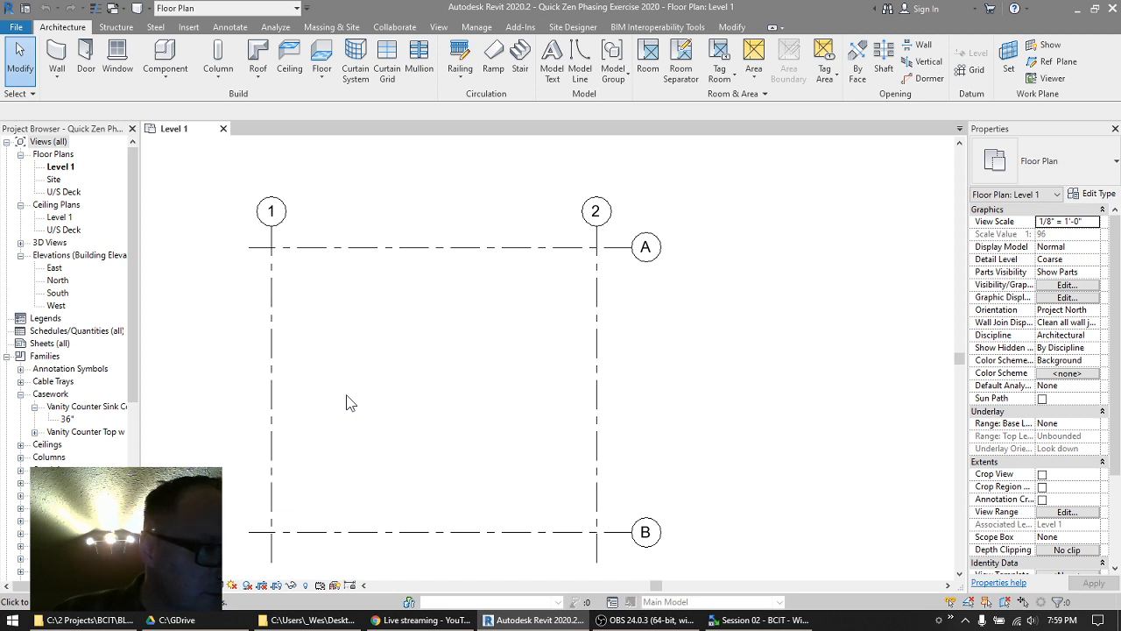
# - Duplicate the Level 1 floor plan view without detailing
pyautogui.rightClick(60, 167)
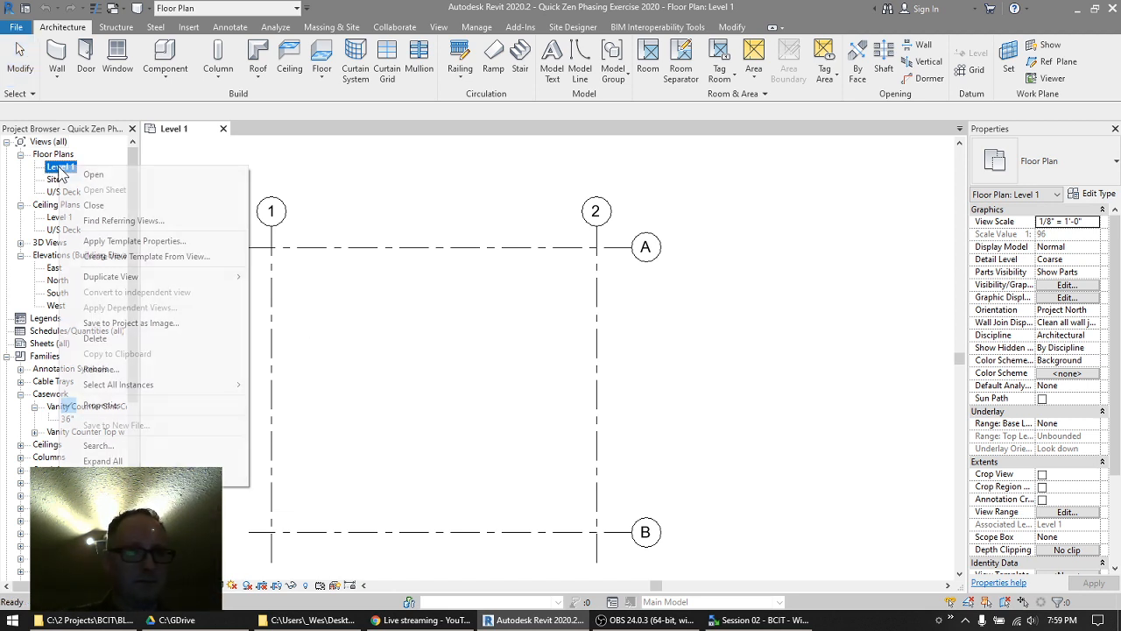
pyautogui.moveTo(150, 282)
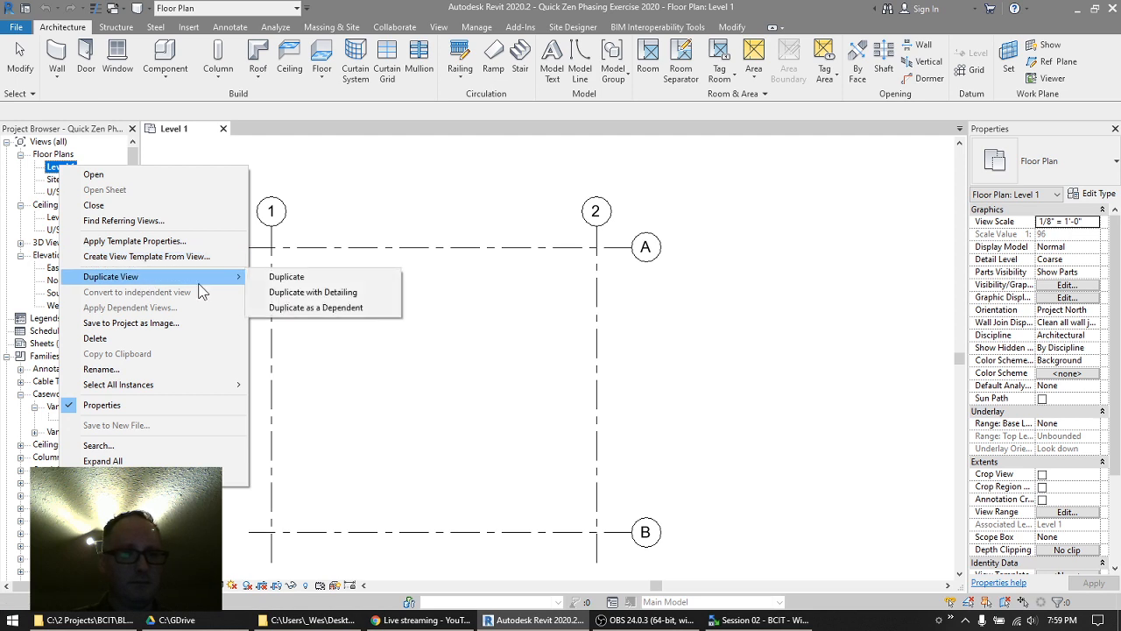
pyautogui.click(281, 280)
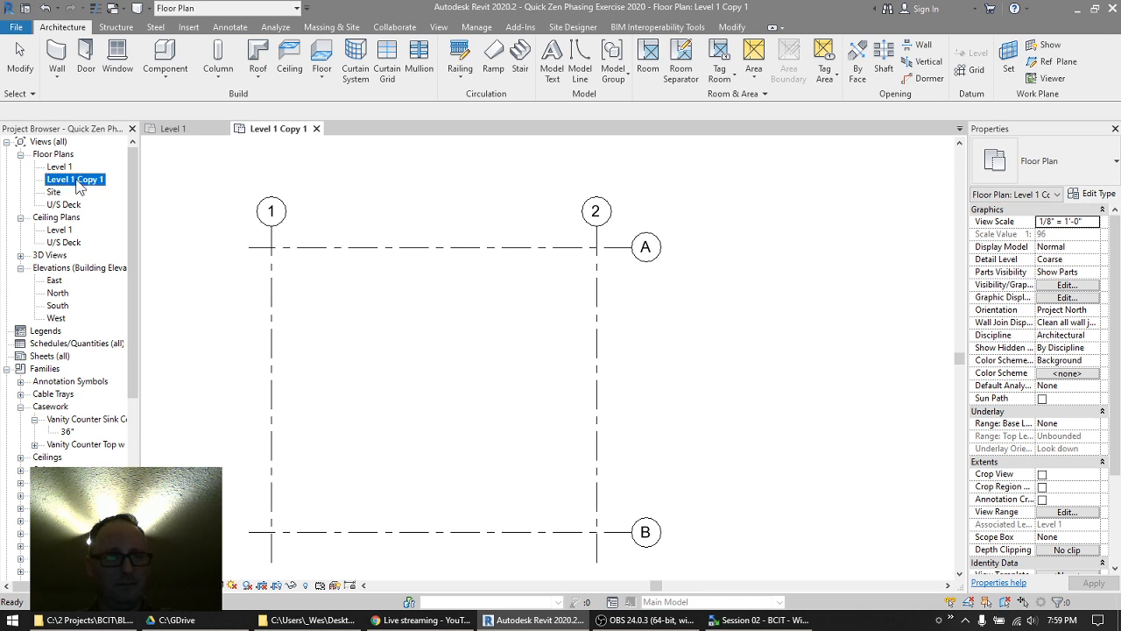
# - Rename the duplicated Level 1 floor plan view as Level 1 - Existing
pyautogui.click(79, 181)
pyautogui.click(79, 179)
pyautogui.moveTo(74, 179); pyautogui.dragTo(133, 183)
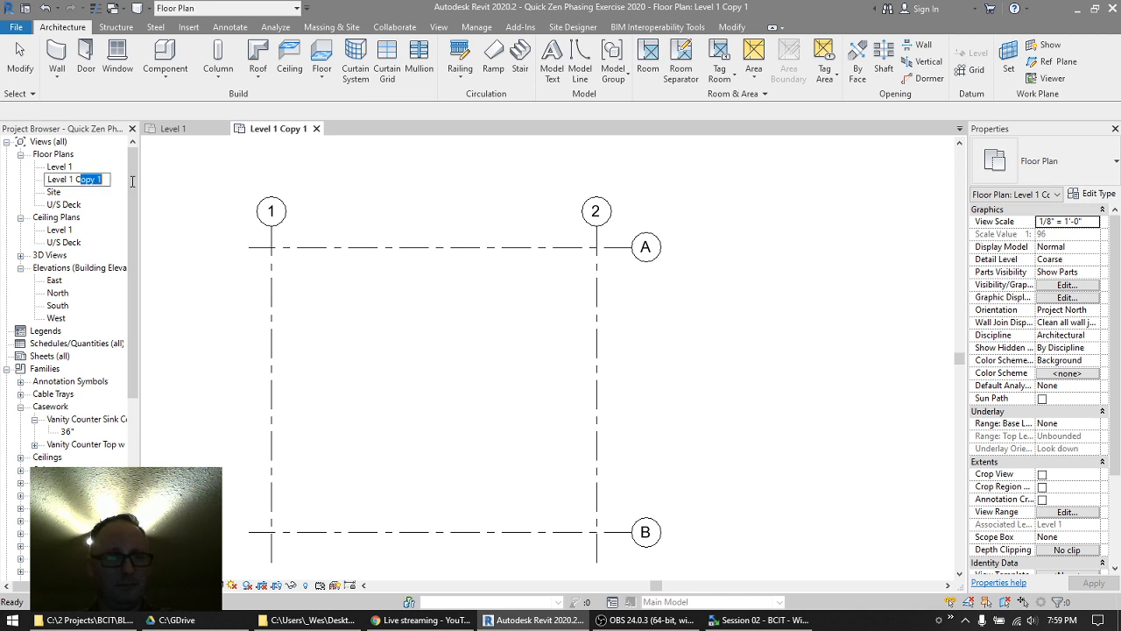
pyautogui.press('BackSpace')
pyautogui.write('- ')
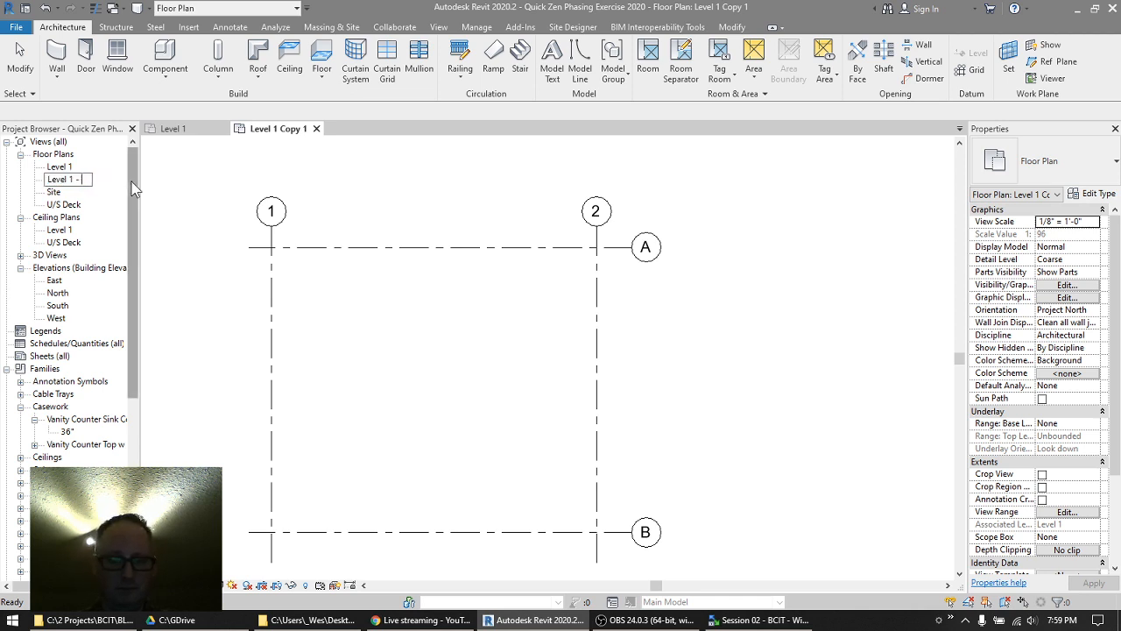
pyautogui.write('Exis')
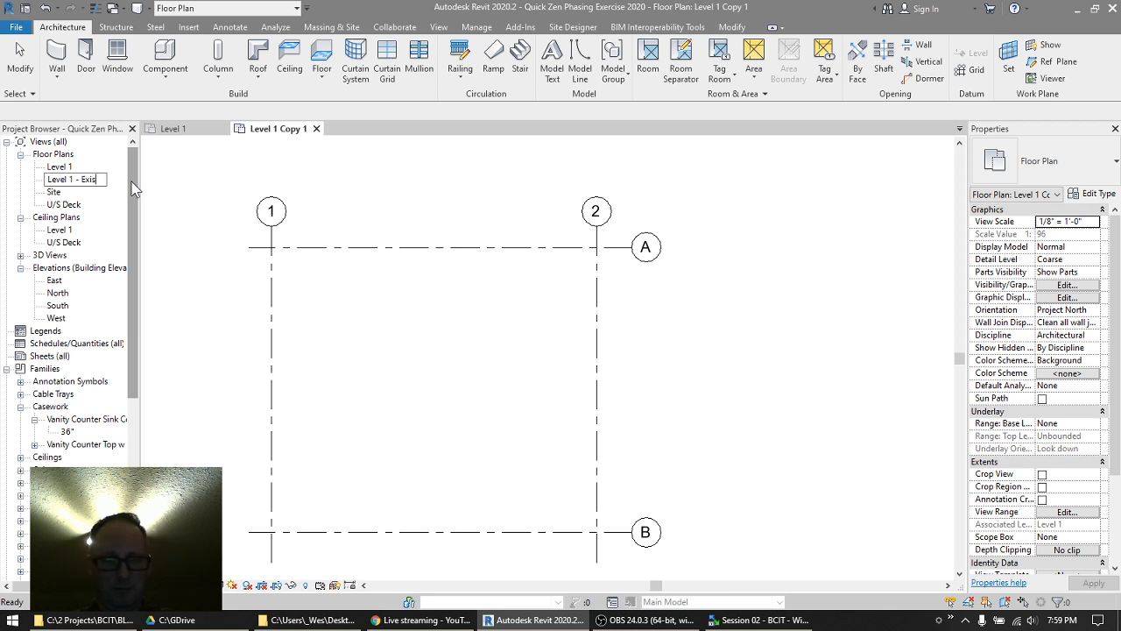
pyautogui.write('ting')
pyautogui.press('Return')
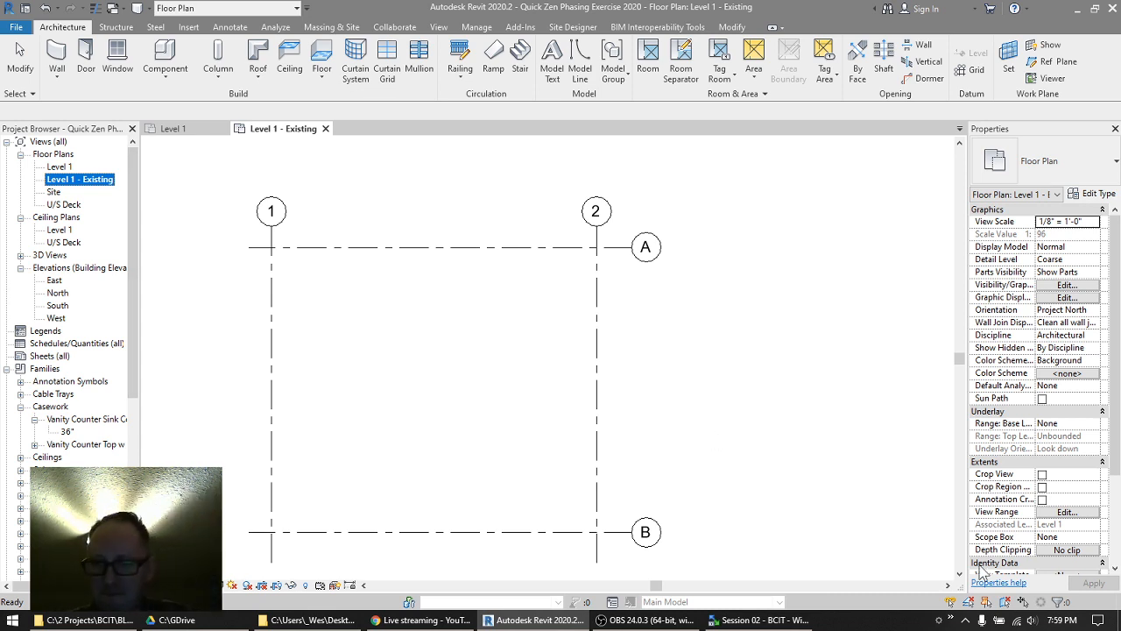
# - Set the phase of the Level 1 - Existing view to Existing
pyautogui.click(1115, 559)
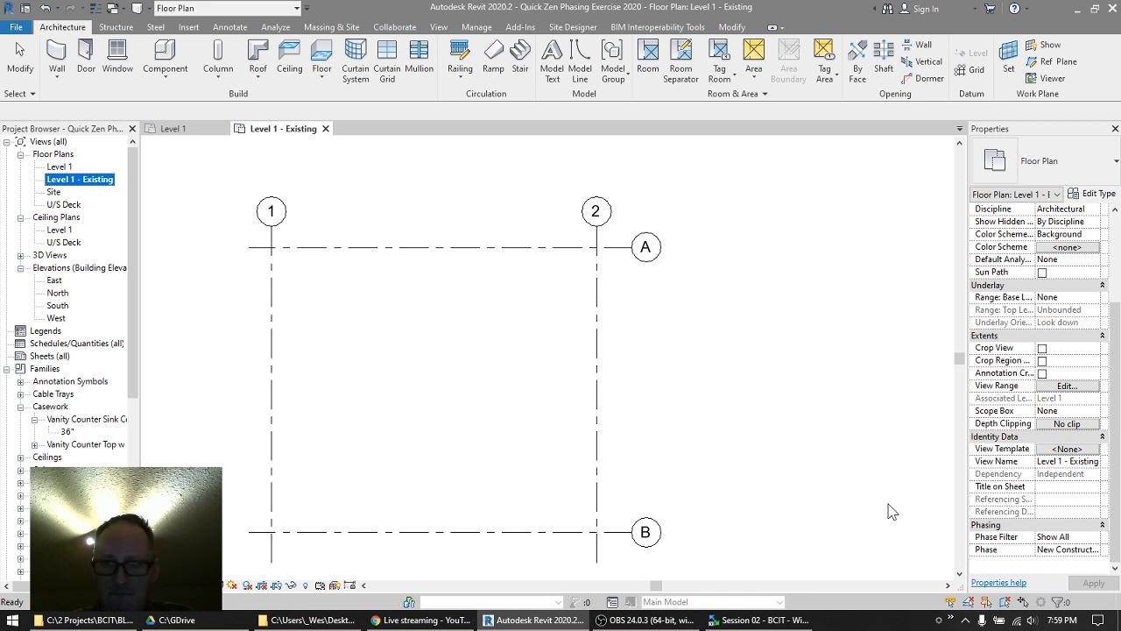
pyautogui.click(1095, 550)
pyautogui.click(1095, 550)
pyautogui.click(1060, 564)
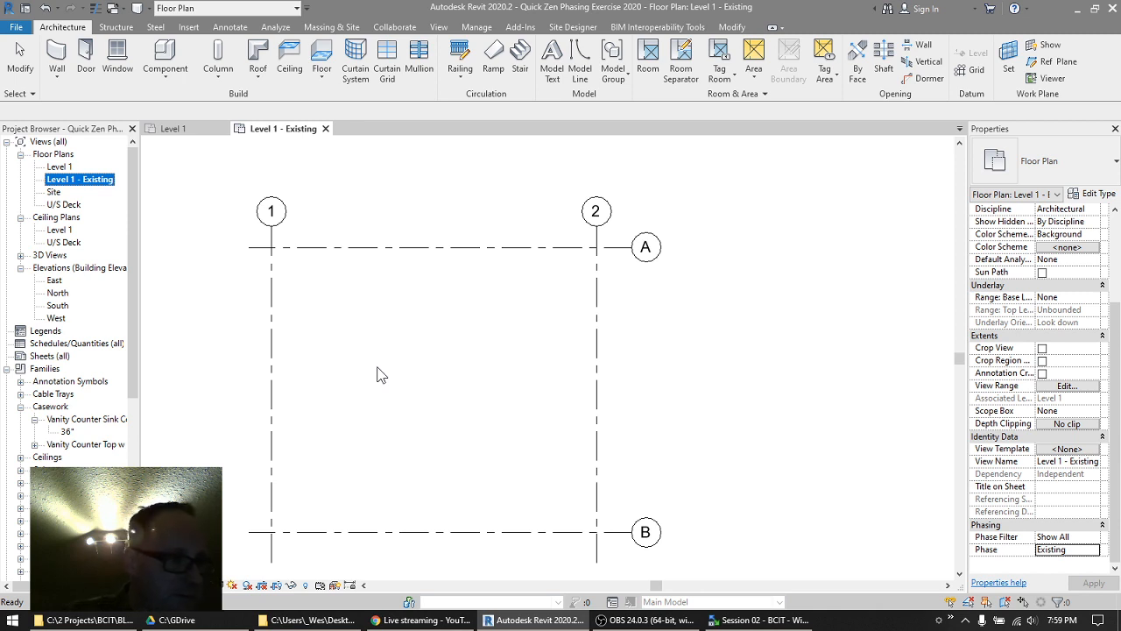
# - Start the Wall command with the Exterior - EIFS on Mtl. Stud basic wall type
pyautogui.click(57, 54)
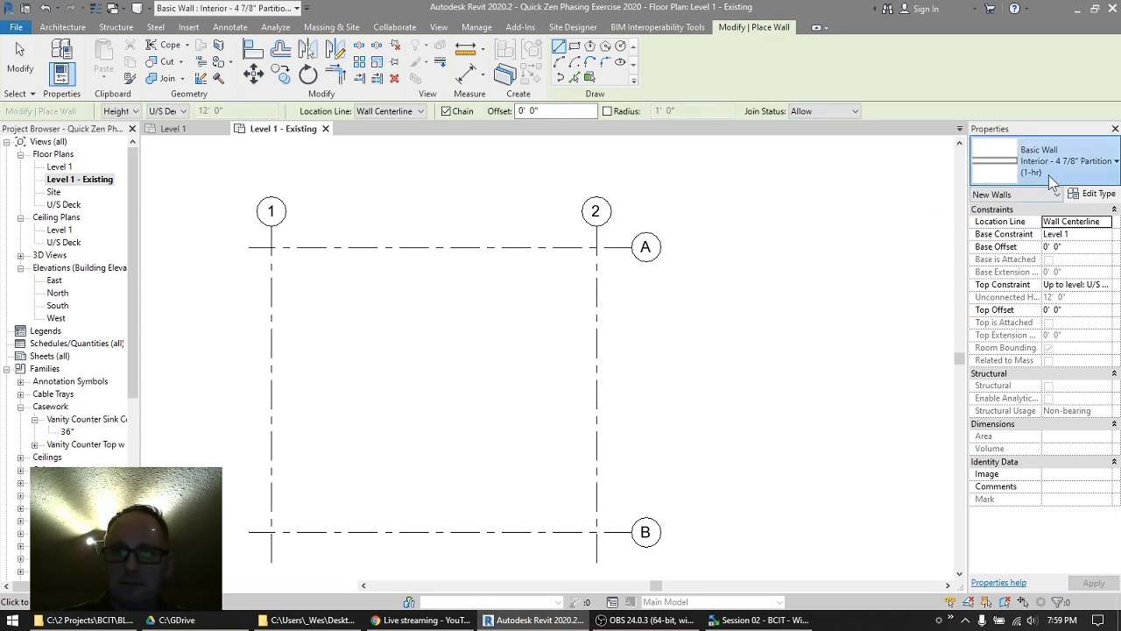
pyautogui.click(1053, 175)
pyautogui.scroll(6, 1039, 293)
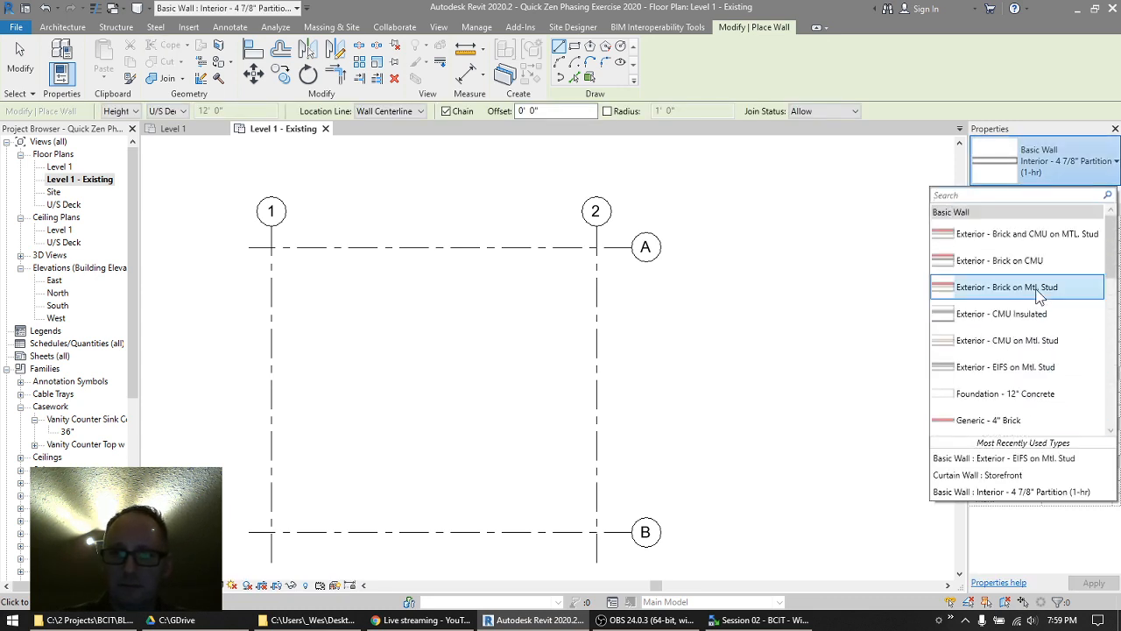
pyautogui.moveTo(1037, 372)
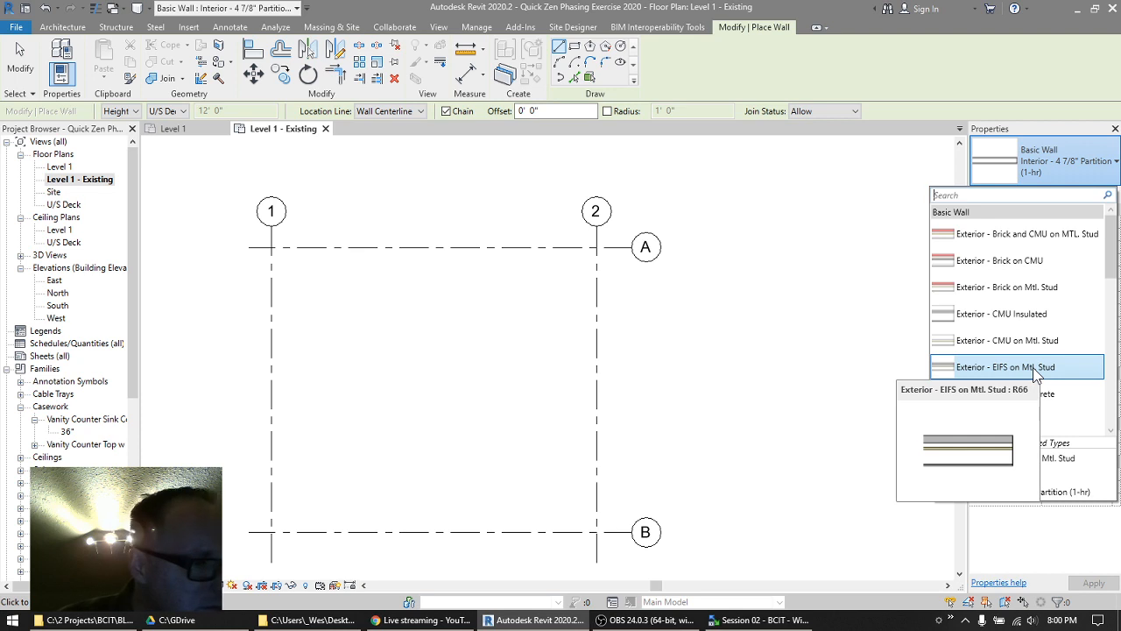
pyautogui.click(1035, 369)
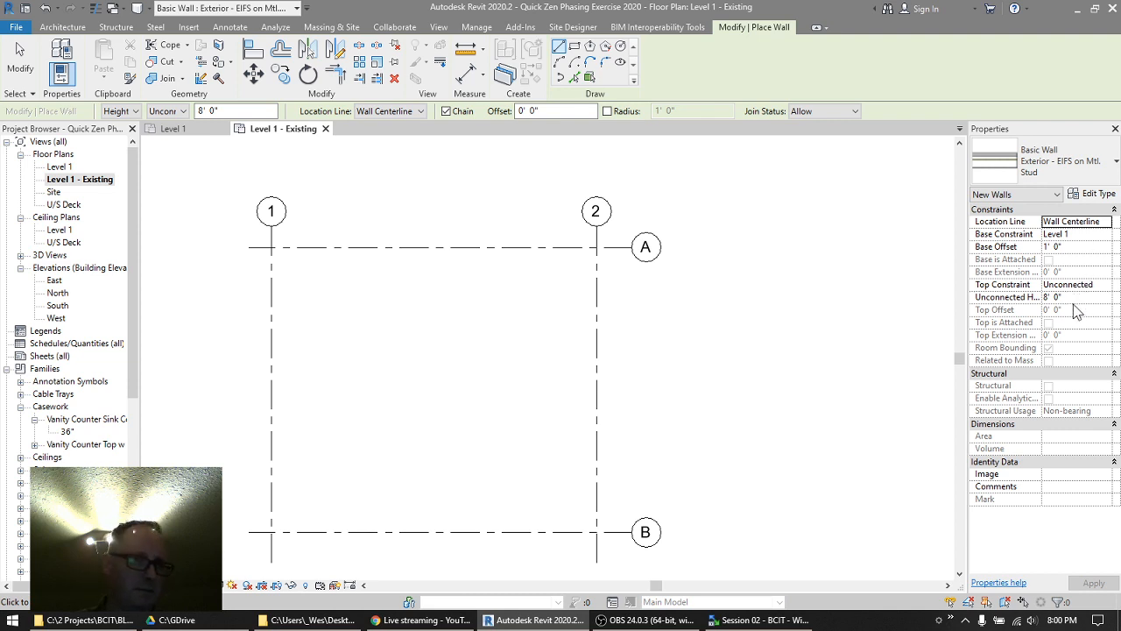
# - Set the new walls' base offset to 0 and their top constraint to Up to level: U/S Deck
pyautogui.click(1100, 247)
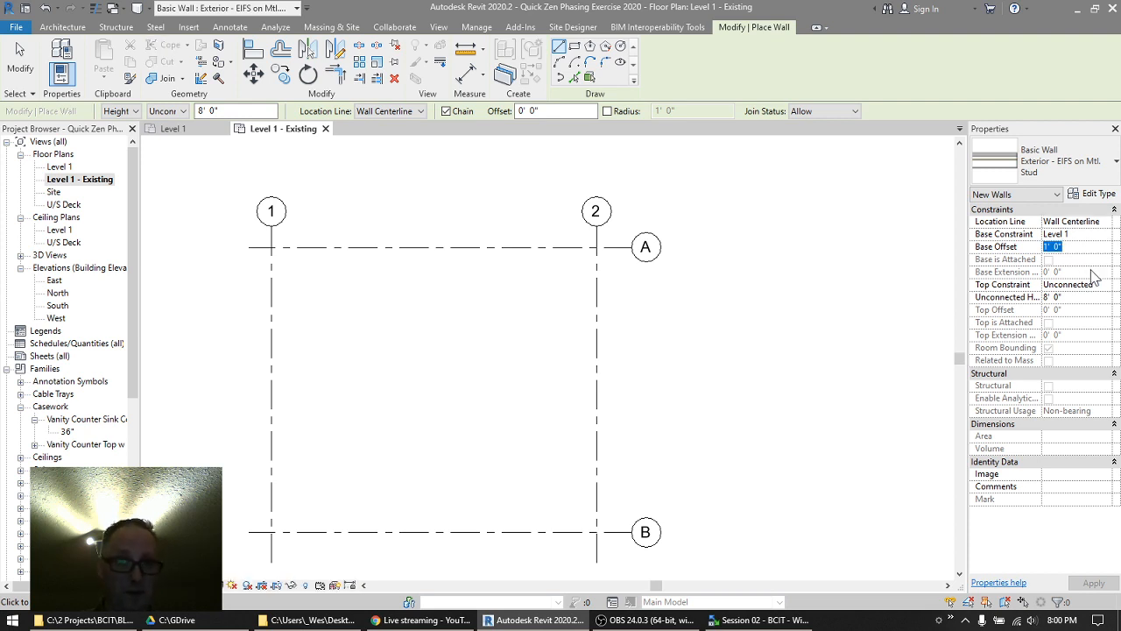
pyautogui.write('0')
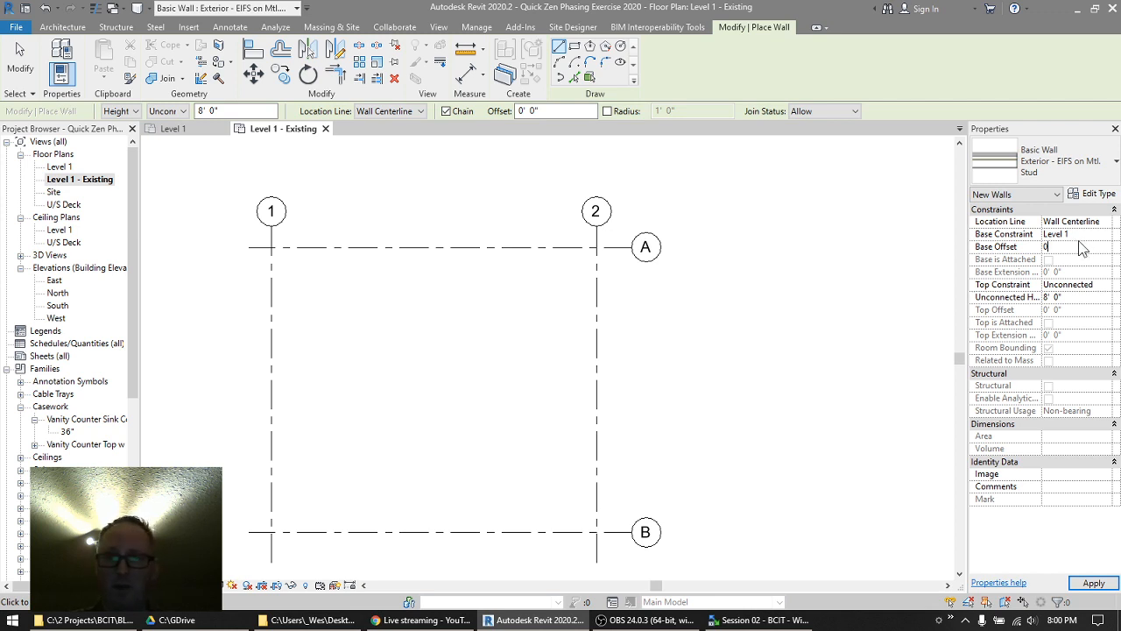
pyautogui.click(1108, 286)
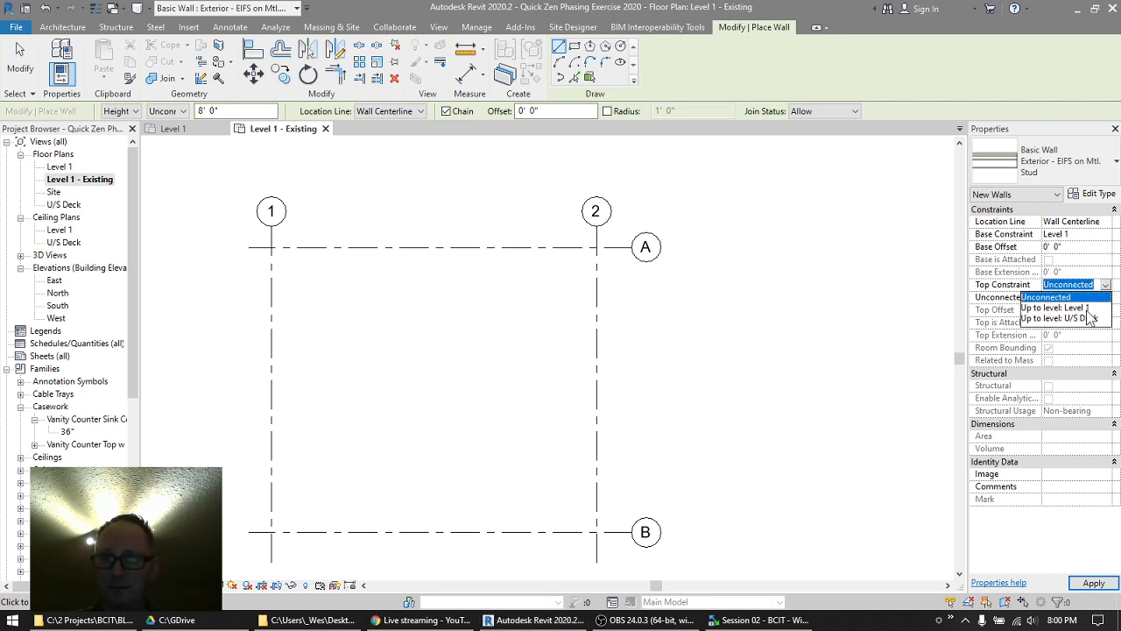
pyautogui.click(1088, 319)
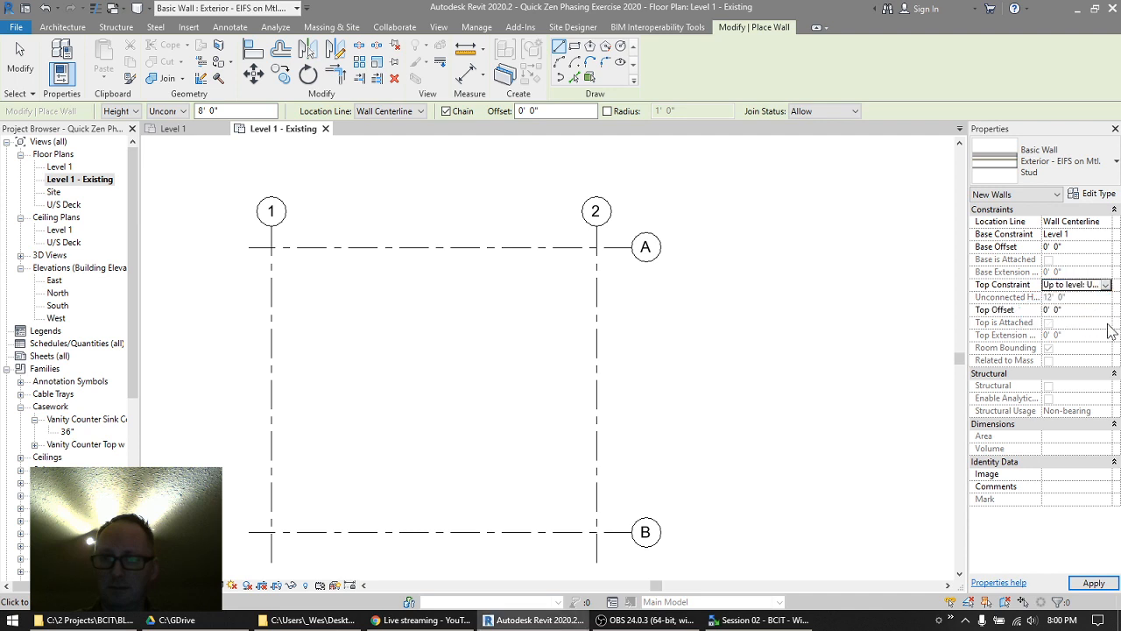
# - Draw a rectangle of exterior walls from grid intersection 1/A to 2/B with the location line at Core Face: Exterior
pyautogui.click(411, 112)
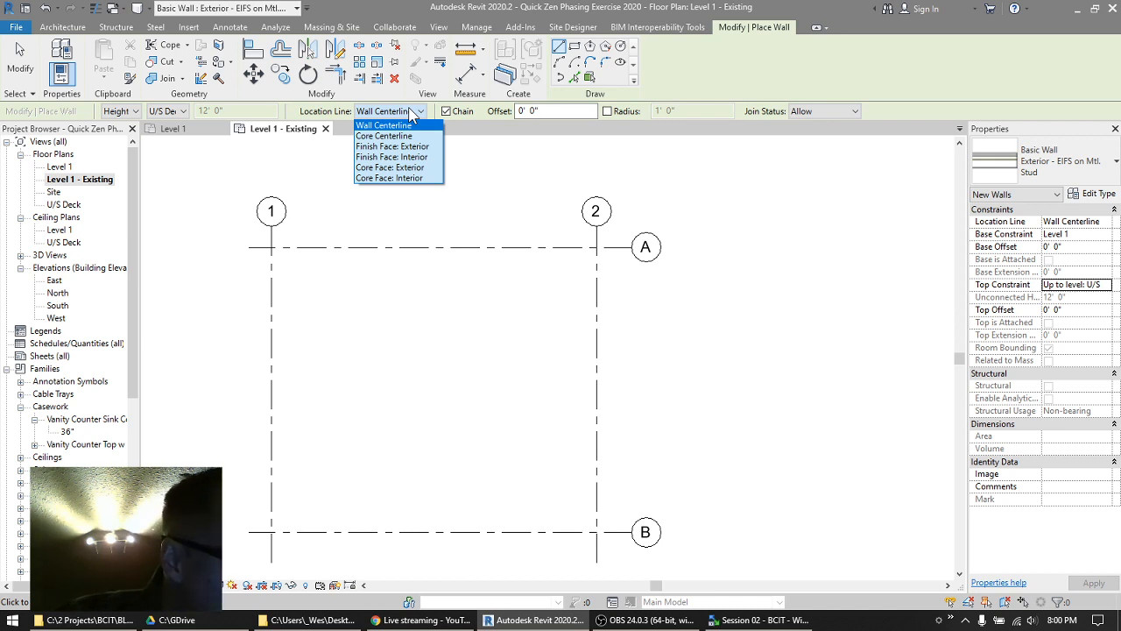
pyautogui.click(432, 167)
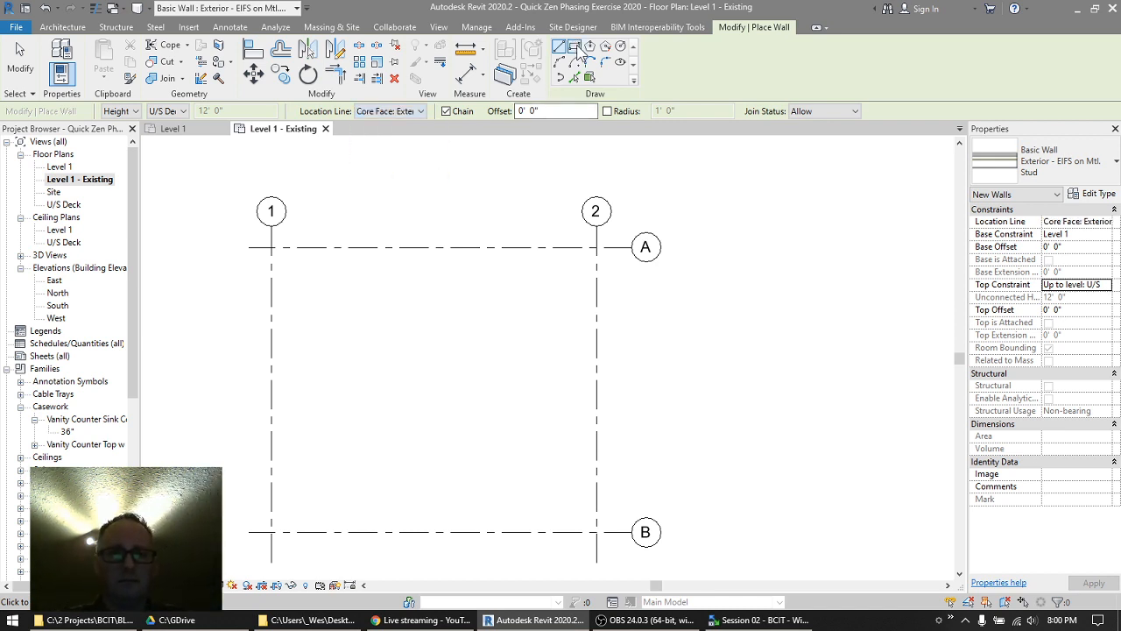
pyautogui.click(575, 46)
pyautogui.click(272, 248)
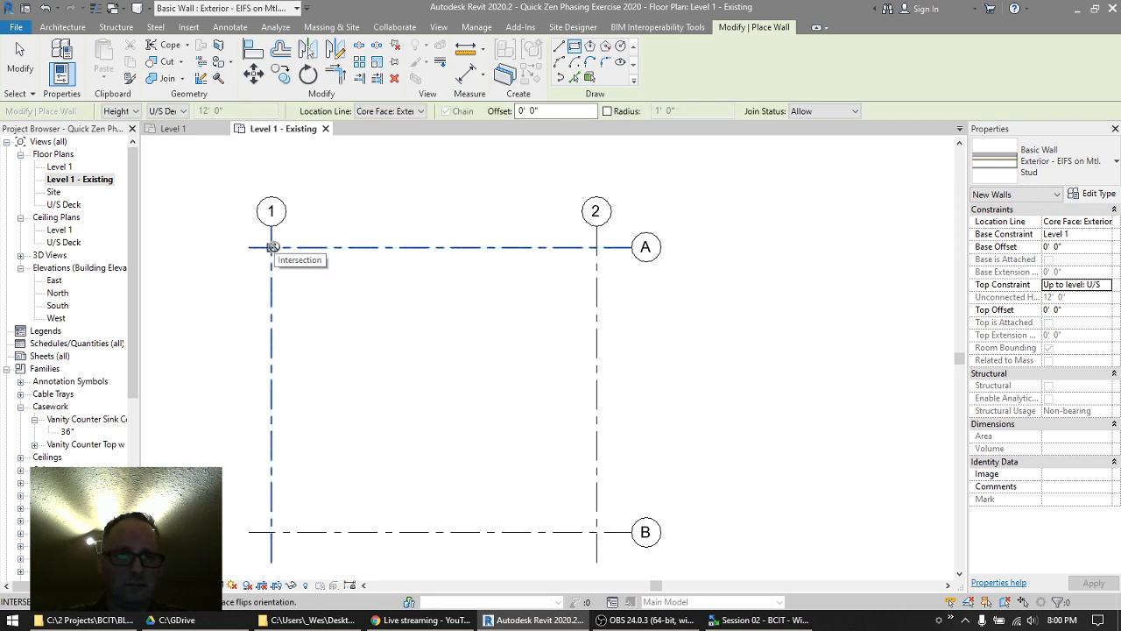
pyautogui.click(596, 531)
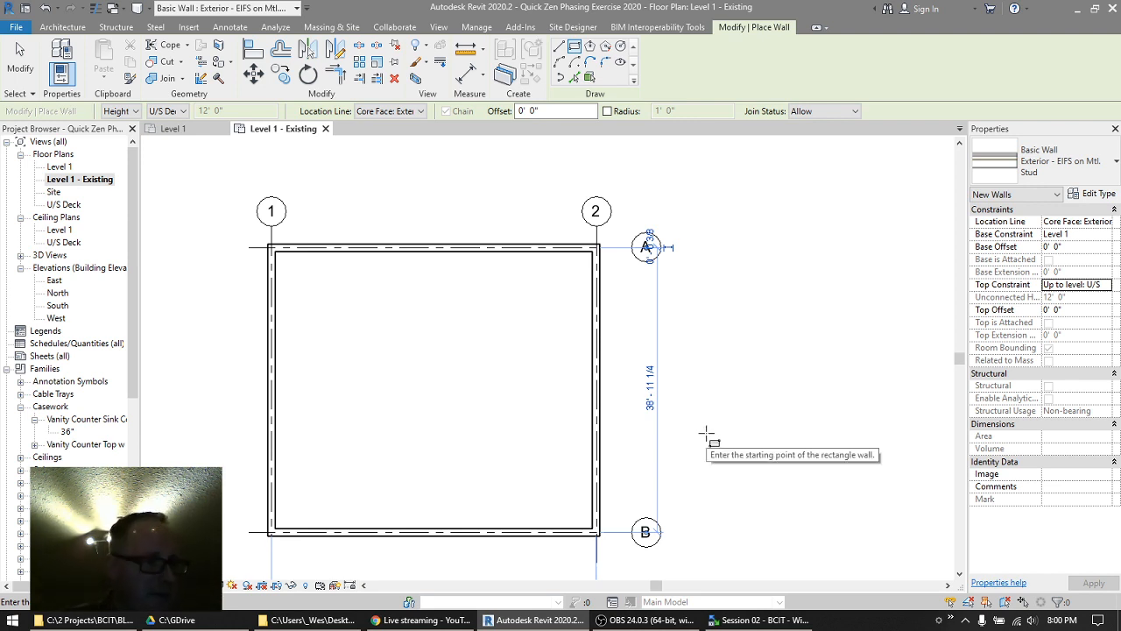
# - Change the type for new walls to the Interior - 5" Partition (2-hr) basic wall
pyautogui.click(46, 29)
pyautogui.click(1070, 168)
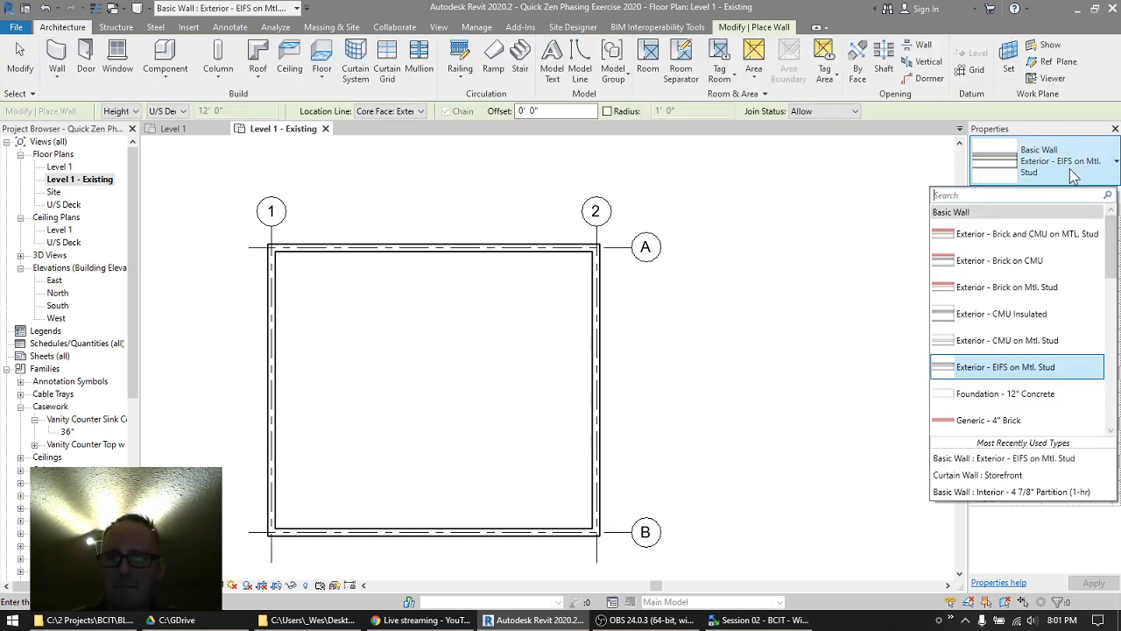
pyautogui.scroll(-3, 1042, 355)
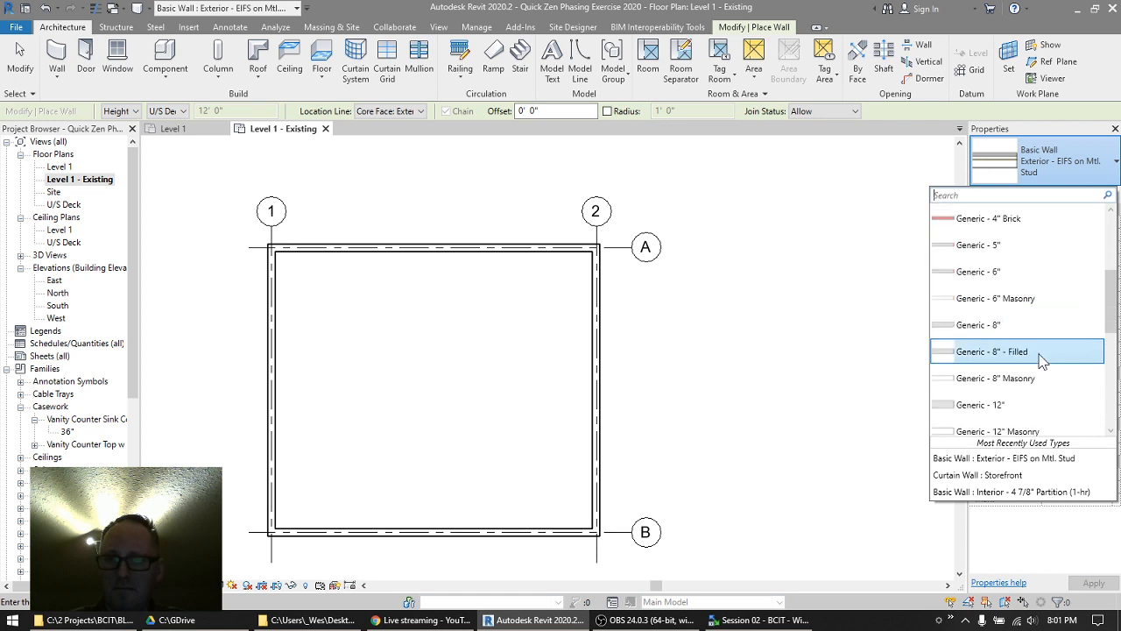
pyautogui.scroll(-3, 1042, 359)
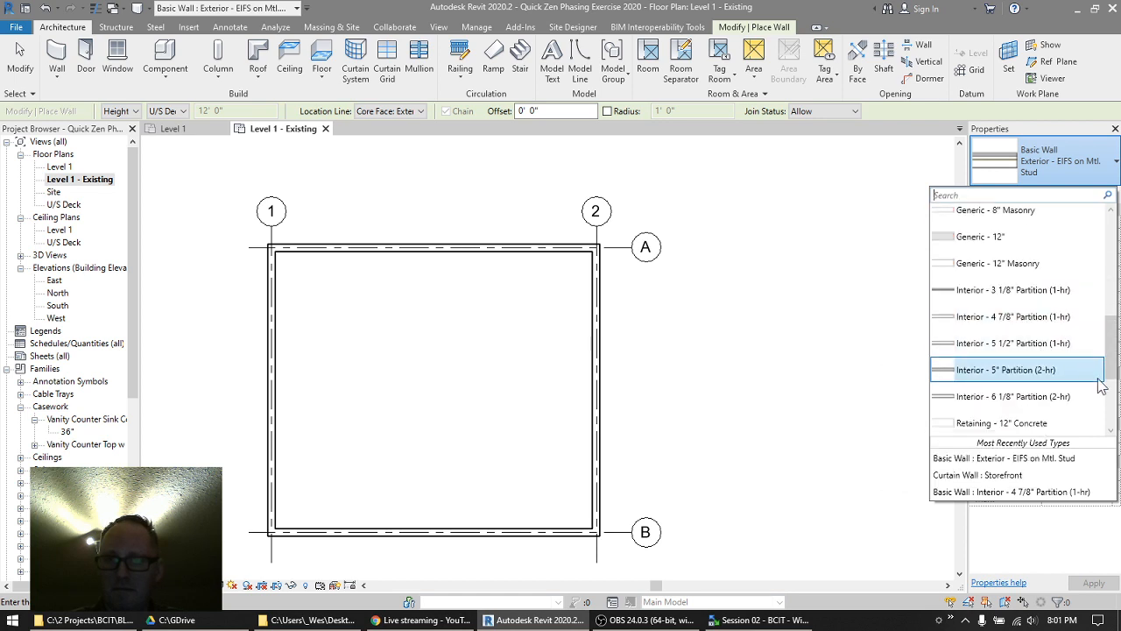
pyautogui.click(1002, 376)
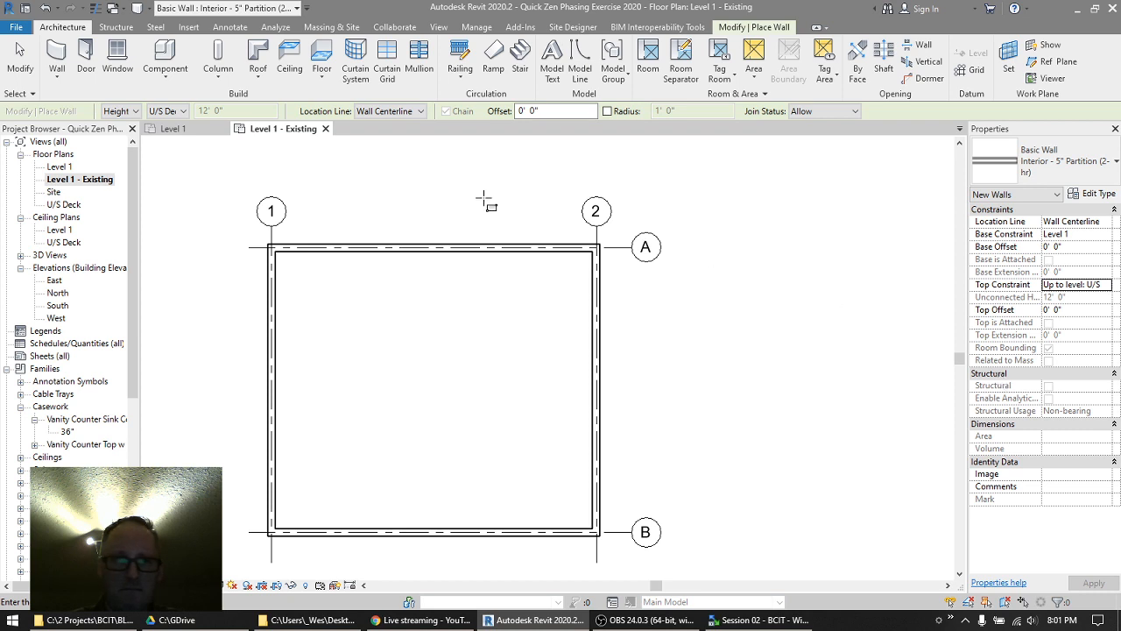
pyautogui.click(435, 532)
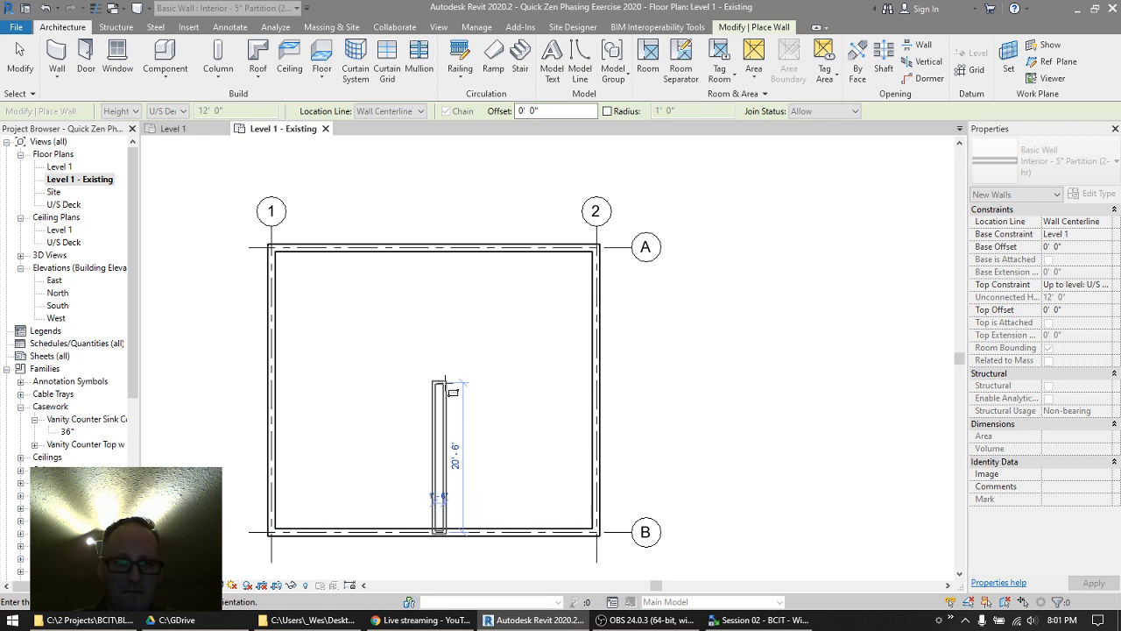
pyautogui.click(433, 198)
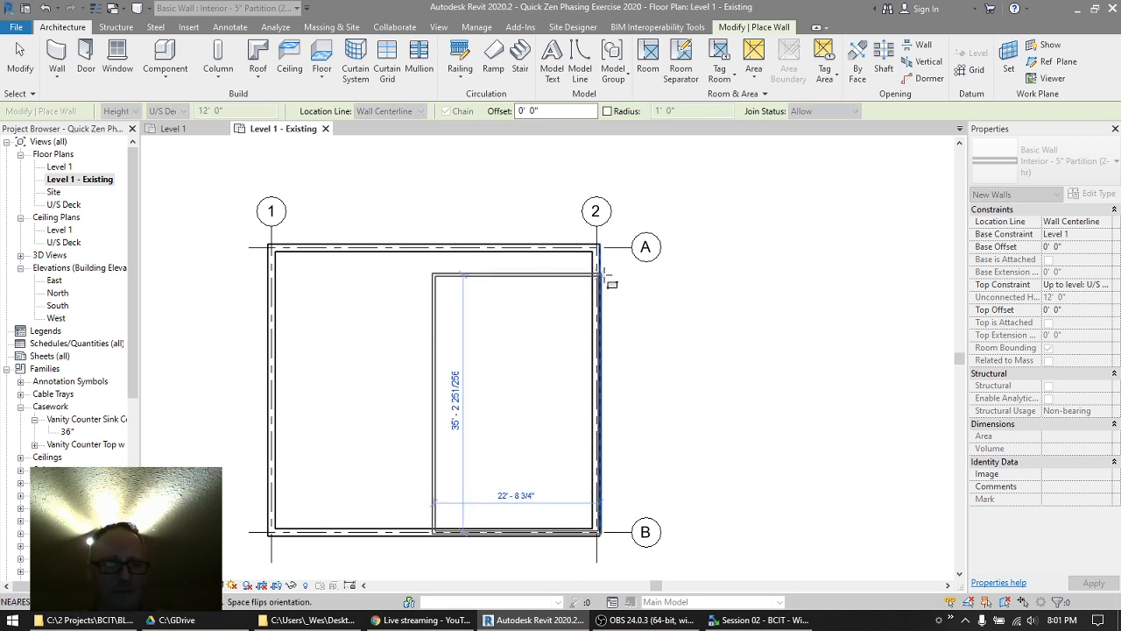
pyautogui.press('Escape')
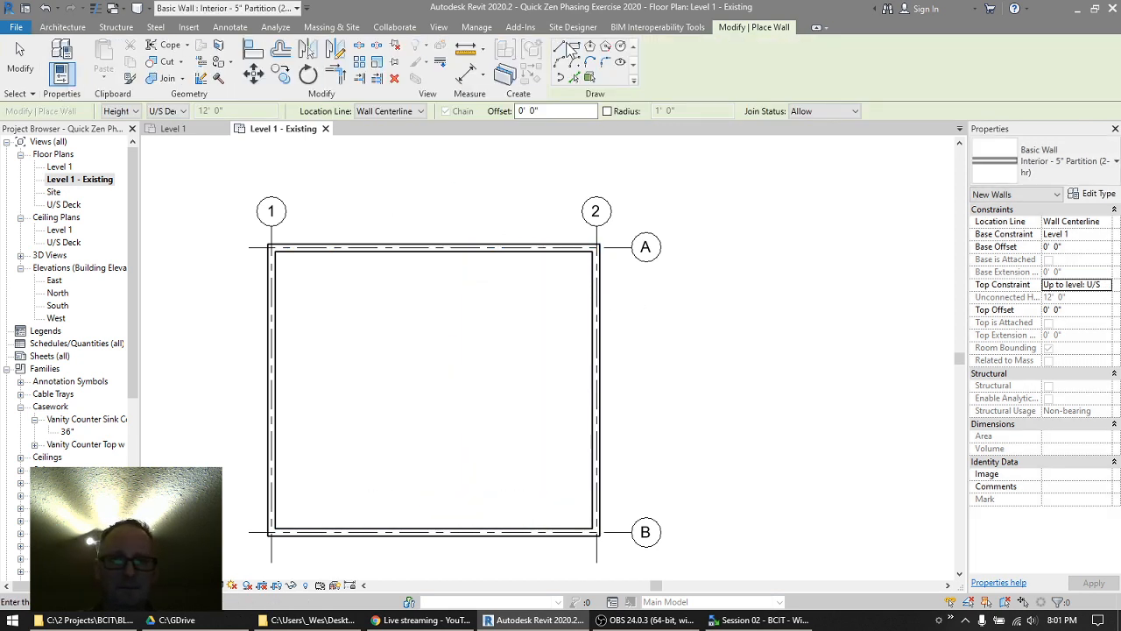
# - Draw a straight vertical partition midway between grids 1 and 2, from the grid B wall to the grid A wall
pyautogui.click(558, 46)
pyautogui.click(435, 529)
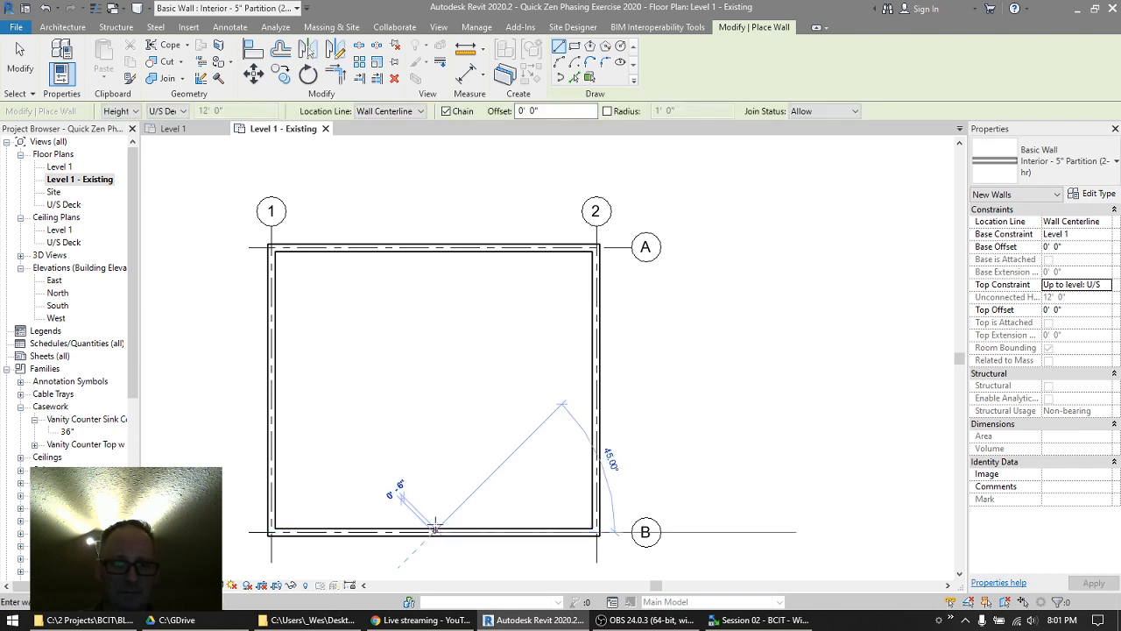
pyautogui.click(434, 248)
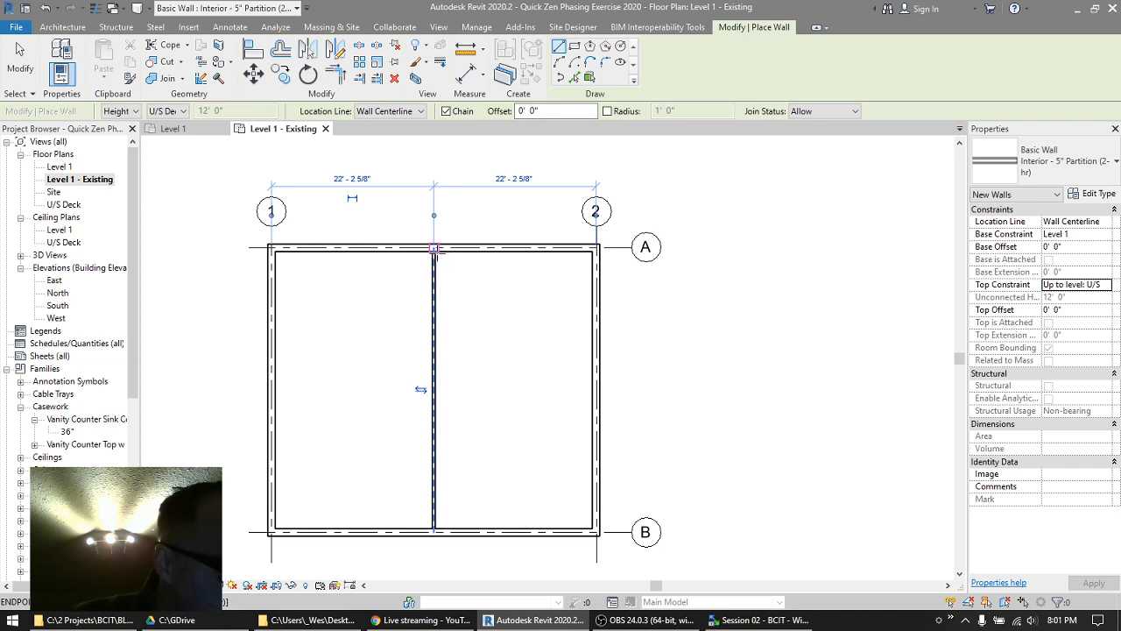
pyautogui.click(435, 248)
pyautogui.press('Escape')
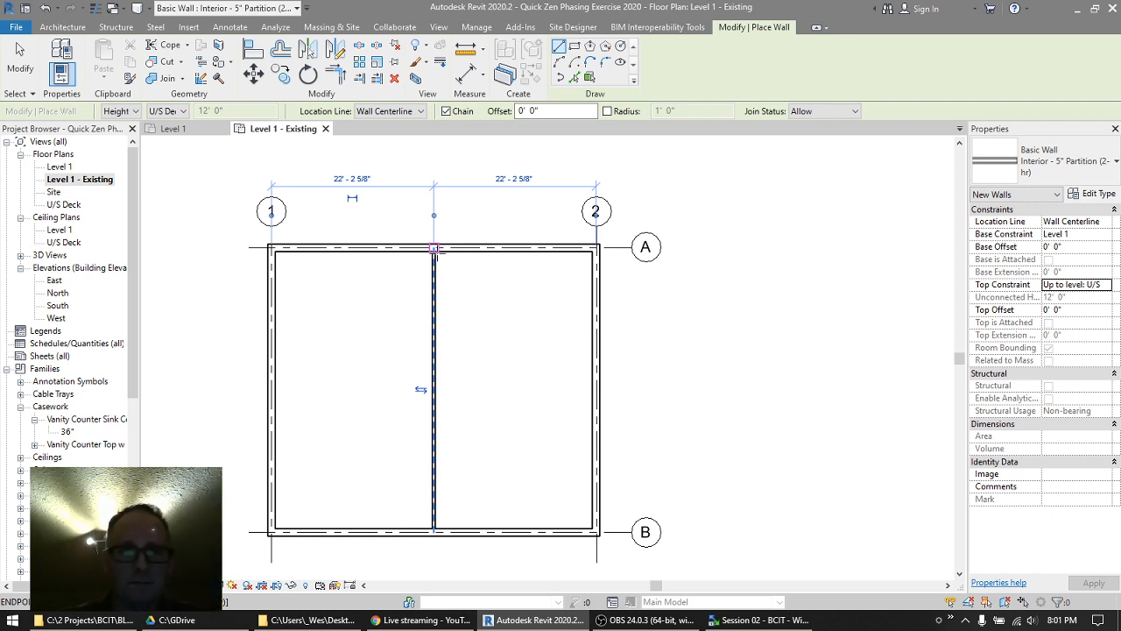
# - Draw three partitions enclosing a room about 6'-0" by 5'-6" on the central partition's grid 1 side, about 14'-0" below grid A
pyautogui.scroll(4, 421, 391)
pyautogui.moveTo(370, 333); pyautogui.dragTo(514, 396, button='middle')
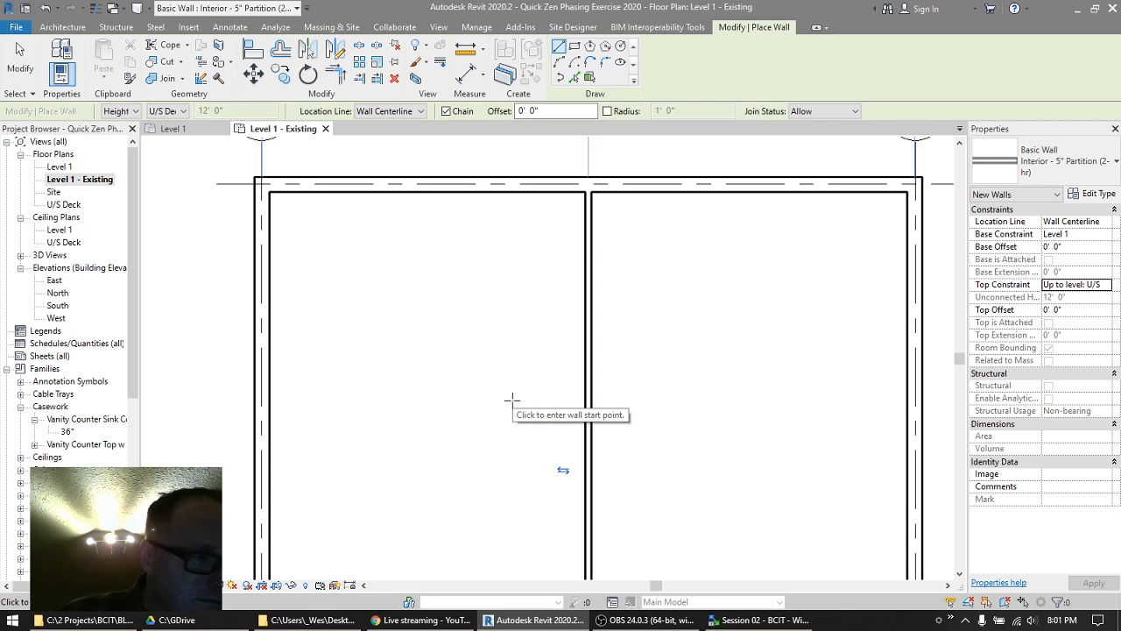
pyautogui.scroll(-2, 514, 401)
pyautogui.click(562, 392)
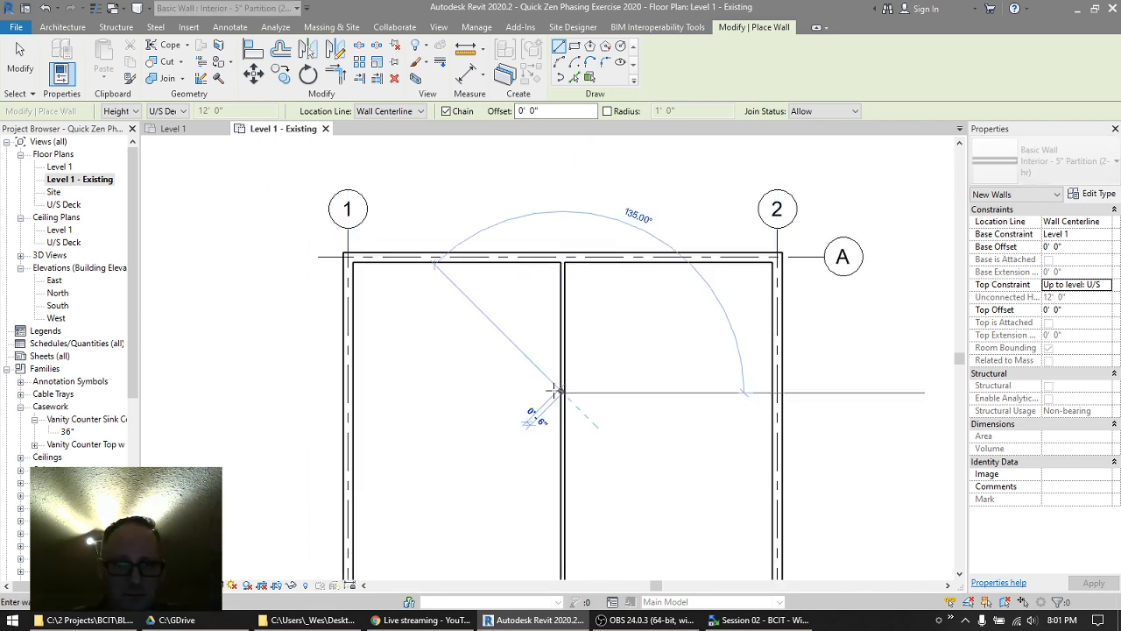
pyautogui.scroll(2, 529, 394)
pyautogui.scroll(1, 529, 392)
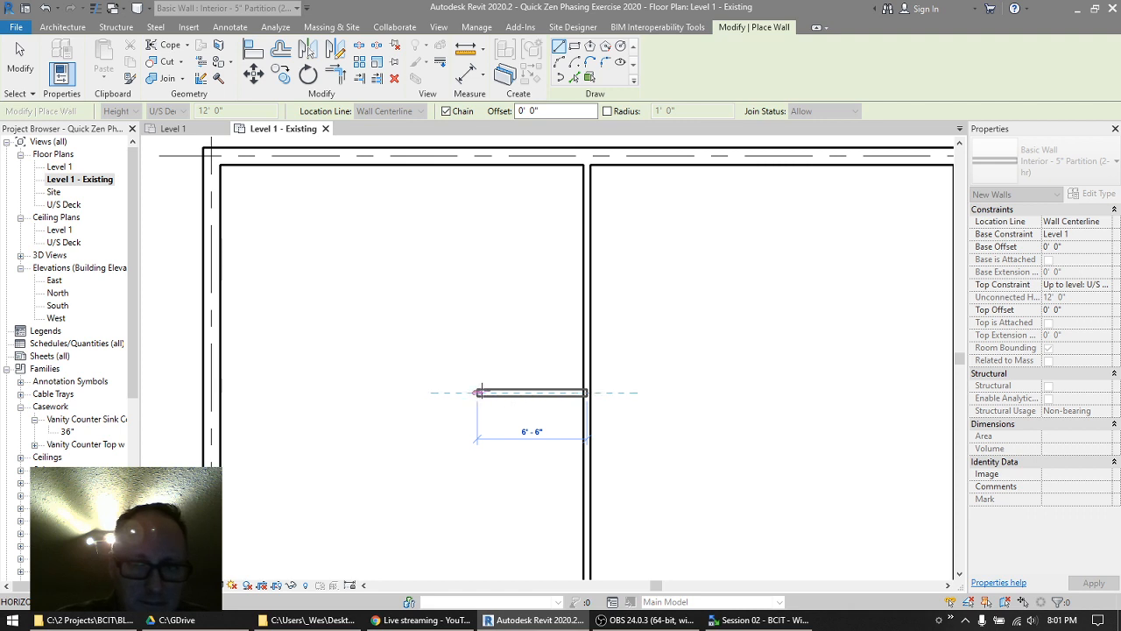
pyautogui.click(487, 392)
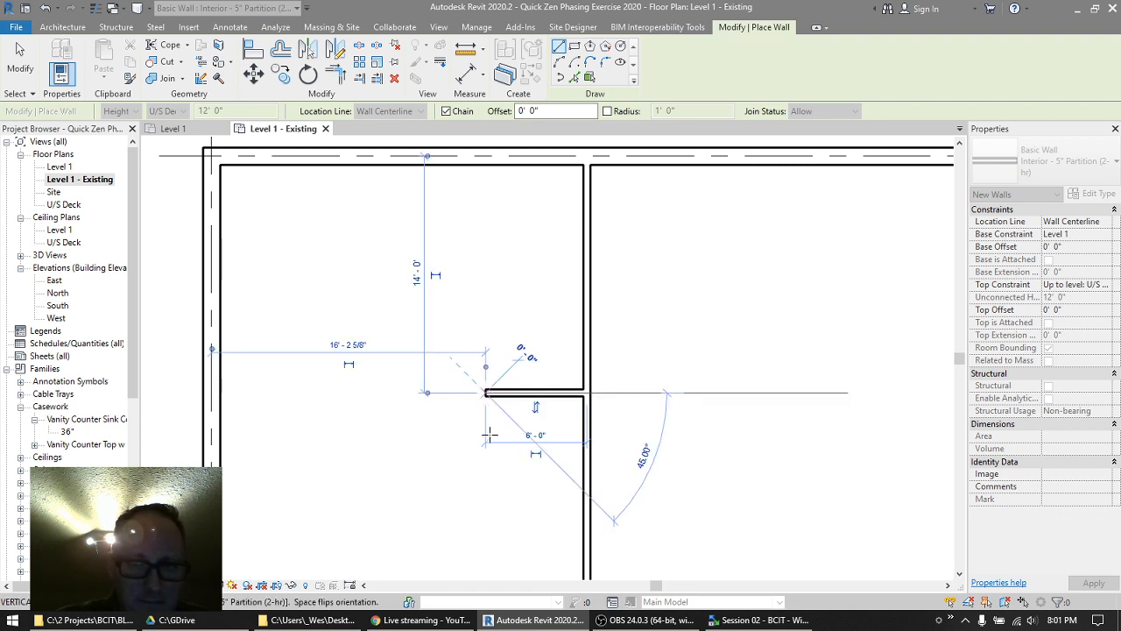
pyautogui.click(484, 484)
pyautogui.click(585, 486)
pyautogui.press('Escape')
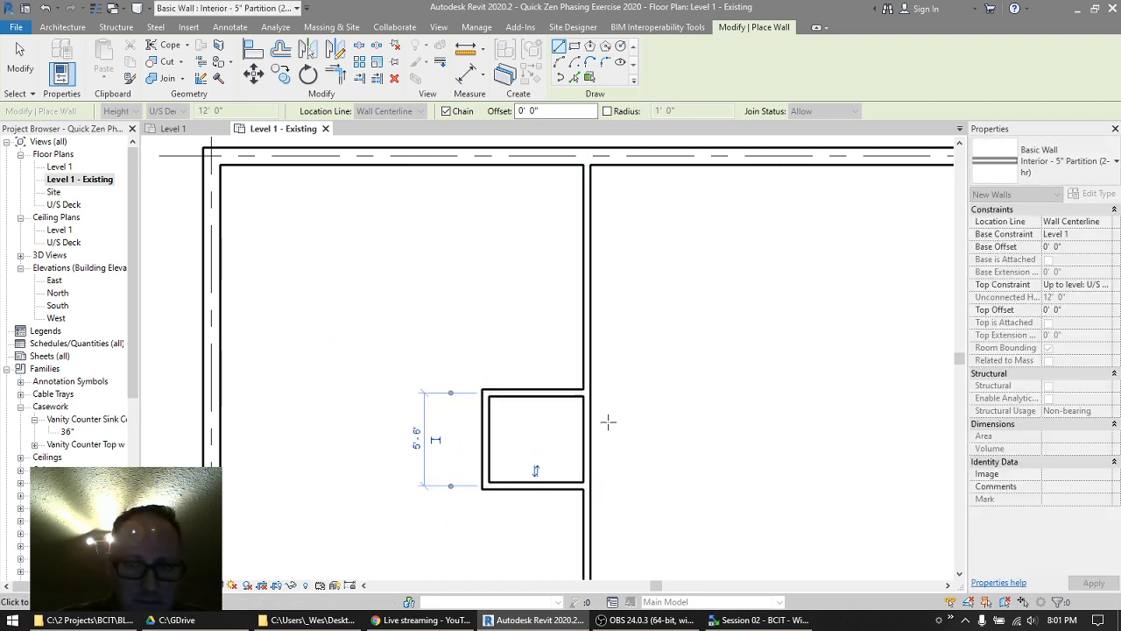
# - Draw three partitions enclosing a matching 6'-0" by 5'-6" room on the central partition's grid 2 side, aligned with the existing room
pyautogui.click(589, 391)
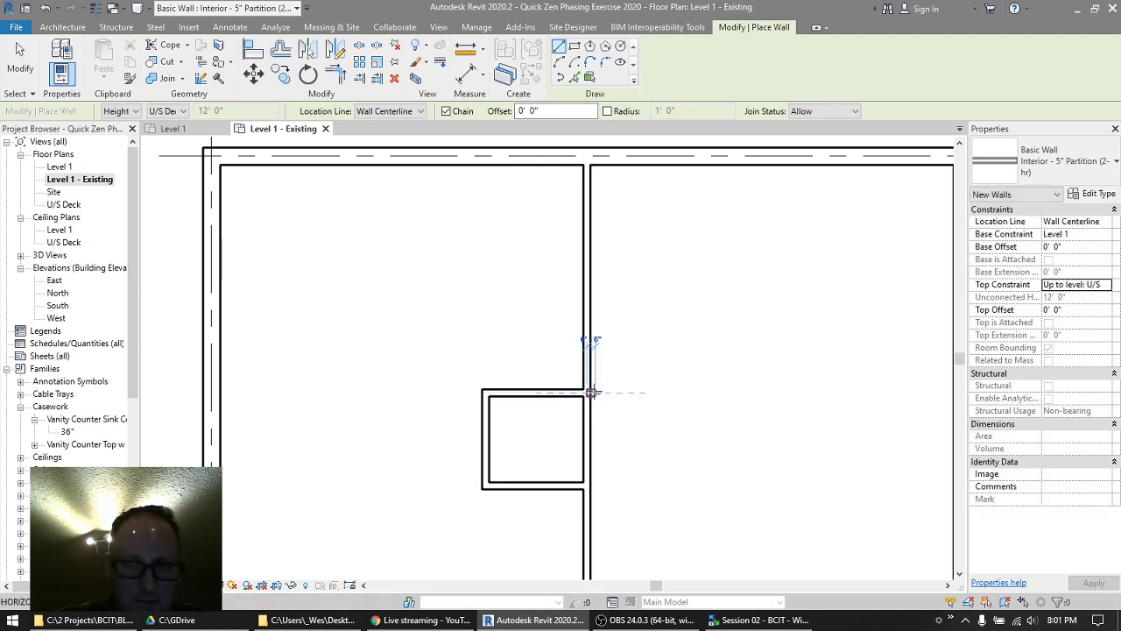
pyautogui.click(687, 392)
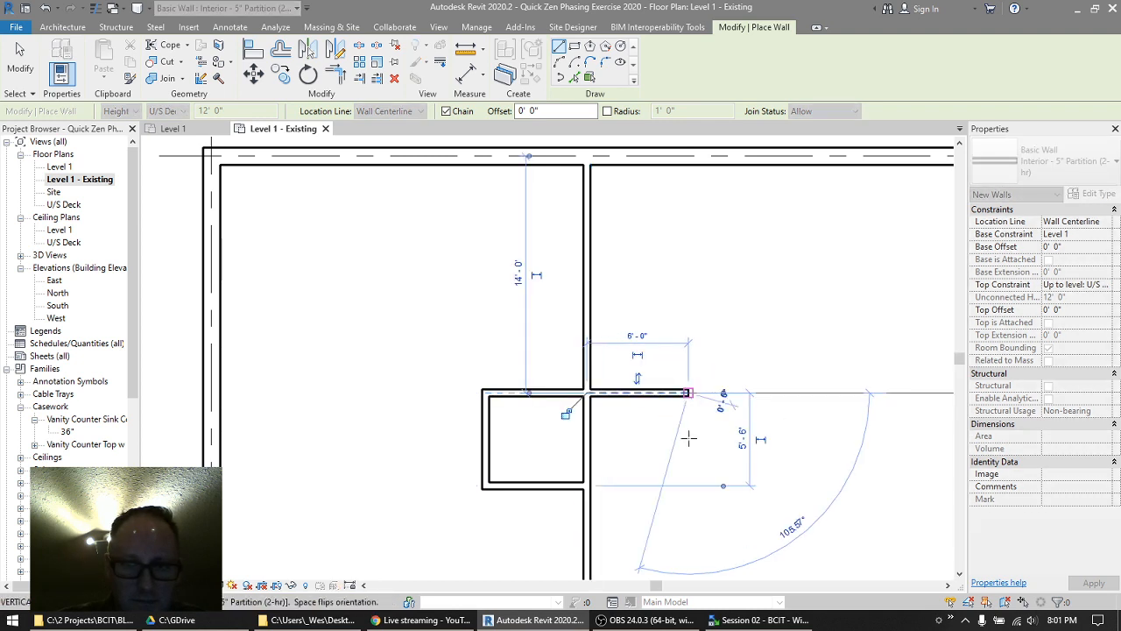
pyautogui.click(688, 483)
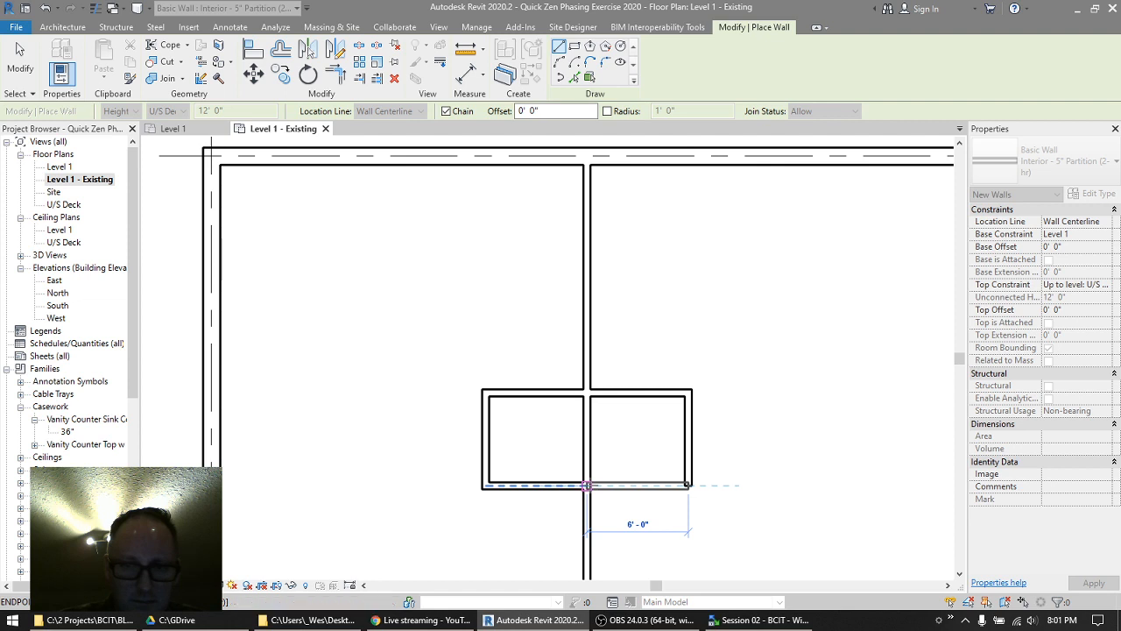
pyautogui.click(586, 485)
pyautogui.press('Escape')
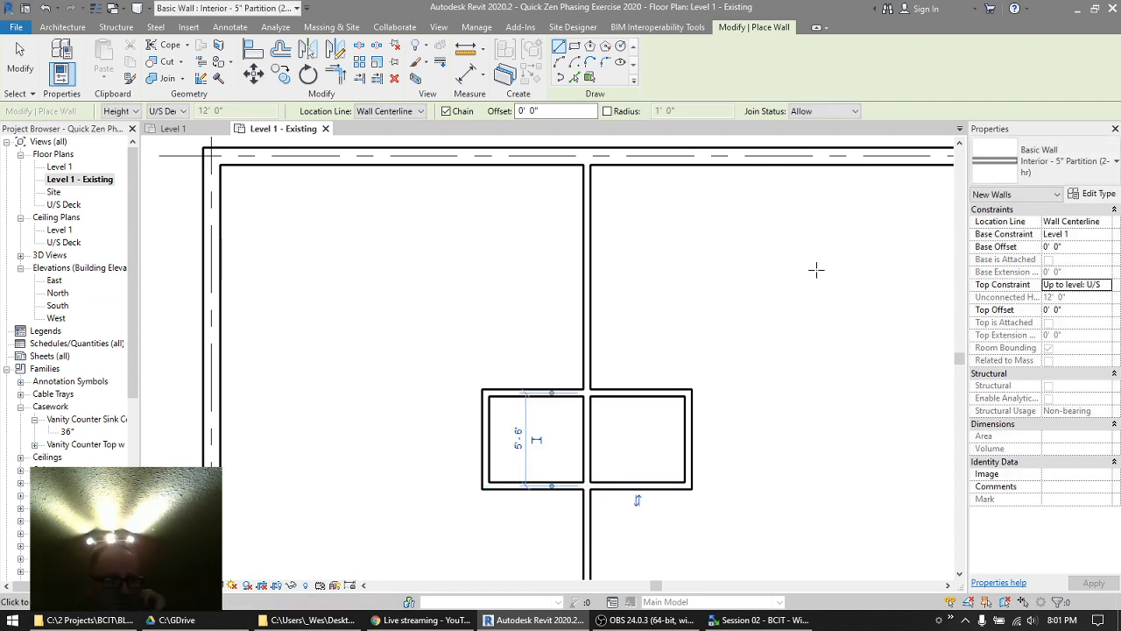
pyautogui.press('Escape')
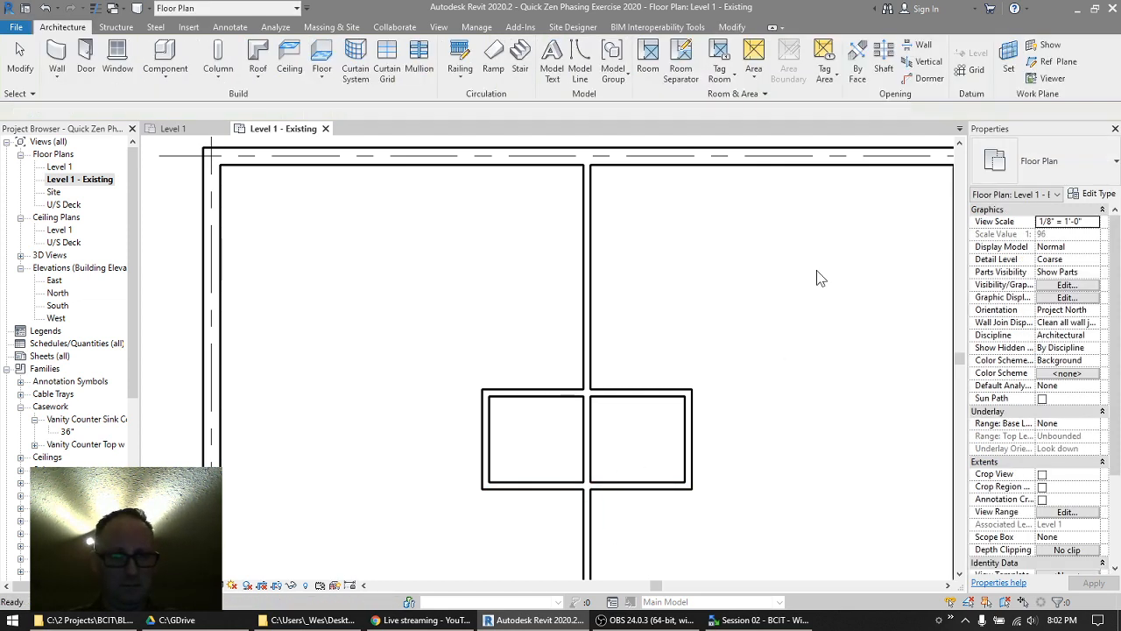
# - Place a 30" x 80" Single-Flush door swinging into the grid 1 side room, centred 1'-9" below the room's upper partition
pyautogui.press('d')
pyautogui.press('r')
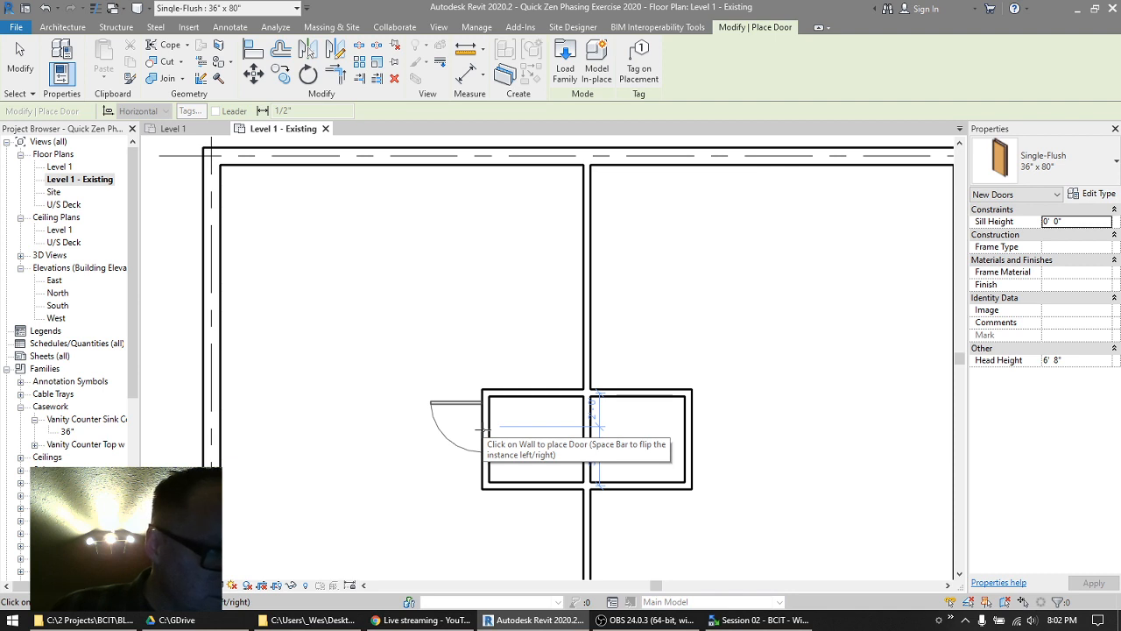
pyautogui.click(1086, 162)
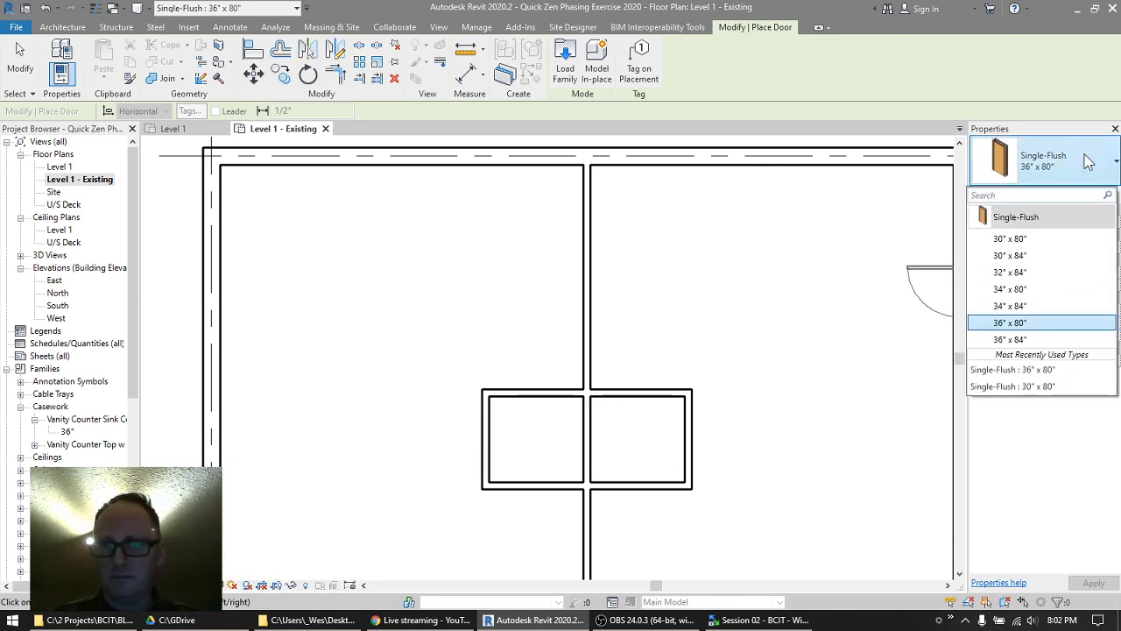
pyautogui.click(1007, 238)
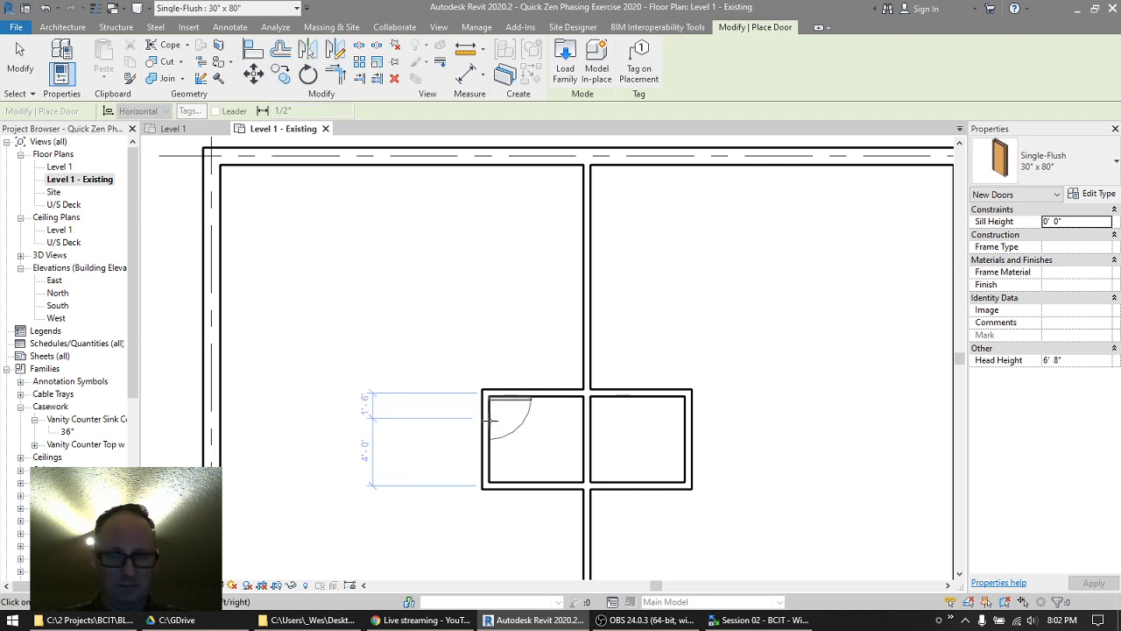
pyautogui.scroll(2, 492, 421)
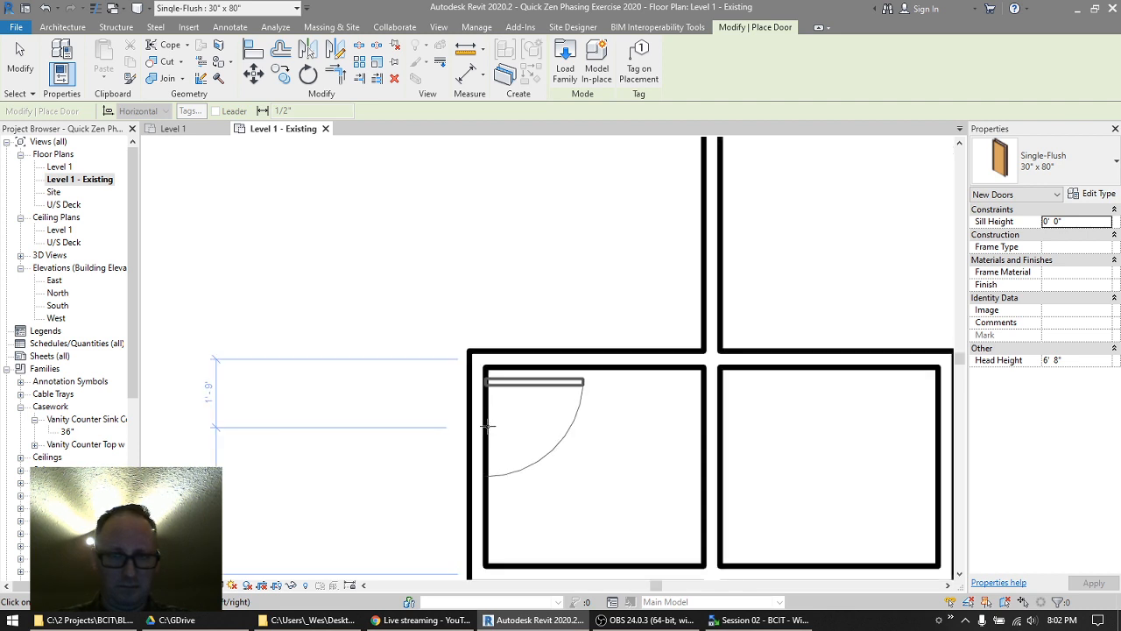
pyautogui.scroll(-2, 487, 426)
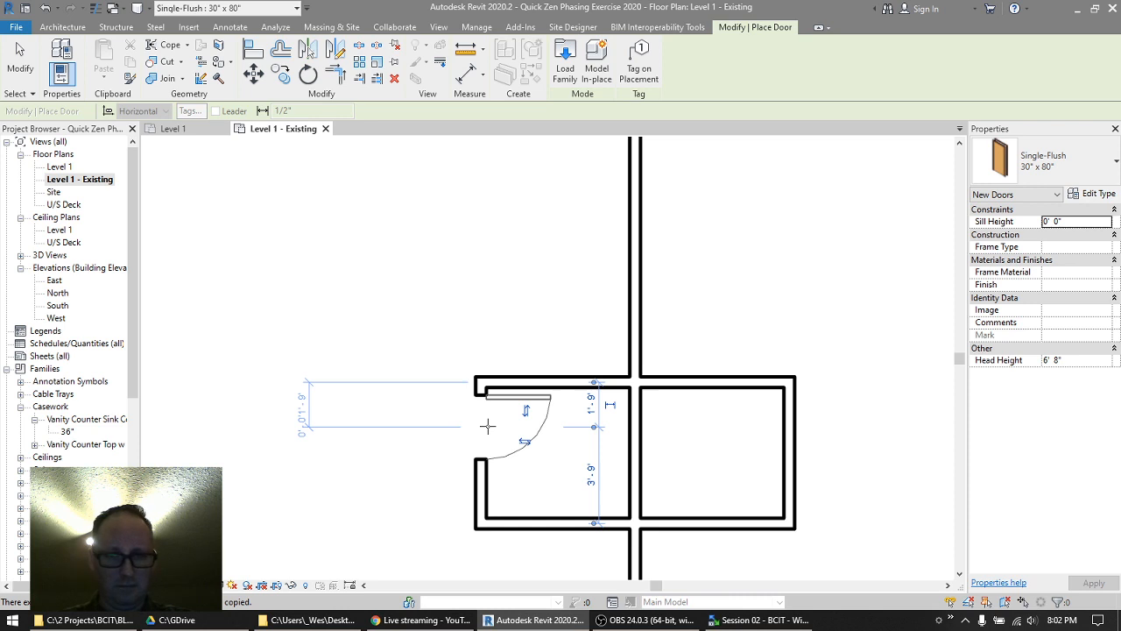
pyautogui.click(488, 427)
pyautogui.press('Escape')
pyautogui.press('Escape')
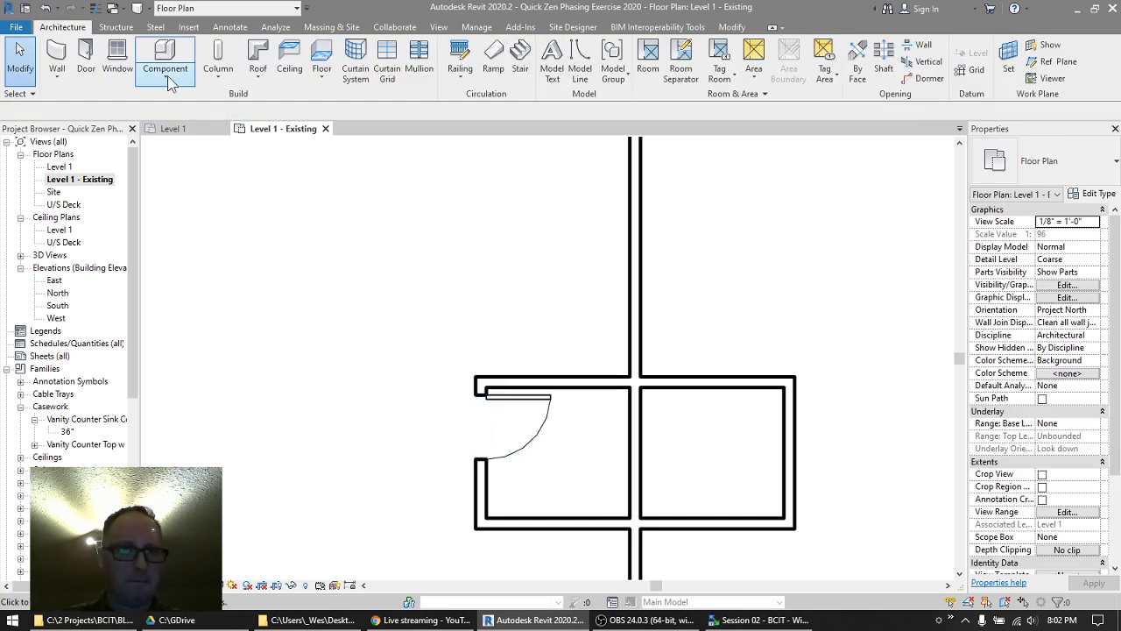
# - Place a 36" Vanity Counter Sink Combo in the grid 1 side room's lower corner, against the door wall and lower partition
pyautogui.click(167, 76)
pyautogui.click(150, 100)
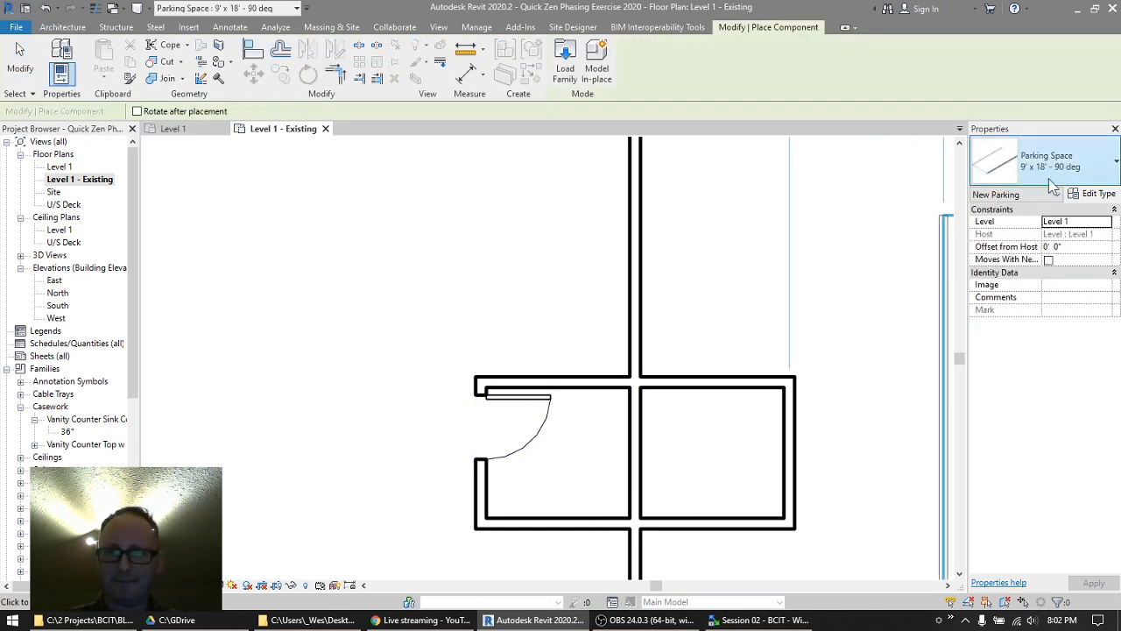
pyautogui.click(1103, 165)
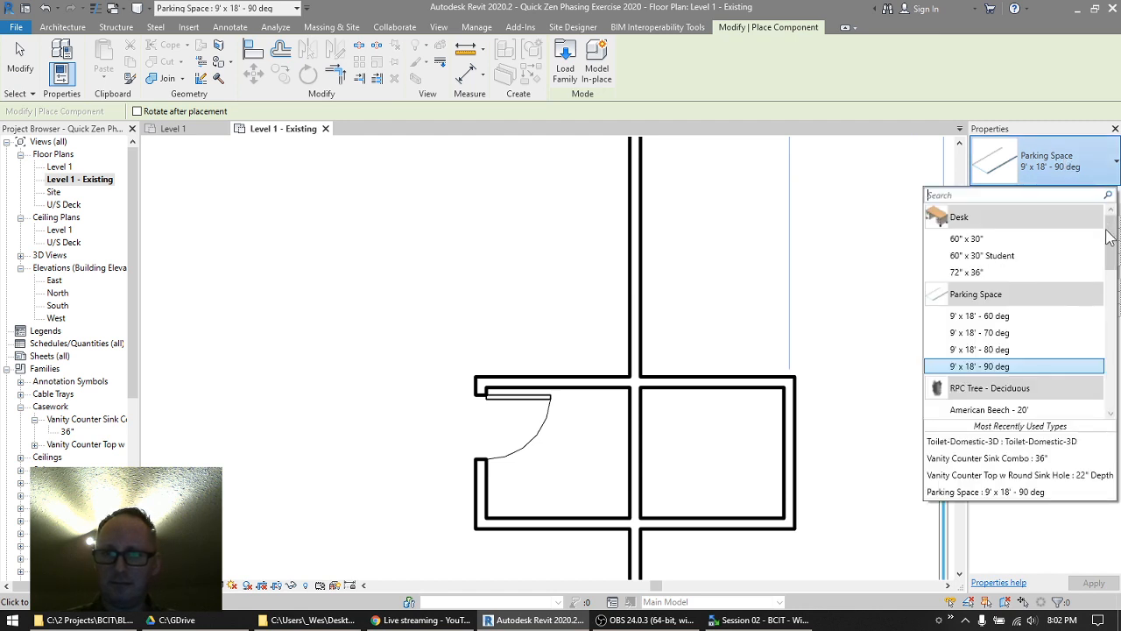
pyautogui.moveTo(1109, 236); pyautogui.dragTo(1117, 400)
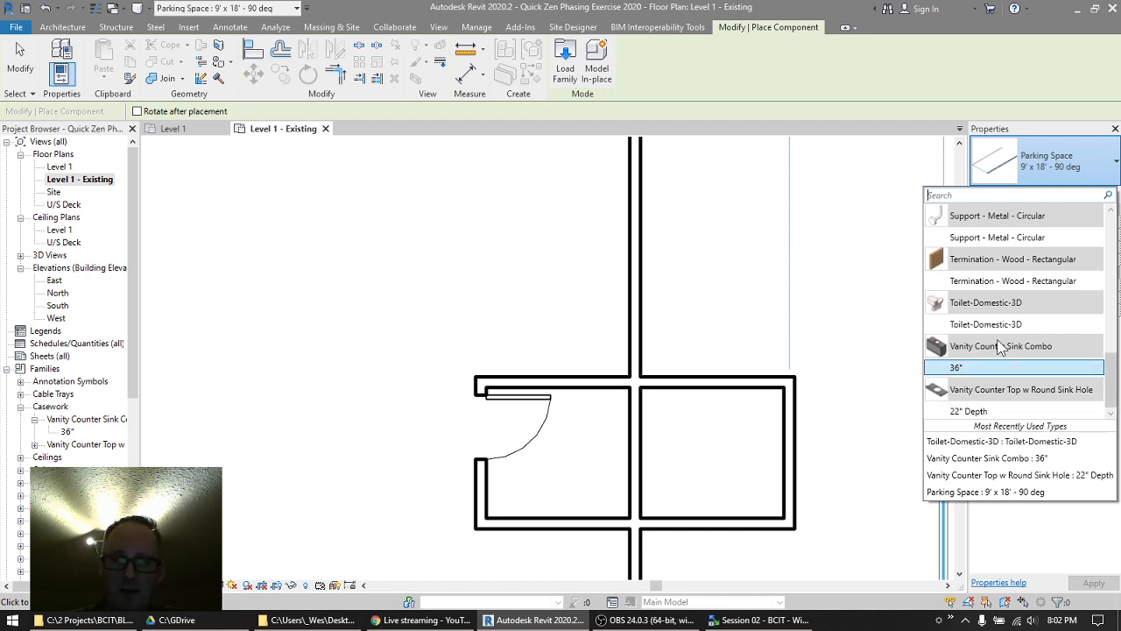
pyautogui.moveTo(1025, 330)
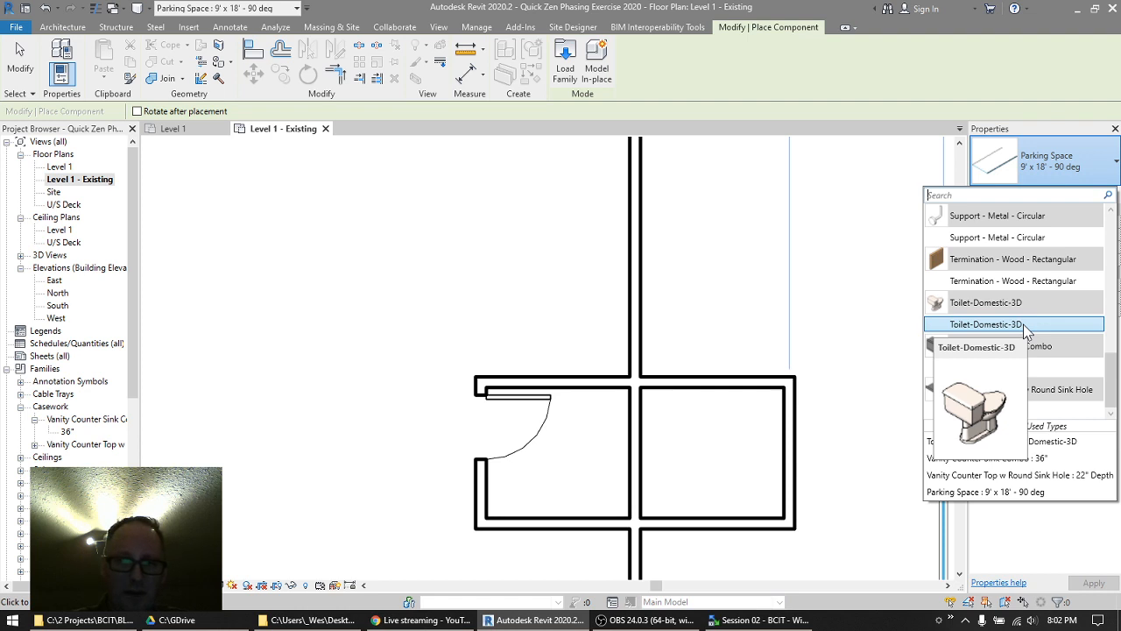
pyautogui.moveTo(1018, 373)
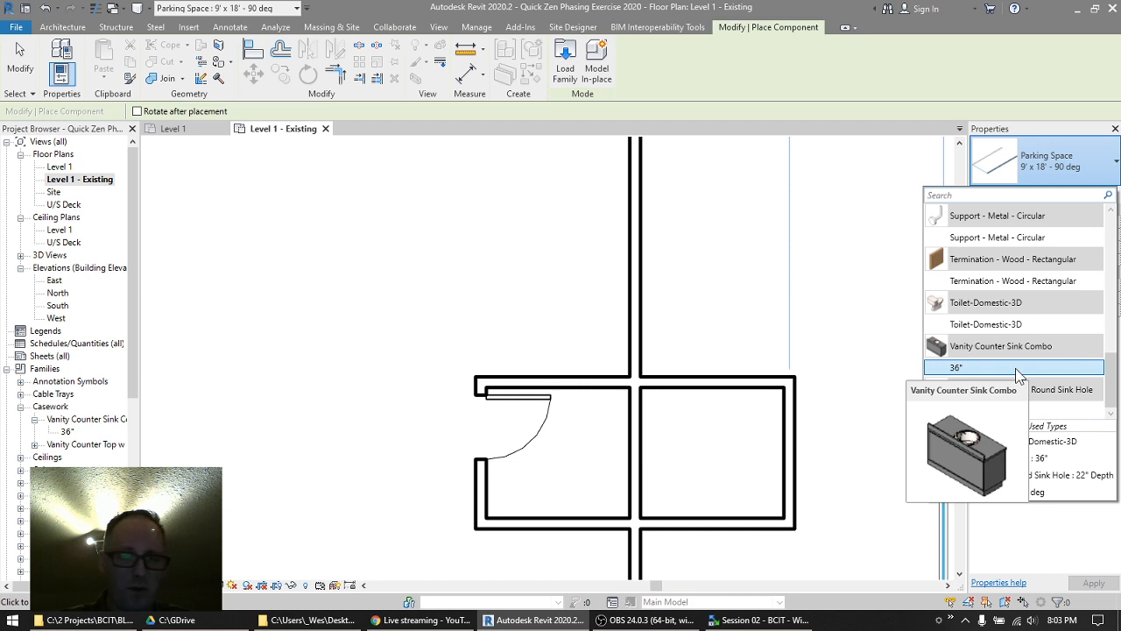
pyautogui.click(1016, 368)
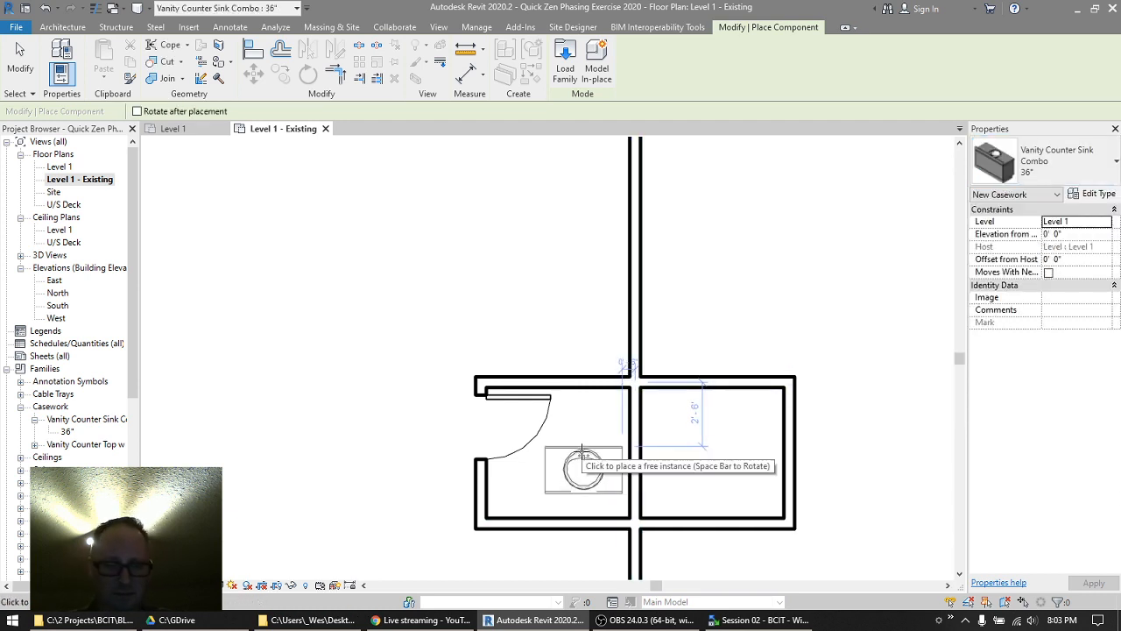
pyautogui.scroll(5, 560, 502)
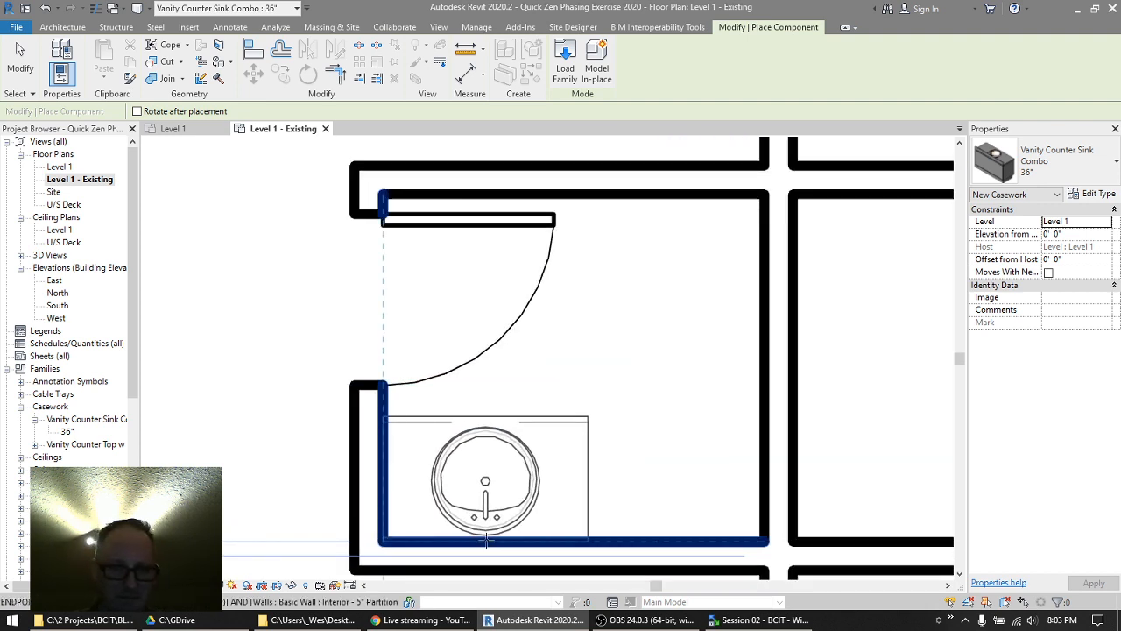
pyautogui.click(487, 539)
# - Place a Toilet-Domestic-3D against the same room's lower partition, between the vanity and the central partition
pyautogui.click(1034, 178)
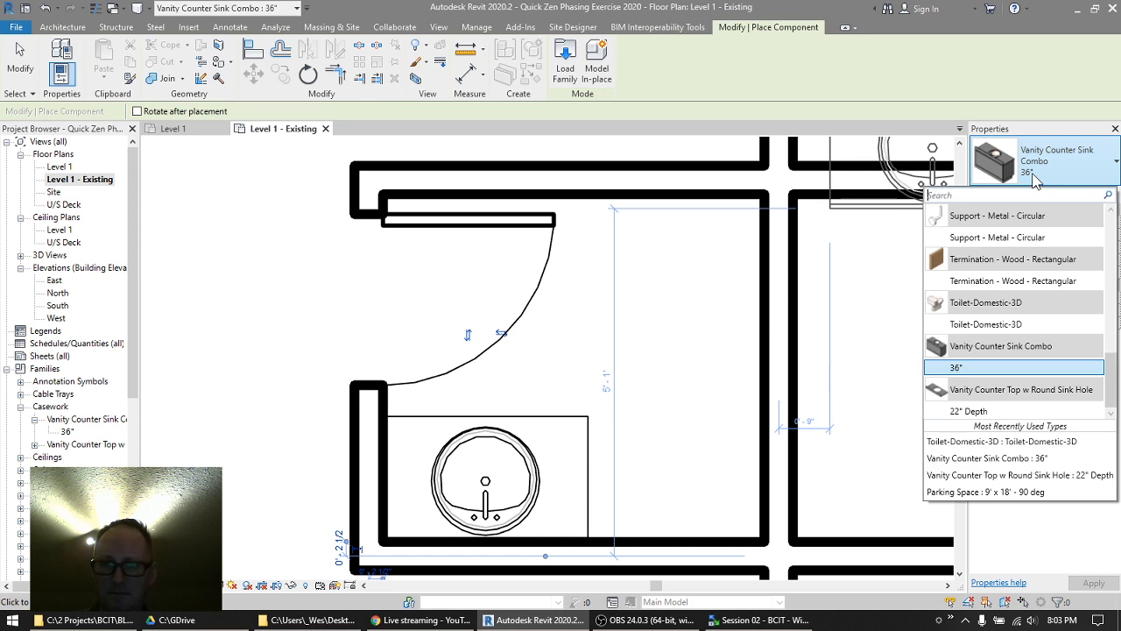
pyautogui.click(982, 326)
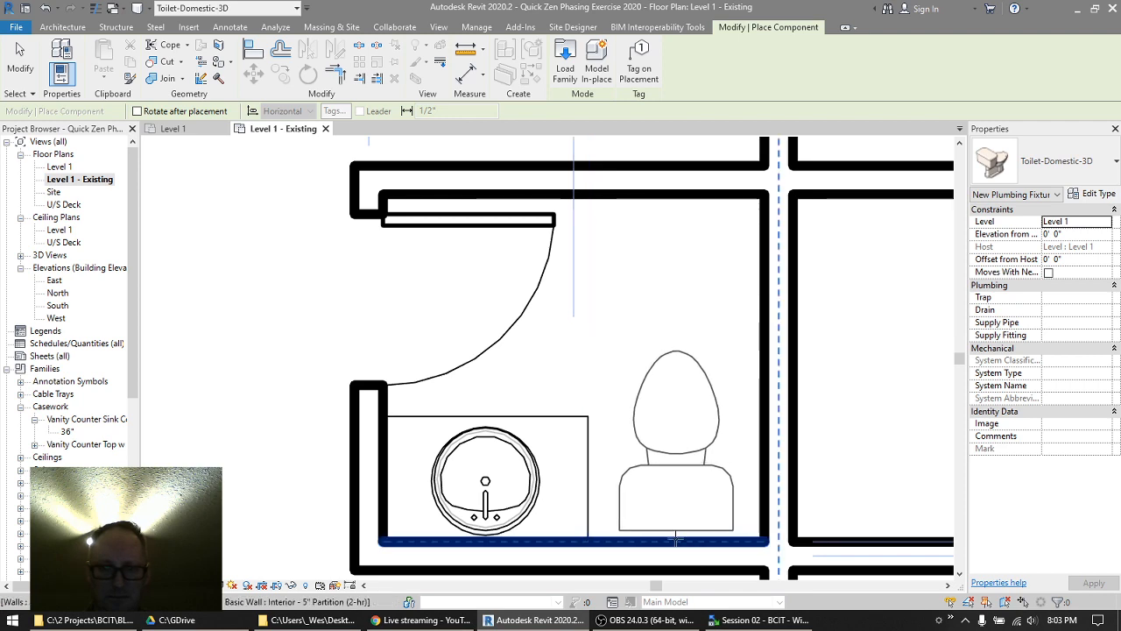
pyautogui.click(688, 538)
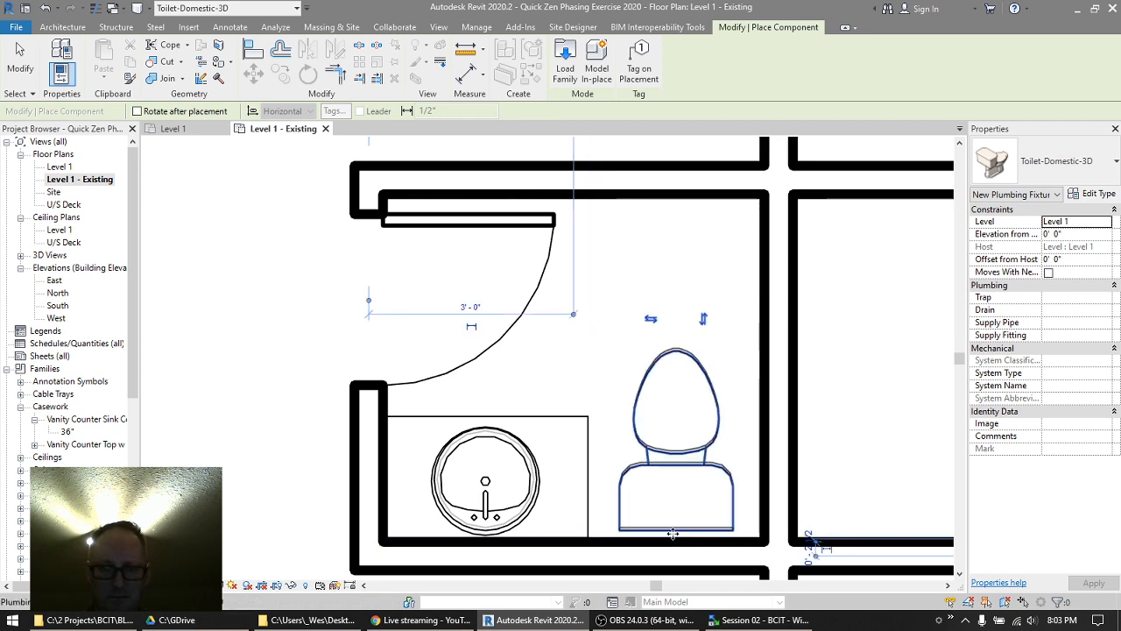
pyautogui.press('Escape')
pyautogui.press('Escape')
# - Mirror copies of the toilet and vanity into the grid 2 side room about the central partition
pyautogui.scroll(-4, 661, 385)
pyautogui.click(661, 386)
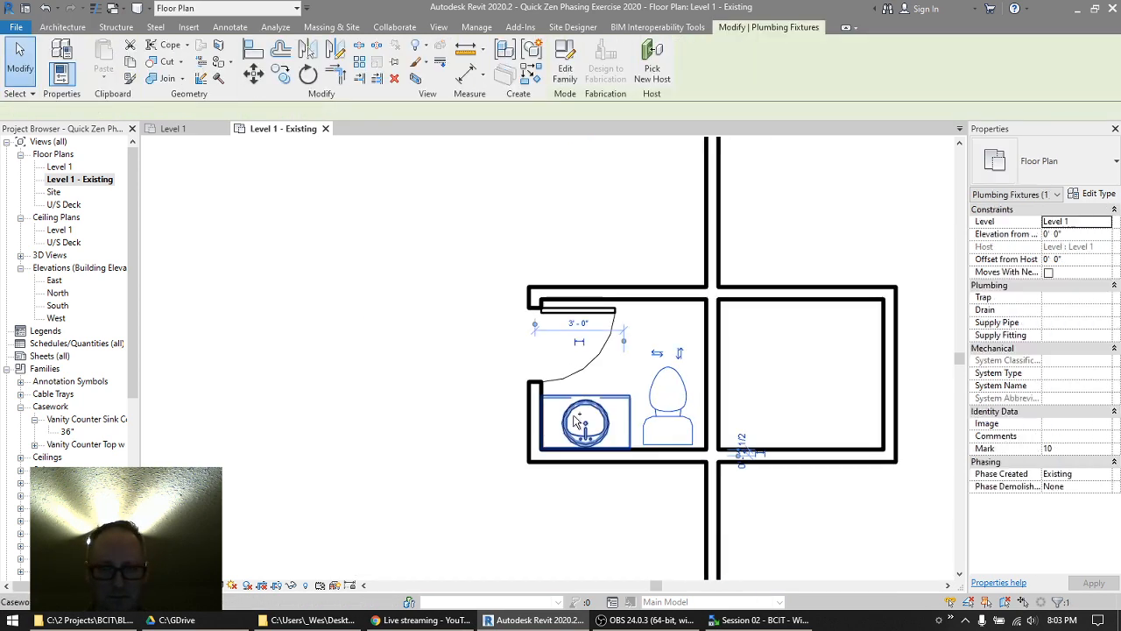
pyautogui.keyDown('ctrl'); pyautogui.click(605, 415); pyautogui.keyUp('ctrl')
pyautogui.press('m')
pyautogui.press('m')
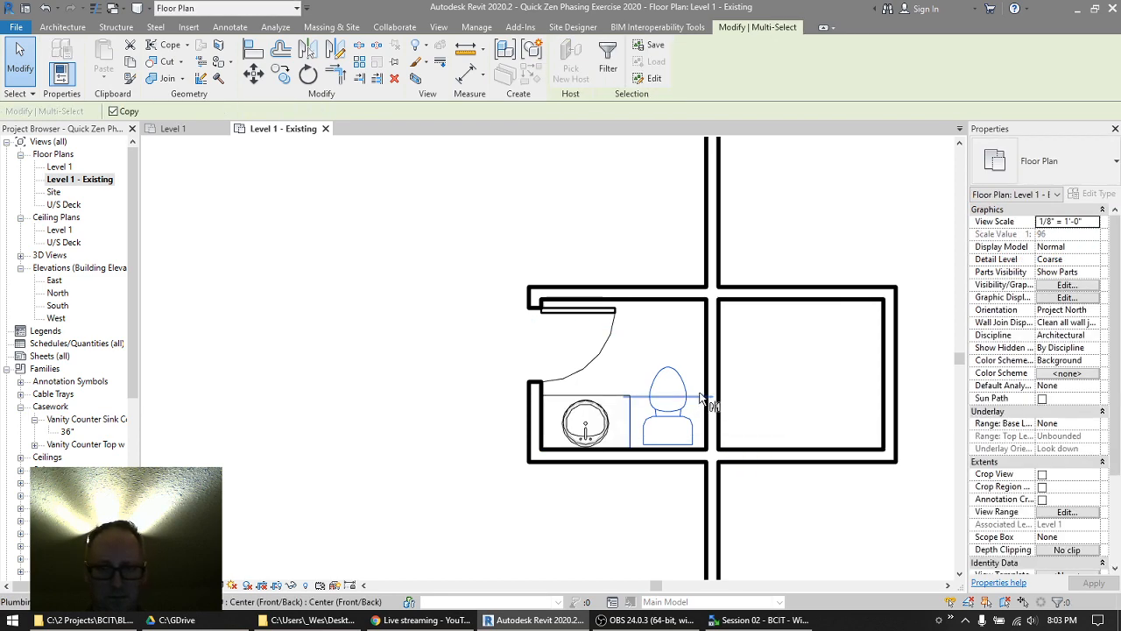
pyautogui.click(749, 377)
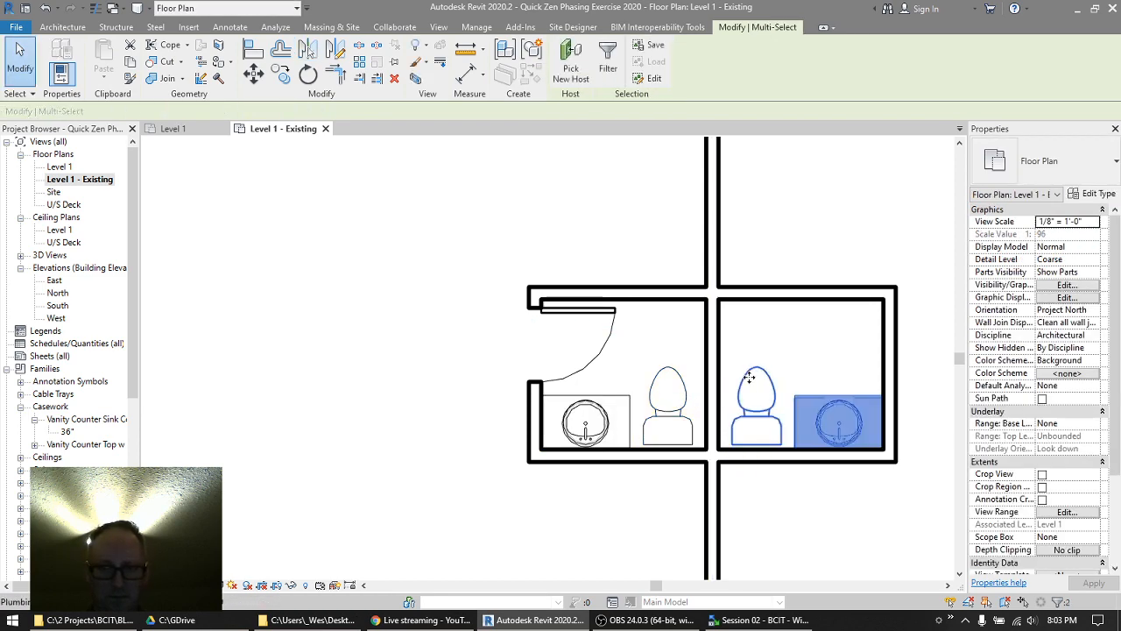
pyautogui.press('Escape')
# - Mirror a copy of the washroom door about the central partition onto the grid 2 side room's outer wall
pyautogui.click(605, 355)
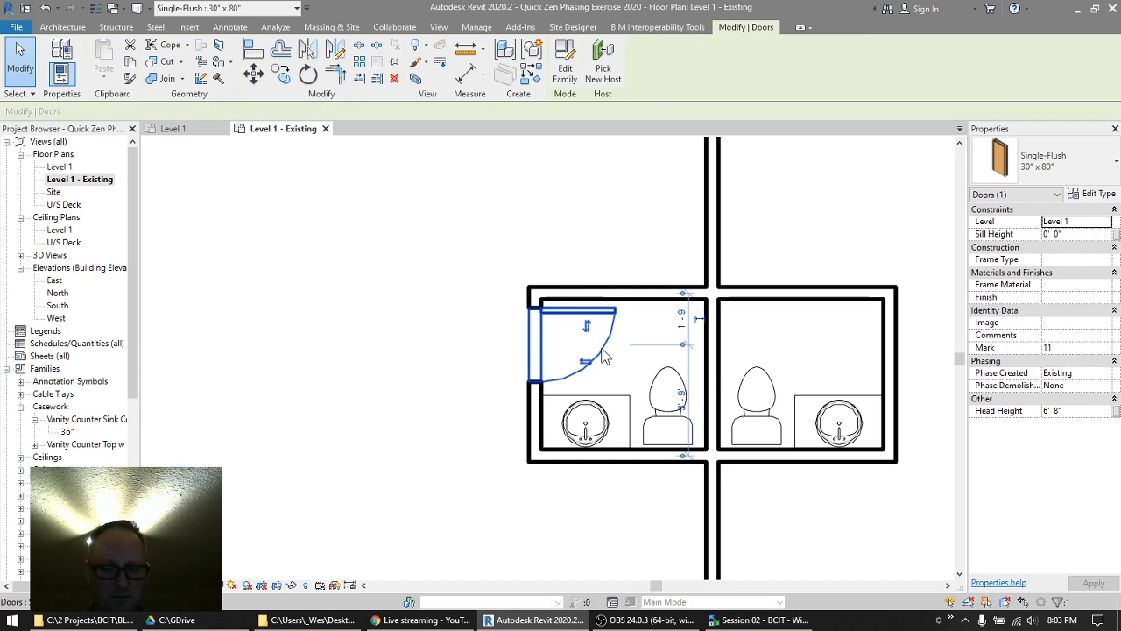
pyautogui.press('m')
pyautogui.press('m')
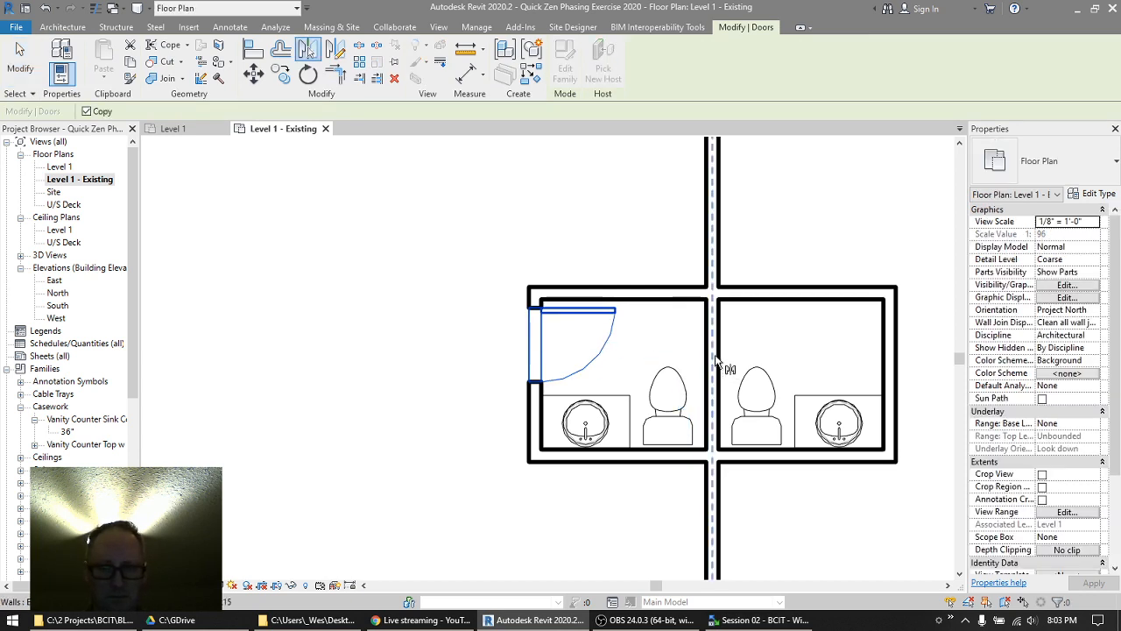
pyautogui.click(712, 361)
pyautogui.click(374, 323)
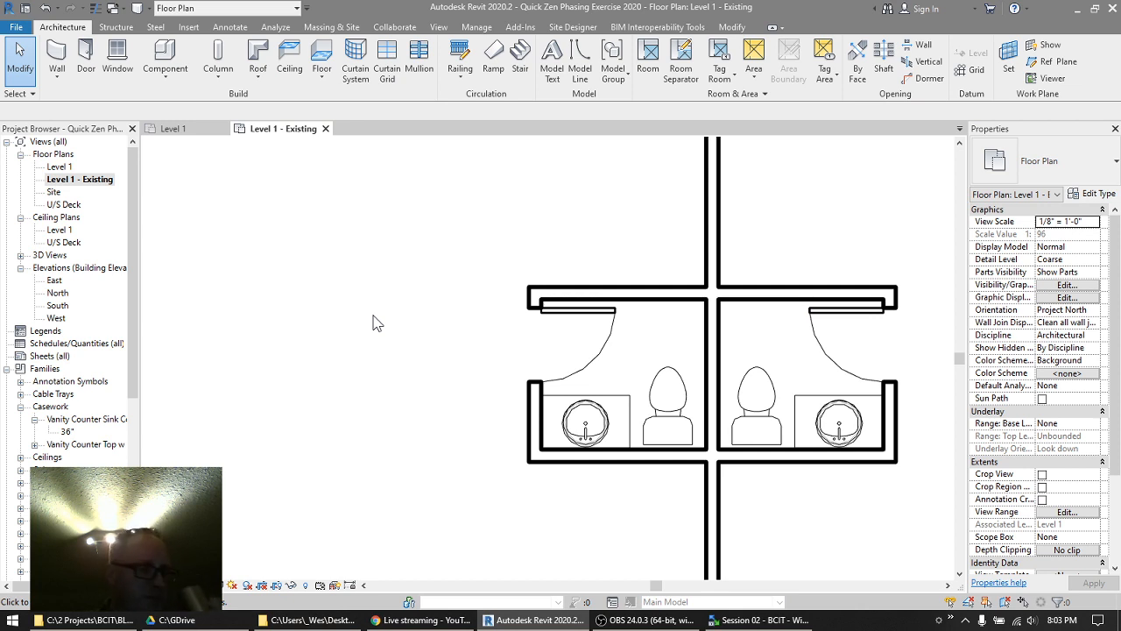
# - Split the central partition just above the washrooms' upper walls
pyautogui.press('s')
pyautogui.press('l')
pyautogui.moveTo(744, 259); pyautogui.dragTo(705, 364, button='middle')
pyautogui.click(708, 359)
pyautogui.press('Escape')
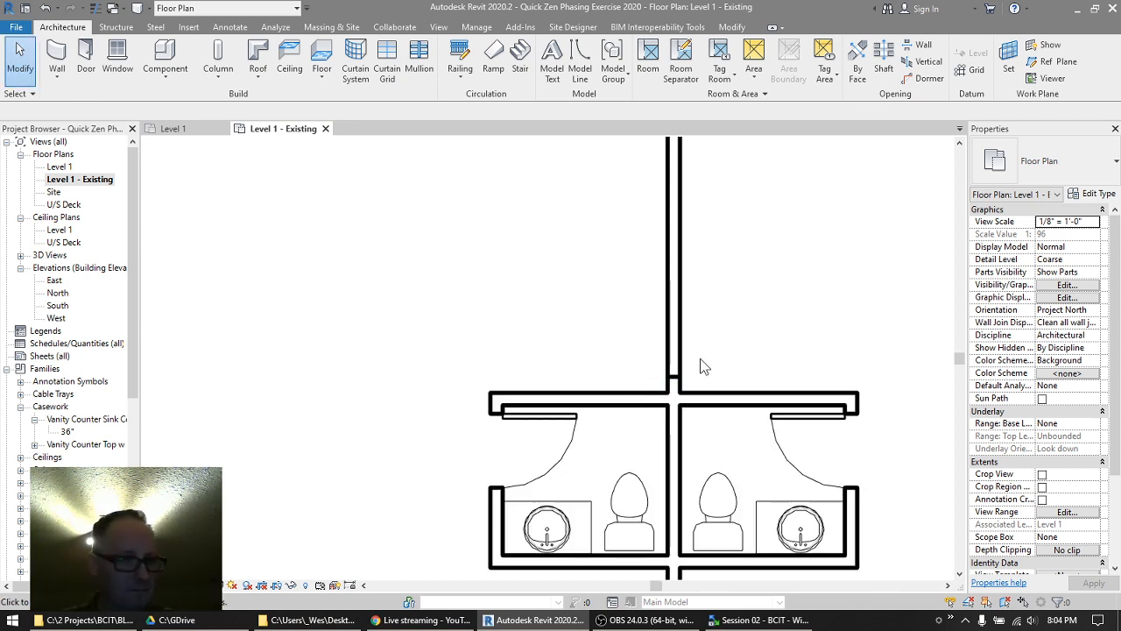
# - Rename the Level 1 floor plan view to Level 1 - New without renaming the corresponding level and views, and open it
pyautogui.scroll(-5, 507, 331)
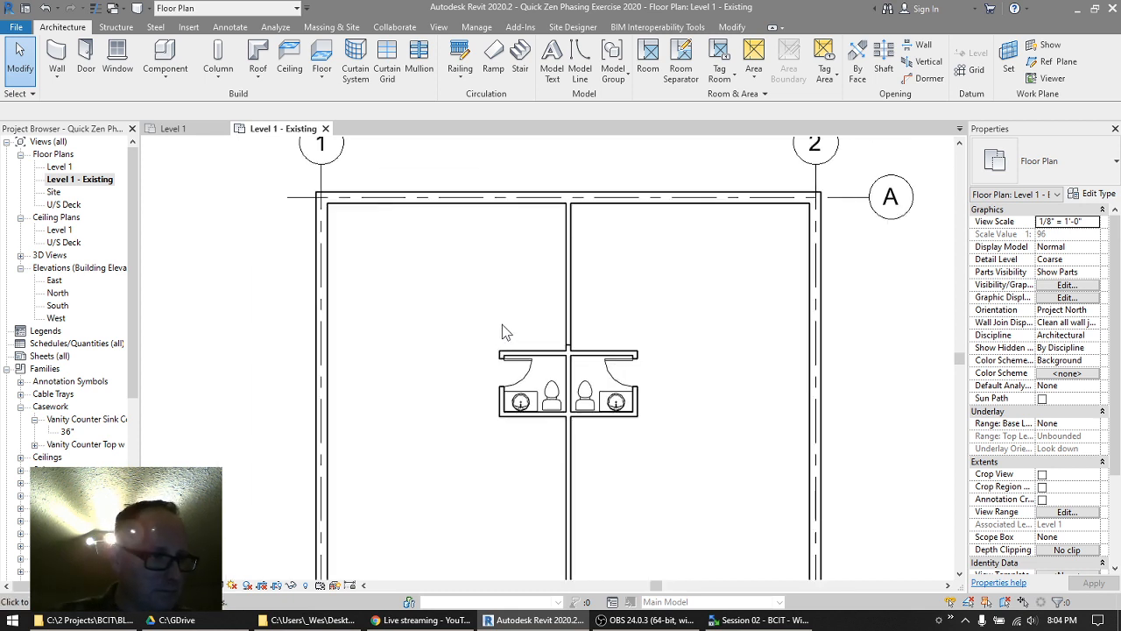
pyautogui.rightClick(62, 169)
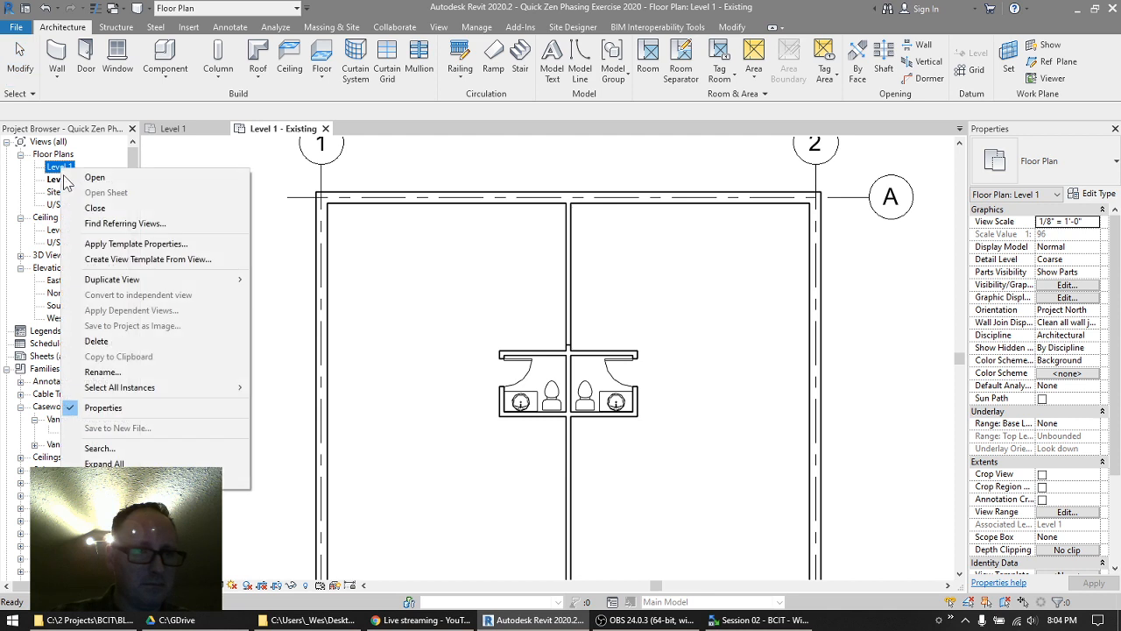
pyautogui.click(98, 371)
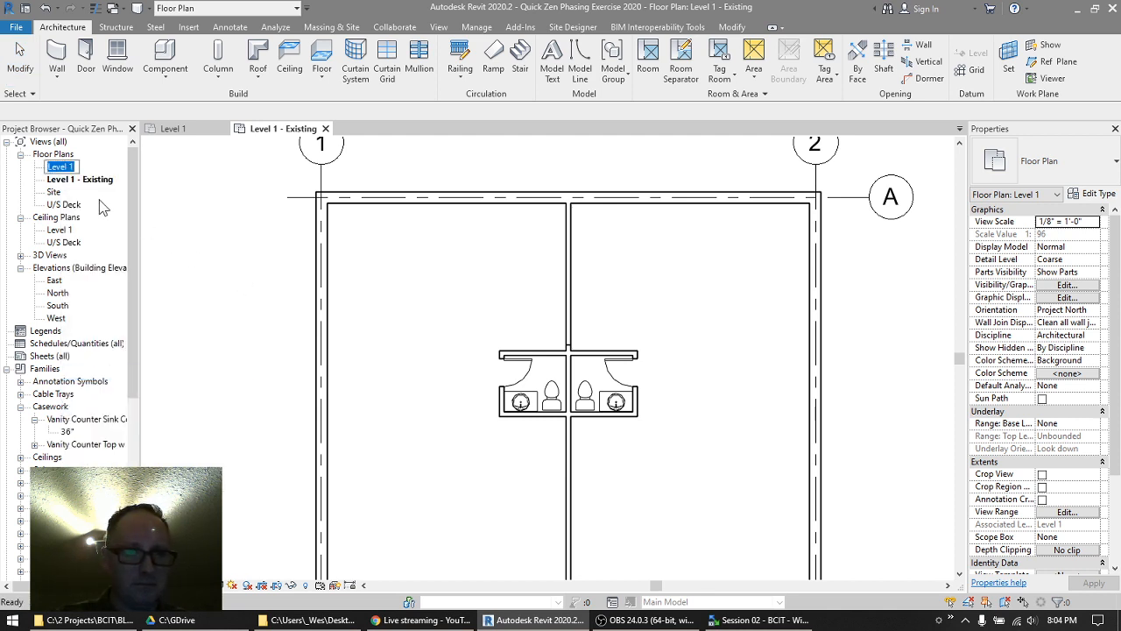
pyautogui.press('End')
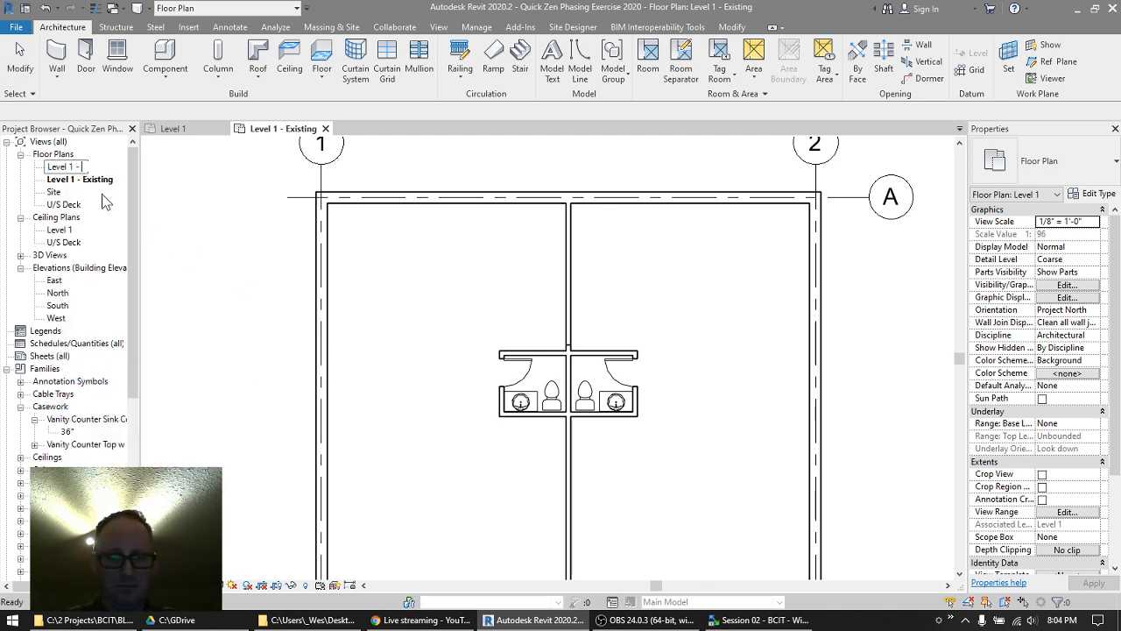
pyautogui.press('Return')
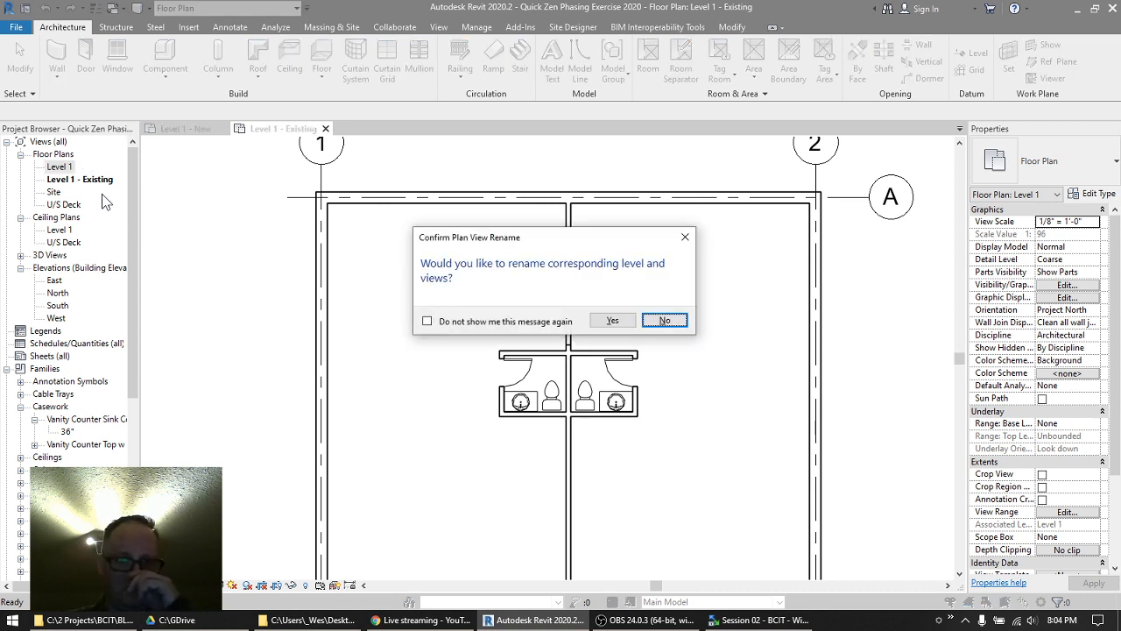
pyautogui.press('Return')
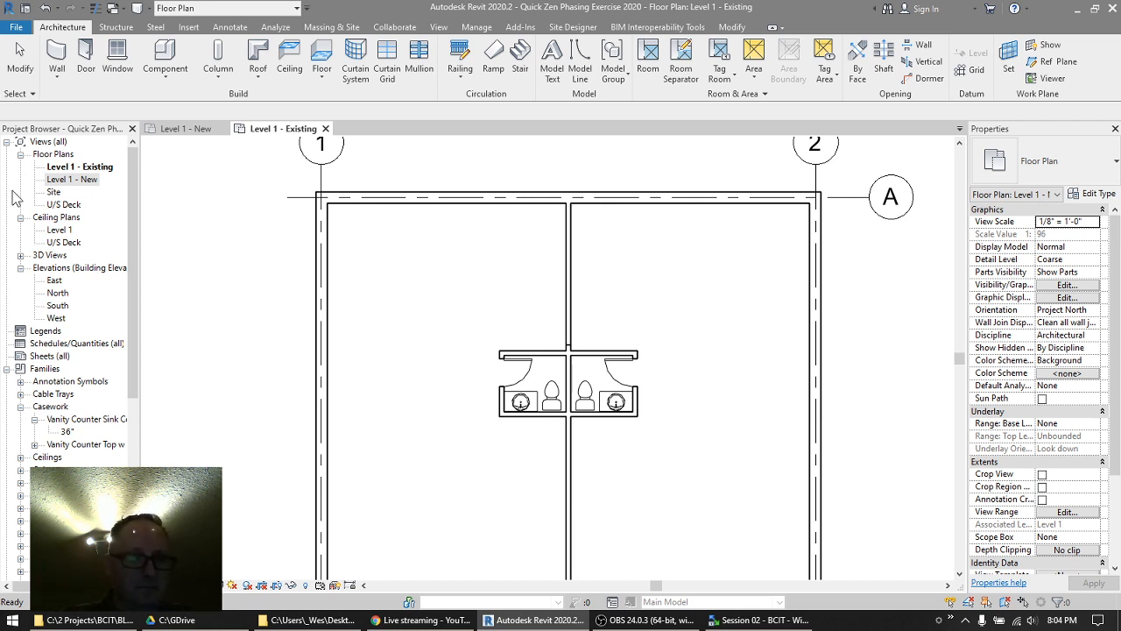
pyautogui.doubleClick(80, 179)
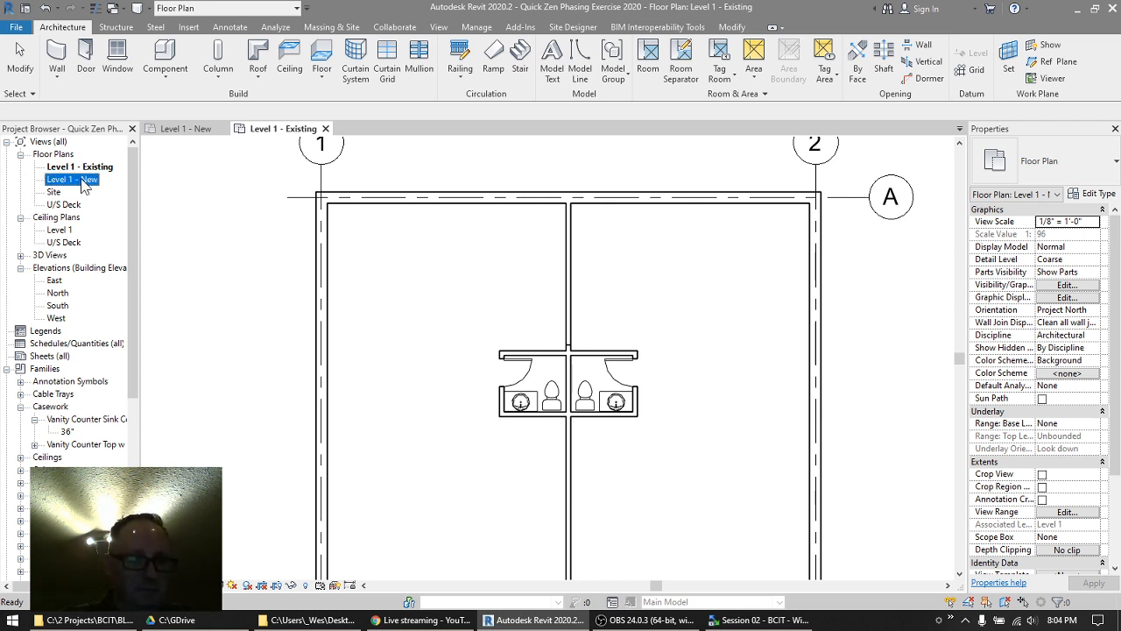
# - Pull the upper end of the lower central partition segment back to the washrooms' upper wall
pyautogui.scroll(2, 348, 317)
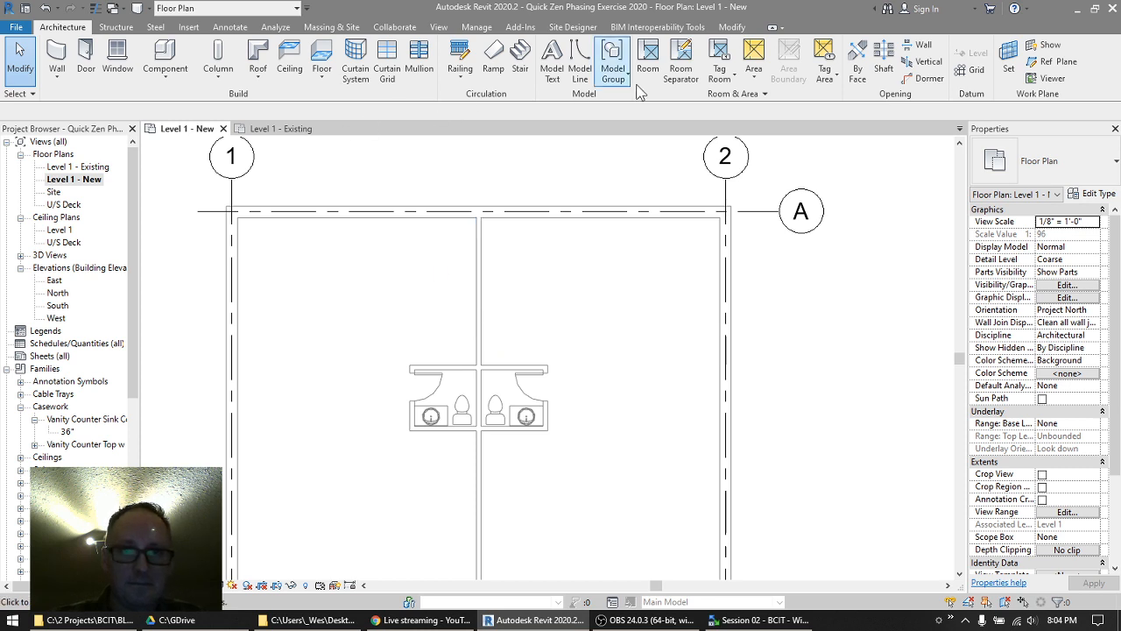
pyautogui.scroll(1, 509, 484)
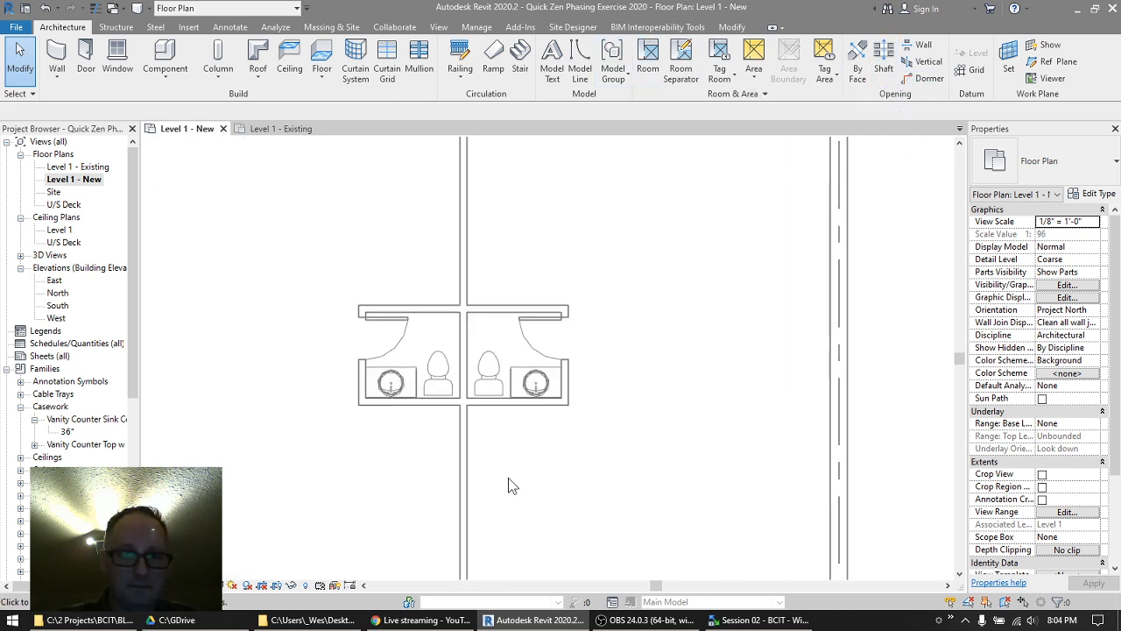
pyautogui.scroll(1, 509, 481)
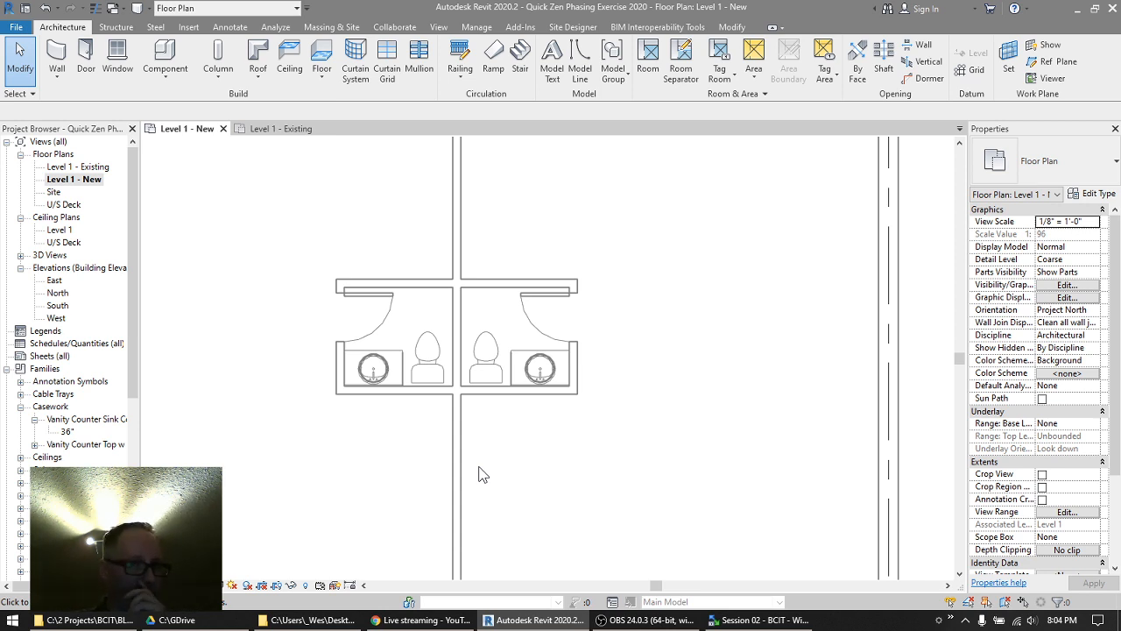
pyautogui.click(463, 470)
pyautogui.scroll(4, 464, 256)
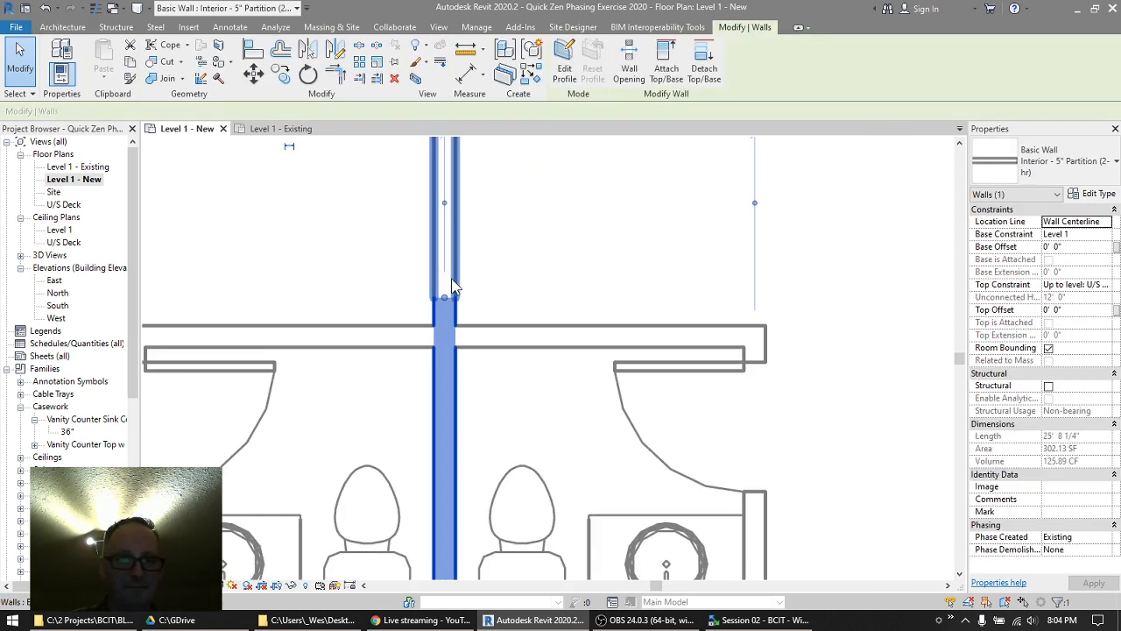
pyautogui.moveTo(443, 302); pyautogui.dragTo(444, 345)
pyautogui.click(500, 250)
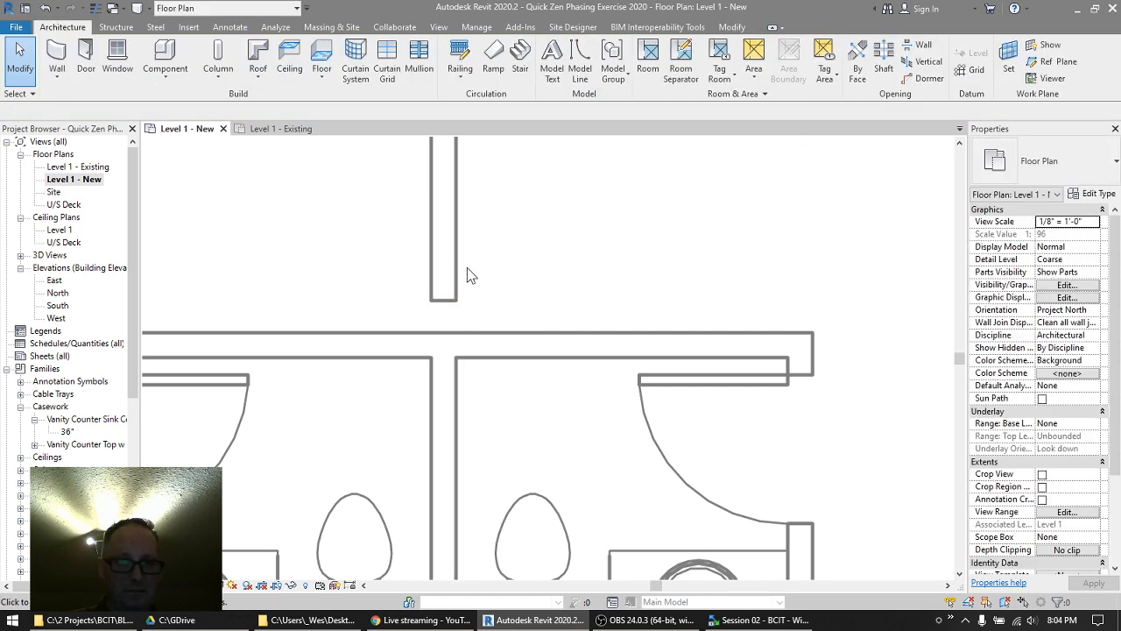
# - Try to extend the upper central partition segment down to the washrooms' upper wall
pyautogui.click(452, 293)
pyautogui.moveTo(444, 302); pyautogui.dragTo(443, 337)
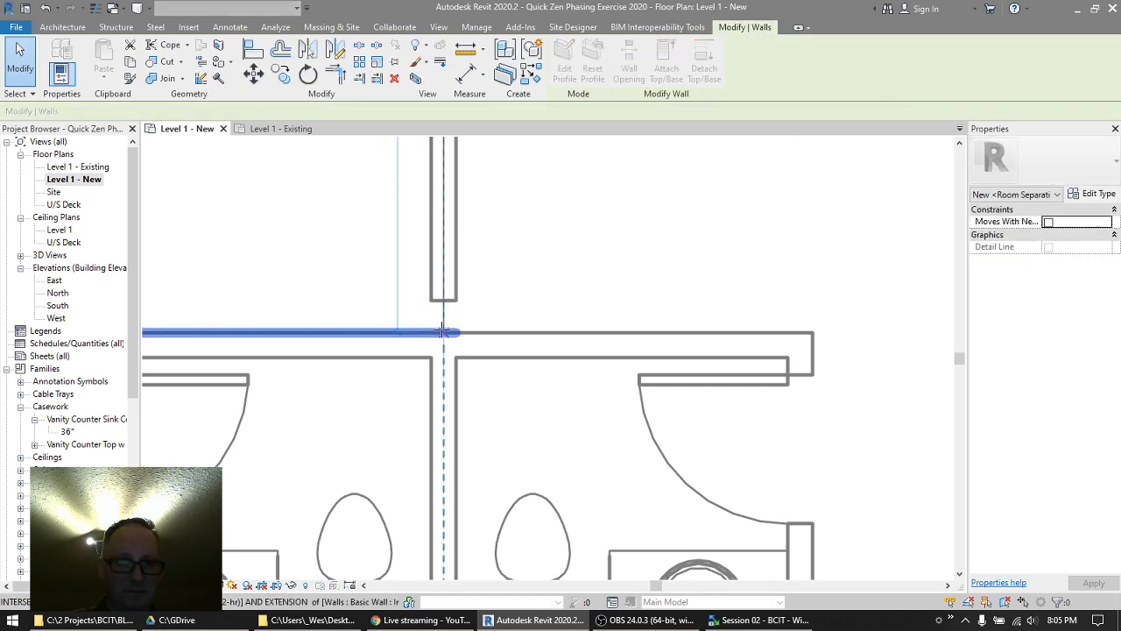
pyautogui.click(532, 298)
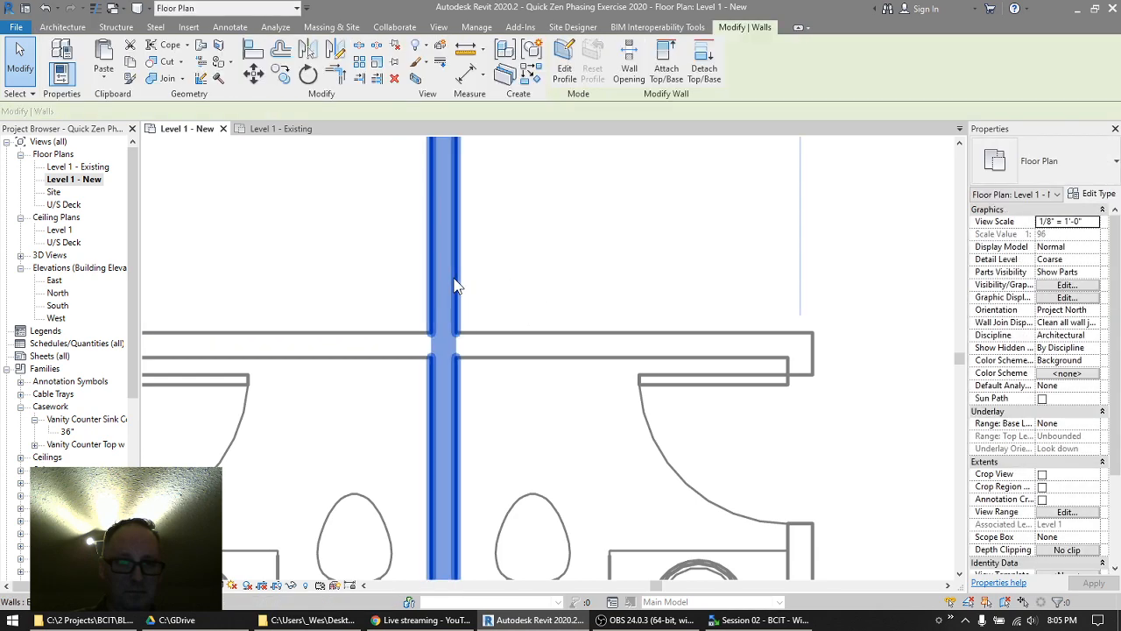
pyautogui.click(453, 278)
pyautogui.hotkey('ctrl', 'z')
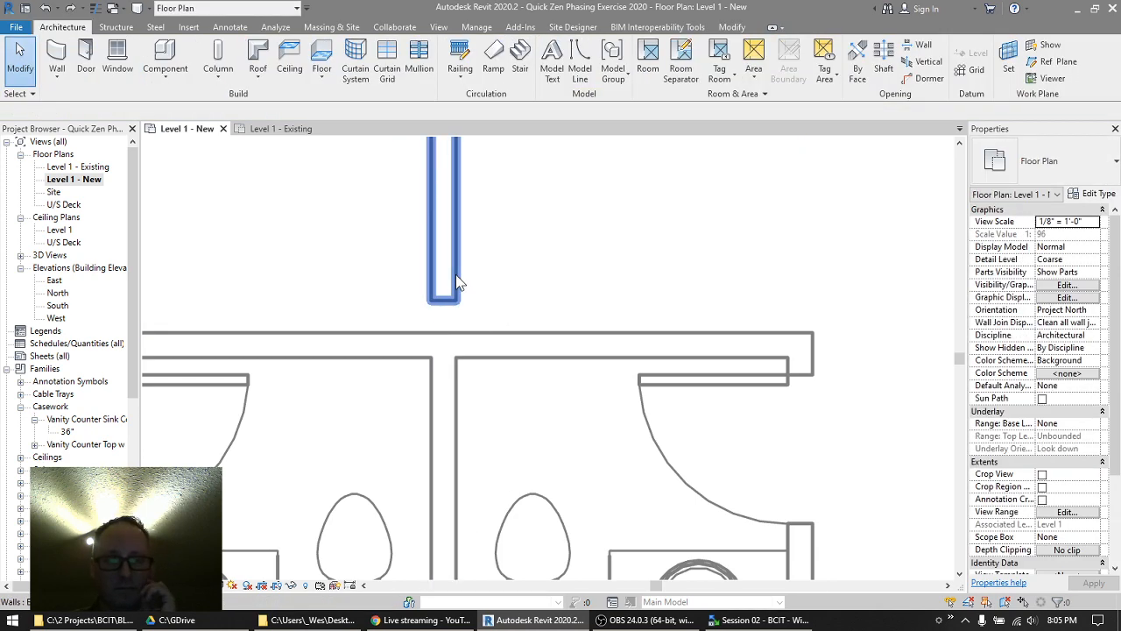
# - Disallow the join at the upper central partition segment's lower end and extend that end to the outer face of the washrooms' upper wall
pyautogui.click(448, 285)
pyautogui.rightClick(442, 303)
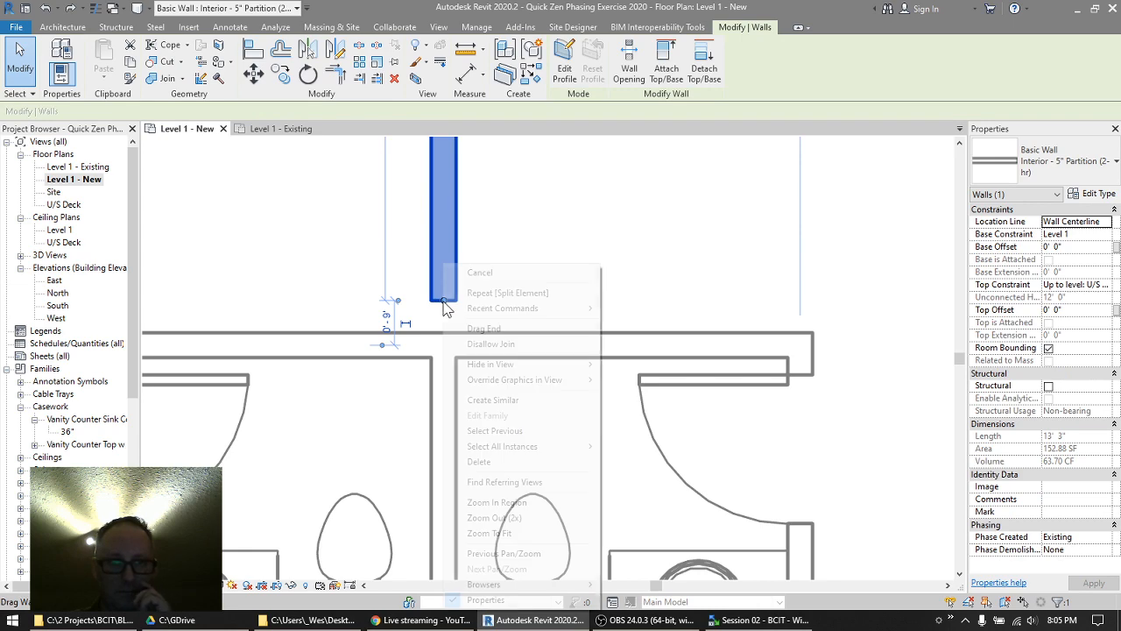
pyautogui.click(474, 347)
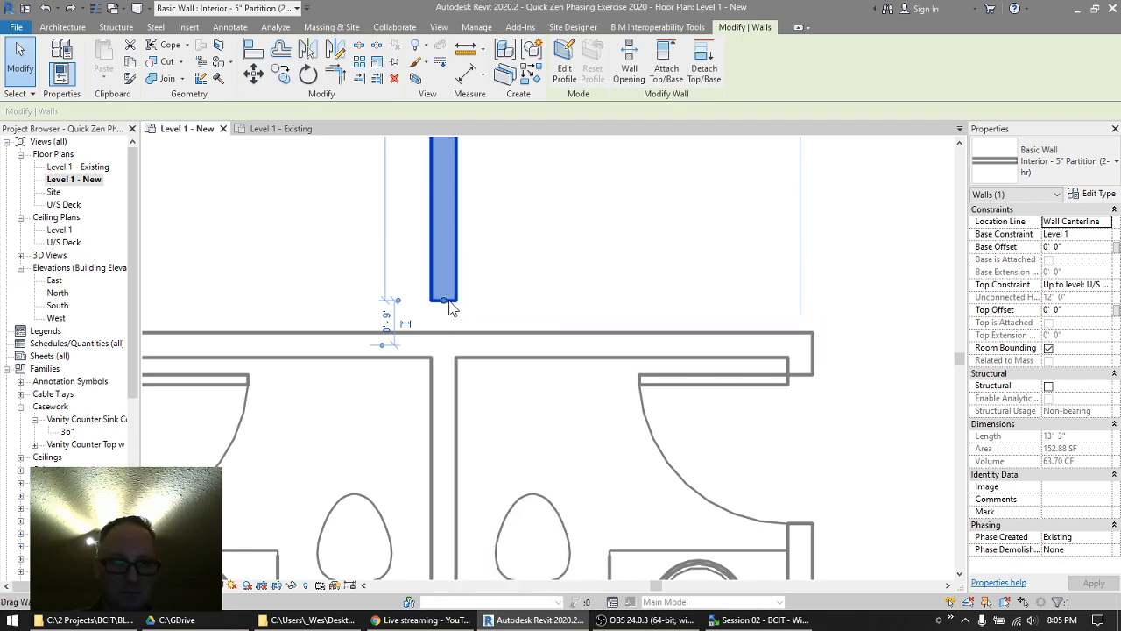
pyautogui.moveTo(445, 302); pyautogui.dragTo(444, 333)
pyautogui.click(513, 283)
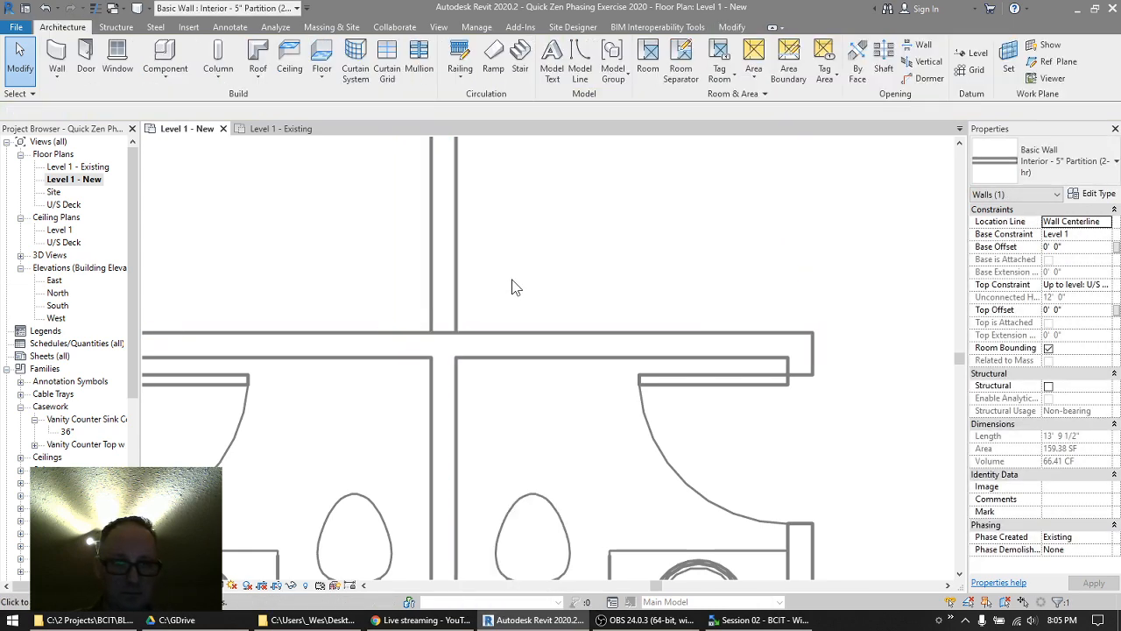
# - Demolish the central partition segment between the grid A wall and the washrooms
pyautogui.scroll(-4, 508, 248)
pyautogui.moveTo(526, 212); pyautogui.dragTo(540, 327, button='middle')
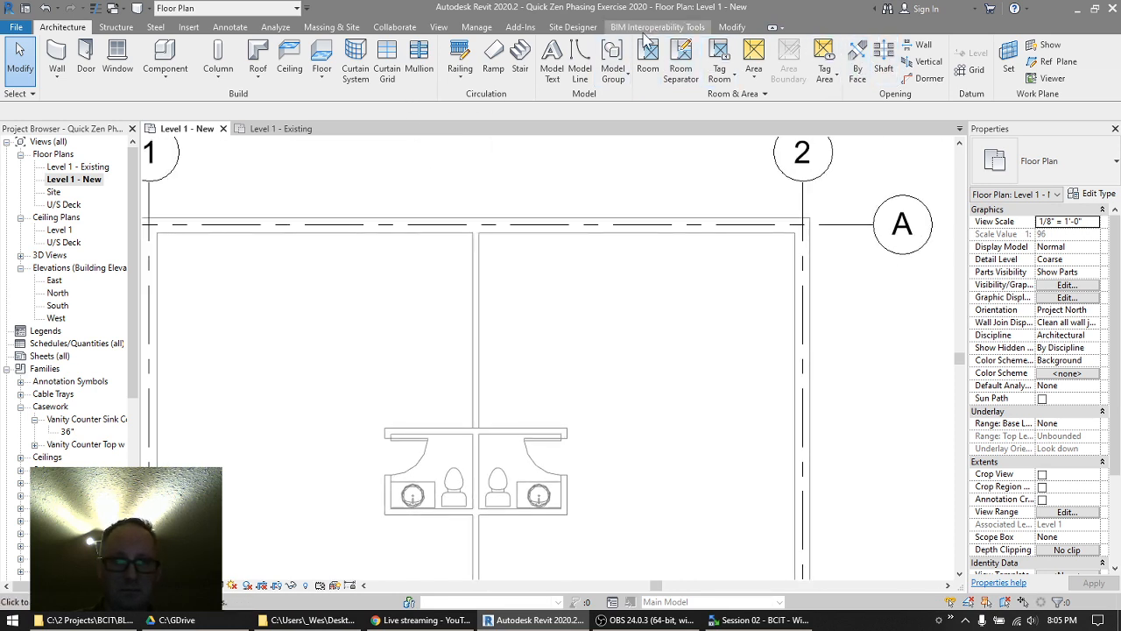
pyautogui.click(731, 27)
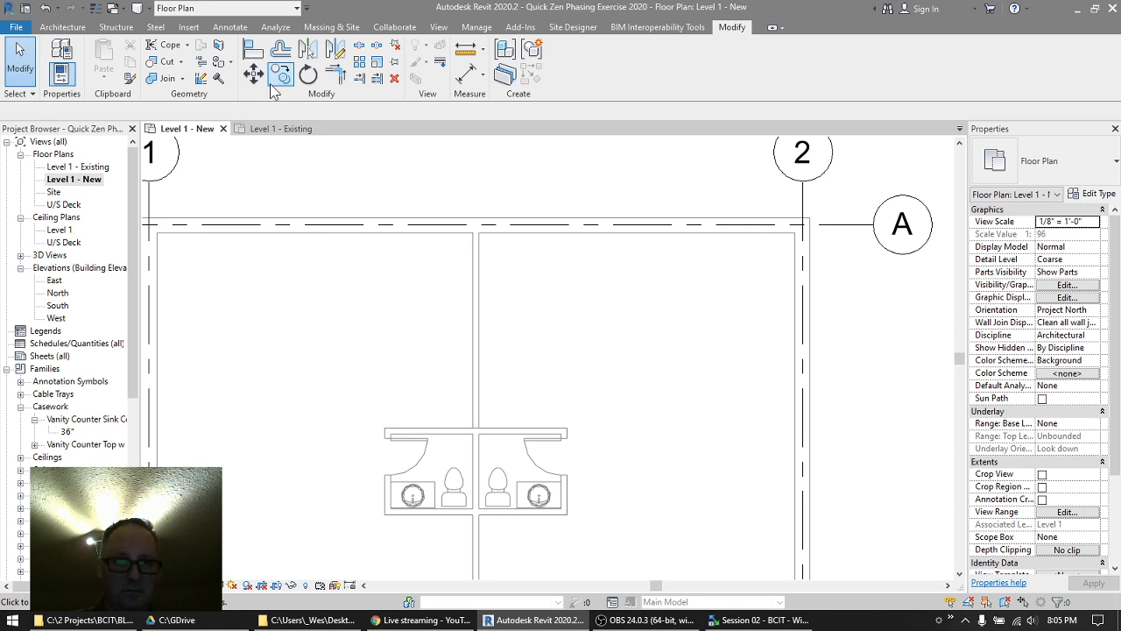
pyautogui.click(219, 78)
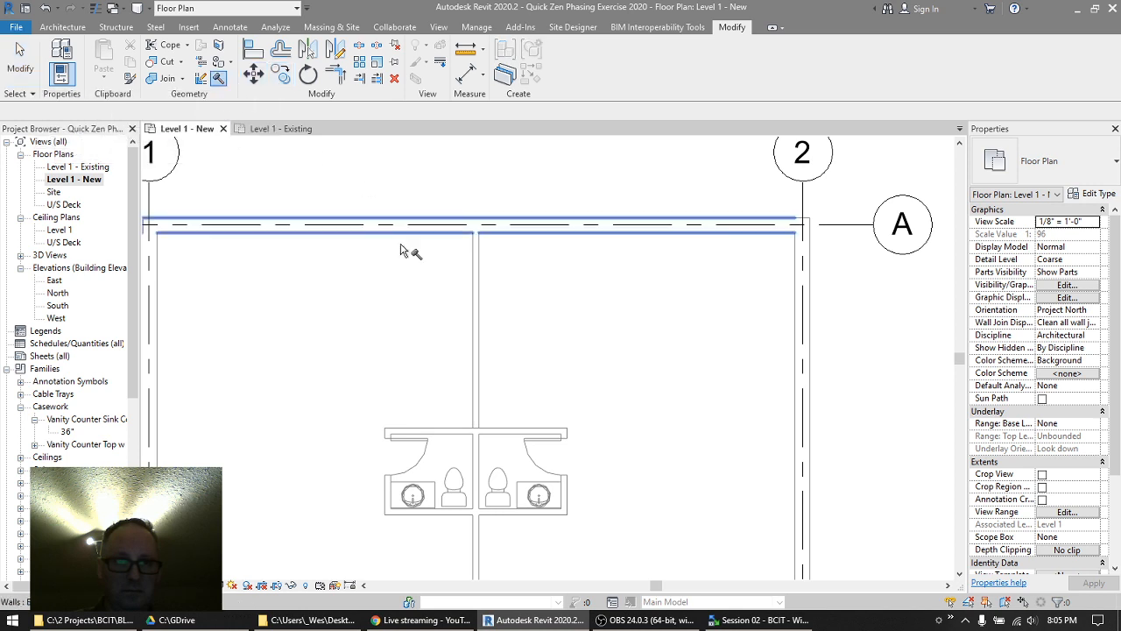
pyautogui.click(473, 311)
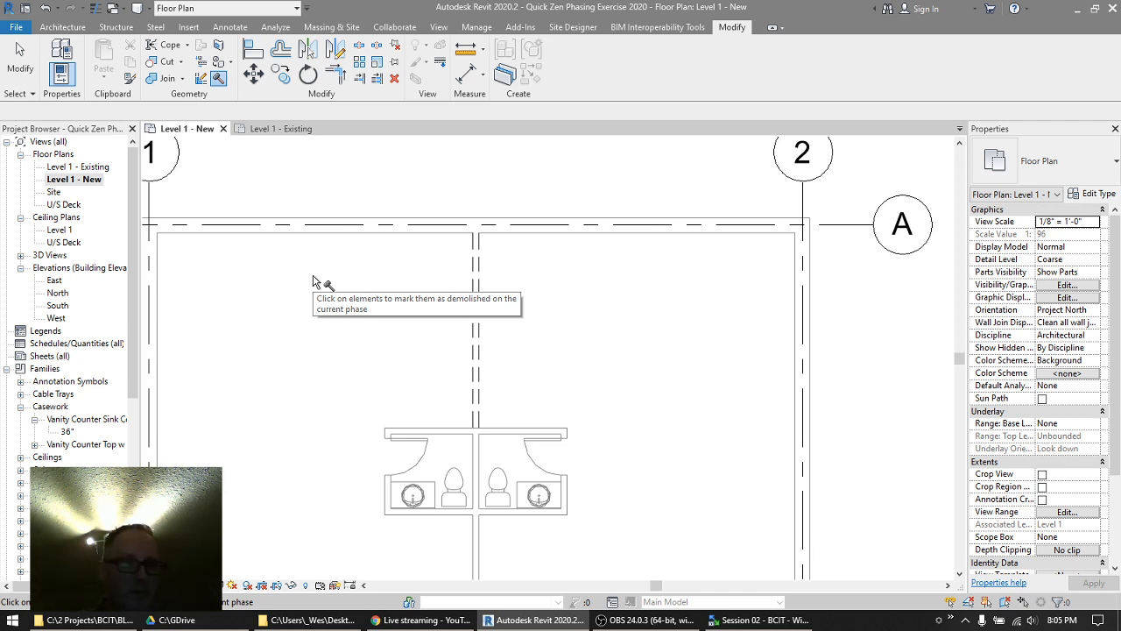
# - Draw a new Interior - 5" Partition (2-hr) wall about 16' long from the grid 2 side washroom's lower outer corner to the grid 2 exterior wall
pyautogui.moveTo(346, 306); pyautogui.dragTo(289, 166, button='middle')
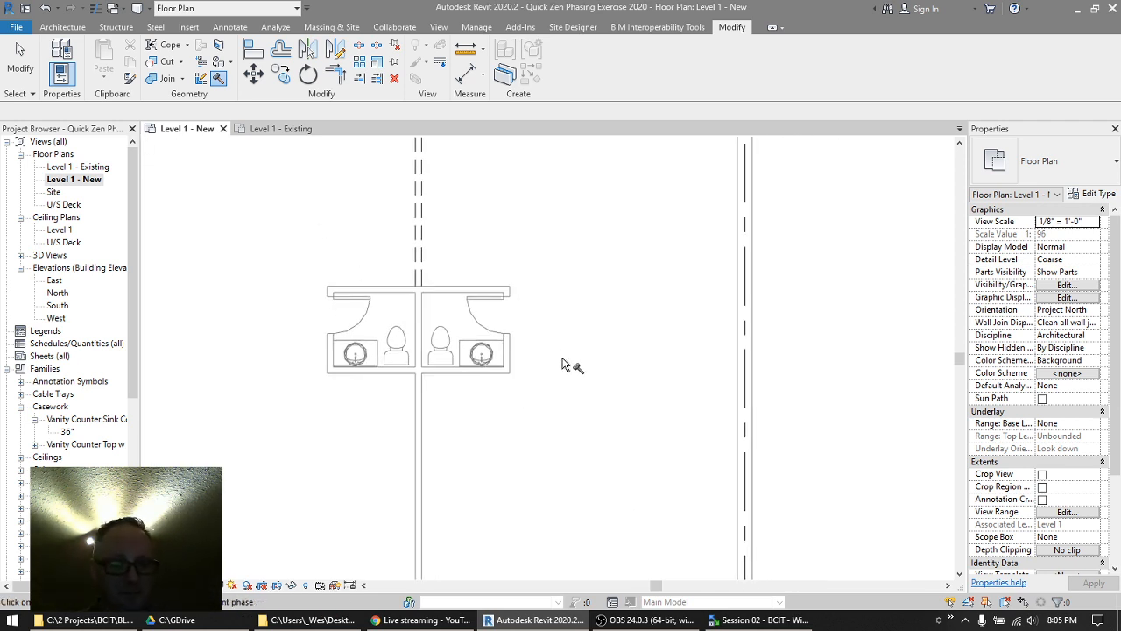
pyautogui.press('a')
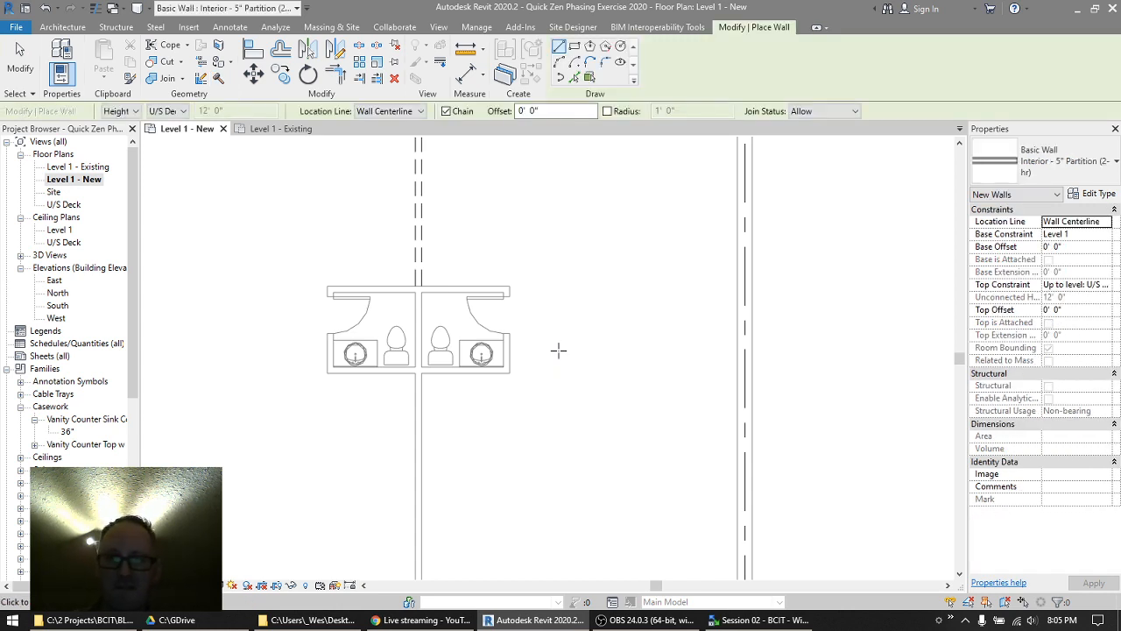
pyautogui.click(507, 371)
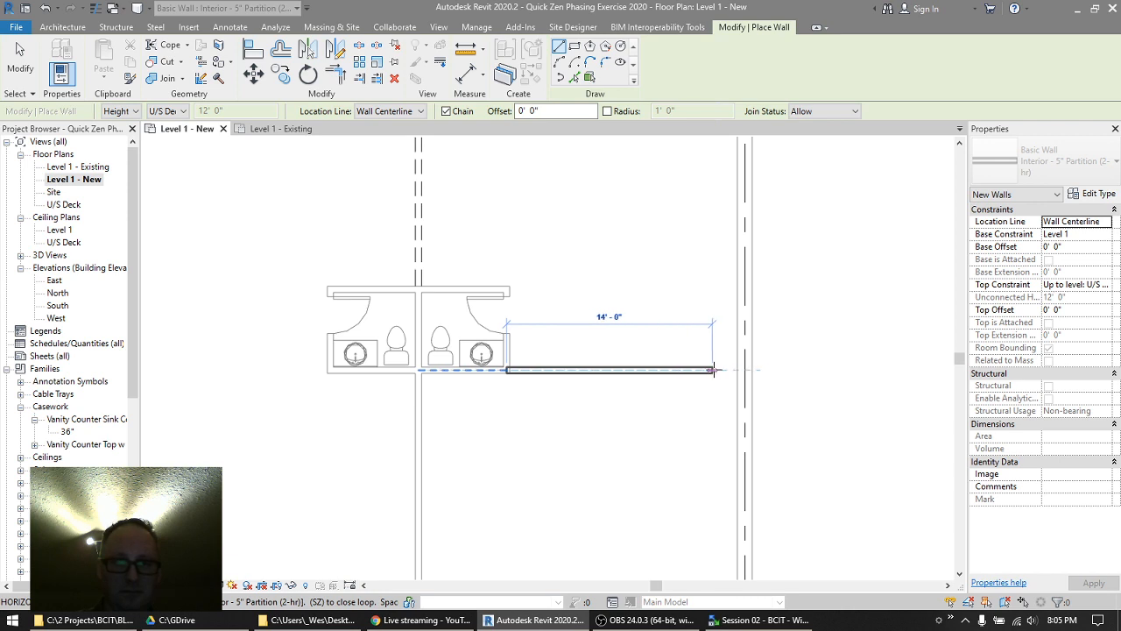
pyautogui.click(741, 370)
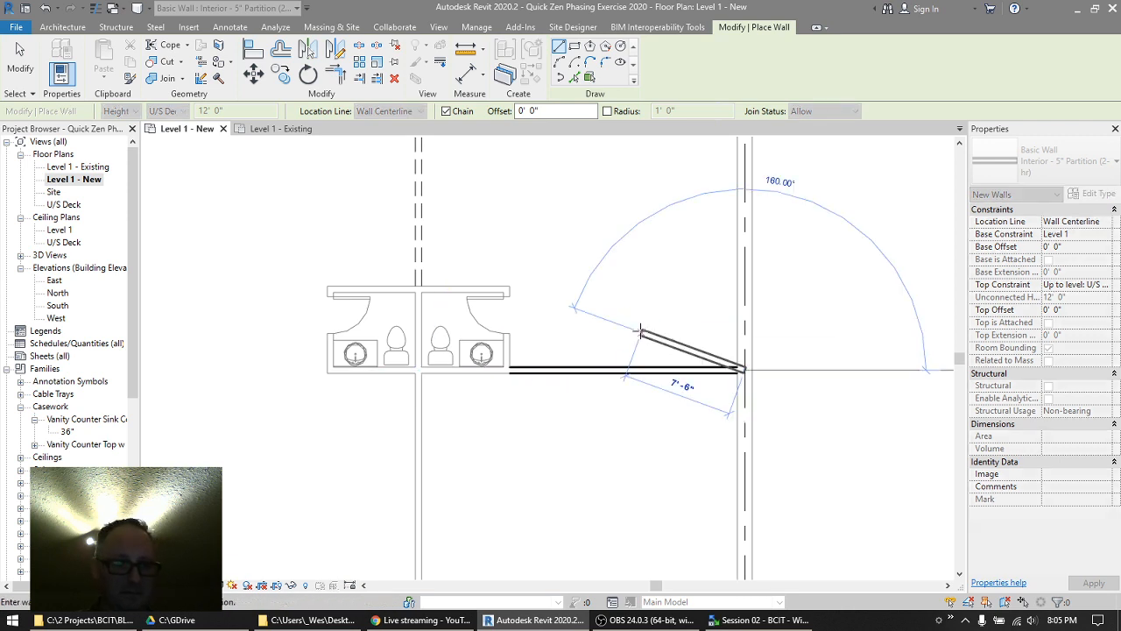
pyautogui.press('Escape')
pyautogui.press('Escape')
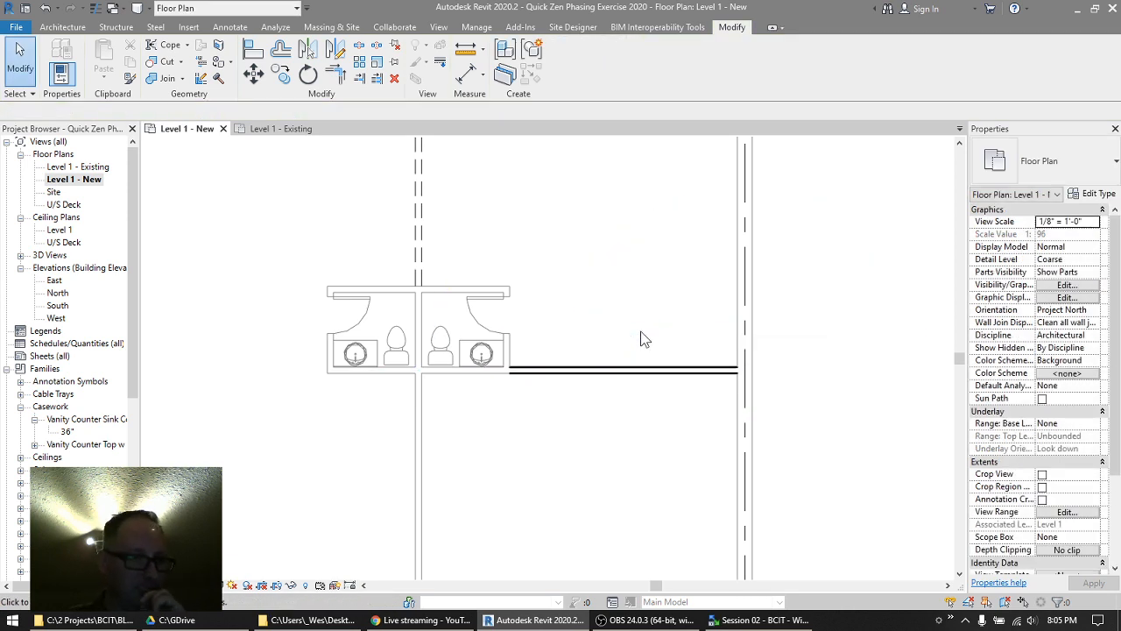
# - Place a Single-Flush 30" x 80" door in the new partition near the grid 2 wall, swinging towards grid A
pyautogui.press('d')
pyautogui.press('r')
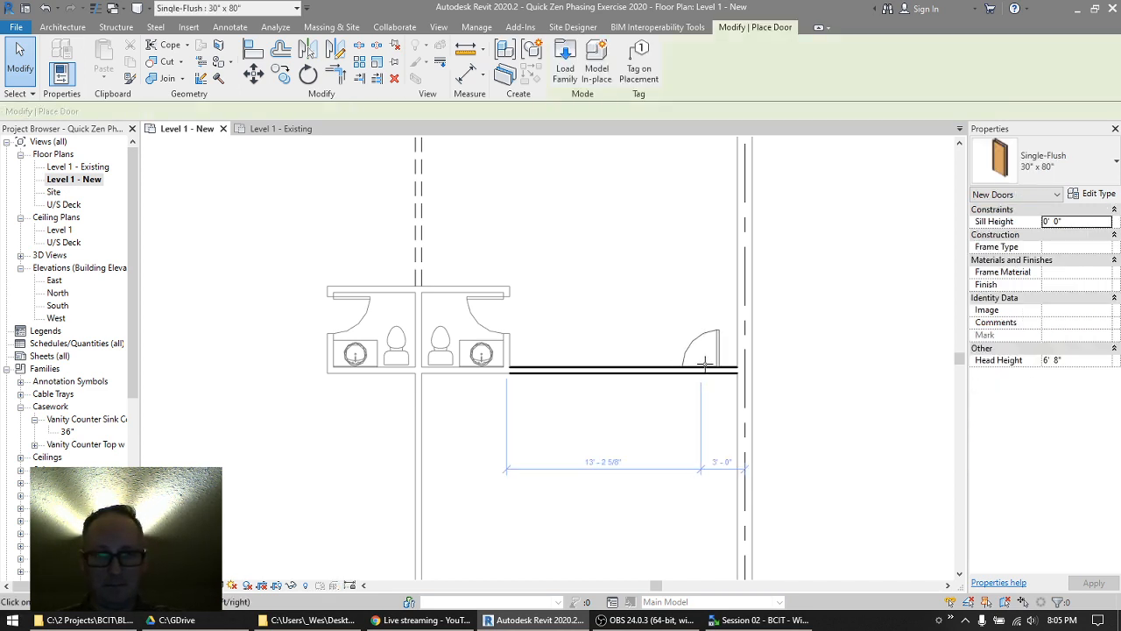
pyautogui.click(708, 366)
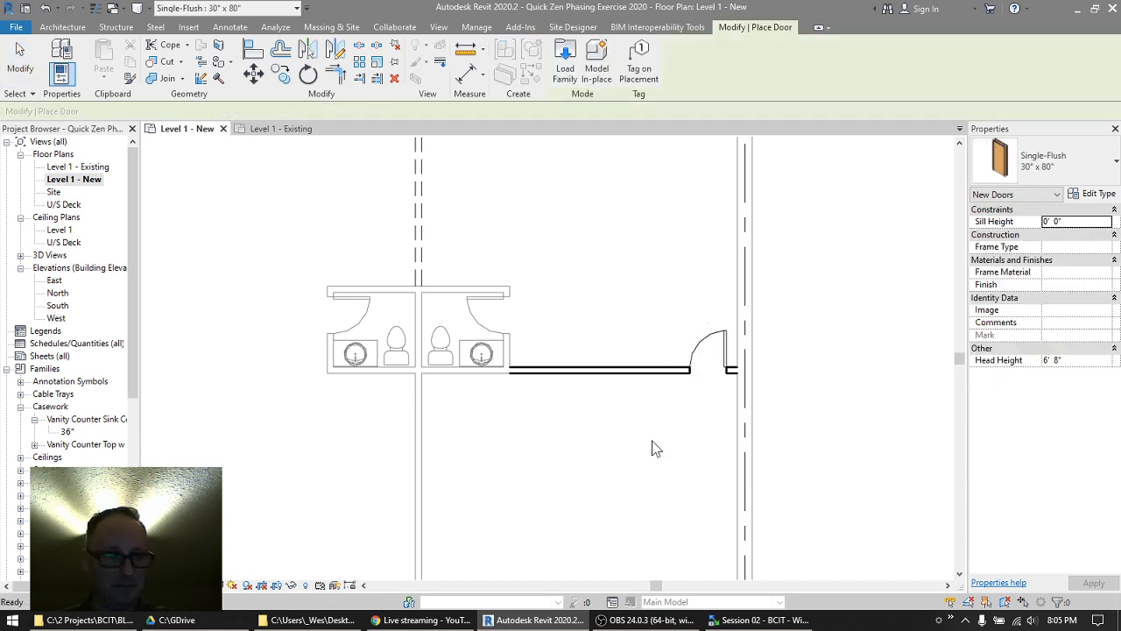
pyautogui.press('Escape')
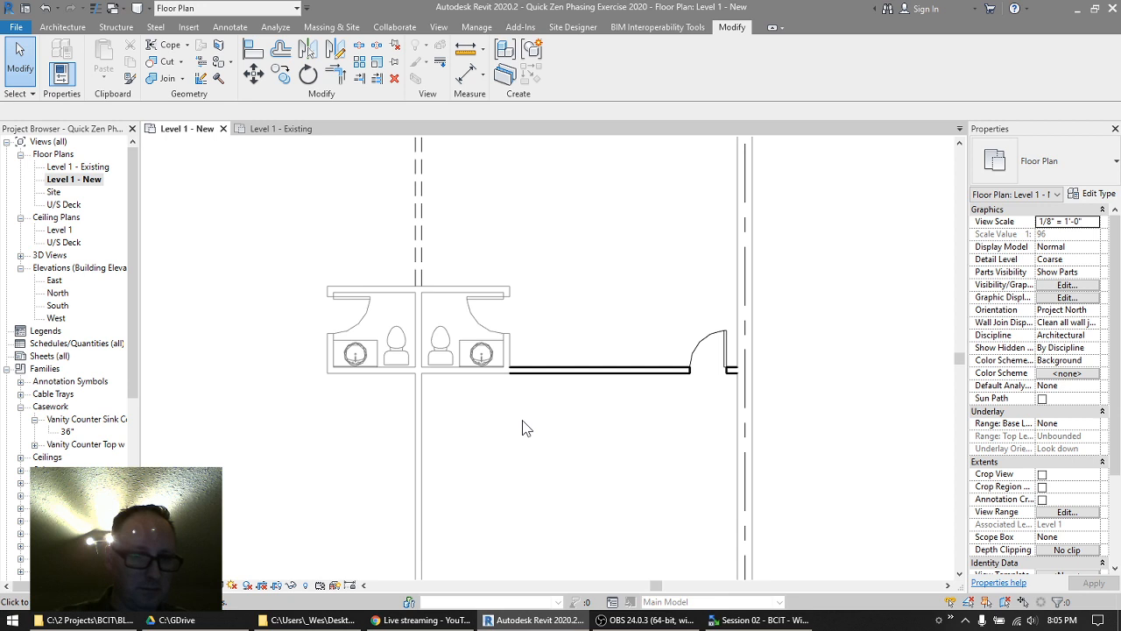
# - Place a Single-Flush 30" x 80" door in the central partition about 2'-6" from grid B, hinged nearest grid B and swinging towards grid 1
pyautogui.moveTo(522, 427); pyautogui.dragTo(497, 273, button='middle')
pyautogui.scroll(2, 491, 335)
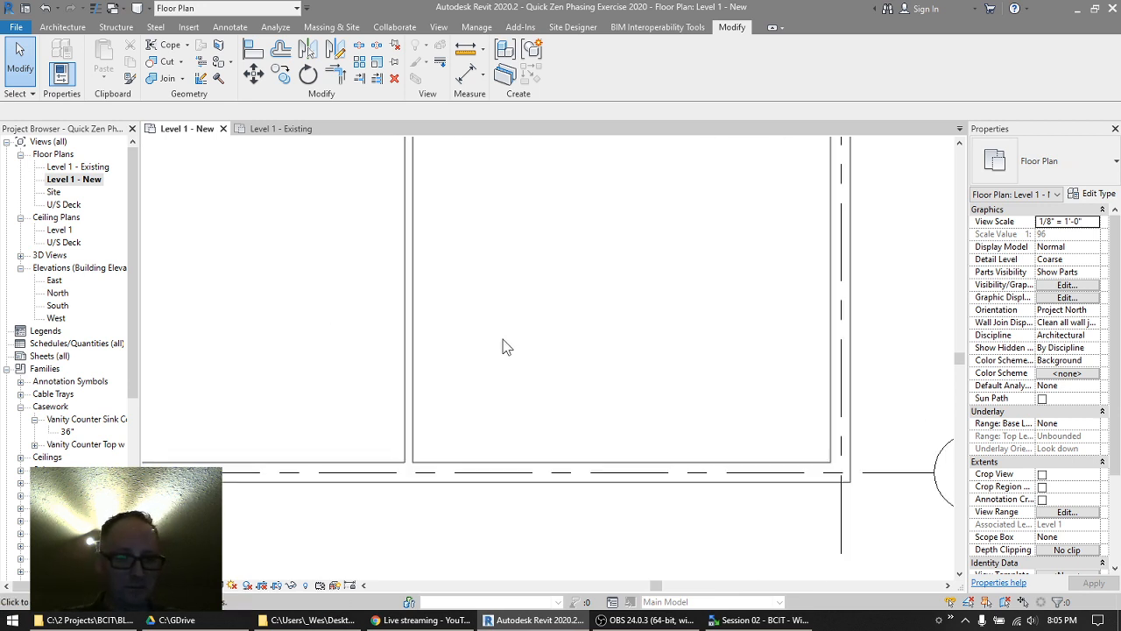
pyautogui.press('d')
pyautogui.press('r')
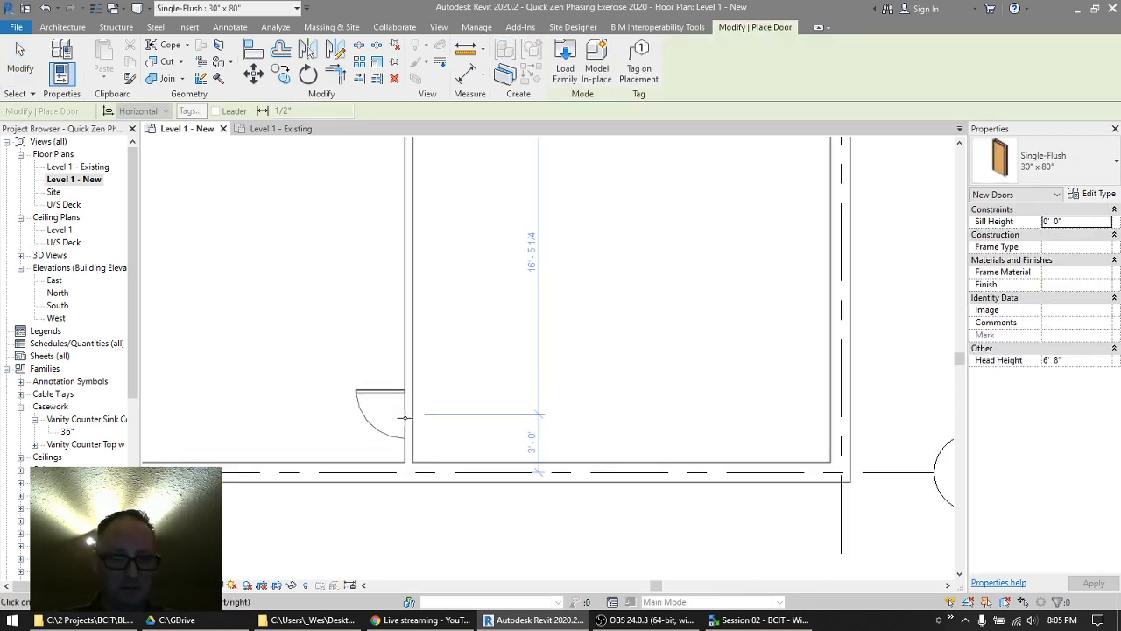
pyautogui.press('space')
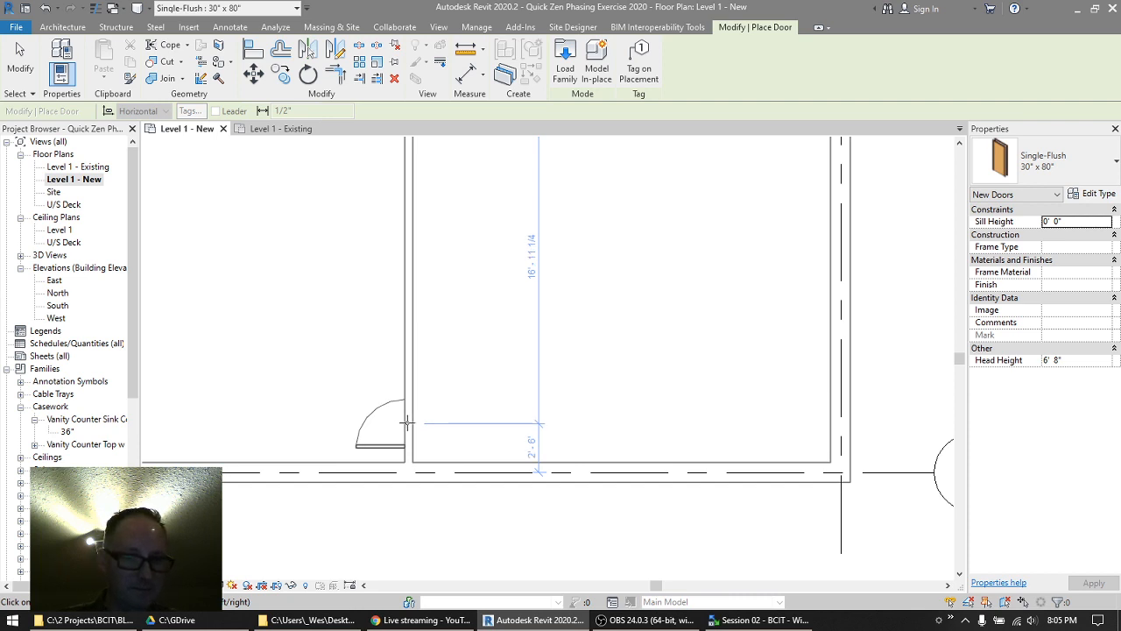
pyautogui.scroll(-3, 531, 382)
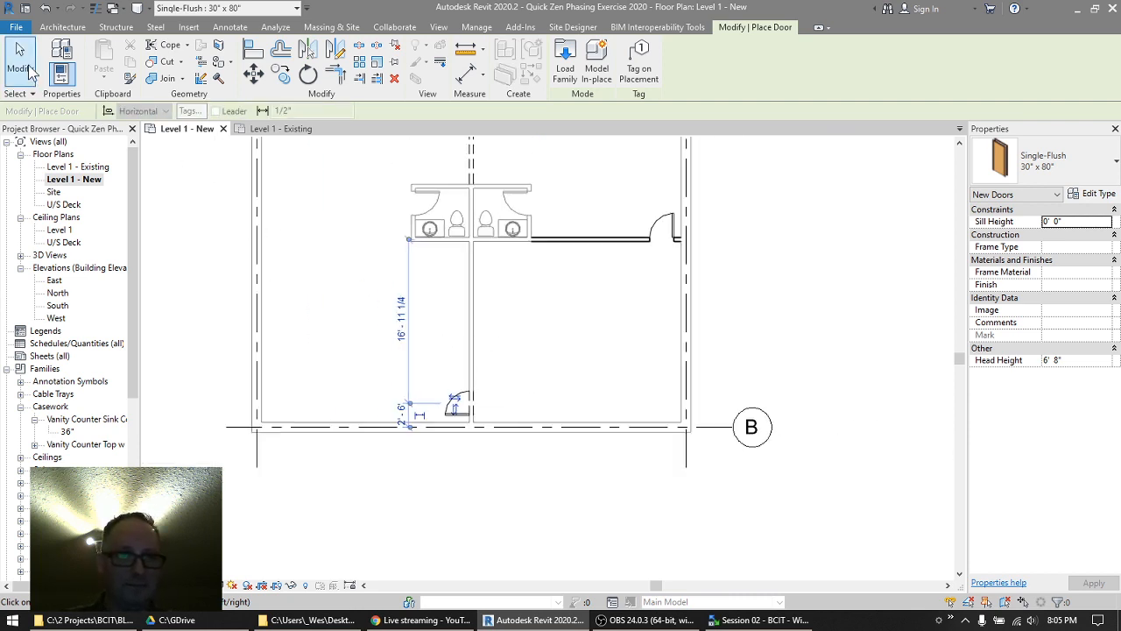
pyautogui.click(29, 70)
pyautogui.moveTo(316, 263); pyautogui.dragTo(355, 388, button='middle')
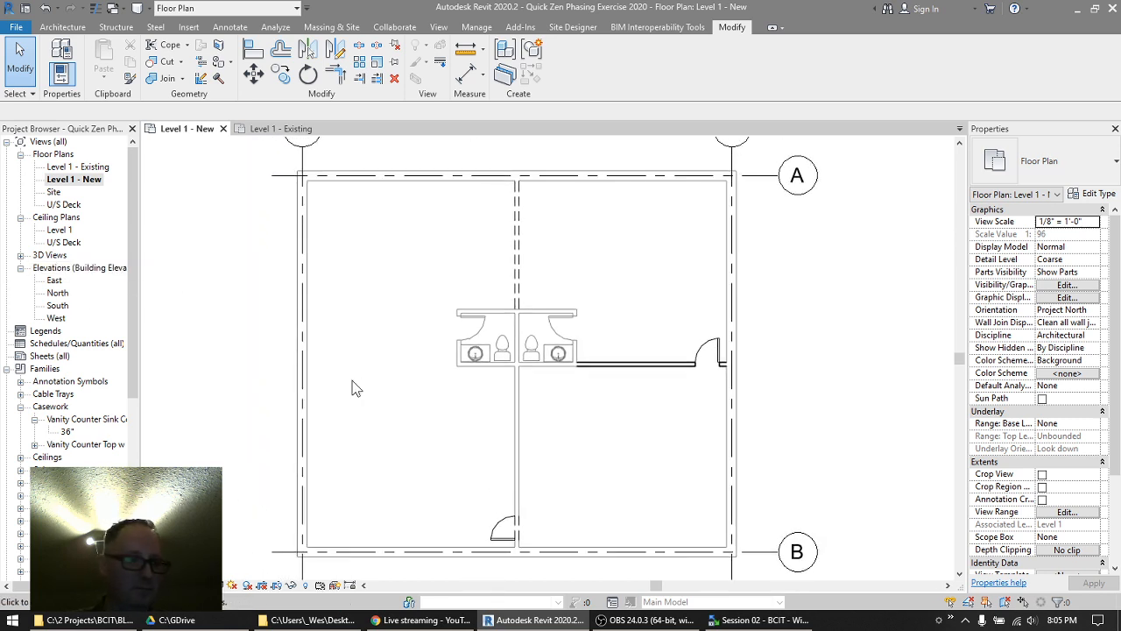
# - Switch to OBS and minimize its window, and close the C:\GDrive folder window
pyautogui.click(646, 619)
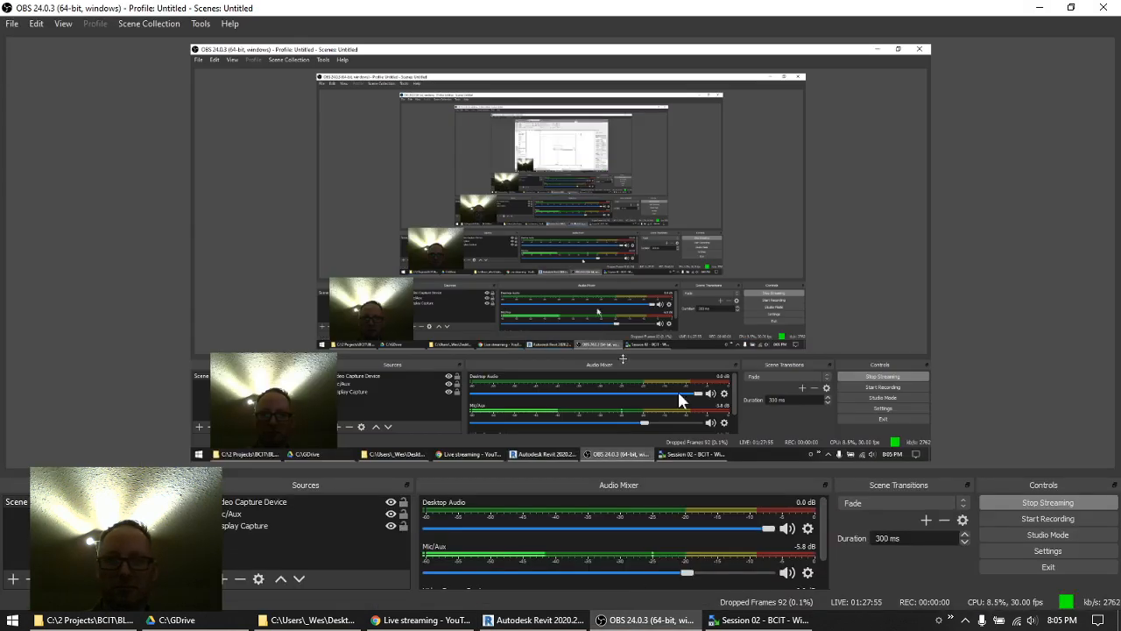
pyautogui.click(1040, 8)
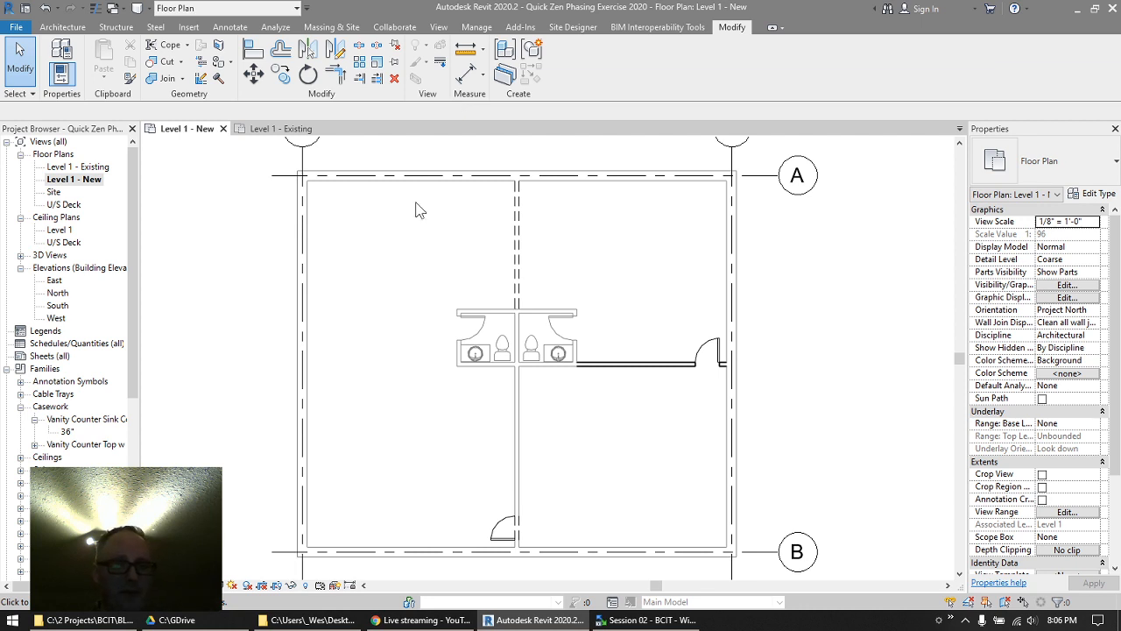
pyautogui.rightClick(177, 618)
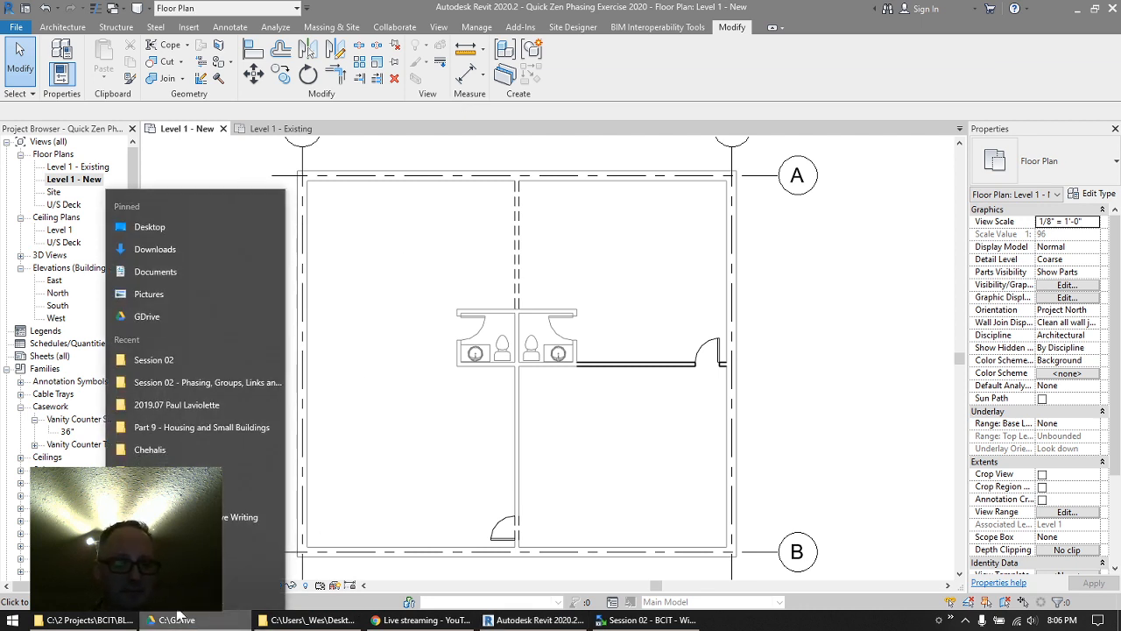
pyautogui.click(249, 594)
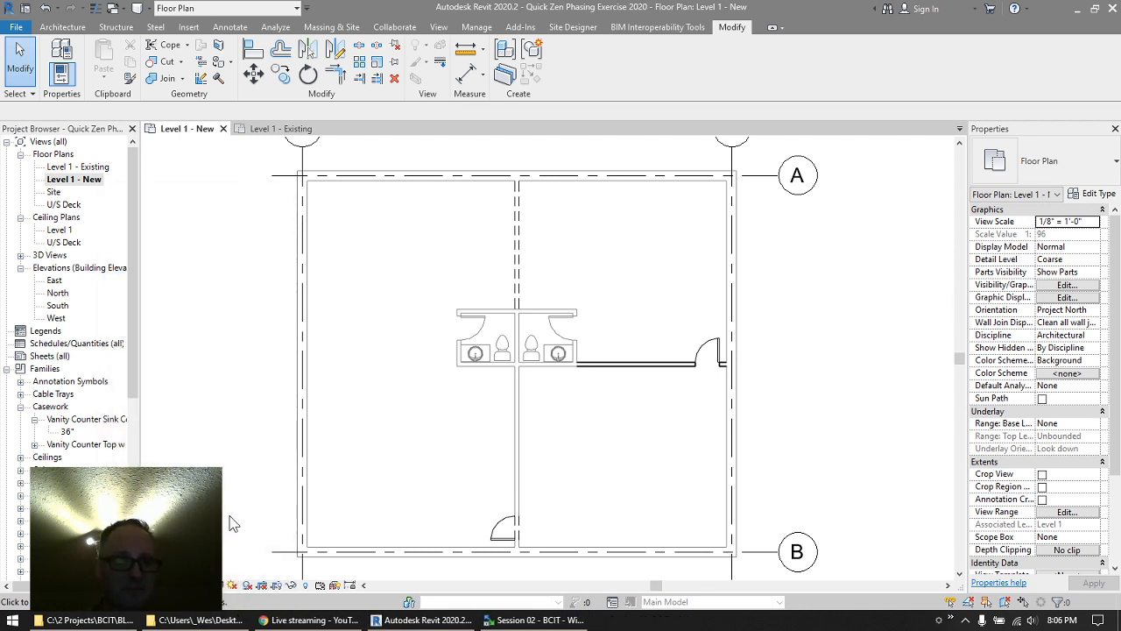
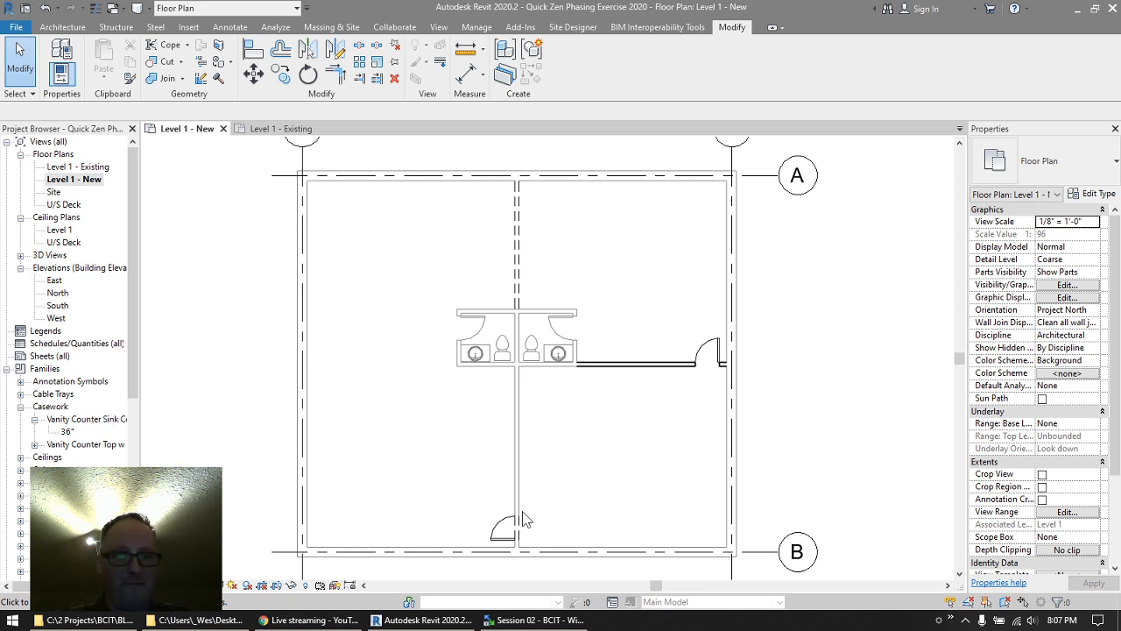
# - Set the Level 1 - New view's phase filter to Show Complete
pyautogui.scroll(-3, 1117, 395)
pyautogui.click(1095, 537)
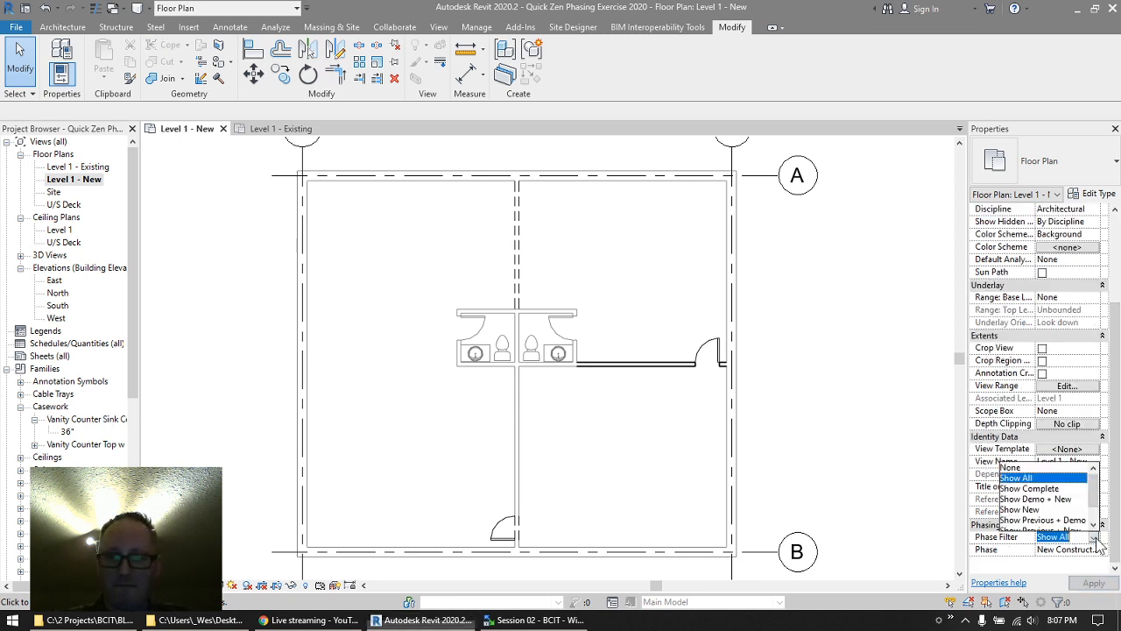
pyautogui.click(1038, 488)
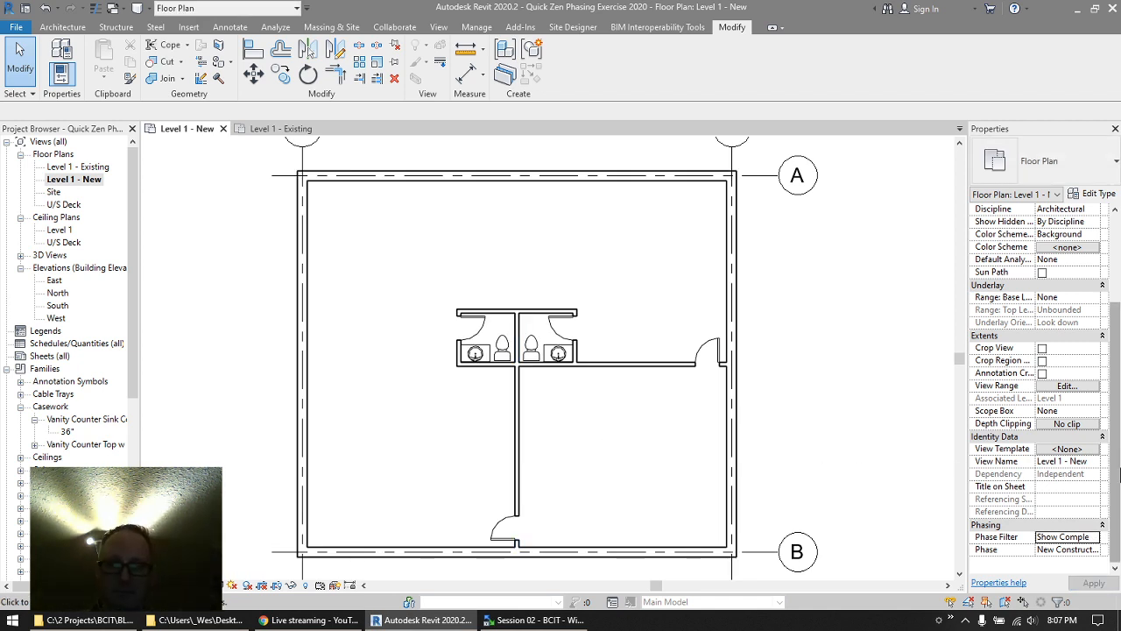
# - Set the Level 1 - New view's phase filter to Show All
pyautogui.click(1094, 537)
pyautogui.click(1094, 537)
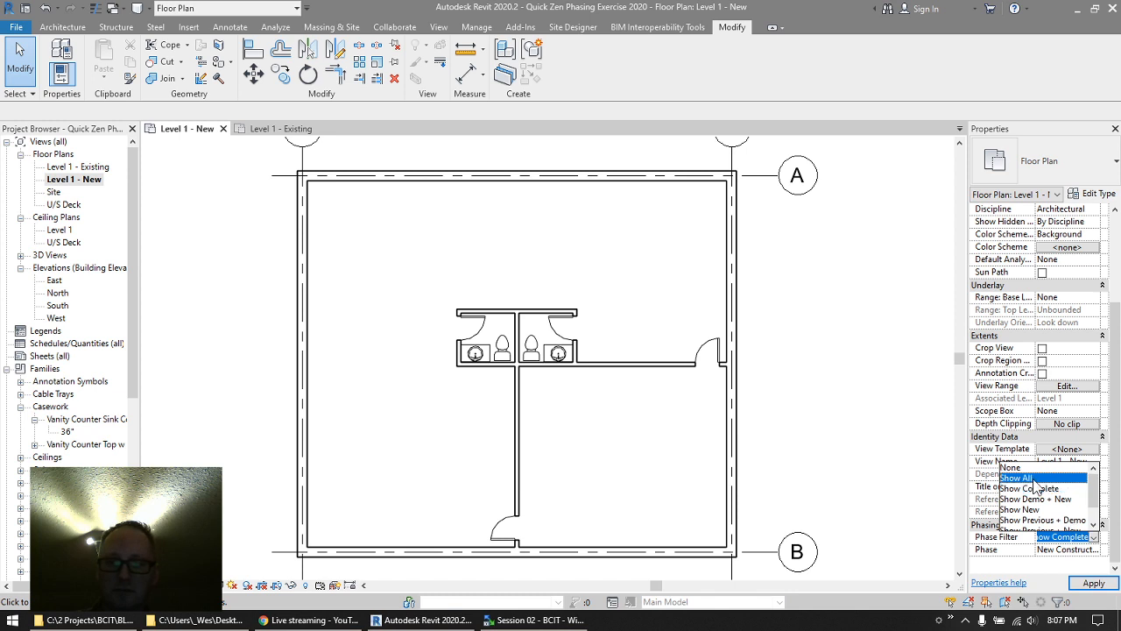
pyautogui.click(1032, 479)
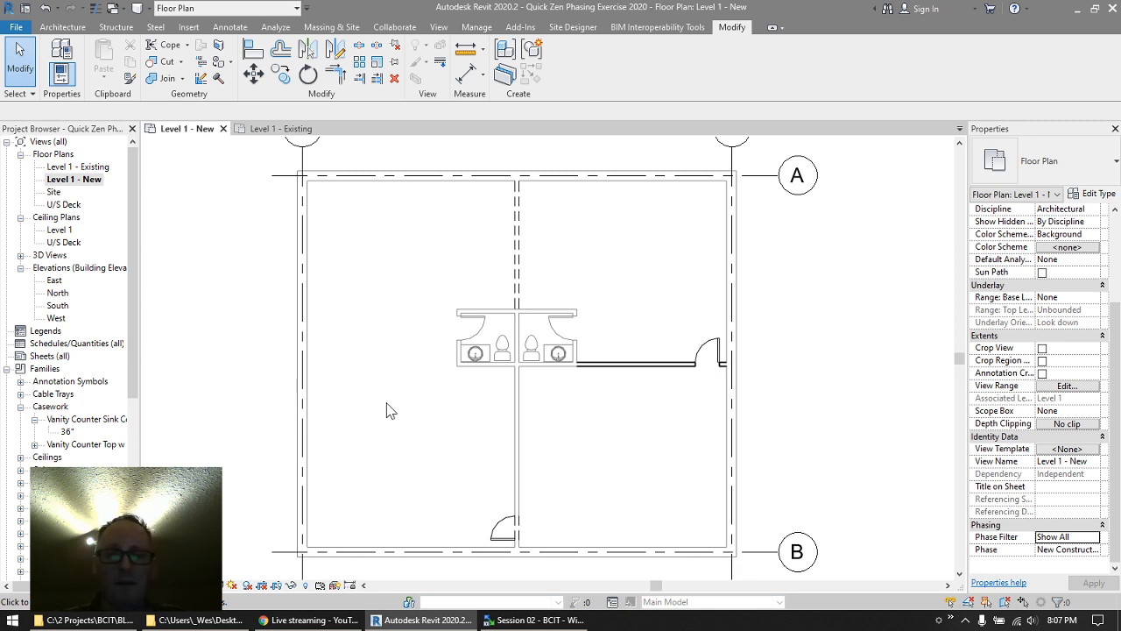
# - Select the demolished partition between grid A and the washrooms and examine its end at the washroom wall
pyautogui.moveTo(630, 233); pyautogui.dragTo(630, 237, button='middle')
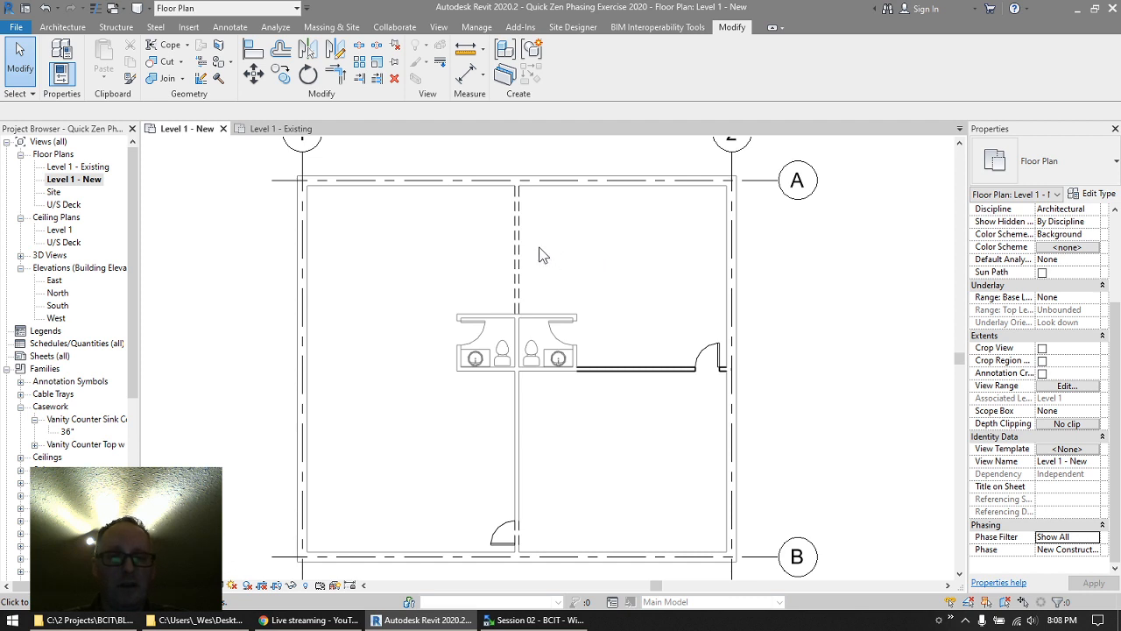
pyautogui.scroll(3, 542, 254)
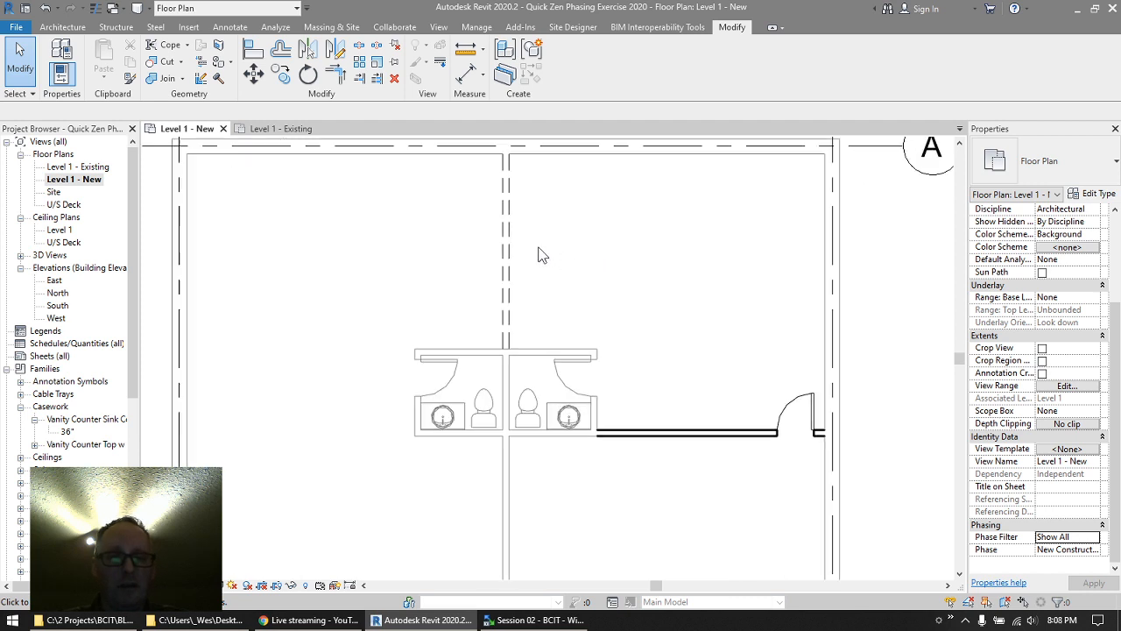
pyautogui.moveTo(504, 340); pyautogui.dragTo(555, 350, button='middle')
pyautogui.click(510, 342)
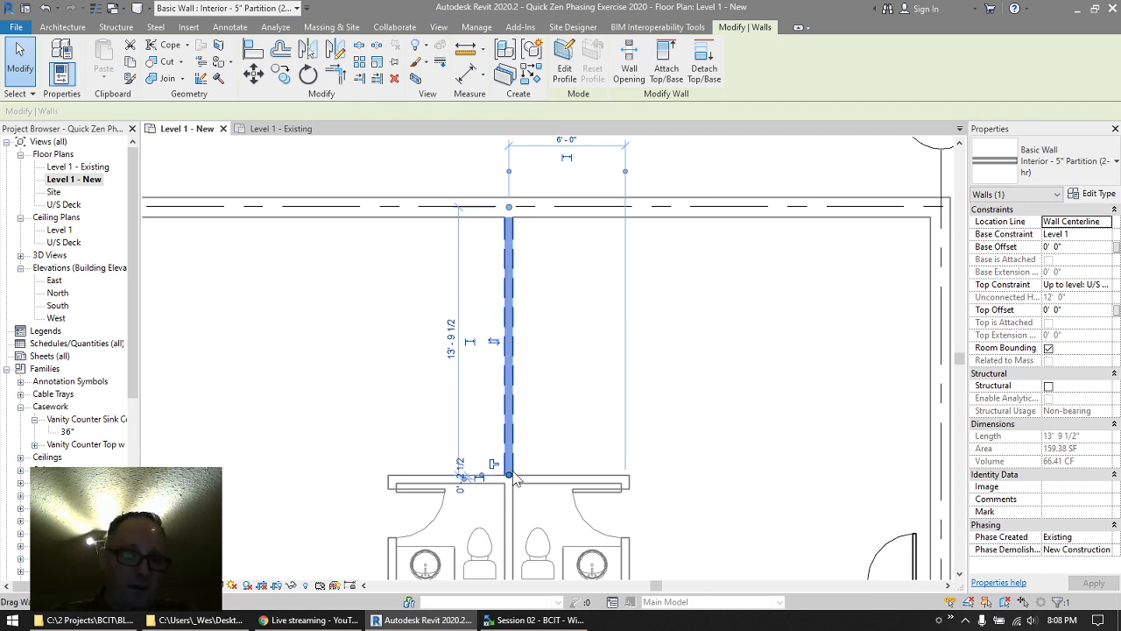
pyautogui.scroll(2, 527, 491)
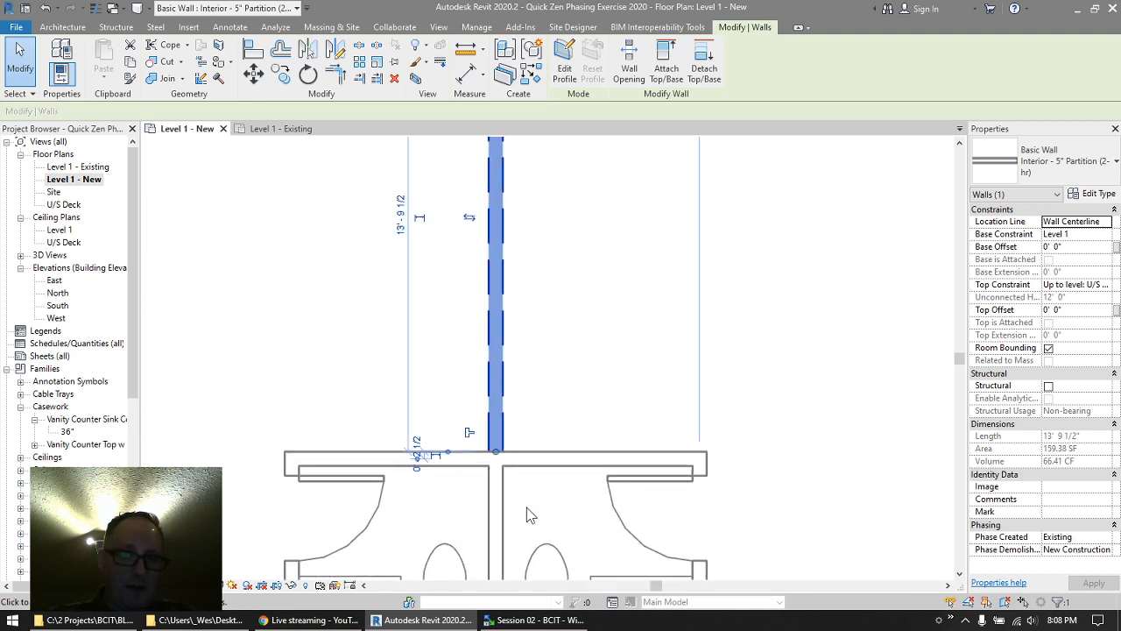
# - In Level 1 - Existing, draw a 5" partition about 15' long, 3'-0" from the central wall, from the grid A wall into the grid 1 side washroom
pyautogui.doubleClick(78, 167)
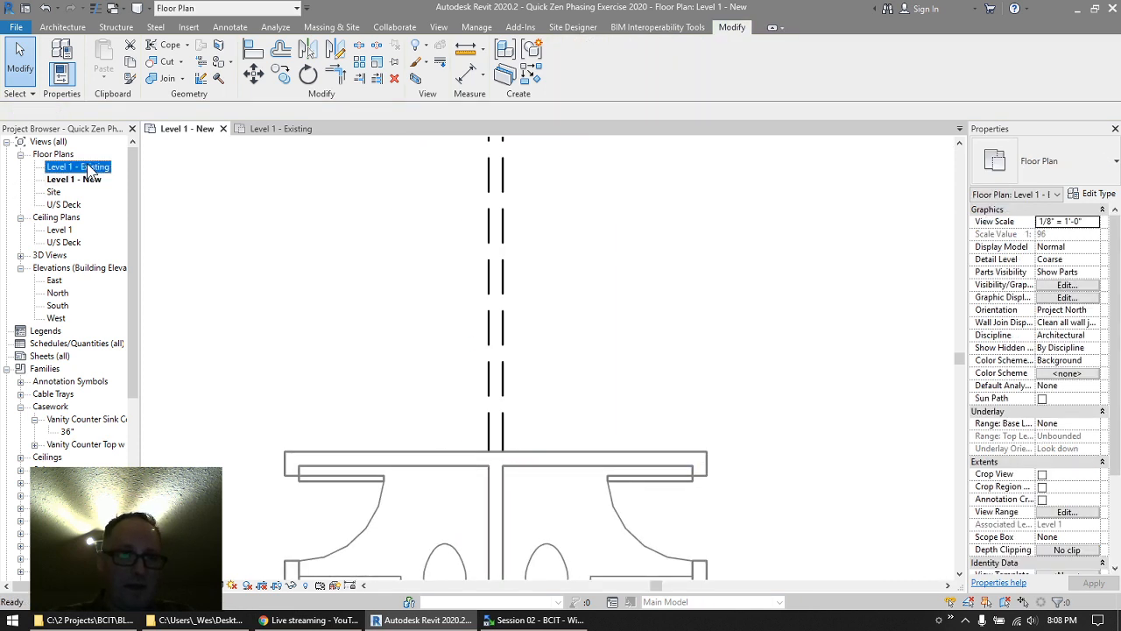
pyautogui.click(600, 254)
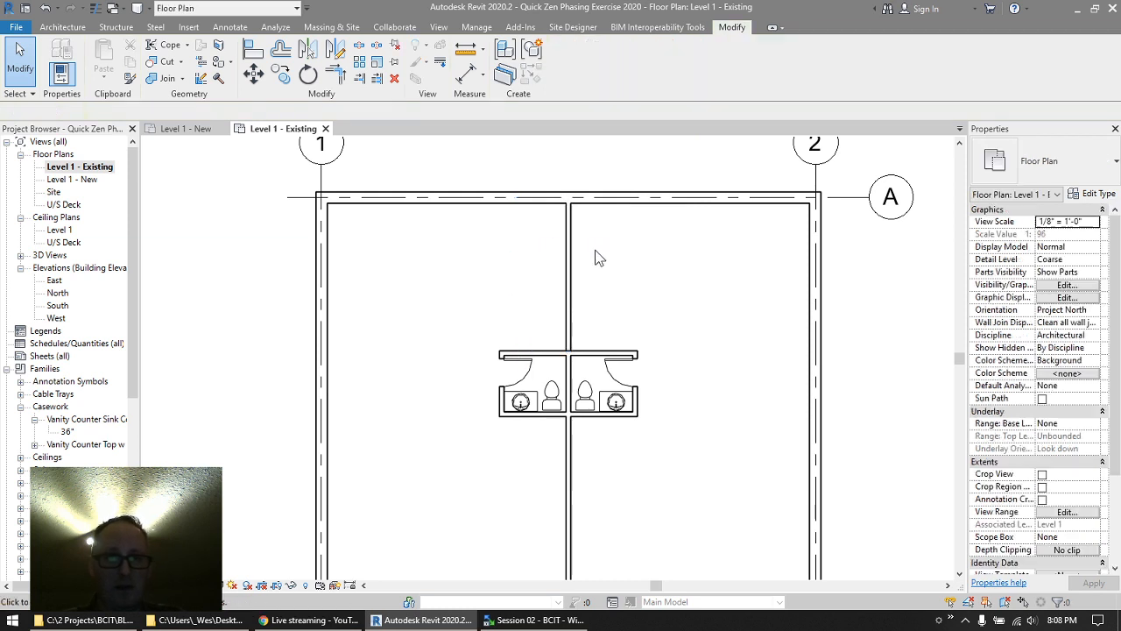
pyautogui.scroll(2, 595, 257)
pyautogui.click(556, 253)
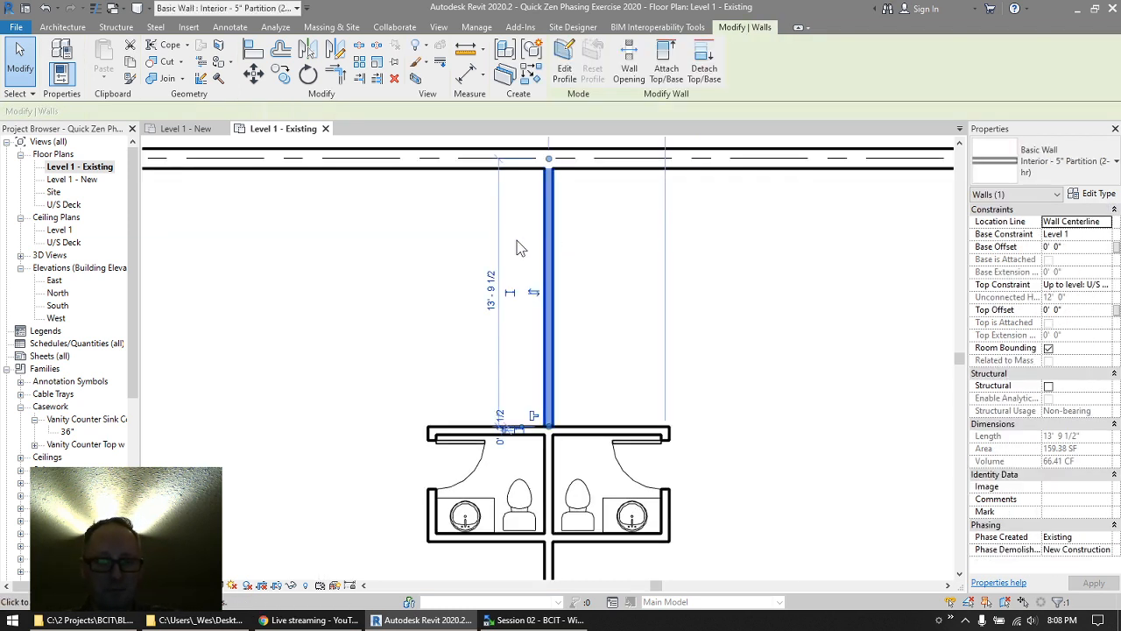
pyautogui.press('c')
pyautogui.press('s')
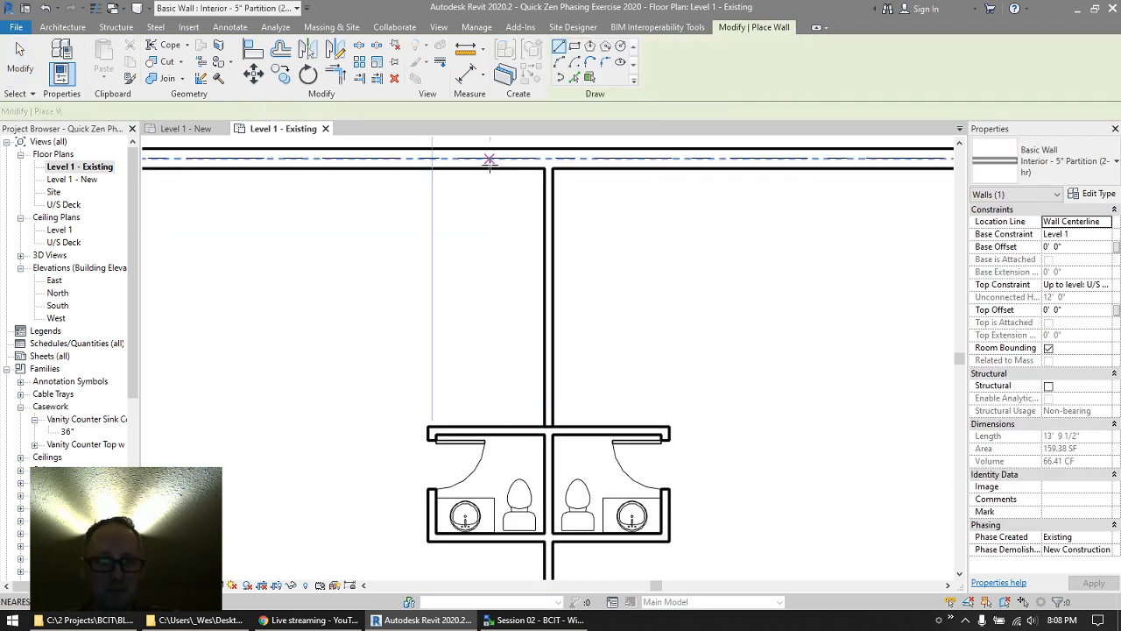
pyautogui.click(491, 170)
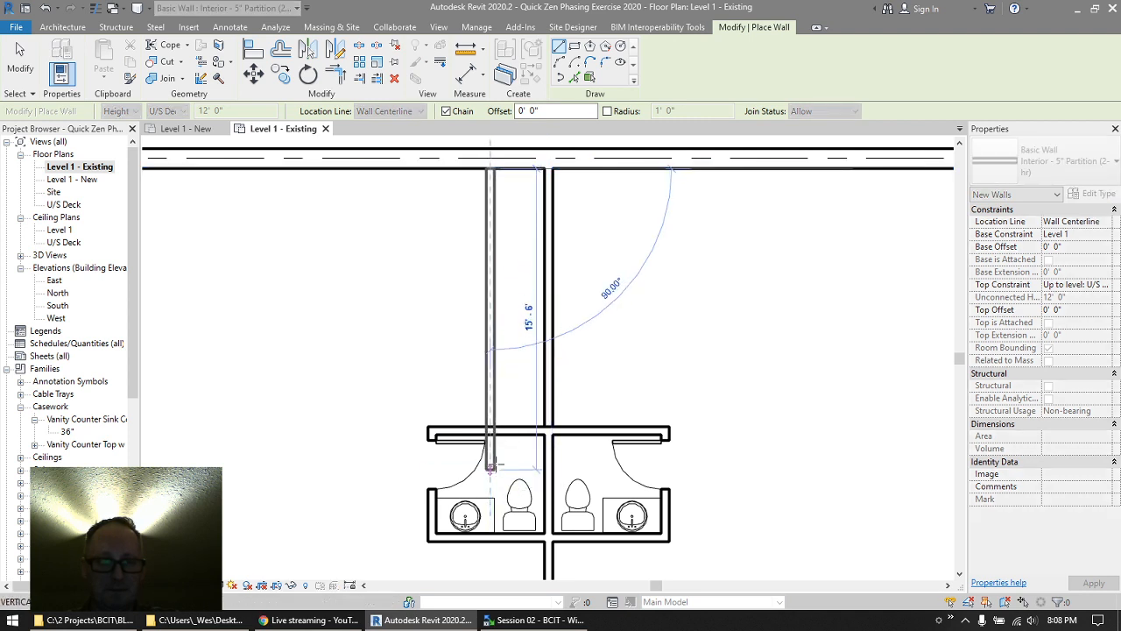
pyautogui.click(491, 451)
pyautogui.press('Escape')
pyautogui.press('Escape')
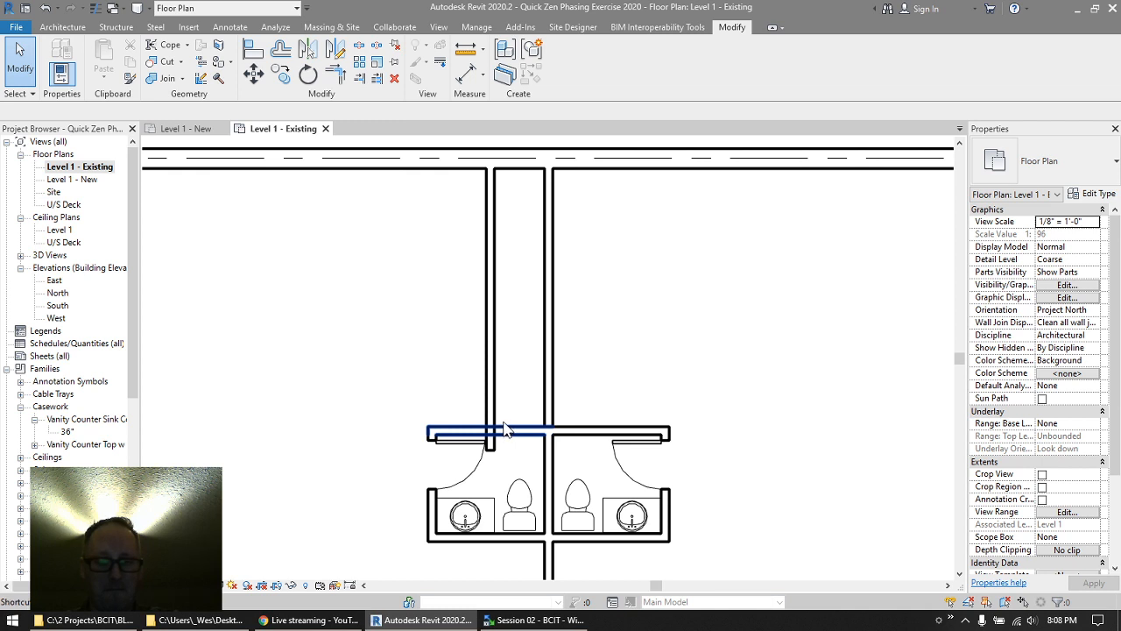
# - Join the geometry of the new partition and the washroom wall it crosses
pyautogui.press('j')
pyautogui.press('g')
pyautogui.click(501, 431)
pyautogui.click(496, 418)
pyautogui.press('Escape')
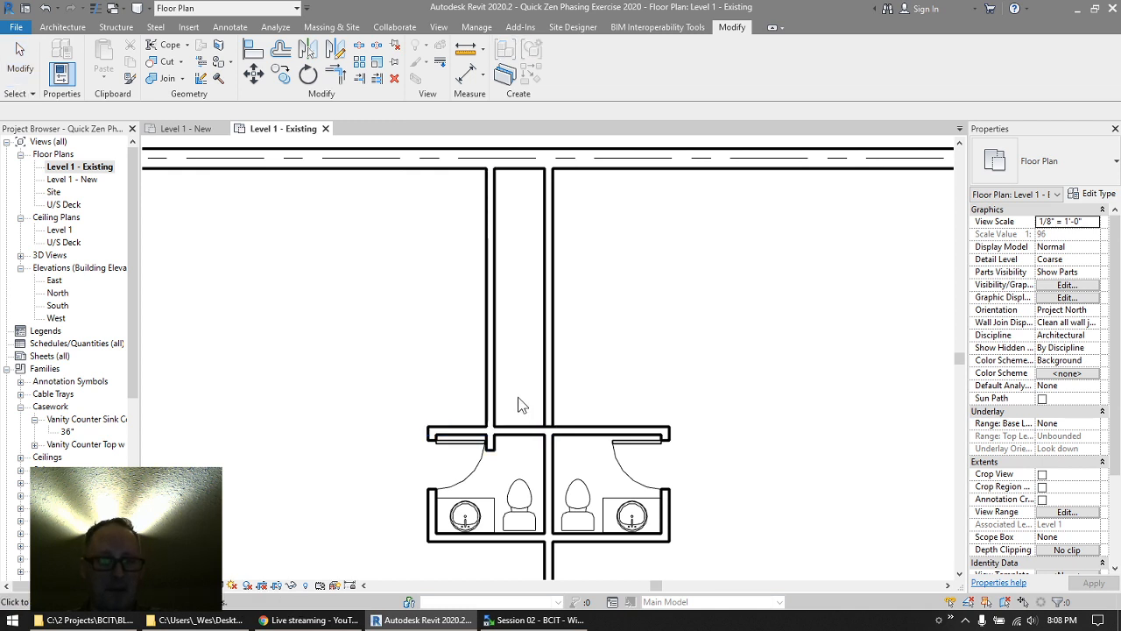
# - Split the new partition about 10 7/8" from the crossed washroom wall, on the grid A side, keeping both segments
pyautogui.scroll(2, 515, 399)
pyautogui.moveTo(540, 292); pyautogui.dragTo(555, 366, button='middle')
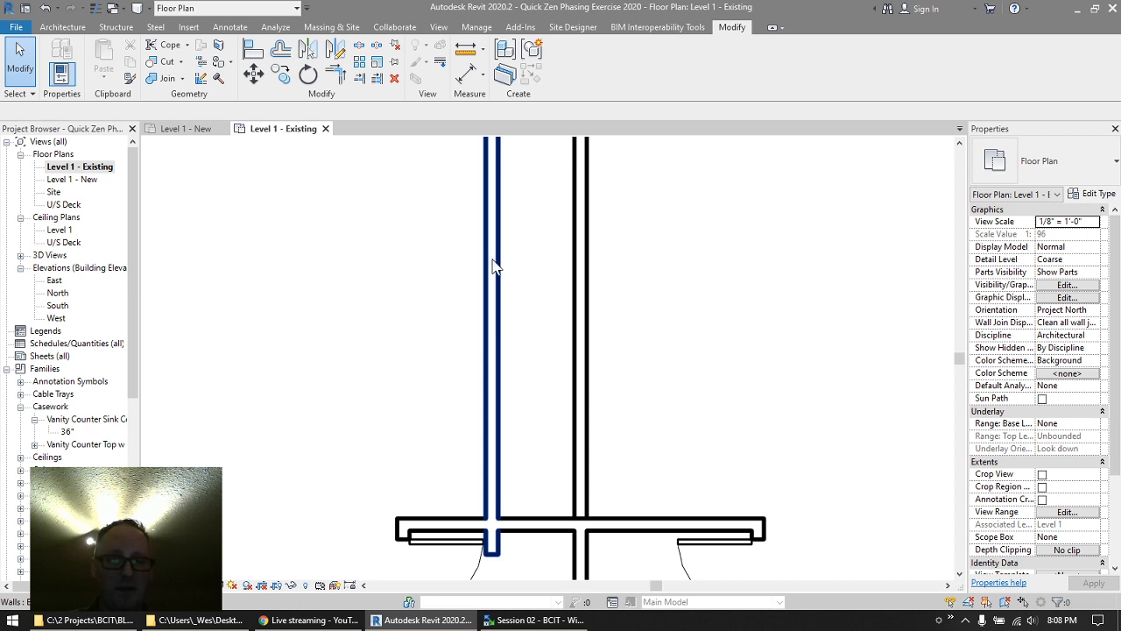
pyautogui.scroll(-3, 493, 266)
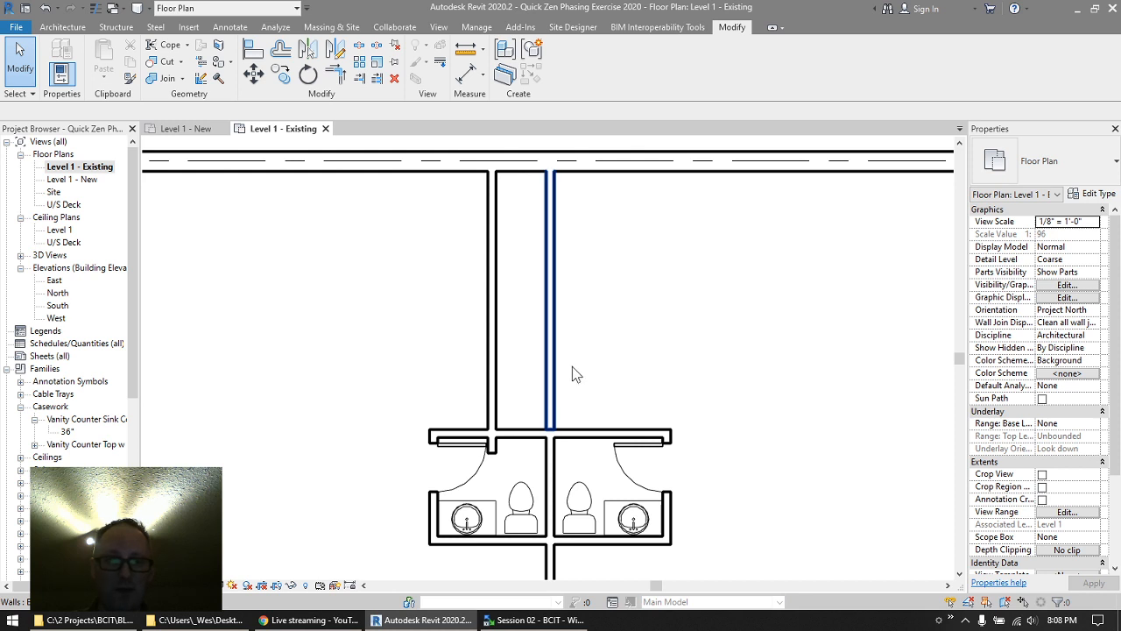
pyautogui.click(360, 51)
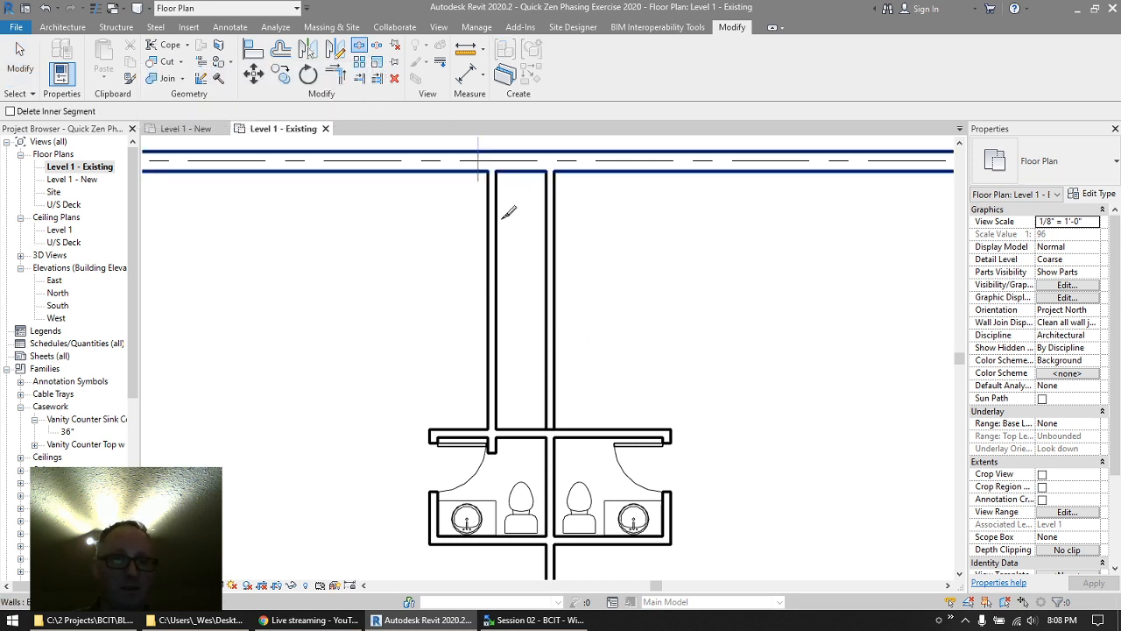
pyautogui.scroll(2, 517, 403)
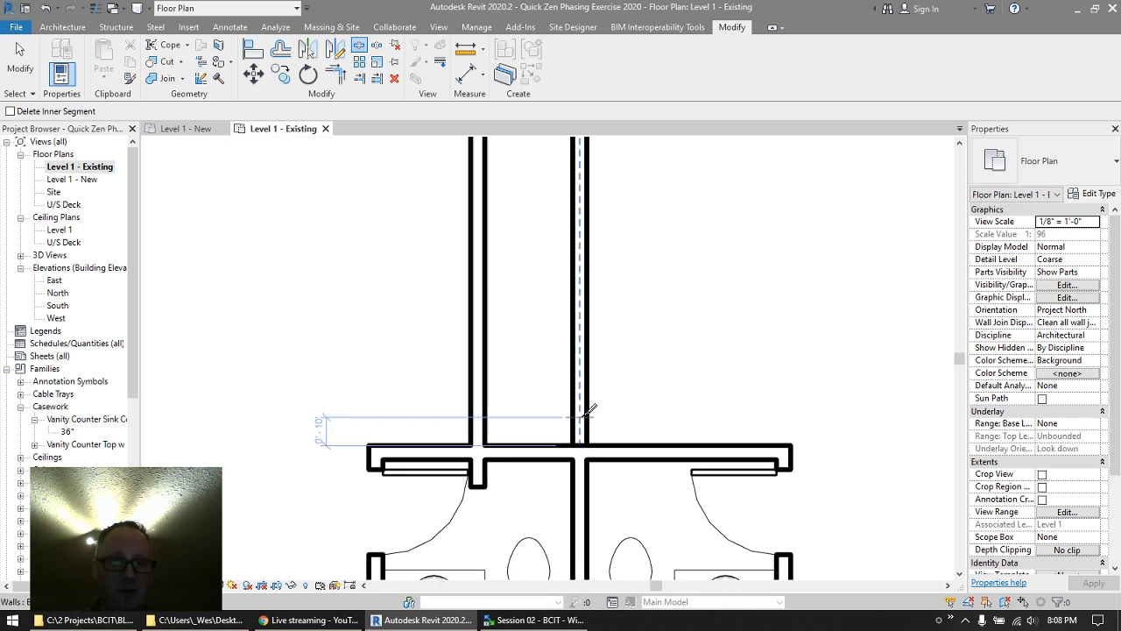
pyautogui.click(479, 419)
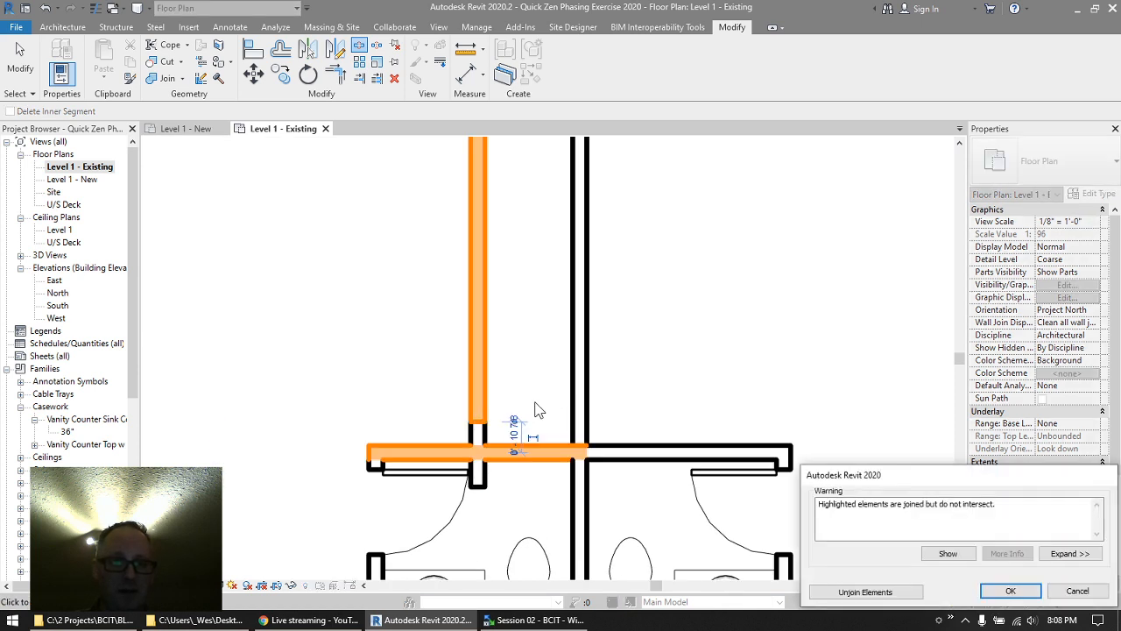
pyautogui.click(1005, 593)
pyautogui.press('Escape')
pyautogui.press('Escape')
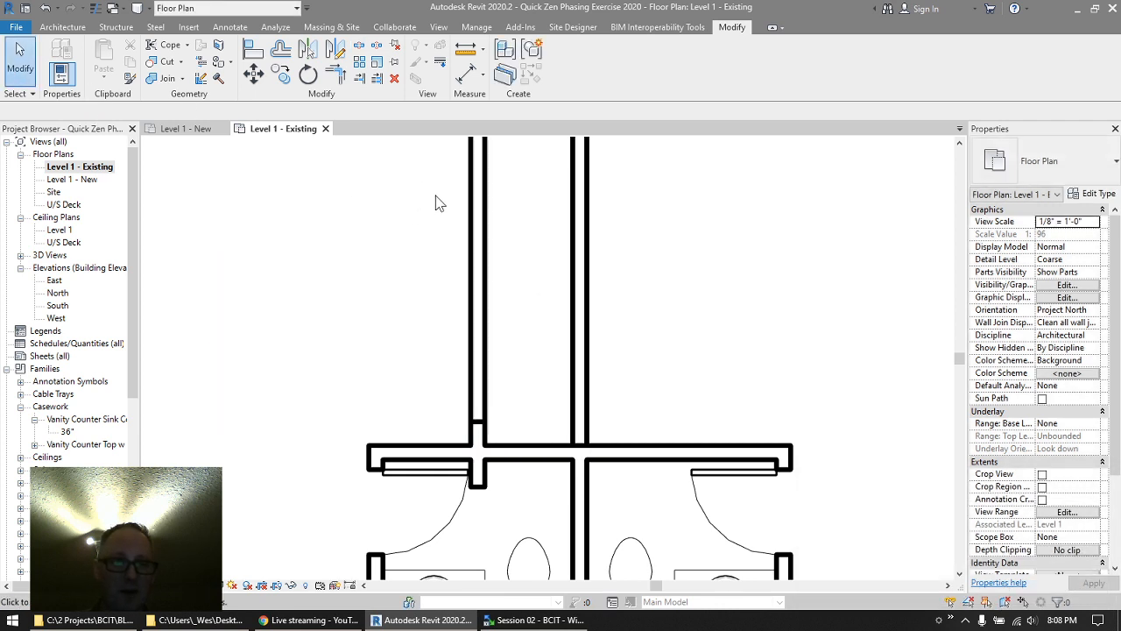
# - Shorten the long segment of the split partition to about 11'-7" and disallow joining at its free end
pyautogui.click(478, 275)
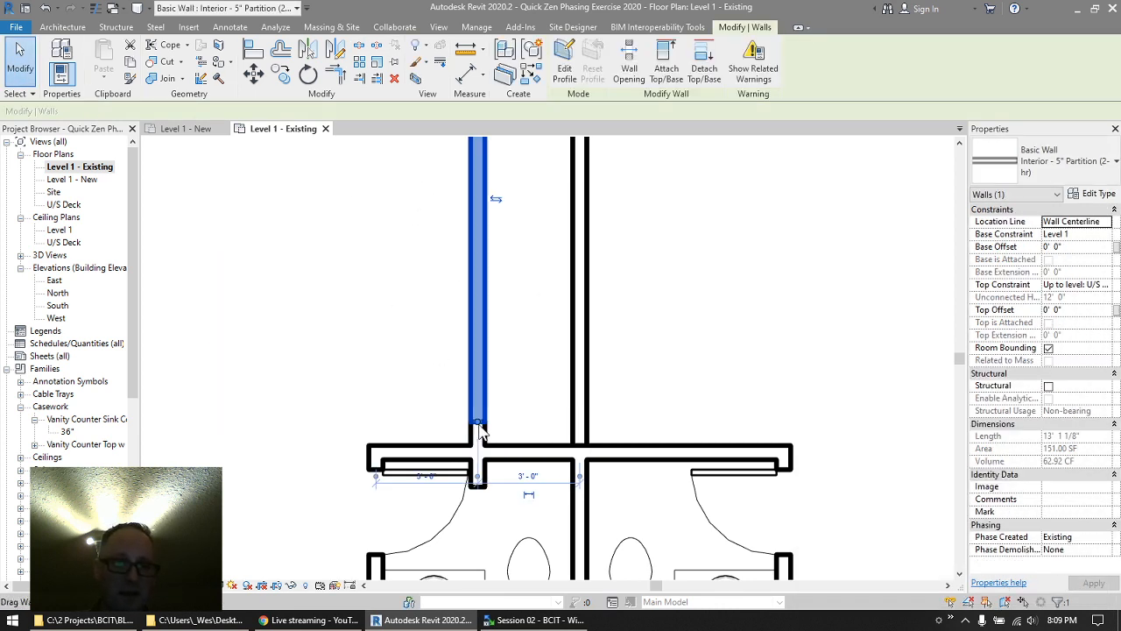
pyautogui.moveTo(478, 424); pyautogui.dragTo(479, 372)
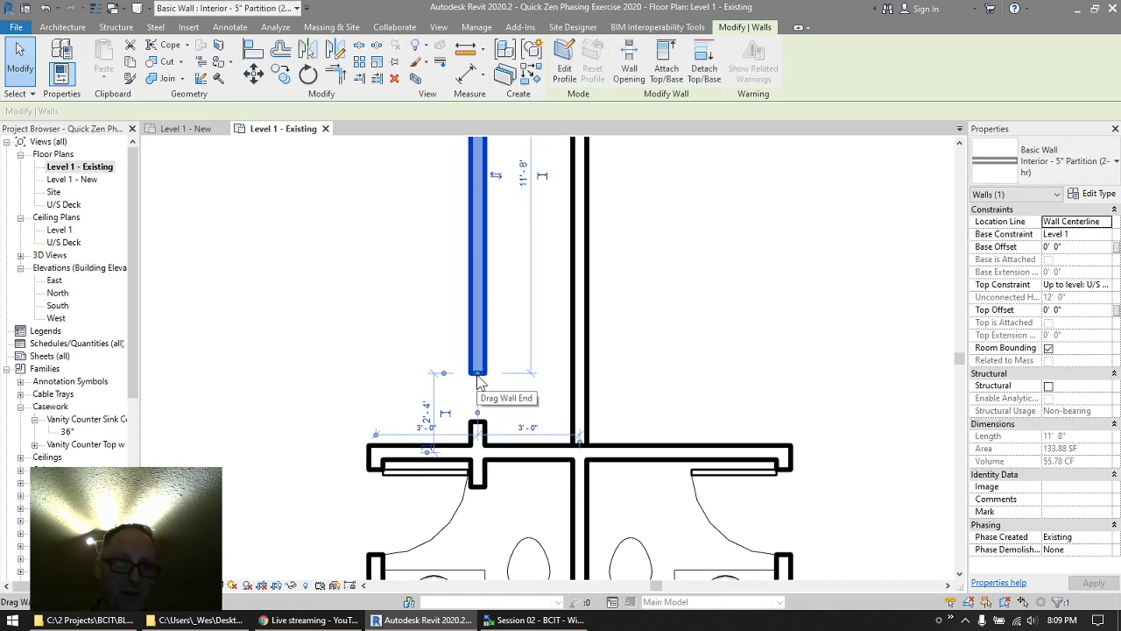
pyautogui.rightClick(478, 377)
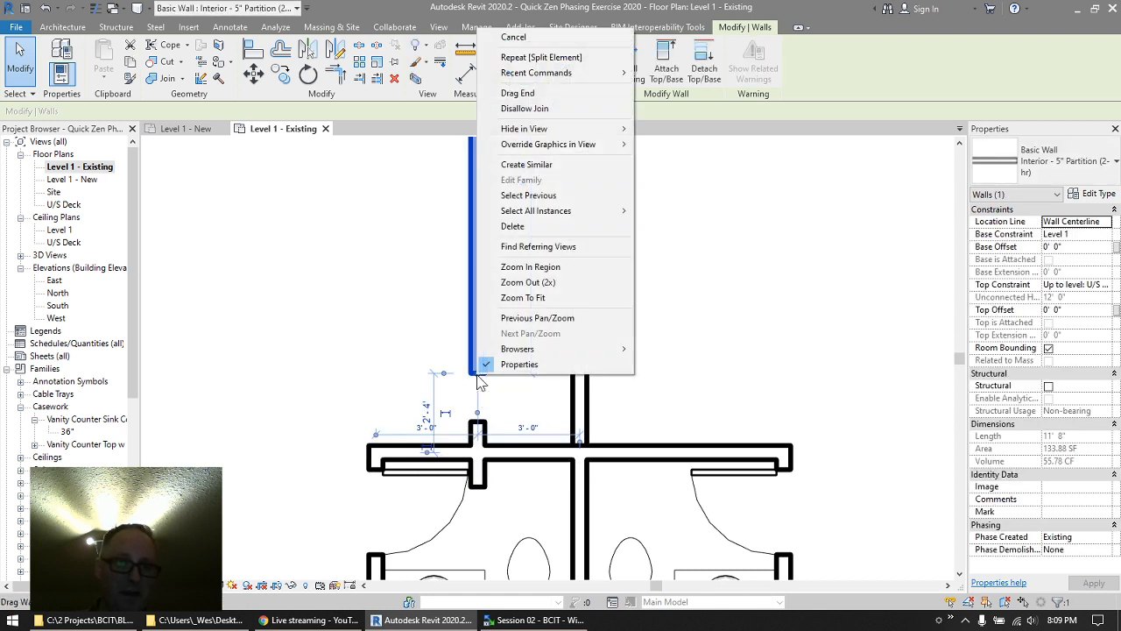
pyautogui.click(524, 109)
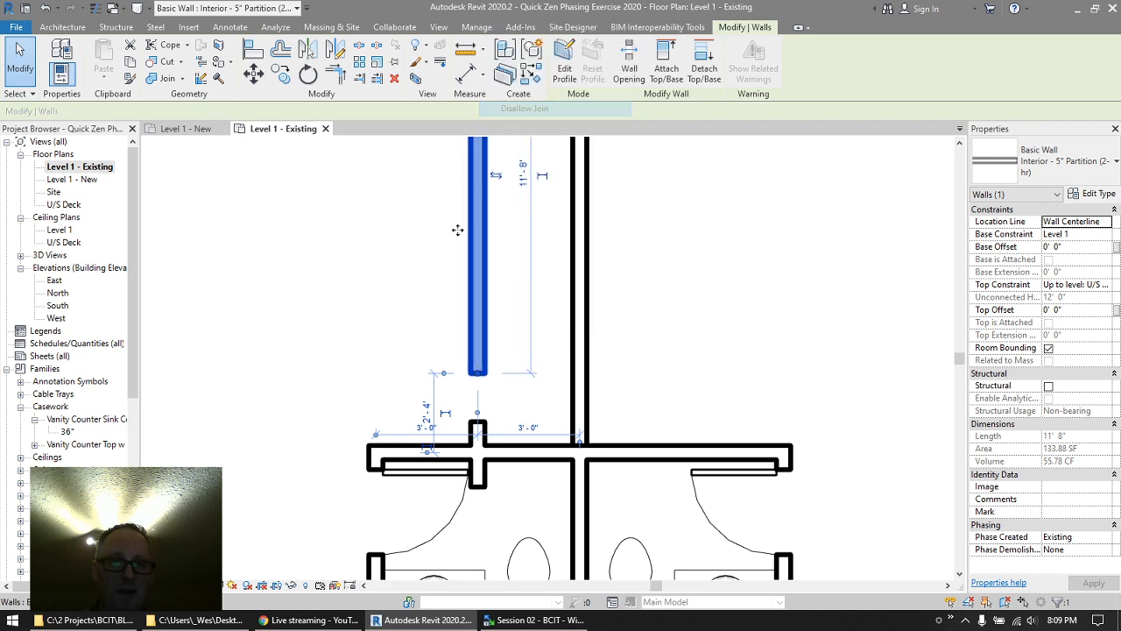
pyautogui.moveTo(478, 376); pyautogui.dragTo(478, 421)
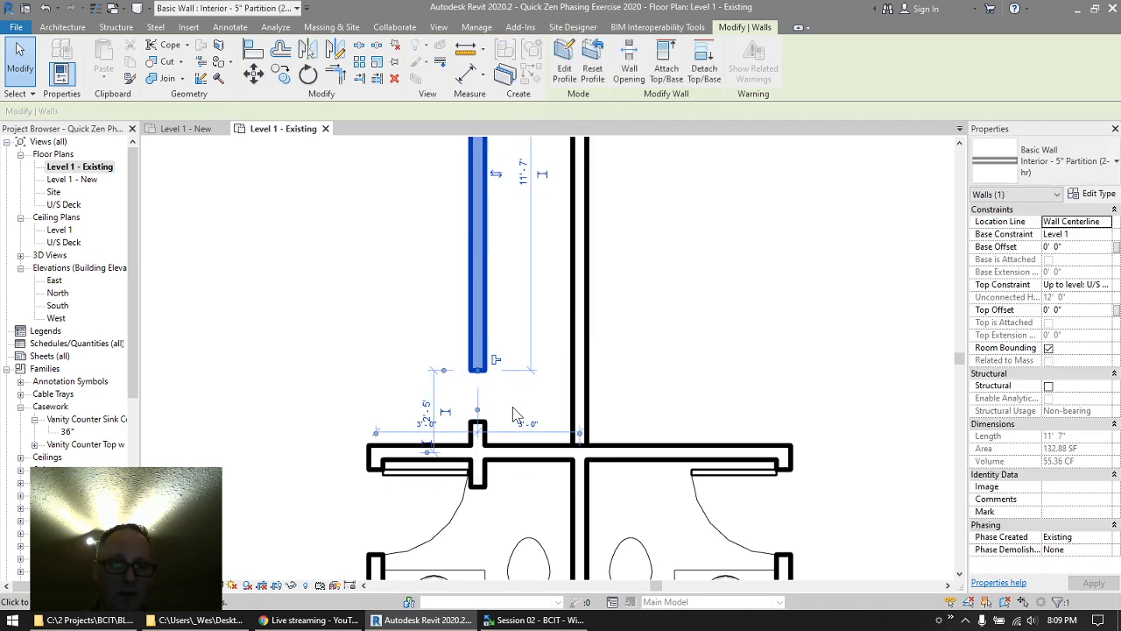
pyautogui.click(541, 401)
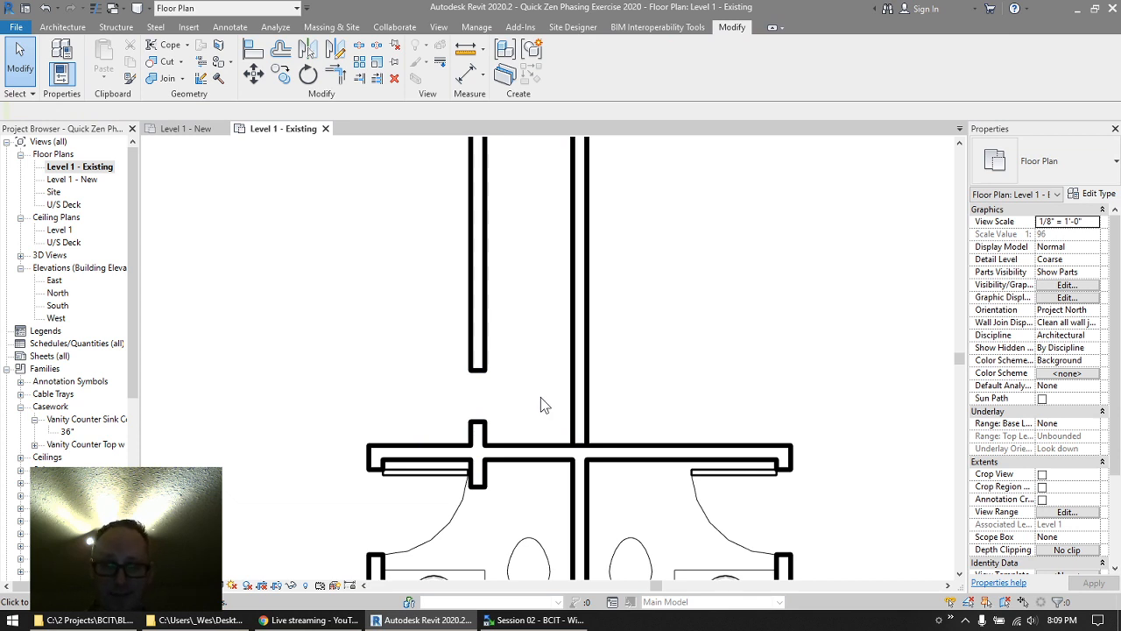
# - Allow joining at the long segment's free end and try extending it across the washroom wall to the stub's far end
pyautogui.click(479, 371)
pyautogui.rightClick(478, 371)
pyautogui.click(502, 109)
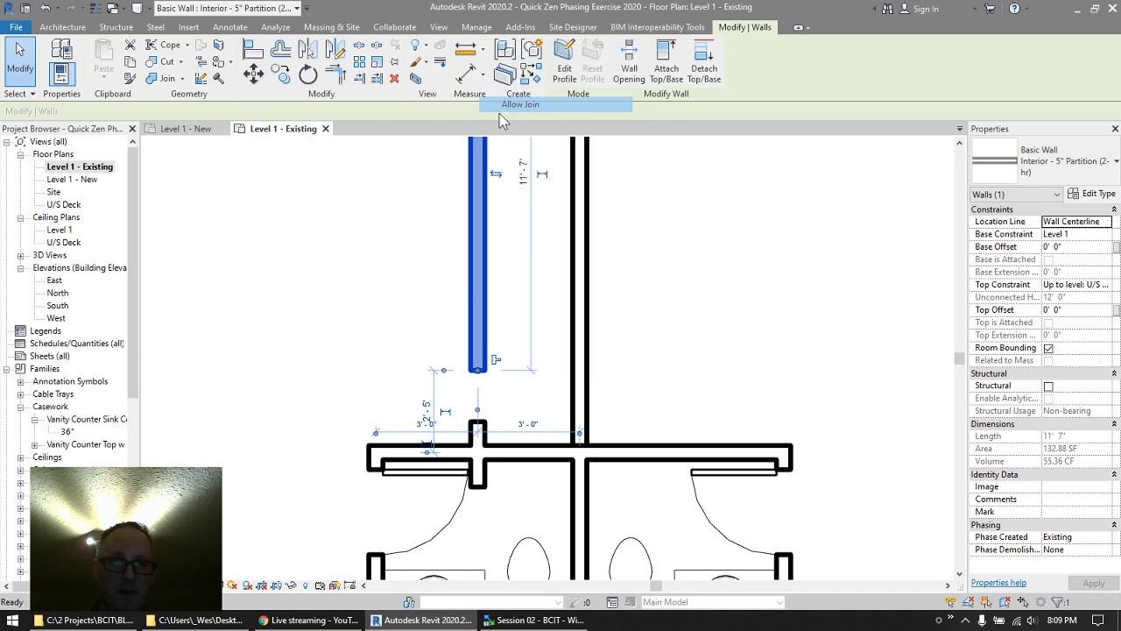
pyautogui.click(319, 258)
pyautogui.click(479, 315)
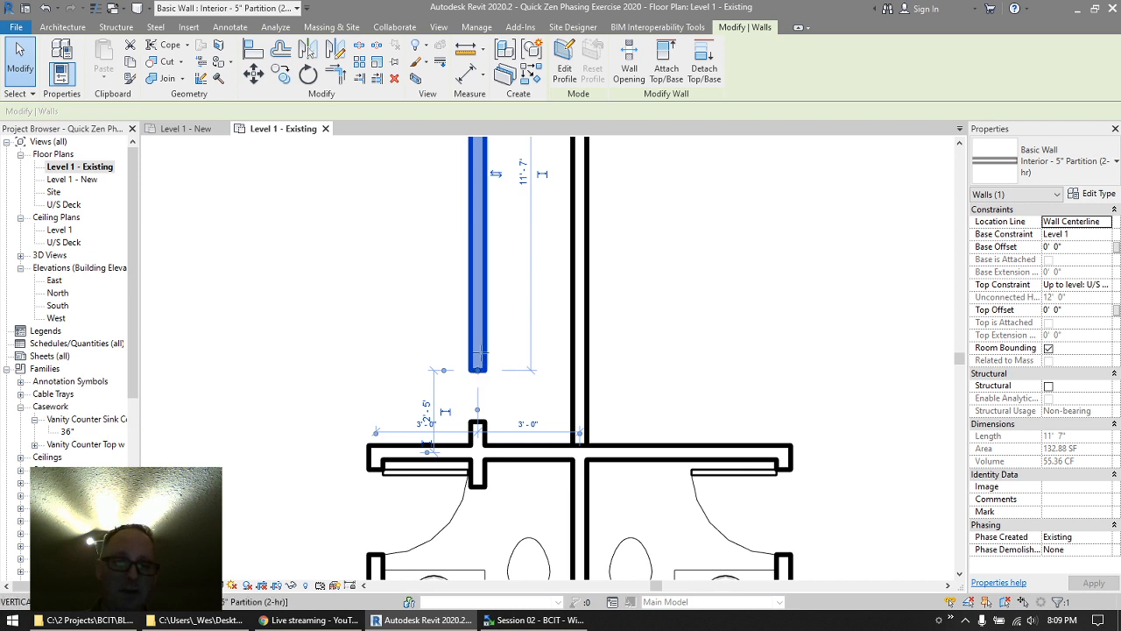
pyautogui.moveTo(481, 354); pyautogui.dragTo(477, 486)
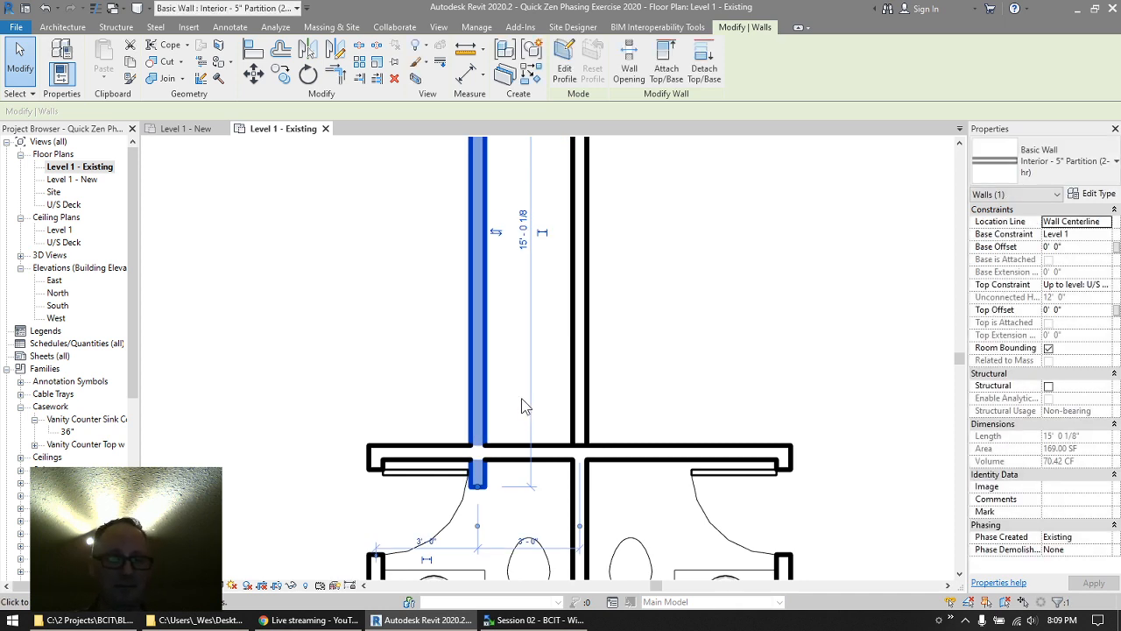
pyautogui.hotkey('ctrl', 'z')
# - Shorten the long segment to about 10'-9" and disallow joining at its free end
pyautogui.click(482, 306)
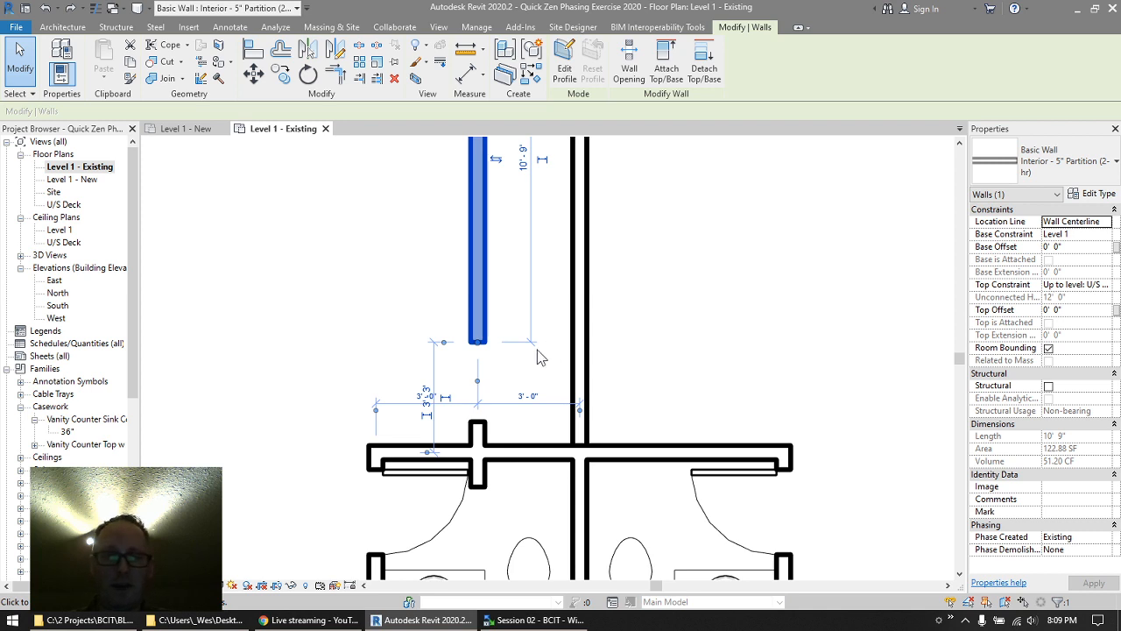
pyautogui.rightClick(479, 350)
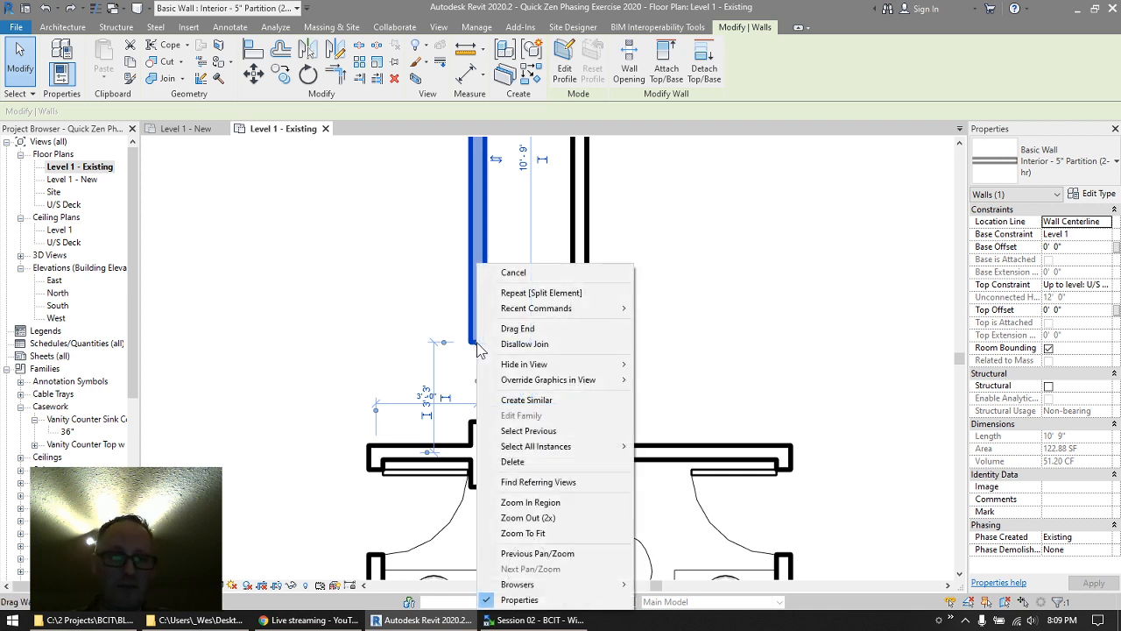
pyautogui.click(524, 344)
pyautogui.click(431, 325)
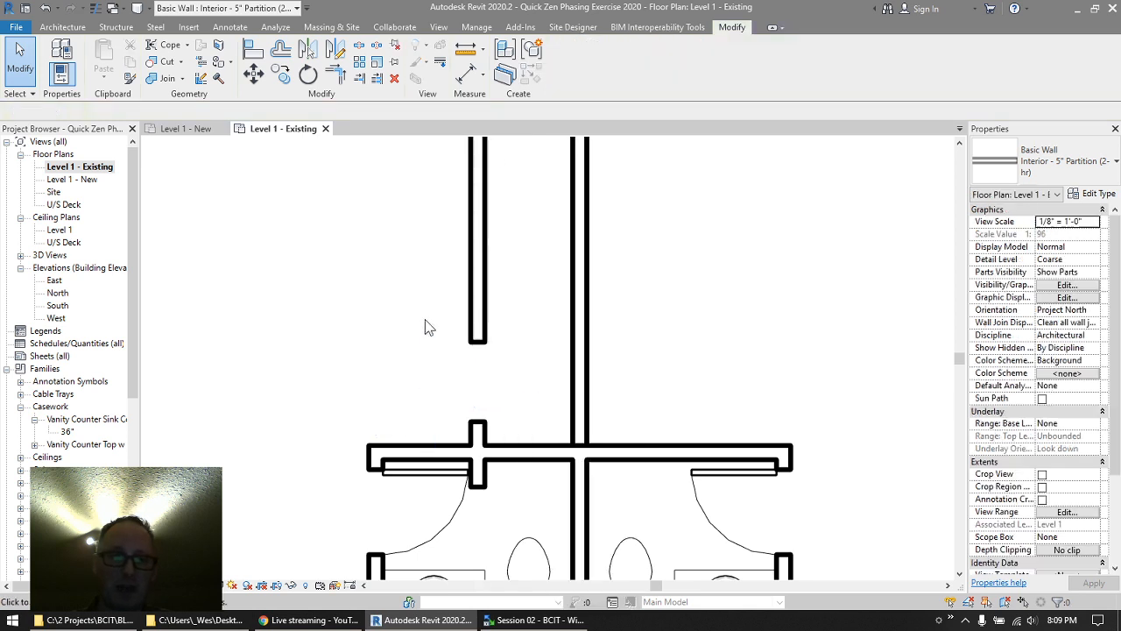
pyautogui.click(480, 318)
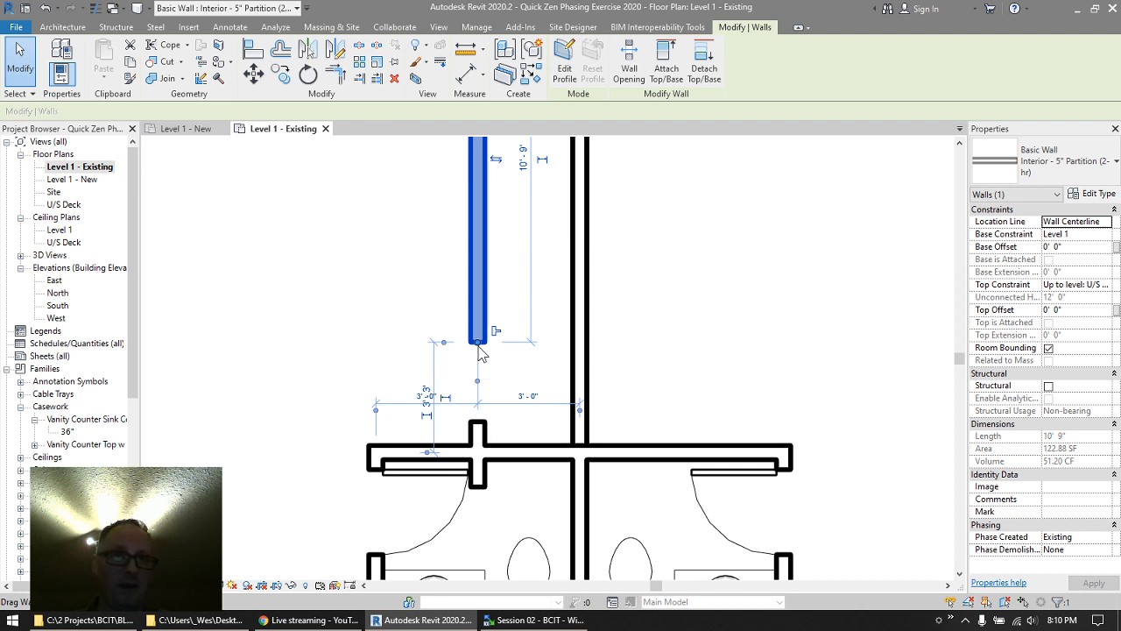
# - Shorten the split-off stub to about 1'-0 1/8" so it starts at the washroom wall, and select the long segment
pyautogui.click(478, 432)
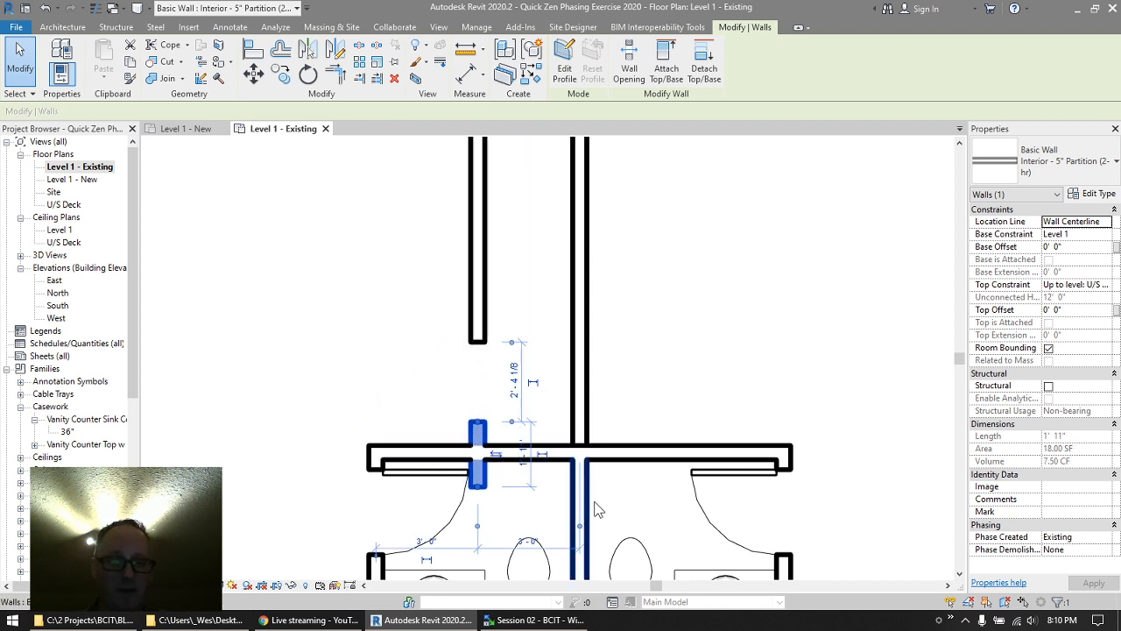
pyautogui.scroll(2, 484, 433)
pyautogui.moveTo(479, 426); pyautogui.dragTo(475, 460)
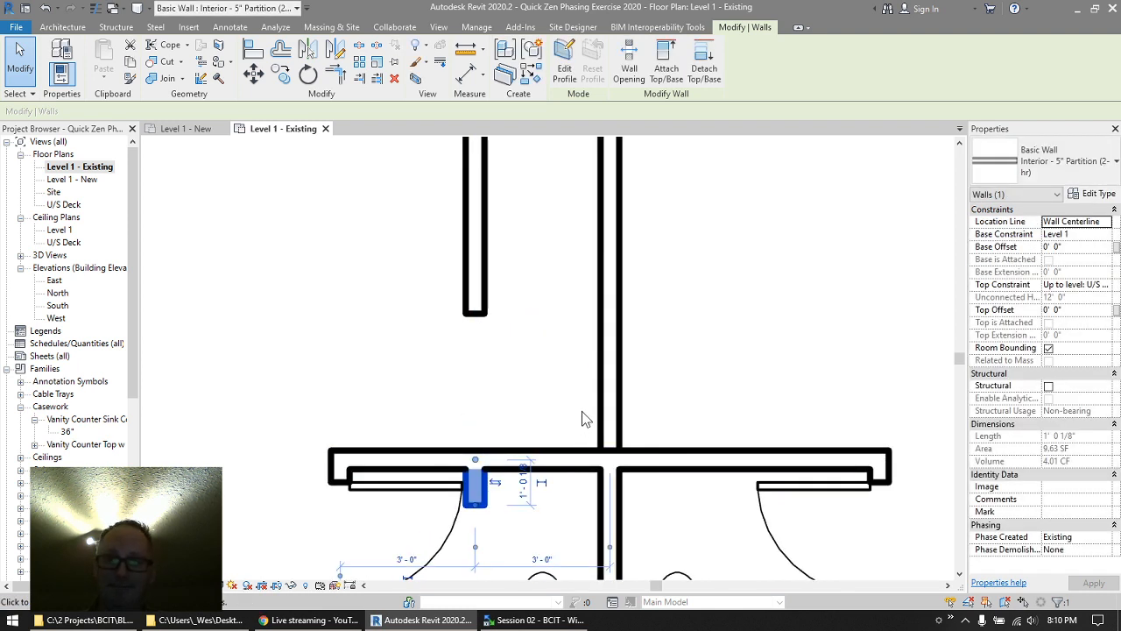
pyautogui.click(519, 298)
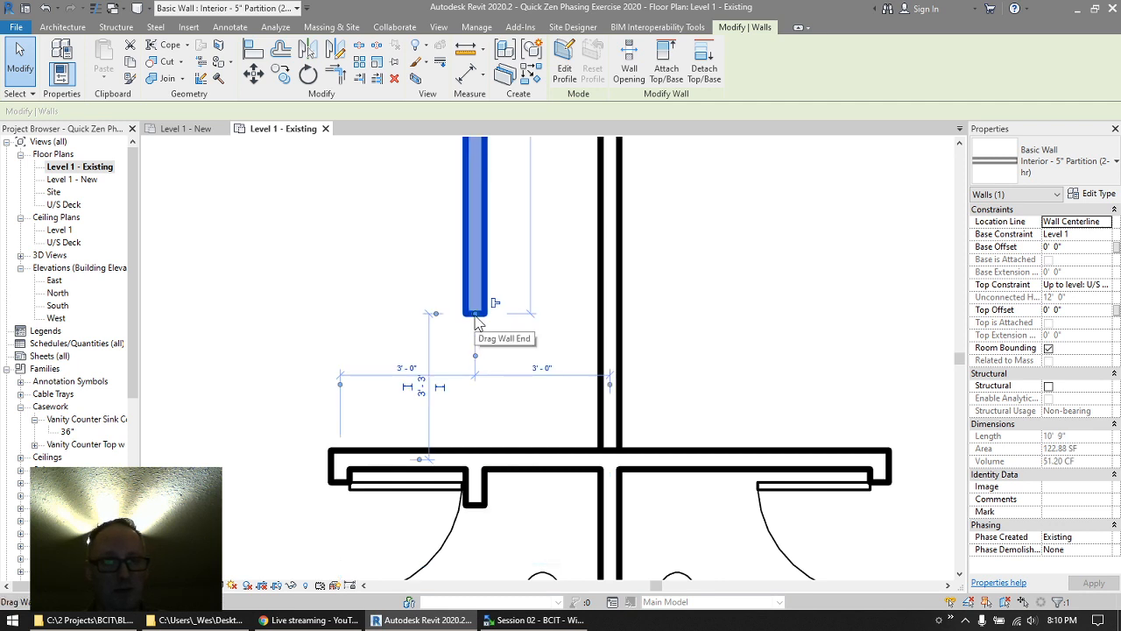
# - Extend the long partition segment to the washroom wall, making it about 13'-9 1/2" long
pyautogui.moveTo(474, 314); pyautogui.dragTo(474, 451)
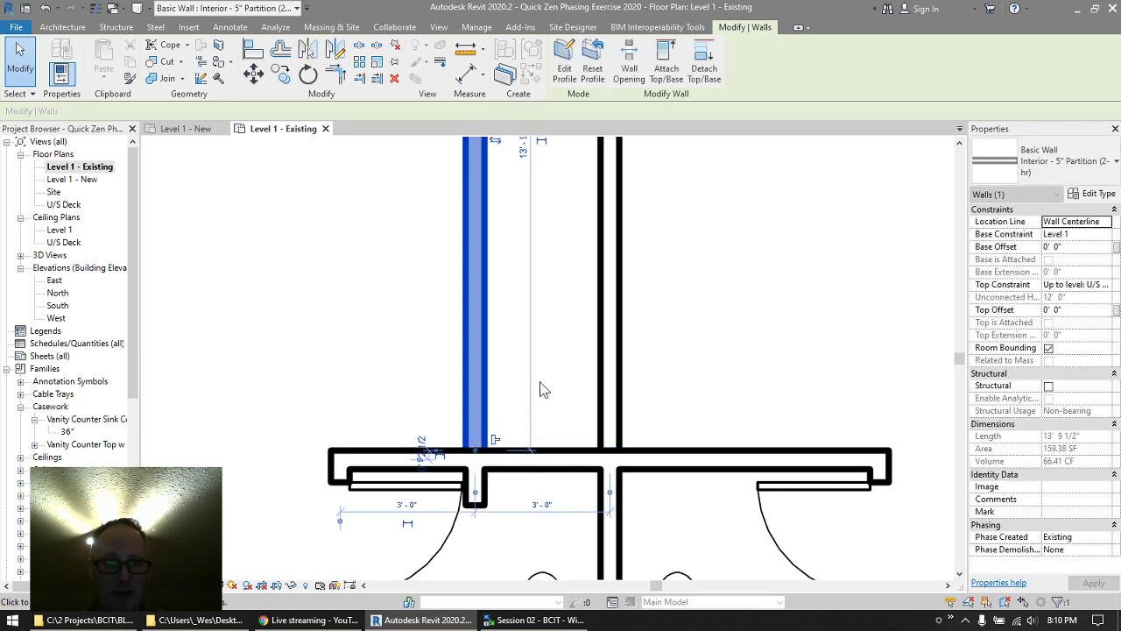
pyautogui.click(543, 380)
pyautogui.scroll(-4, 541, 362)
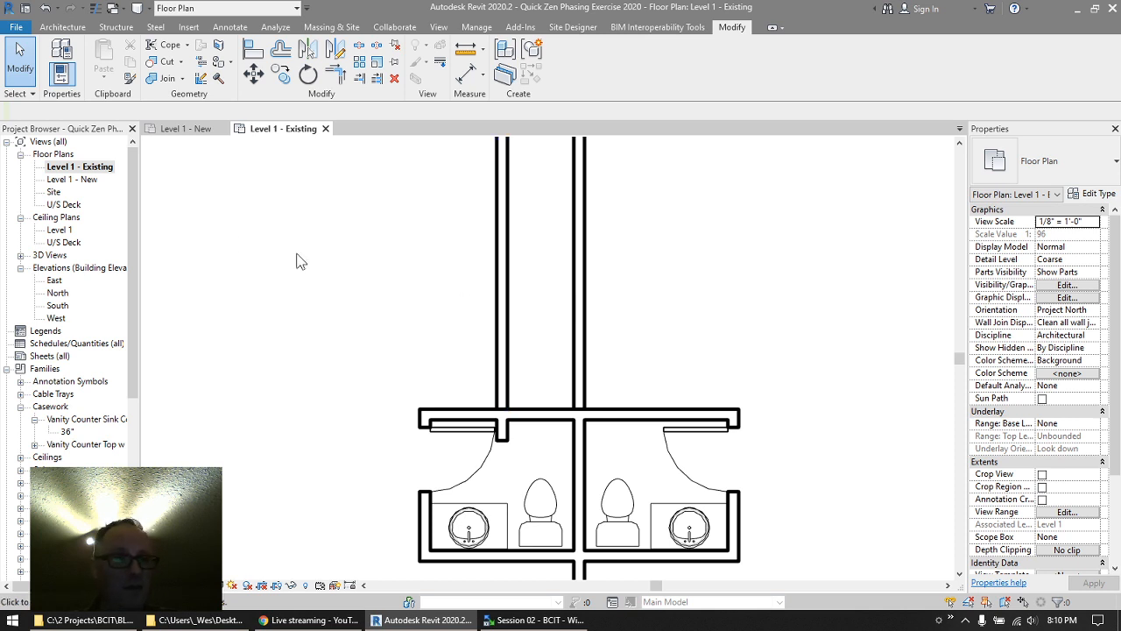
# - In the Level 1 - New plan, demolish the extra partition beside the dashed party wall with the Demolish tool
pyautogui.doubleClick(72, 179)
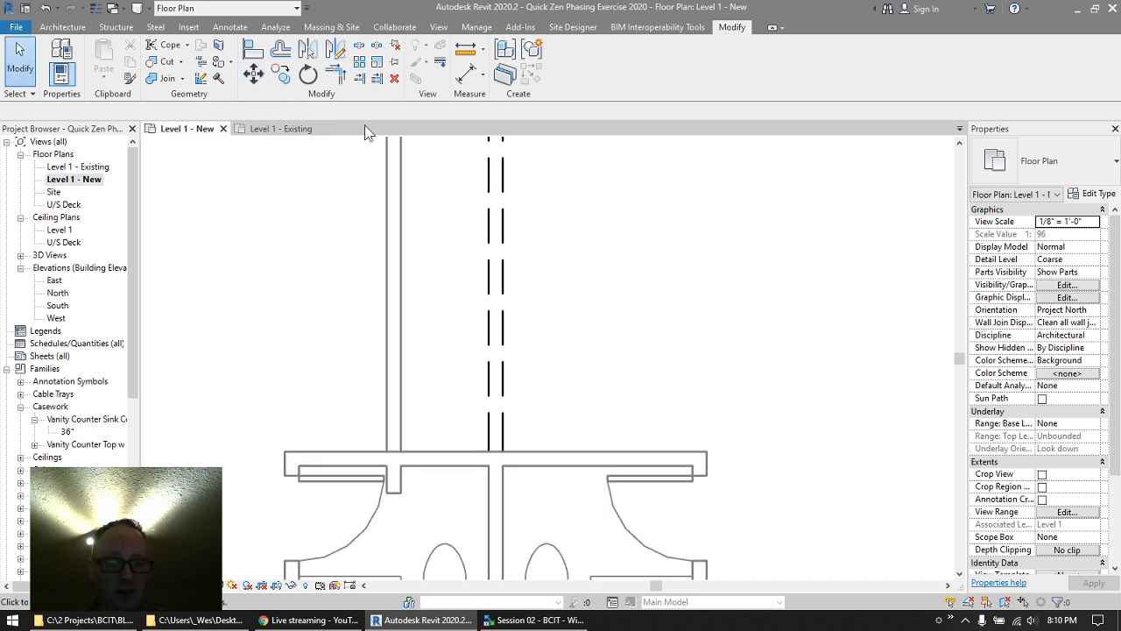
pyautogui.press('d')
pyautogui.press('m')
pyautogui.click(408, 238)
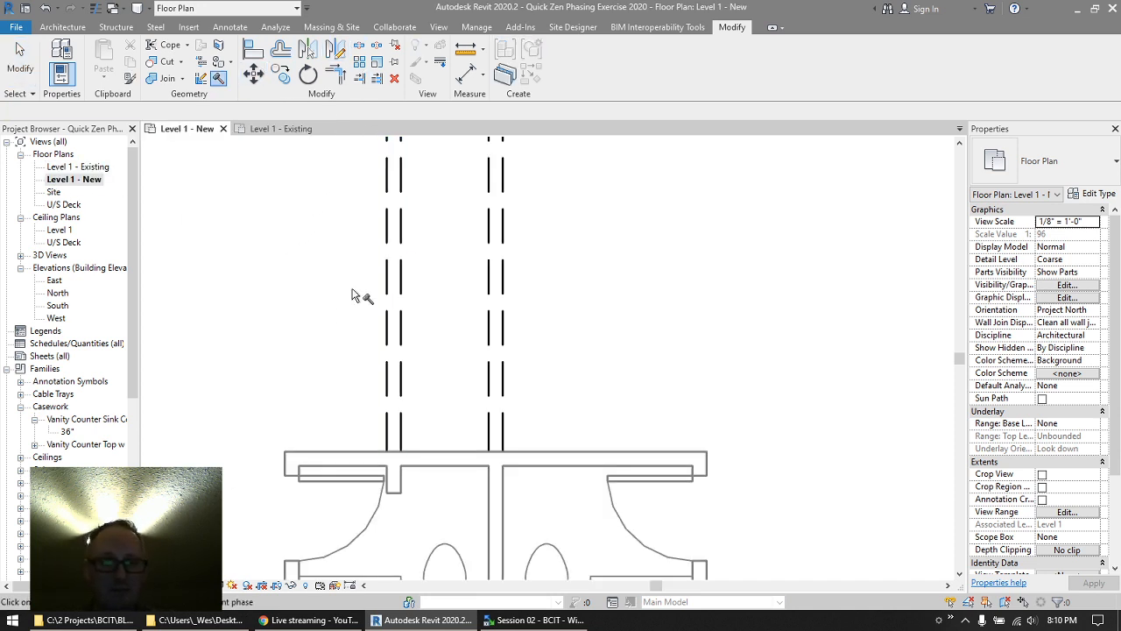
pyautogui.press('Escape')
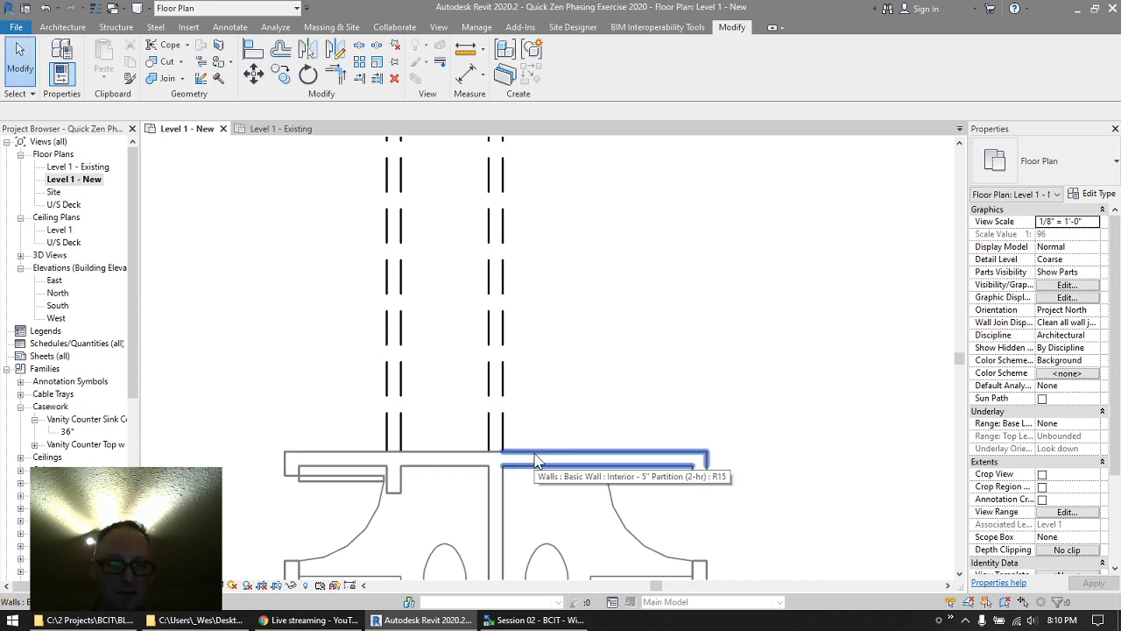
# - Delete the extra demolished partition and its short stub inside the washroom
pyautogui.click(401, 389)
pyautogui.press('Delete')
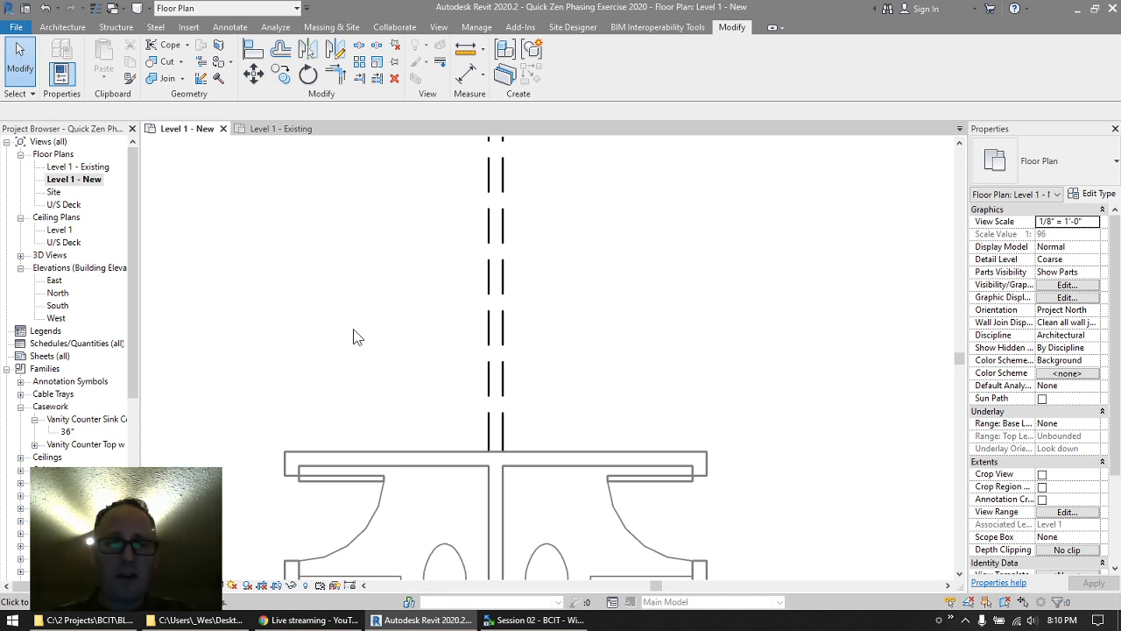
pyautogui.scroll(-4, 353, 330)
pyautogui.moveTo(351, 367); pyautogui.dragTo(333, 220, button='middle')
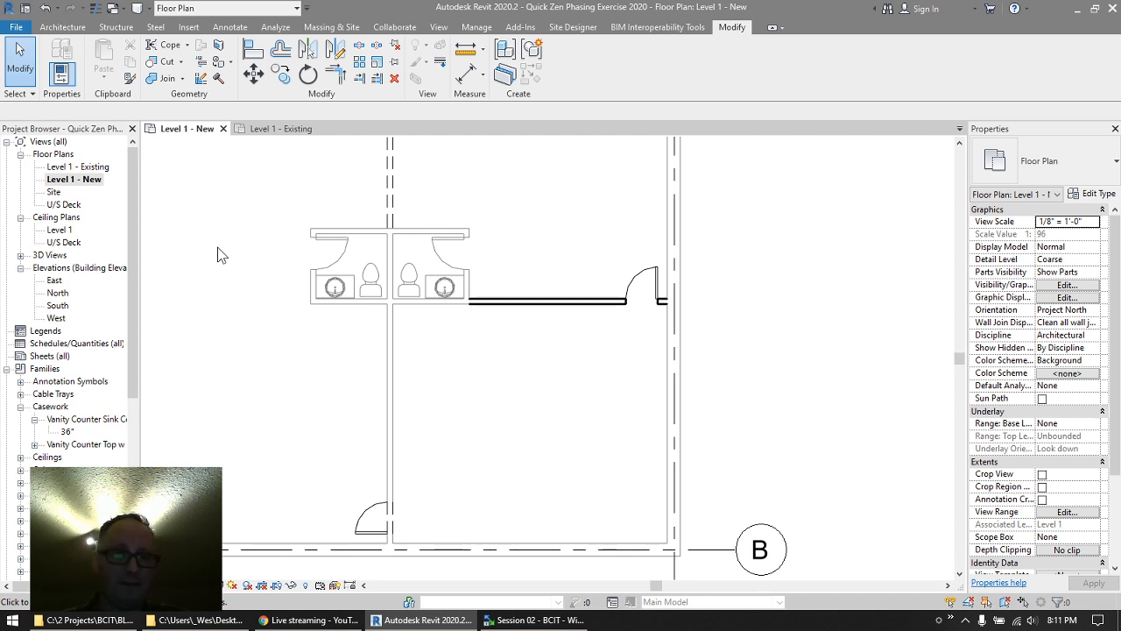
# - Inspect the lower partition and its new door in Level 1 - New, and the infill wall at the door's location in Level 1 - Existing
pyautogui.click(392, 405)
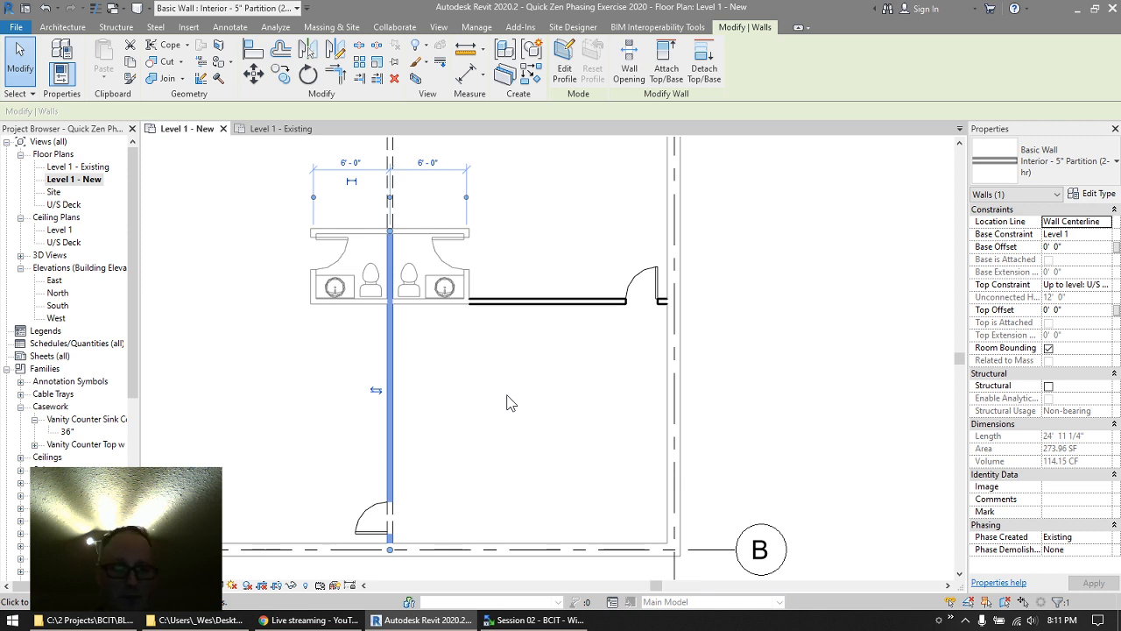
pyautogui.click(363, 523)
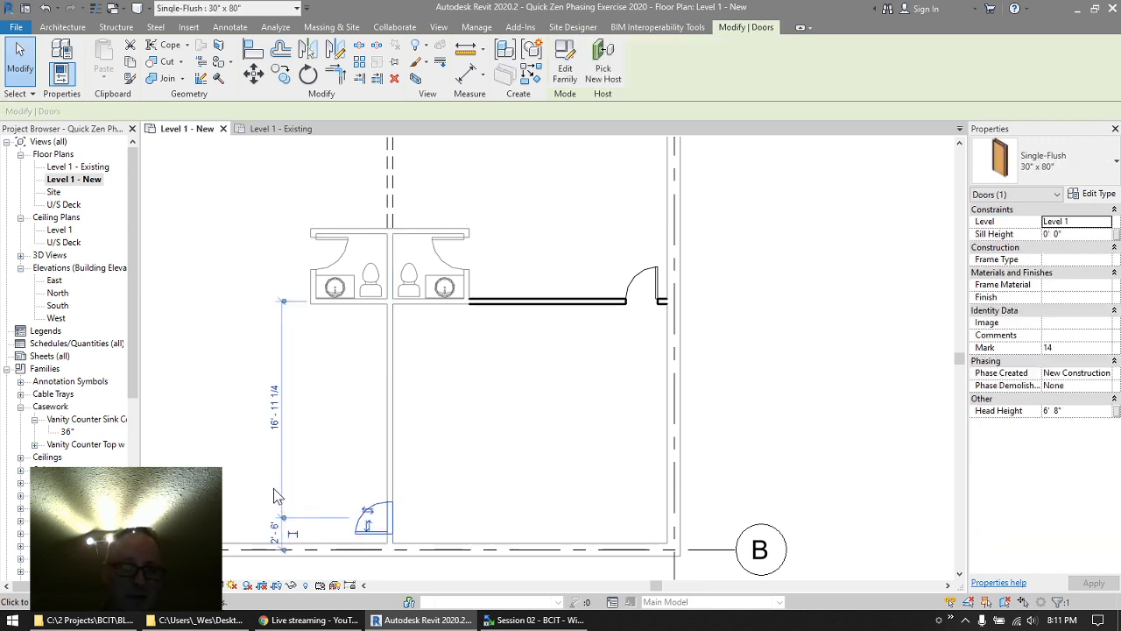
pyautogui.click(245, 460)
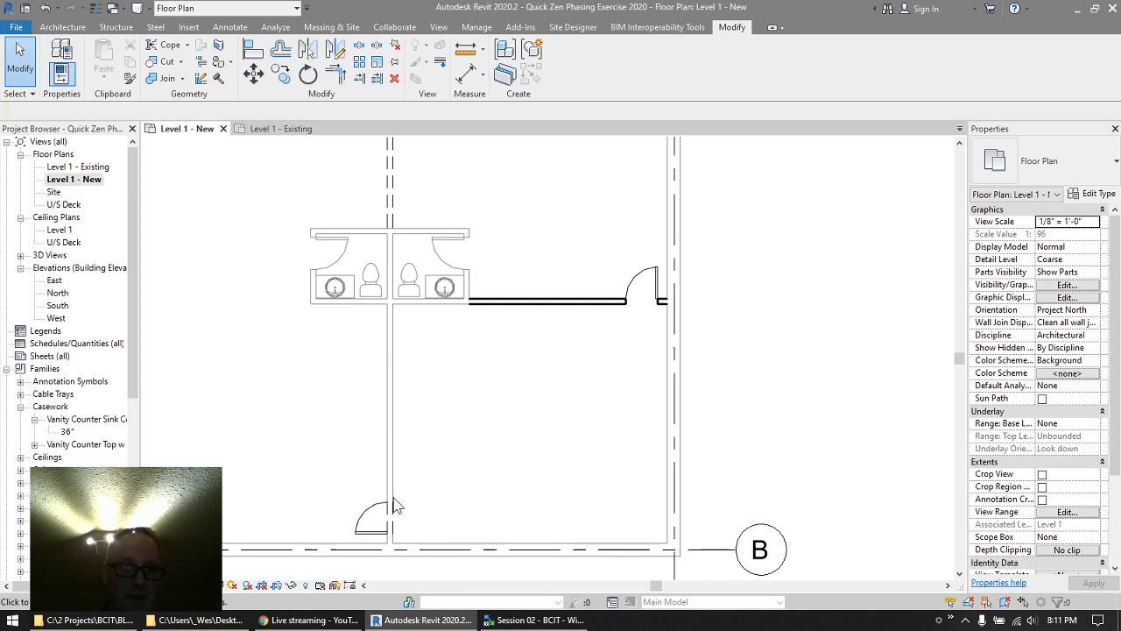
pyautogui.scroll(5, 438, 517)
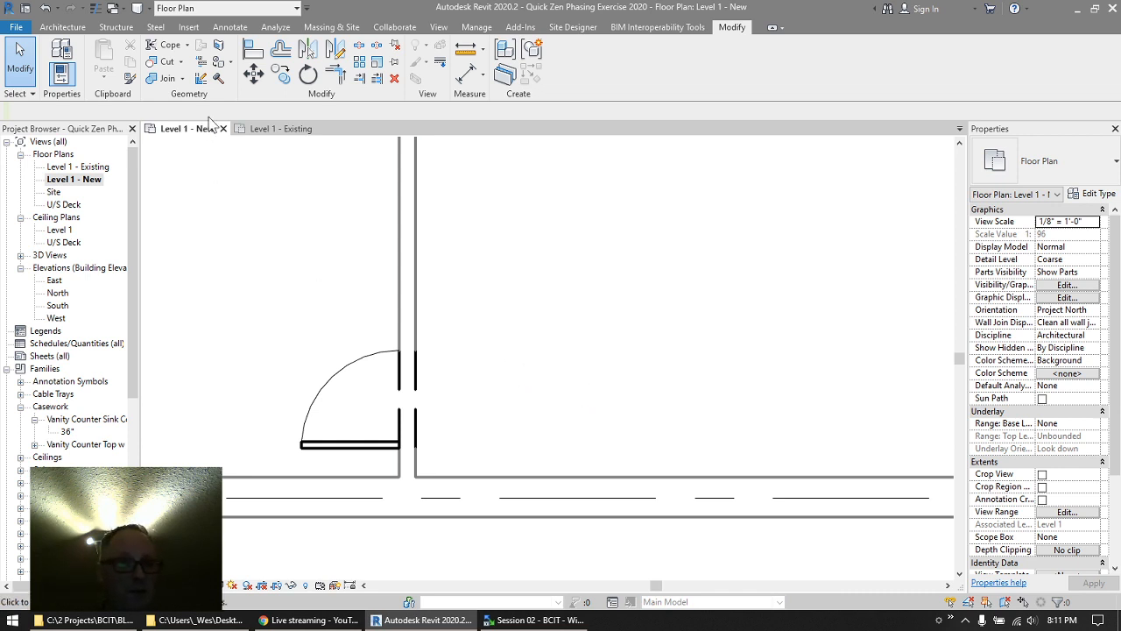
pyautogui.click(273, 128)
pyautogui.scroll(-4, 283, 224)
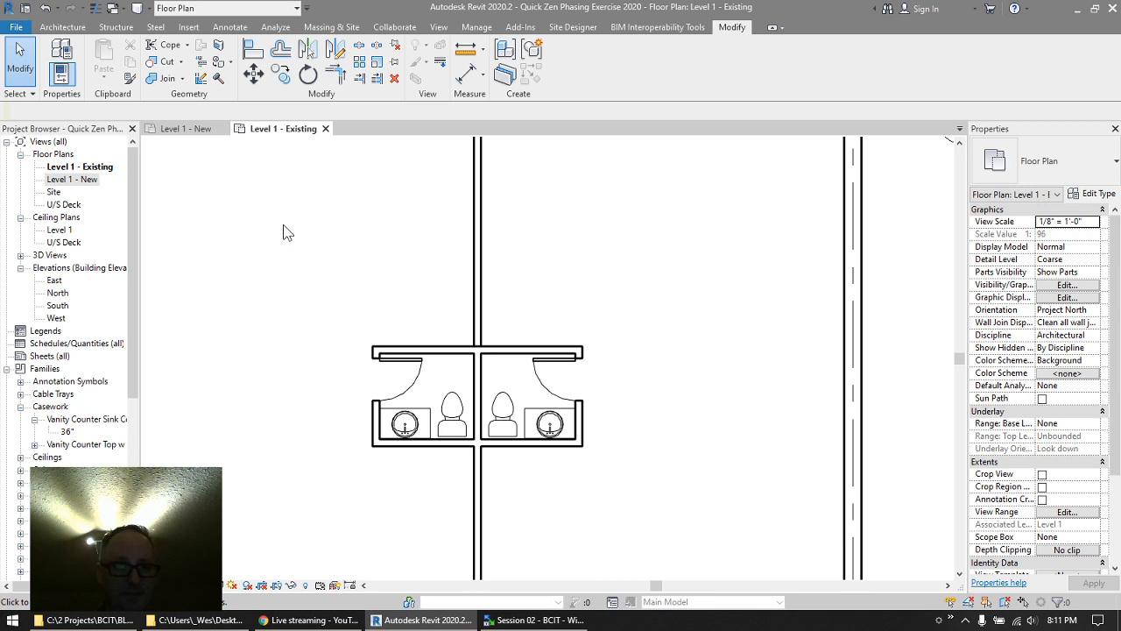
pyautogui.moveTo(294, 296); pyautogui.dragTo(306, 186, button='middle')
pyautogui.scroll(4, 271, 339)
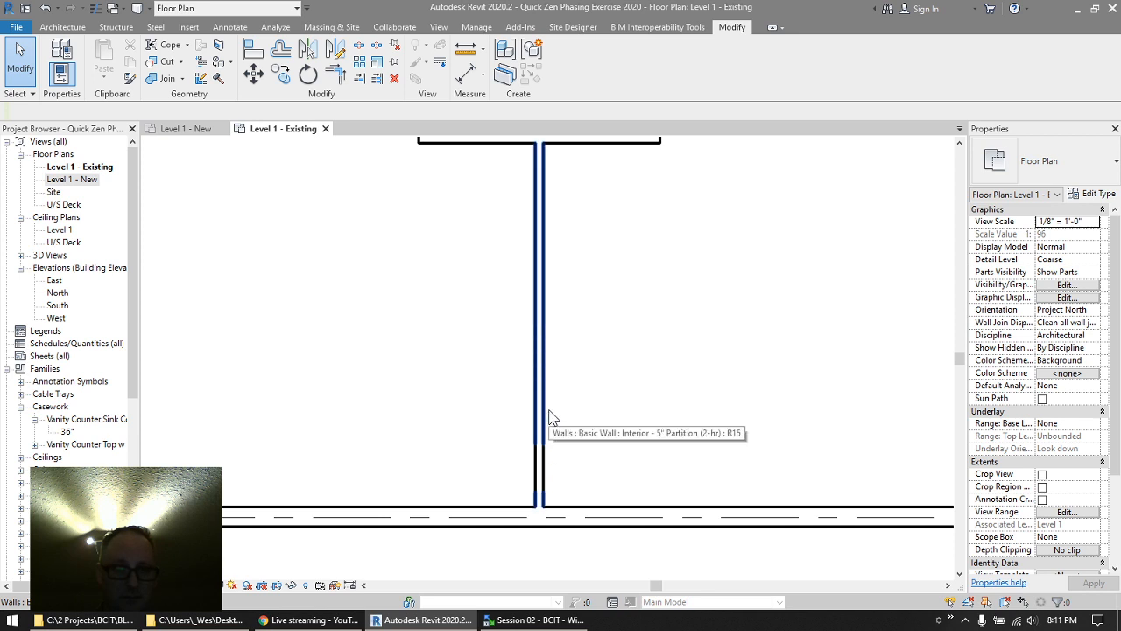
pyautogui.click(537, 469)
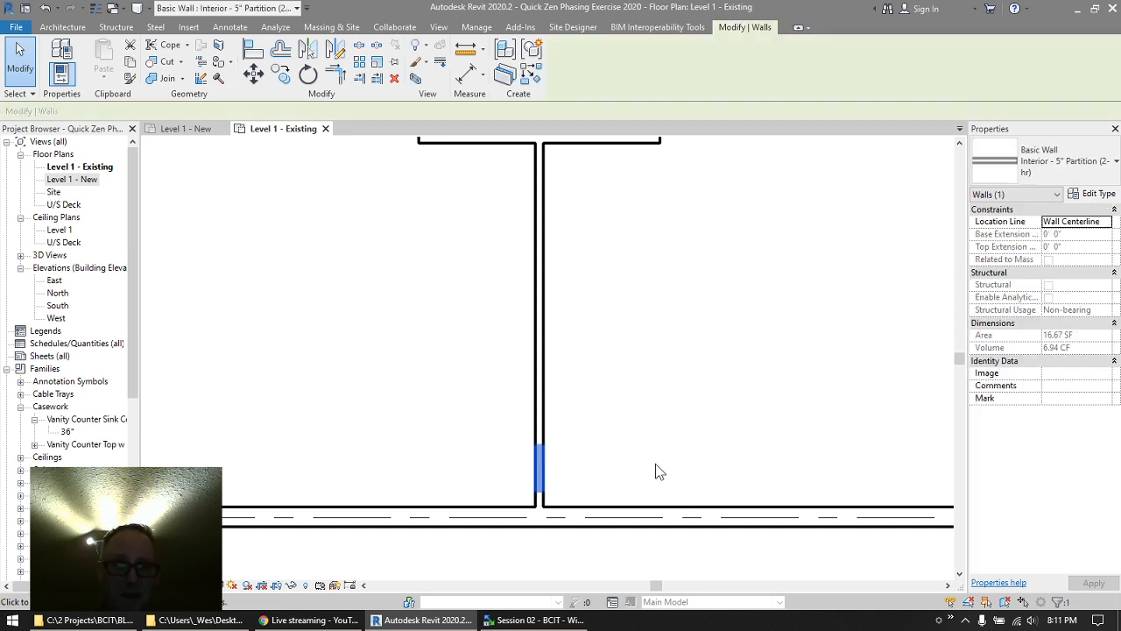
pyautogui.click(625, 463)
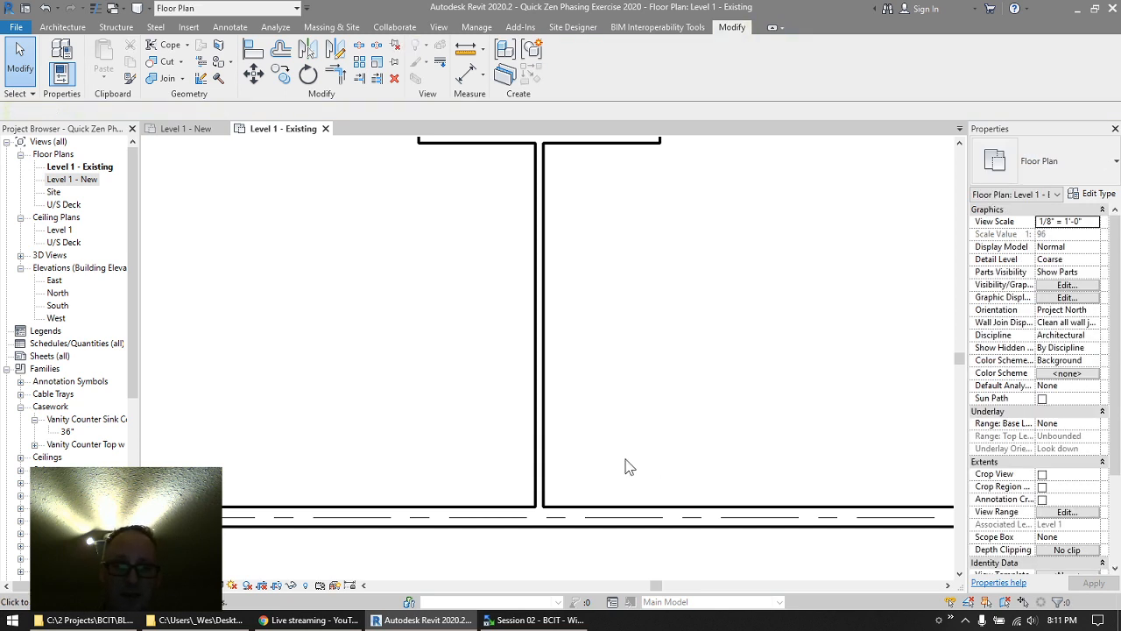
pyautogui.click(537, 465)
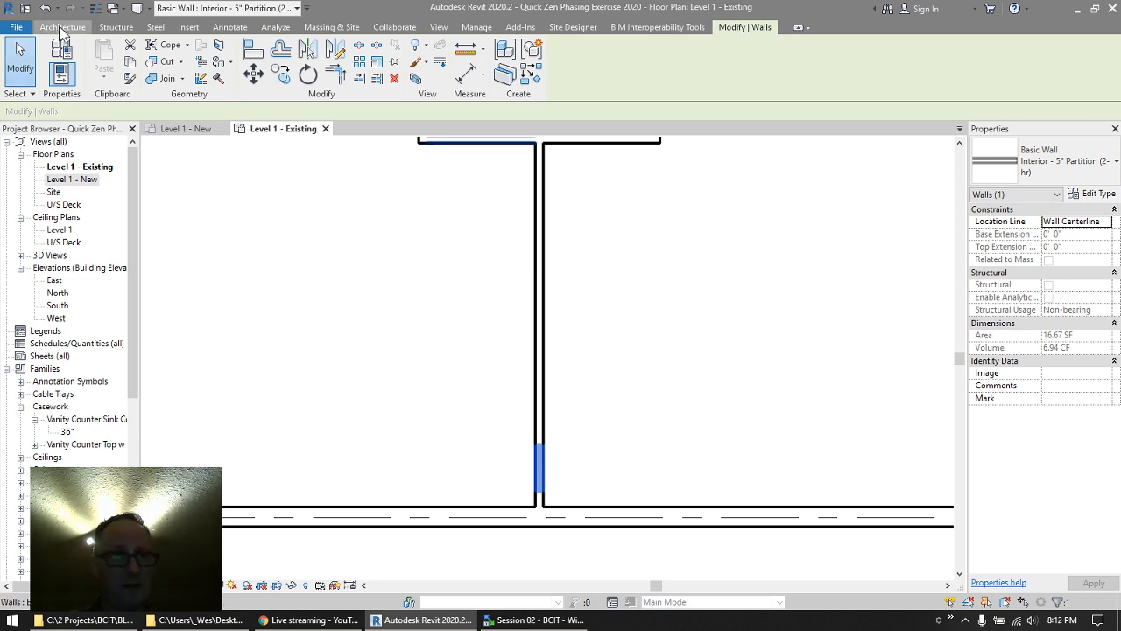
# - In Level 1 - New, cut a wall opening about 1'-10" wide in the partition below the washrooms and inspect its phase properties
pyautogui.doubleClick(72, 180)
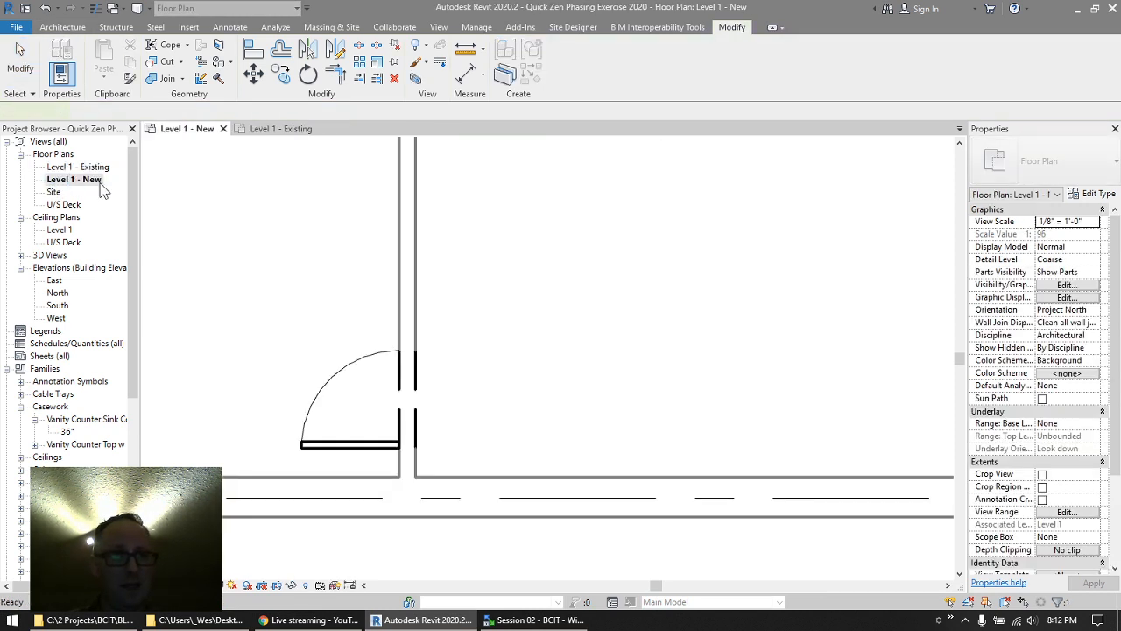
pyautogui.scroll(-2, 272, 189)
pyautogui.moveTo(273, 188); pyautogui.dragTo(429, 481, button='middle')
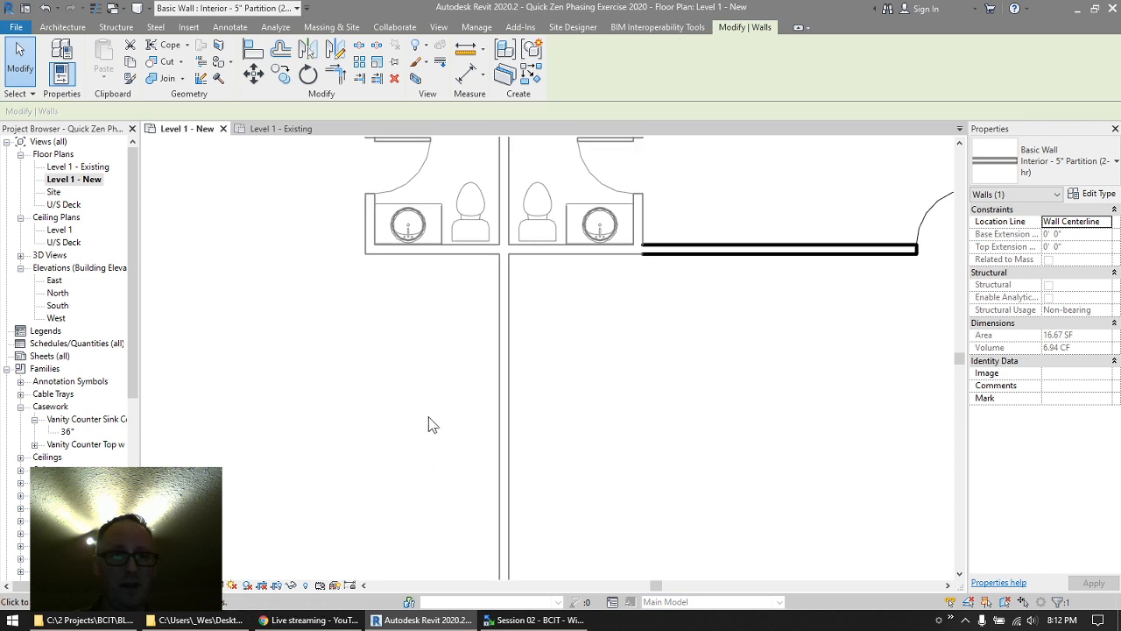
pyautogui.scroll(-2, 428, 425)
pyautogui.moveTo(425, 421); pyautogui.dragTo(418, 303, button='middle')
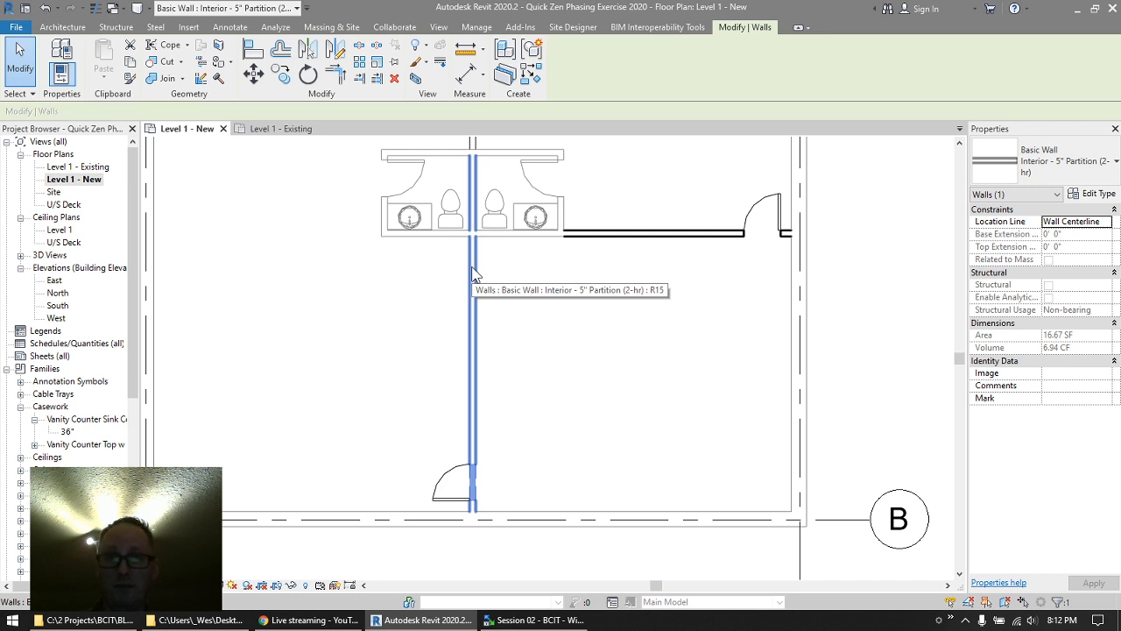
pyautogui.click(63, 28)
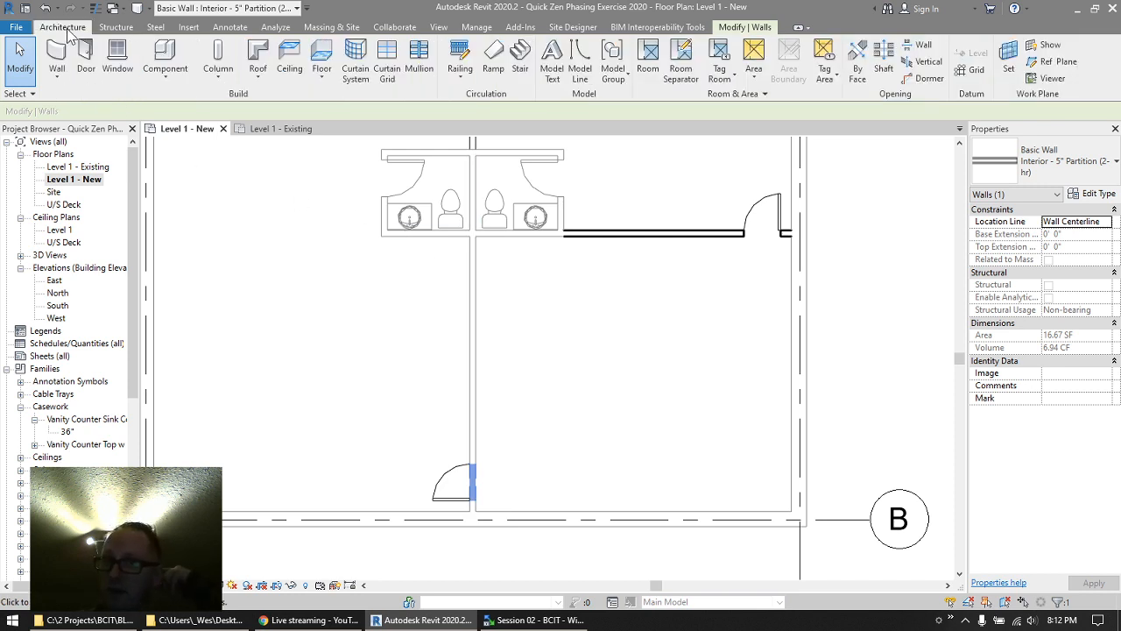
pyautogui.click(922, 51)
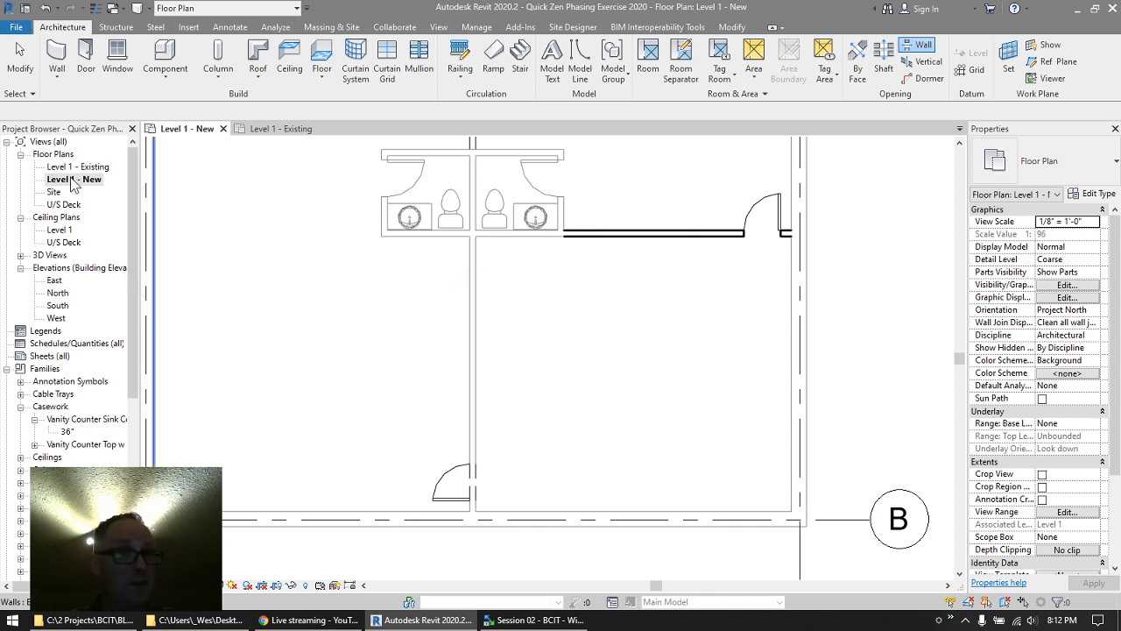
pyautogui.click(467, 275)
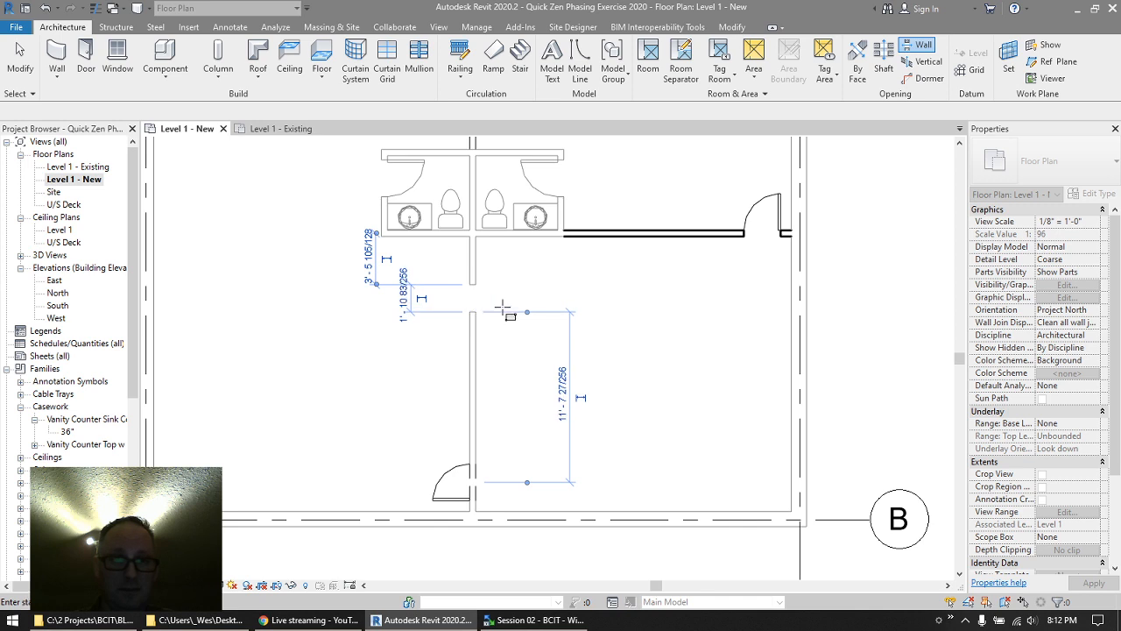
pyautogui.click(509, 314)
pyautogui.click(20, 57)
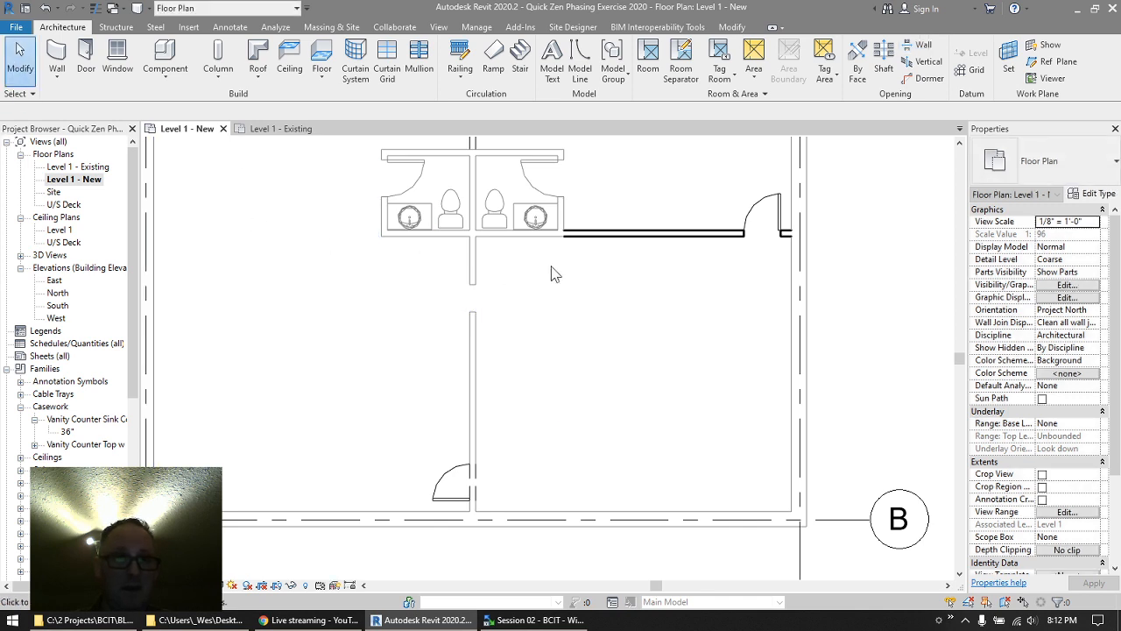
pyautogui.click(474, 302)
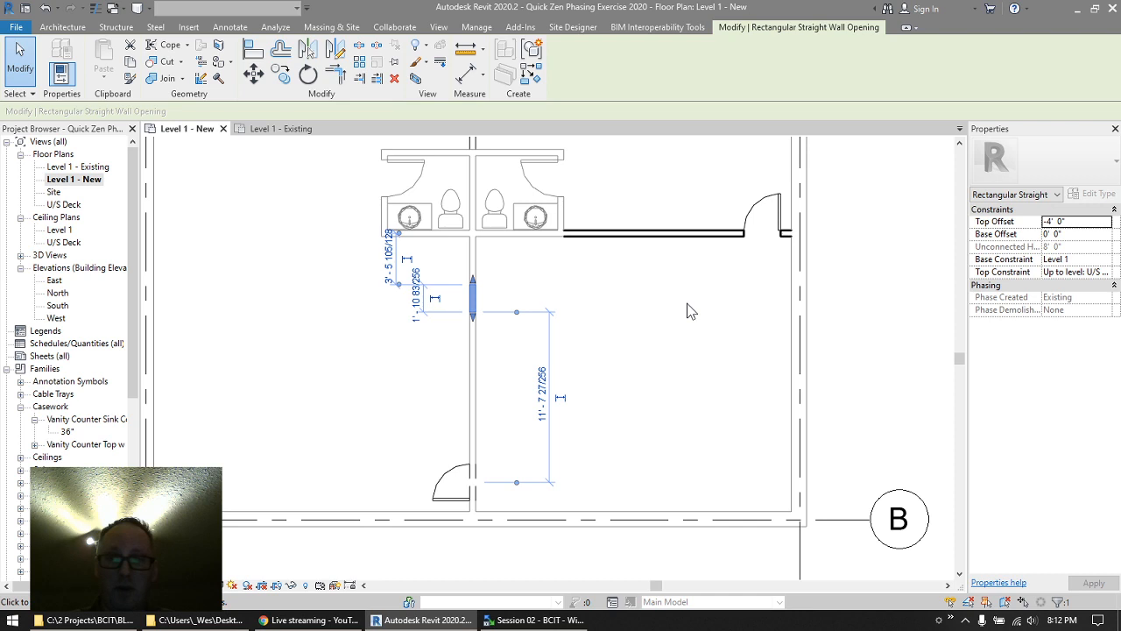
pyautogui.click(688, 312)
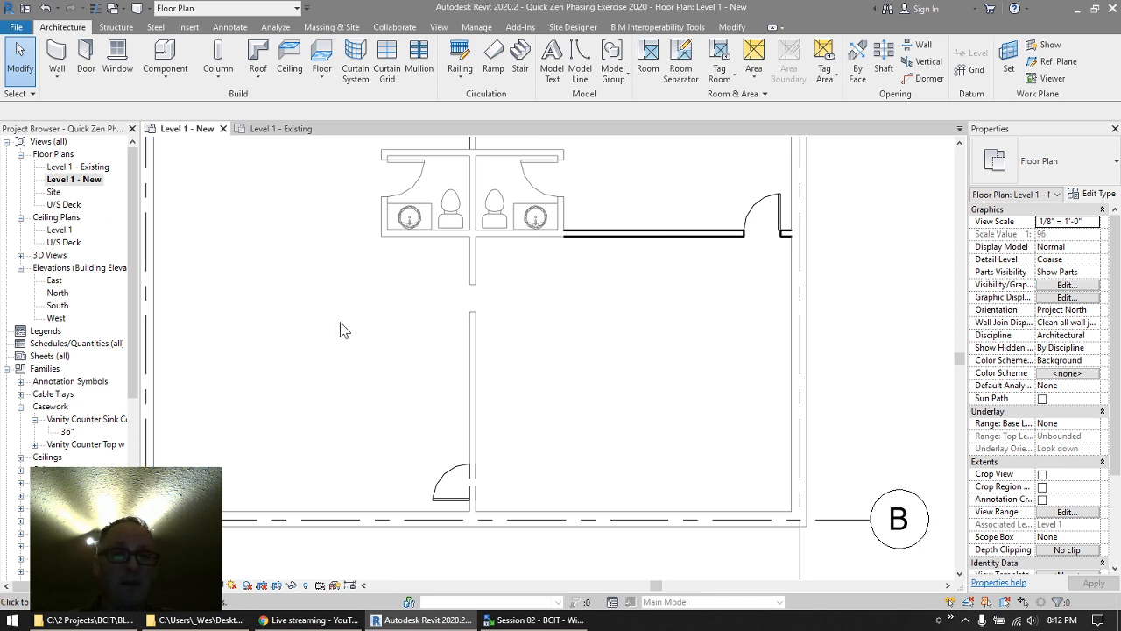
# - In the Level 1 - Existing plan, delete the rectangular wall opening from the partition below the washrooms
pyautogui.doubleClick(69, 167)
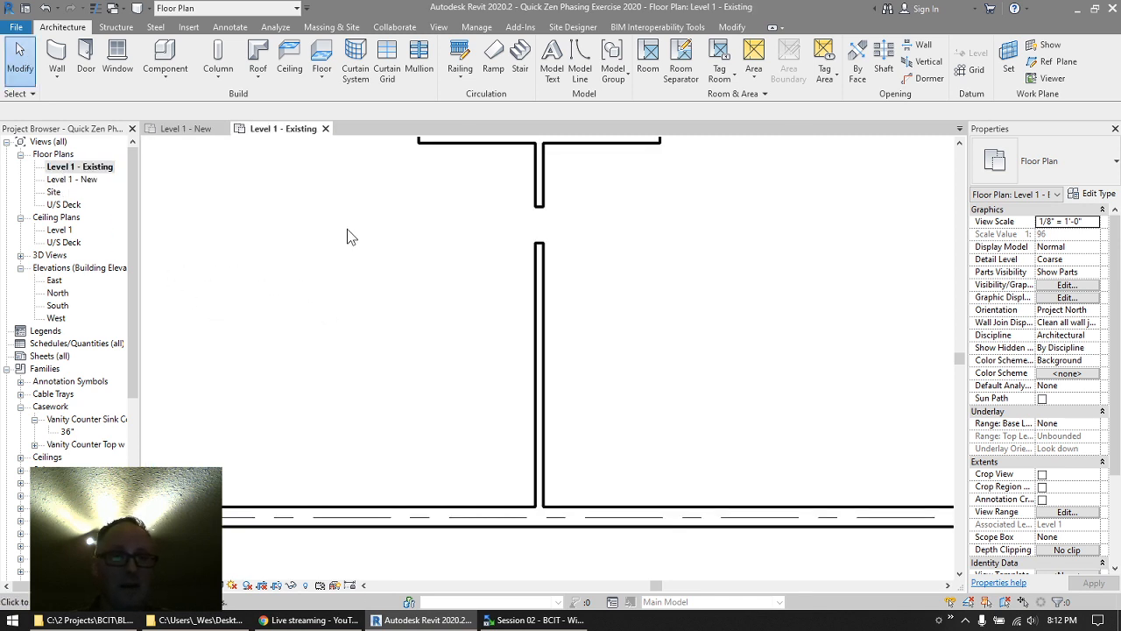
pyautogui.moveTo(347, 229); pyautogui.dragTo(343, 431, button='middle')
pyautogui.scroll(-2, 331, 380)
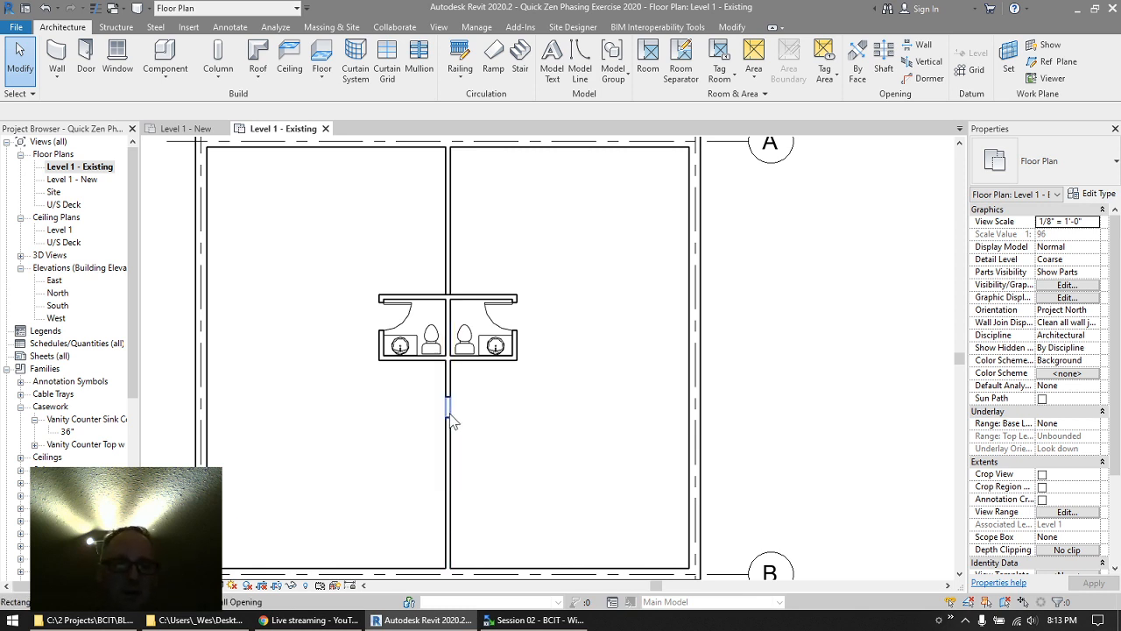
pyautogui.click(446, 418)
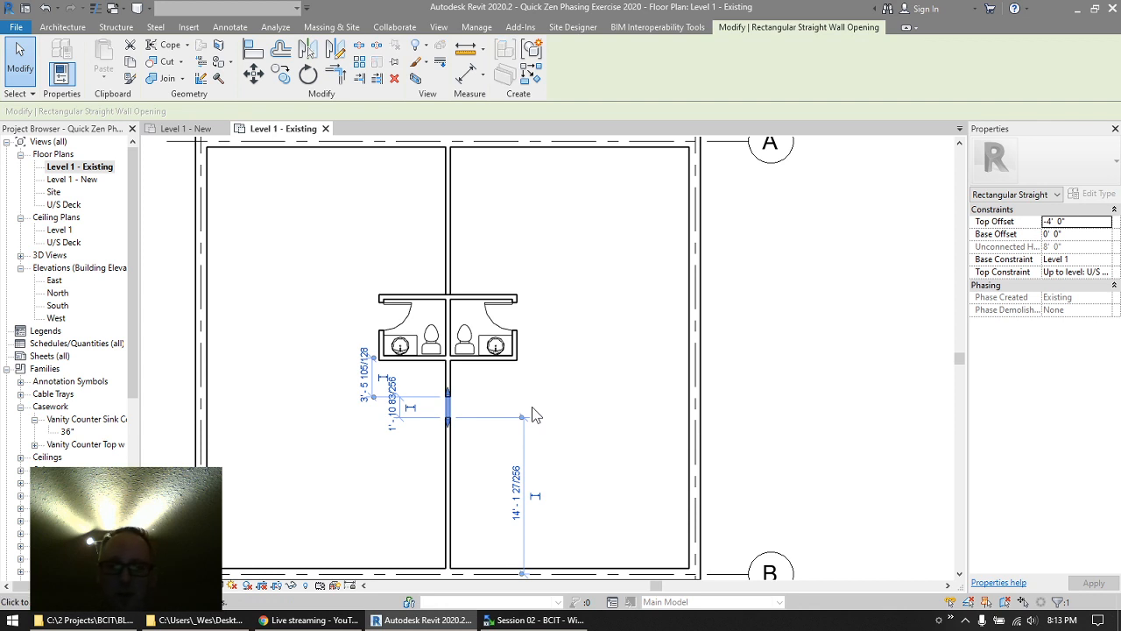
pyautogui.press('Escape')
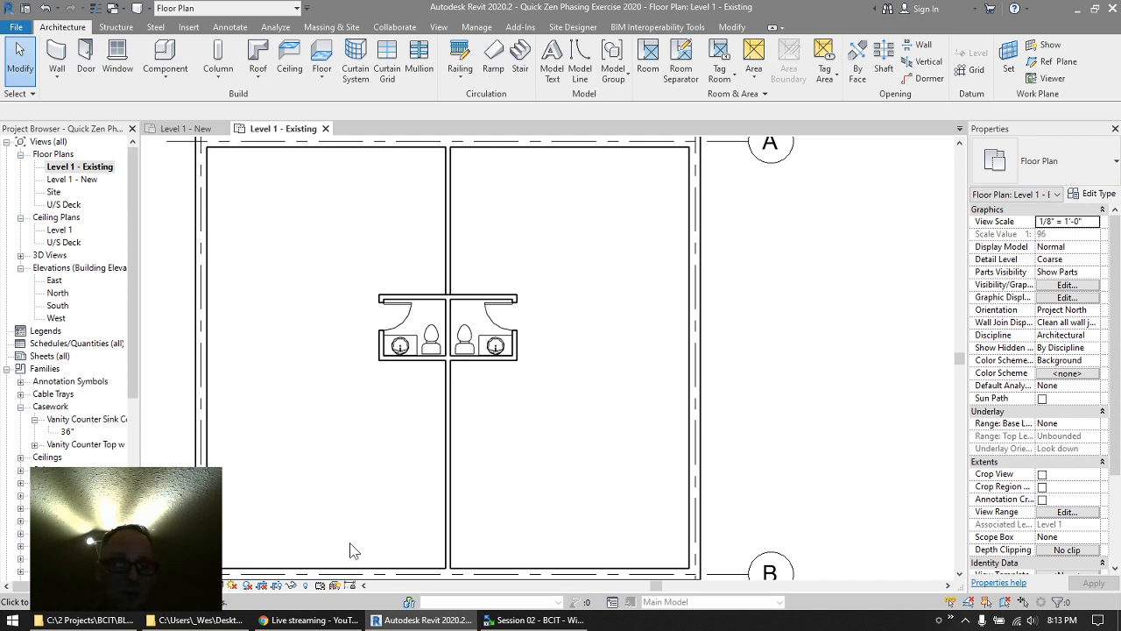
# - Load the Rectangular Opening - Instance family from the Session 02 folder into the project for placement in Level 1 - Existing
pyautogui.click(208, 625)
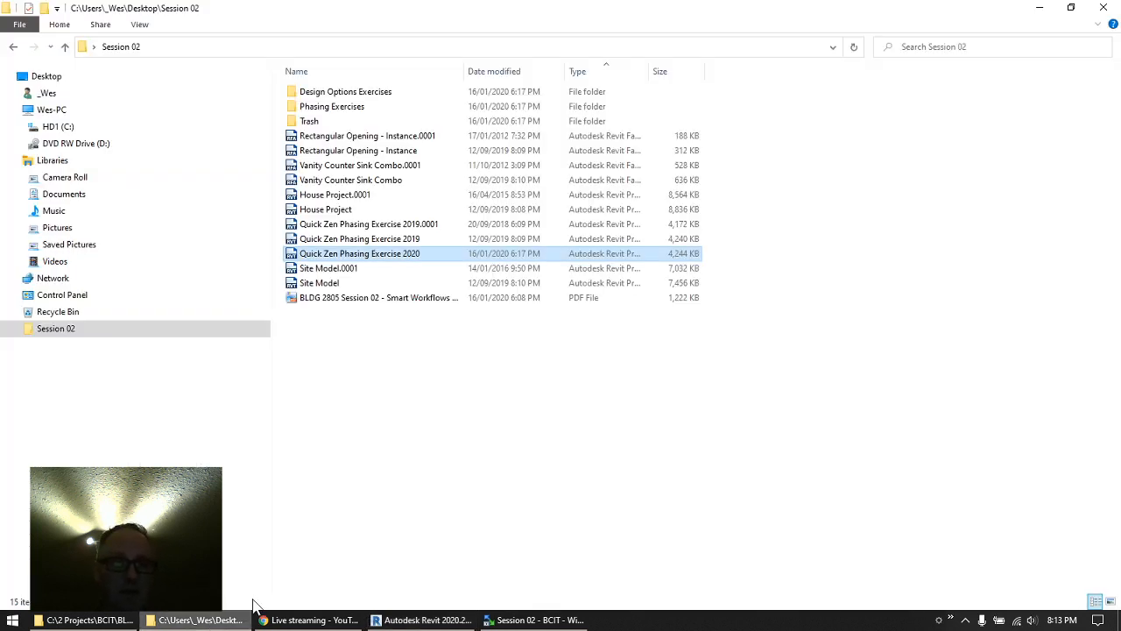
pyautogui.click(327, 153)
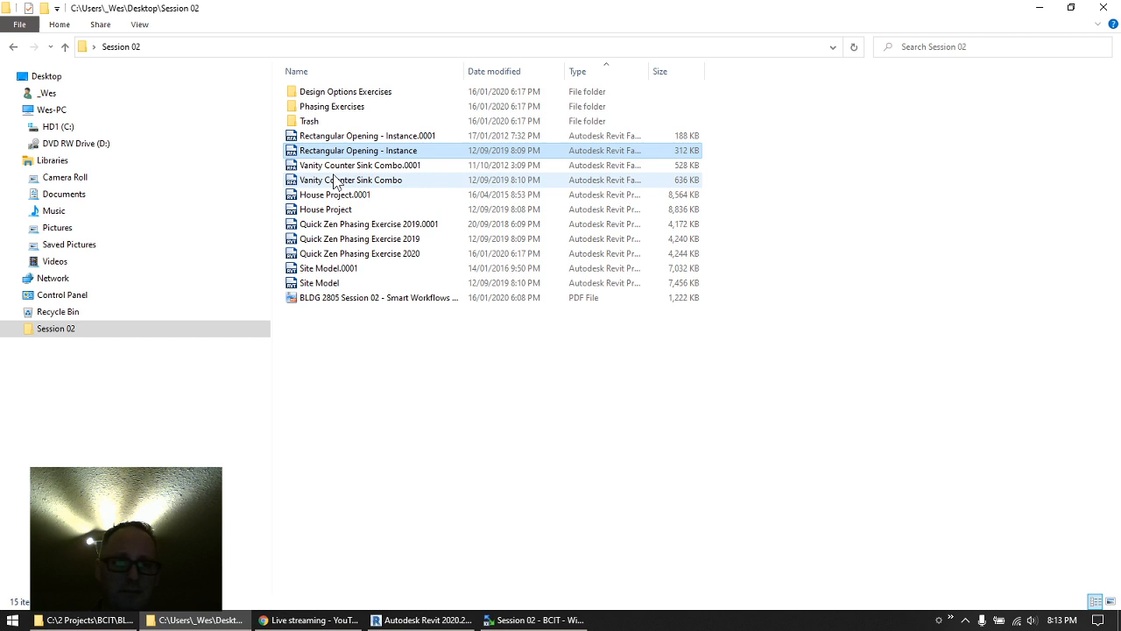
pyautogui.moveTo(330, 154); pyautogui.dragTo(414, 439)
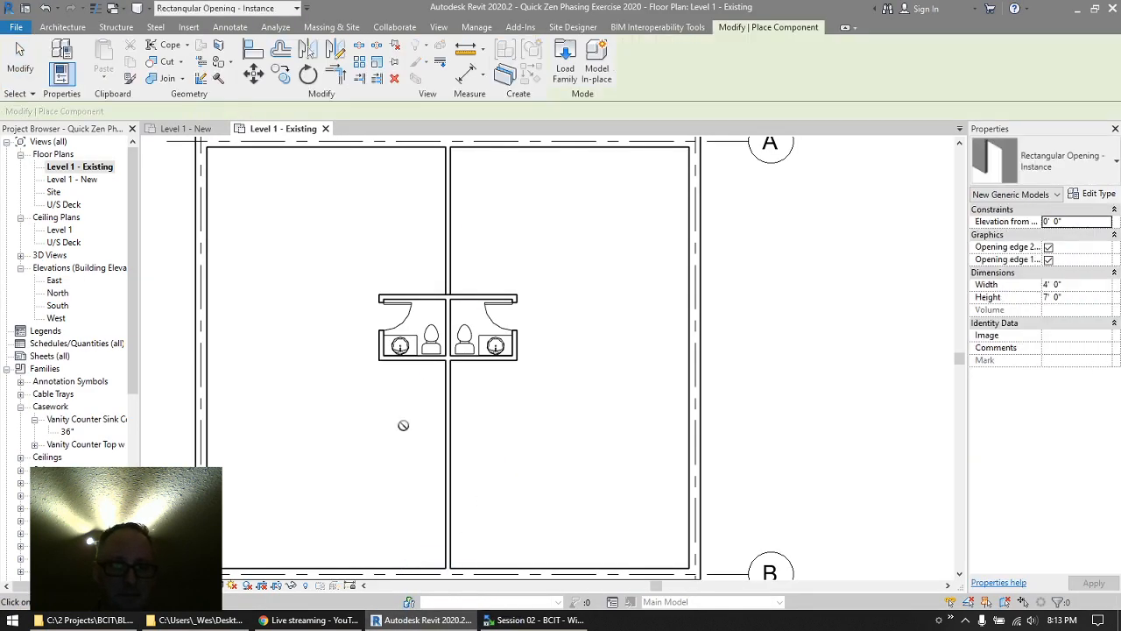
pyautogui.scroll(3, 528, 393)
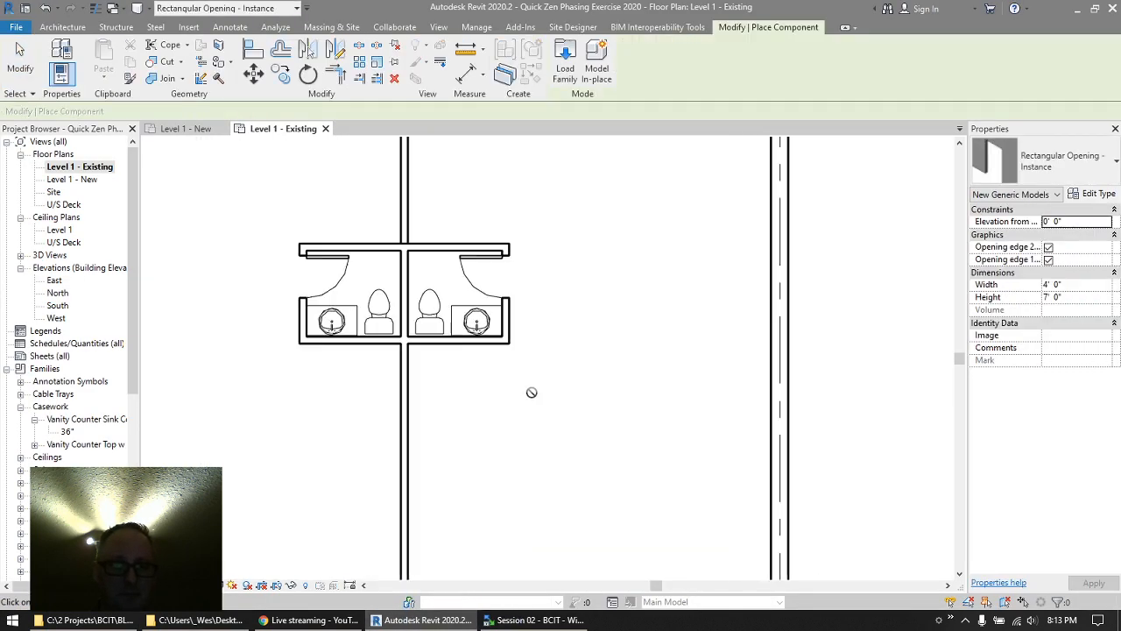
# - Place a 3'-0" wide Rectangular Opening - Instance in the partition below the washrooms in Level 1 - Existing
pyautogui.click(1086, 285)
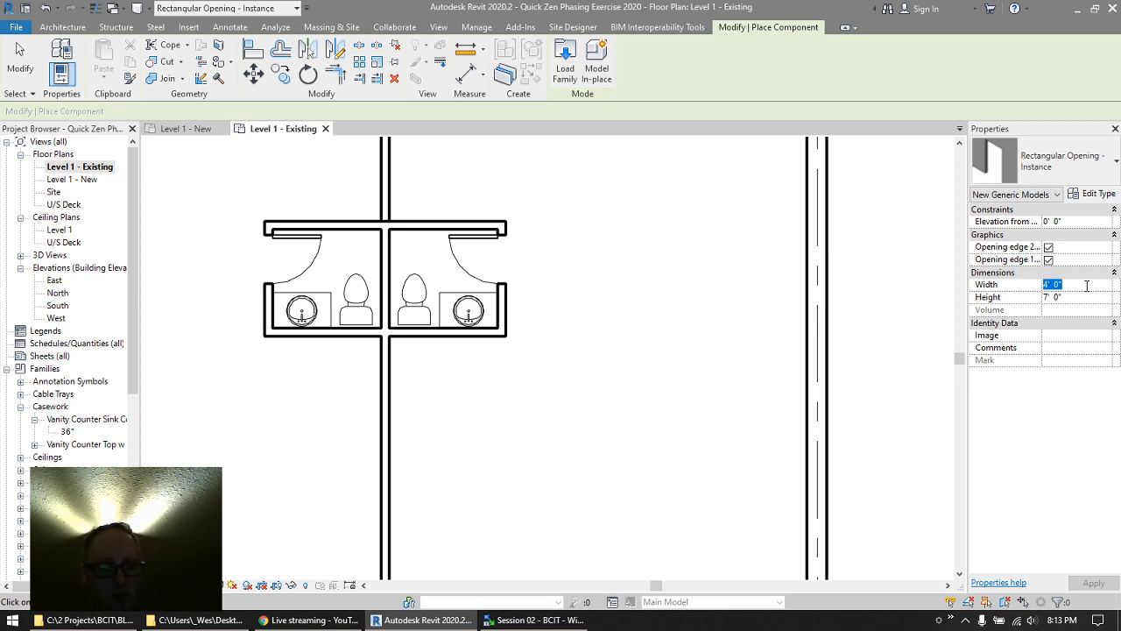
pyautogui.write('3')
pyautogui.press('Return')
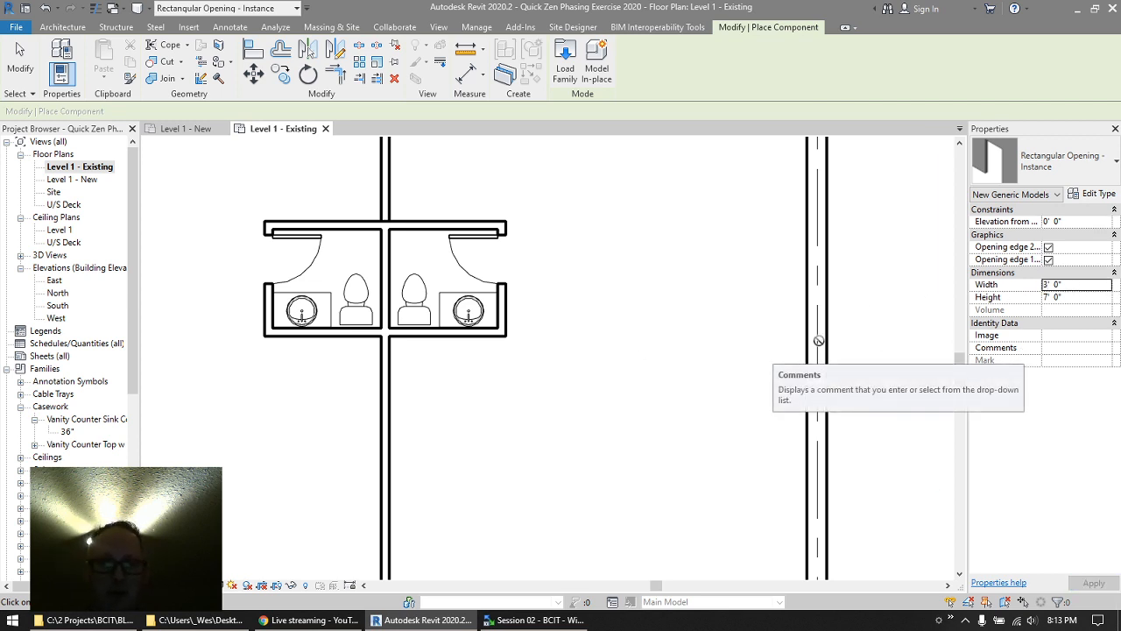
pyautogui.click(388, 421)
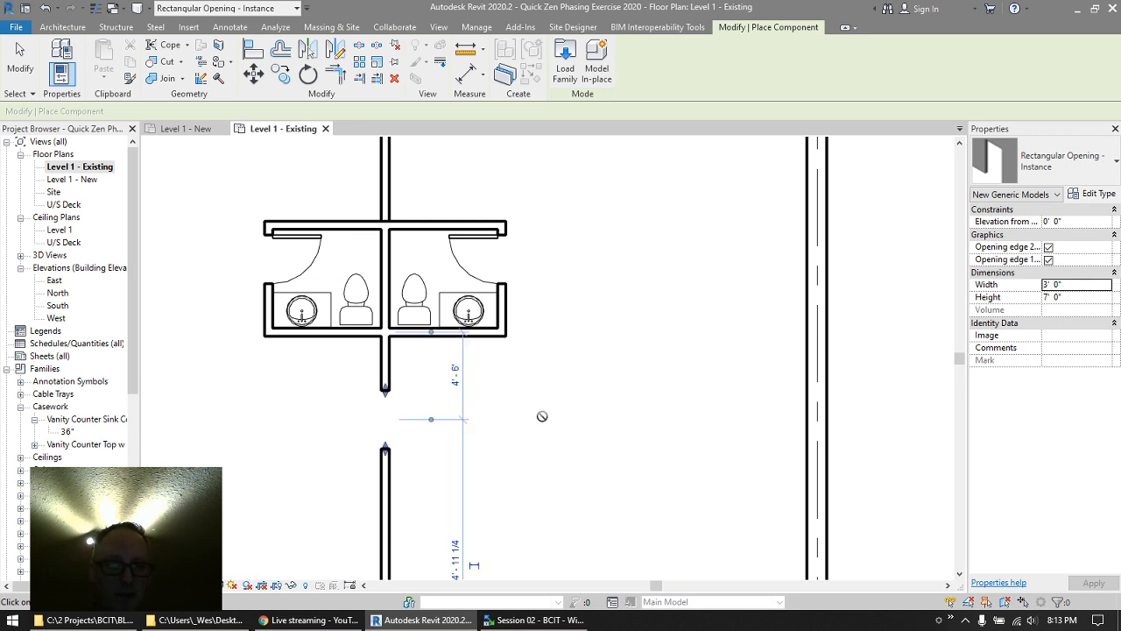
pyautogui.click(15, 70)
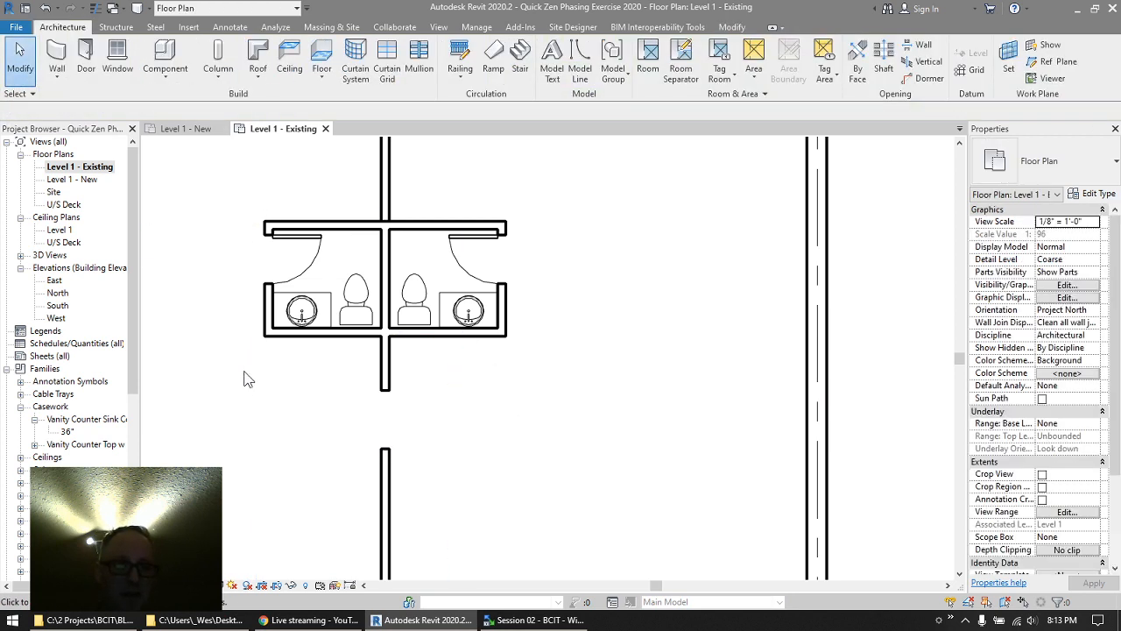
# - Delete the newly placed rectangular opening from the partition below the washrooms in Level 1 - Existing
pyautogui.moveTo(275, 390); pyautogui.dragTo(424, 324, button='middle')
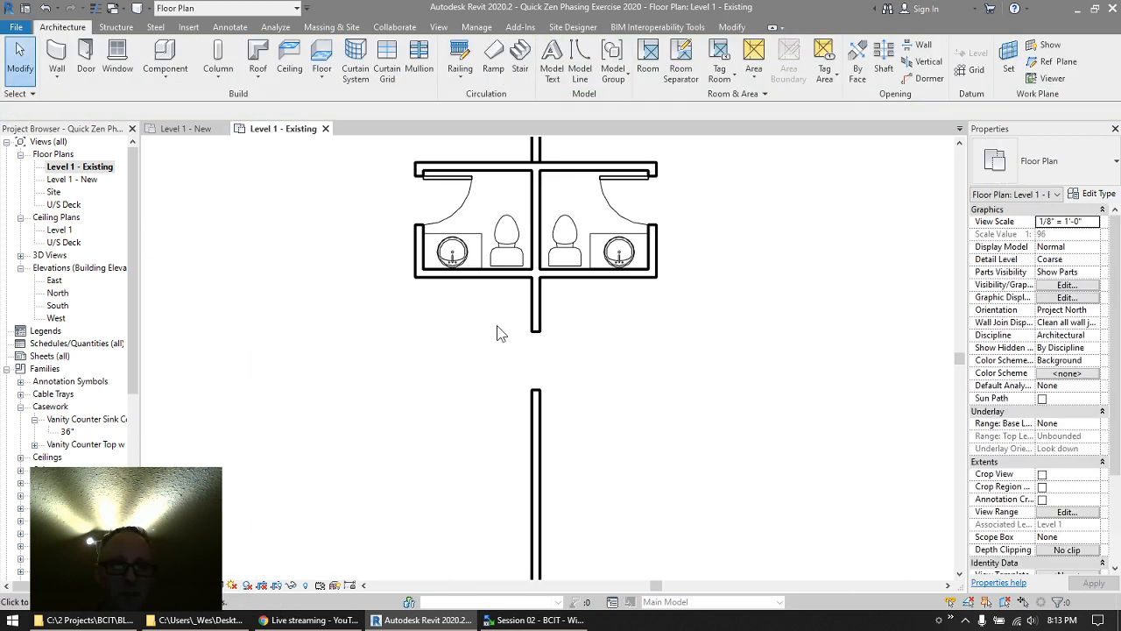
pyautogui.click(537, 360)
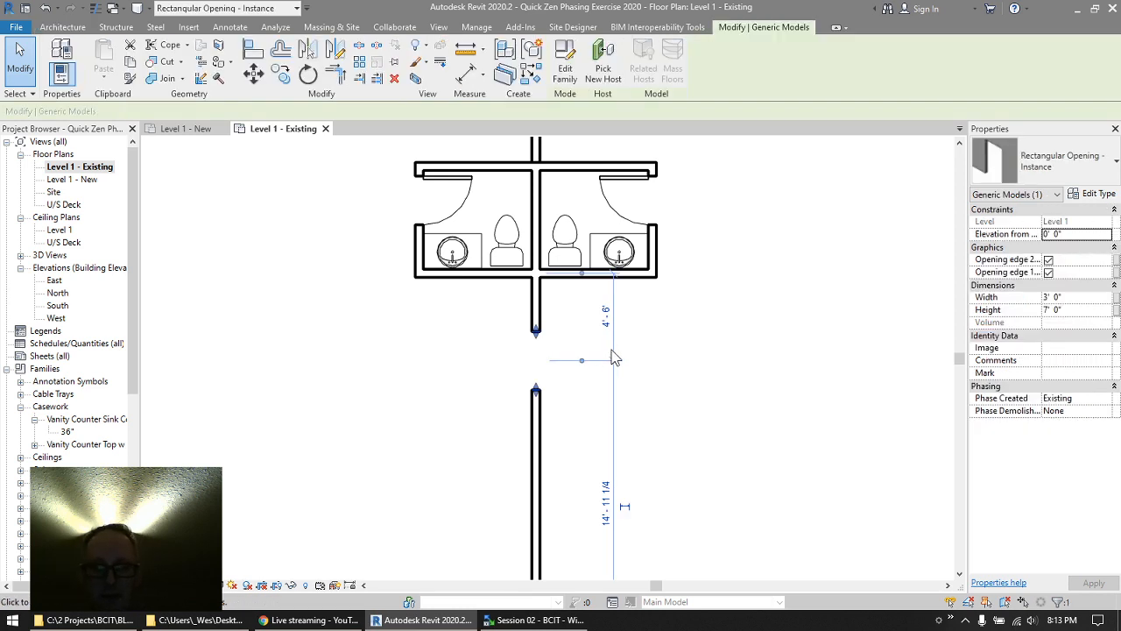
pyautogui.click(614, 352)
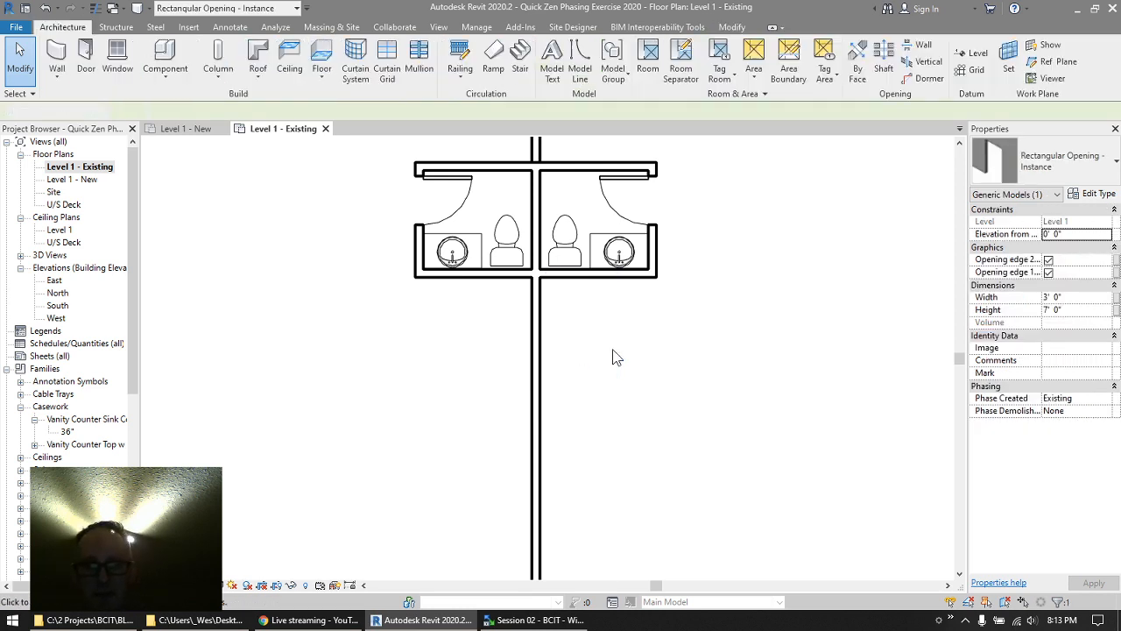
# - In the Level 1 - New plan, place a Rectangular Opening - Instance in the partition just below the washrooms
pyautogui.click(67, 179)
pyautogui.press('F2')
pyautogui.click(251, 231)
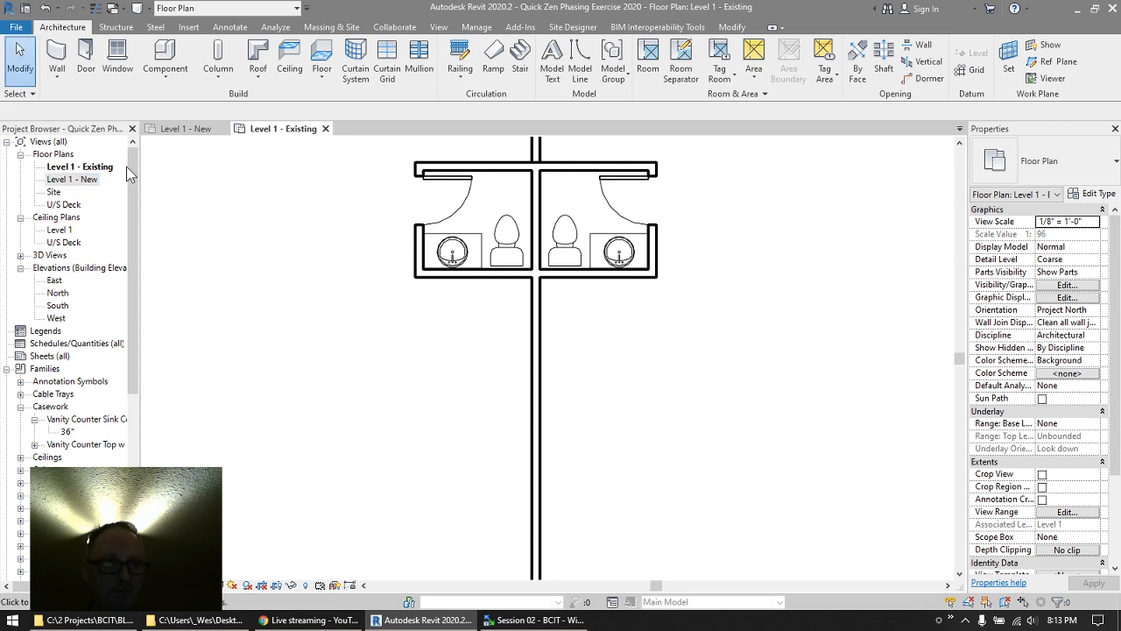
pyautogui.click(186, 129)
pyautogui.scroll(1, 428, 292)
pyautogui.press('c')
pyautogui.press('m')
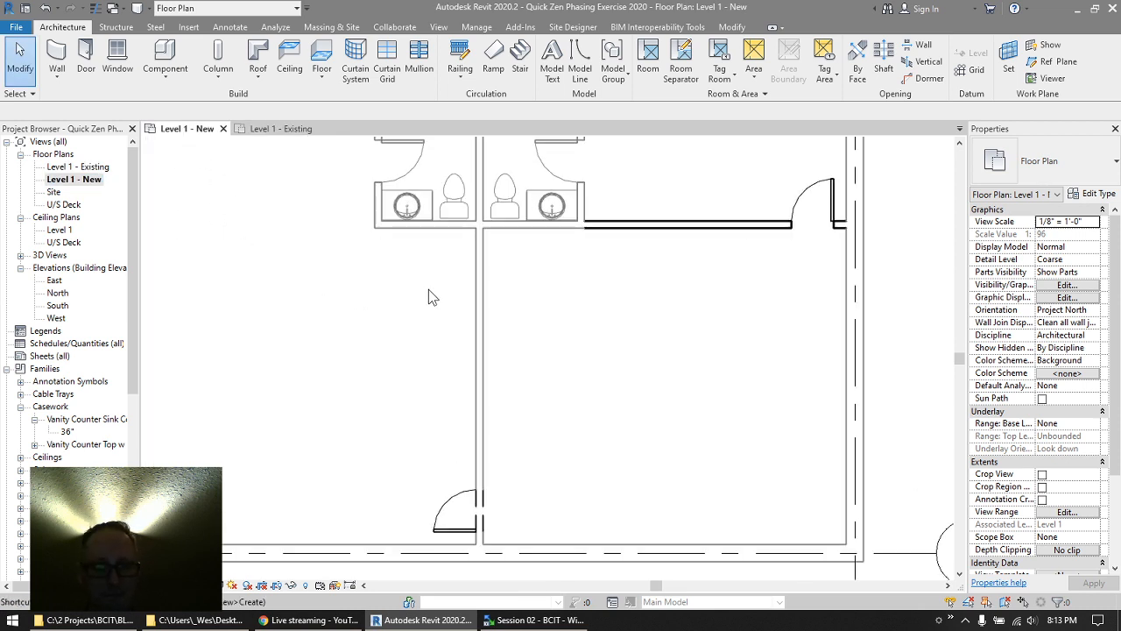
pyautogui.click(488, 295)
pyautogui.click(21, 72)
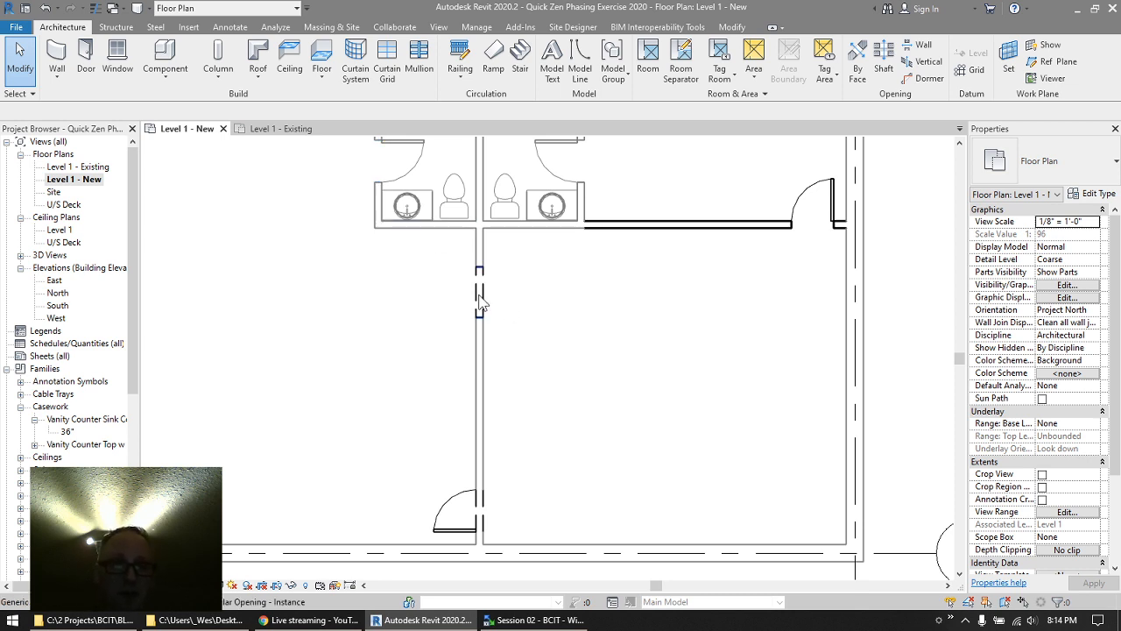
# - Examine the infill wall of the new opening in the Level 1 - Existing plan and compare it with the Level 1 - New plan
pyautogui.scroll(3, 495, 277)
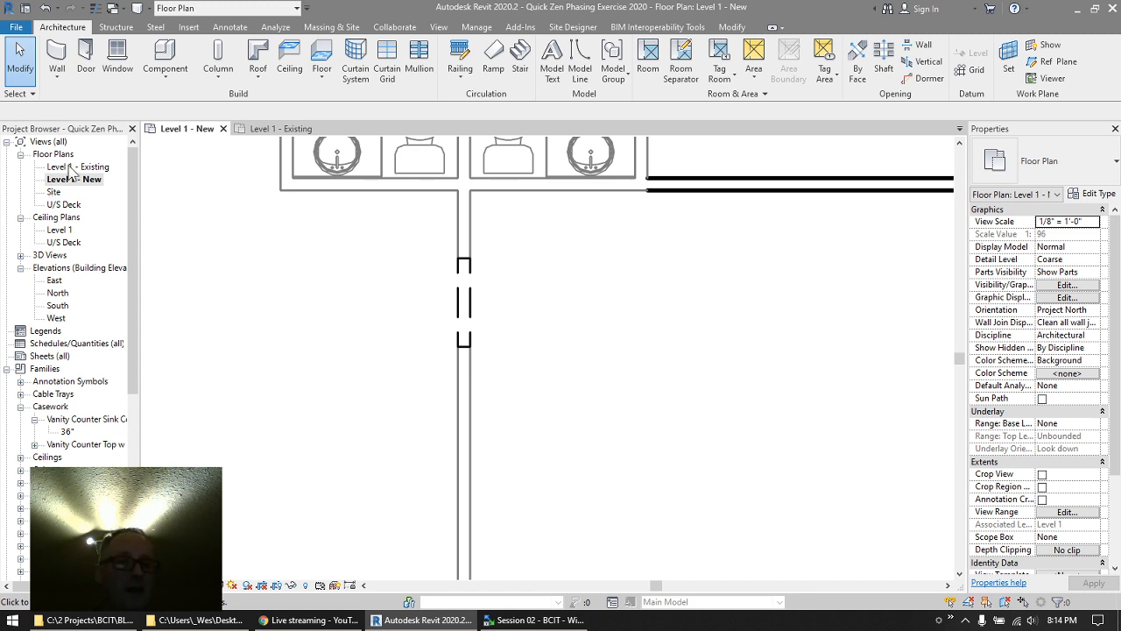
pyautogui.click(249, 126)
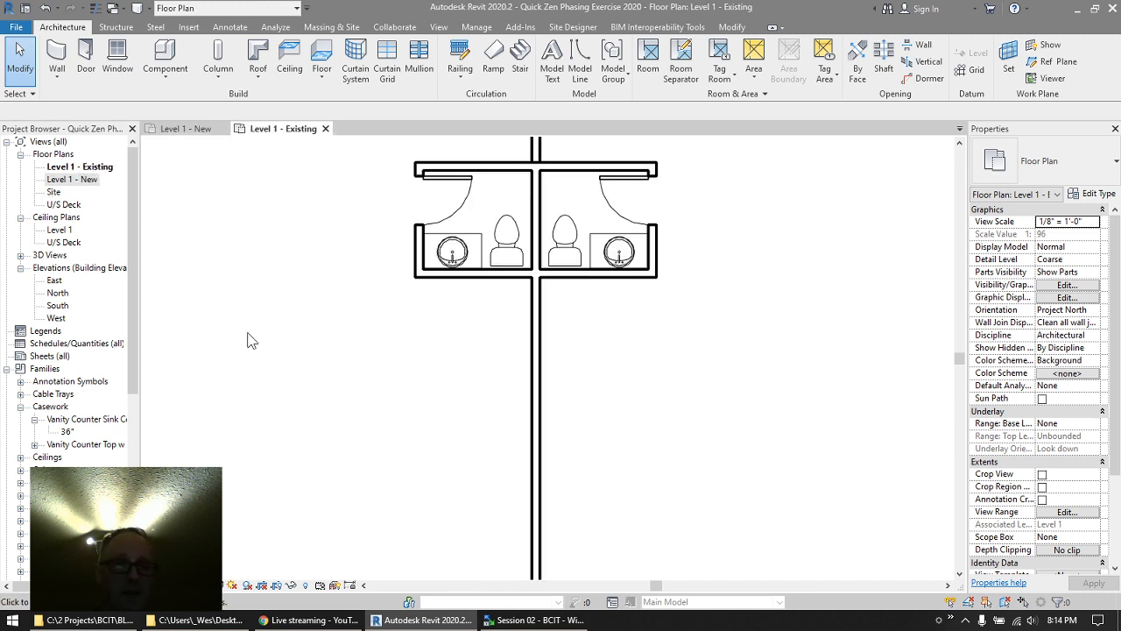
pyautogui.click(537, 351)
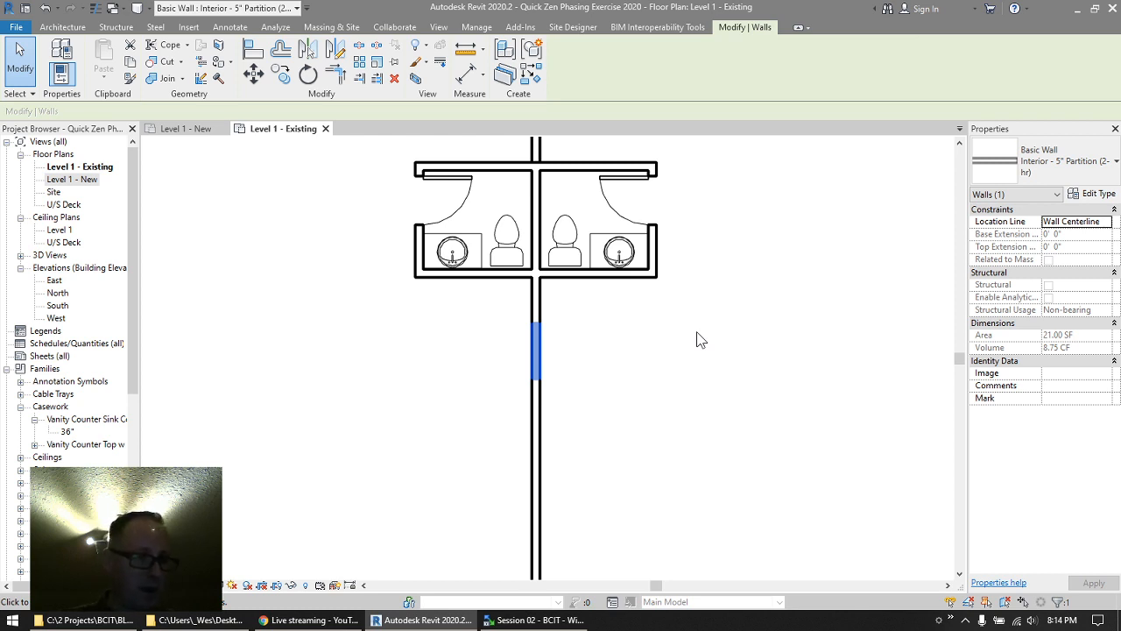
pyautogui.click(192, 135)
pyautogui.scroll(-4, 329, 259)
pyautogui.click(464, 283)
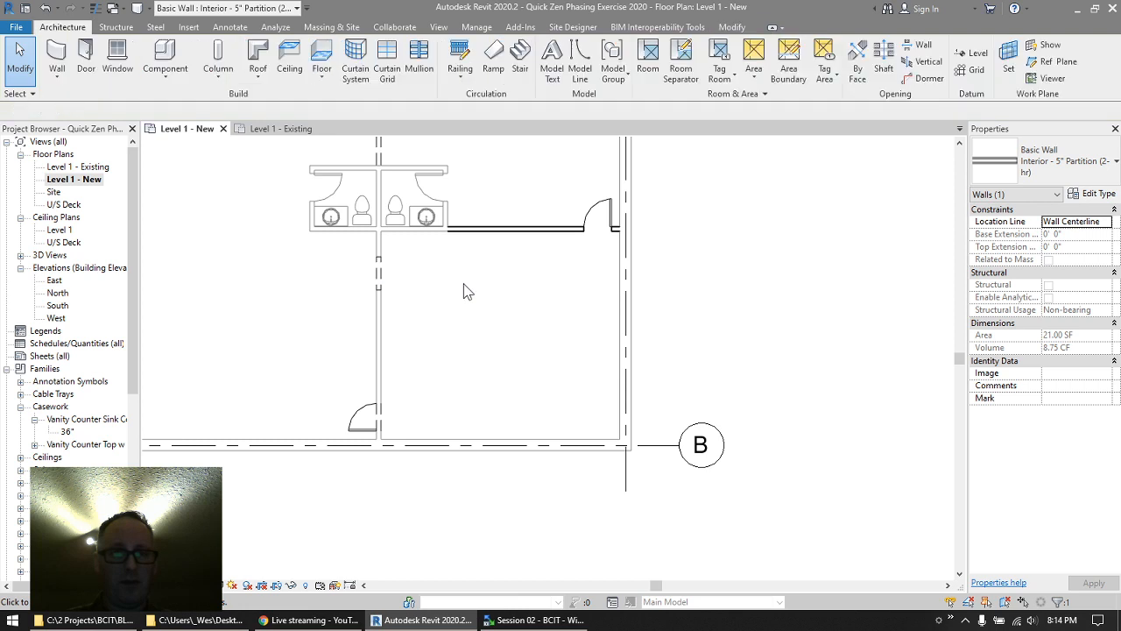
pyautogui.moveTo(539, 203); pyautogui.dragTo(666, 313, button='middle')
pyautogui.scroll(-1, 666, 313)
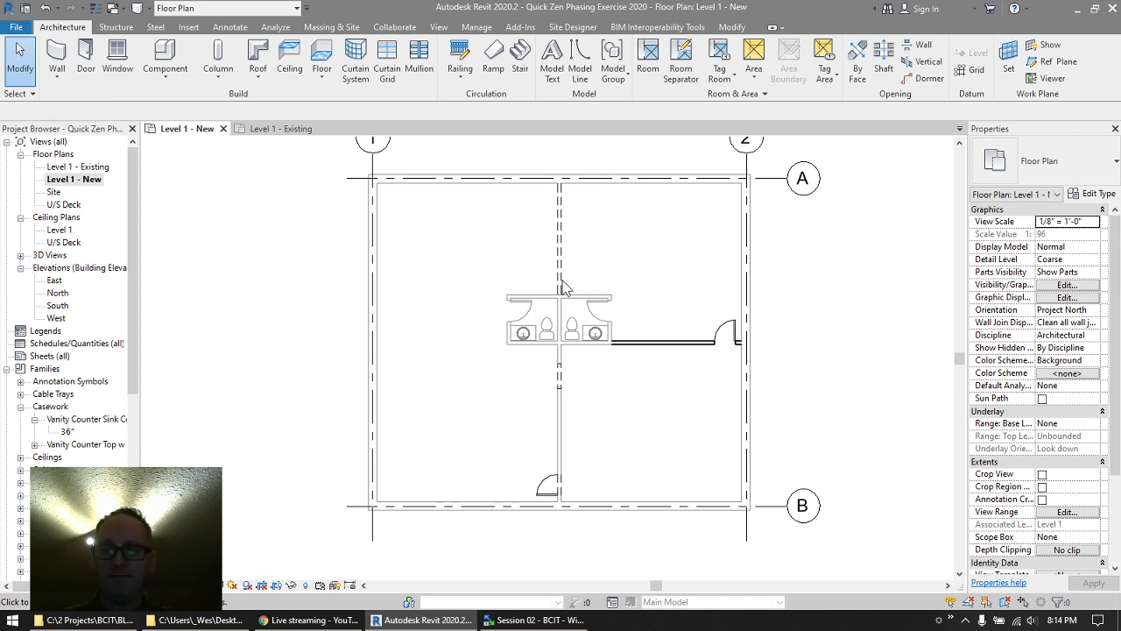
# - Set the phase filter of the Level 1 - New plan to Show Complete and inspect the rectangular opening in the central wall
pyautogui.click(63, 179)
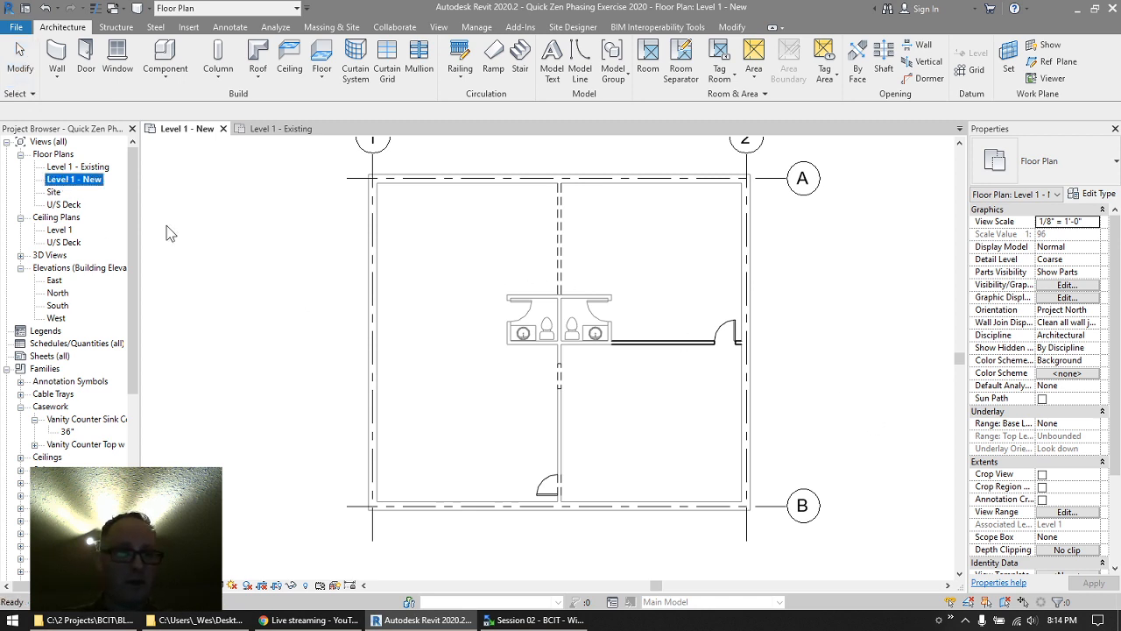
pyautogui.scroll(-3, 1119, 548)
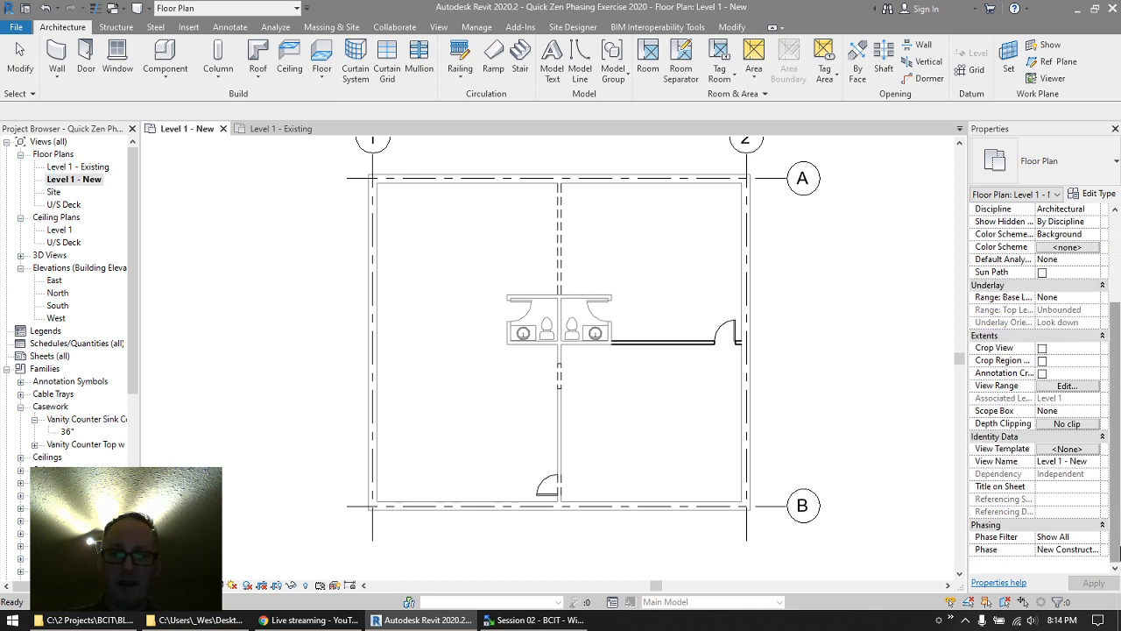
pyautogui.click(1095, 536)
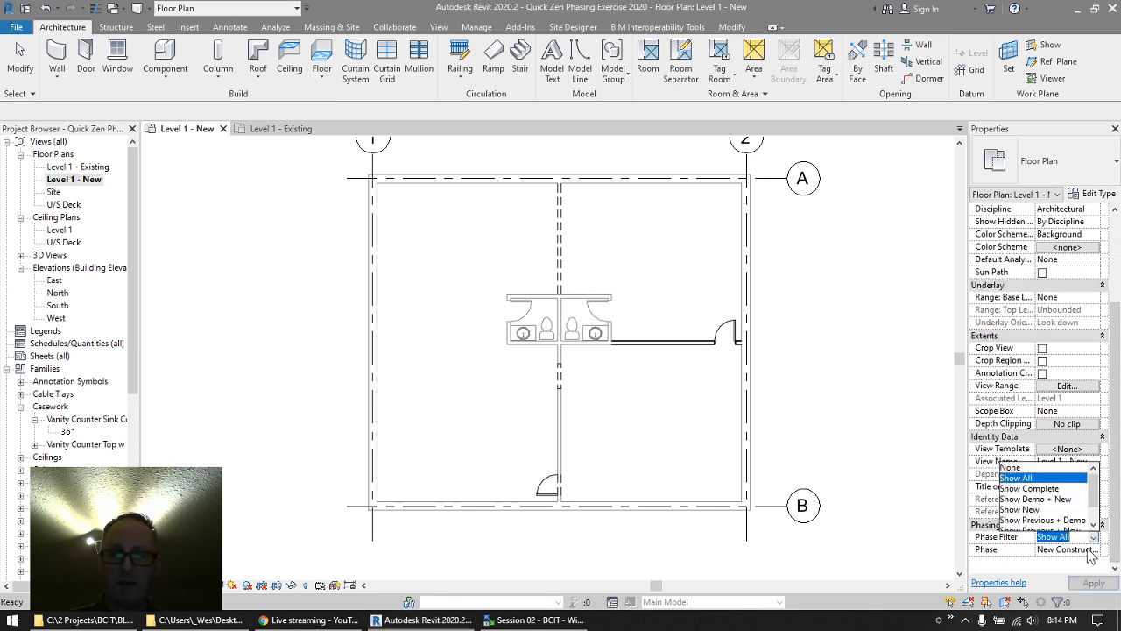
pyautogui.click(1065, 485)
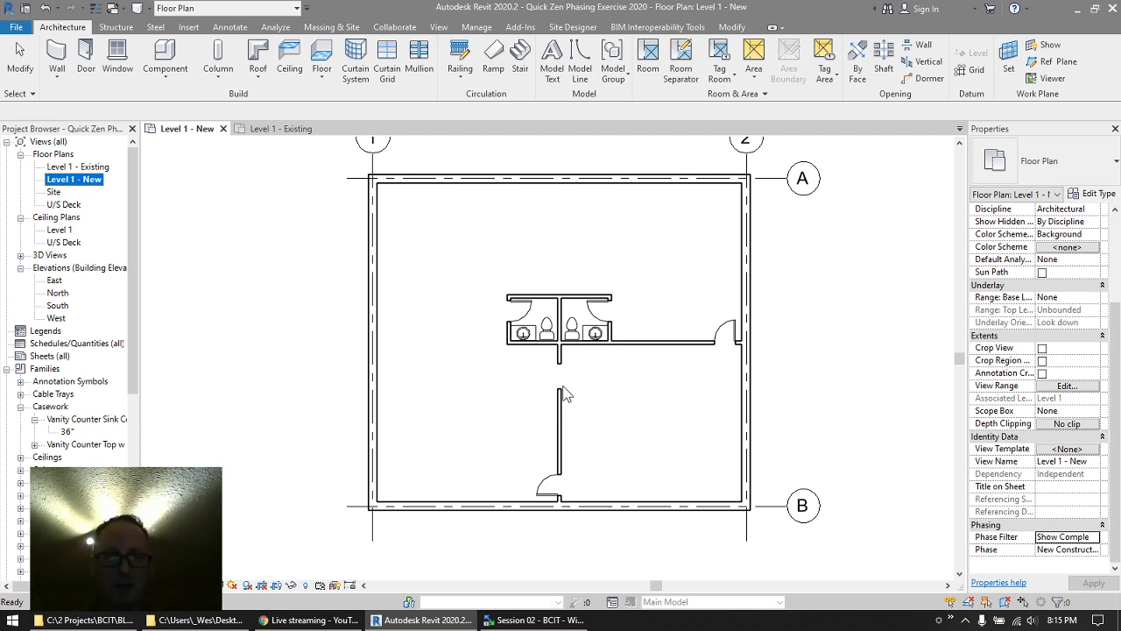
pyautogui.click(585, 412)
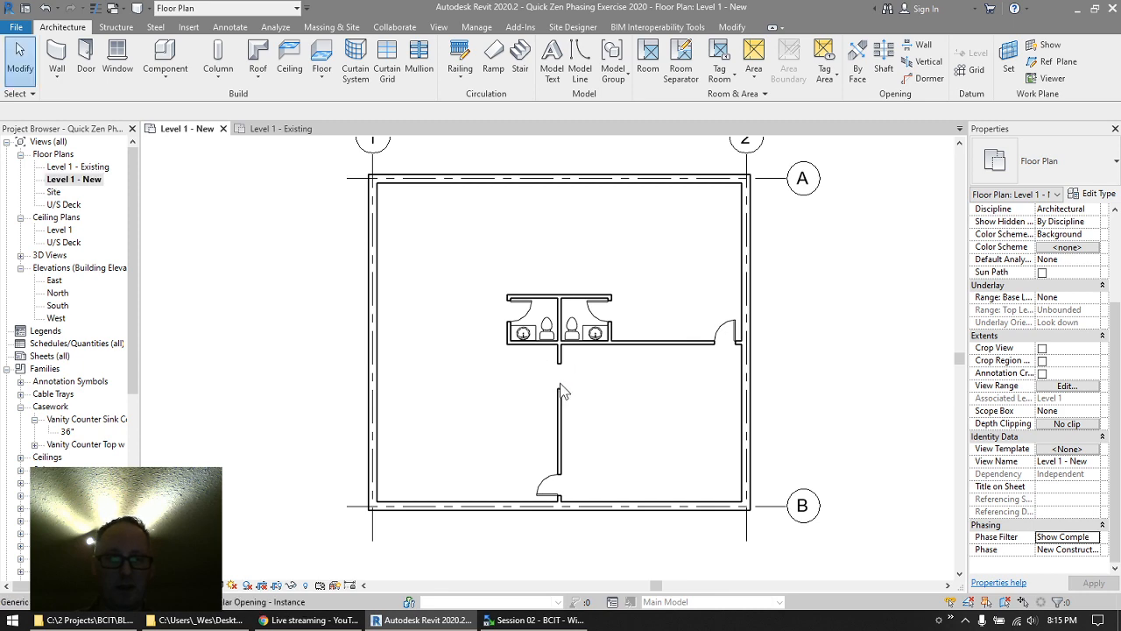
pyautogui.click(561, 375)
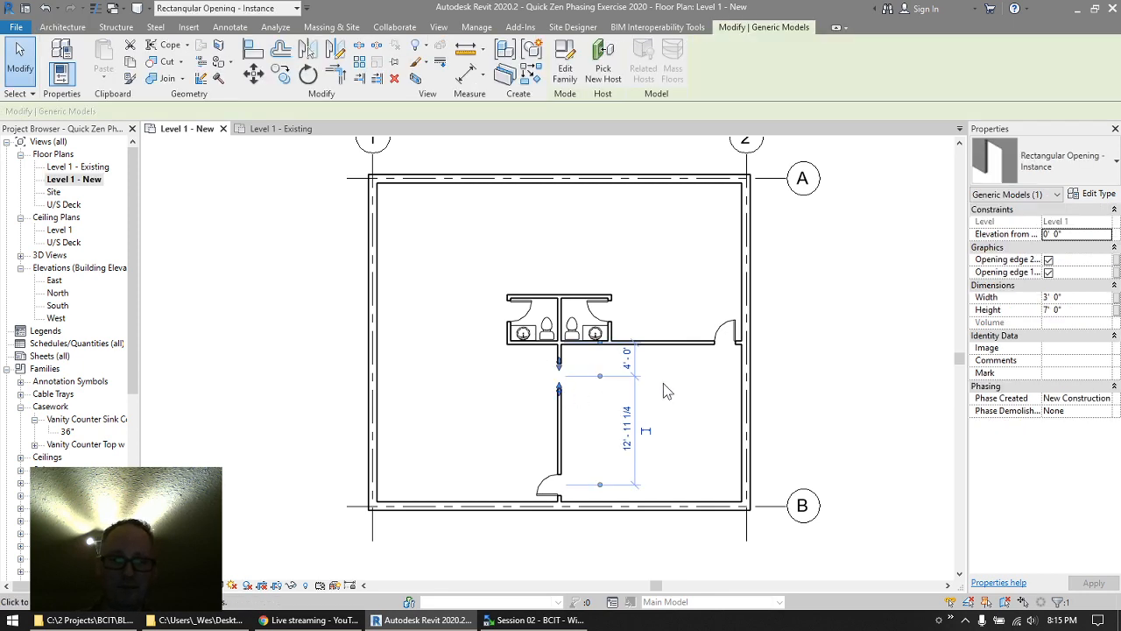
pyautogui.press('Escape')
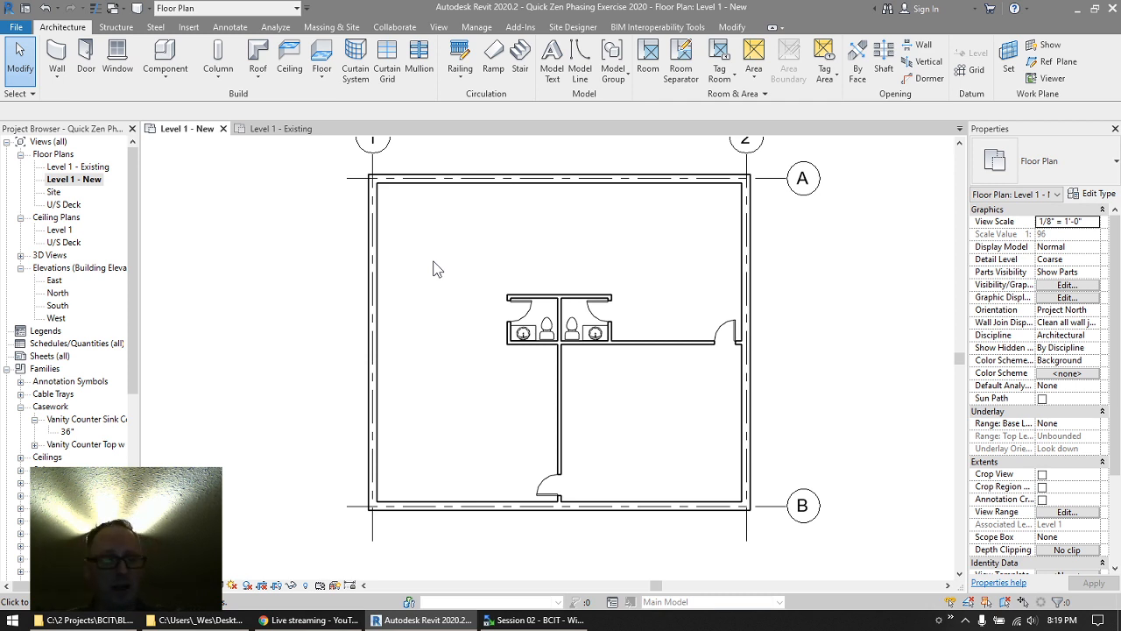
# - Draw two Interior - 5" Partition (2-hr) walls enclosing an office about 6'-6" wide in the lower-left corner of the building
pyautogui.press('w')
pyautogui.press('a')
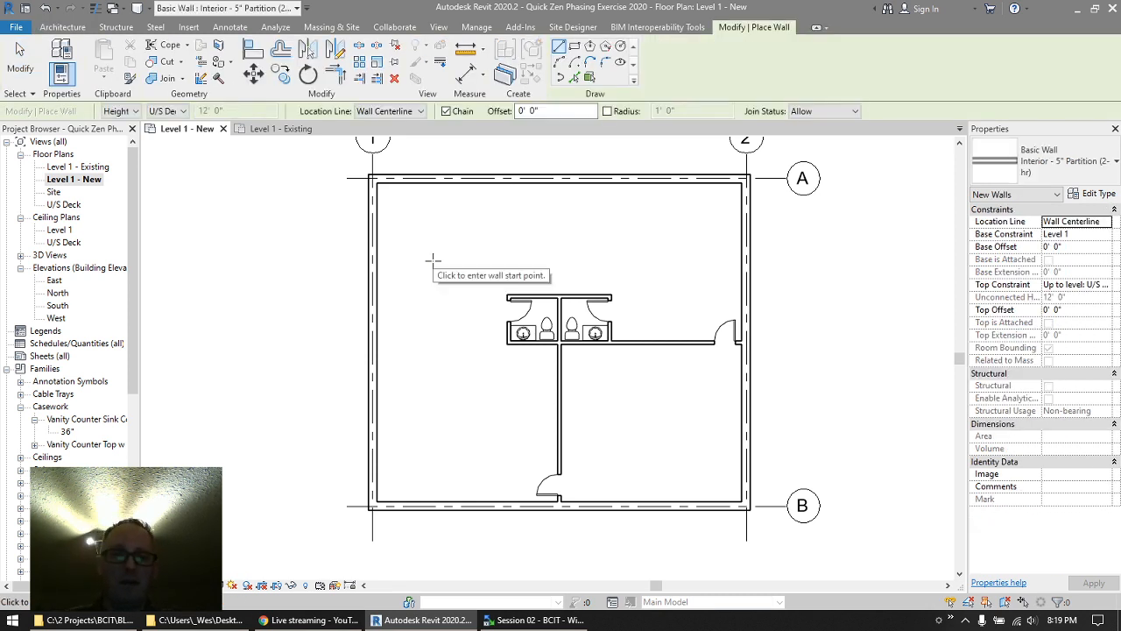
pyautogui.scroll(2, 415, 502)
pyautogui.click(439, 507)
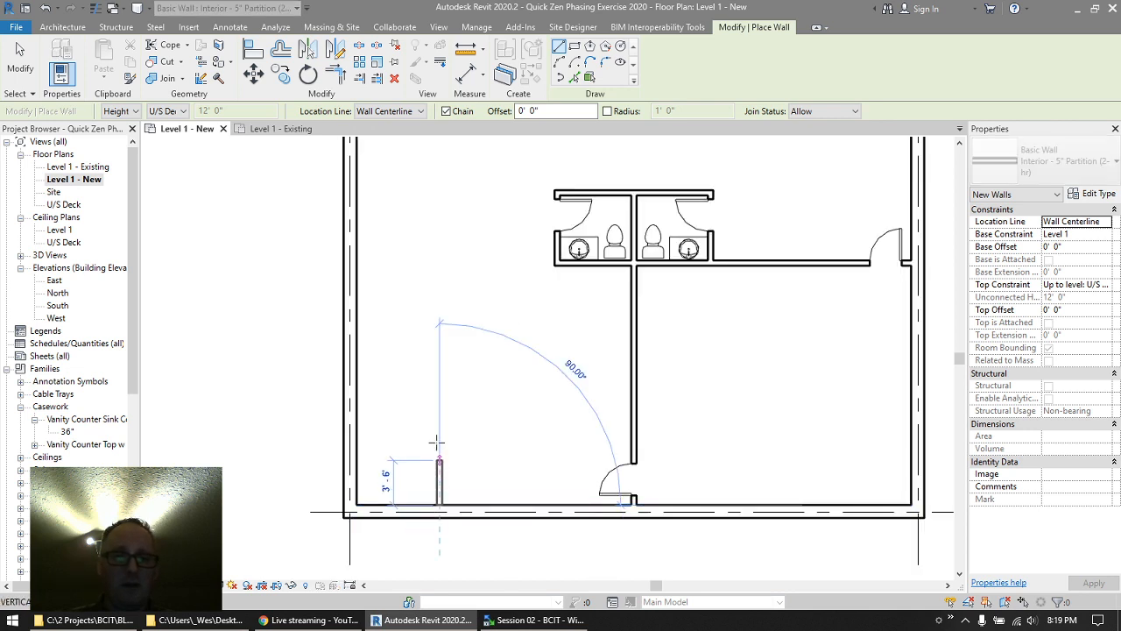
pyautogui.click(439, 391)
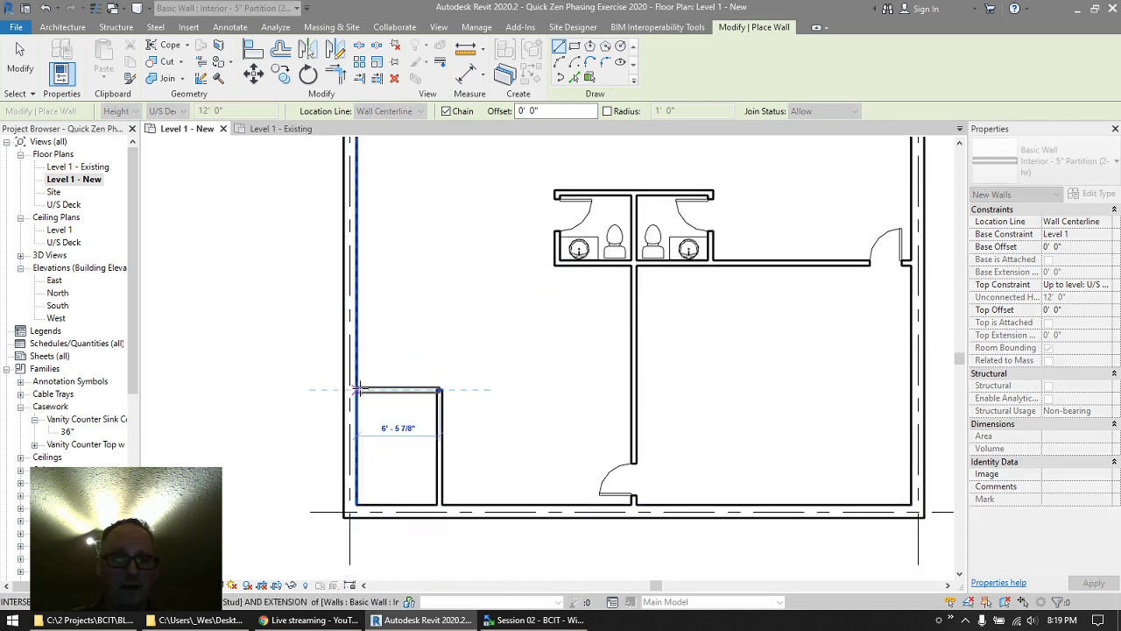
pyautogui.click(358, 389)
pyautogui.press('Escape')
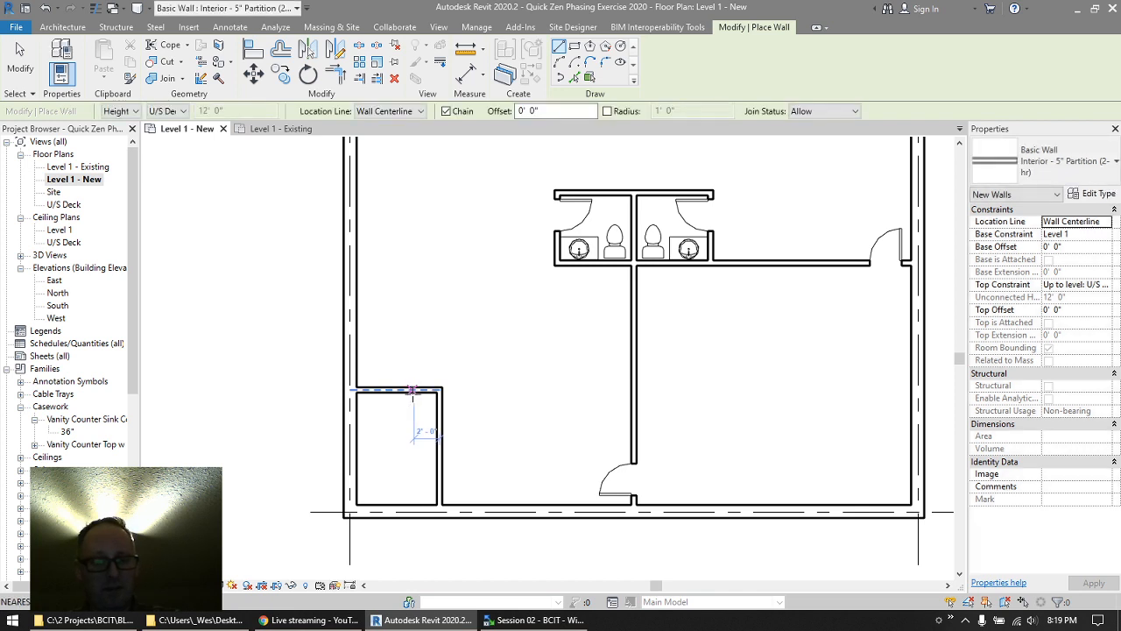
# - Place a Single-Flush 30" x 80" door swinging into the corner office, near the lower end of its side partition
pyautogui.press('d')
pyautogui.press('r')
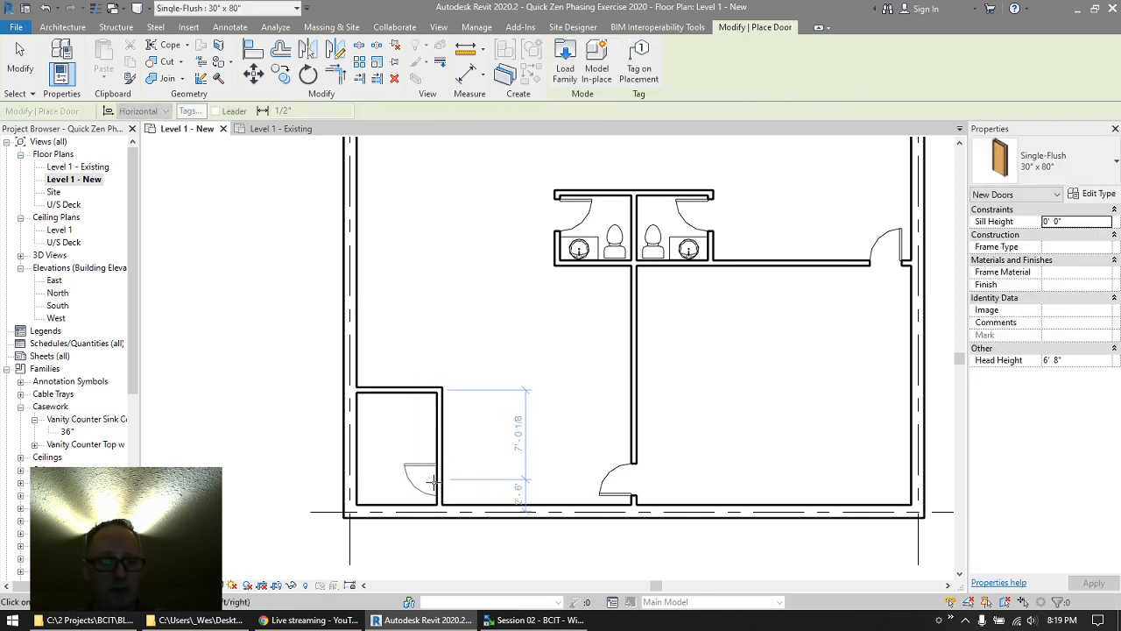
pyautogui.click(434, 482)
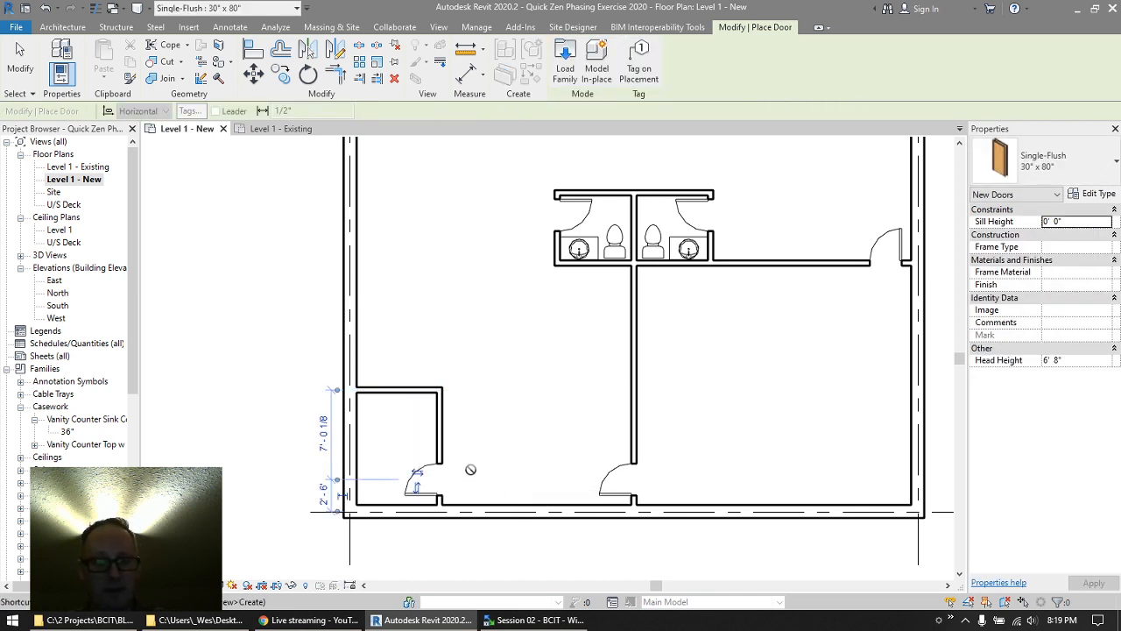
# - Place a 60" x 30" Desk inside the corner office
pyautogui.press('c')
pyautogui.press('m')
pyautogui.click(1076, 165)
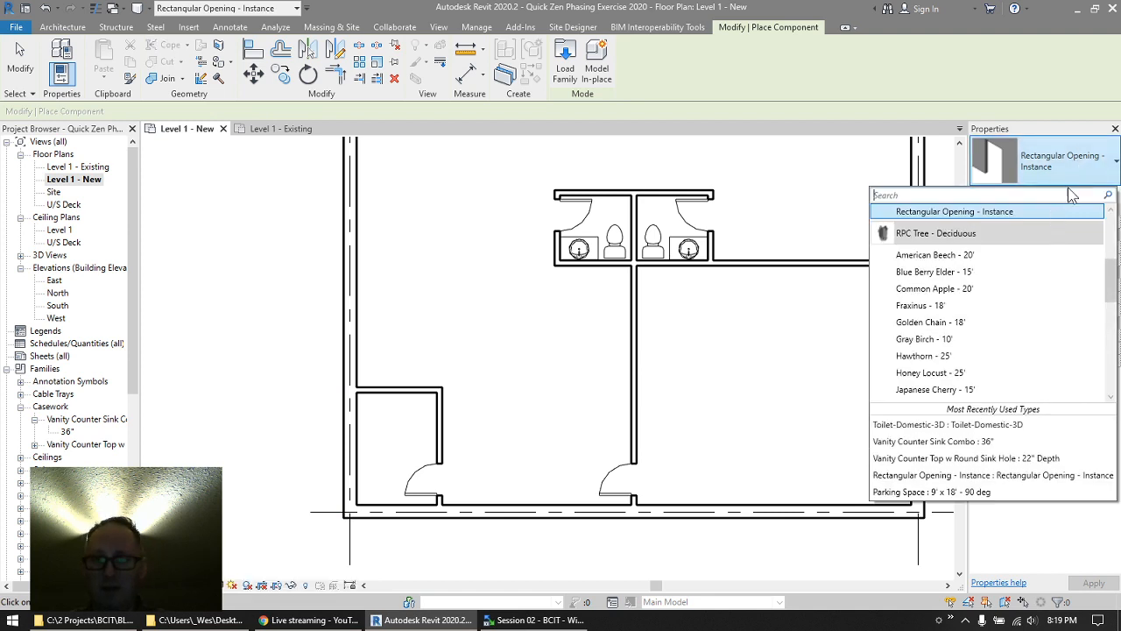
pyautogui.scroll(4, 996, 292)
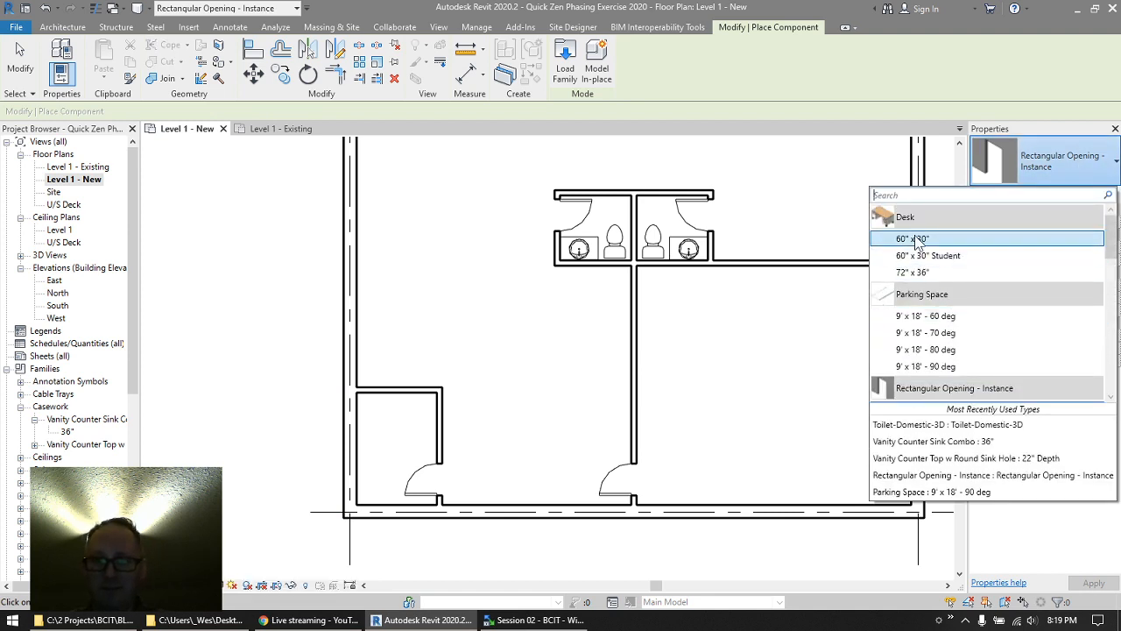
pyautogui.click(917, 243)
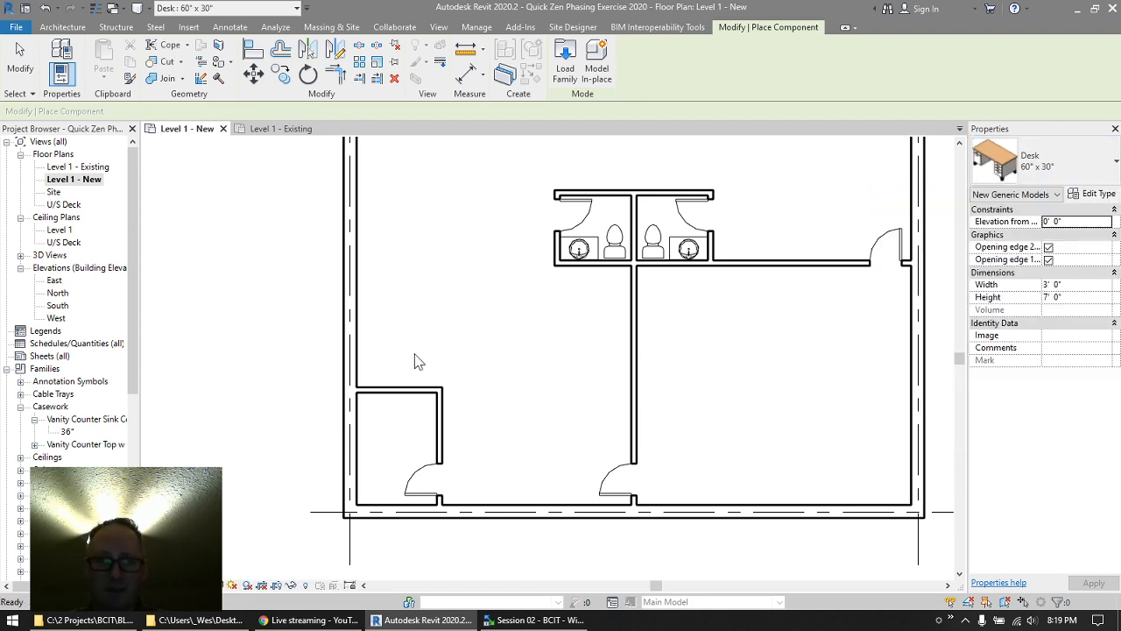
pyautogui.click(368, 446)
pyautogui.press('Escape')
pyautogui.press('Escape')
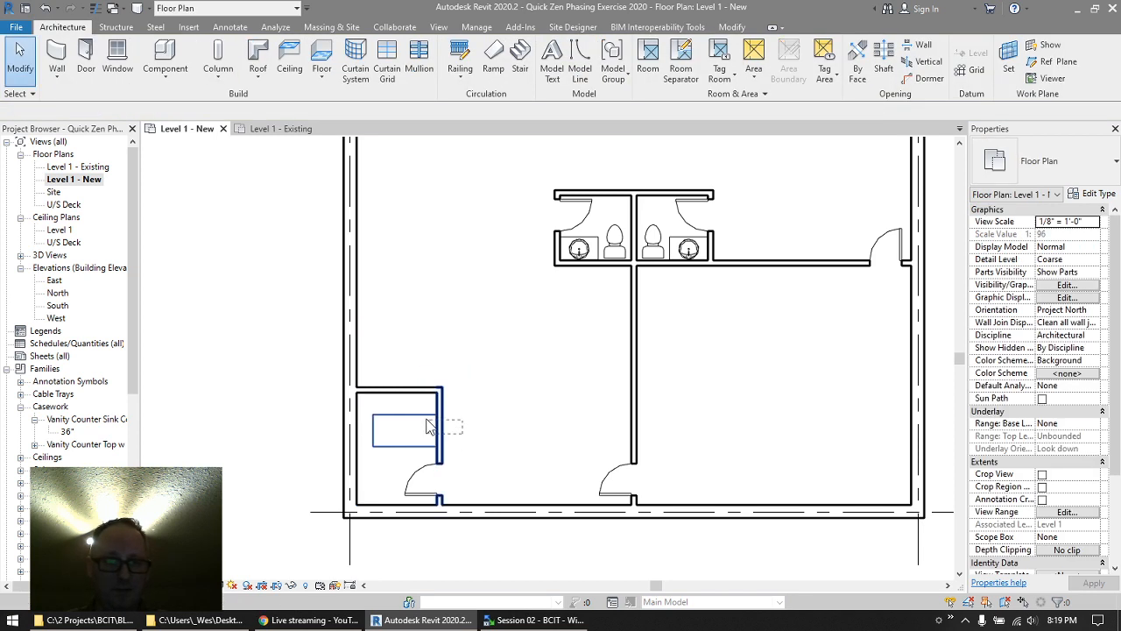
# - Enlarge the corner office by shifting its two partitions outward, and move the desk against the exterior wall
pyautogui.moveTo(426, 419); pyautogui.dragTo(429, 364)
pyautogui.click(528, 394)
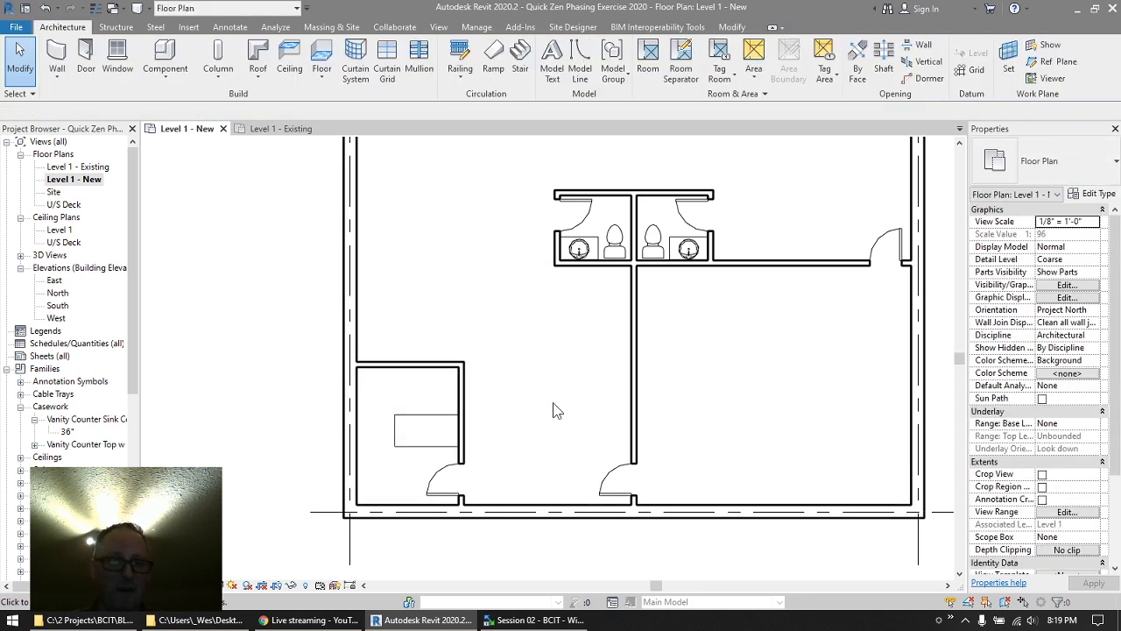
pyautogui.click(438, 425)
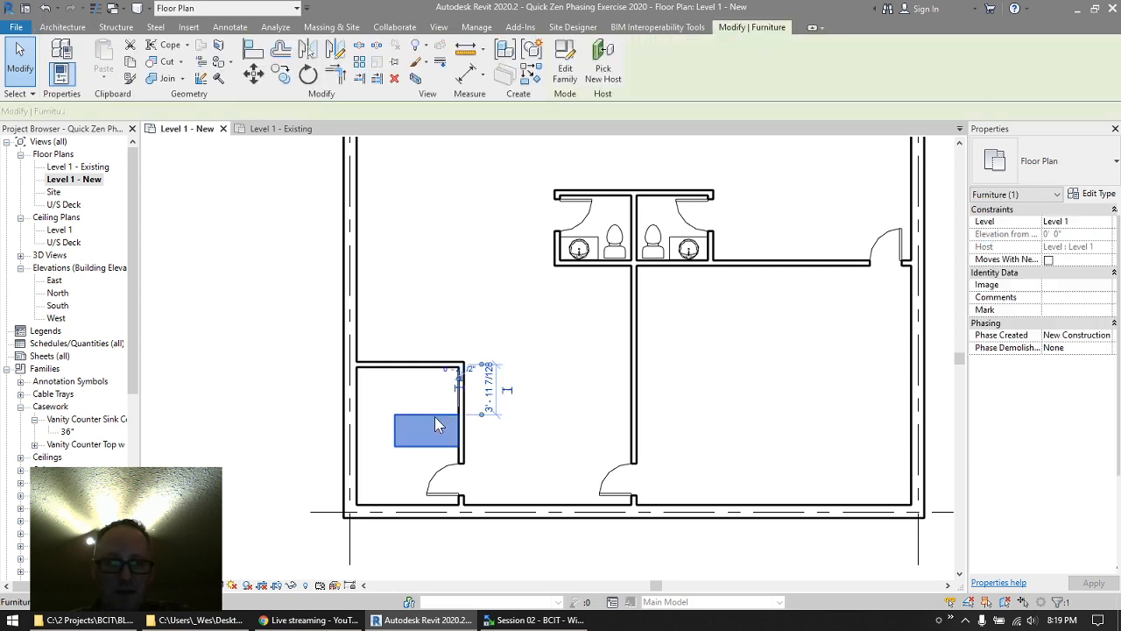
pyautogui.moveTo(435, 418); pyautogui.dragTo(396, 417)
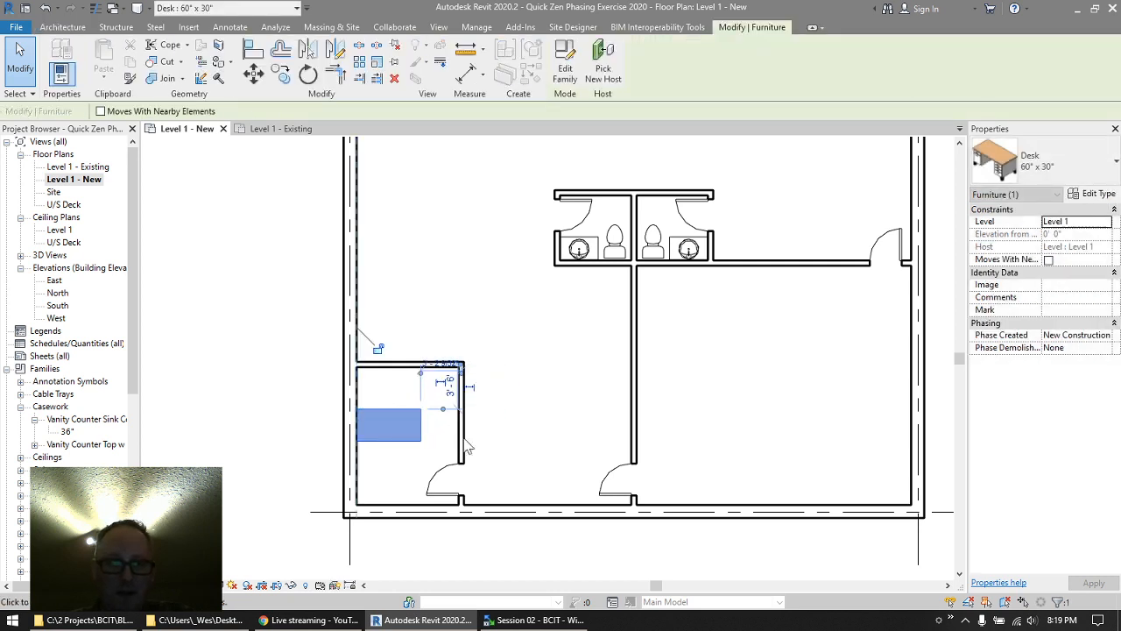
pyautogui.click(303, 355)
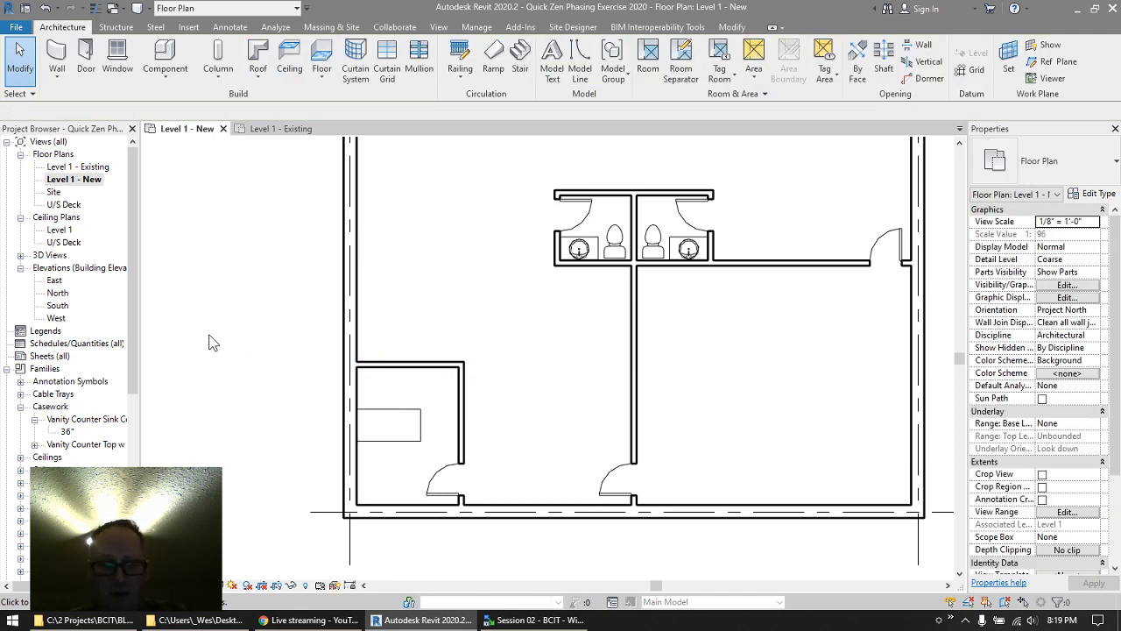
# - Draw a Storefront curtain wall about 4'-6" long within the office's side partition, above the door
pyautogui.press('w')
pyautogui.press('a')
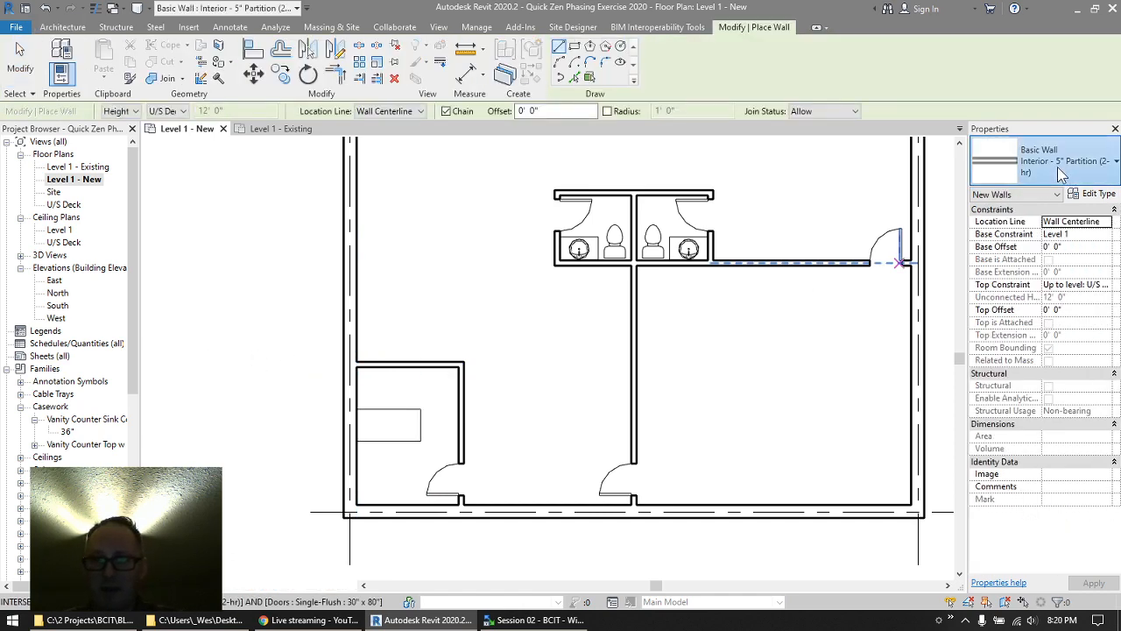
pyautogui.click(1057, 167)
pyautogui.scroll(-1, 1027, 298)
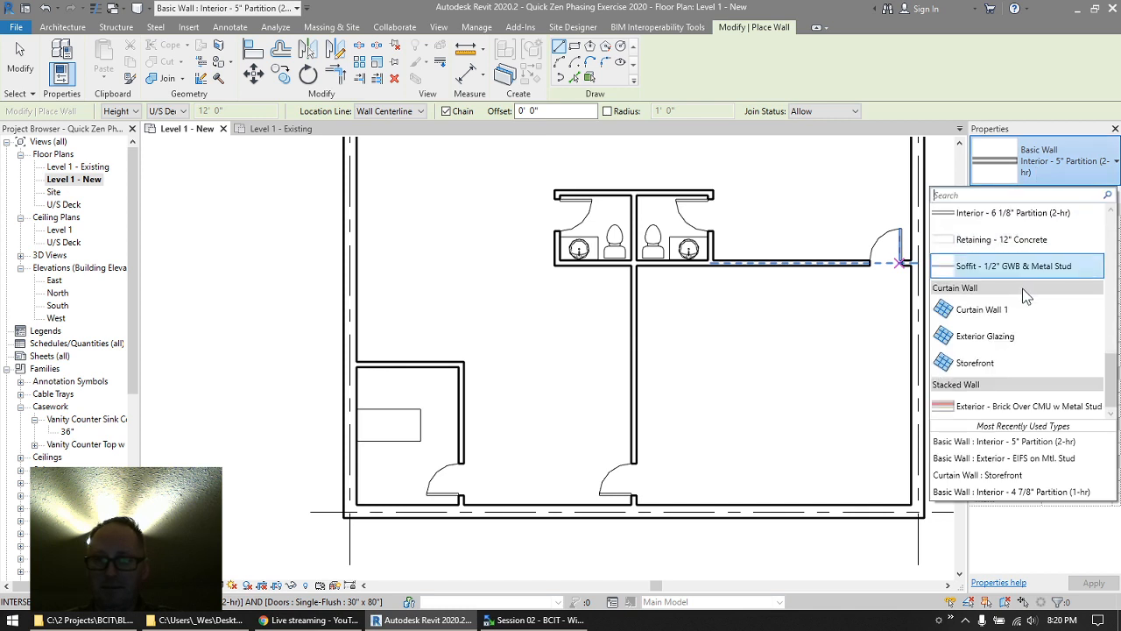
pyautogui.click(990, 361)
pyautogui.scroll(2, 508, 418)
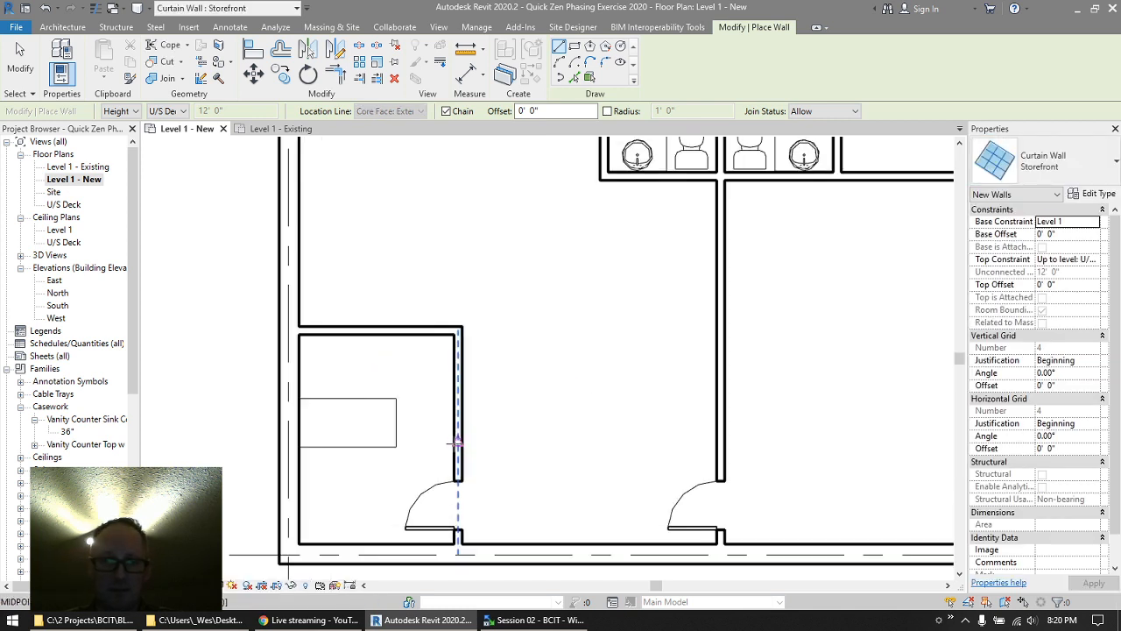
pyautogui.click(461, 447)
pyautogui.click(458, 372)
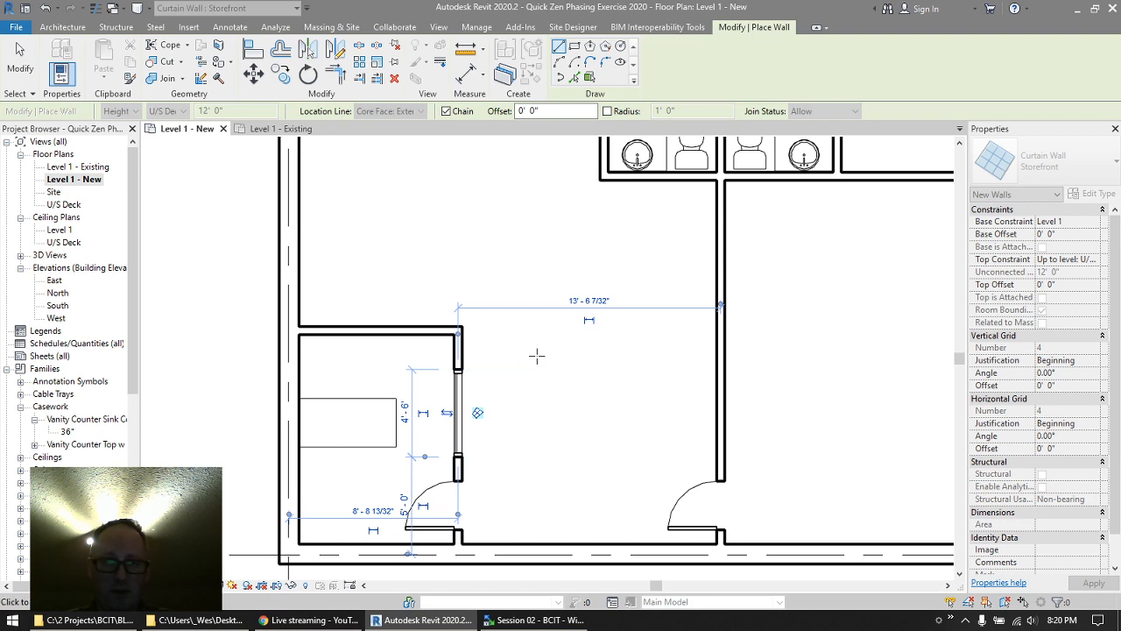
pyautogui.press('Escape')
pyautogui.press('Escape')
pyautogui.click(465, 401)
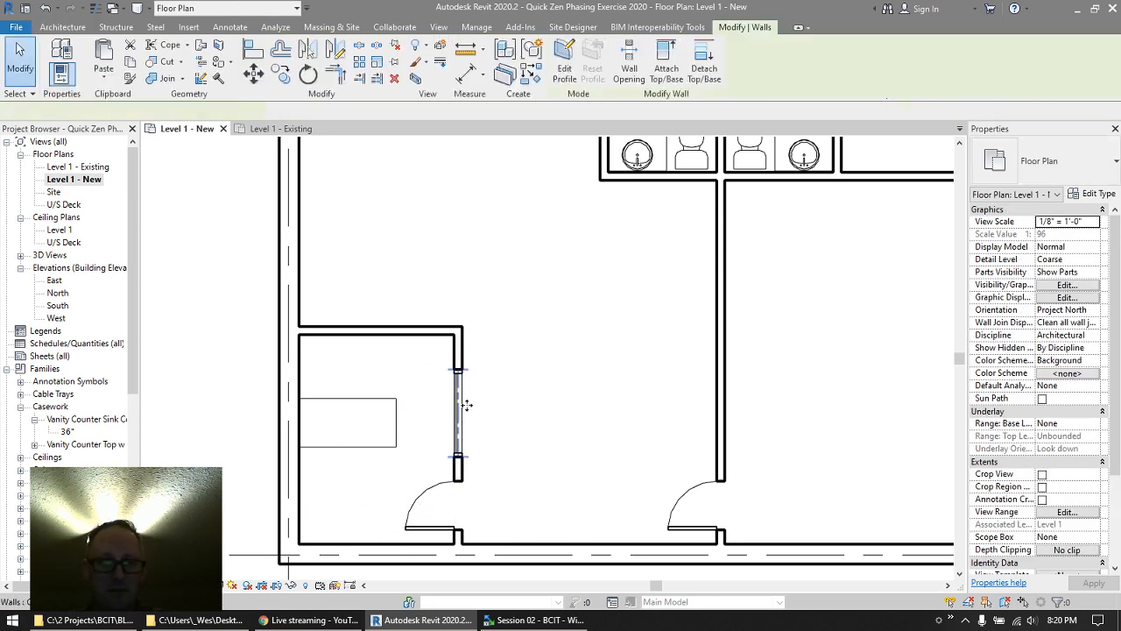
pyautogui.press('Escape')
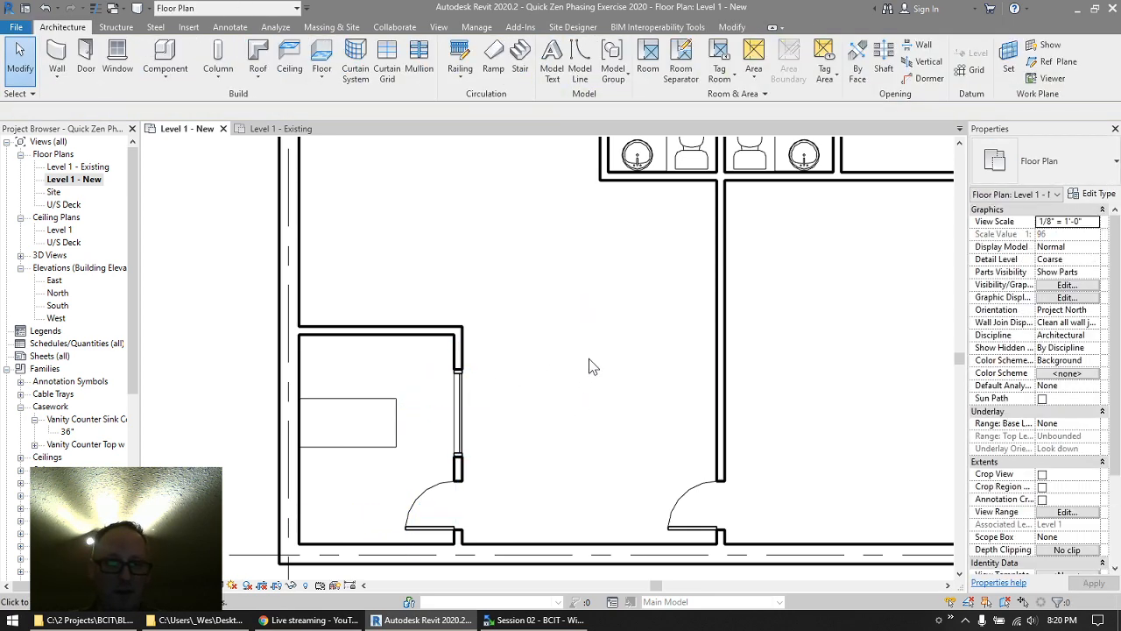
# - Group the corner office's partitions, door, curtain wall and desk as model group Typical Office, and move its origin to the exterior walls' inside corner
pyautogui.scroll(-2, 589, 359)
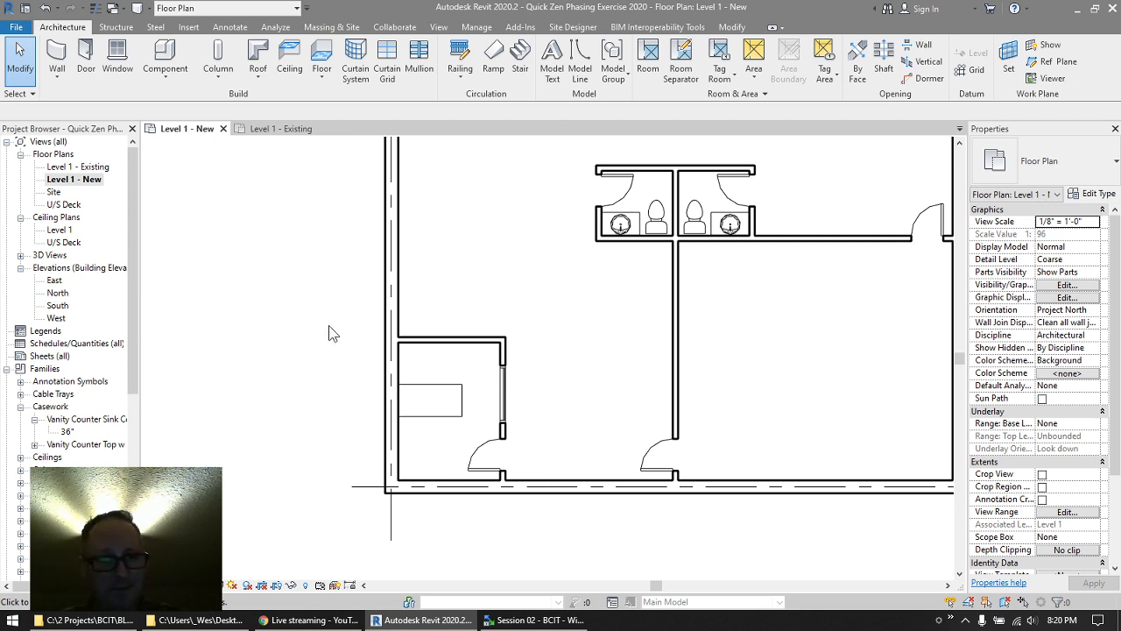
pyautogui.moveTo(311, 291); pyautogui.dragTo(531, 536)
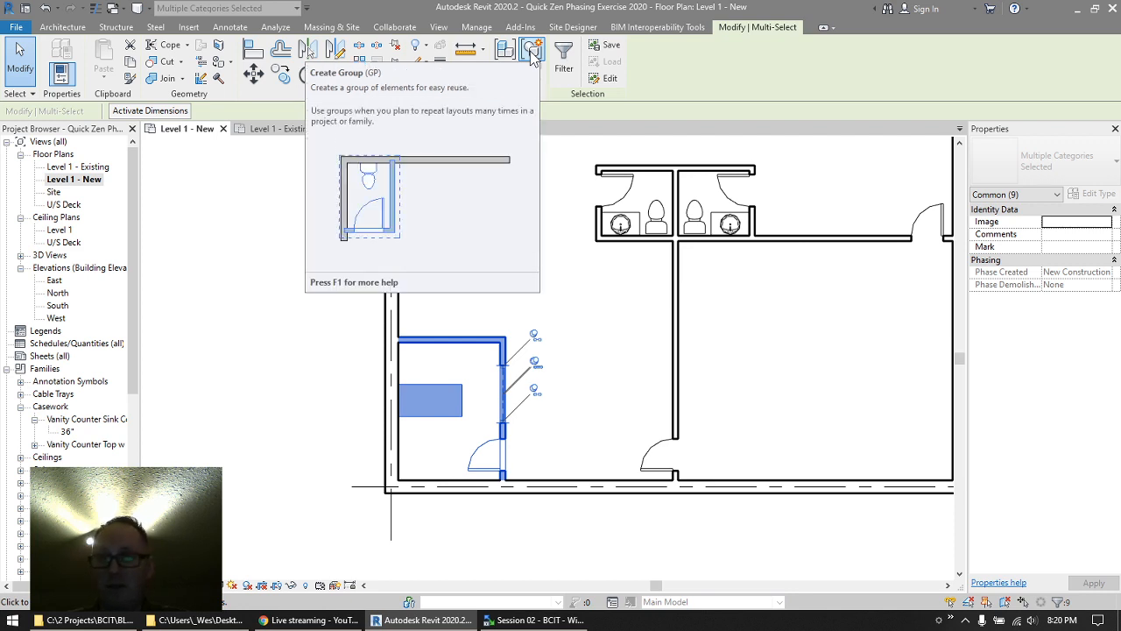
pyautogui.click(530, 53)
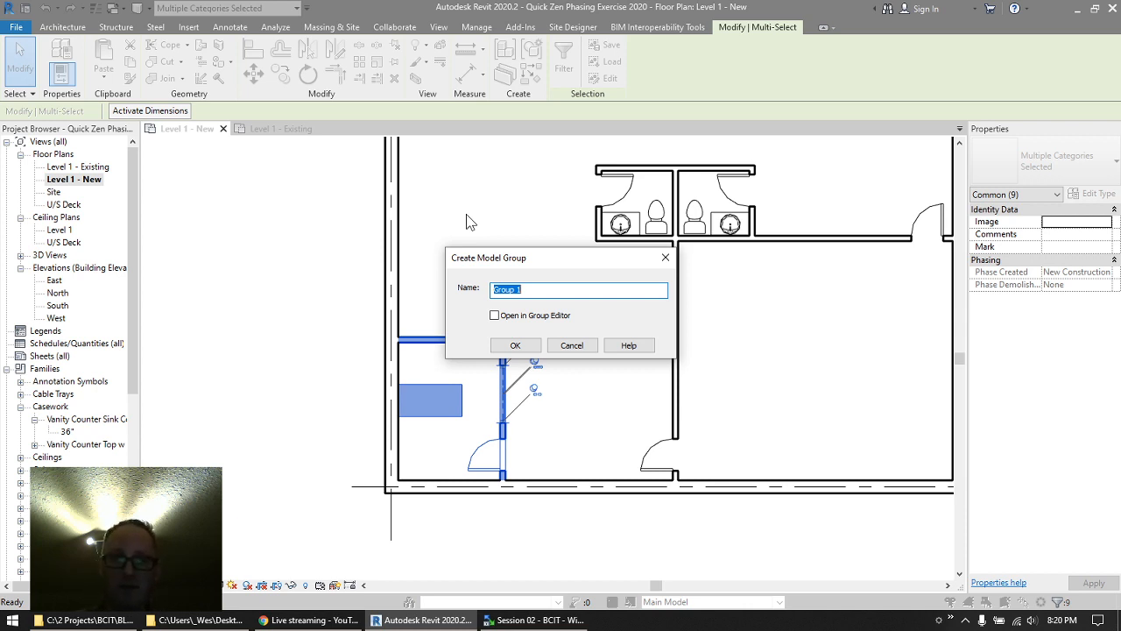
pyautogui.write('Ty')
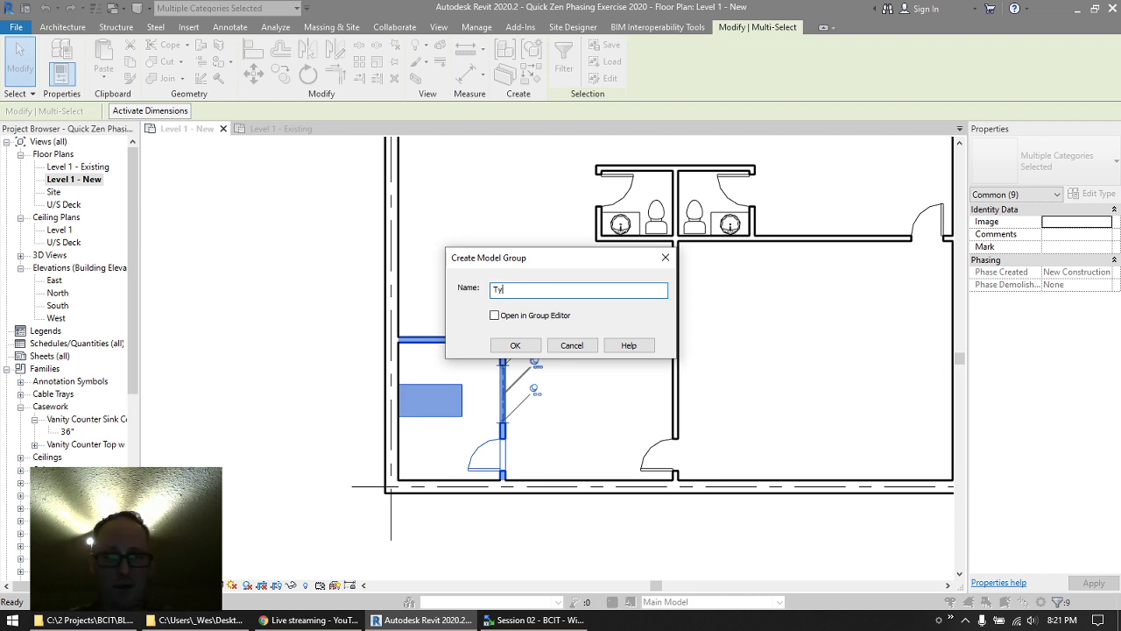
pyautogui.write('pical Office')
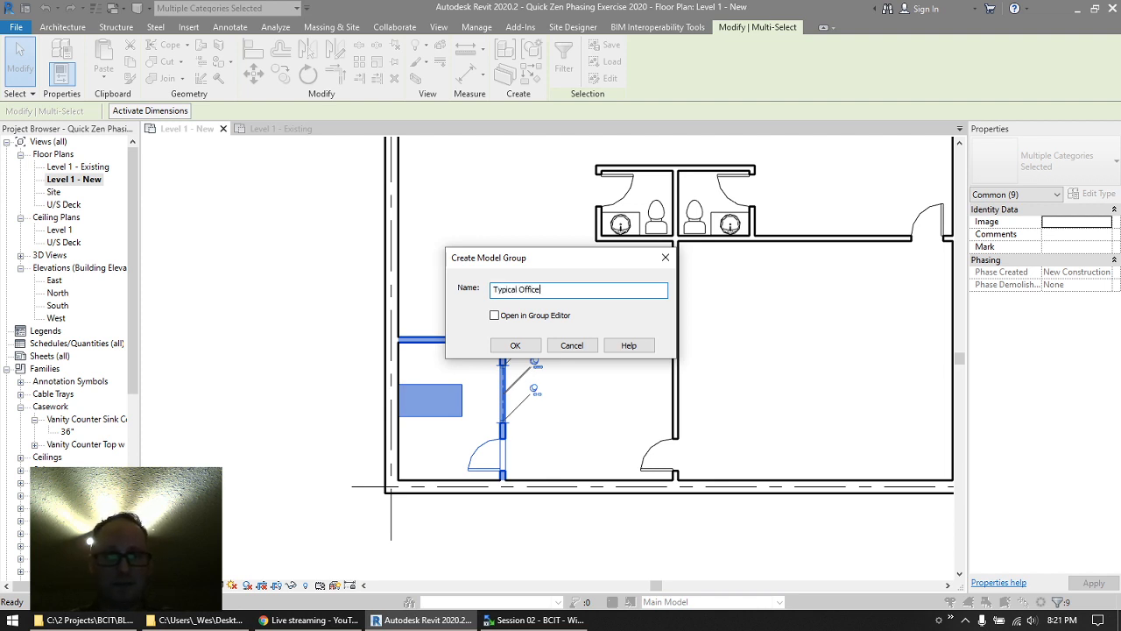
pyautogui.press('Return')
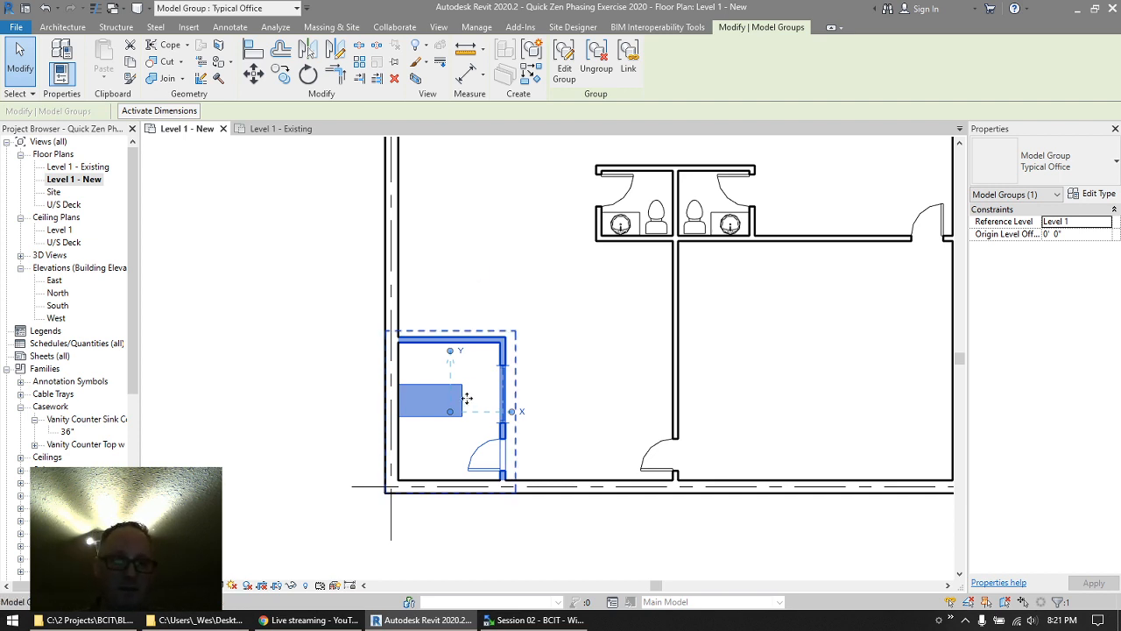
pyautogui.moveTo(447, 413)
pyautogui.mouseDown()
pyautogui.moveTo(412, 457)
pyautogui.moveTo(464, 429)
pyautogui.moveTo(422, 454)
pyautogui.mouseUp()
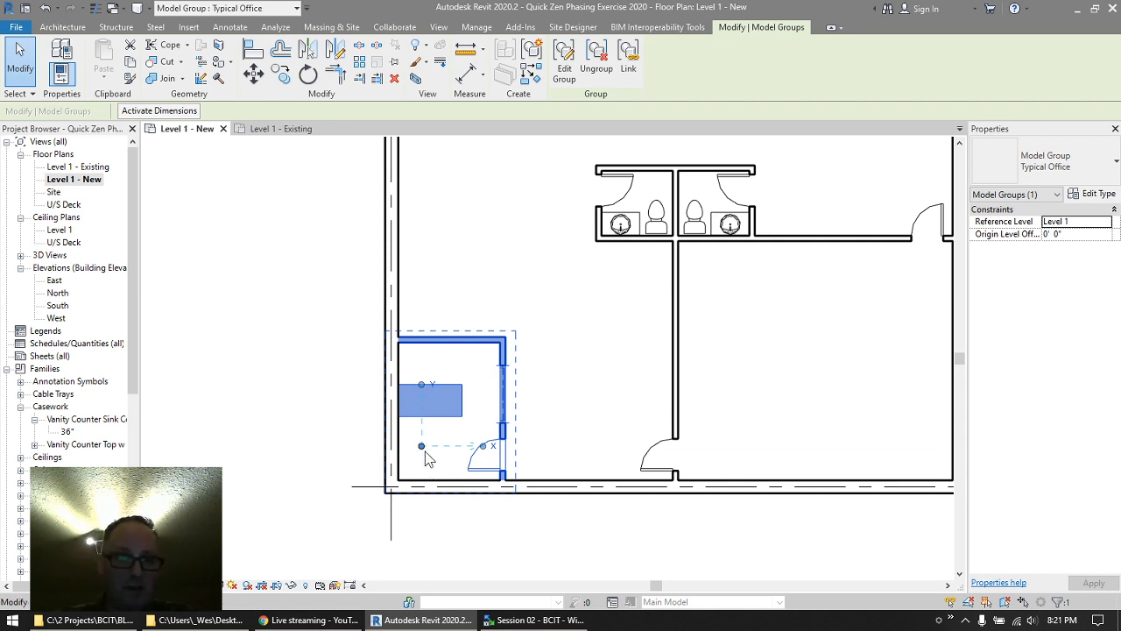
pyautogui.moveTo(422, 446); pyautogui.dragTo(398, 481)
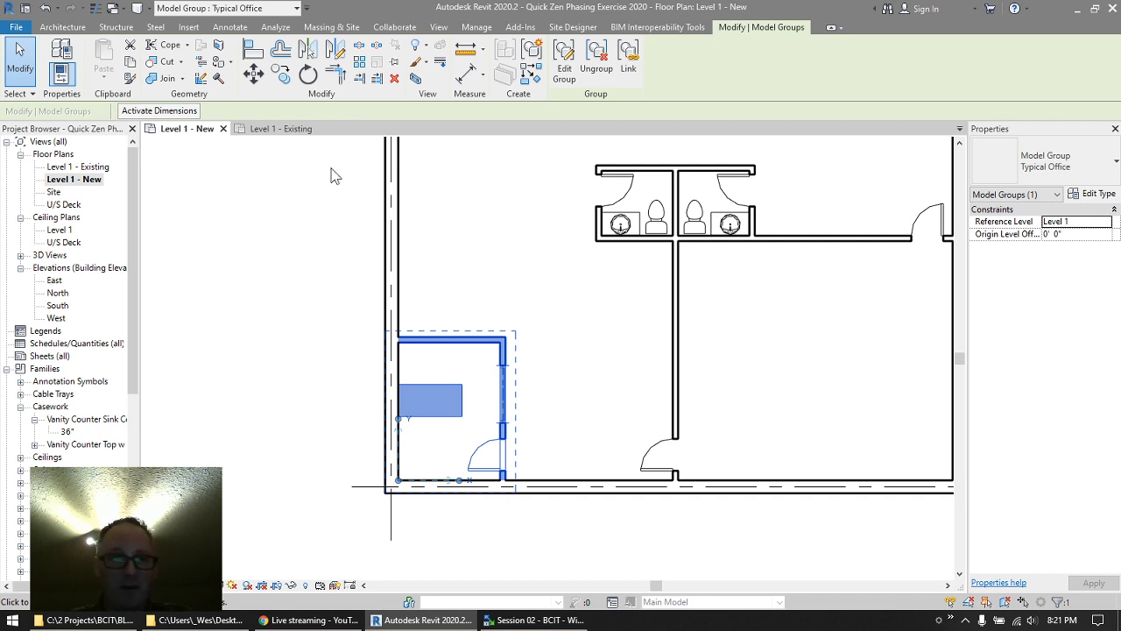
# - Place two copies of the Typical Office group end to end up along the exterior wall, using Copy with Multiple enabled
pyautogui.click(281, 76)
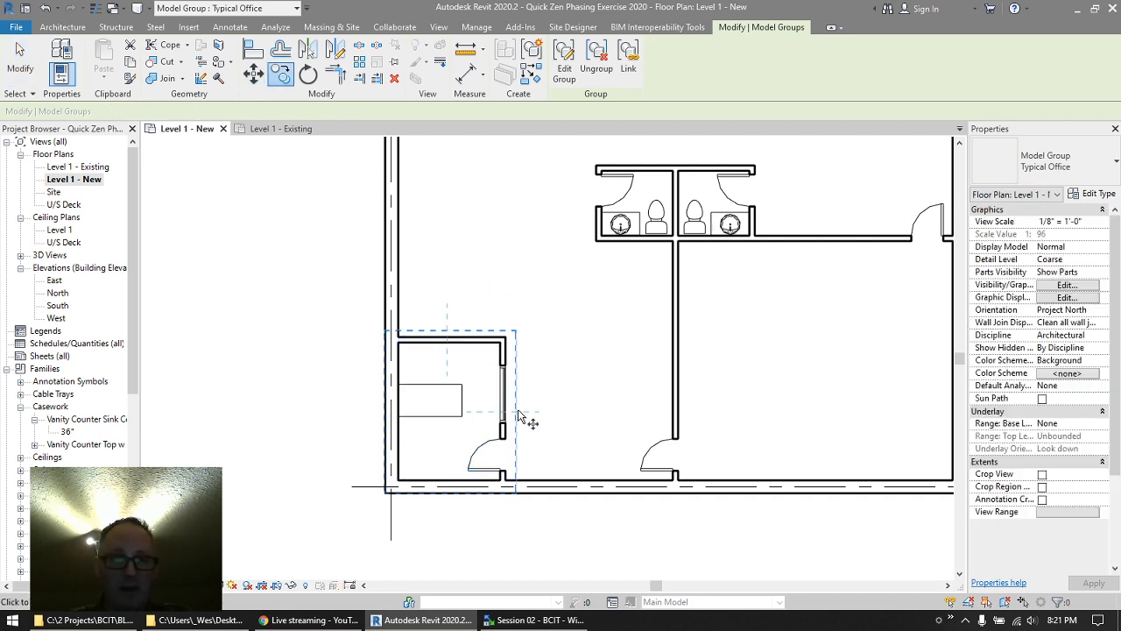
pyautogui.click(505, 473)
pyautogui.click(226, 112)
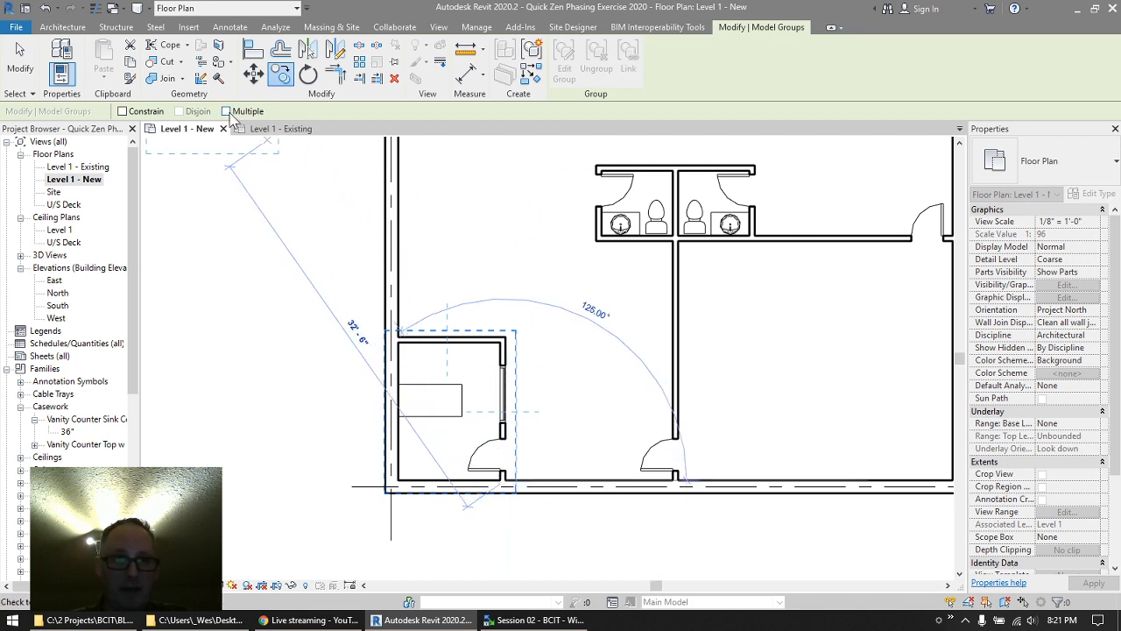
pyautogui.click(506, 331)
pyautogui.moveTo(544, 225); pyautogui.dragTo(547, 334, button='middle')
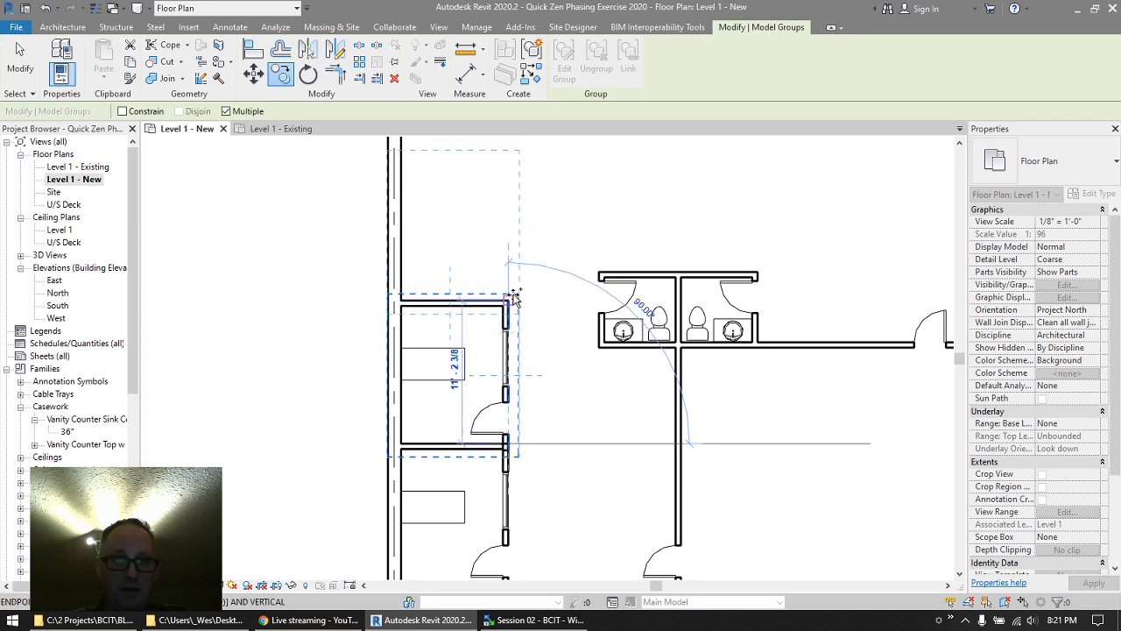
pyautogui.click(552, 289)
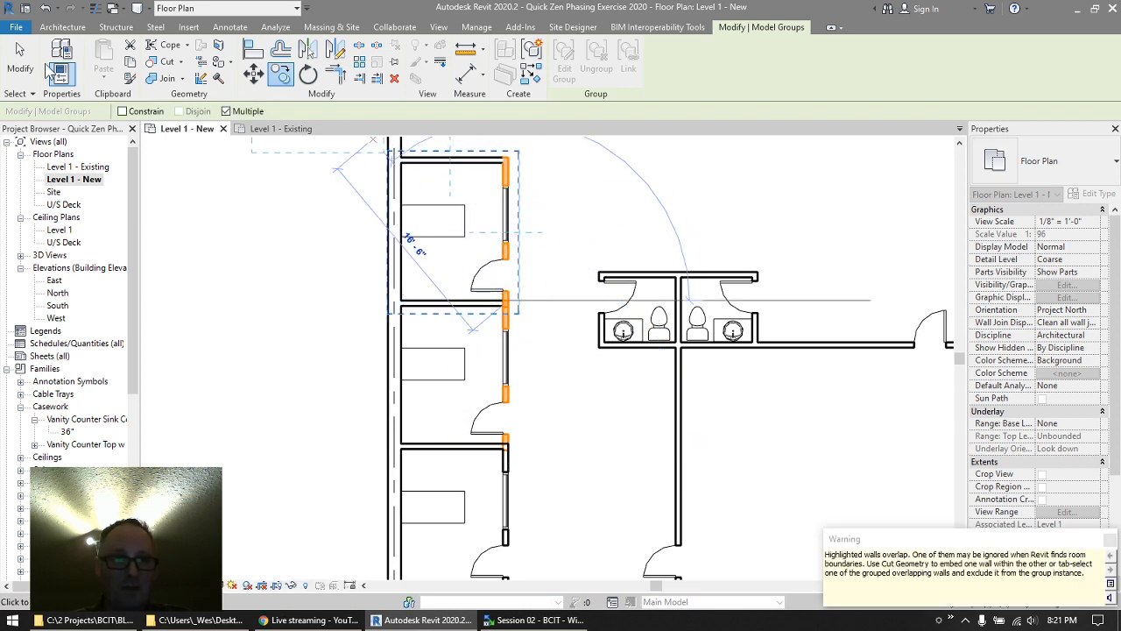
pyautogui.press('Escape')
pyautogui.scroll(-1, 243, 272)
pyautogui.scroll(-2, 244, 273)
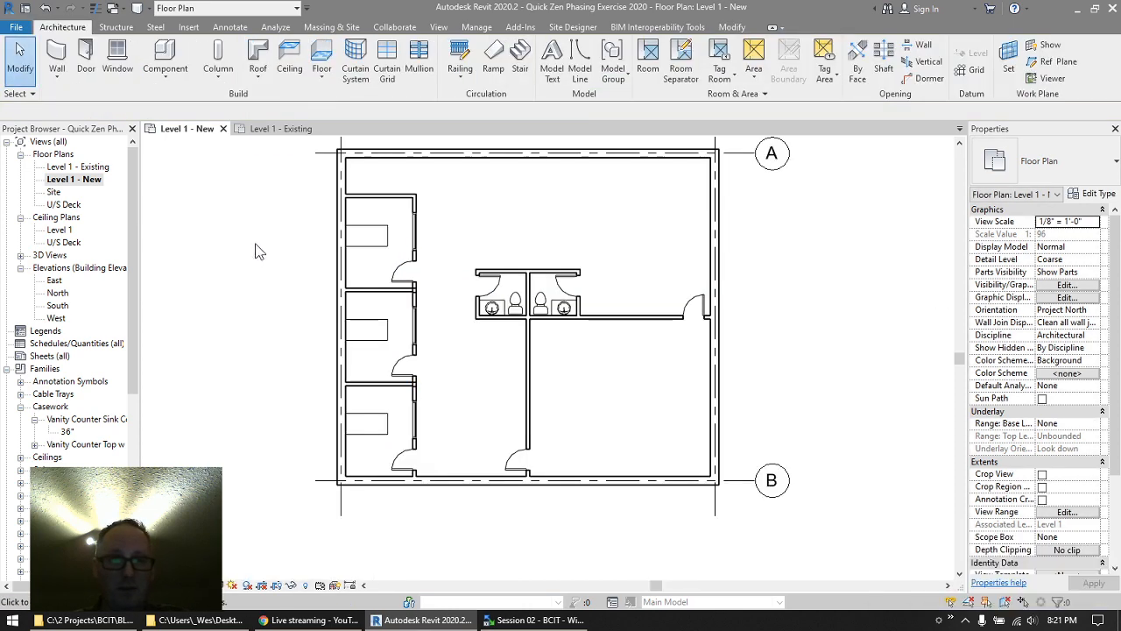
# - Edit the Typical Office group from the lowest office, flip its door to swing out of the room, and finish the group edit
pyautogui.click(379, 198)
pyautogui.click(415, 349)
pyautogui.click(415, 425)
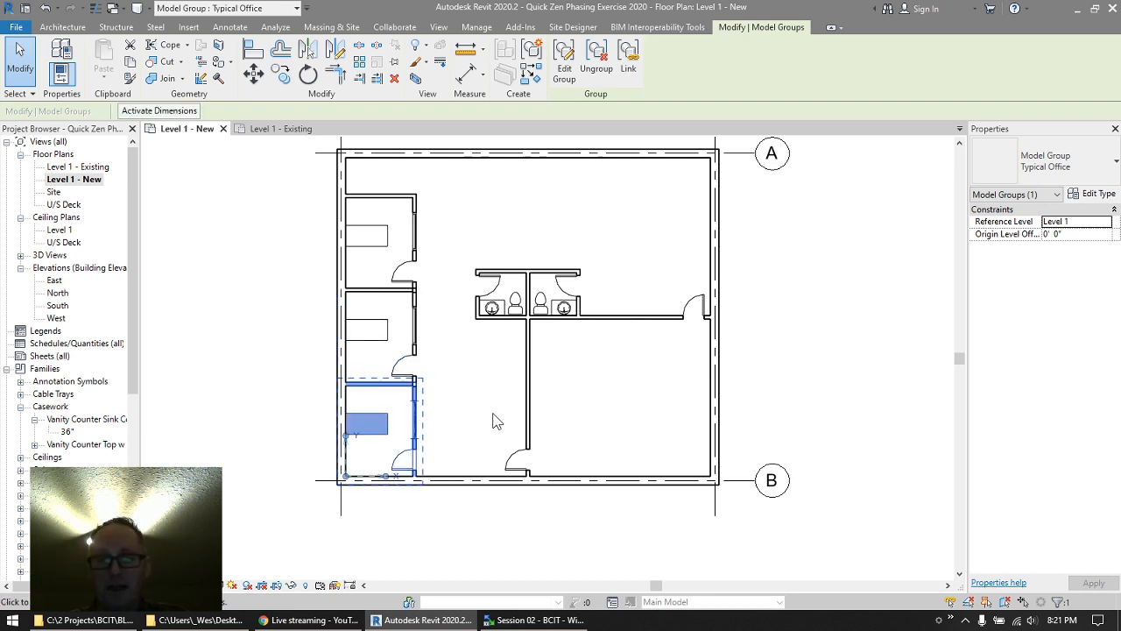
pyautogui.click(568, 64)
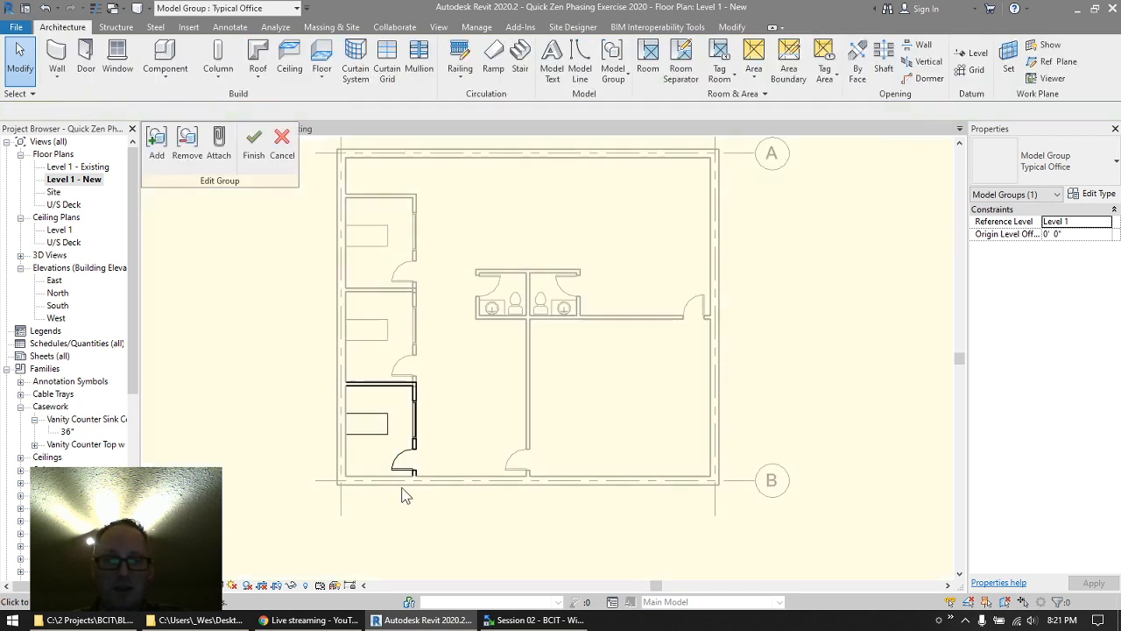
pyautogui.scroll(5, 399, 458)
pyautogui.click(399, 453)
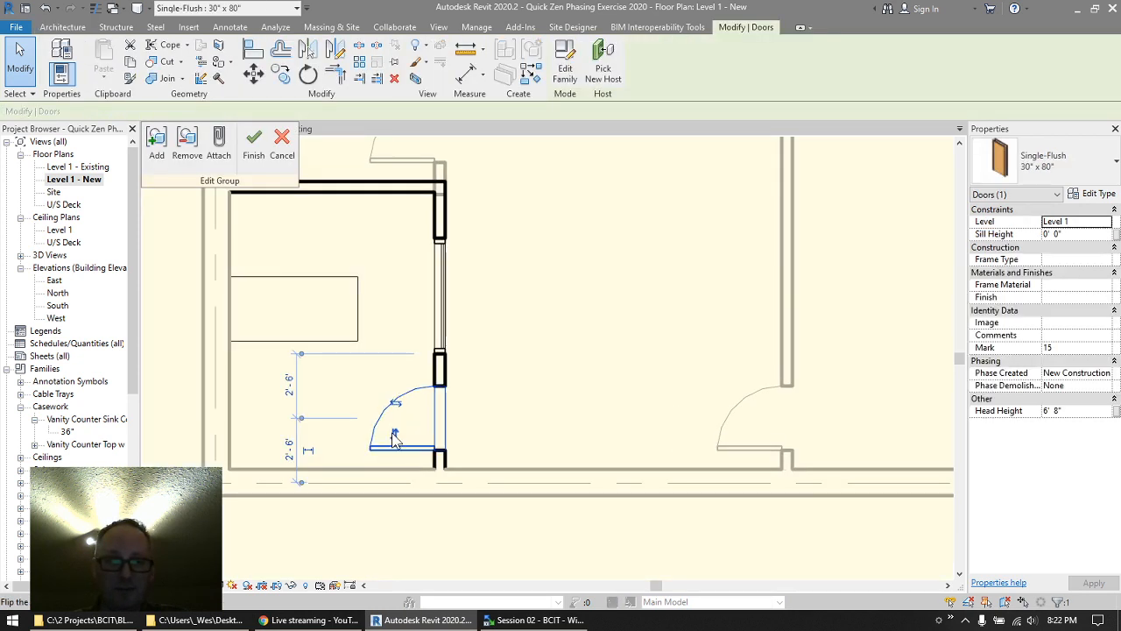
pyautogui.click(395, 435)
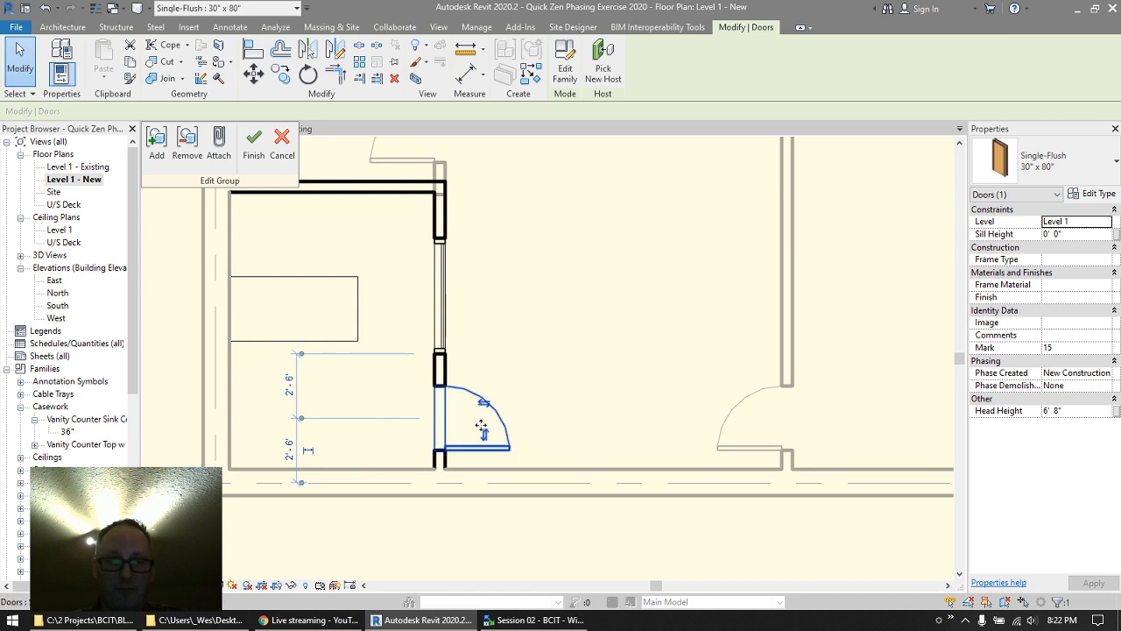
pyautogui.scroll(-2, 536, 396)
pyautogui.click(598, 278)
pyautogui.moveTo(621, 218); pyautogui.dragTo(595, 328, button='middle')
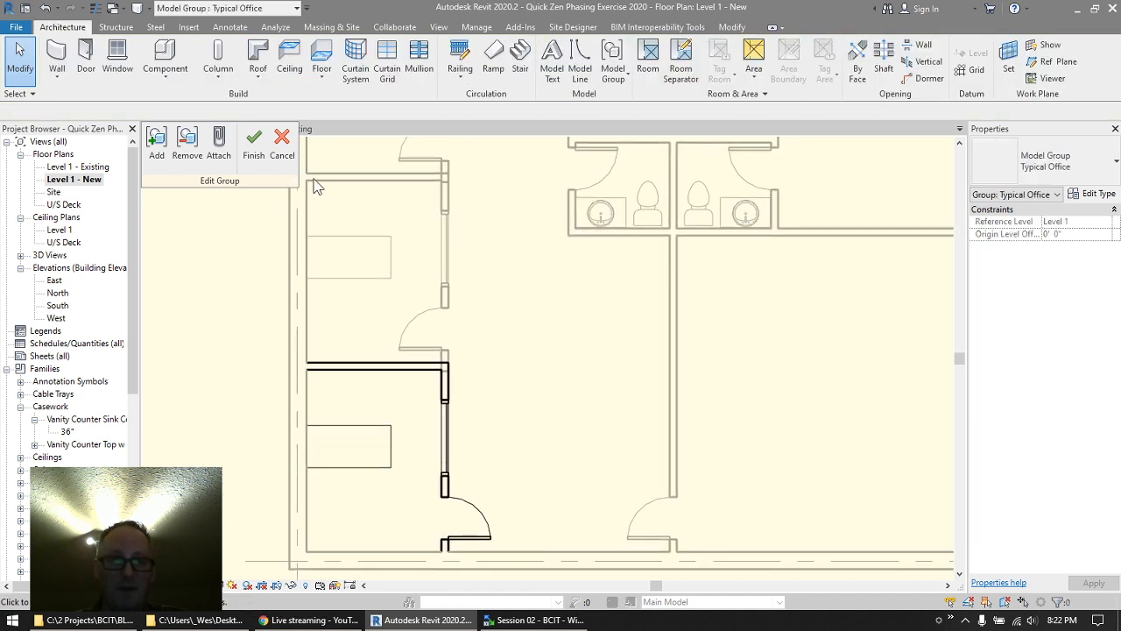
pyautogui.click(256, 148)
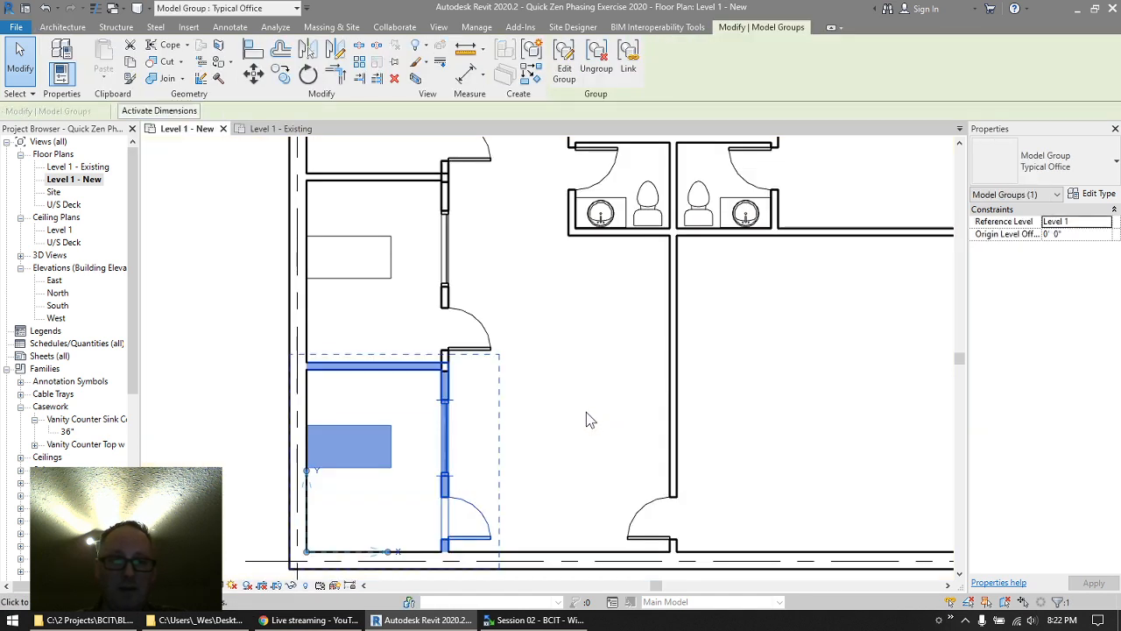
# - Duplicate the uppermost office's group type under the name Admin Office
pyautogui.moveTo(559, 492); pyautogui.dragTo(552, 543, button='middle')
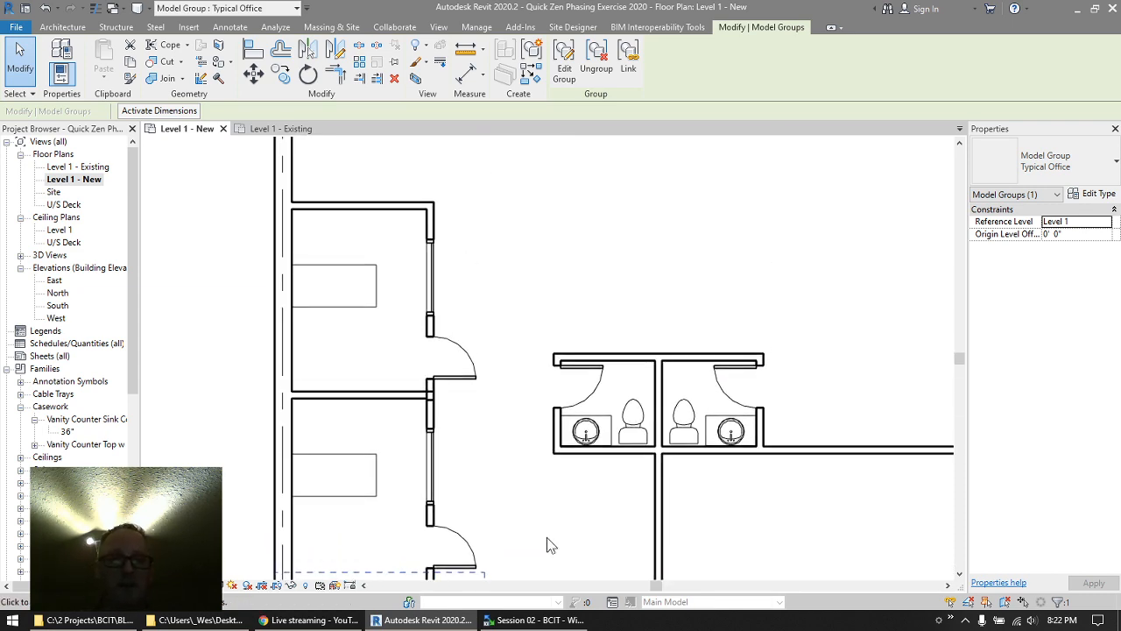
pyautogui.scroll(-1, 522, 483)
pyautogui.scroll(-1, 522, 488)
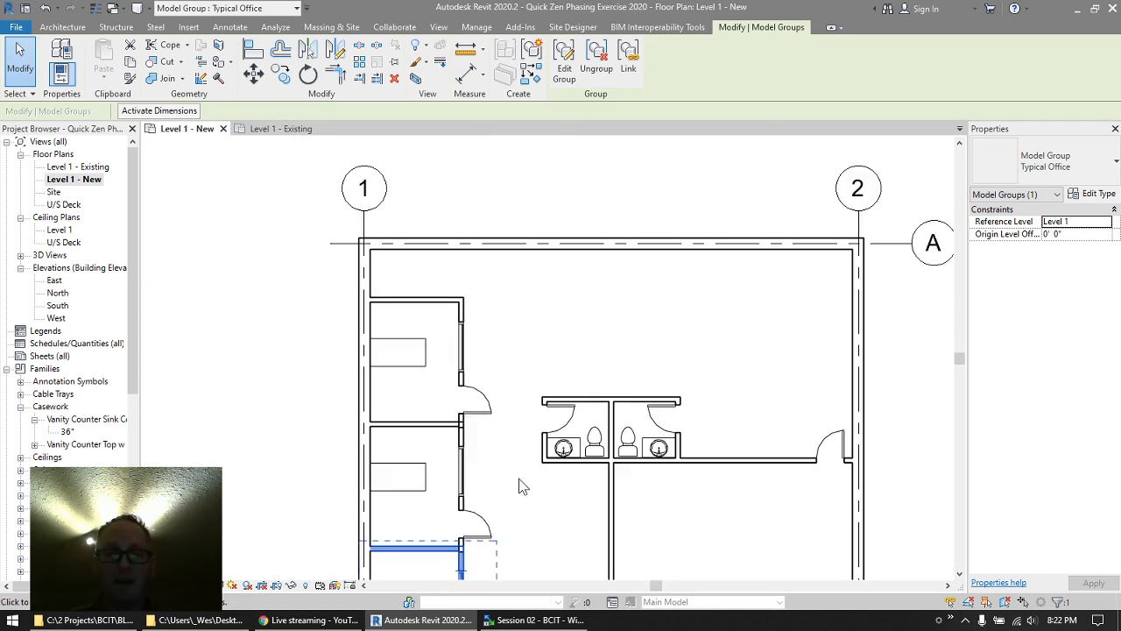
pyautogui.moveTo(526, 485); pyautogui.dragTo(585, 446, button='middle')
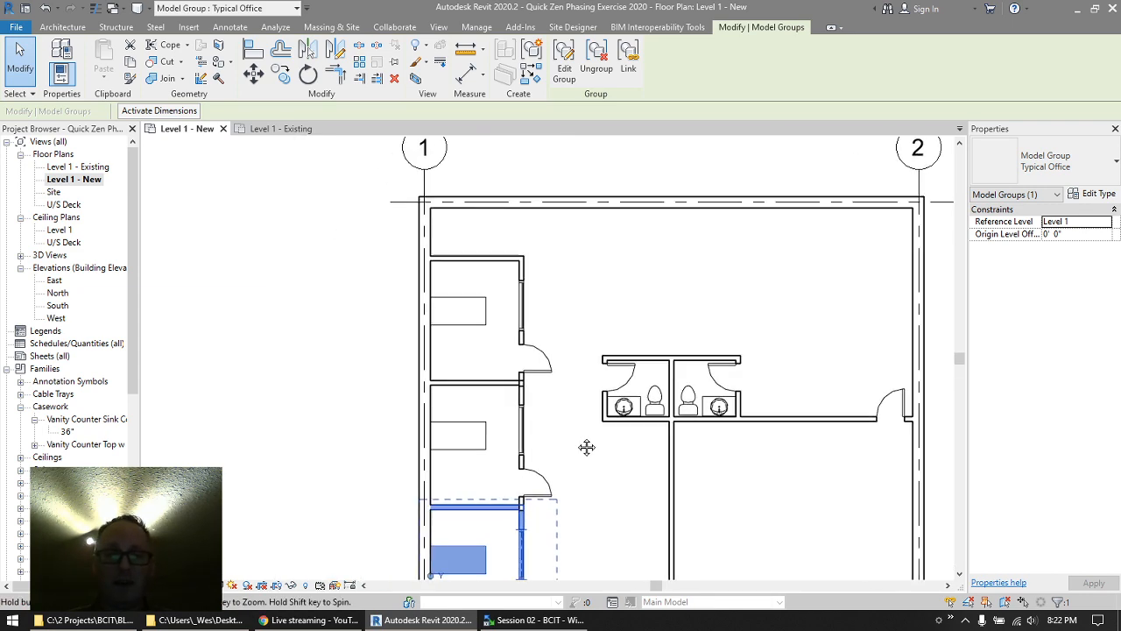
pyautogui.click(547, 354)
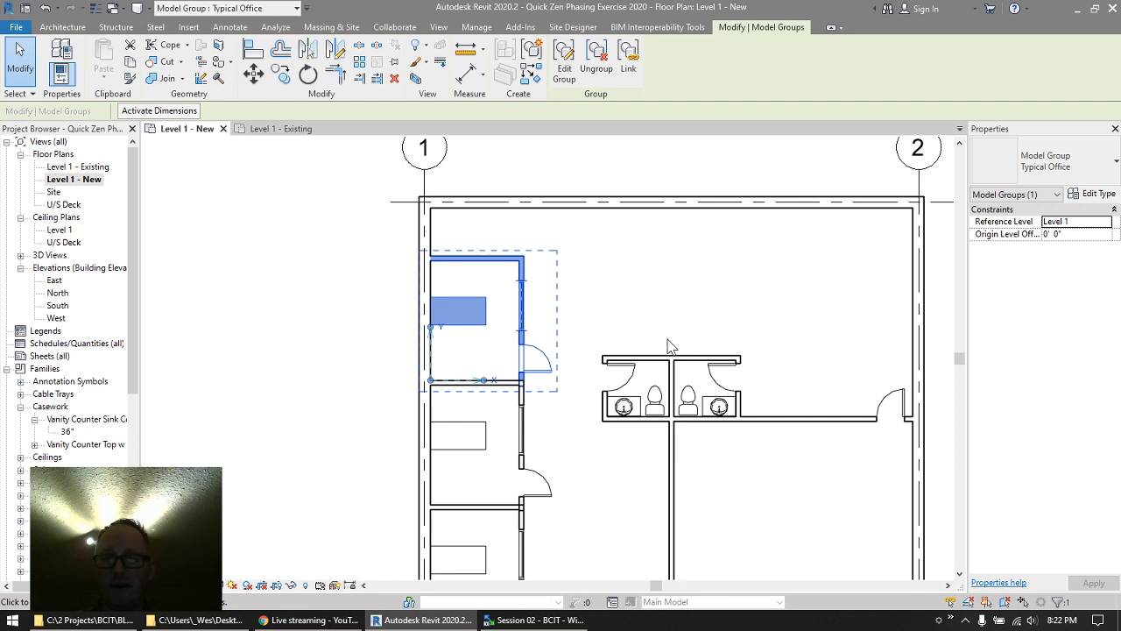
pyautogui.click(1094, 194)
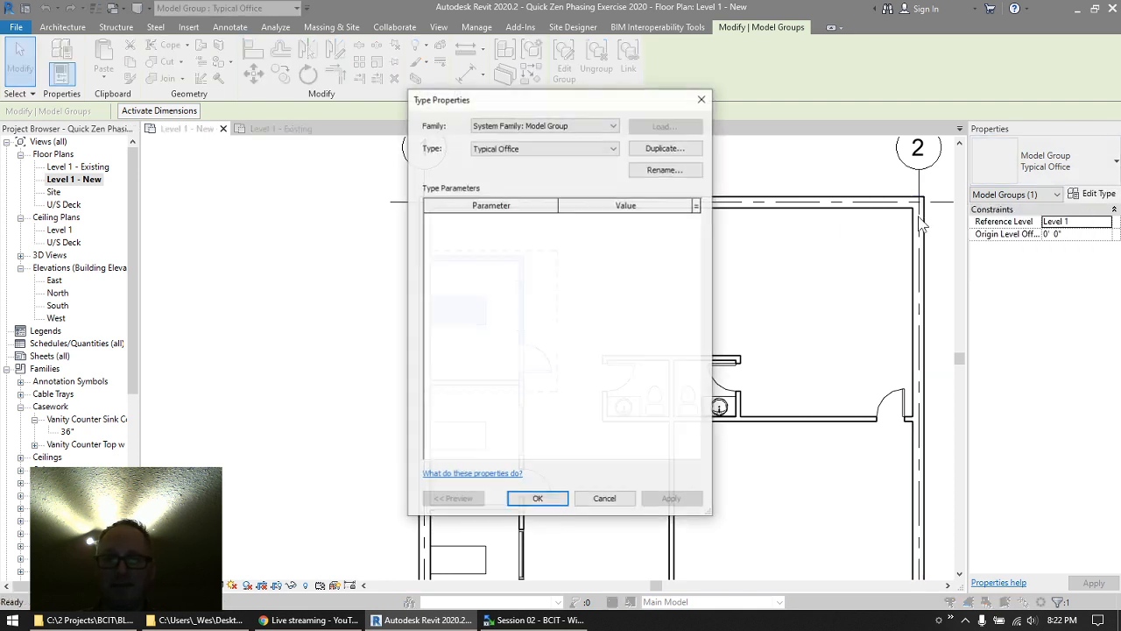
pyautogui.click(665, 147)
pyautogui.write('At')
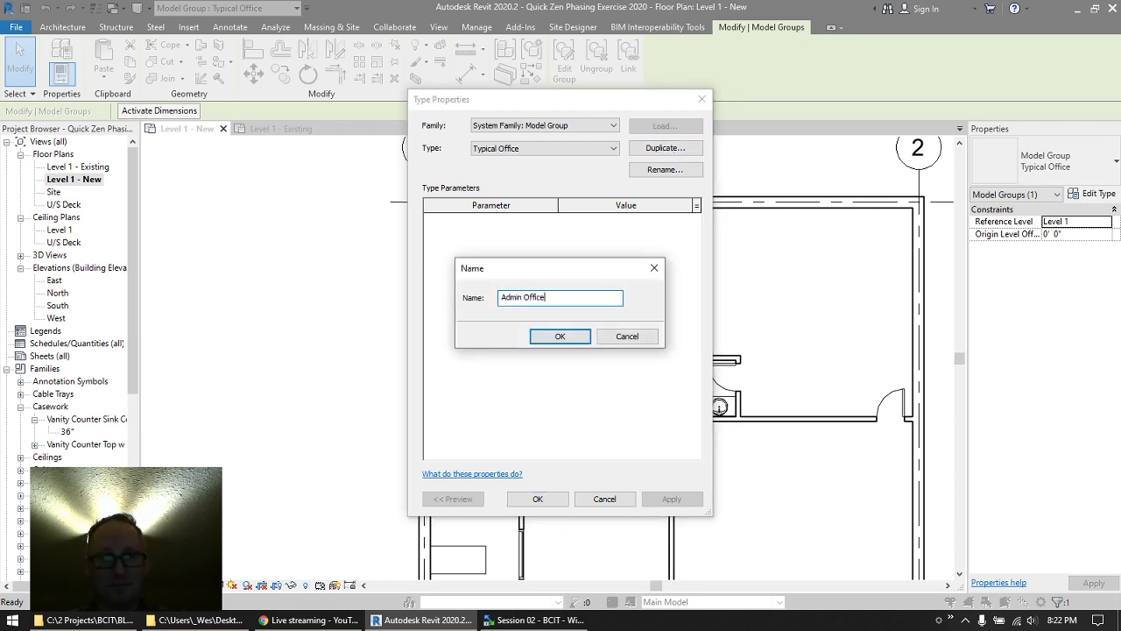
pyautogui.press('Return')
pyautogui.click(537, 498)
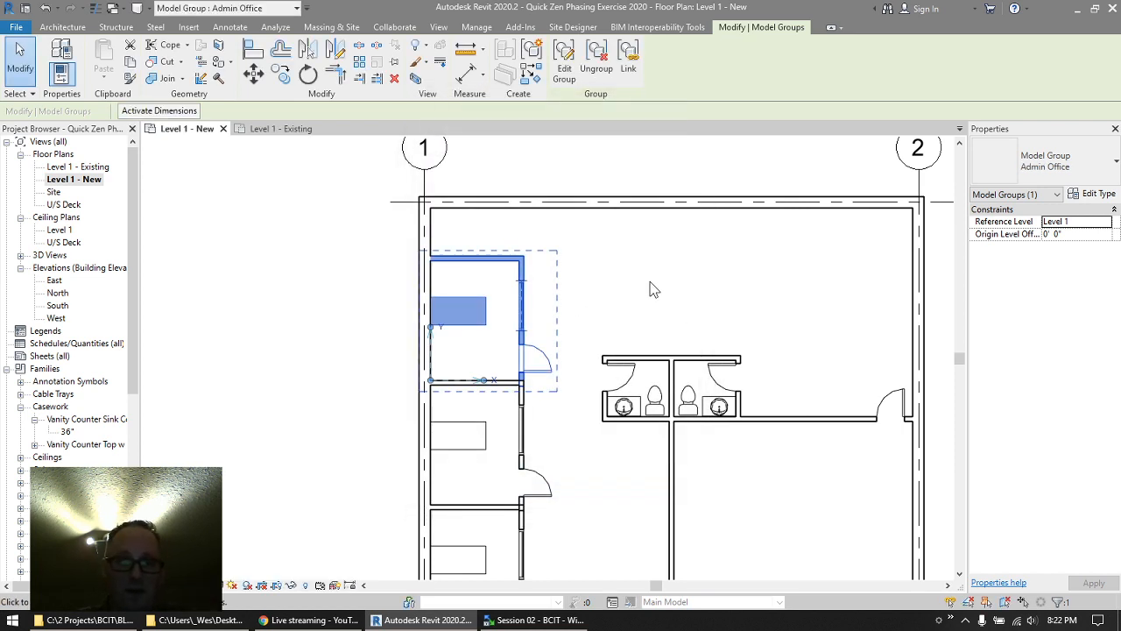
# - Open the Admin Office group for editing and shorten its Storefront curtain wall at both ends to a length of 3'-6"
pyautogui.click(524, 466)
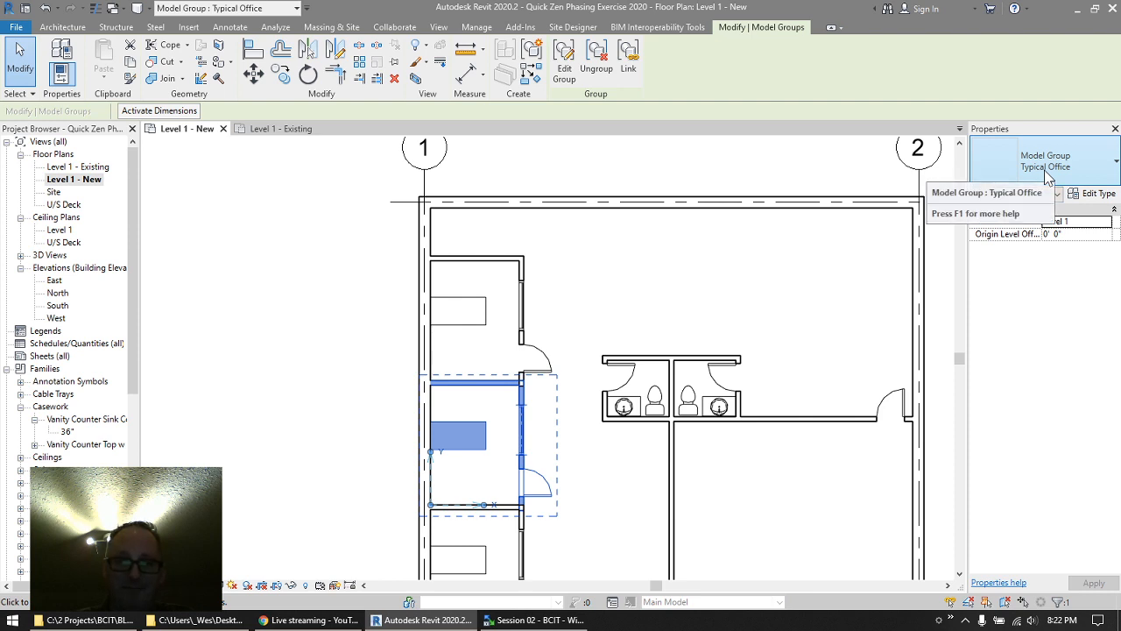
pyautogui.click(526, 311)
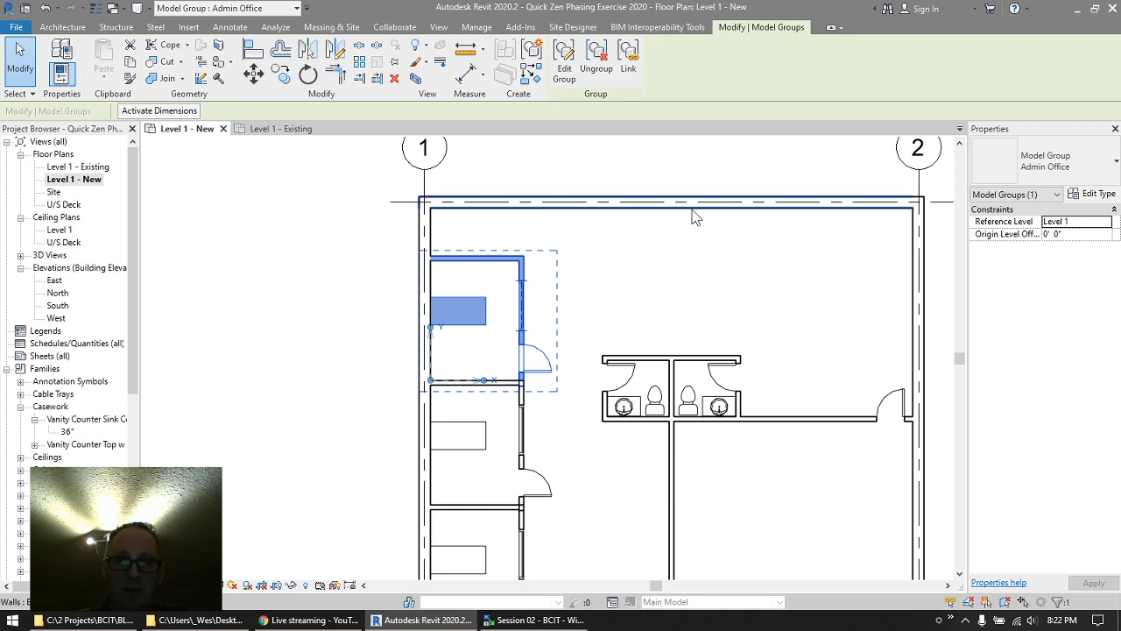
pyautogui.click(565, 77)
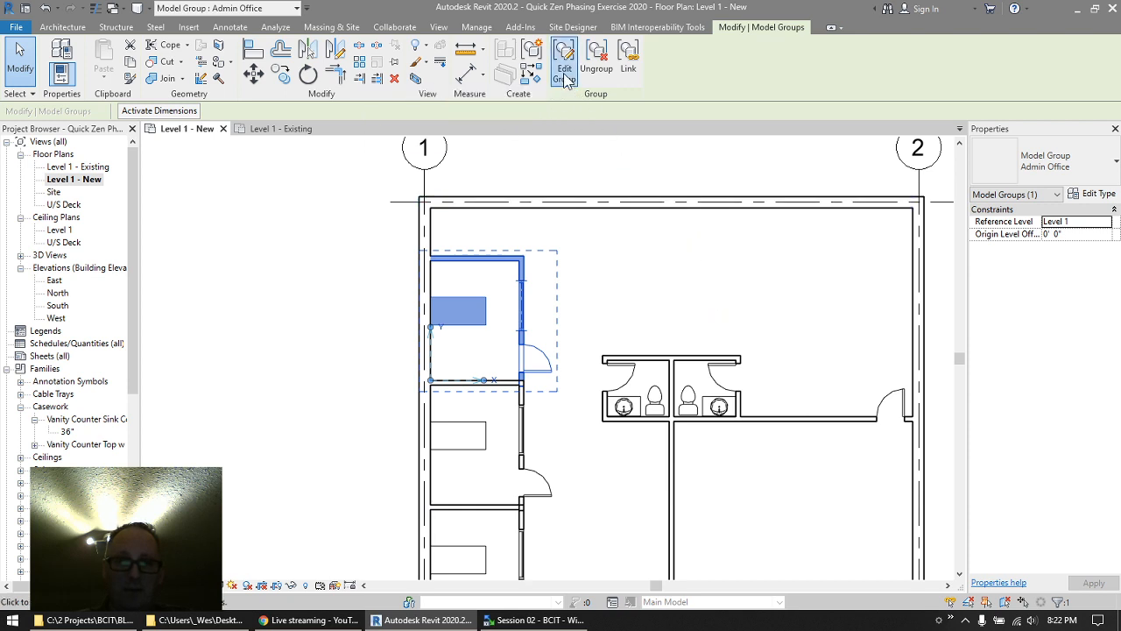
pyautogui.scroll(3, 534, 317)
pyautogui.click(515, 317)
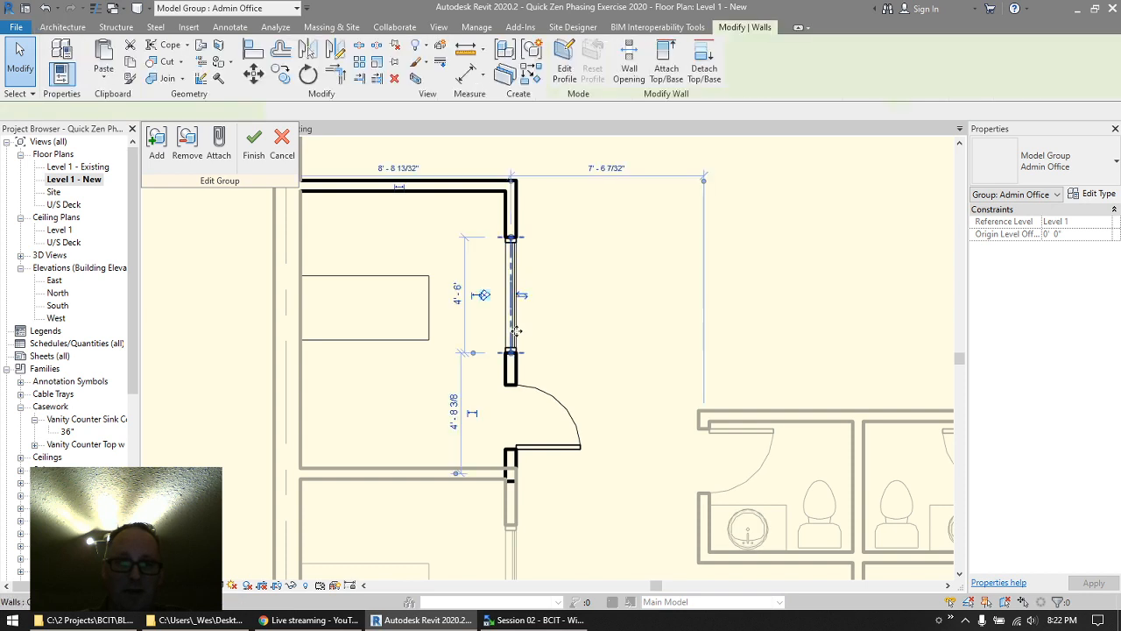
pyautogui.moveTo(515, 317); pyautogui.dragTo(516, 336)
pyautogui.moveTo(512, 261); pyautogui.dragTo(512, 282)
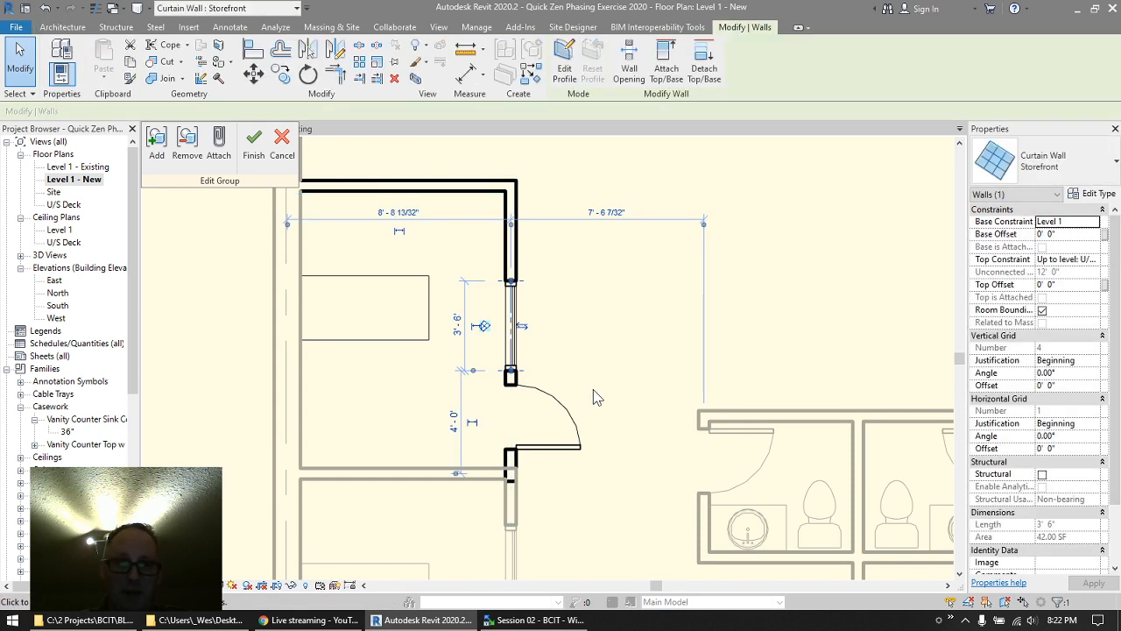
# - Add a second outward-swinging Single-Flush 30" x 80" door above the curtain wall in the Admin Office group, and finish the group edit
pyautogui.click(568, 421)
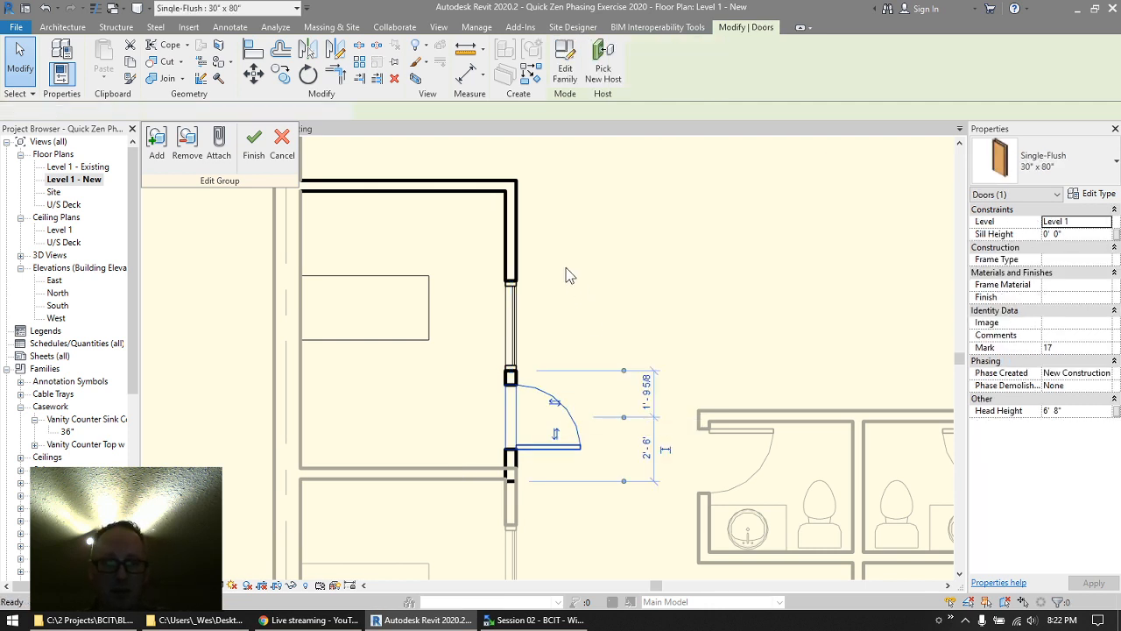
pyautogui.press('c')
pyautogui.press('s')
pyautogui.click(517, 234)
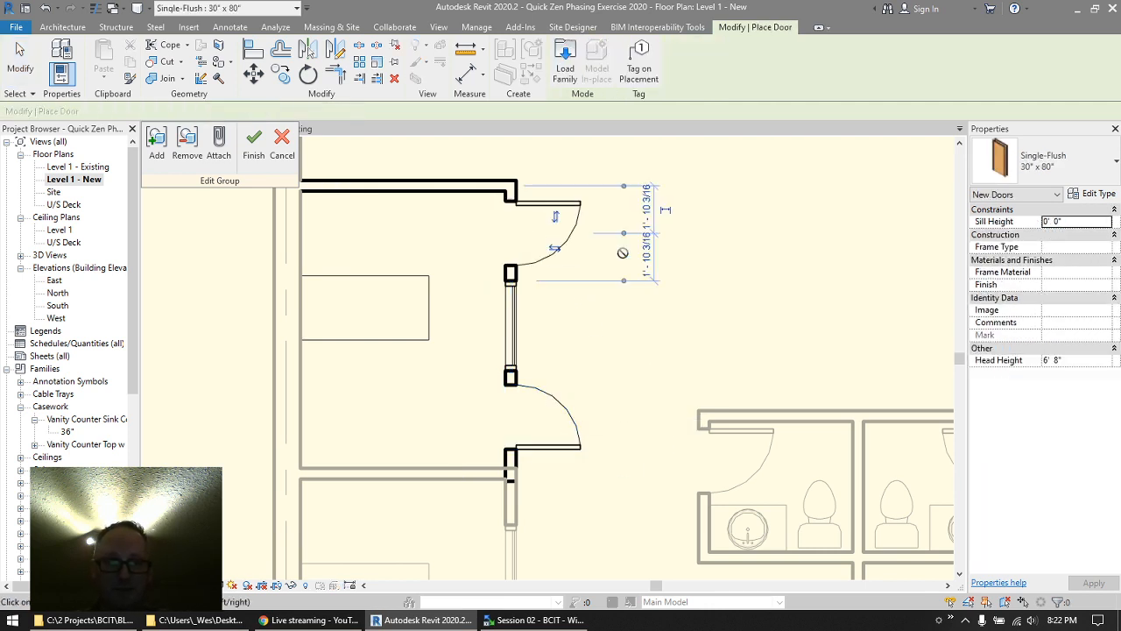
pyautogui.click(253, 141)
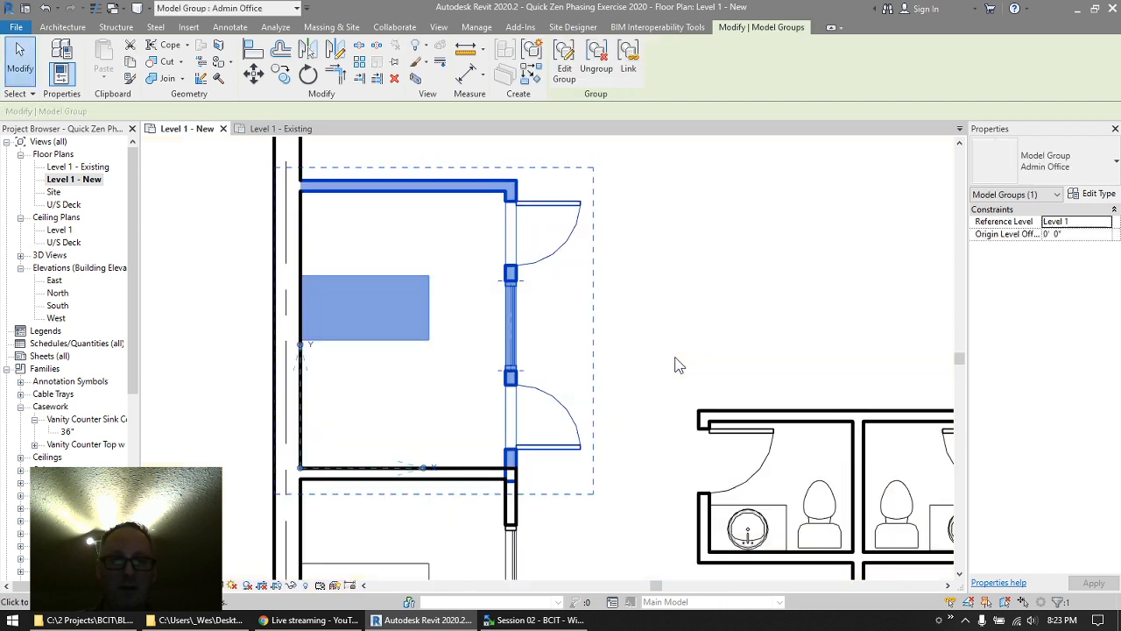
pyautogui.scroll(-3, 695, 335)
pyautogui.press('Escape')
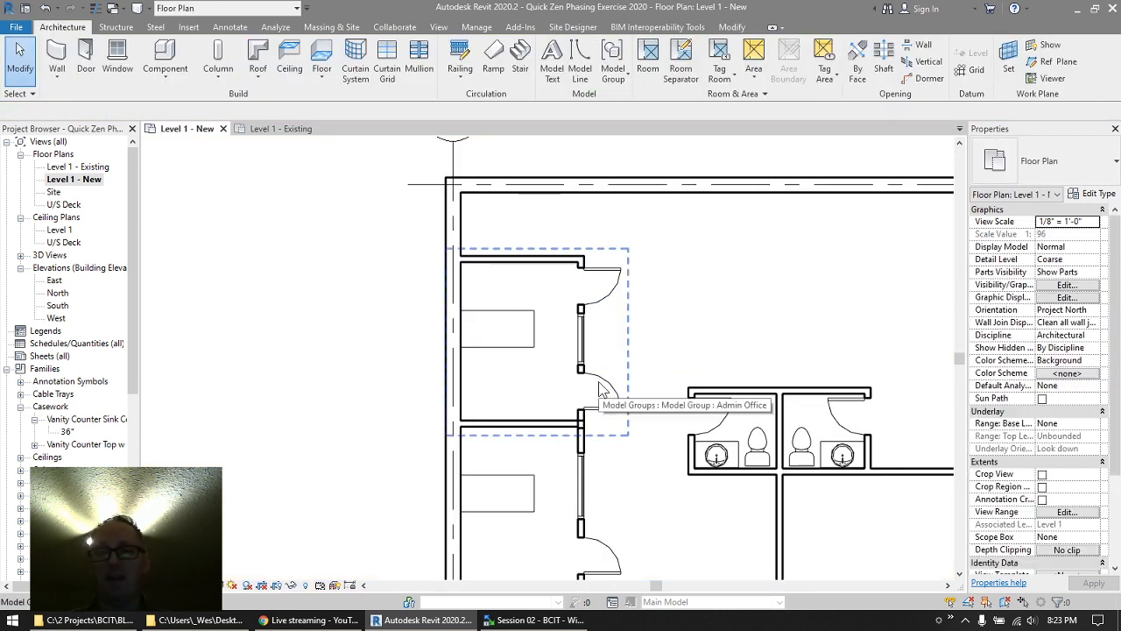
# - Change the second office from the top from the Typical Office group type to Admin Office
pyautogui.moveTo(668, 383); pyautogui.dragTo(660, 346, button='middle')
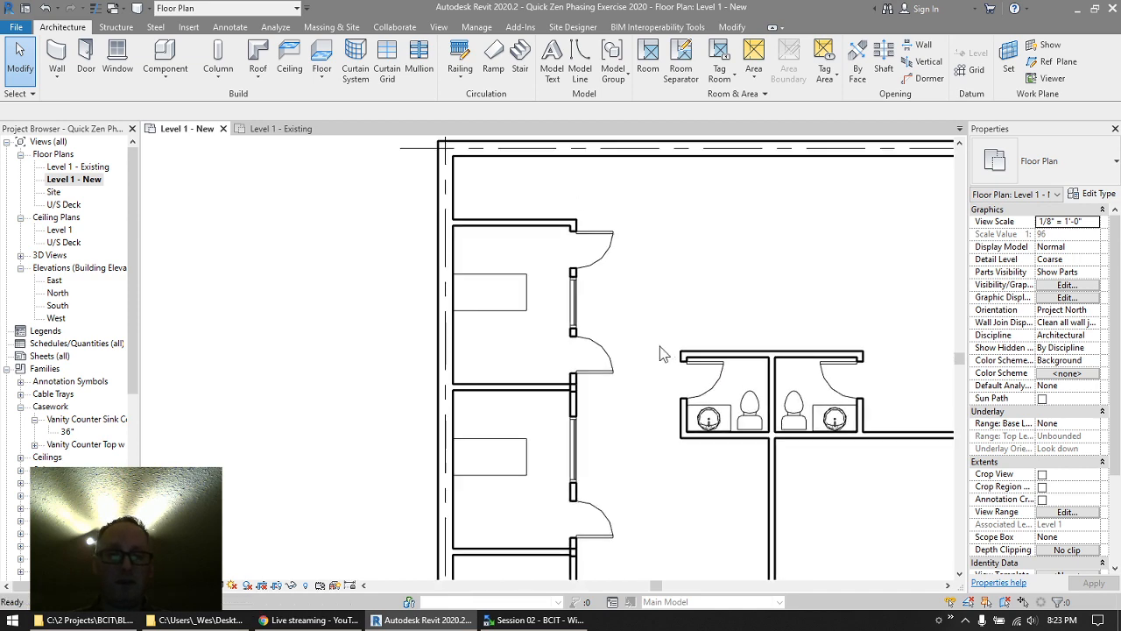
pyautogui.click(612, 482)
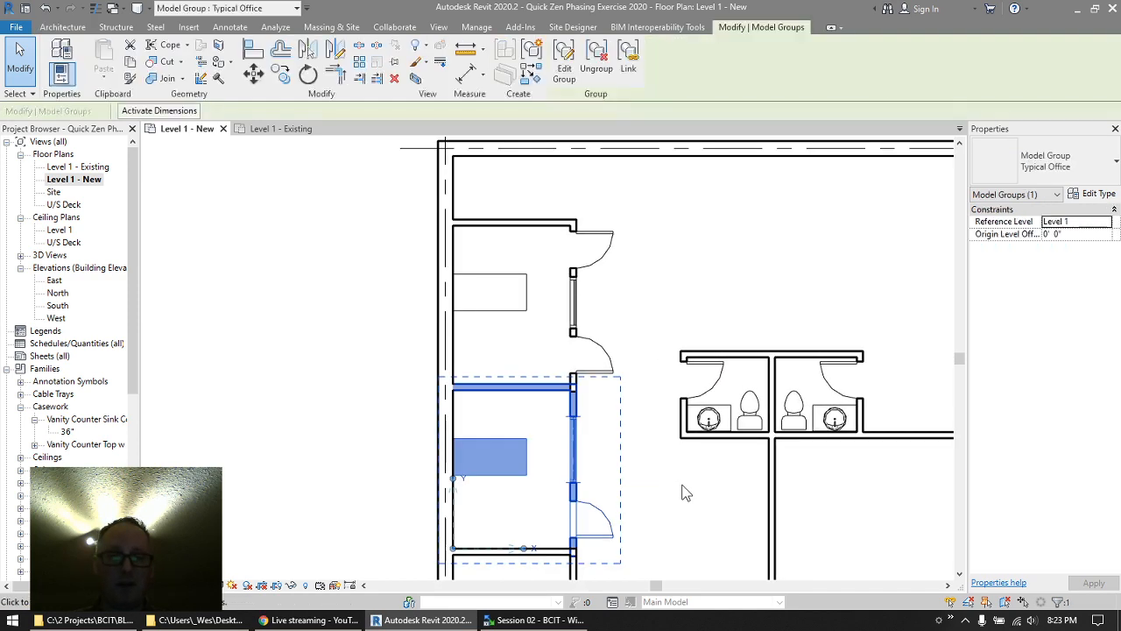
pyautogui.click(1060, 162)
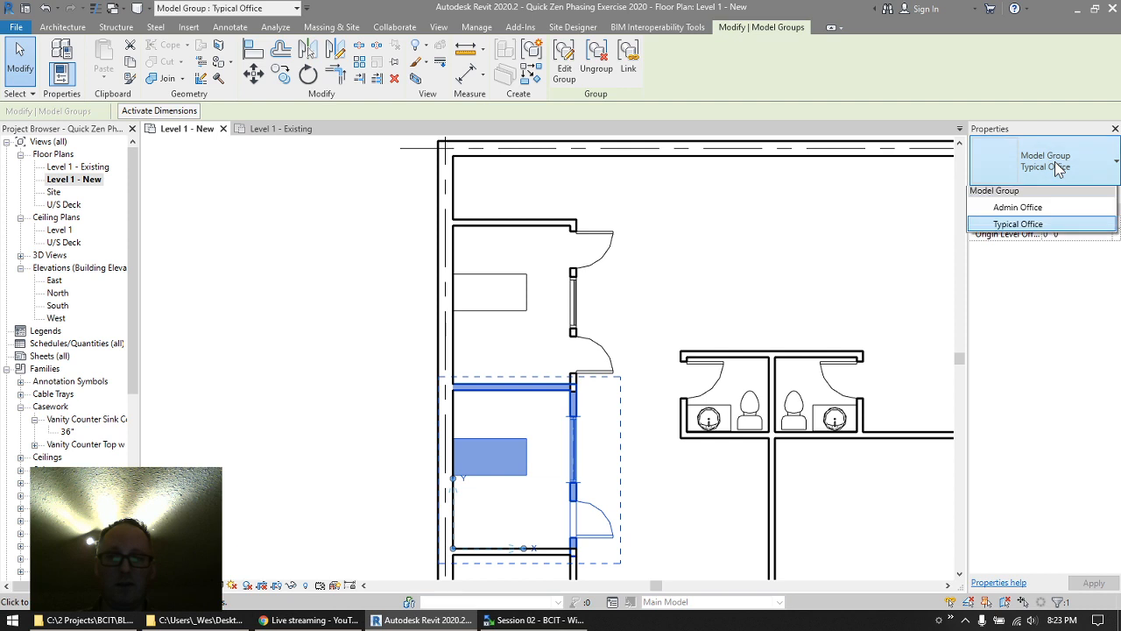
pyautogui.click(1017, 230)
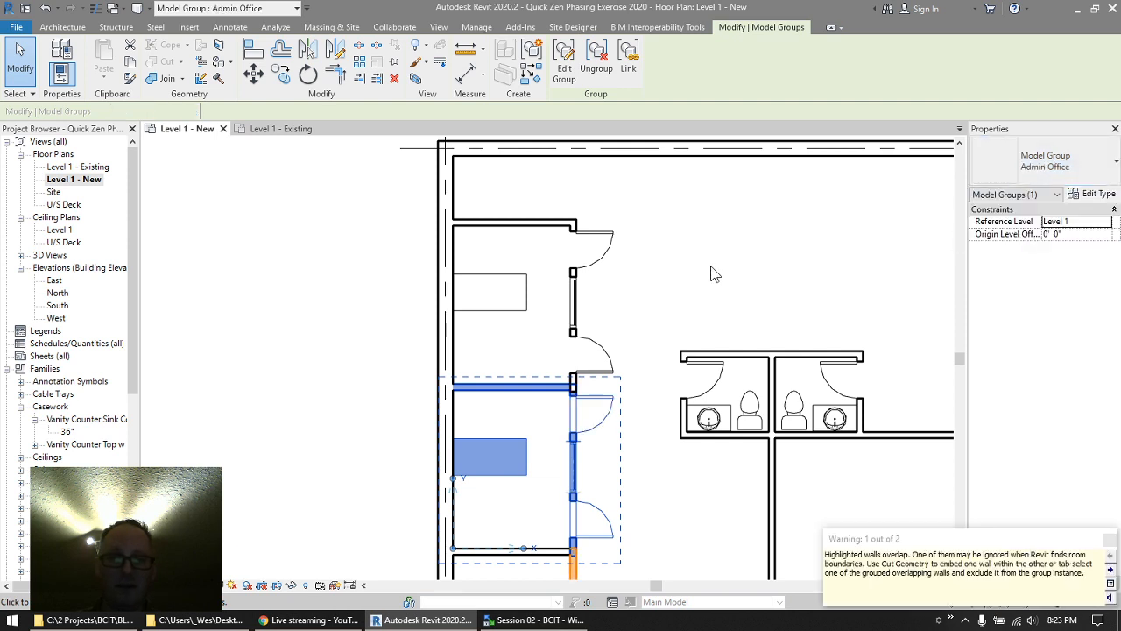
pyautogui.moveTo(678, 283); pyautogui.dragTo(701, 222, button='middle')
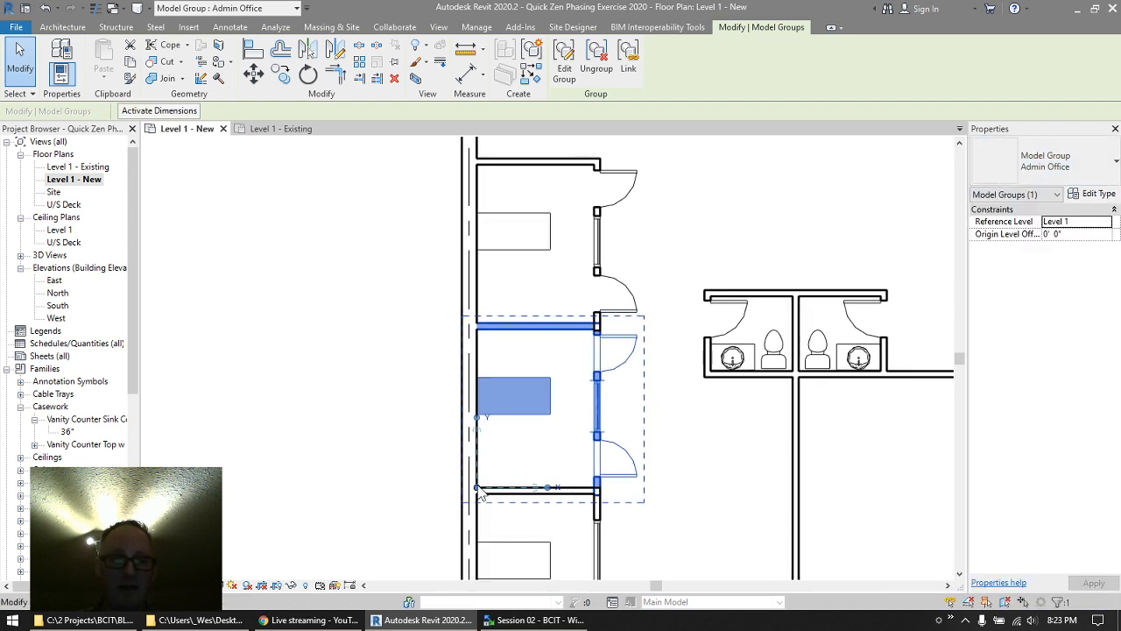
pyautogui.press('Escape')
# - Examine the group origins of the two uppermost Admin Office groups by selecting each in turn
pyautogui.click(599, 254)
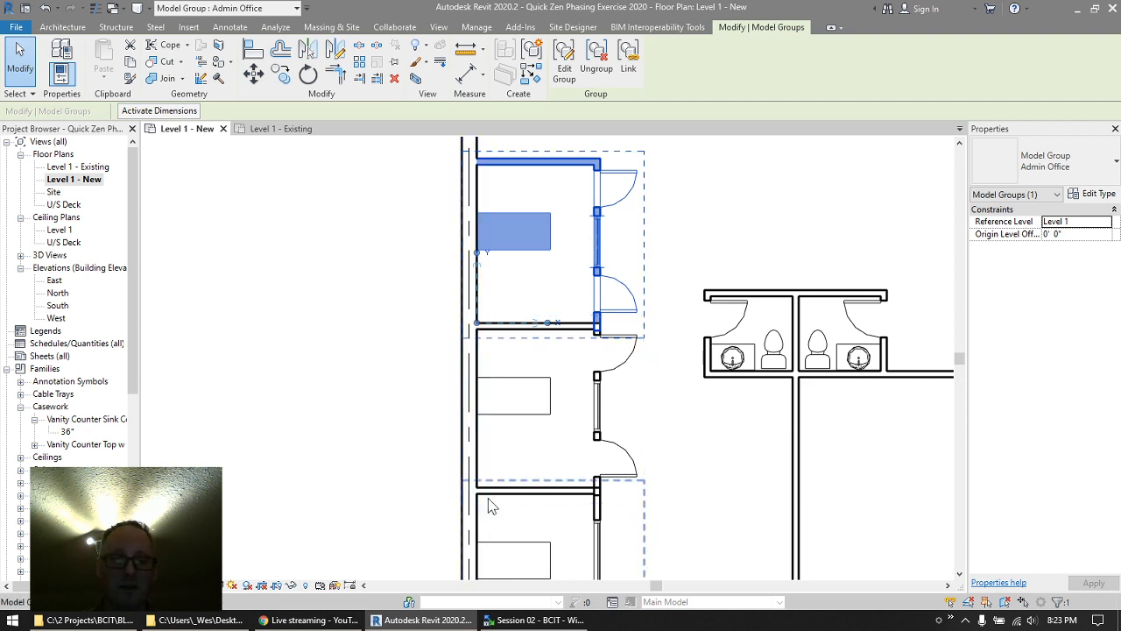
pyautogui.click(597, 415)
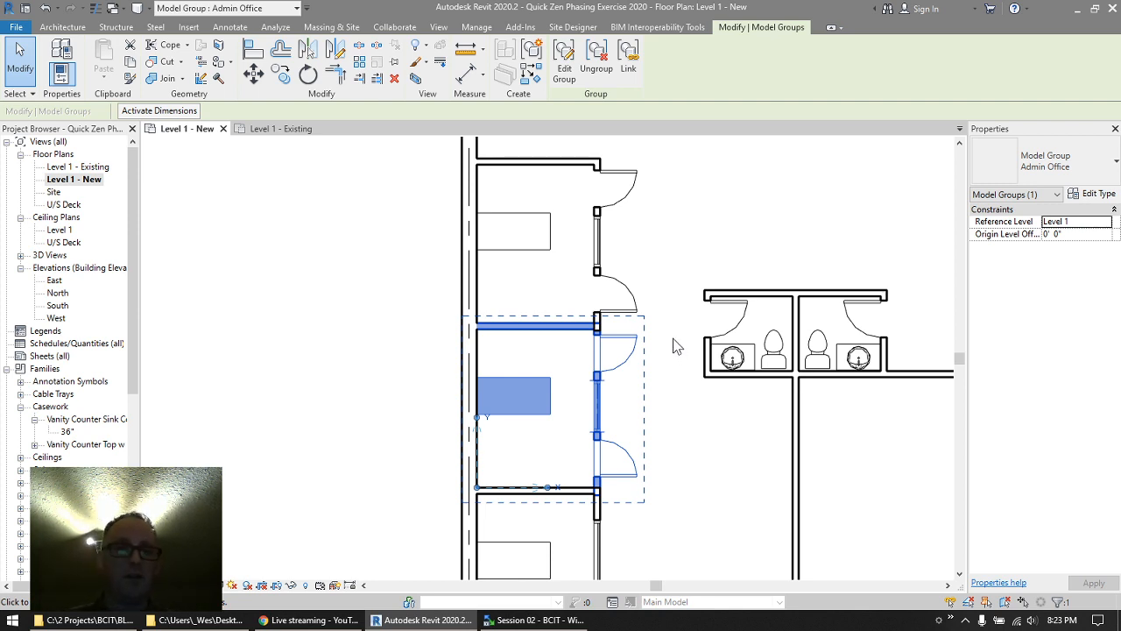
pyautogui.click(602, 220)
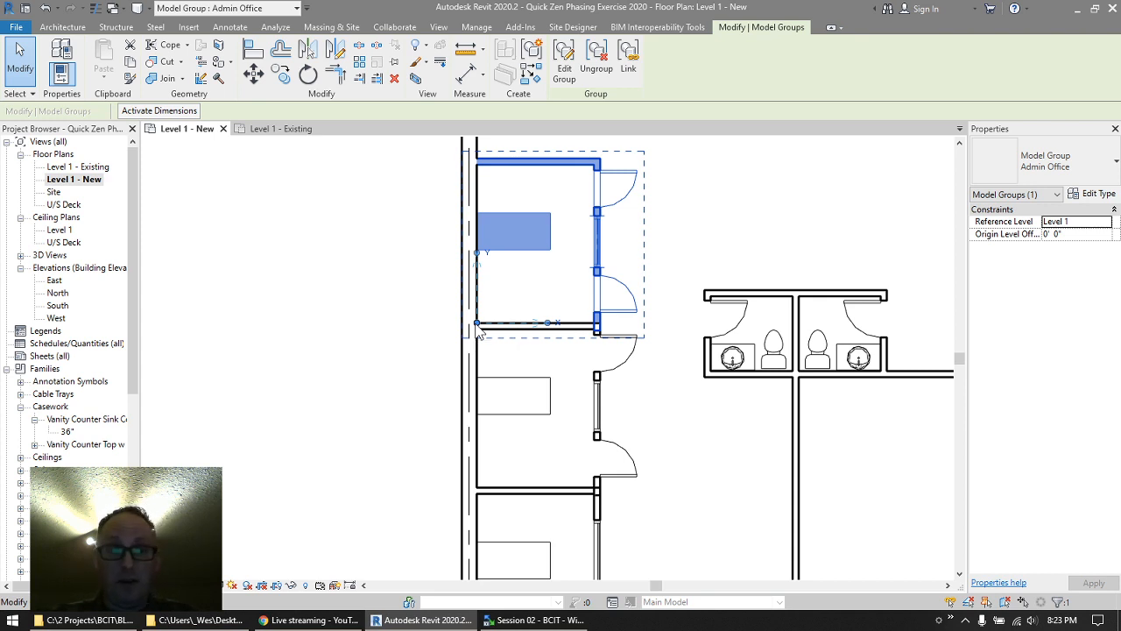
pyautogui.moveTo(764, 215); pyautogui.dragTo(718, 297, button='middle')
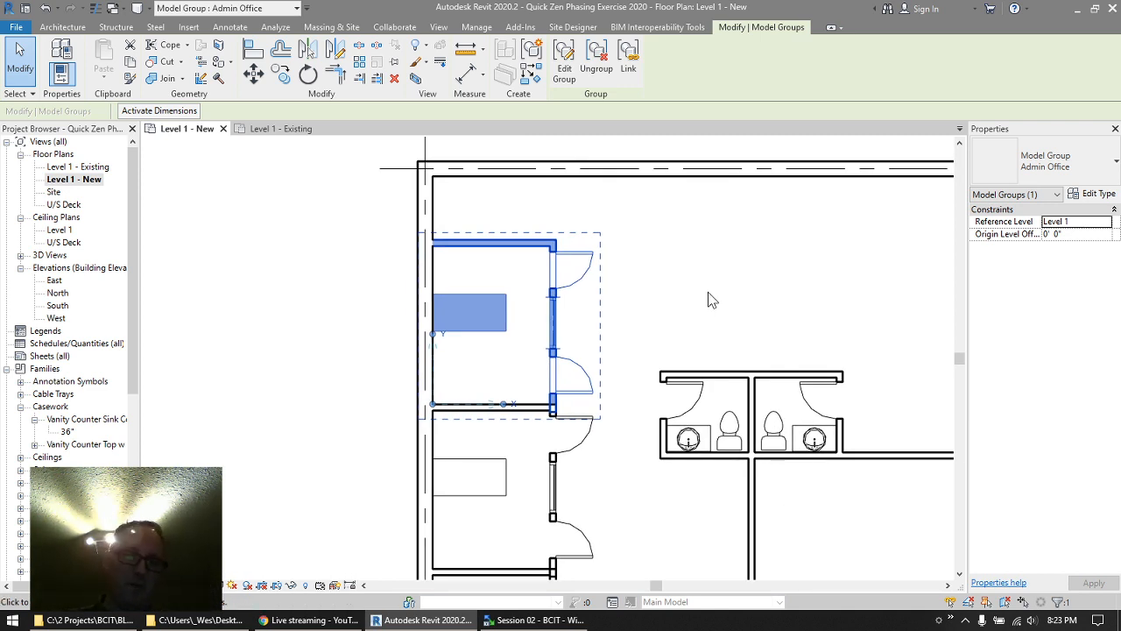
pyautogui.moveTo(709, 293); pyautogui.dragTo(680, 303, button='middle')
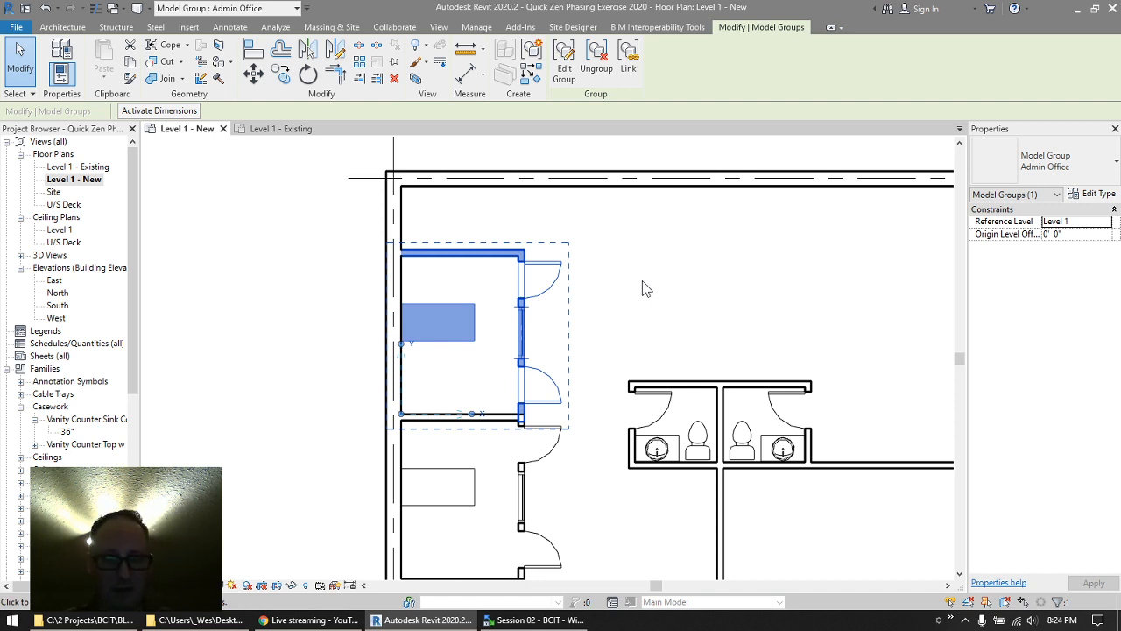
# - Load the Table-Dining Round family from the Furniture Tables folder of the US Imperial library
pyautogui.press('l')
pyautogui.press('f')
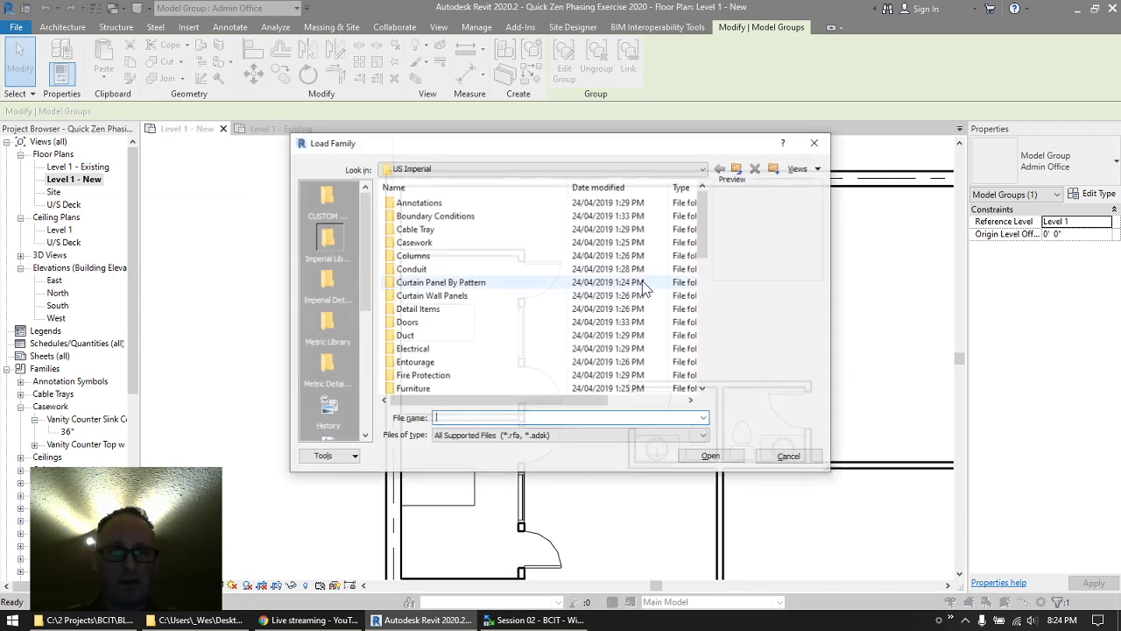
pyautogui.scroll(-6, 441, 267)
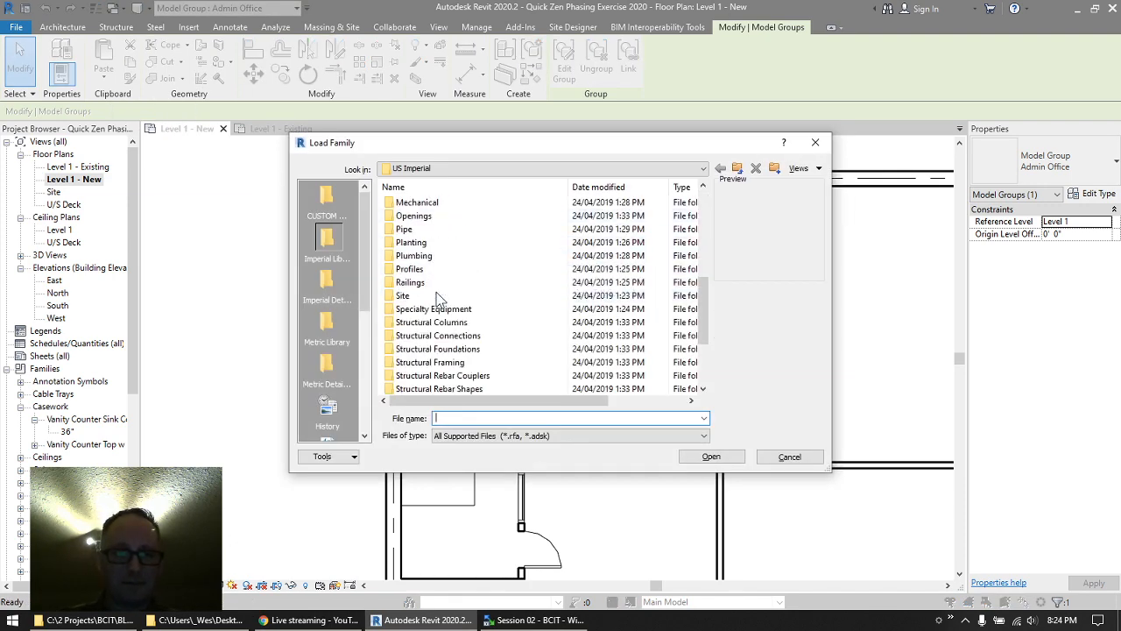
pyautogui.scroll(4, 447, 278)
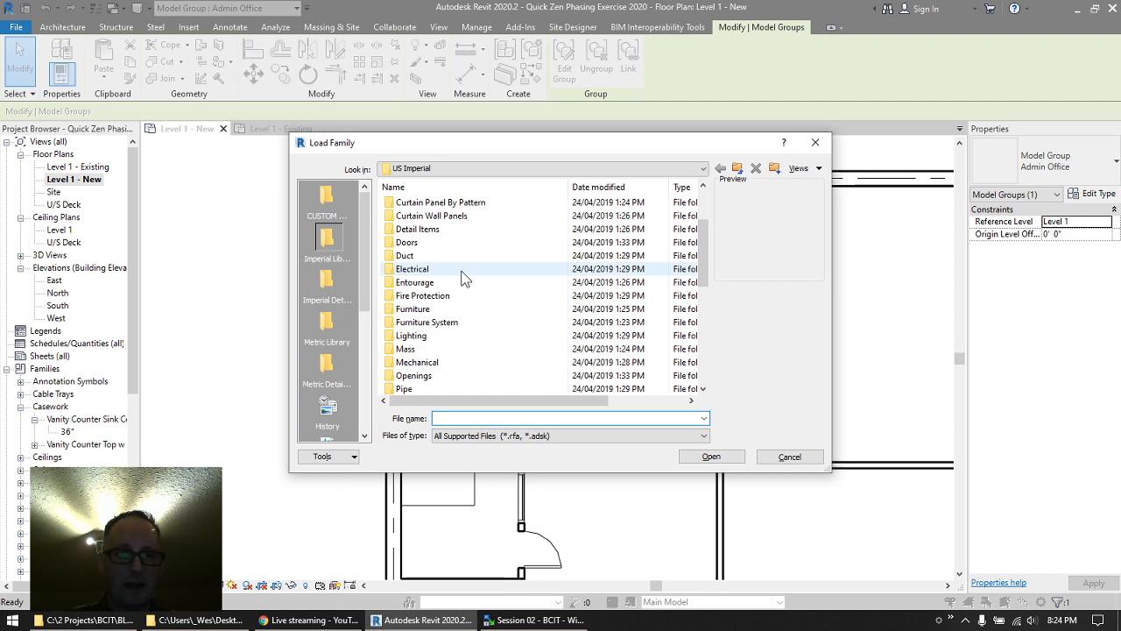
pyautogui.scroll(-4, 460, 276)
pyautogui.scroll(4, 464, 277)
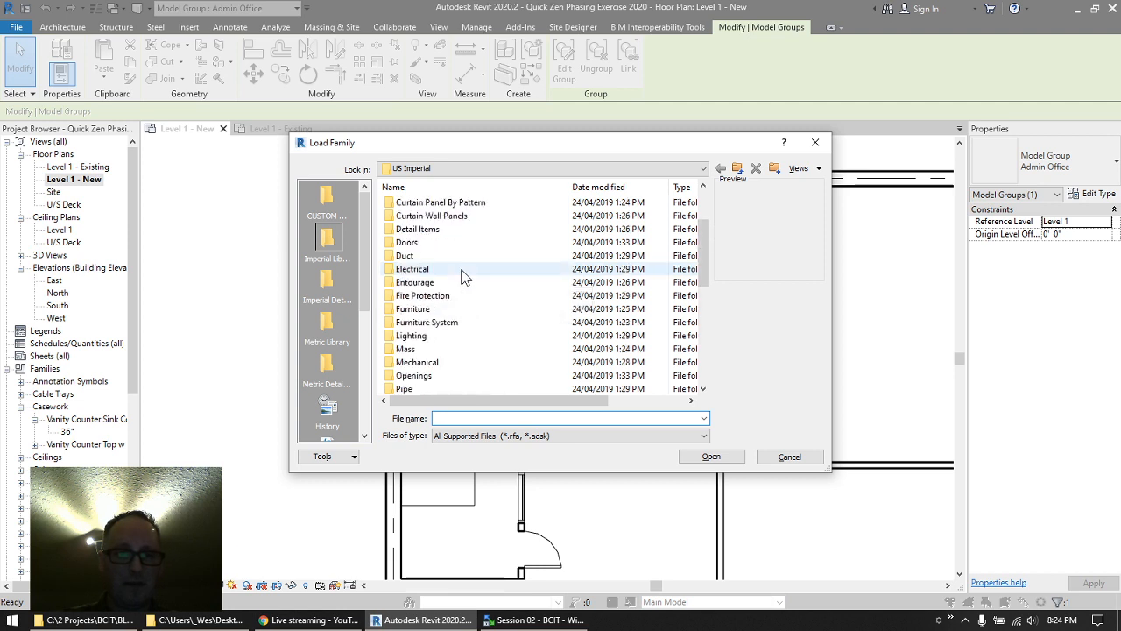
pyautogui.doubleClick(414, 310)
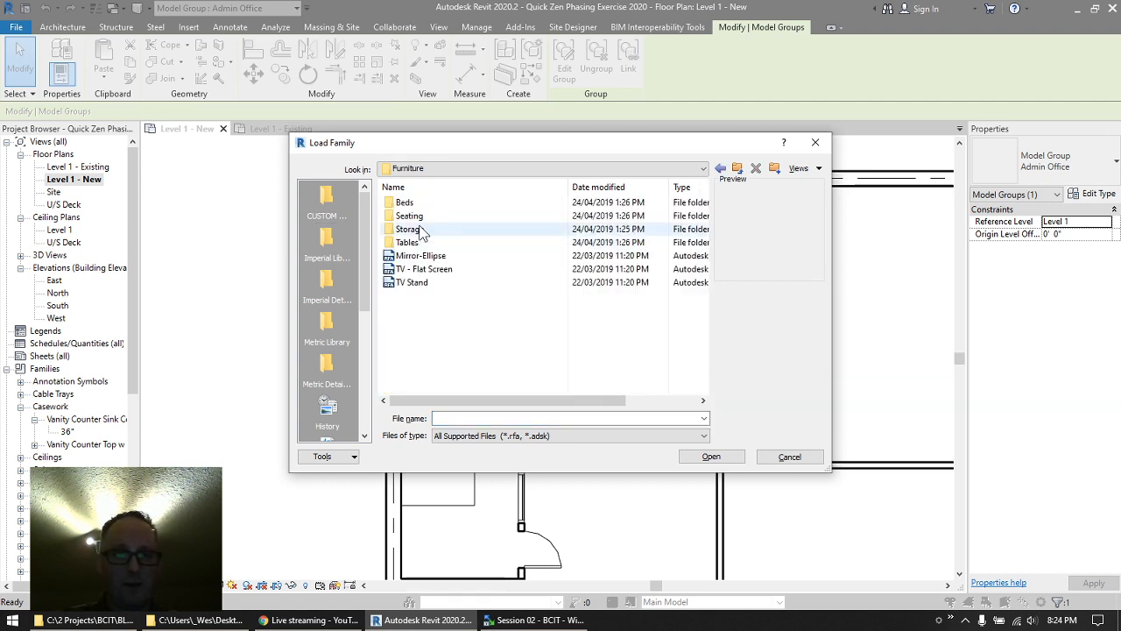
pyautogui.doubleClick(406, 242)
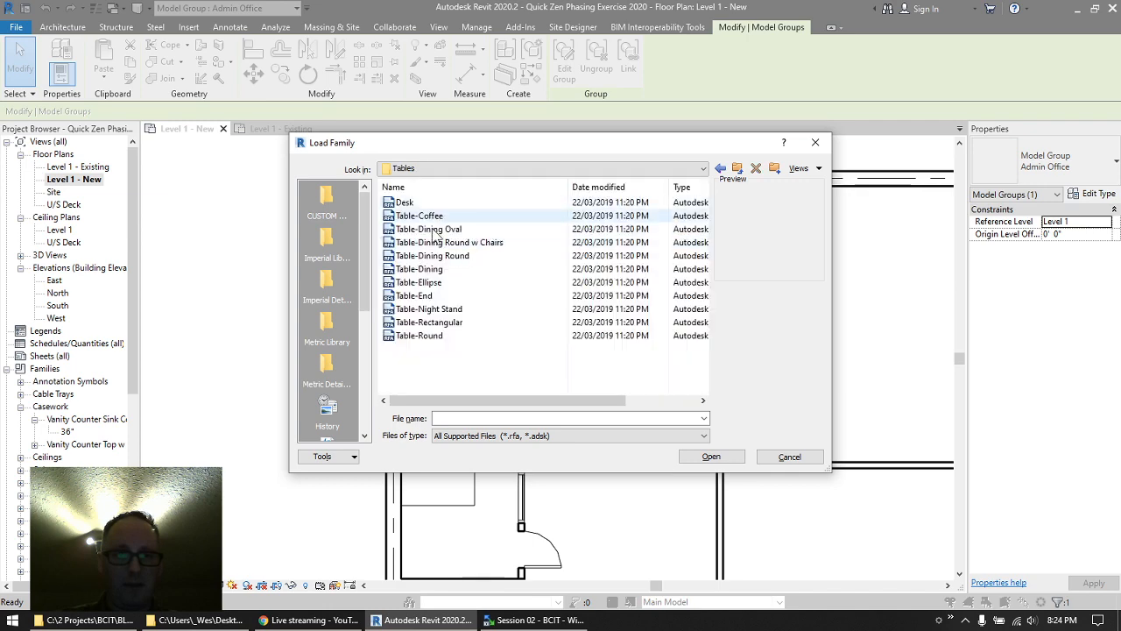
pyautogui.click(425, 255)
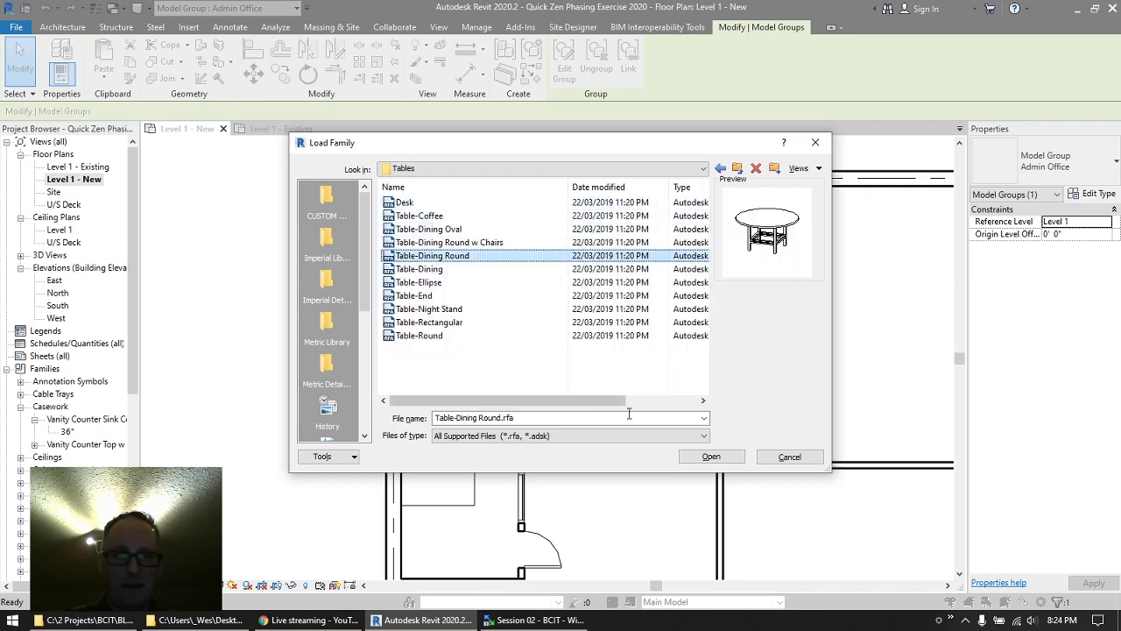
pyautogui.click(727, 459)
pyautogui.click(658, 287)
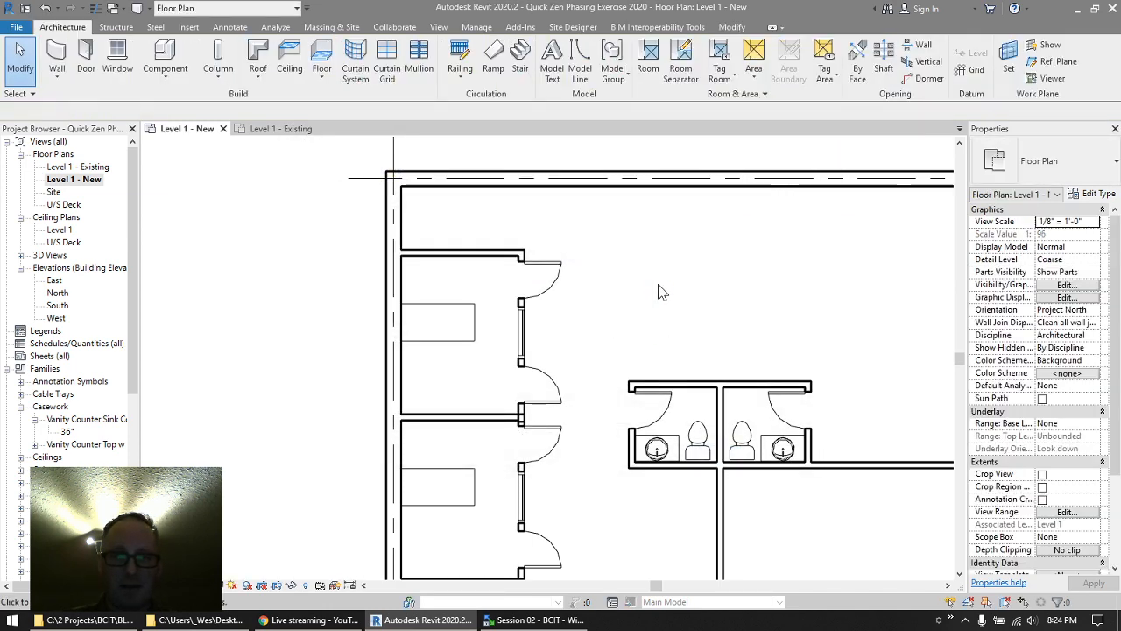
# - Place one Table-Dining Round 36" Diameter in the open area above the washrooms, 5'-0" from their shared wall's centreline
pyautogui.press('c')
pyautogui.press('m')
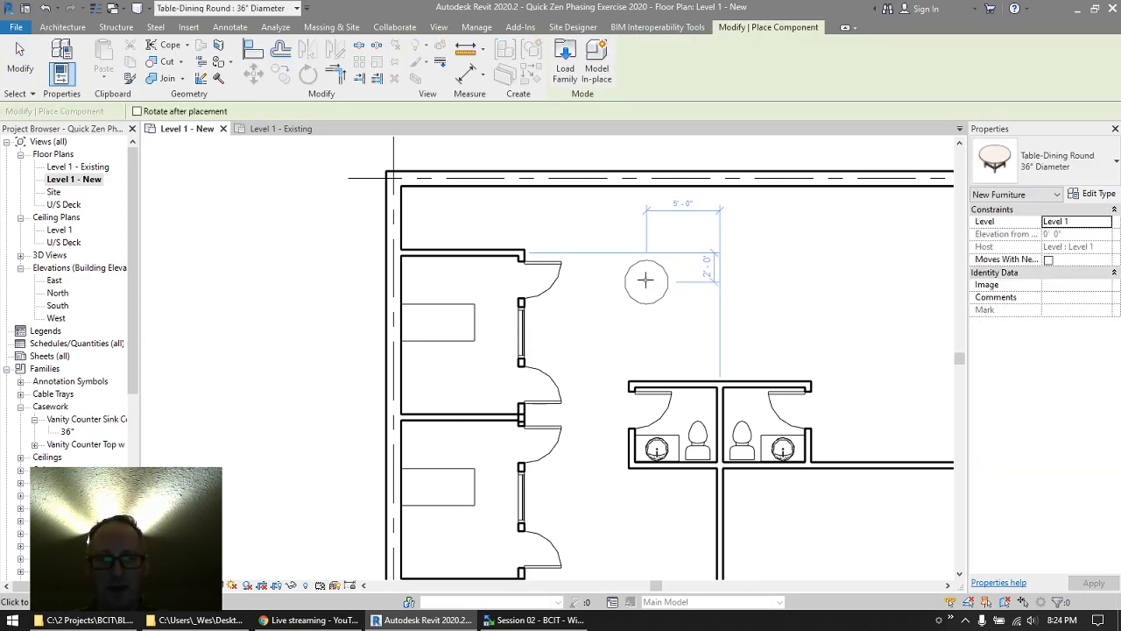
pyautogui.click(646, 281)
pyautogui.press('Escape')
pyautogui.press('Escape')
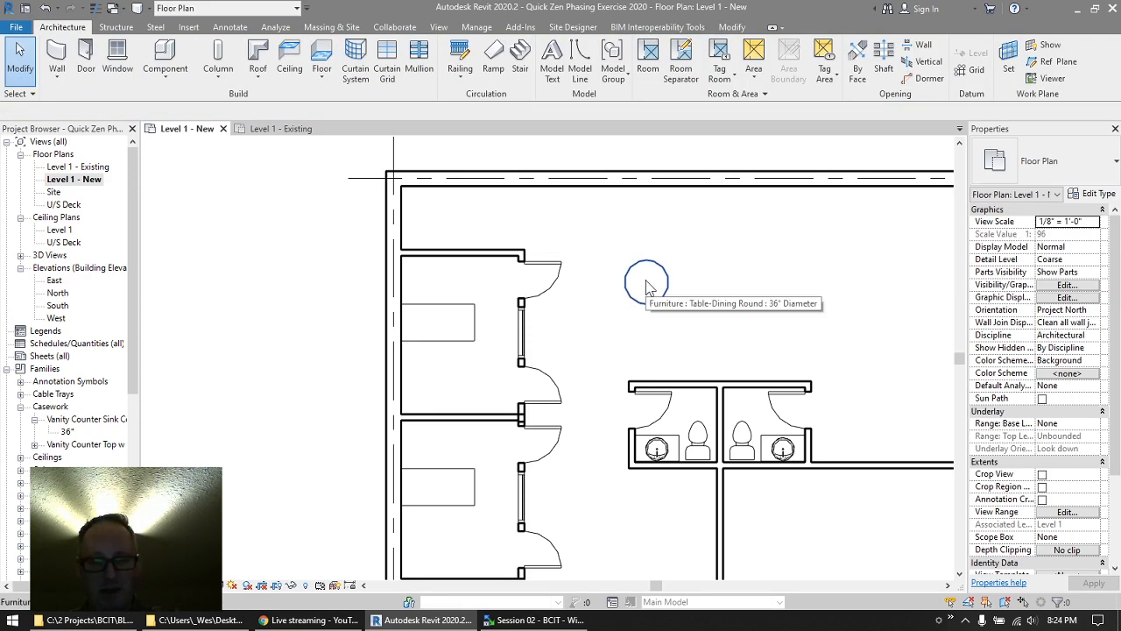
# - Load the Chair-Desk family from the Furniture Seating folder and place one chair at the round table's lower edge, facing its centre
pyautogui.press('f')
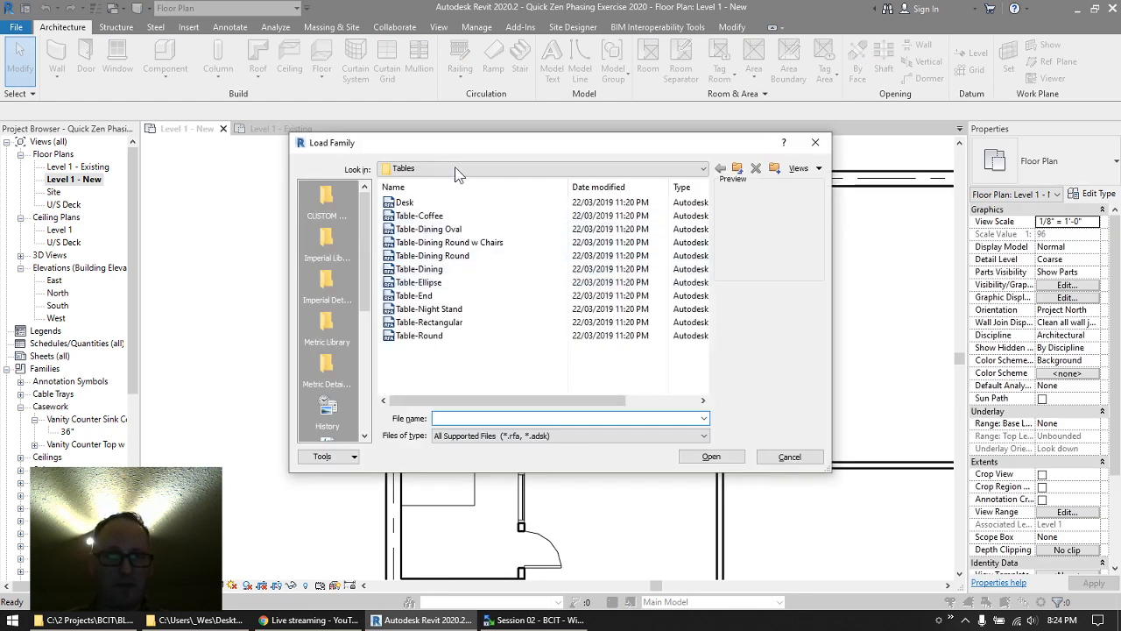
pyautogui.click(736, 169)
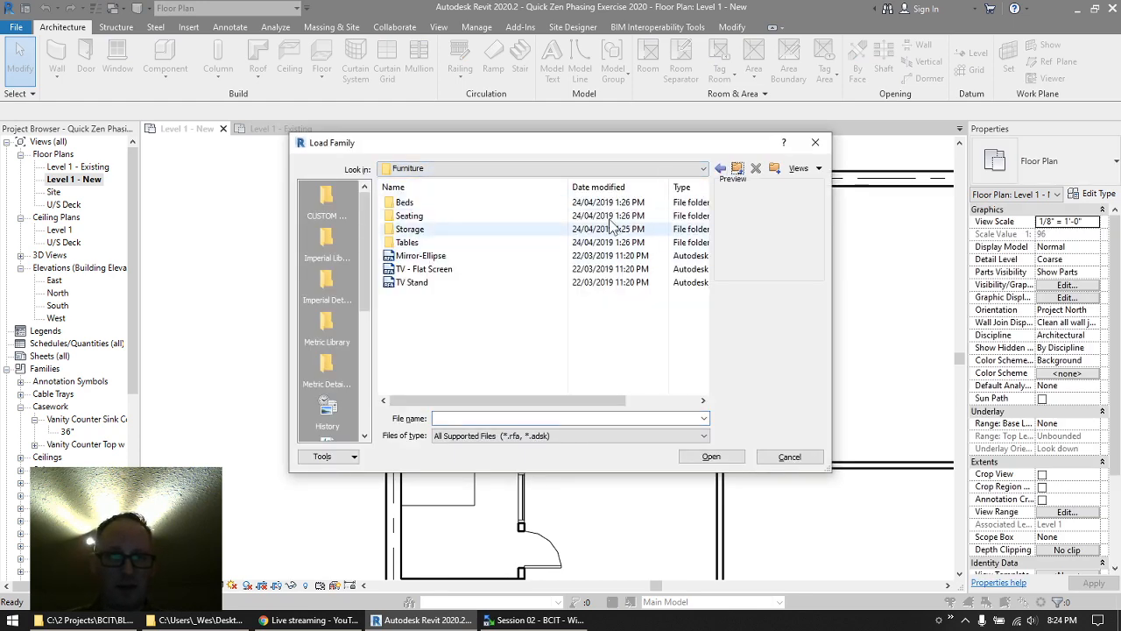
pyautogui.doubleClick(410, 216)
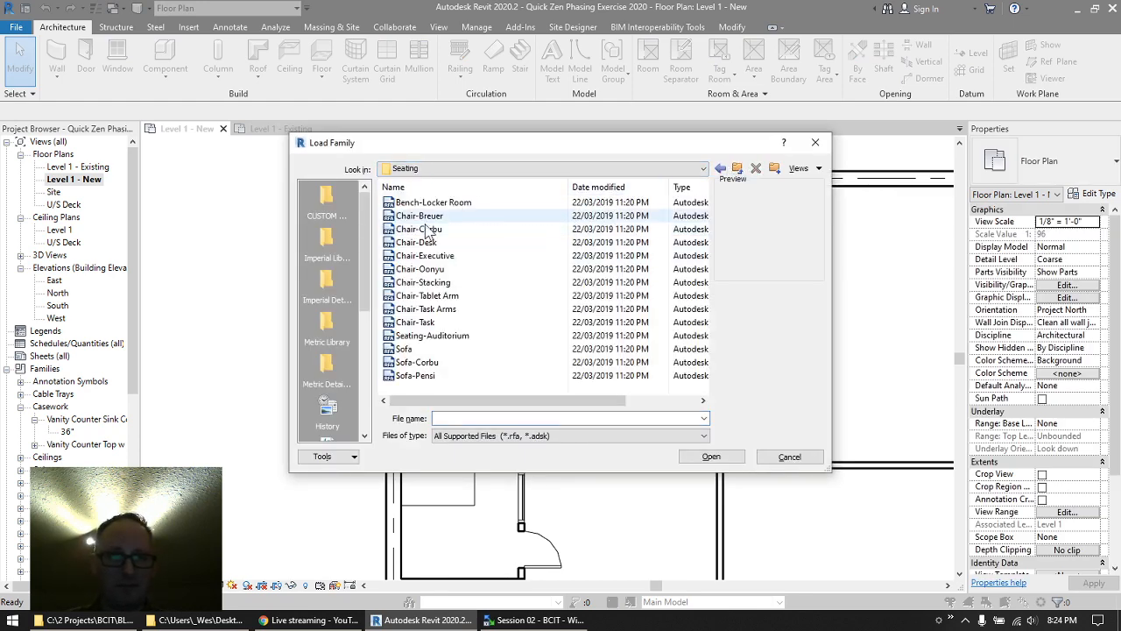
pyautogui.click(412, 243)
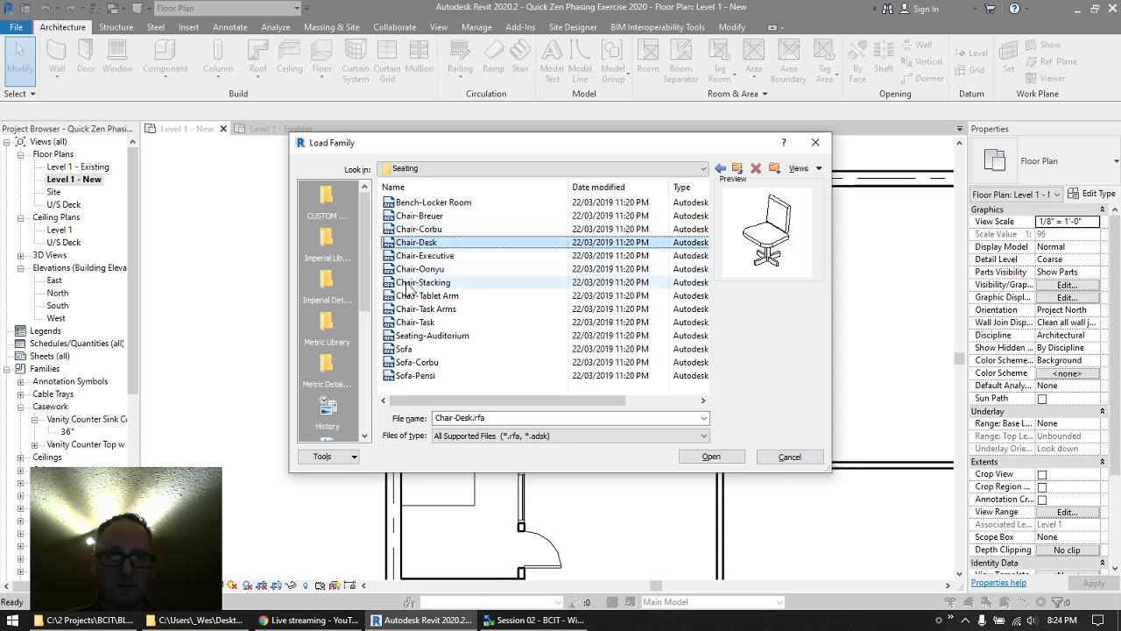
pyautogui.click(711, 457)
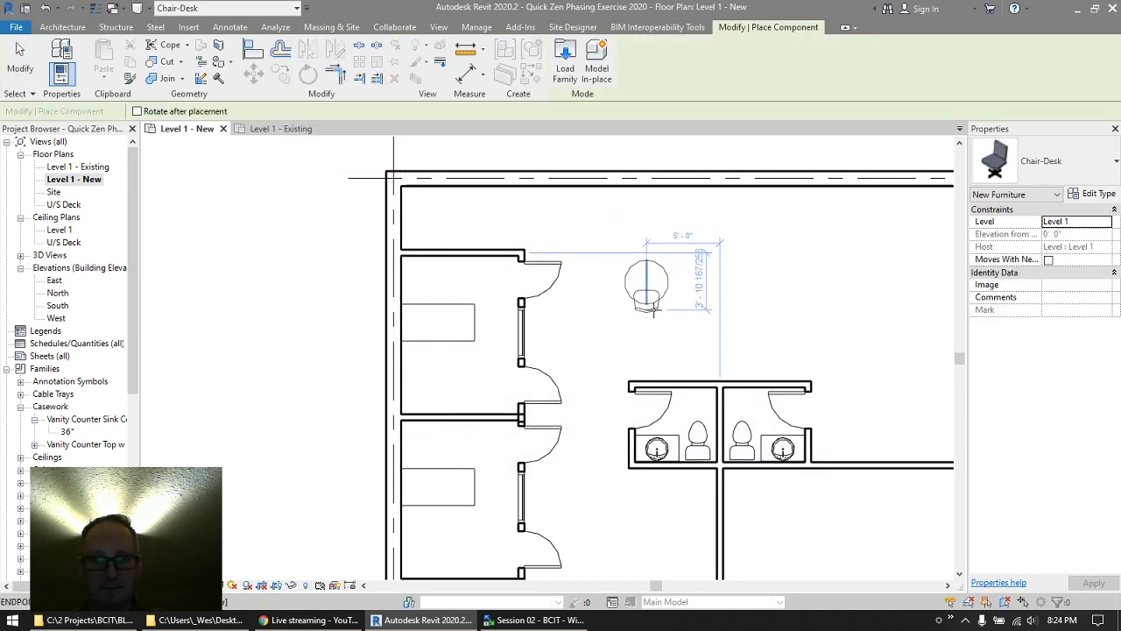
pyautogui.click(652, 310)
pyautogui.press('Escape')
pyautogui.press('Escape')
# - Mirror a copy of the chair across the round table's horizontal centreline to the opposite side
pyautogui.scroll(3, 662, 313)
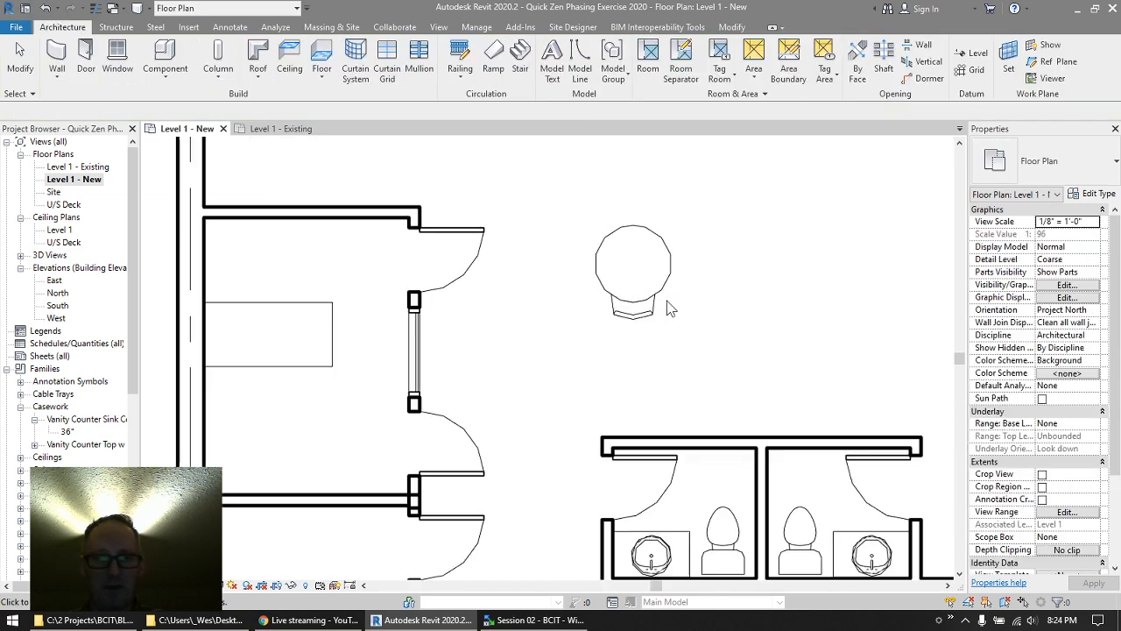
pyautogui.click(669, 281)
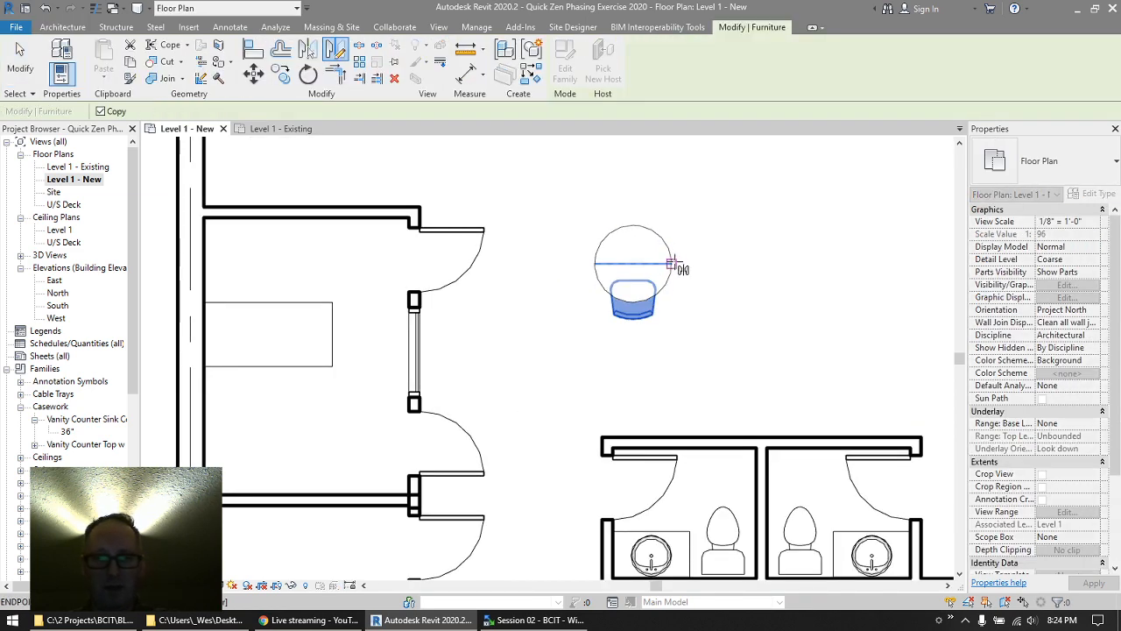
pyautogui.click(672, 263)
pyautogui.click(701, 264)
pyautogui.click(700, 273)
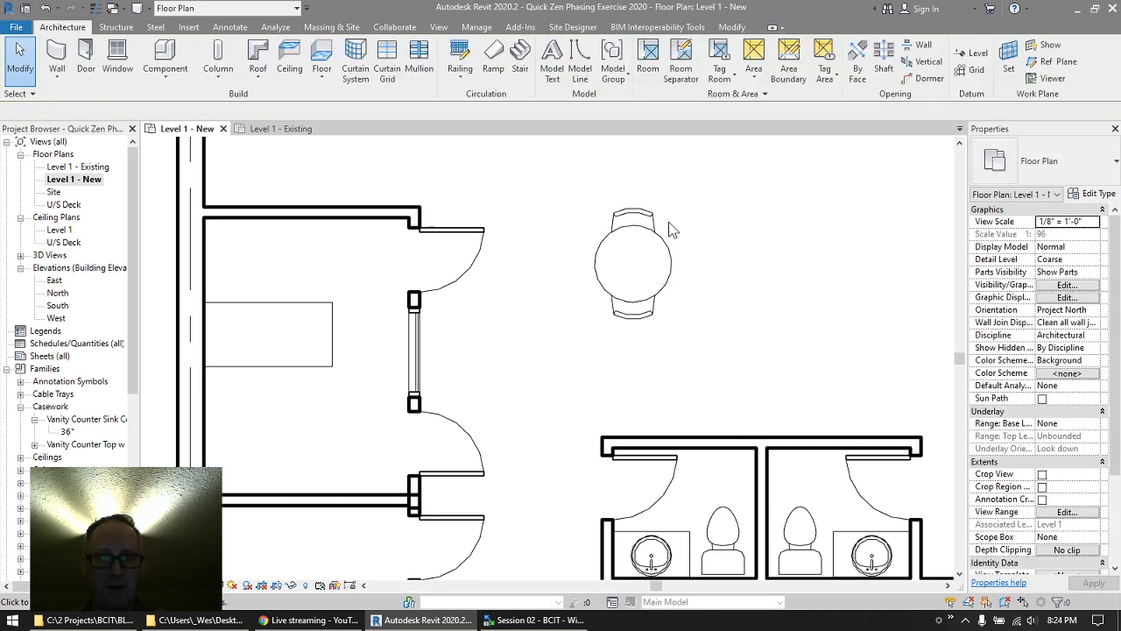
# - Mirror copies of both chairs about a diagonal axis through the table's centre so four chairs surround the table
pyautogui.click(647, 220)
pyautogui.keyDown('ctrl'); pyautogui.click(633, 324); pyautogui.keyUp('ctrl')
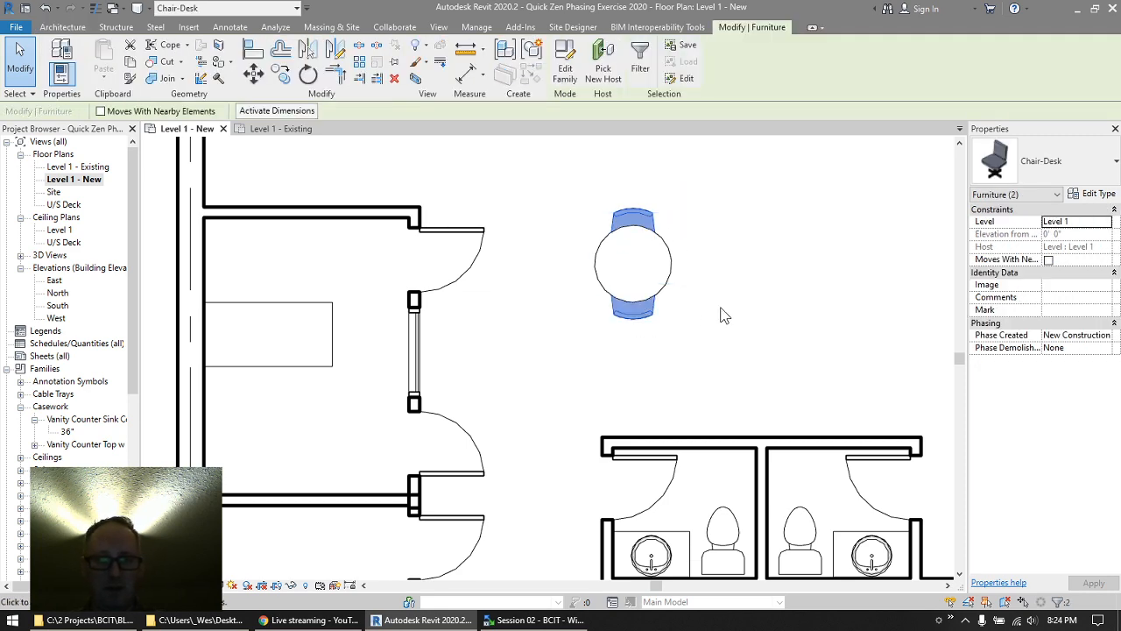
pyautogui.press('d')
pyautogui.press('m')
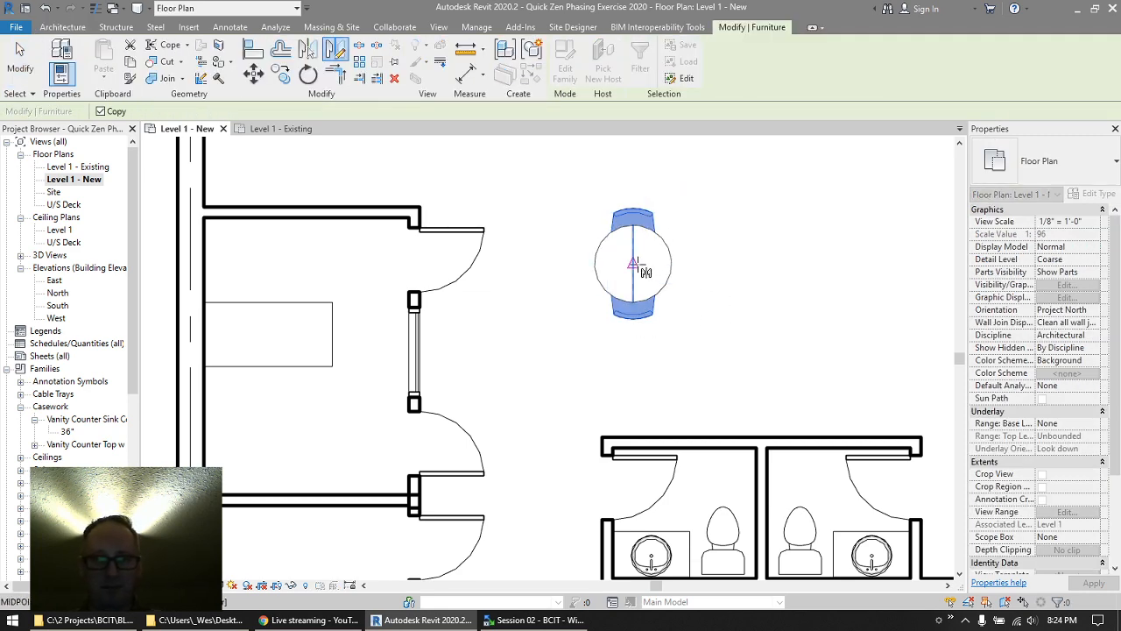
pyautogui.click(634, 263)
pyautogui.click(675, 224)
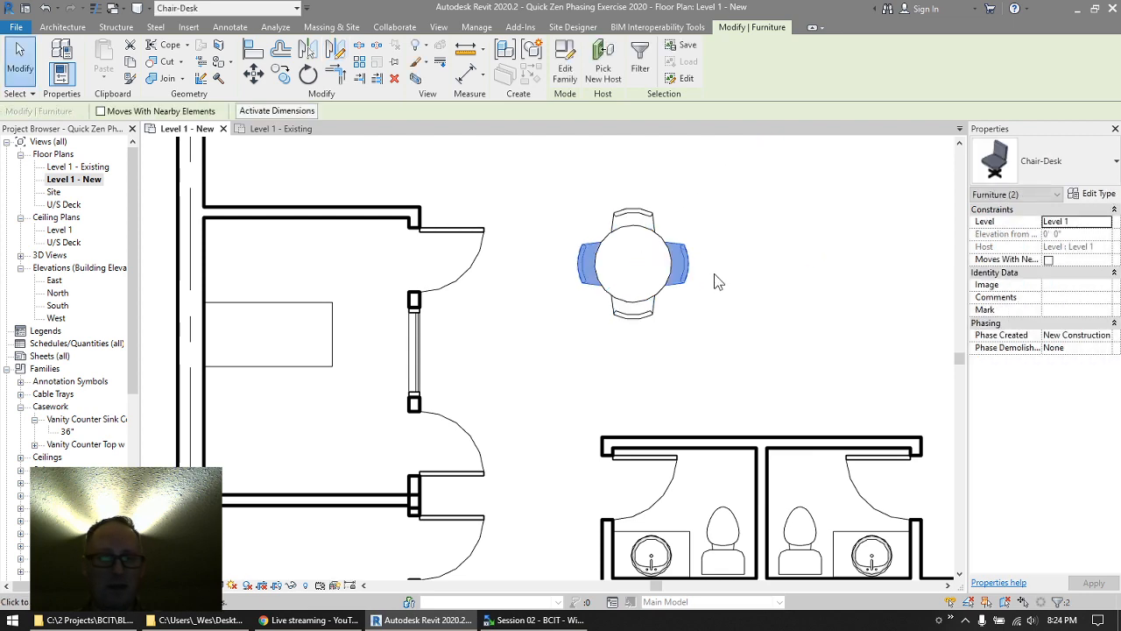
pyautogui.click(714, 274)
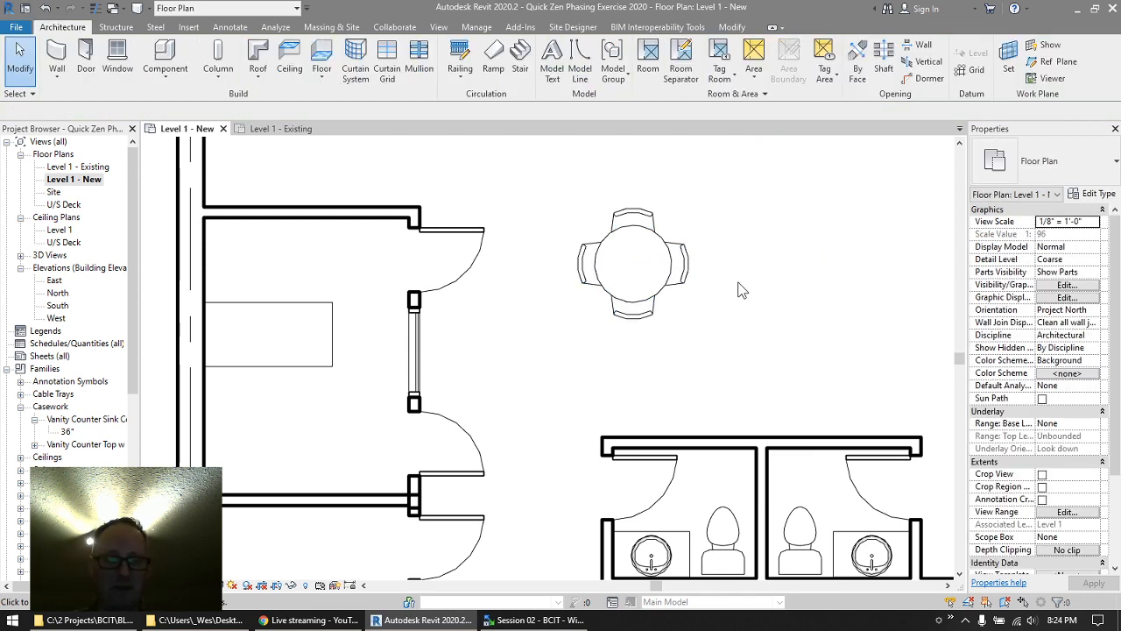
# - Preview the Table-Dining Round w Chairs family in the Furniture Tables folder without loading it
pyautogui.press('l')
pyautogui.press('f')
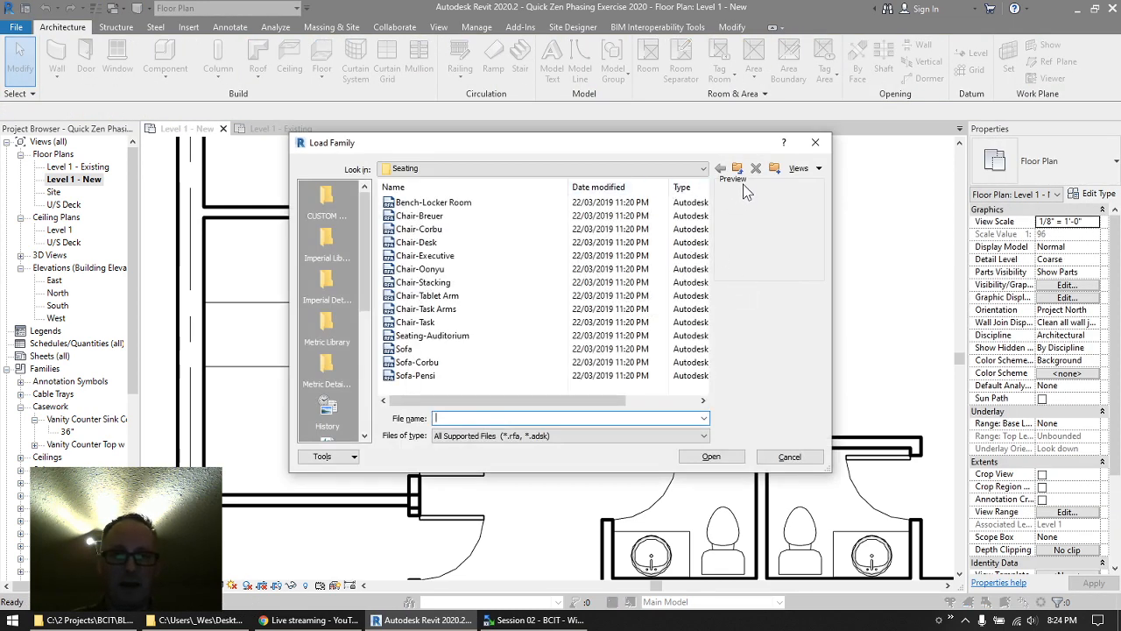
pyautogui.click(738, 169)
pyautogui.doubleClick(407, 243)
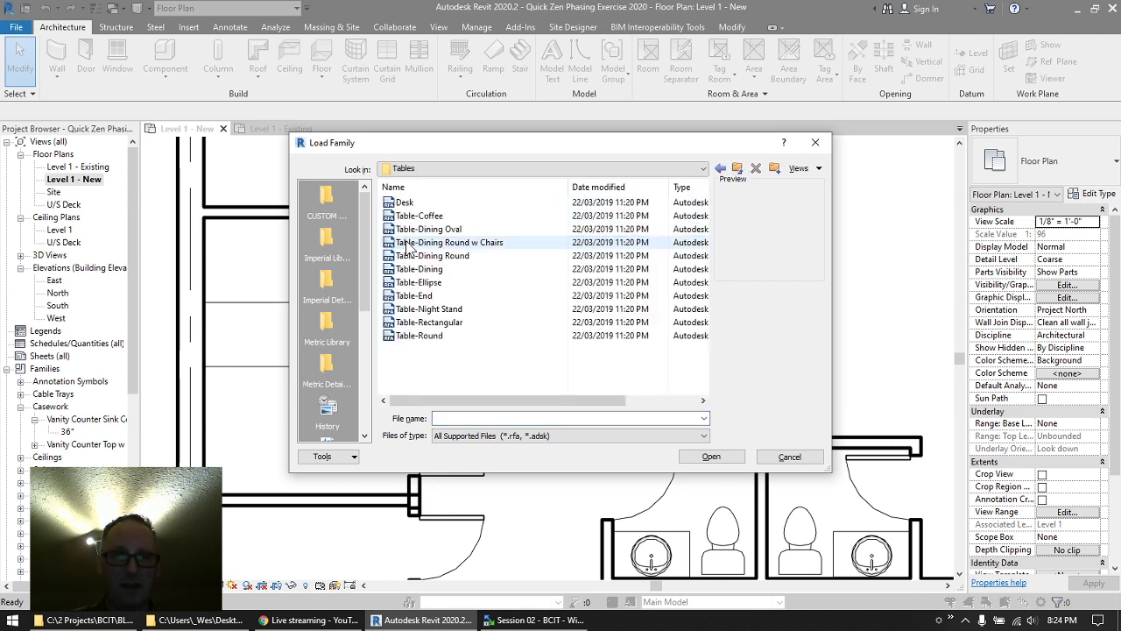
pyautogui.click(424, 243)
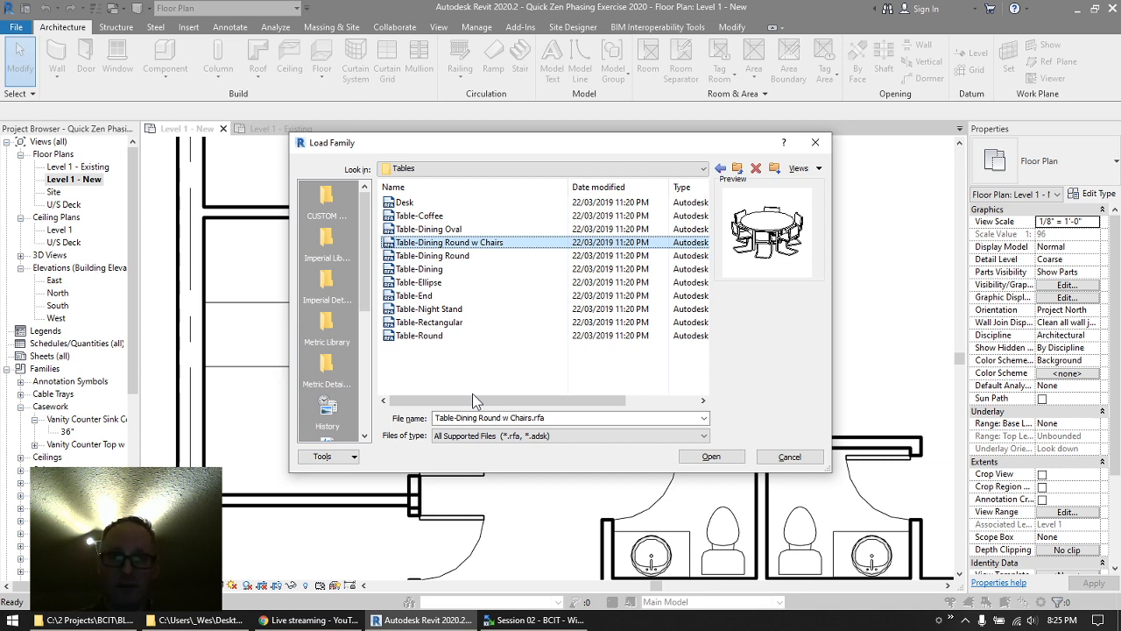
pyautogui.click(793, 458)
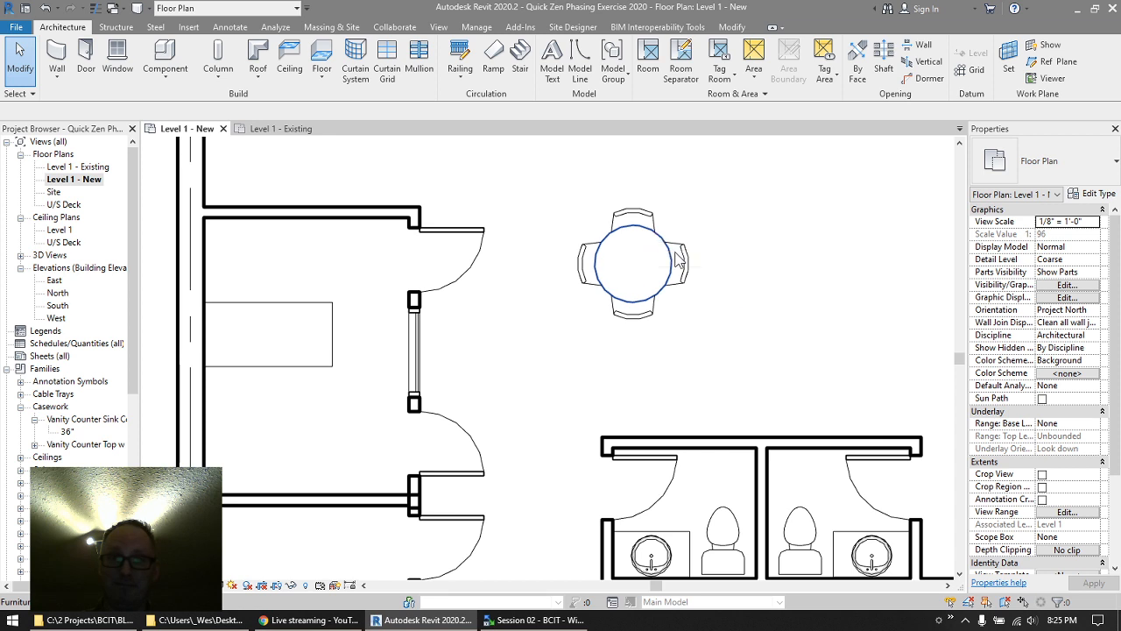
# - Group the round table and its four chairs as a model group named "Table and Chairs"
pyautogui.moveTo(561, 168); pyautogui.dragTo(727, 403)
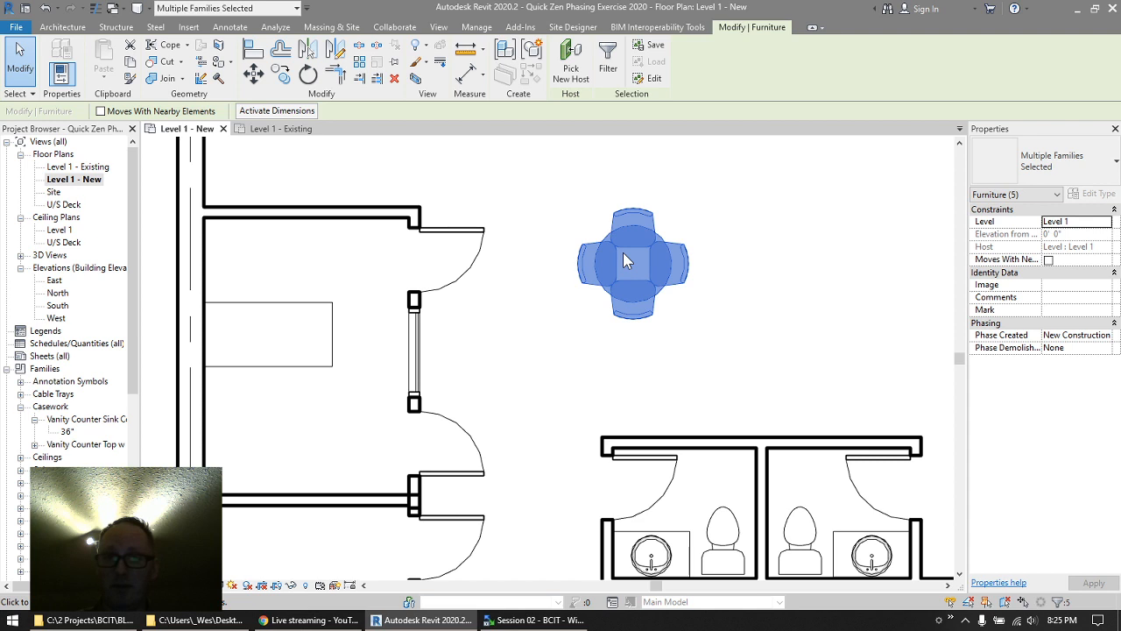
pyautogui.write('gp 1')
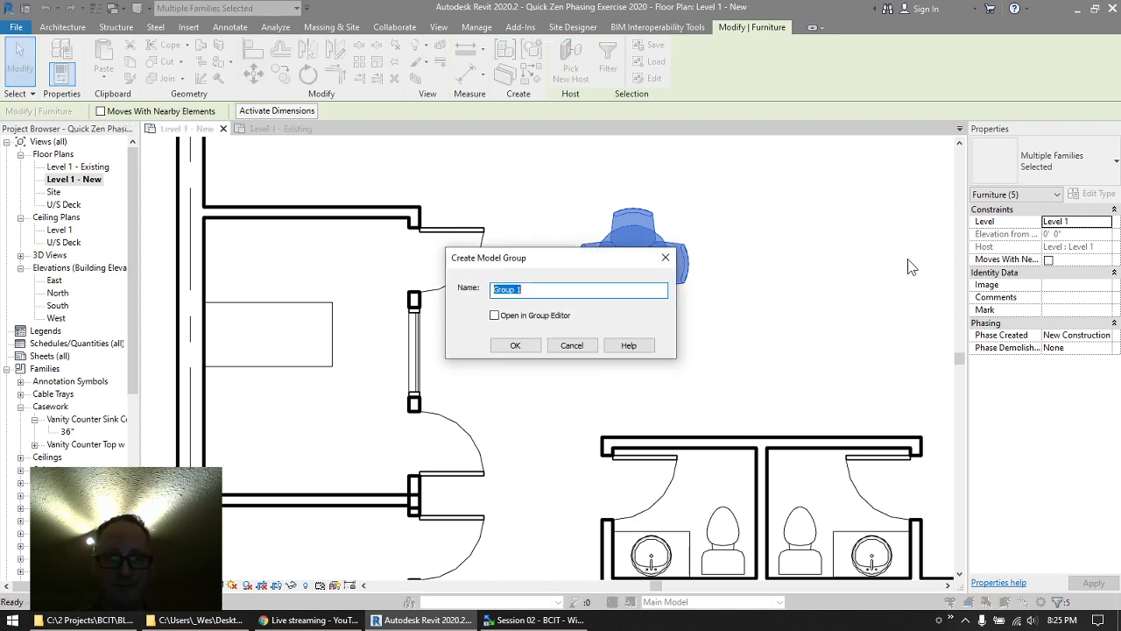
pyautogui.write('Tabls an')
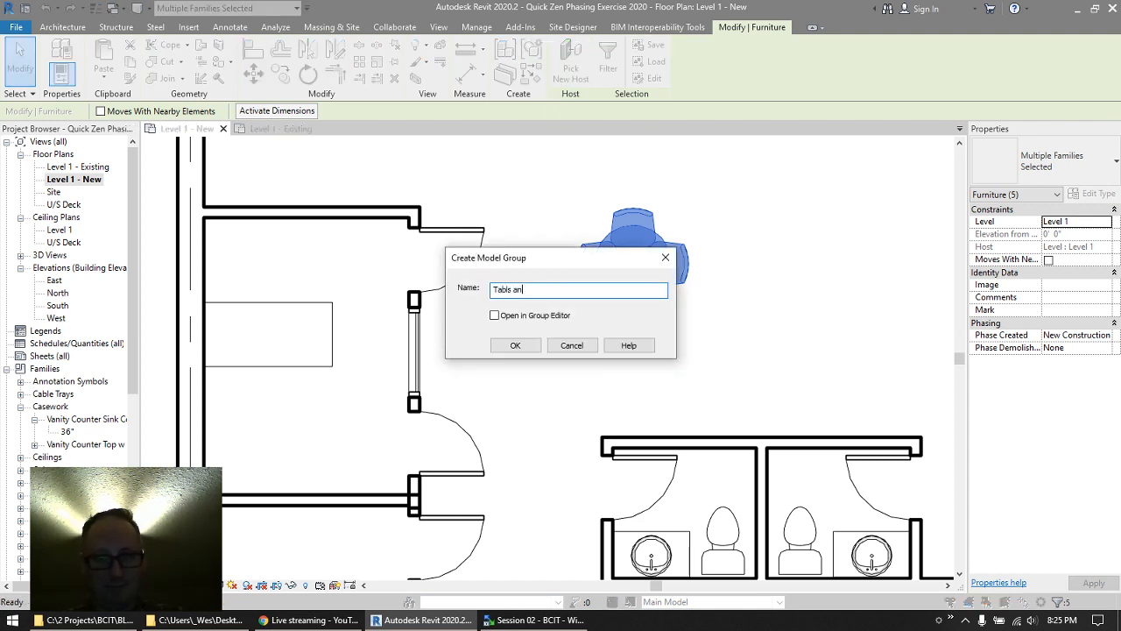
pyautogui.press('BackSpace')
pyautogui.press('BackSpace')
pyautogui.press('BackSpace')
pyautogui.press('BackSpace')
pyautogui.write('e and Chairs')
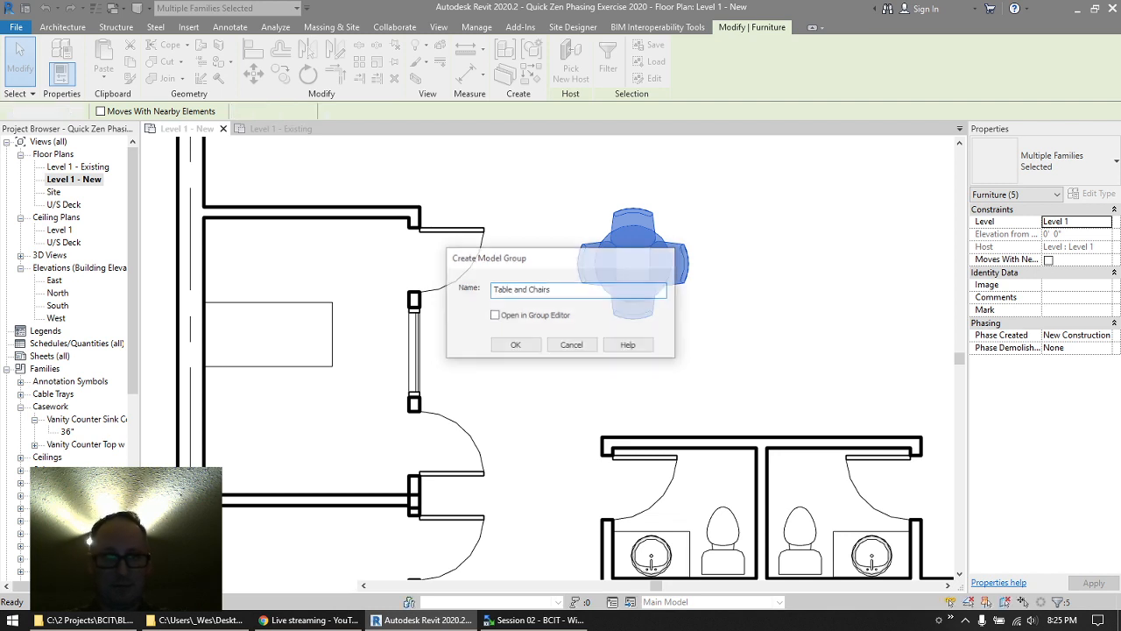
pyautogui.press('Return')
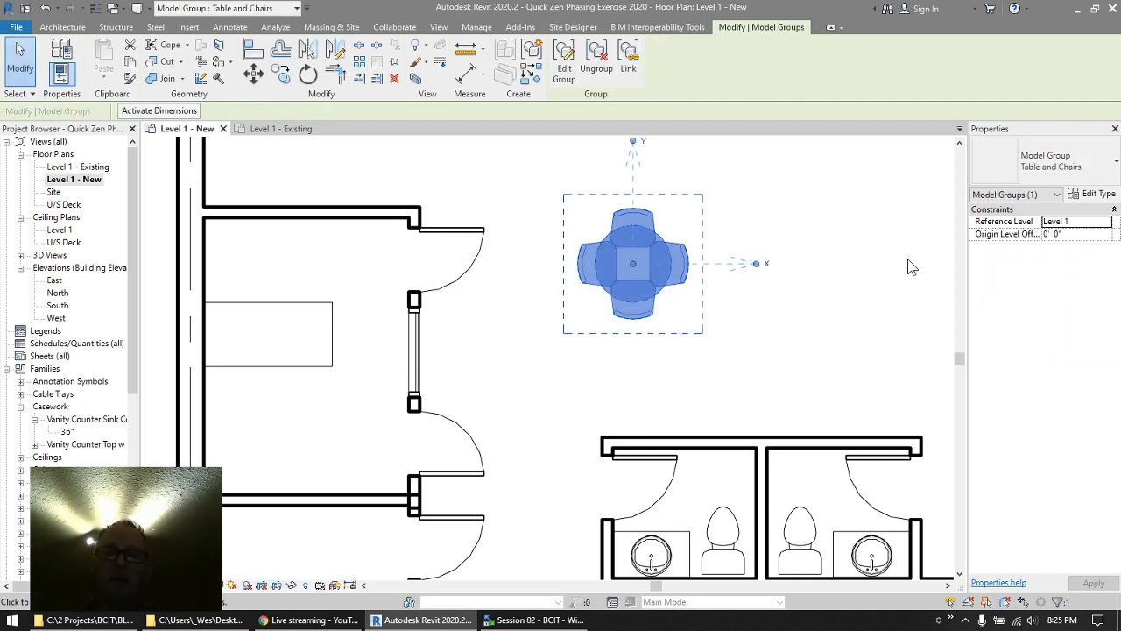
pyautogui.click(799, 216)
# - Copy the Table and Chairs group four times across the open area above and to the right of the washrooms
pyautogui.click(656, 240)
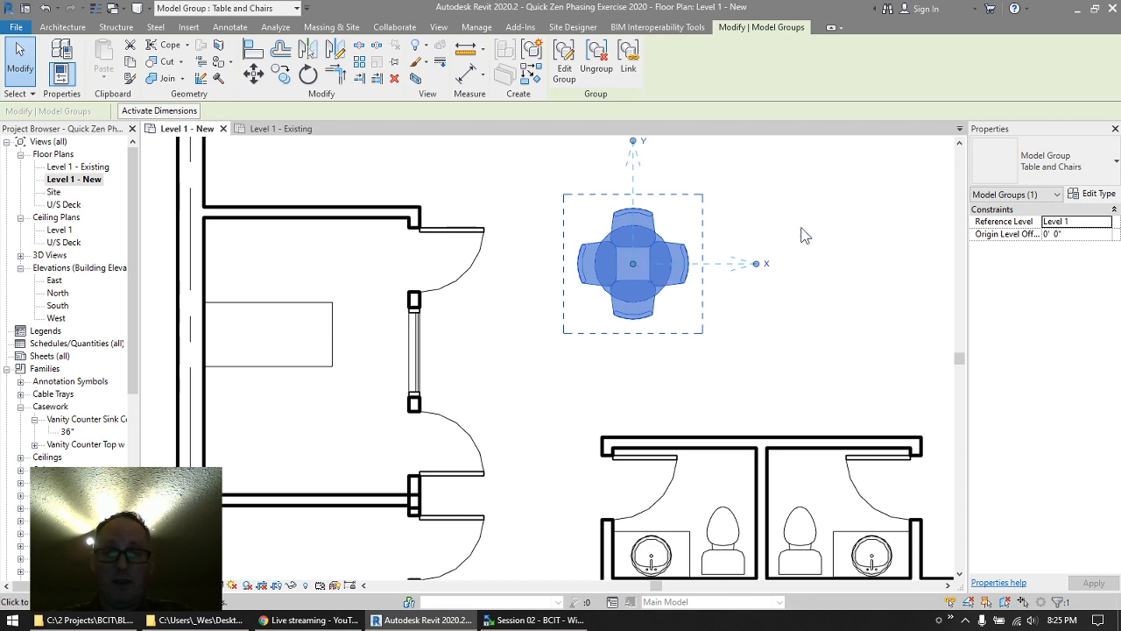
pyautogui.scroll(-2, 806, 236)
pyautogui.moveTo(808, 237); pyautogui.dragTo(623, 285, button='middle')
pyautogui.press('c')
pyautogui.press('o')
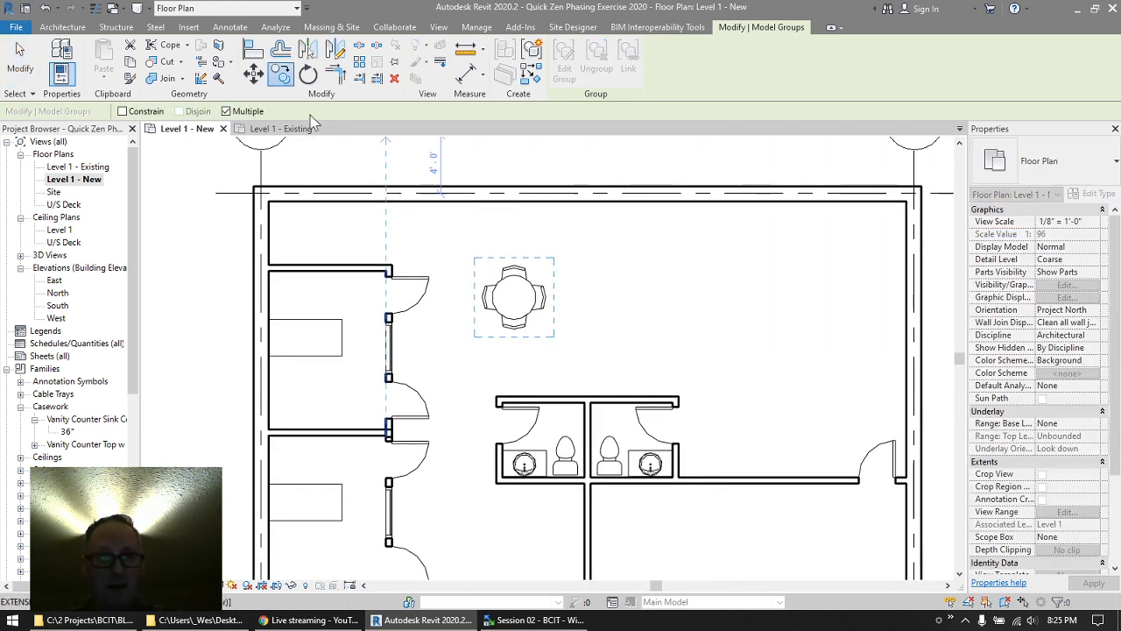
pyautogui.click(514, 296)
pyautogui.click(627, 263)
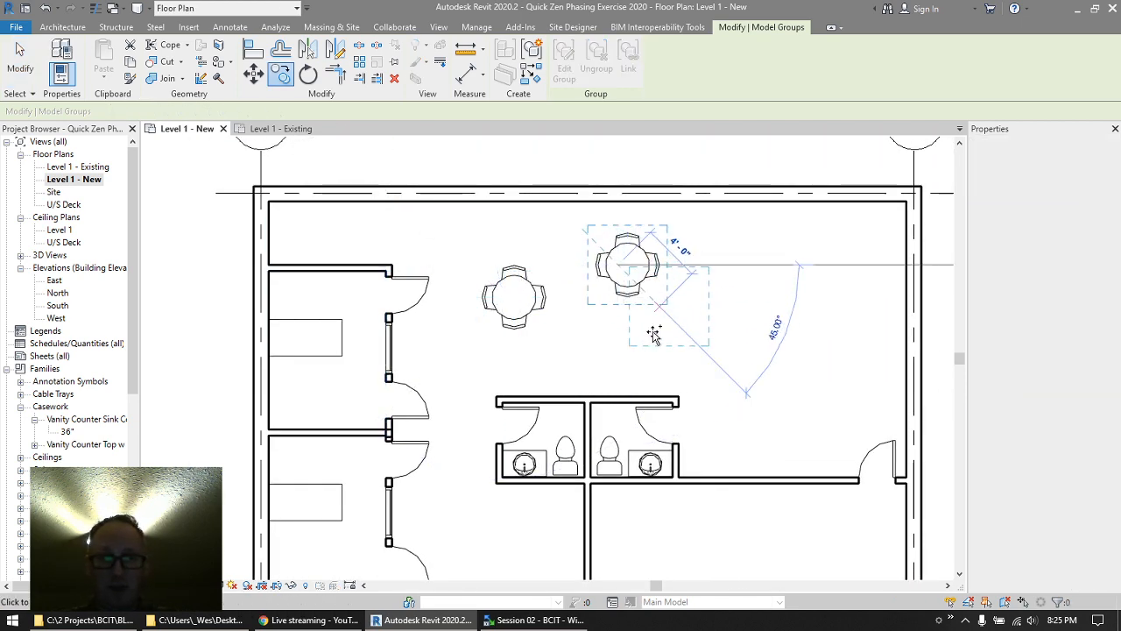
pyautogui.click(703, 347)
pyautogui.click(792, 284)
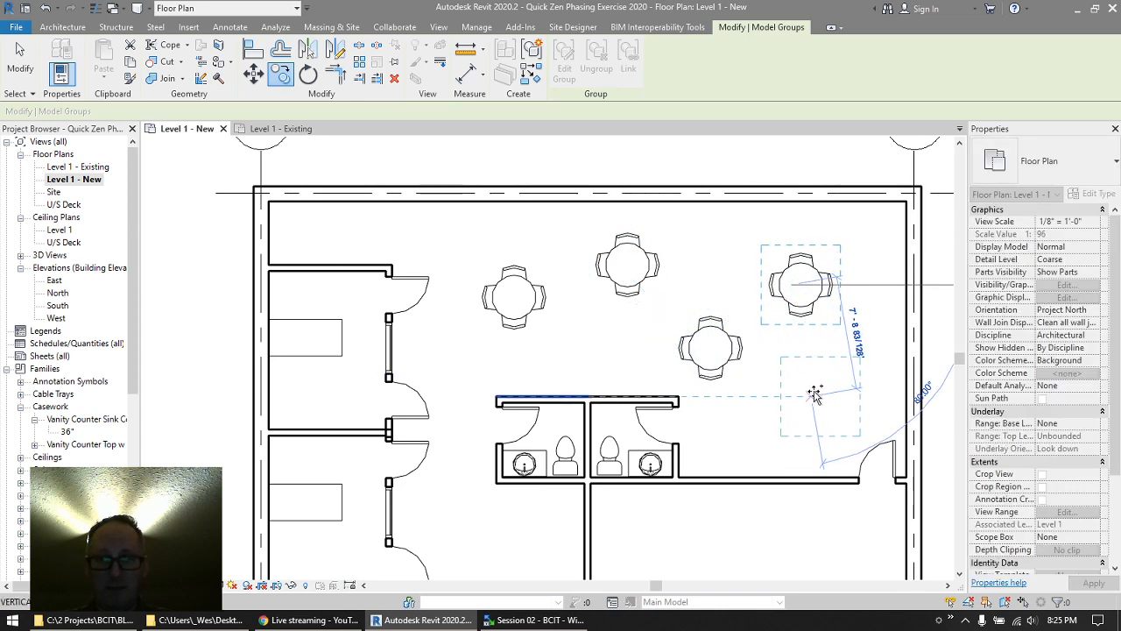
pyautogui.click(813, 395)
pyautogui.press('Escape')
pyautogui.press('Escape')
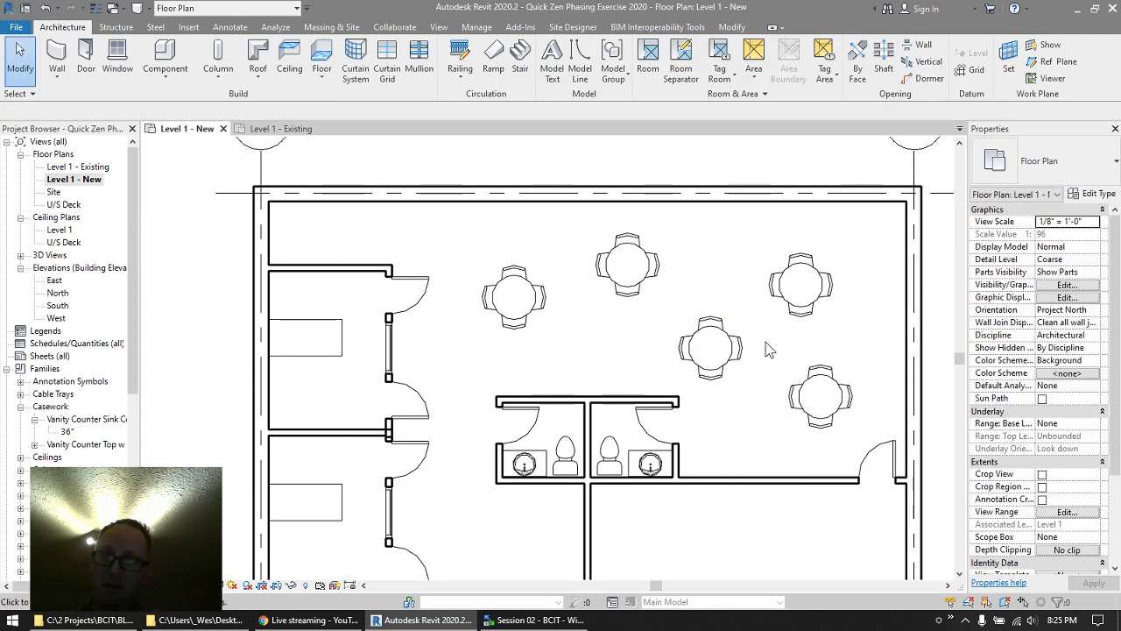
# - Edit the original Table and Chairs group, delete the chair on the table's upper side and finish the group edit
pyautogui.click(528, 291)
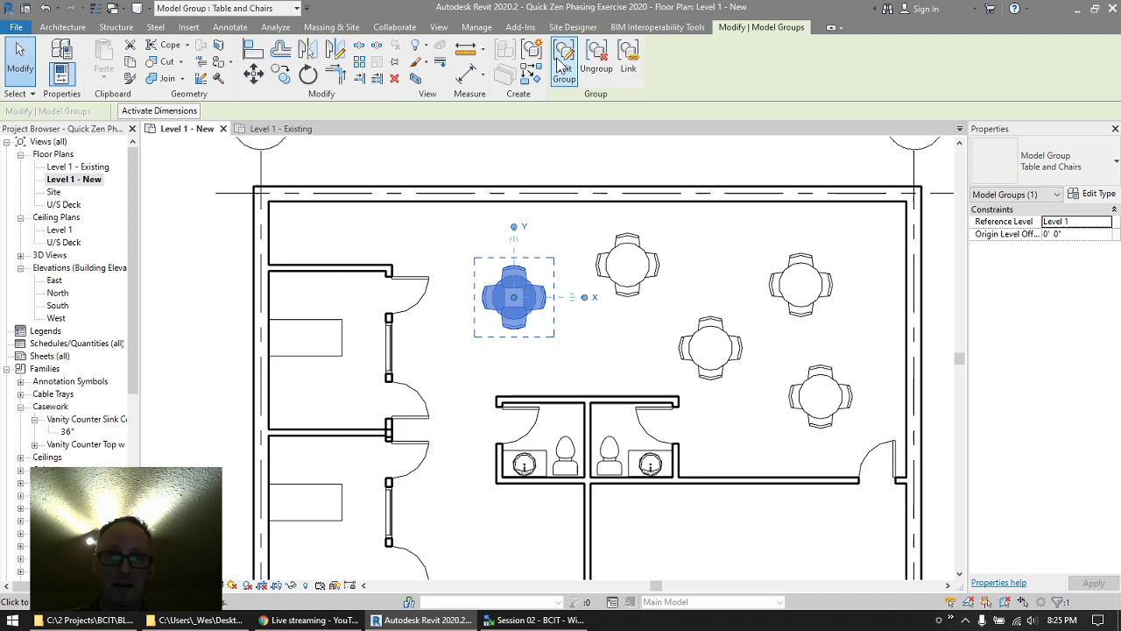
pyautogui.click(562, 63)
pyautogui.click(515, 274)
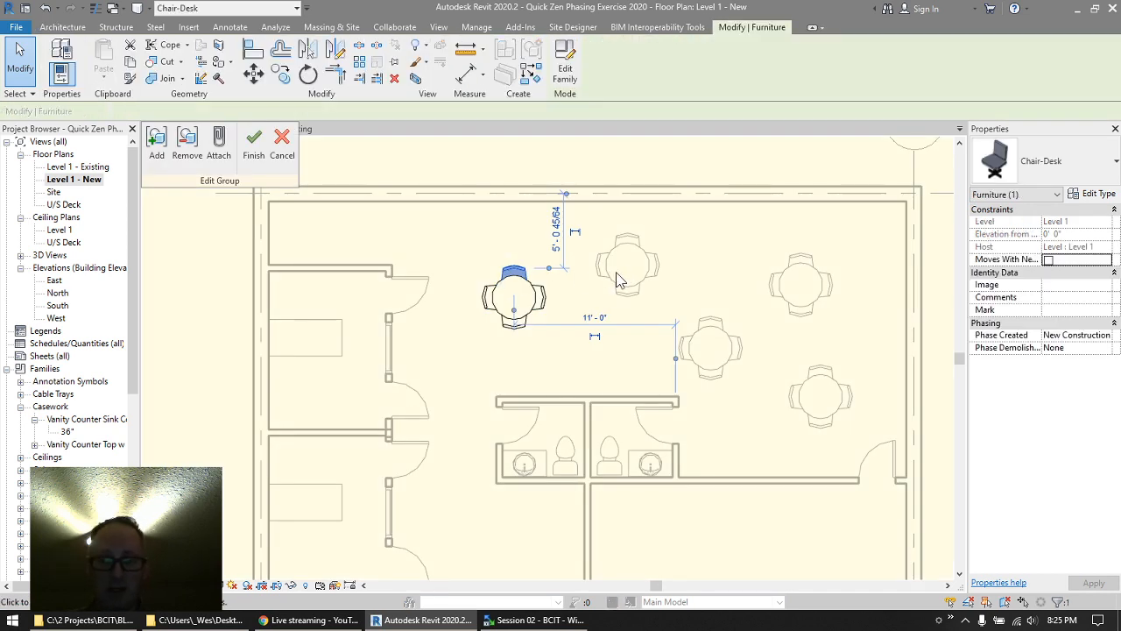
pyautogui.press('Escape')
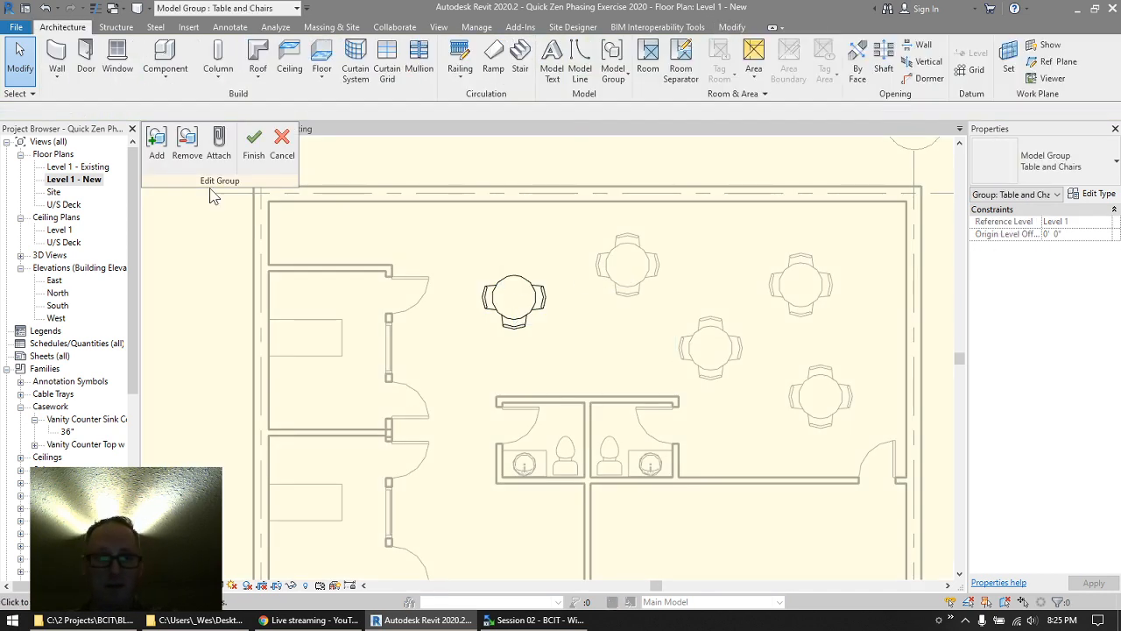
pyautogui.click(254, 142)
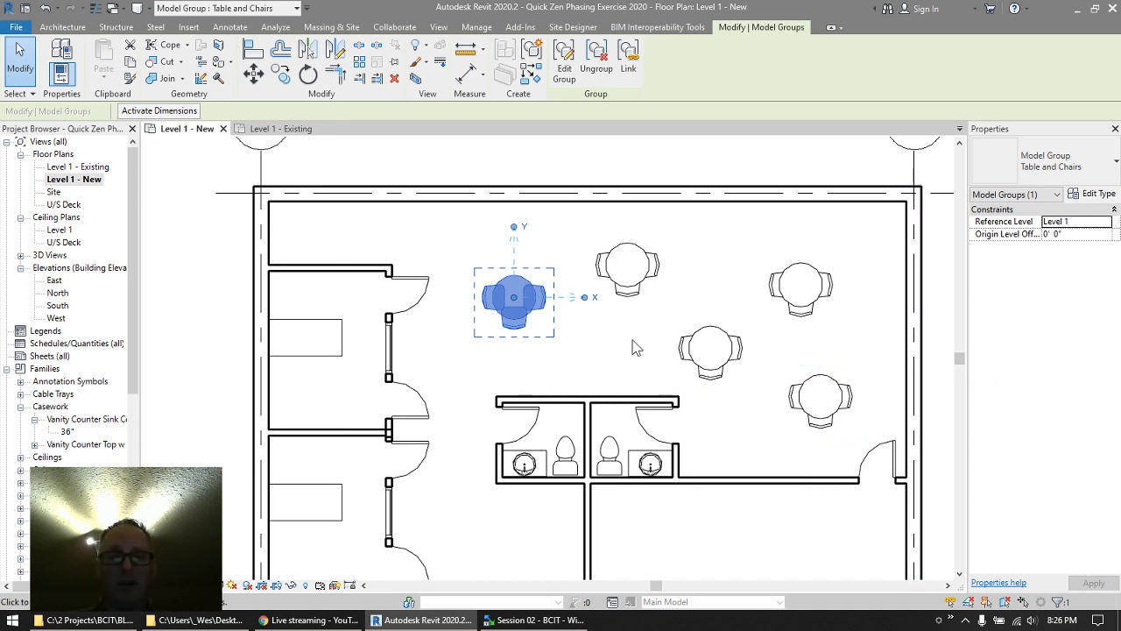
pyautogui.click(464, 346)
pyautogui.scroll(2, 491, 333)
pyautogui.click(510, 321)
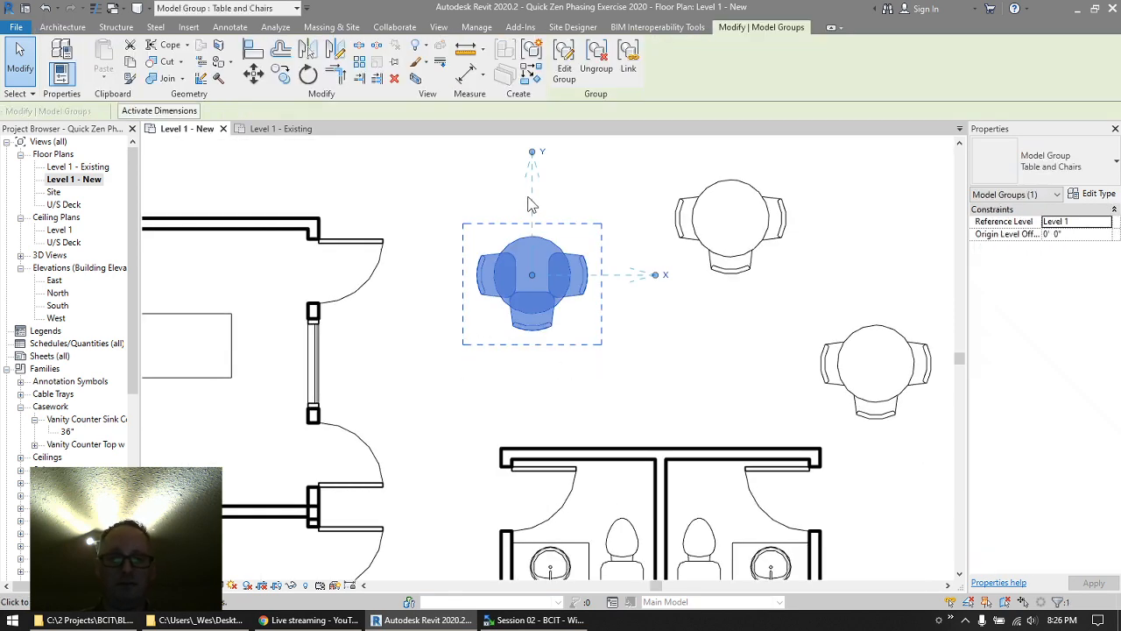
pyautogui.click(627, 383)
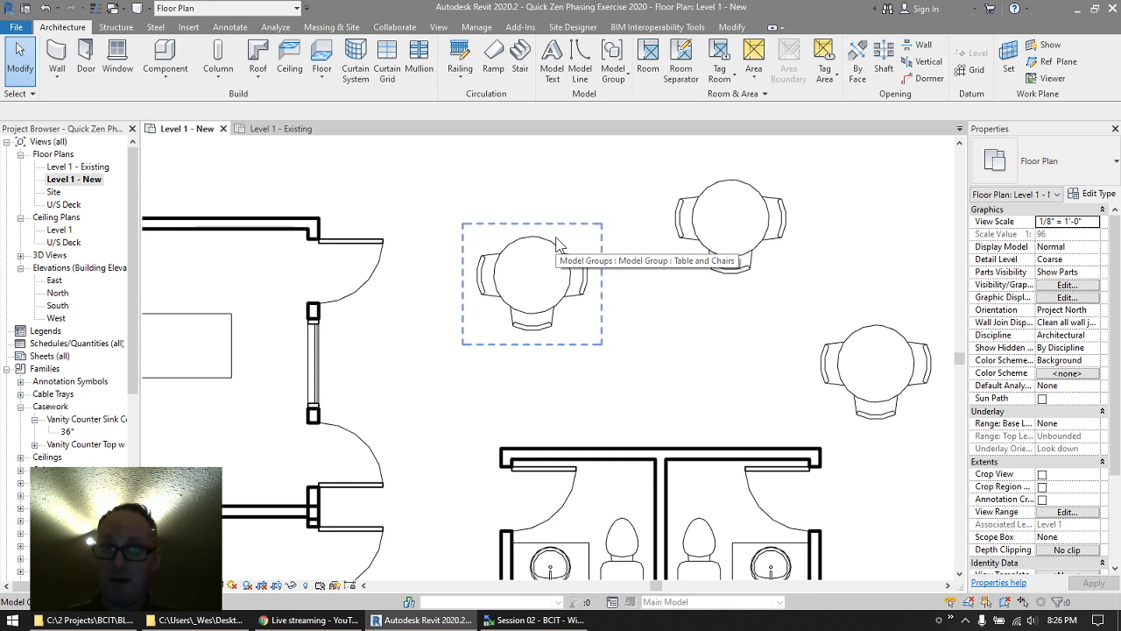
pyautogui.click(559, 245)
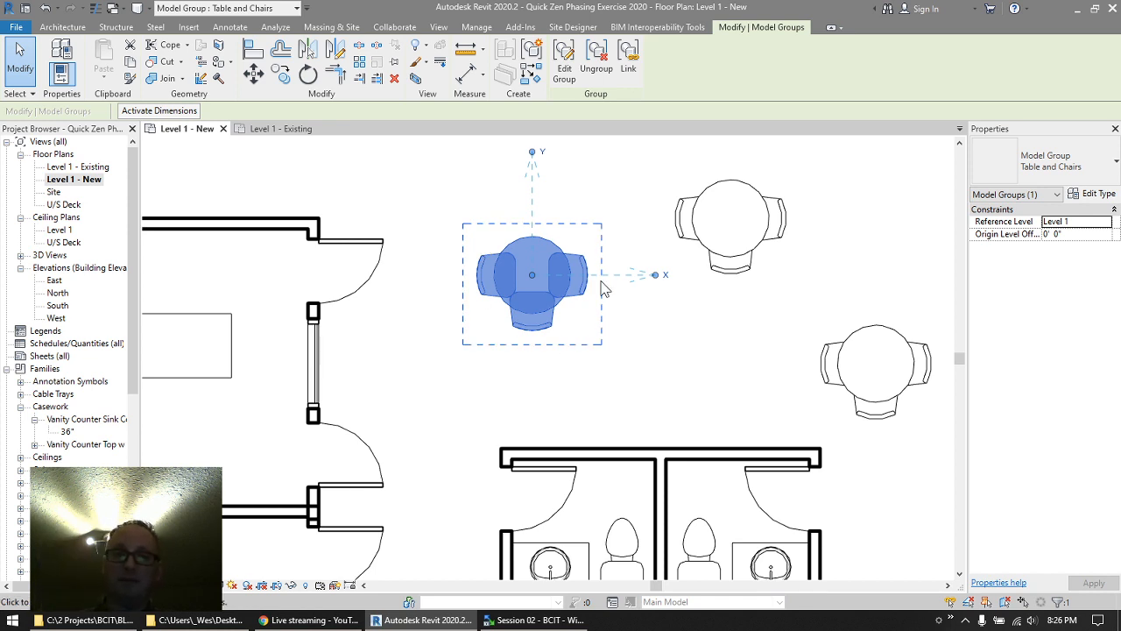
pyautogui.click(481, 182)
# - Load the Table-Dining Round w Chairs family from the Furniture Tables folder
pyautogui.press('l')
pyautogui.press('f')
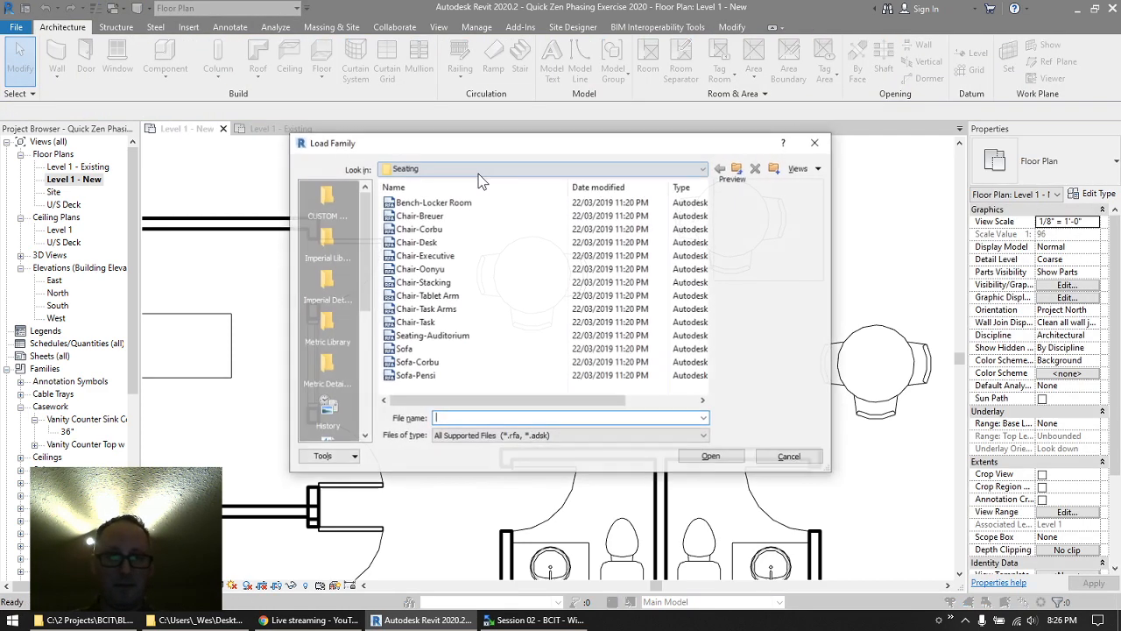
pyautogui.click(737, 169)
pyautogui.doubleClick(408, 242)
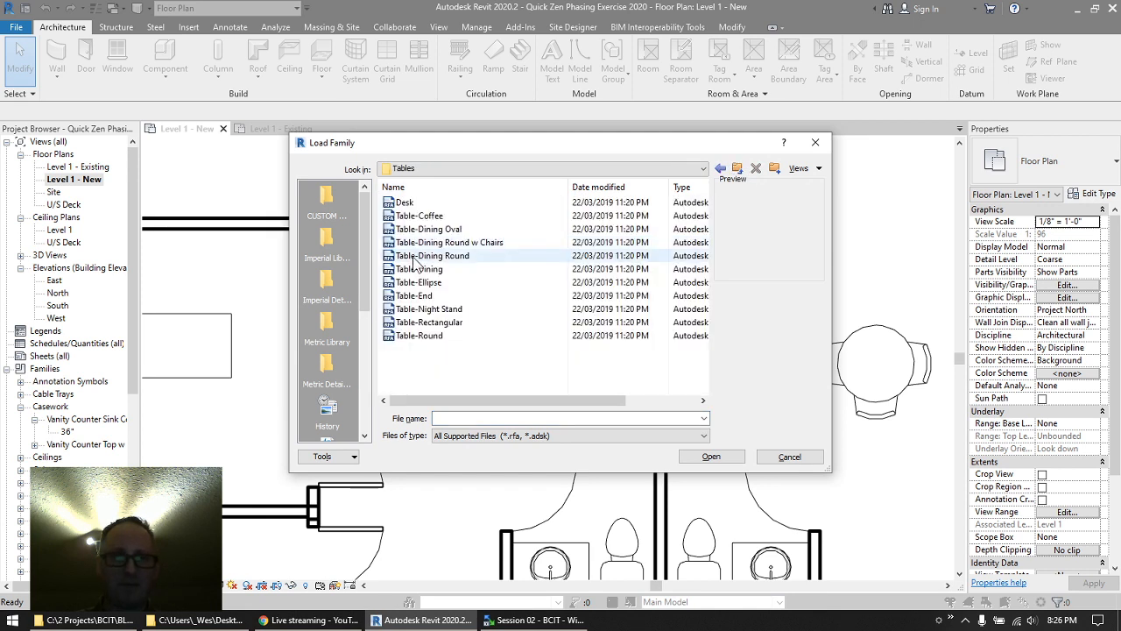
pyautogui.click(438, 243)
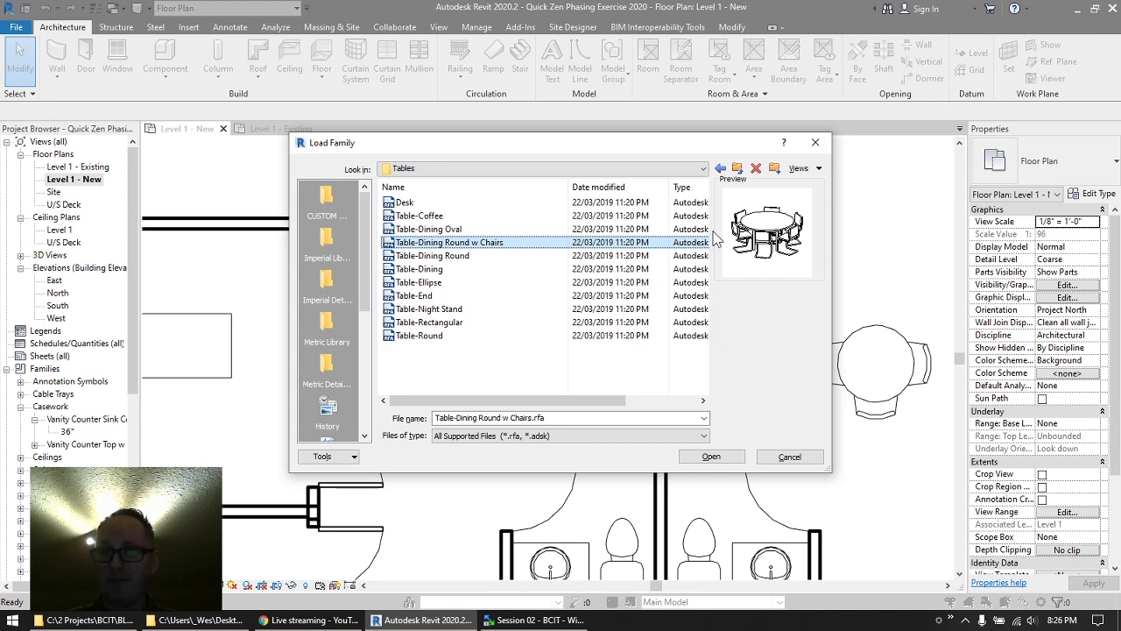
pyautogui.doubleClick(450, 245)
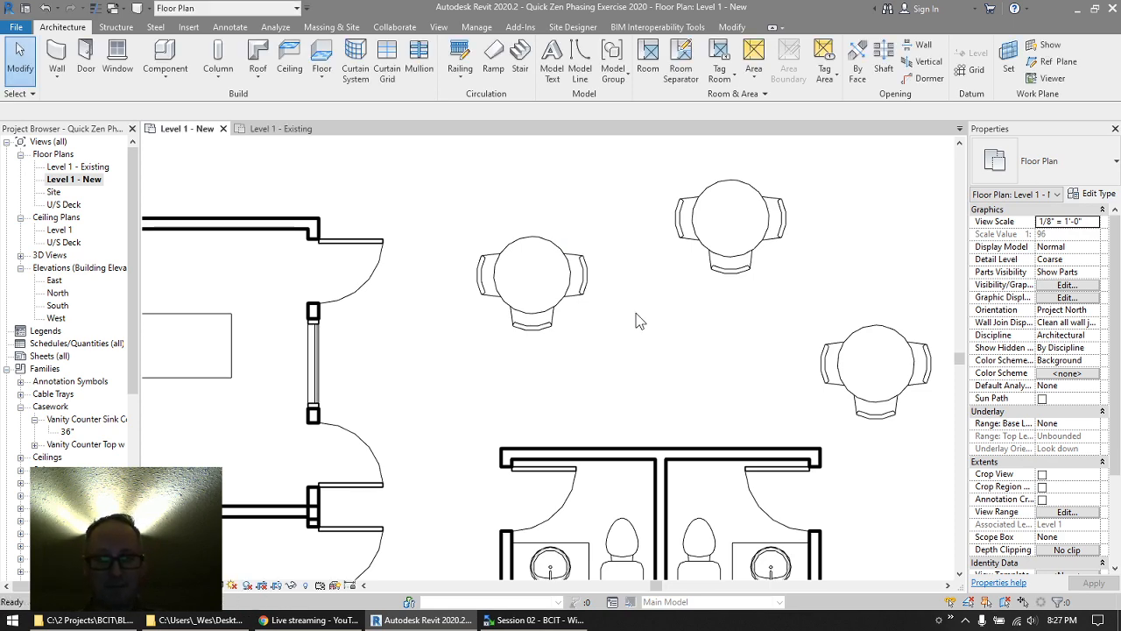
# - Place one Table-Dining Round w Chairs 36" Diameter between the two upper table groups, about 4'-10" below gridline A and 14'-6" from gridline 2
pyautogui.press('c')
pyautogui.press('m')
pyautogui.moveTo(623, 277); pyautogui.dragTo(344, 339, button='middle')
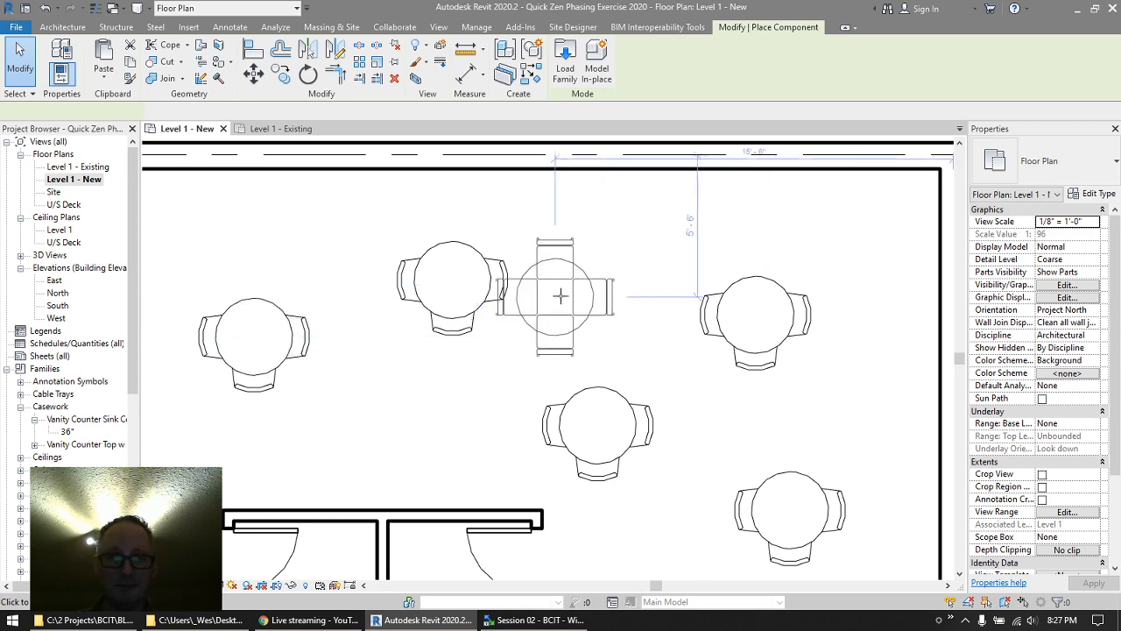
pyautogui.click(581, 280)
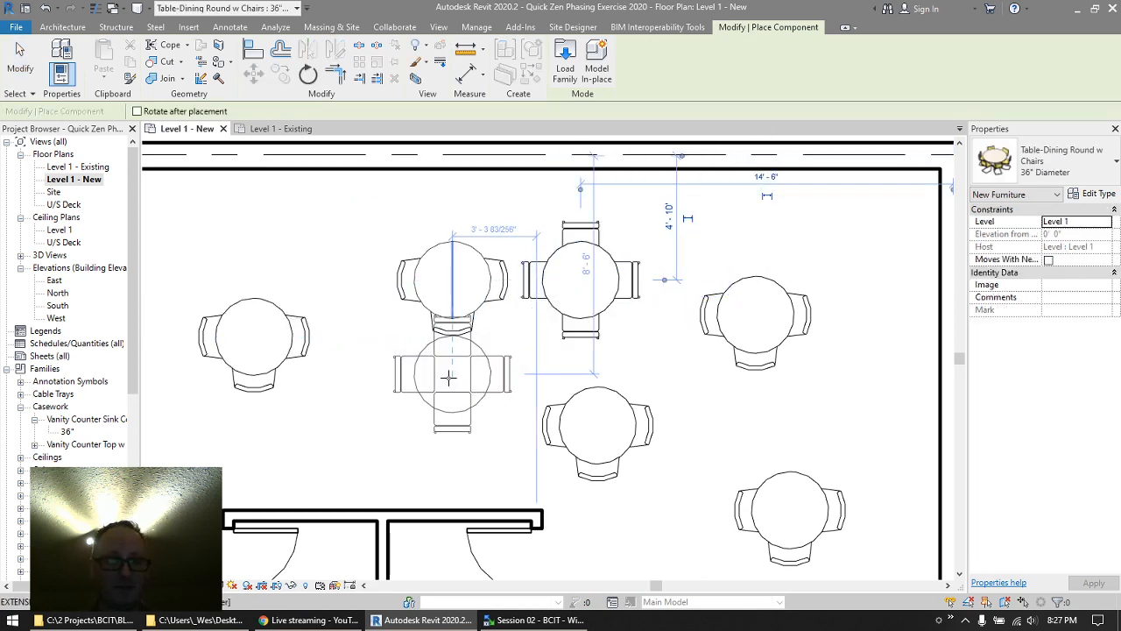
pyautogui.press('Escape')
pyautogui.press('Escape')
pyautogui.click(581, 280)
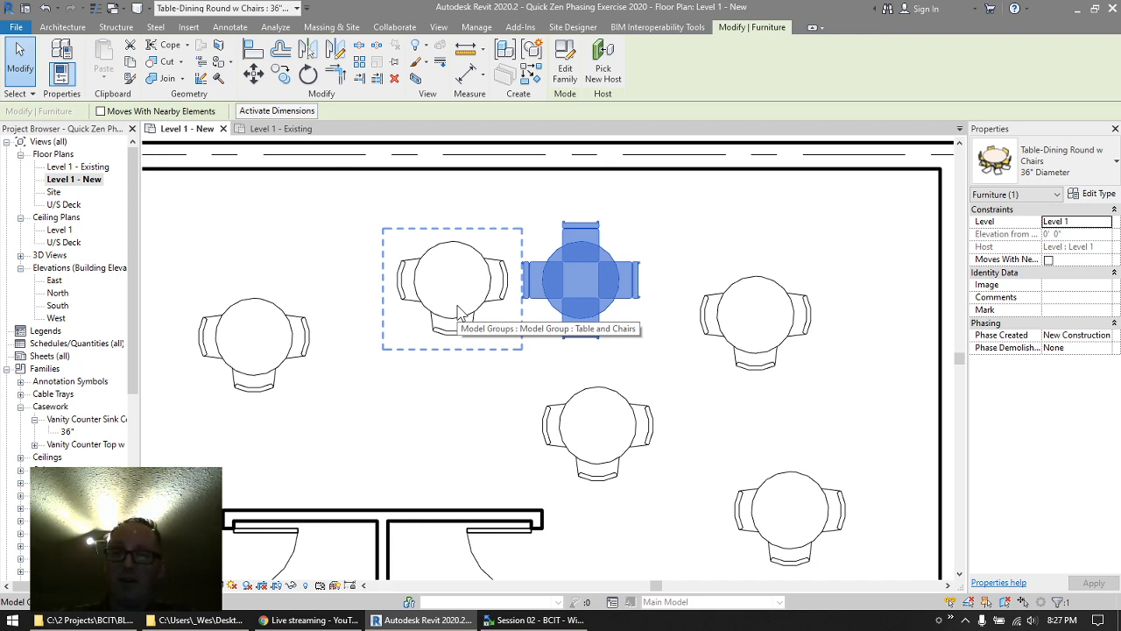
pyautogui.scroll(-4, 459, 313)
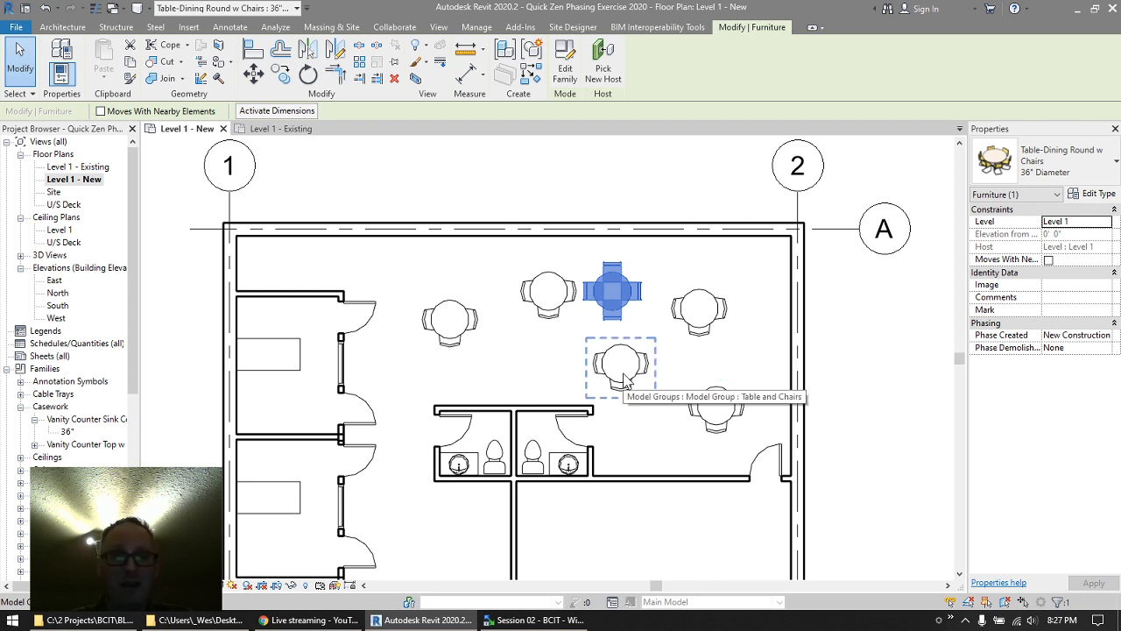
pyautogui.moveTo(281, 302); pyautogui.dragTo(346, 283, button='middle')
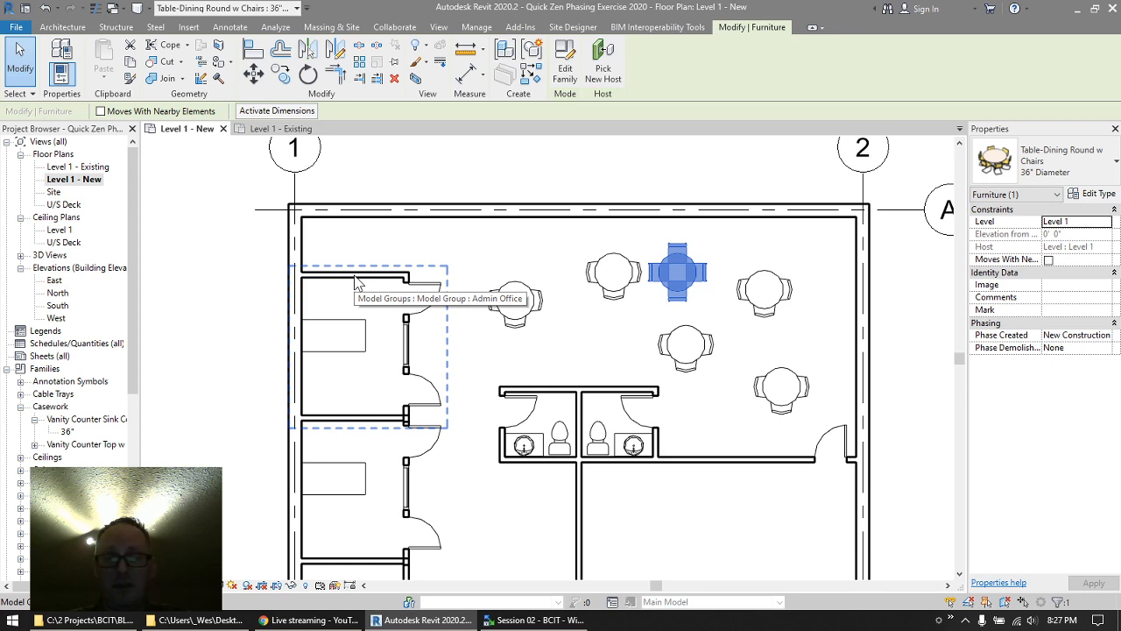
pyautogui.click(571, 325)
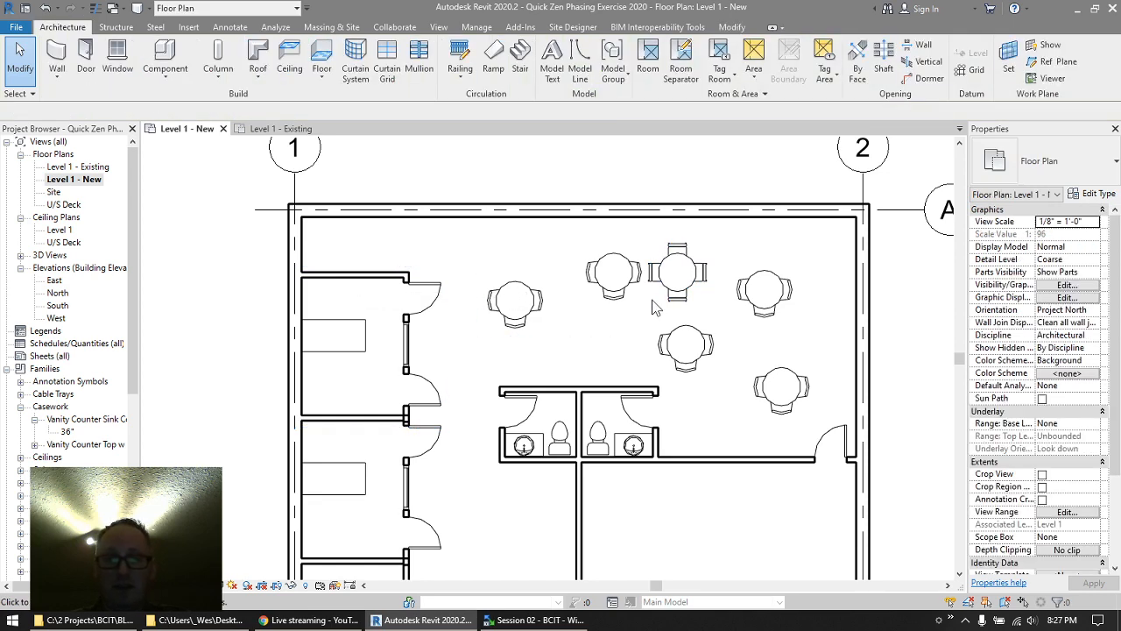
pyautogui.click(685, 293)
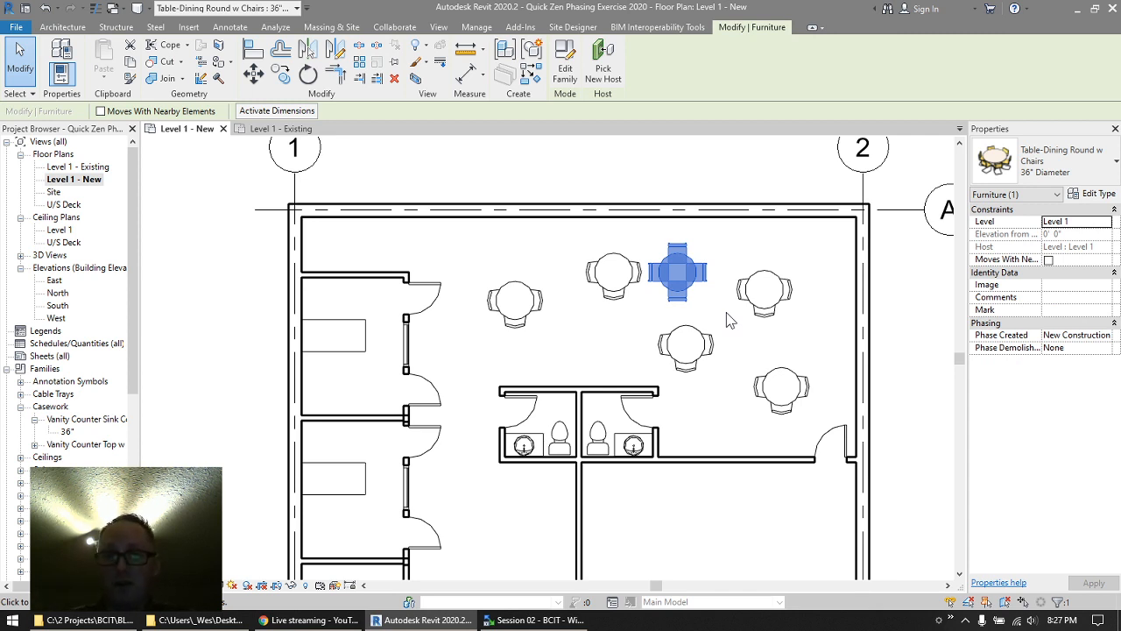
pyautogui.click(517, 303)
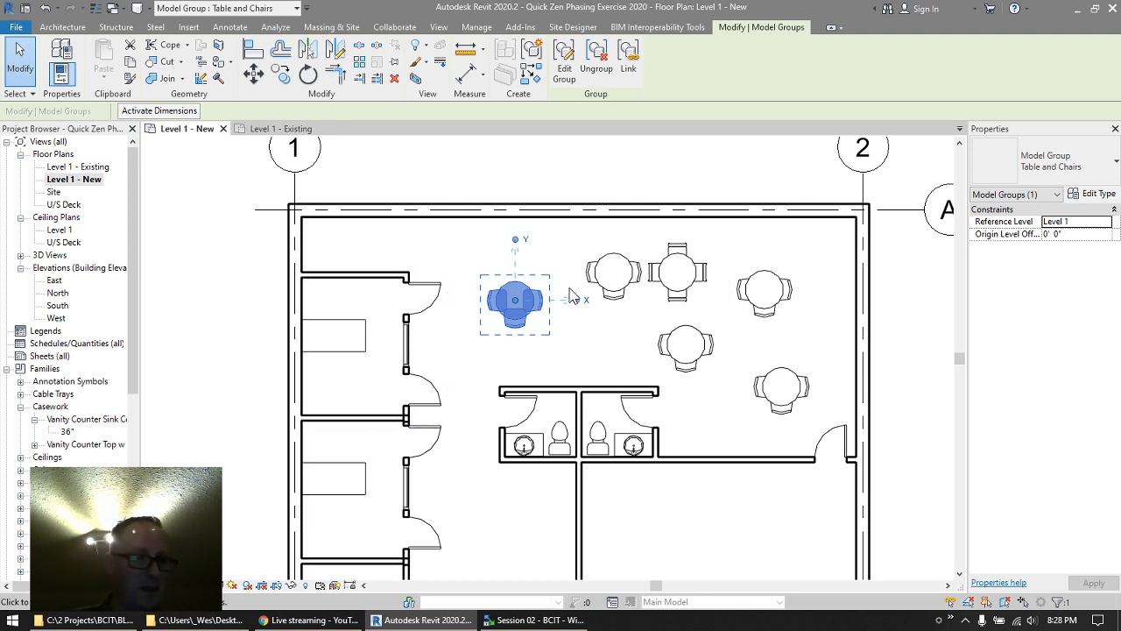
pyautogui.click(460, 173)
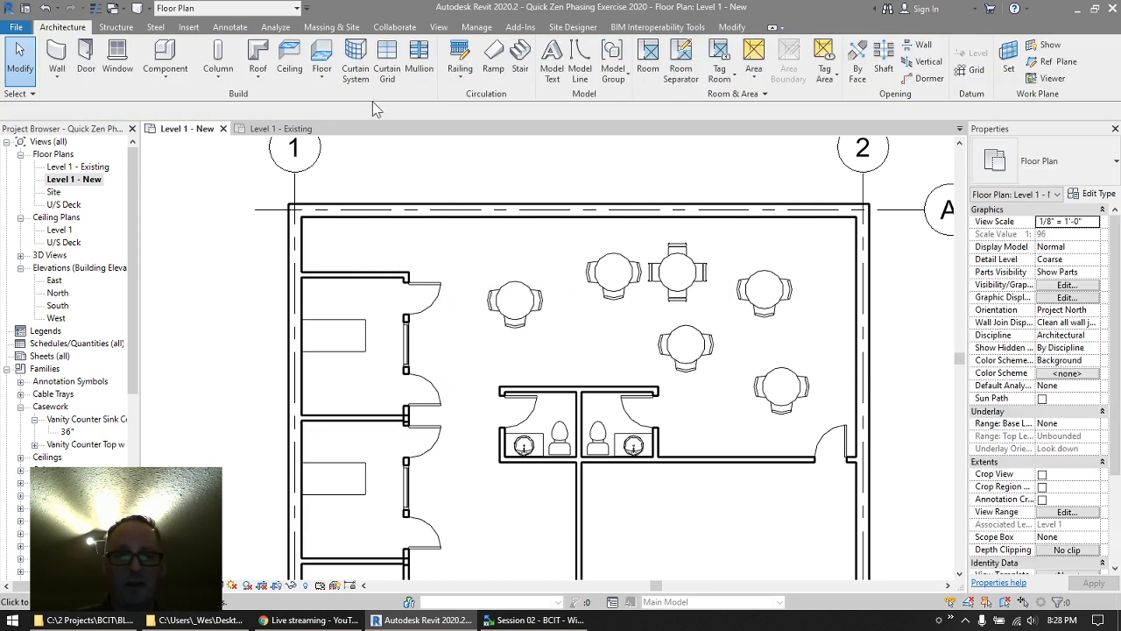
# - Undo the furniture, model groups and office walls and doors, back to the plan with only the washrooms and their adjoining partitions inside the outer walls
pyautogui.click(57, 9)
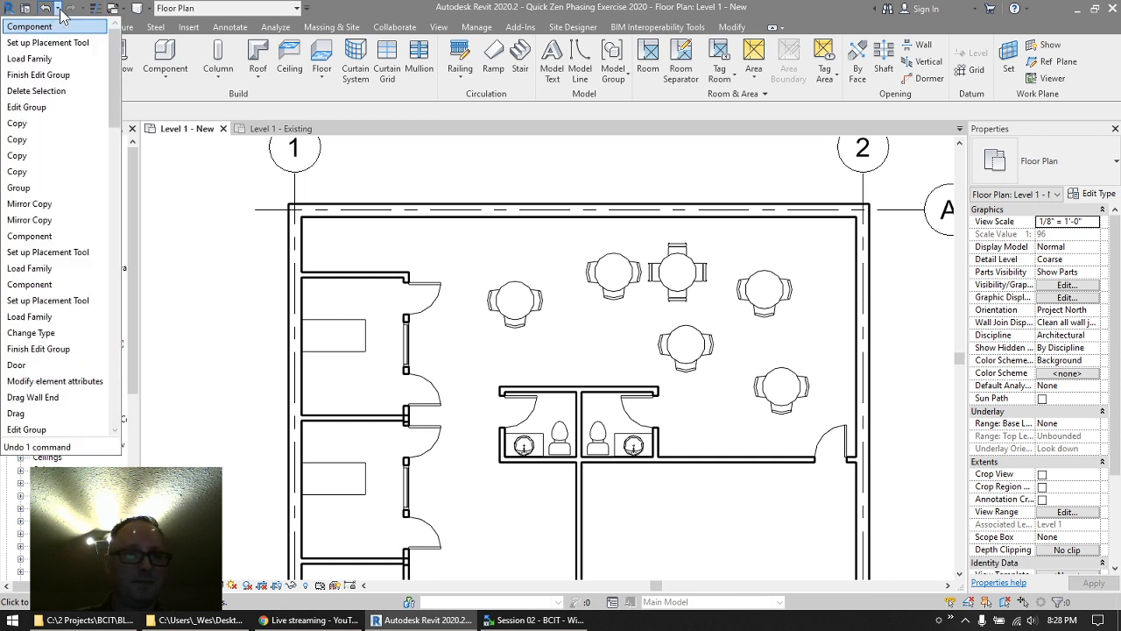
pyautogui.click(61, 230)
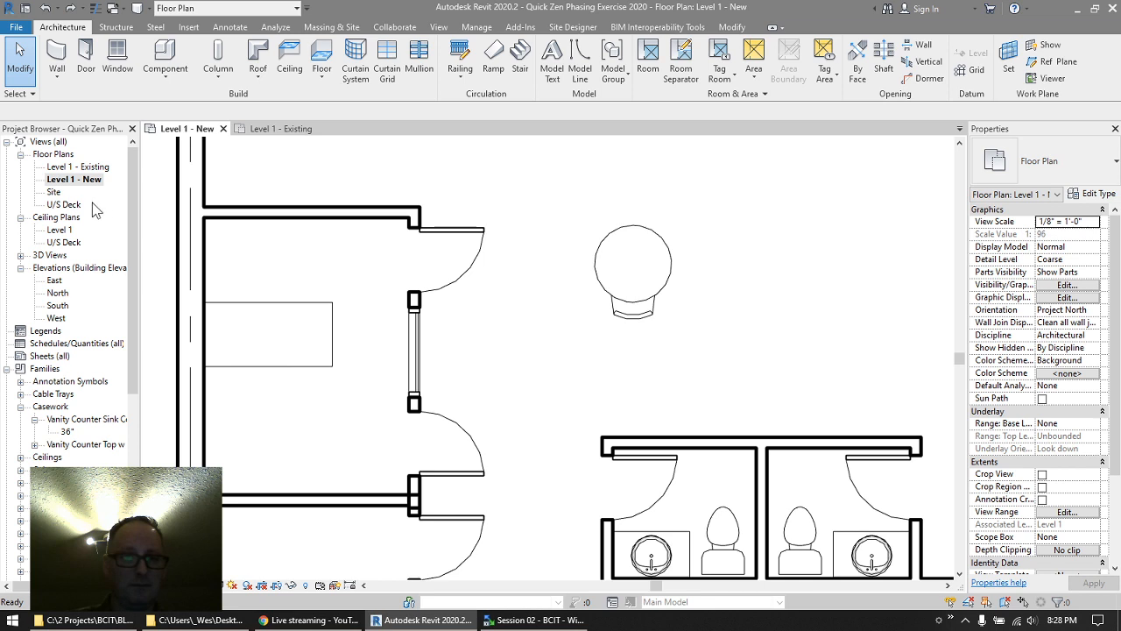
pyautogui.click(57, 8)
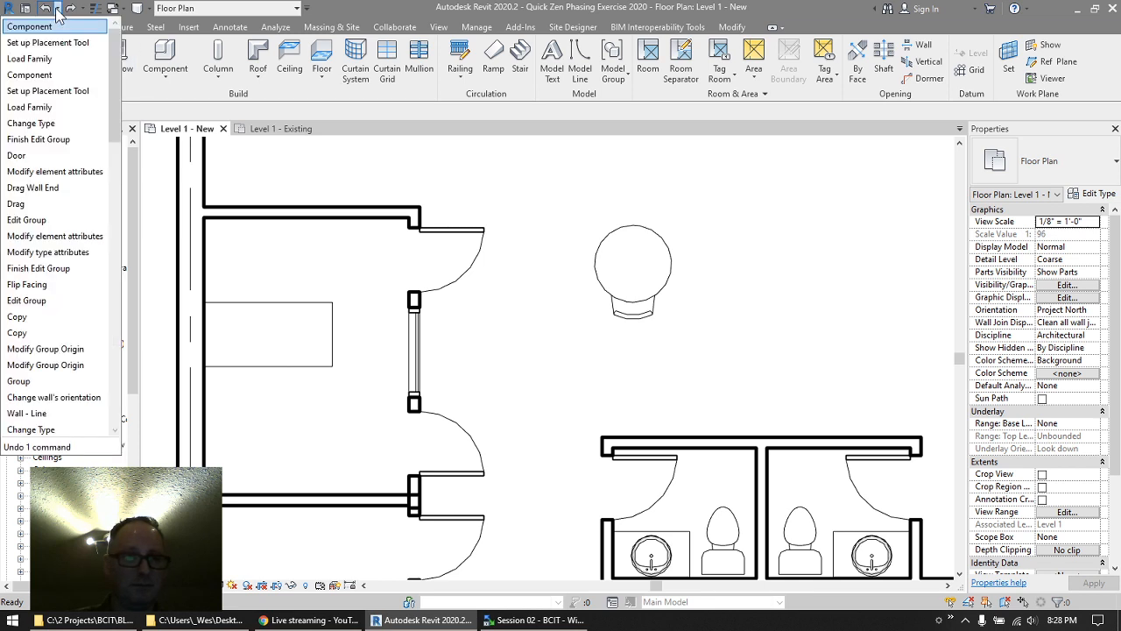
pyautogui.click(49, 417)
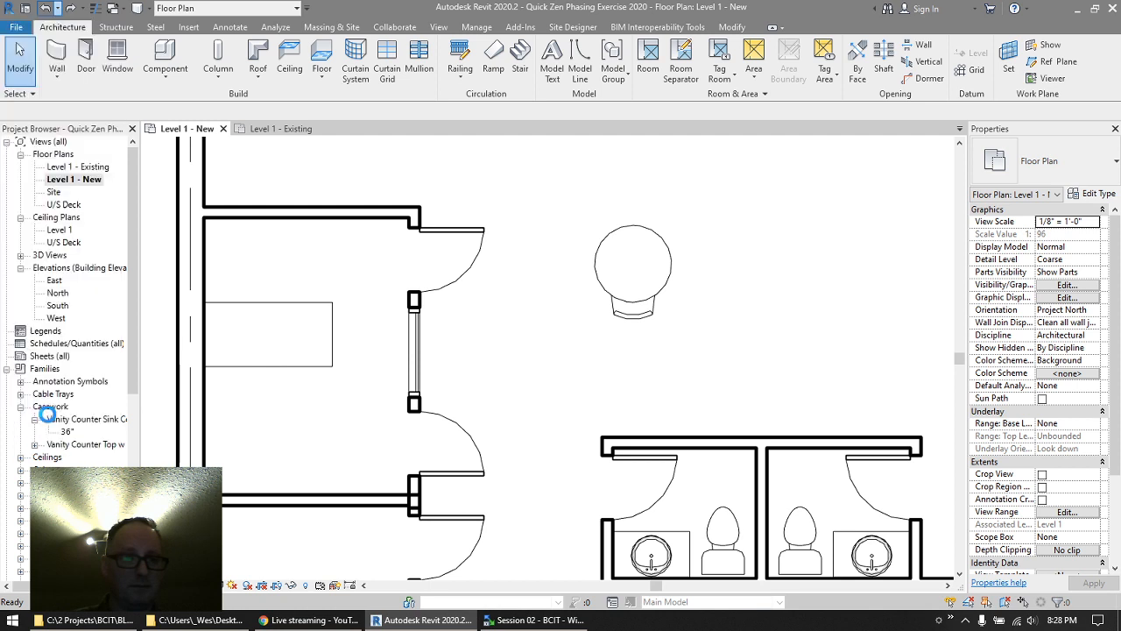
pyautogui.click(57, 9)
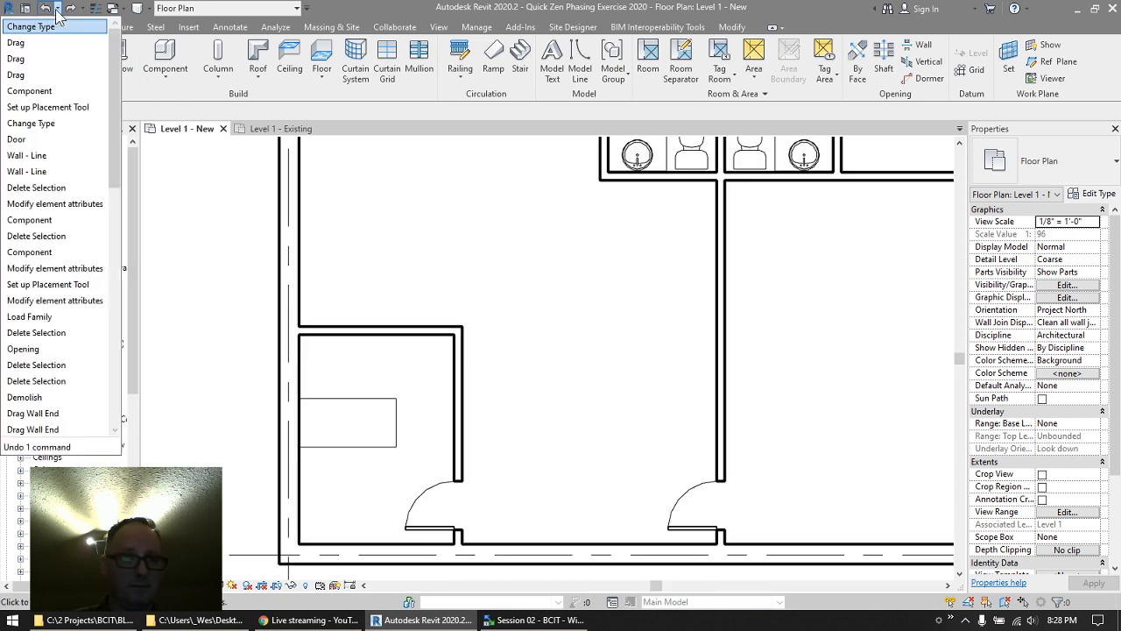
pyautogui.click(58, 171)
pyautogui.scroll(-5, 459, 306)
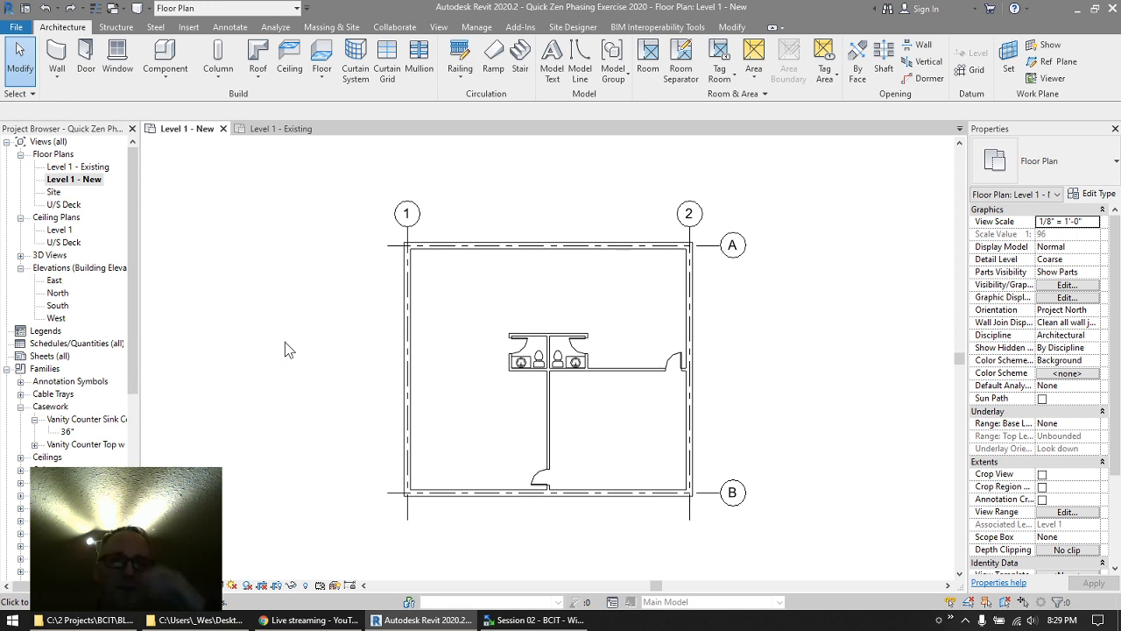
# - Open the Design Options settings and create a new option set
pyautogui.click(476, 29)
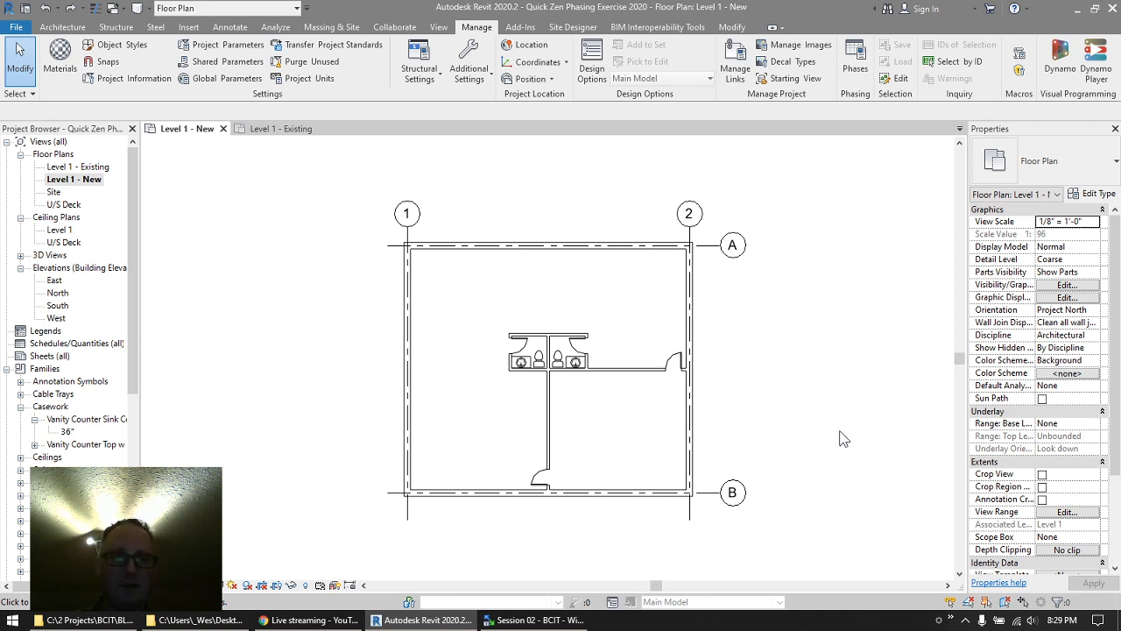
pyautogui.click(592, 72)
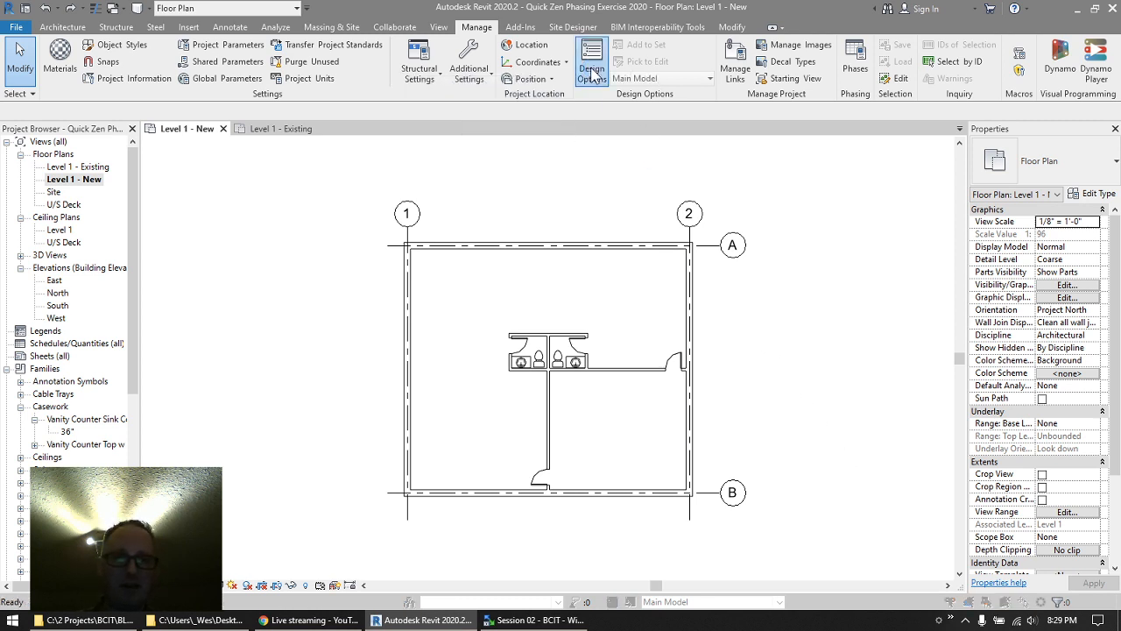
pyautogui.click(652, 366)
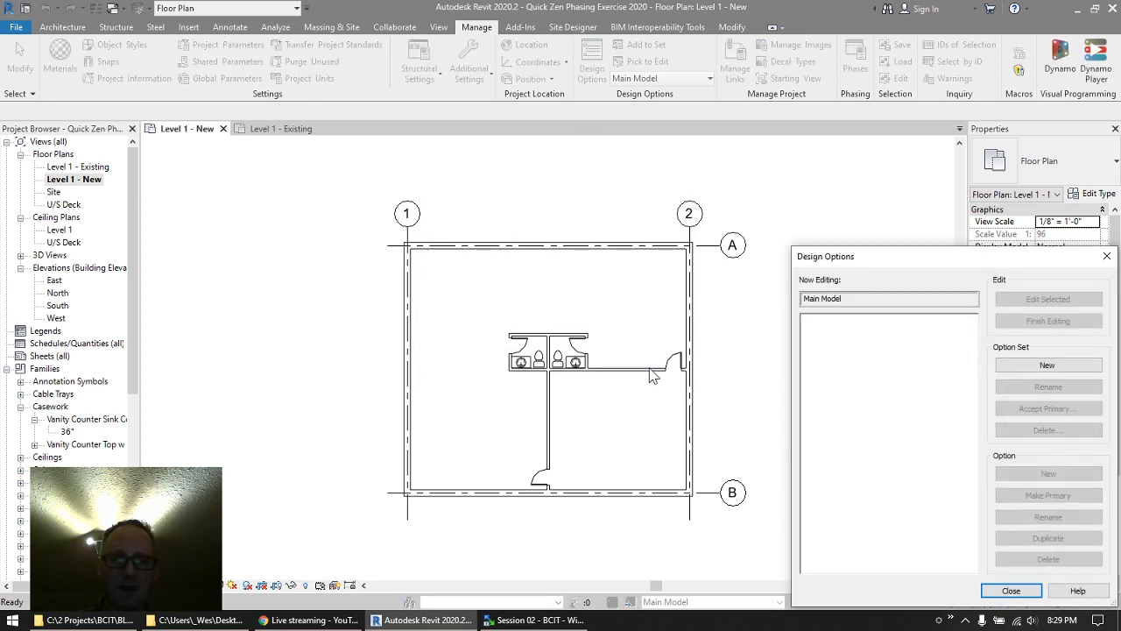
pyautogui.moveTo(916, 258); pyautogui.dragTo(630, 180)
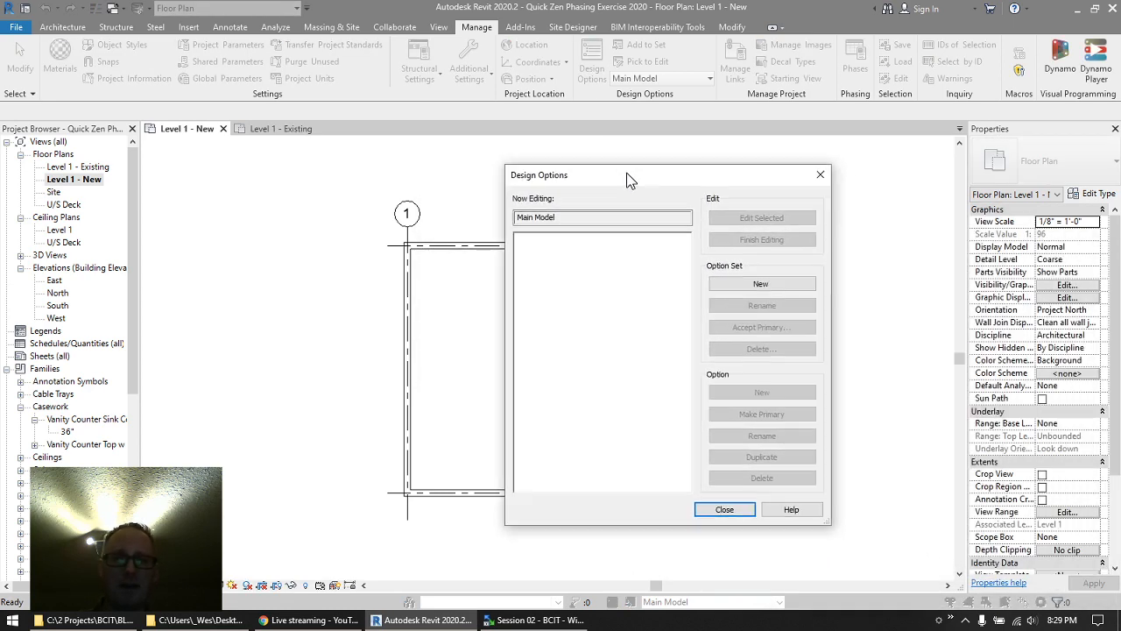
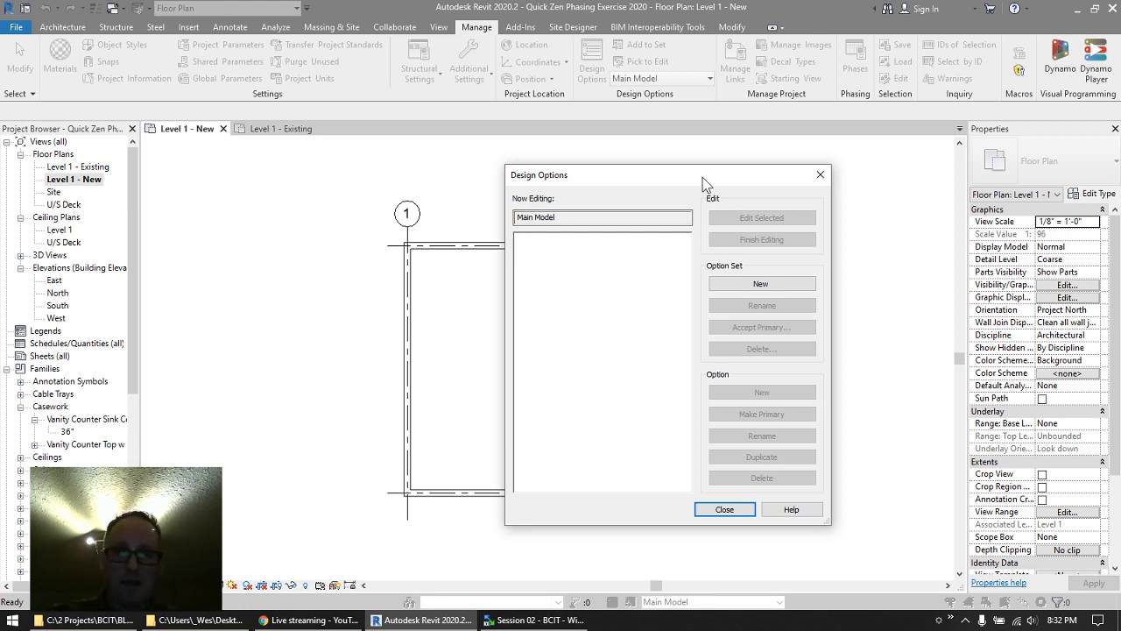
pyautogui.moveTo(708, 175); pyautogui.dragTo(633, 163)
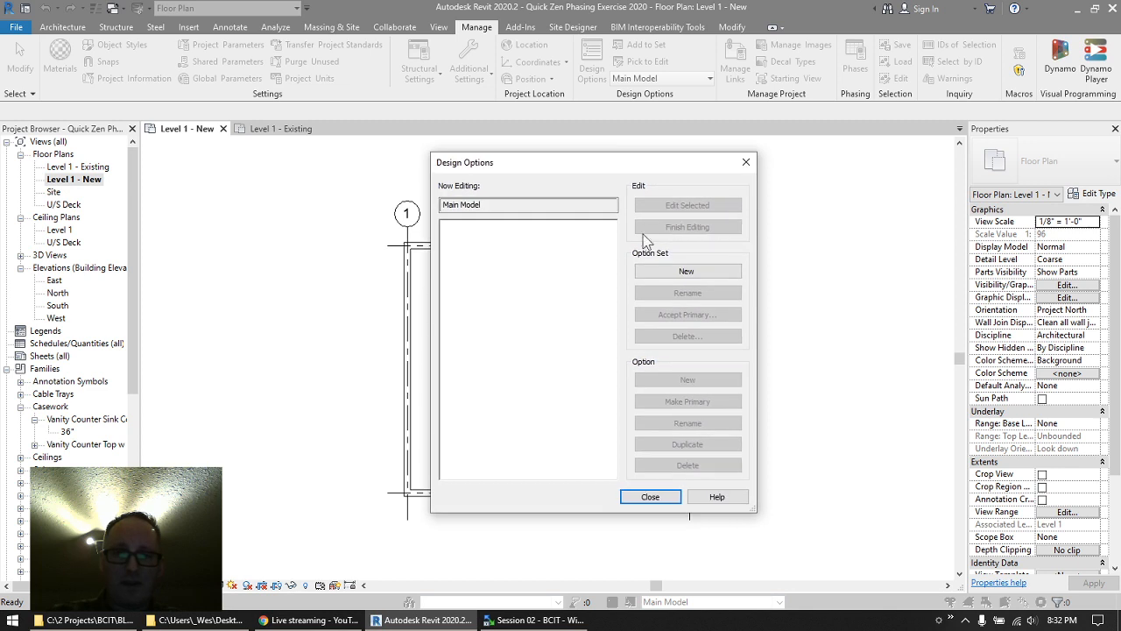
pyautogui.click(696, 275)
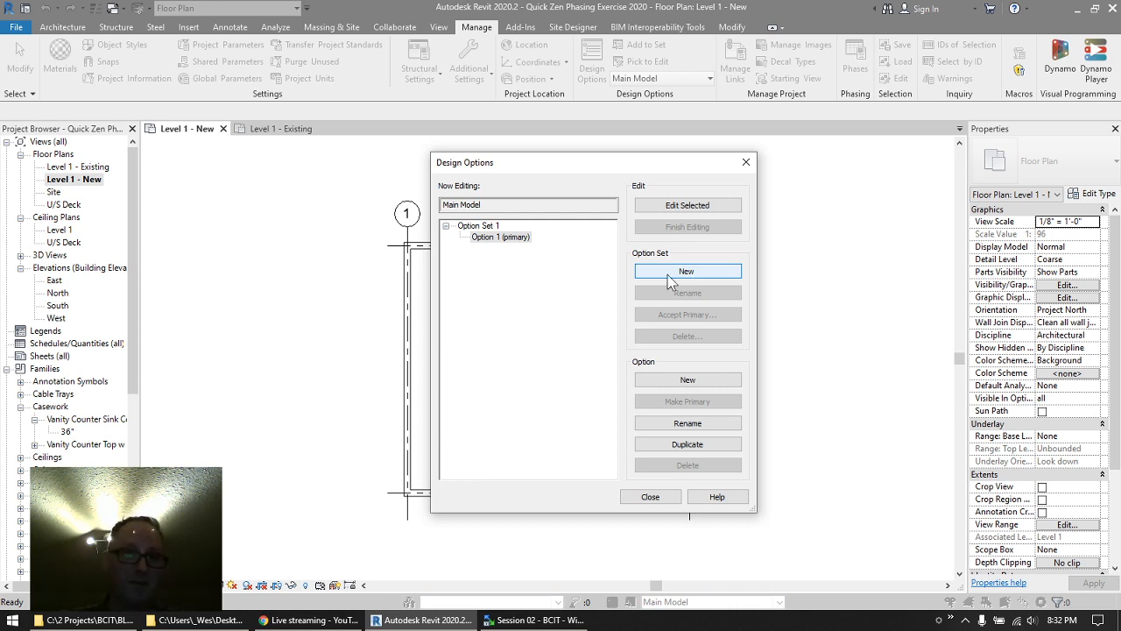
# - Rename the new design option set as Kitchen Plans
pyautogui.click(479, 233)
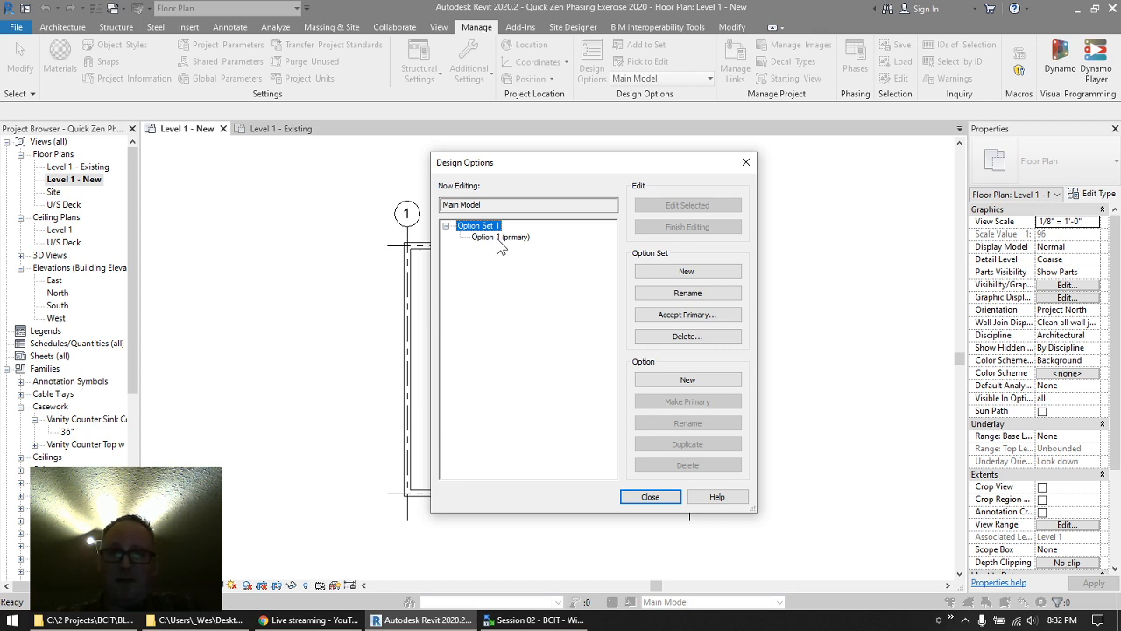
pyautogui.click(496, 237)
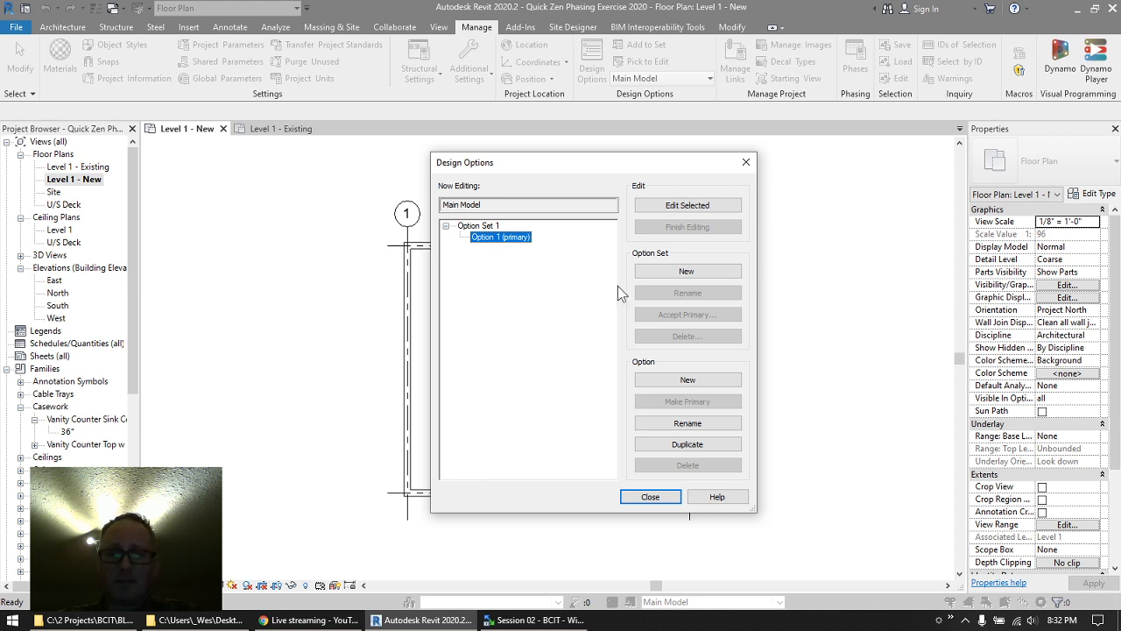
pyautogui.click(480, 226)
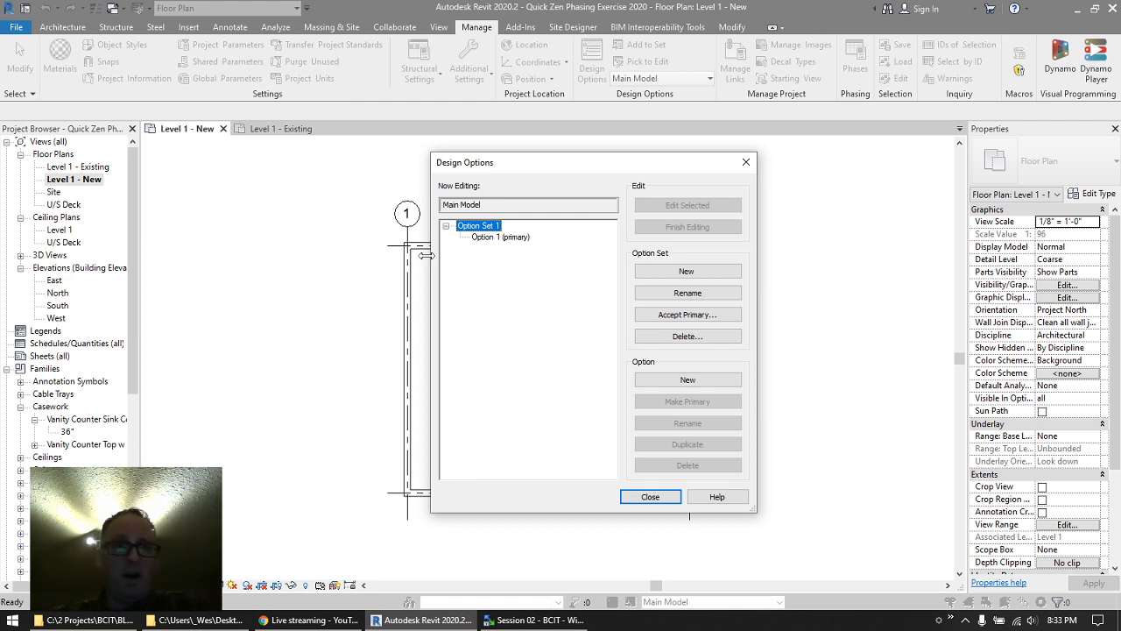
pyautogui.click(702, 295)
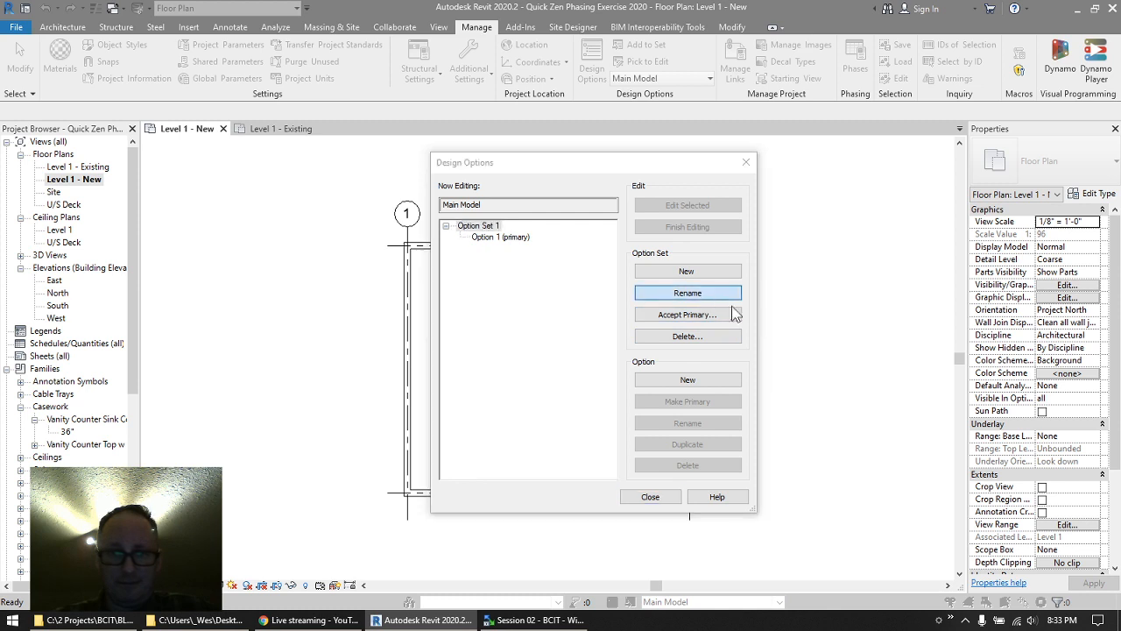
pyautogui.write('Kitch')
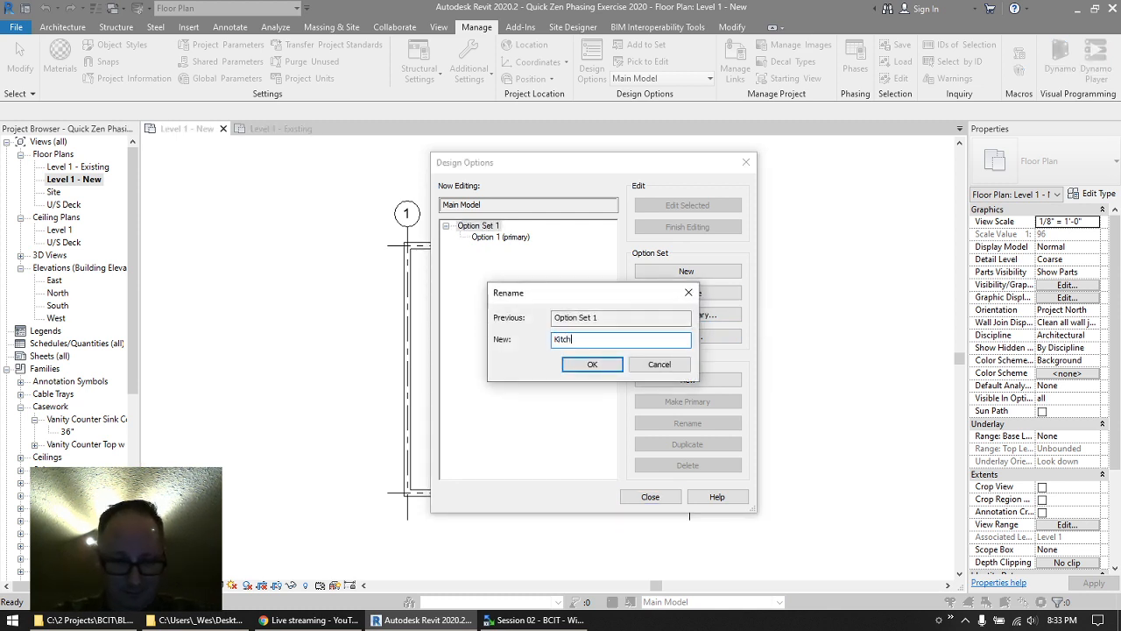
pyautogui.write('en Plans')
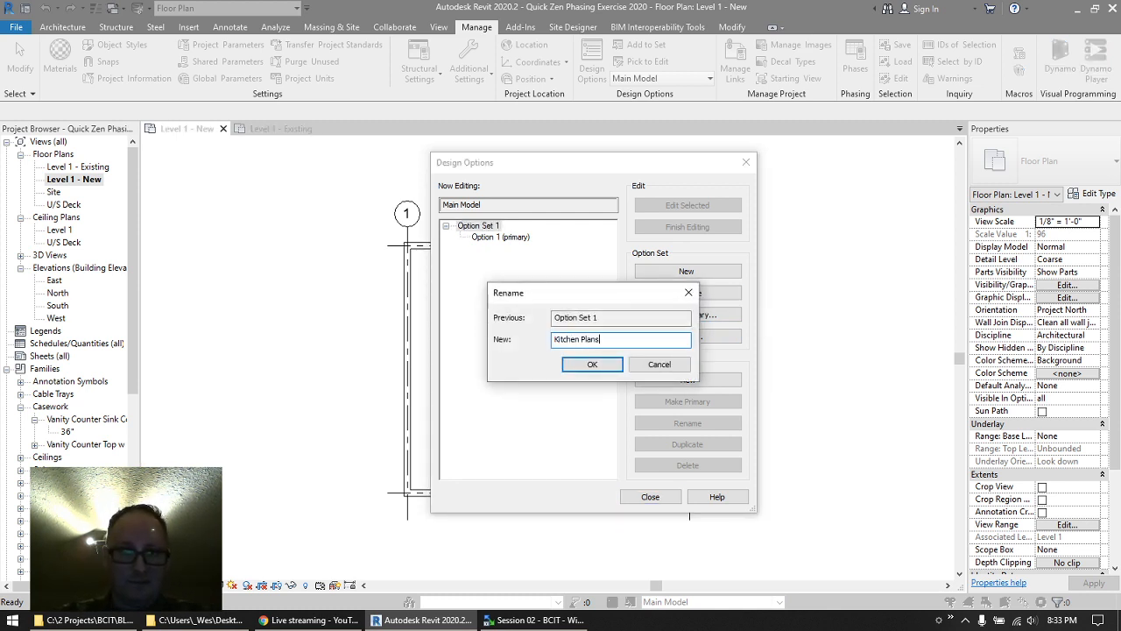
pyautogui.press('Return')
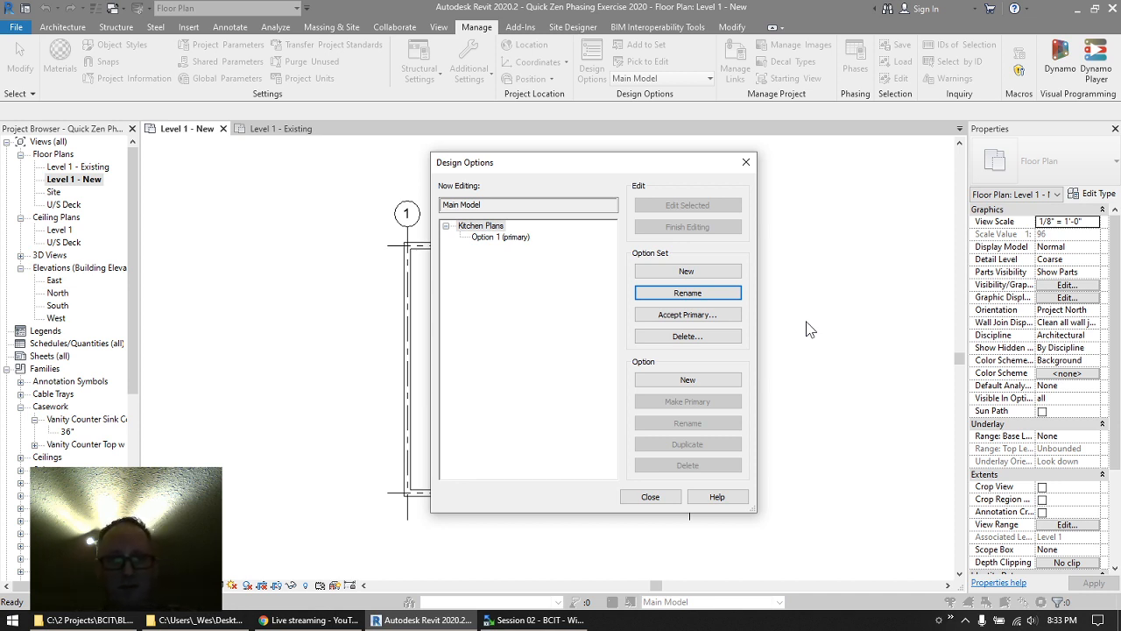
# - Rename the primary option of the Kitchen Plans set as Open w Dirty Kitchen
pyautogui.click(499, 237)
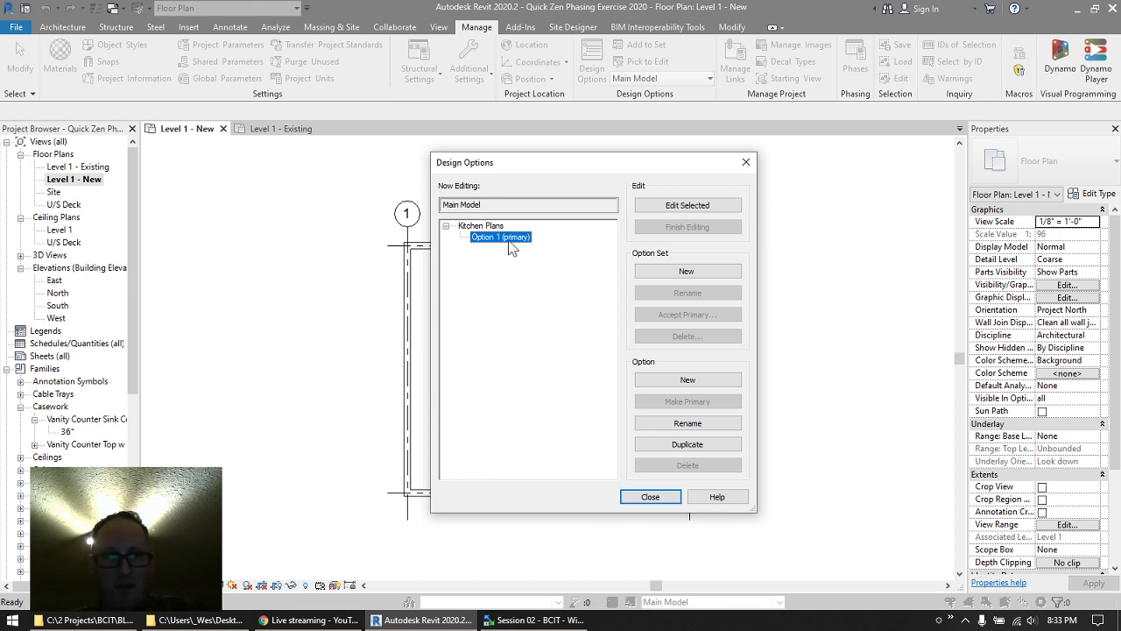
pyautogui.click(697, 424)
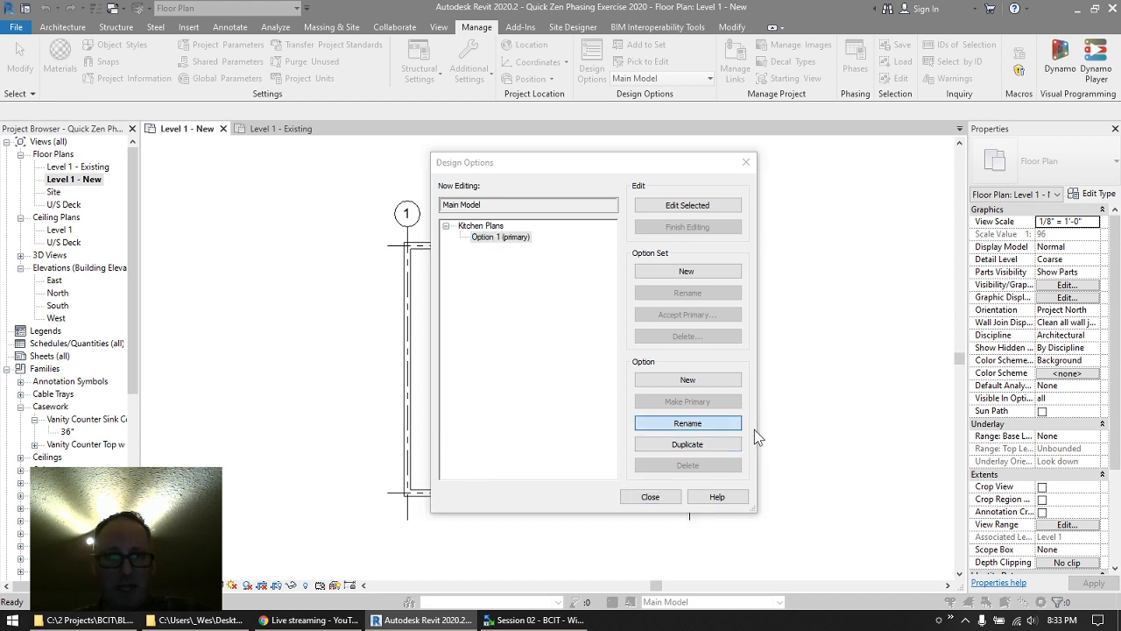
pyautogui.write('Open ')
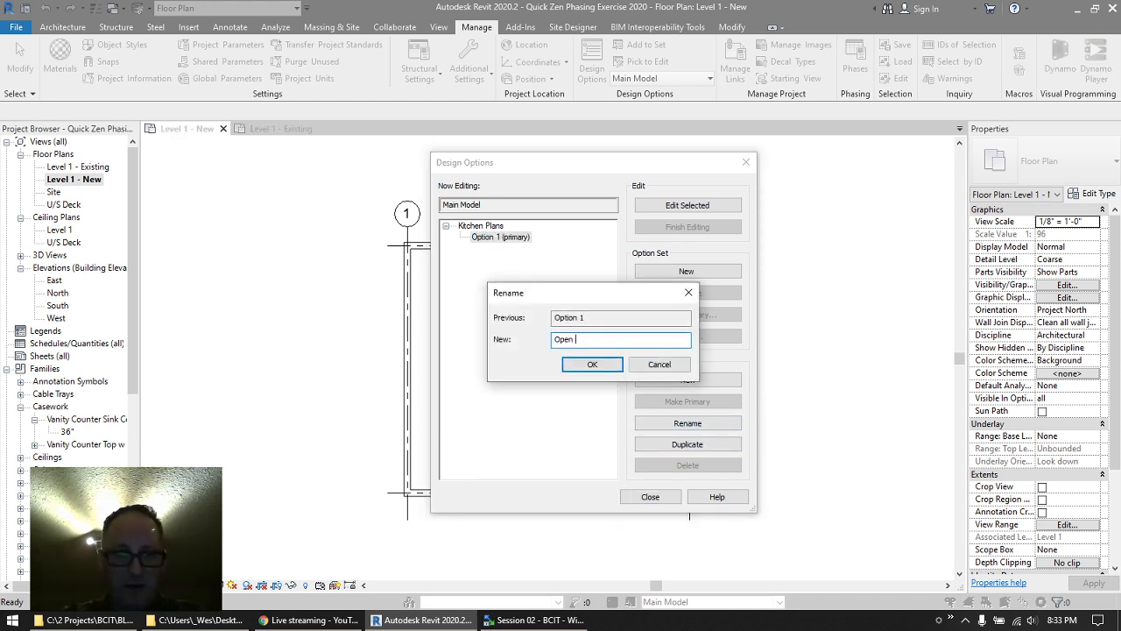
pyautogui.write('w Dirty ')
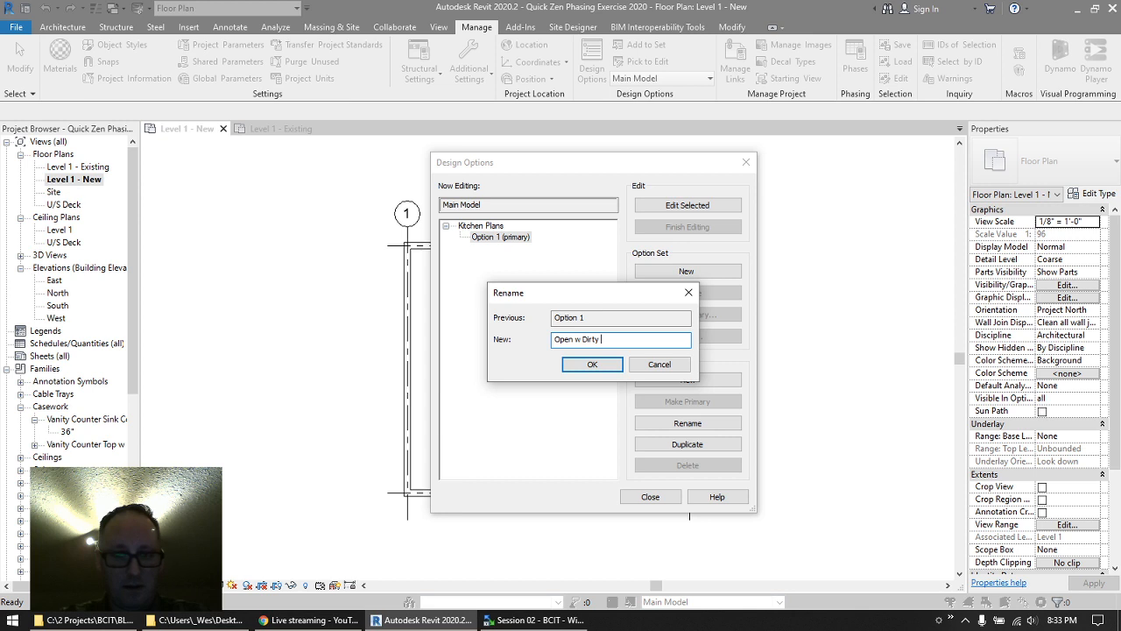
pyautogui.write('Kitche')
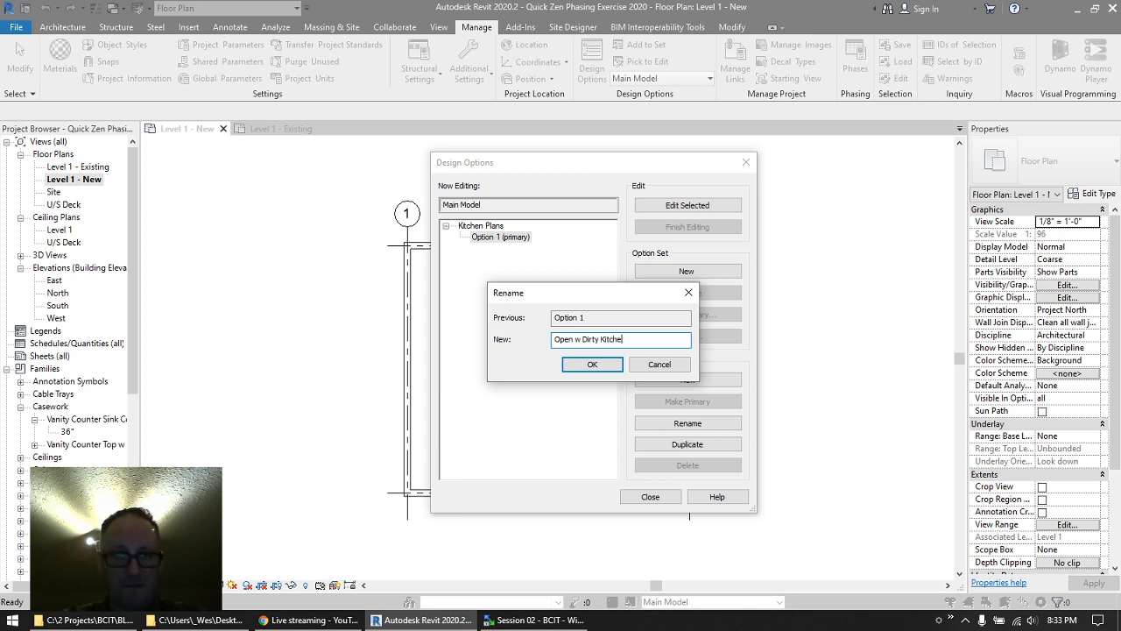
pyautogui.write('n')
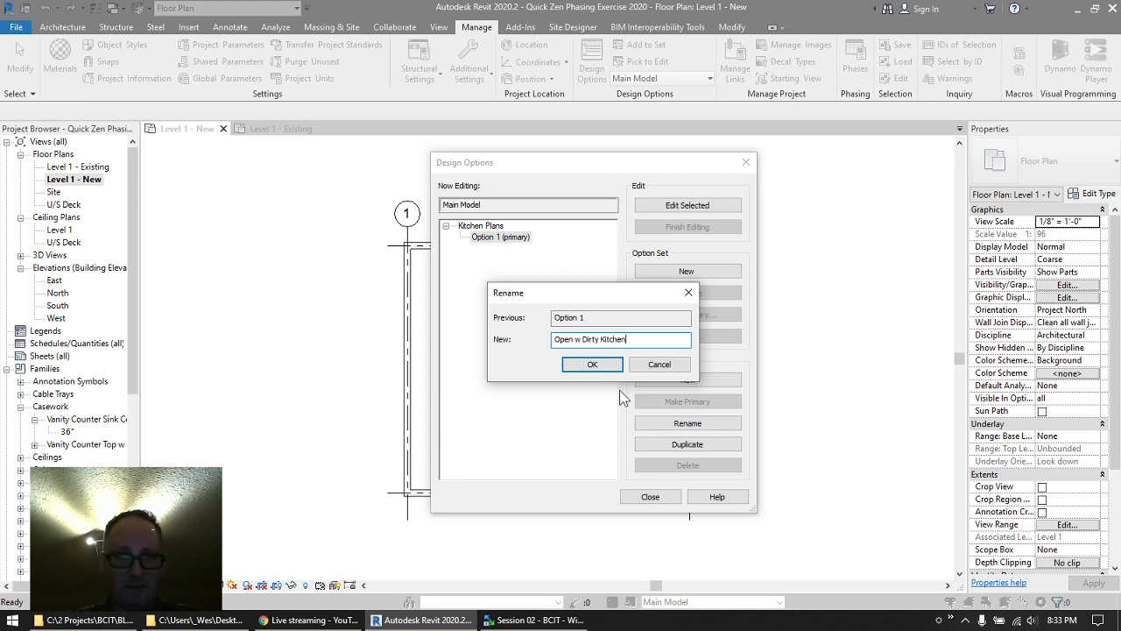
pyautogui.click(592, 366)
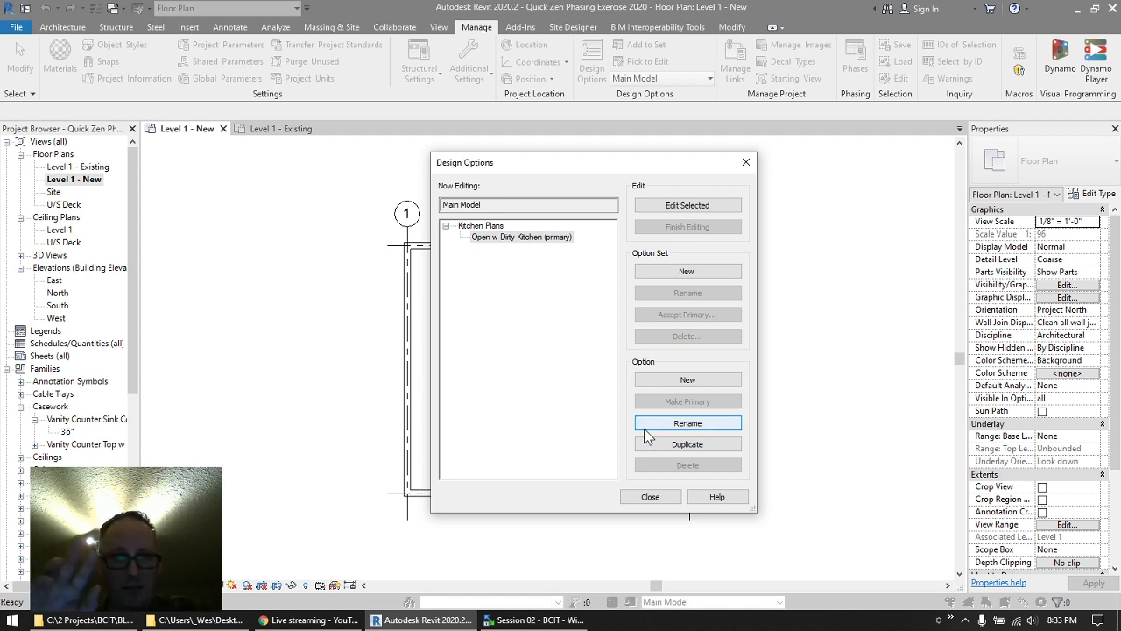
# - Add a second option to the Kitchen Plans set and rename it as Galley Style
pyautogui.click(478, 226)
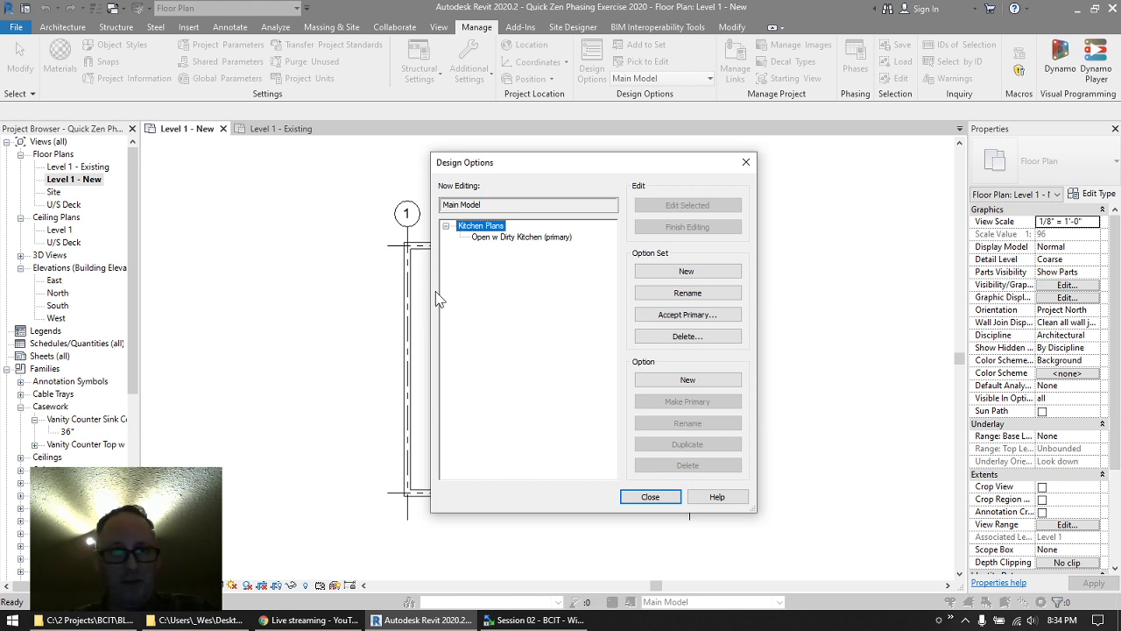
pyautogui.click(728, 383)
pyautogui.click(711, 425)
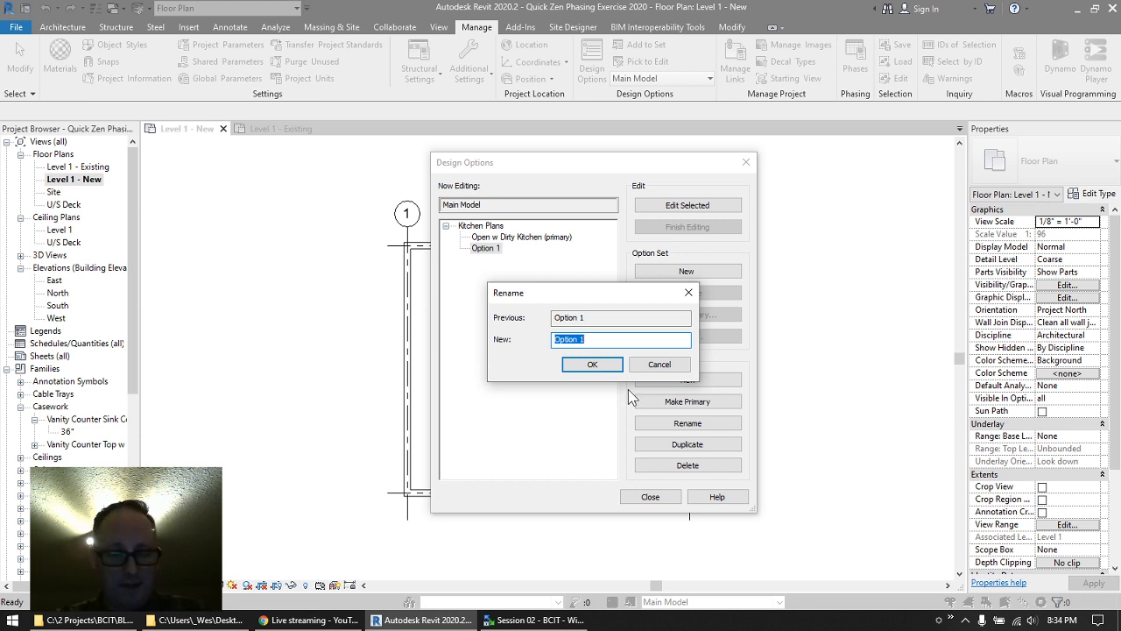
pyautogui.write('Galley ')
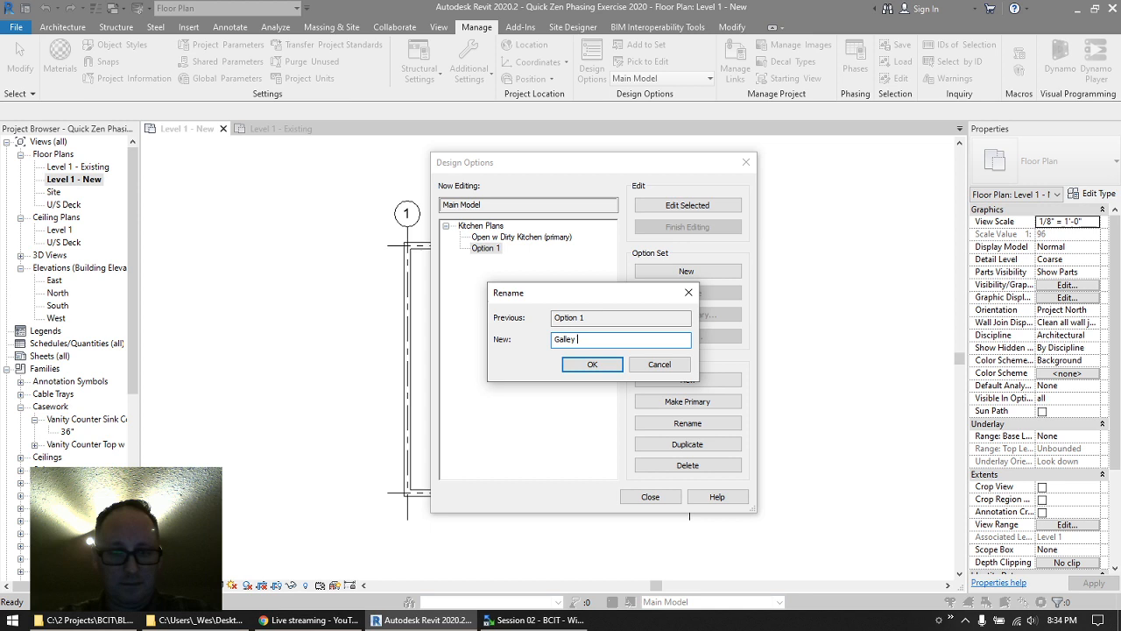
pyautogui.write('Style')
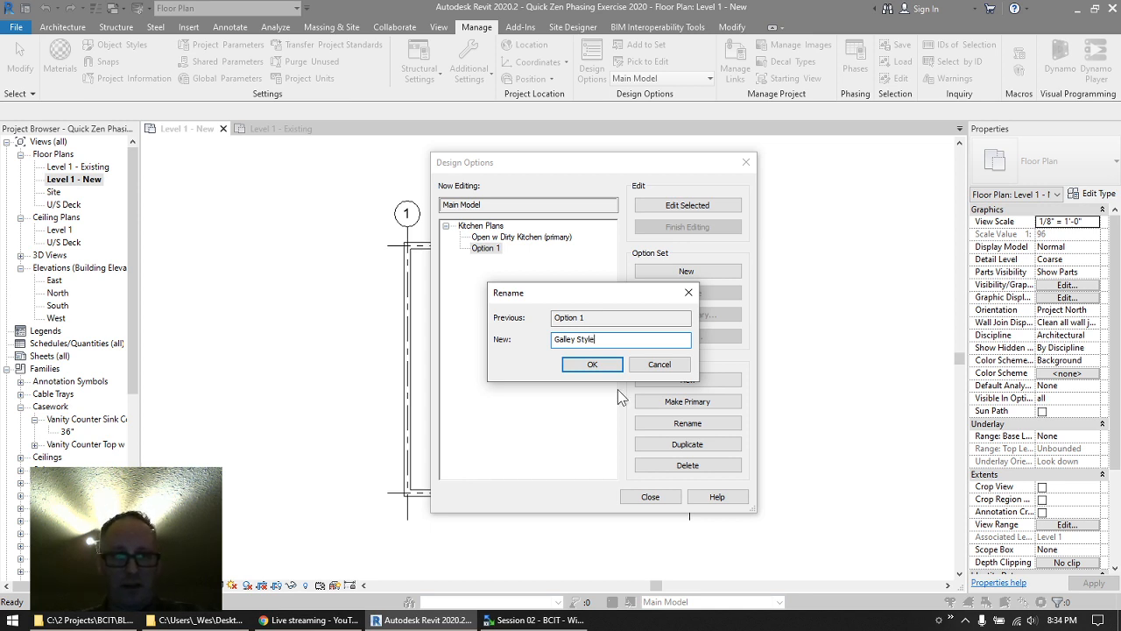
pyautogui.click(585, 364)
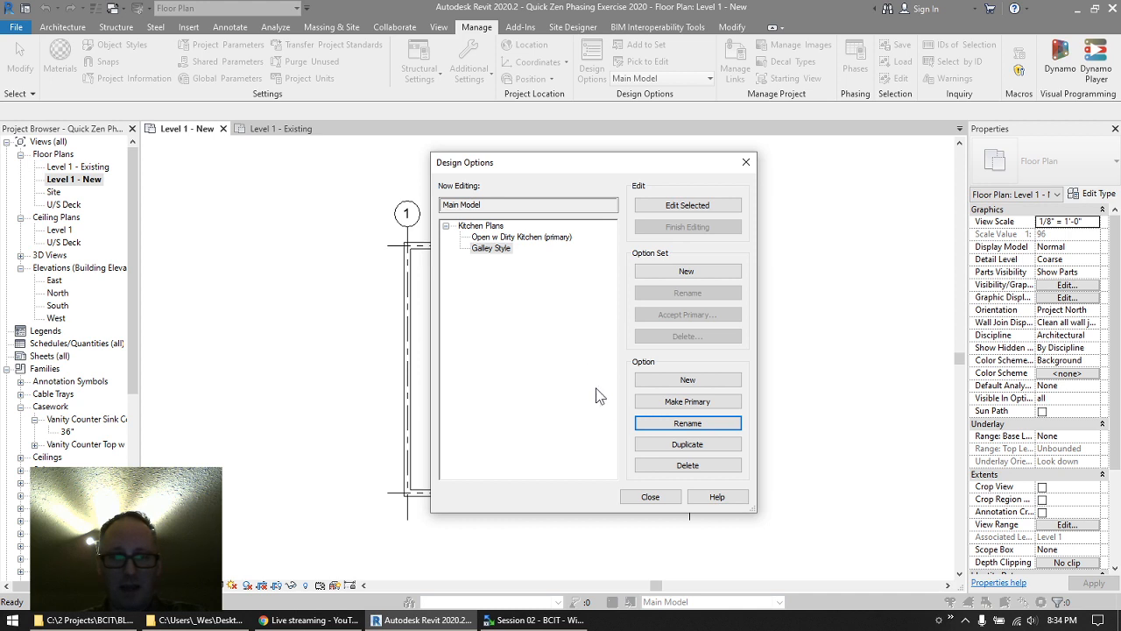
# - Add a third option to the Kitchen Plans set and rename it as L-Shaped
pyautogui.click(690, 383)
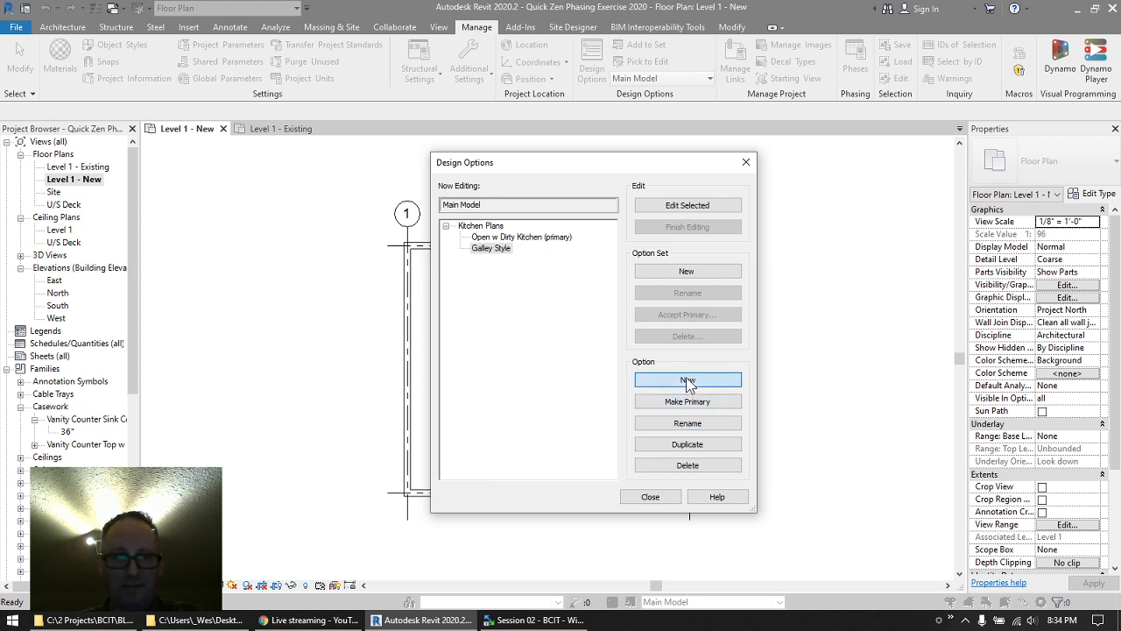
pyautogui.click(720, 424)
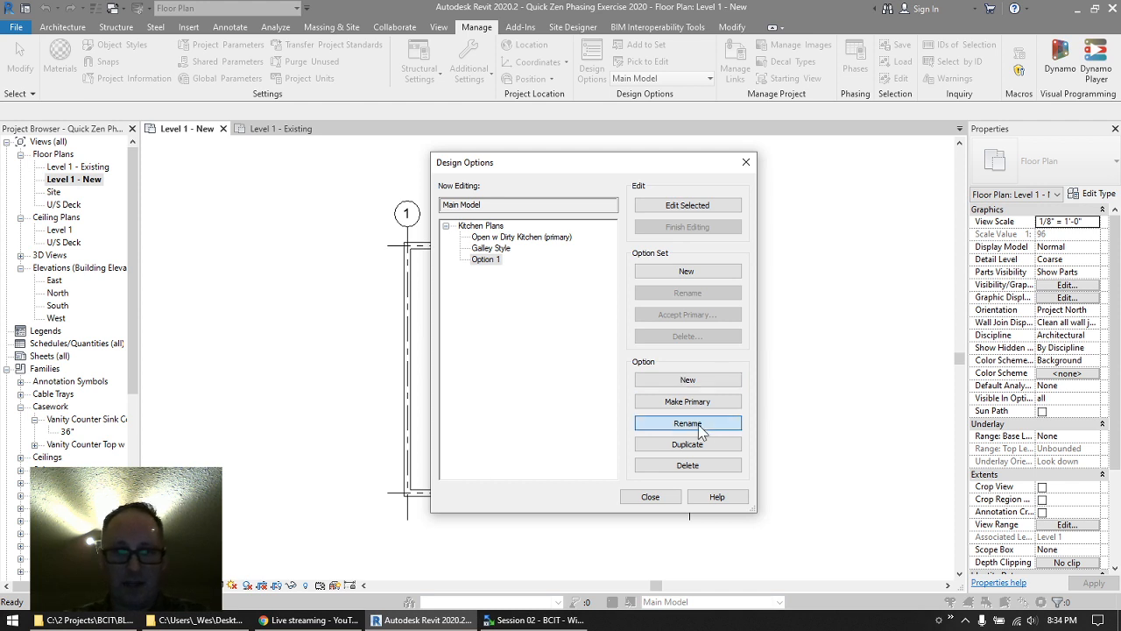
pyautogui.write('L-S')
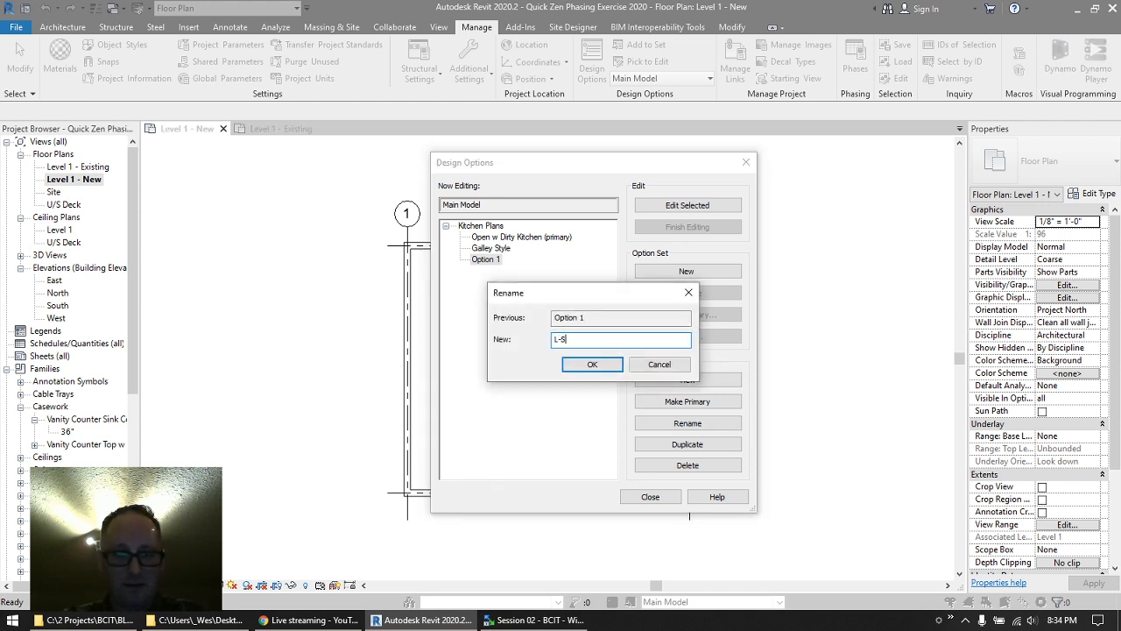
pyautogui.write('haped')
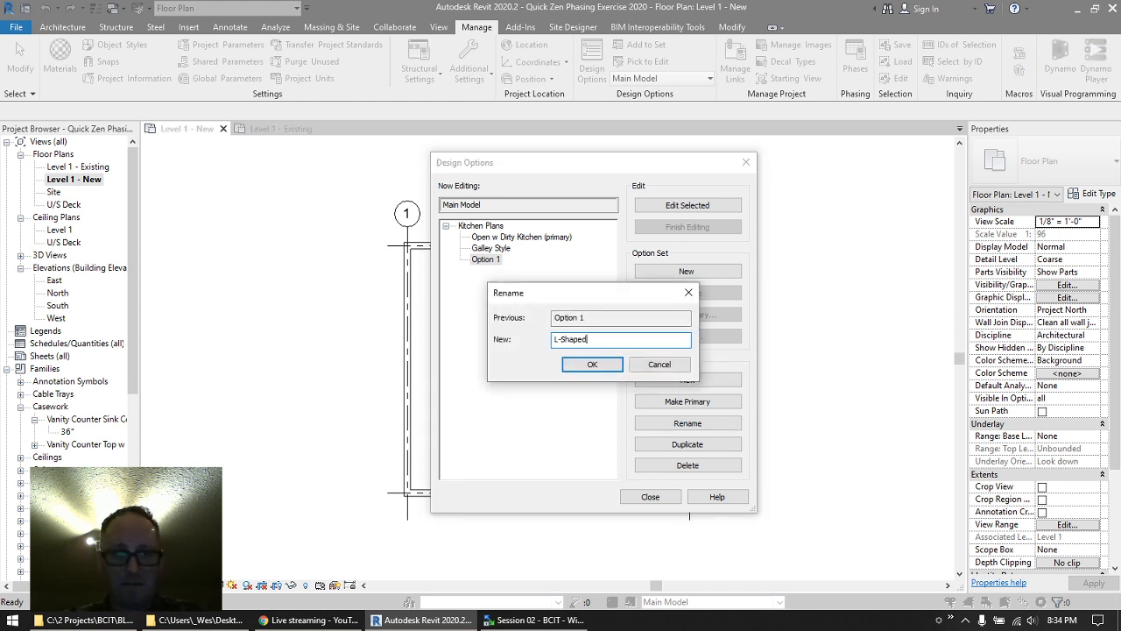
pyautogui.press('Return')
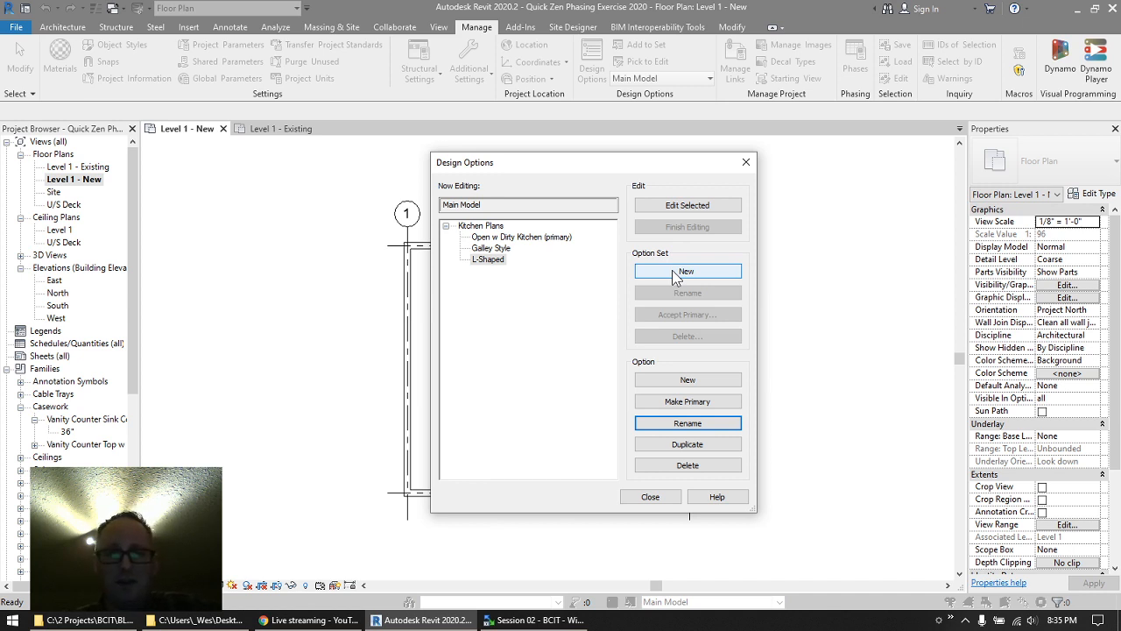
# - Review the three options of the Kitchen Plans set and close the Design Options settings
pyautogui.click(521, 237)
pyautogui.click(493, 249)
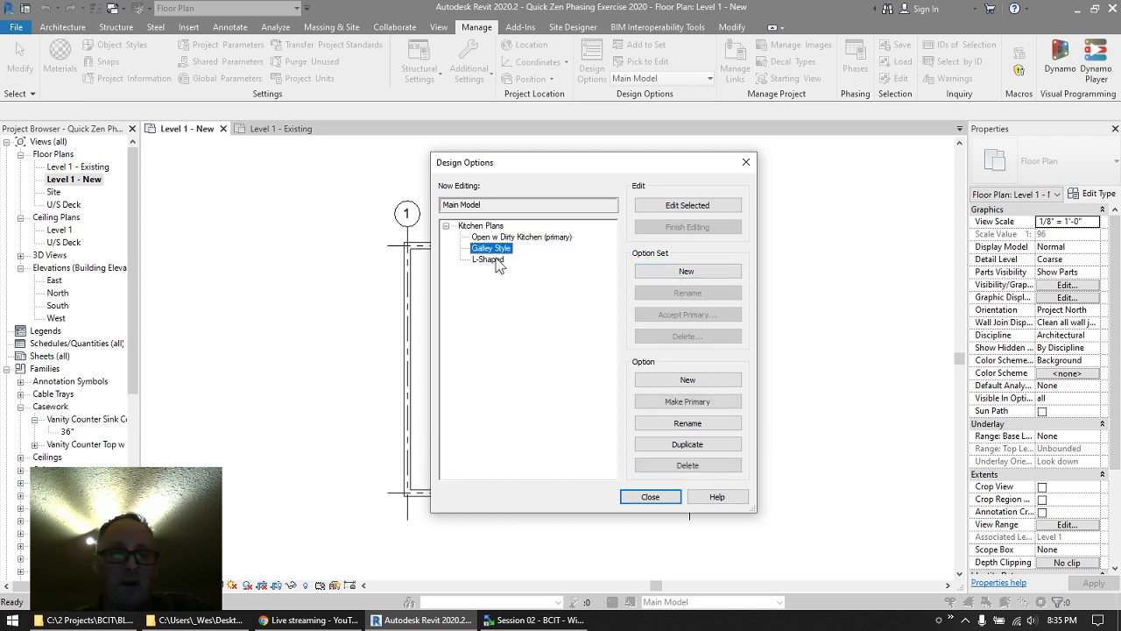
pyautogui.click(489, 259)
pyautogui.click(491, 248)
pyautogui.click(524, 237)
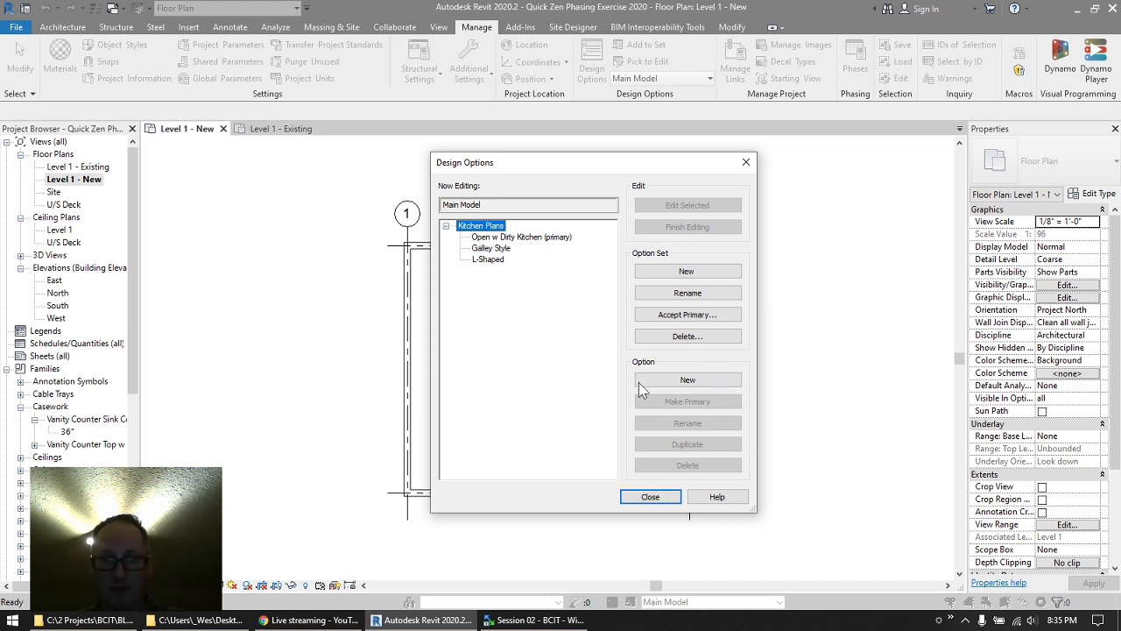
pyautogui.click(650, 496)
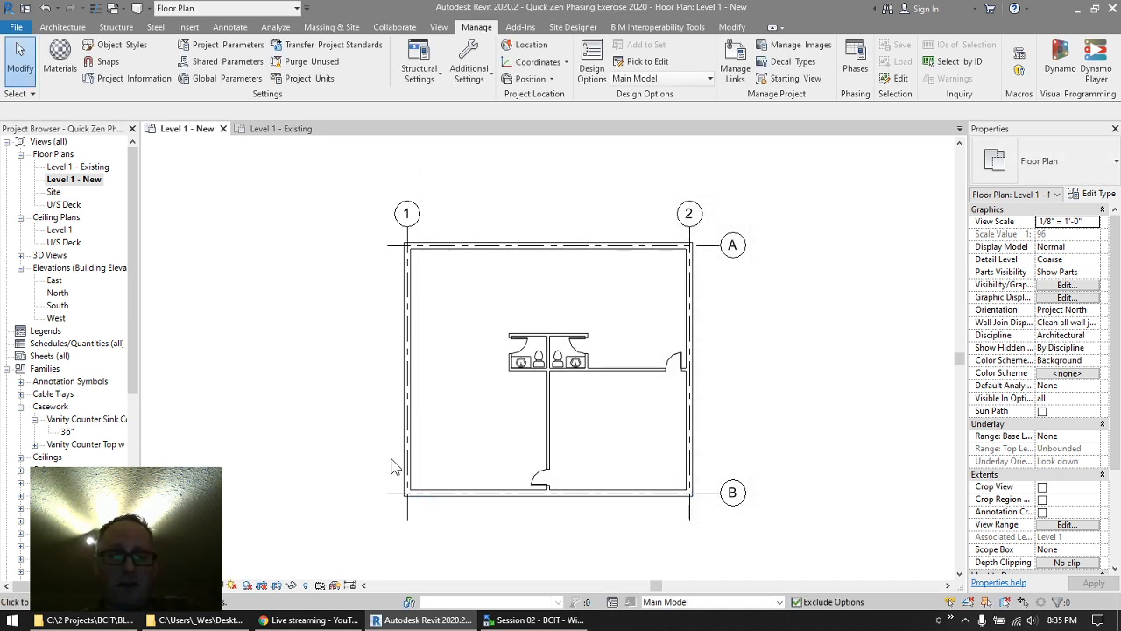
# - In the L-Shaped option, draw a stepped chain of Interior - 5" Partition (2-hr) walls across the corner at grids 1 and B, its long segment about 7'-0"
pyautogui.click(711, 603)
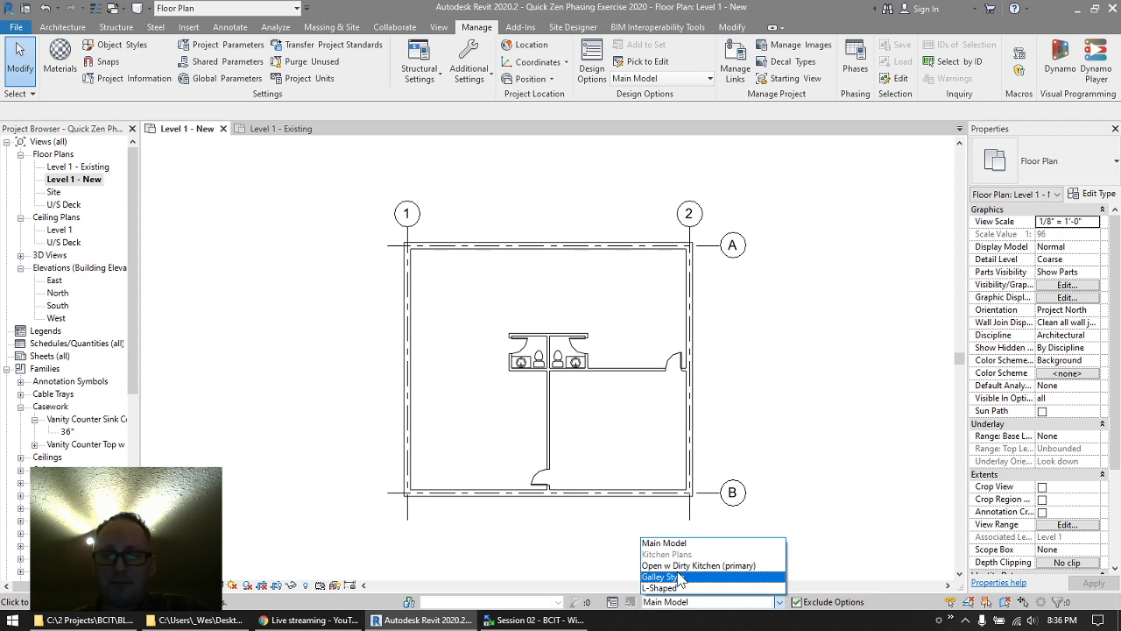
pyautogui.press('Up')
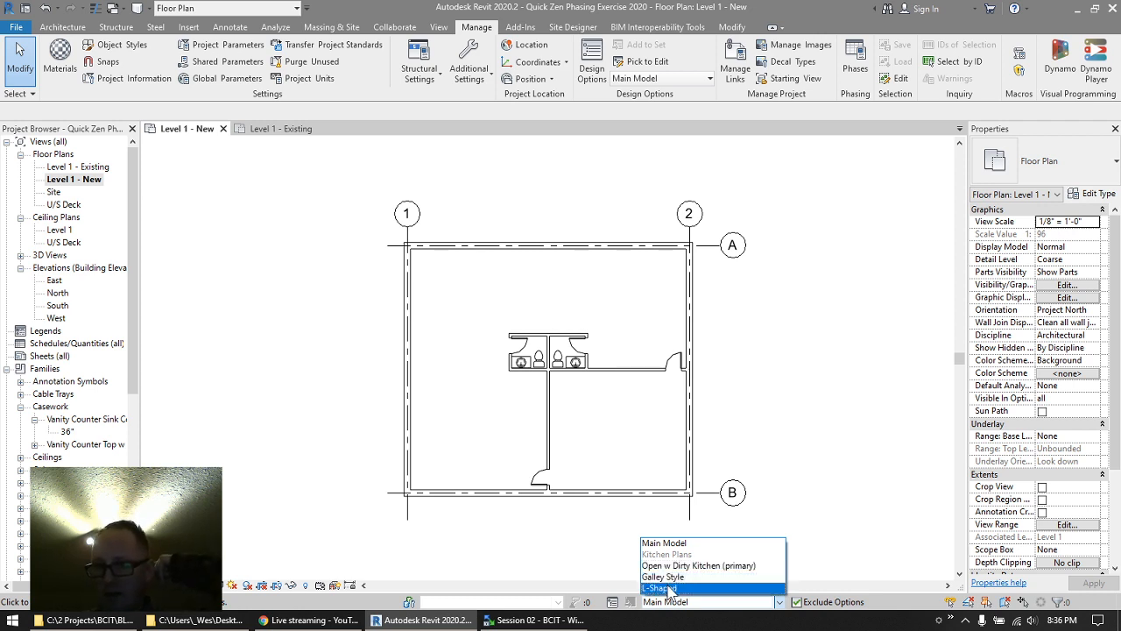
pyautogui.click(670, 589)
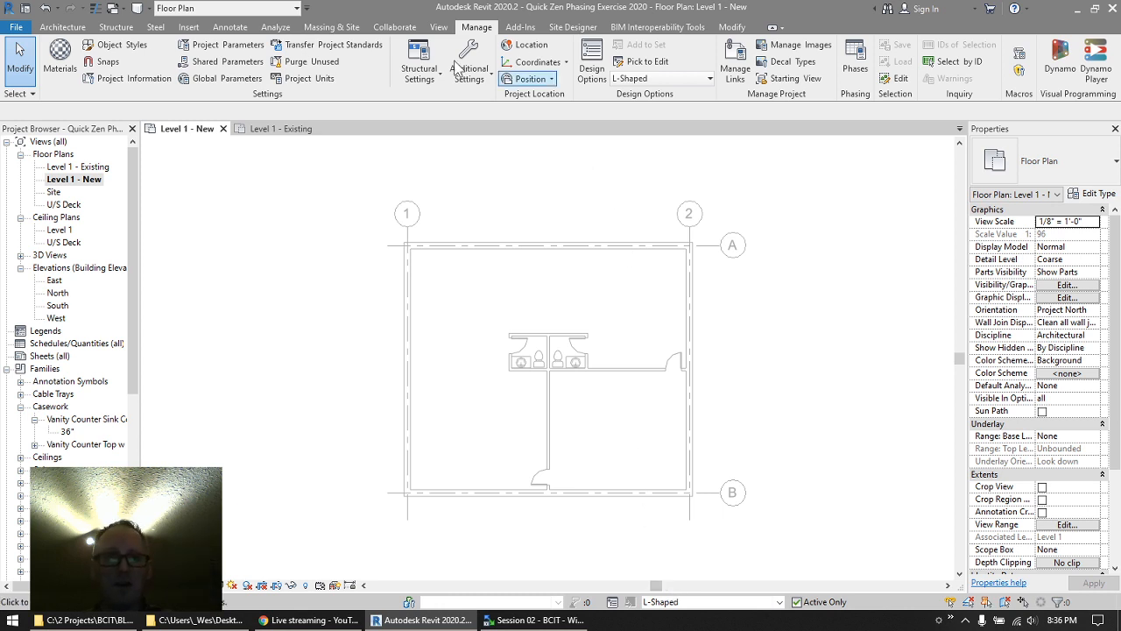
pyautogui.click(62, 27)
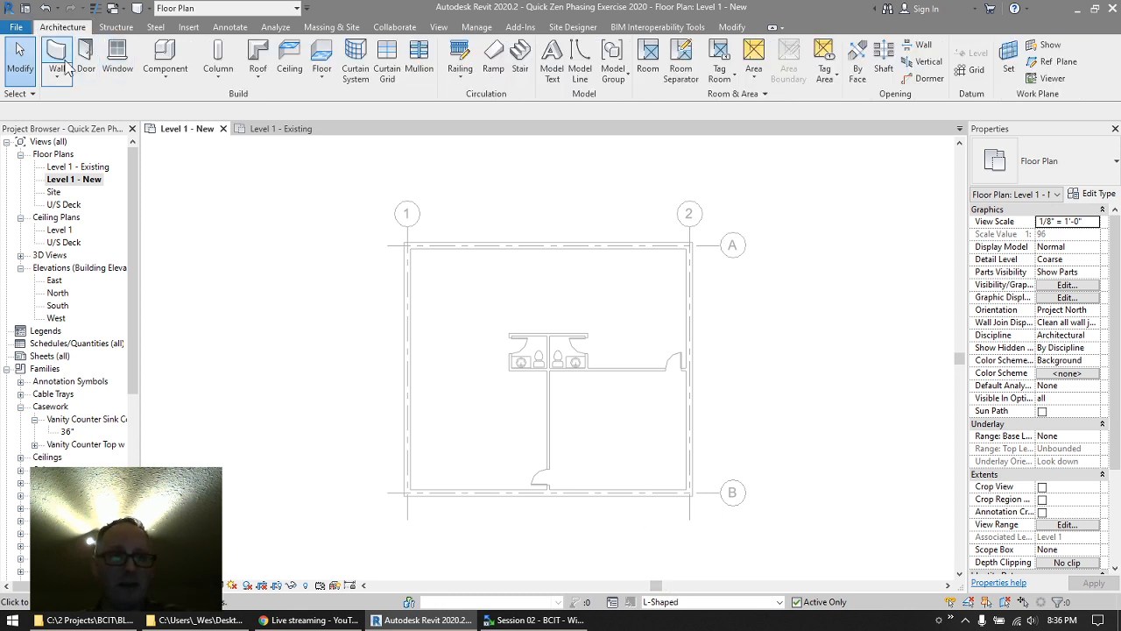
pyautogui.click(61, 54)
pyautogui.scroll(5, 461, 541)
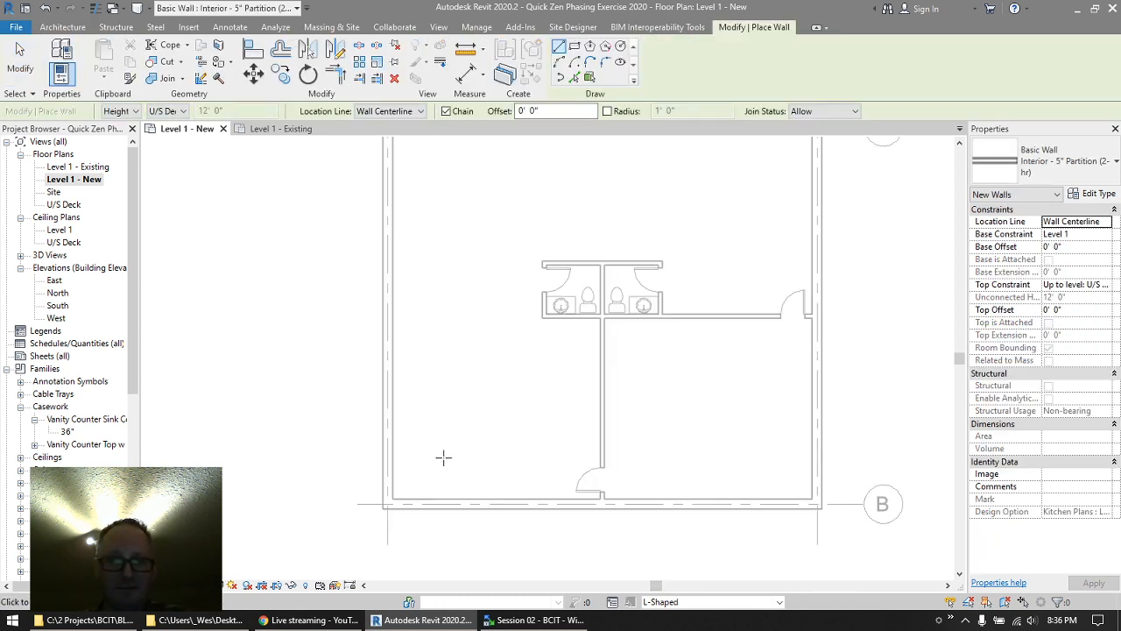
pyautogui.click(470, 511)
pyautogui.click(473, 480)
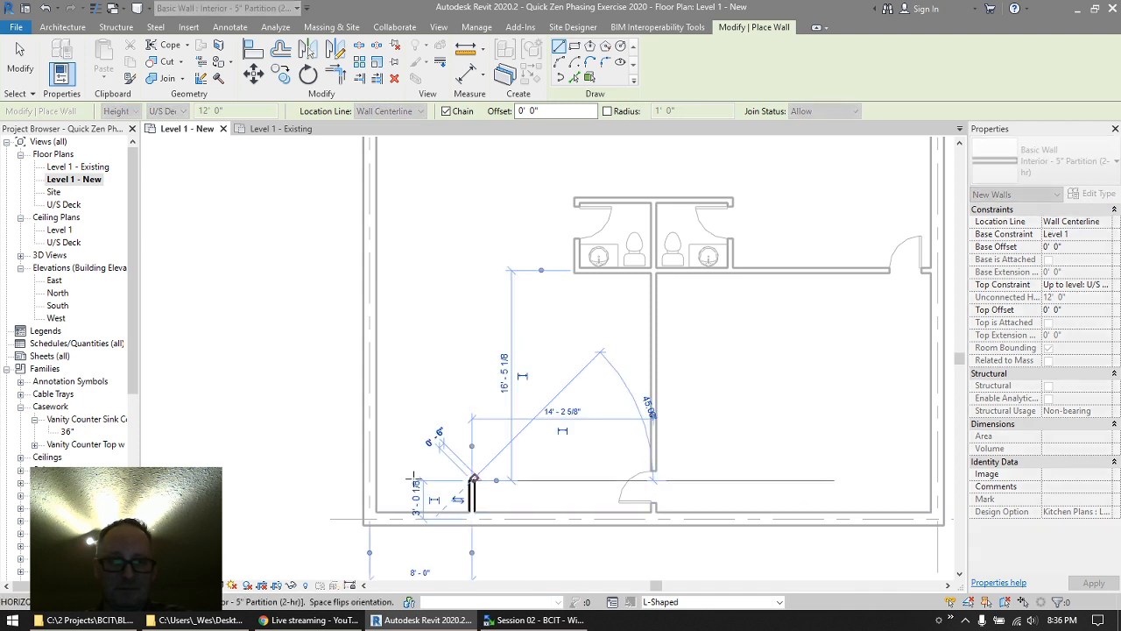
pyautogui.click(401, 480)
pyautogui.click(403, 391)
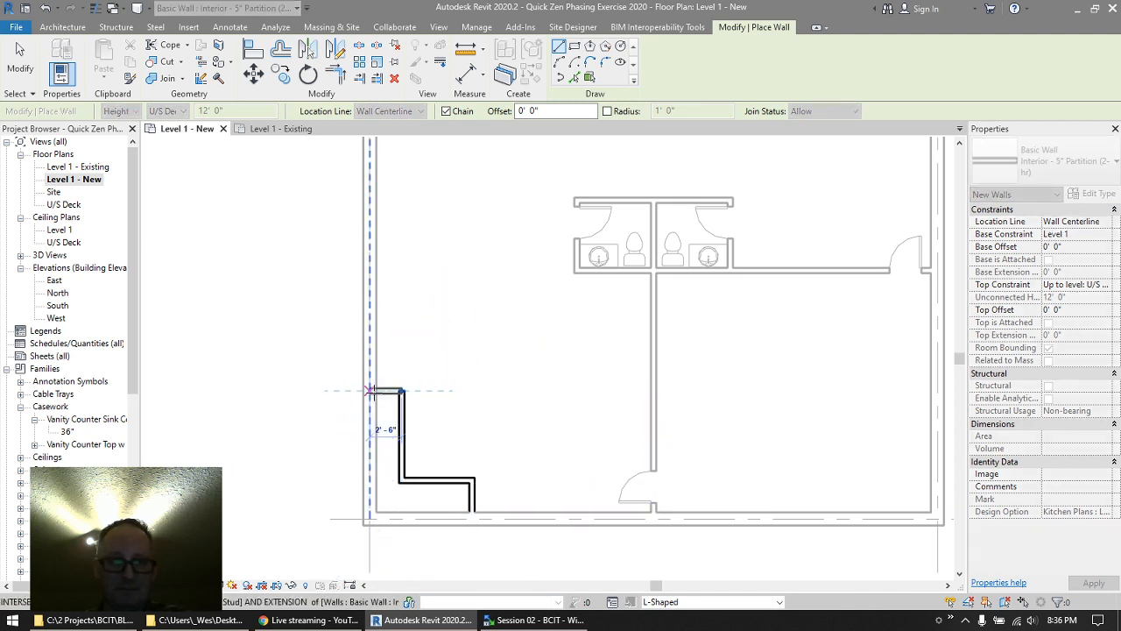
pyautogui.press('Escape')
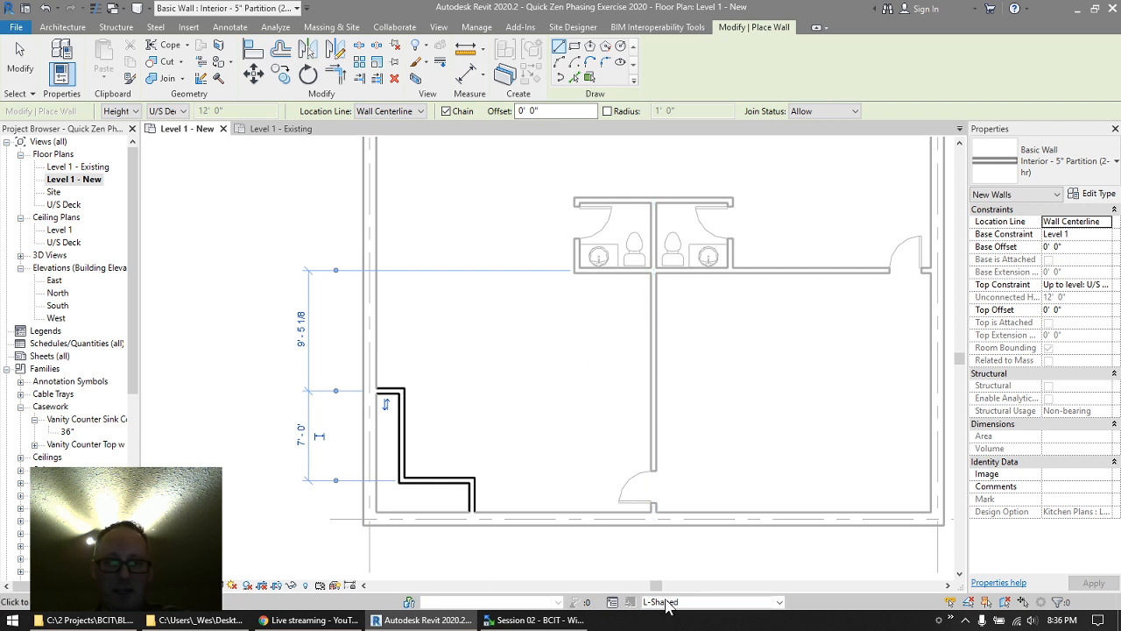
# - In the Galley Style option, draw a straight partition wall about 12'-6" long upward from the exterior wall on grid B
pyautogui.click(681, 603)
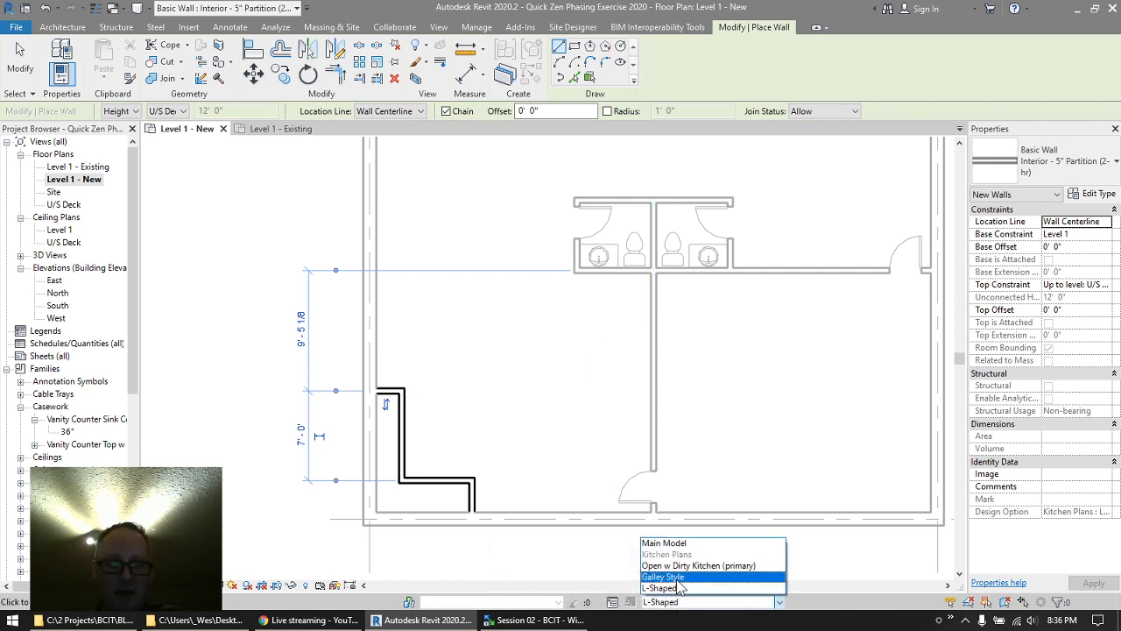
pyautogui.click(677, 578)
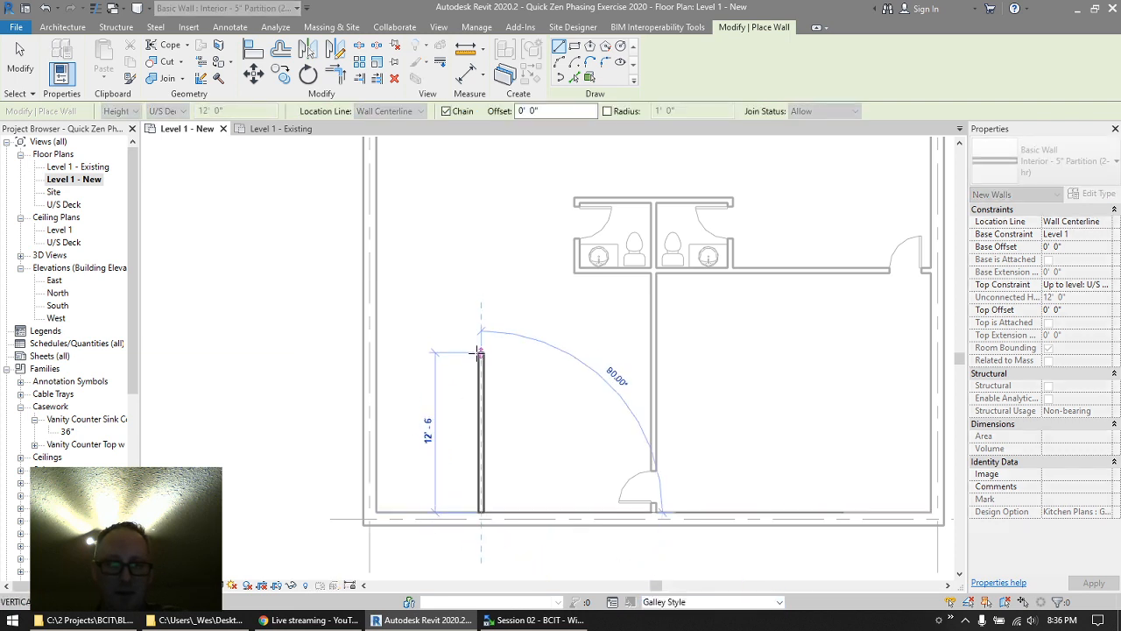
pyautogui.click(480, 352)
pyautogui.click(19, 58)
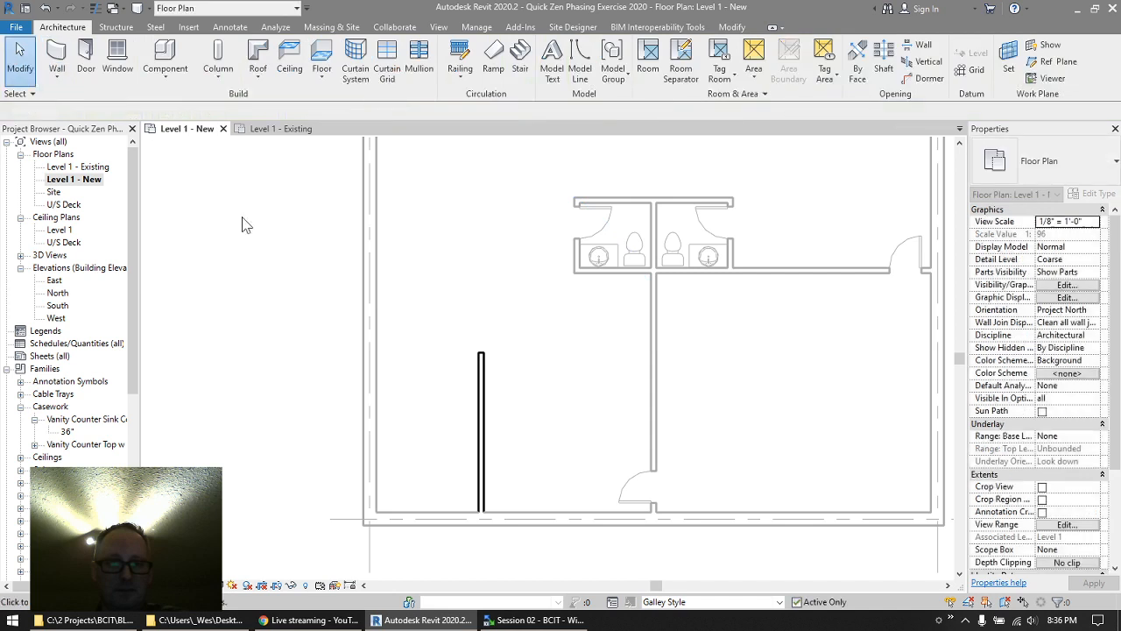
# - In the Open w Dirty Kitchen option, enclose the corner at grids 1 and B with two partition walls, the vertical one about 6'-6" long
pyautogui.click(718, 608)
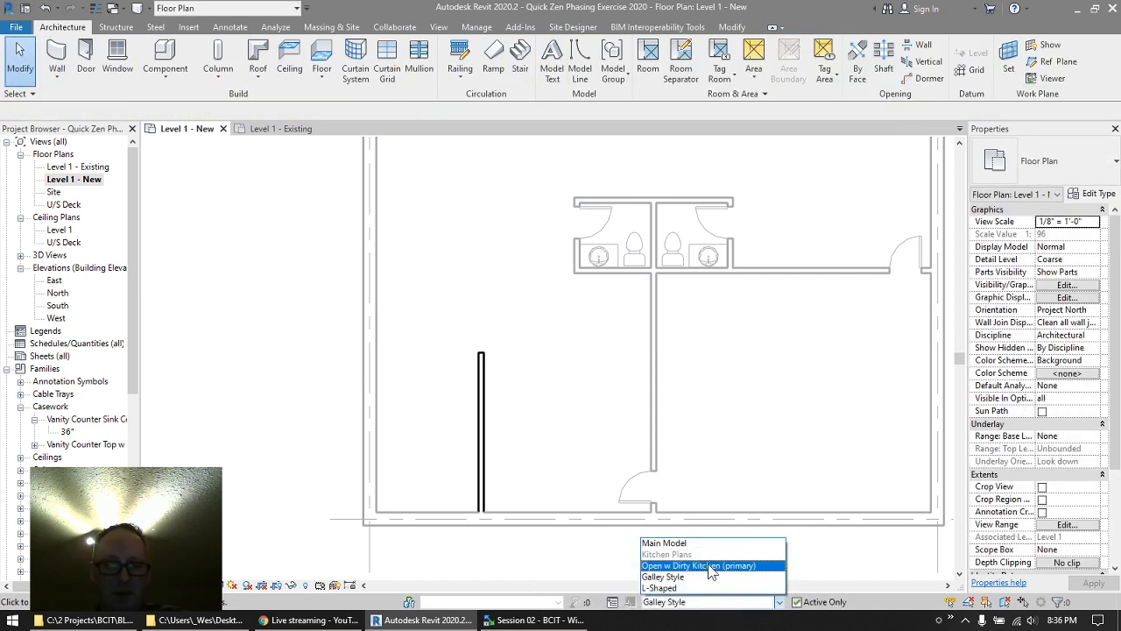
pyautogui.click(708, 566)
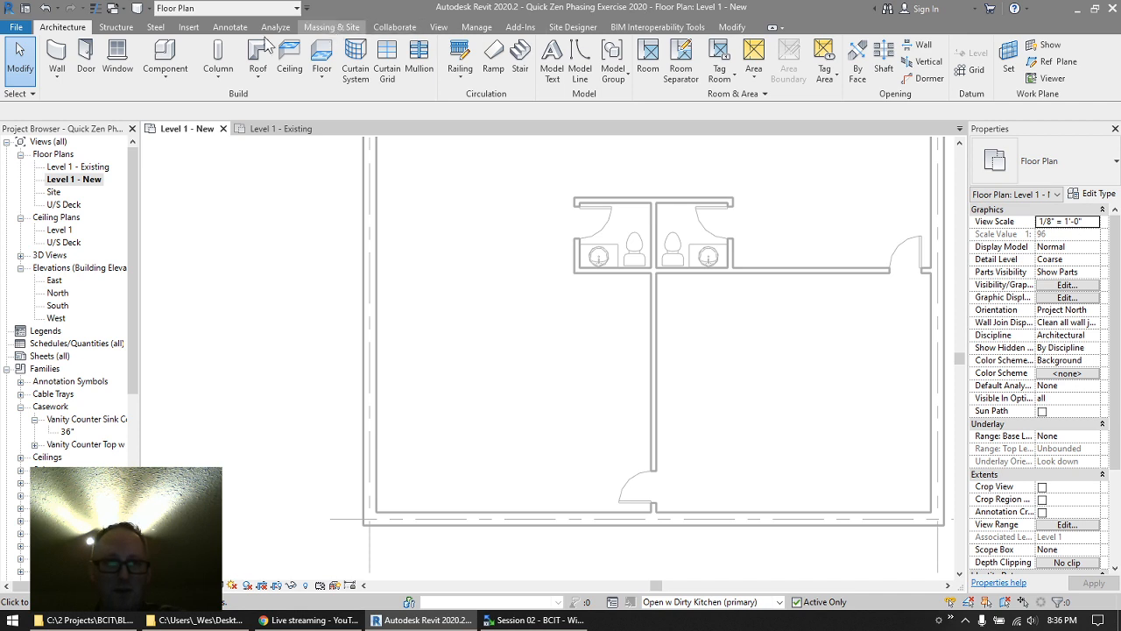
pyautogui.click(56, 58)
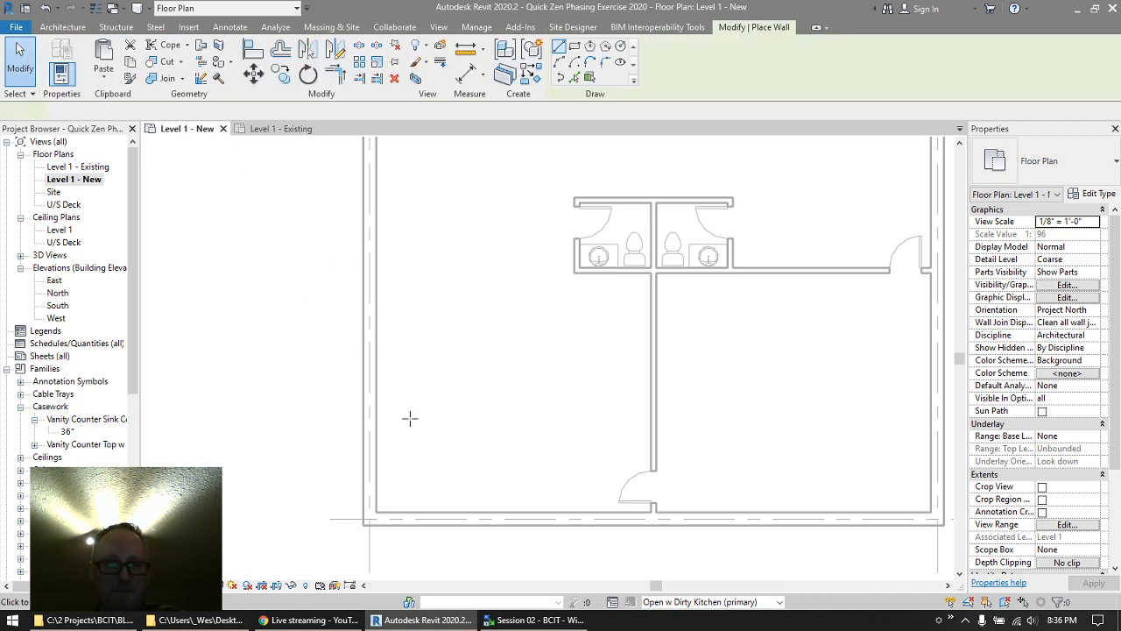
pyautogui.click(441, 511)
pyautogui.click(437, 429)
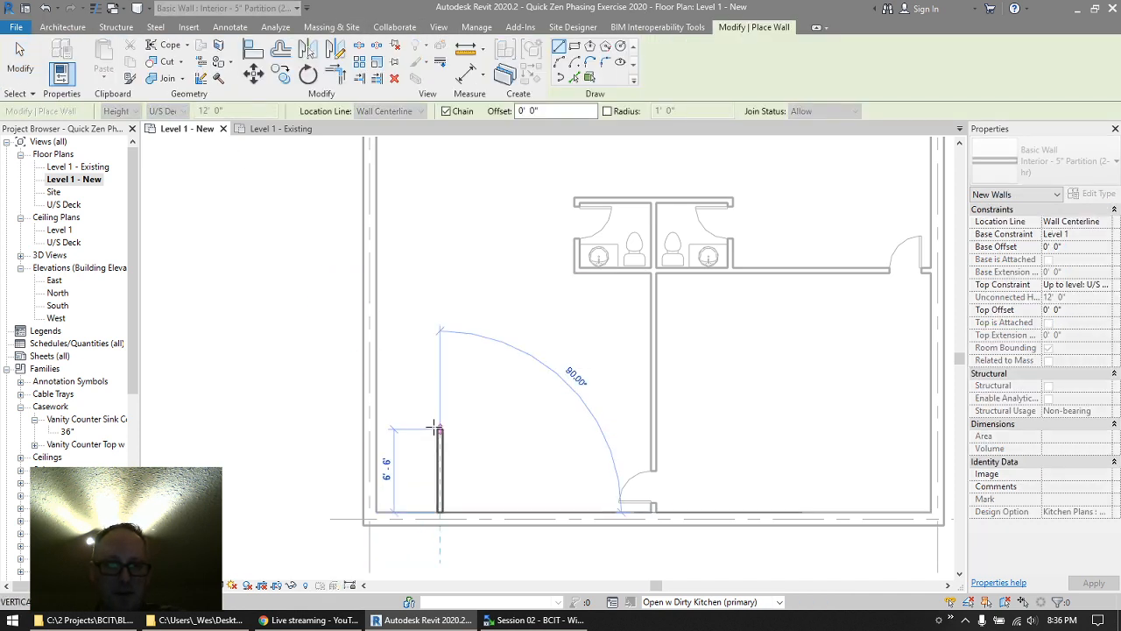
pyautogui.click(376, 428)
pyautogui.press('Escape')
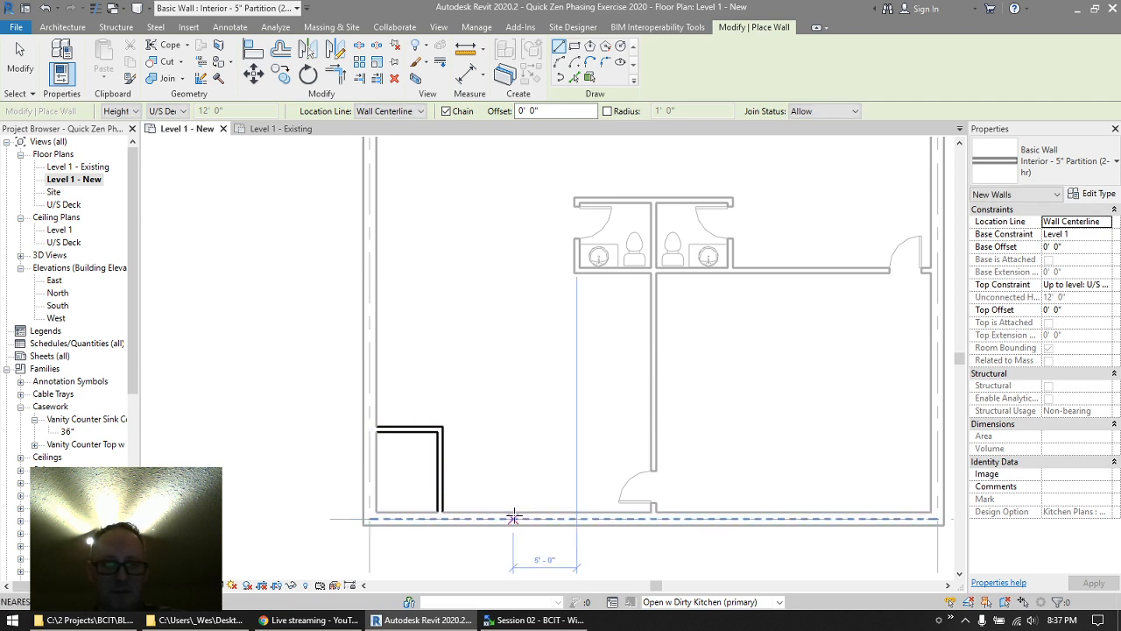
# - Draw a freestanding vertical partition wall from the grid B exterior wall, between the corner enclosure and the door
pyautogui.click(519, 517)
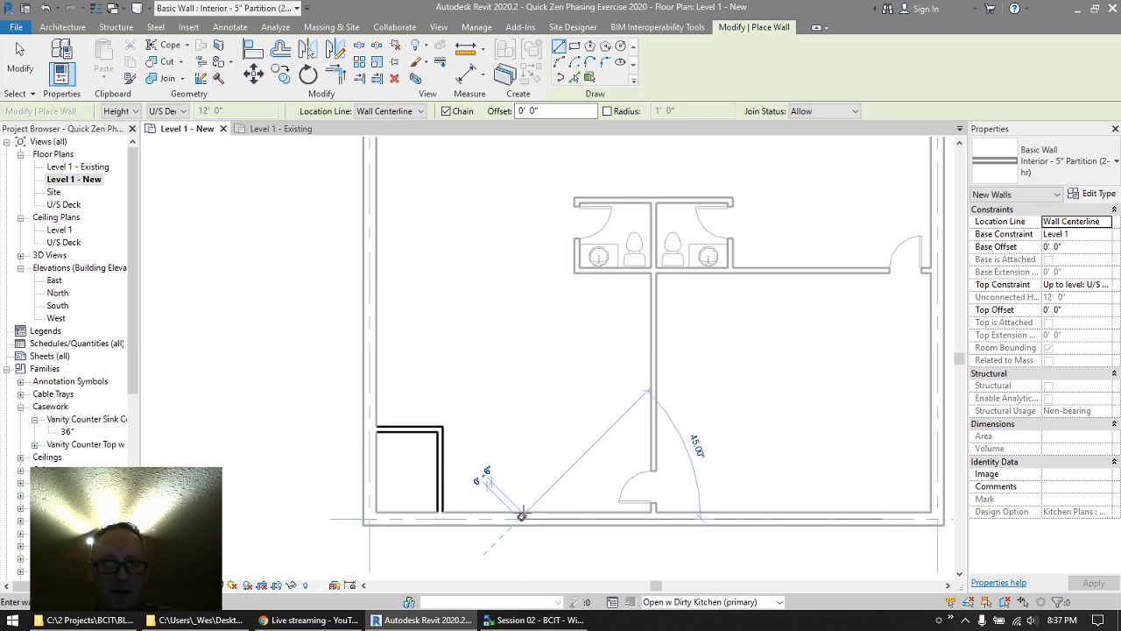
pyautogui.click(520, 354)
pyautogui.press('Escape')
pyautogui.press('Escape')
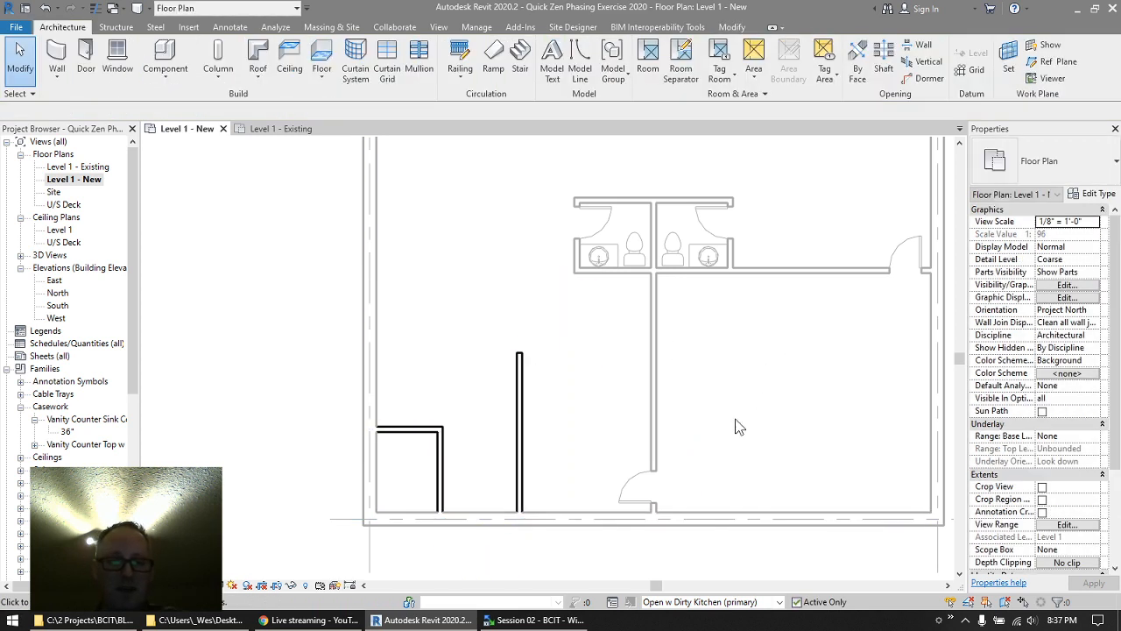
# - Switch the active design option back to Main Model
pyautogui.click(700, 603)
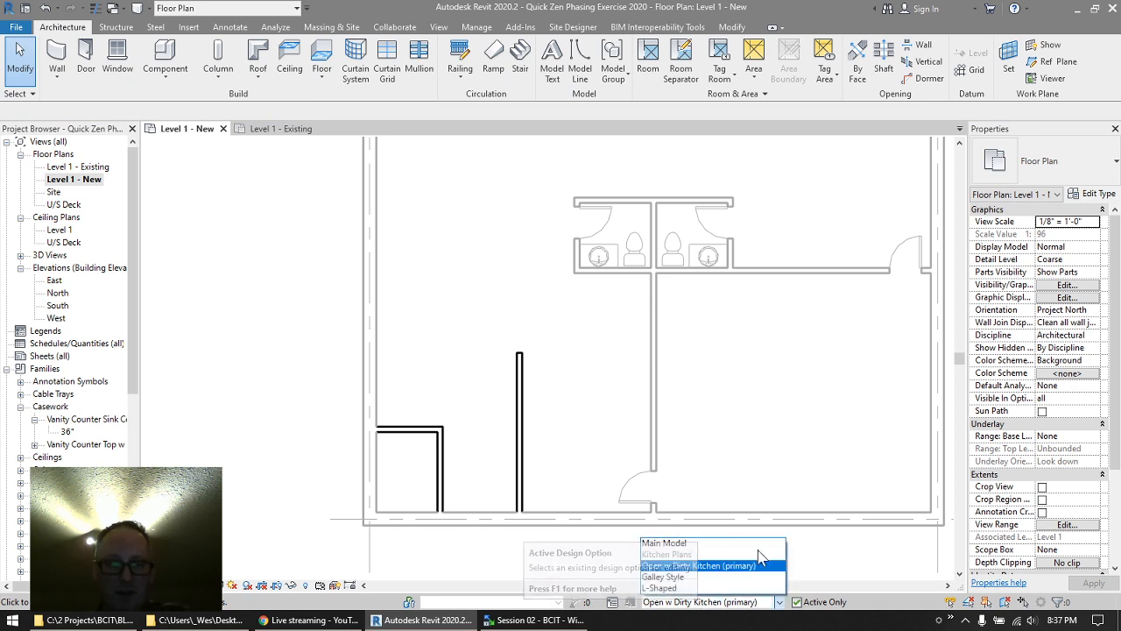
pyautogui.click(665, 543)
pyautogui.scroll(-3, 813, 321)
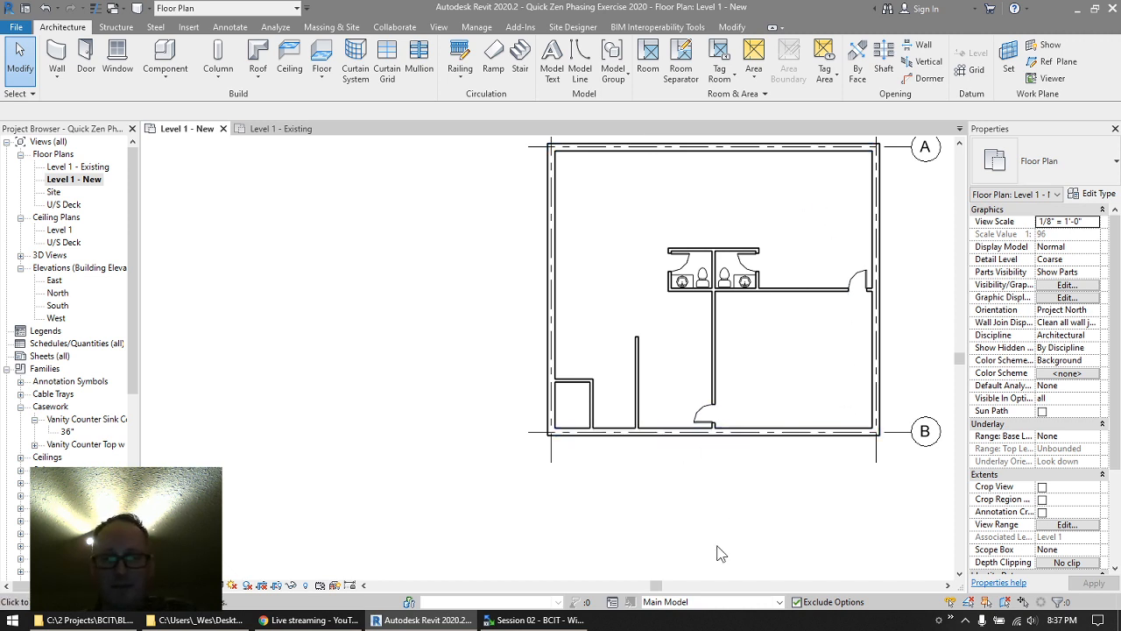
# - Compare the kitchen layouts by activating Open w Dirty Kitchen, Galley Style and L-Shaped in turn
pyautogui.click(692, 602)
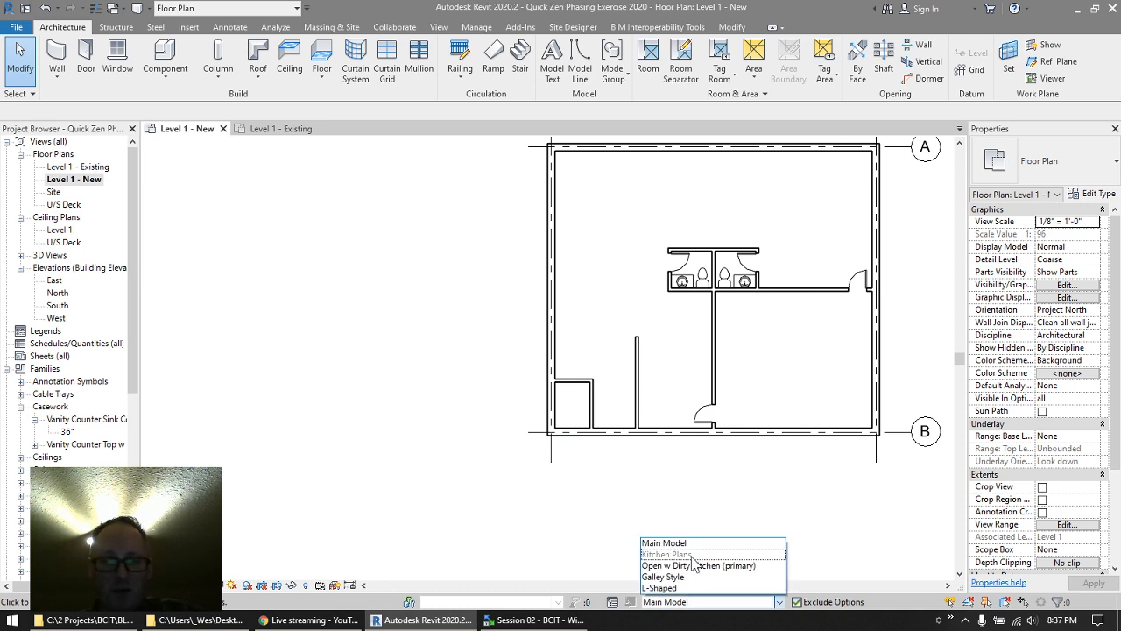
pyautogui.click(696, 565)
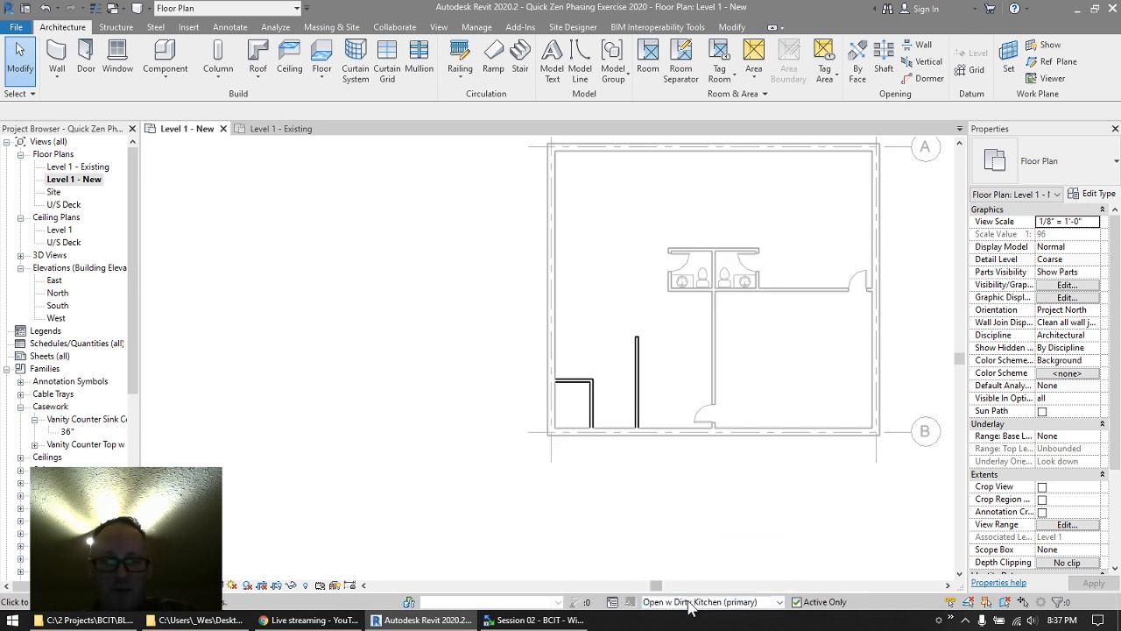
pyautogui.click(692, 602)
pyautogui.click(680, 577)
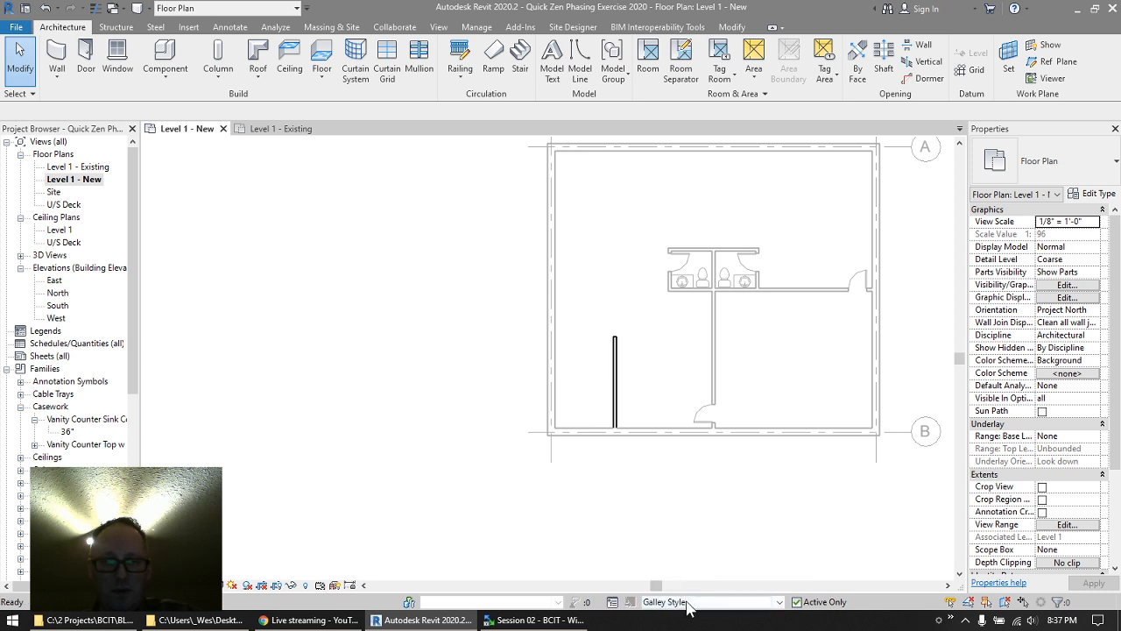
pyautogui.click(683, 601)
pyautogui.click(670, 588)
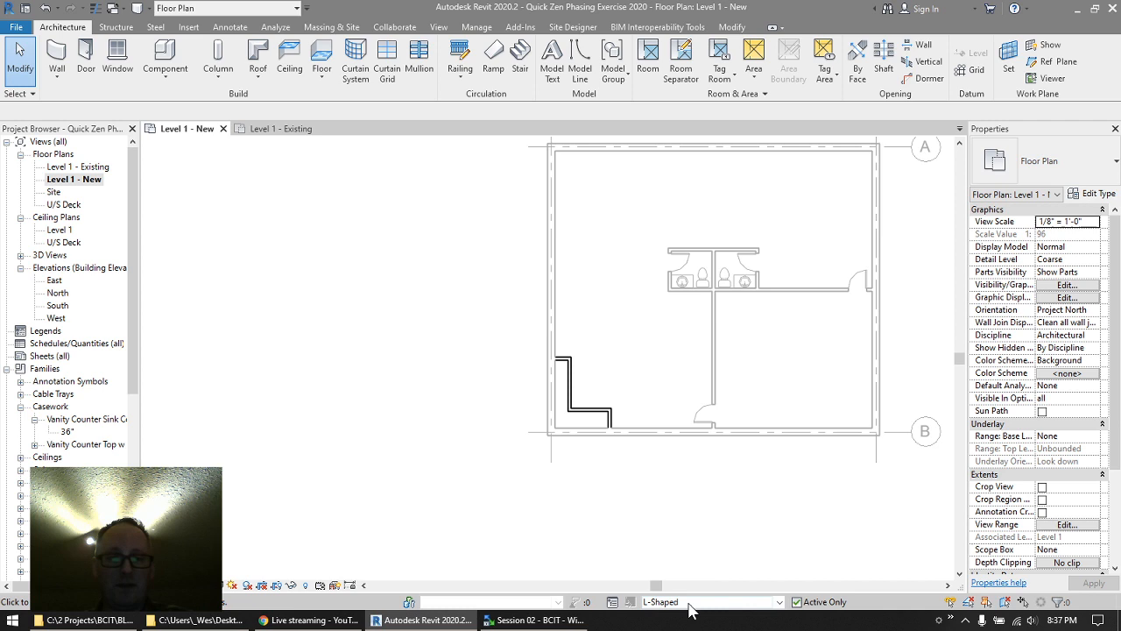
# - Return to Main Model and open the Design Options settings
pyautogui.click(692, 602)
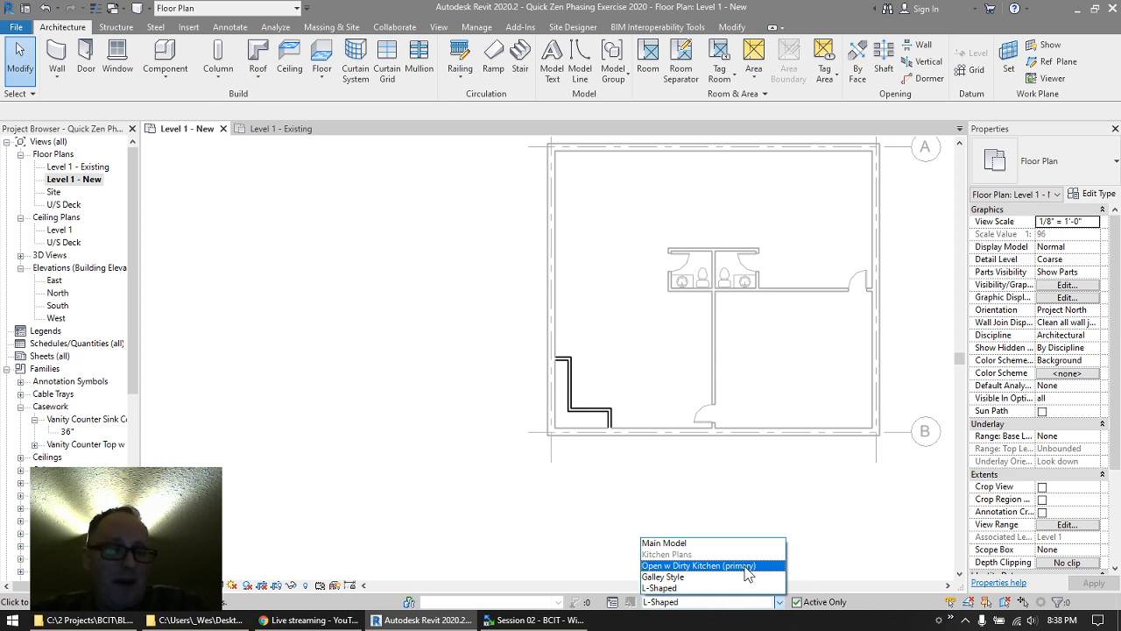
pyautogui.click(674, 544)
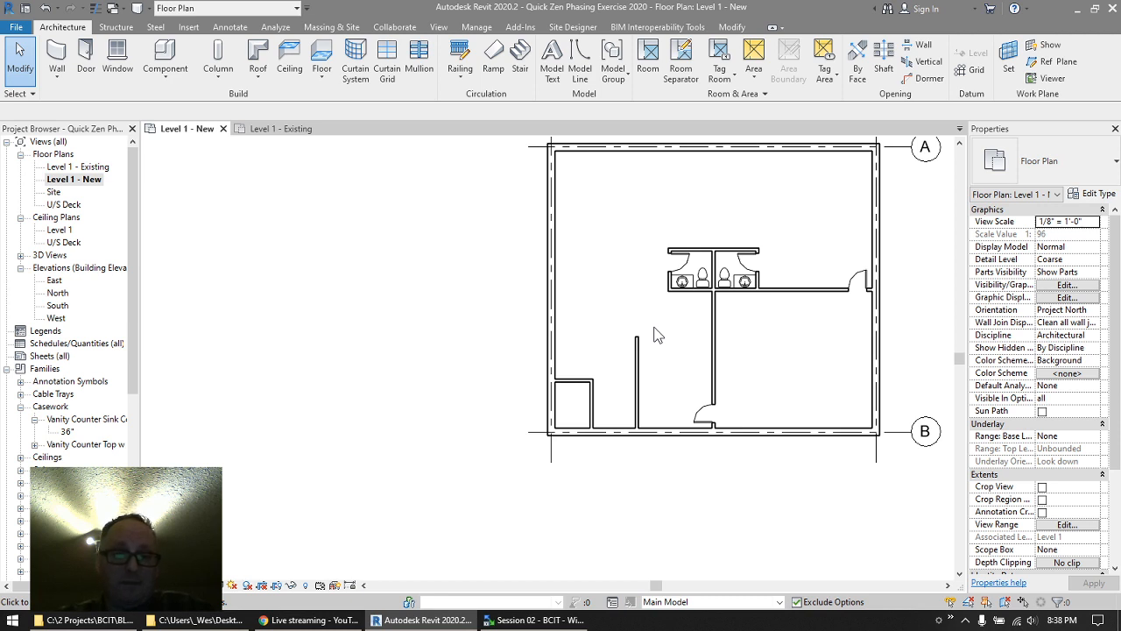
pyautogui.click(610, 603)
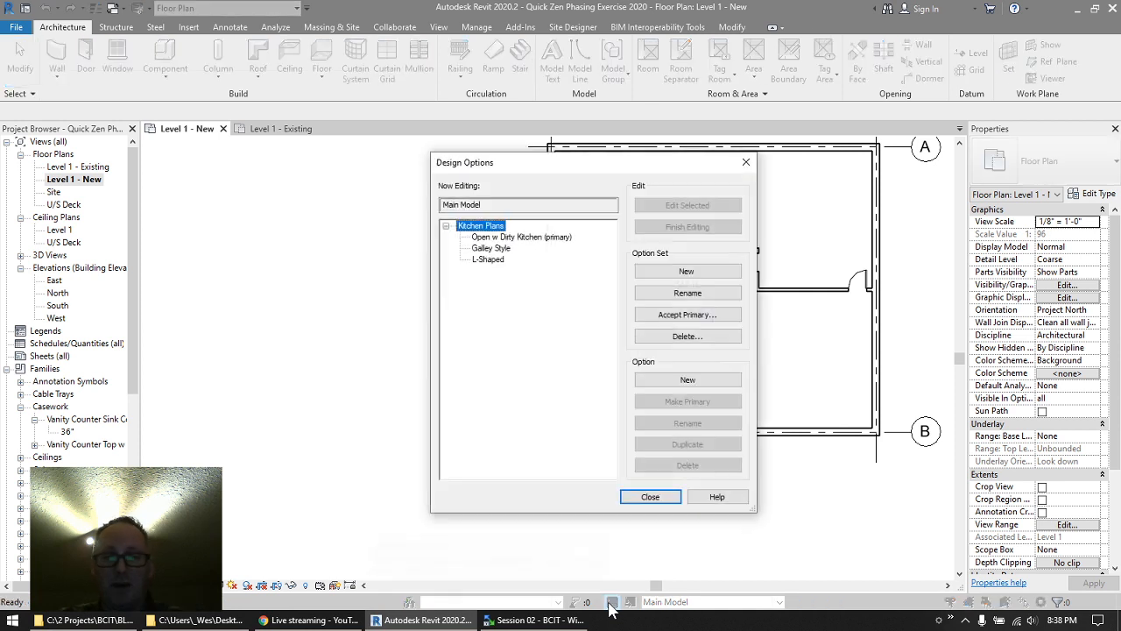
# - Make Galley Style the primary option of the Kitchen Plans option set
pyautogui.click(495, 248)
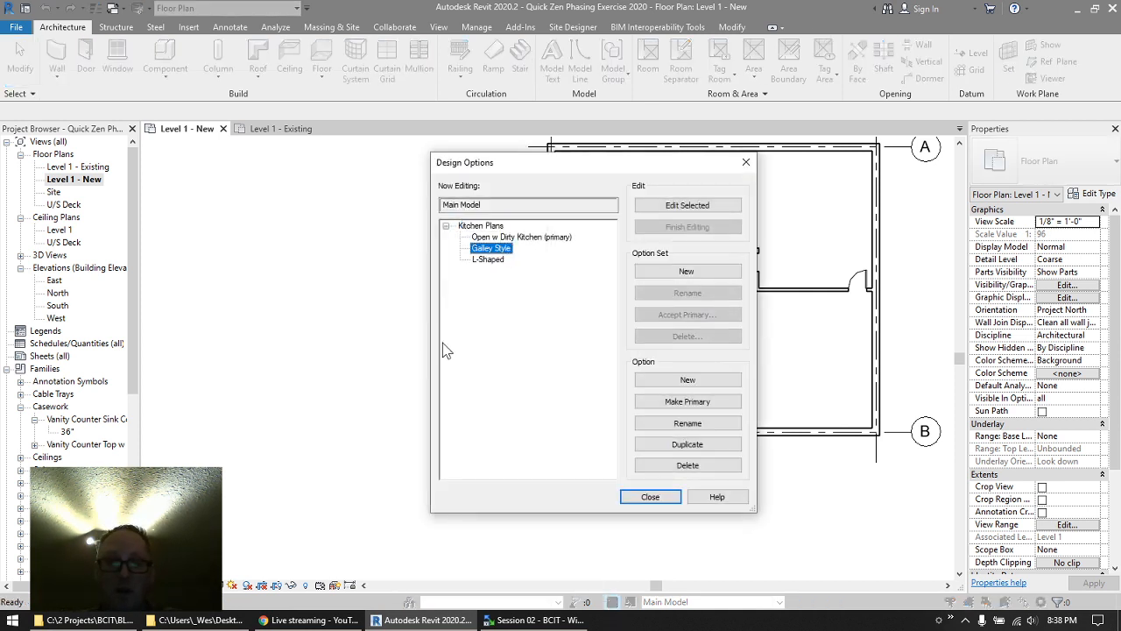
pyautogui.click(483, 260)
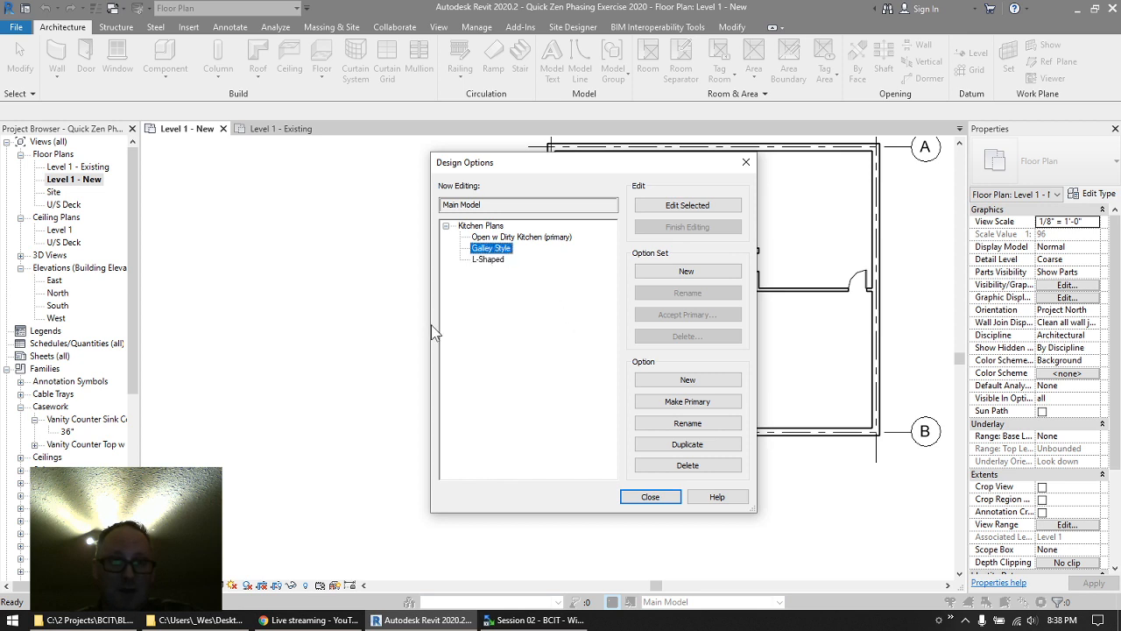
pyautogui.click(698, 405)
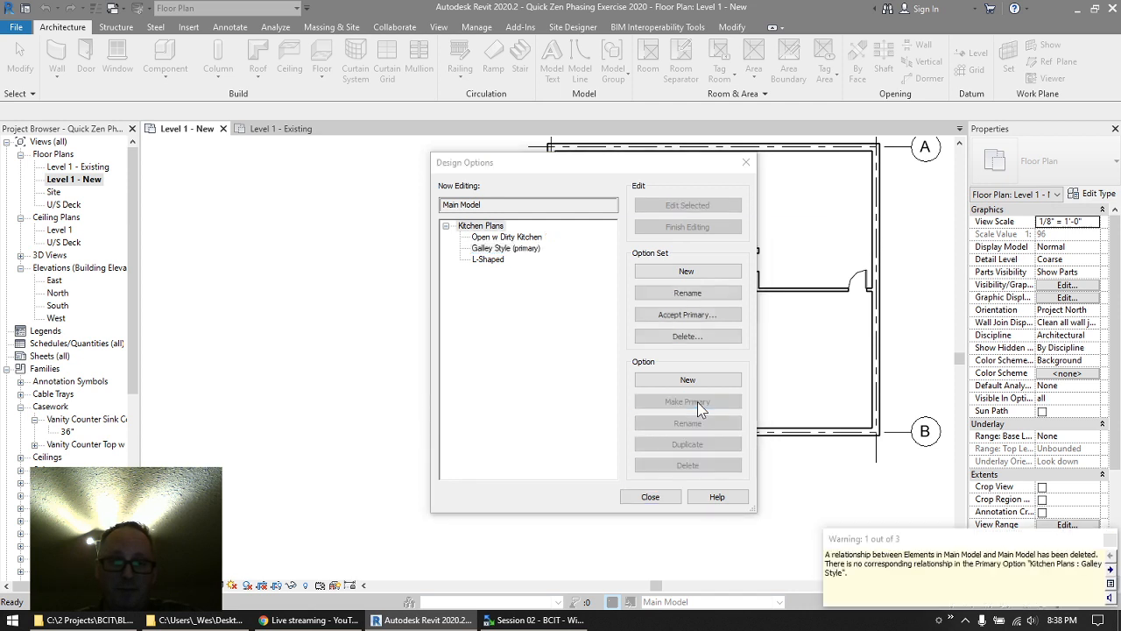
pyautogui.click(650, 496)
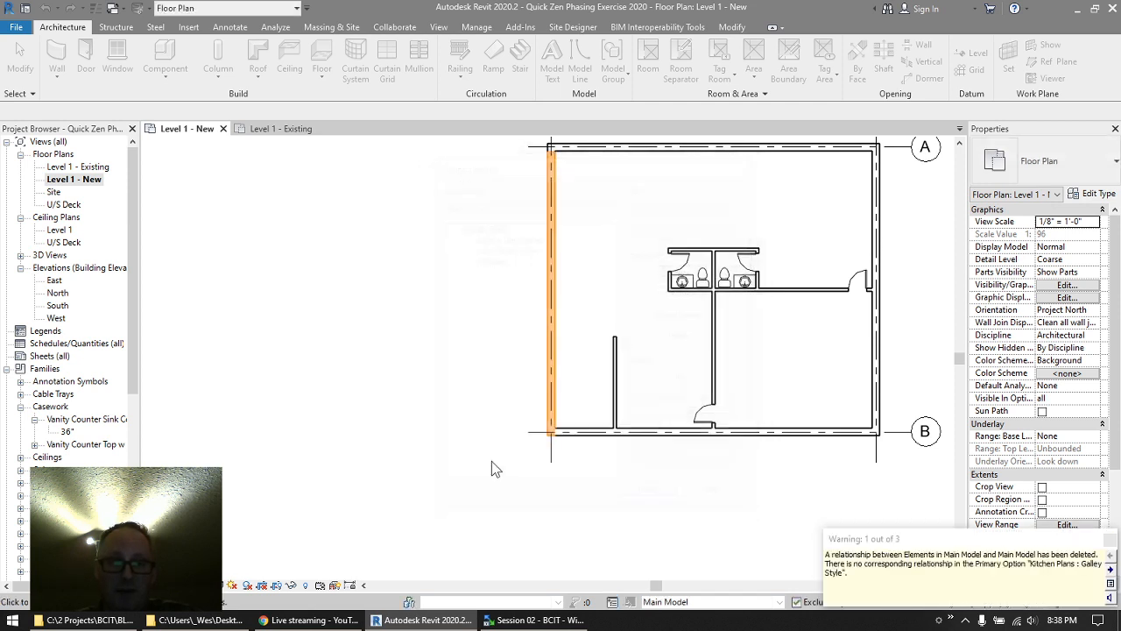
pyautogui.click(389, 448)
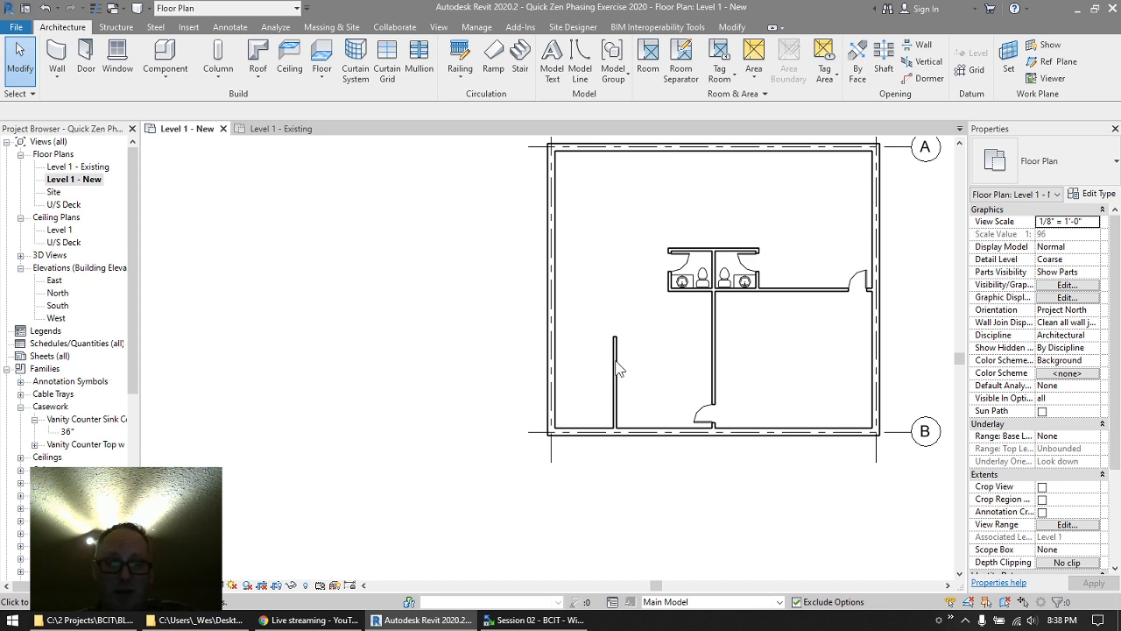
# - Compare the other kitchen layouts by activating Open w Dirty Kitchen and L-Shaped in turn, ending on Main Model
pyautogui.click(687, 602)
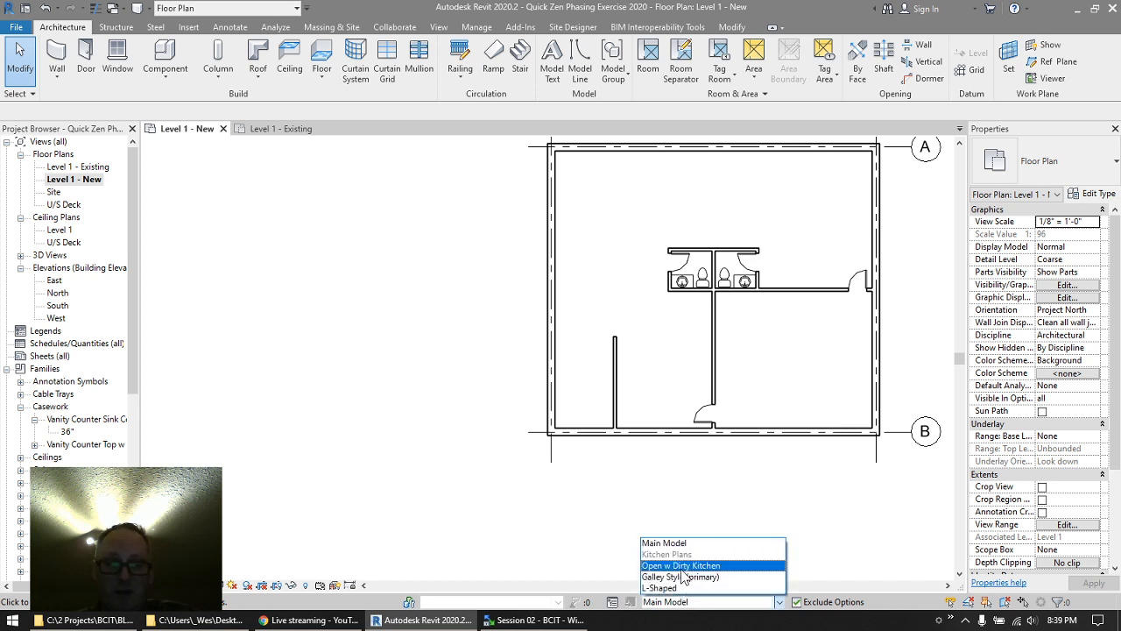
pyautogui.click(681, 566)
pyautogui.click(683, 603)
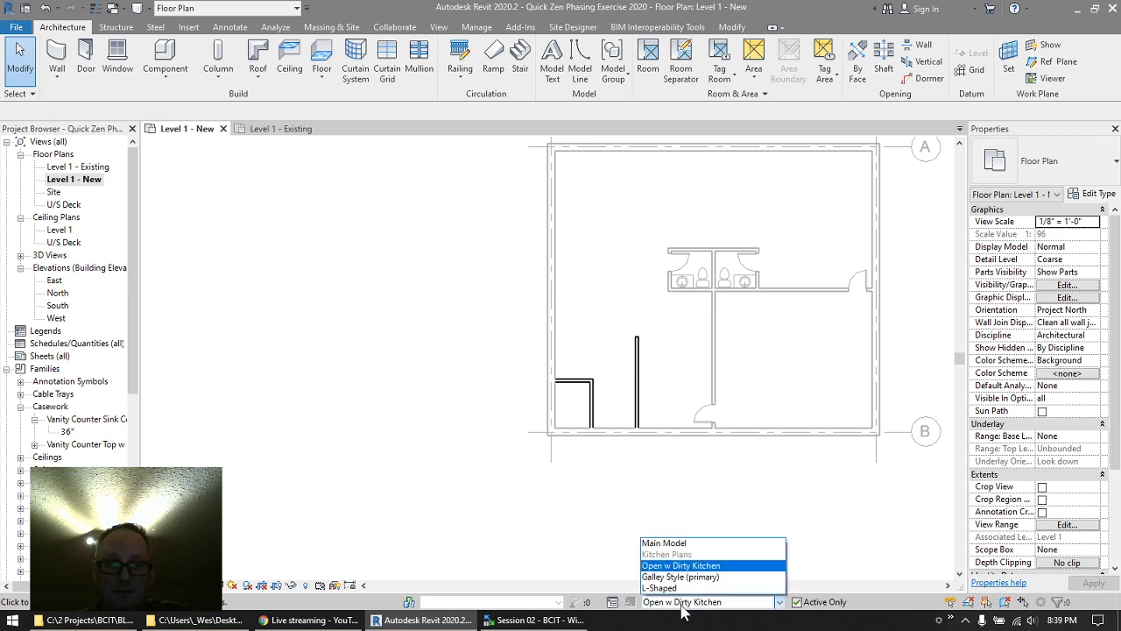
pyautogui.click(663, 588)
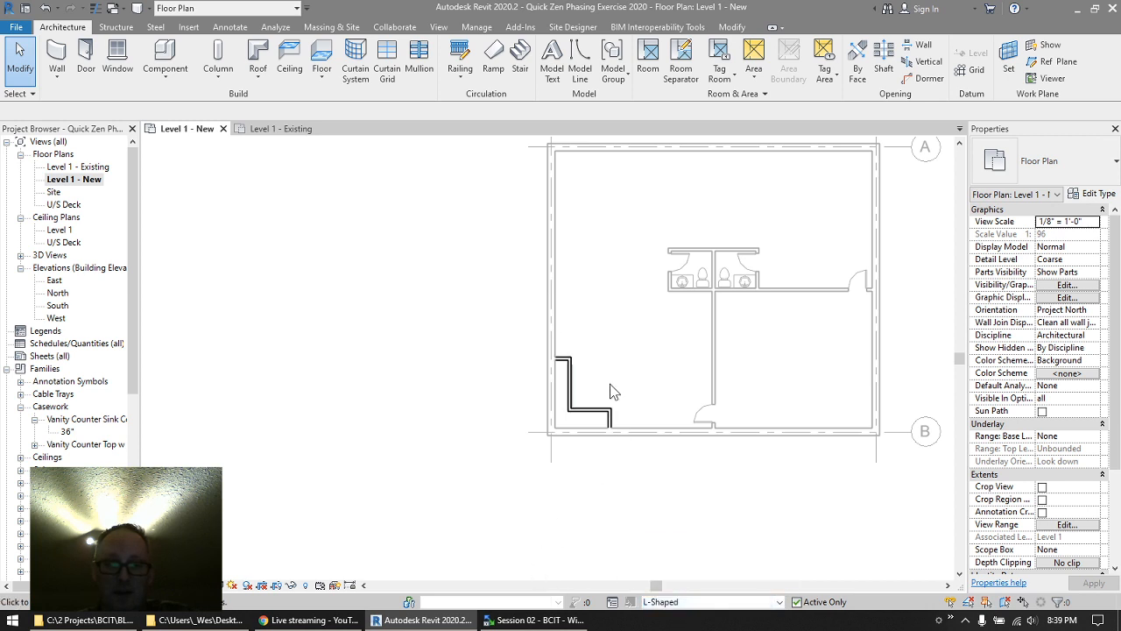
pyautogui.click(670, 602)
pyautogui.click(666, 542)
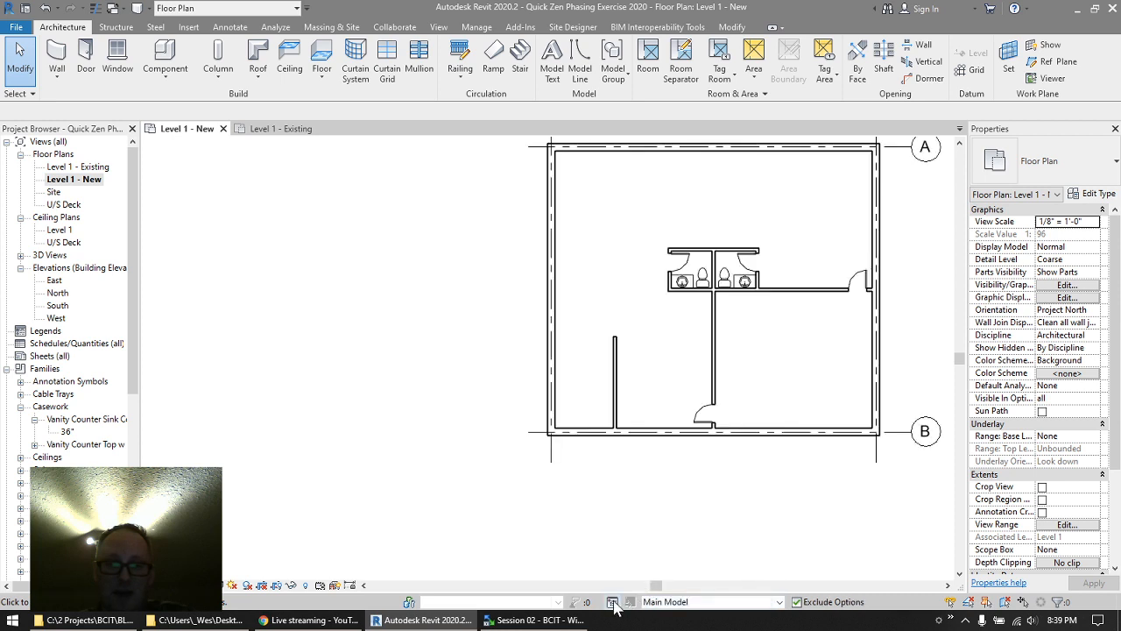
# - Make L-Shaped the primary option of the Kitchen Plans option set
pyautogui.click(612, 603)
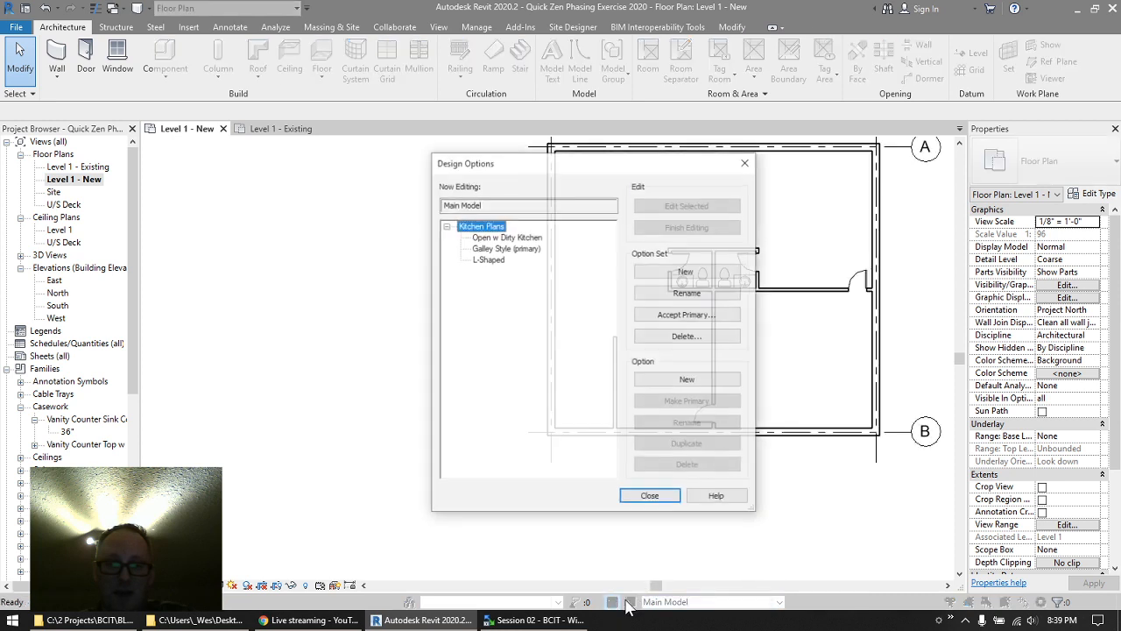
pyautogui.click(487, 259)
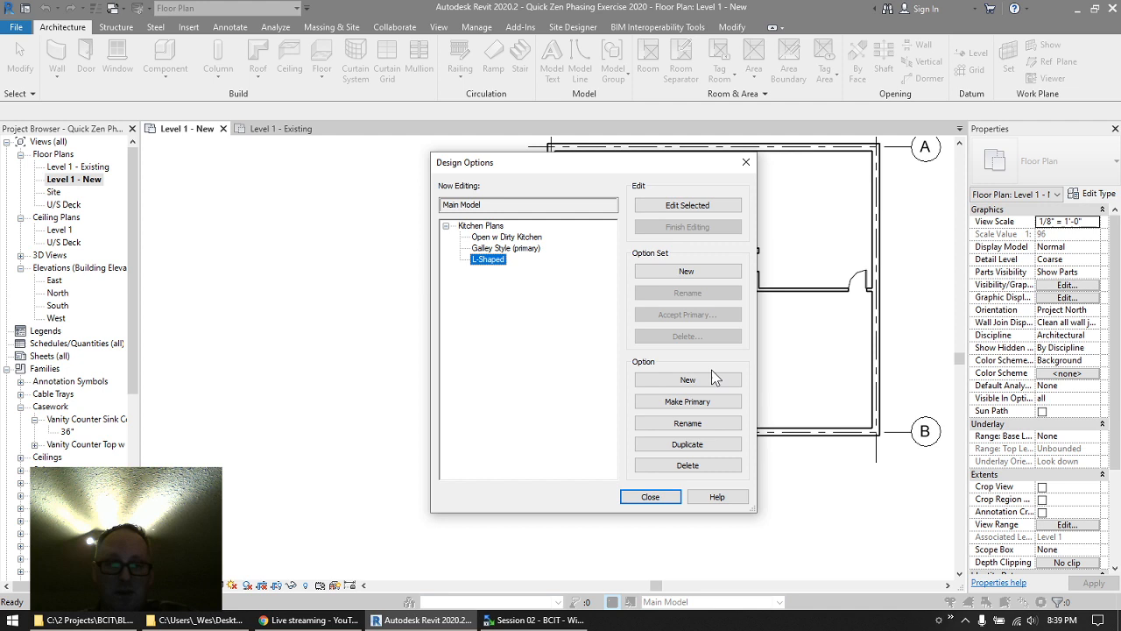
pyautogui.click(693, 402)
pyautogui.click(650, 496)
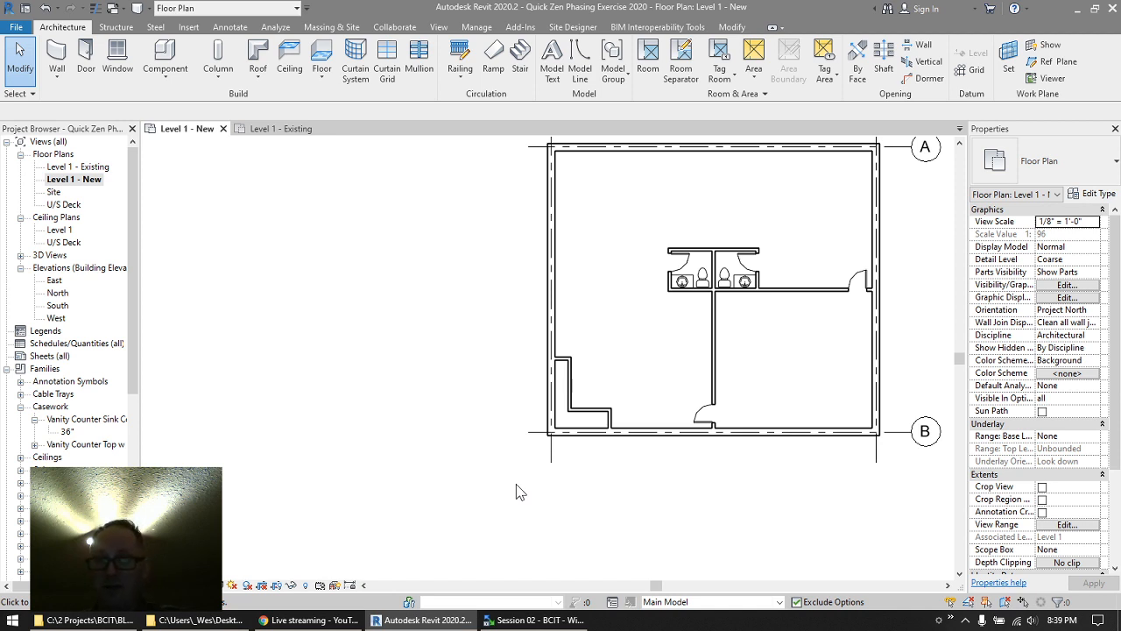
# - Activate the Galley Style design option to view its kitchen wall in the plan
pyautogui.click(697, 602)
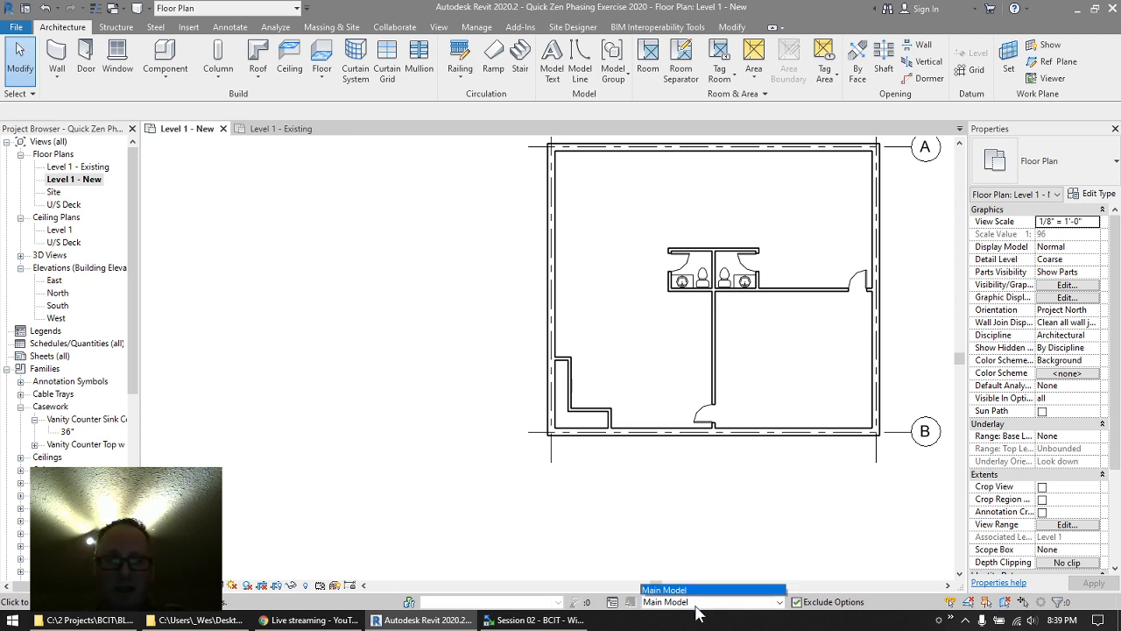
pyautogui.click(691, 577)
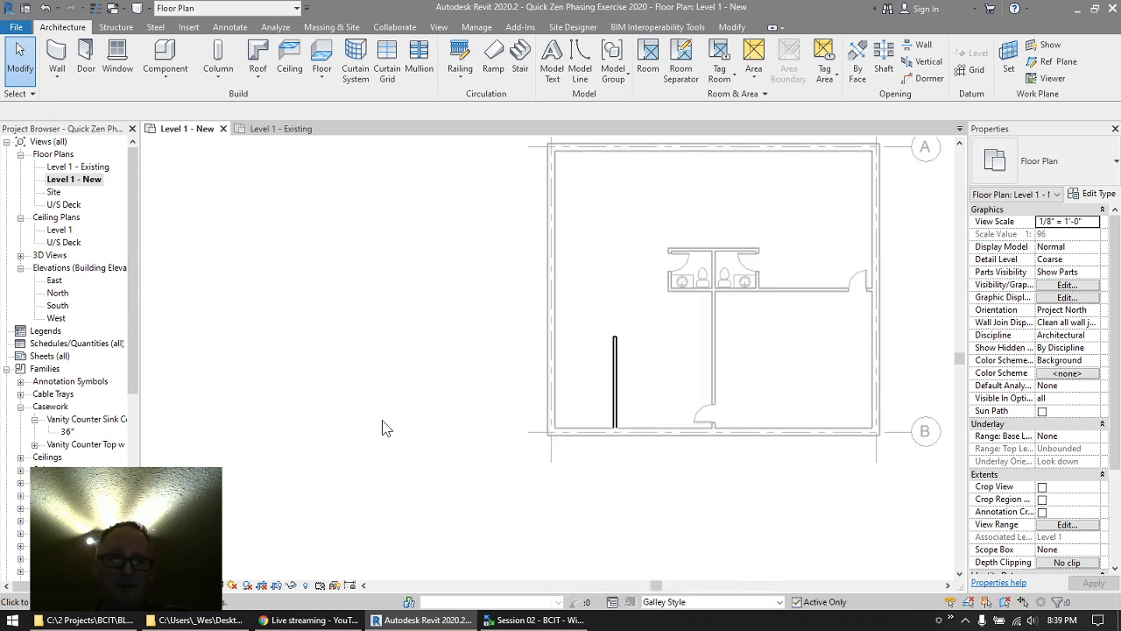
pyautogui.moveTo(432, 277); pyautogui.dragTo(330, 330, button='middle')
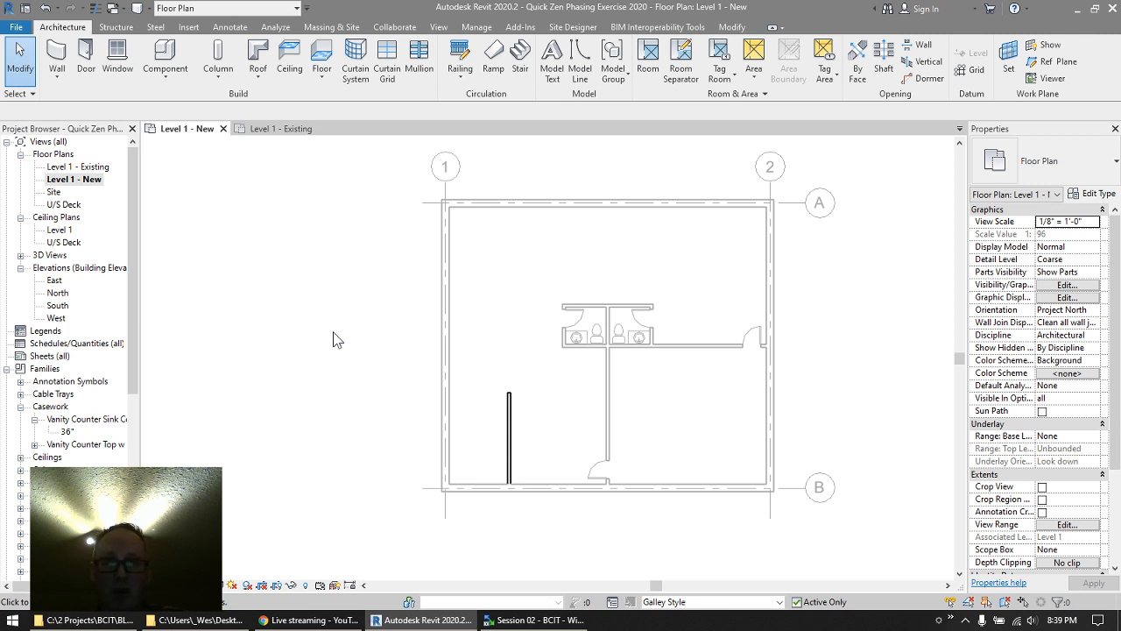
# - Duplicate the Level 1 - New floor plan view without detailing, and duplicate the resulting copy once more
pyautogui.click(77, 182)
pyautogui.rightClick(77, 182)
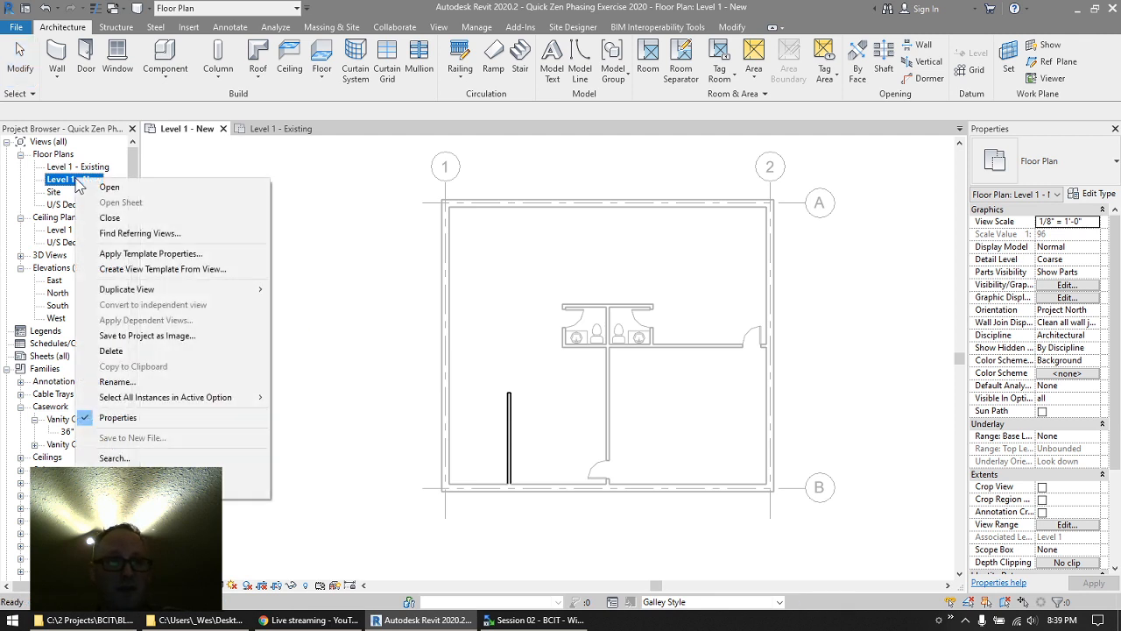
pyautogui.moveTo(120, 290)
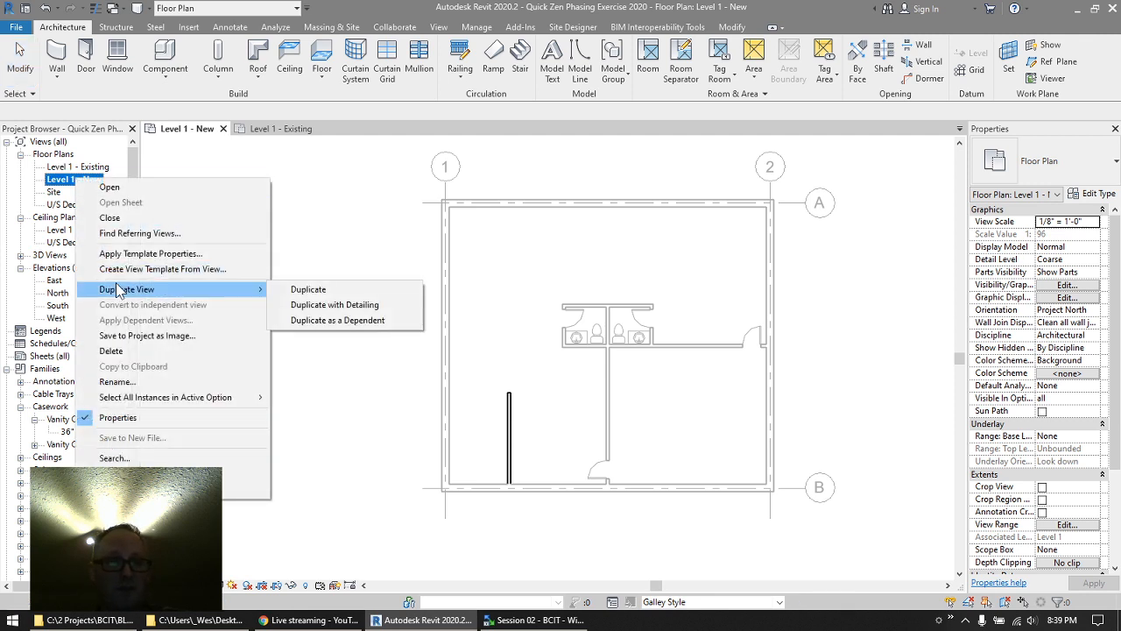
pyautogui.click(305, 290)
pyautogui.rightClick(94, 192)
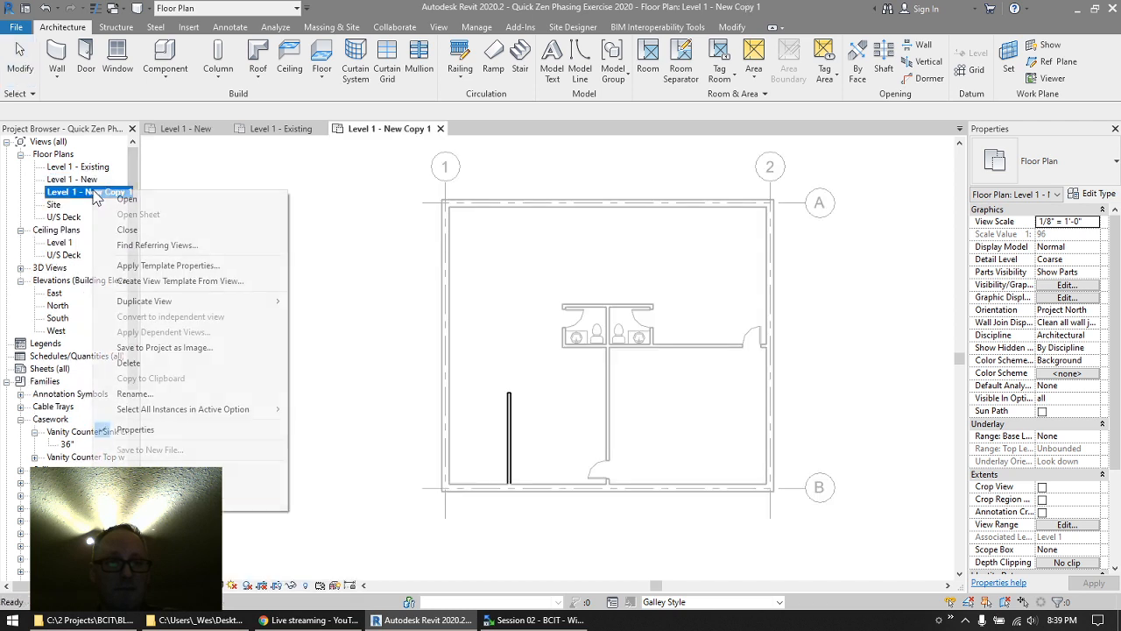
pyautogui.moveTo(144, 302)
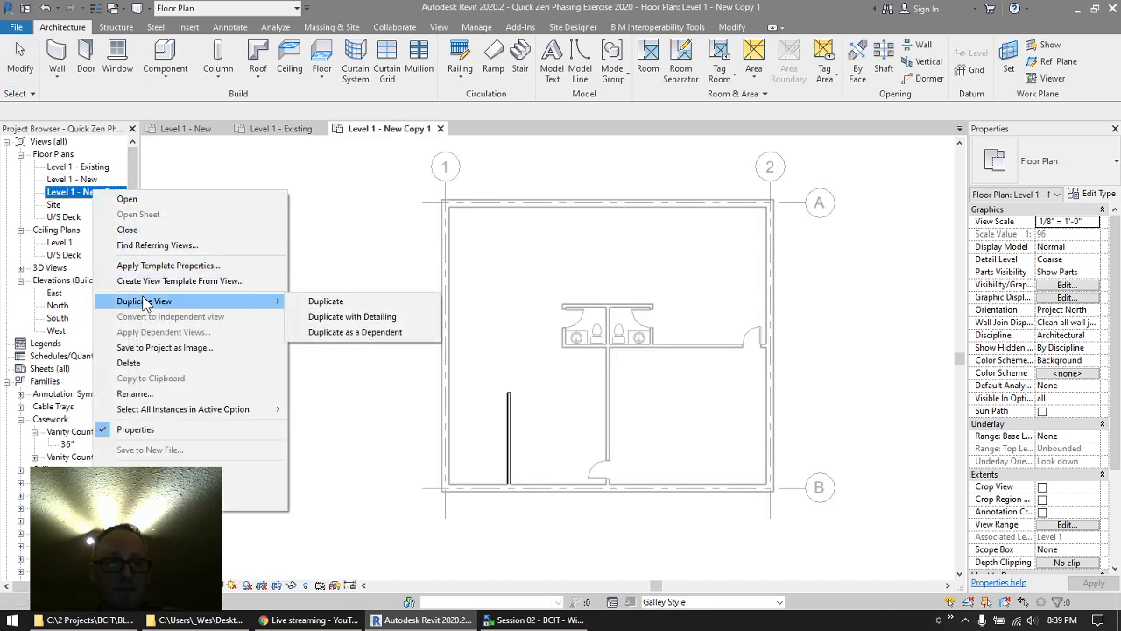
pyautogui.click(310, 302)
pyautogui.moveTo(140, 244); pyautogui.dragTo(176, 239)
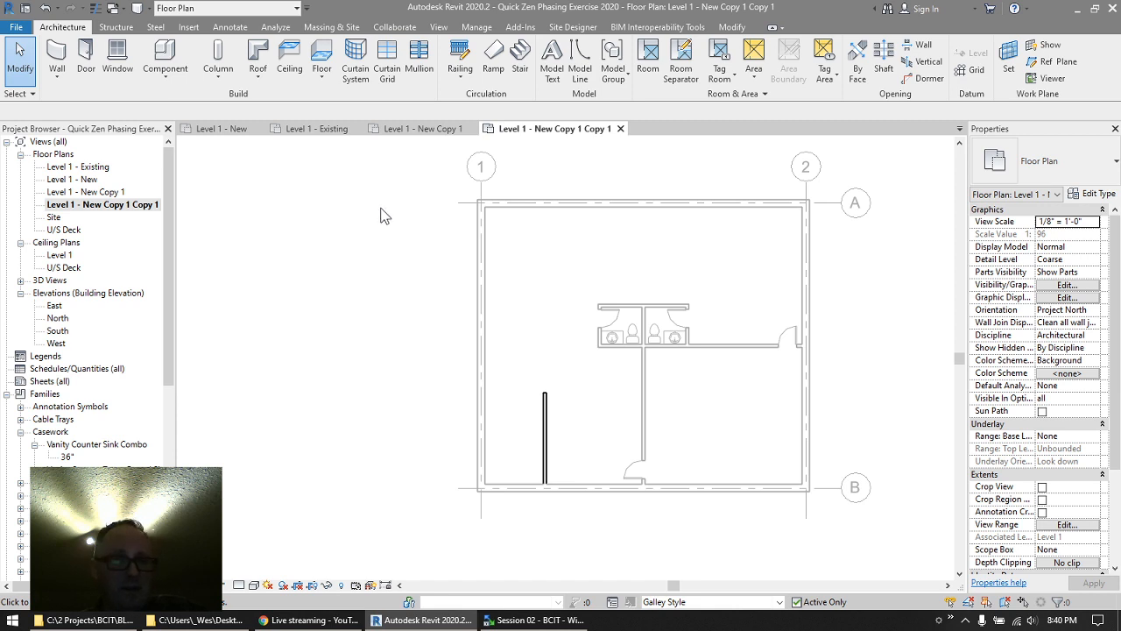
# - Reopen the Level 1 - New floor plan and set the active design option to Main Model
pyautogui.doubleClick(88, 181)
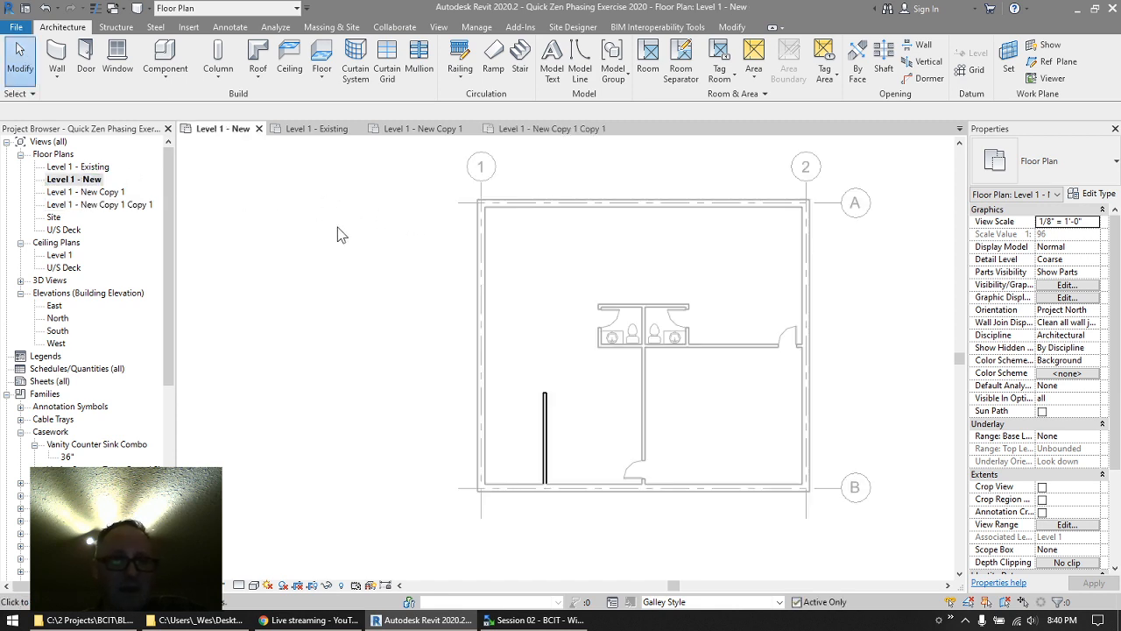
pyautogui.click(666, 602)
pyautogui.click(676, 544)
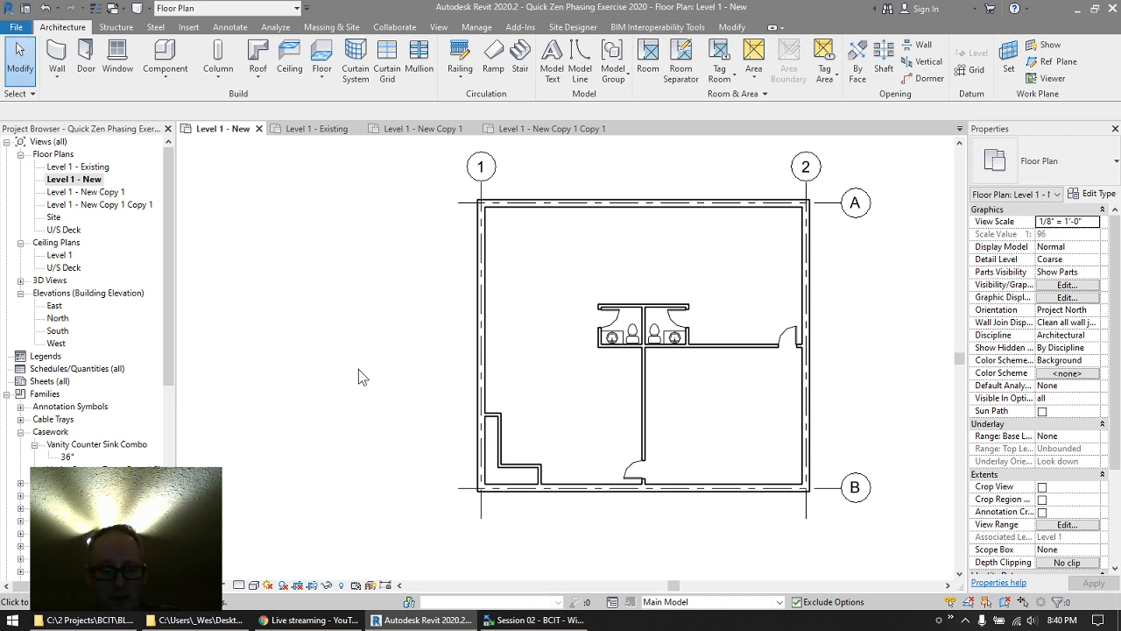
# - Override the Visibility/Graphics of Level 1 - New so the Kitchen Plans set shows L-Shaped (primary)
pyautogui.press('v')
pyautogui.press('v')
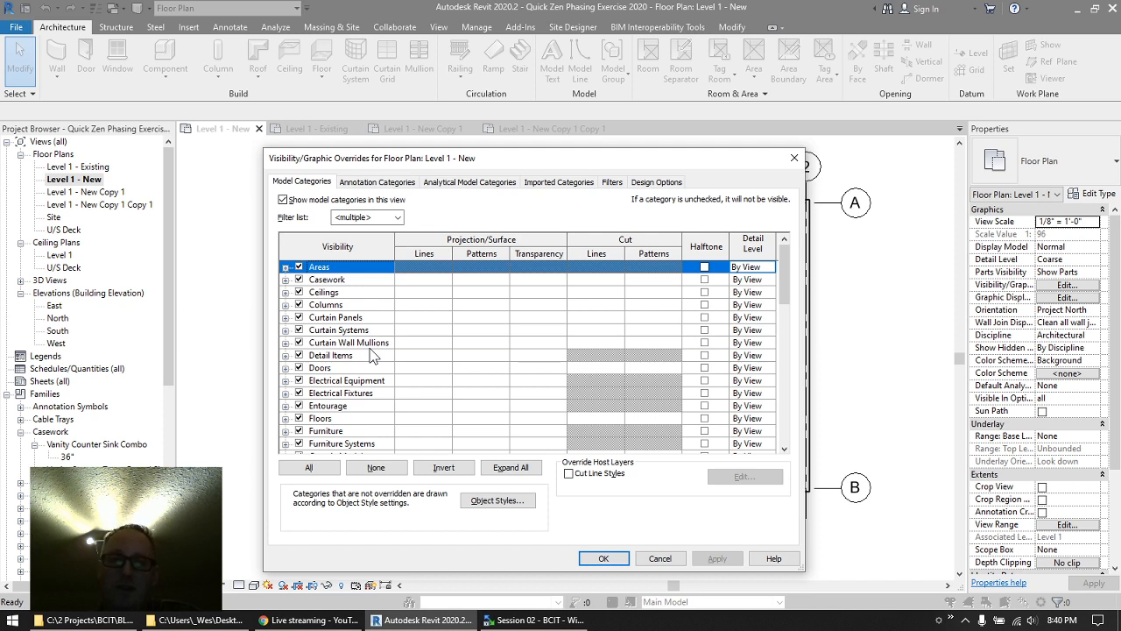
pyautogui.click(654, 182)
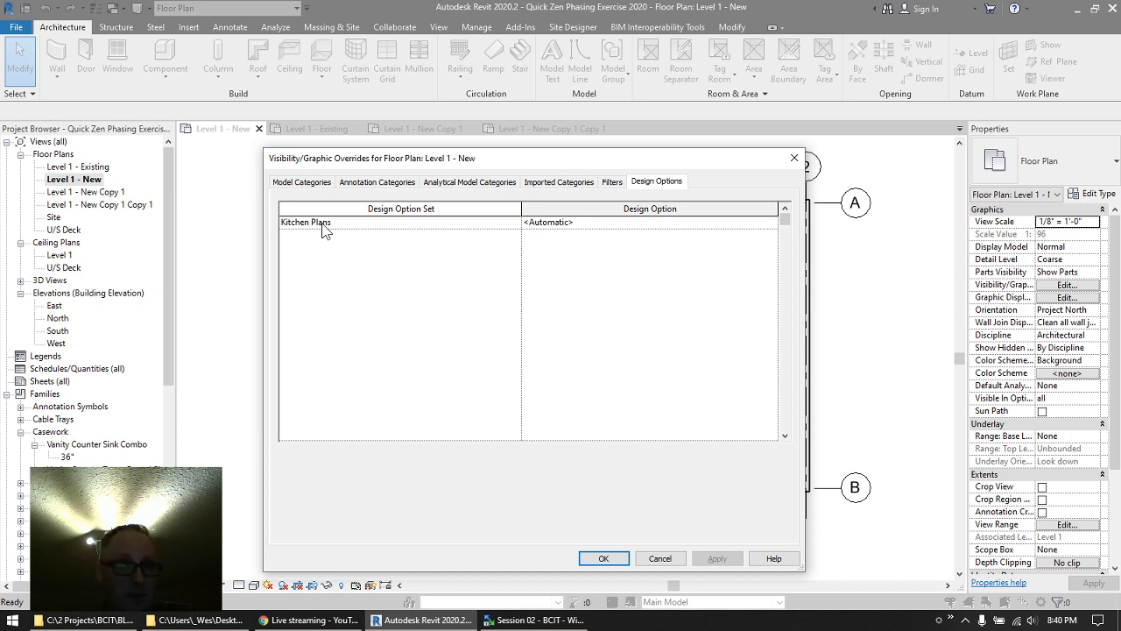
pyautogui.click(771, 224)
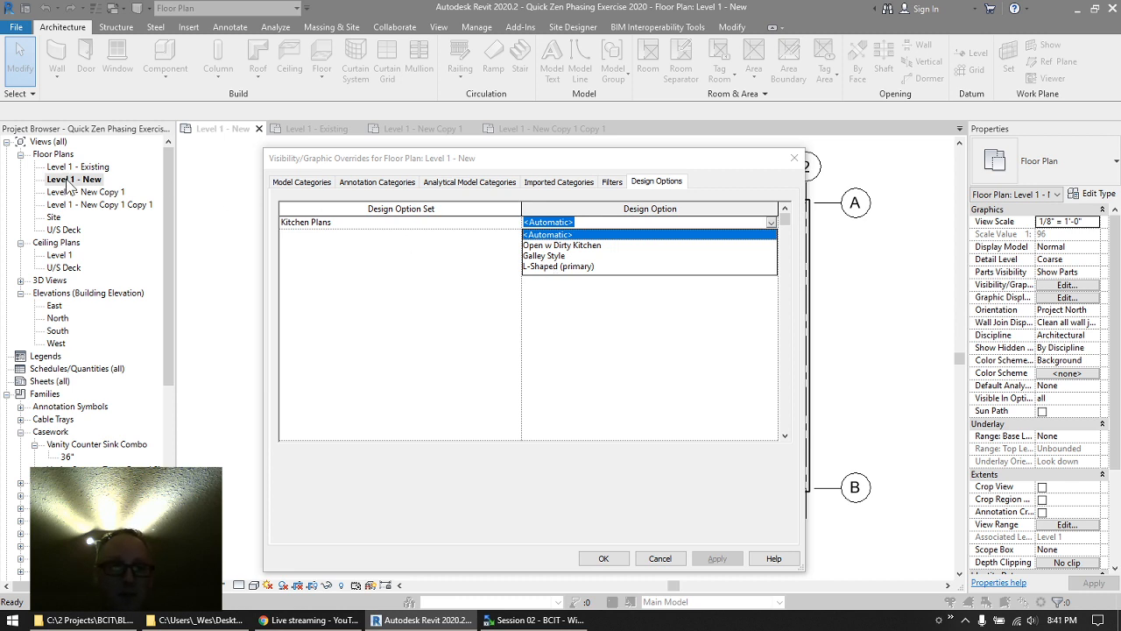
pyautogui.click(536, 266)
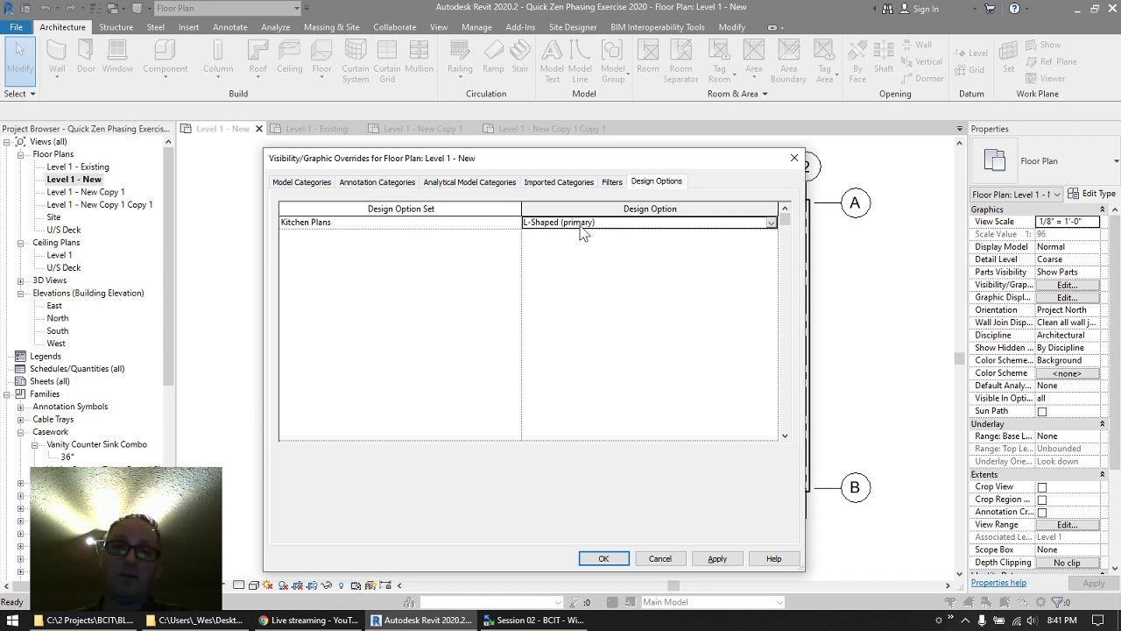
pyautogui.click(772, 222)
pyautogui.click(579, 234)
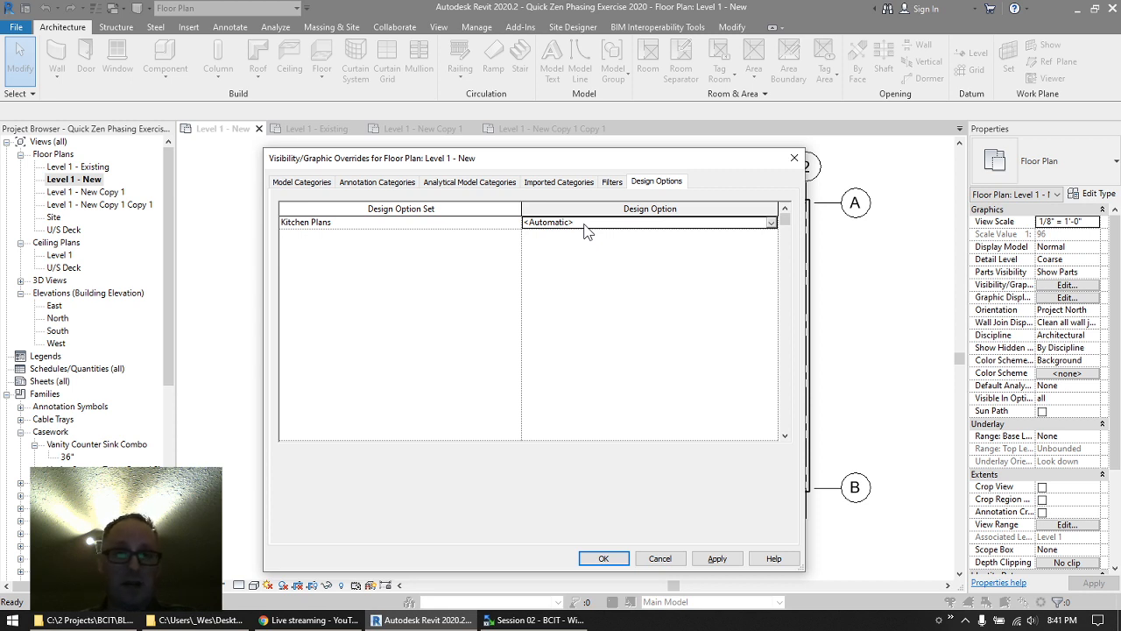
pyautogui.click(772, 222)
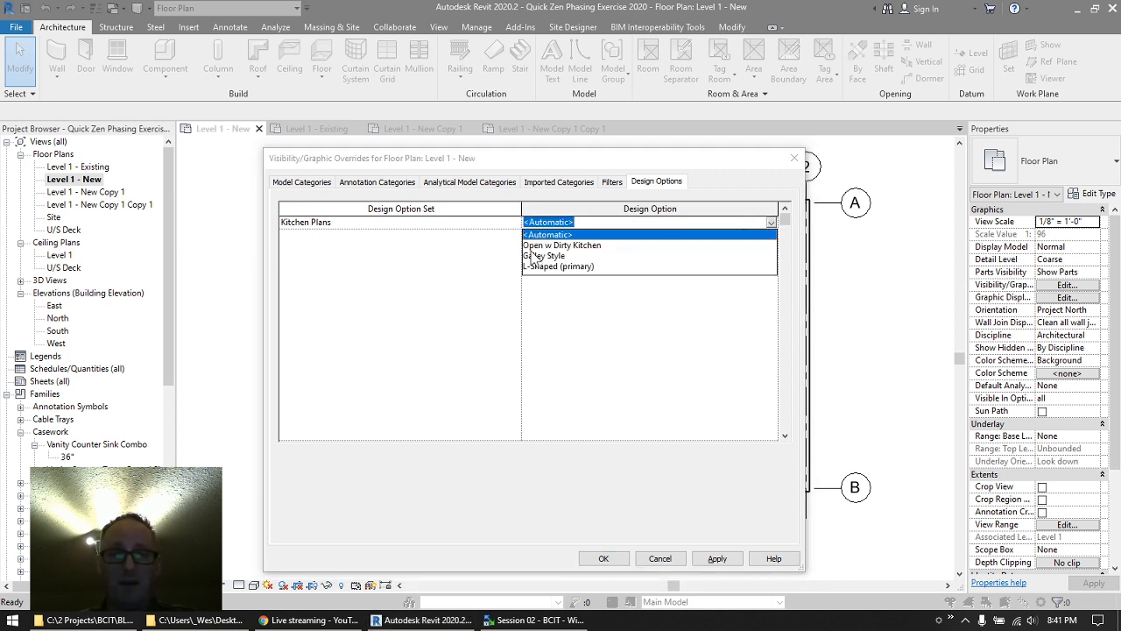
pyautogui.click(543, 266)
pyautogui.click(595, 558)
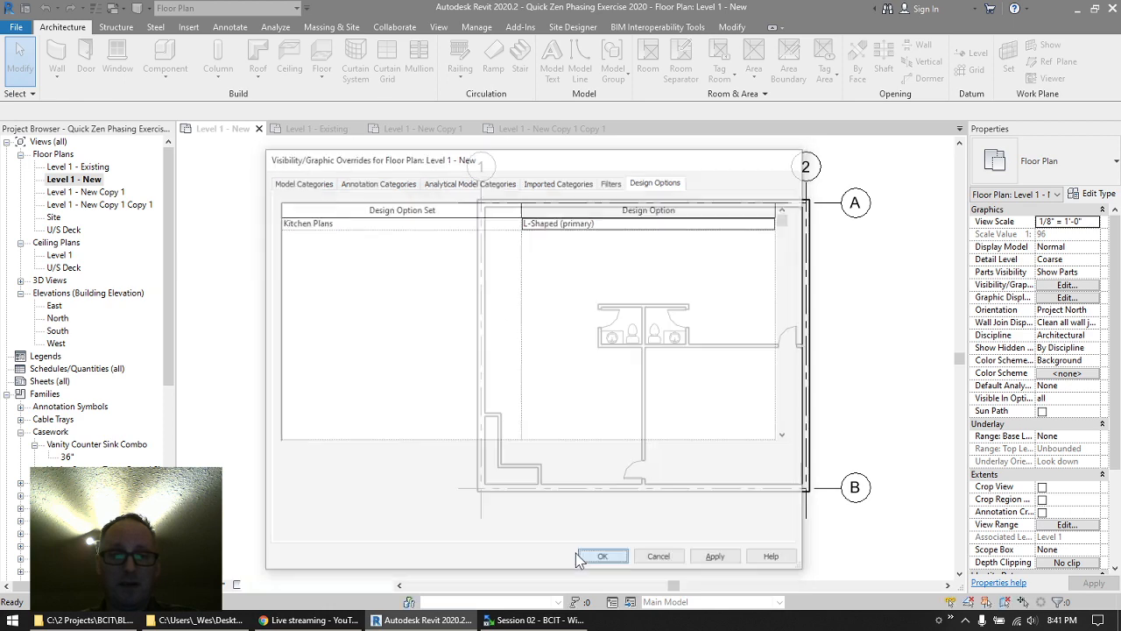
# - Open the Level 1 - New Copy 1 floor plan and override its Visibility/Graphics so Kitchen Plans shows Galley Style
pyautogui.doubleClick(86, 192)
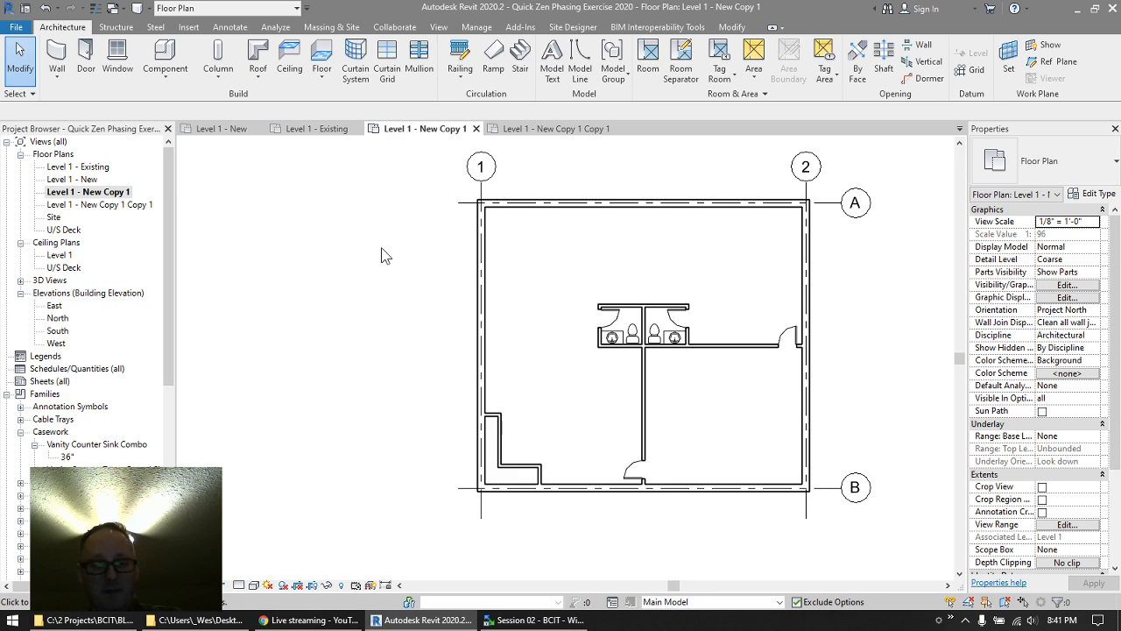
pyautogui.press('v')
pyautogui.press('v')
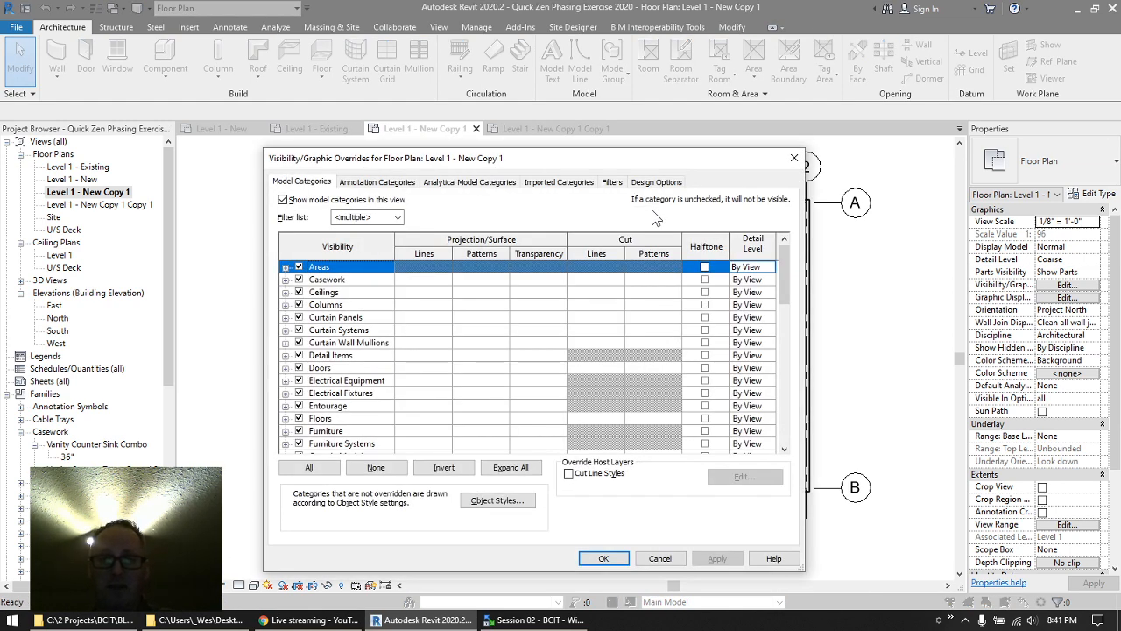
pyautogui.click(657, 182)
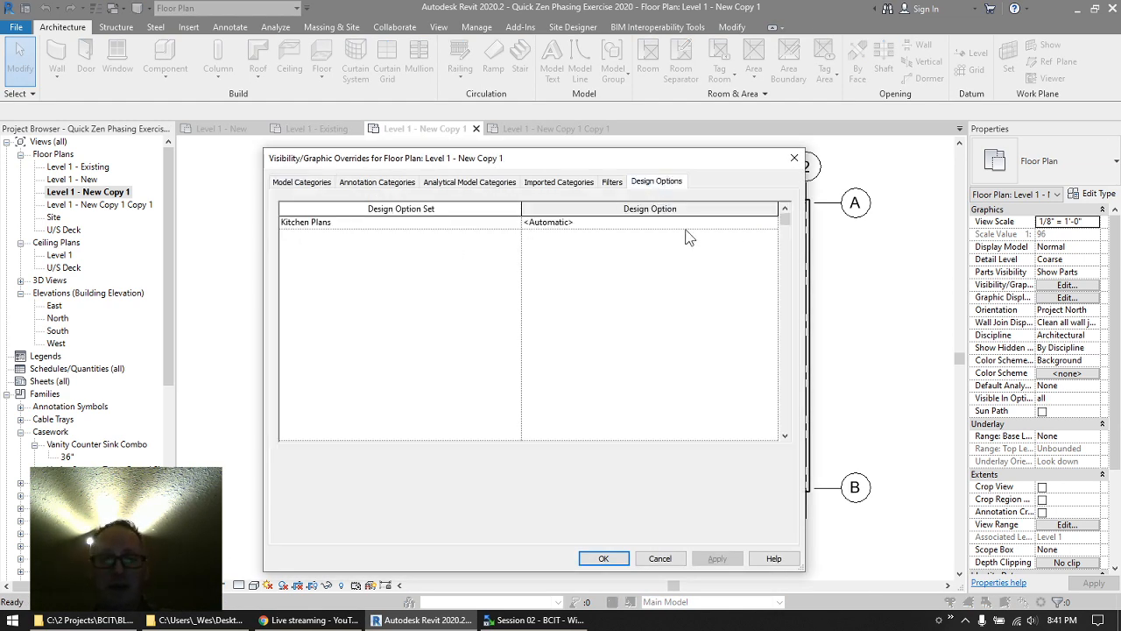
pyautogui.click(776, 222)
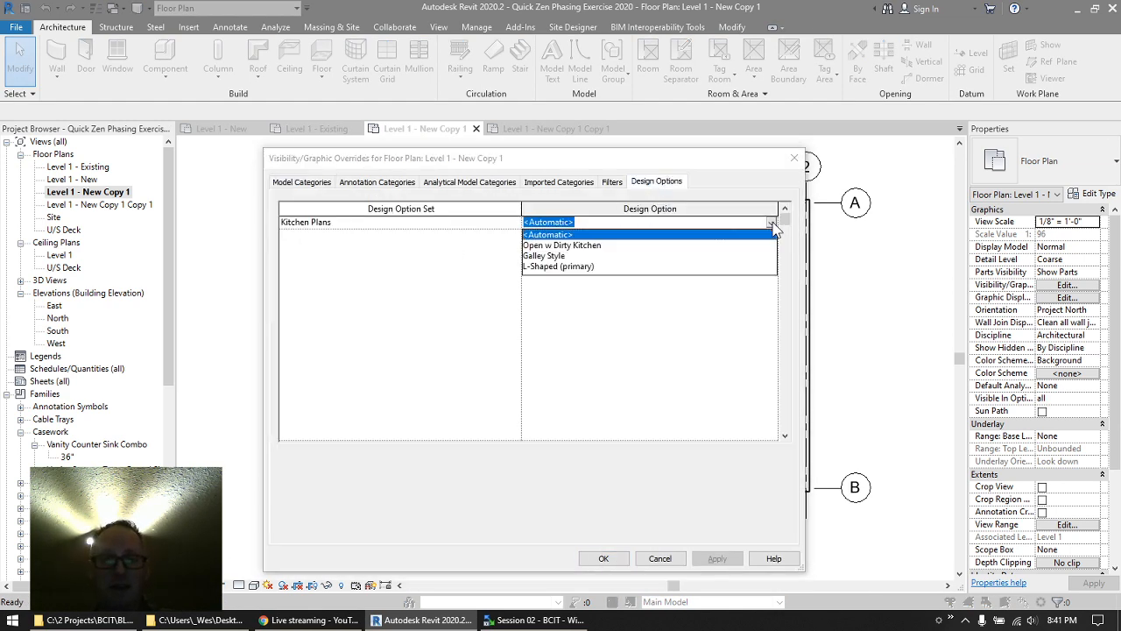
pyautogui.click(553, 256)
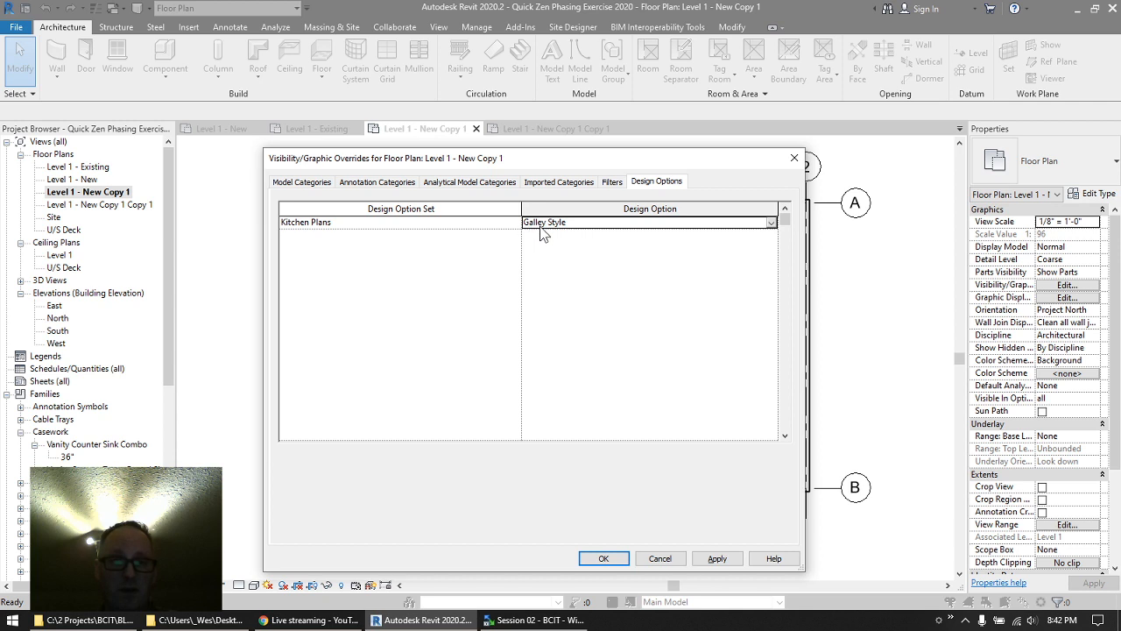
# - Rename the Level 1 - New Copy 1 floor plan as Level 1 - Galley Option
pyautogui.rightClick(104, 193)
pyautogui.click(147, 403)
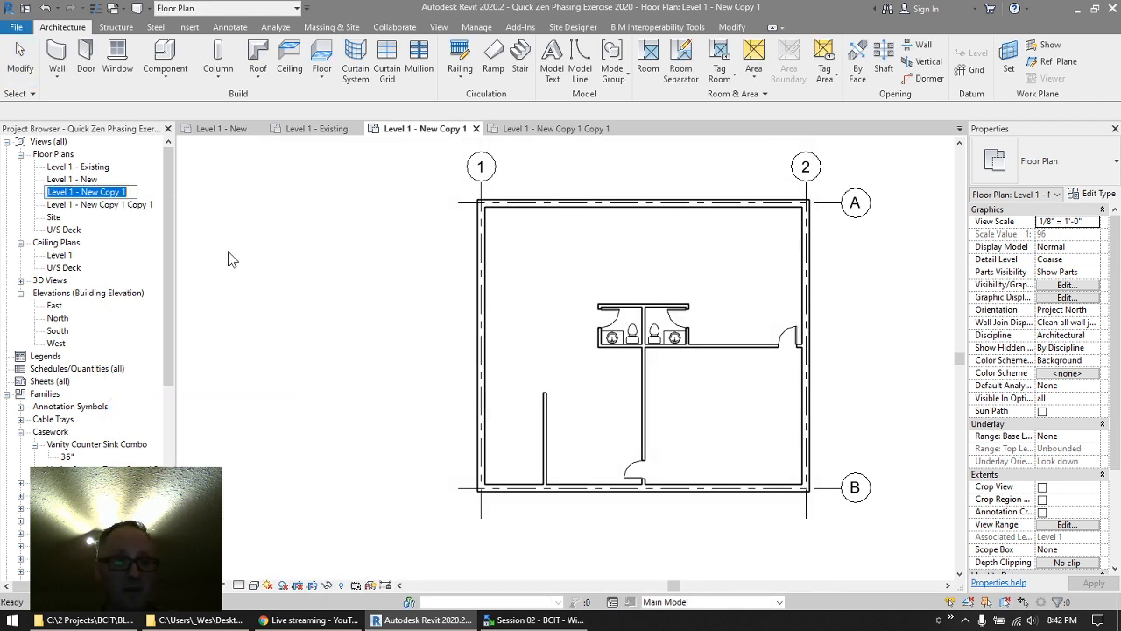
pyautogui.moveTo(83, 191); pyautogui.dragTo(168, 192)
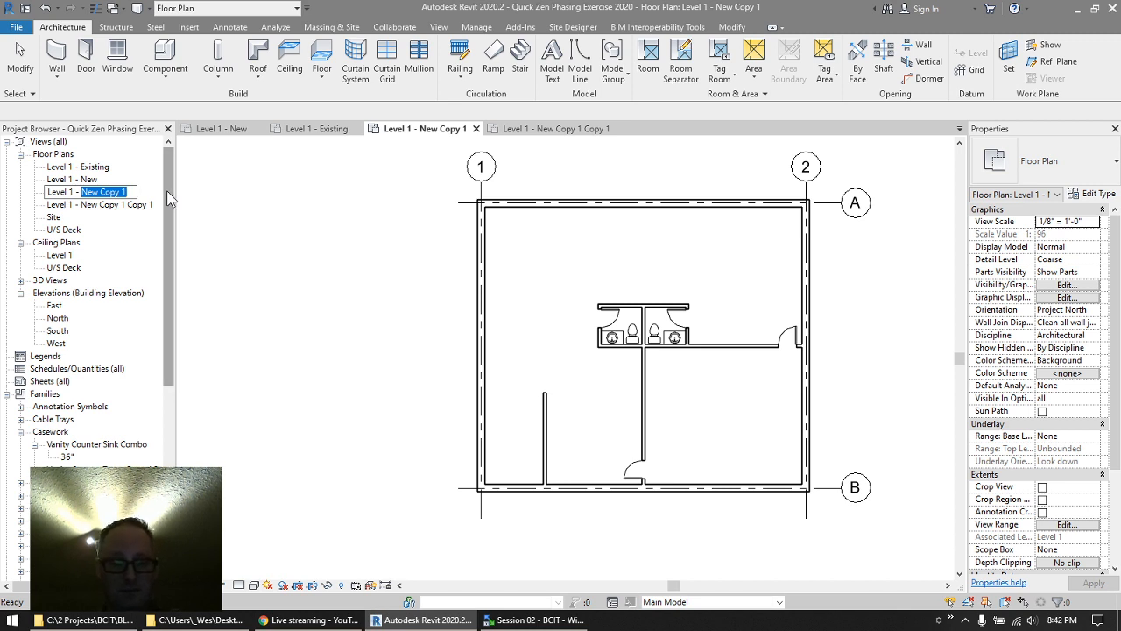
pyautogui.write('Galleyu')
pyautogui.press('BackSpace')
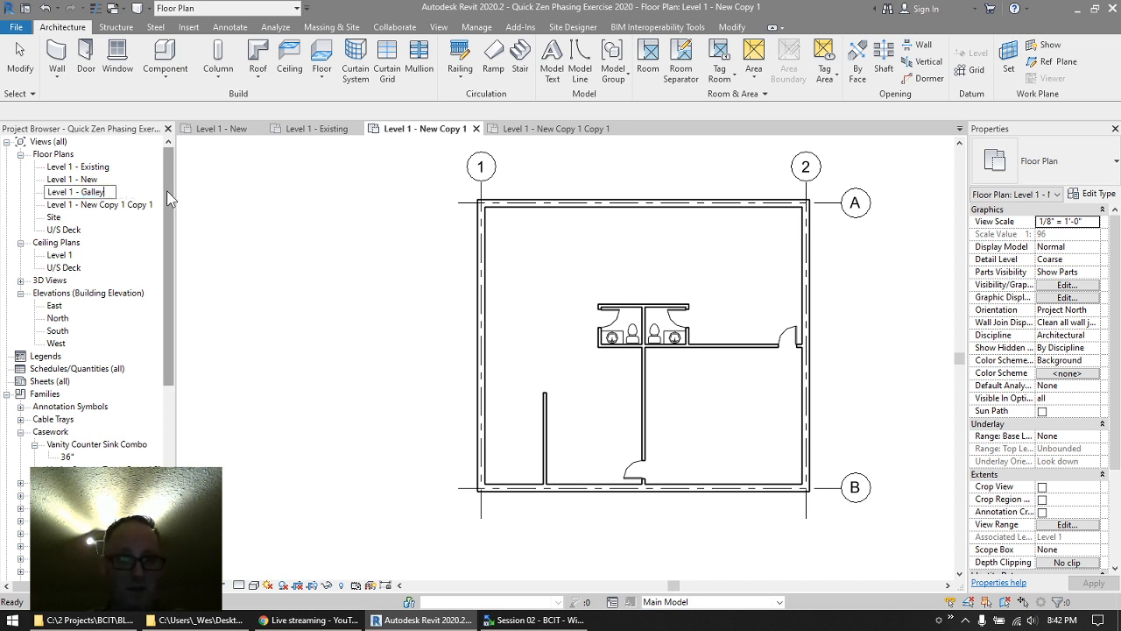
pyautogui.write('Option')
pyautogui.press('Return')
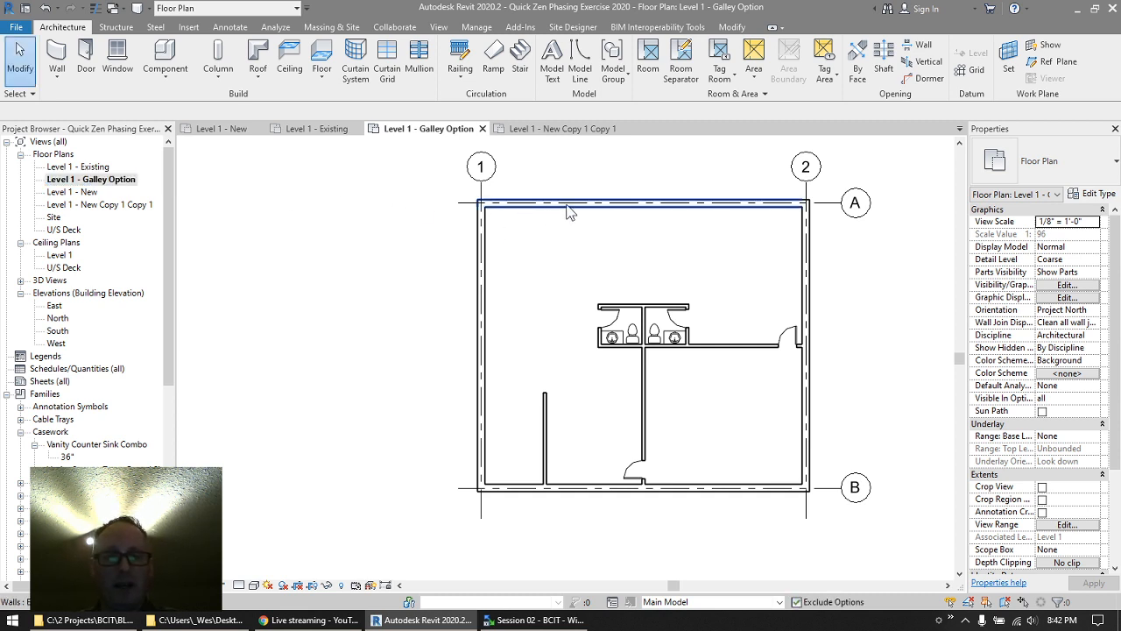
# - Turn off Exclude Options for the Main Model and test selecting the exterior wall and the galley kitchen partition
pyautogui.click(807, 233)
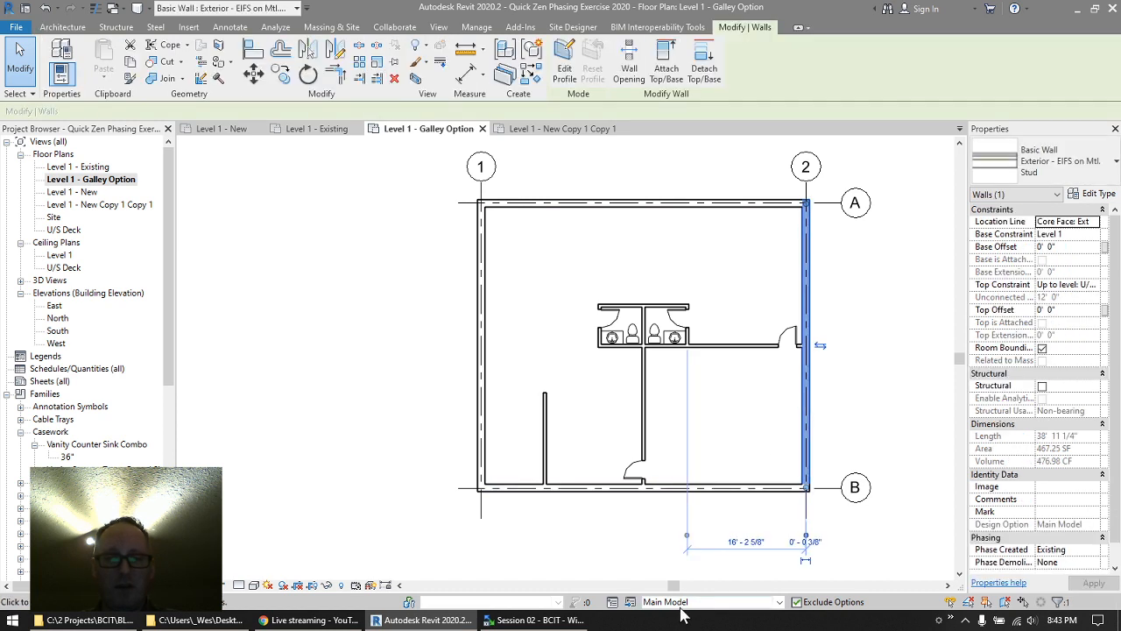
pyautogui.click(621, 401)
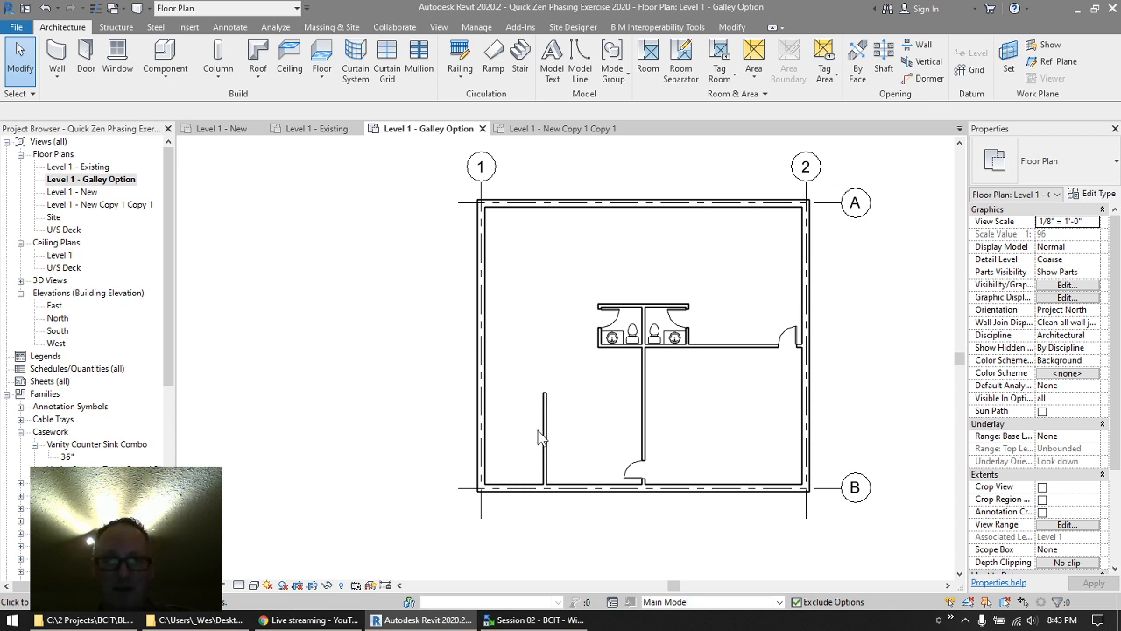
pyautogui.click(796, 602)
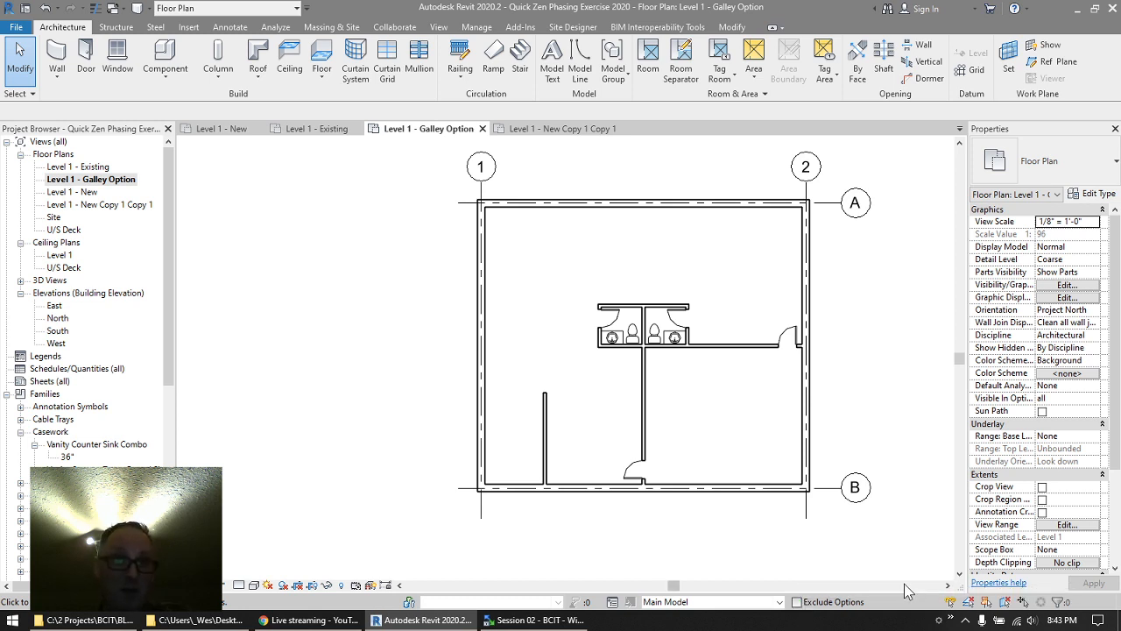
pyautogui.click(545, 438)
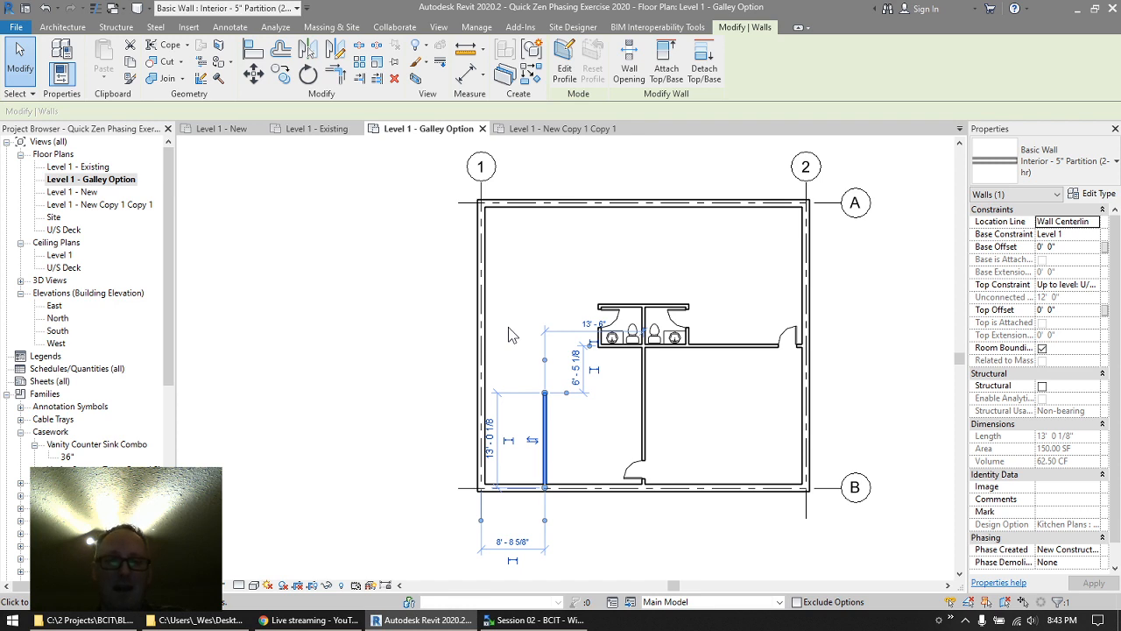
pyautogui.click(356, 281)
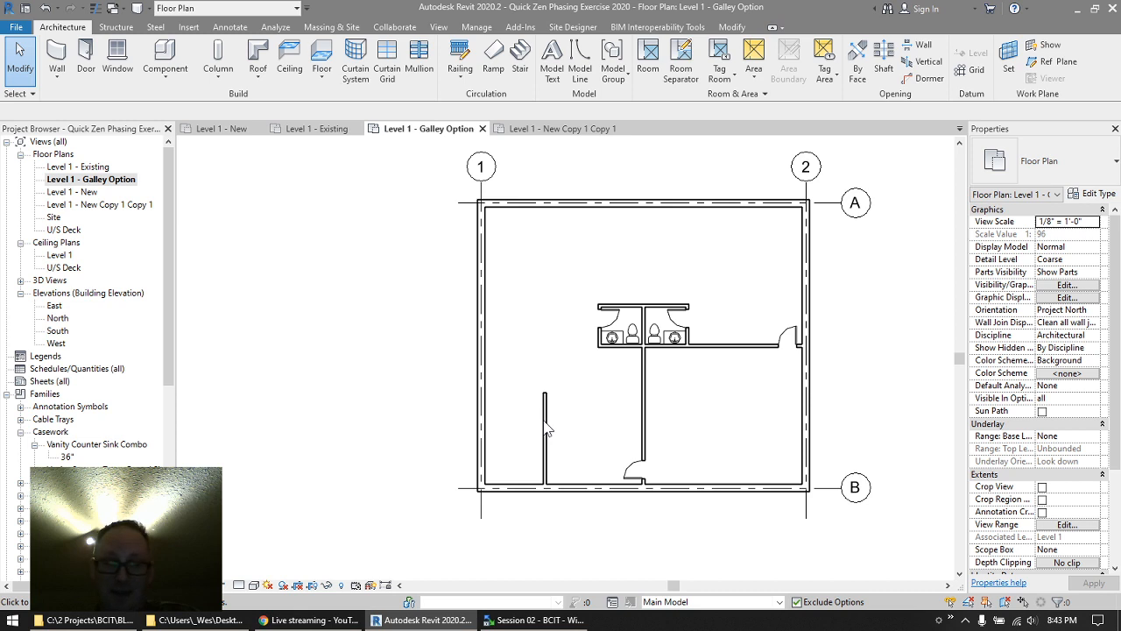
pyautogui.click(797, 602)
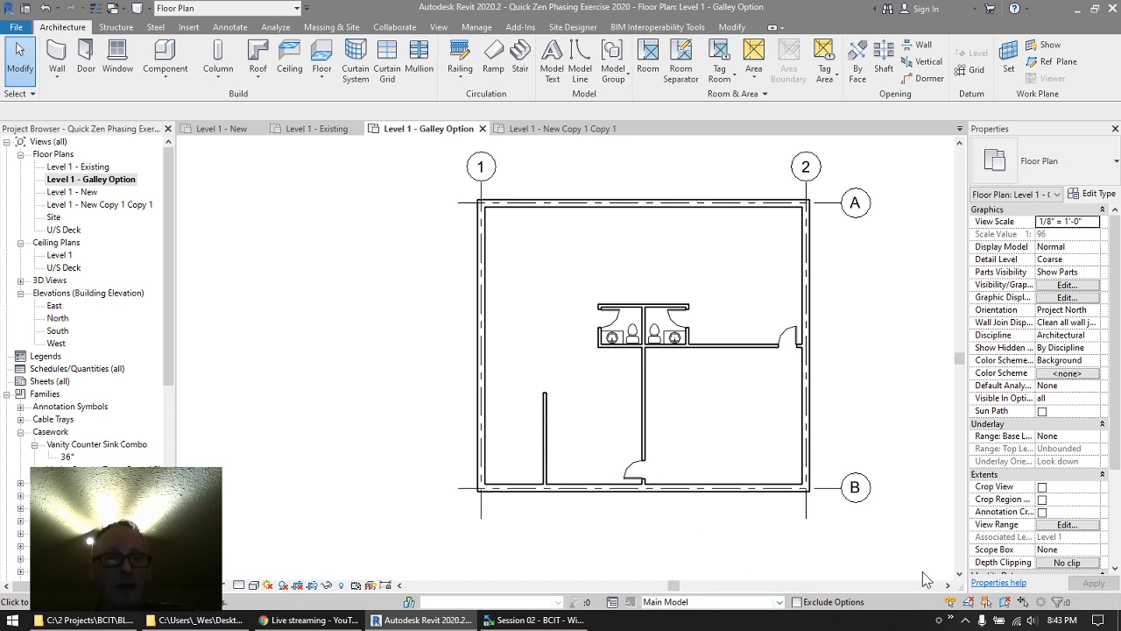
# - Make Open w Dirty Kitchen the active design option and switch from it to Galley Style
pyautogui.click(698, 602)
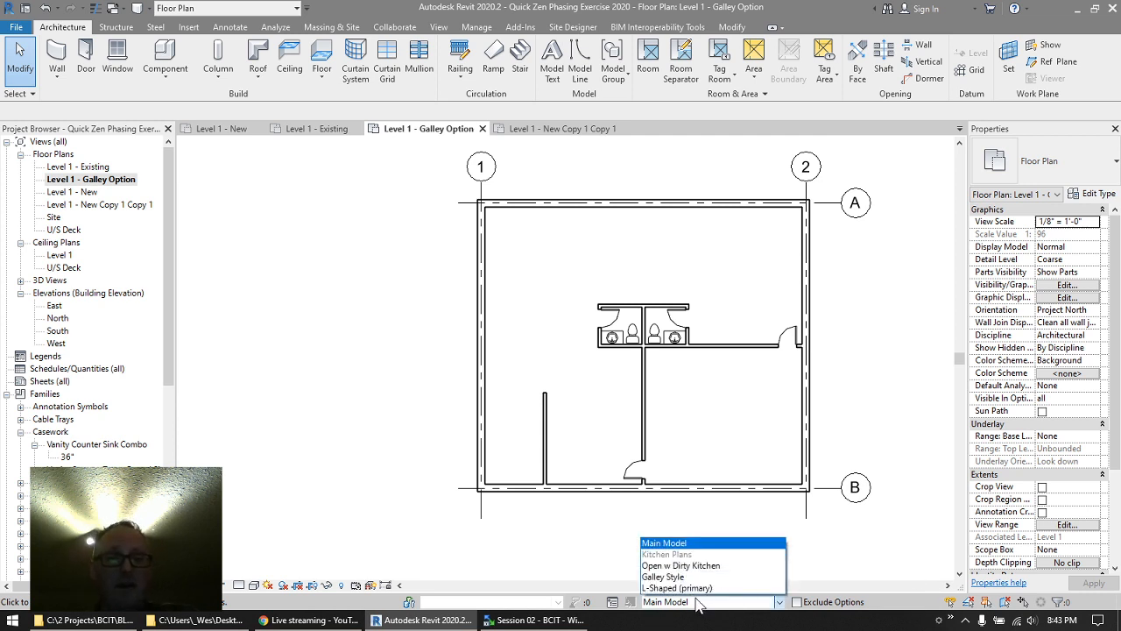
pyautogui.click(681, 565)
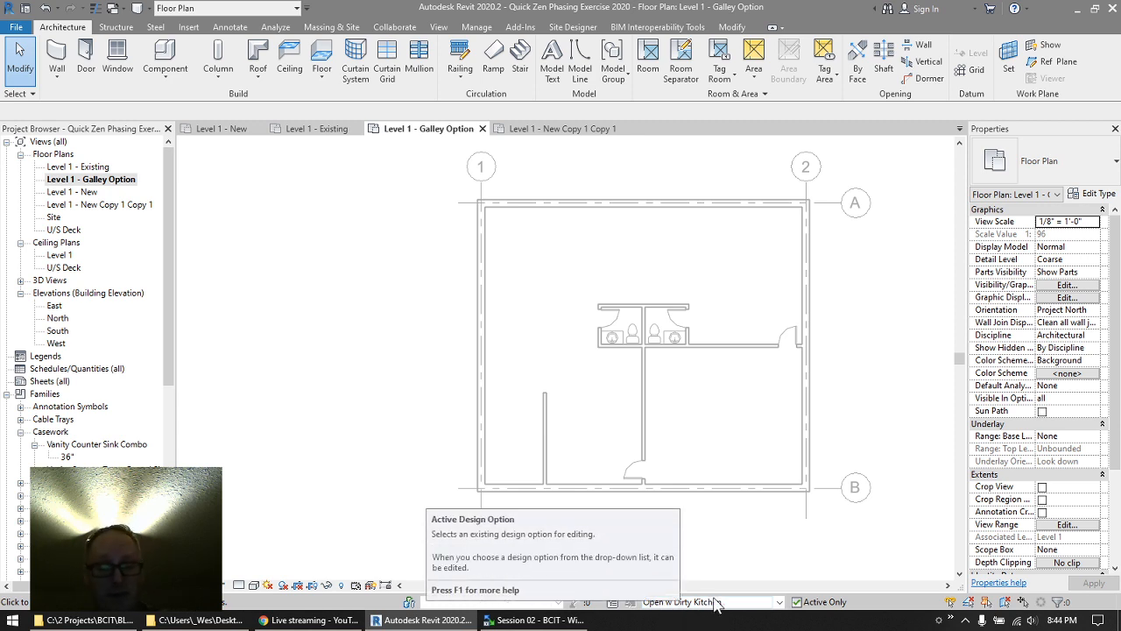
pyautogui.click(716, 603)
pyautogui.click(685, 578)
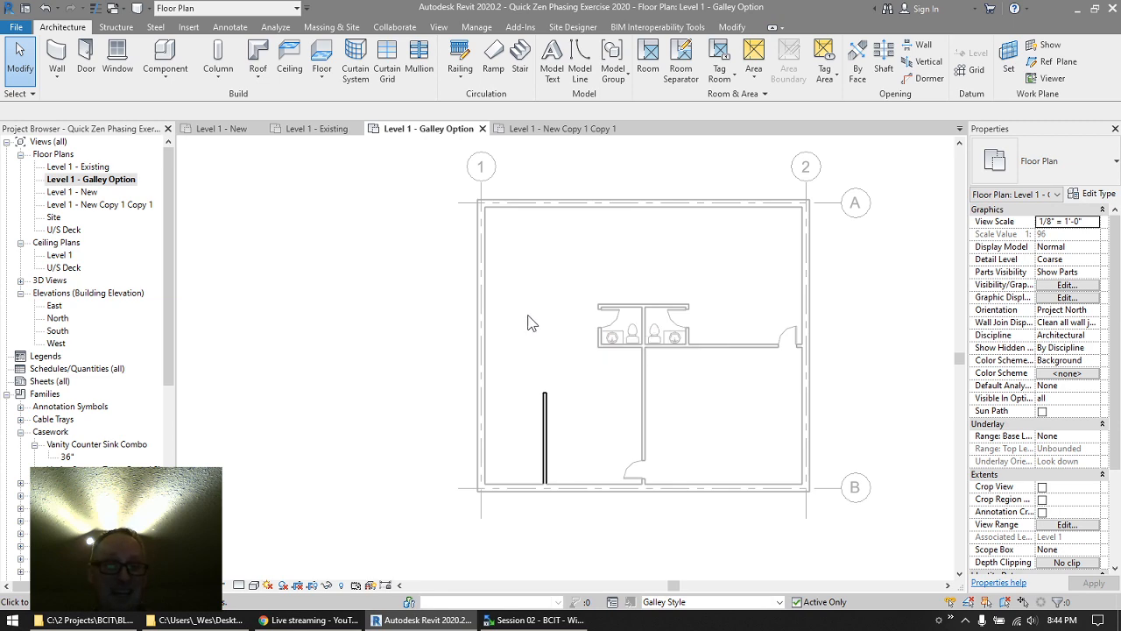
# - Switch the Kitchen Plans override of Level 1 - Galley Option to <Automatic> and back to Galley Style
pyautogui.press('v')
pyautogui.press('g')
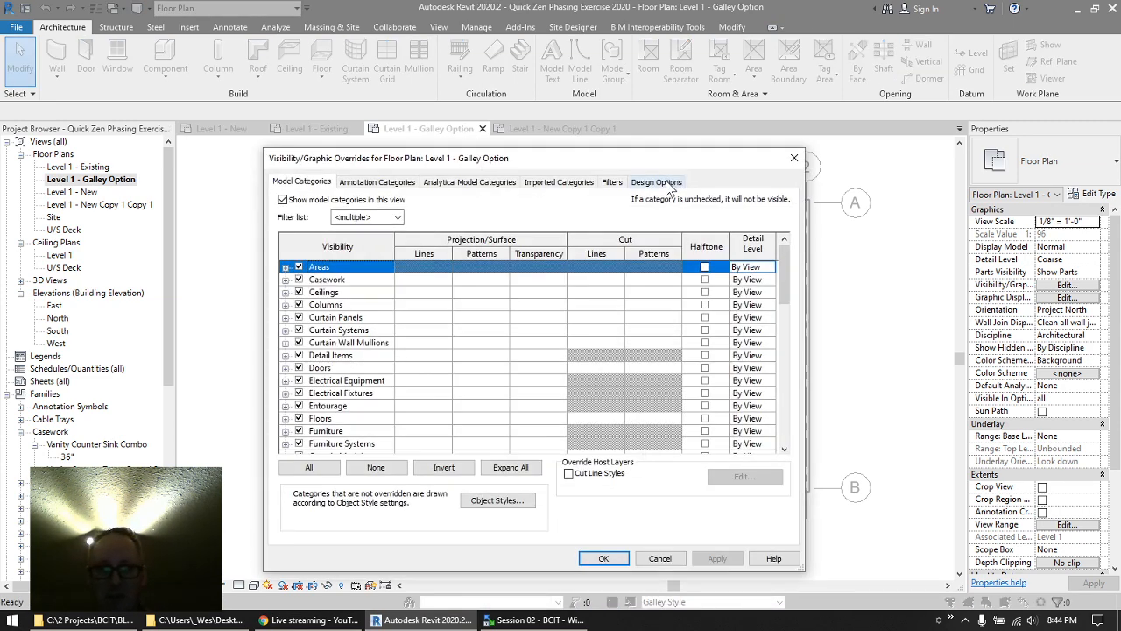
pyautogui.click(666, 183)
pyautogui.click(579, 223)
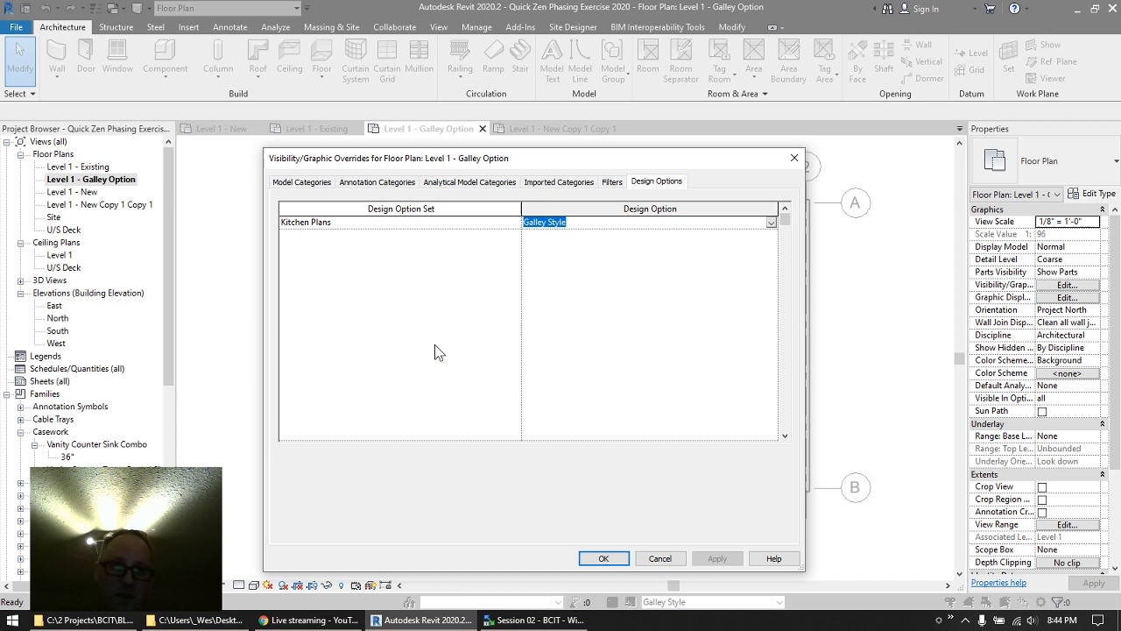
pyautogui.click(771, 222)
pyautogui.click(552, 235)
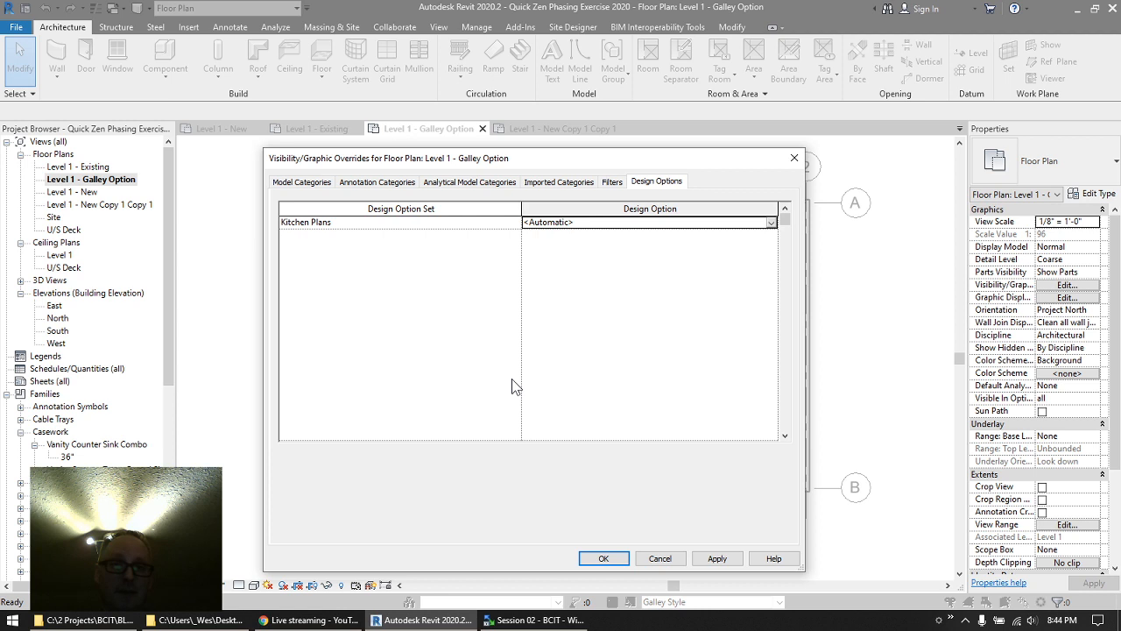
pyautogui.click(771, 222)
pyautogui.click(568, 259)
pyautogui.click(604, 558)
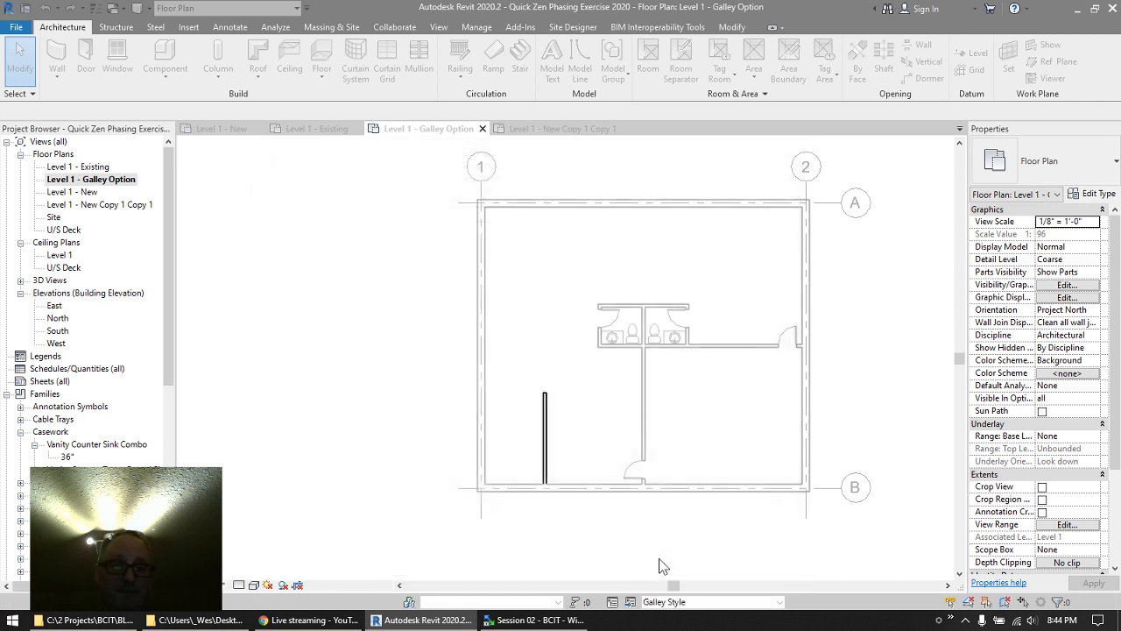
# - Check that the galley partition can be selected, and set the active design option to L-Shaped (primary)
pyautogui.click(546, 436)
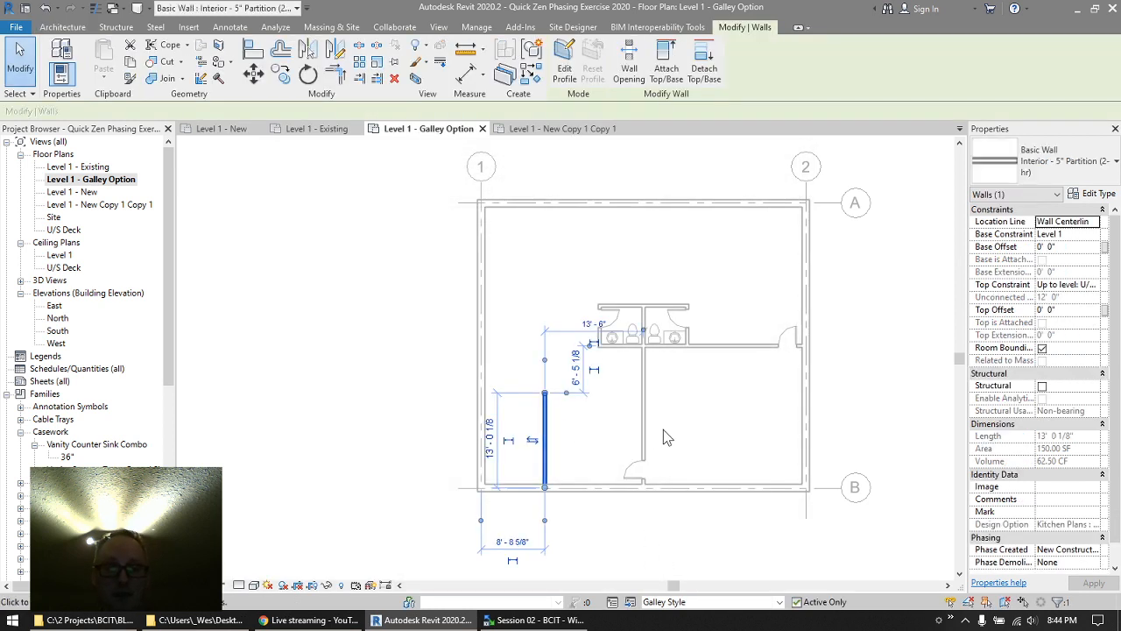
pyautogui.click(731, 548)
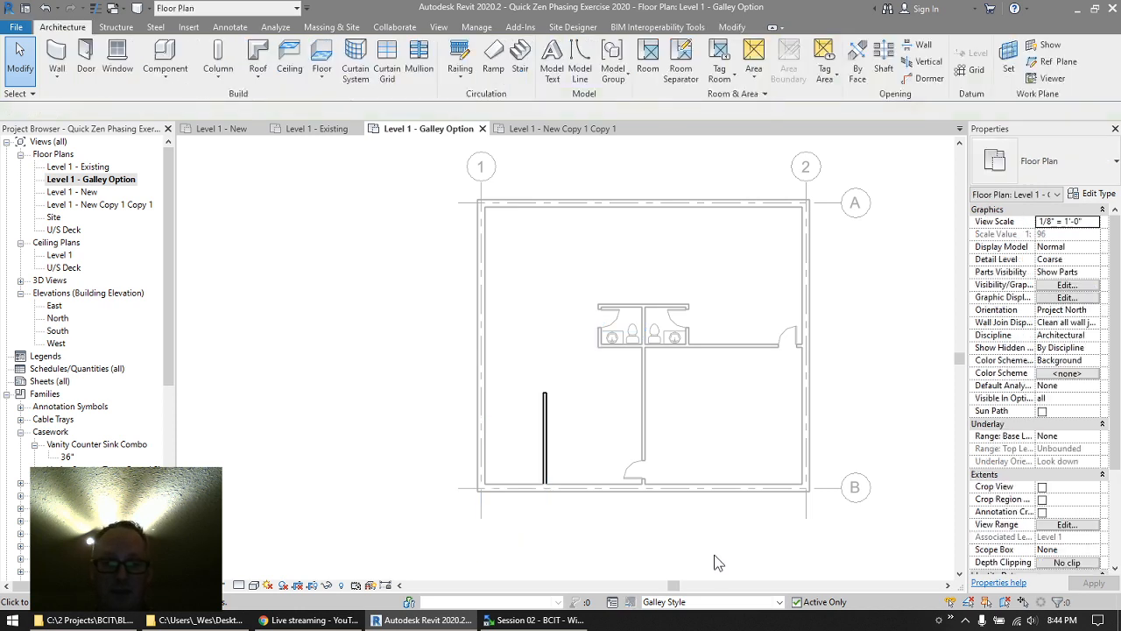
pyautogui.click(694, 603)
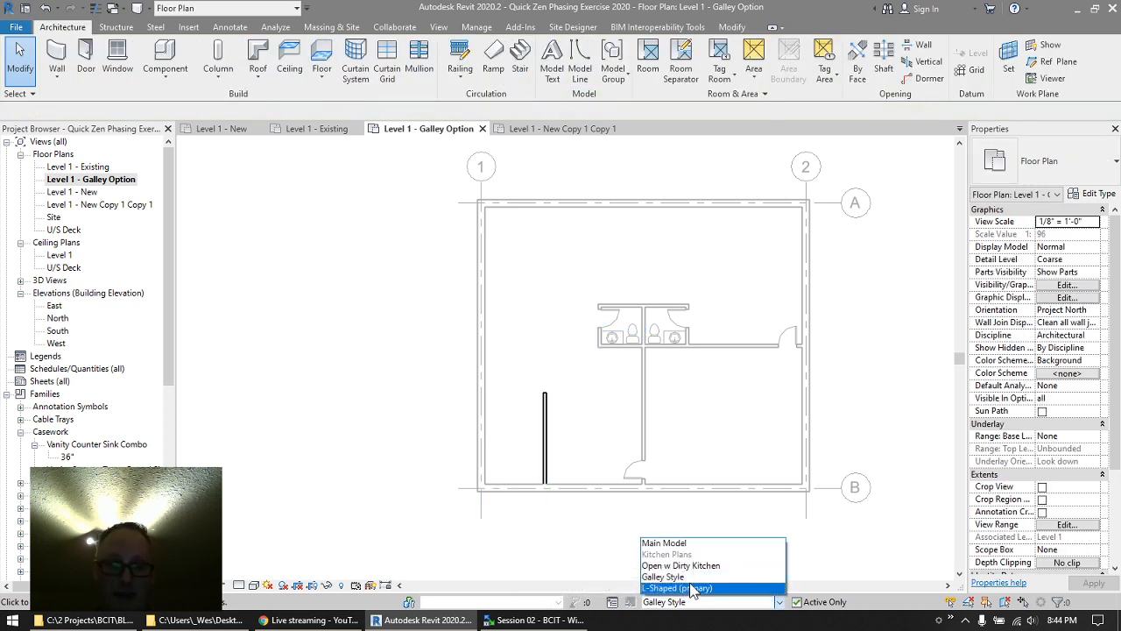
pyautogui.click(694, 589)
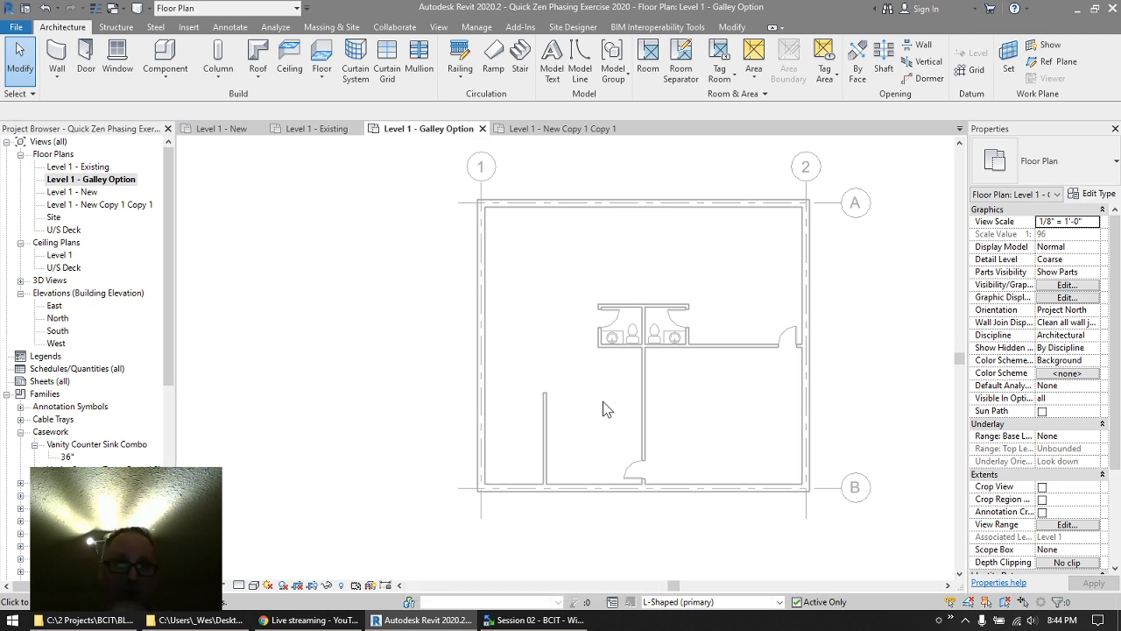
# - Set Kitchen Plans to <Automatic> in the Visibility/Graphics design options of Level 1 - Galley Option
pyautogui.press('v')
pyautogui.press('g')
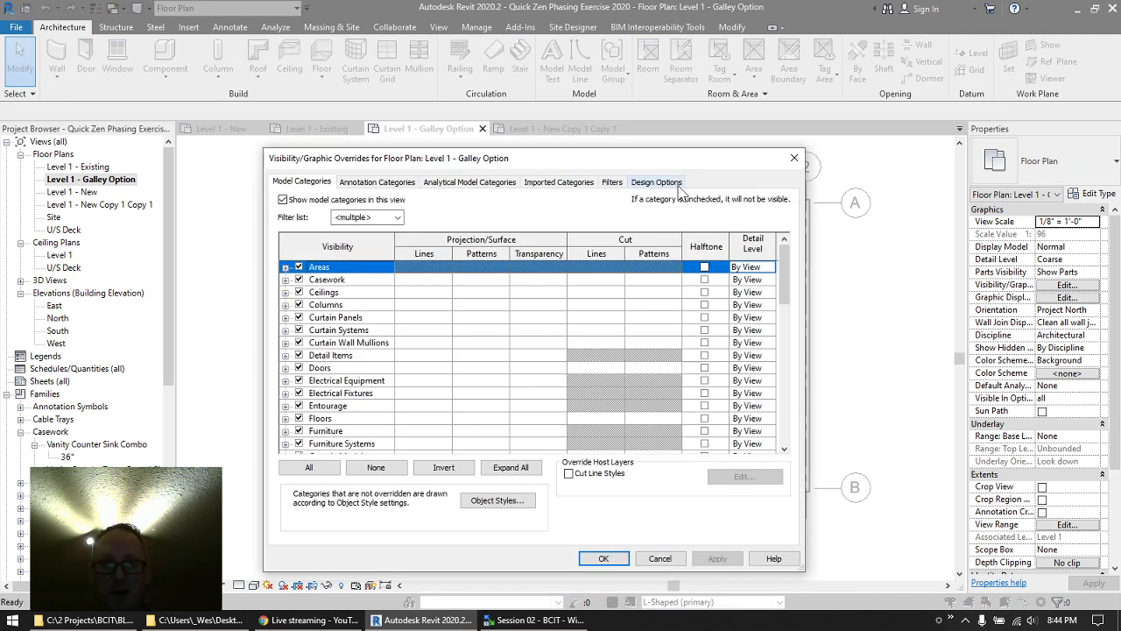
pyautogui.click(669, 185)
pyautogui.moveTo(721, 158); pyautogui.dragTo(552, 81)
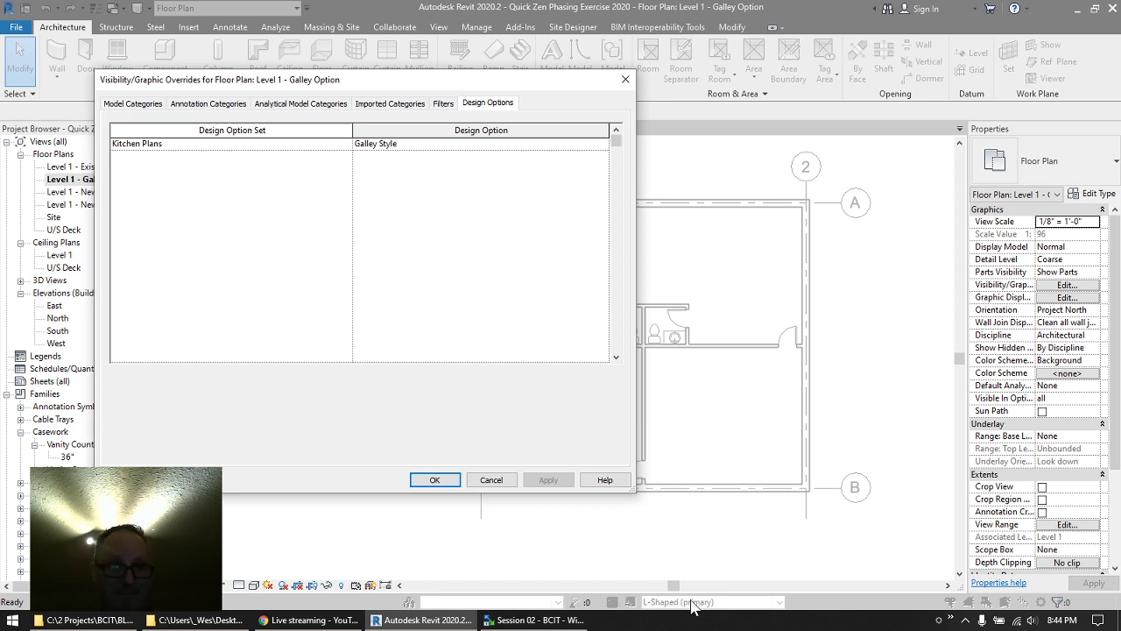
pyautogui.click(603, 143)
pyautogui.click(604, 143)
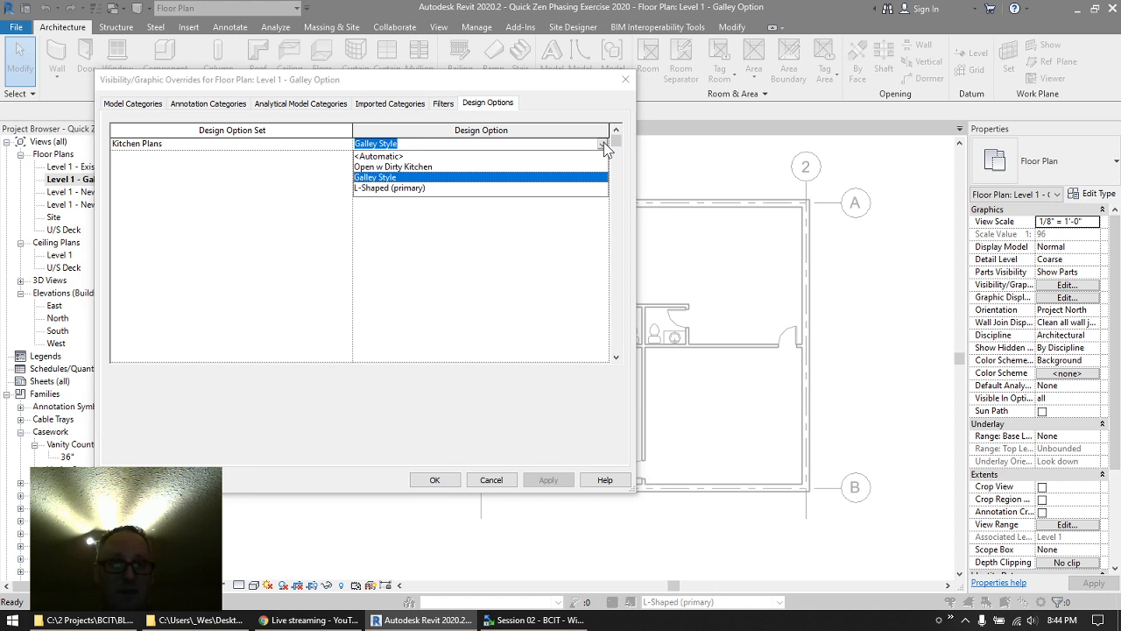
pyautogui.click(413, 156)
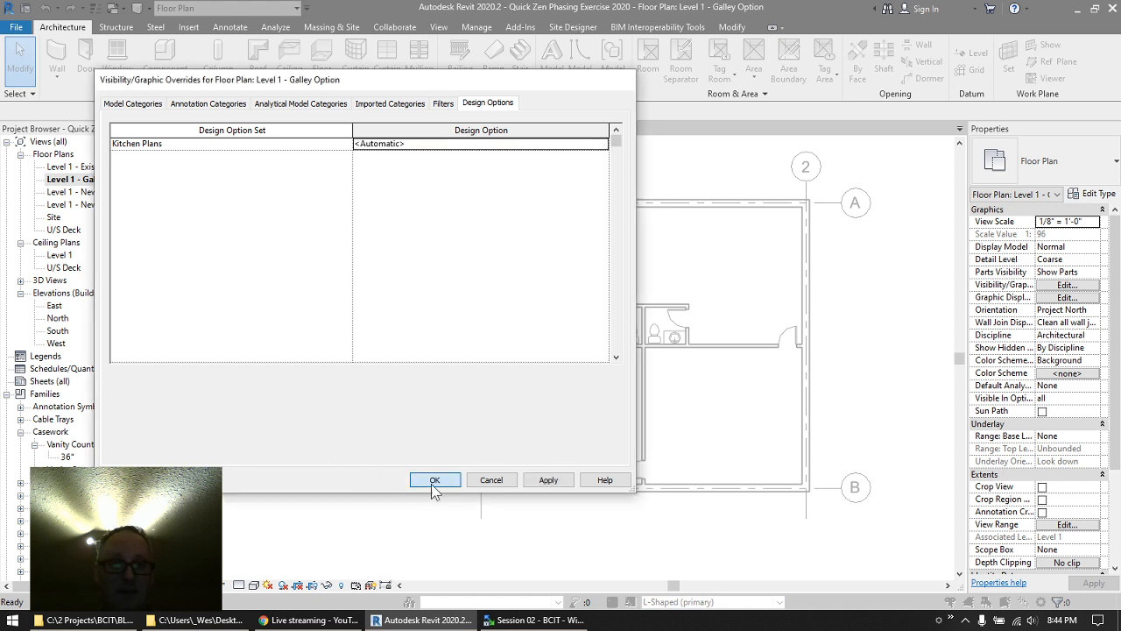
pyautogui.click(431, 481)
# - Cycle the active design option to Galley Style and Open w Dirty Kitchen to view each layout in the Galley Option plan
pyautogui.click(732, 602)
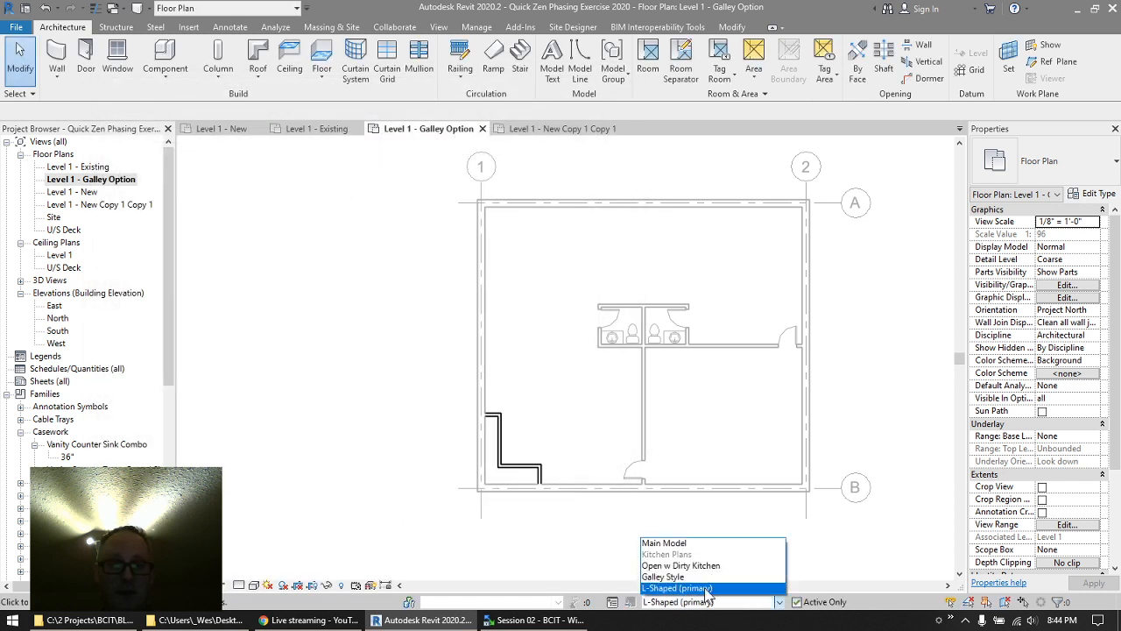
pyautogui.click(701, 577)
pyautogui.click(764, 602)
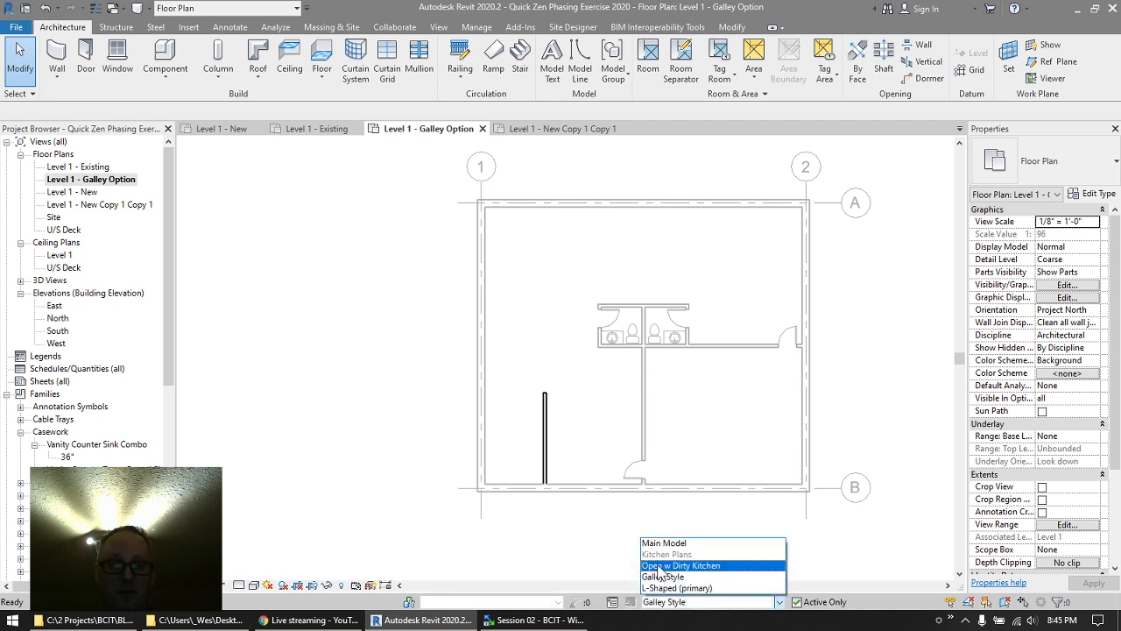
pyautogui.click(692, 567)
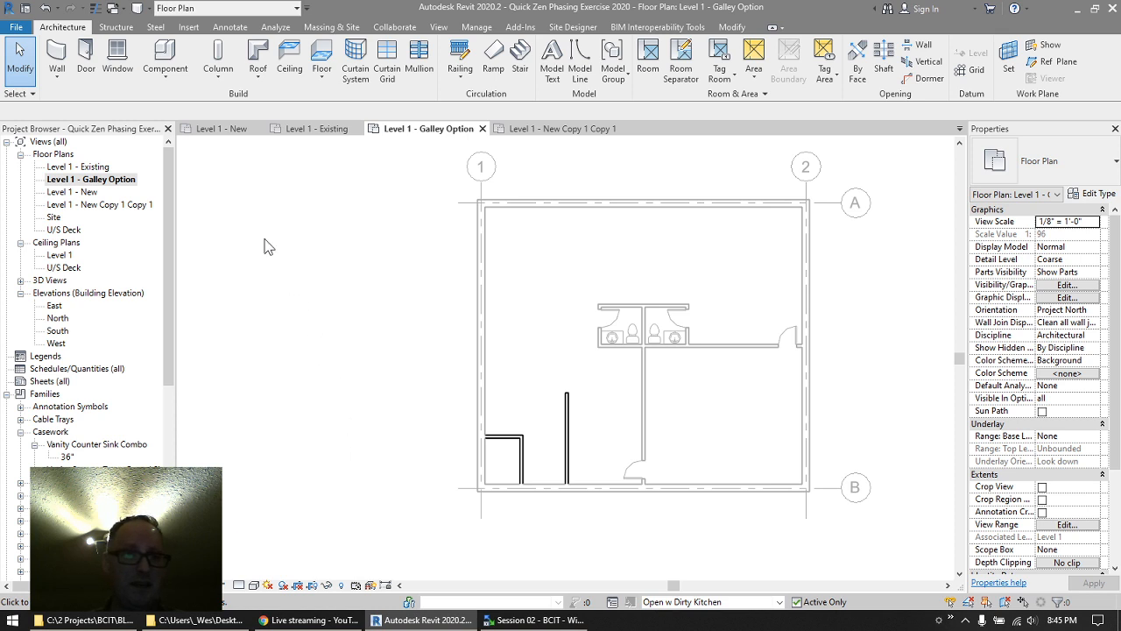
# - Open the Level 1 - New floor plan and set its Kitchen Plans design option override to <Automatic>
pyautogui.doubleClick(79, 193)
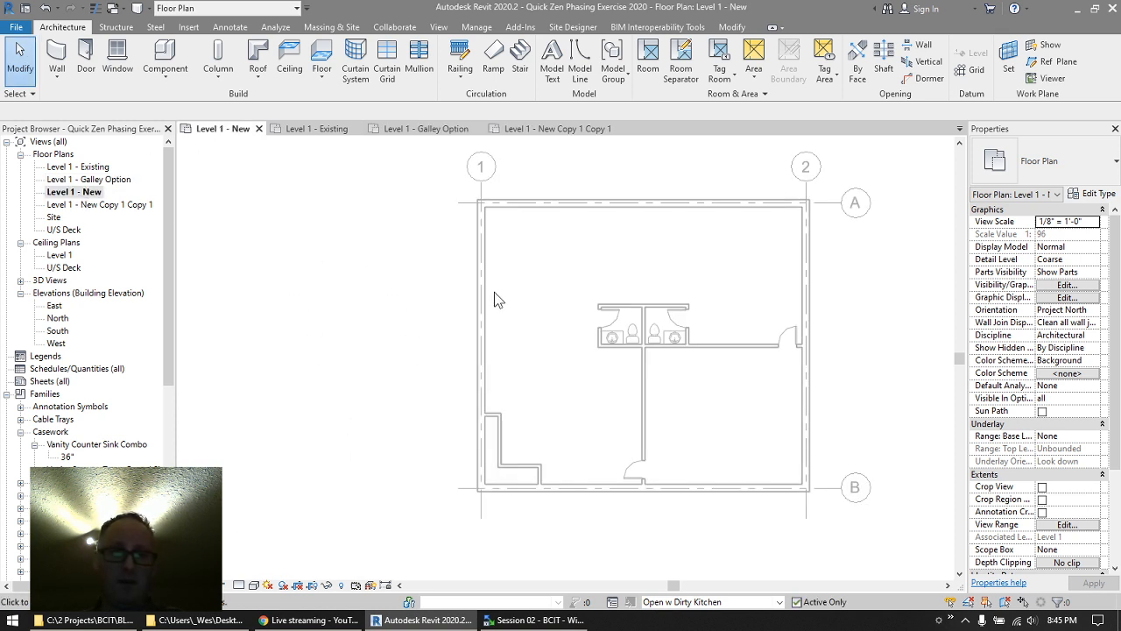
pyautogui.press('v')
pyautogui.press('g')
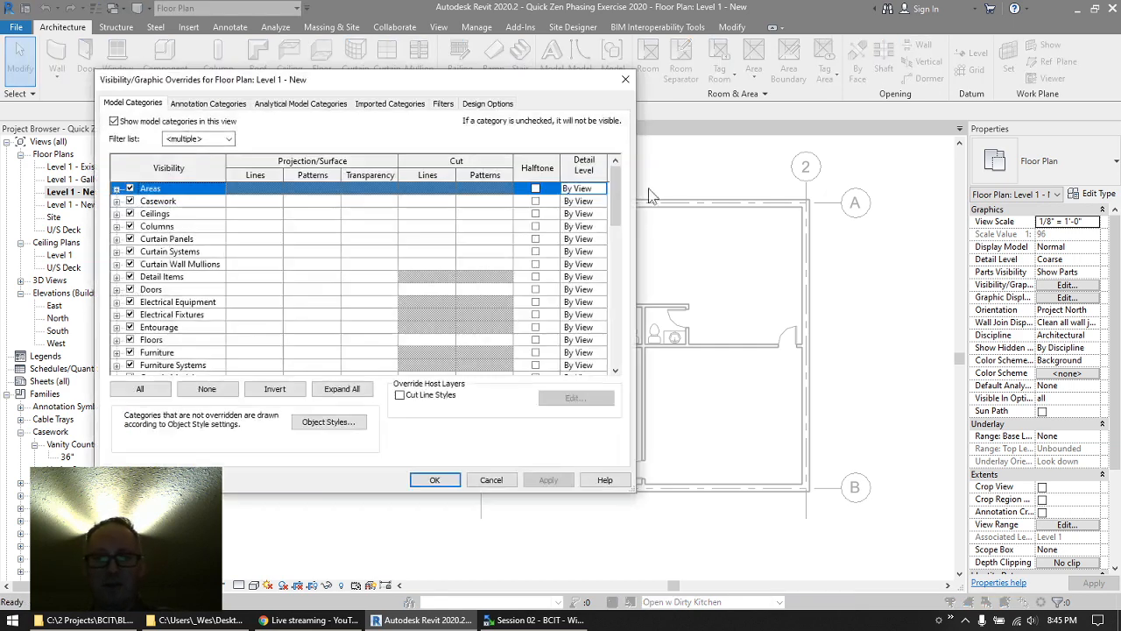
pyautogui.click(480, 104)
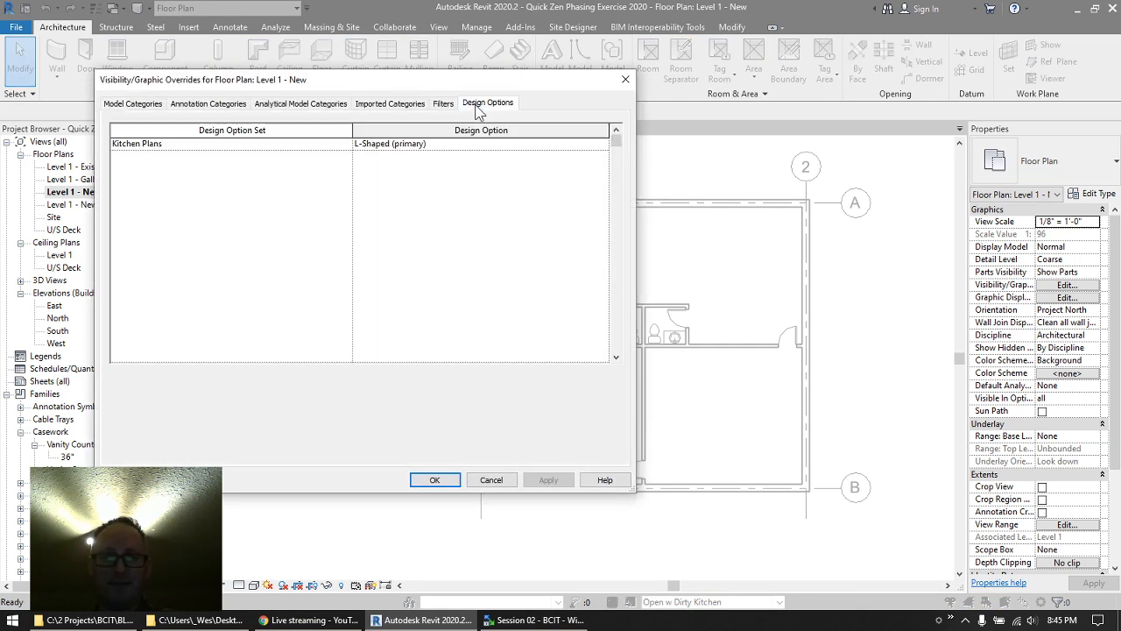
pyautogui.click(603, 143)
pyautogui.click(385, 156)
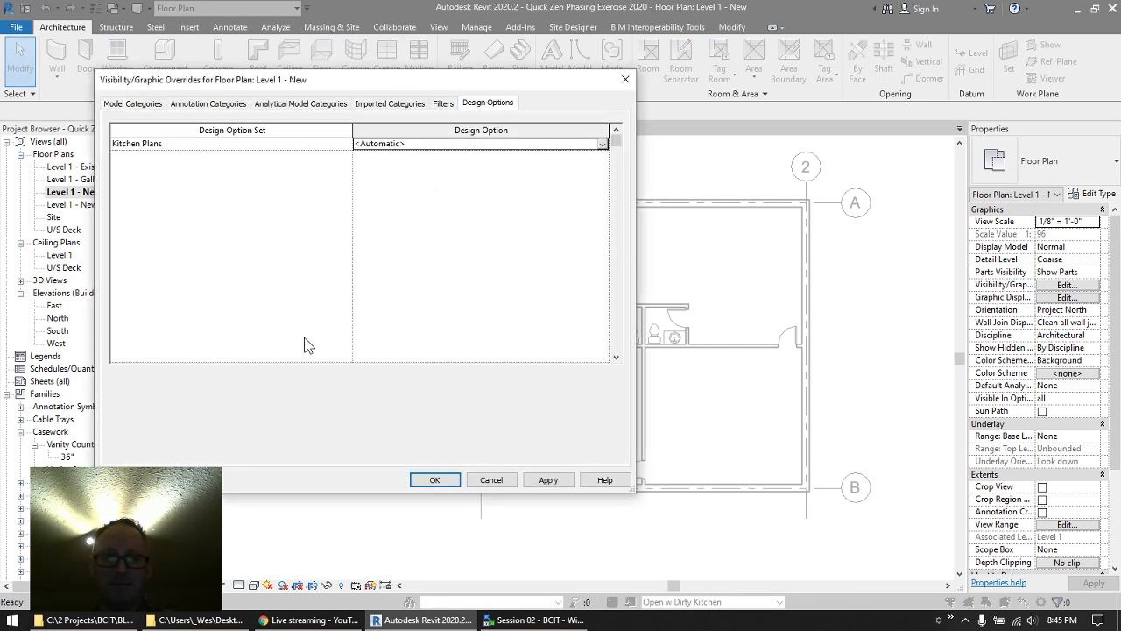
pyautogui.click(433, 479)
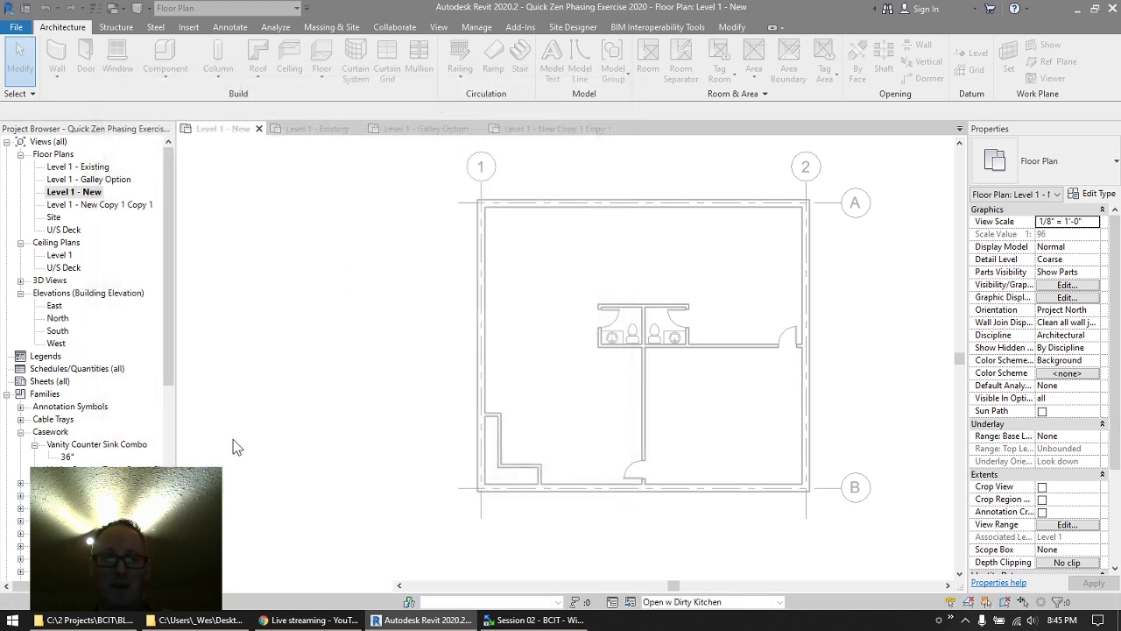
# - View the Galley Style option in Level 1 - New, and make L-Shaped (primary) the active design option
pyautogui.click(694, 602)
pyautogui.click(689, 578)
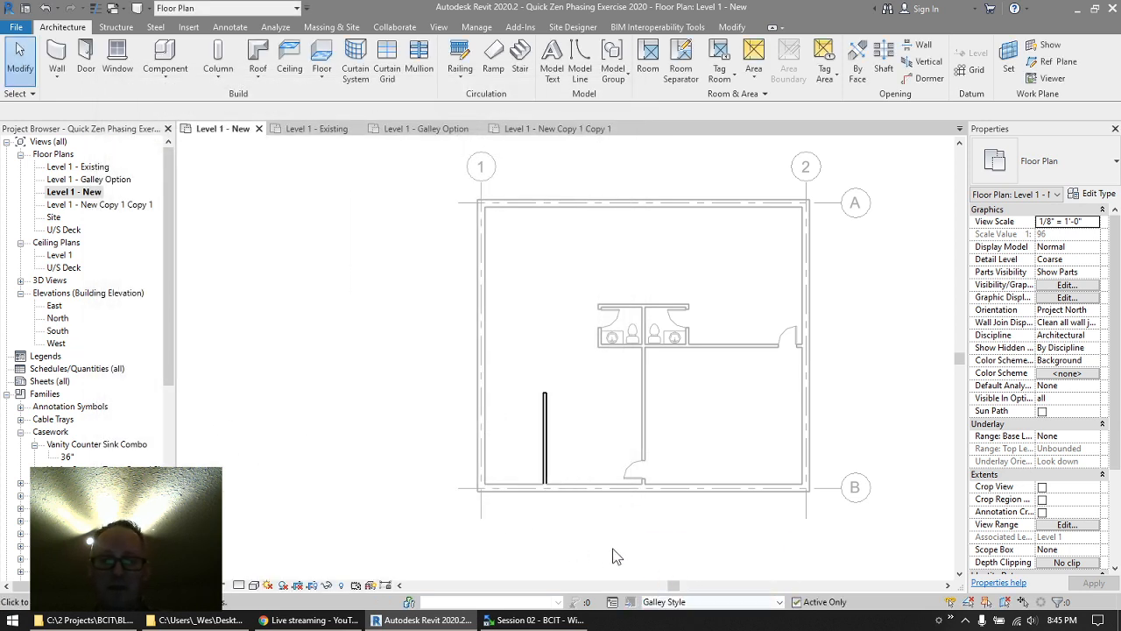
pyautogui.click(685, 602)
pyautogui.click(676, 588)
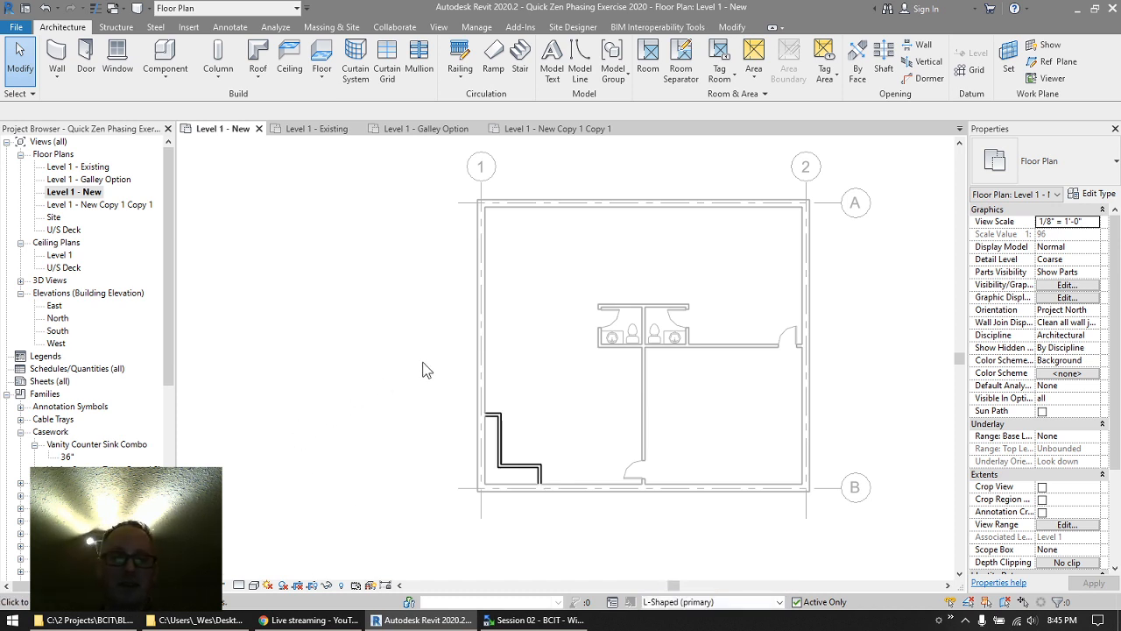
# - Switch the active design option between Main Model and L-Shaped (primary) in Level 1 - New, ending on Main Model
pyautogui.click(666, 602)
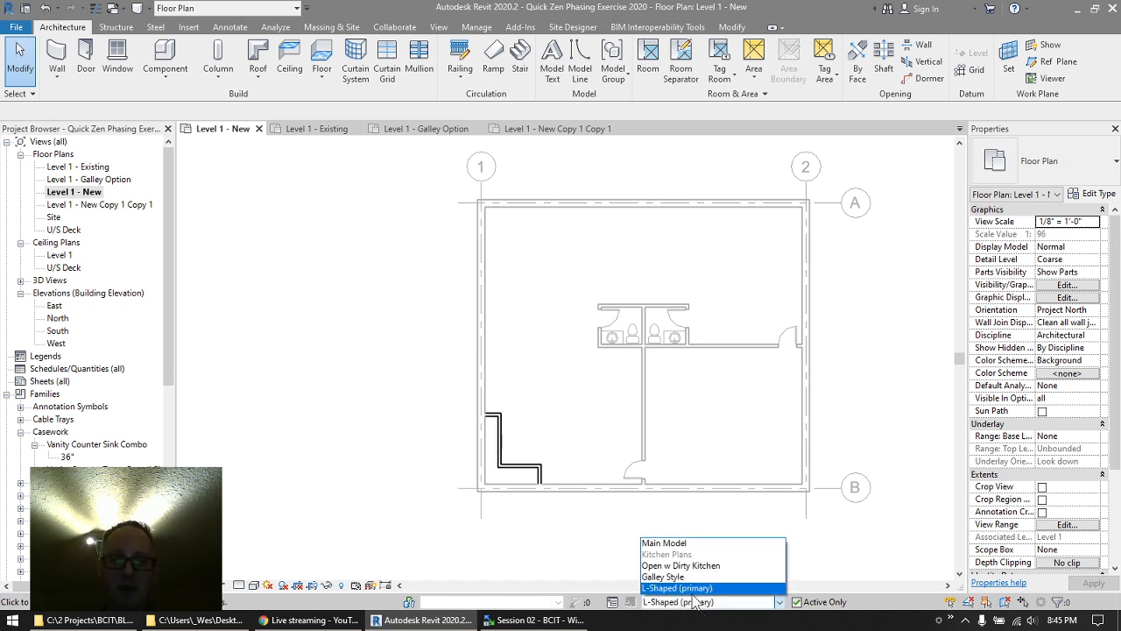
pyautogui.click(684, 541)
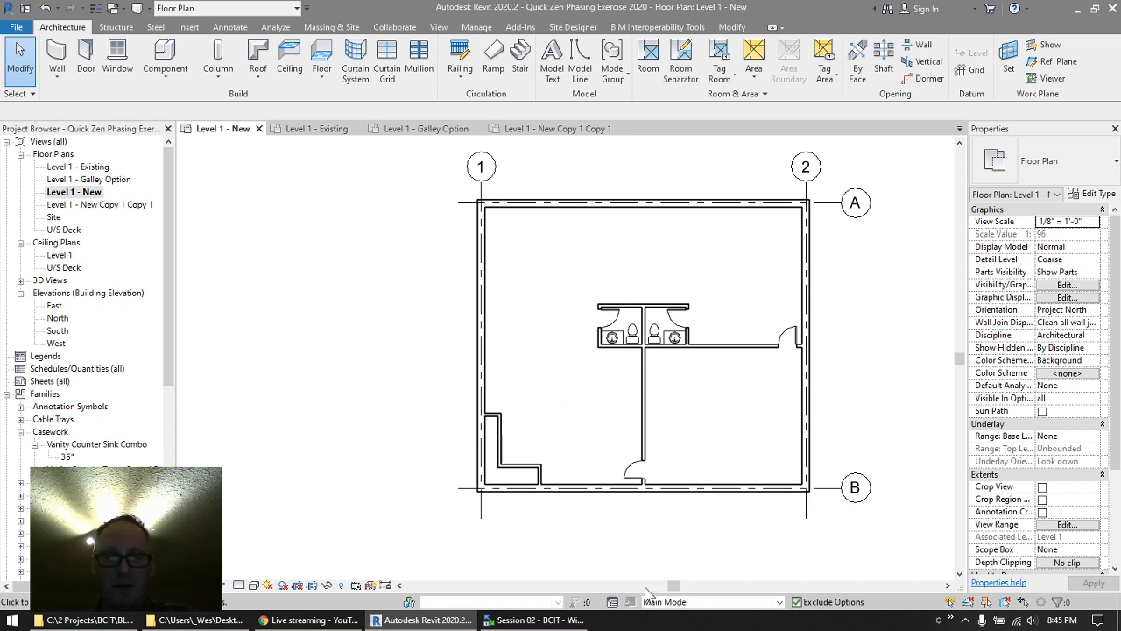
pyautogui.click(697, 602)
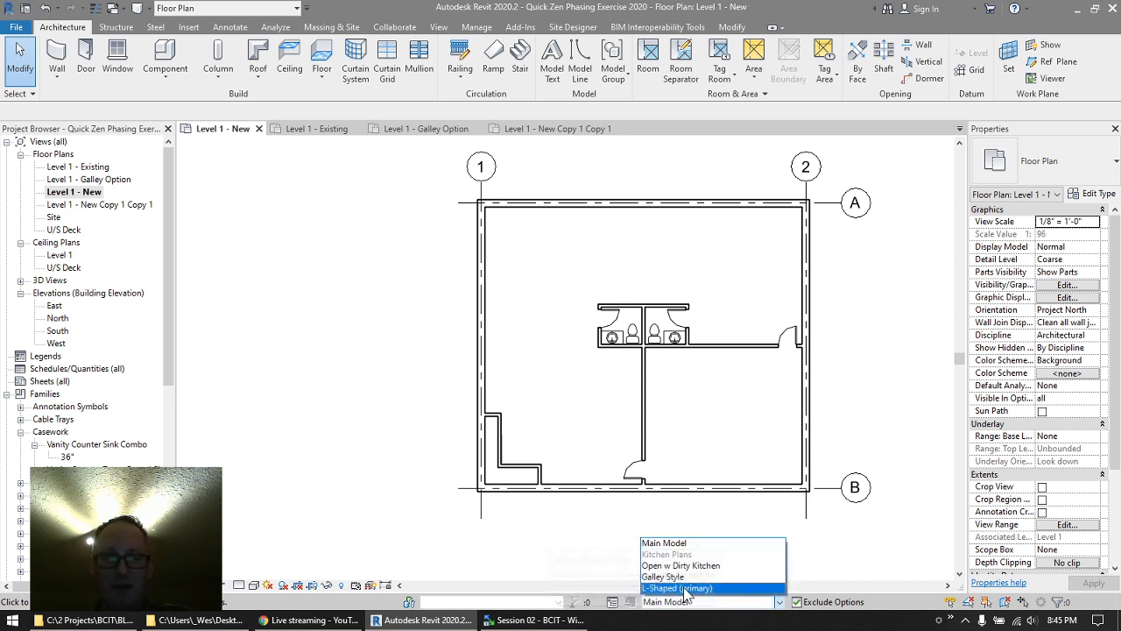
pyautogui.click(679, 588)
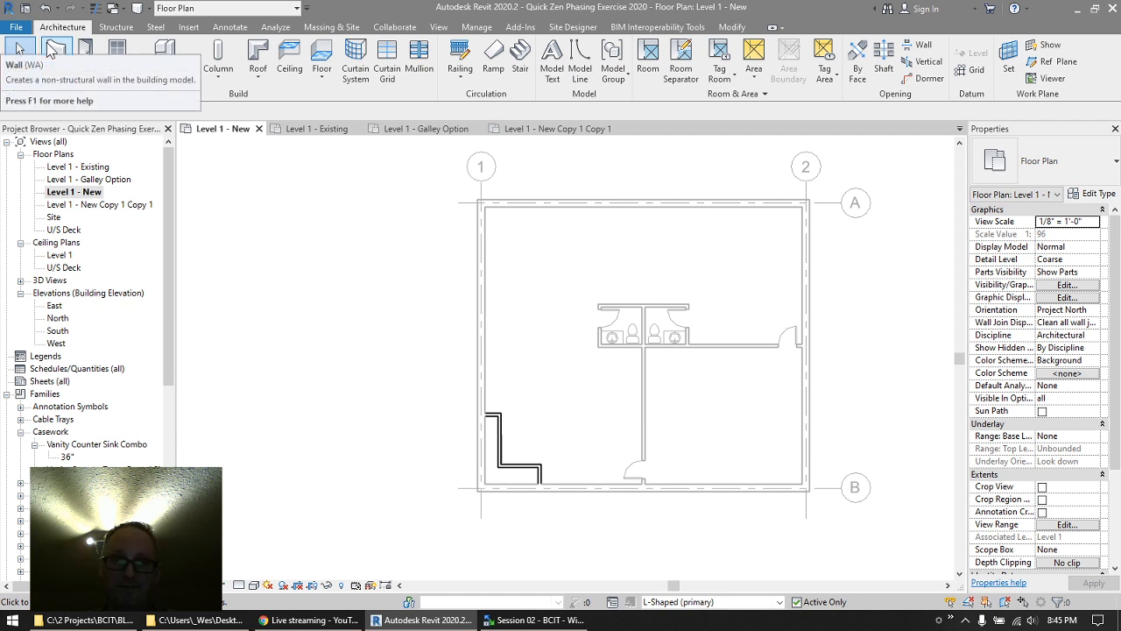
pyautogui.click(725, 605)
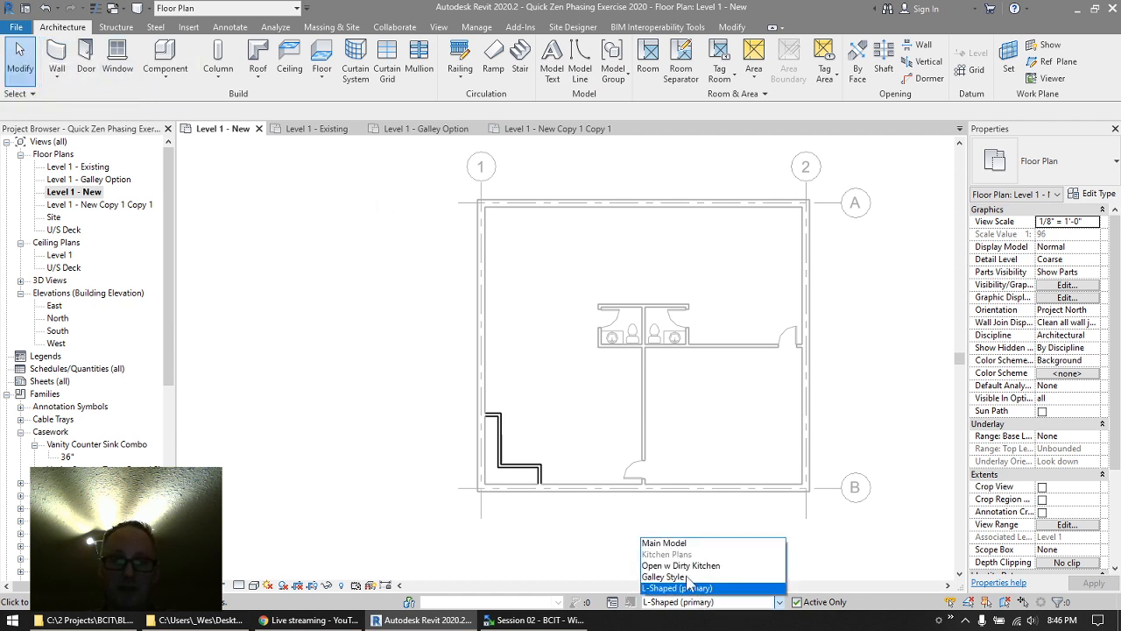
pyautogui.click(664, 543)
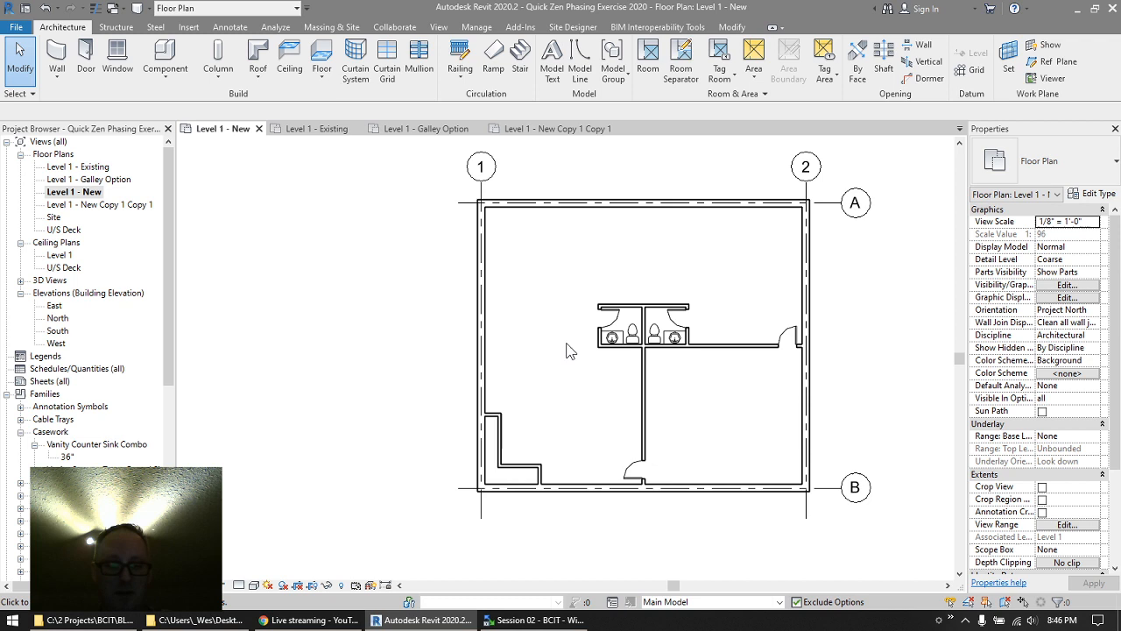
# - Place a 60" x 30" Desk component in the main model, just inside the L-shaped kitchen walls
pyautogui.press('c')
pyautogui.press('m')
pyautogui.scroll(2, 543, 278)
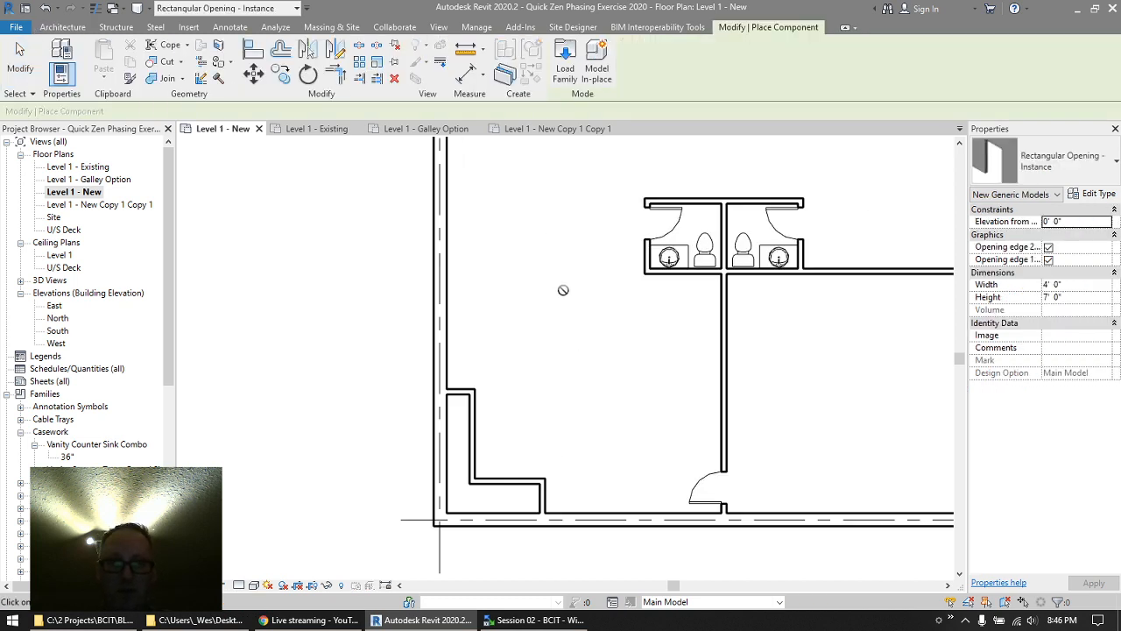
pyautogui.click(1060, 162)
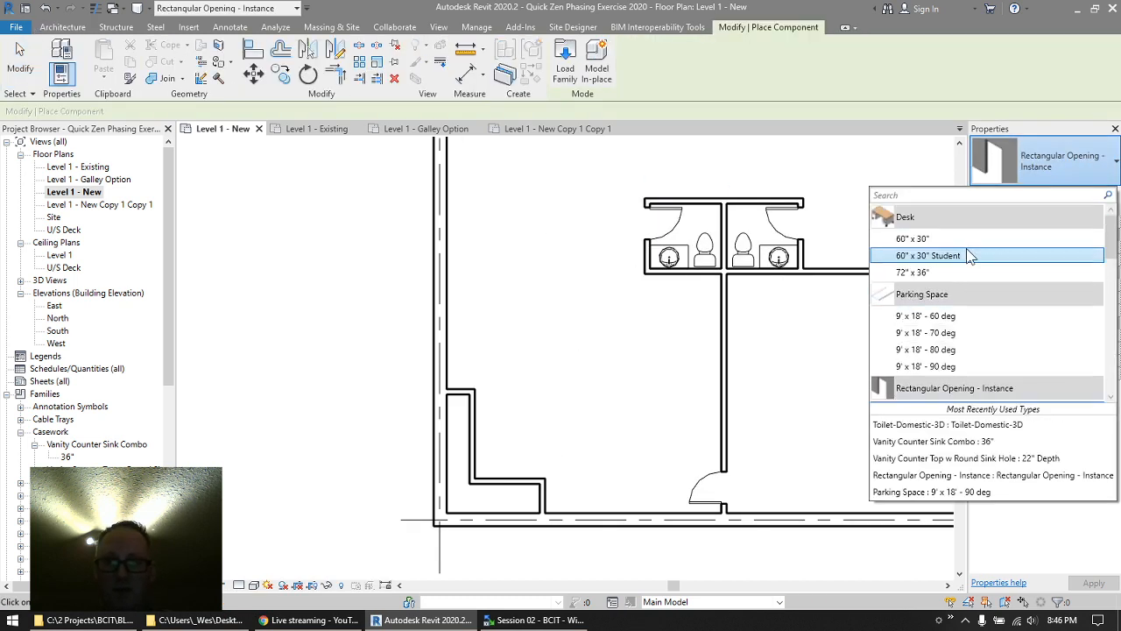
pyautogui.click(947, 239)
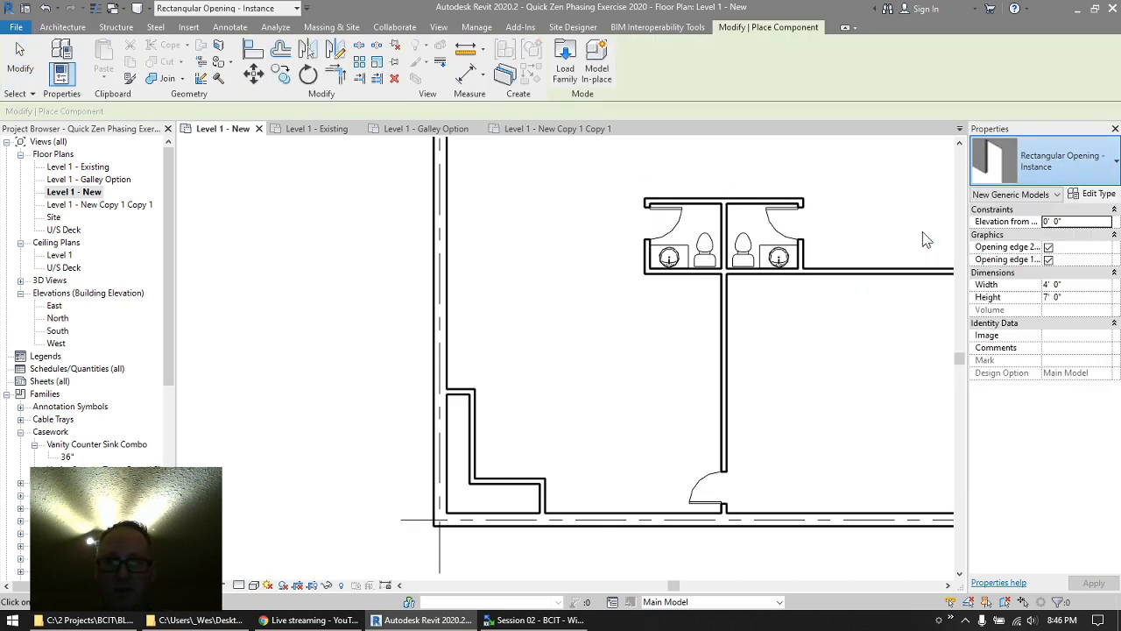
pyautogui.click(506, 442)
pyautogui.press('Escape')
pyautogui.press('Escape')
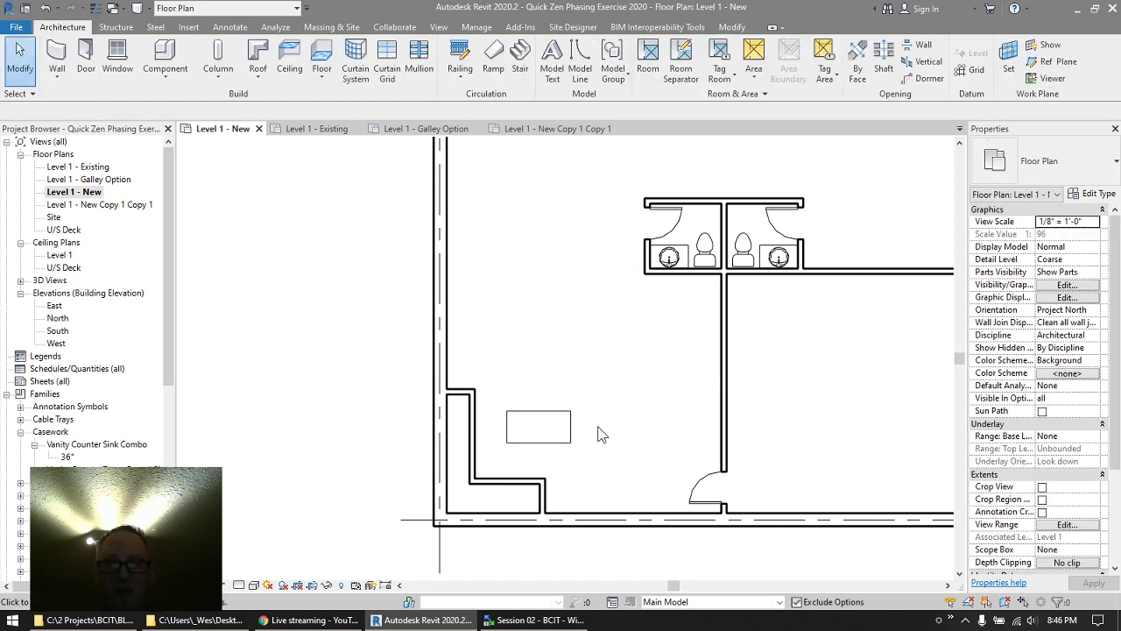
# - Check the desk's design option property and review the options listed under Kitchen Plans
pyautogui.click(529, 412)
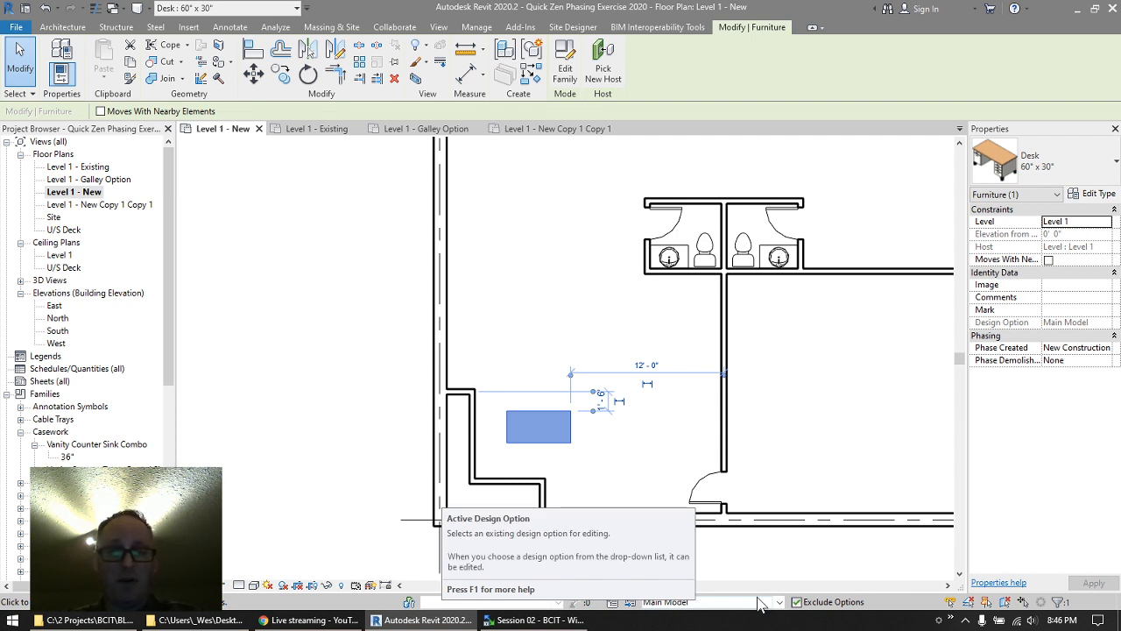
pyautogui.click(510, 295)
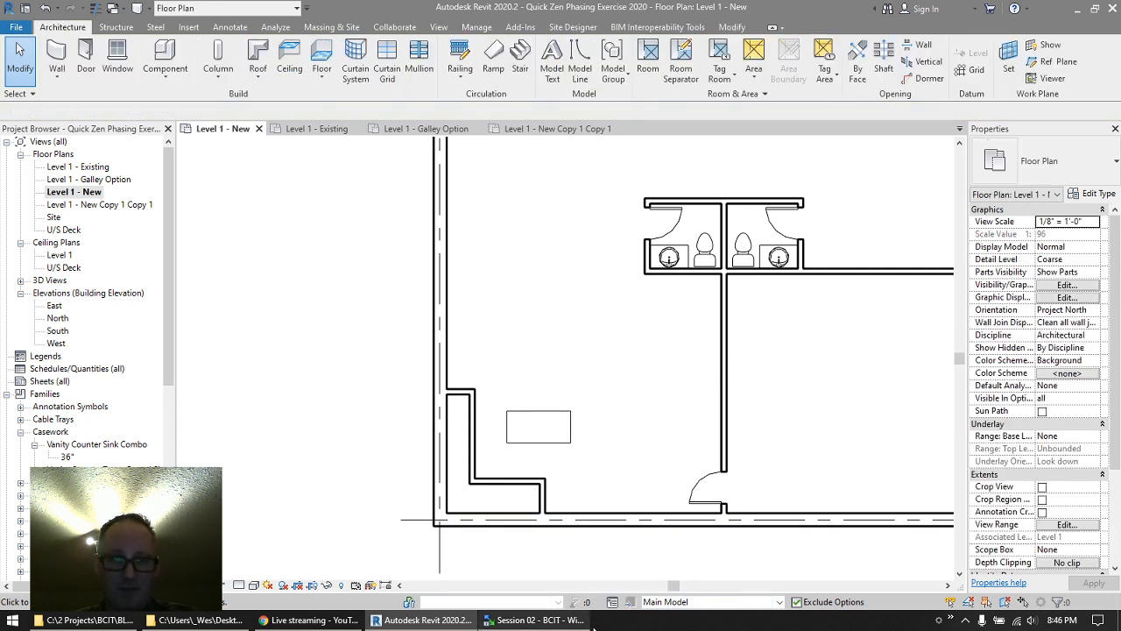
pyautogui.click(612, 603)
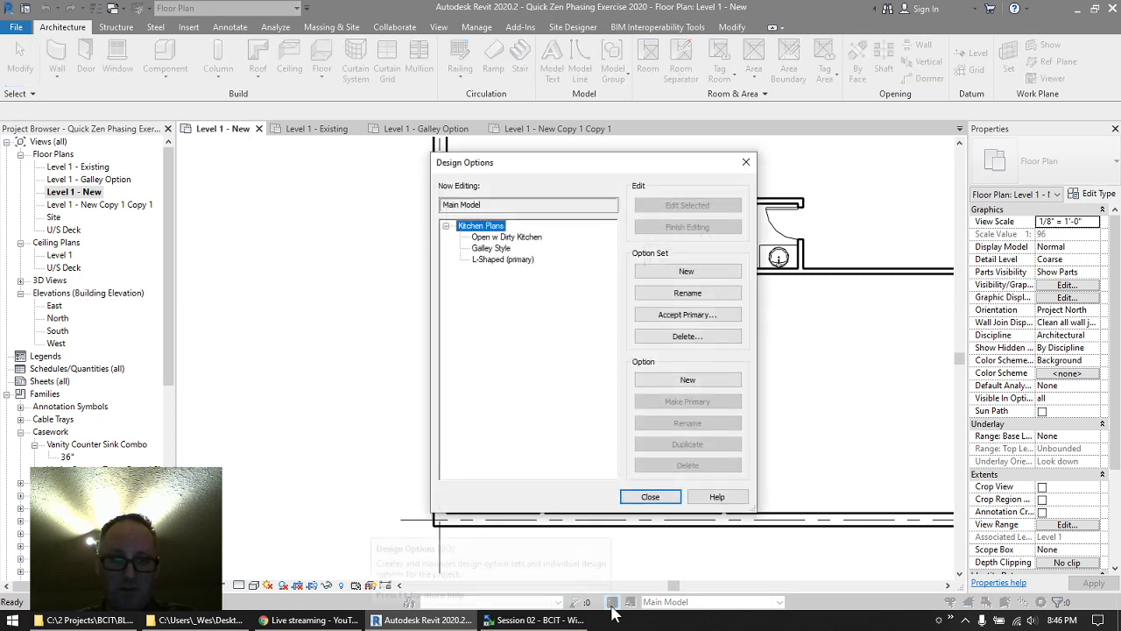
pyautogui.click(649, 497)
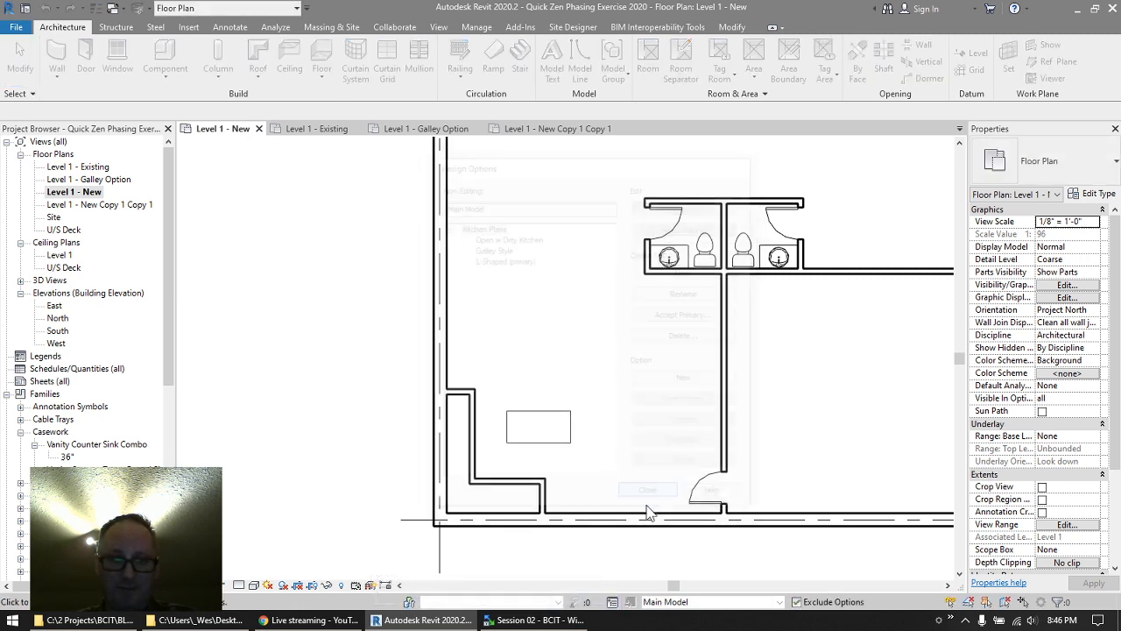
# - Add the desk to the Kitchen Plans option set, including Open w Dirty Kitchen, Galley Style and L-Shaped (primary)
pyautogui.click(571, 426)
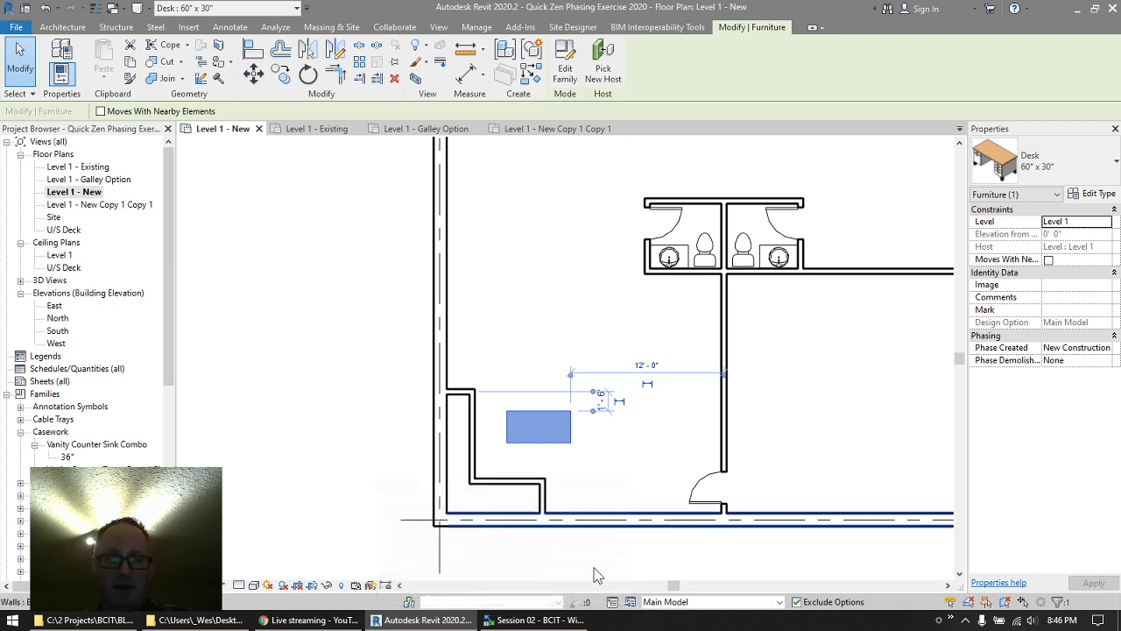
pyautogui.click(628, 601)
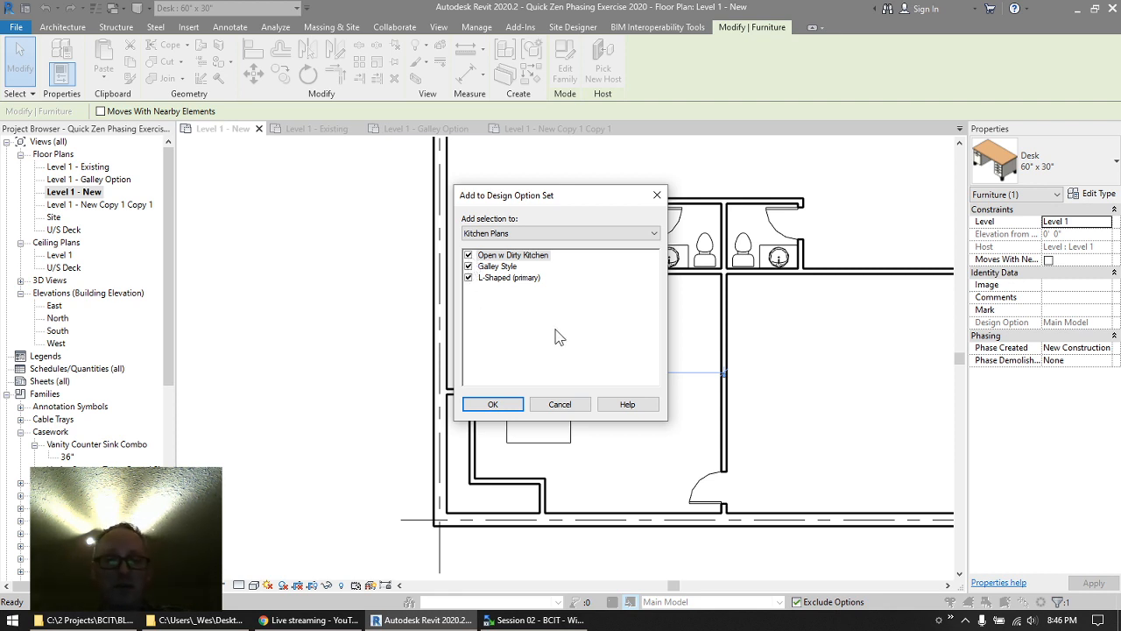
pyautogui.click(532, 235)
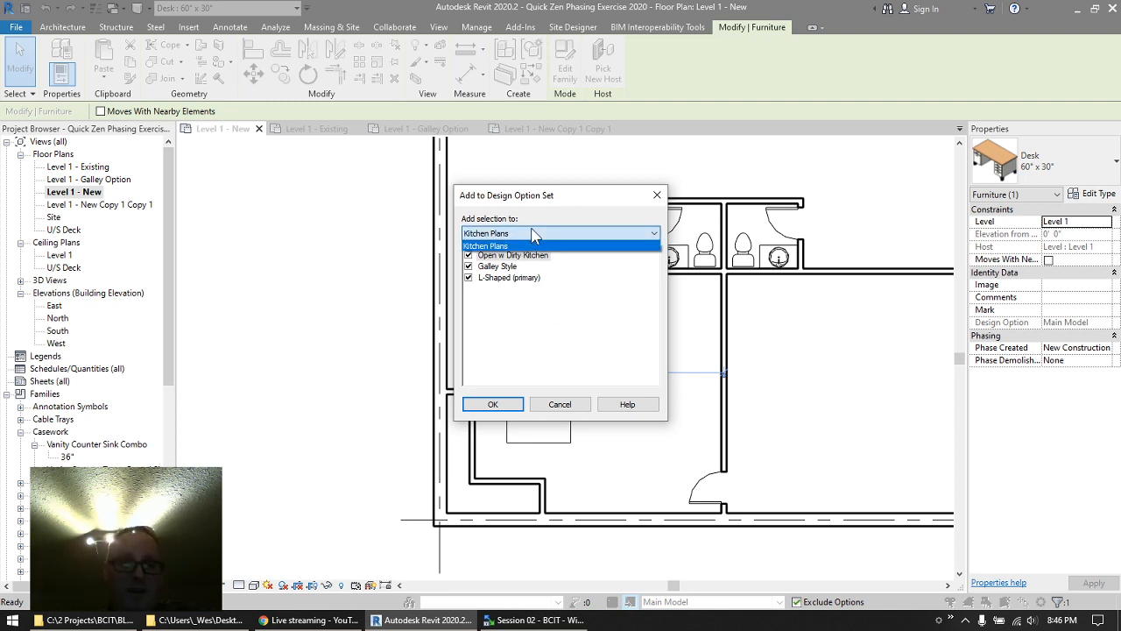
pyautogui.click(512, 316)
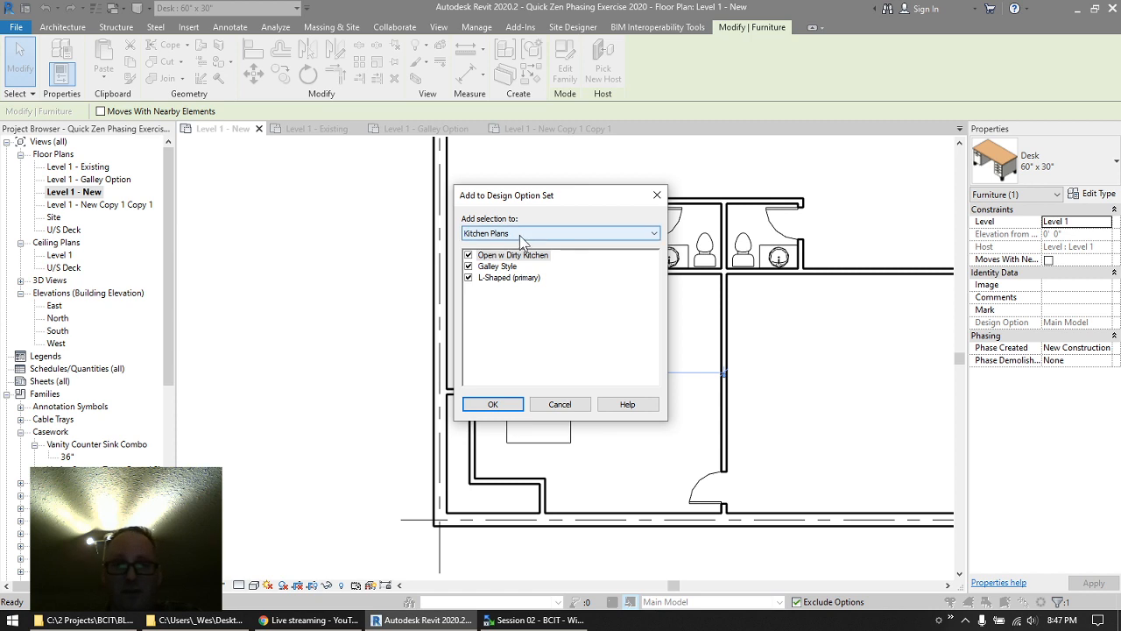
pyautogui.click(496, 404)
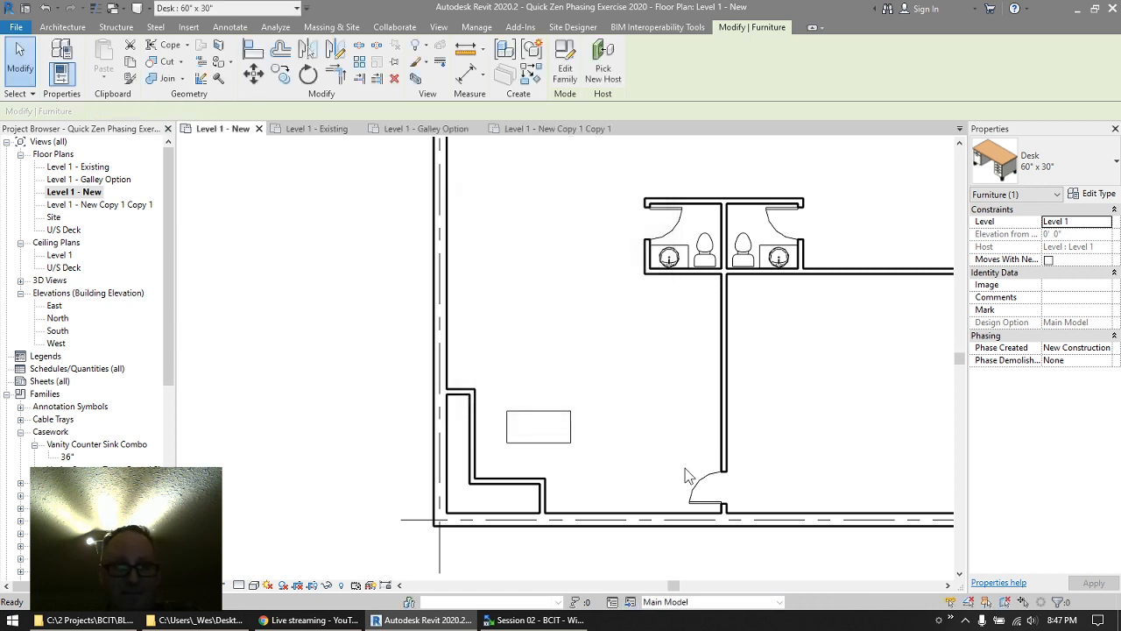
# - View the desk in the Open w Dirty Kitchen and Galley Style options
pyautogui.click(687, 474)
pyautogui.click(712, 603)
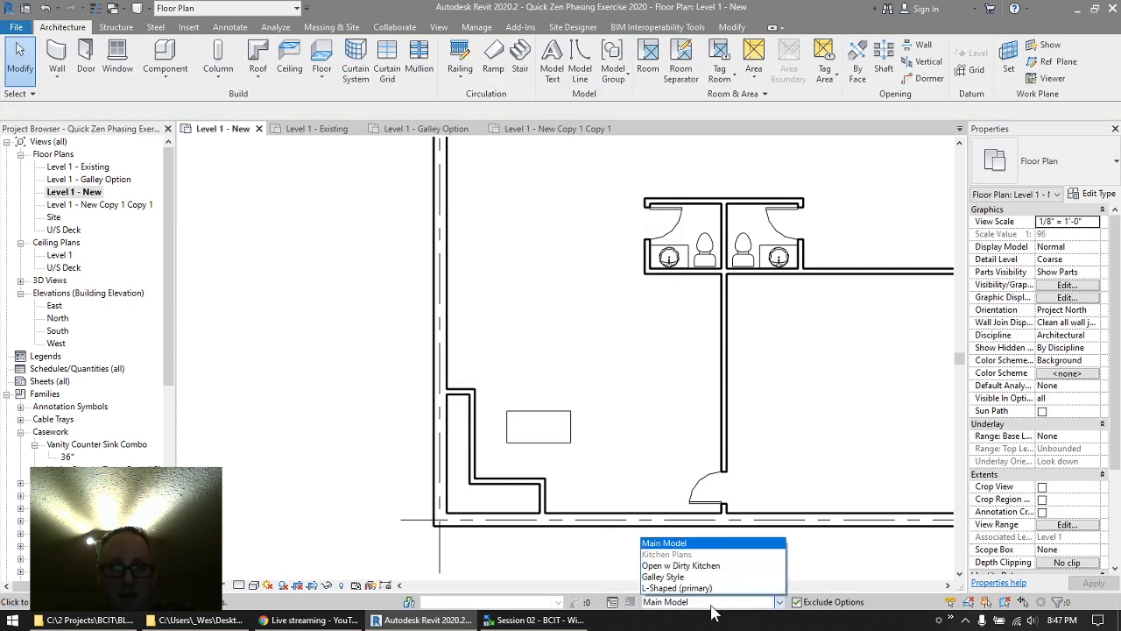
pyautogui.click(692, 566)
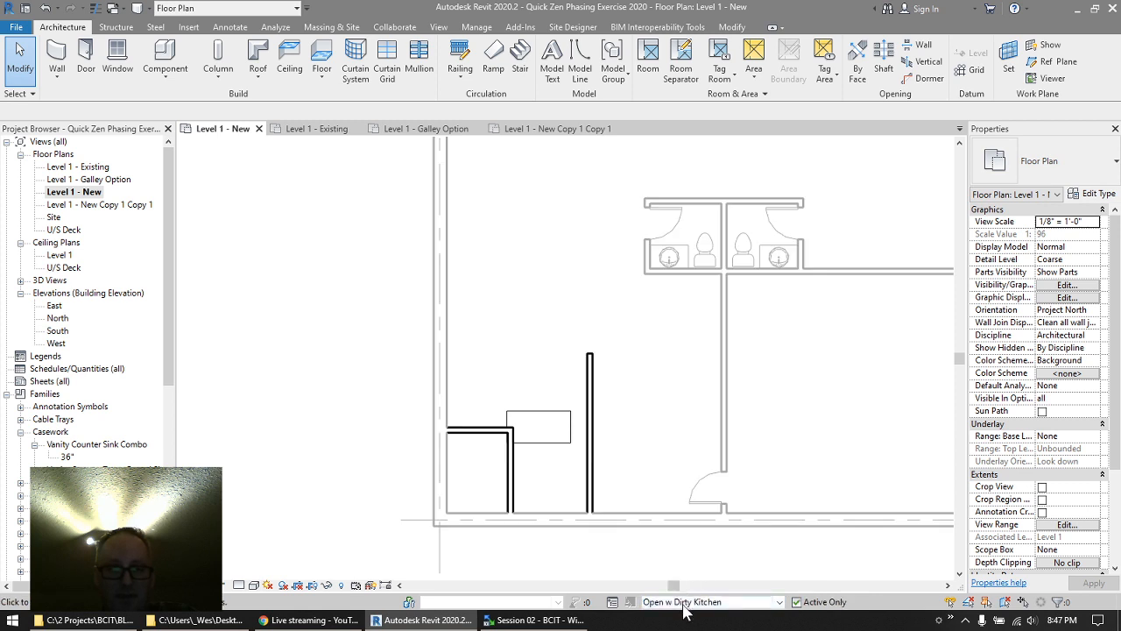
pyautogui.click(684, 602)
pyautogui.click(670, 576)
# - Make L-Shaped (primary) the active option and move its desk up to align with the upper kitchen wall
pyautogui.click(685, 602)
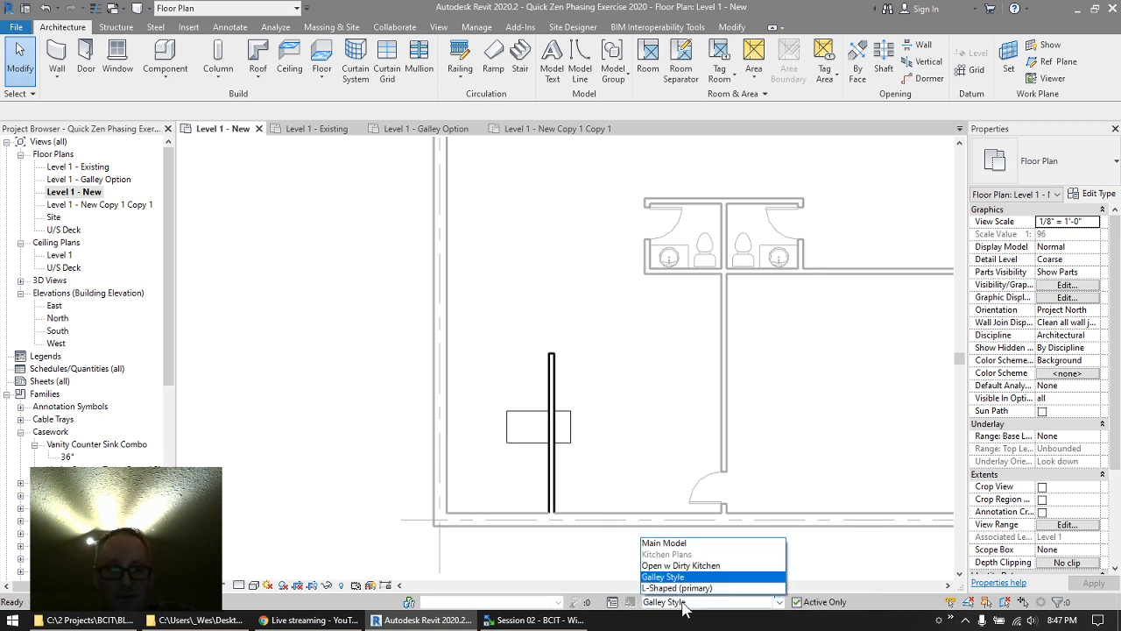
pyautogui.click(677, 588)
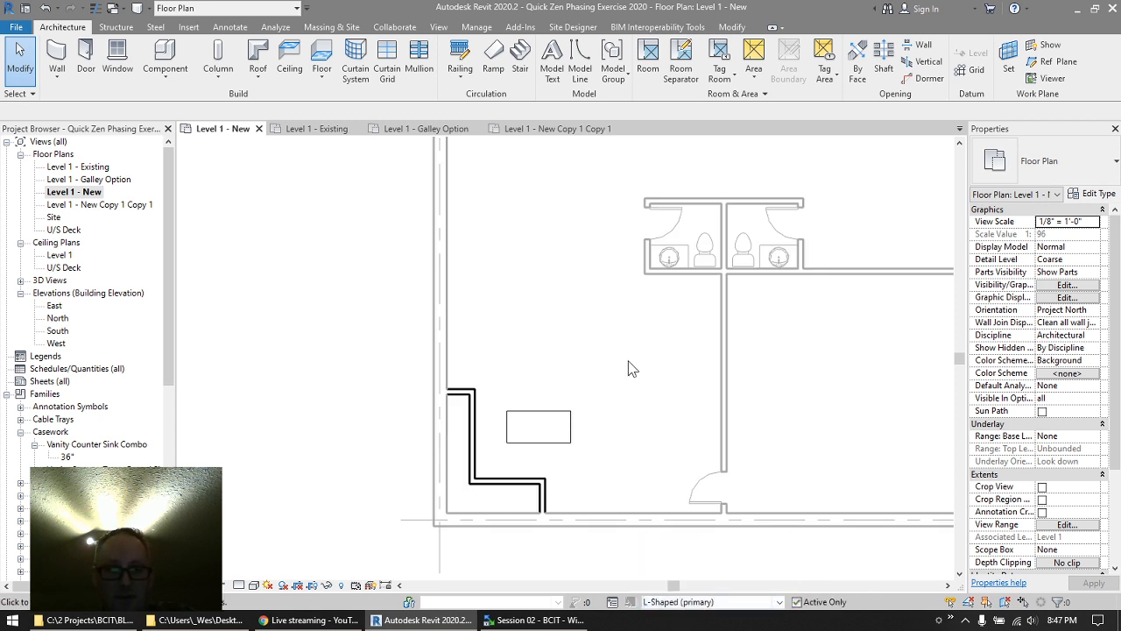
pyautogui.click(528, 407)
pyautogui.moveTo(528, 408); pyautogui.dragTo(531, 388)
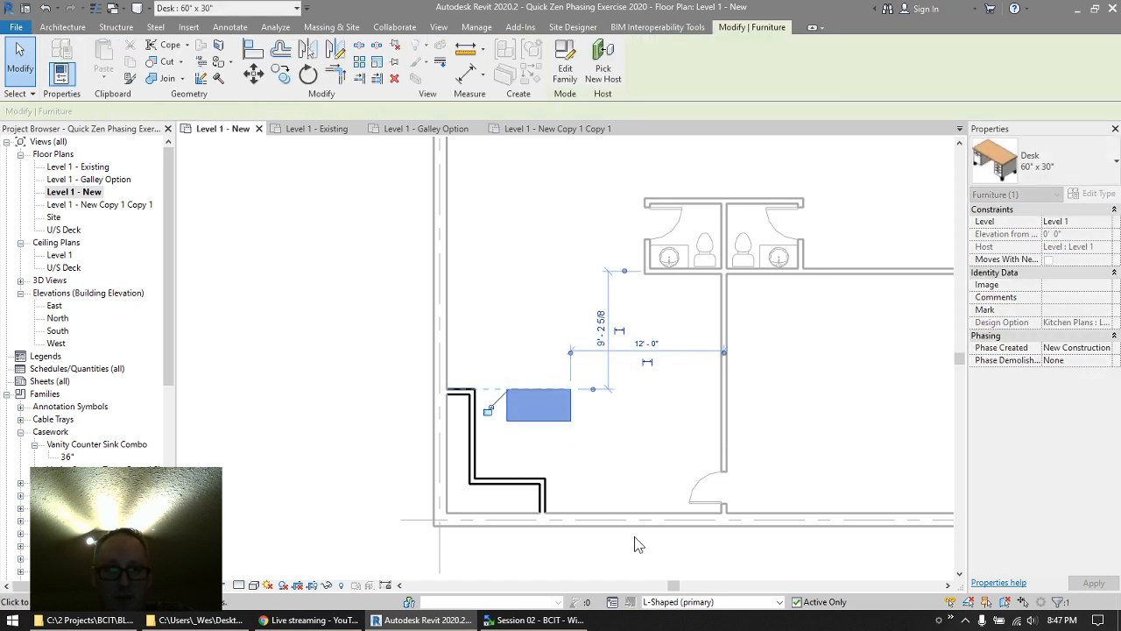
# - Make Galley Style the active option and move its desk against the wall's left face, flush with its upper end
pyautogui.click(680, 602)
pyautogui.click(673, 577)
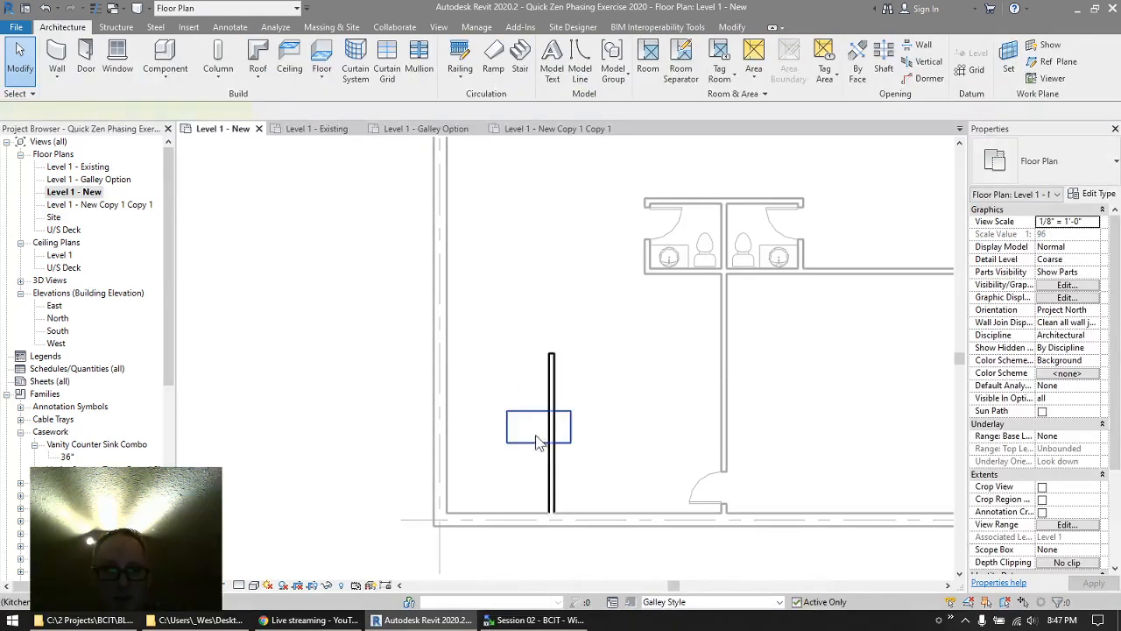
pyautogui.click(527, 440)
pyautogui.moveTo(528, 441); pyautogui.dragTo(506, 394)
# - Make Open w Dirty Kitchen active and move its desk to the right face of the long partition, flush with its upper end
pyautogui.click(680, 602)
pyautogui.click(673, 566)
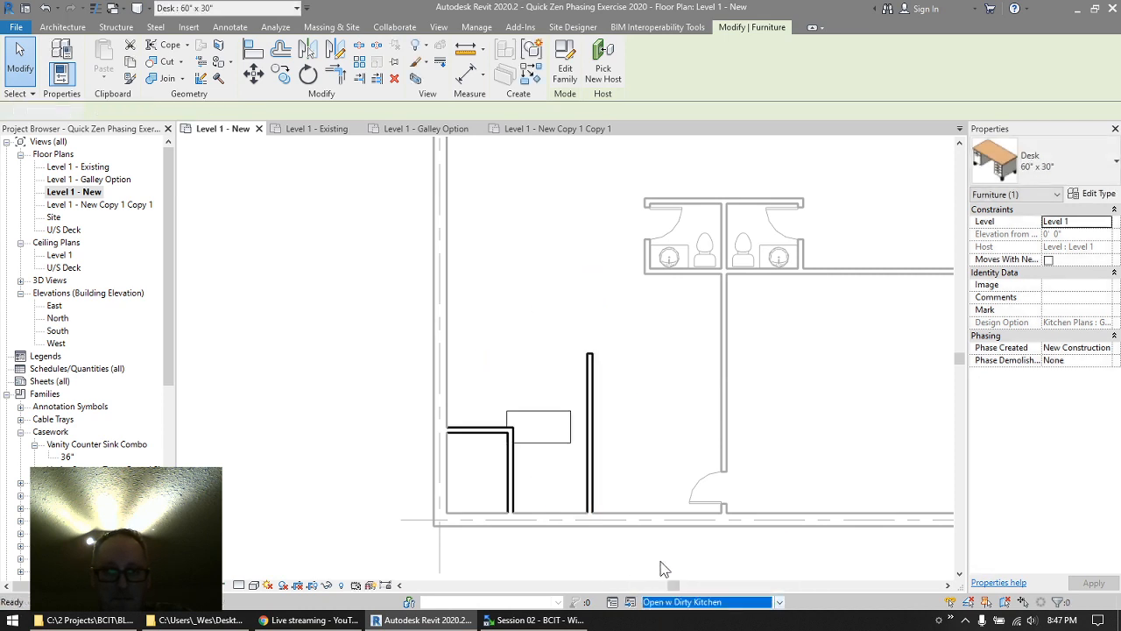
pyautogui.click(539, 439)
pyautogui.moveTo(539, 439); pyautogui.dragTo(623, 384)
# - Review the desk position in Galley Style and make L-Shaped (primary) the active design option
pyautogui.click(683, 602)
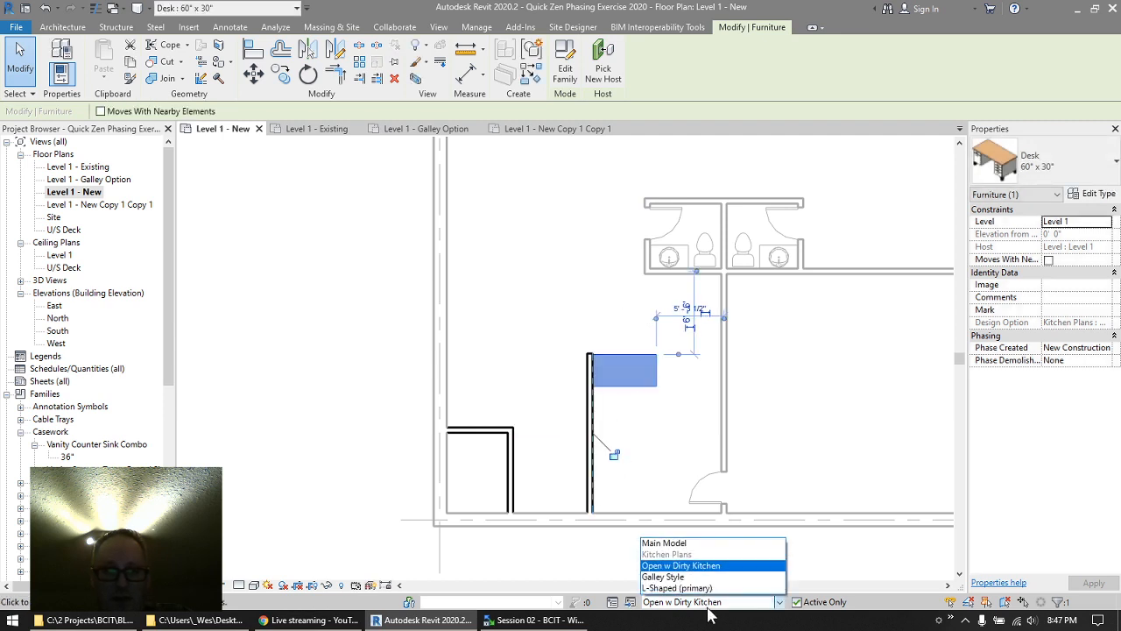
pyautogui.click(687, 585)
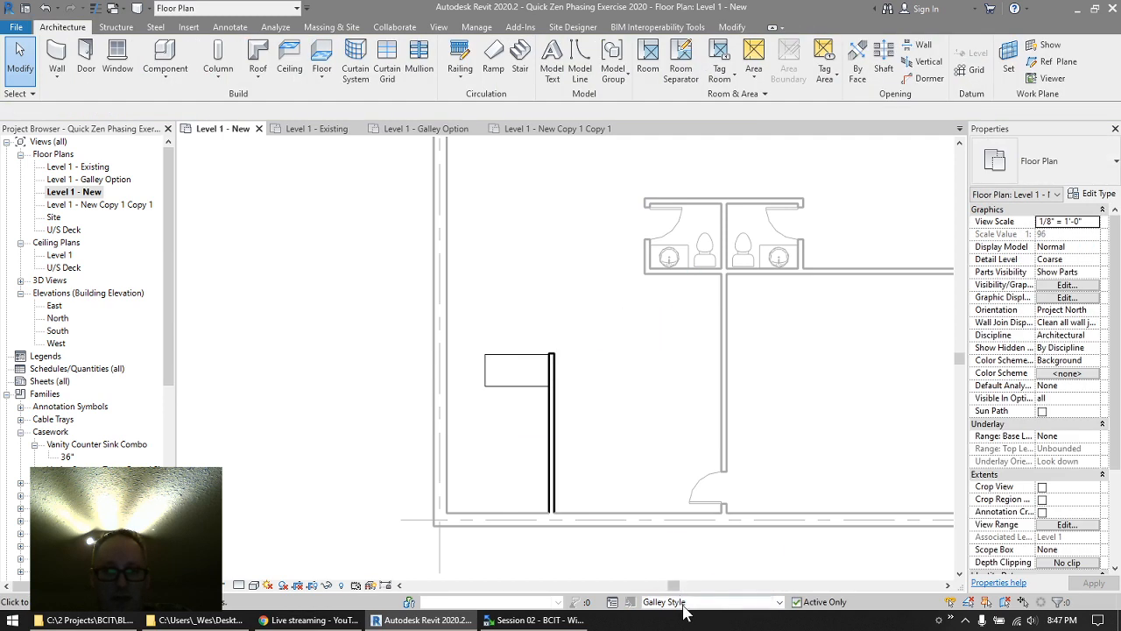
pyautogui.click(684, 601)
pyautogui.click(683, 589)
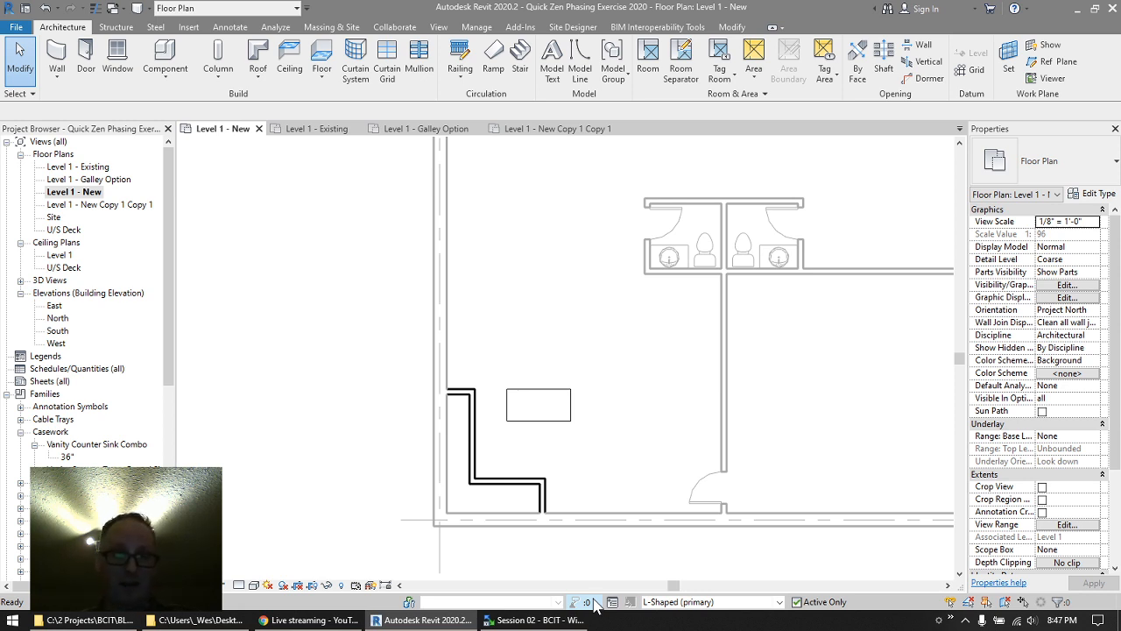
# - Place a second 60" x 30" desk in the L-Shaped option, rotated upright on the first desk's upper-left corner
pyautogui.press('c')
pyautogui.press('m')
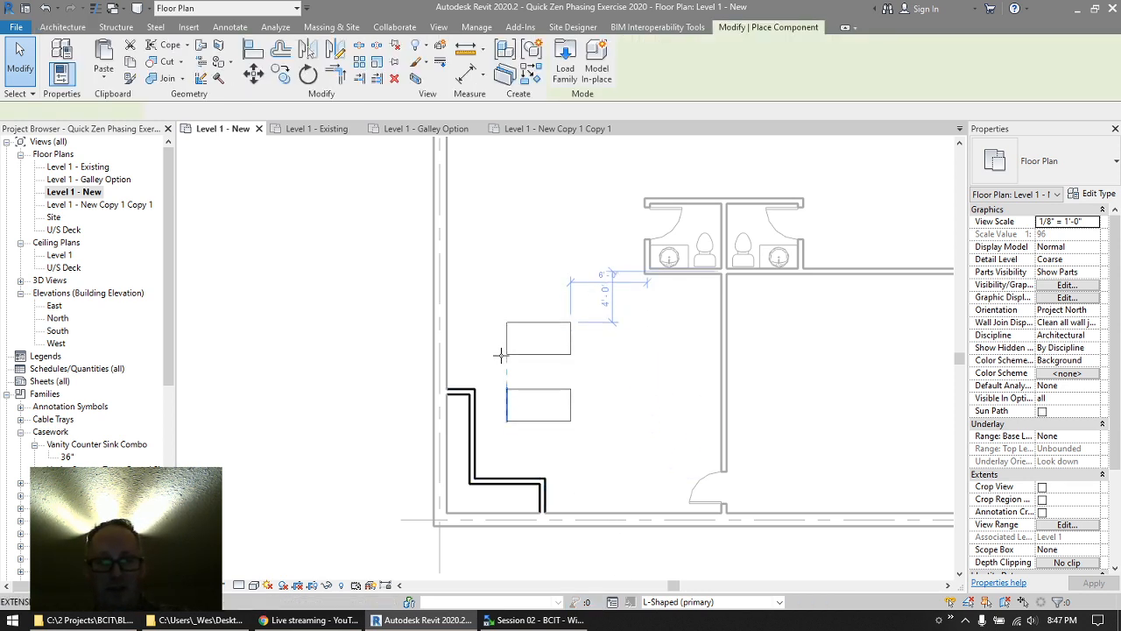
pyautogui.press('space')
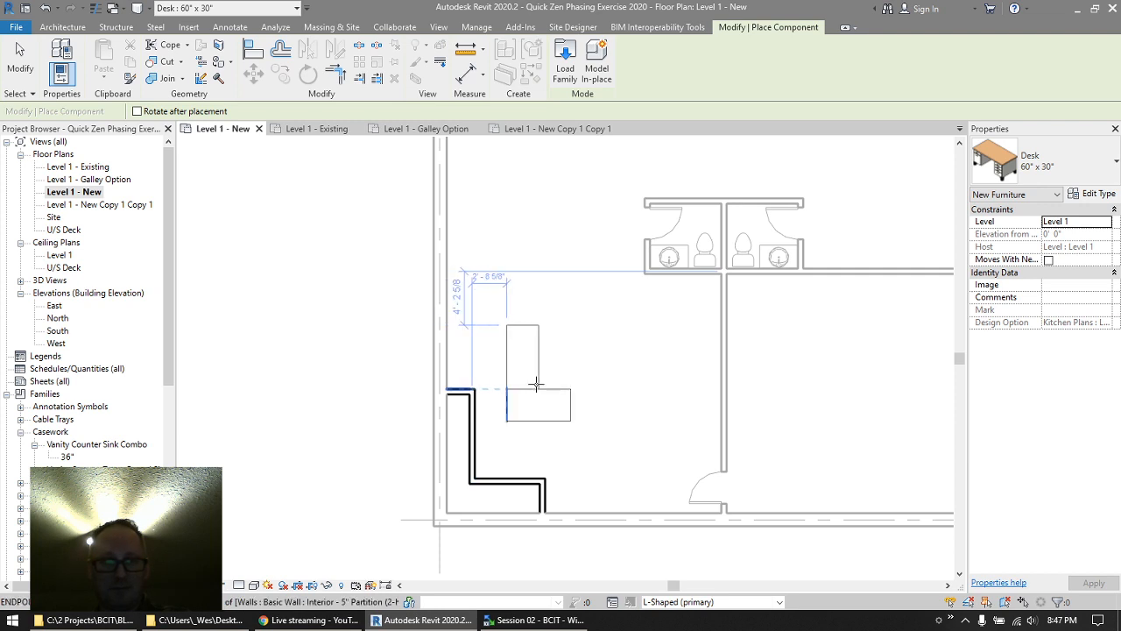
pyautogui.click(537, 383)
pyautogui.press('Escape')
pyautogui.press('Escape')
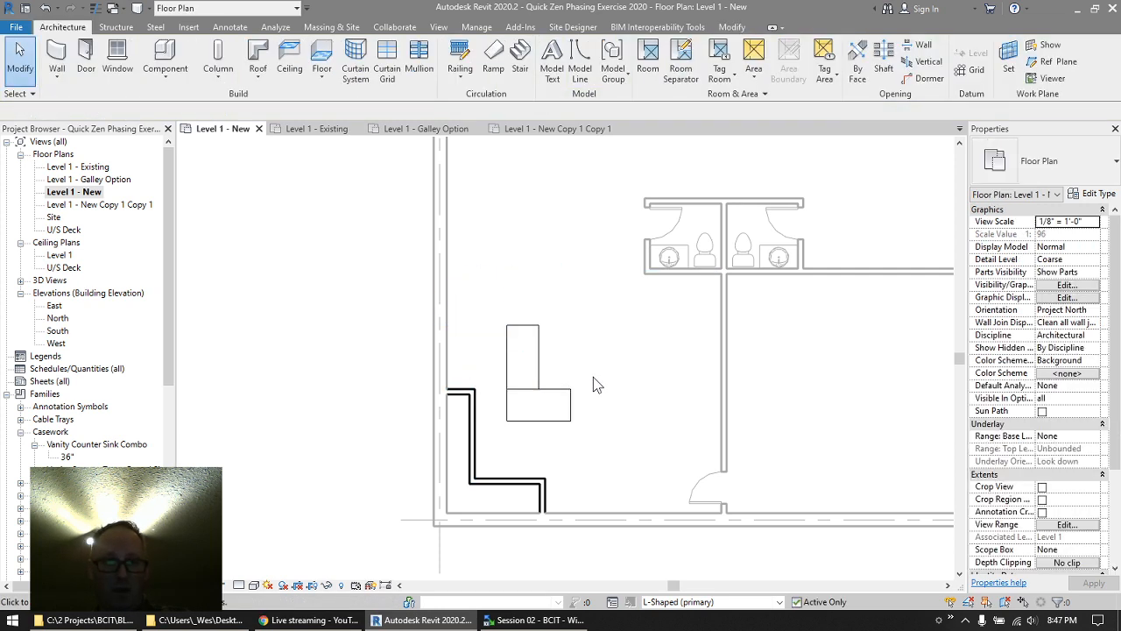
# - Copy the upright desk from L-Shaped into the Galley Style option, standing on the existing desk's upper-left corner
pyautogui.click(536, 355)
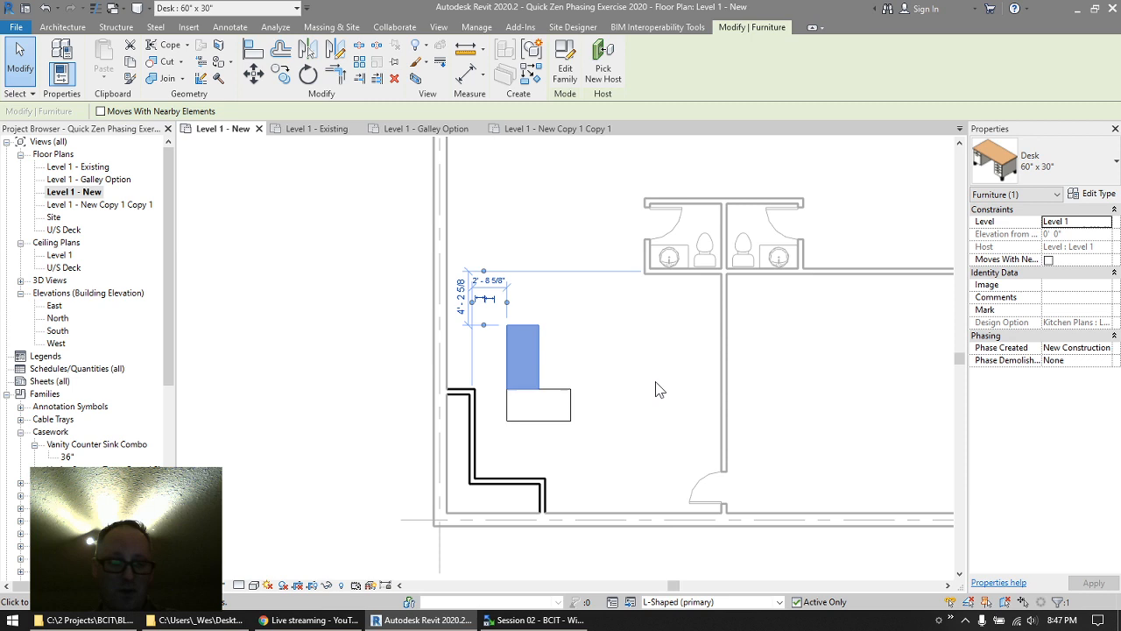
pyautogui.click(711, 603)
pyautogui.click(696, 576)
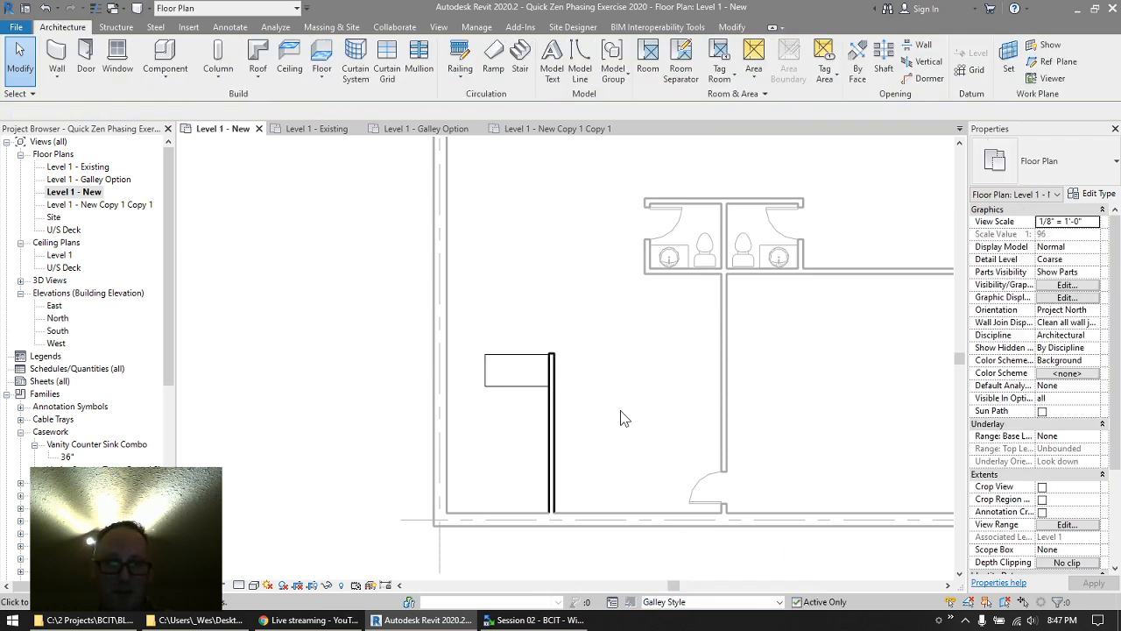
pyautogui.hotkey('ctrl', 'v')
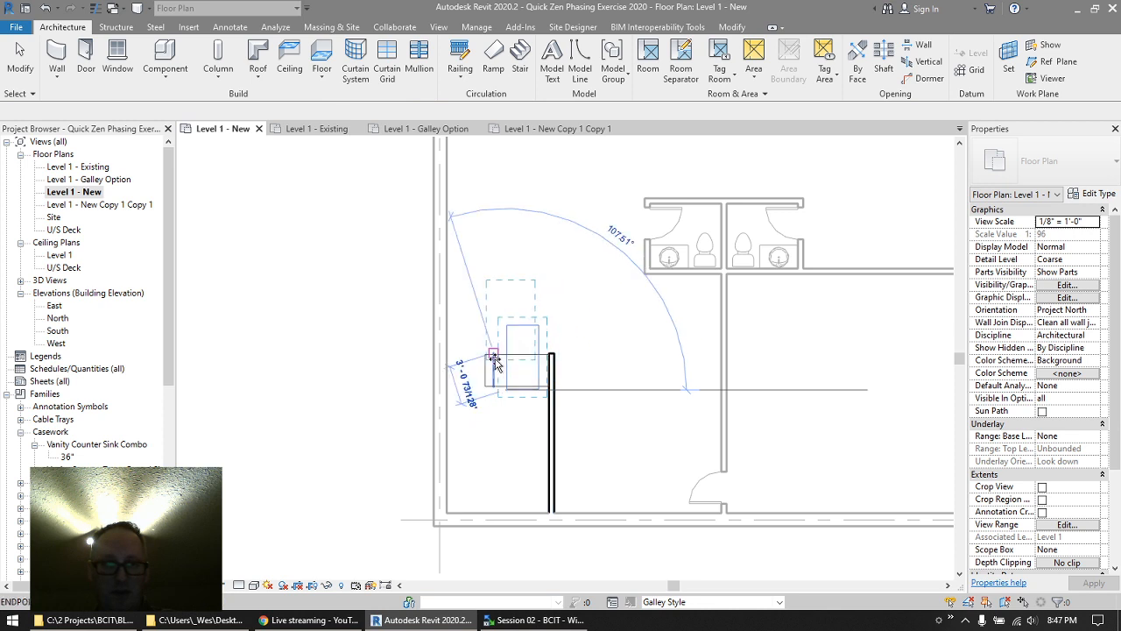
pyautogui.click(486, 355)
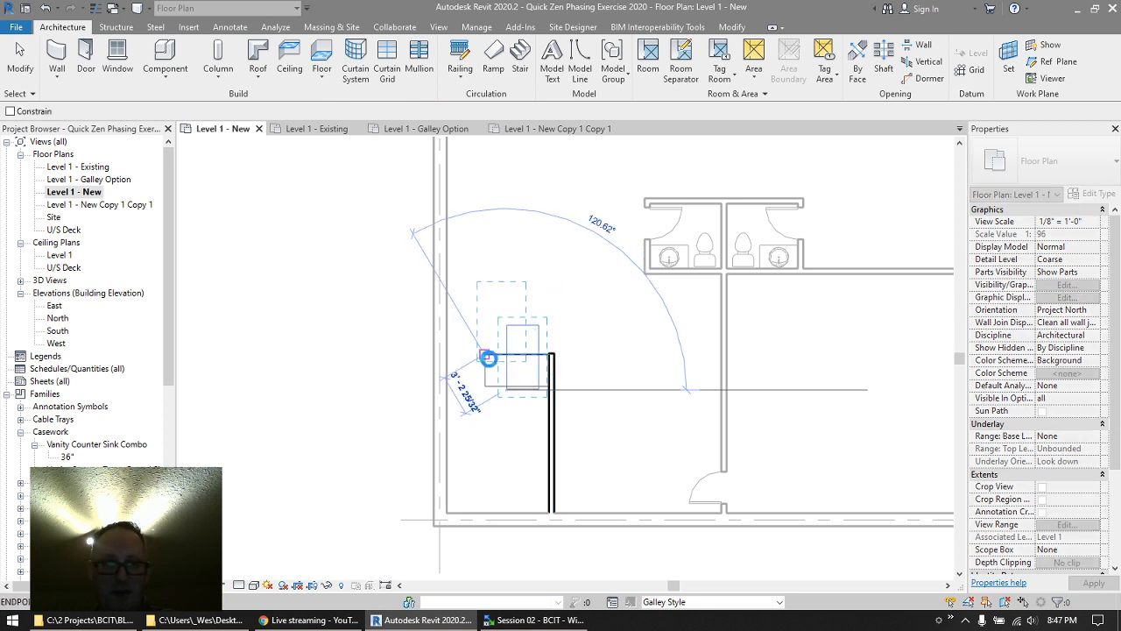
pyautogui.click(679, 602)
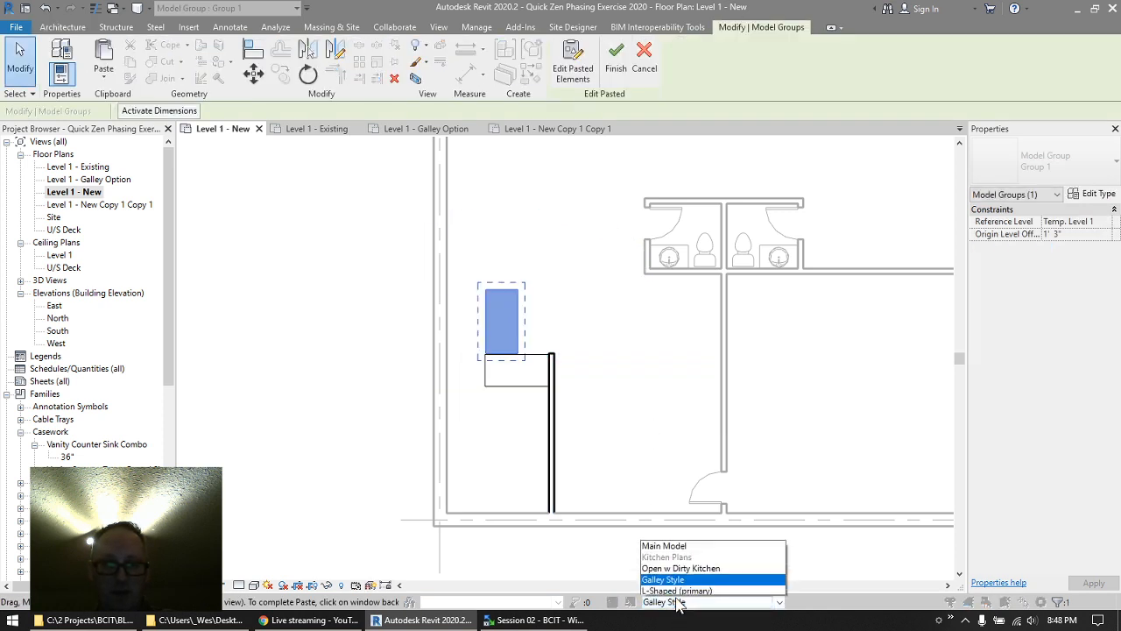
pyautogui.click(679, 601)
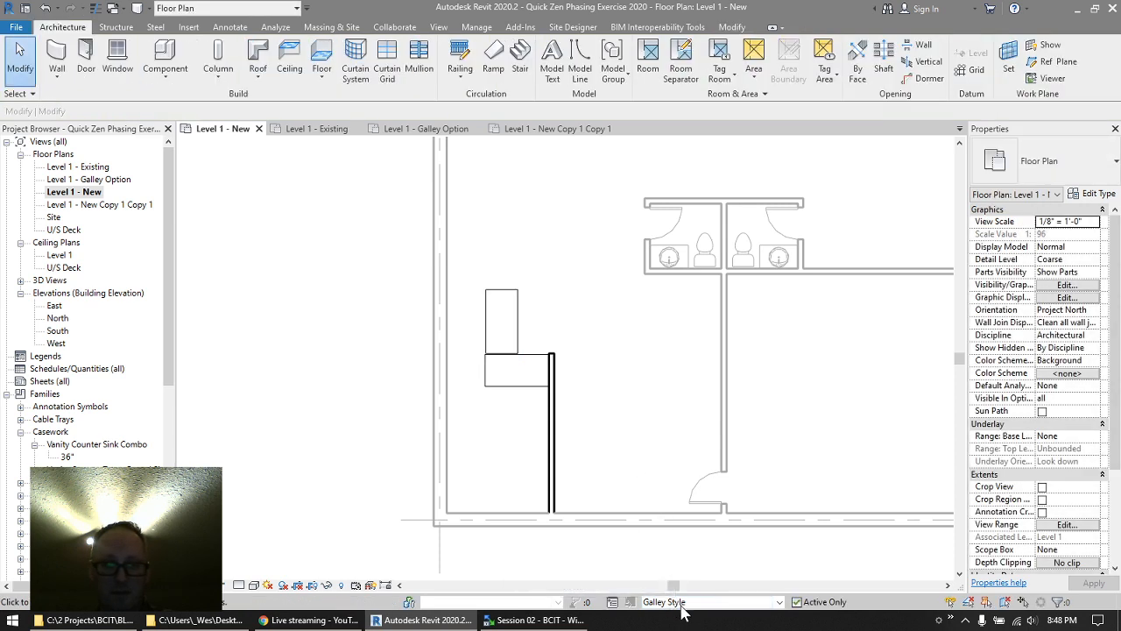
# - Make Open w Dirty Kitchen active and paste the upright desk in the open area left of the long partition
pyautogui.click(679, 602)
pyautogui.click(680, 565)
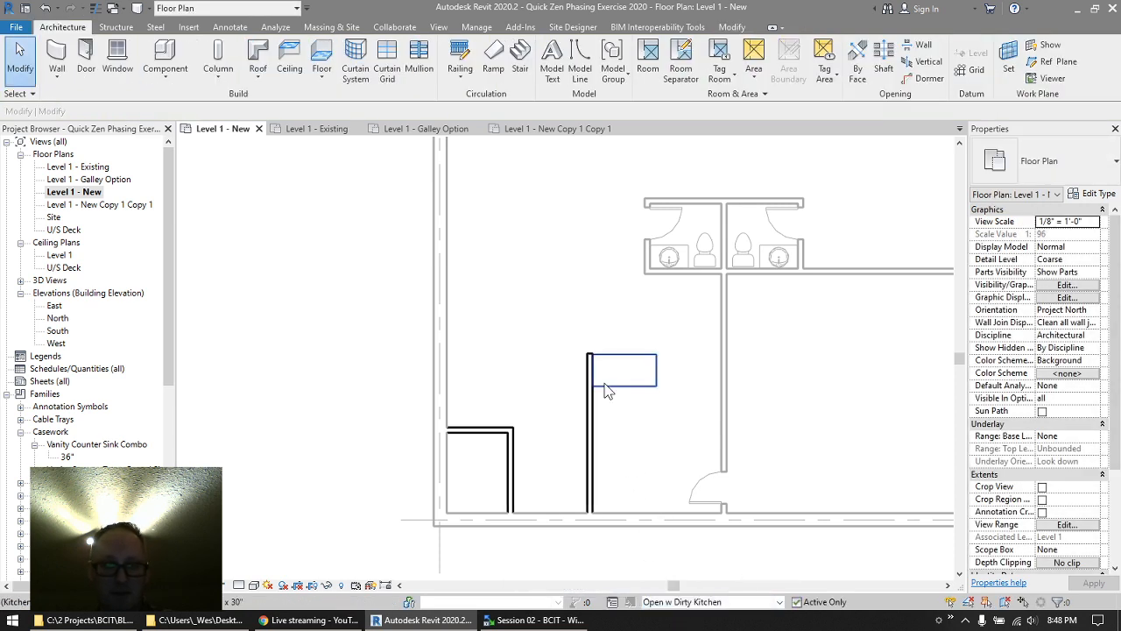
pyautogui.hotkey('ctrl', 'v')
pyautogui.click(543, 368)
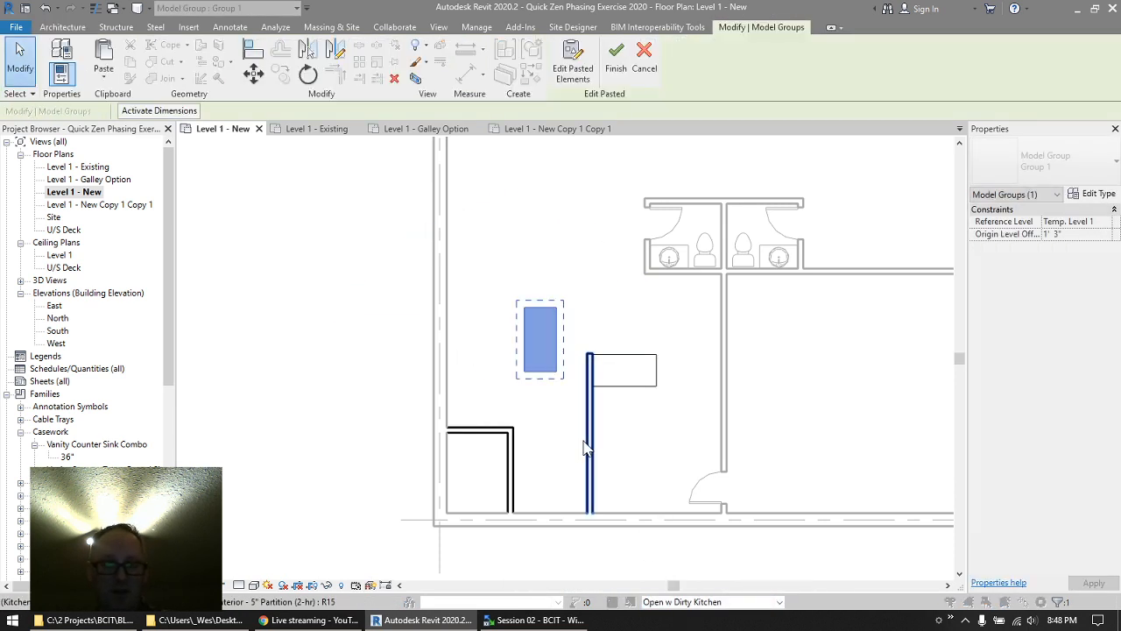
pyautogui.press('Escape')
# - Review the desk arrangements in the Galley Style and L-Shaped (primary) design options
pyautogui.click(688, 602)
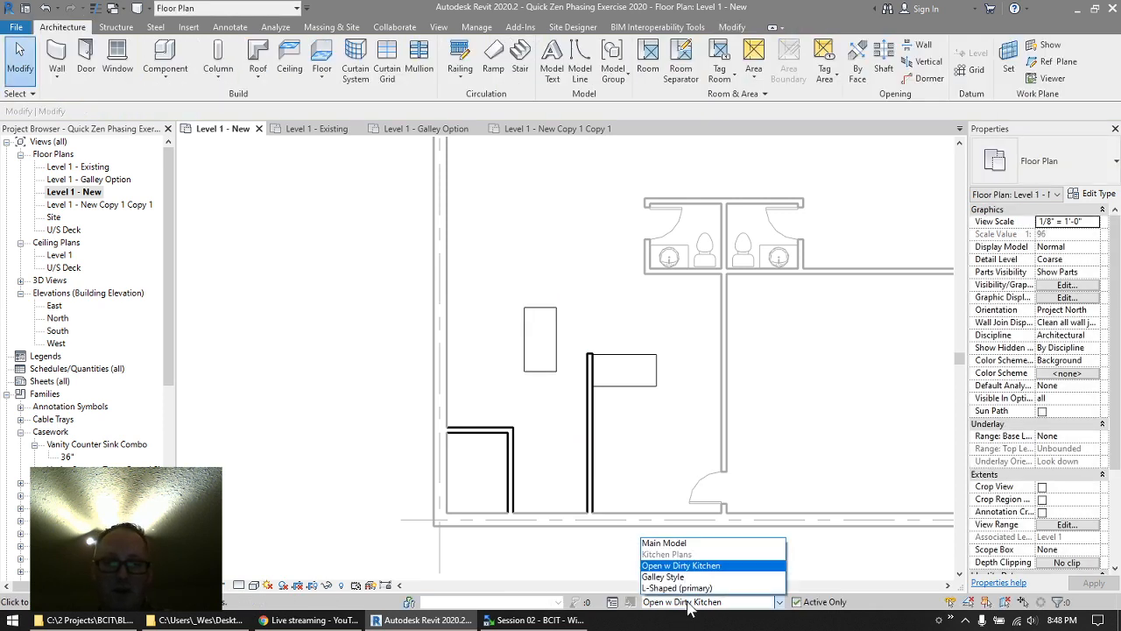
pyautogui.click(683, 576)
pyautogui.click(682, 602)
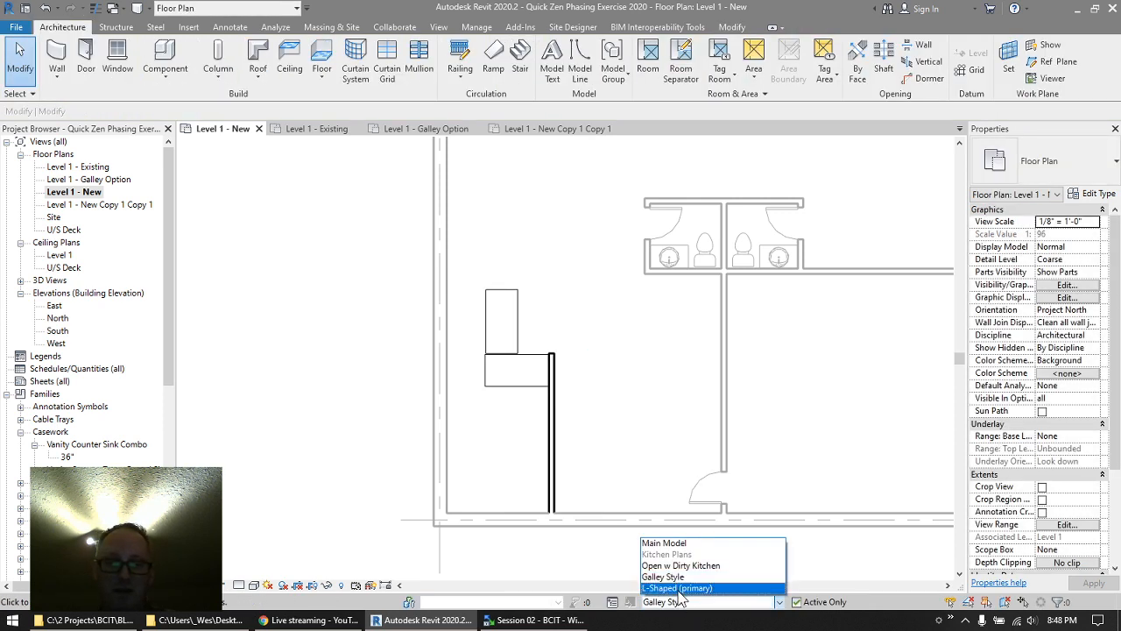
pyautogui.click(678, 588)
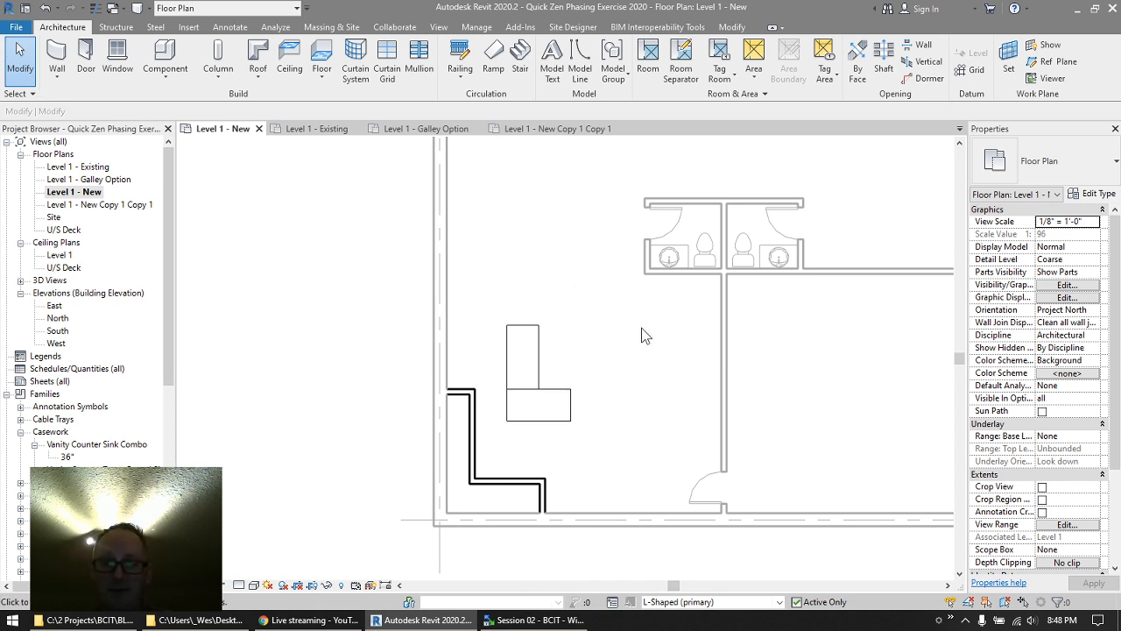
# - Make Main Model the active design option and inspect the properties of the wall below the left washroom
pyautogui.click(699, 603)
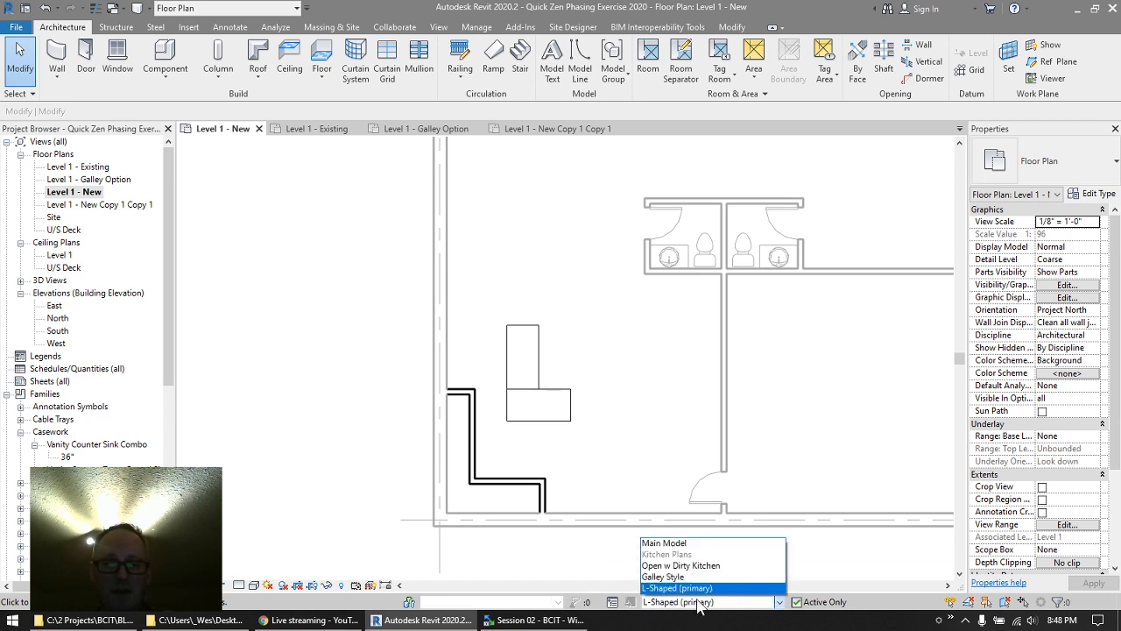
pyautogui.click(687, 544)
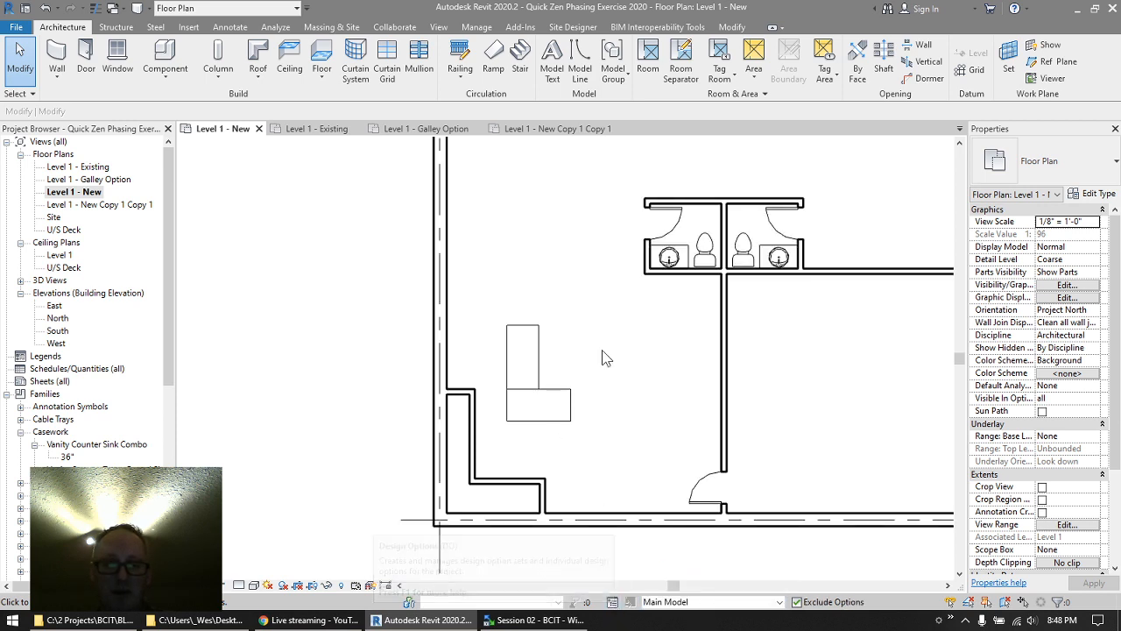
pyautogui.click(680, 271)
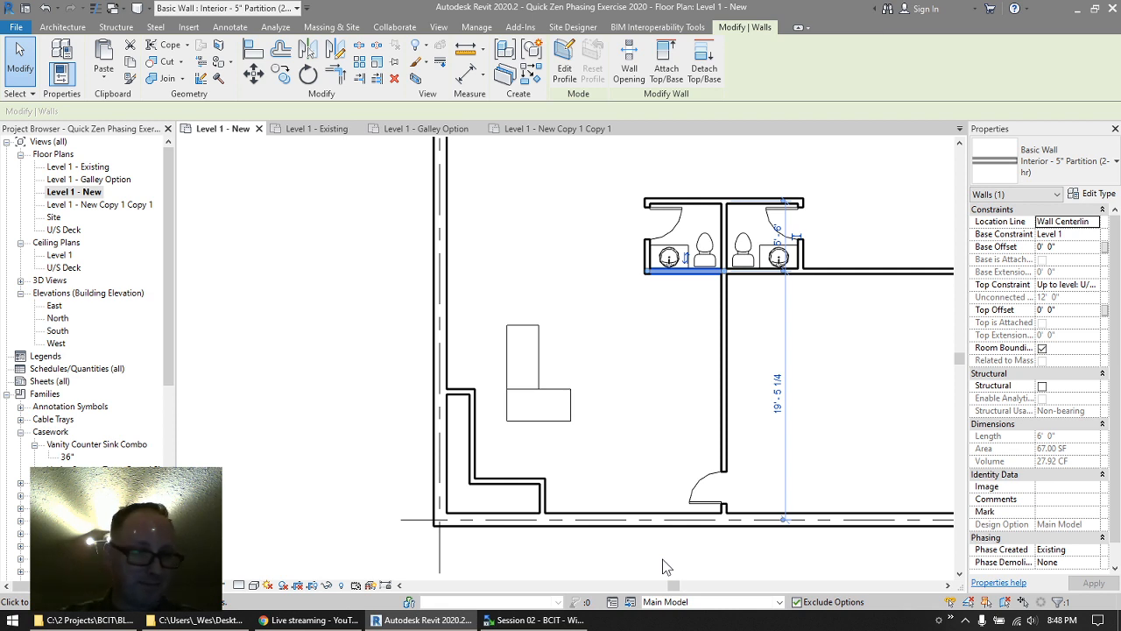
pyautogui.click(583, 397)
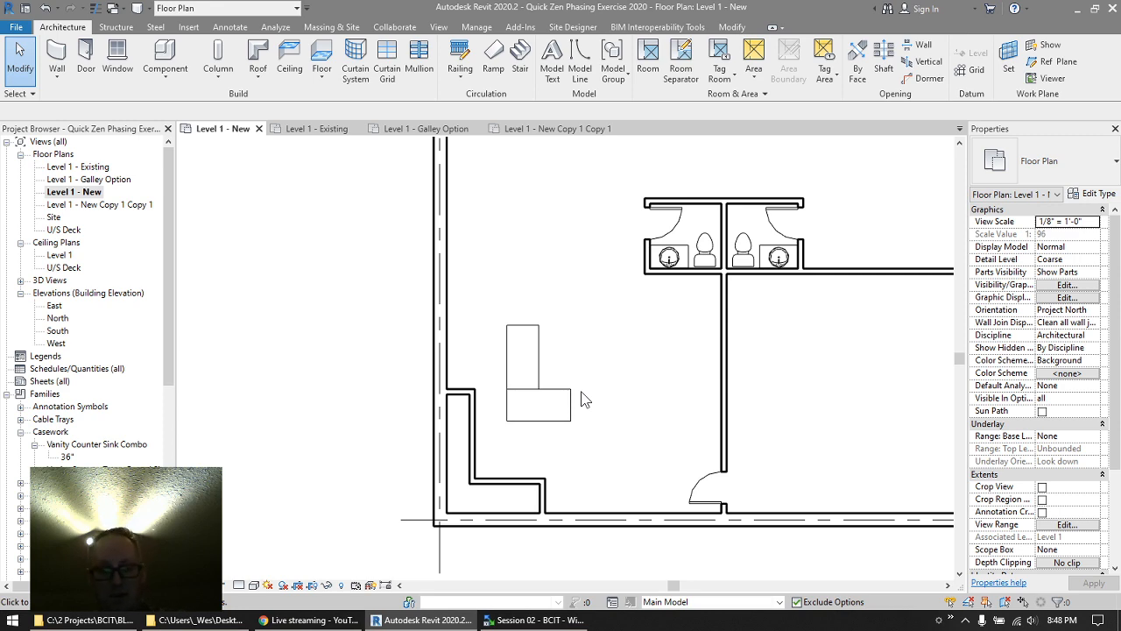
# - Examine the design option setting of the Kitchen Plans set in the Level 1 - New view's Visibility/Graphic Overrides
pyautogui.press('v')
pyautogui.press('g')
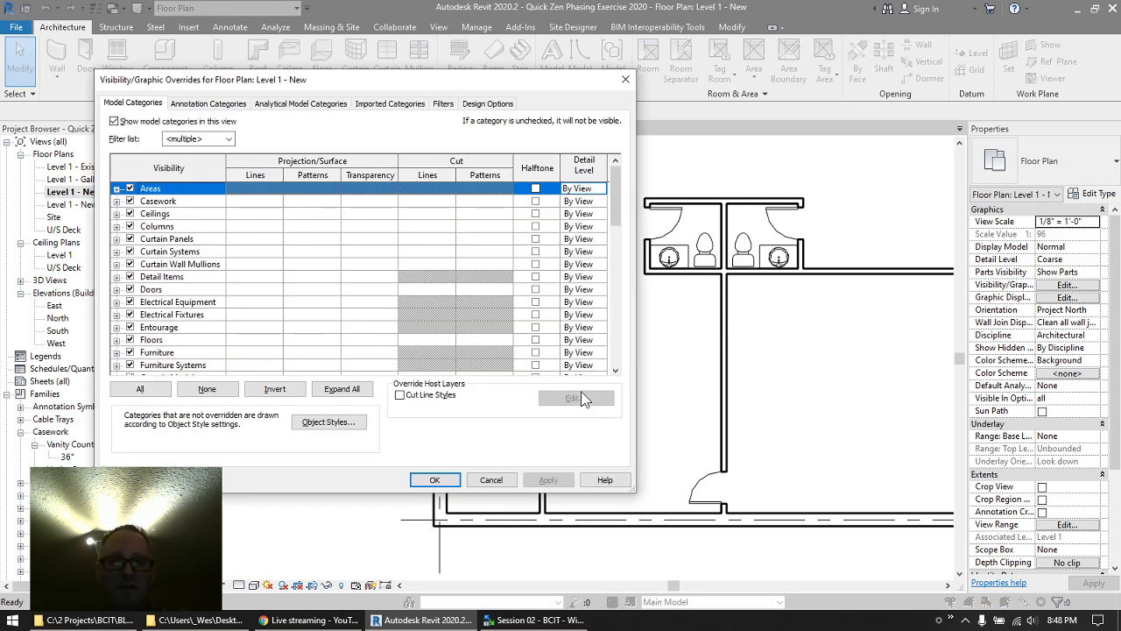
pyautogui.click(489, 105)
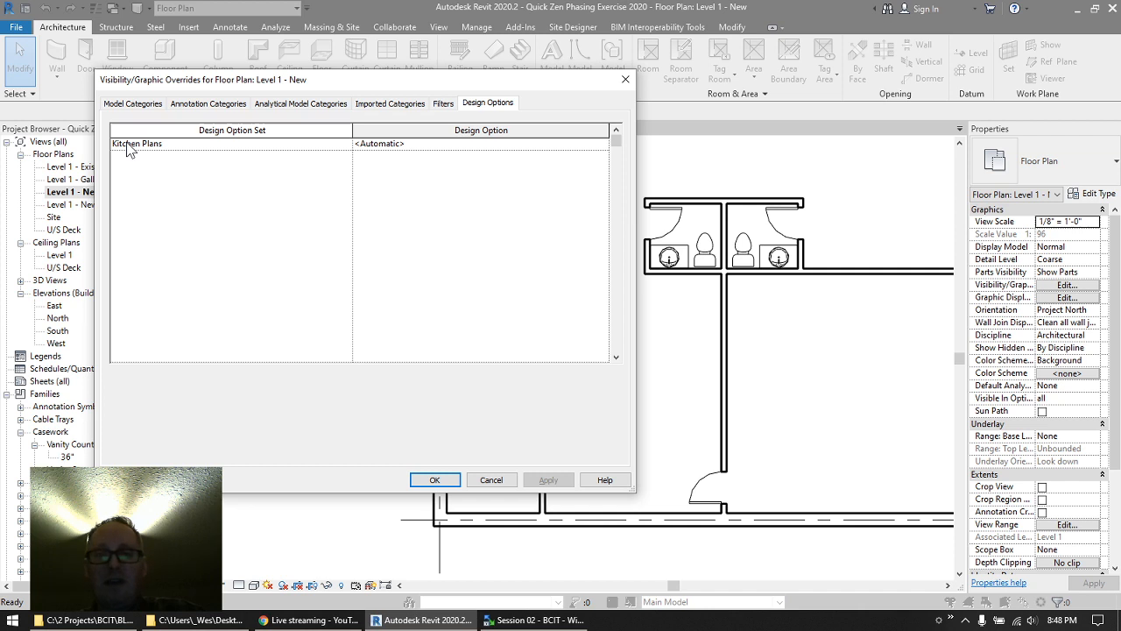
pyautogui.click(420, 147)
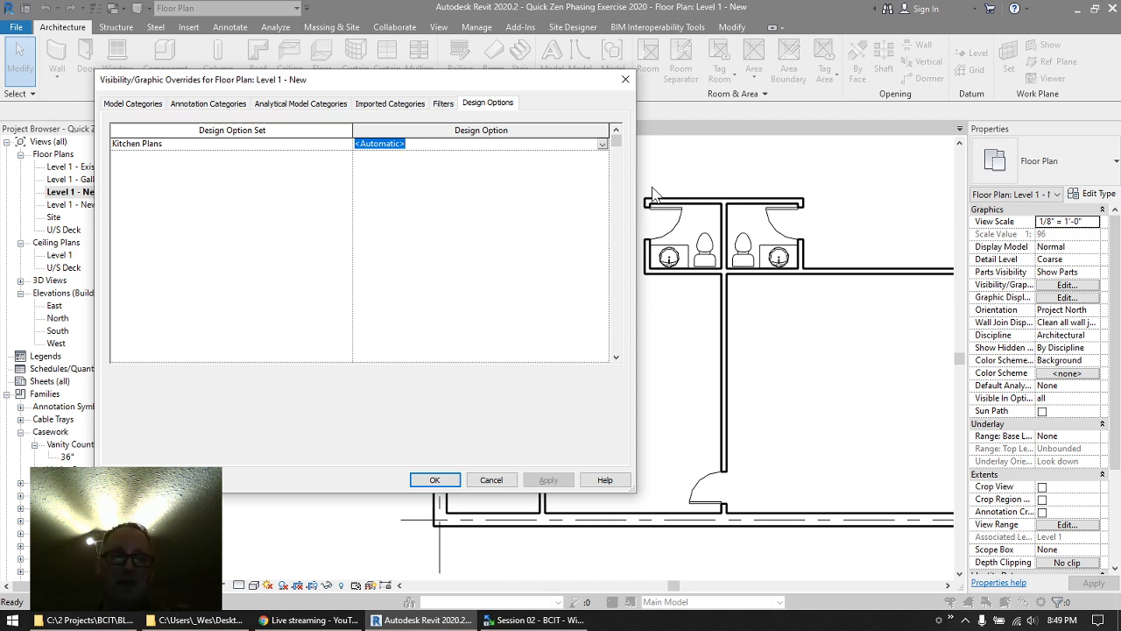
pyautogui.click(494, 482)
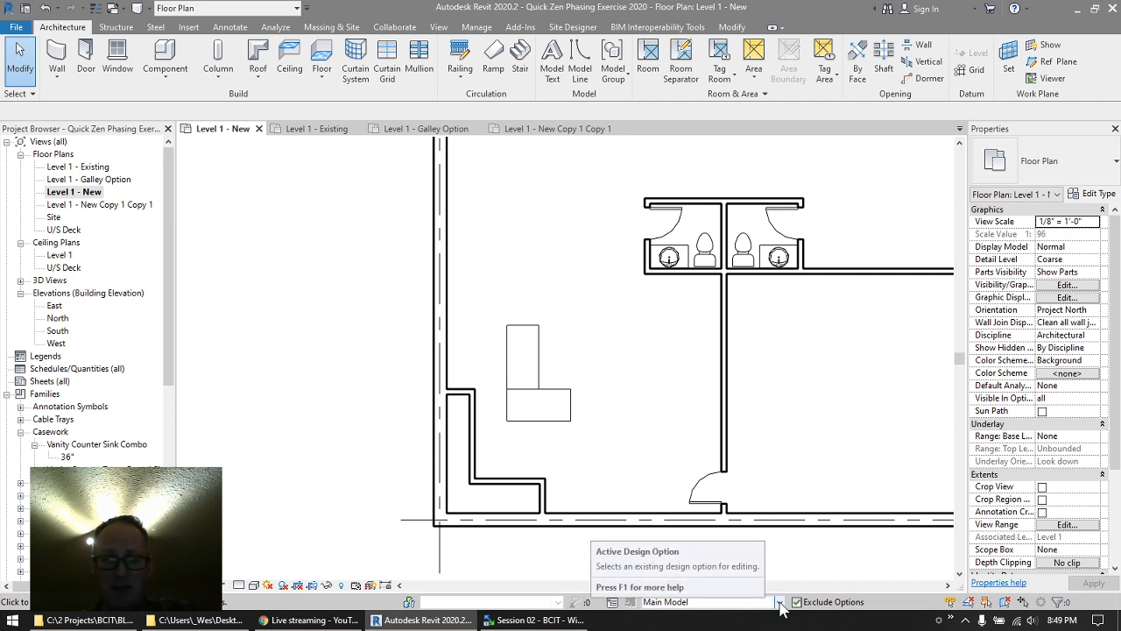
# - Compare the selectable active design options with the display choices for Kitchen Plans in the view's visibility overrides
pyautogui.click(734, 603)
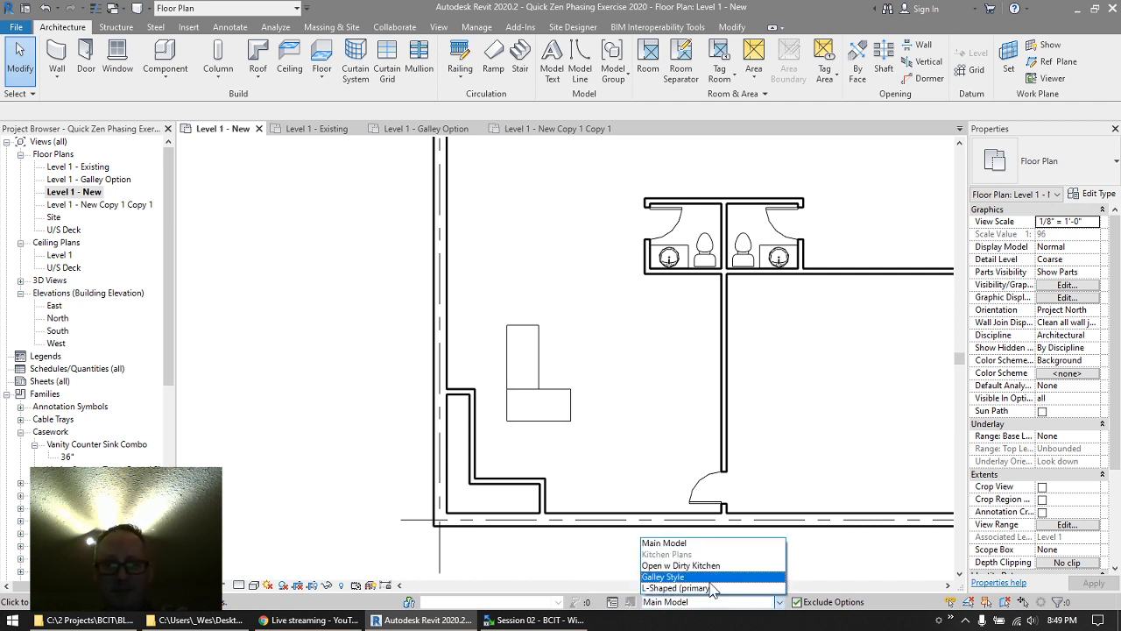
pyautogui.click(617, 384)
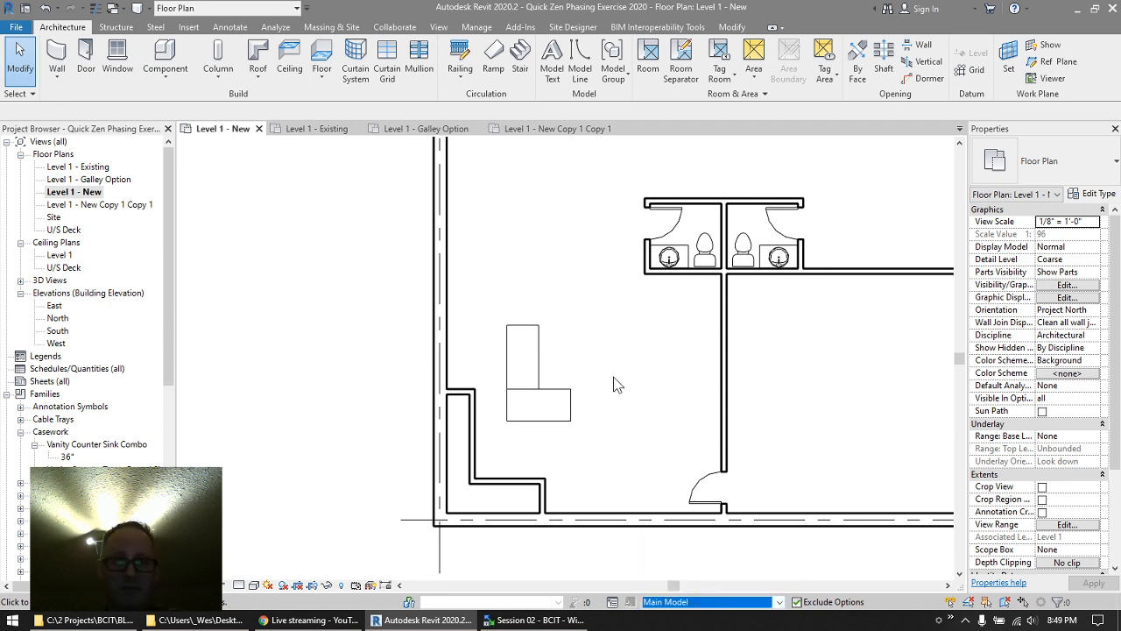
pyautogui.click(619, 382)
pyautogui.press('v')
pyautogui.press('g')
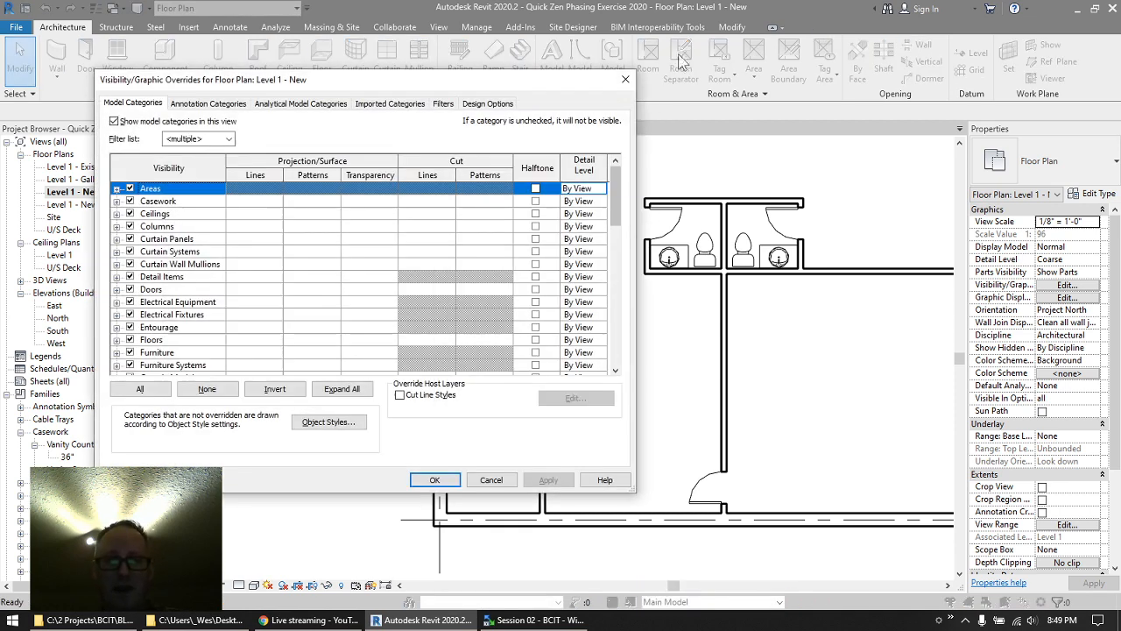
pyautogui.click(489, 104)
pyautogui.click(603, 144)
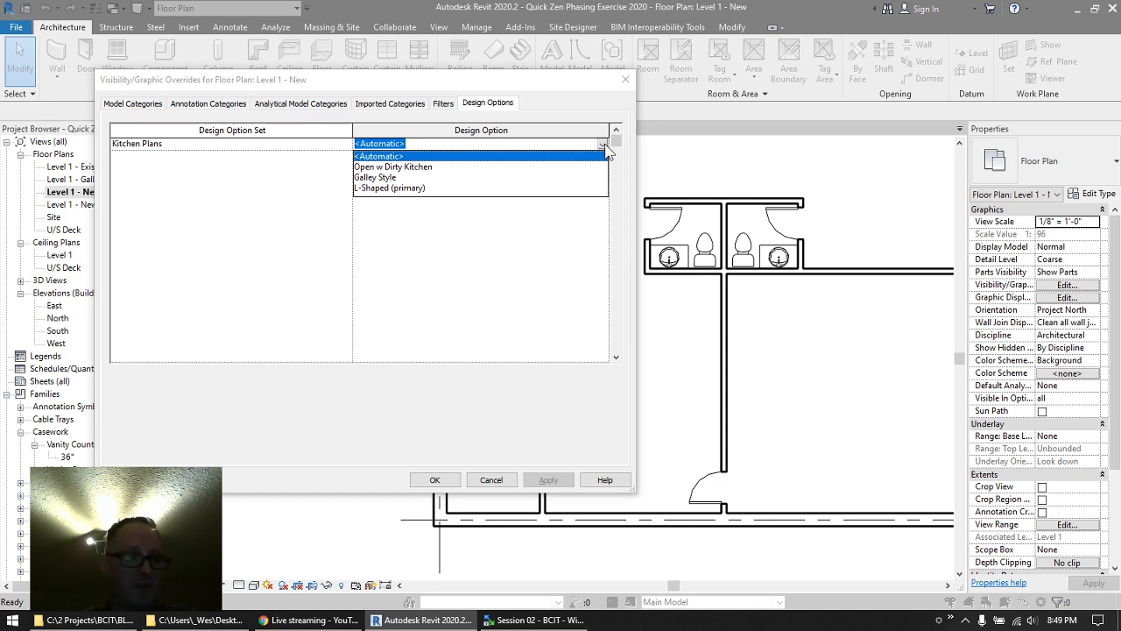
pyautogui.click(492, 482)
pyautogui.click(492, 481)
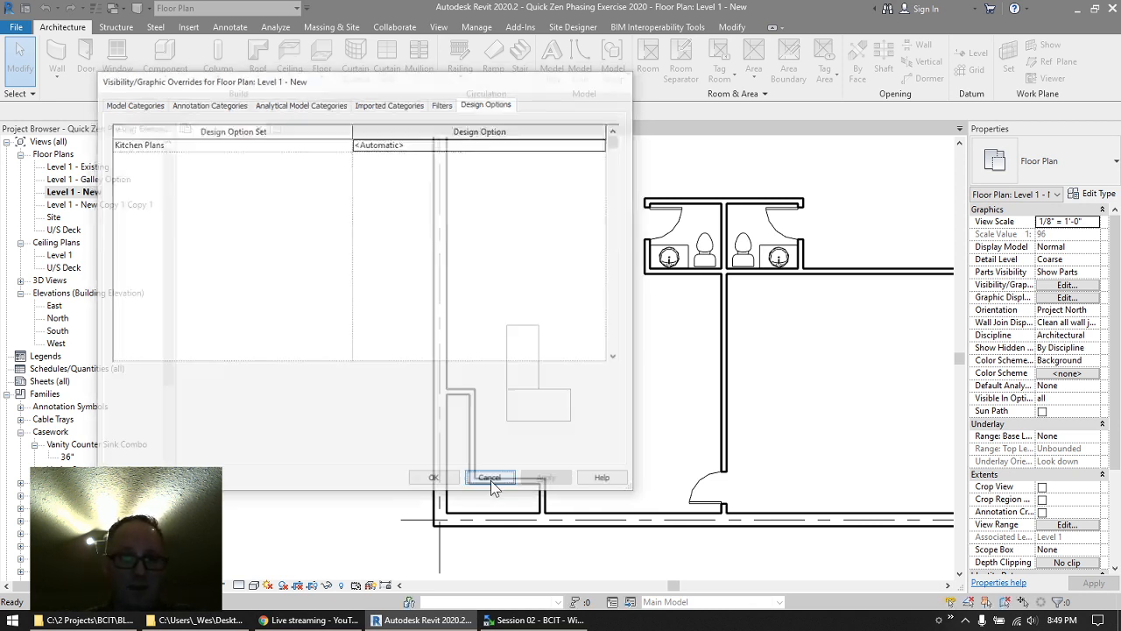
# - Examine the commands available for Galley Style, L-Shaped (primary) and the Kitchen Plans set in the Design Options manager
pyautogui.click(614, 603)
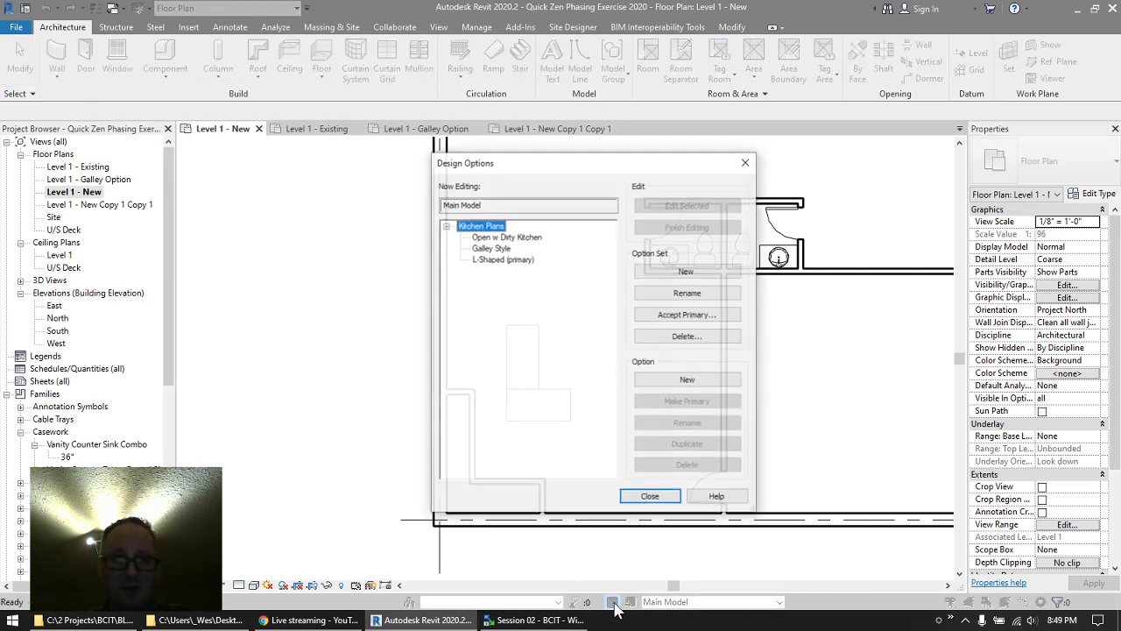
pyautogui.click(491, 248)
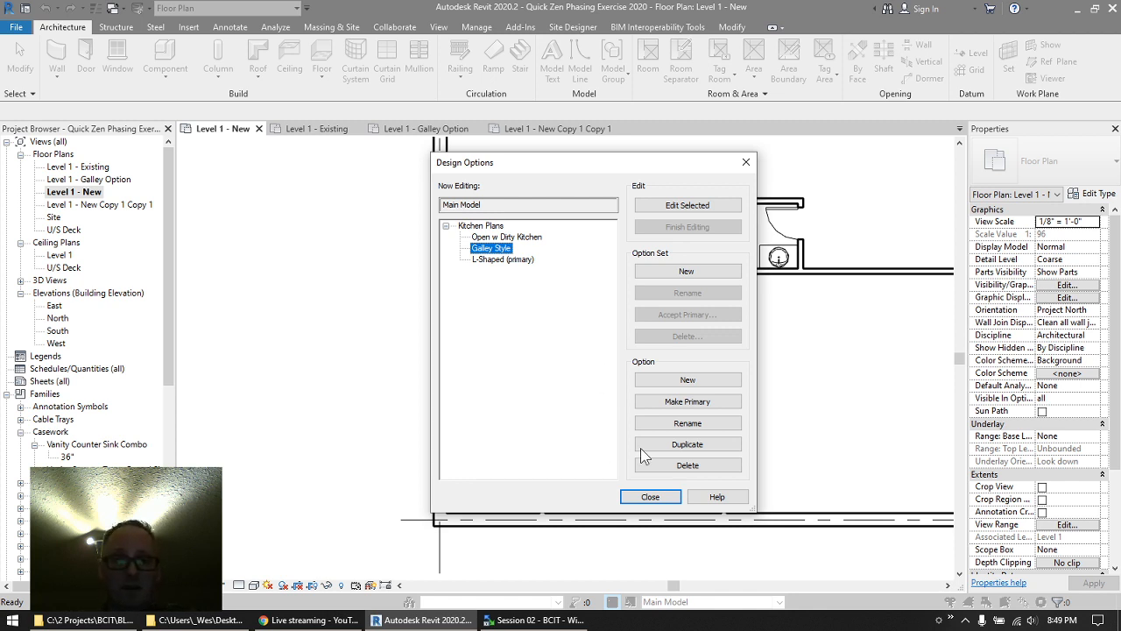
pyautogui.click(480, 261)
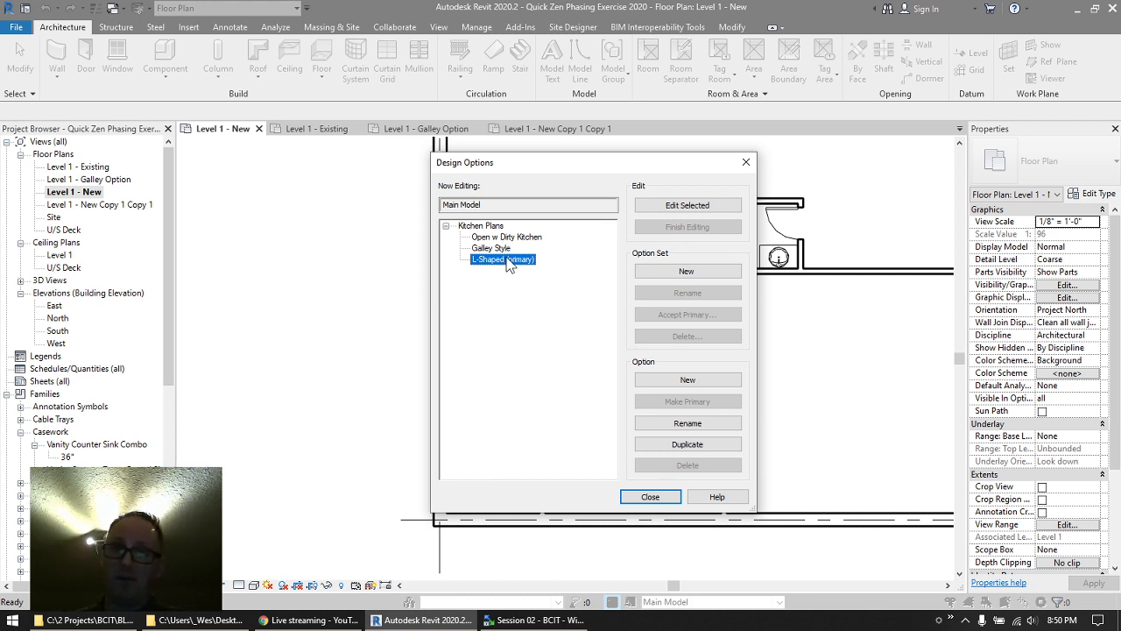
pyautogui.click(484, 231)
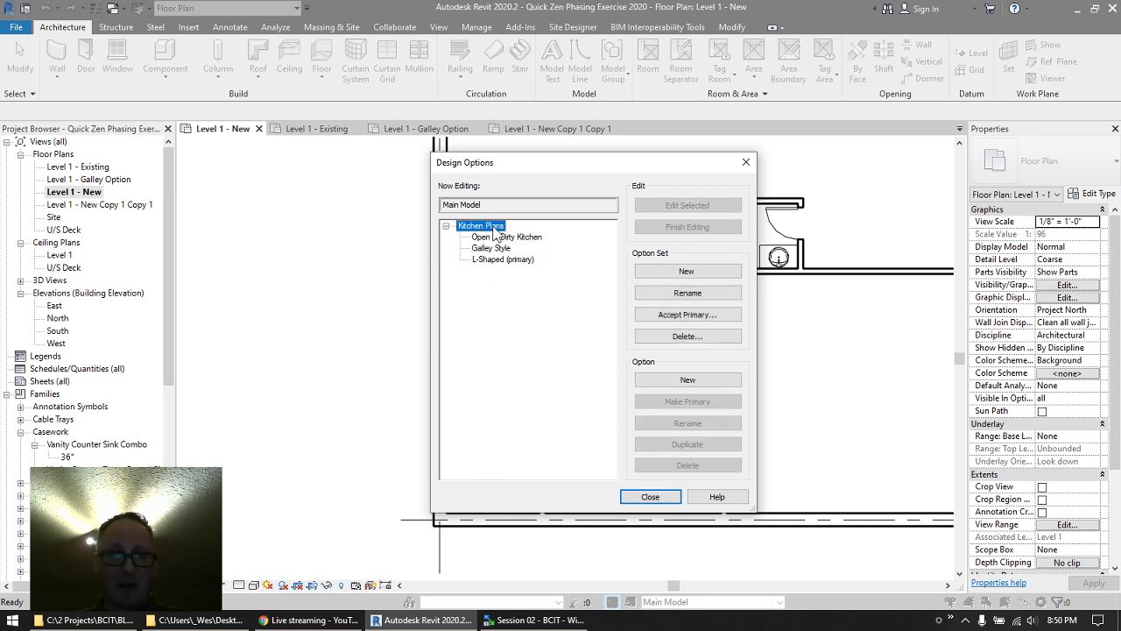
# - Try to delete the Kitchen Plans option set and close the Design Options manager
pyautogui.click(687, 335)
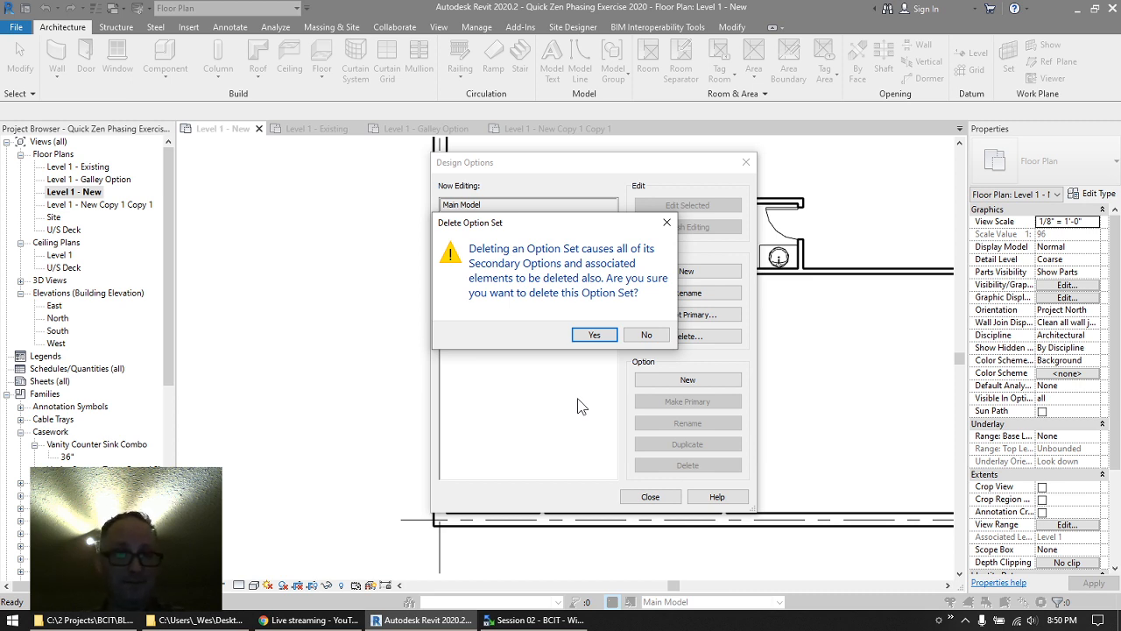
pyautogui.click(596, 336)
pyautogui.click(650, 497)
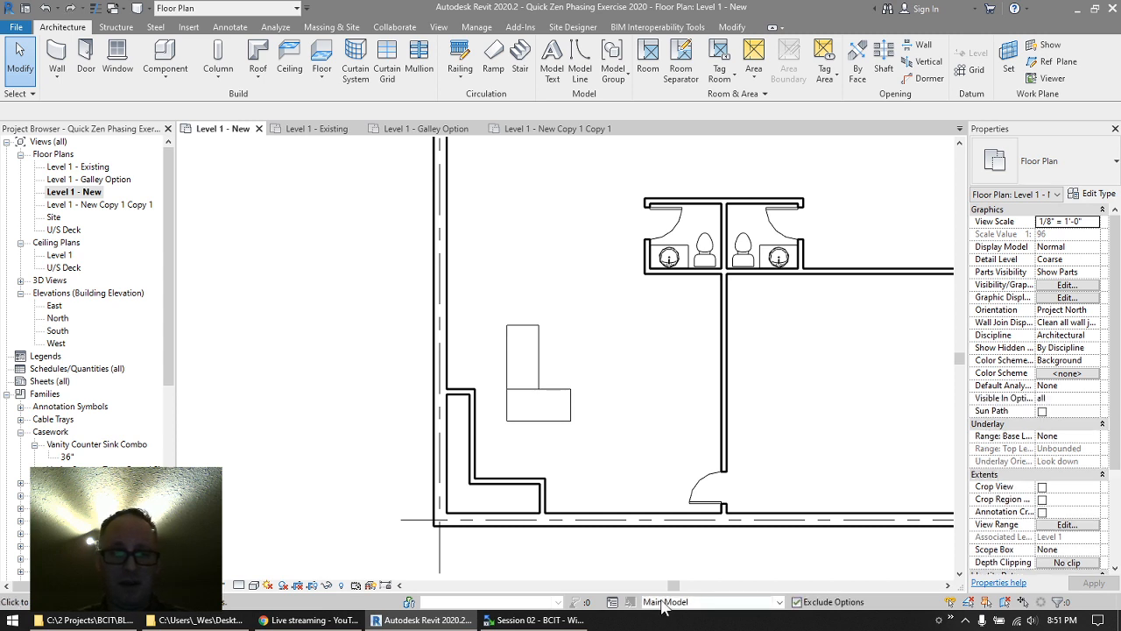
pyautogui.click(676, 602)
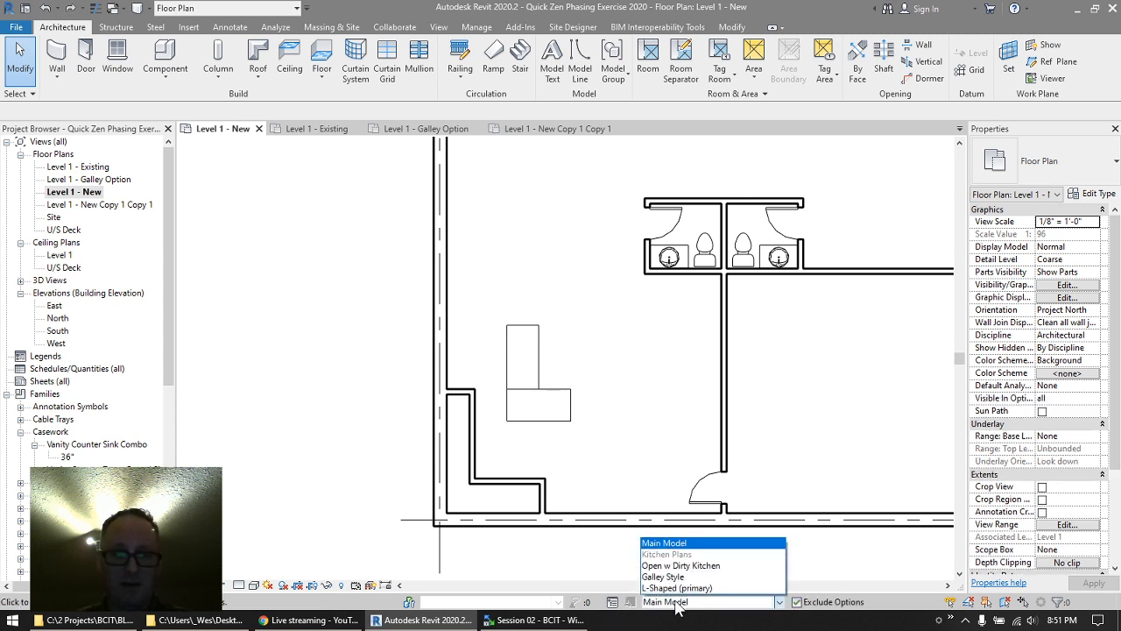
pyautogui.click(666, 546)
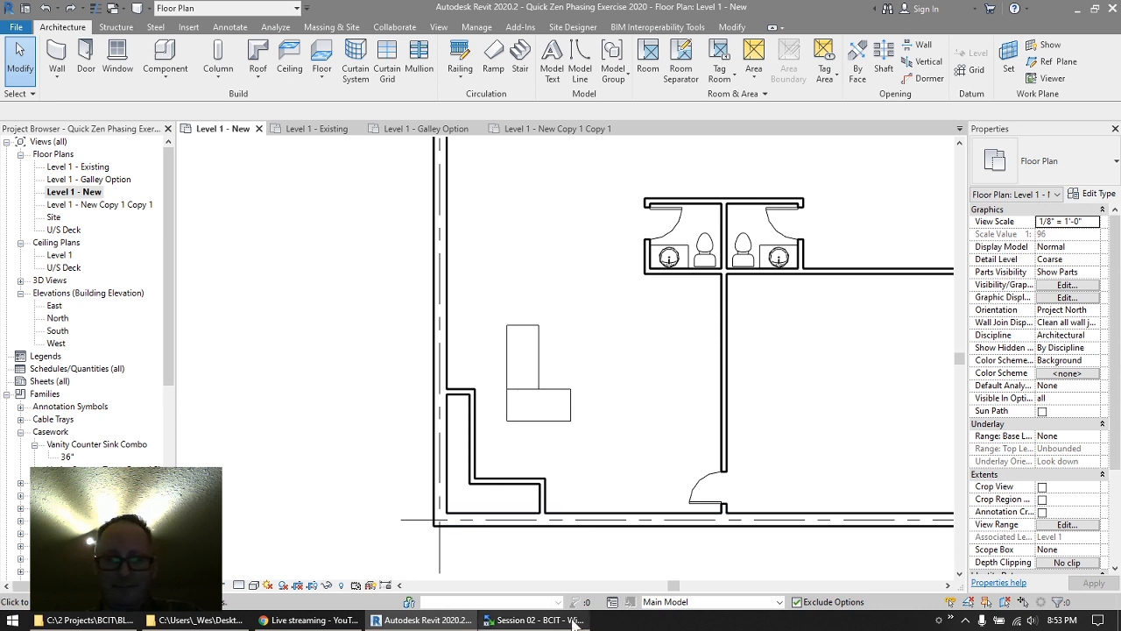
pyautogui.click(965, 620)
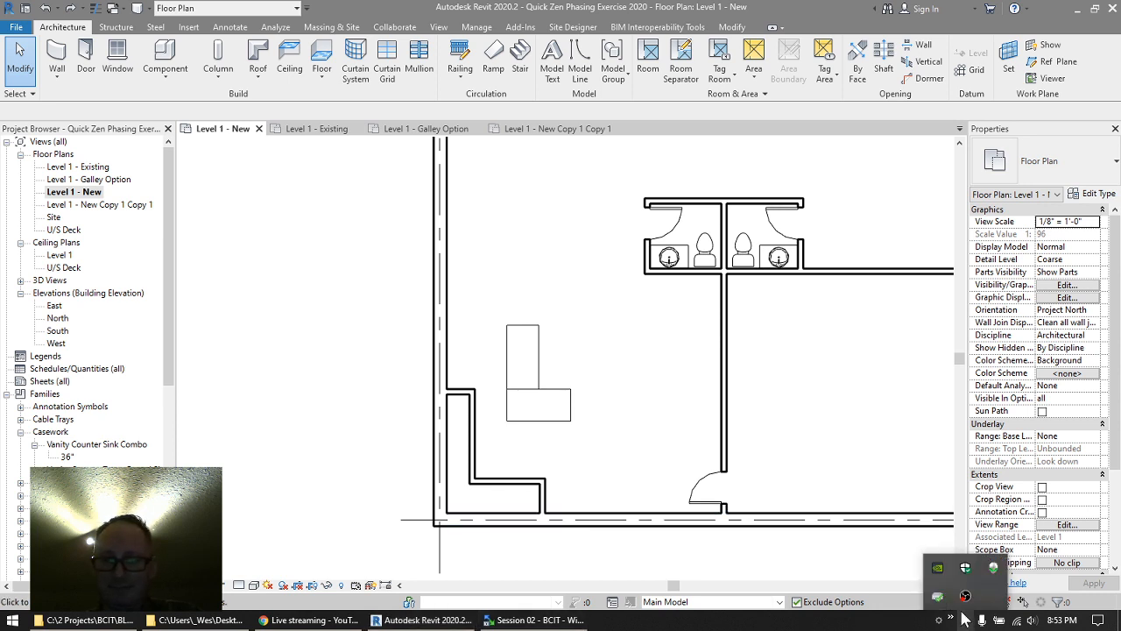